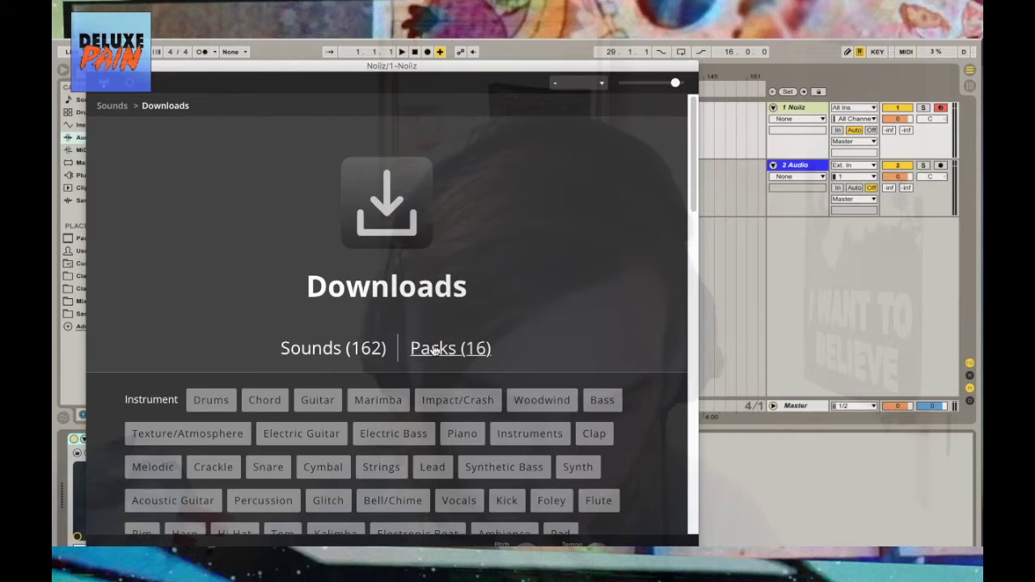
Open the Sounds of China pack from the downloaded packs and bring up its sample list
scroll(411, 399, "down", 3)
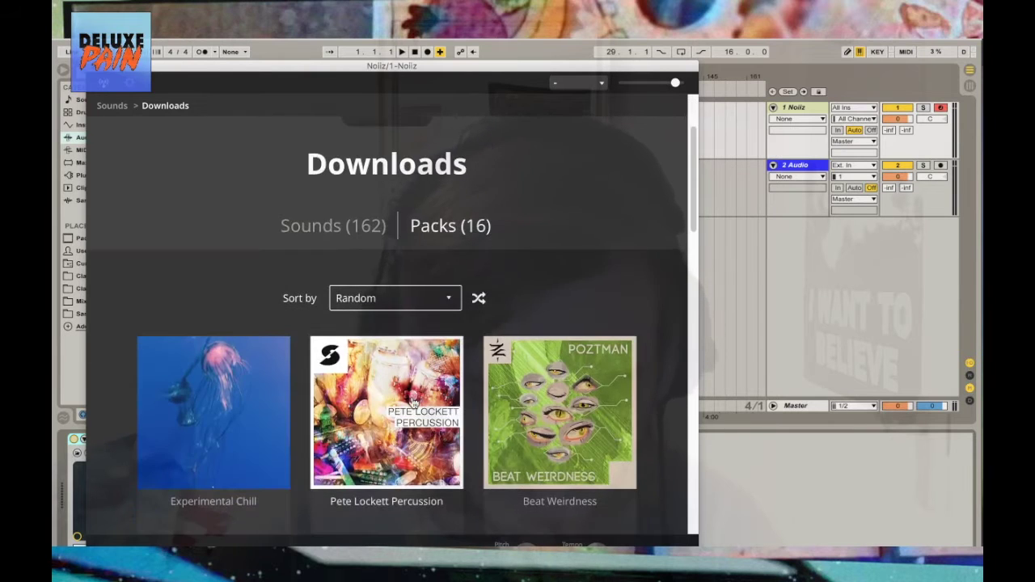
scroll(411, 402, "down", 3)
scroll(411, 402, "down", 5)
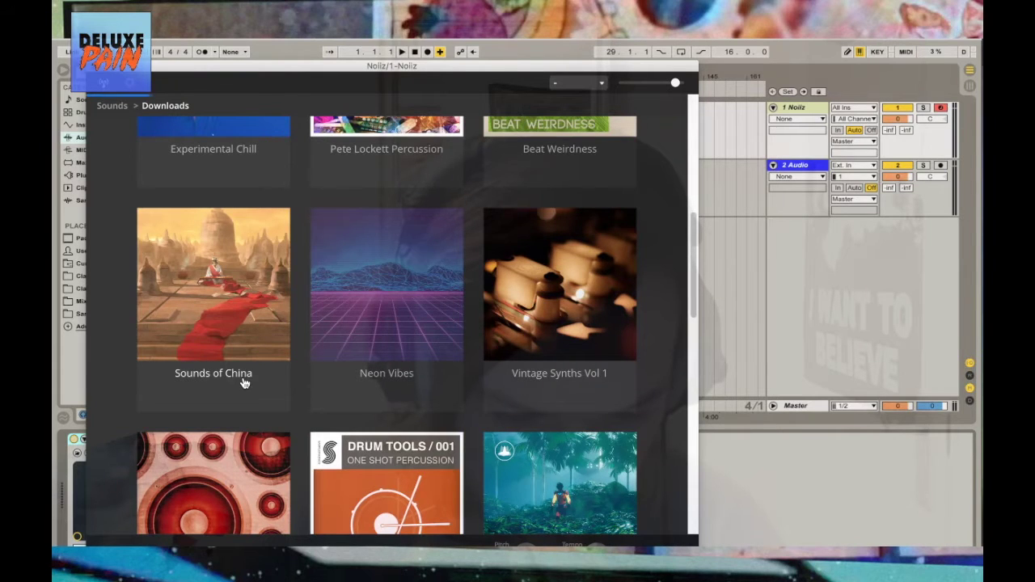
left_click(213, 373)
scroll(242, 380, "down", 4)
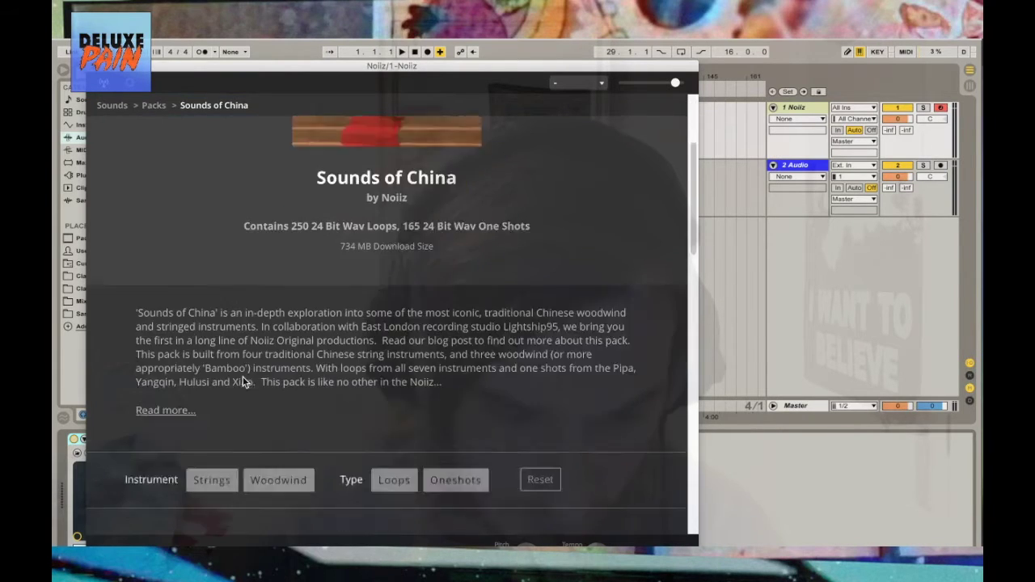
scroll(242, 380, "down", 5)
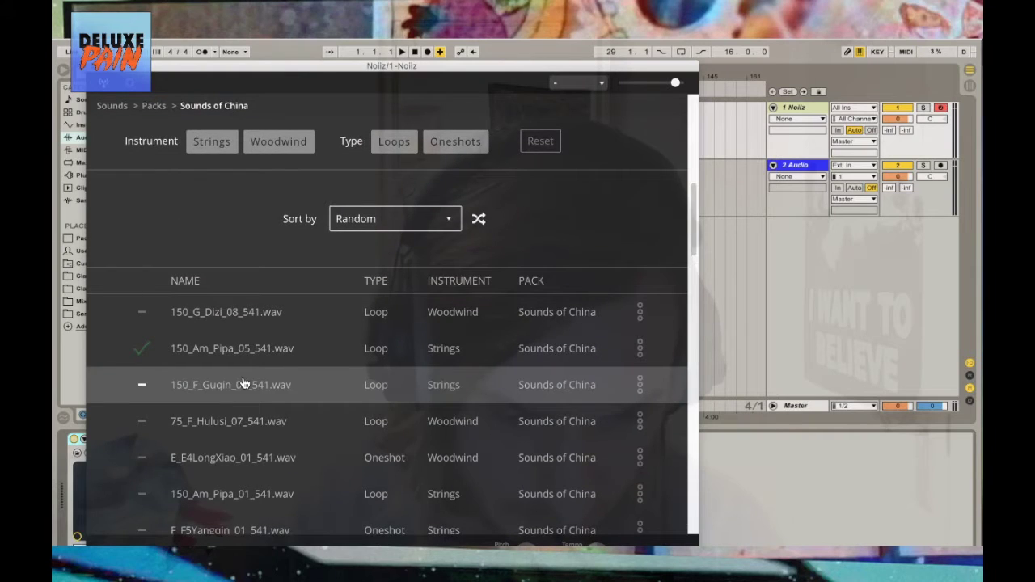
Audition loops and one-shots from the Sounds of China pack's sample list
scroll(243, 383, "down", 1)
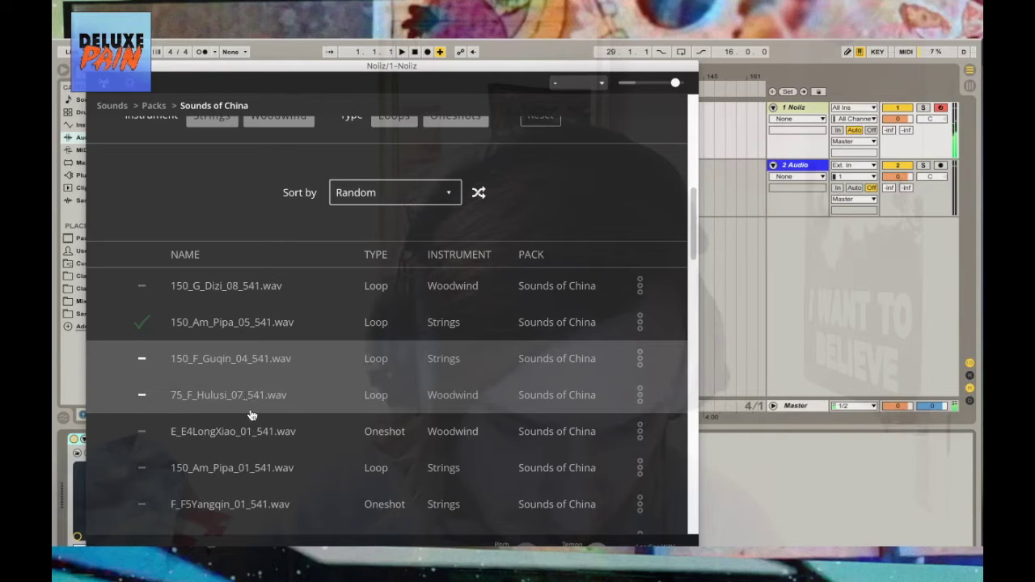
scroll(252, 419, "down", 10)
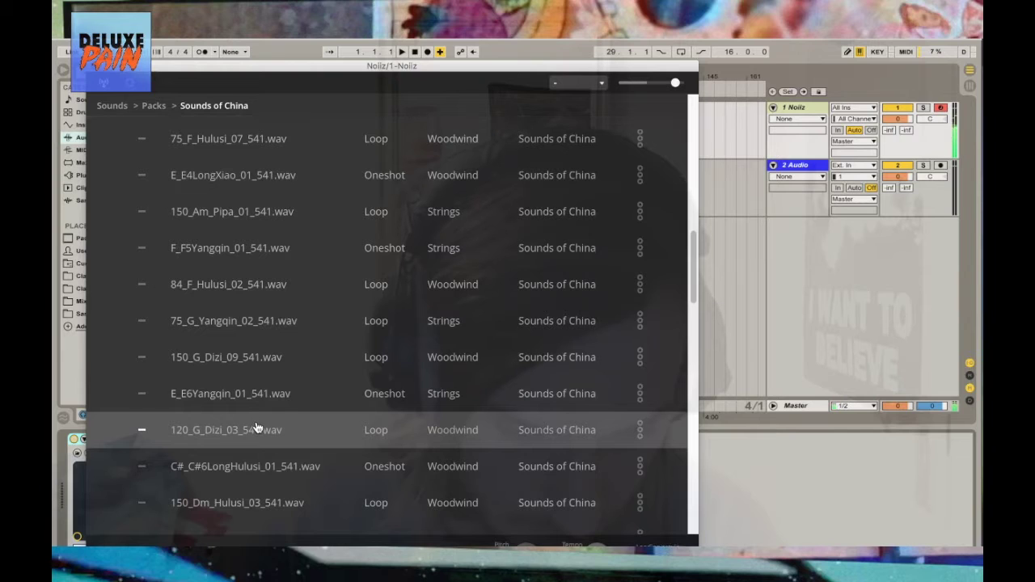
scroll(277, 427, "down", 3)
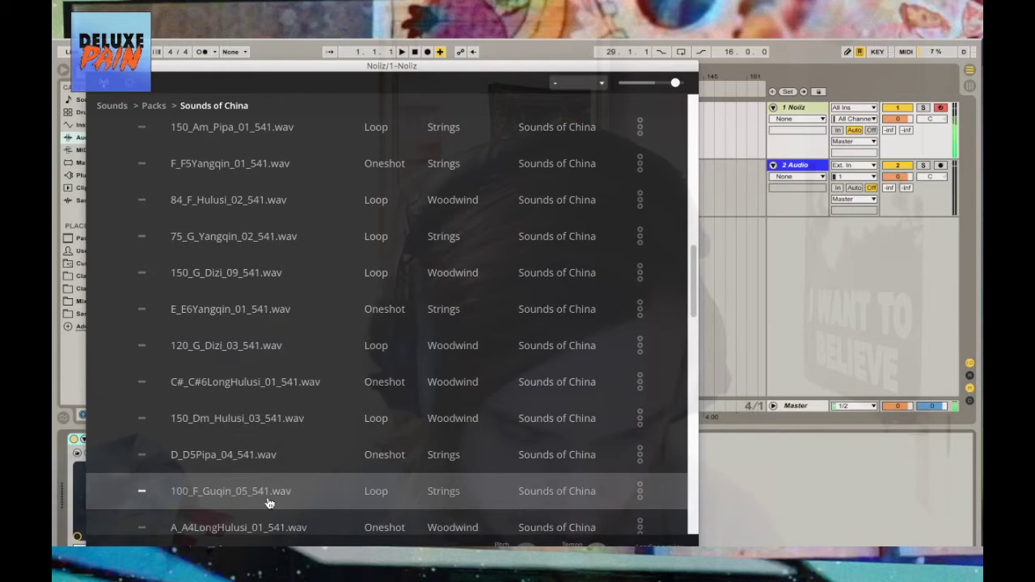
scroll(269, 484, "down", 3)
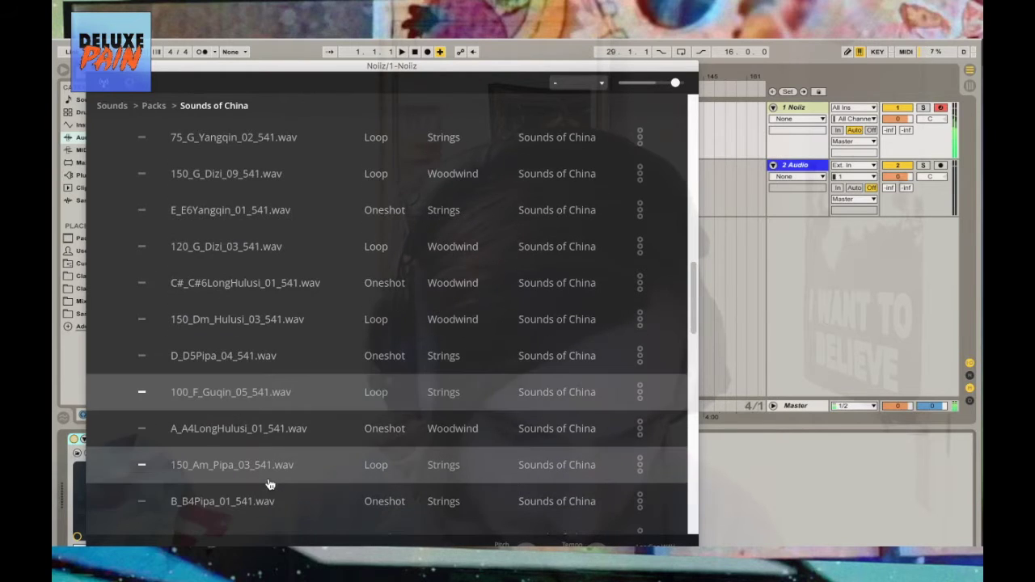
scroll(269, 482, "down", 6)
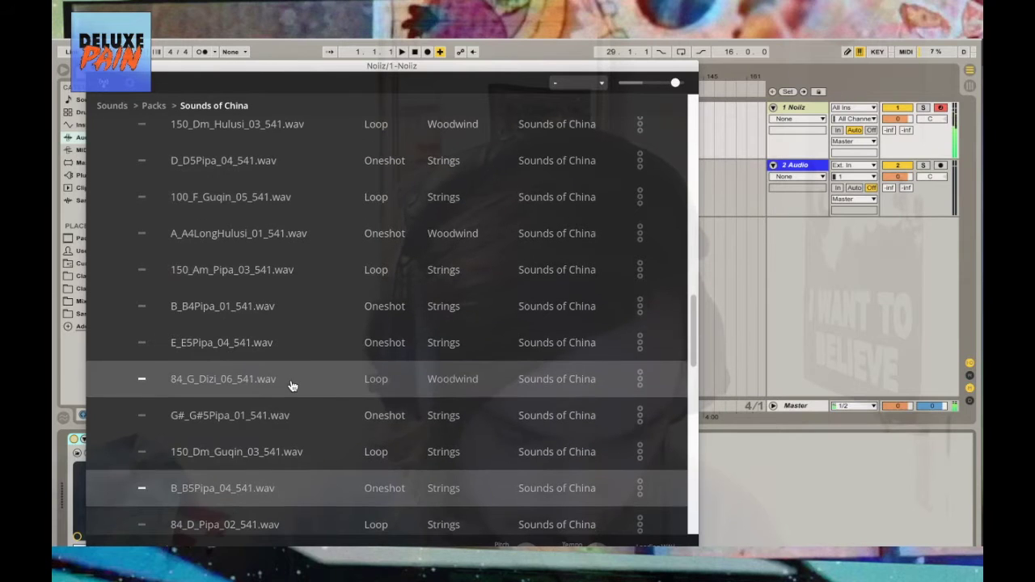
scroll(283, 405, "down", 15)
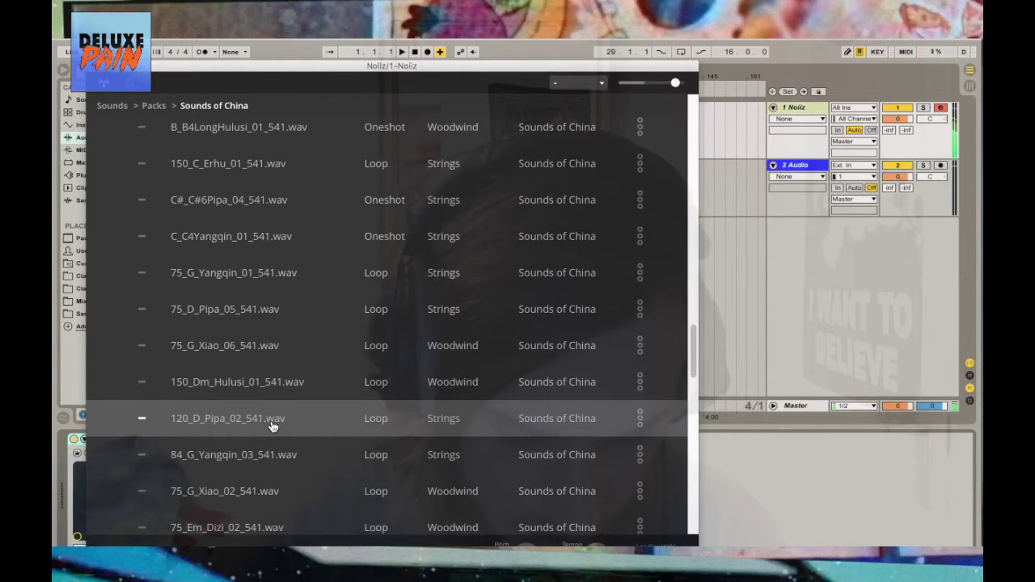
scroll(269, 441, "down", 10)
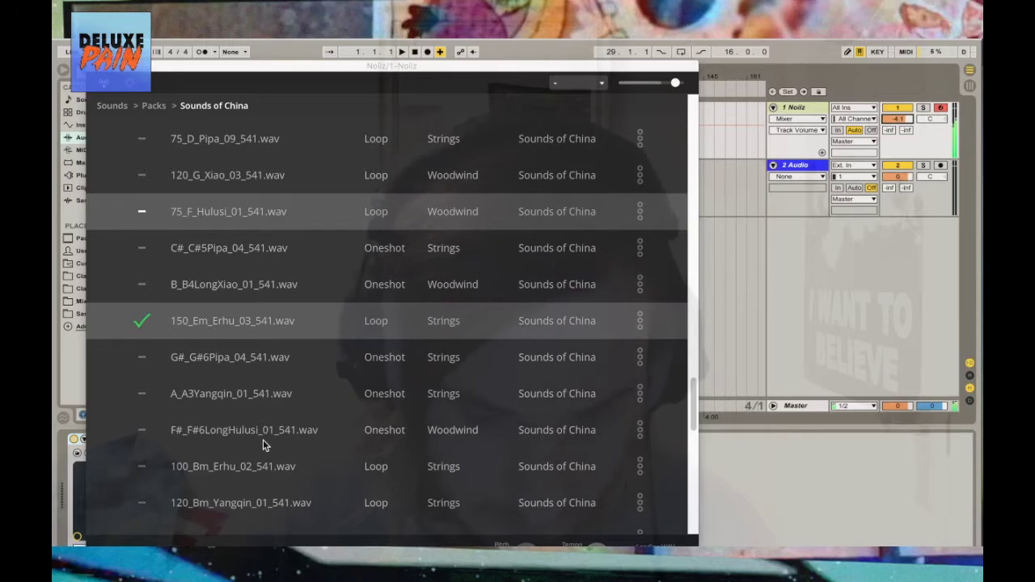
left_click(249, 437)
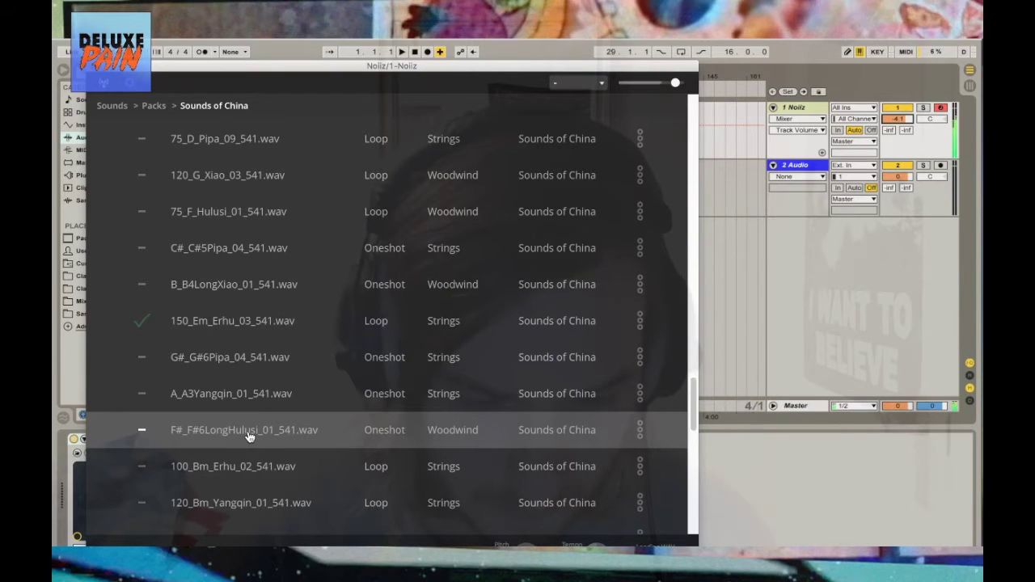
scroll(248, 436, "down", 10)
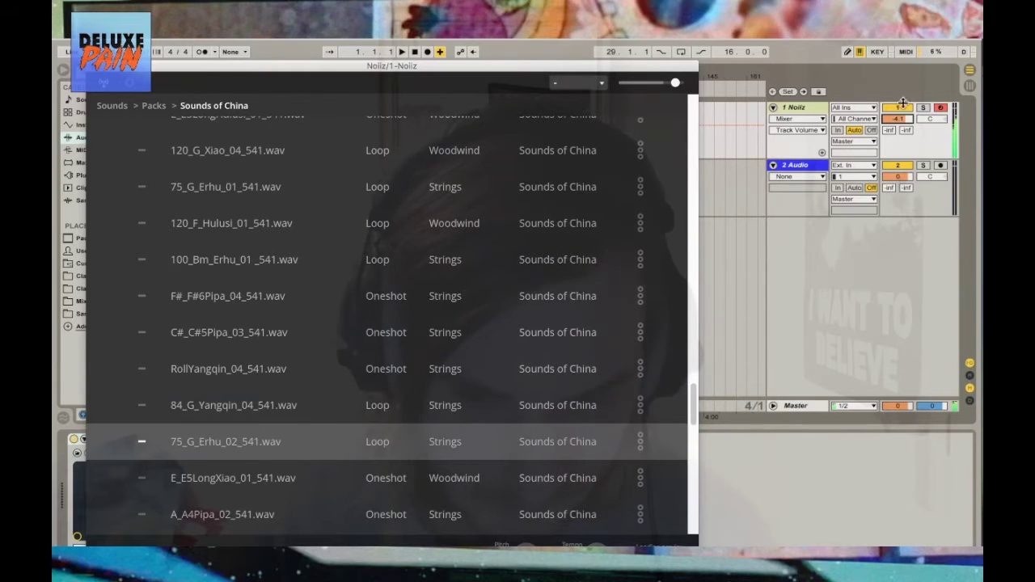
Lower the 1 Noiiz track volume to -9.5 dB and continue previewing Sounds of China samples
left_click_drag(907, 125, 907, 150)
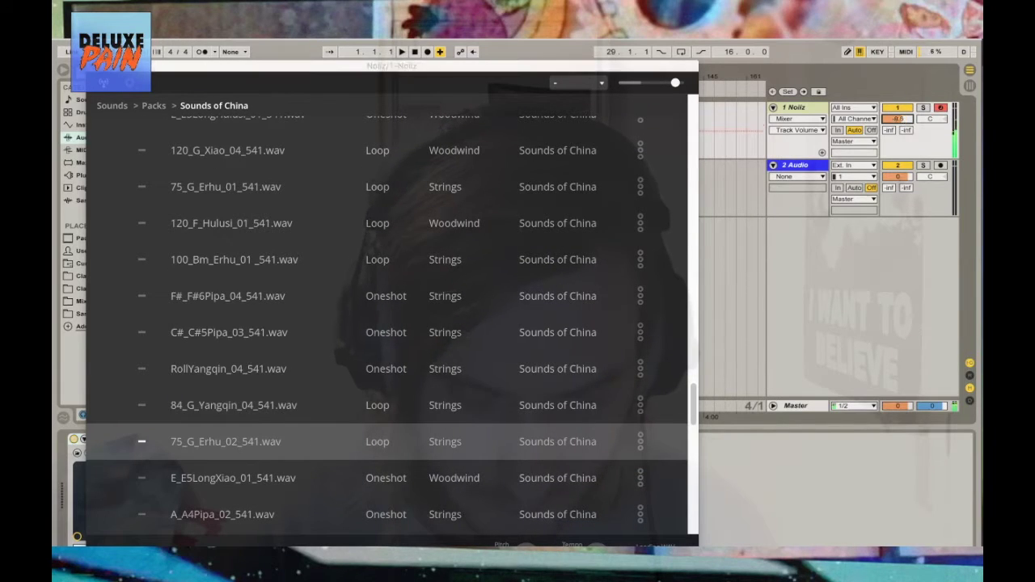
scroll(270, 429, "down", 5)
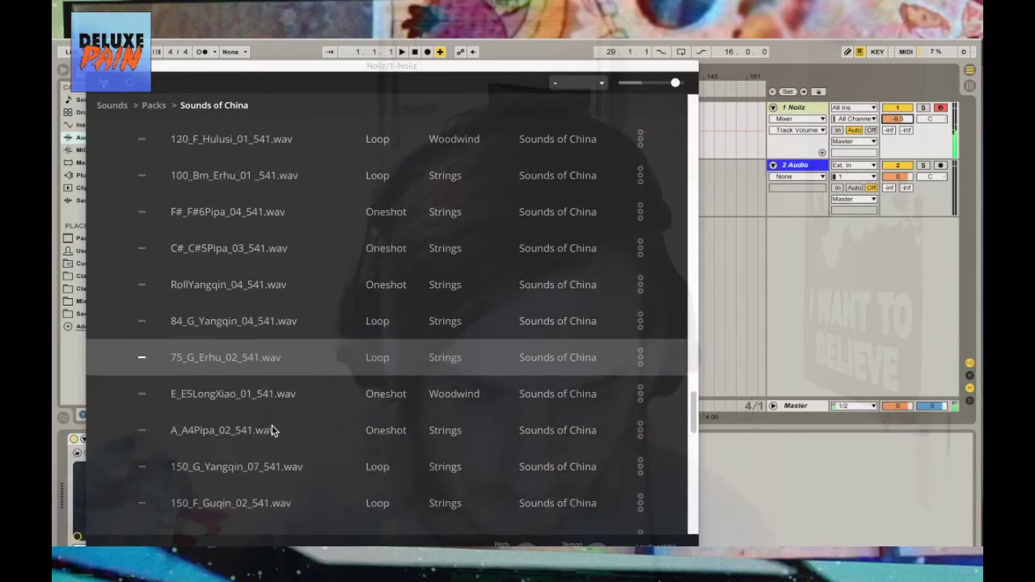
scroll(272, 430, "down", 6)
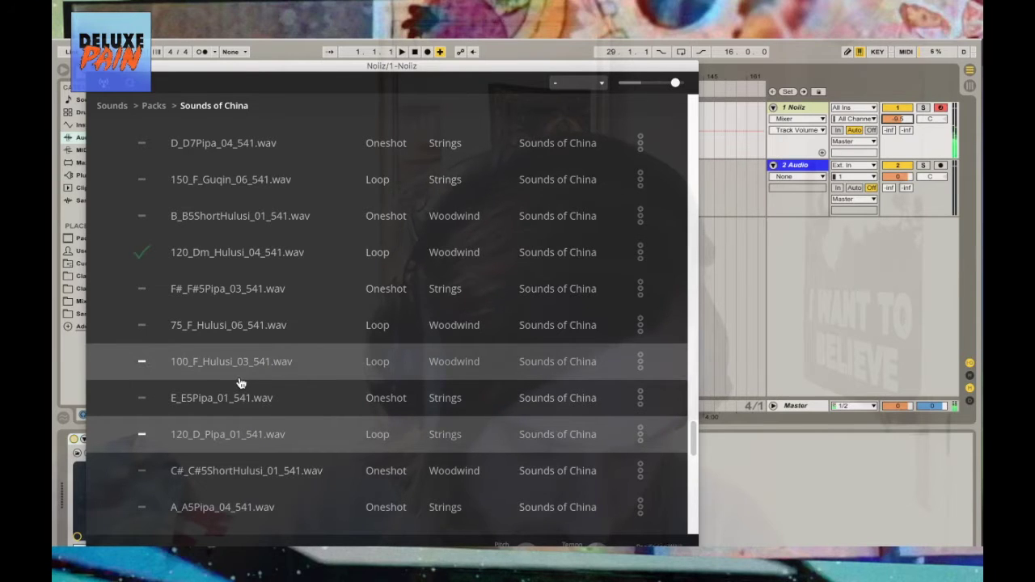
Go to the complete Packs catalogue and look through the available sample packs
scroll(240, 383, "up", 15)
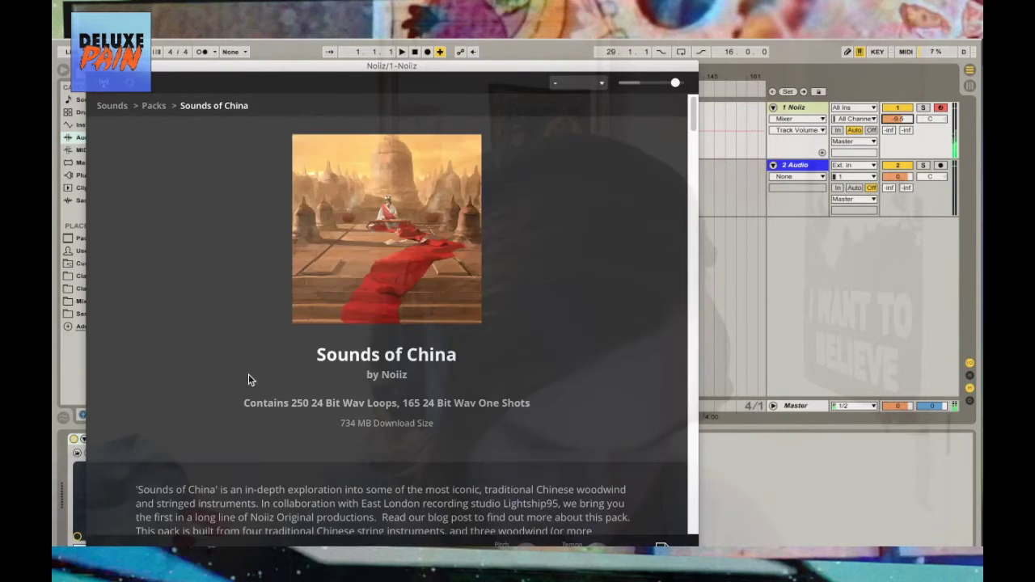
left_click(152, 111)
scroll(311, 338, "down", 4)
scroll(312, 338, "down", 5)
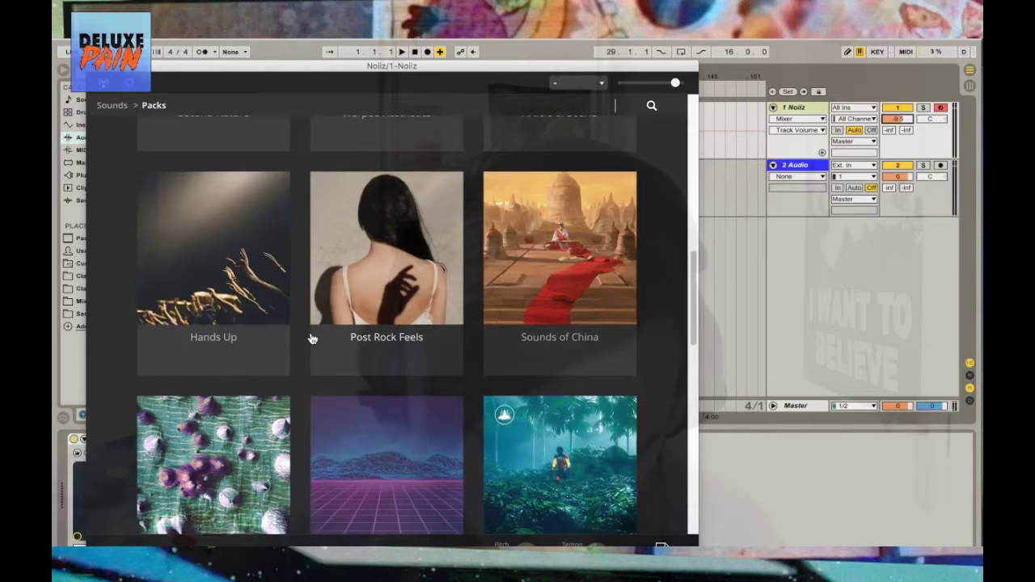
scroll(312, 338, "down", 2)
scroll(312, 338, "down", 5)
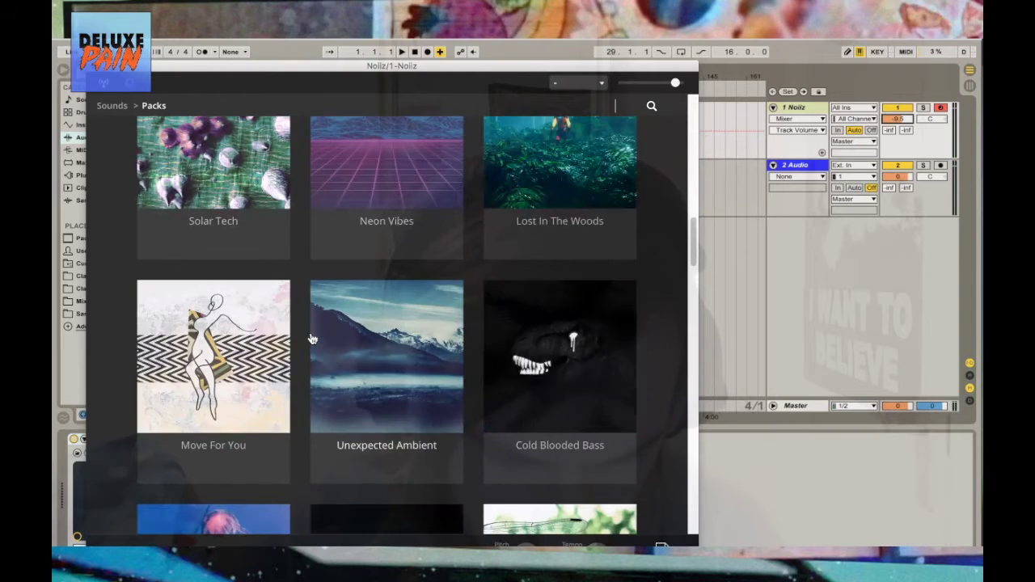
scroll(312, 338, "down", 3)
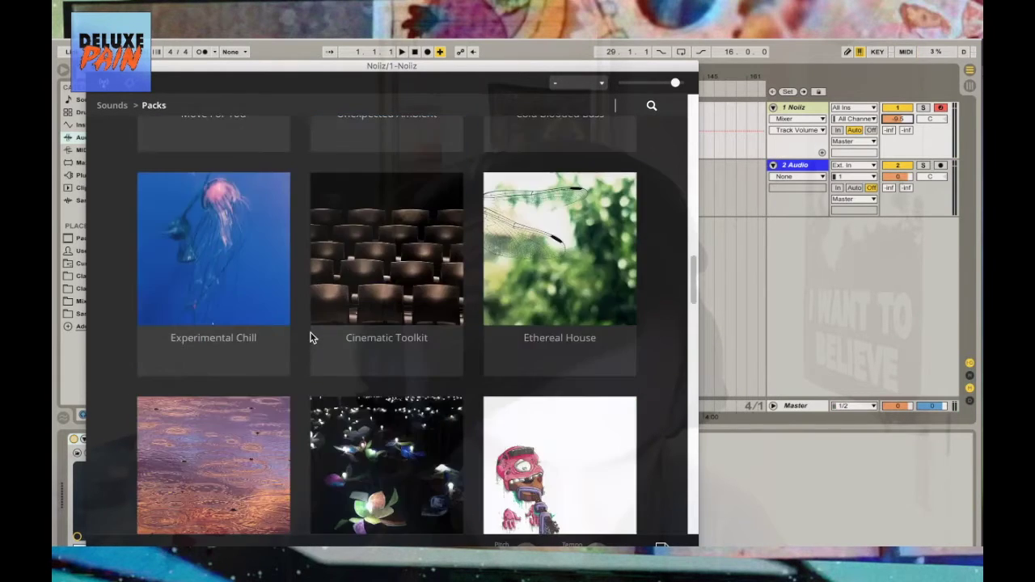
scroll(312, 338, "up", 15)
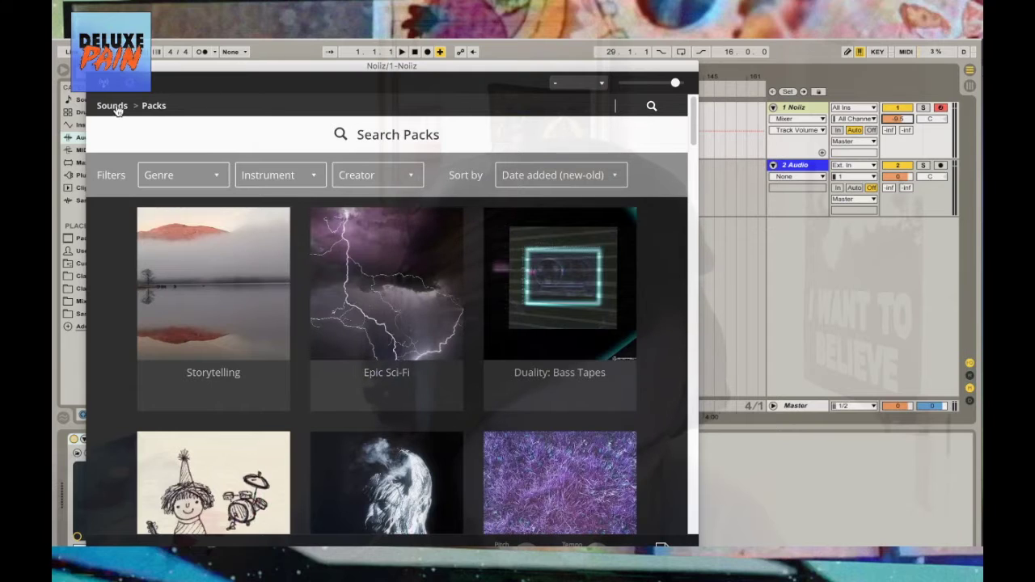
Return to the downloaded packs and open the Natalie Major Vocal Sessions pack
left_click(113, 105)
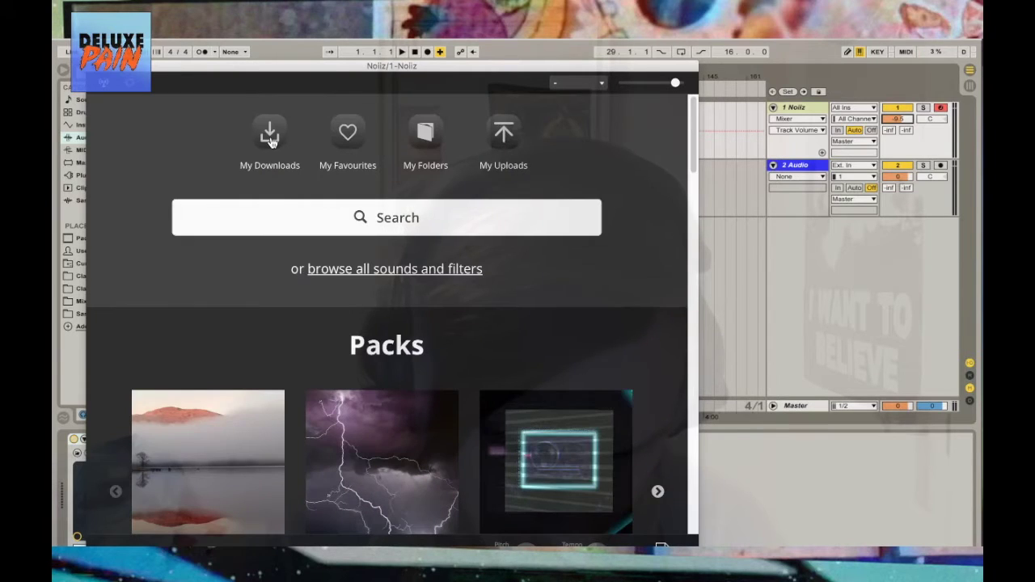
left_click(270, 138)
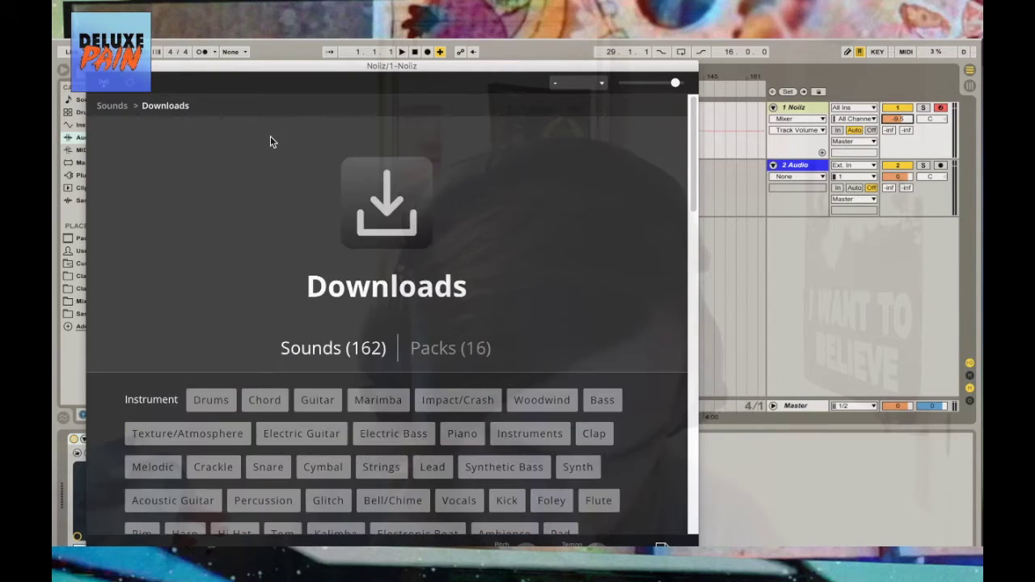
left_click(443, 345)
scroll(411, 326, "down", 10)
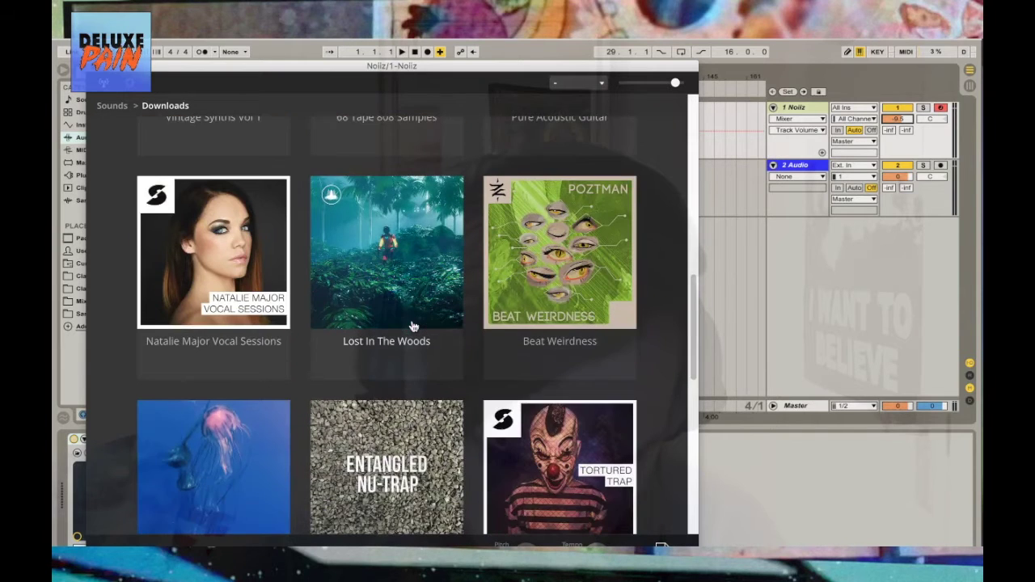
scroll(412, 326, "down", 4)
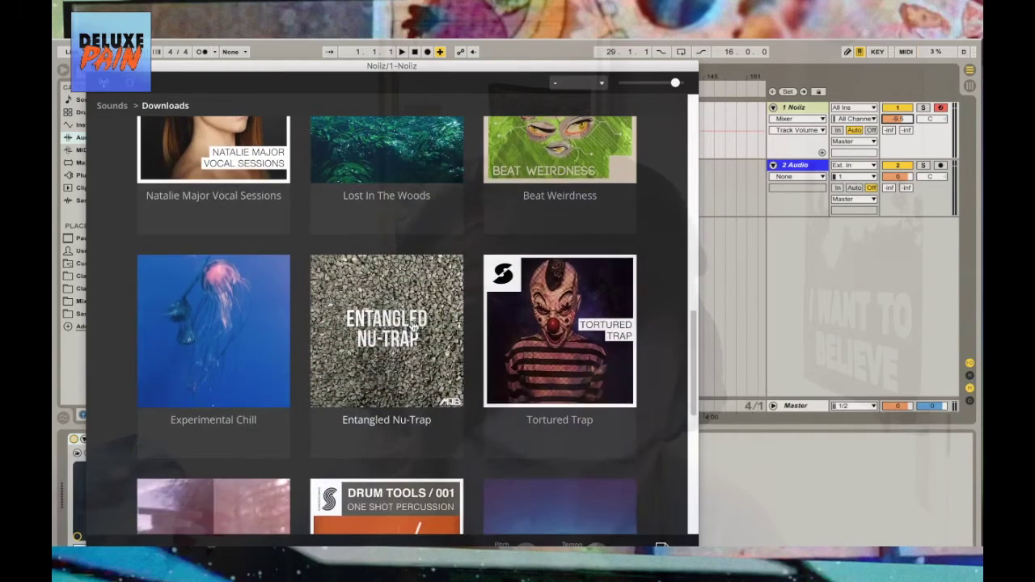
scroll(411, 326, "up", 10)
scroll(241, 269, "down", 5)
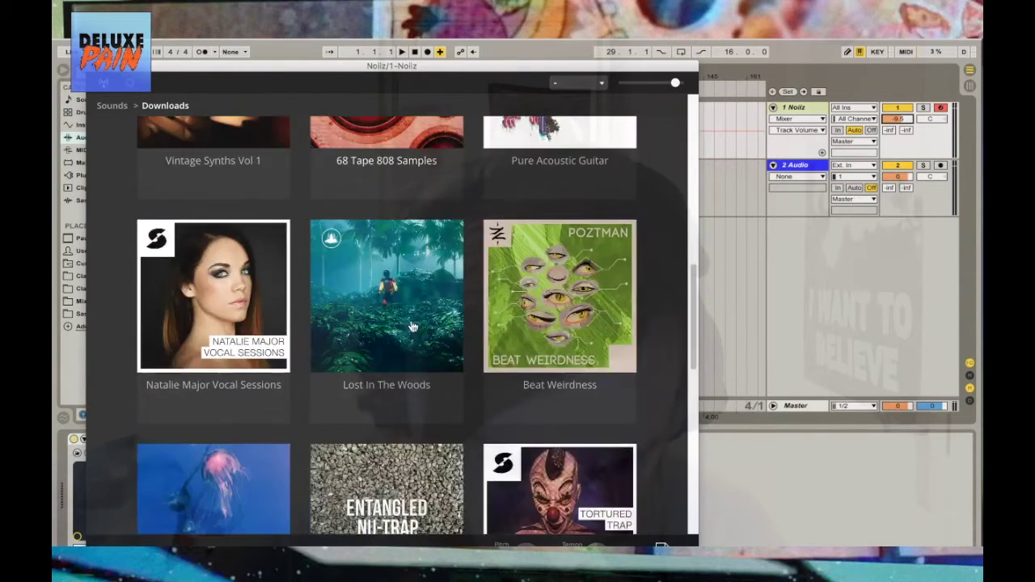
left_click(256, 271)
Audition the pack's vocal samples and select the one-shot 77_Am_07_Yeah_08
scroll(416, 389, "down", 6)
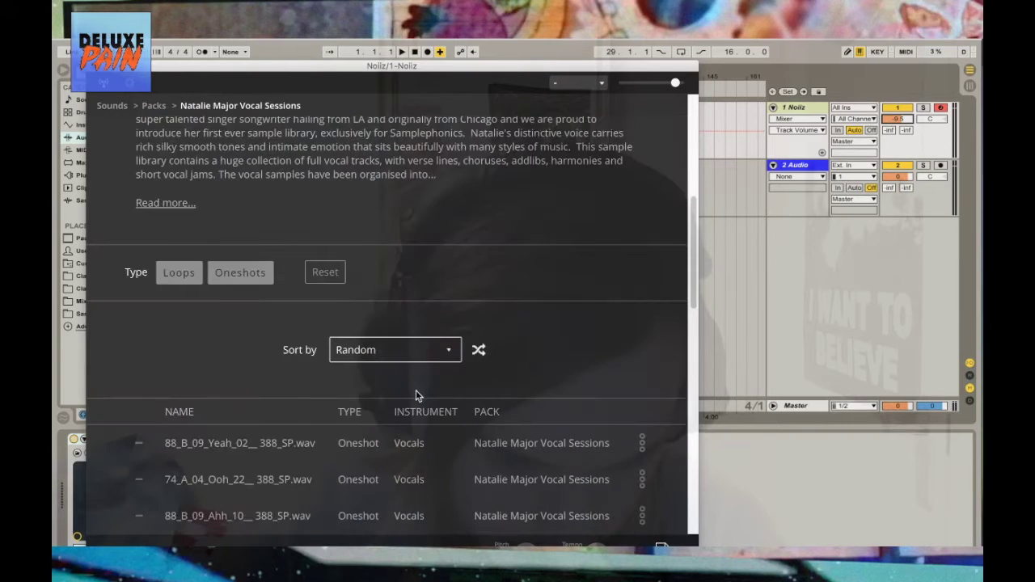
scroll(416, 394, "down", 2)
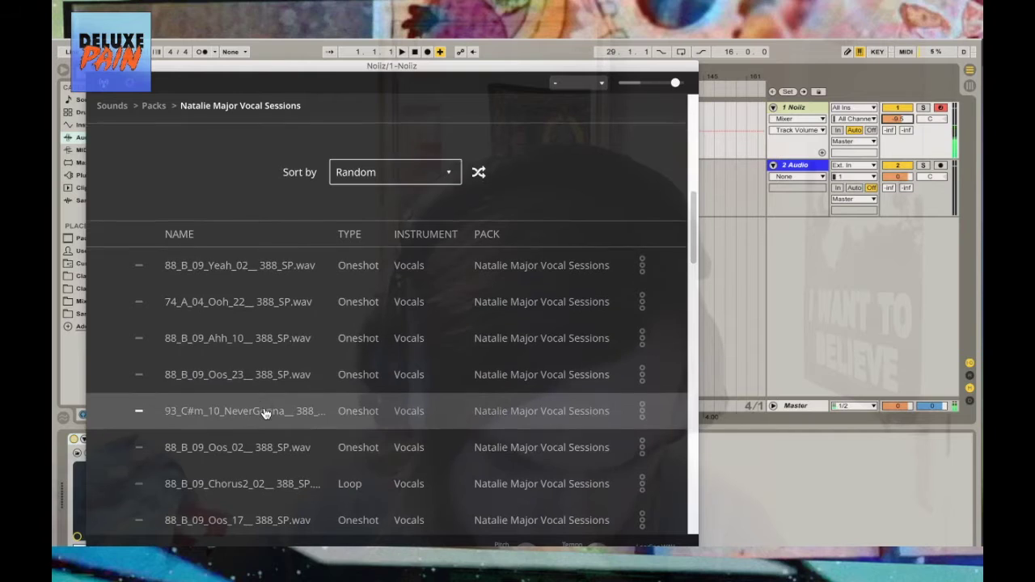
scroll(265, 408, "down", 5)
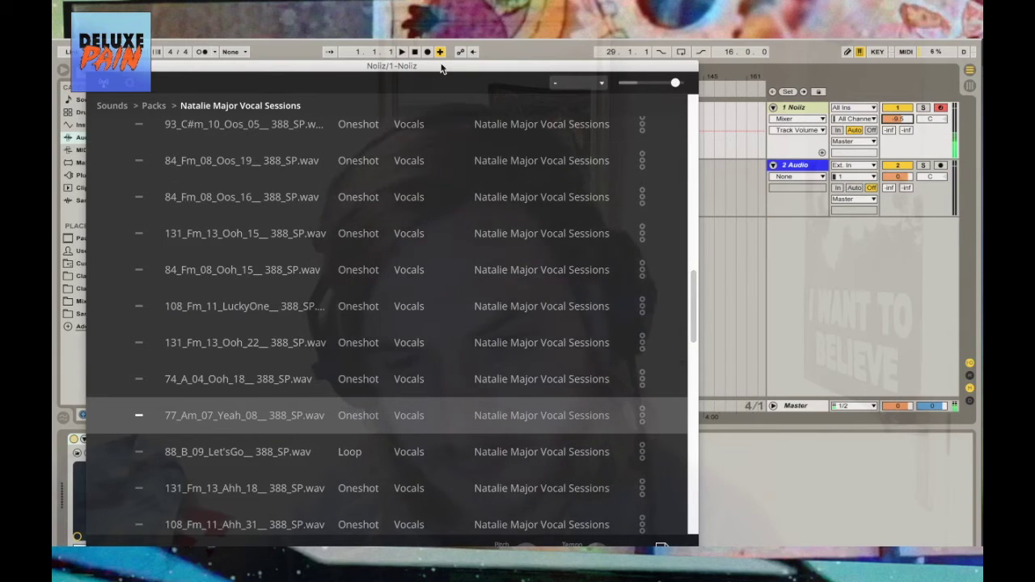
Place the 77_Am_07_Yeah_08 audio on the 2 Audio track at the start of bar 1
left_click_drag(480, 71, 339, 36)
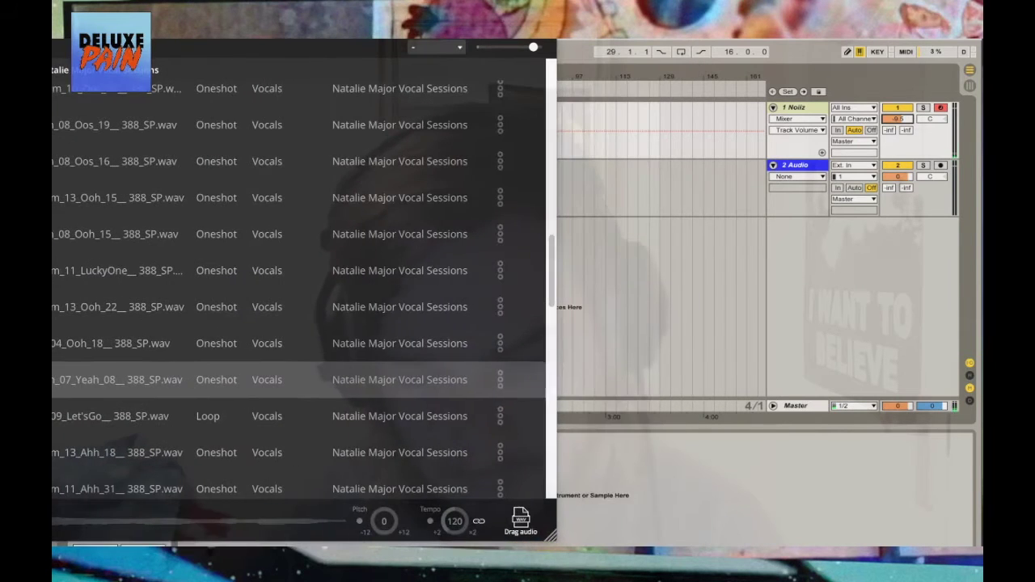
left_click_drag(520, 523, 608, 187)
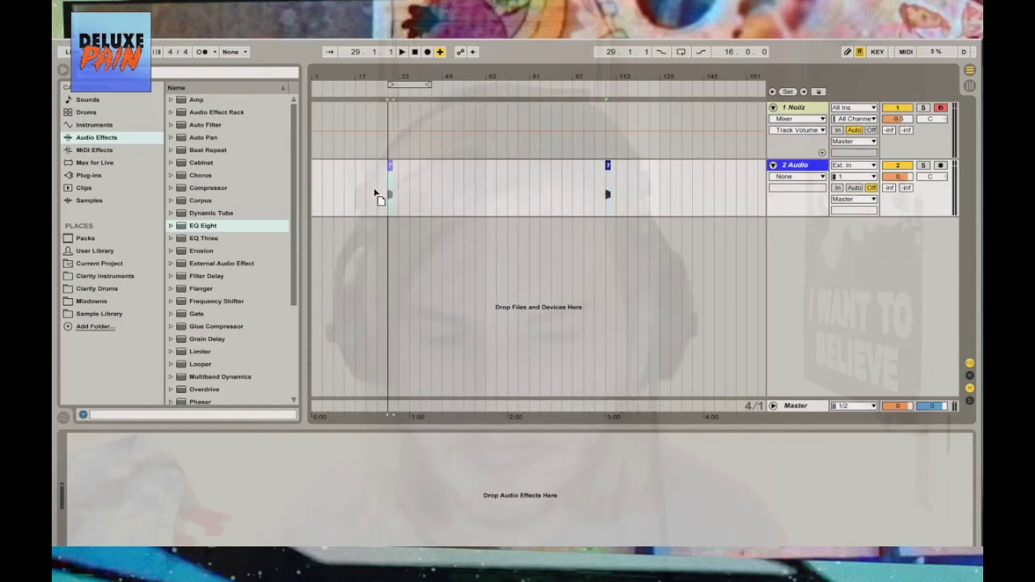
left_click_drag(287, 189, 324, 172)
left_click_drag(321, 75, 323, 174)
left_click_drag(465, 166, 346, 165)
Play the vocal clip and loop the arrangement over its two bars
key("space")
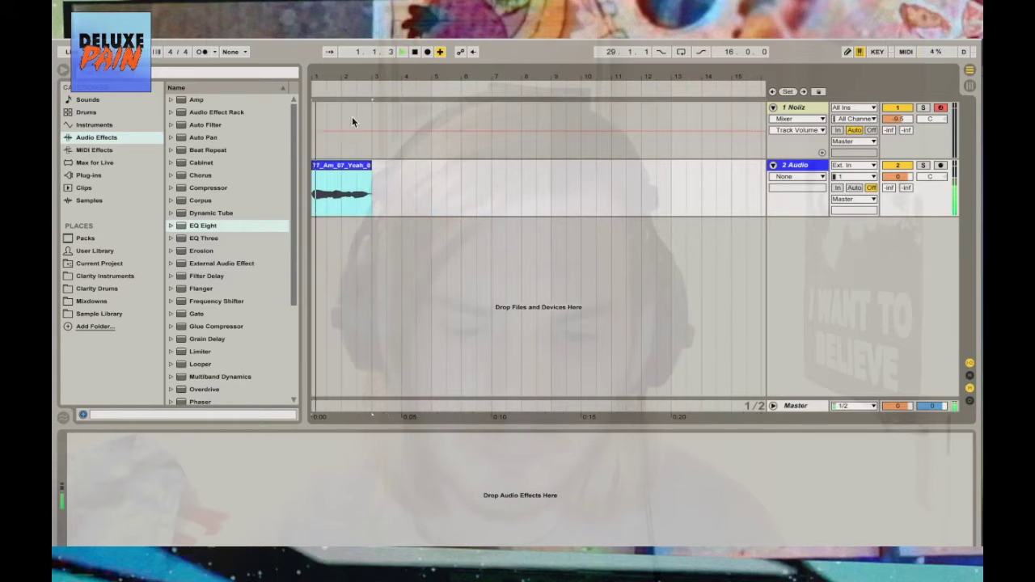
key("ctrl+l")
Turn off warping for the vocal clip and extend the arrangement loop to three bars
double_click(353, 170)
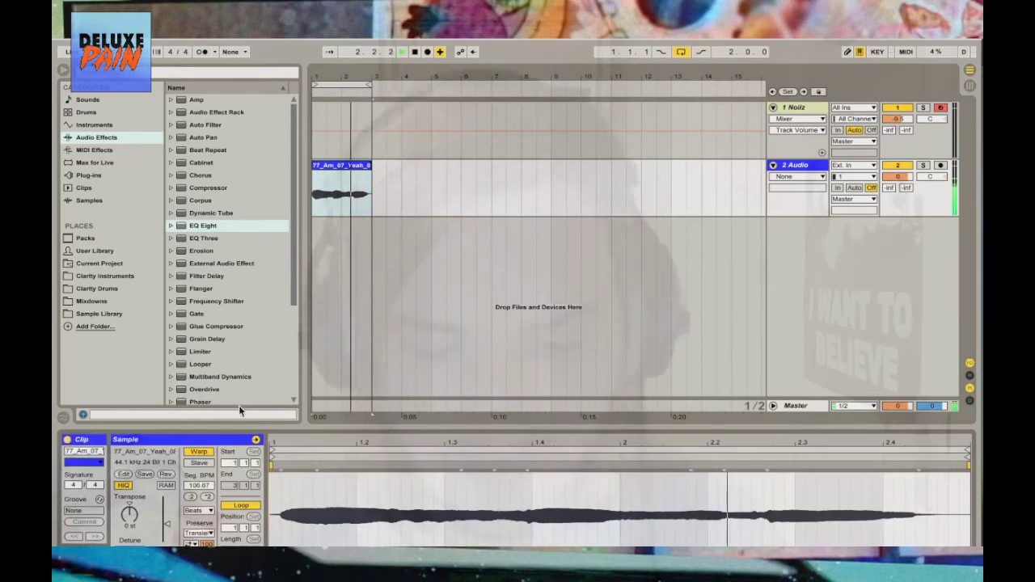
left_click(212, 451)
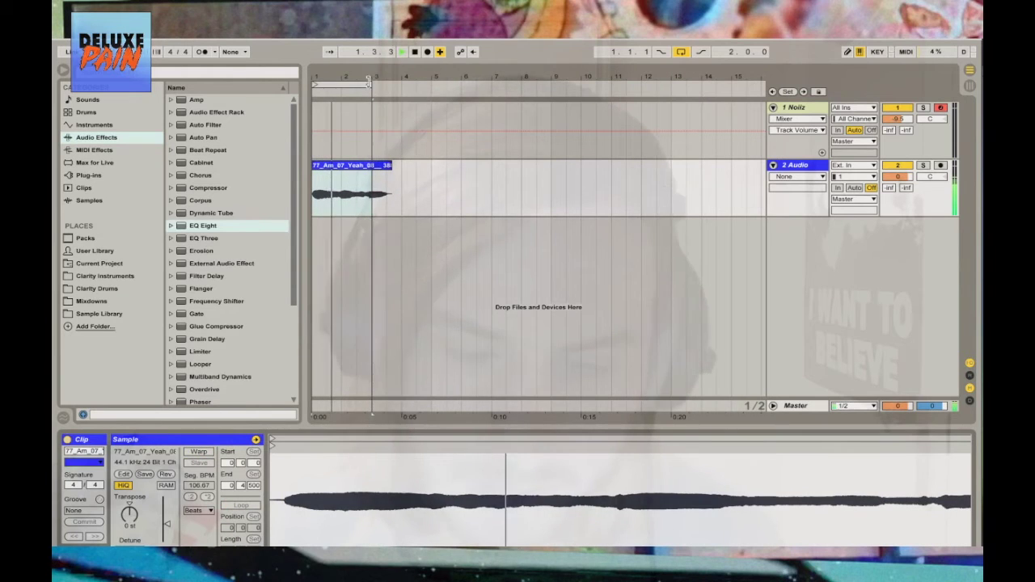
left_click_drag(370, 82, 402, 82)
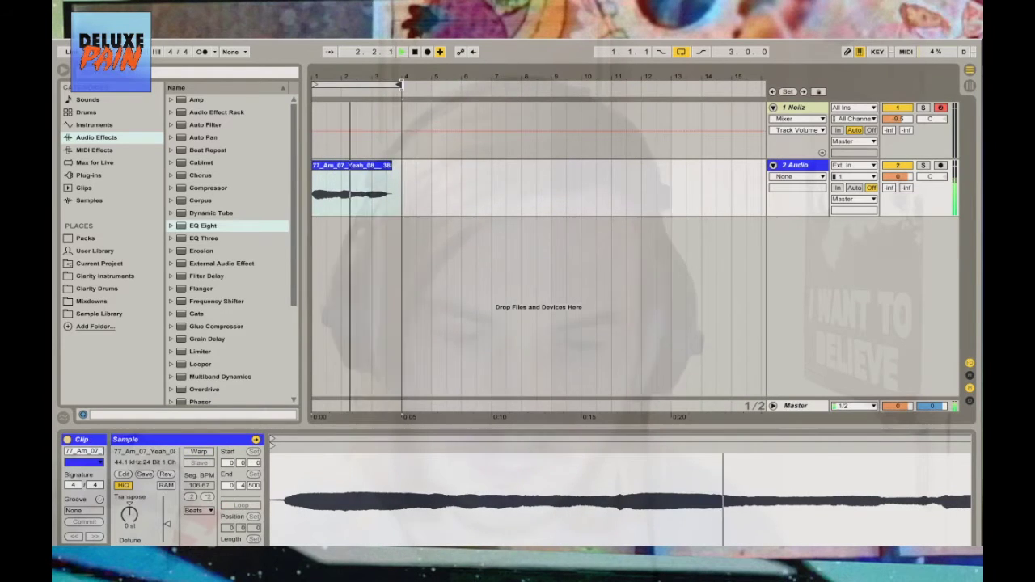
Load the Battery 3 and Blackhole VST plug-ins on a new track
left_click(373, 165)
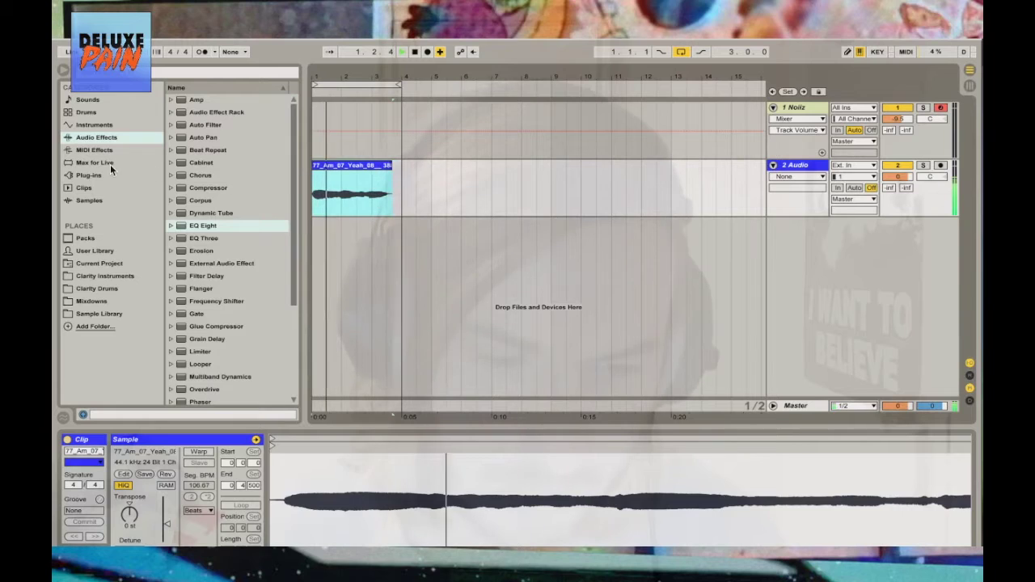
left_click(102, 175)
left_click(169, 112)
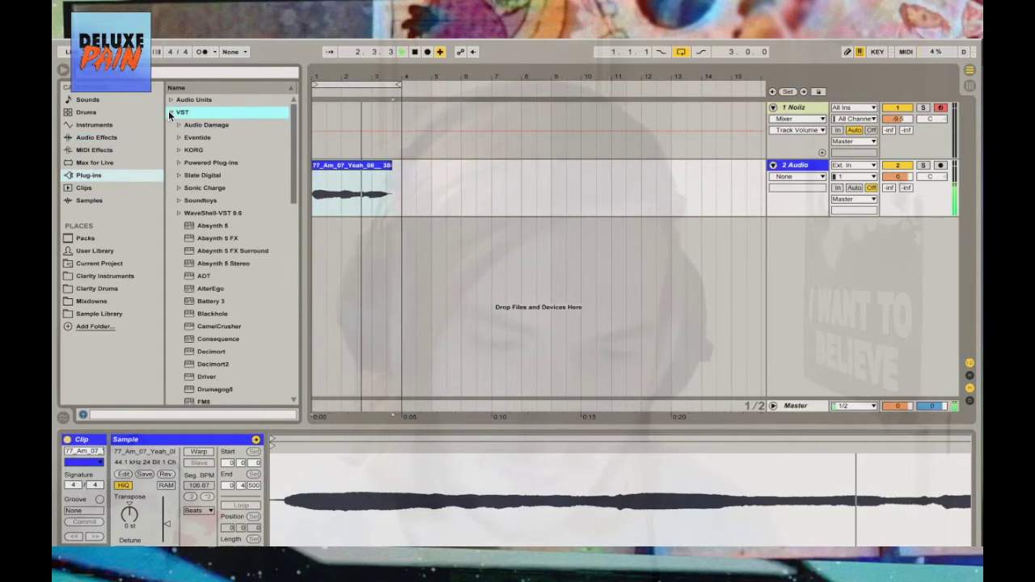
left_click(199, 302)
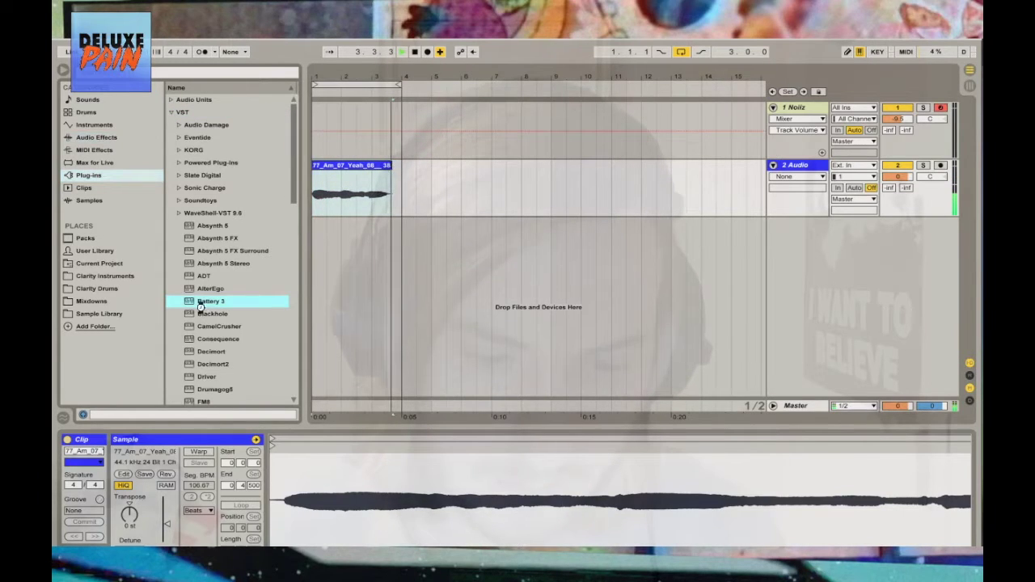
key("Return")
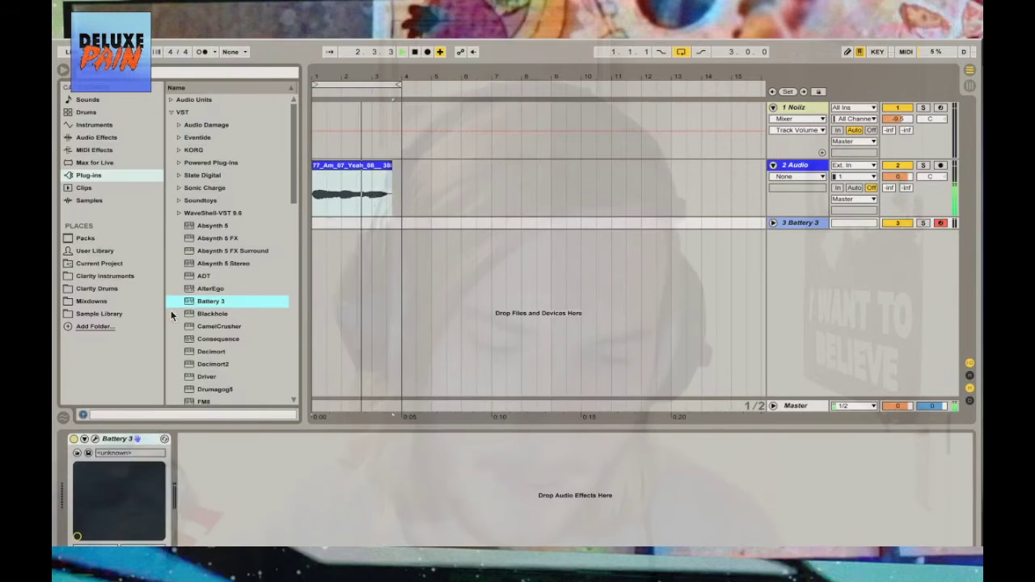
left_click(202, 313)
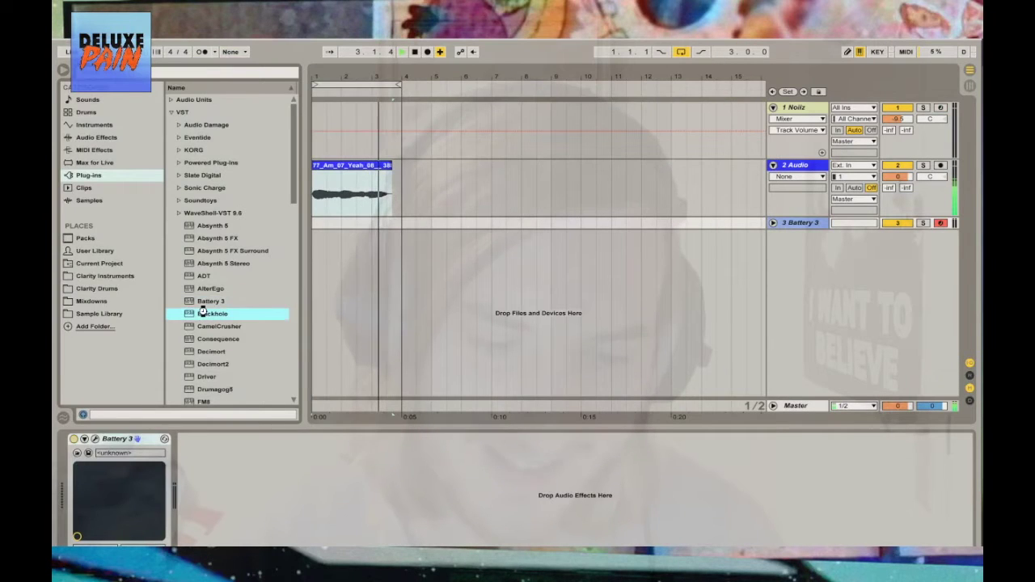
key("Return")
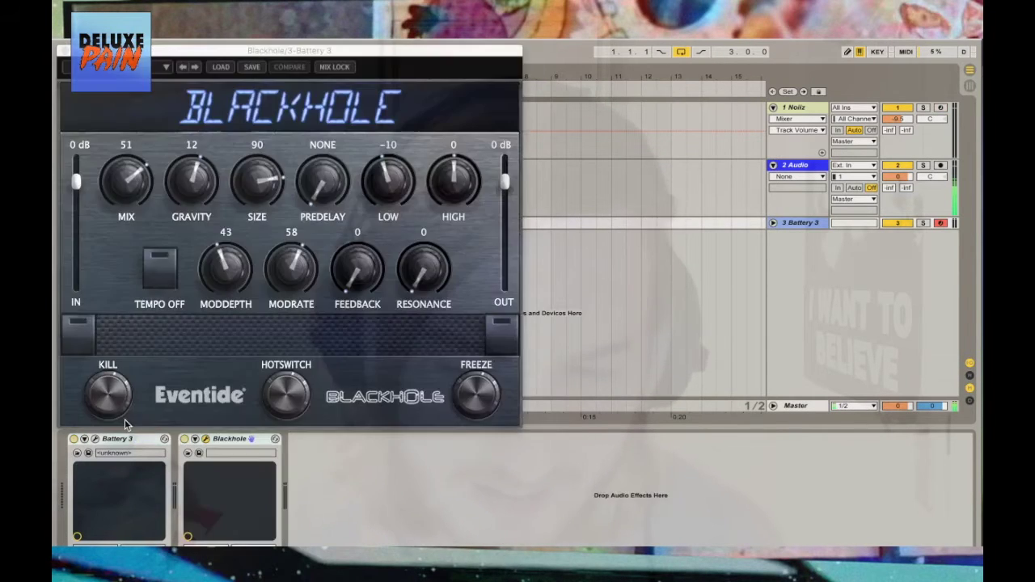
left_click(64, 50)
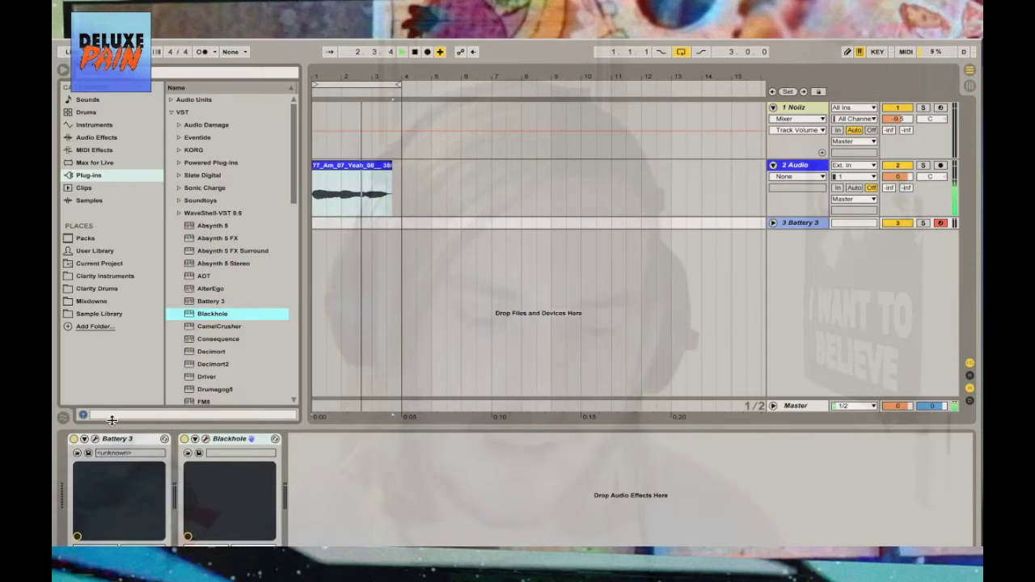
Move the Blackhole effect onto the 2 Audio track and delete the Battery 3 track
left_click(229, 441)
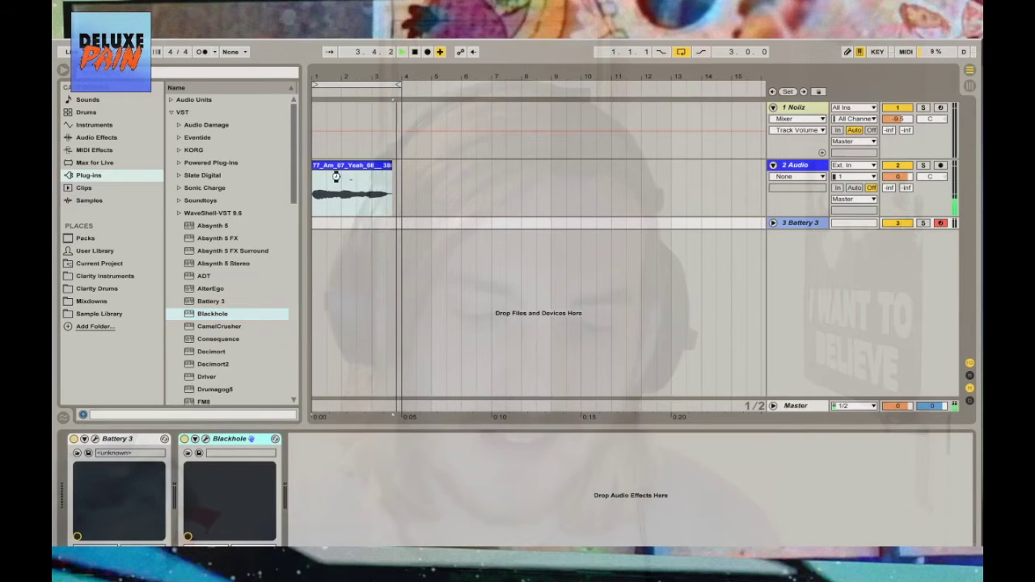
key("Delete")
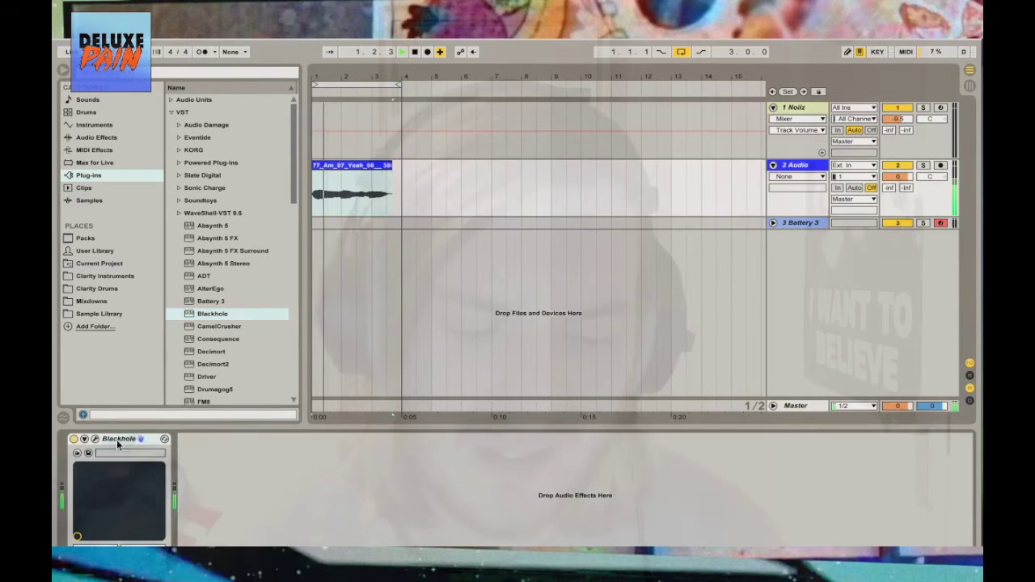
left_click(793, 224)
key("Delete")
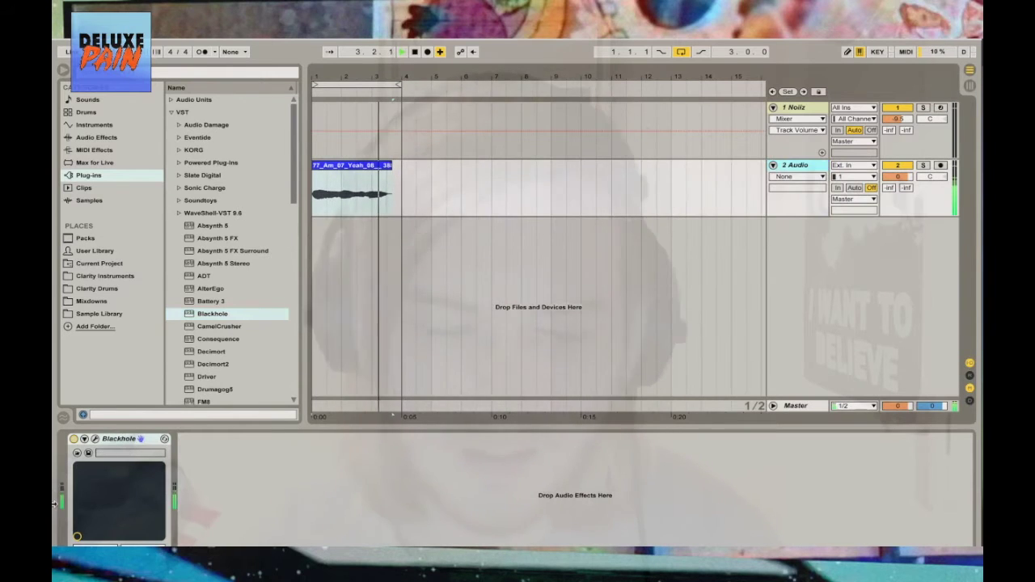
Set Blackhole's Mix to 79, Gravity to -44 and Size to 22 on the 2 Audio track
left_click(96, 439)
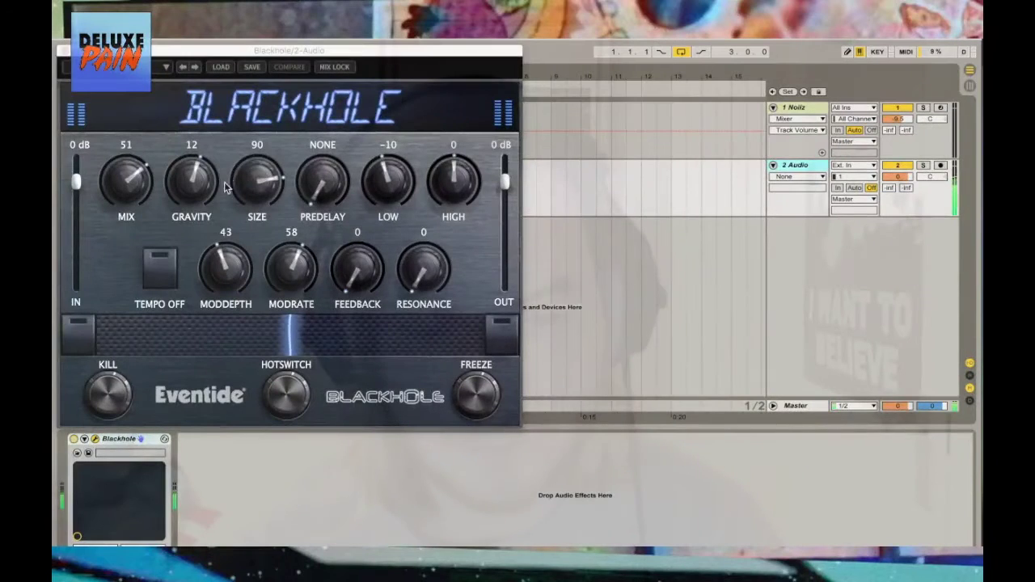
left_click_drag(207, 192, 201, 235)
left_click_drag(139, 197, 149, 139)
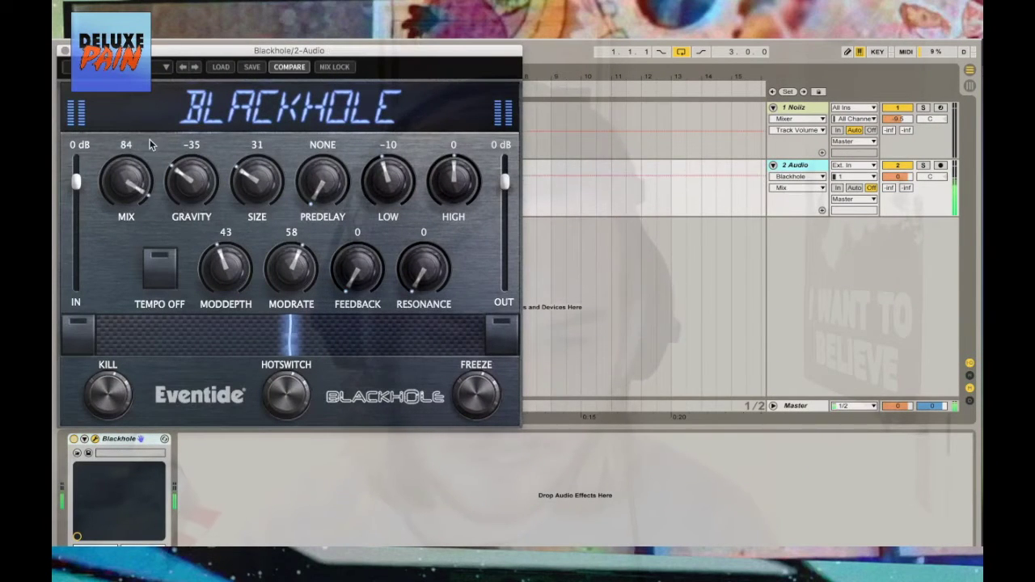
left_click_drag(187, 189, 187, 209)
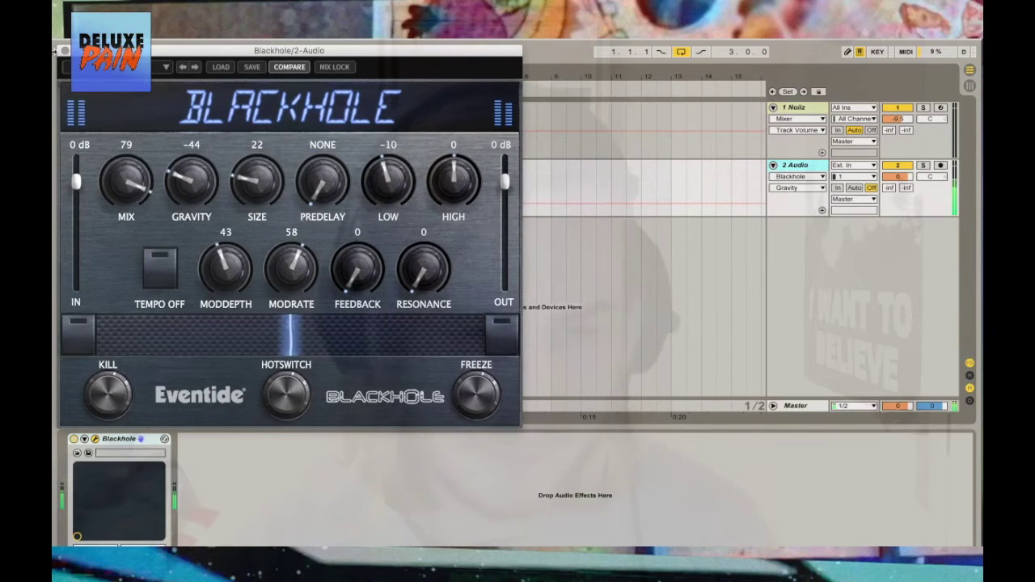
left_click(65, 50)
Lower the 2 Audio track's volume to -3.0 dB and add the Antares Auto-Tune Evo Audio Unit to it
left_click(796, 176)
left_click(789, 188)
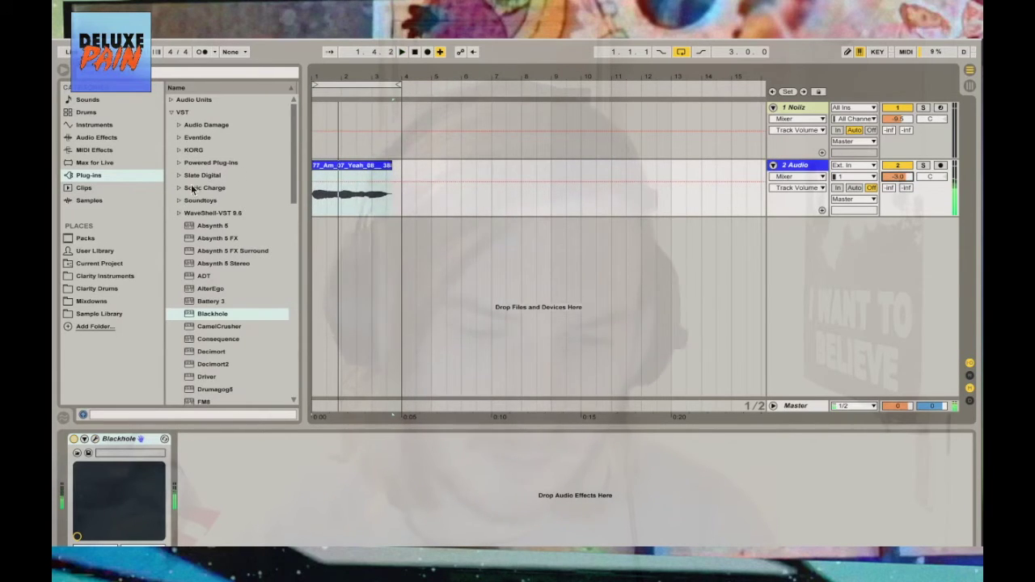
left_click(175, 103)
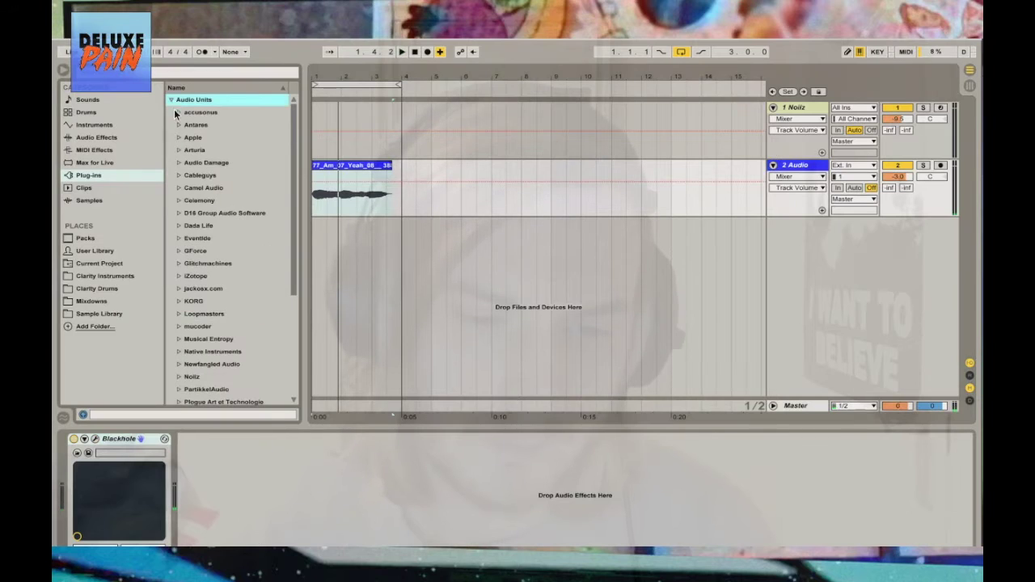
left_click(181, 126)
left_click(231, 141)
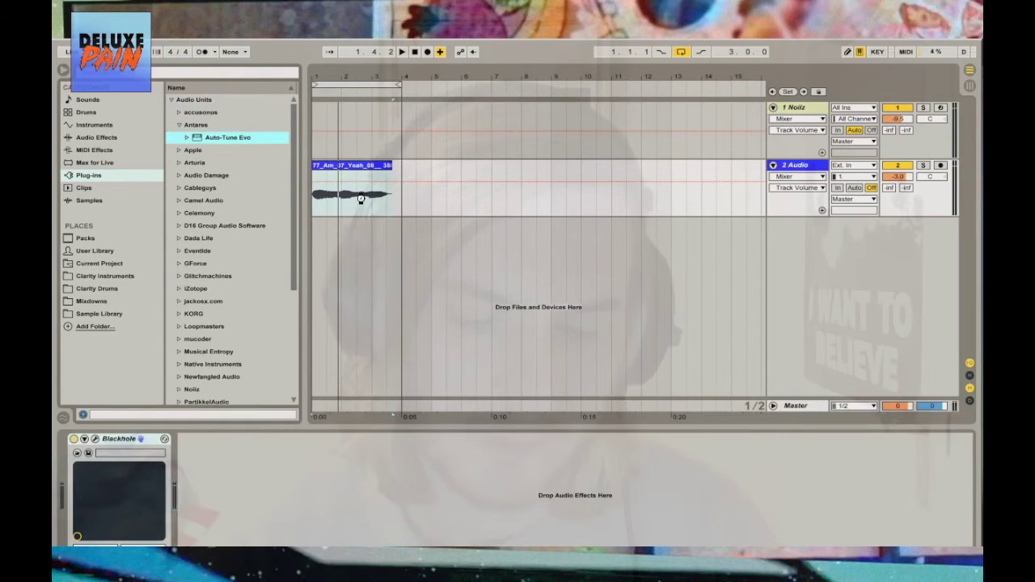
left_click_drag(364, 206, 362, 205)
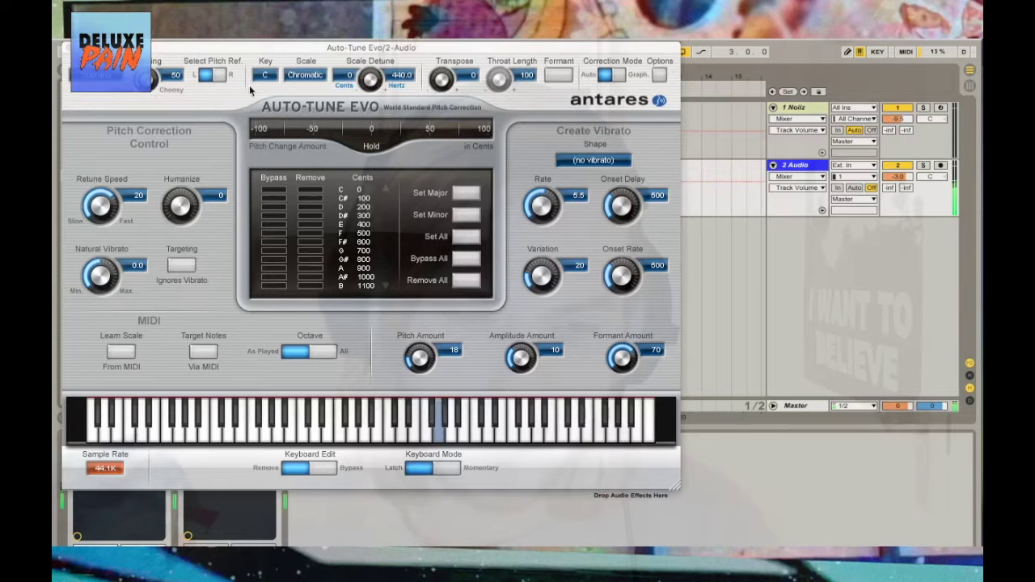
Set Auto-Tune Evo's key to E, its scale to Minor and its Retune Speed to 0
left_click(265, 75)
left_click(283, 131)
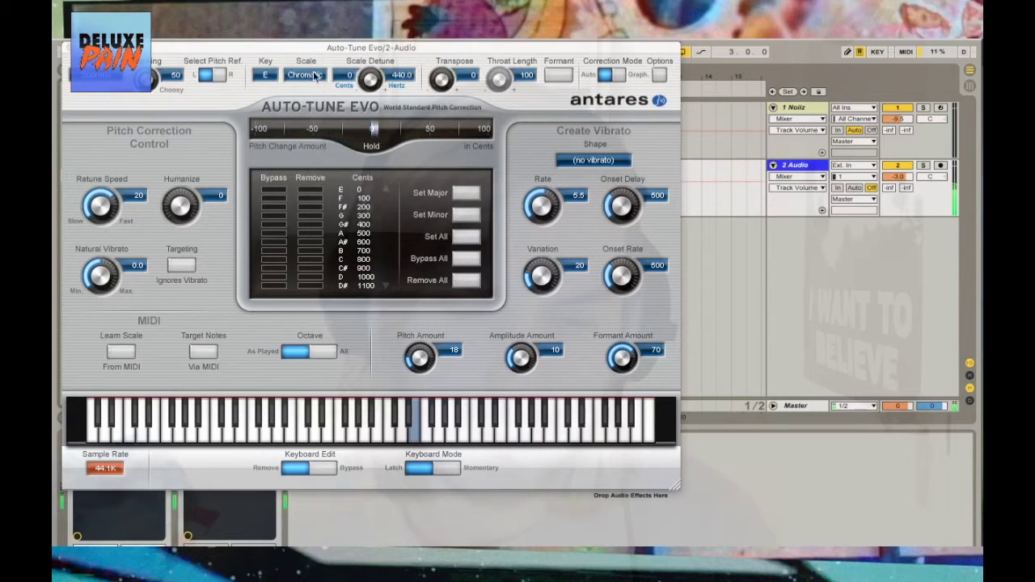
left_click(318, 75)
left_click(354, 61)
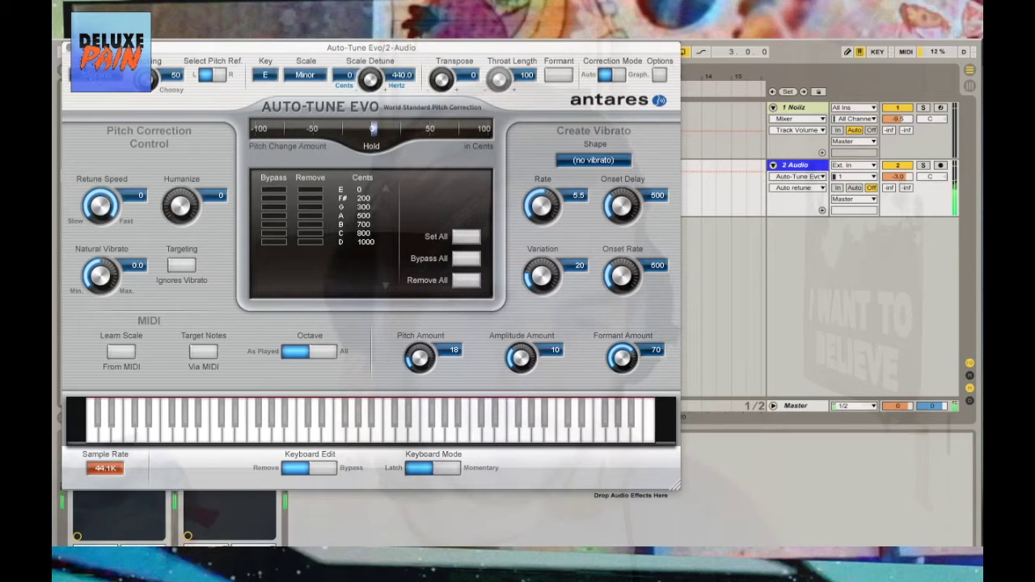
Try different input types in Auto-Tune Evo while the vocal plays and close the plug-in window
left_click(121, 75)
left_click(172, 101)
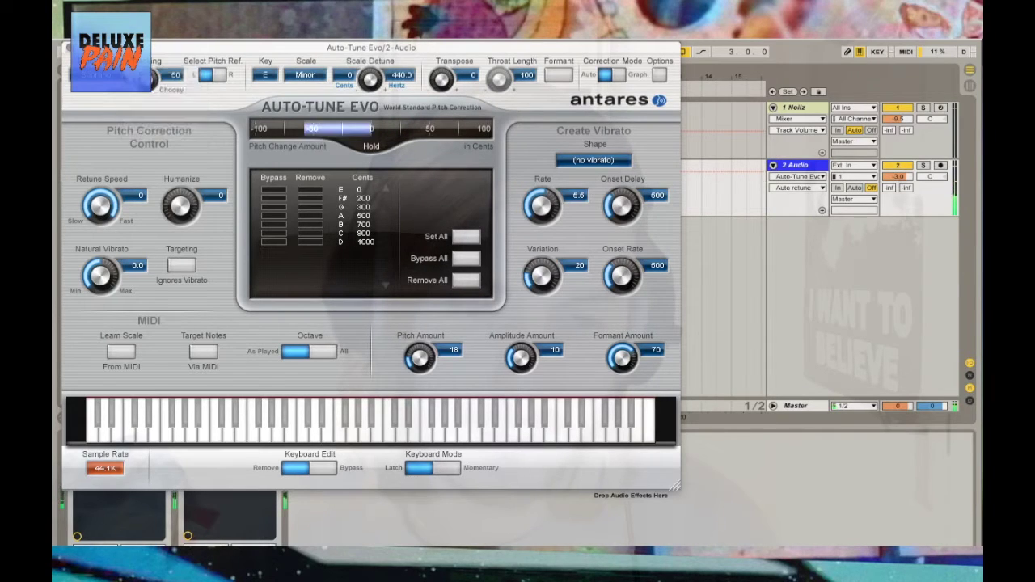
left_click(122, 75)
left_click(172, 88)
left_click(68, 49)
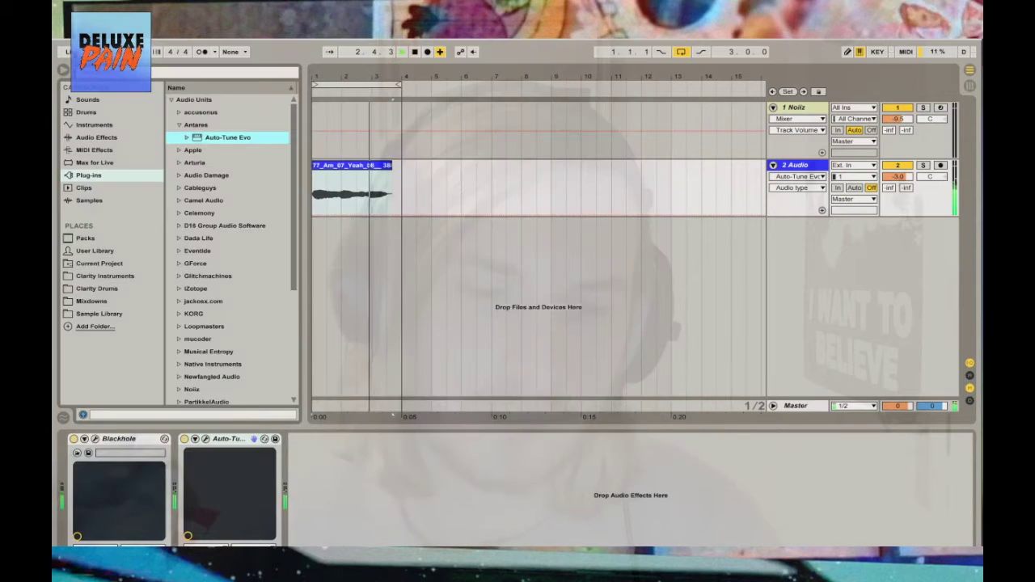
Transpose the vocal clip up to 12 st and back down to -8 st while it loops
left_click(337, 167)
key("shift+Tab")
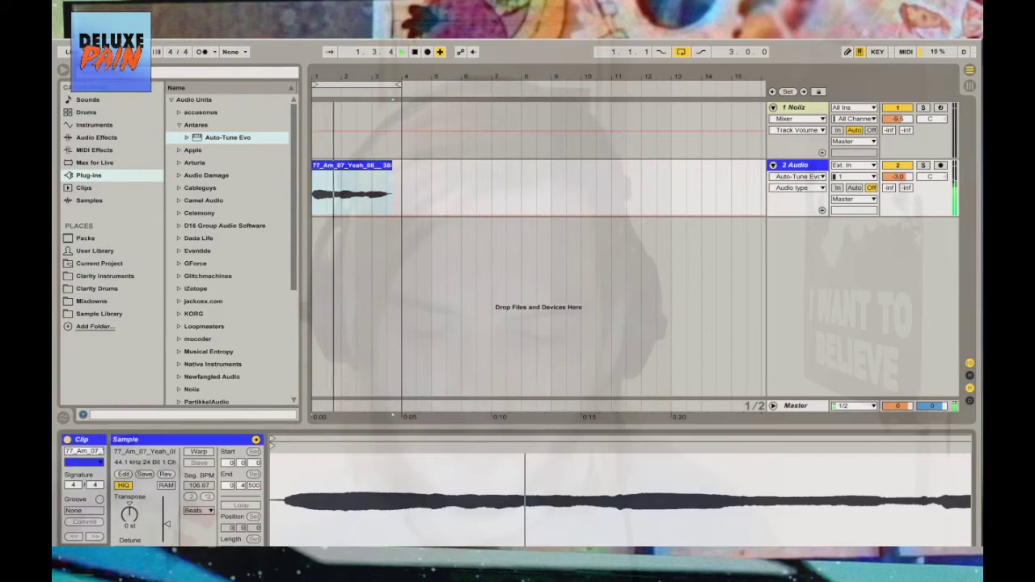
left_click_drag(152, 518, 125, 524)
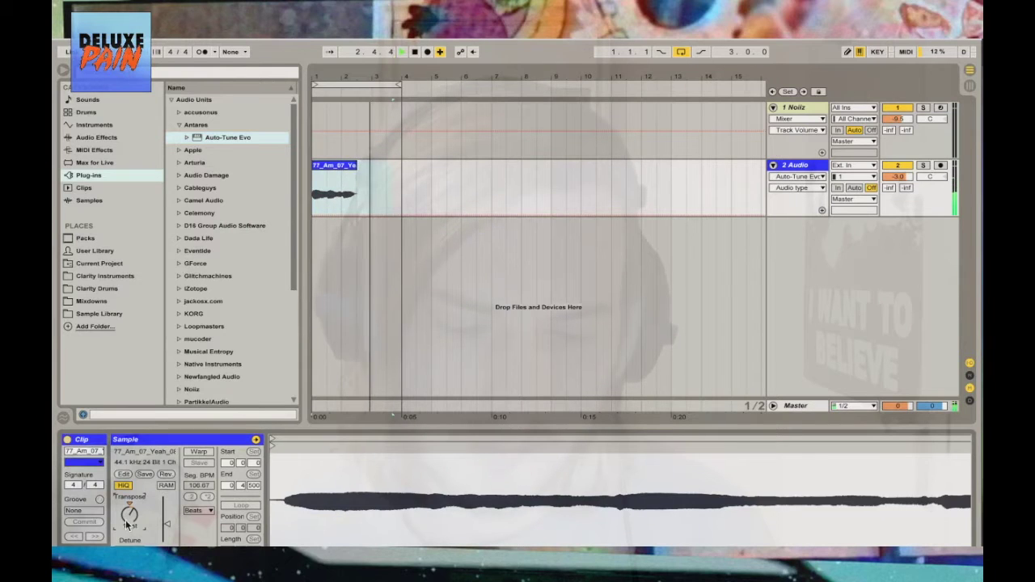
scroll(127, 524, "down", 18)
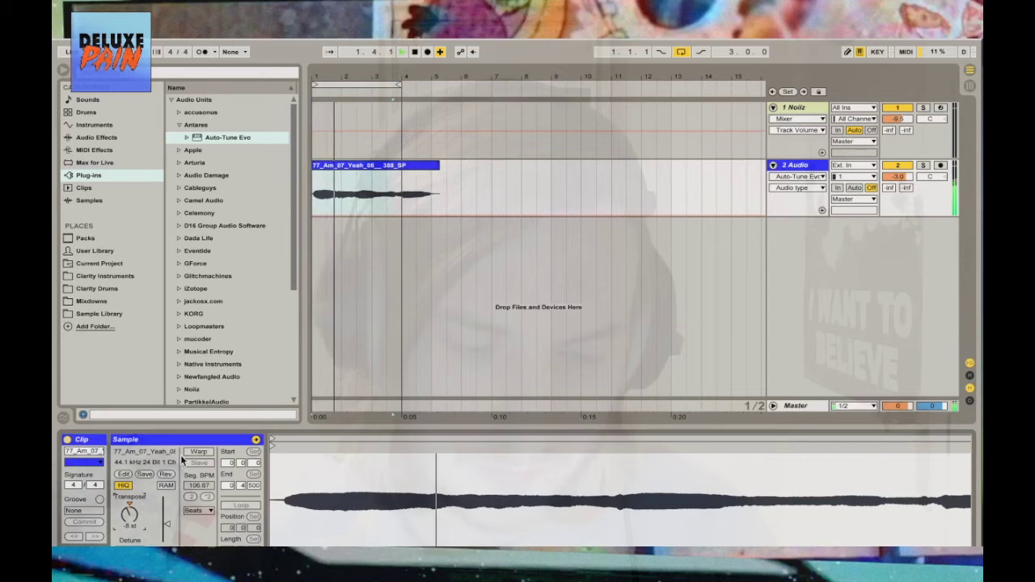
Turn on warping for the vocal clip in Tones mode and set its transposition to -3 st
left_click(199, 453)
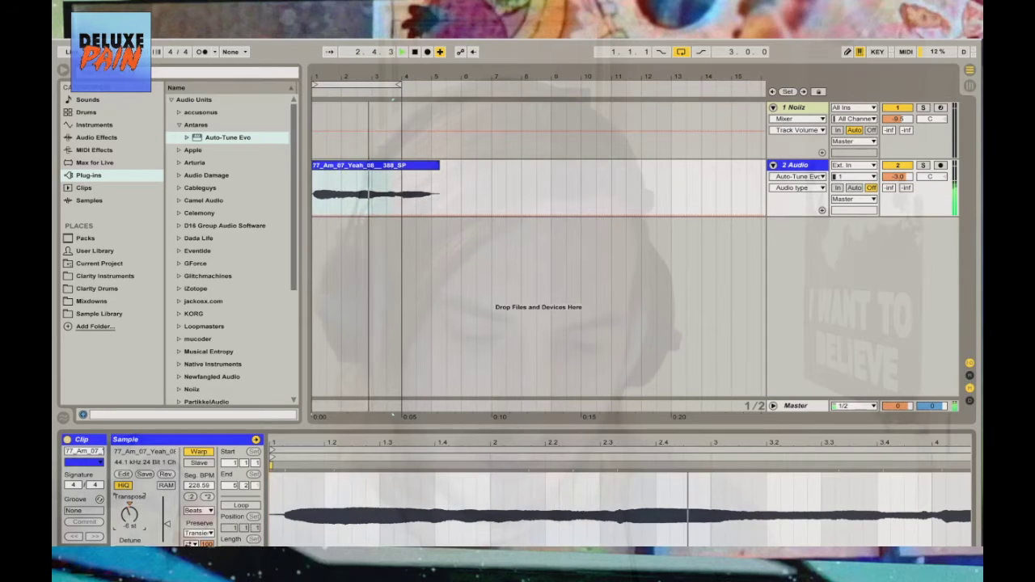
left_click(199, 510)
left_click(196, 521)
Draw a Transposition Modulation envelope in the vocal clip that dips around 2.2 and rises slightly above zero around 3.3
left_click(96, 536)
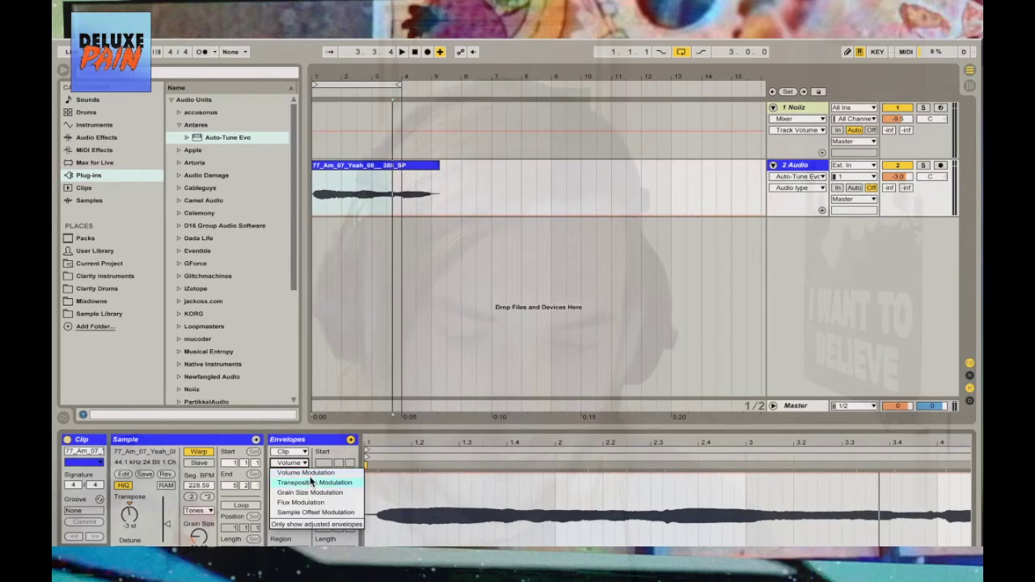
left_click(310, 482)
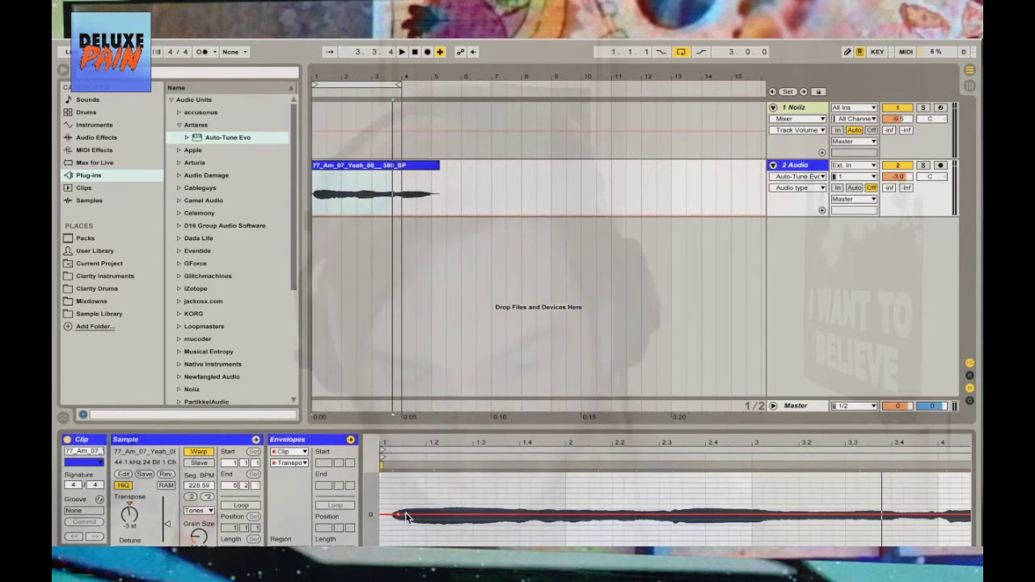
left_click_drag(614, 514, 617, 526)
key("space")
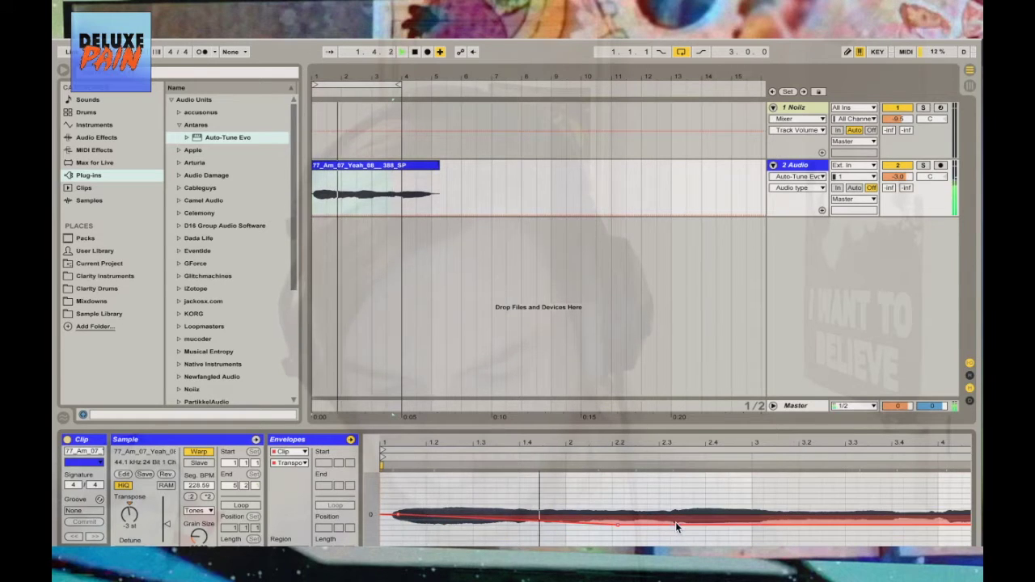
left_click_drag(678, 522, 841, 511)
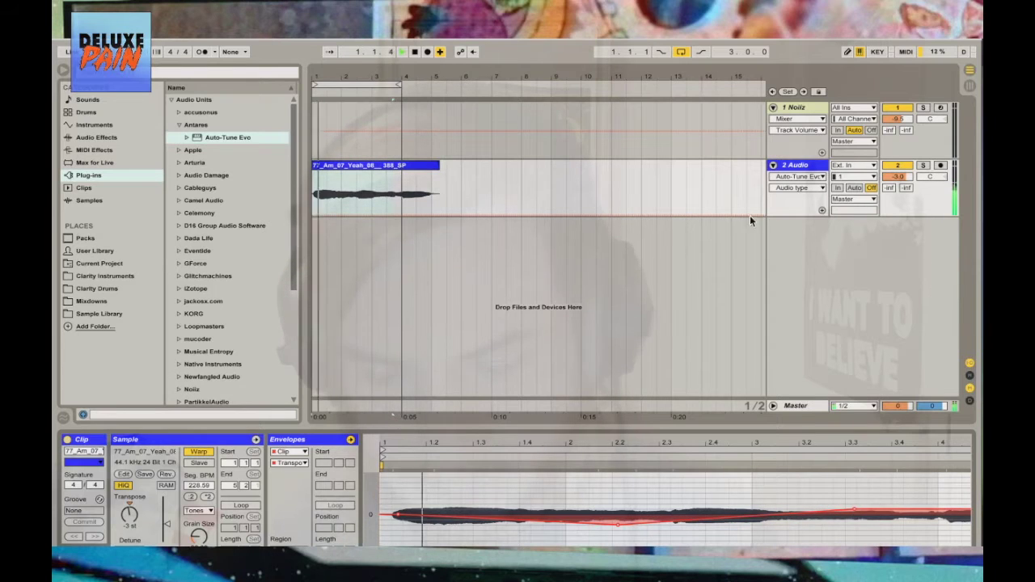
Lower the 2 Audio track's volume to -9.8 dB and extend the arrangement loop to four bars
left_click_drag(904, 177, 905, 199)
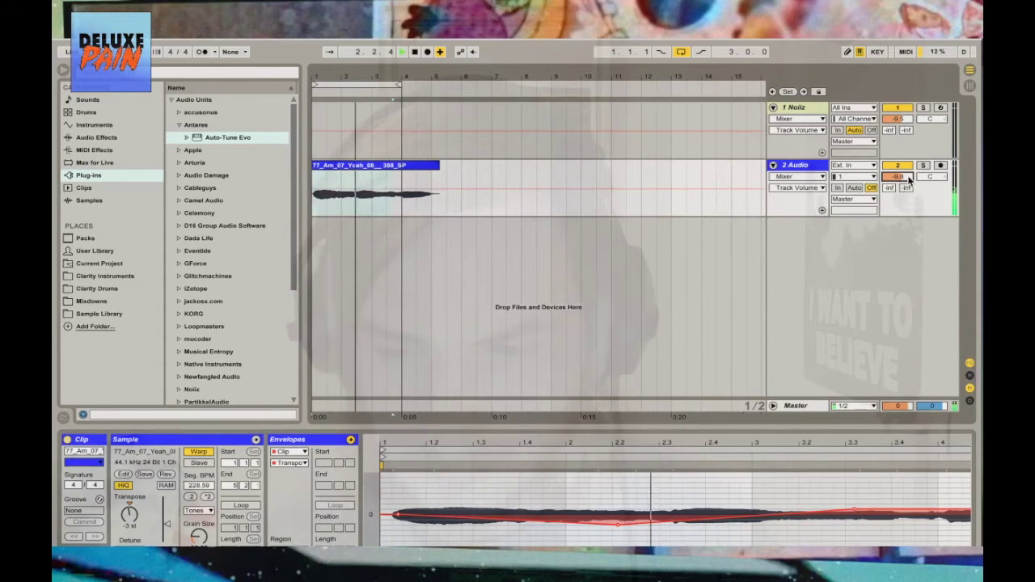
left_click_drag(402, 84, 429, 84)
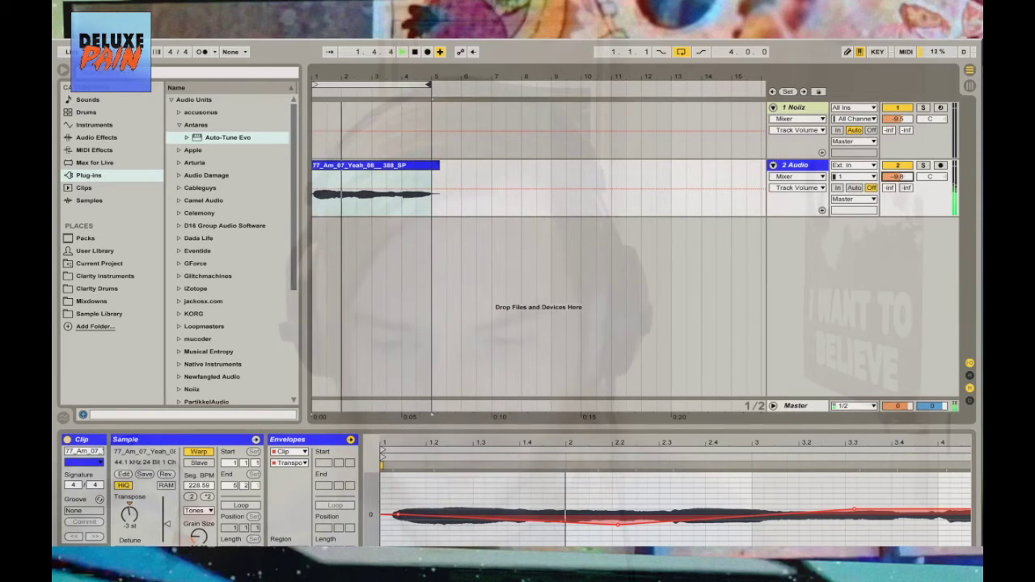
Lower the 2 Audio track's volume to -12.4 dB and set Blackhole's Mix to 100 and High to 41
left_click(796, 165)
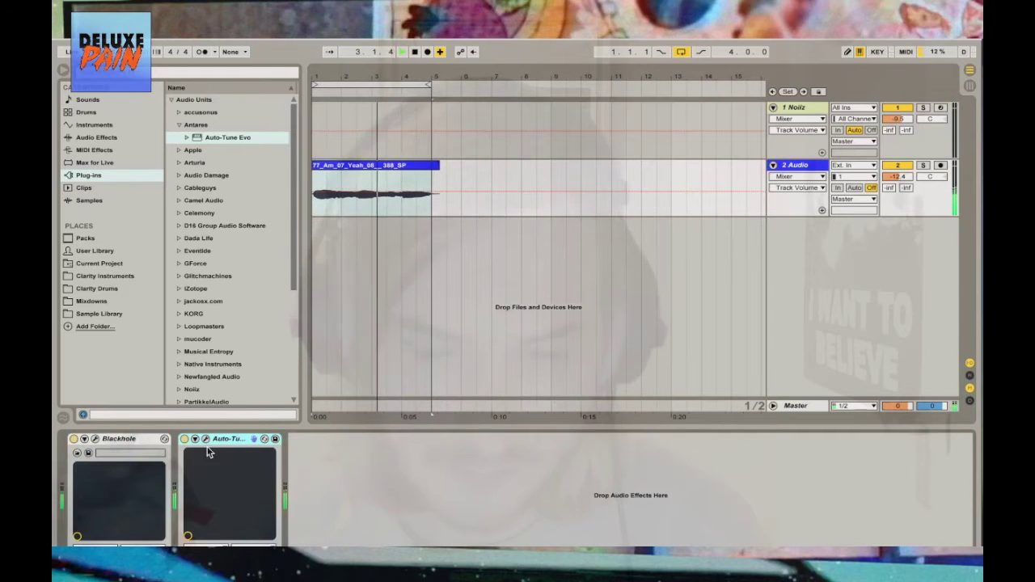
left_click(95, 438)
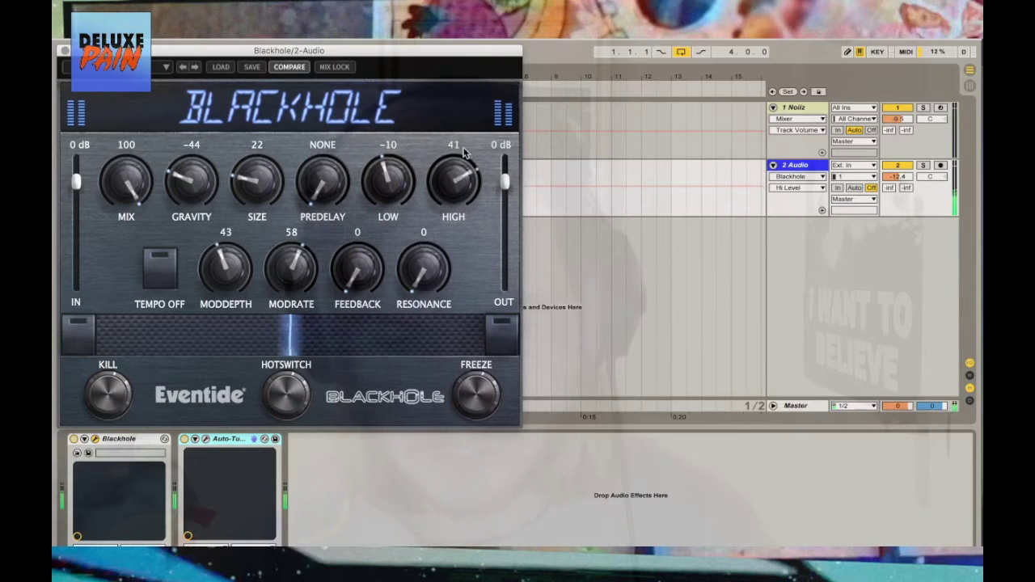
left_click(64, 51)
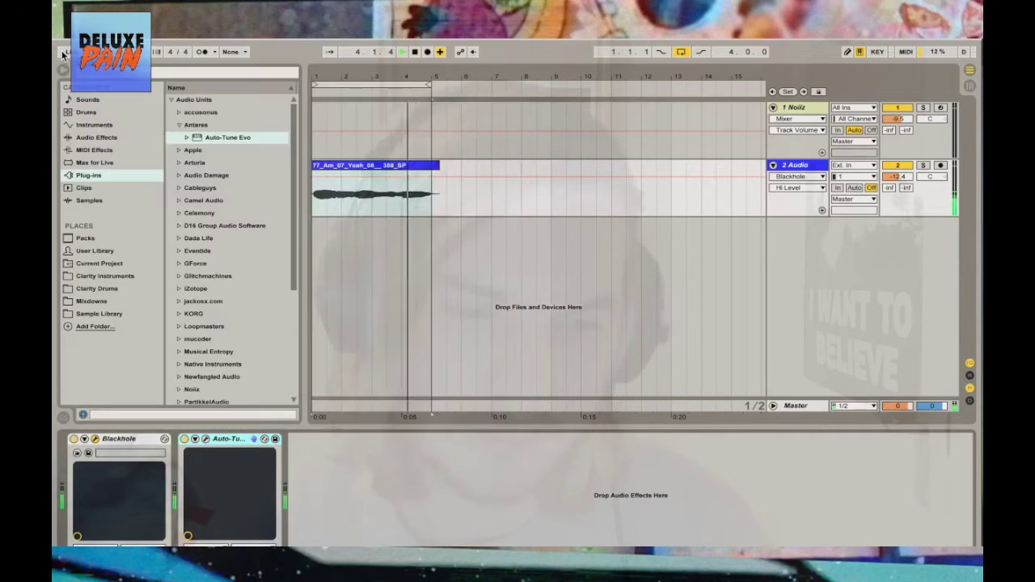
Insert an audio track below 2 Audio with 2-Audio as its input, and record the four-bar loop onto it
right_click(796, 166)
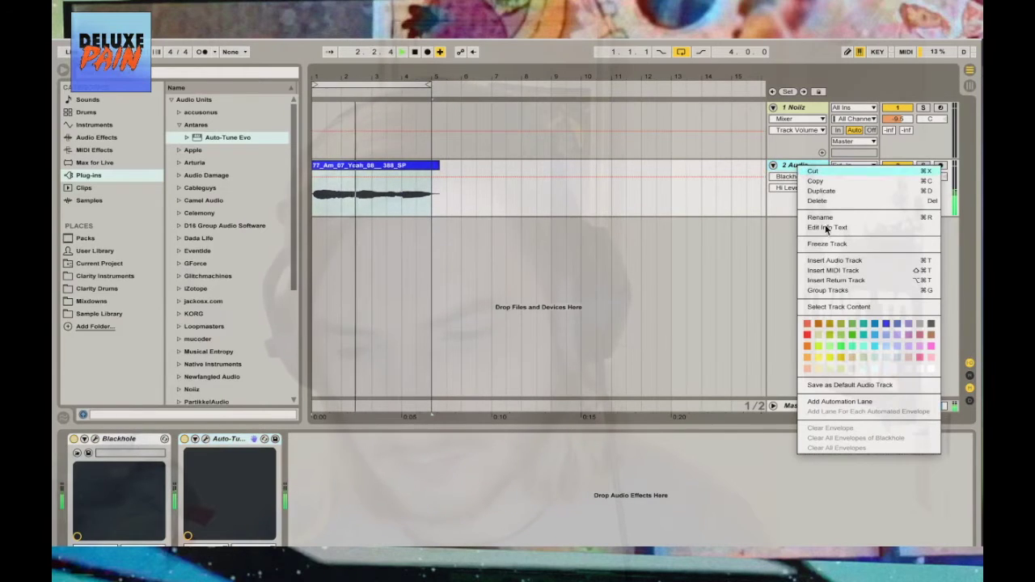
left_click(830, 260)
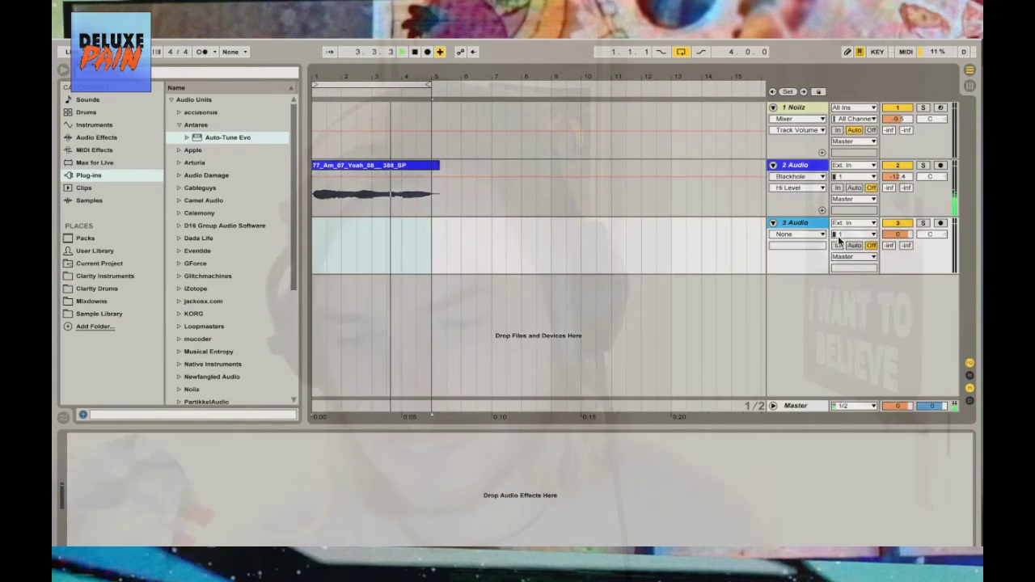
left_click(848, 223)
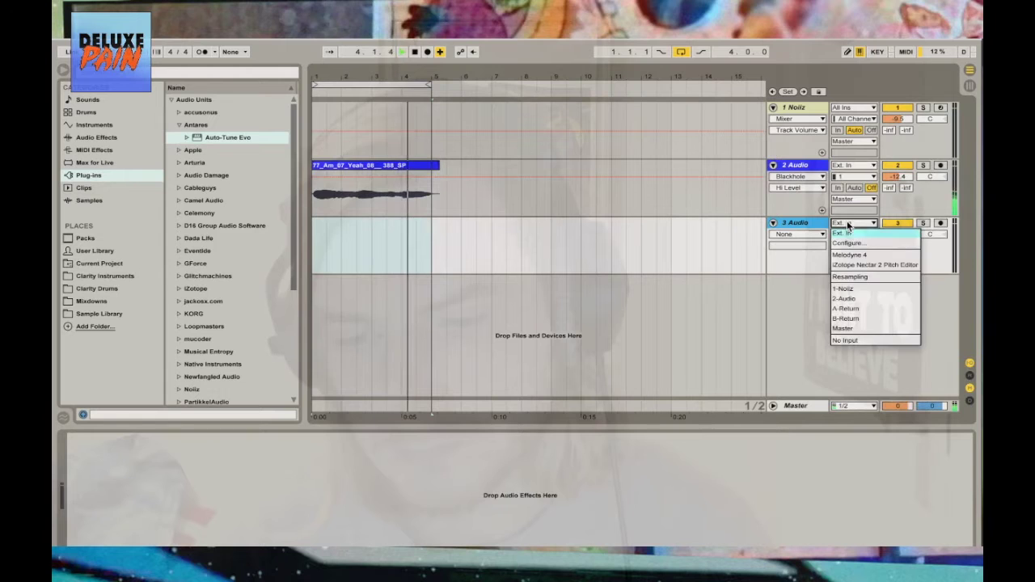
left_click(855, 299)
left_click(940, 222)
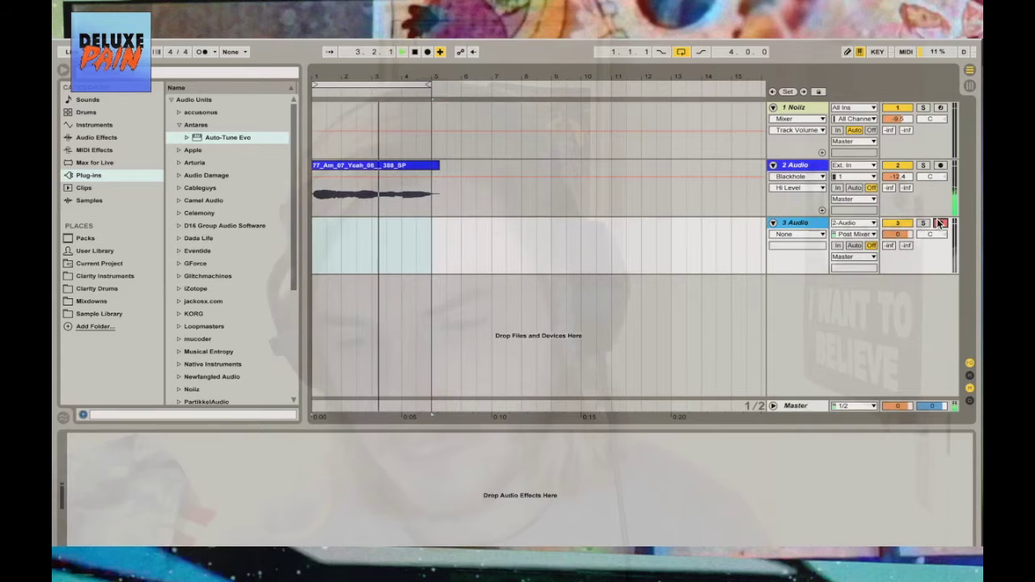
left_click(429, 52)
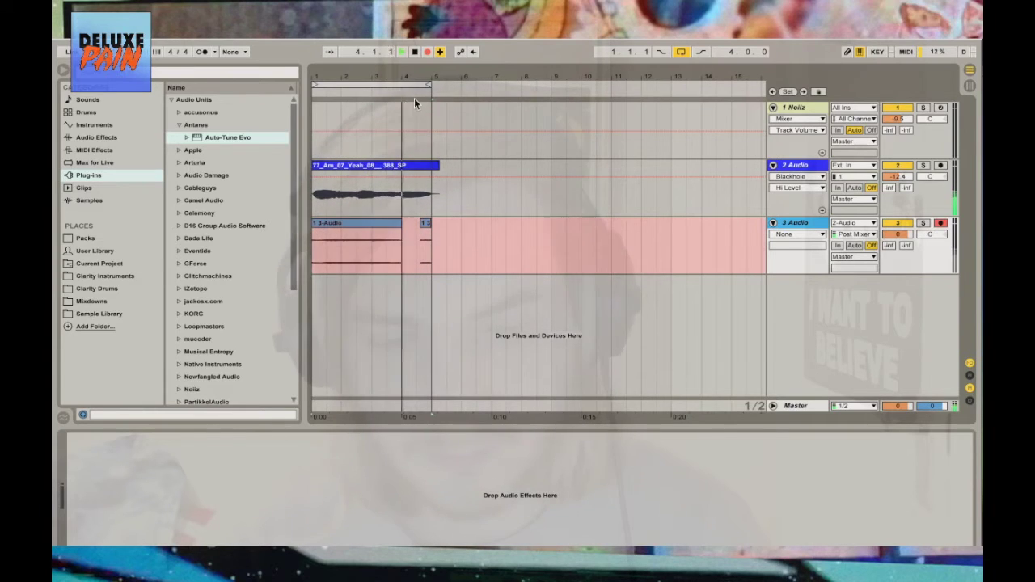
left_click(414, 52)
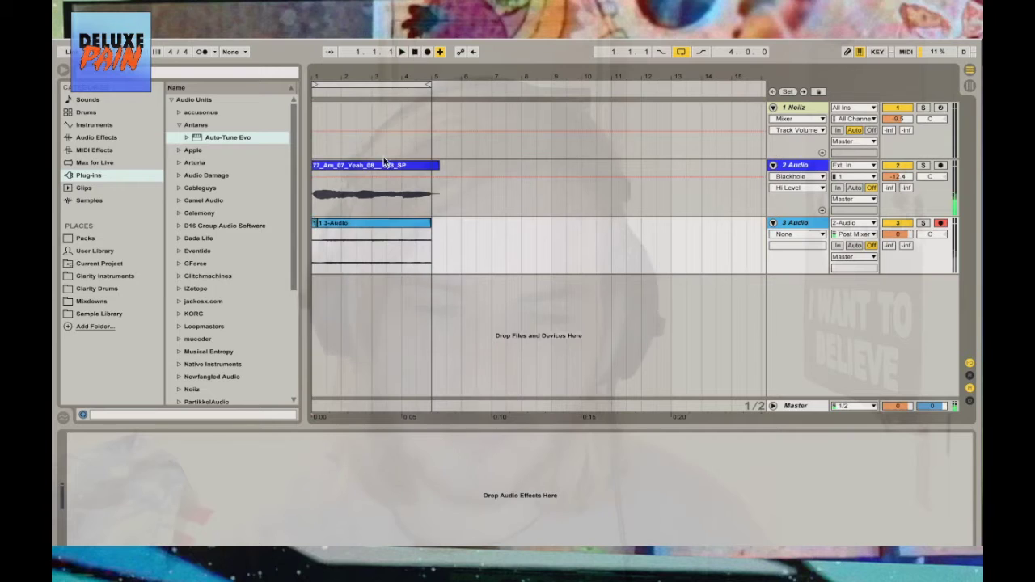
Transpose the recorded clip to 5 st, and set the volumes of 3 Audio to -10.4 dB and 2 Audio to -16.9 dB
double_click(354, 225)
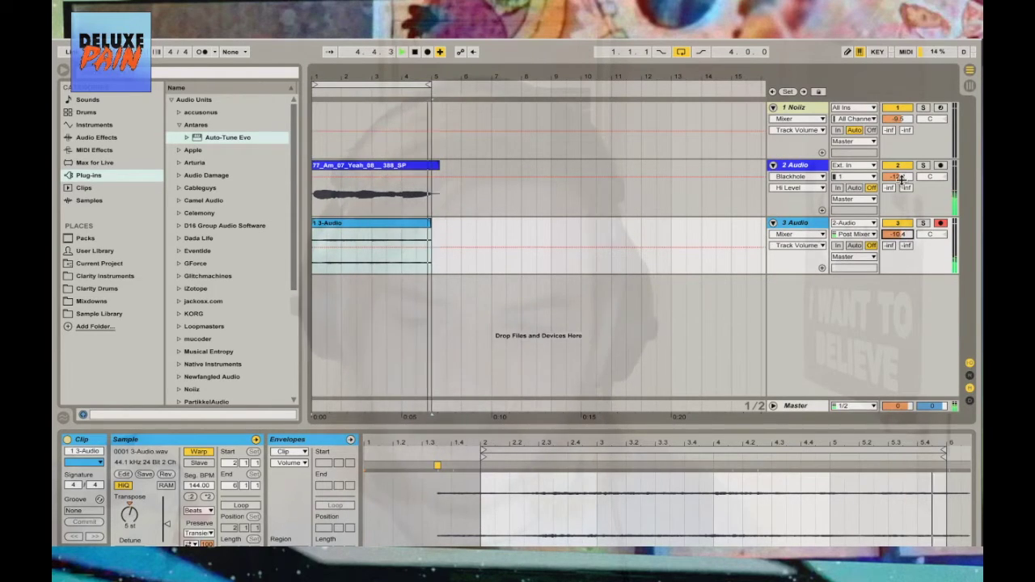
left_click_drag(902, 178, 902, 191)
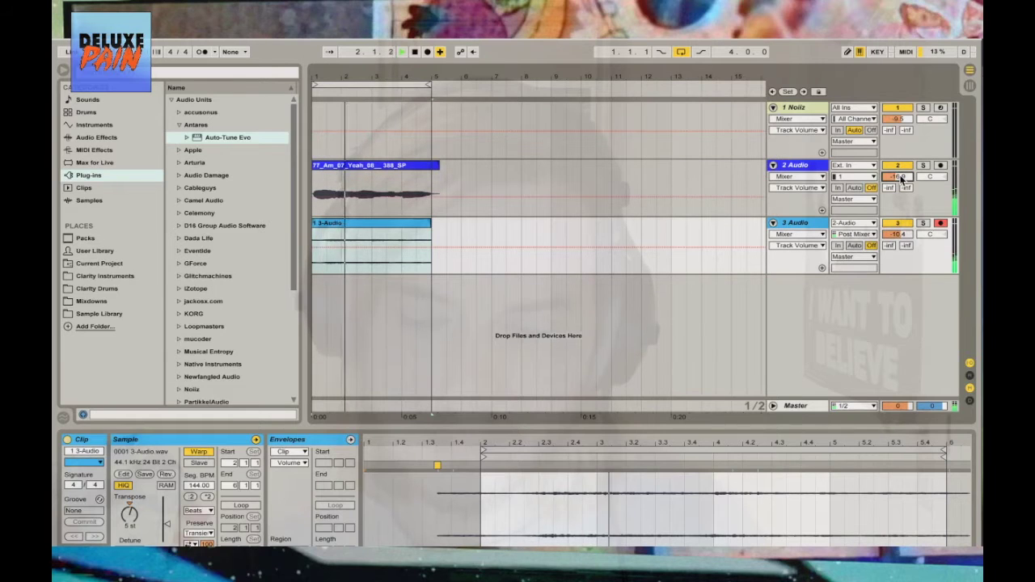
Add Simple Delay to 3 Audio with times of 66.4 ms left and 1.00 ms right, and set the track volume to -9.2 dB
left_click(96, 136)
scroll(183, 243, "down", 5)
left_click_drag(191, 334, 201, 515)
left_click(131, 537)
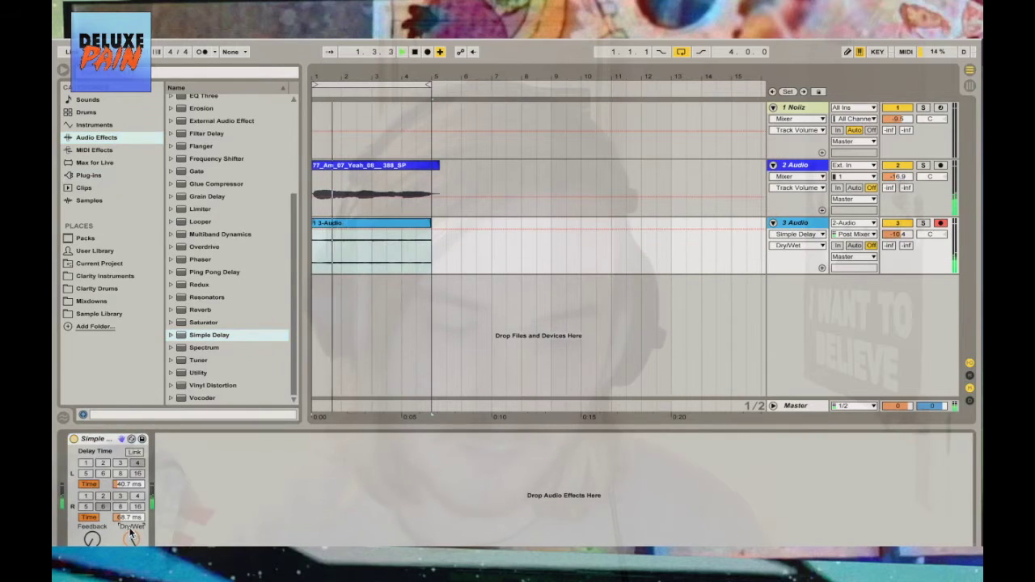
left_click_drag(130, 518, 130, 550)
left_click_drag(130, 483, 437, 393)
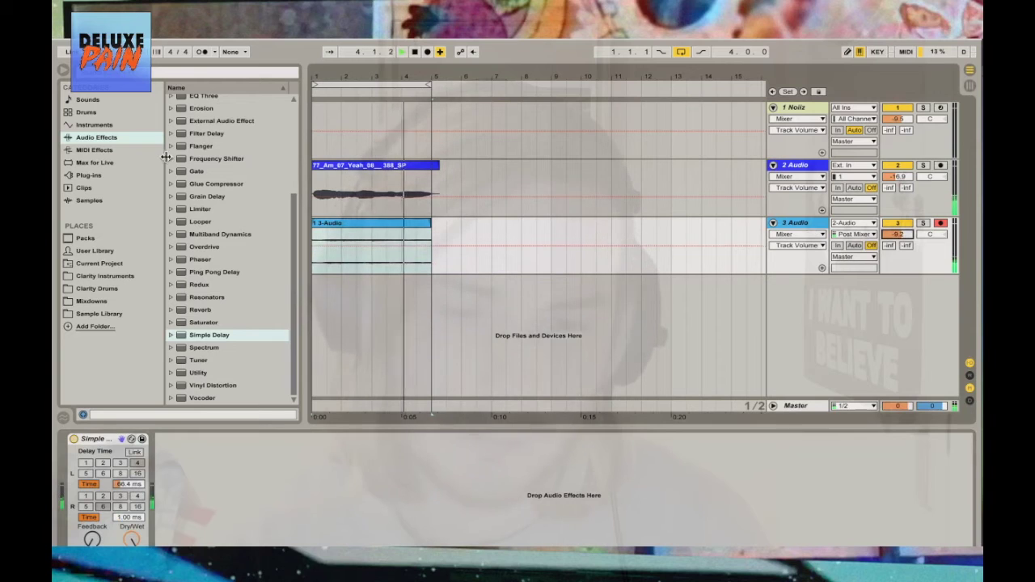
Add Auto Pan after Simple Delay on the 3 Audio track and set its Amount to 42.1 %
scroll(212, 154, "up", 5)
left_click(212, 142)
left_click_drag(206, 188, 175, 485)
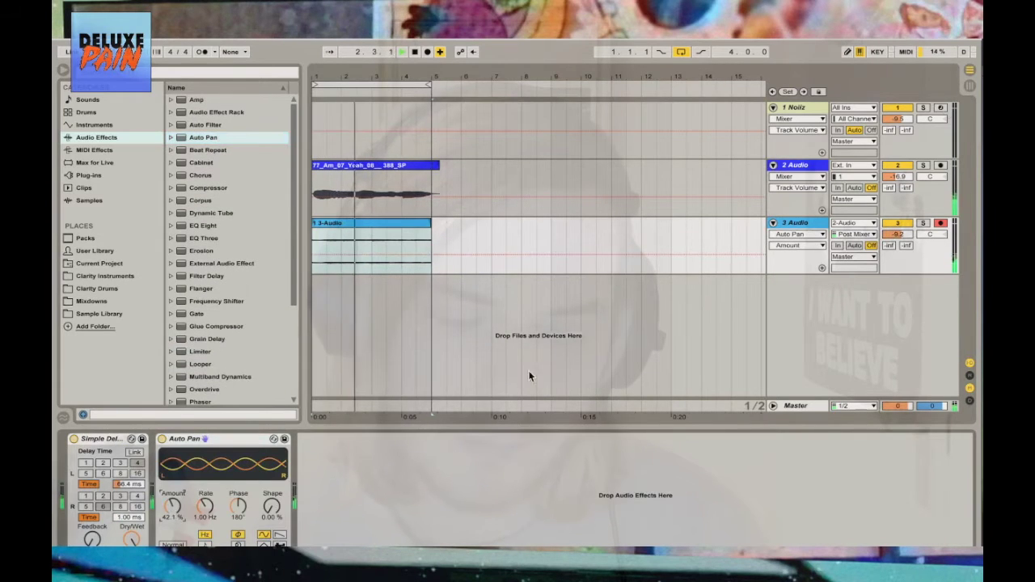
Insert another audio track below 3 Audio and load the TAL-U-No-62 synth onto a new track beneath it
right_click(797, 223)
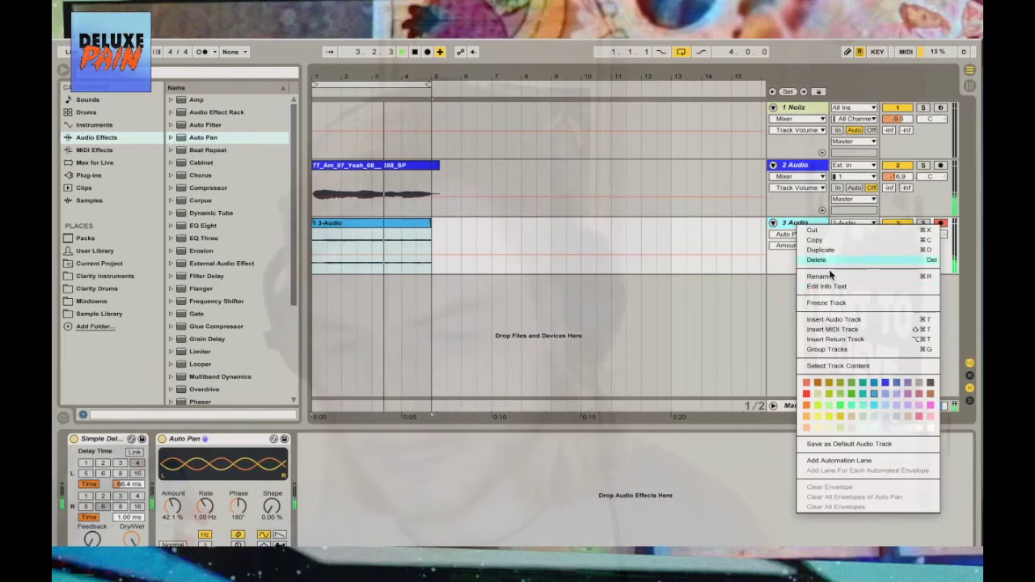
left_click(841, 320)
left_click(92, 175)
scroll(229, 198, "down", 10)
scroll(172, 398, "up", 10)
scroll(206, 335, "down", 10)
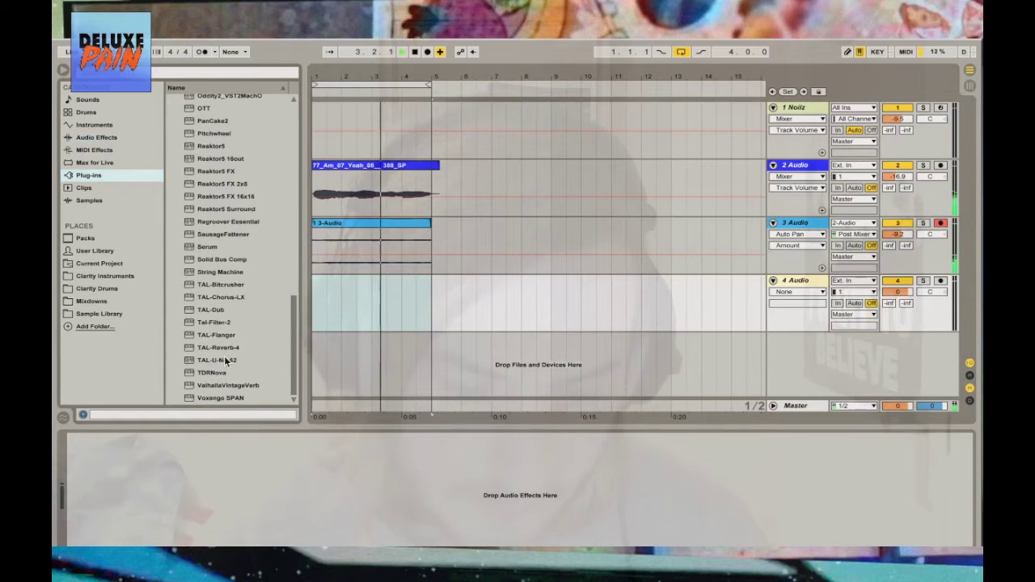
left_click(224, 360)
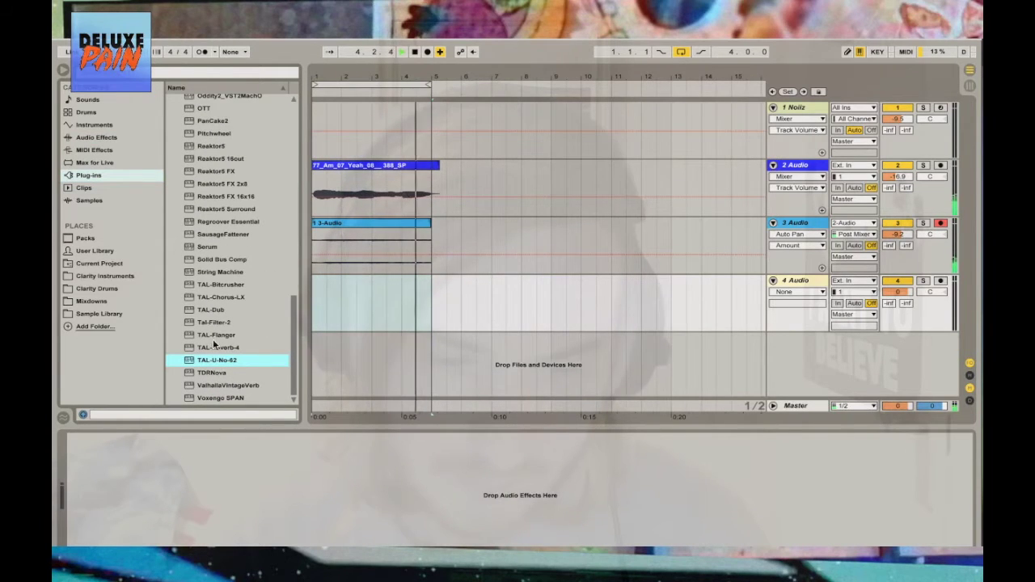
left_click_drag(211, 360, 373, 359)
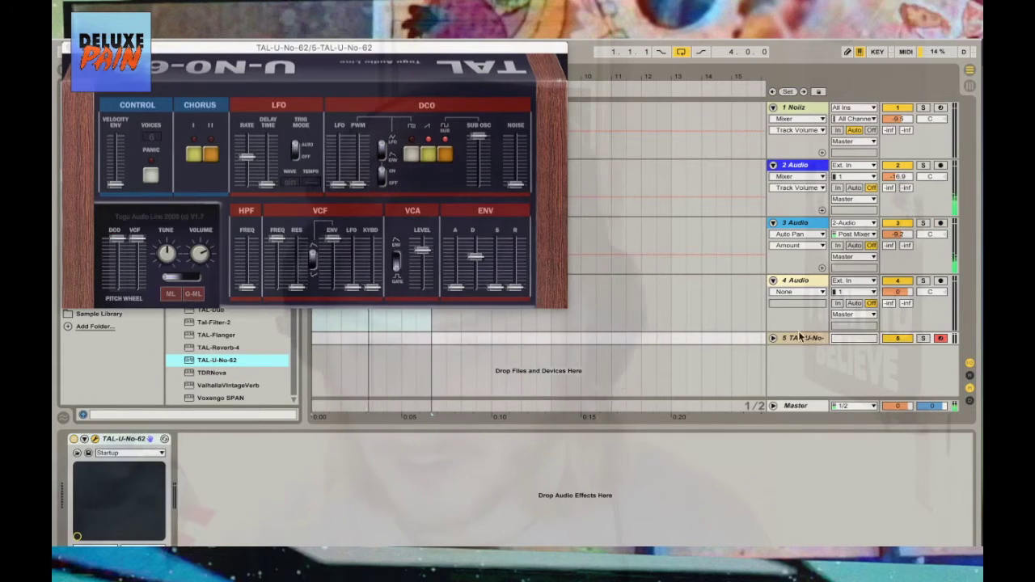
Unfold the TAL-U-No-62 track, set its volume to -16.7 dB and close the synth window
left_click(773, 339)
left_click_drag(908, 352, 908, 370)
scroll(909, 356, "down", 3)
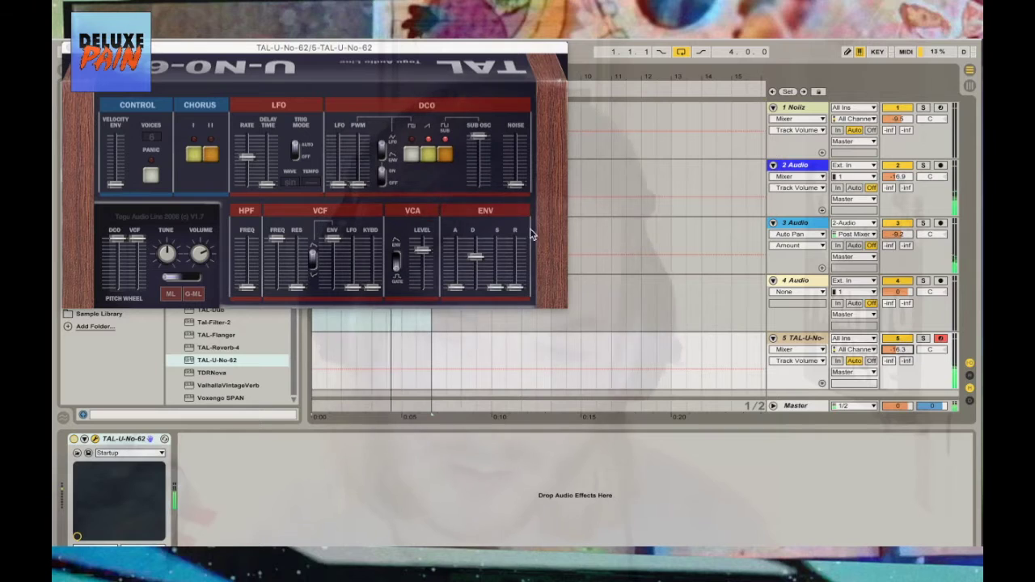
left_click(67, 47)
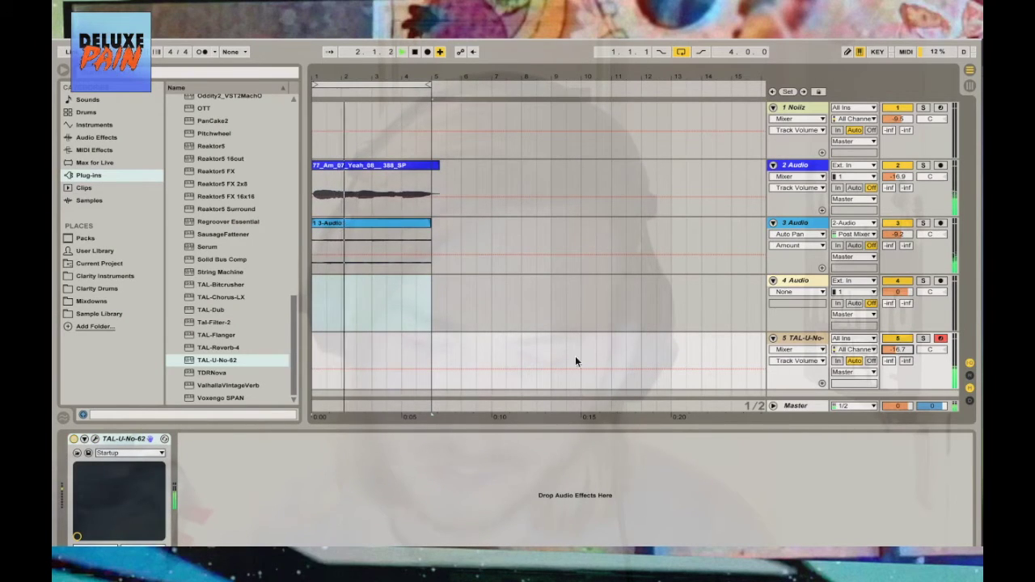
Create an empty four-bar MIDI clip on the TAL-U-No-62 track and open it in an enlarged note editor with a fixed 1/4 grid
left_click(429, 350)
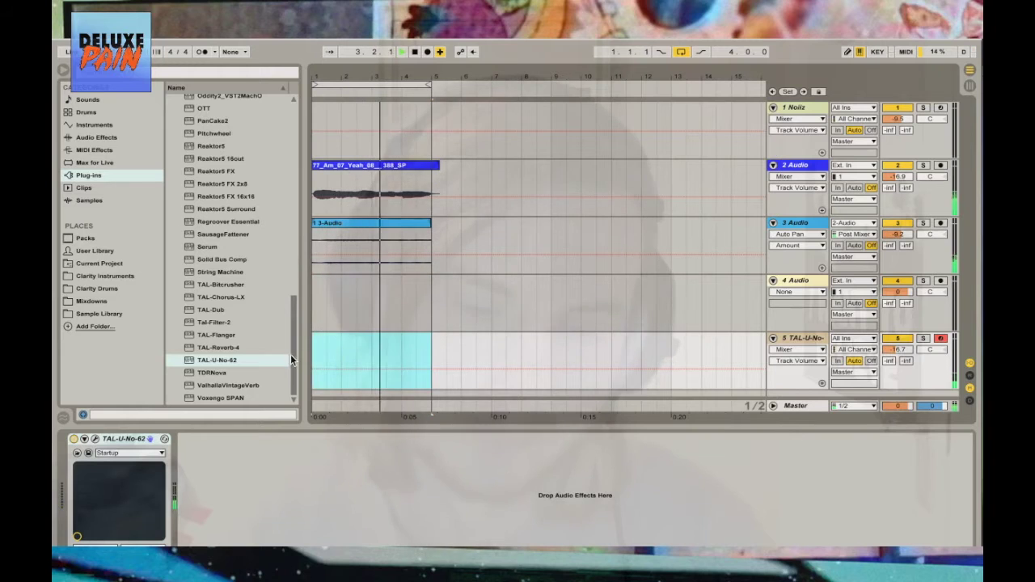
key("ctrl+shift+m")
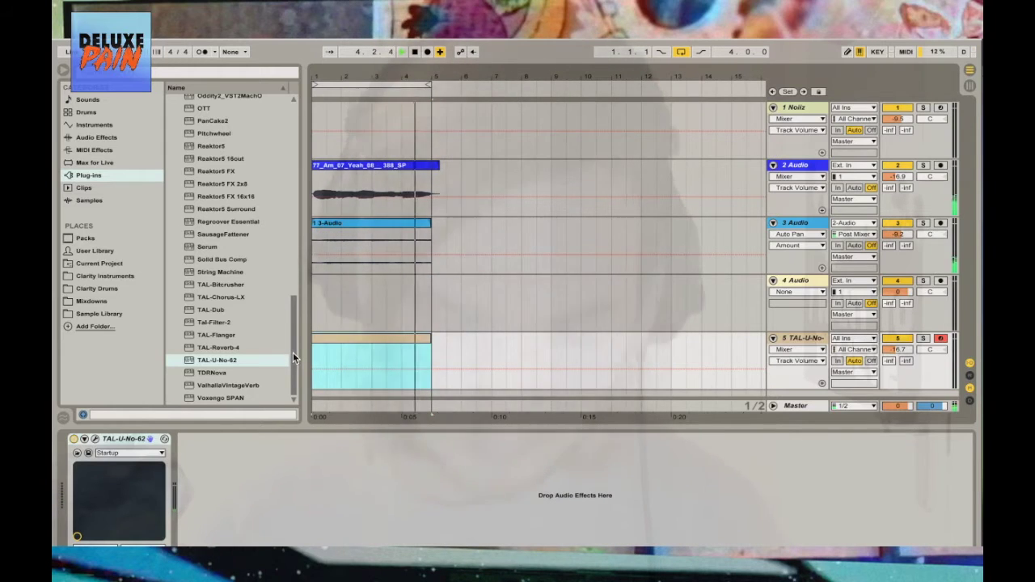
double_click(376, 347)
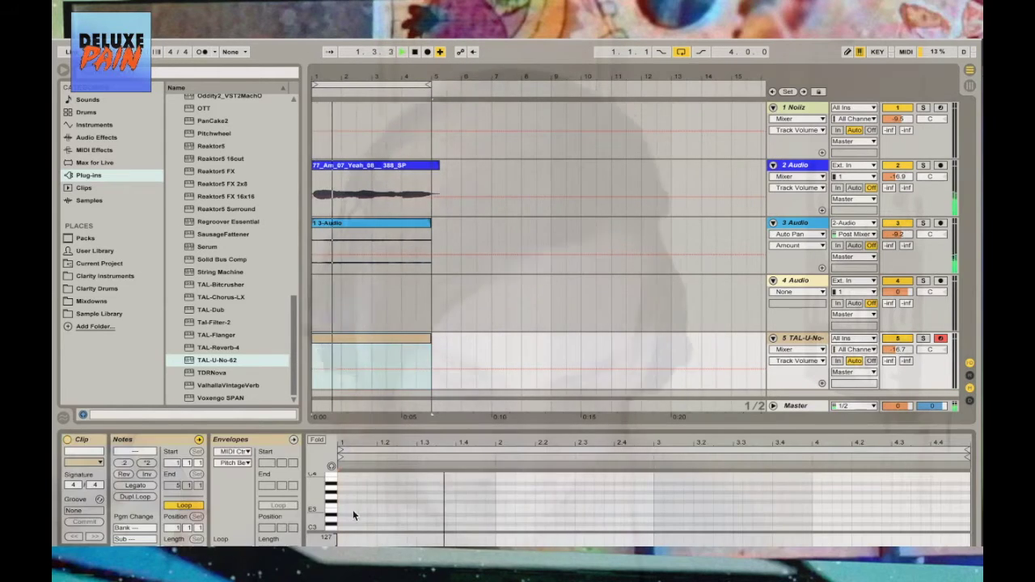
left_click_drag(335, 428, 336, 332)
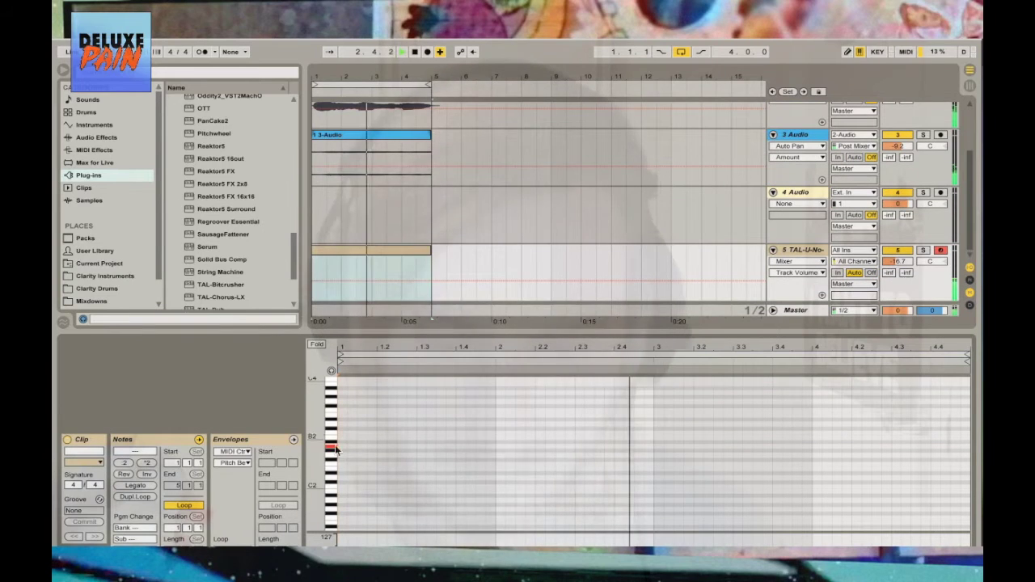
right_click(364, 440)
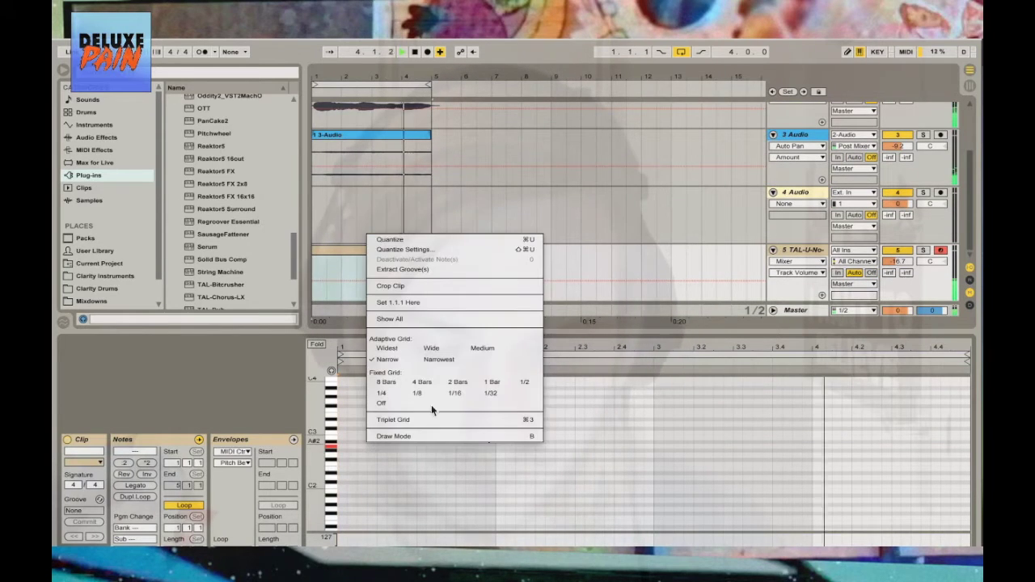
left_click(387, 395)
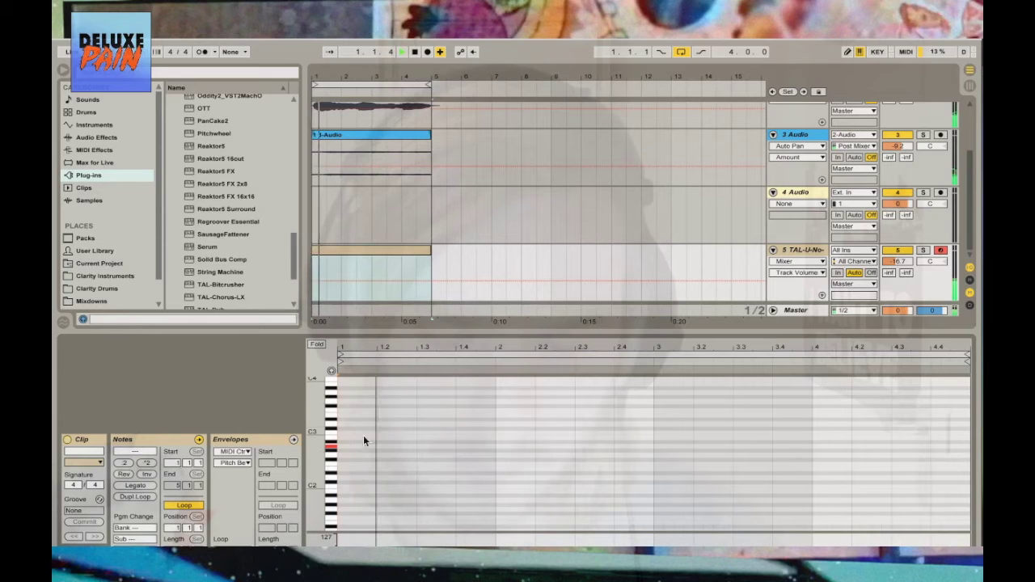
Draw an A2 note in the MIDI clip from 1 to 2.3
double_click(348, 444)
left_click_drag(376, 445, 477, 445)
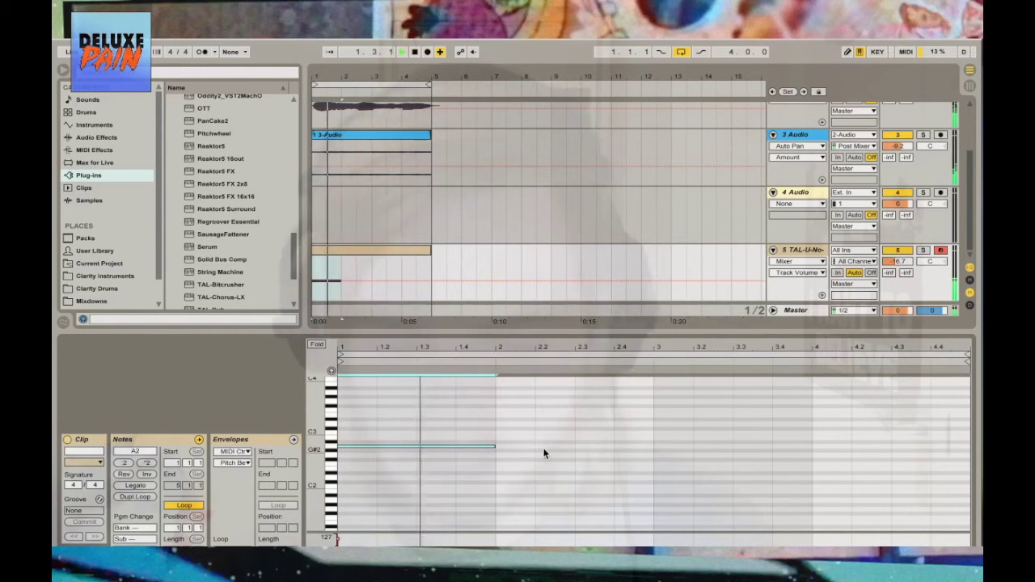
left_click_drag(563, 444, 578, 444)
Continue the line with a C3 note from 2.3 to 3, F3 throughout bar 3 and D3 throughout bar 4
key("space")
double_click(579, 438)
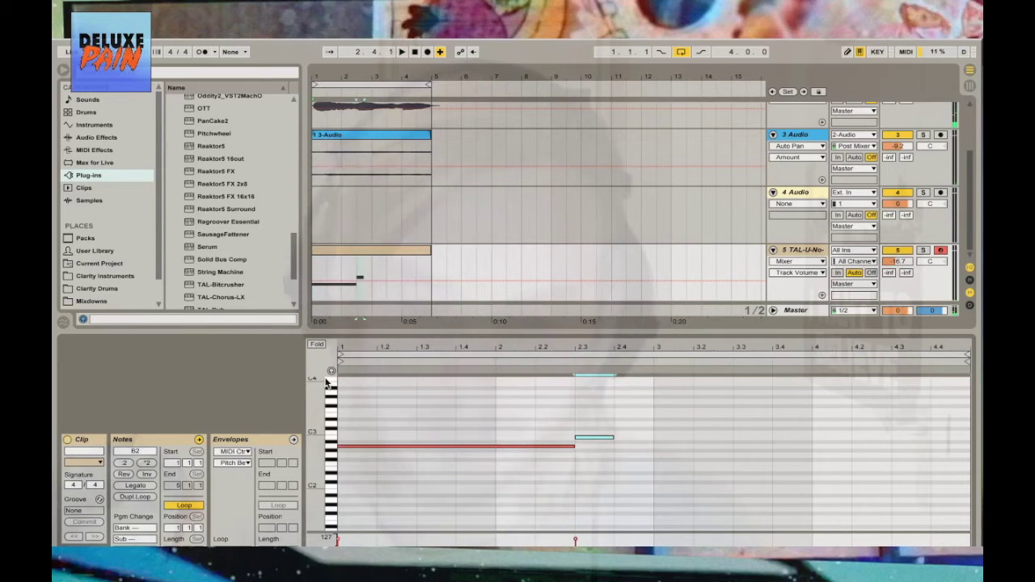
left_click_drag(605, 437, 606, 433)
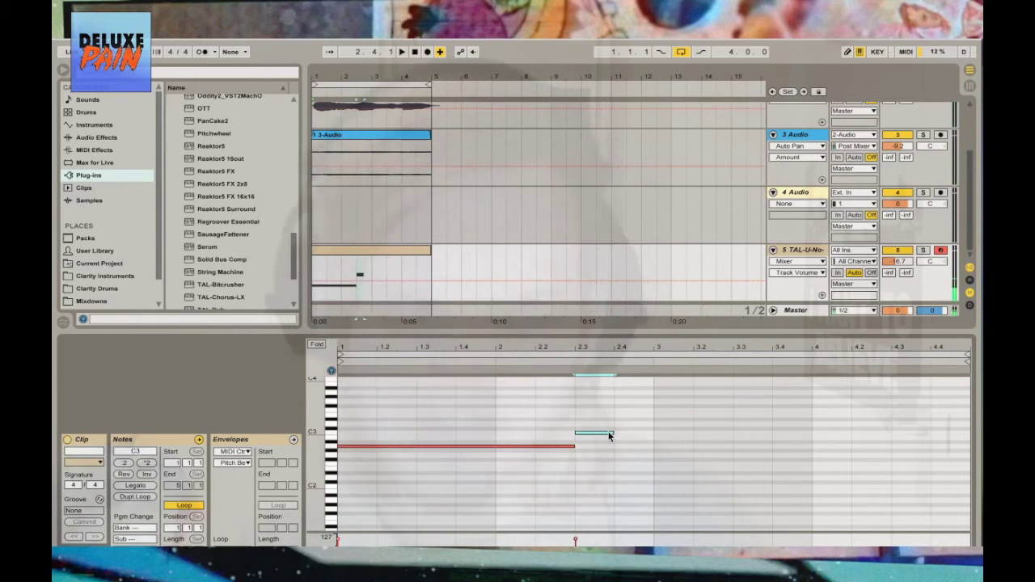
key("shift+Right")
key("space")
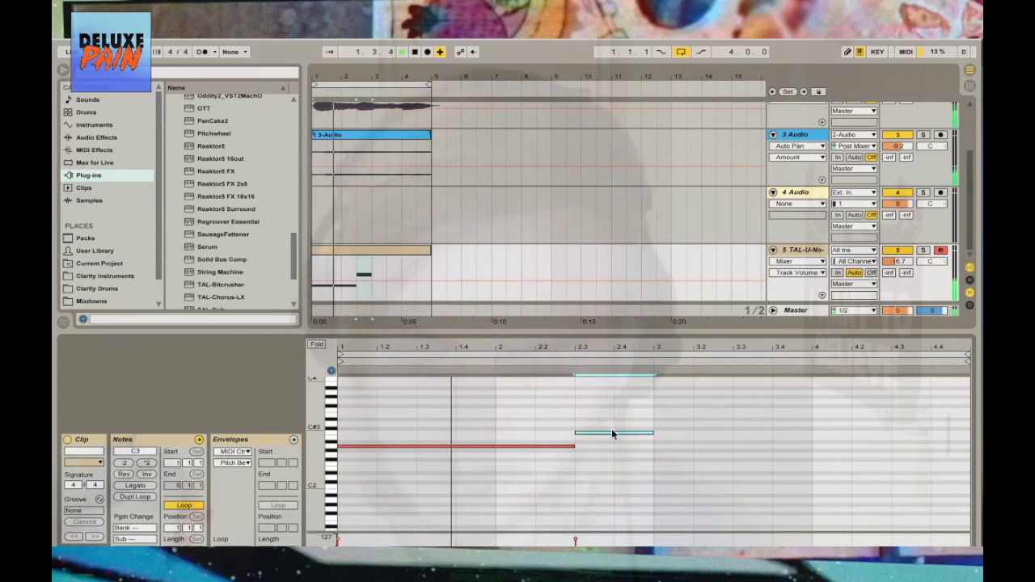
left_click_drag(606, 432, 810, 409)
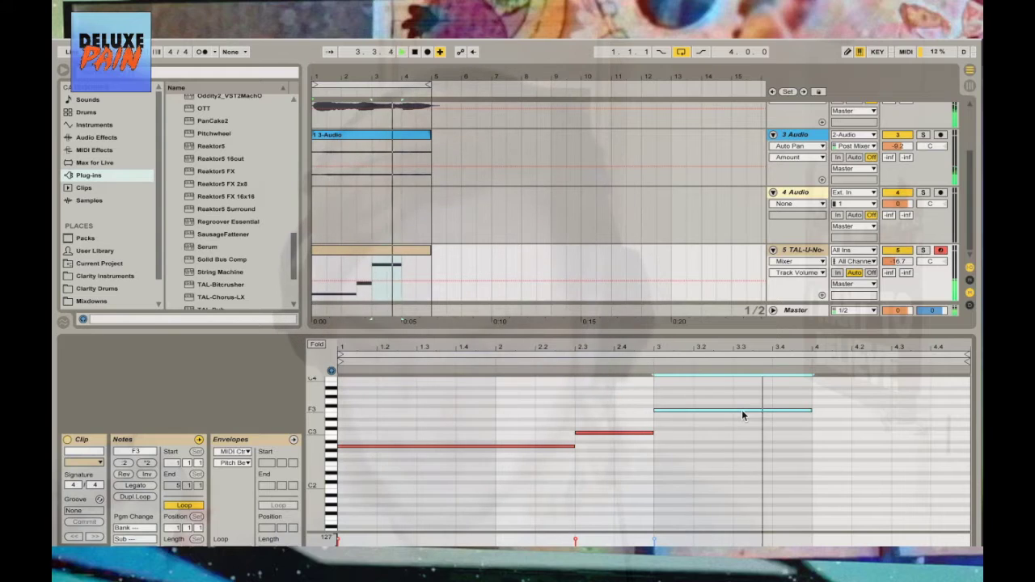
double_click(912, 425)
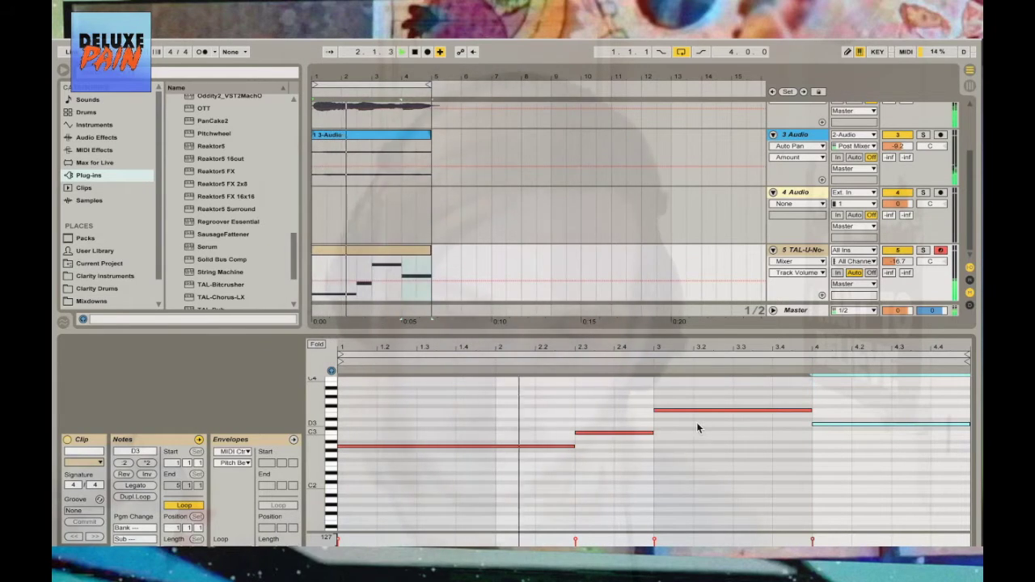
Mute the 3 Audio track, lower the TAL-U-No-62 track to -18.8 dB and delete the empty 4 Audio track
scroll(634, 235, "up", 2)
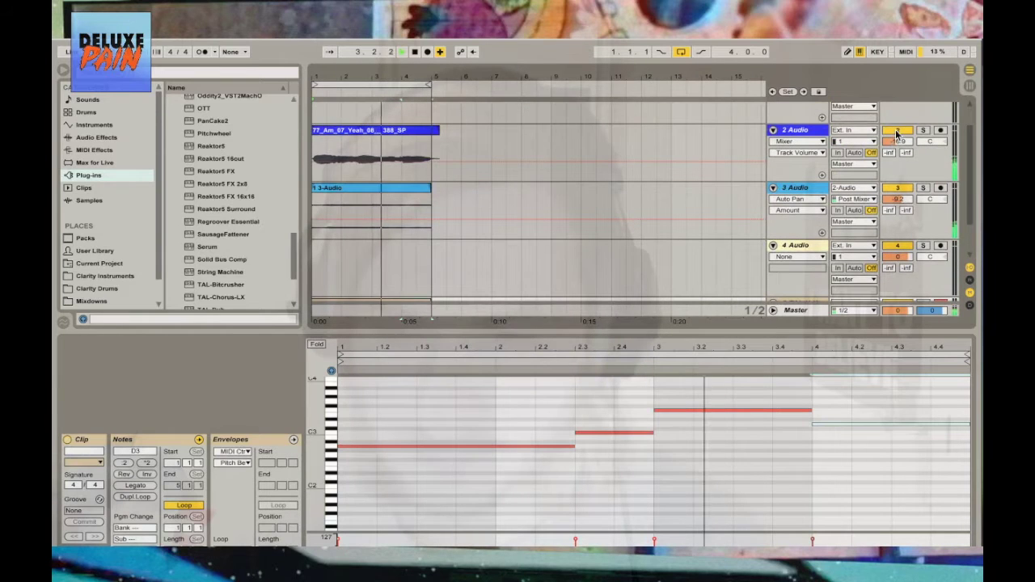
scroll(901, 279, "down", 2)
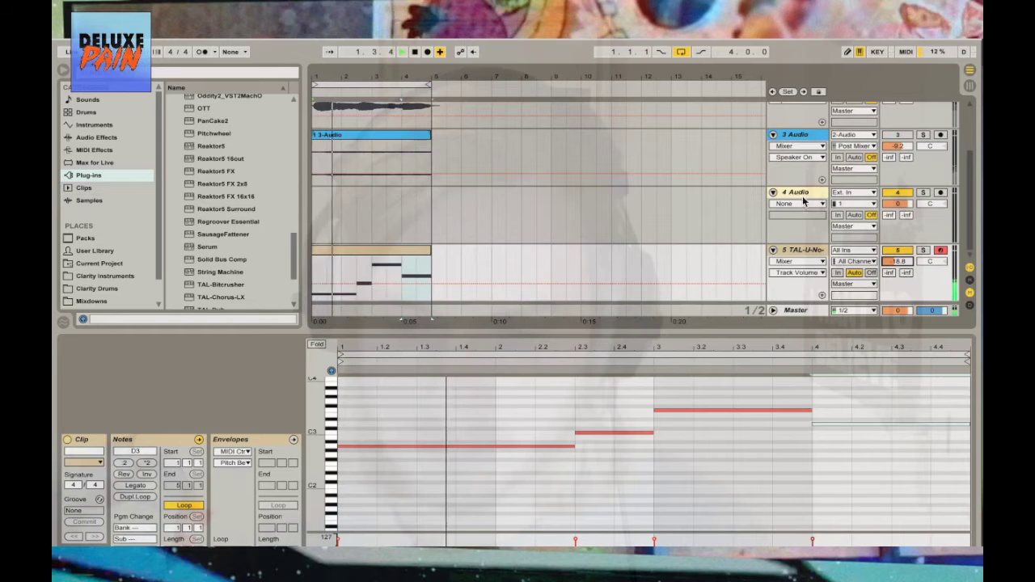
key("Delete")
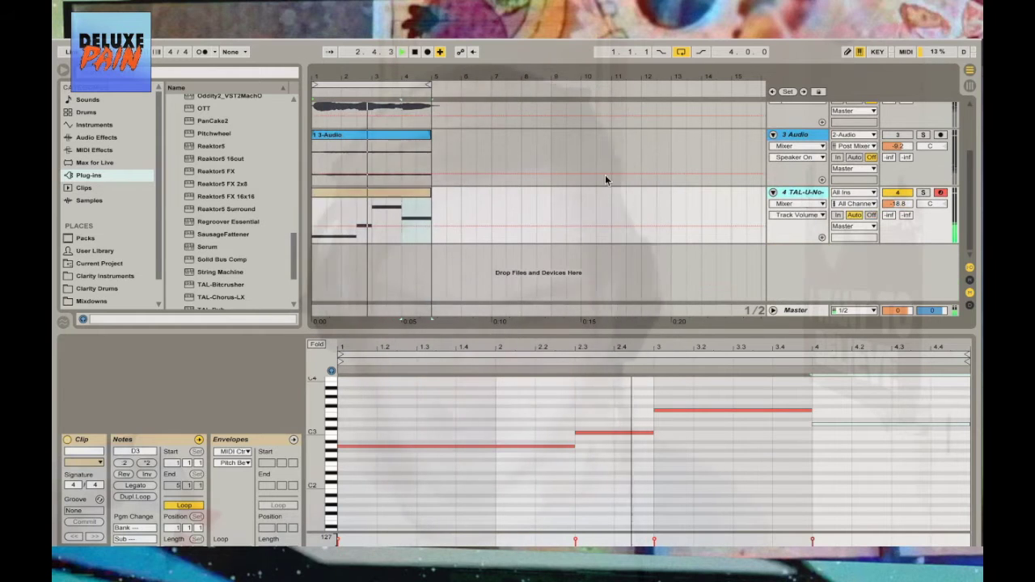
Set the note grid to 1/2 and add an F3 note from 1 to 1.3 above the A2 note
right_click(427, 428)
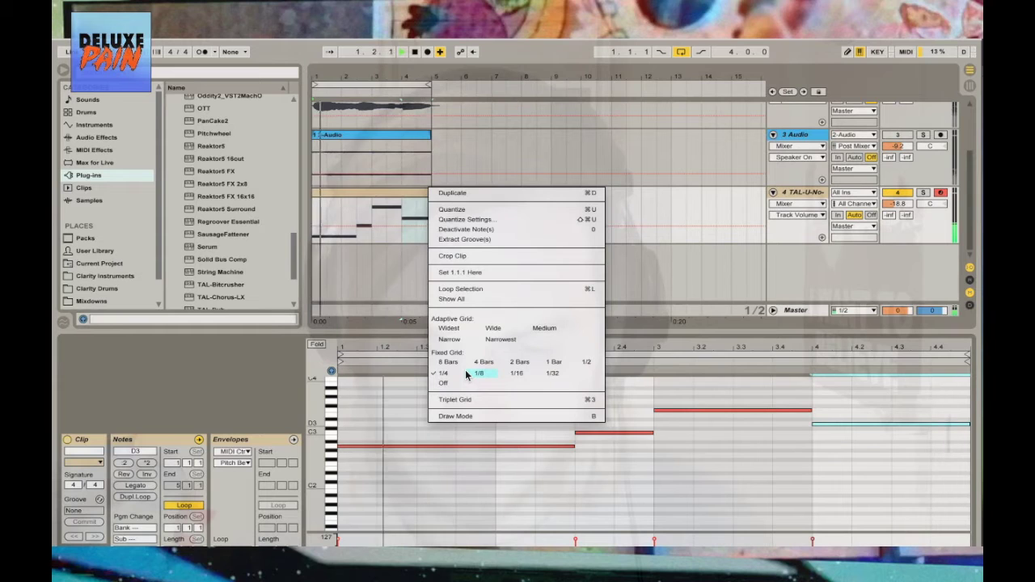
left_click(578, 368)
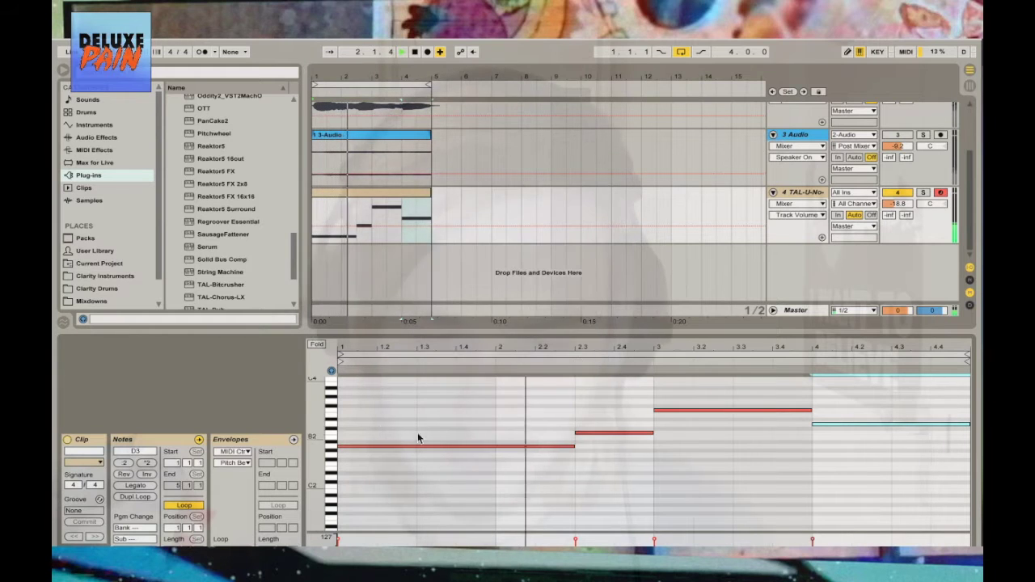
double_click(368, 427)
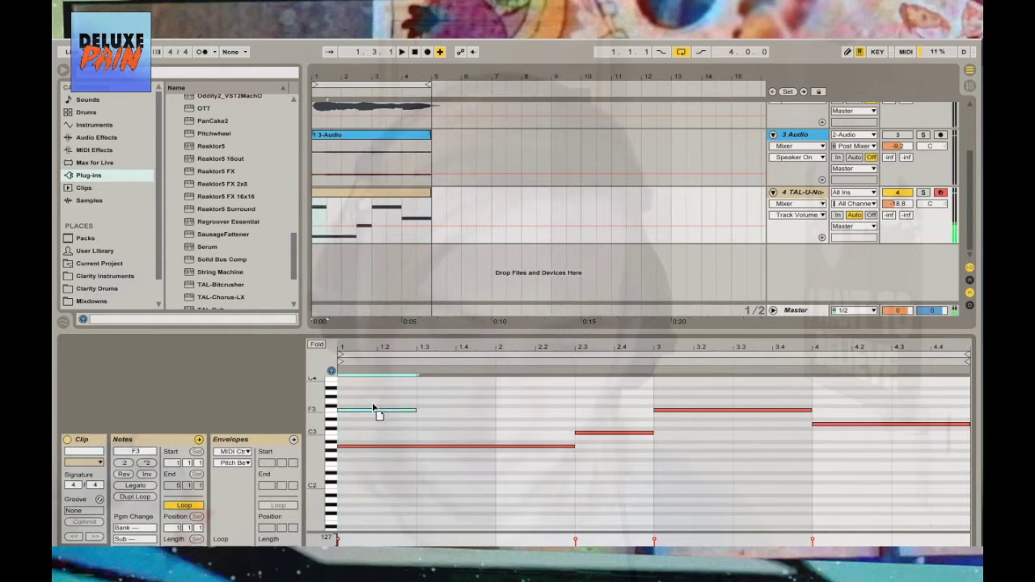
Move the upper note at the clip's start to B4 and extend it to 2.3 while the loop plays
key("space")
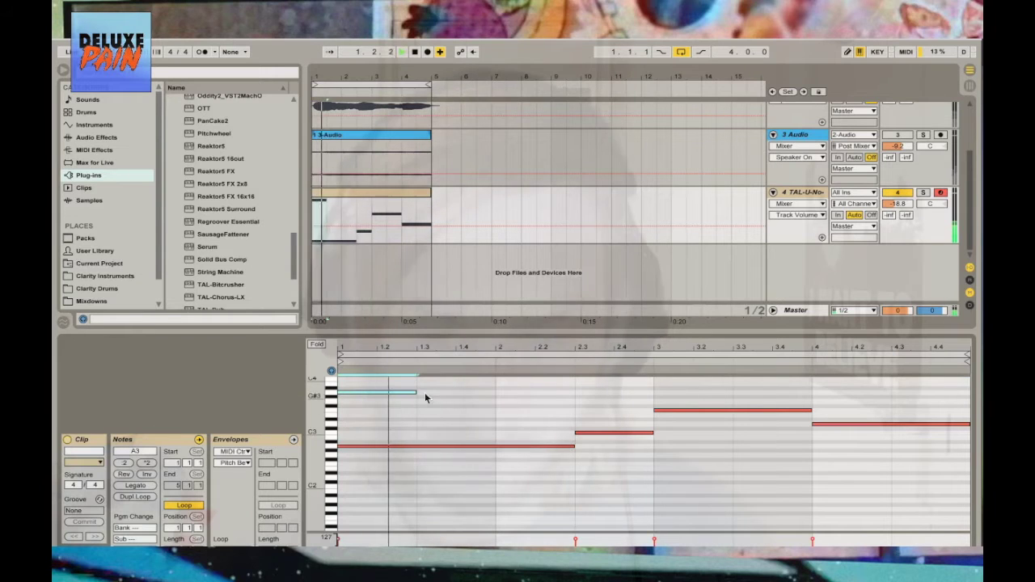
scroll(451, 439, "up", 3)
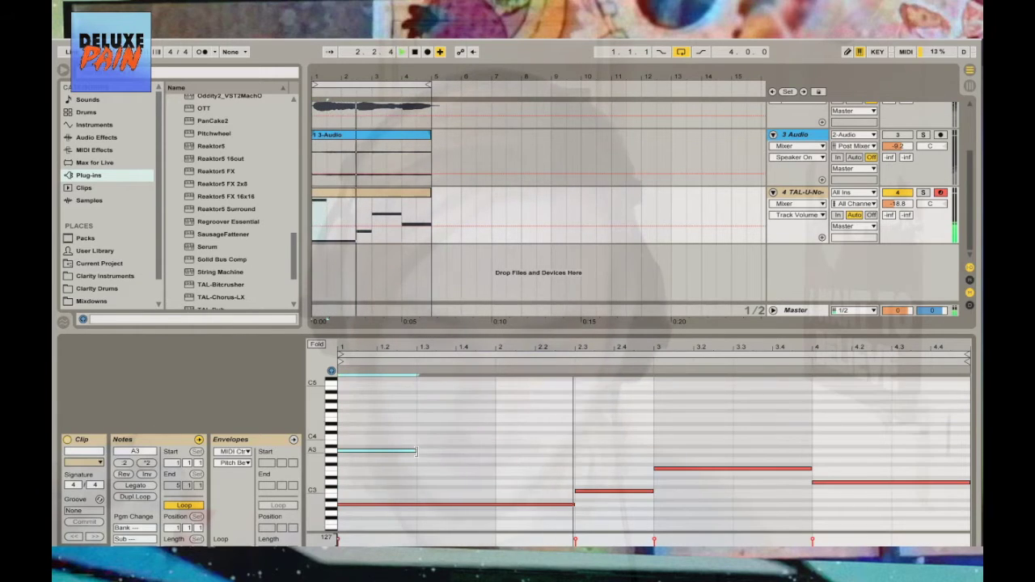
left_click_drag(553, 450, 351, 394)
scroll(427, 445, "up", 2)
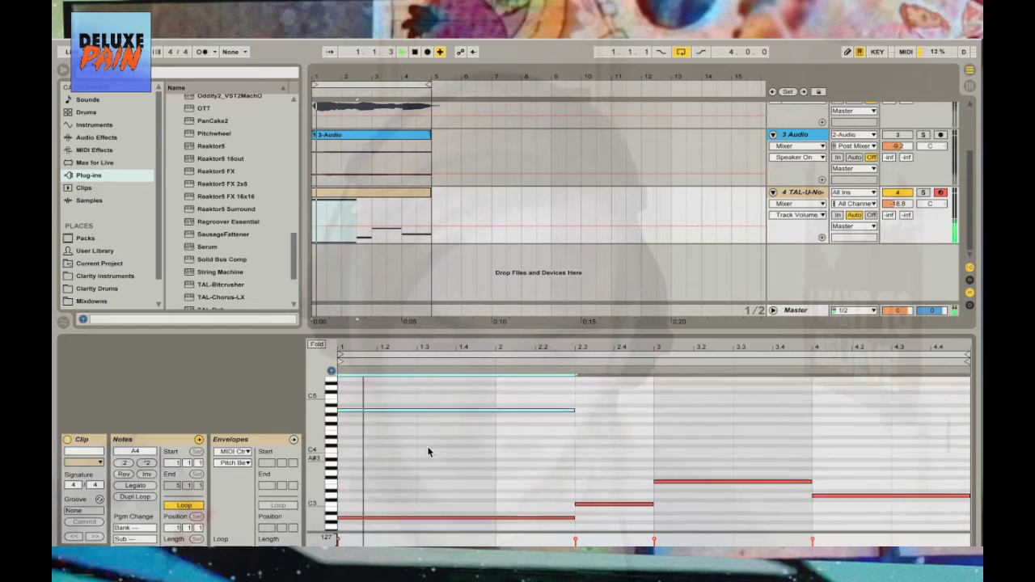
left_click_drag(416, 422, 418, 415)
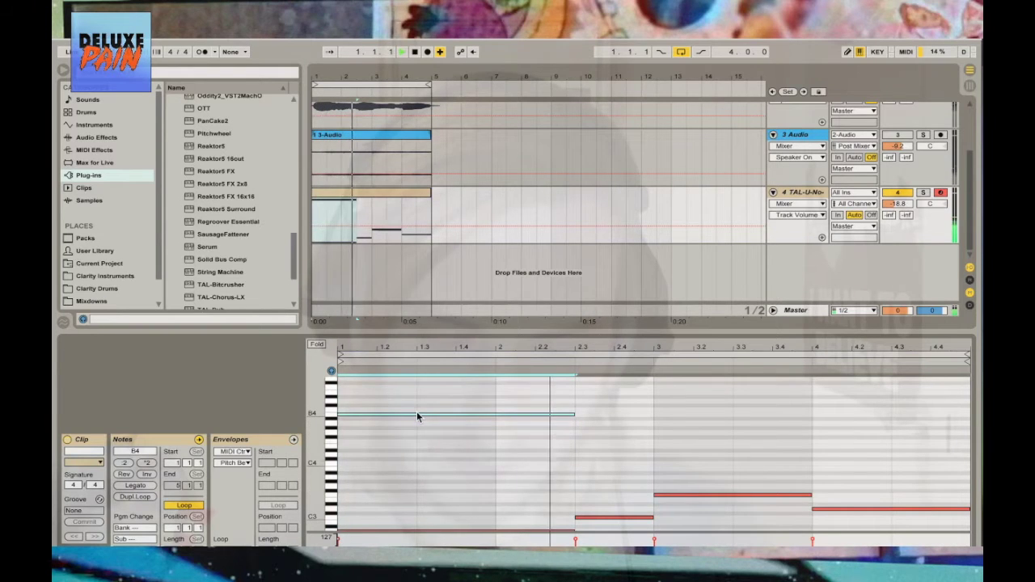
Continue the upper line with G4 from 2.3 to 3, F4 throughout bar 3 and D4 throughout bar 4
left_click(596, 433)
left_click(685, 441)
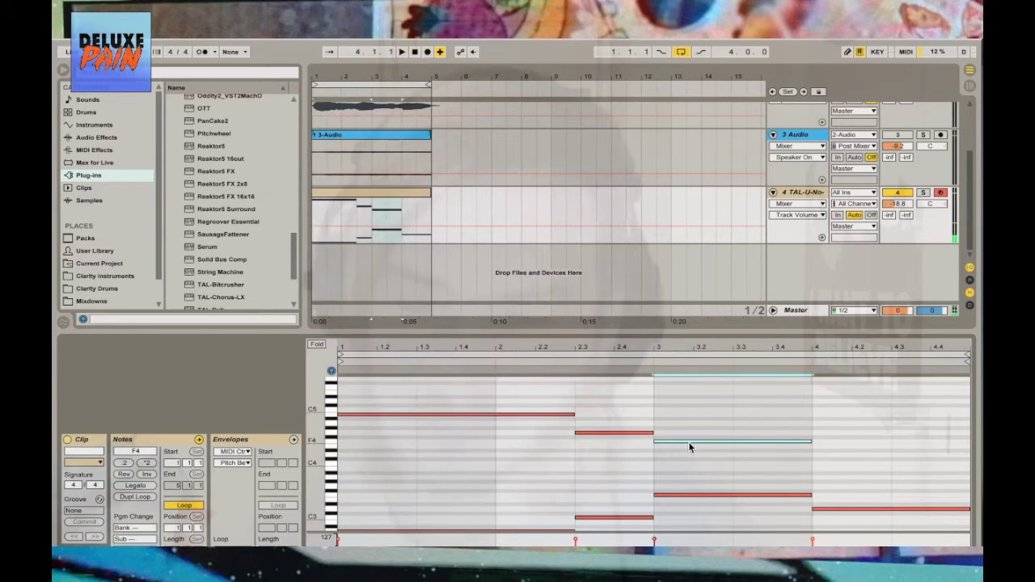
left_click(844, 463)
key("Up")
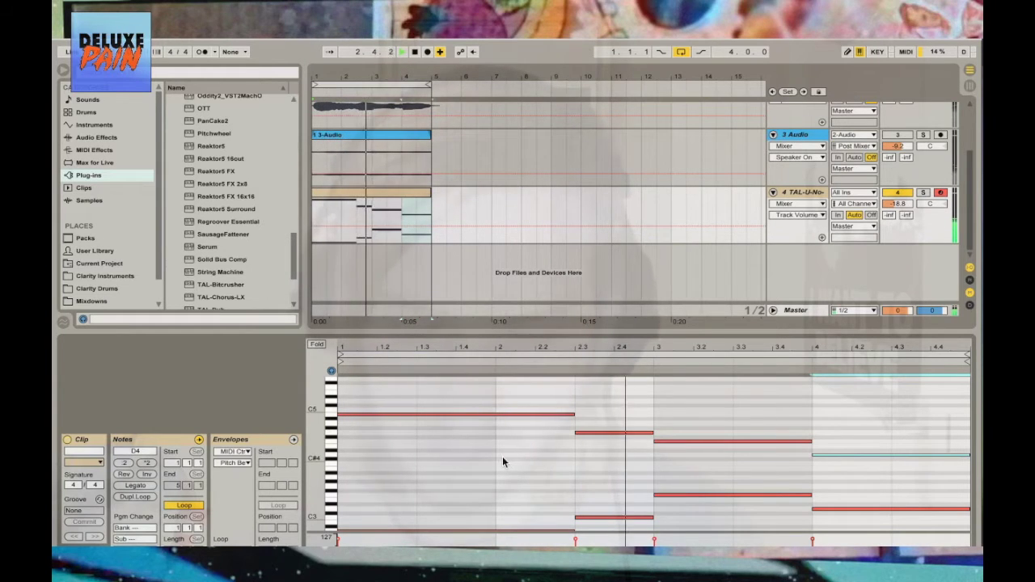
Transpose the upper line's bar 3 note to C5 and its bar 4 note to F4
left_click_drag(690, 444, 688, 411)
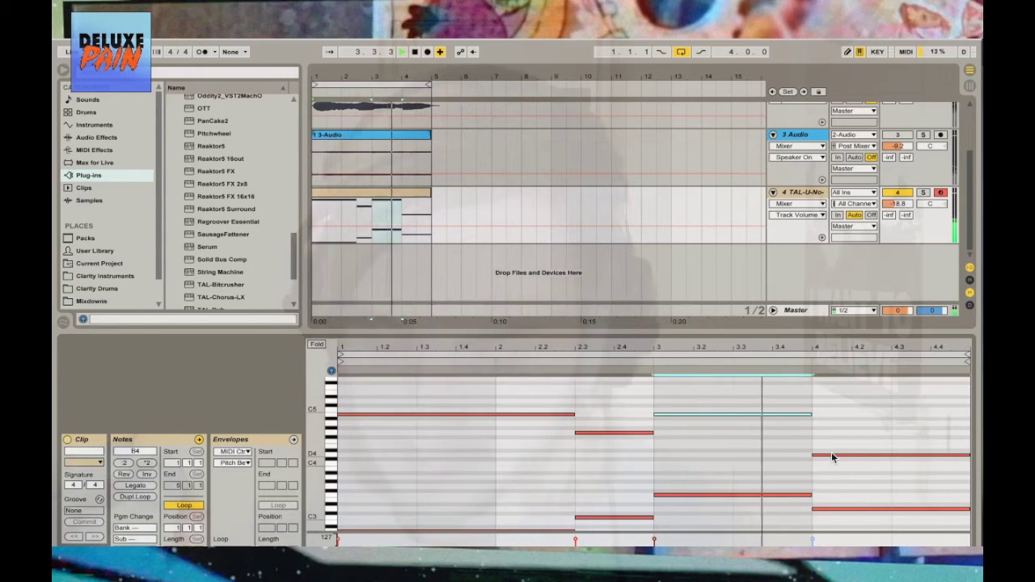
key("Up")
left_click_drag(831, 452, 837, 420)
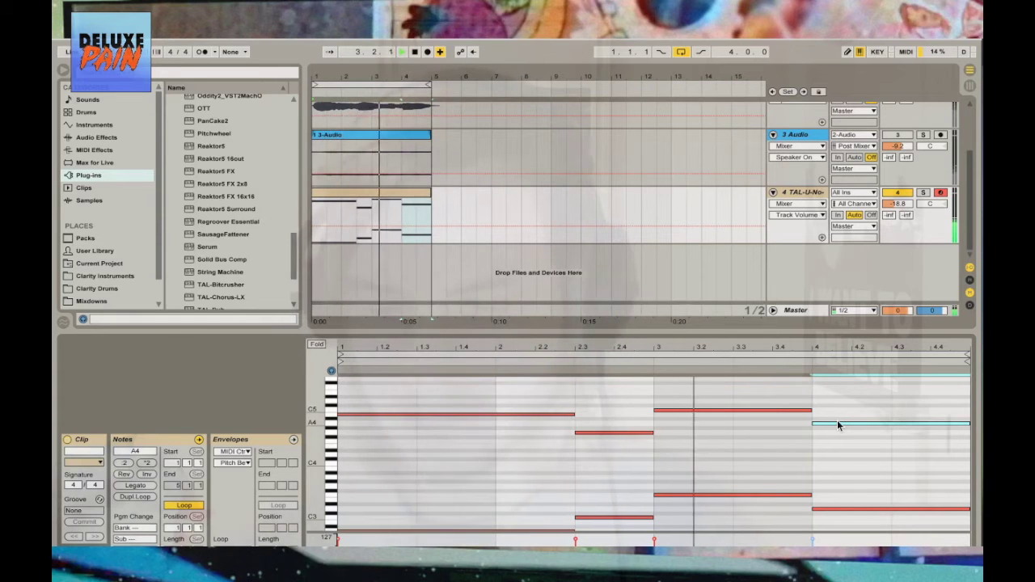
key("Down")
key("Down")
key("Down")
key("Down")
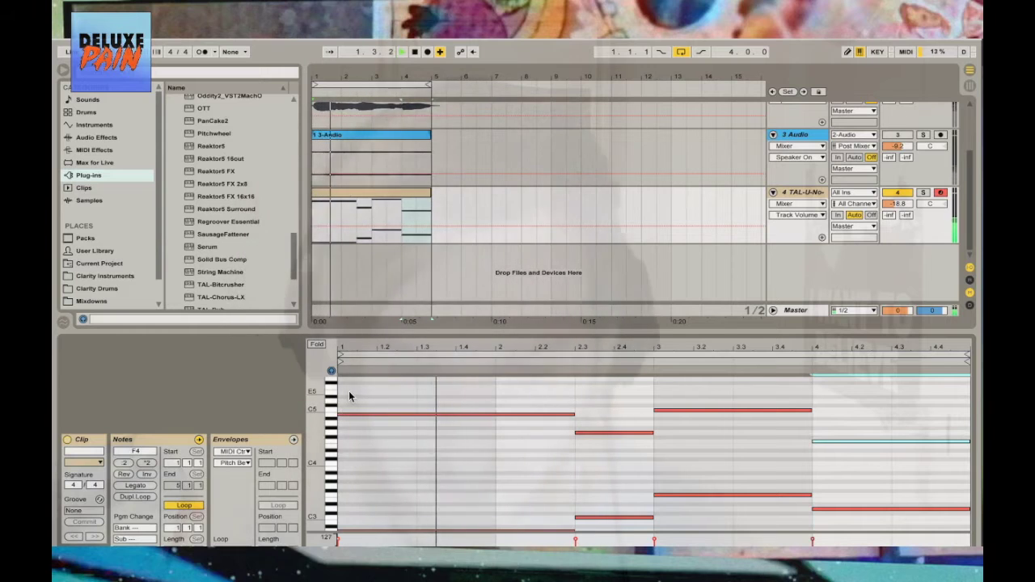
Add an E5 note above the B4 note and lengthen it to span 1 to 2.3
left_click(348, 390)
key("shift+Right")
key("shift+Right")
key("shift+Right")
key("shift+Right")
key("shift+Right")
key("shift+Right")
key("shift+Right")
key("shift+Right")
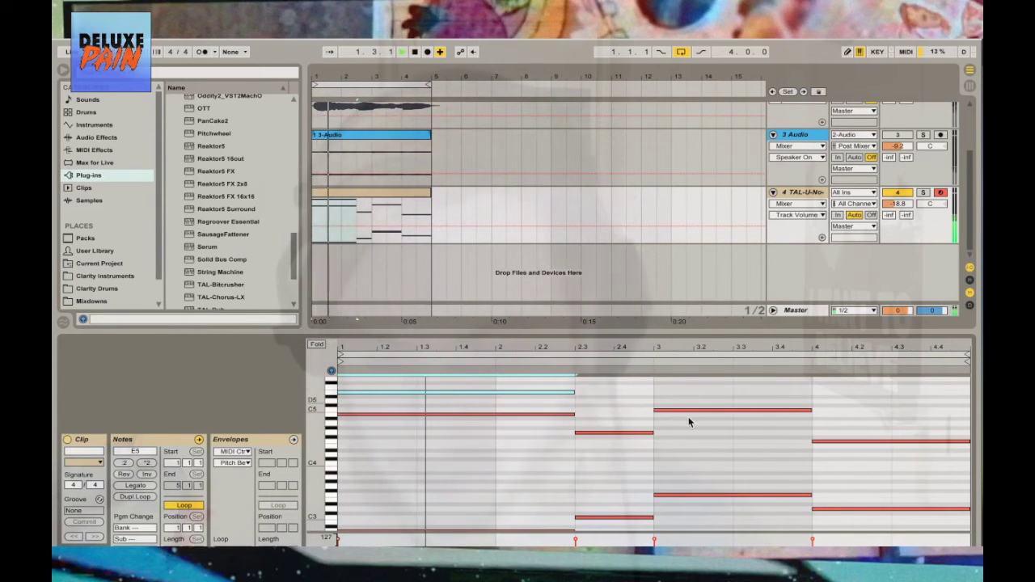
Add a D5 note from 2.3 to 3 above the G4 note
scroll(688, 416, "up", 2)
left_click(598, 416)
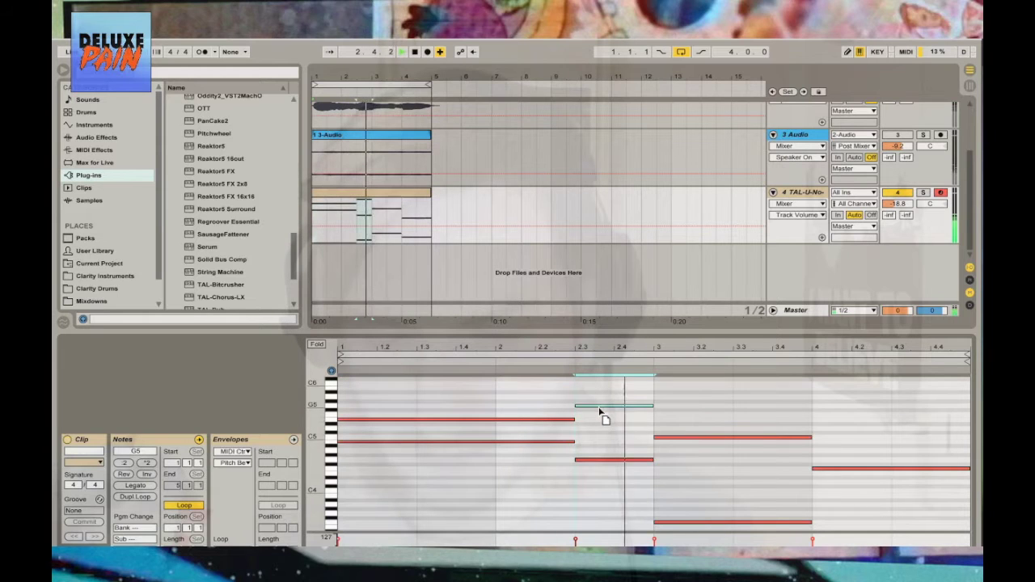
key("Down")
key("Down")
key("Down")
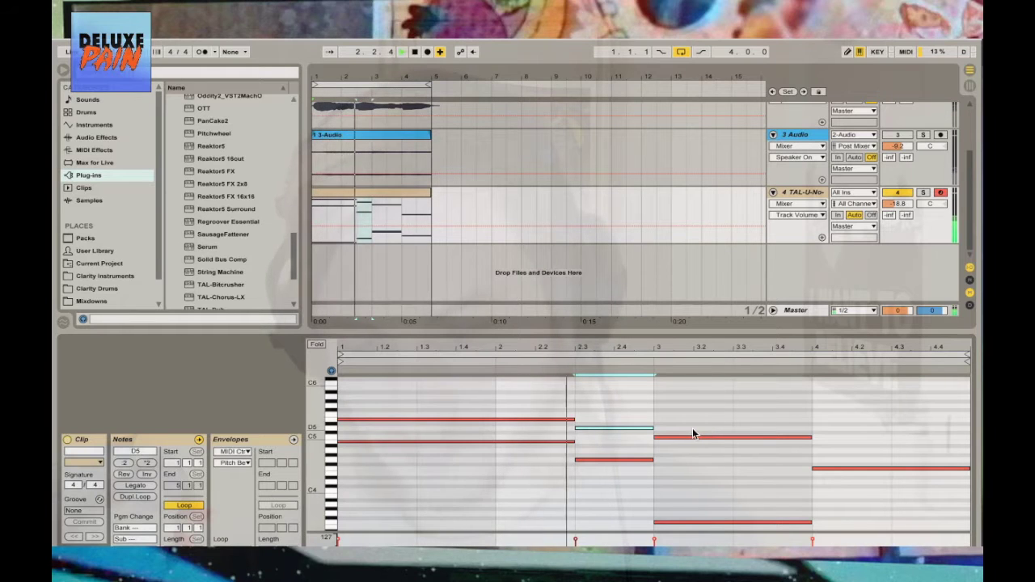
Add E5 throughout bar 3, C5 throughout bar 4 and a higher note over the second half of bar 4
left_click(669, 418)
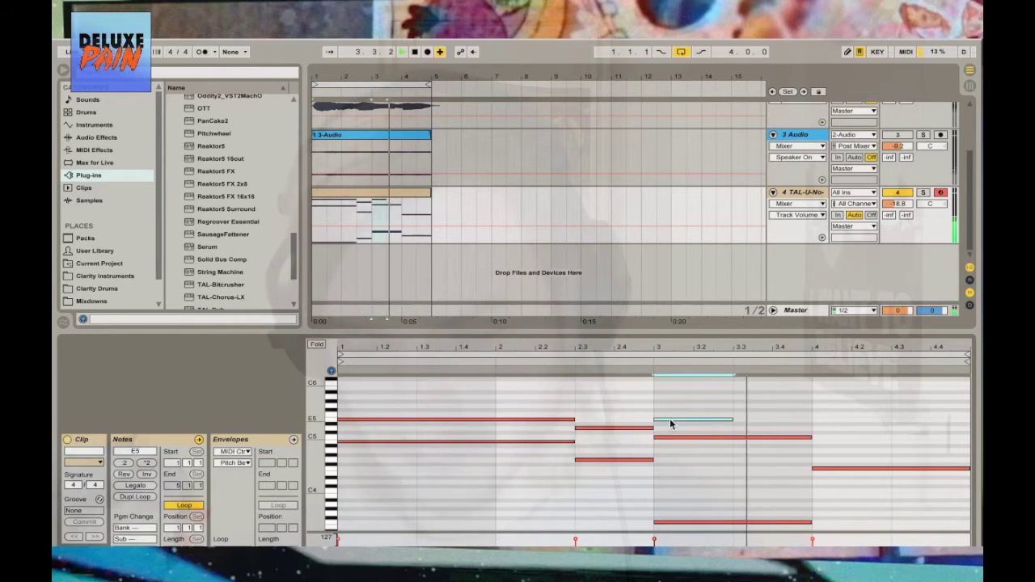
left_click_drag(733, 418, 824, 444)
left_click(820, 432)
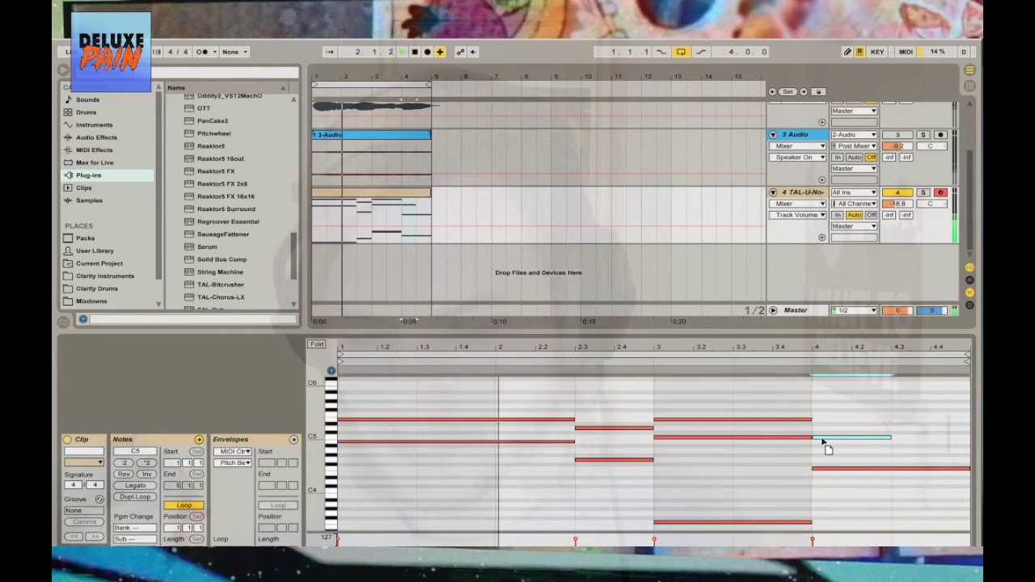
key("shift+Right")
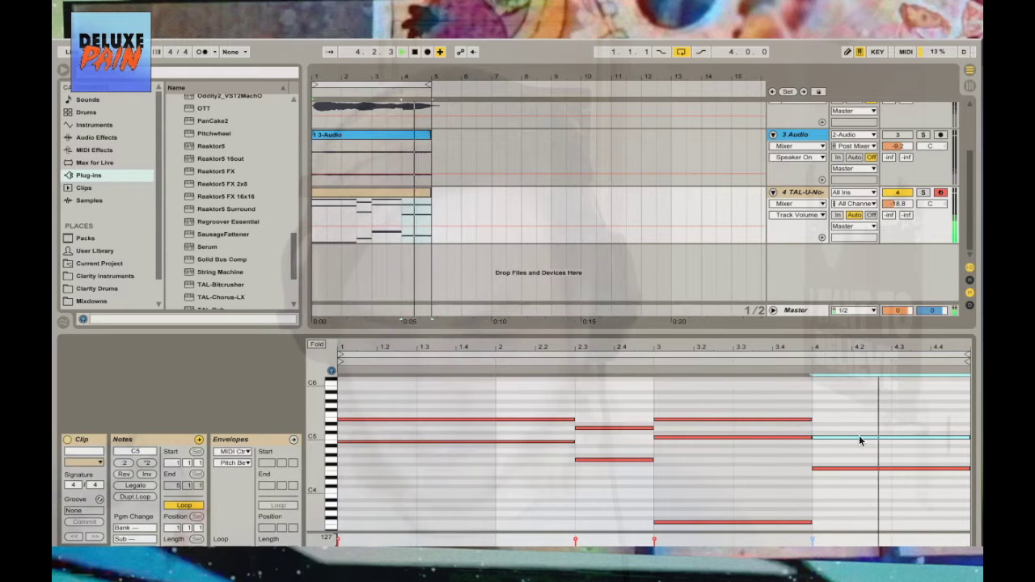
left_click(935, 418)
key("Up")
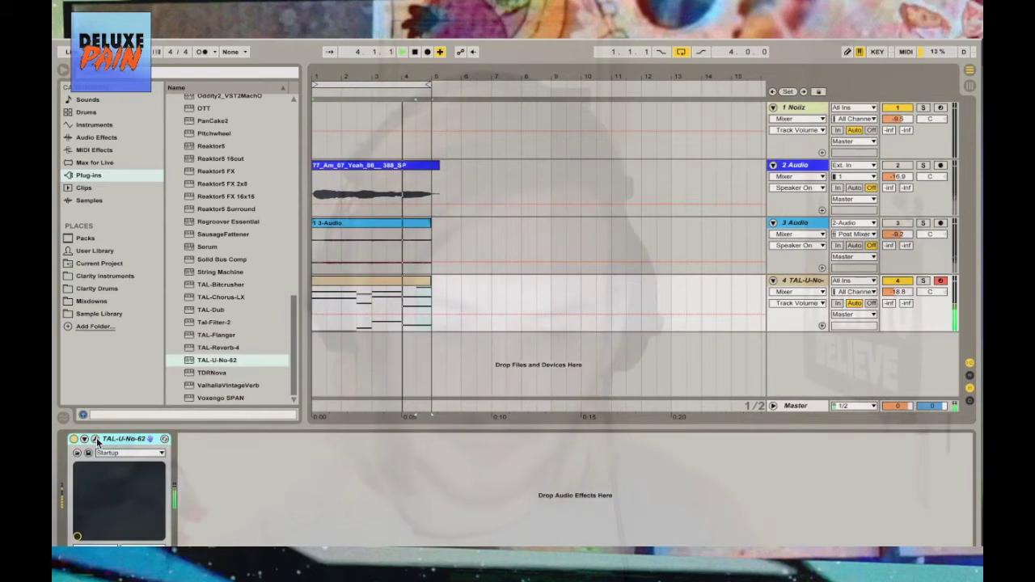
Enable Chorus I in the TAL-U-No-62 and slightly raise its LFO delay time and the DCO's LFO amount
left_click(95, 439)
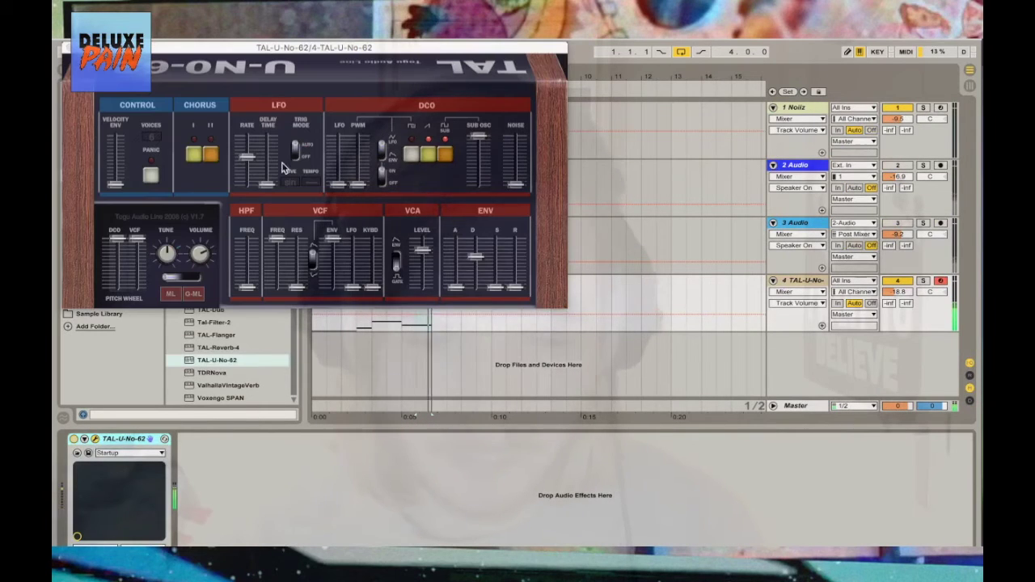
left_click(196, 158)
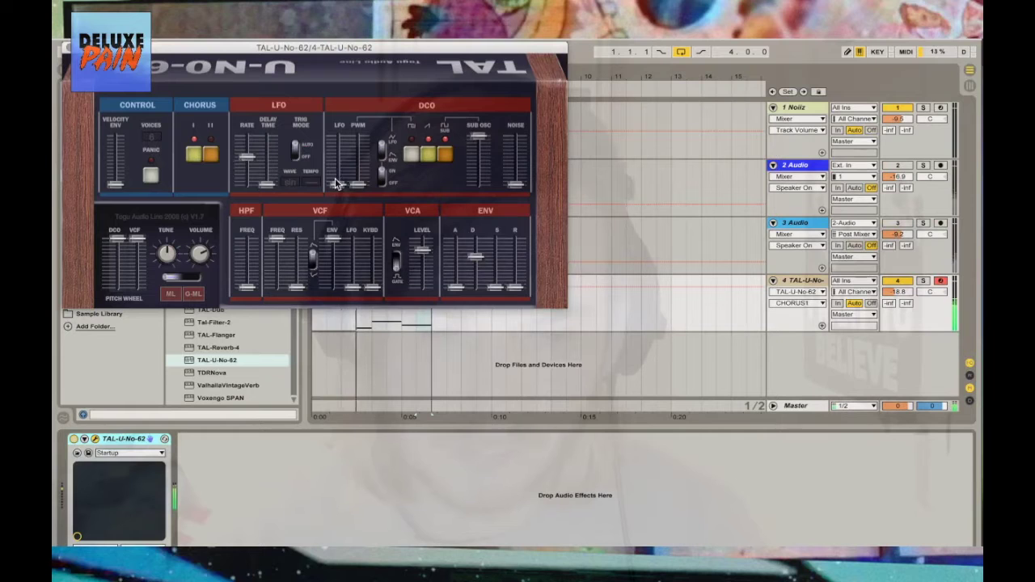
left_click_drag(338, 184, 337, 178)
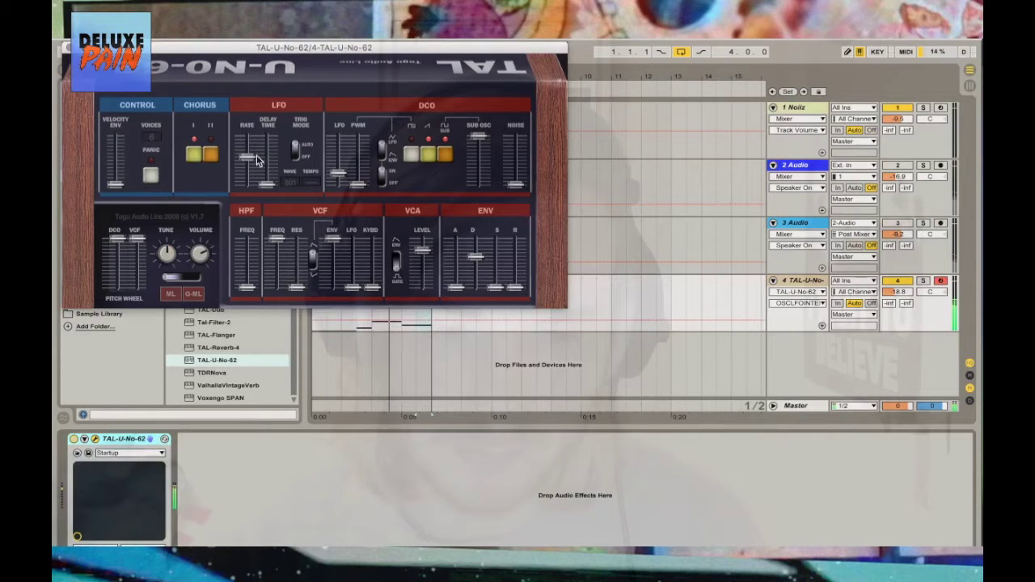
left_click_drag(263, 184, 268, 168)
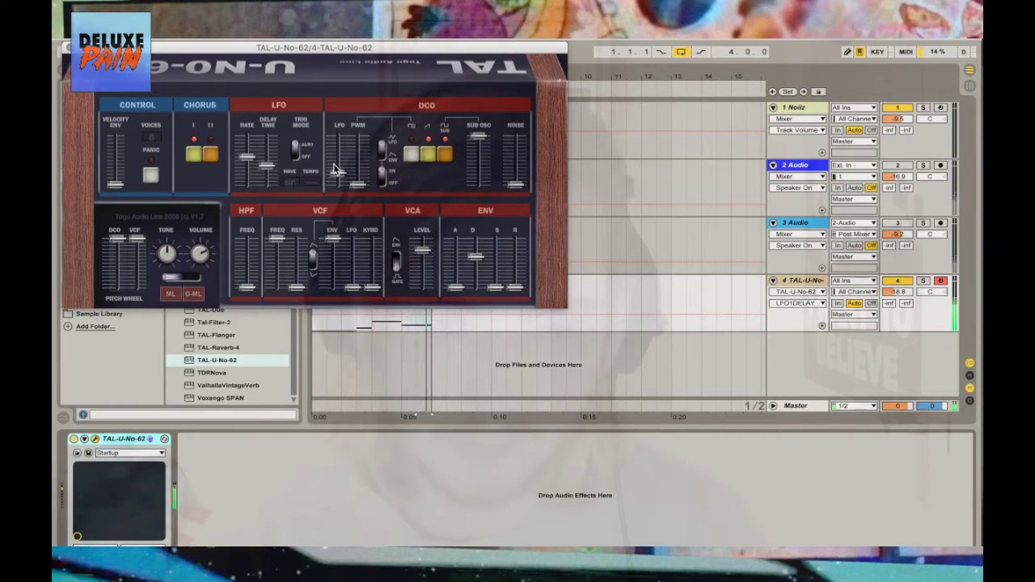
mouse_move(337, 176)
left_mouse_down()
mouse_move(341, 153)
mouse_move(339, 171)
left_mouse_up()
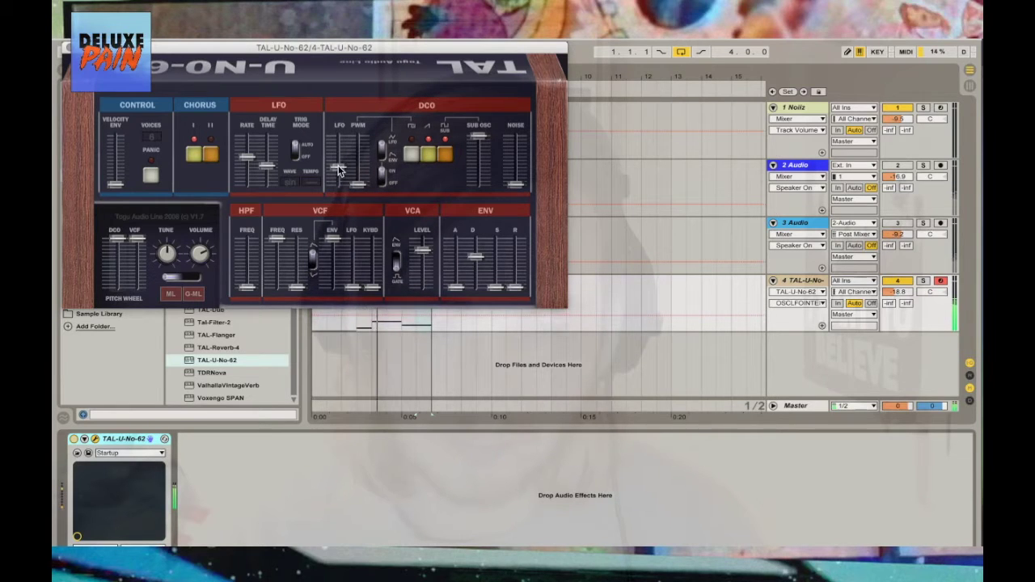
Toggle the synth's VCA envelope/gate switch, raise the envelope decay slightly and hide the plug-in window
left_click(397, 263)
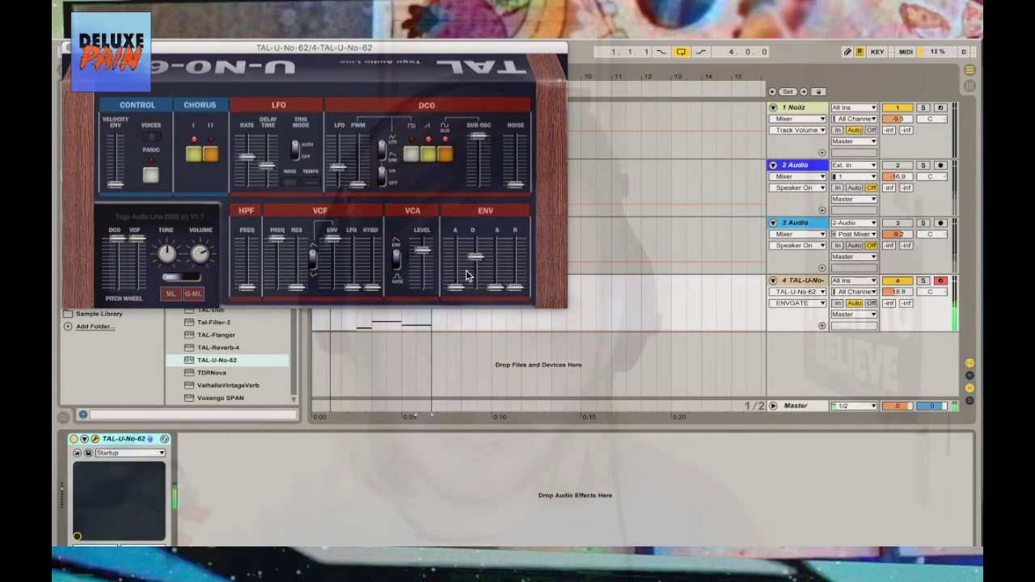
left_click_drag(476, 262, 476, 265)
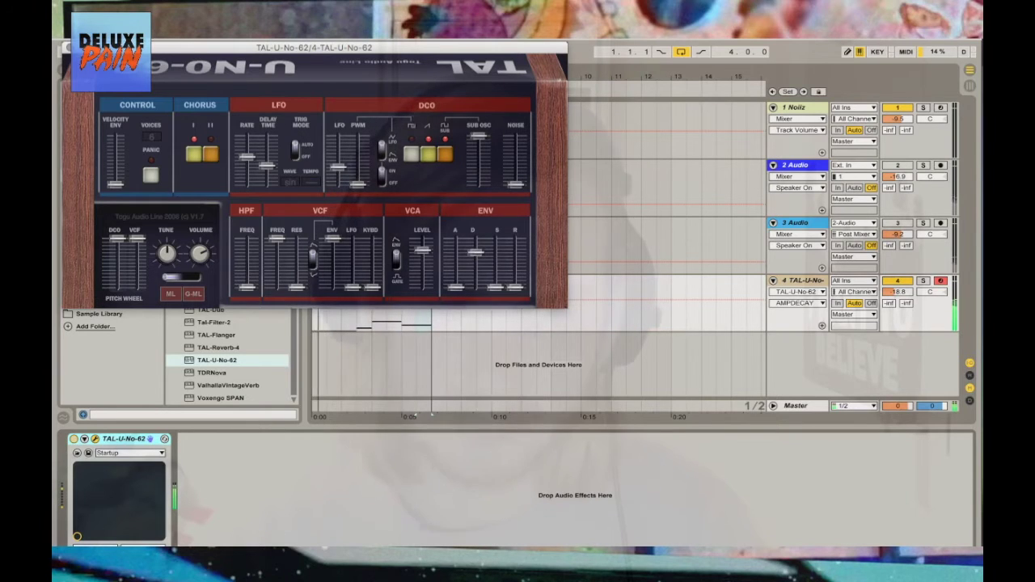
key("super+alt+p")
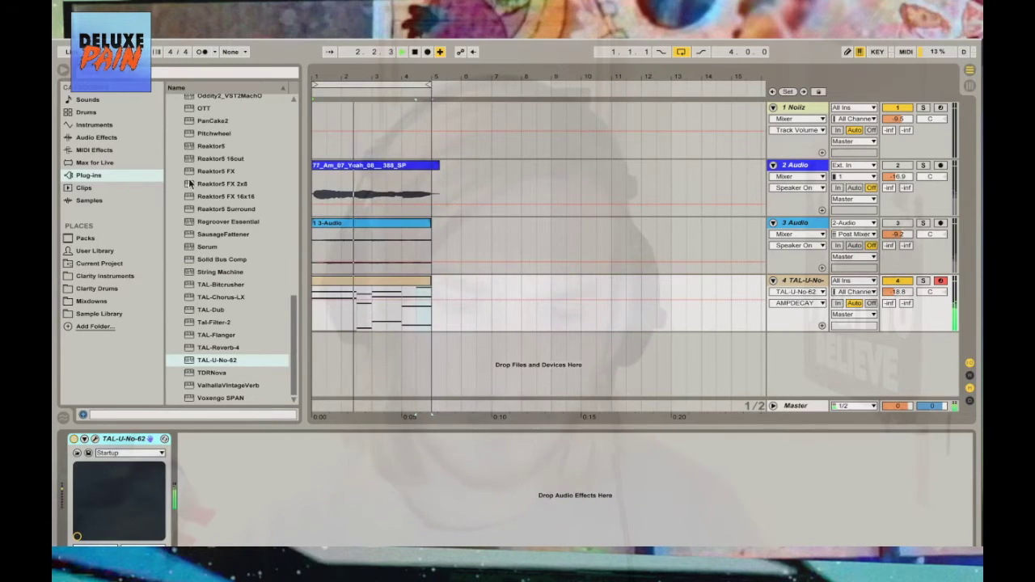
Unmute the 2 Audio track and raise its volume to about -11.8 dB
left_click(897, 164)
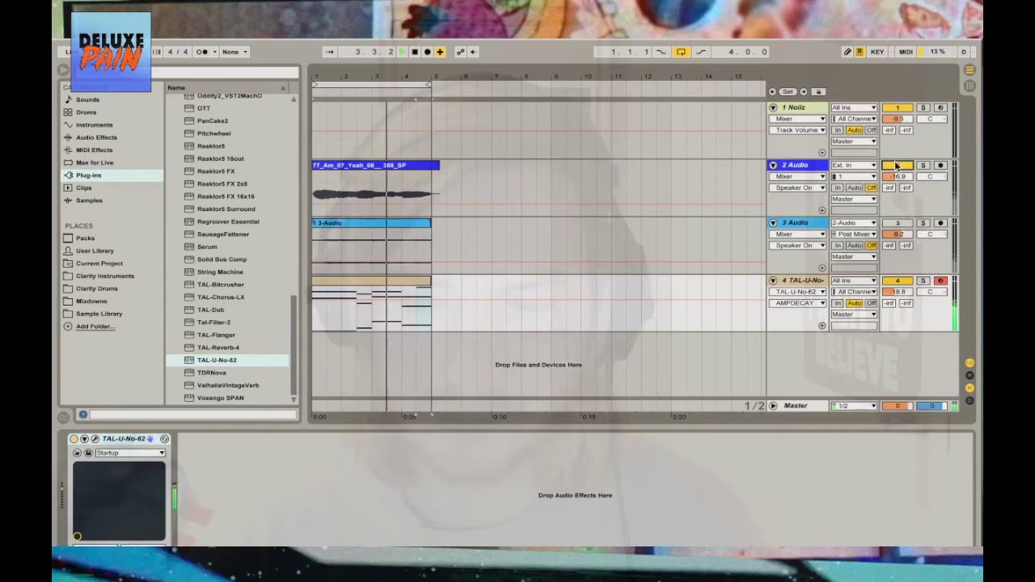
mouse_move(897, 176)
left_mouse_down()
mouse_move(897, 166)
mouse_move(900, 181)
left_mouse_up()
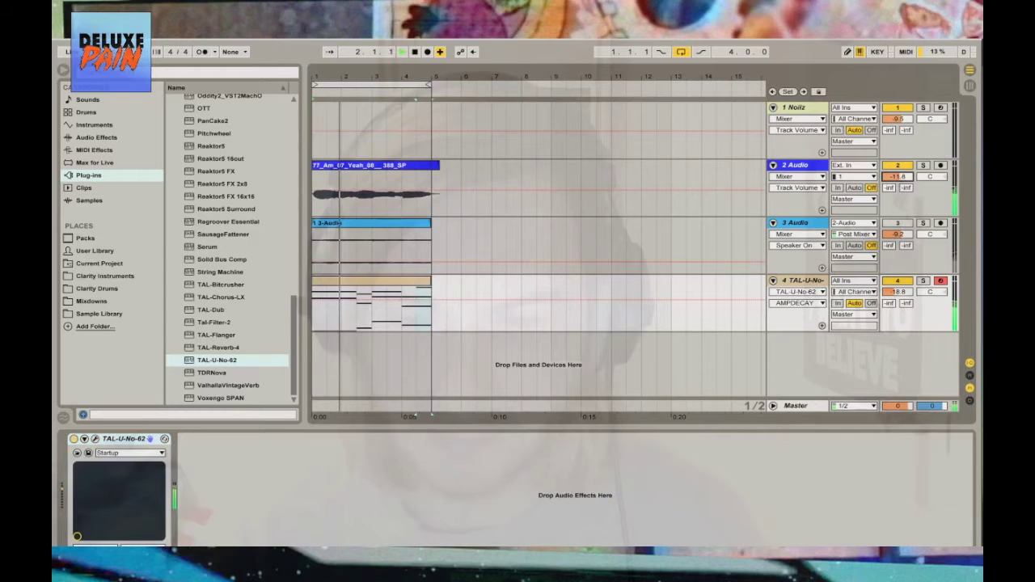
Copy bars 3 and 4 of the 2 Audio vocal clip over its first two bars
left_click(349, 168)
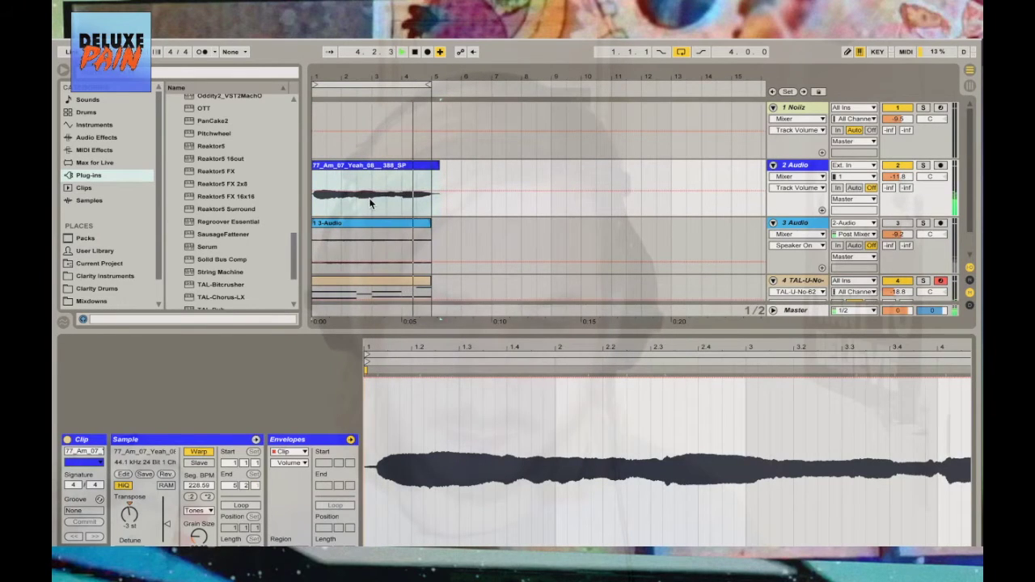
left_click_drag(370, 202, 431, 198)
key("ctrl+e")
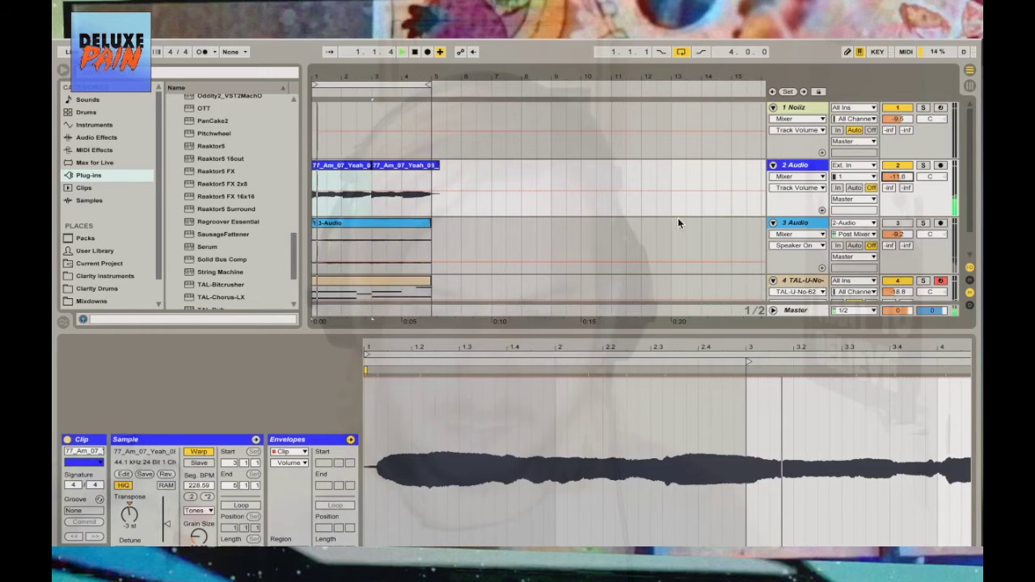
Unmute the 3 Audio track and repeat its clip's bar 3 segment across all four bars
scroll(678, 218, "down", 2)
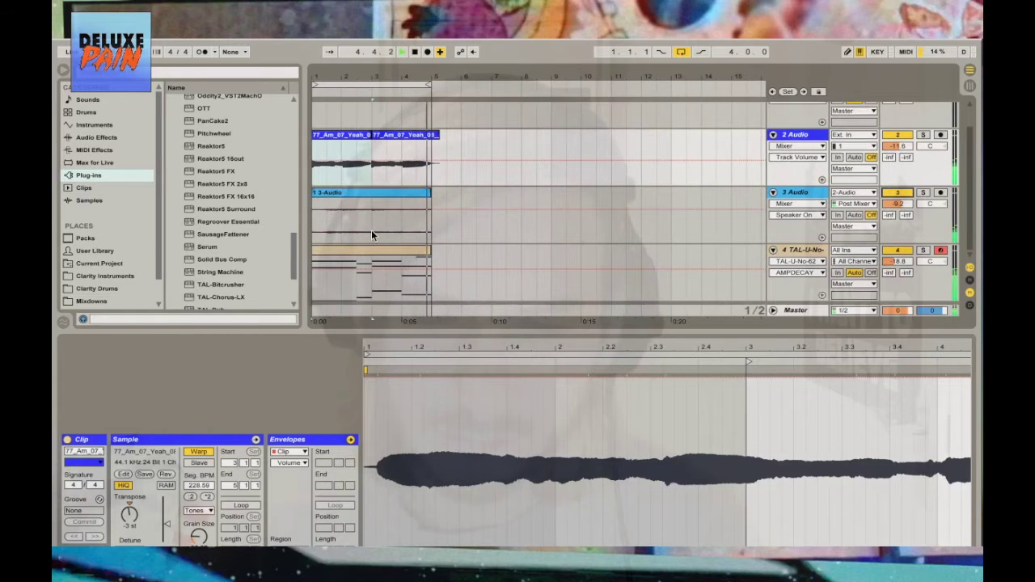
left_click_drag(377, 234, 392, 234)
left_click_drag(393, 192, 330, 203)
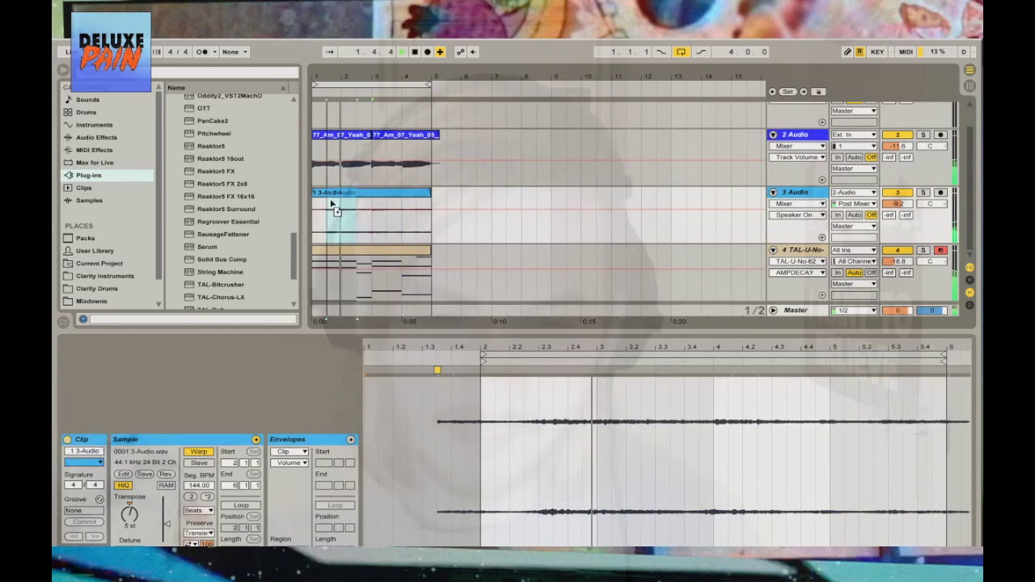
key("ctrl+d")
key("ctrl+d")
key("ctrl+d")
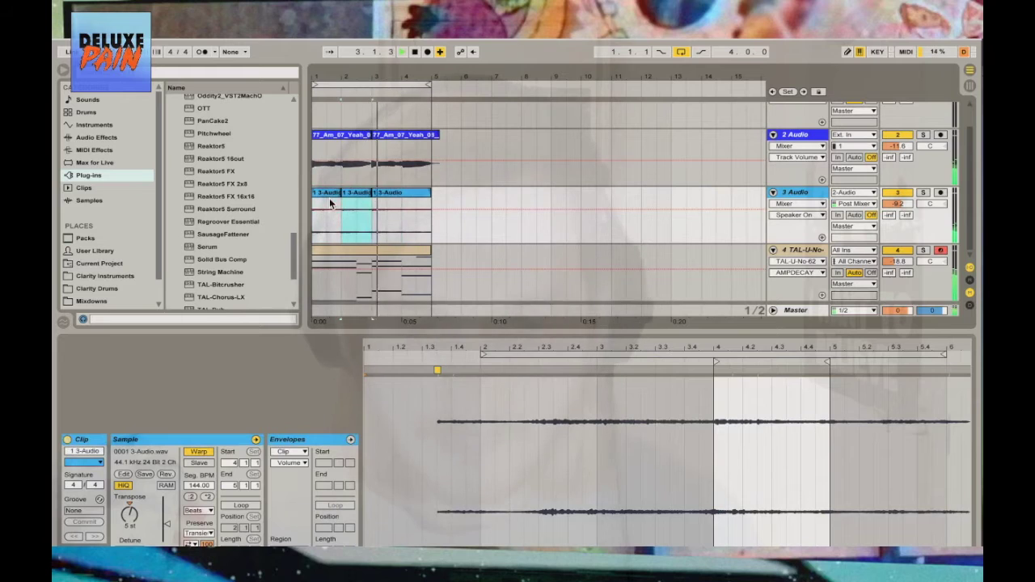
Balance the levels with 3 Audio at -2.1 dB, 2 Audio at -10.1 dB and TAL-U-No-62 at -20.1 dB
left_click_drag(896, 204, 900, 208)
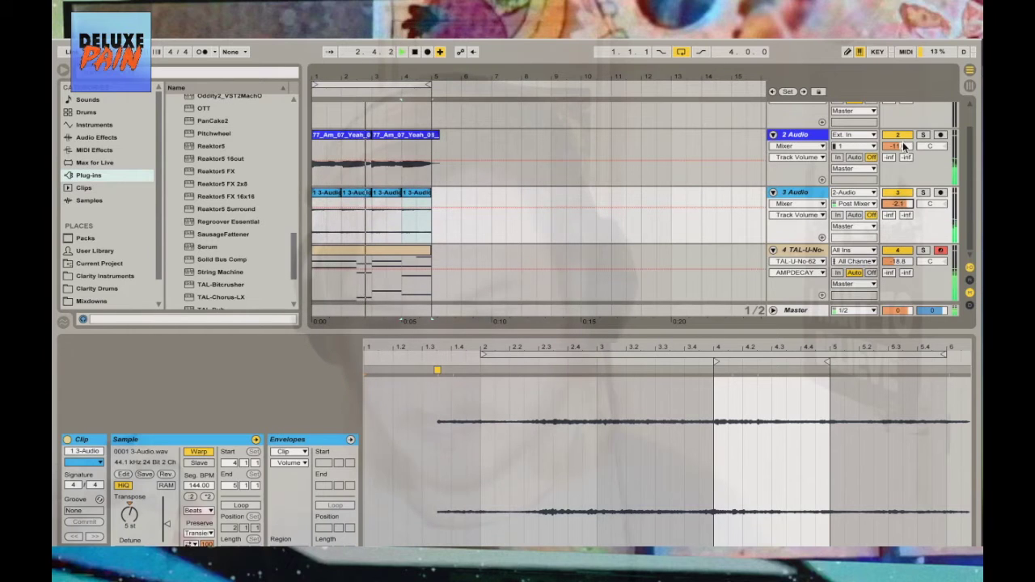
left_click_drag(903, 147, 906, 185)
left_click_drag(896, 263, 897, 279)
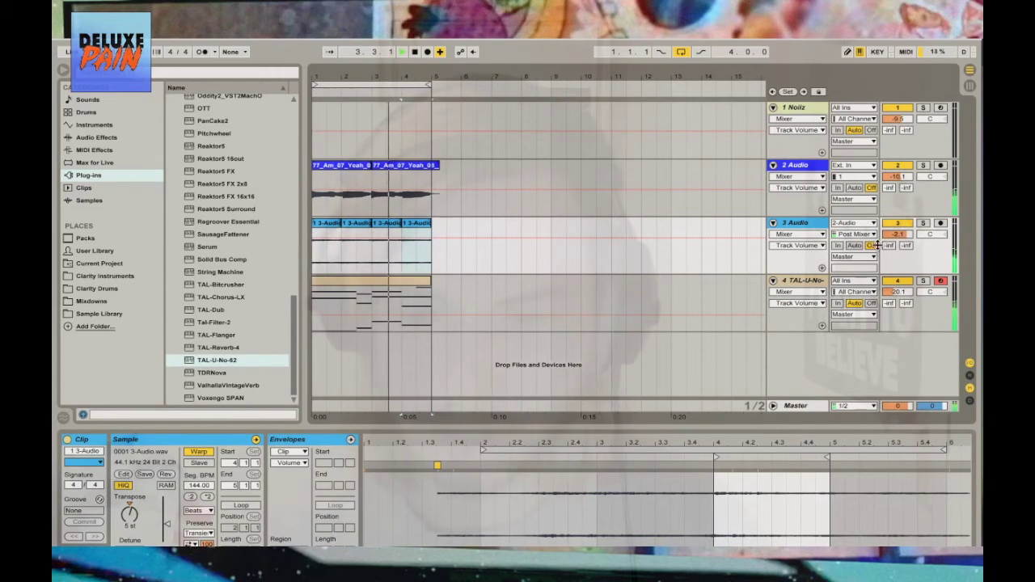
Insert a new audio track directly below the 2 Audio track
left_click(818, 170)
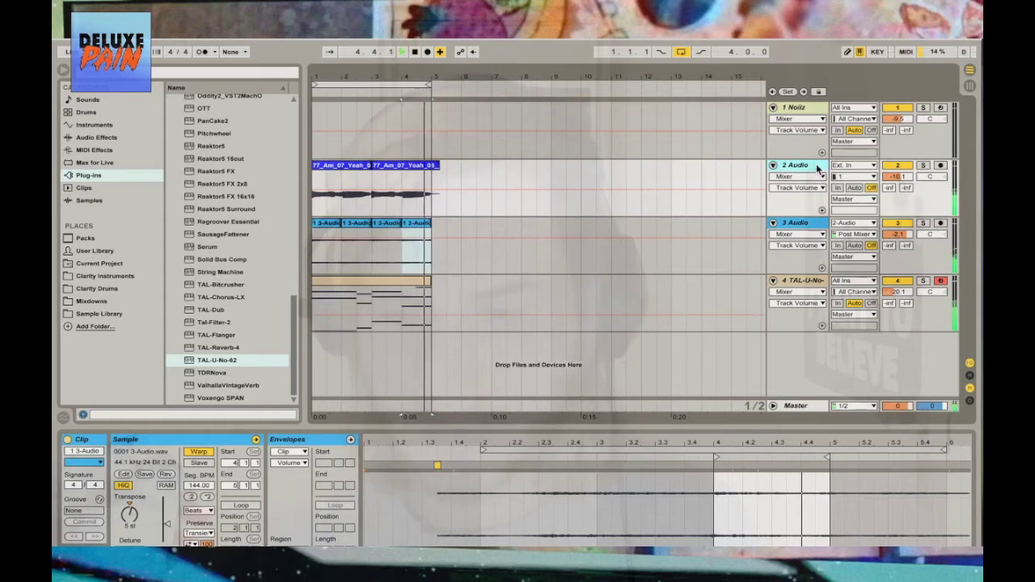
right_click(818, 168)
left_click(855, 262)
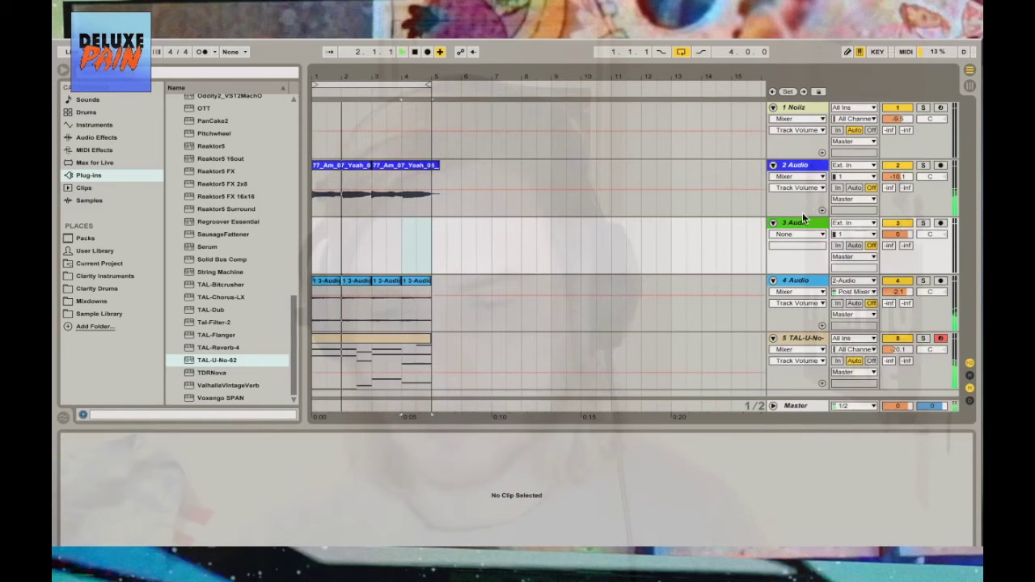
Move the vocal audio track below the empty audio track and mute the TAL-U-No-62 track
left_click(800, 167)
left_click_drag(801, 167, 823, 272)
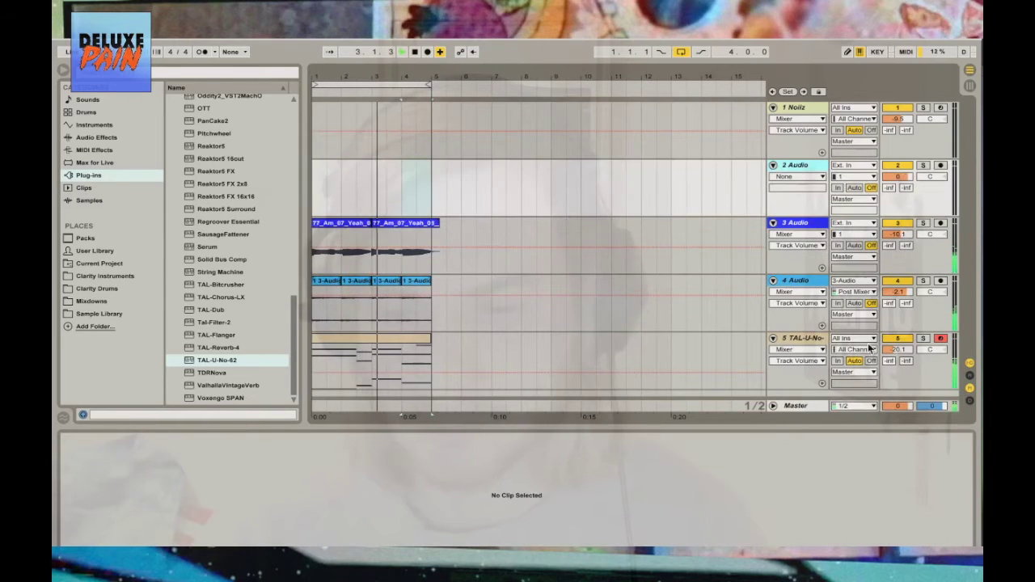
left_click(894, 337)
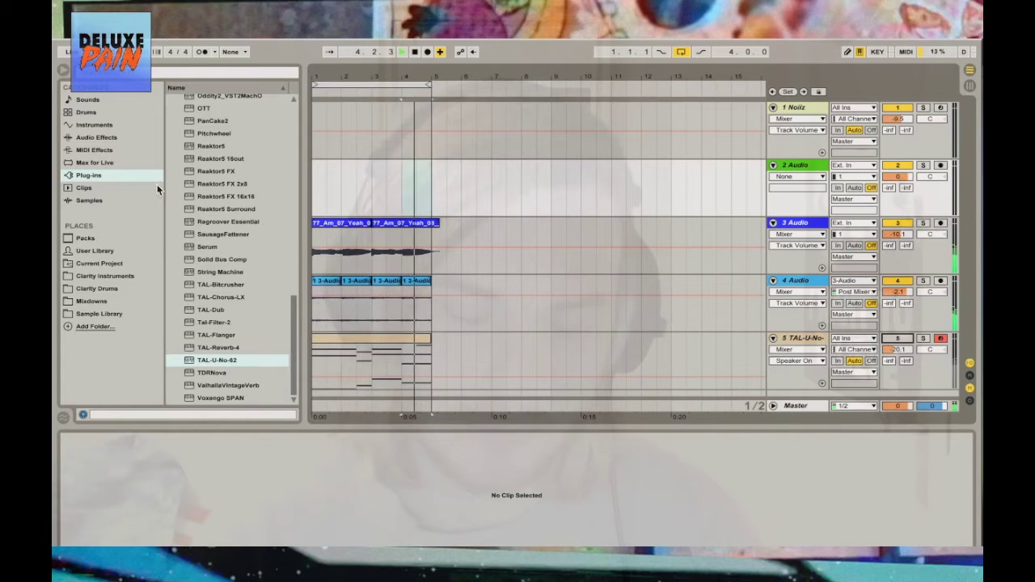
Search the Sample Library for "kick" and open the Kicks folder in the second Straight From The Trap Drum Kit folder
left_click(98, 314)
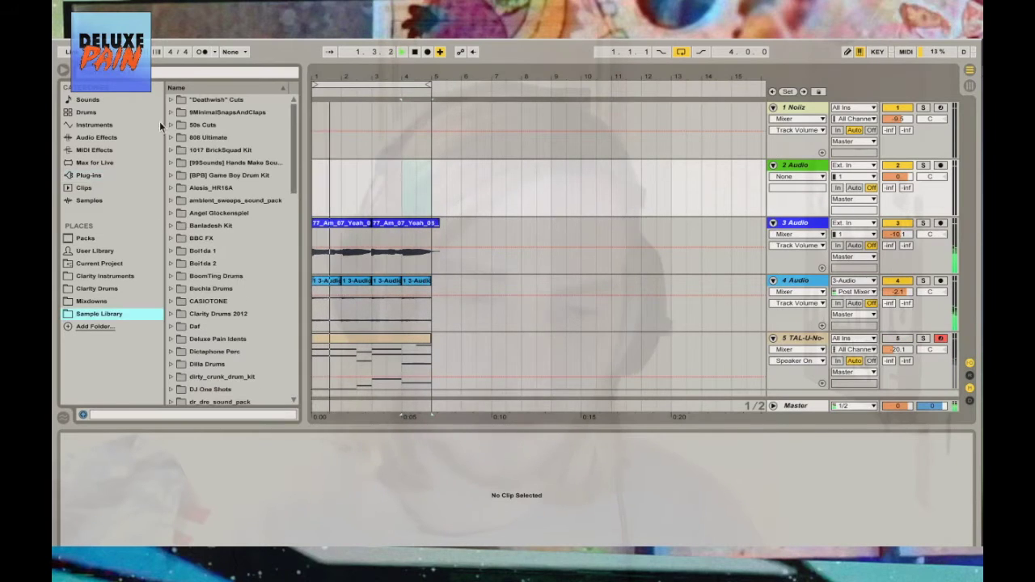
left_click(186, 72)
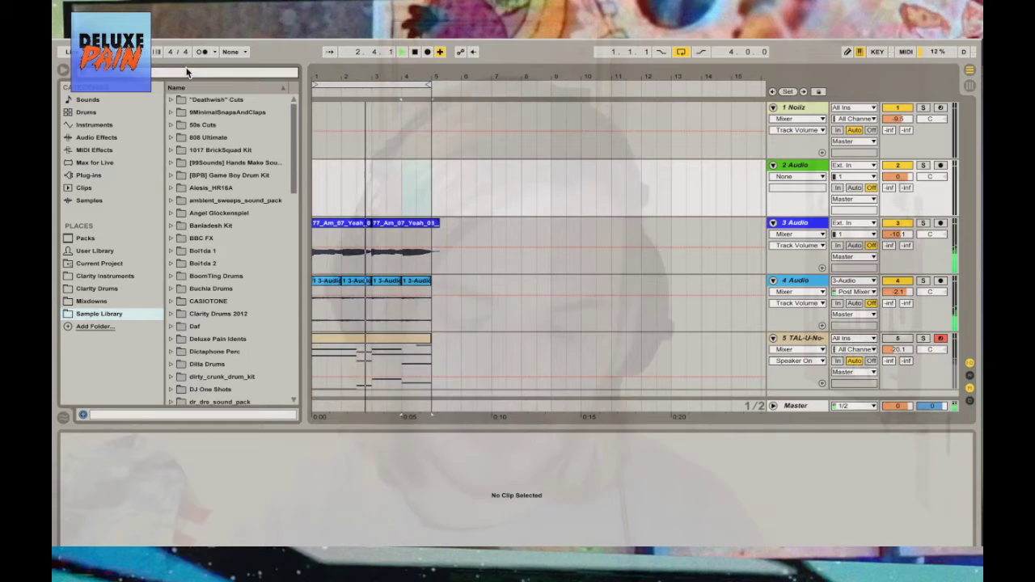
type("kick")
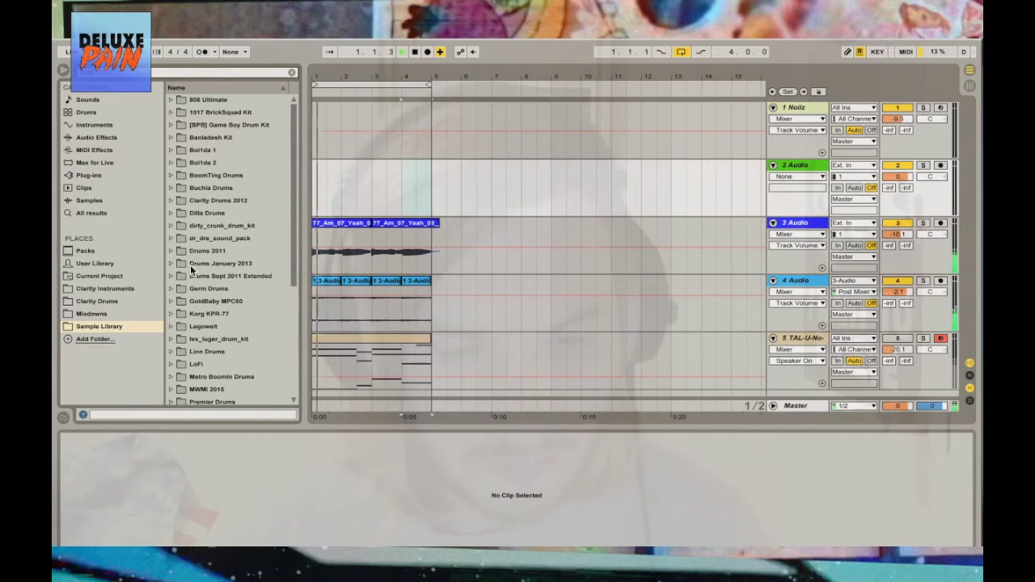
scroll(207, 263, "down", 3)
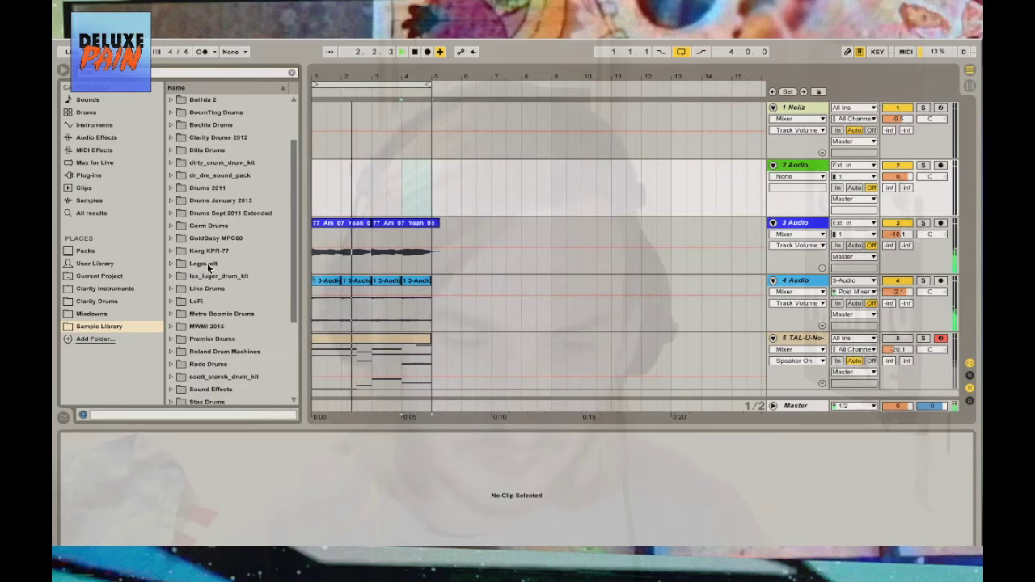
scroll(207, 262, "down", 2)
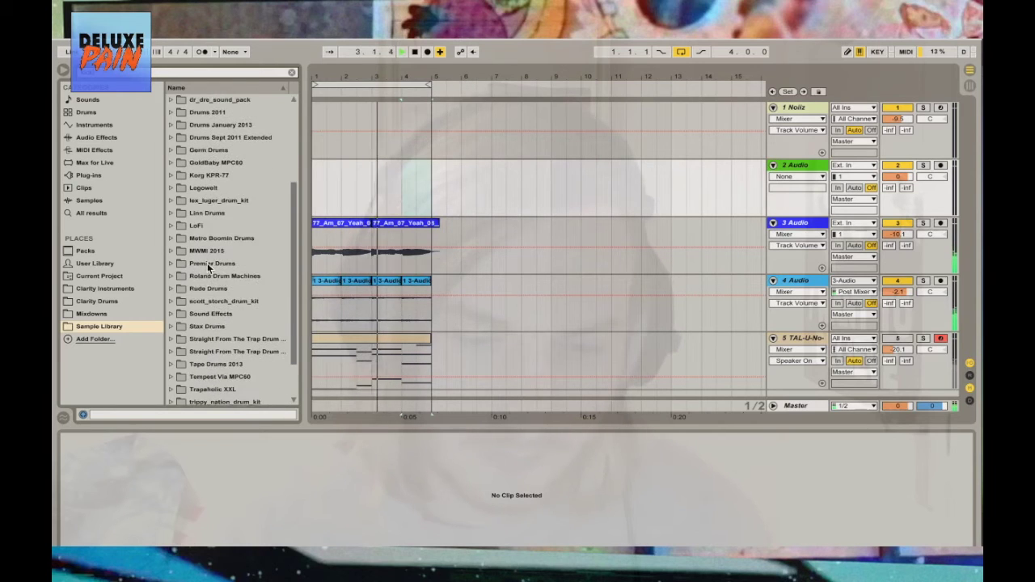
left_click(171, 339)
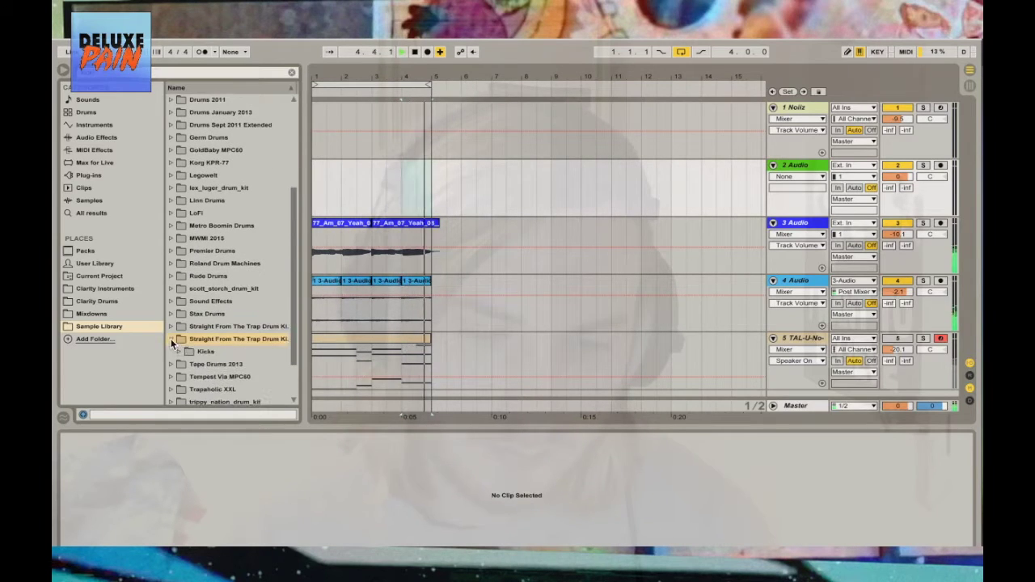
double_click(205, 350)
scroll(229, 365, "down", 1)
Audition the kick samples from Kick (3) to Kick (10) and place Kick (9).wav at bar 1 of the empty 2 Audio track
left_click(228, 364)
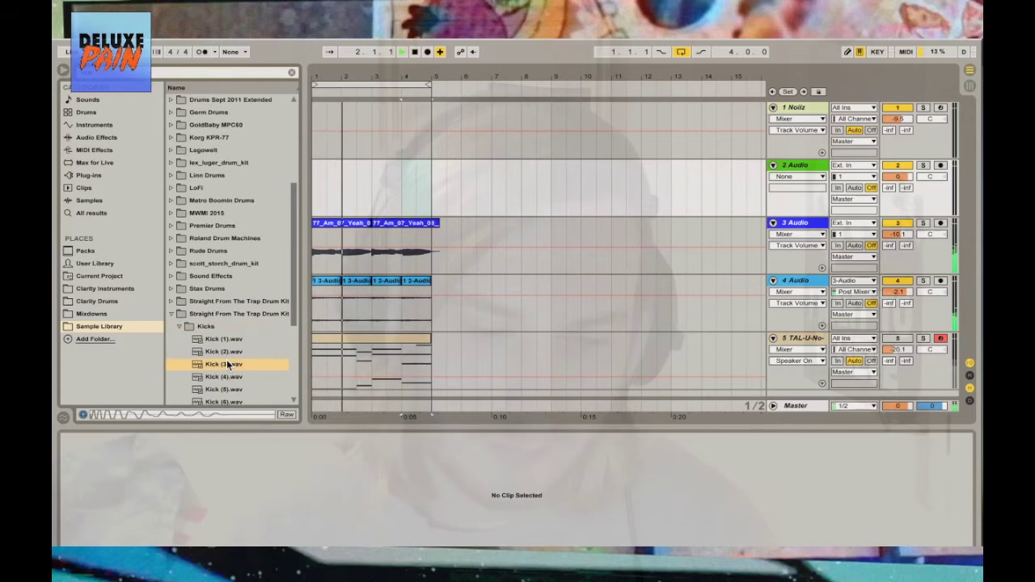
key("Down")
key("Down")
key("Down")
key("Down")
key("Down")
key("Down")
key("Down")
key("Up")
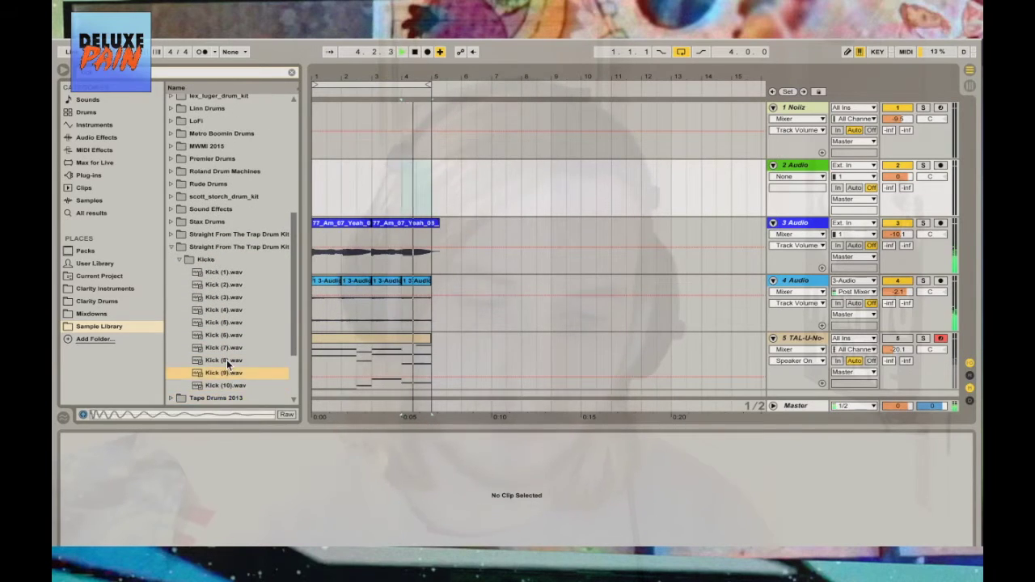
left_click_drag(212, 373, 312, 182)
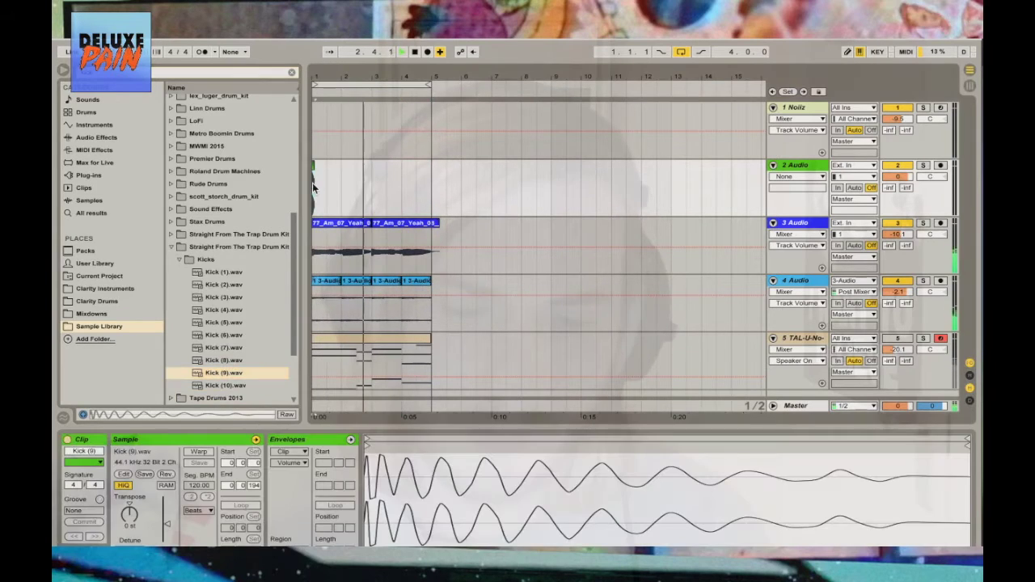
Lower the Kick (9) clip's gain and copy the clip to 2.4, 3.2, 4 and 4.3 on the 2 Audio track
left_click_drag(318, 73, 318, 105)
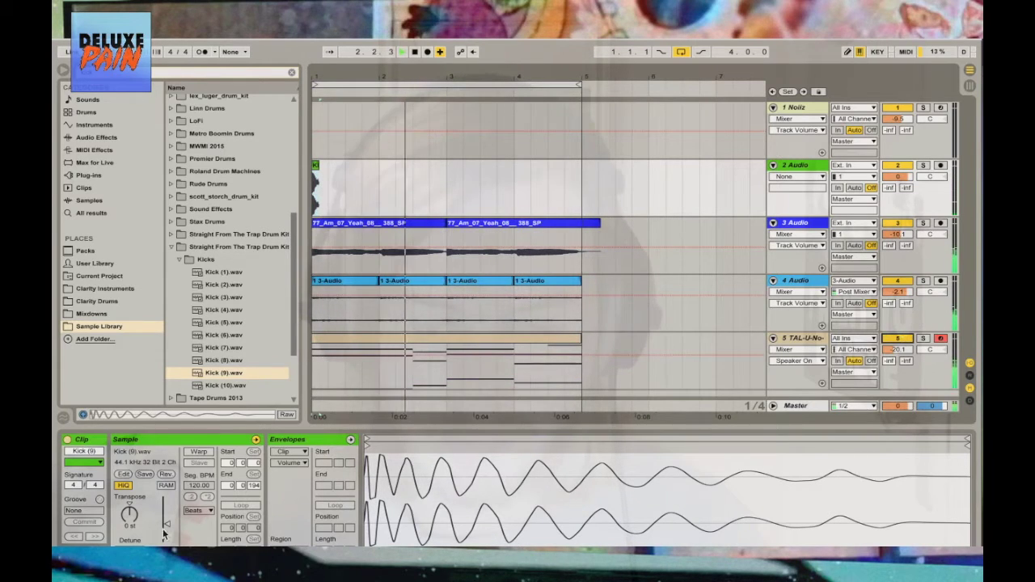
left_click_drag(165, 524, 164, 533)
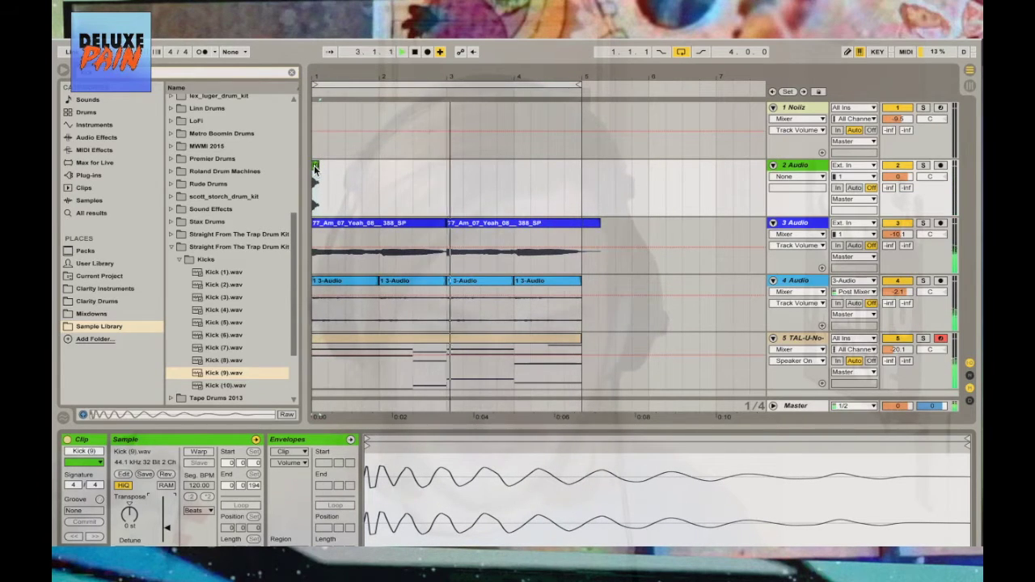
left_click_drag(316, 169, 514, 167)
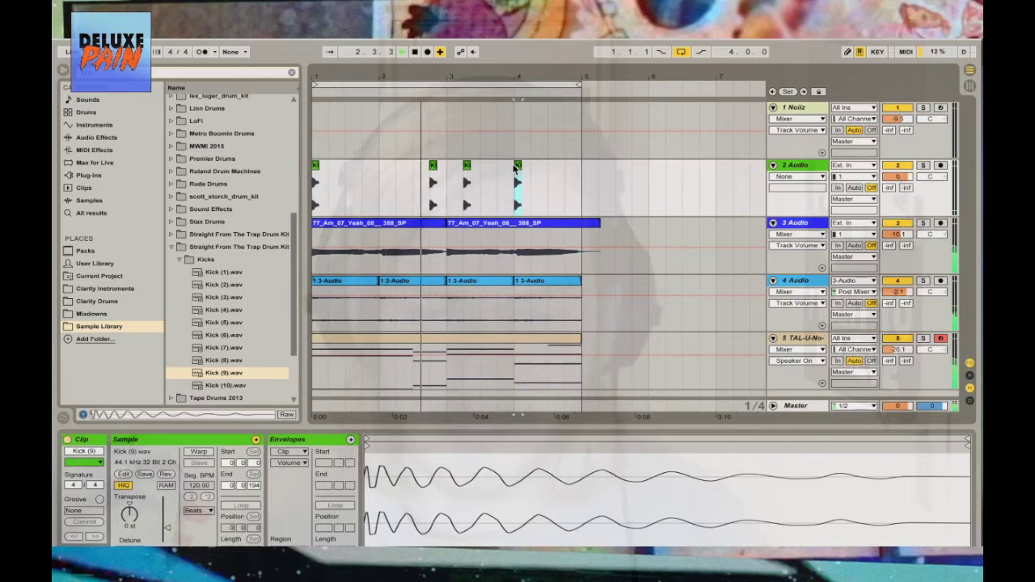
left_click_drag(518, 168, 550, 170)
Using a 1/16 grid, add a reversed, quieter sixteenth-note slice of the kick directly before the 4.3 kick
key("plus")
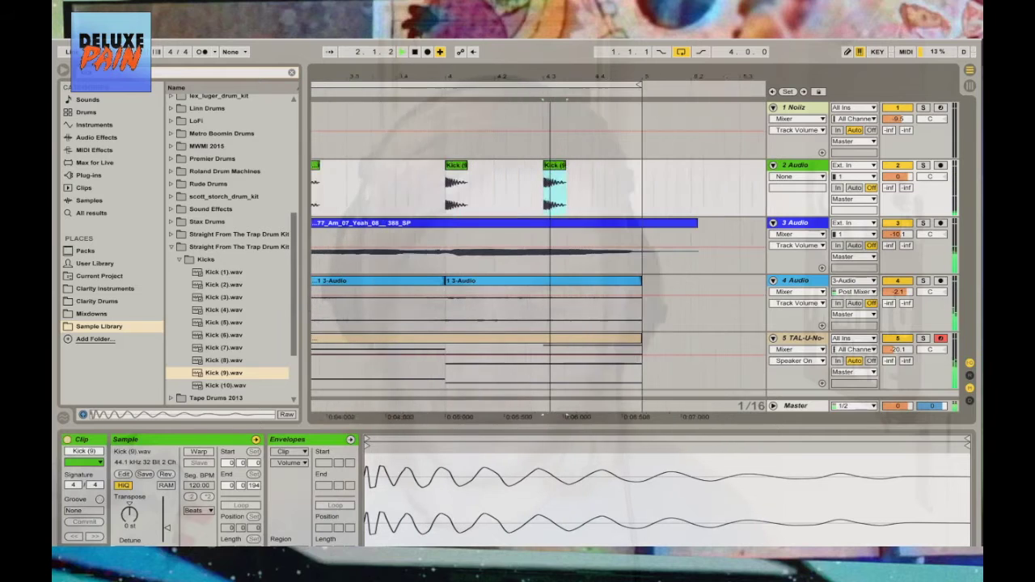
right_click(492, 183)
left_click(580, 277)
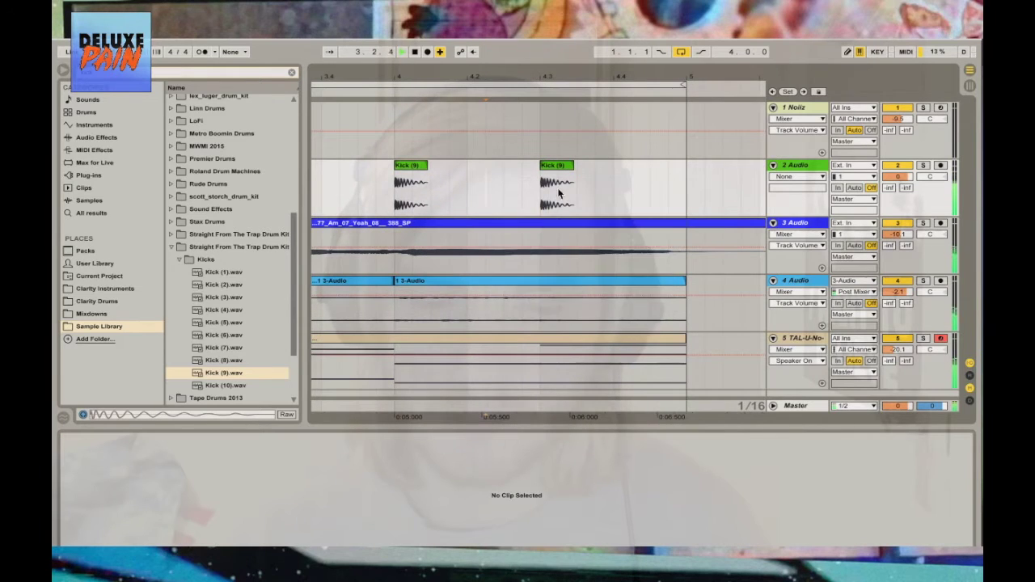
left_click(558, 172)
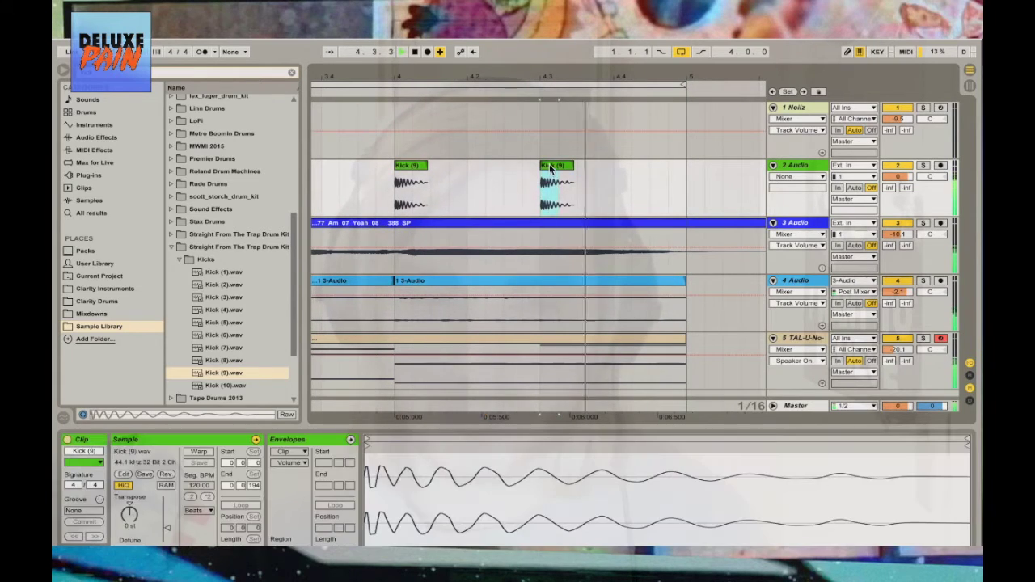
left_click_drag(543, 190, 525, 190)
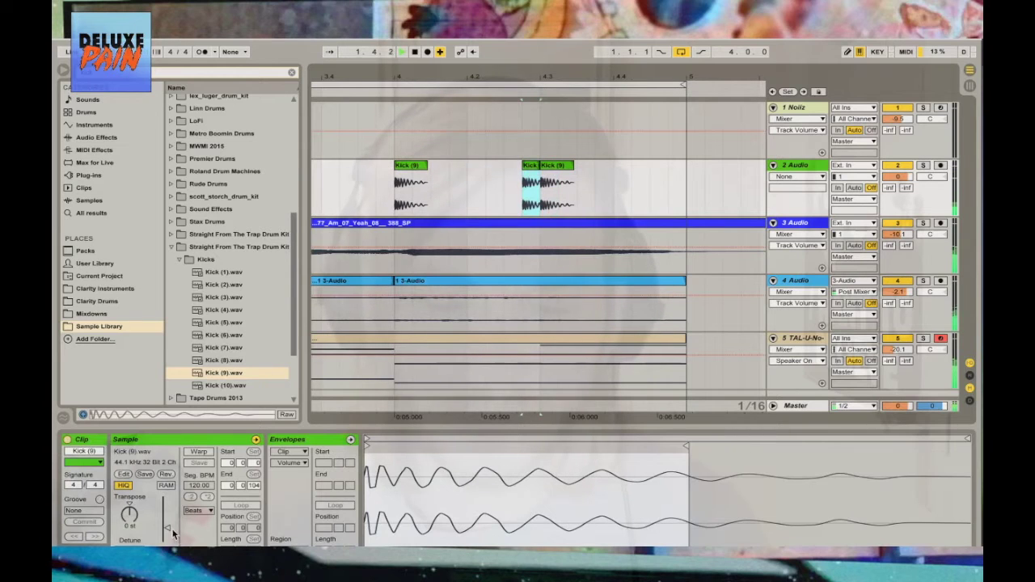
left_click(165, 475)
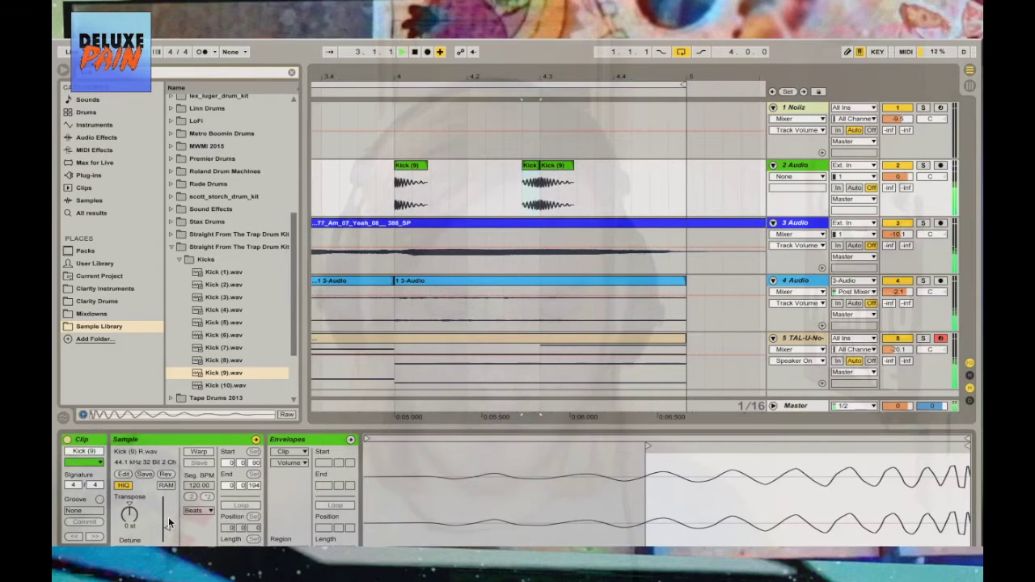
left_click_drag(164, 527, 166, 534)
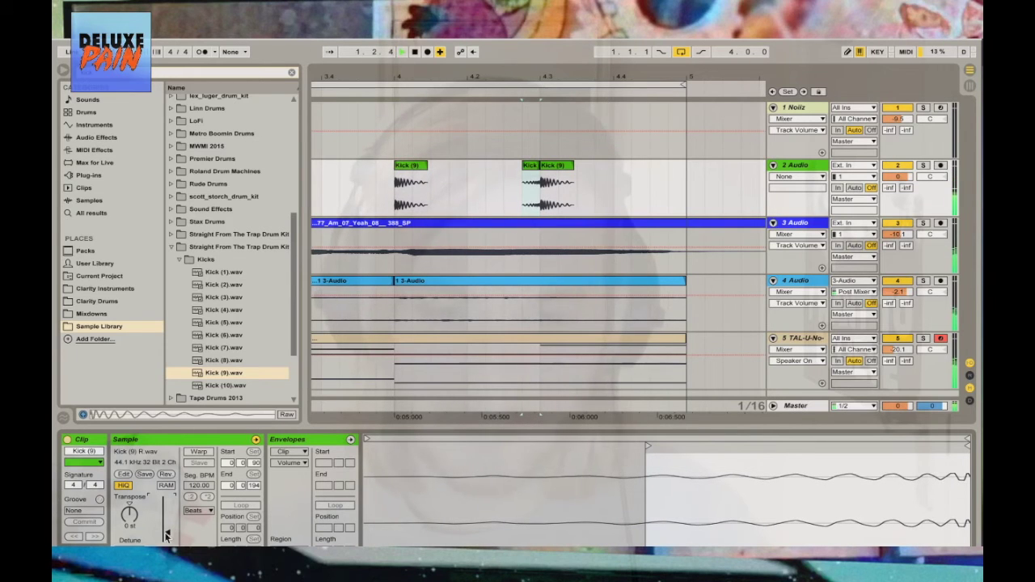
Copy the reversed kick slice once directly before the bar 4 kick and twice in a row before the 3.2 kick
left_click_drag(564, 73, 690, 154)
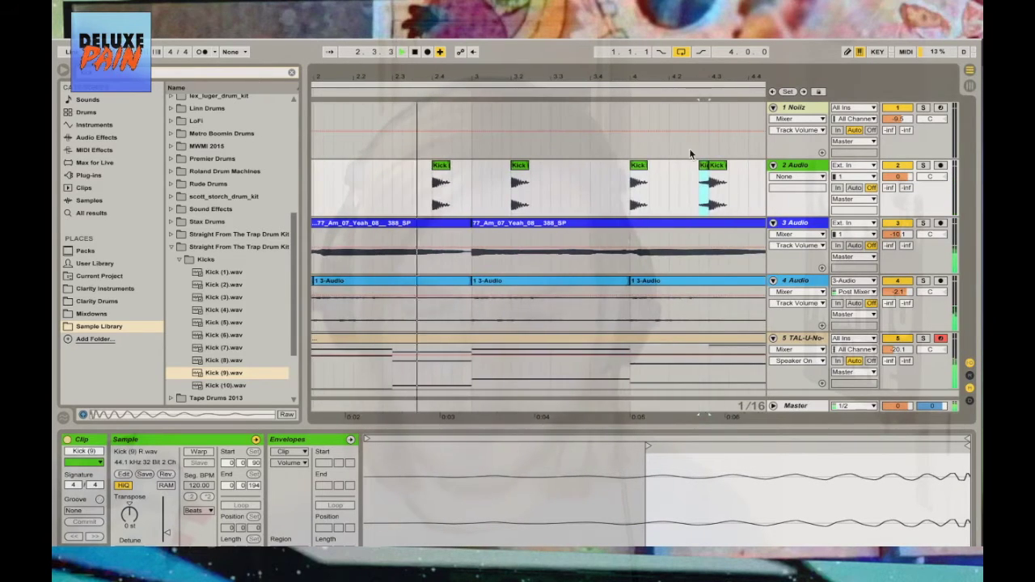
left_click(625, 172)
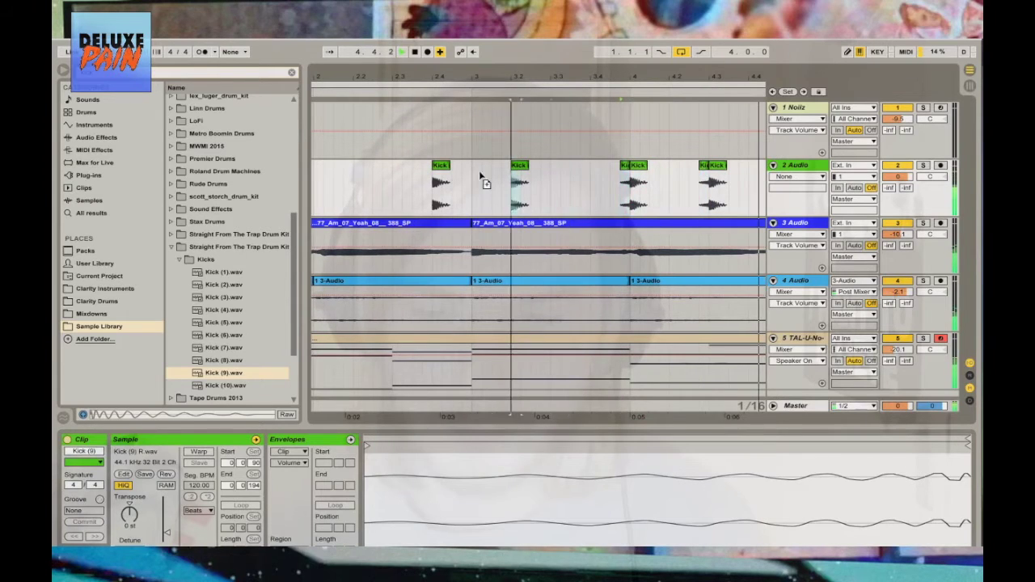
left_click(493, 173)
key("ctrl+e")
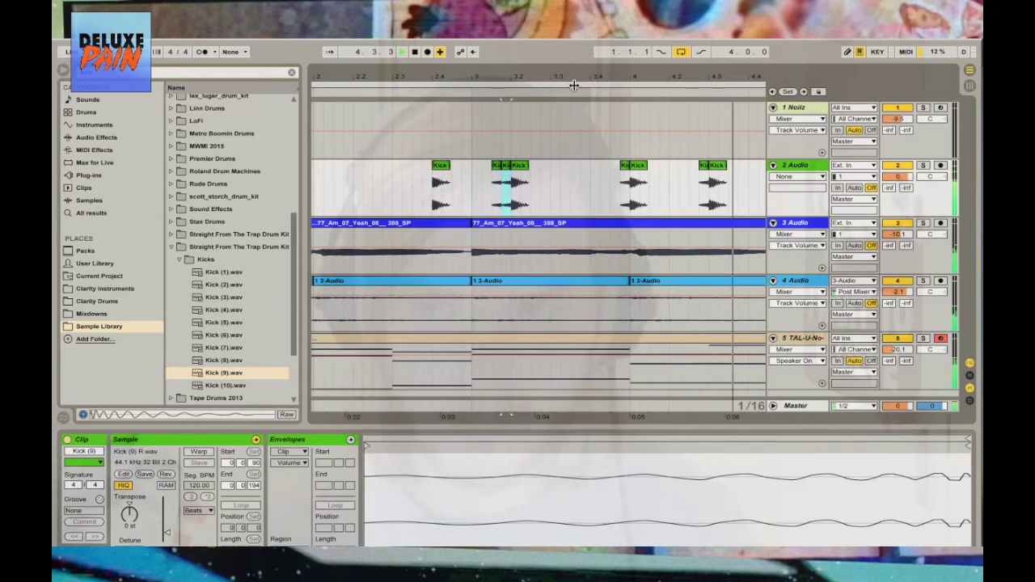
key("minus")
key("minus")
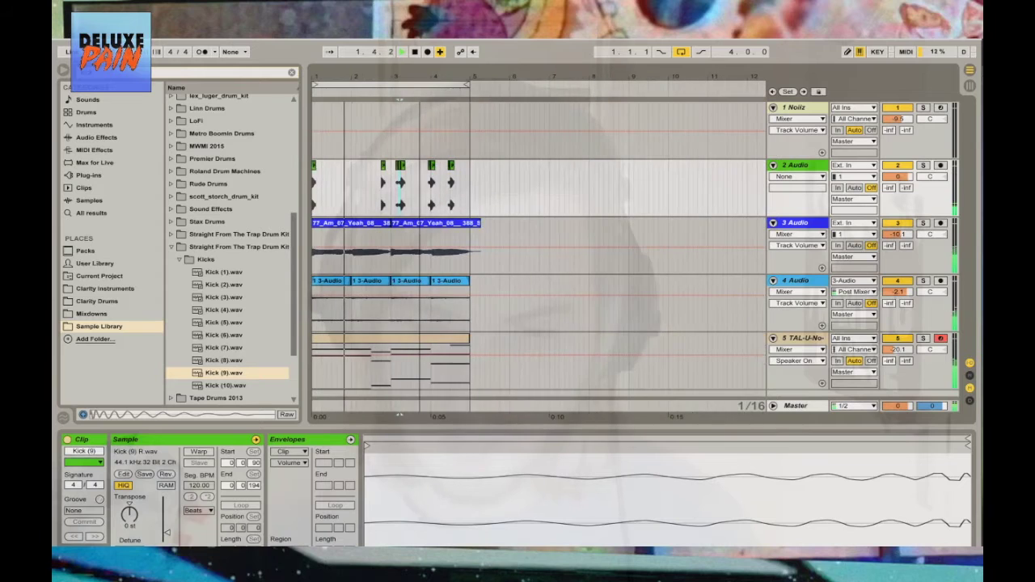
Duplicate the four-bar kick pattern into bars 5 to 8 using a one-bar grid and extend the loop to eight bars
left_click(896, 338)
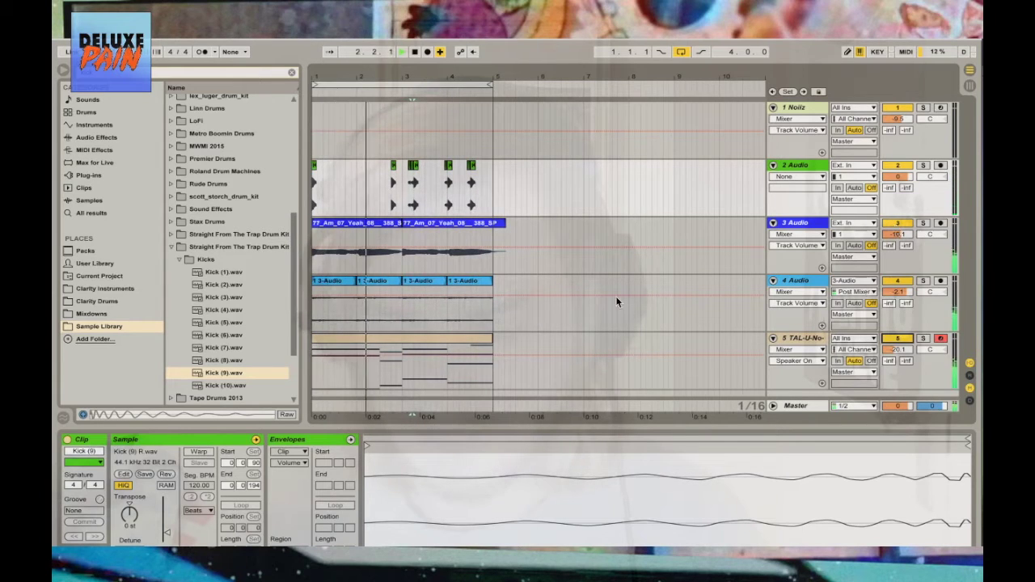
left_click(371, 338)
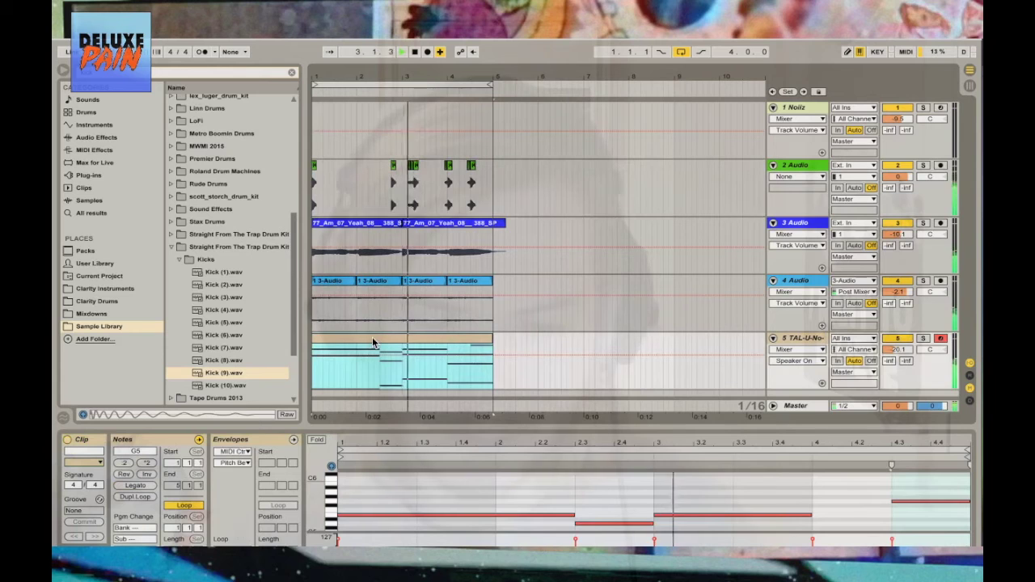
right_click(535, 204)
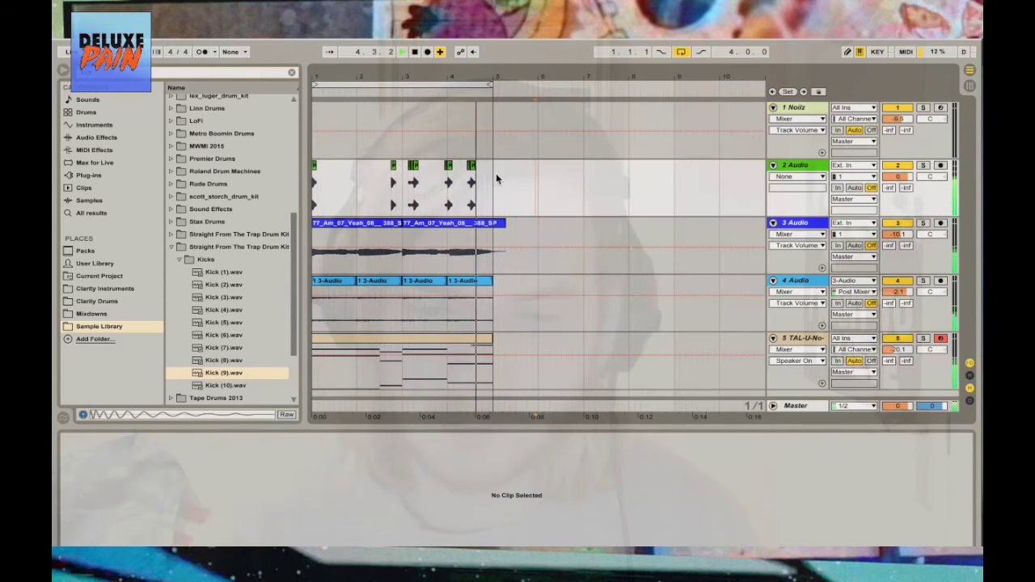
key("ctrl+d")
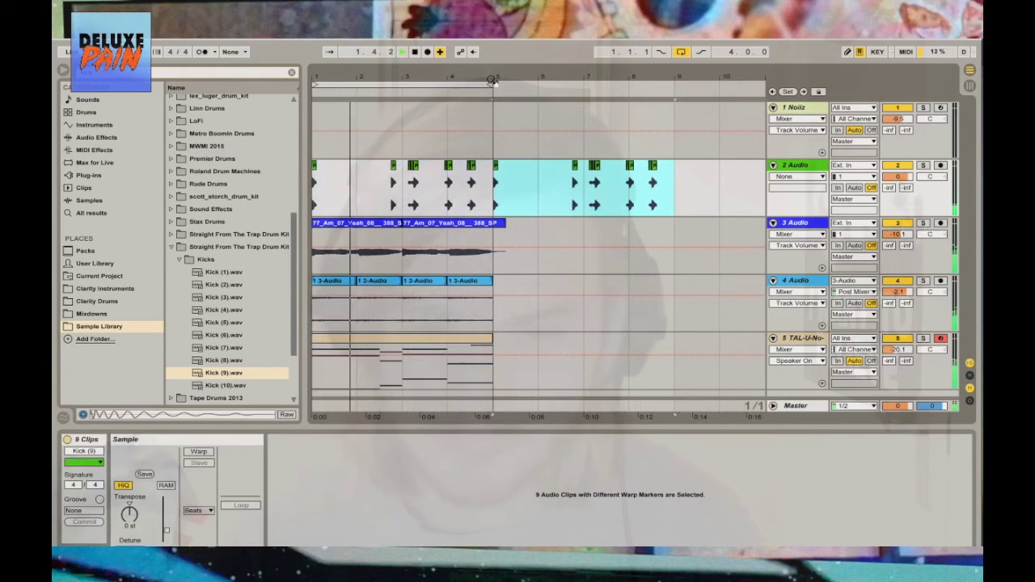
left_click_drag(488, 80, 669, 109)
Duplicate the first four bars of the TAL-U-No-62, 3 Audio and 4 Audio tracks into bars 5 to 8
left_click_drag(492, 368, 301, 366)
key("ctrl+d")
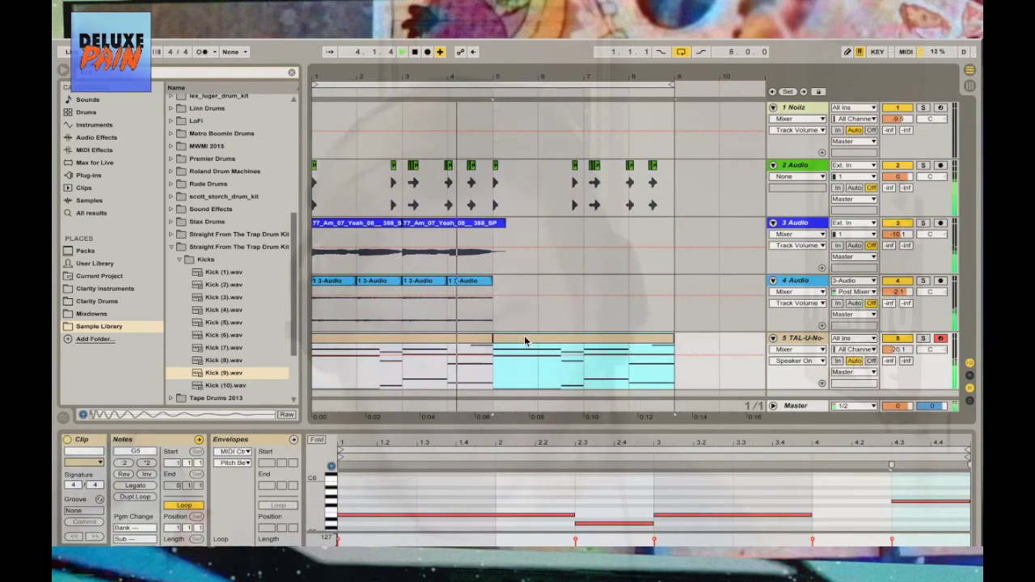
left_click_drag(501, 312, 292, 237)
key("ctrl+d")
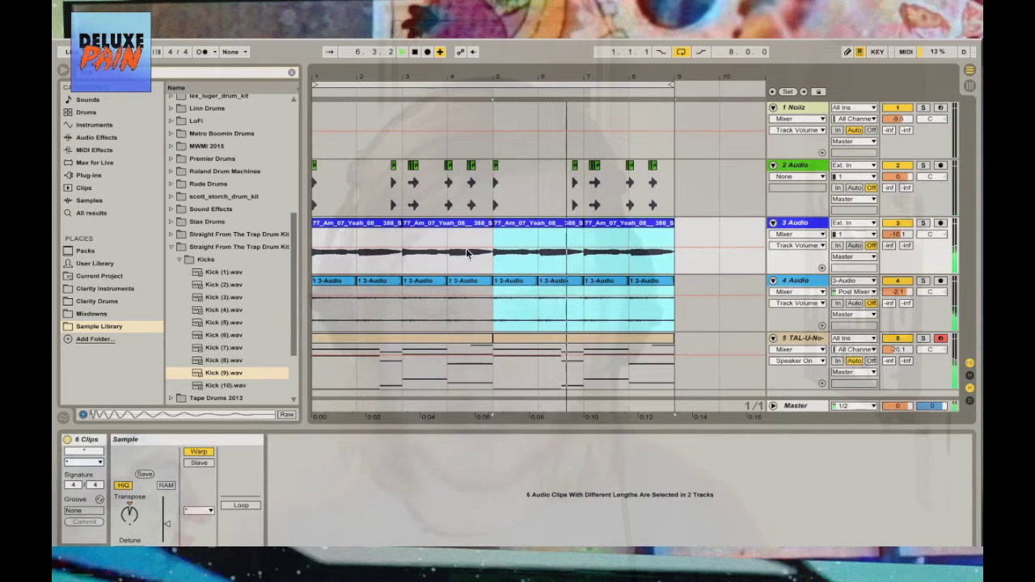
Loop bars 5 to 8 and open the second TAL-U-No-62 clip in an enlarged note editor
key("ctrl+l")
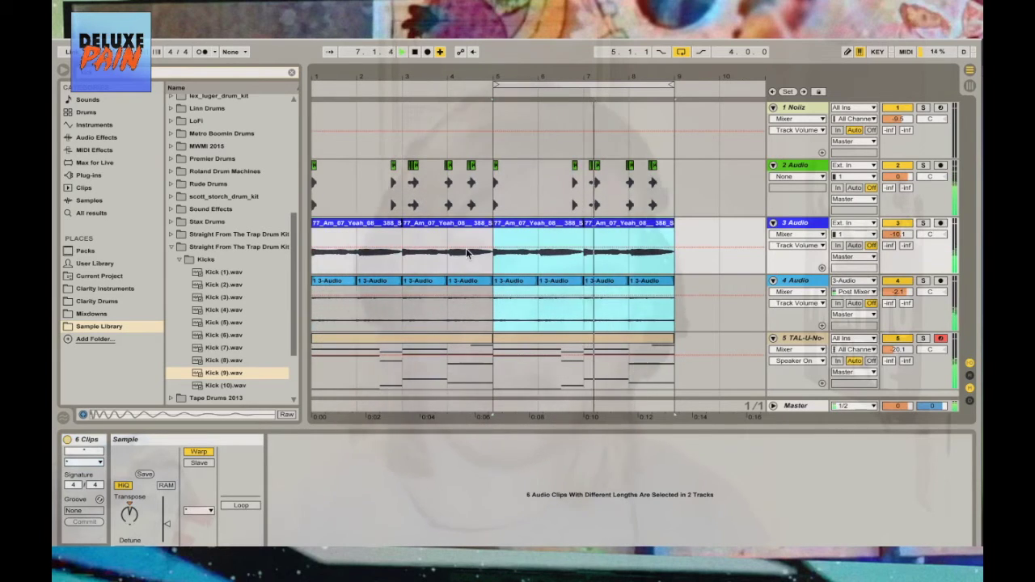
left_click(568, 345)
left_click_drag(531, 429, 531, 249)
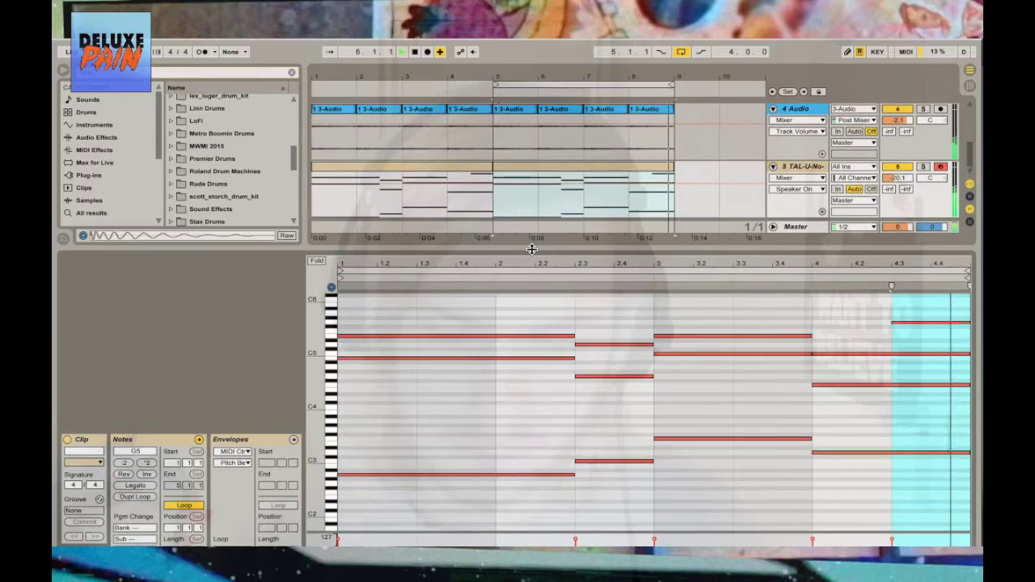
Raise the first chord's bass note to F3 and its B4 note to C5 in the second TAL-U-No-62 clip
left_click_drag(358, 475, 363, 441)
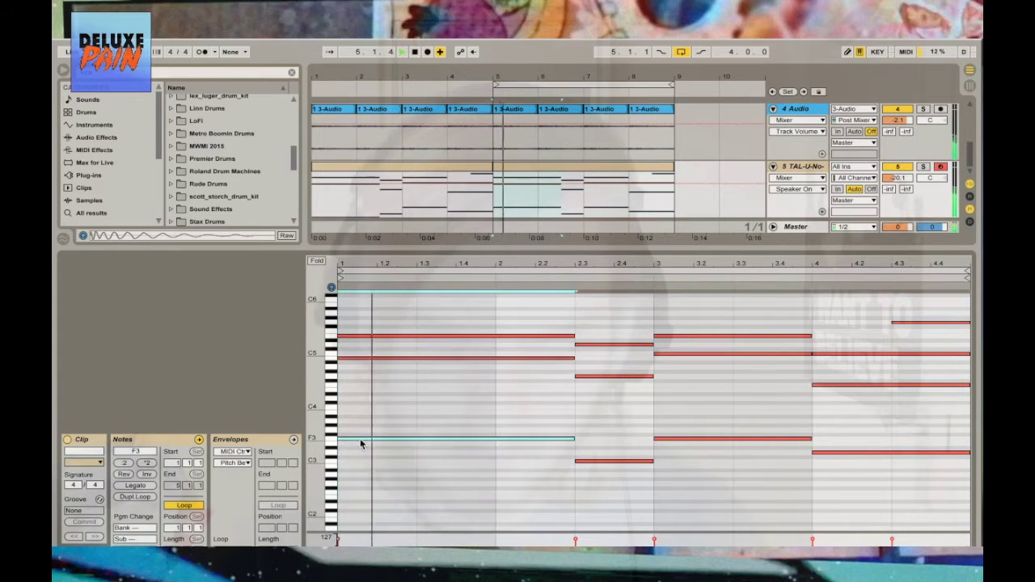
left_click(351, 358)
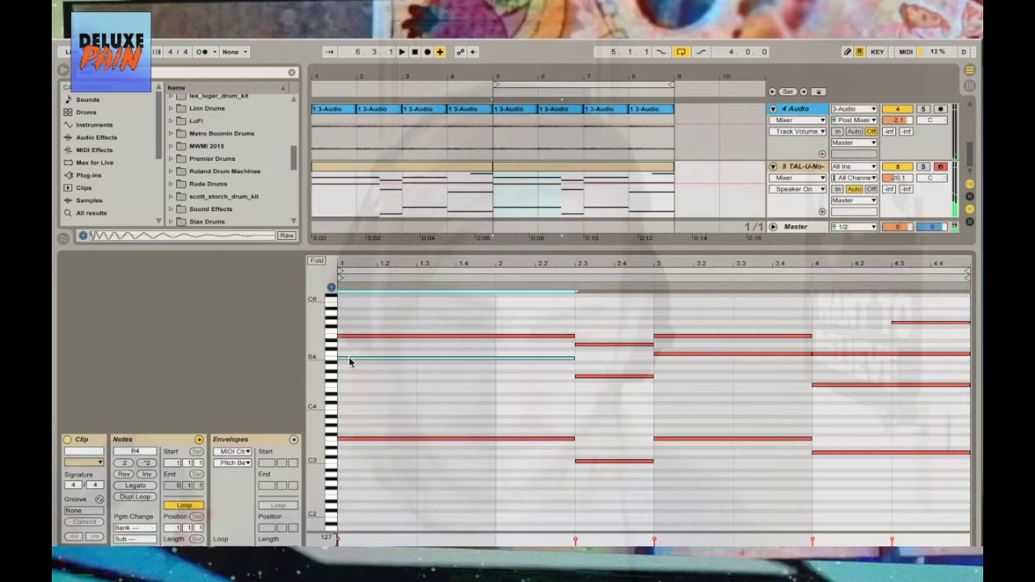
left_click_drag(348, 356, 349, 353)
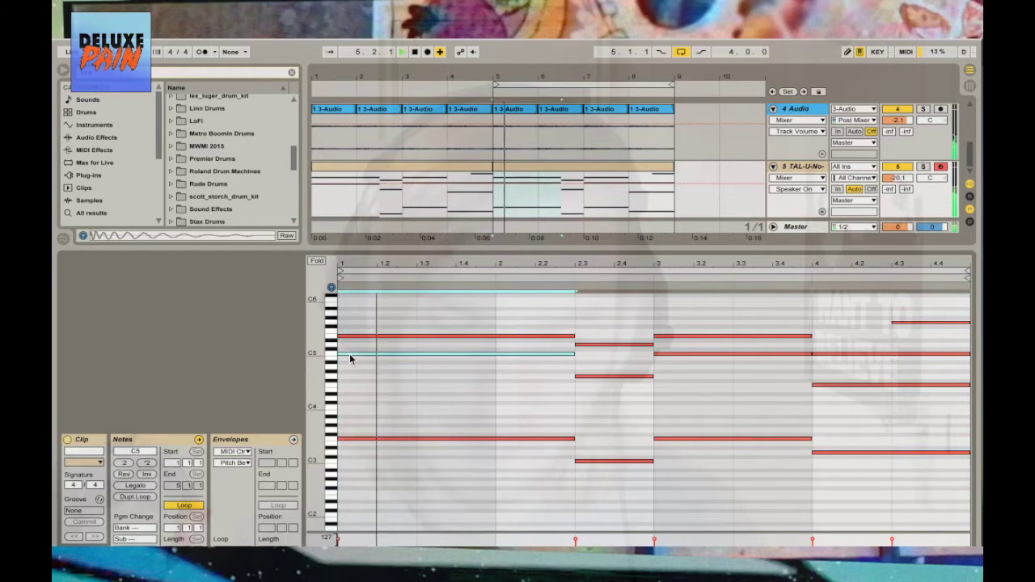
Add a B4 note from 2 to 2.3 in the second TAL-U-No-62 clip and shorten the first chord's C5 to end at bar 2
double_click(520, 393)
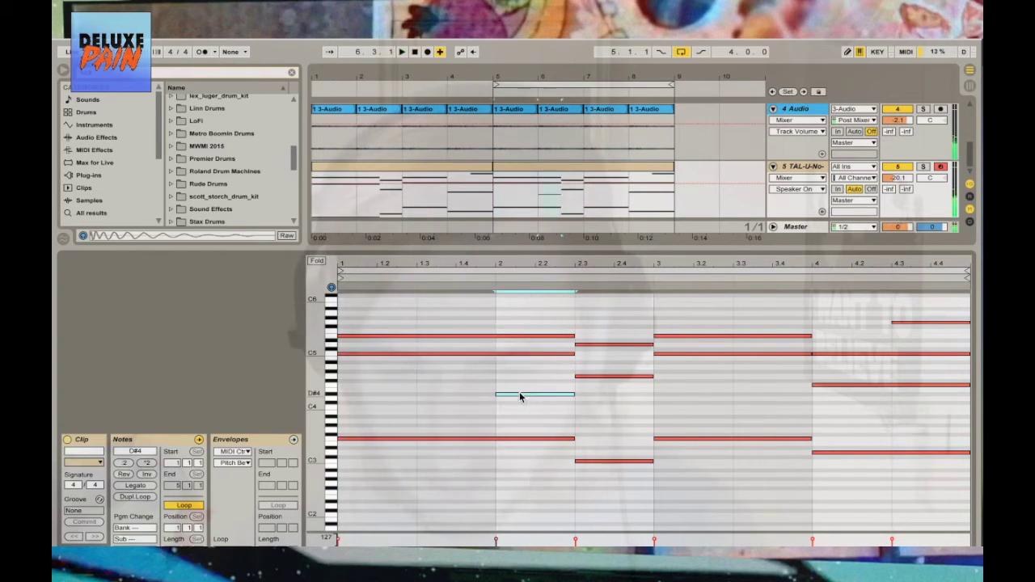
key("Up")
key("Up")
key("Up")
key("Up")
key("Up")
key("Up")
key("Up")
key("Up")
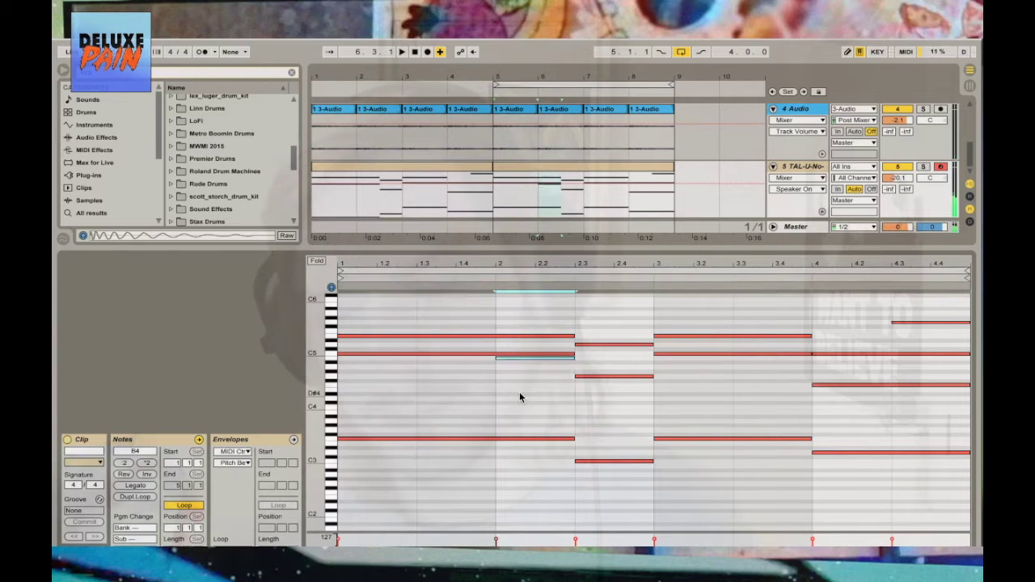
key("alt+Left")
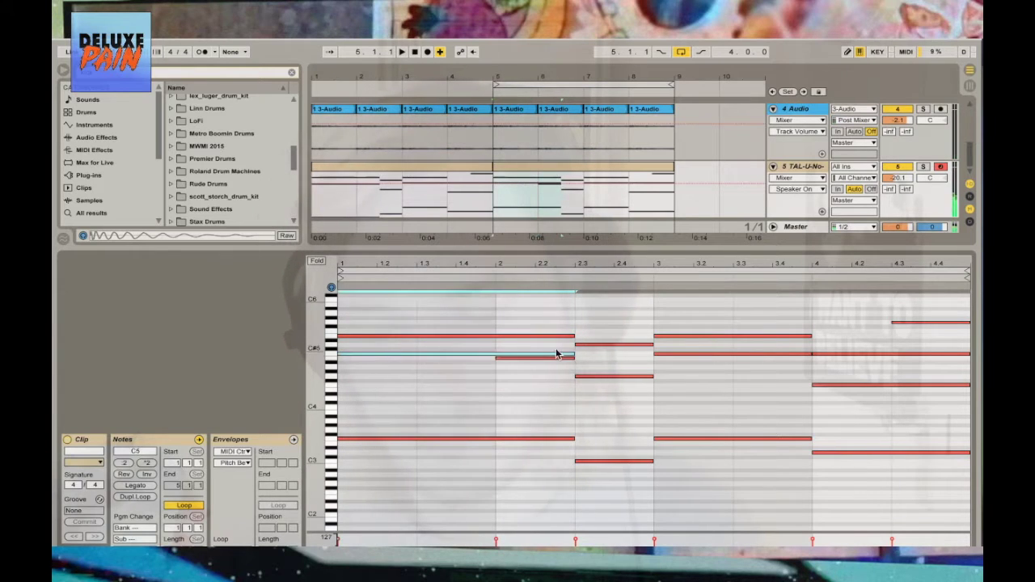
key("space")
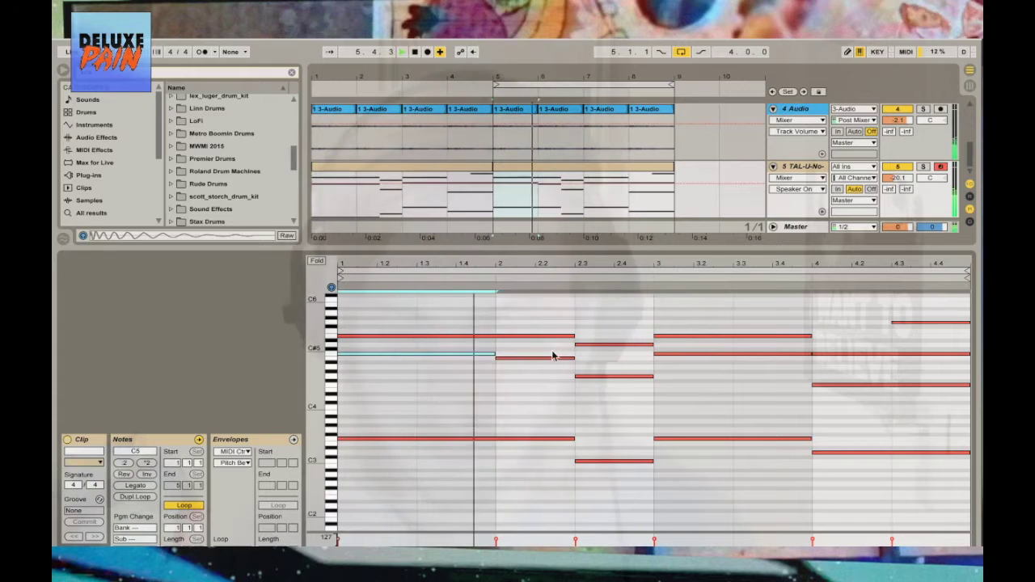
Change the chord at 2.3 so that its notes are G5, G#4 and a B2 bass
left_click(590, 345)
key("space")
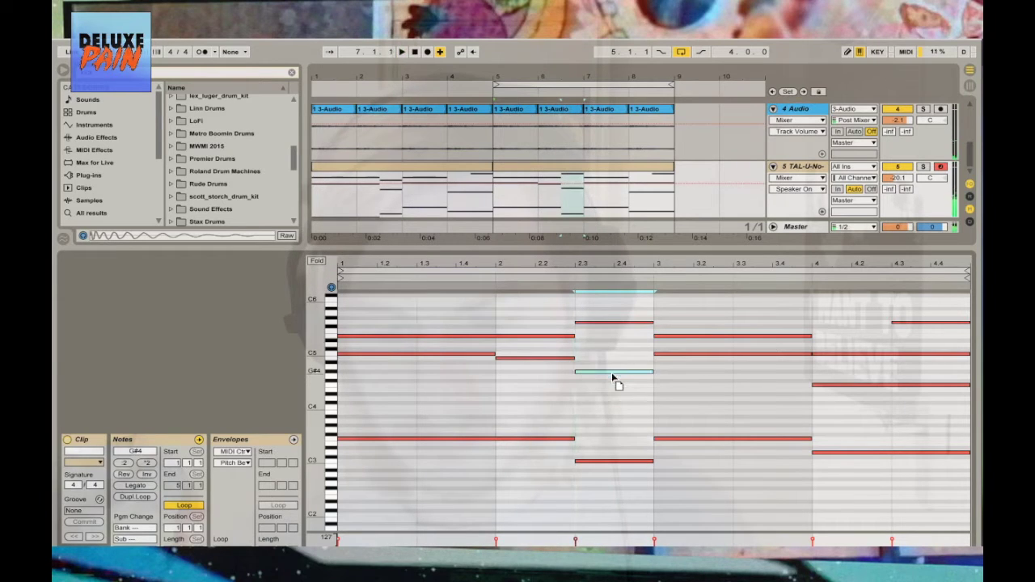
left_click(600, 461)
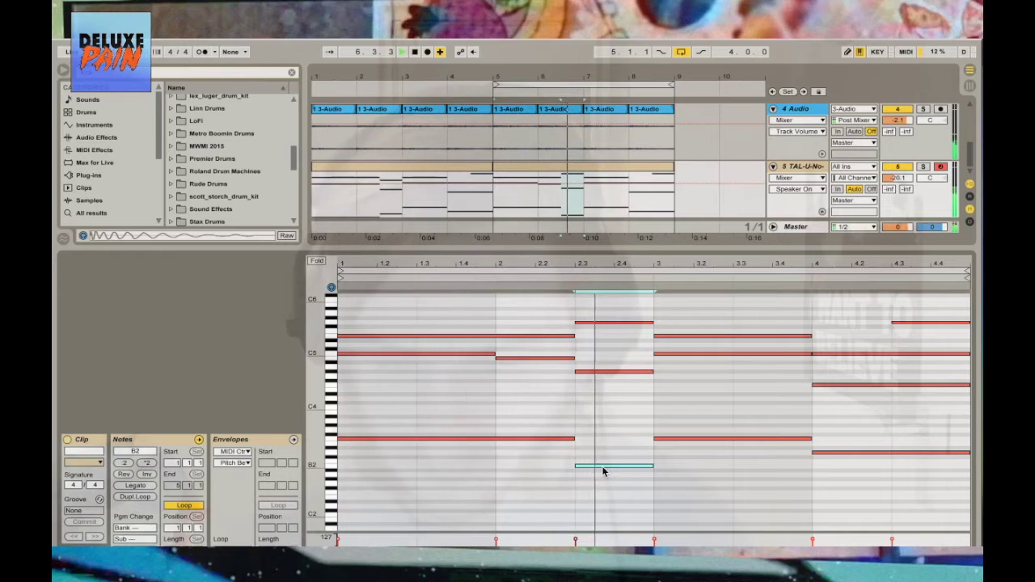
Change the bar 3 chord by raising its bass to A3, lowering C5 to B4 and raising its top note to A5
left_click(670, 440)
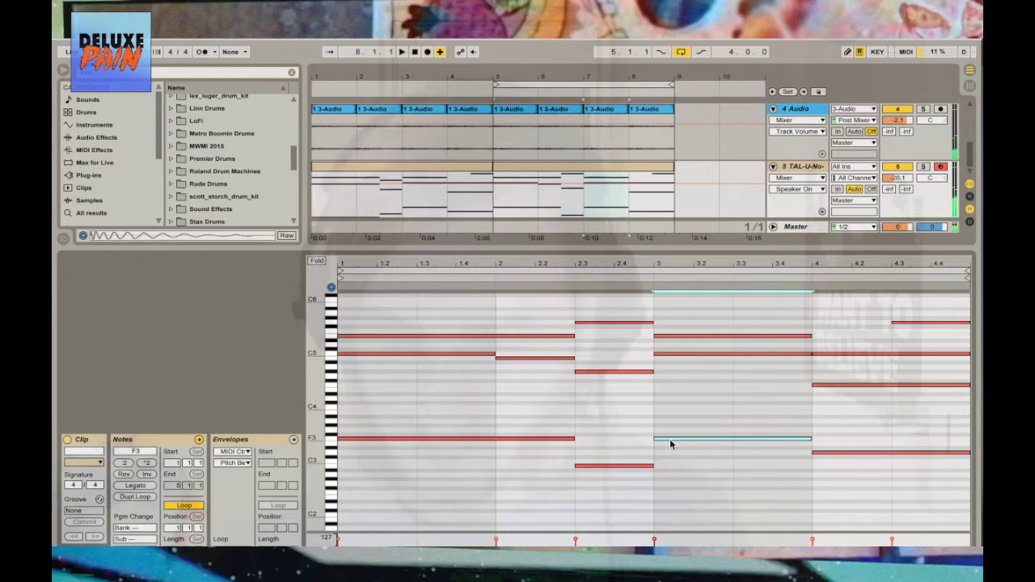
key("Up")
key("Up")
key("Up")
key("Up")
left_click(684, 354)
key("Down")
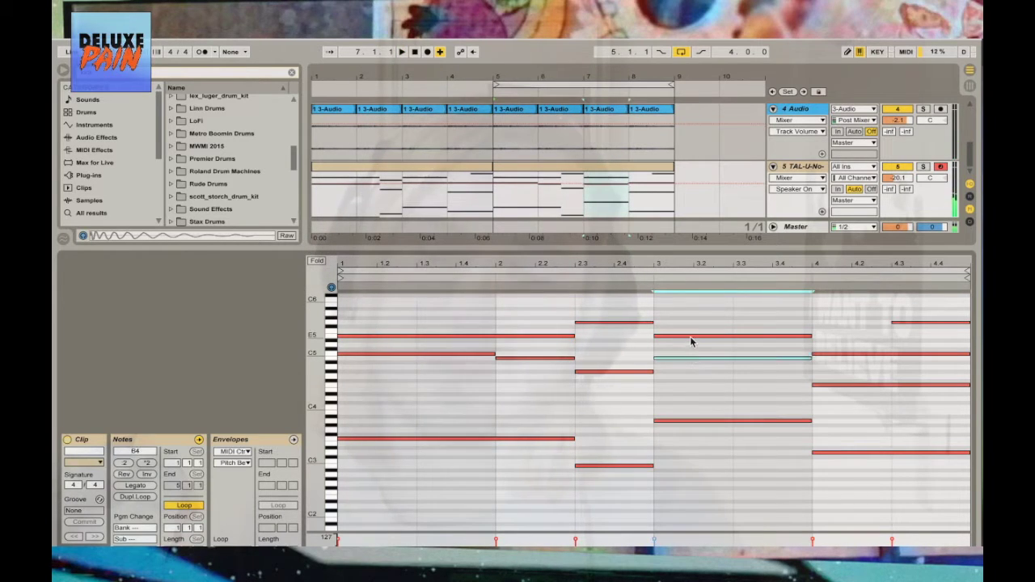
key("Up")
key("Up")
key("Up")
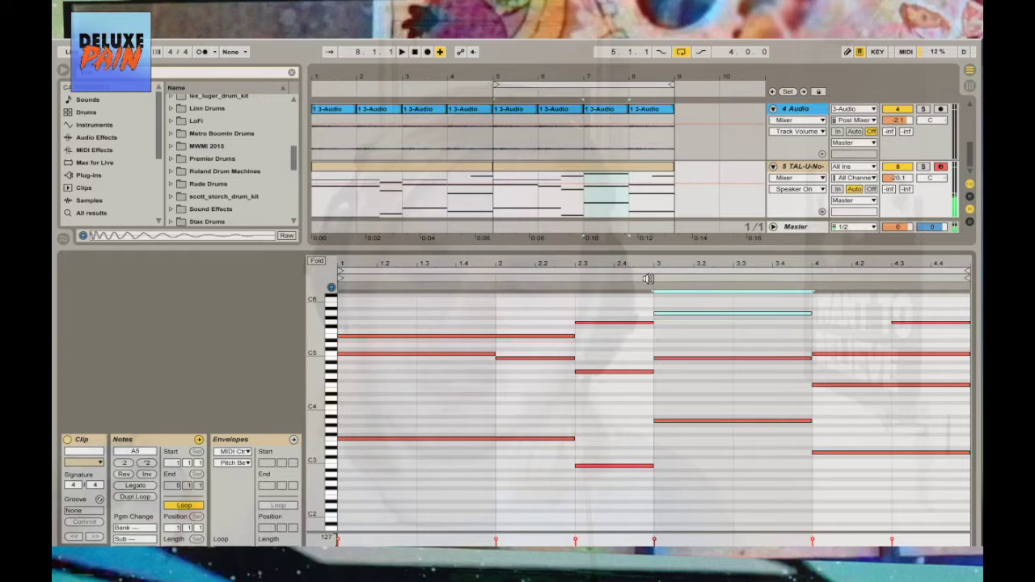
Set the top note of the chord at 2.3 to F5 and add a B5 note above it
left_click(567, 279)
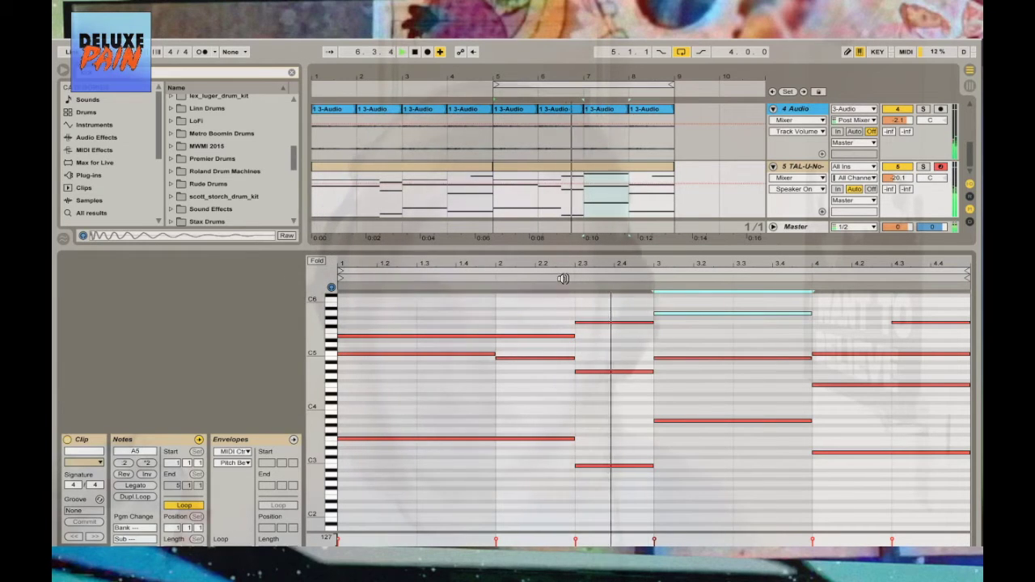
key("space")
left_click(589, 371)
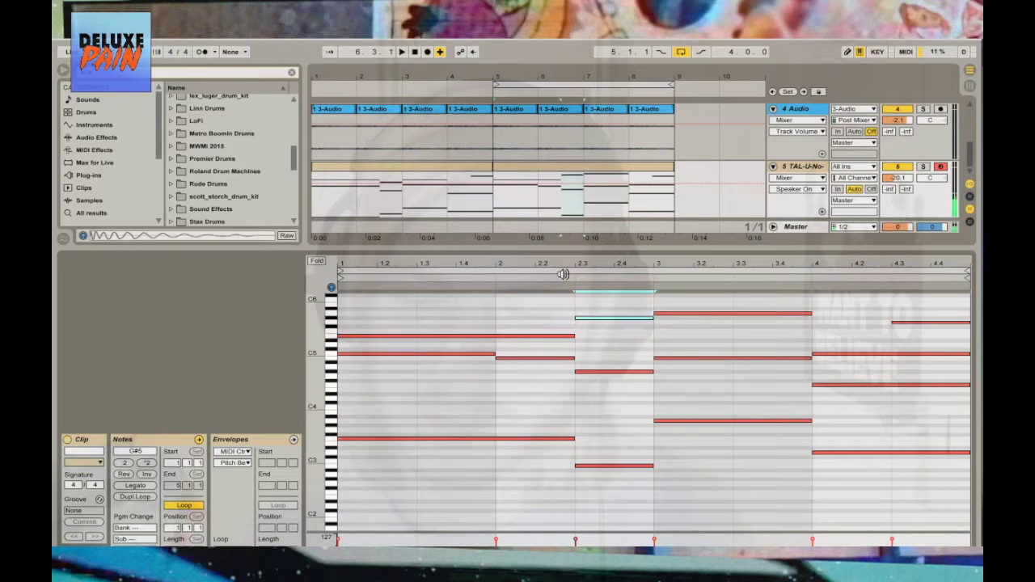
left_click_drag(582, 317, 582, 336)
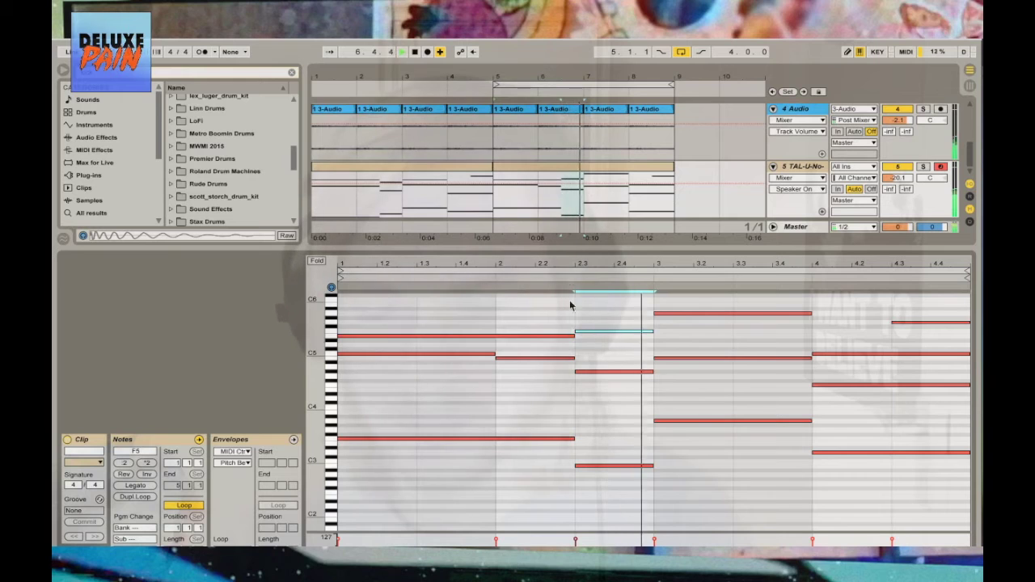
left_click_drag(602, 332, 581, 297)
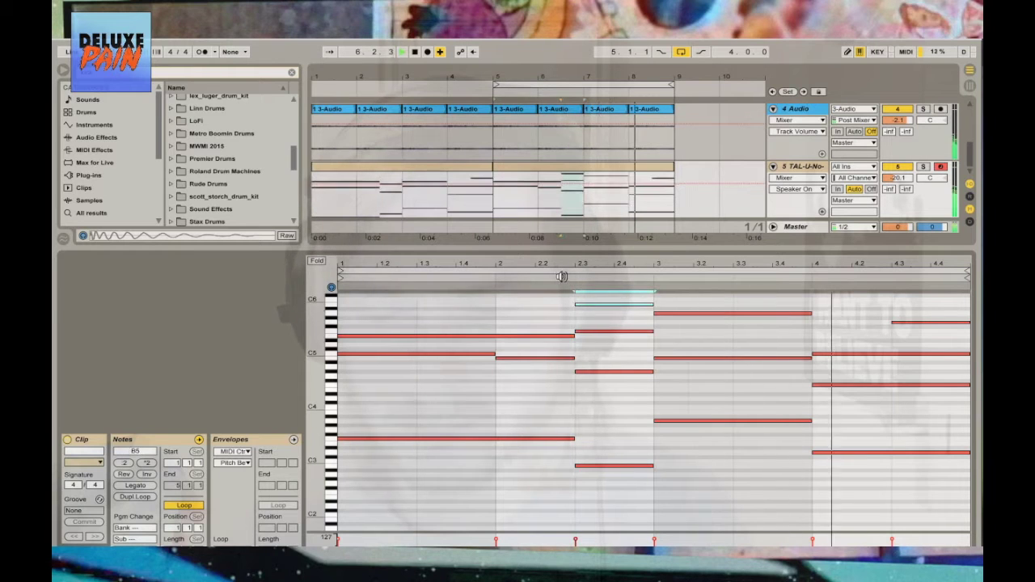
Add a C6 note above the bar 3 chord and a full-bar B5 note above the bar 4 chord
scroll(614, 323, "up", 3)
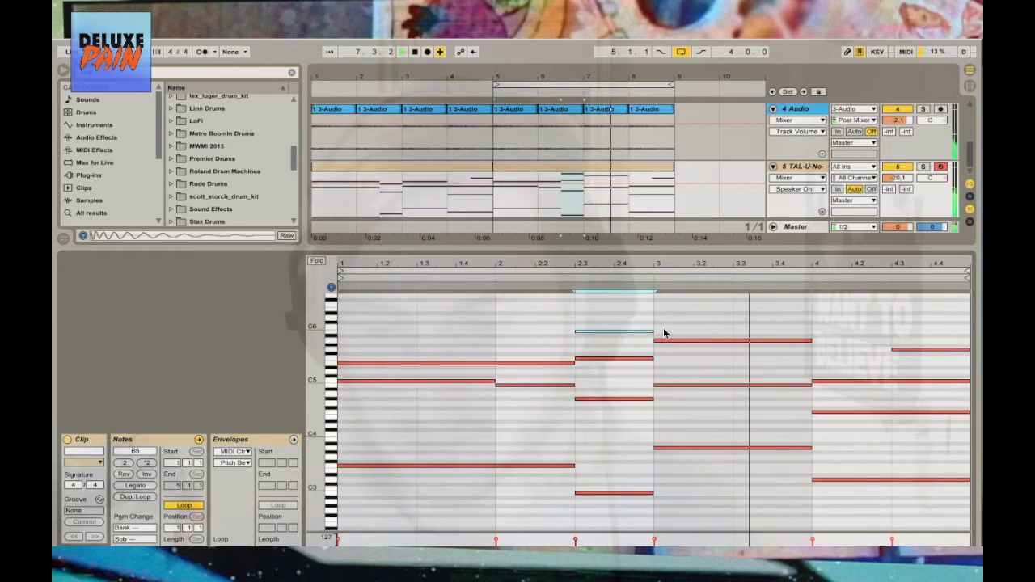
double_click(665, 328)
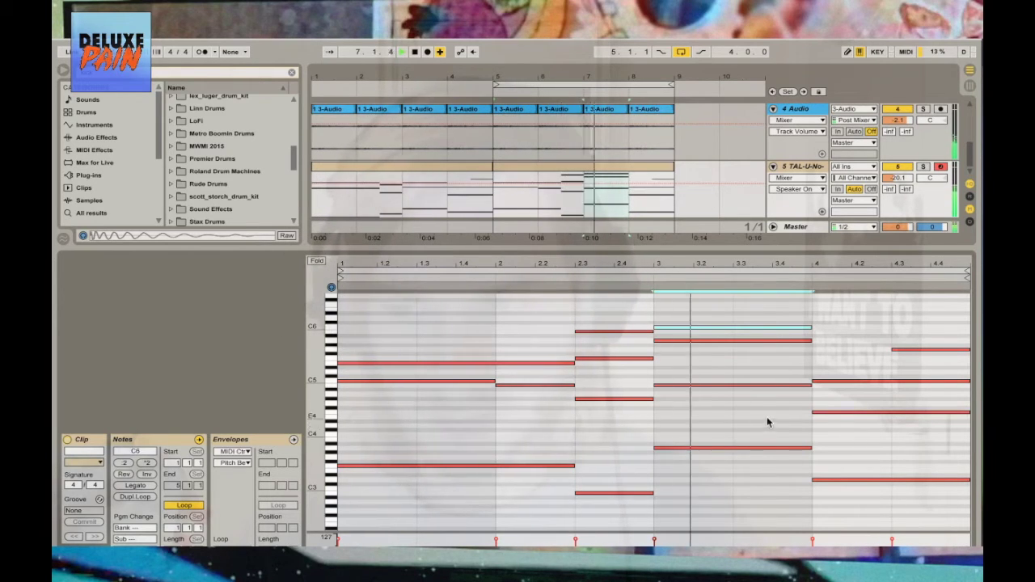
left_click(829, 331)
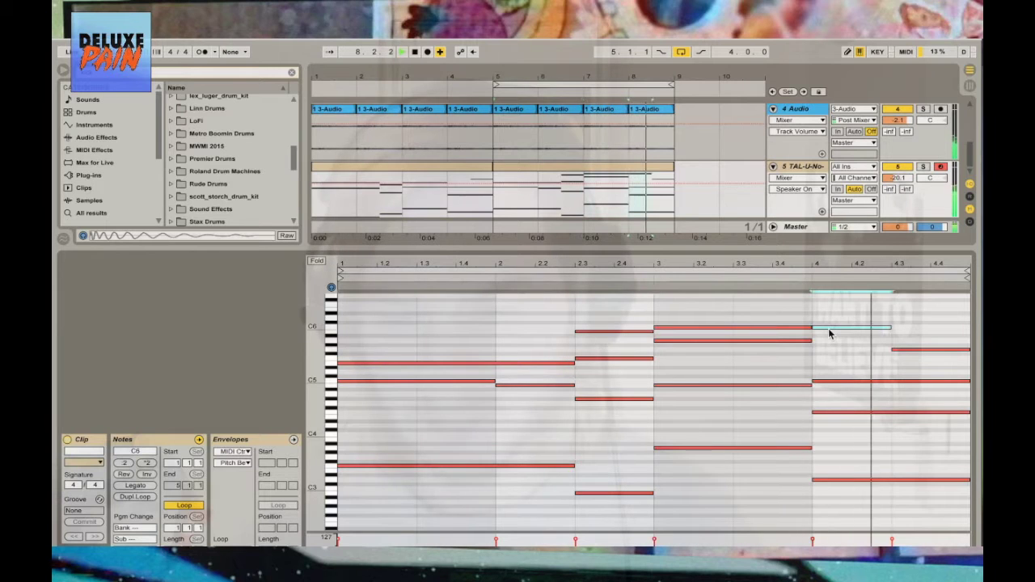
key("ctrl+d")
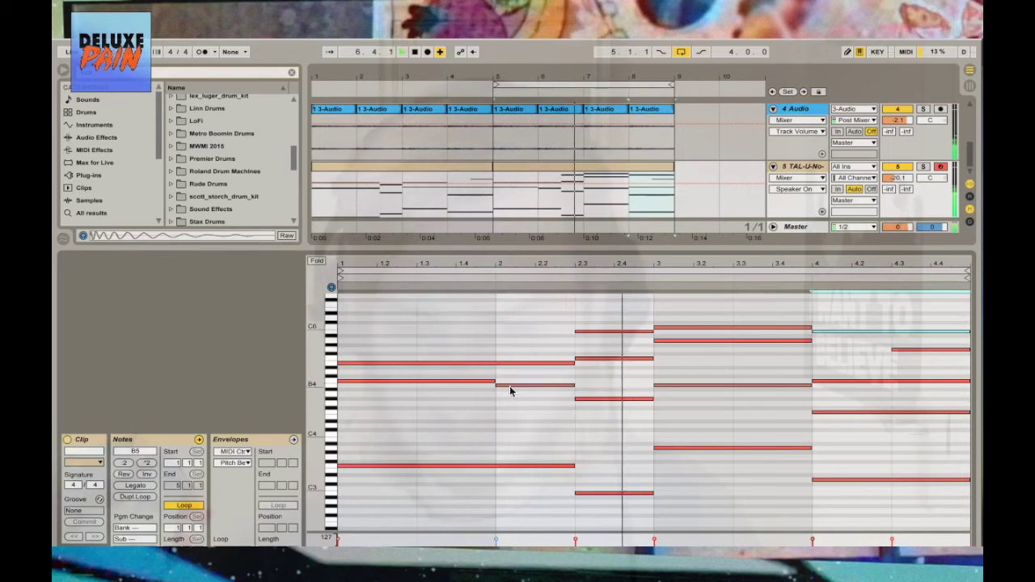
Shrink the note editor and transpose the 3 Audio clip in bars 5 and 6 to 15 st, auditioning it with the TAL-U-No-62 track muted
left_click_drag(755, 245, 755, 258)
left_click_drag(764, 389, 768, 469)
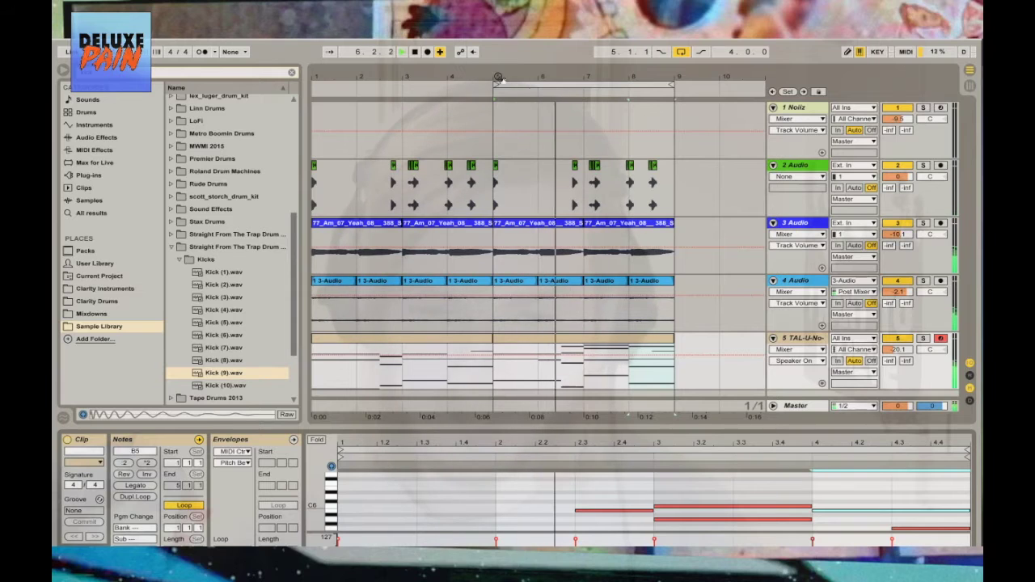
left_click(527, 227)
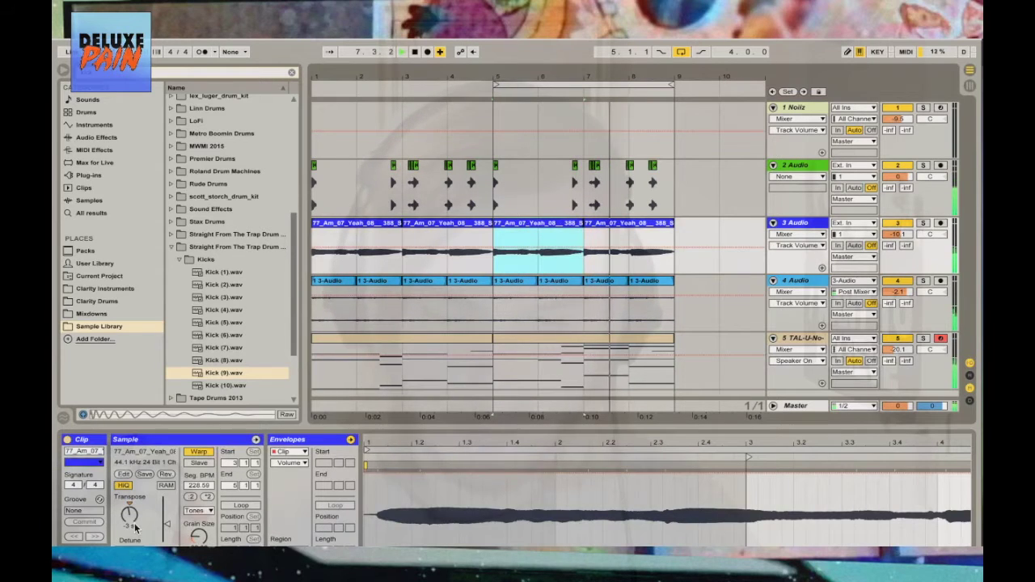
left_click(897, 282)
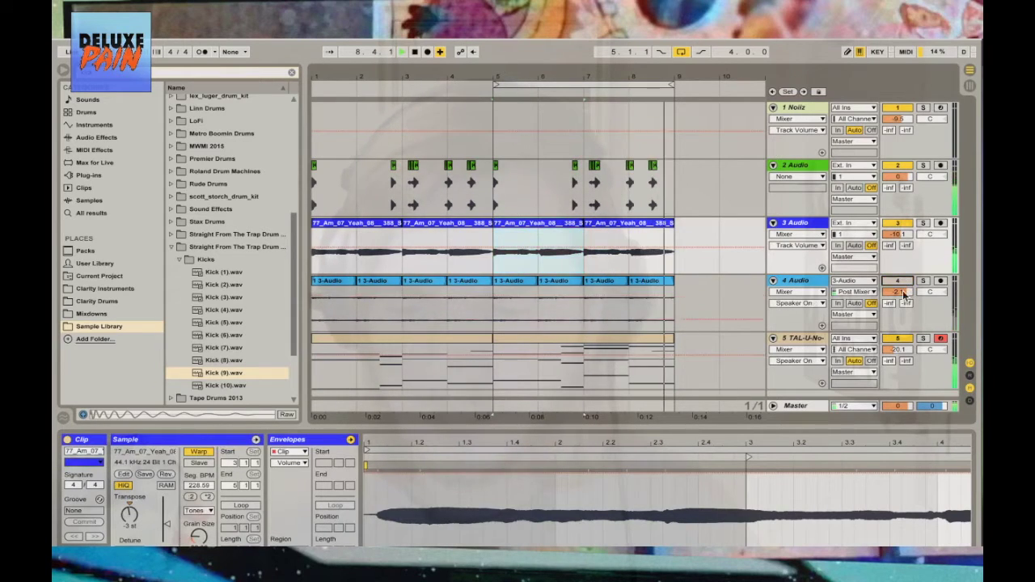
left_click(897, 339)
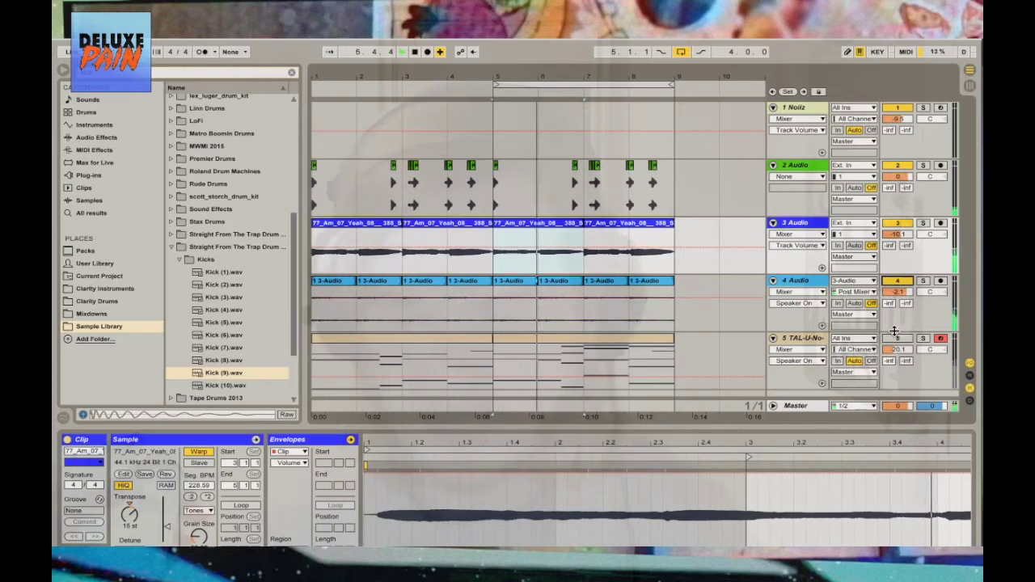
Delete the two 4 Audio clips in bars 5 and 6
left_click(557, 282)
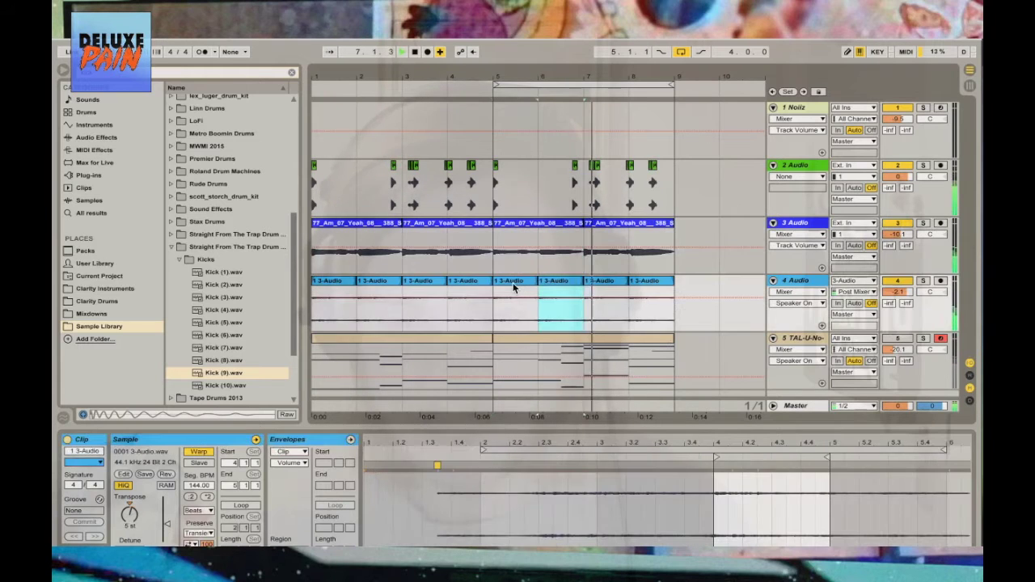
left_click(514, 283, "shift")
key("Delete")
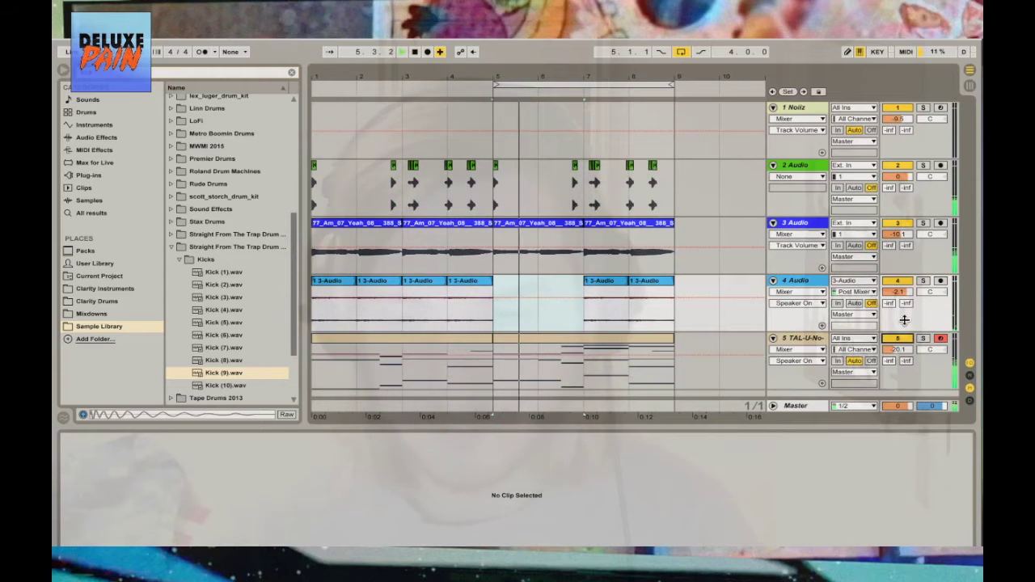
Show the 3 Audio track's effects chain and clear the browser search to list all plug-ins
left_click(808, 227)
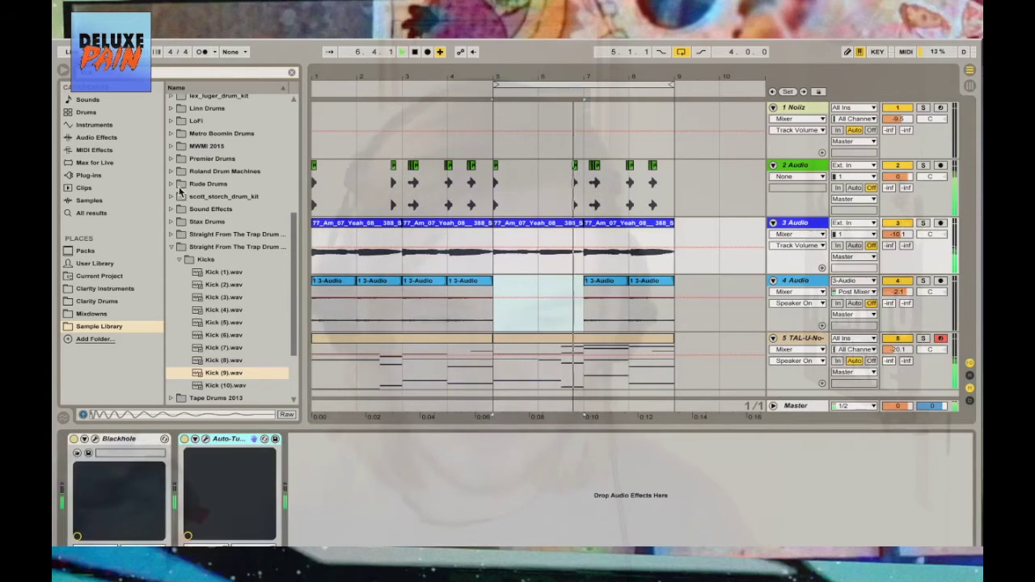
left_click(118, 138)
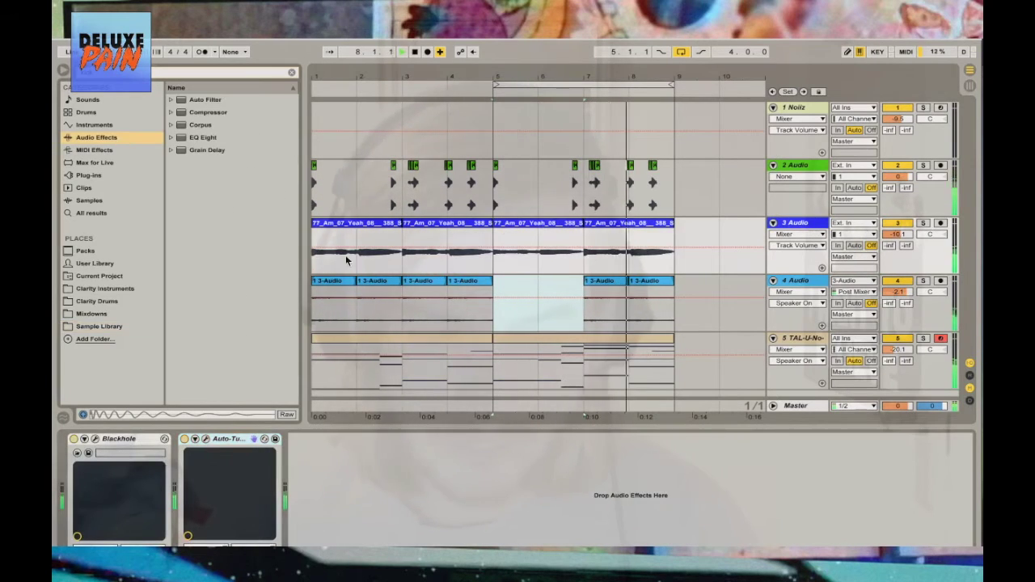
left_click(93, 175)
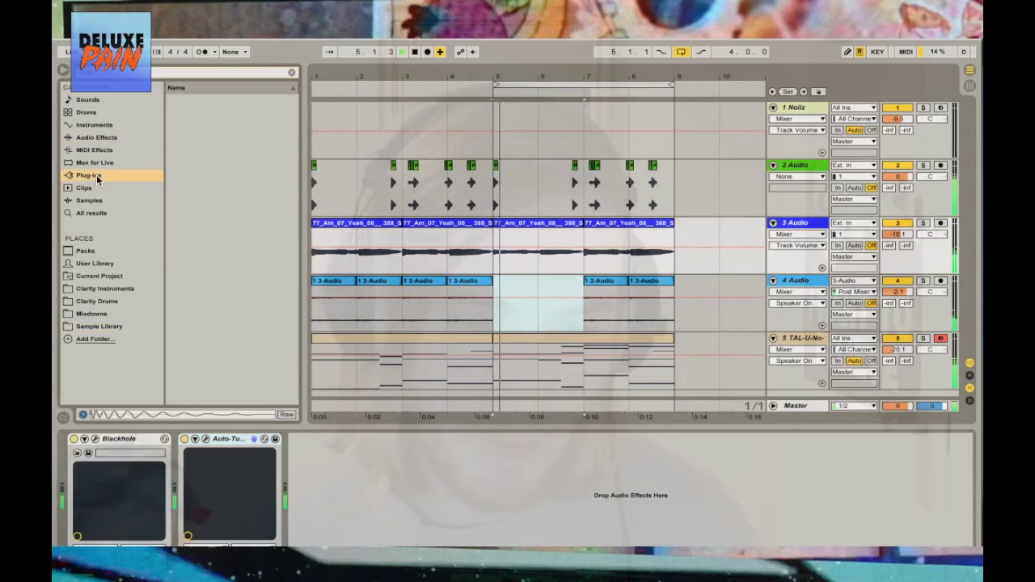
left_click(291, 75)
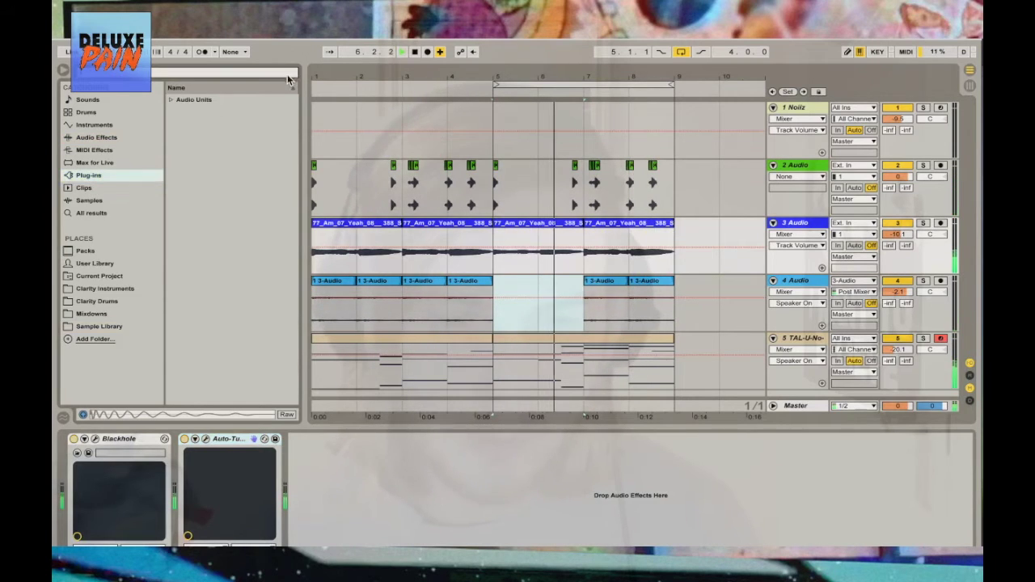
Using a 1/4 grid, isolate the 3 Audio sections from 5.4 to 6.2 and in bar 8, and transpose them to 13 st and 9 st
right_click(540, 260)
left_click(553, 372)
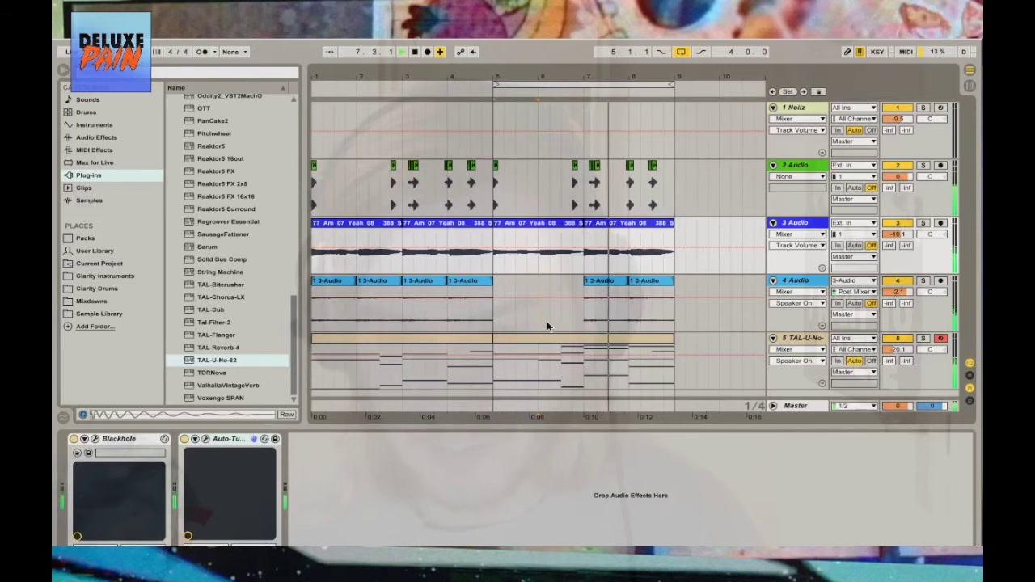
left_click_drag(525, 263, 548, 261)
key("ctrl+e")
left_click(538, 252)
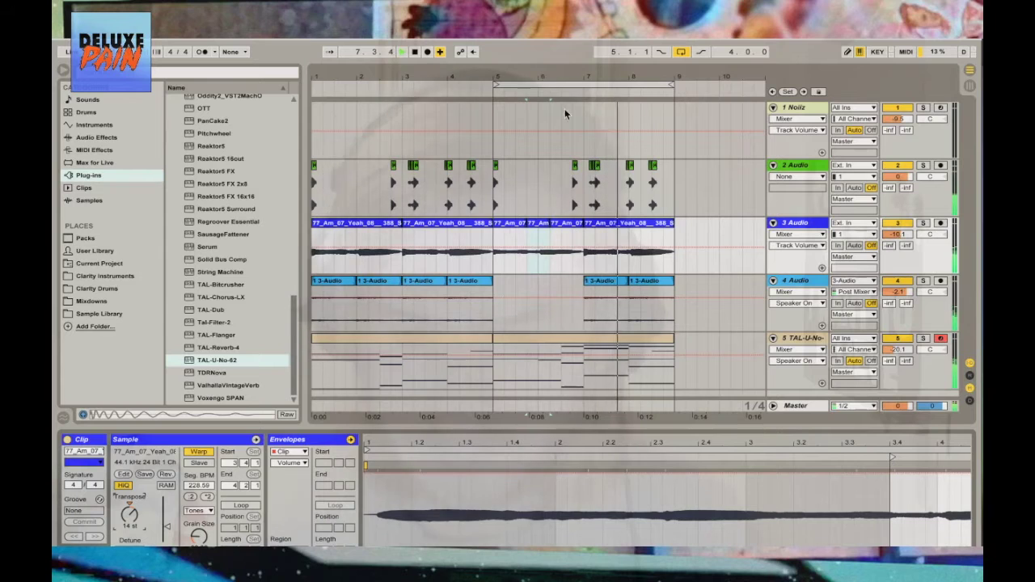
left_click_drag(439, 90, 439, 81)
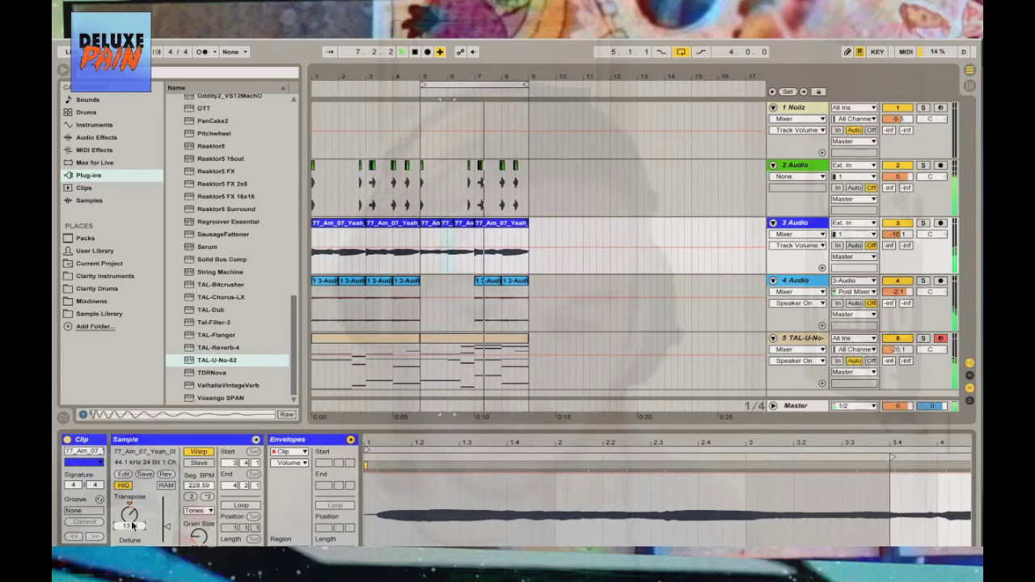
left_click(502, 257)
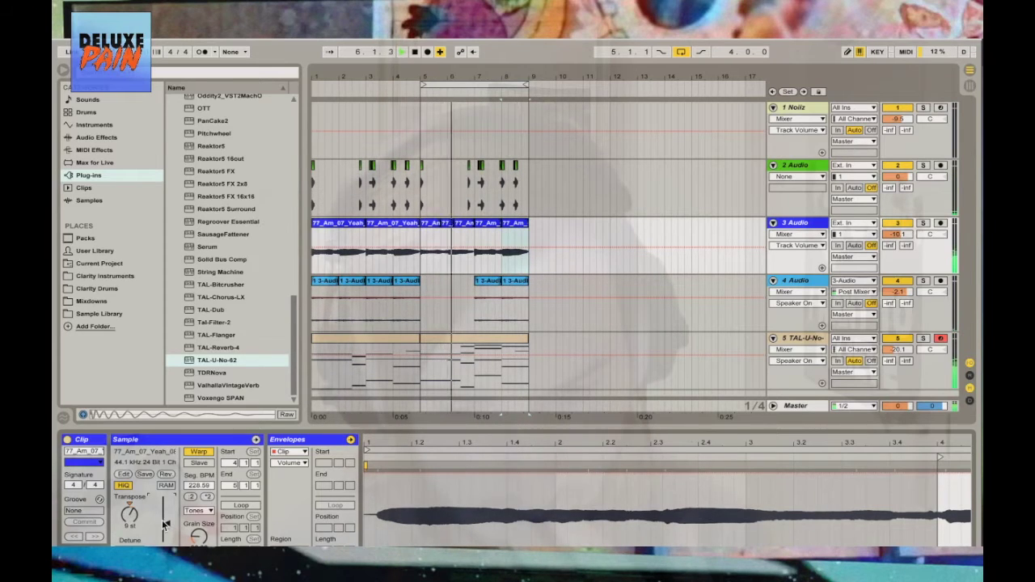
Add EQ Eight to the 3 Audio track and set band 4 to a steep low-pass filter at about 3.67 kHz
left_click(812, 224)
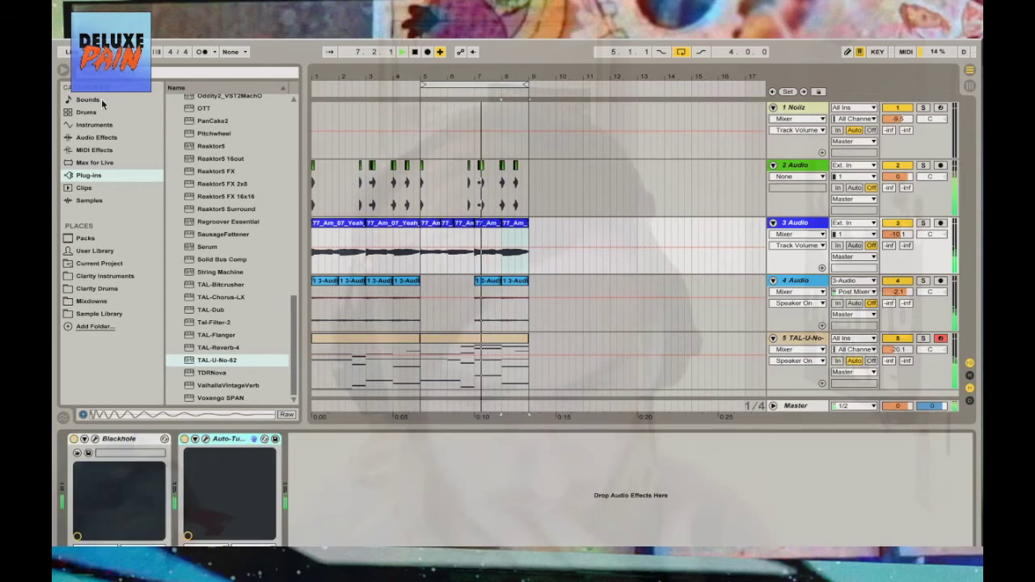
left_click(96, 137)
left_click_drag(199, 228, 429, 257)
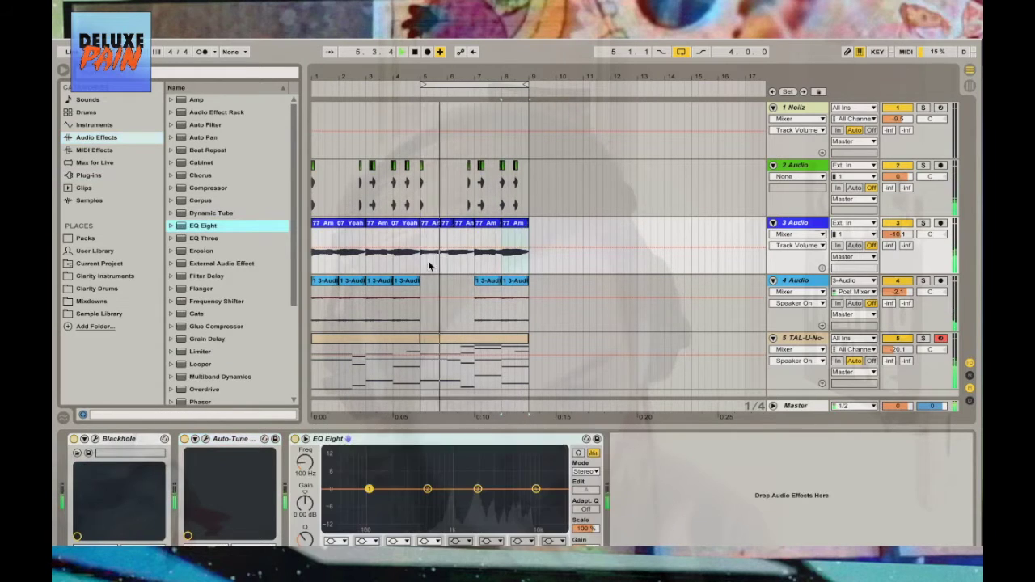
left_click(431, 541)
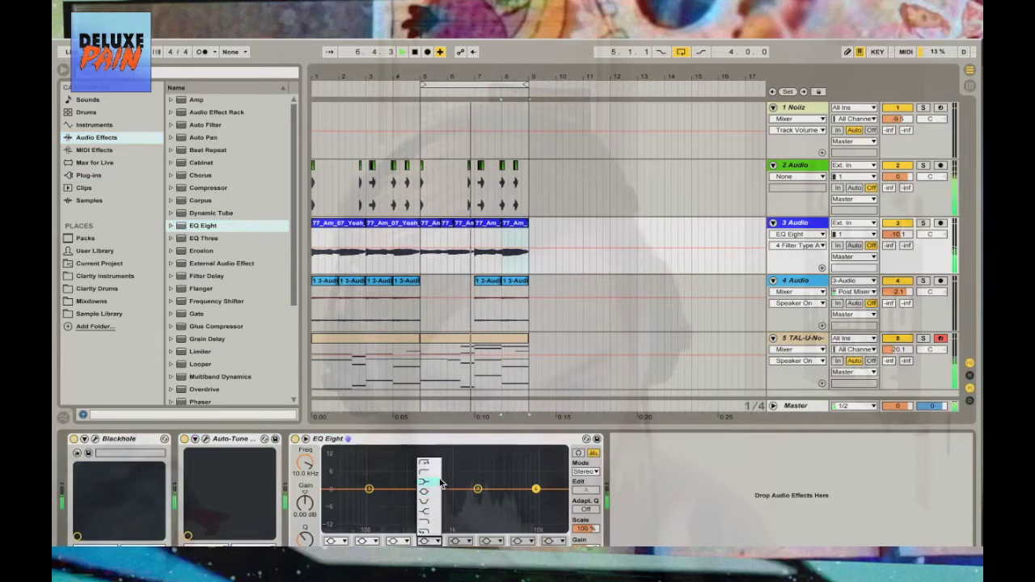
left_click(433, 532)
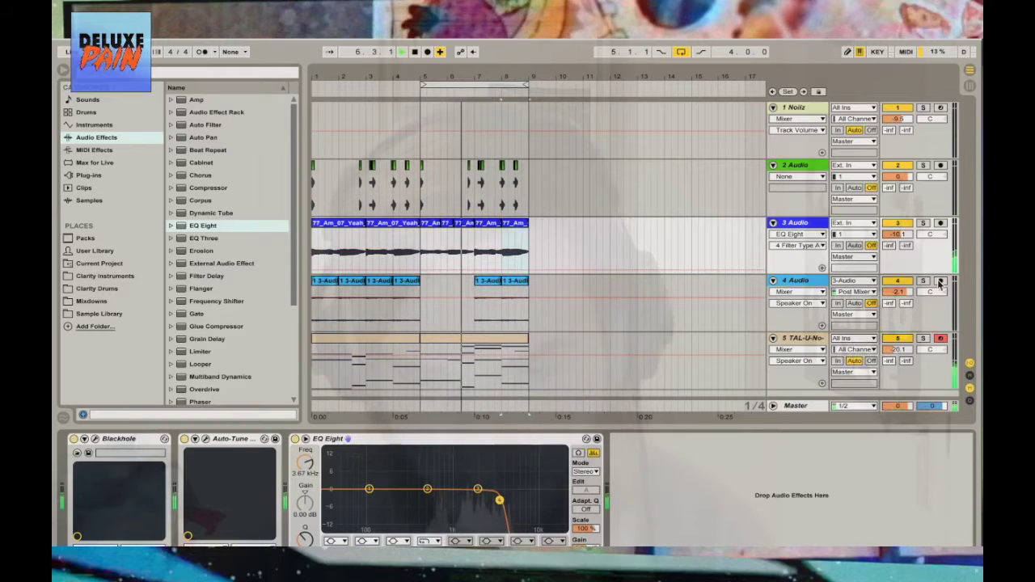
Raise the 4 Audio track volume to -1.5 and transpose the 3 Audio clip spanning 6.2 to 7.1 to 7 st
left_click_drag(886, 297, 886, 275)
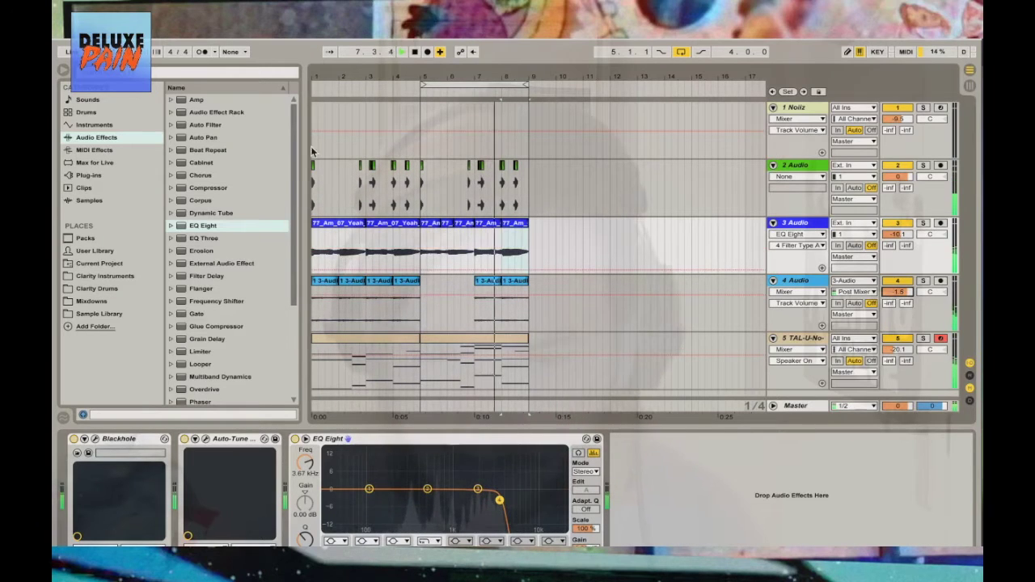
left_click_drag(453, 243, 475, 242)
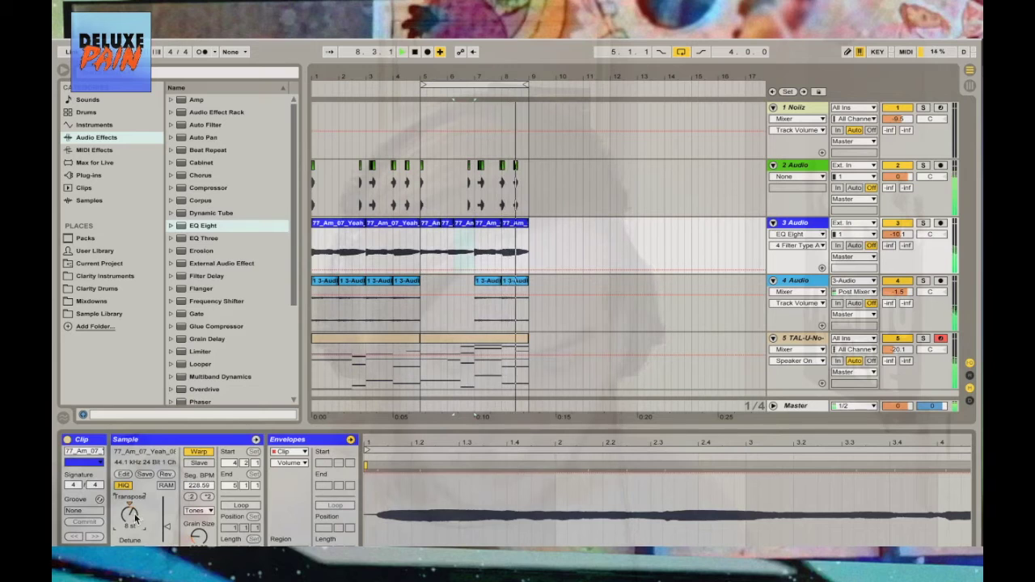
left_click(515, 223)
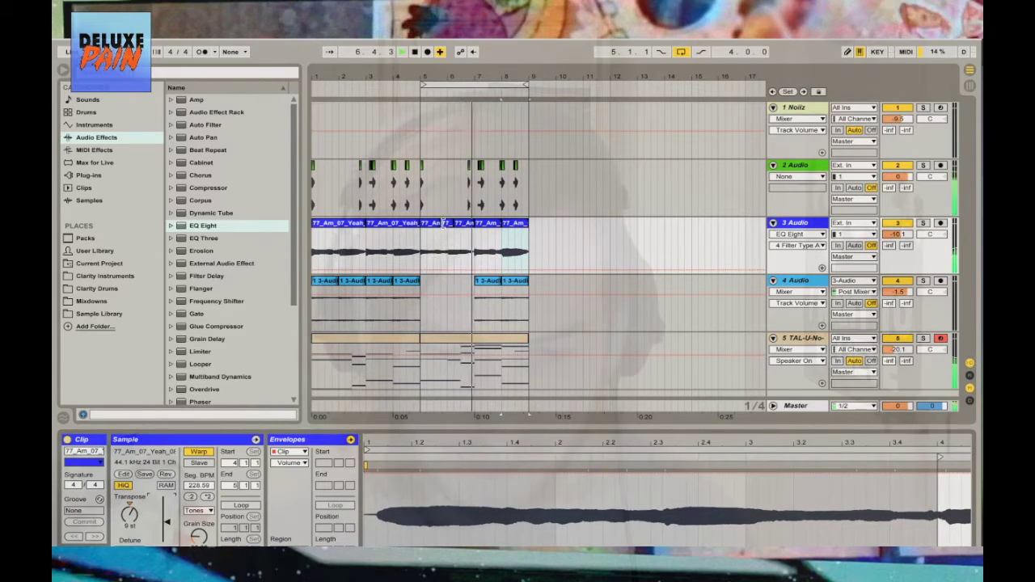
left_click(459, 224)
left_click_drag(131, 529, 132, 521)
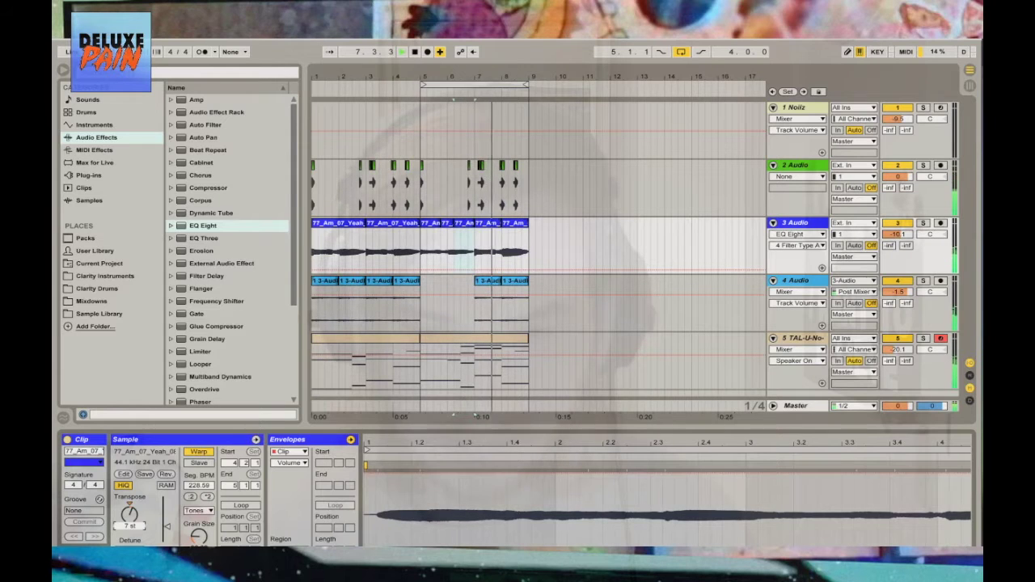
Move the loop to the start of the song and shorten it to bars 1 to 4
left_click_drag(480, 90, 480, 84)
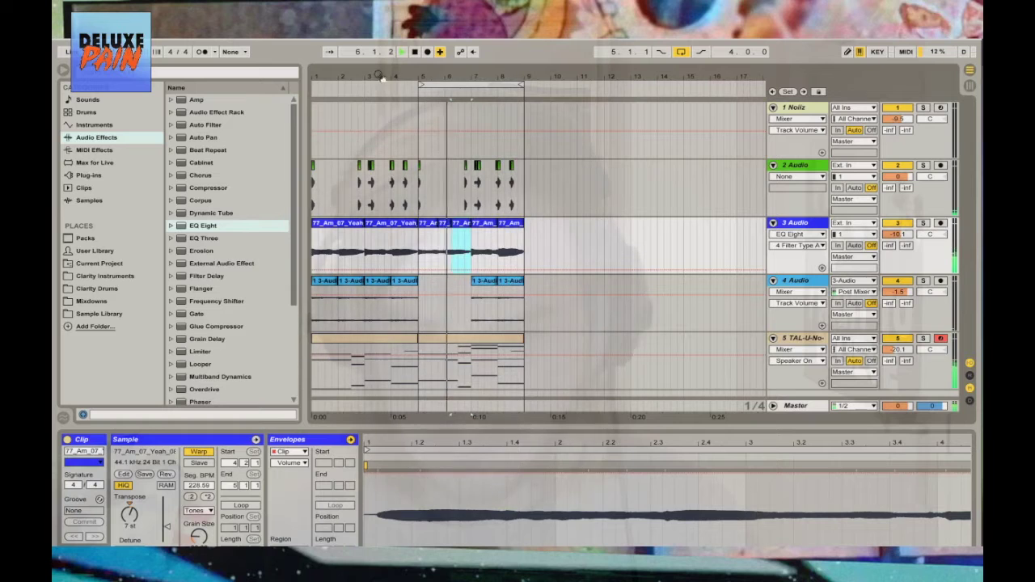
left_click_drag(419, 84, 278, 97)
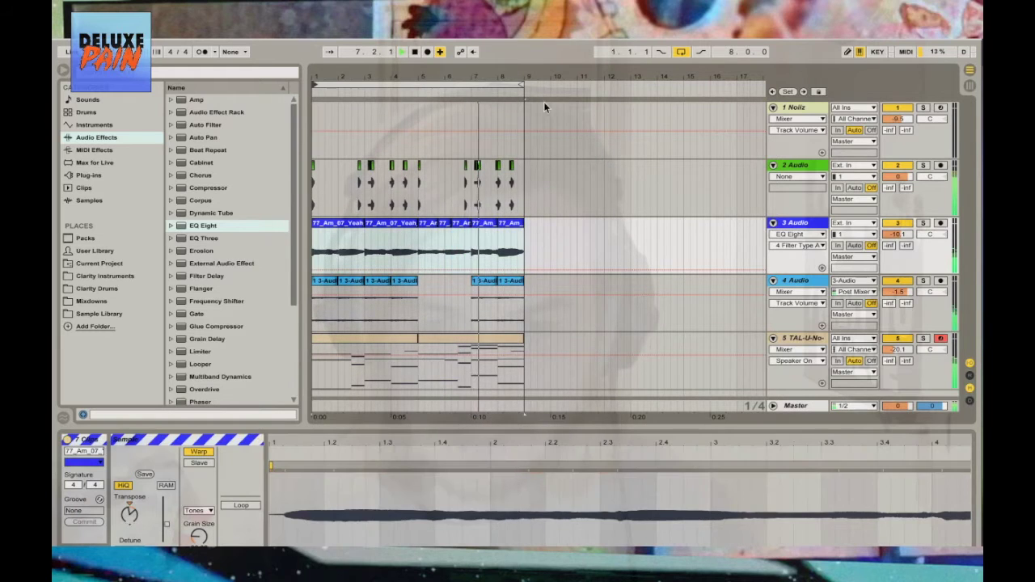
left_click_drag(521, 84, 618, 253)
Collapse the TAL-U-No-62, 4 Audio, 3 Audio and 2 Audio tracks and insert a new audio track below 2 Audio
left_click(772, 338)
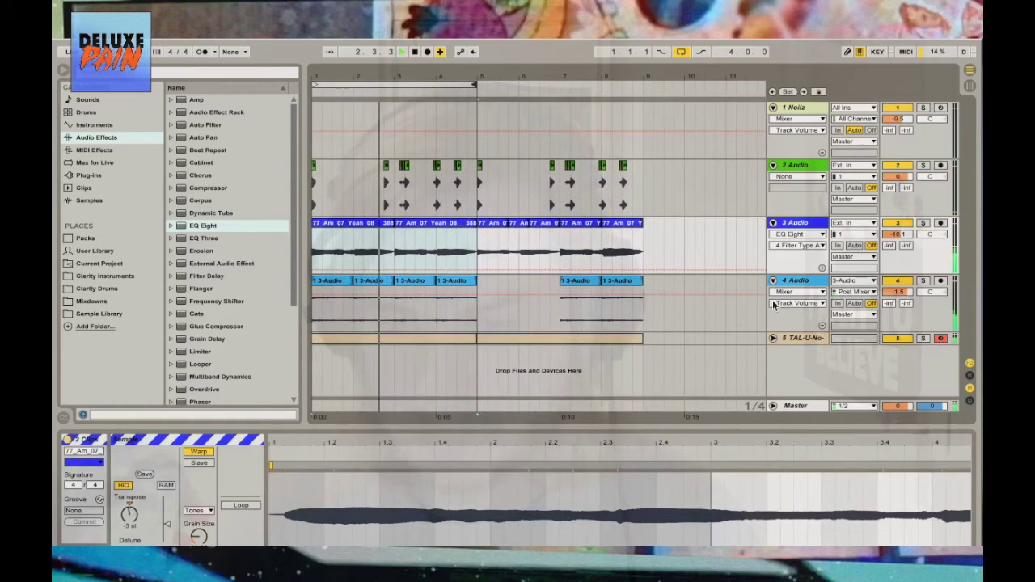
left_click(772, 281)
left_click(773, 223)
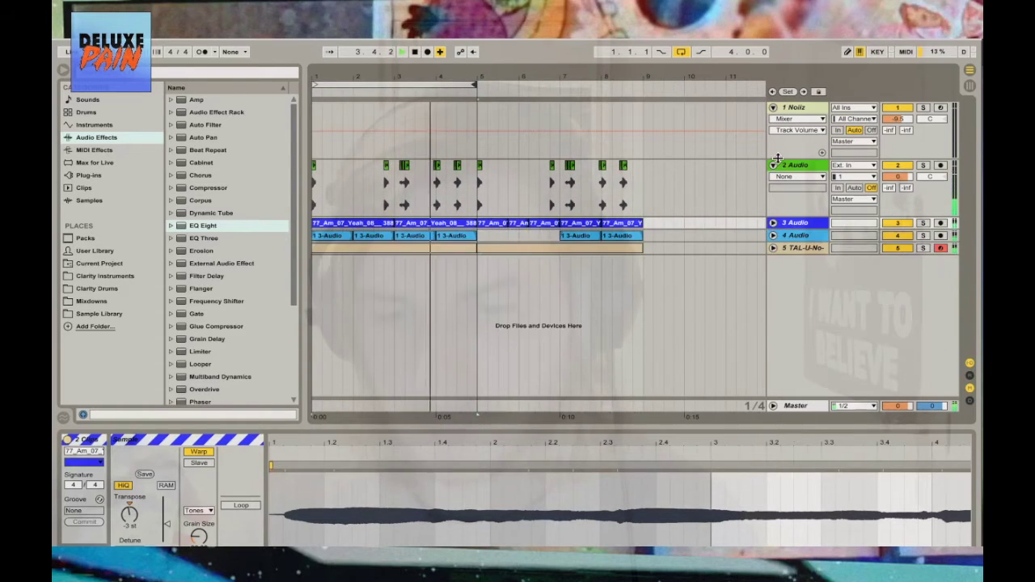
left_click(773, 164)
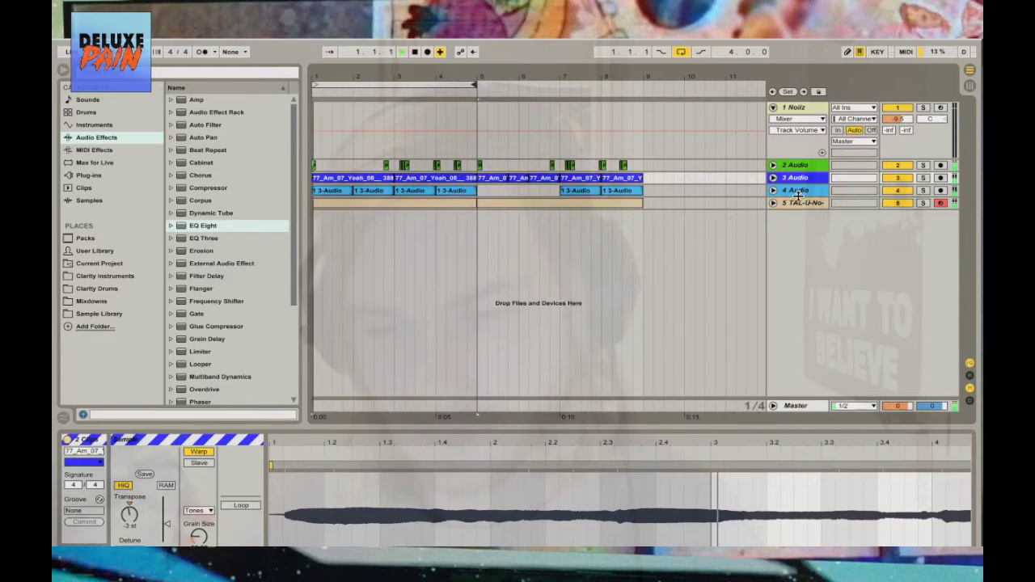
left_click(801, 167)
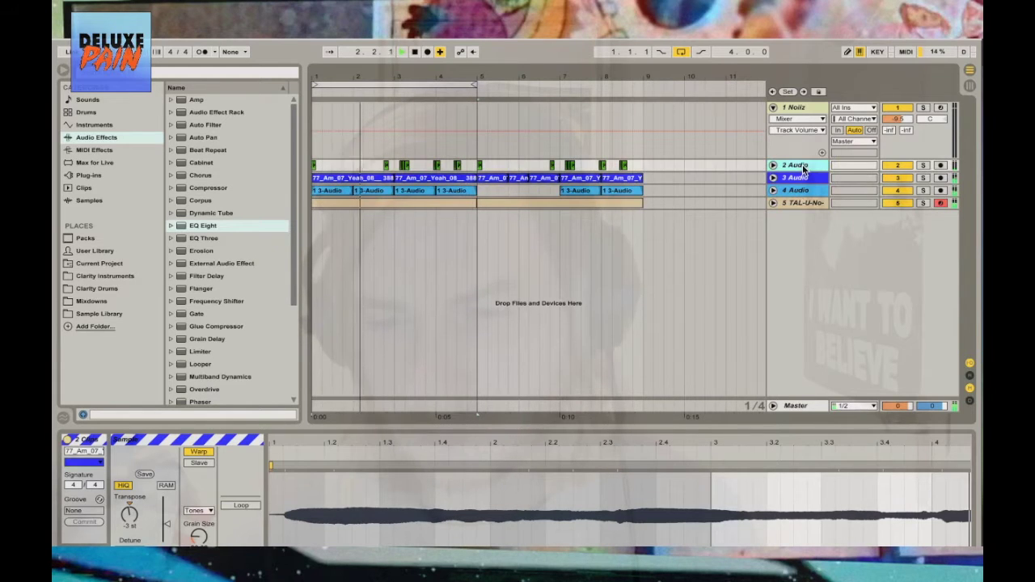
key("ctrl+t")
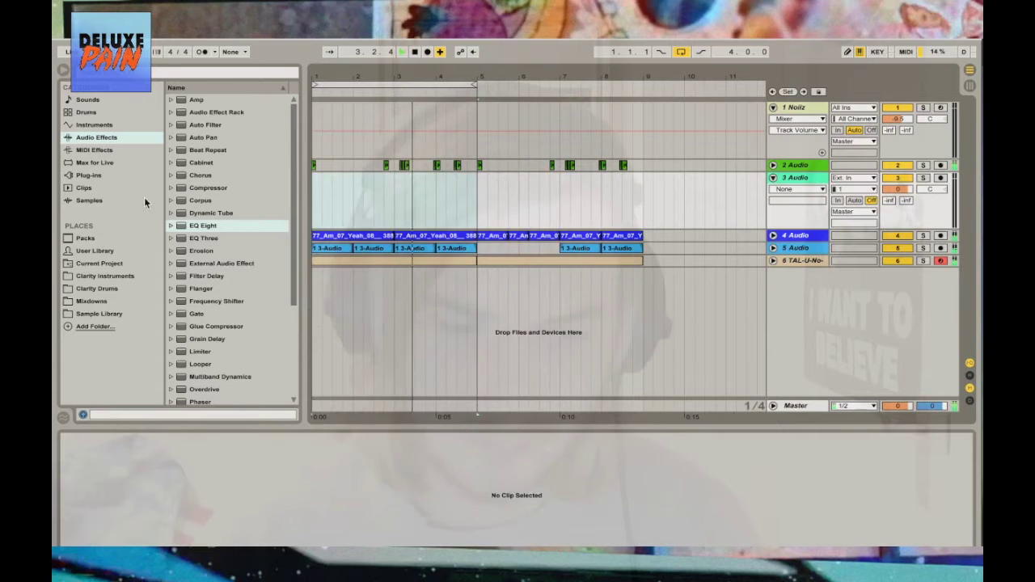
Audition the percussion samples in the Sample Library's Daf folder, such as 045BigToneBoom.wav and 046ToneScrapeResidue.wav
left_click(98, 313)
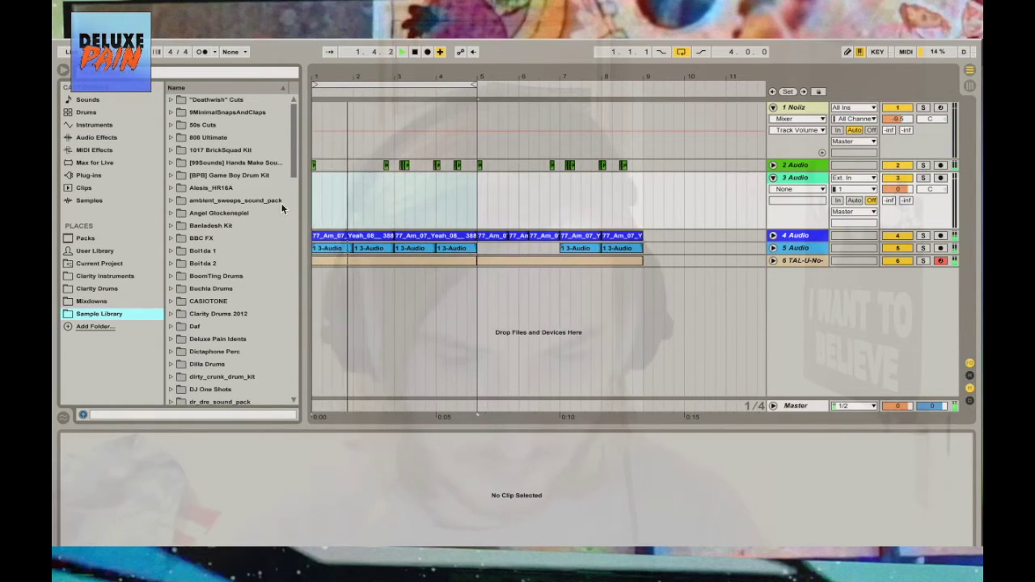
left_click(170, 326)
left_click(222, 351)
scroll(225, 363, "down", 3)
scroll(226, 364, "down", 3)
left_click(226, 364)
scroll(225, 364, "down", 3)
left_click(226, 364)
scroll(226, 364, "down", 2)
left_click(225, 363)
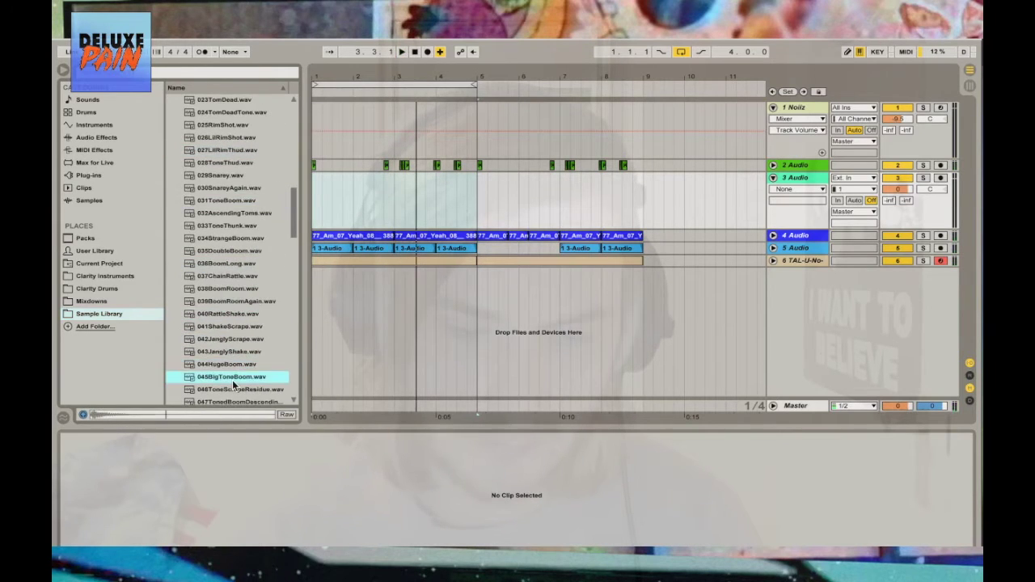
scroll(230, 376, "up", 2)
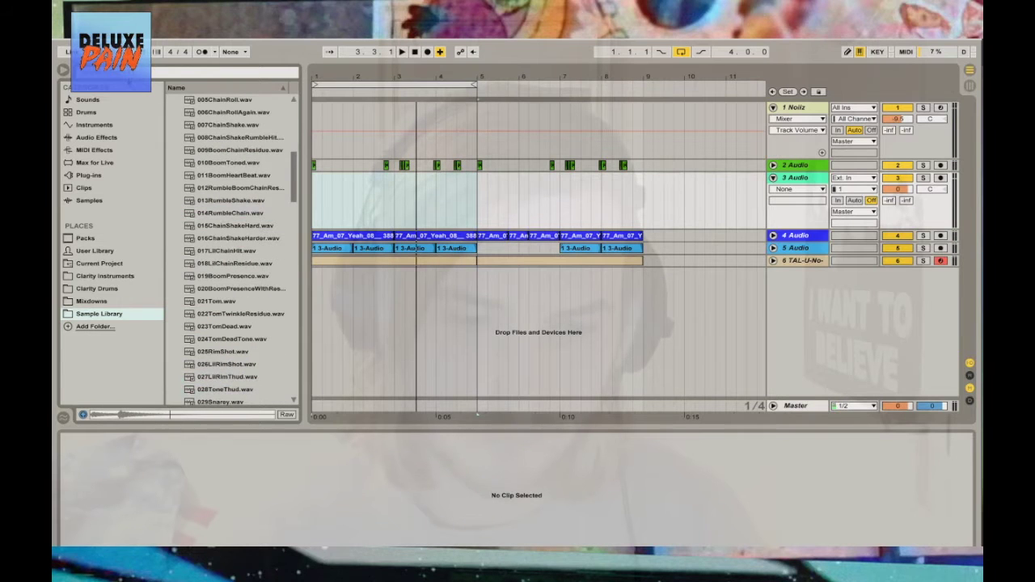
scroll(223, 339, "down", 1)
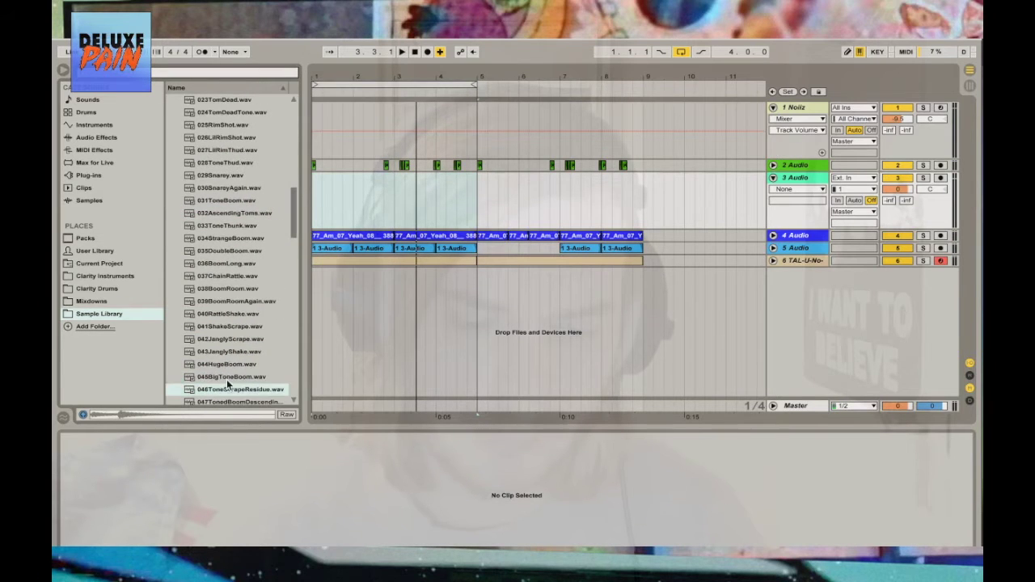
scroll(230, 348, "down", 15)
left_click(239, 314)
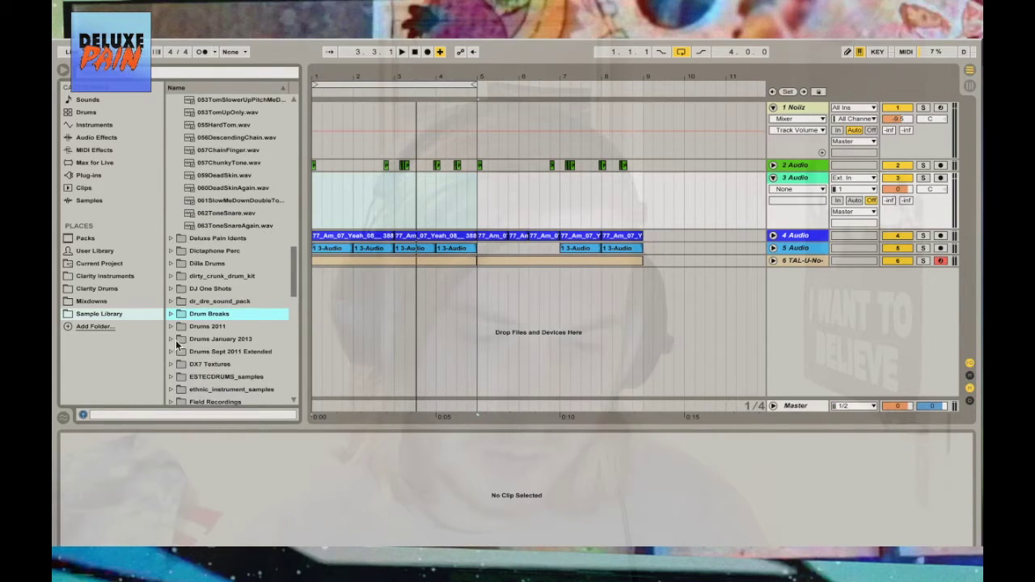
Audition the one-shots in the Sample Library's Rza Sound Kit folder, such as LAUGHTER.WAV, JAZZRIM.WAV and newshiznik.wav
scroll(173, 354, "down", 10)
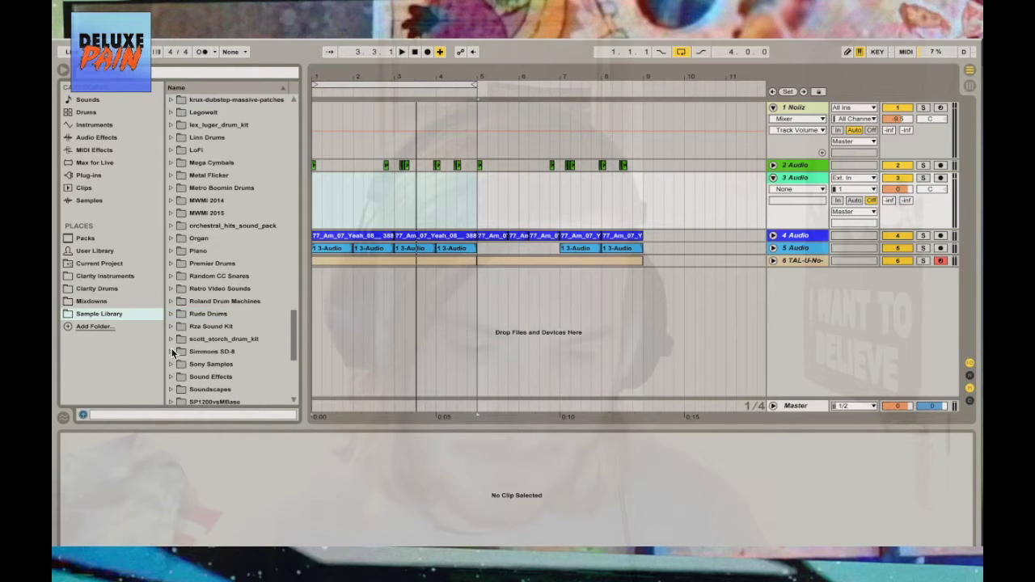
left_click(172, 331)
left_click(218, 310)
left_click(220, 247)
left_click(230, 221)
left_click(223, 359)
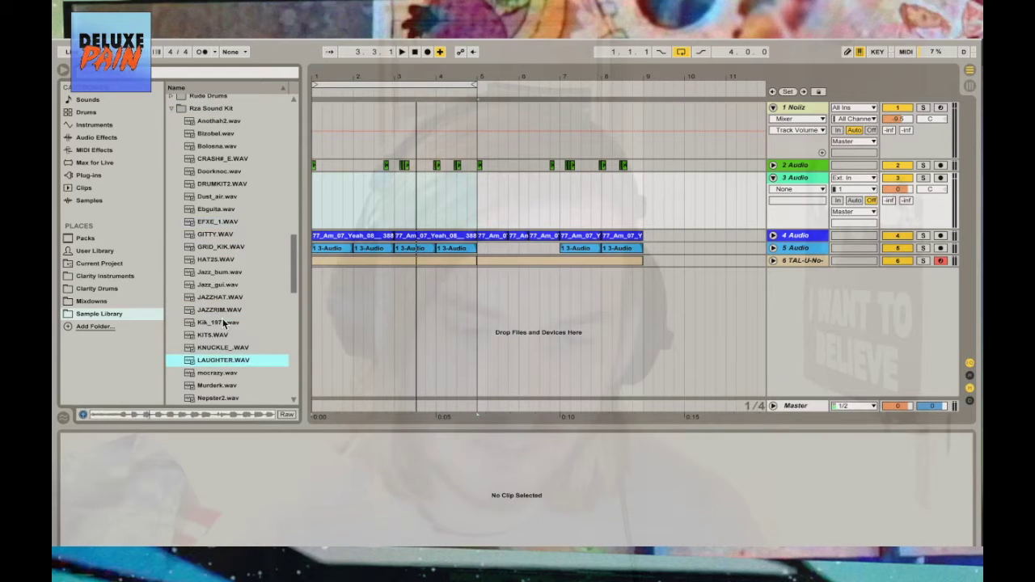
left_click(224, 323)
left_click(222, 314)
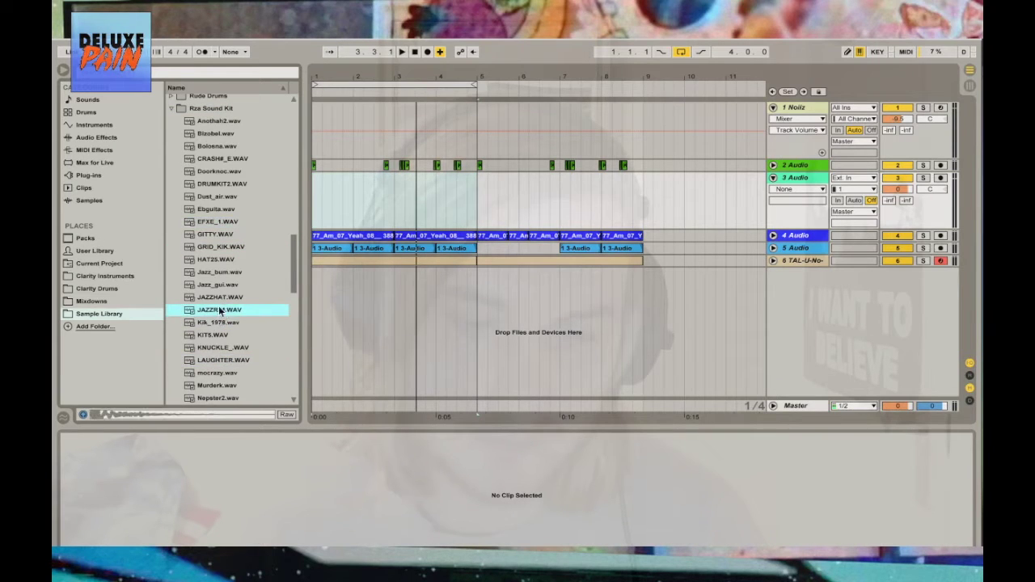
left_click(220, 297)
left_click(218, 383)
scroll(218, 380, "down", 2)
left_click(220, 360)
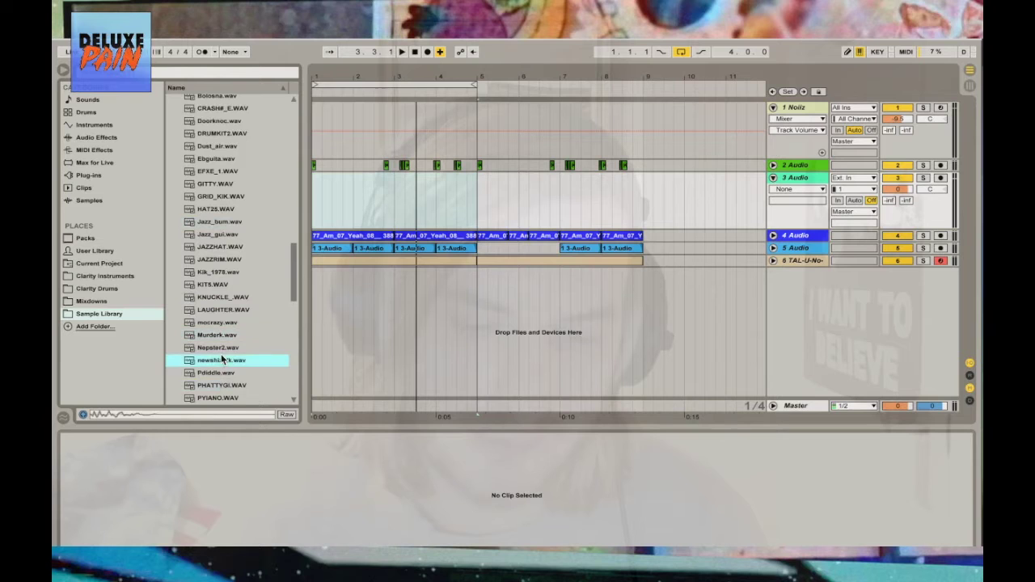
Place Pdiddle.wav on the new 3 Audio track at 1.4 and lower the clip's gain
left_click(219, 371)
key("Down")
left_click_drag(210, 375, 343, 198)
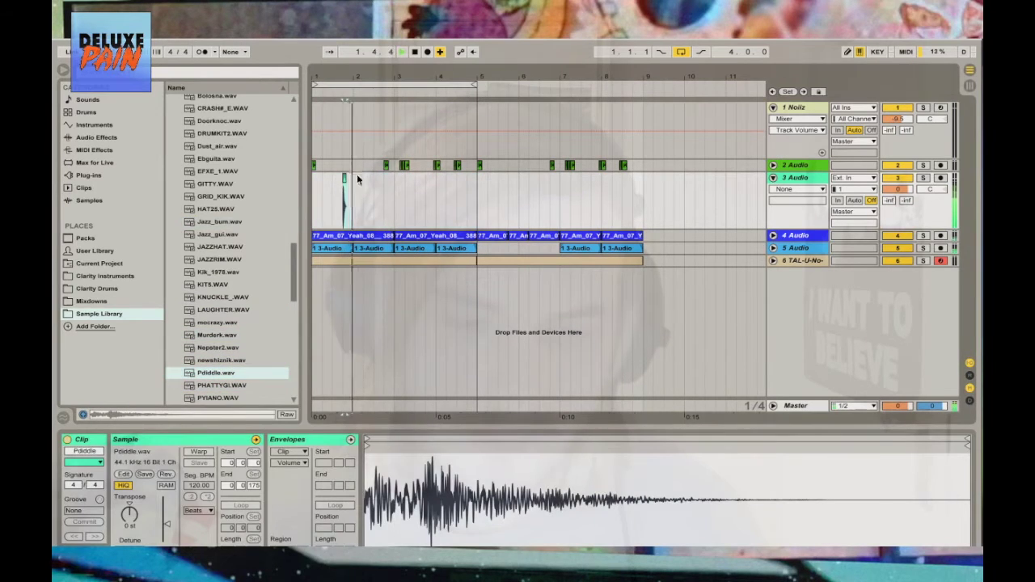
left_click_drag(168, 517, 167, 528)
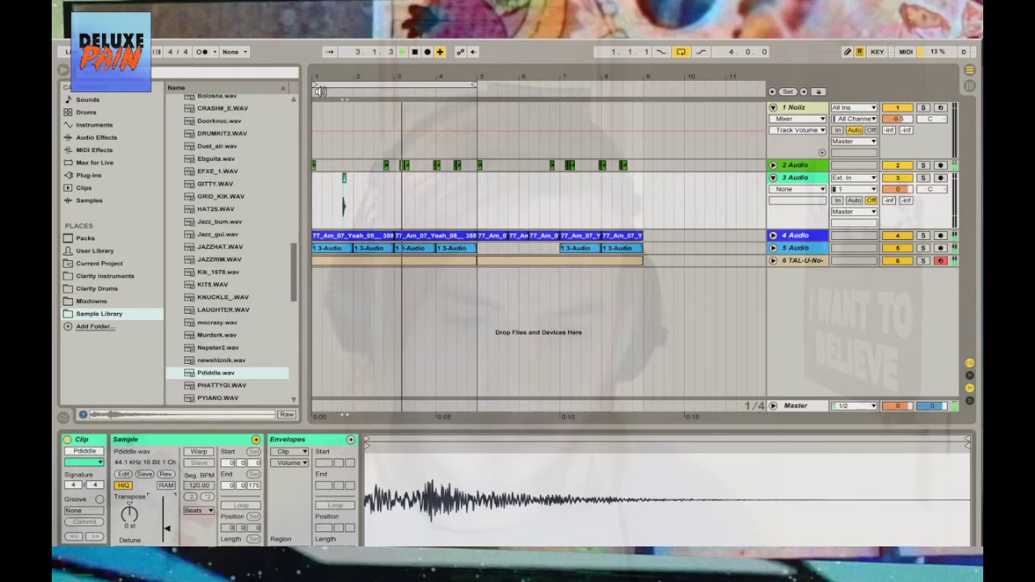
Move the Pdiddle clip to 1.3 and transpose it to 6 st
left_click_drag(319, 75, 386, 202)
left_click(384, 204)
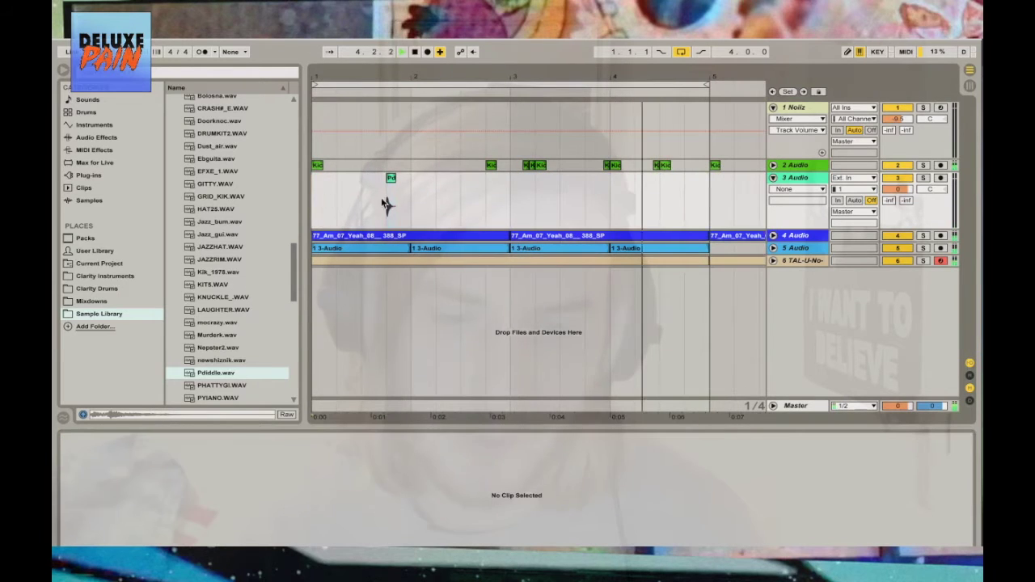
left_click_drag(389, 179, 291, 197)
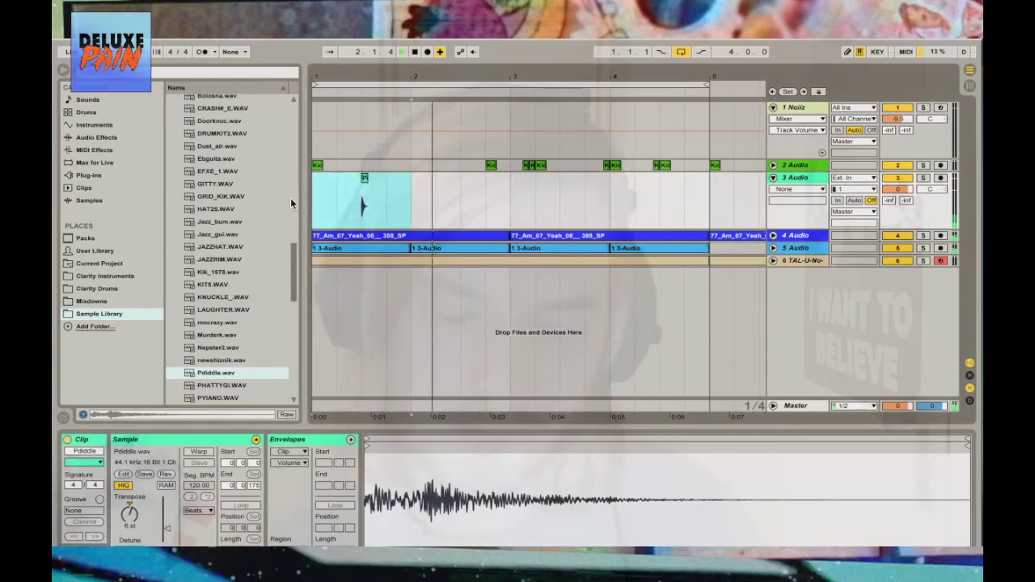
Duplicate bar 1 of the 3 Audio track three times to repeat the Pdiddle hit through bar 4
key("ctrl+d")
key("ctrl+d")
key("ctrl+d")
left_click_drag(444, 84, 444, 73)
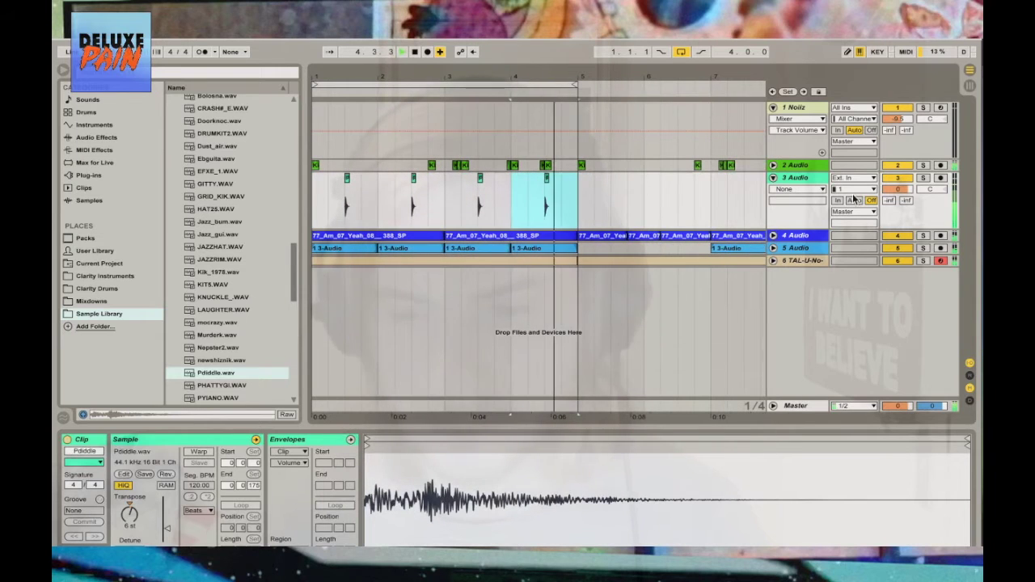
left_click(546, 166)
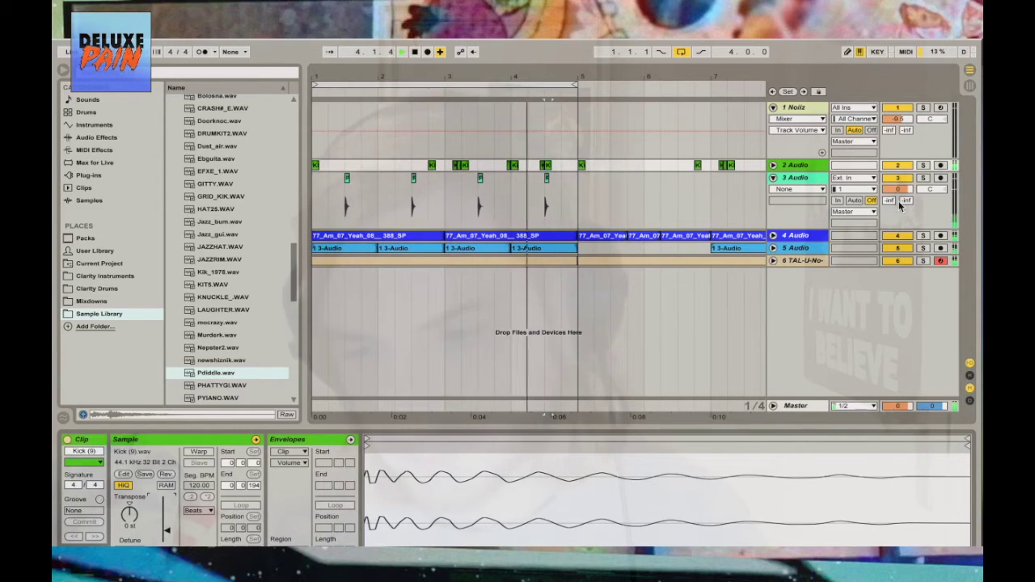
Lower the threshold of the UAD SSL G Bus Compressor on the Master track and close its window
left_click(795, 405)
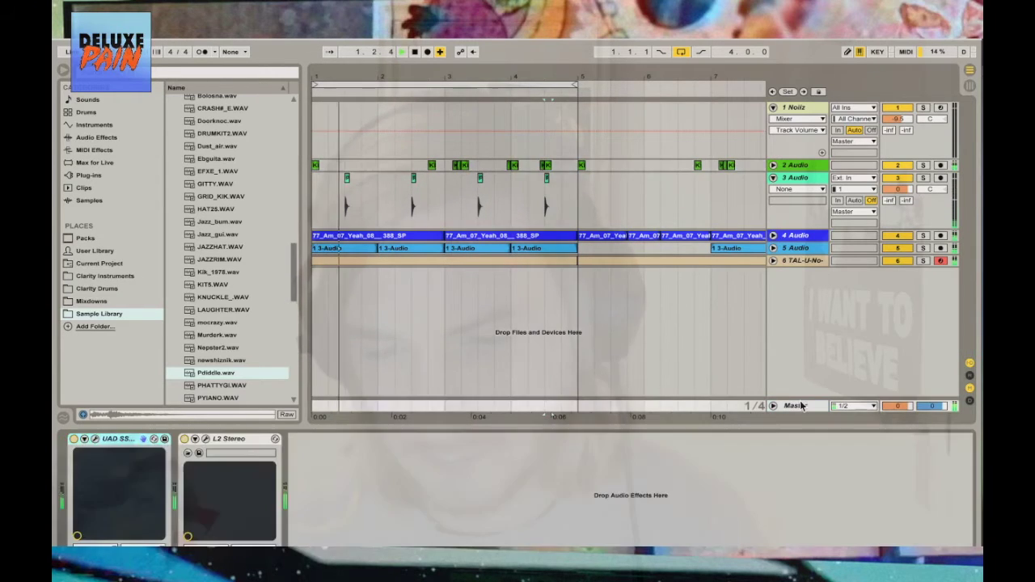
left_click(95, 438)
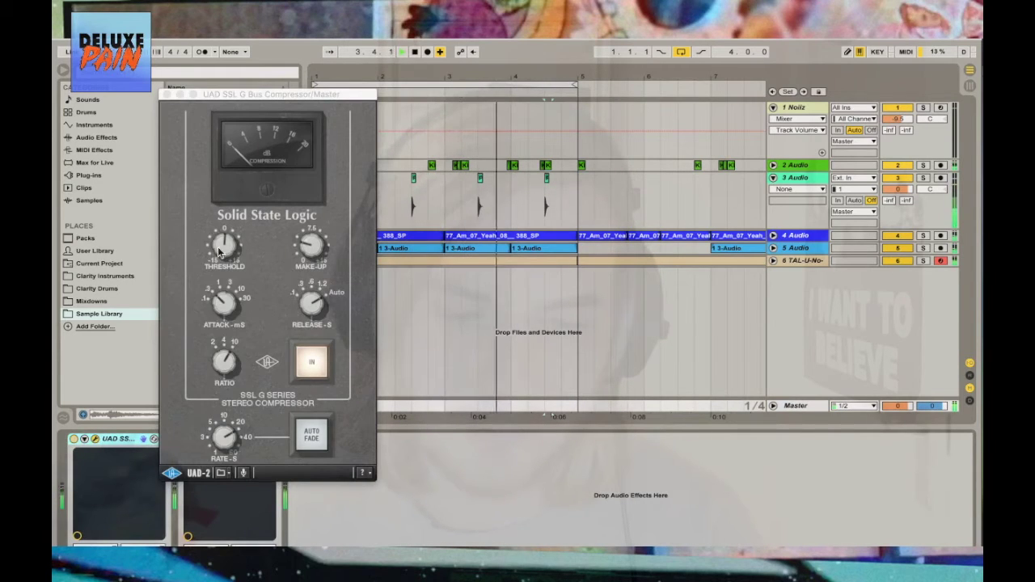
left_click(245, 301)
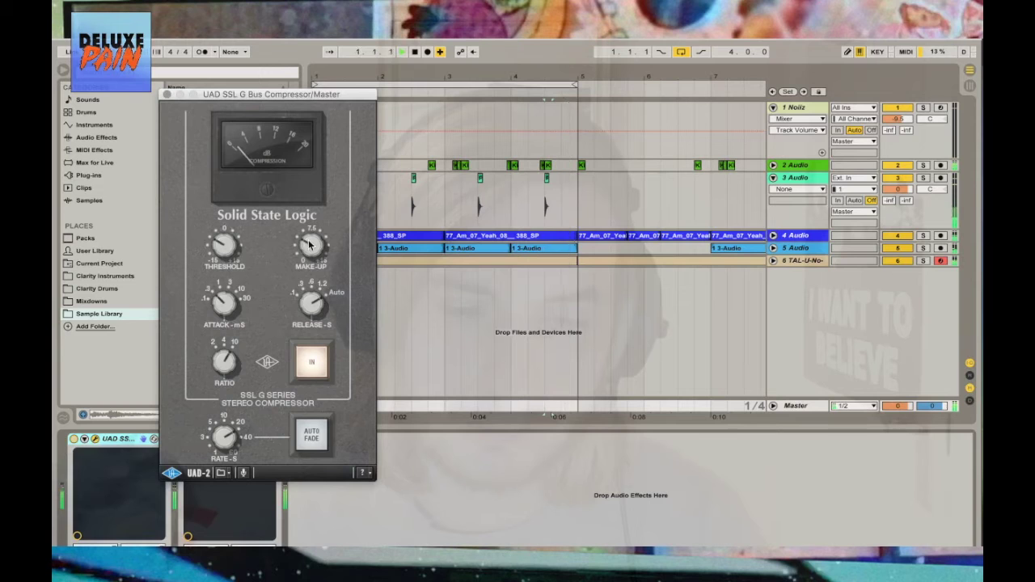
left_click_drag(263, 100, 457, 86)
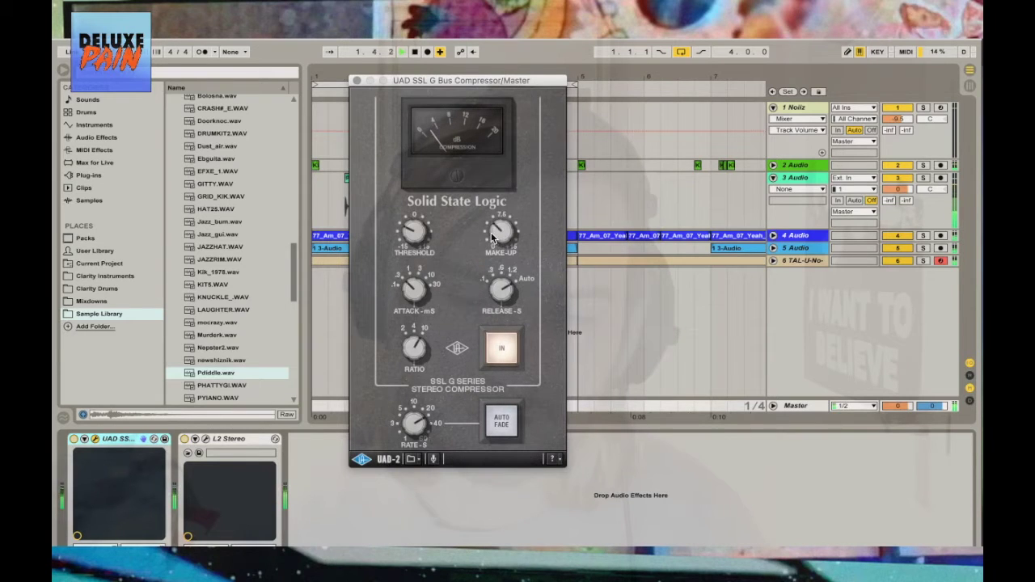
left_click(356, 80)
Add Simple Delay after TAL-U-No-62 on track 6 and set its left delay time to 1.00 ms
left_click(800, 261)
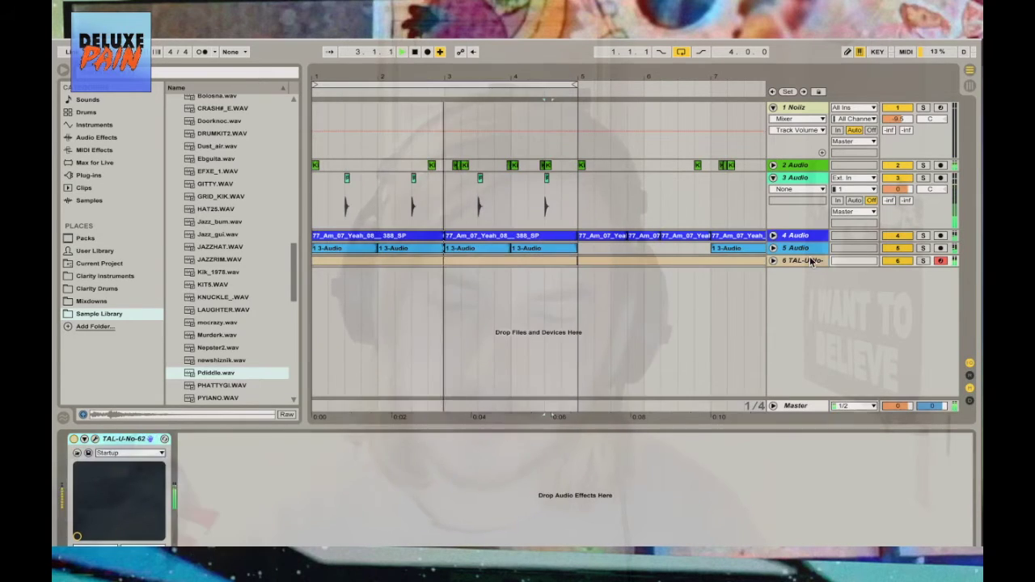
left_click(95, 438)
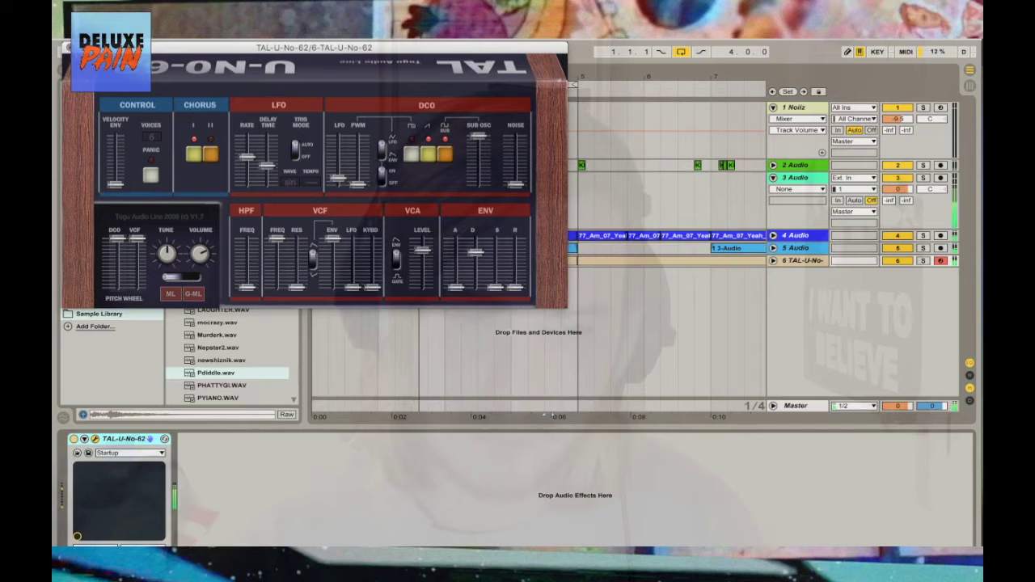
left_click(67, 48)
left_click(96, 137)
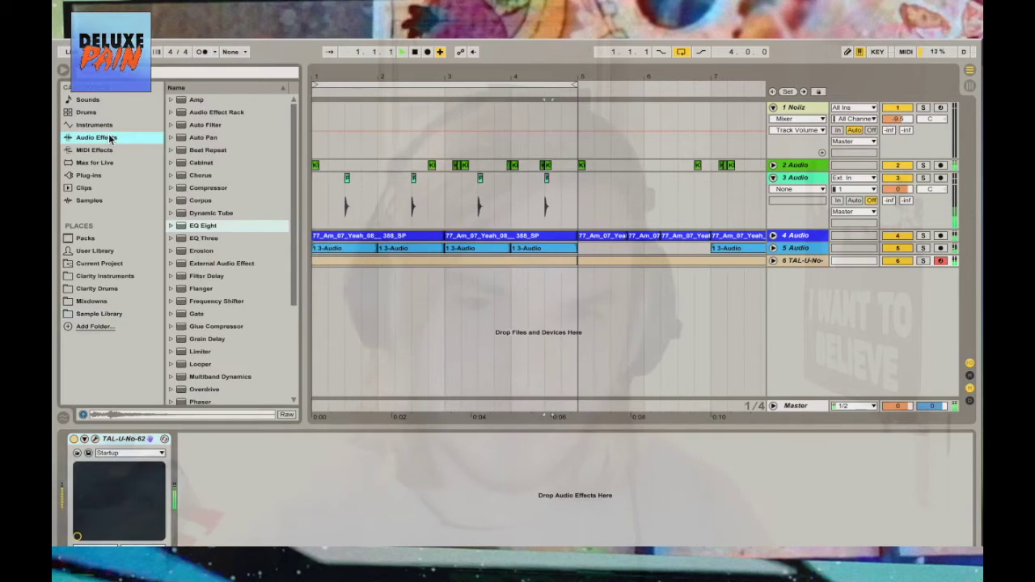
left_click_drag(209, 334, 235, 514)
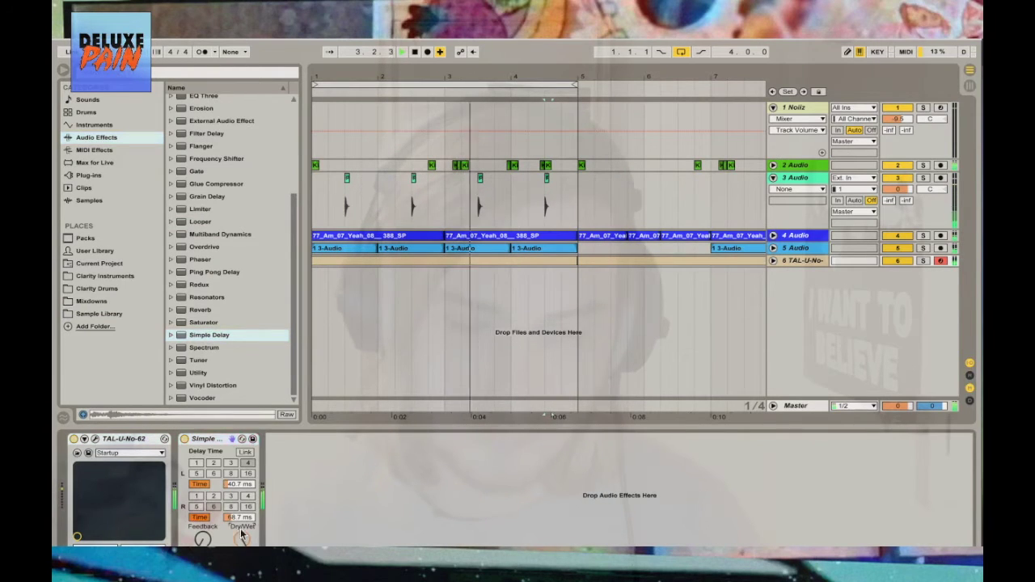
left_click_drag(235, 494, 236, 550)
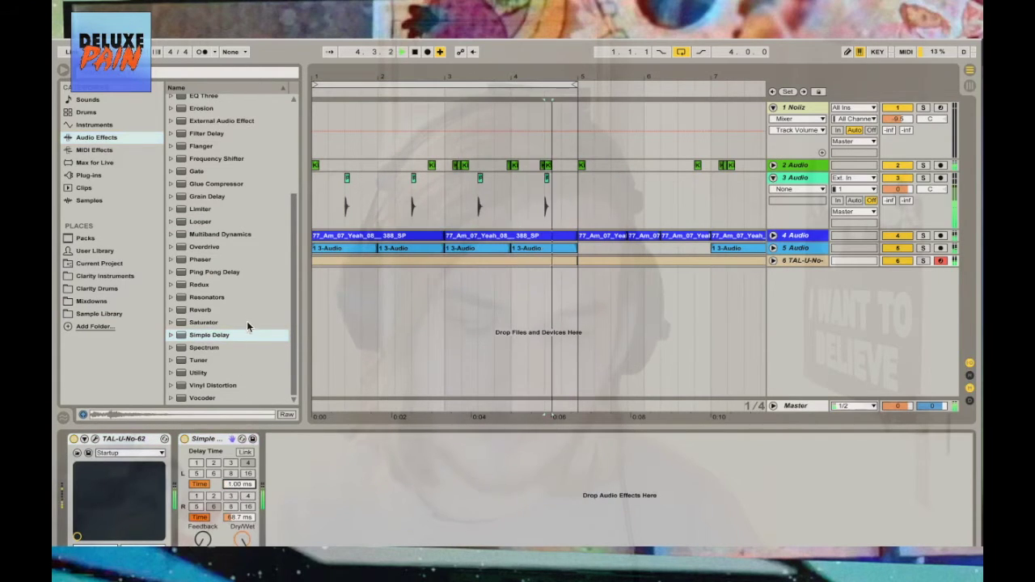
Add the TAL-Chorus-LX plug-in after Simple Delay on the TAL-U-No-62 track and hide its window
left_click(93, 174)
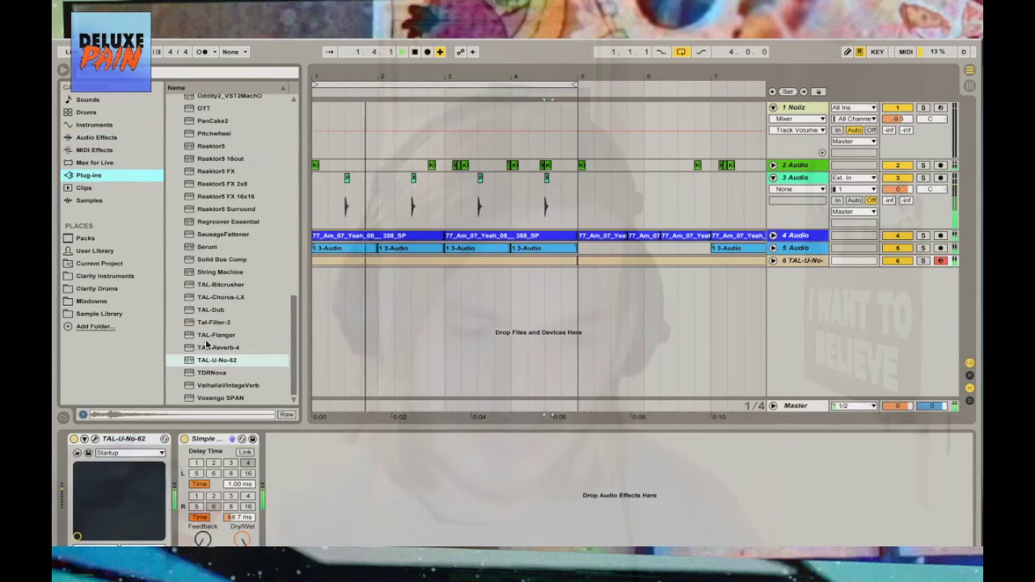
double_click(220, 298)
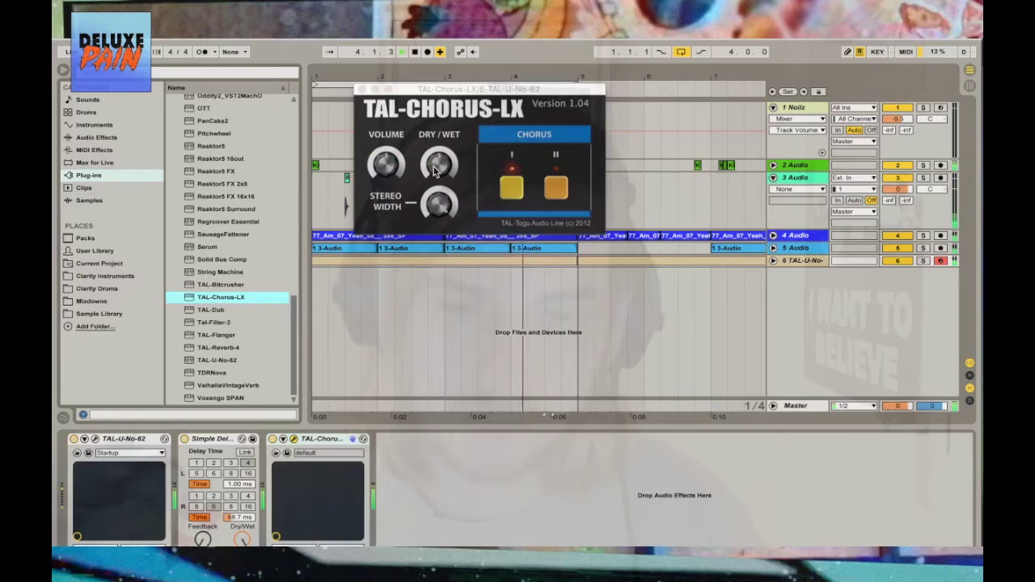
left_click(426, 213)
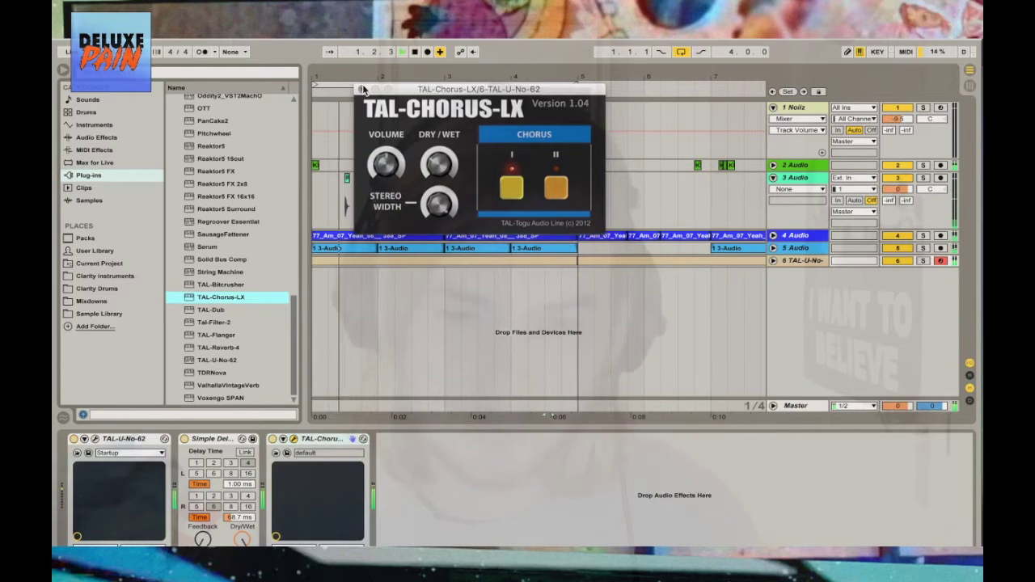
key("super+alt+p")
key("minus")
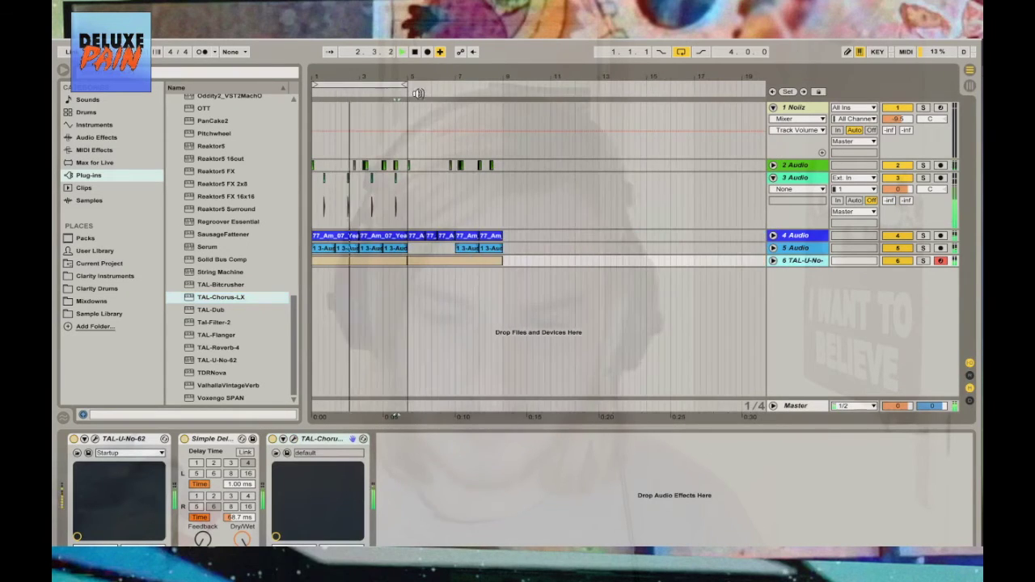
Add the Soundtoys Crystallizer to the 3 Audio track and load its Zap 1 preset
left_click(758, 214)
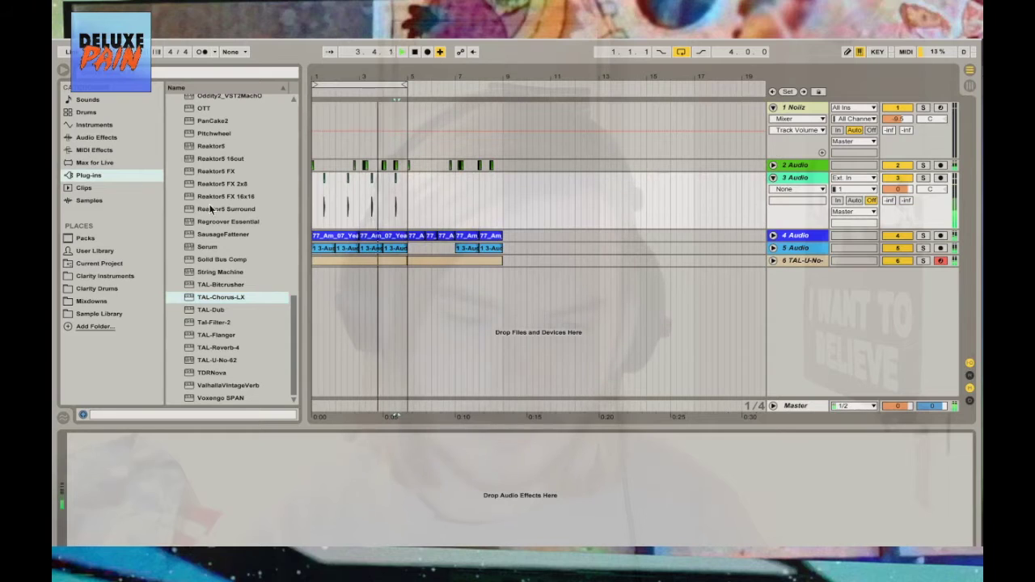
scroll(210, 206, "up", 8)
scroll(212, 206, "up", 6)
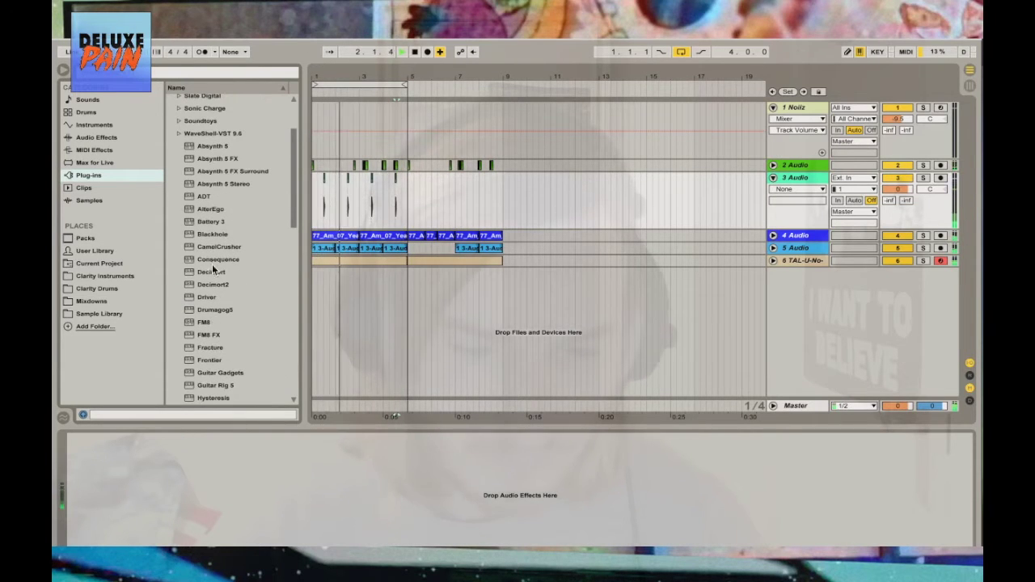
left_click(180, 122)
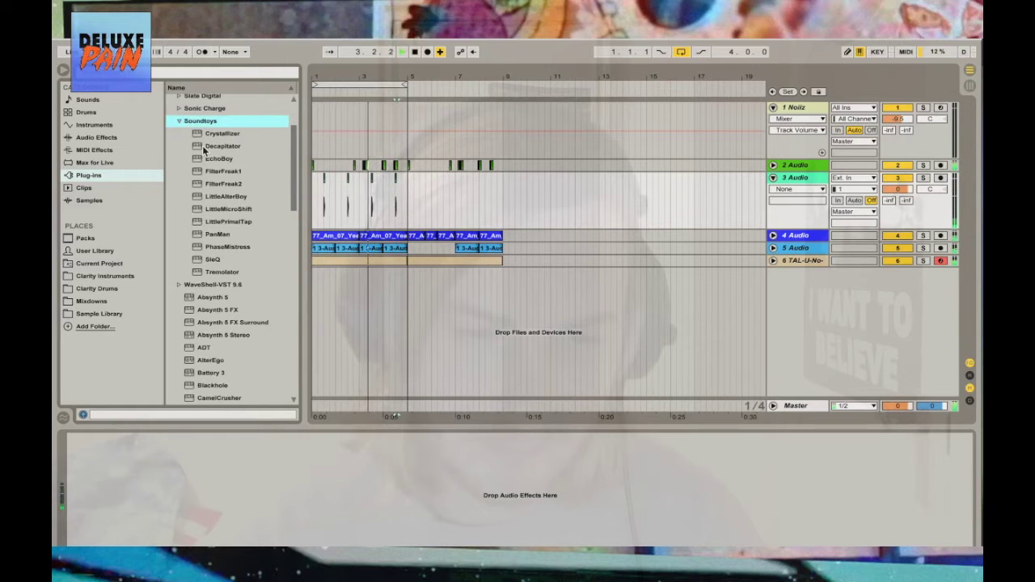
left_click_drag(225, 135, 349, 186)
left_click(445, 110)
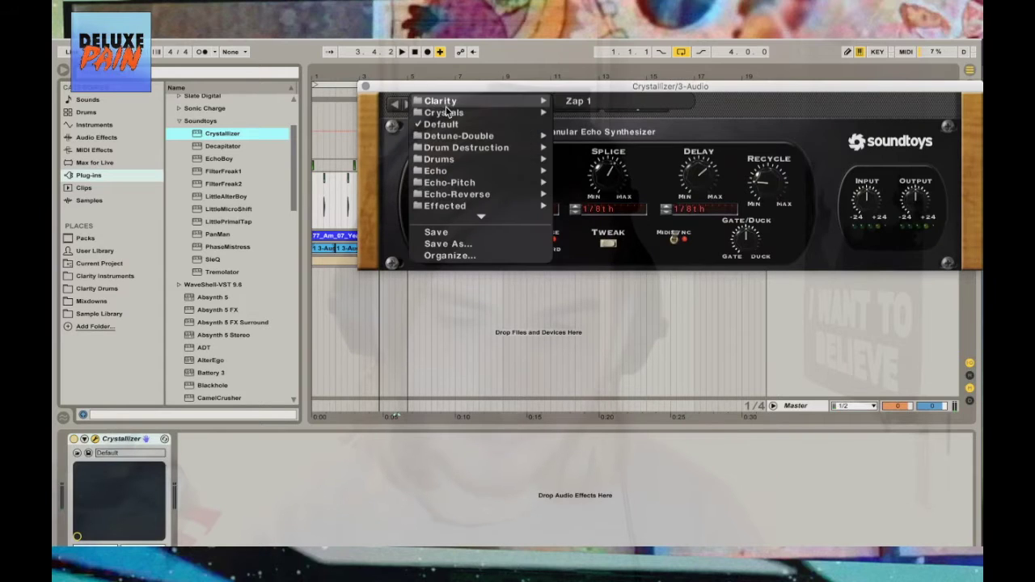
left_click(652, 106)
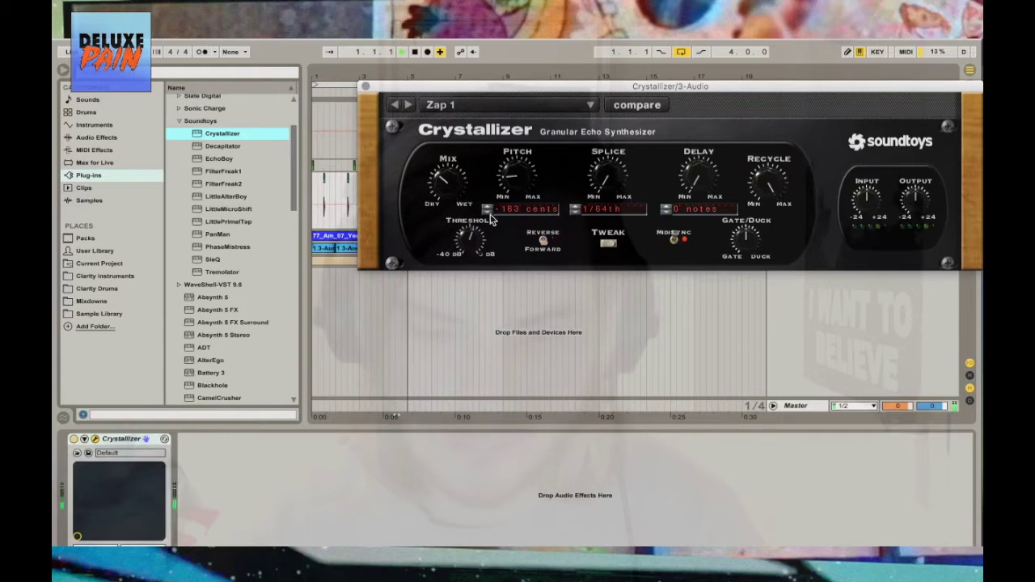
Try a Crystallizer pitch of 1800 cents, settle on 446 cents, and close the plug-in window
left_click(518, 209)
type("180")
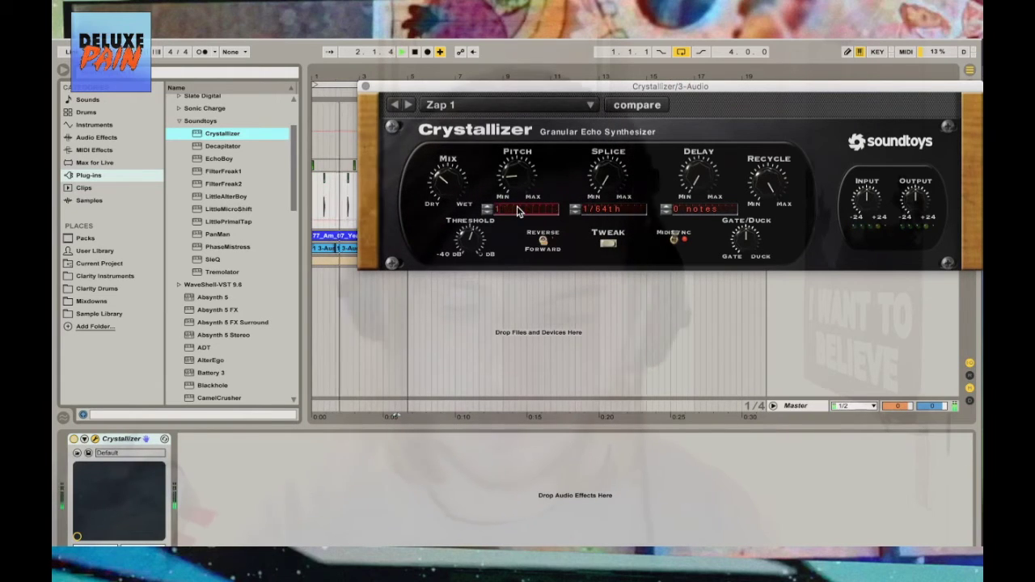
type("0")
key("Return")
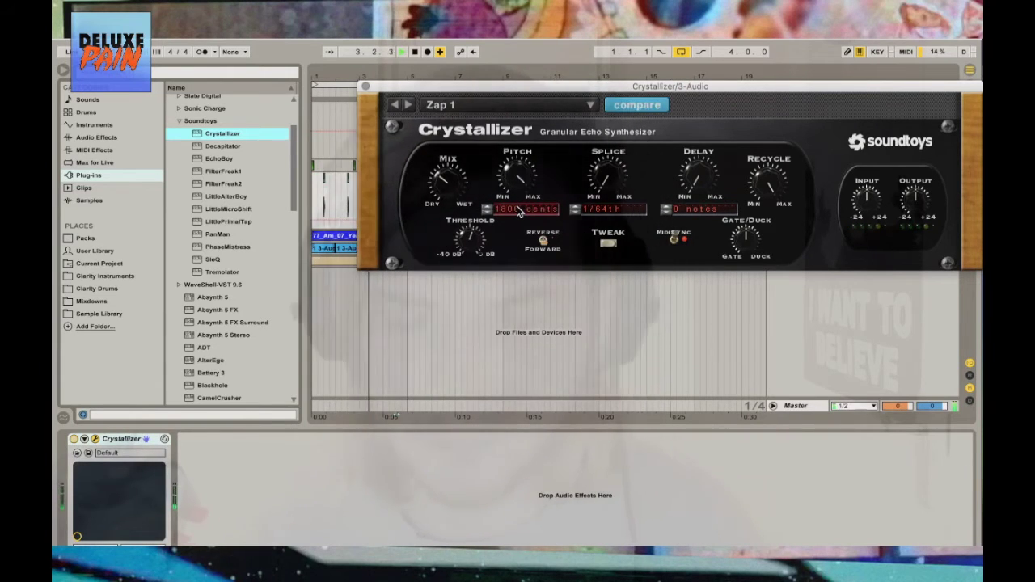
left_click_drag(512, 173, 510, 185)
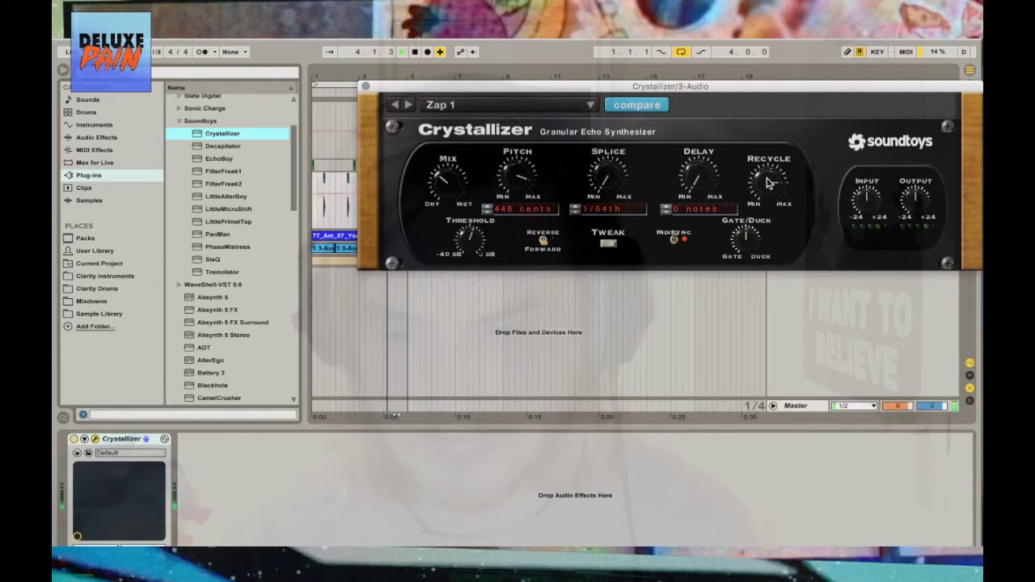
left_click(366, 85)
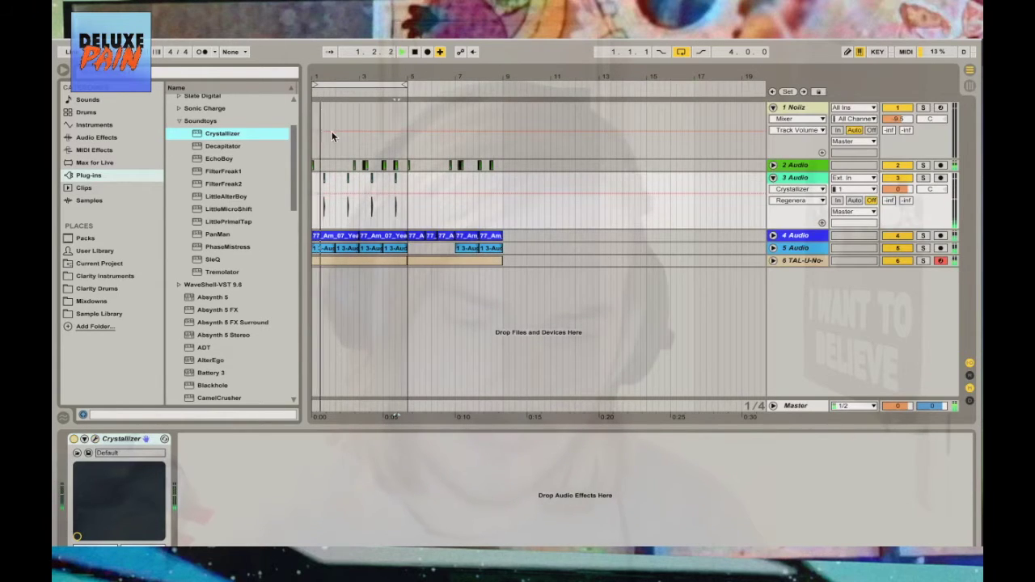
Add EchoBoy after Crystallizer on the 3 Audio track with MIDI sync, a 1/8 dotted echo and more feedback, and close its window
left_click(231, 159)
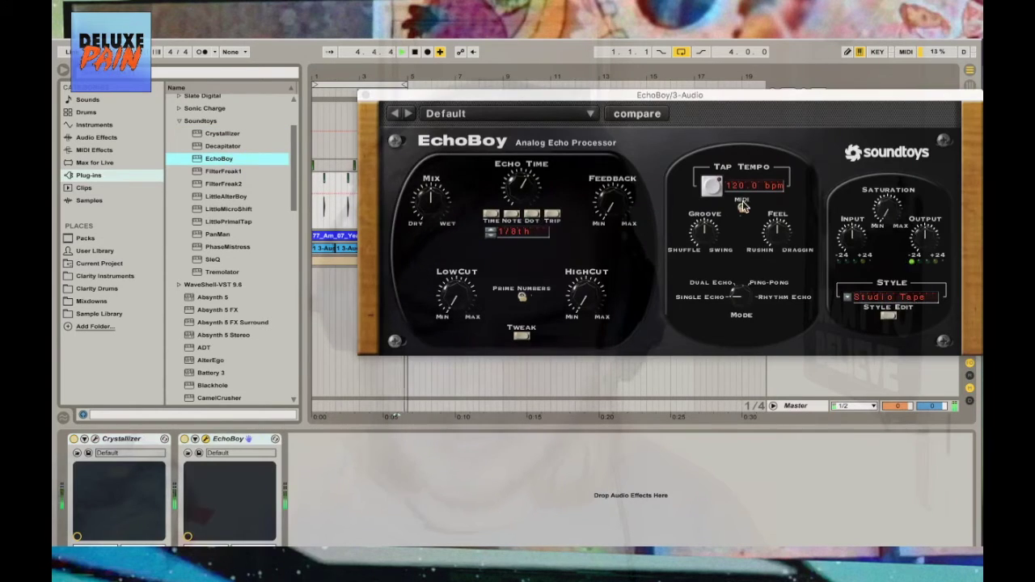
left_click(742, 206)
left_click(533, 217)
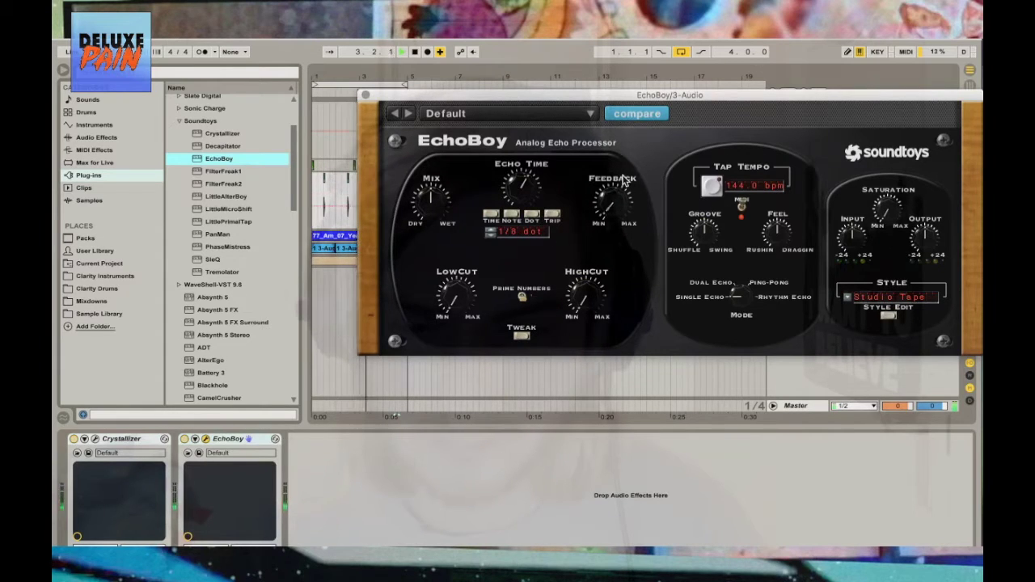
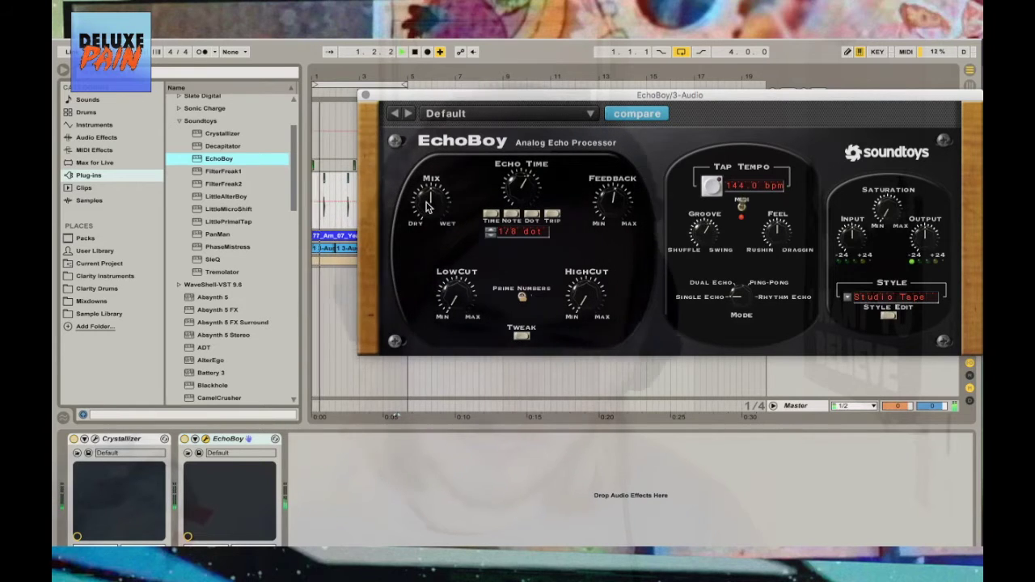
left_click(364, 95)
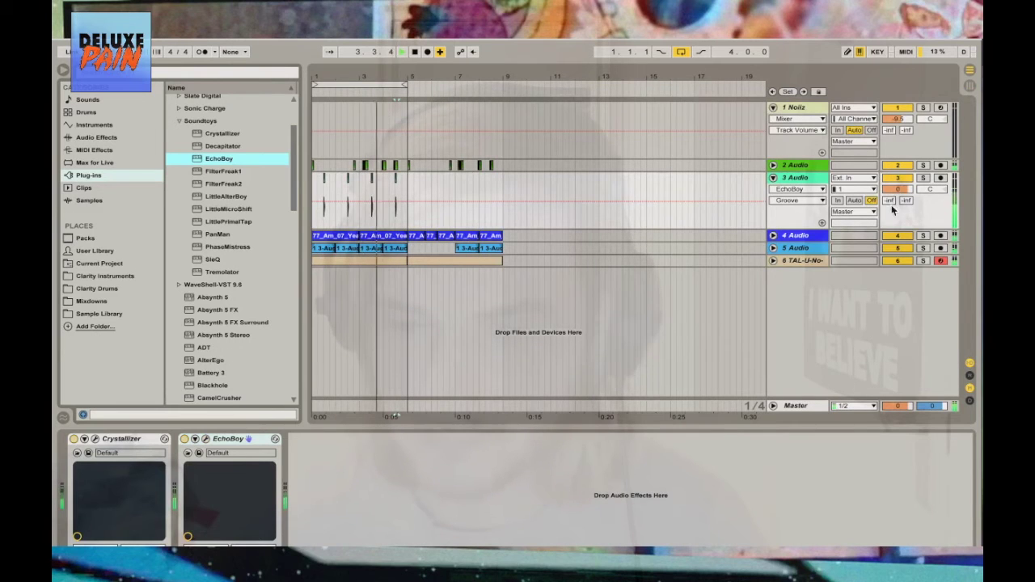
Deactivate the 4 Audio and 5 Audio tracks
left_click_drag(897, 236, 897, 248)
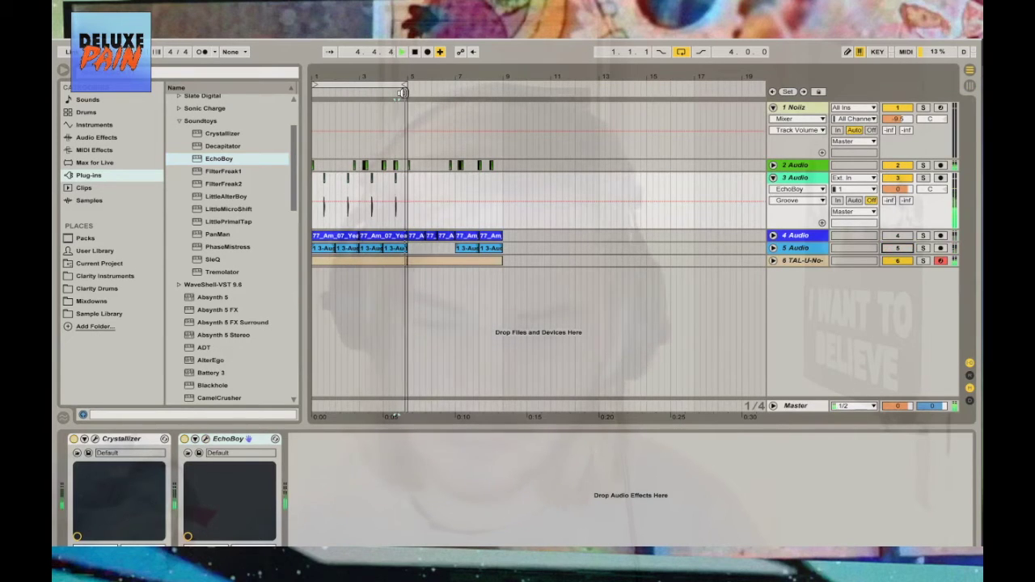
Duplicate bars 1 to 4 of the 3 Audio track using a 1 Bar grid, and extend the loop to eight bars
right_click(429, 192)
right_click(568, 292)
key("Escape")
right_click(411, 218)
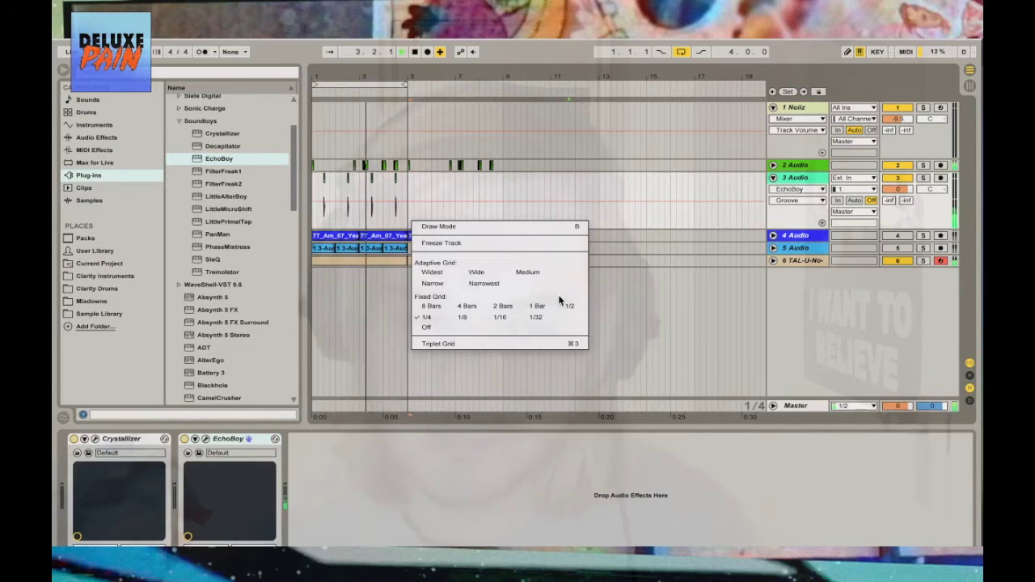
left_click(539, 306)
key("ctrl+d")
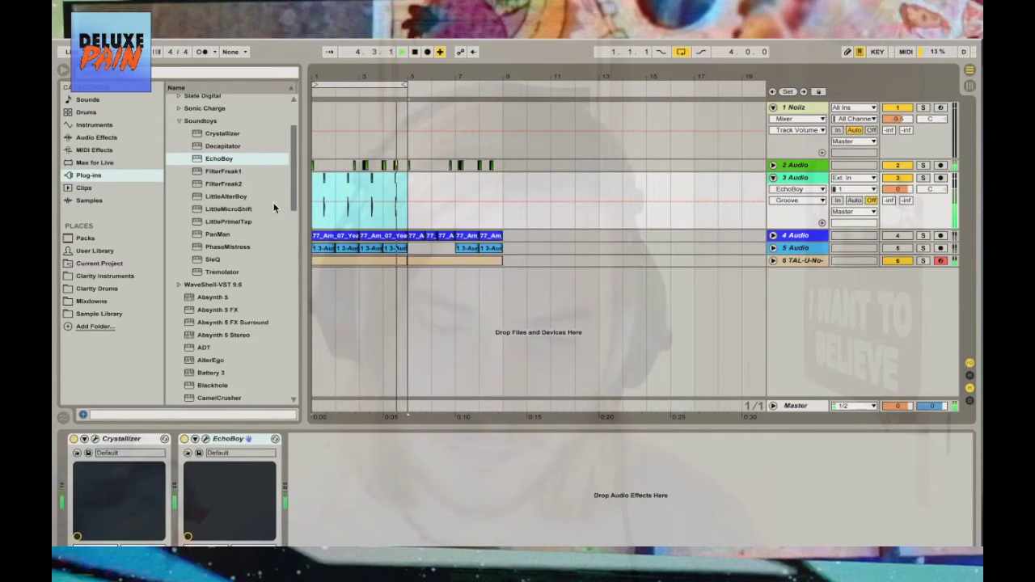
left_click_drag(406, 85, 508, 86)
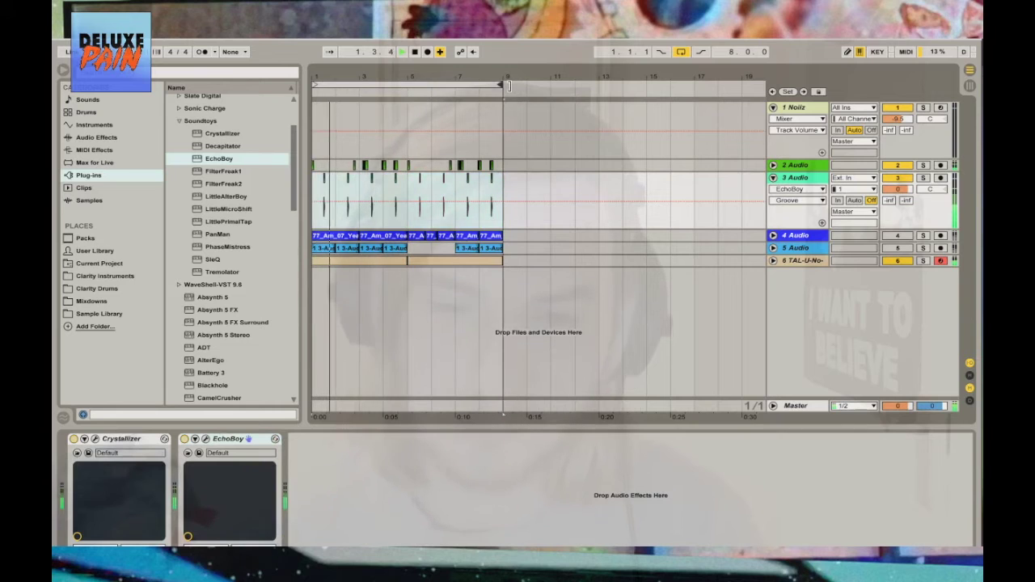
Add a Compressor without makeup at 2.68:1 and -16.4 dB threshold, plus an EQ Eight with a 2.11 dB boost at 3.81 kHz, to 2 Audio
left_click(773, 177)
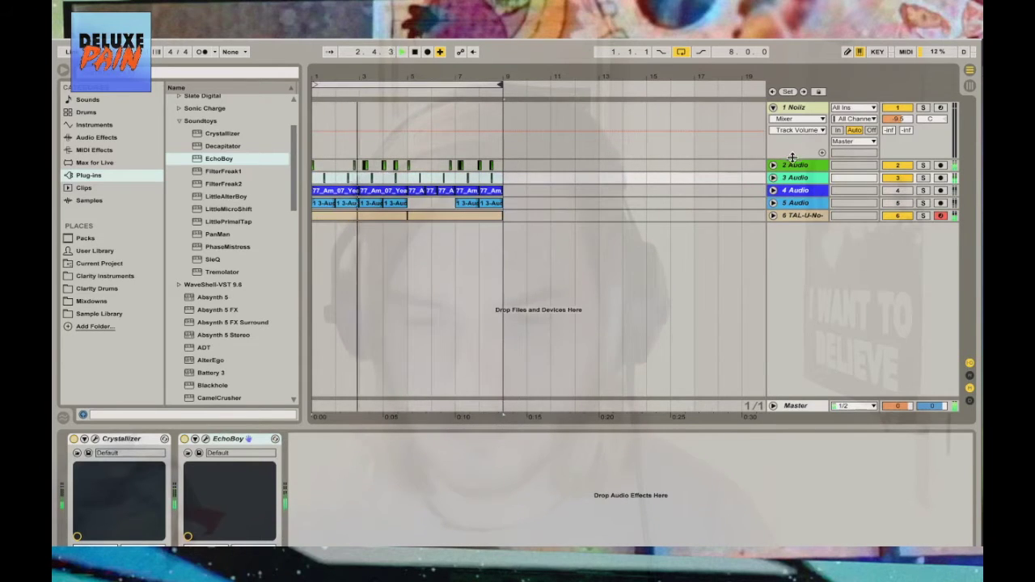
left_click(792, 166)
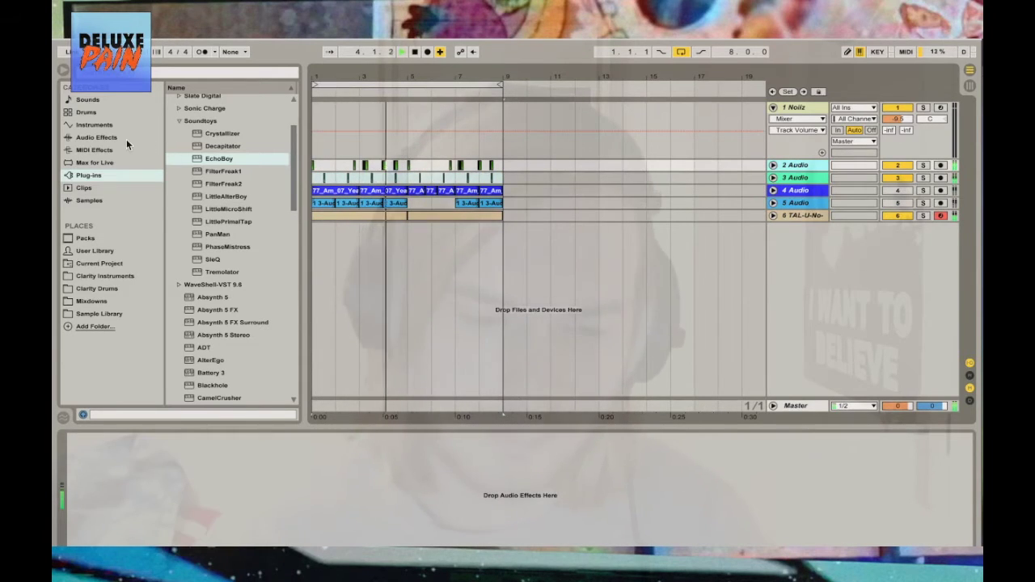
left_click(126, 138)
scroll(212, 191, "up", 3)
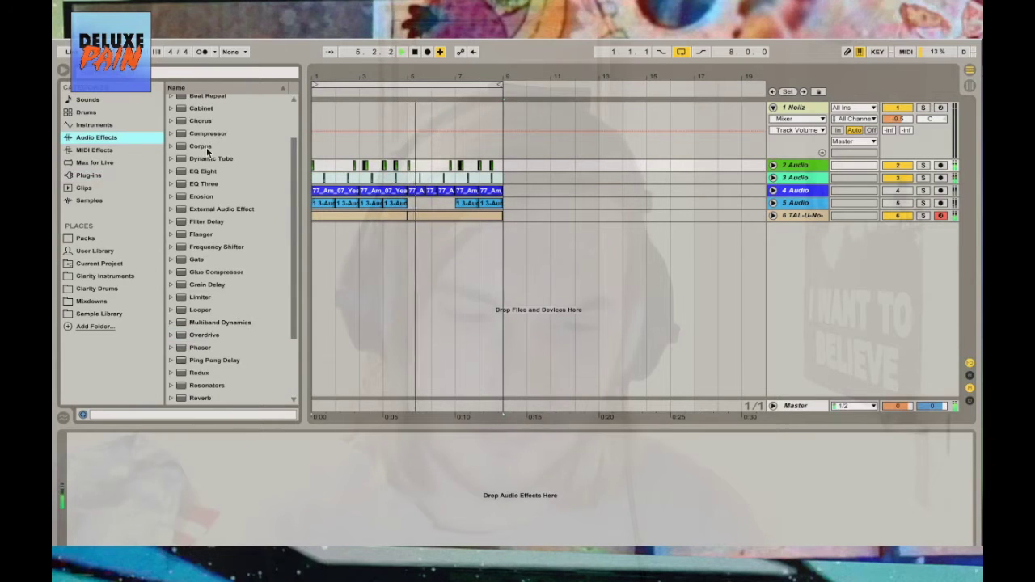
left_click_drag(208, 134, 364, 165)
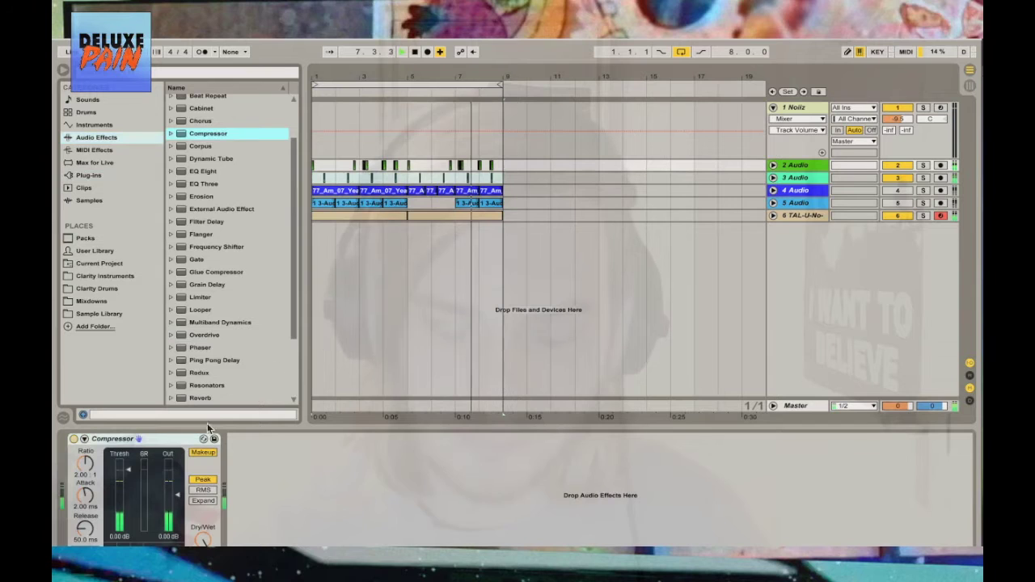
left_click(201, 453)
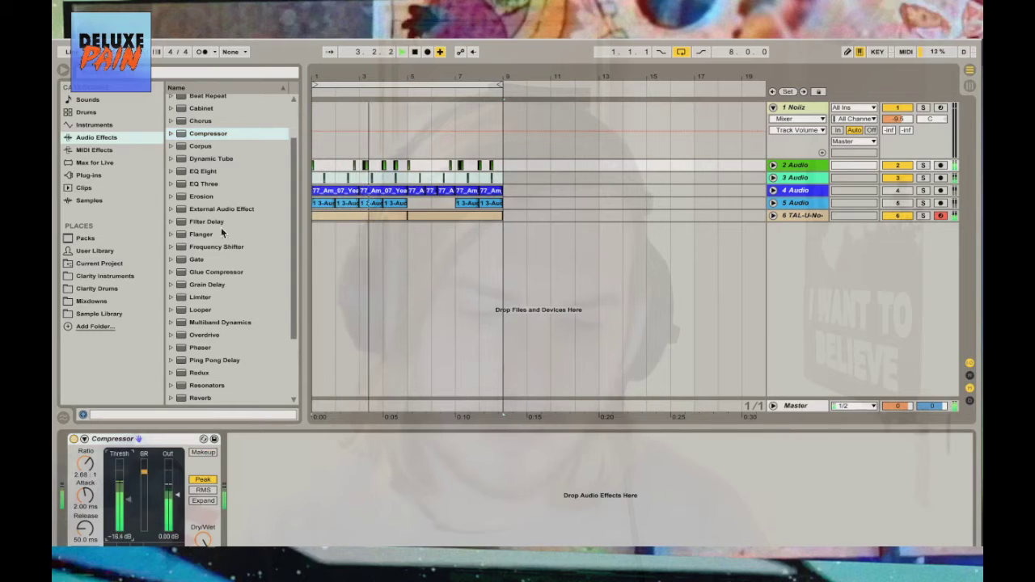
left_click_drag(204, 171, 434, 489)
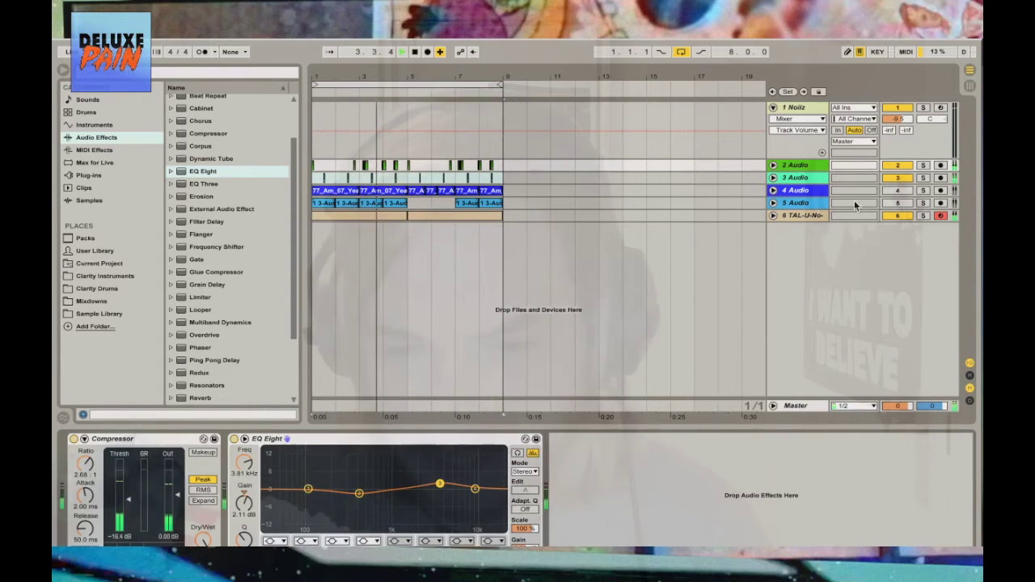
Lower the 3 Audio track's volume to -2.4 dB and insert a new audio track below it
left_click(791, 177)
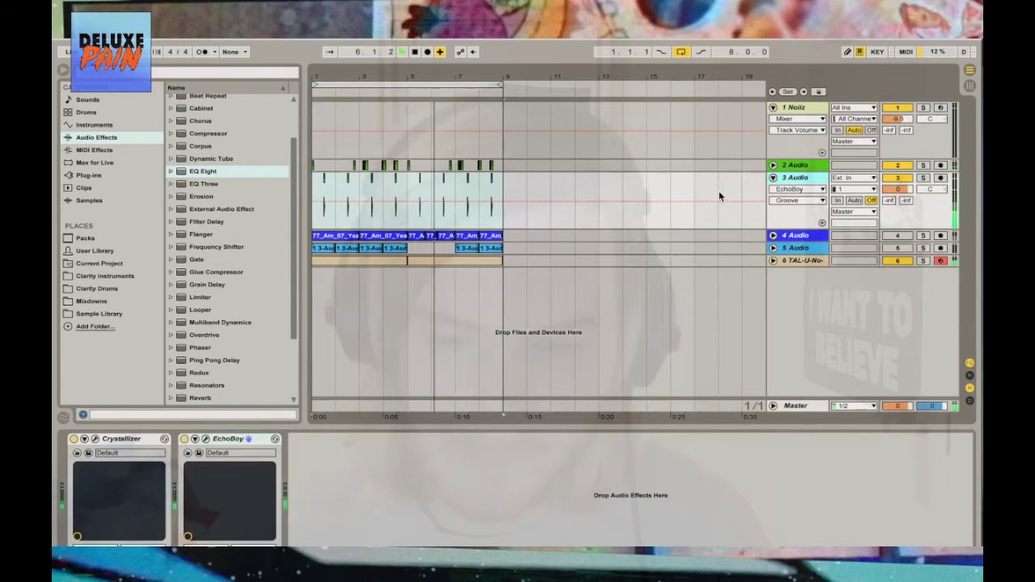
left_click(898, 191)
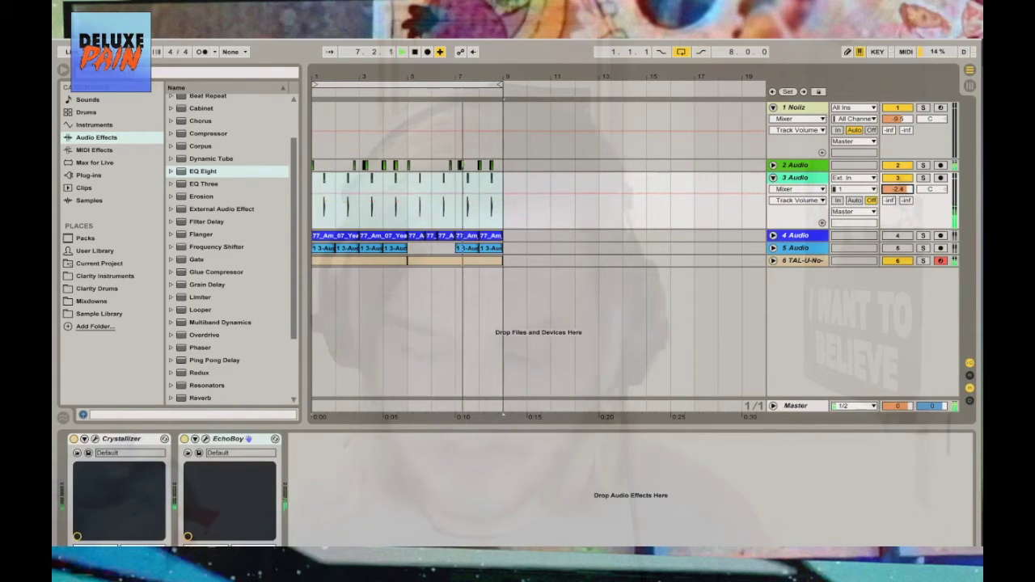
right_click(797, 181)
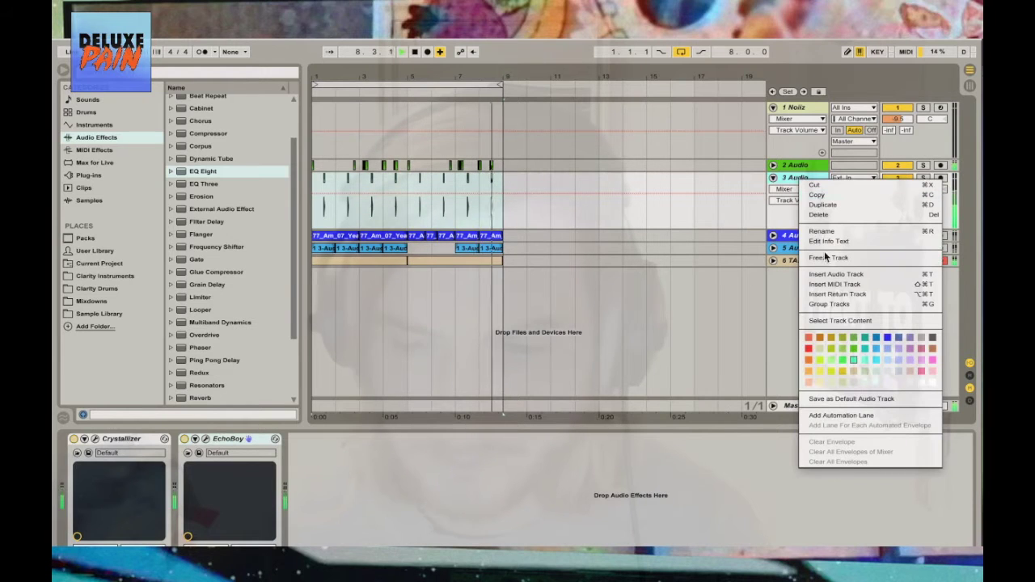
left_click(831, 275)
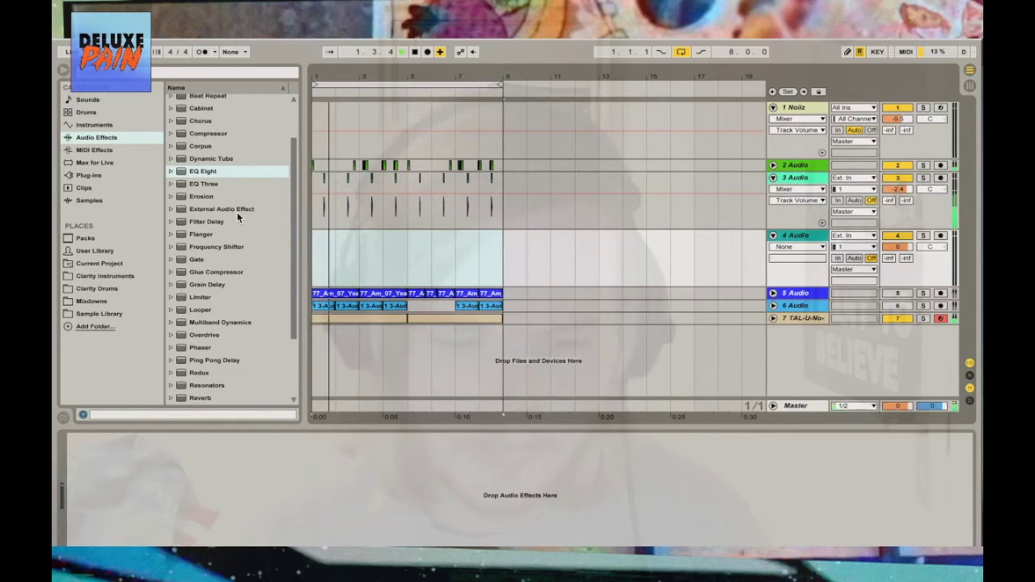
Find Percs (7).wav in the Straight From The Trap Drum Kit of the Sample Library and place it at bar 2 of the new 4 Audio track
left_click(118, 314)
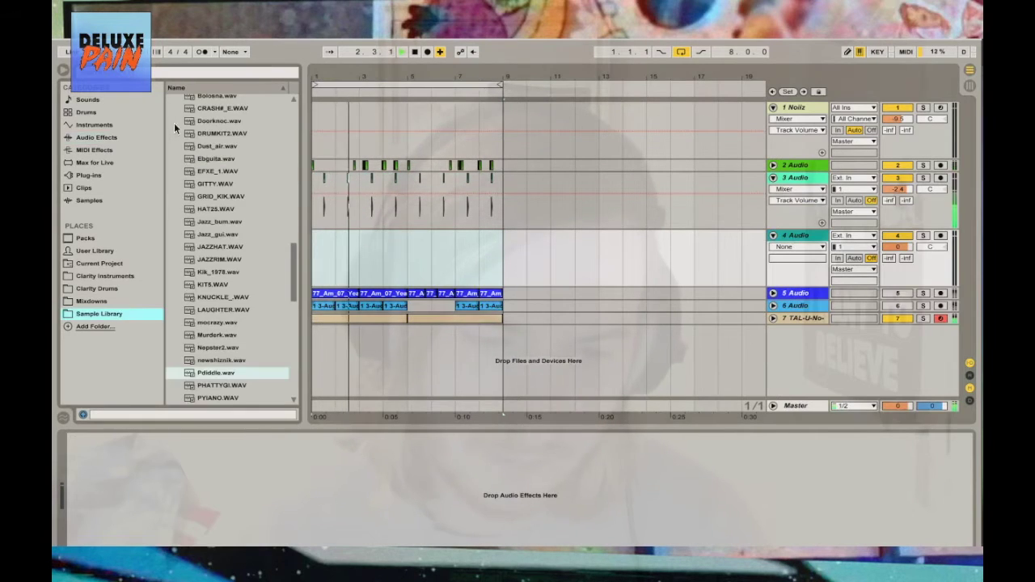
left_click(193, 72)
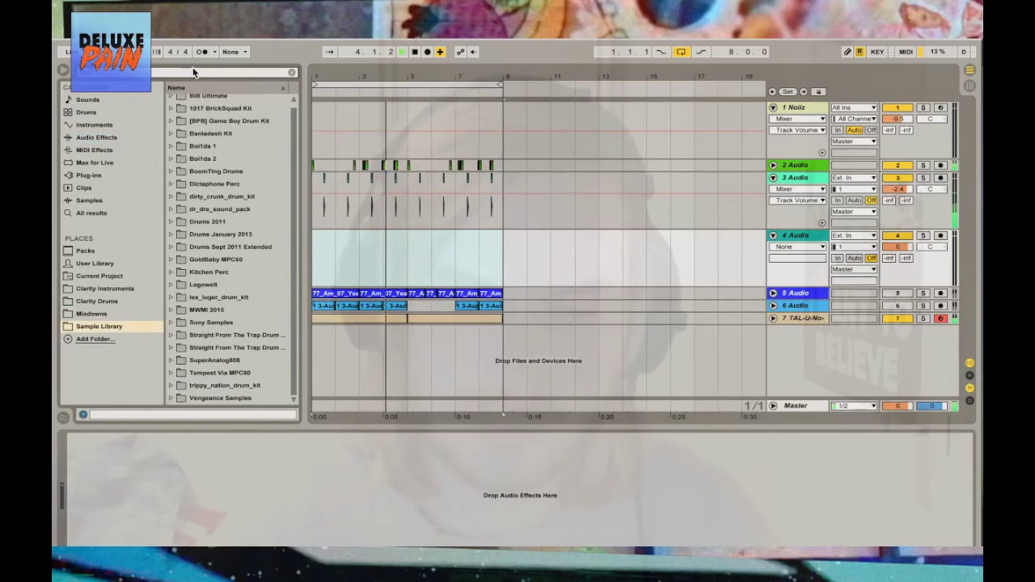
left_click(198, 346)
left_click(180, 364)
left_click(219, 308)
left_click(217, 312)
left_click_drag(341, 267, 339, 263)
key("space")
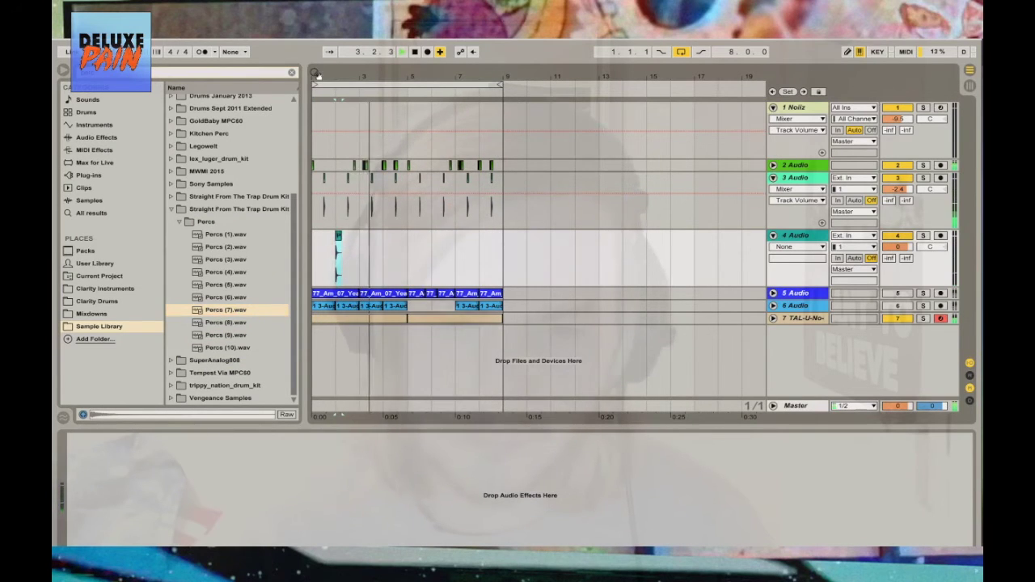
Move the Percs (7) clip to beat 1.2 of 4 Audio on a 1/16 grid and lower the track's volume to -9.0 dB
left_click_drag(455, 404, 455, 416)
right_click(358, 259)
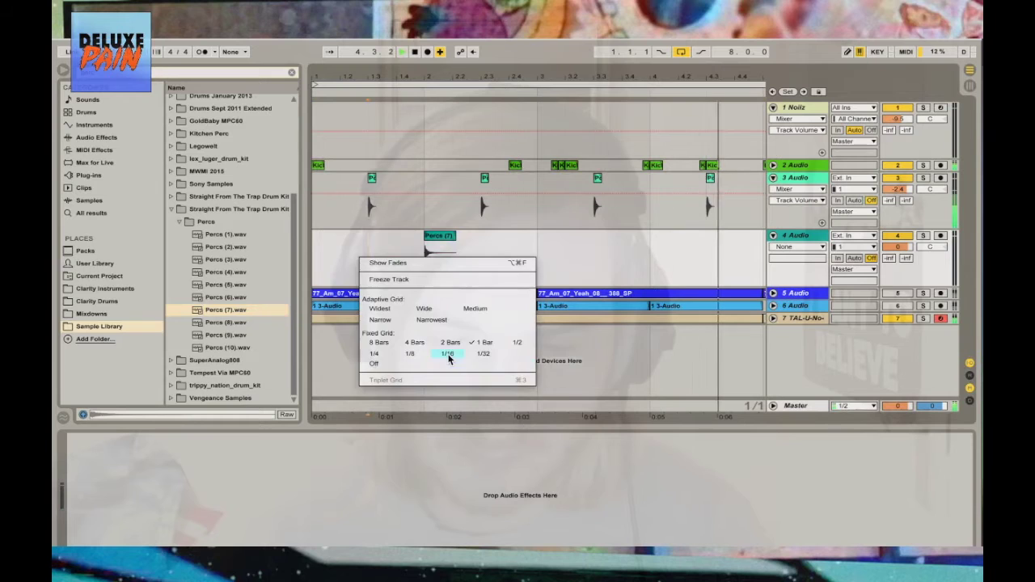
left_click(450, 351)
left_click_drag(437, 239, 352, 244)
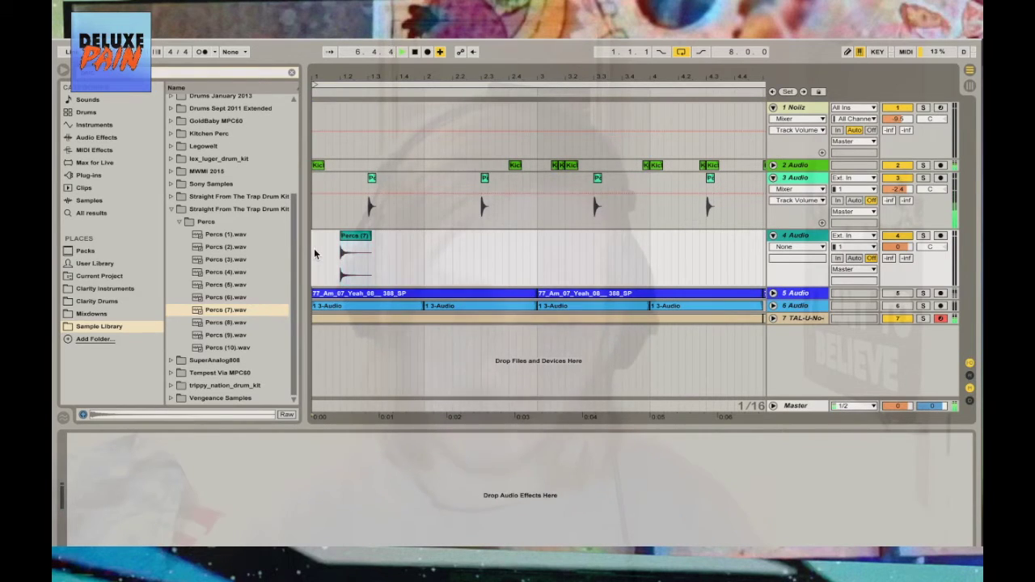
left_click(354, 247)
key("space")
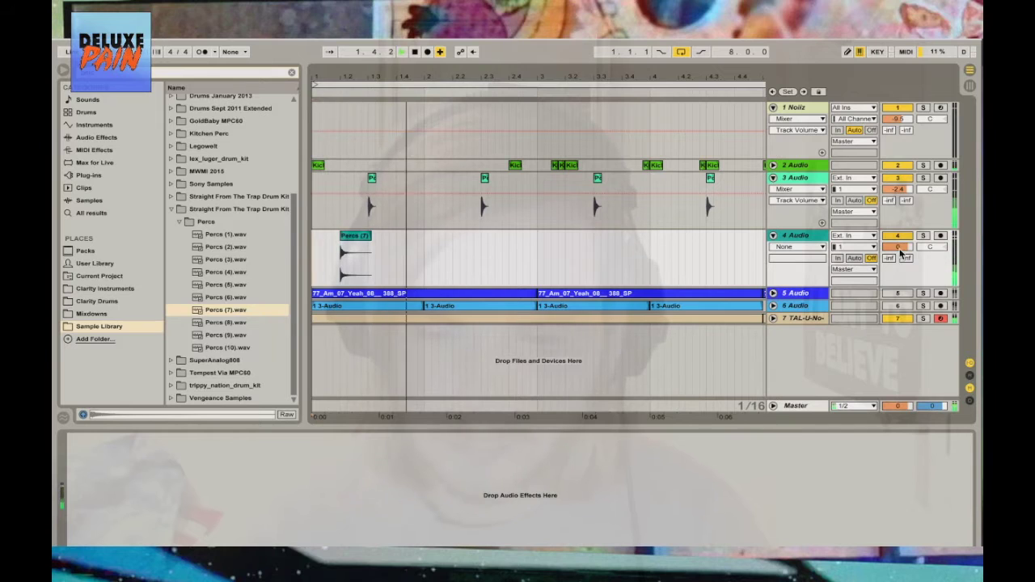
Copy the Percs (7) clip an eighth note earlier on 4 Audio, reverse the copy and reduce its clip gain
left_click(356, 236)
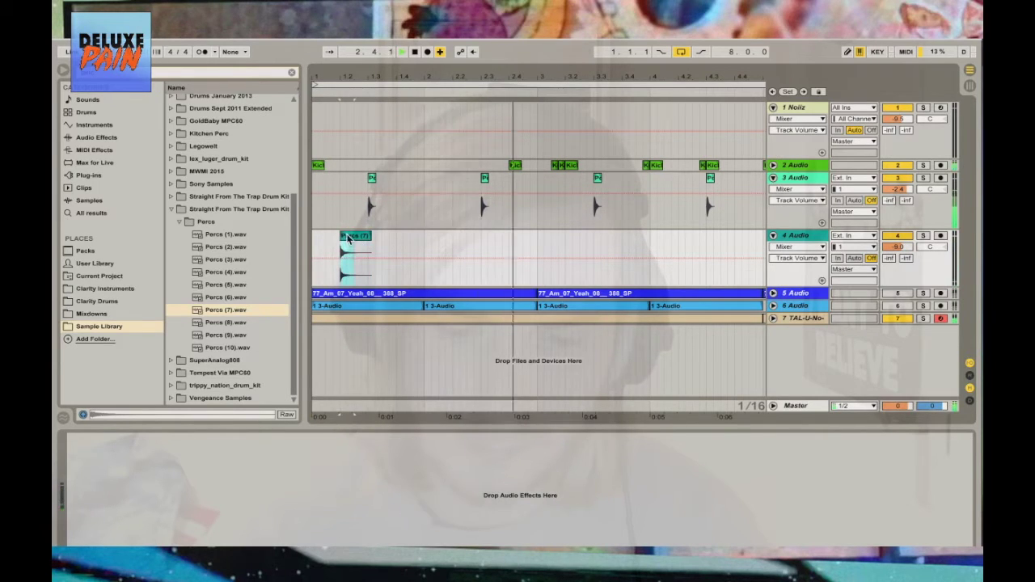
left_click_drag(348, 237, 327, 237)
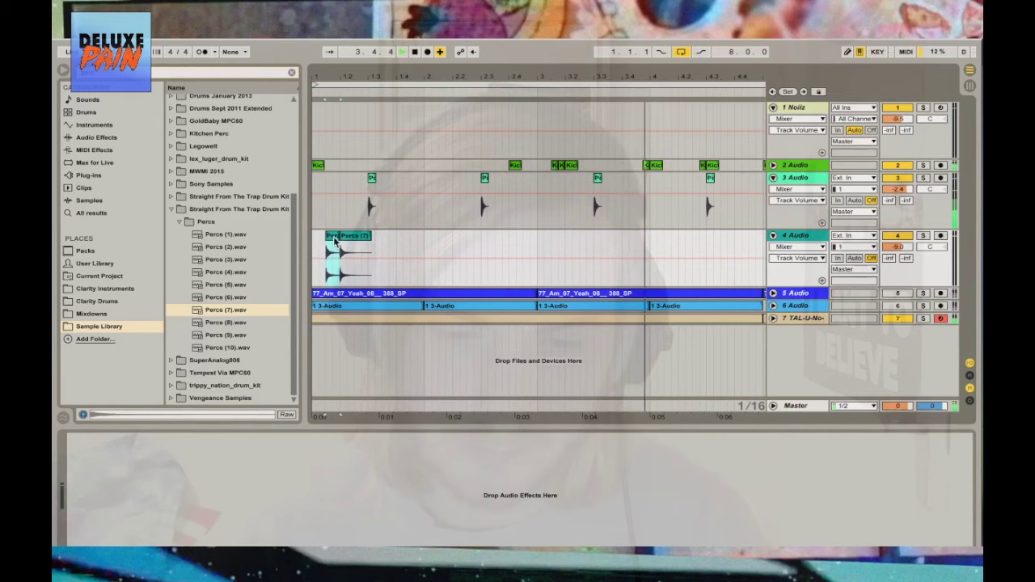
key("shift+Tab")
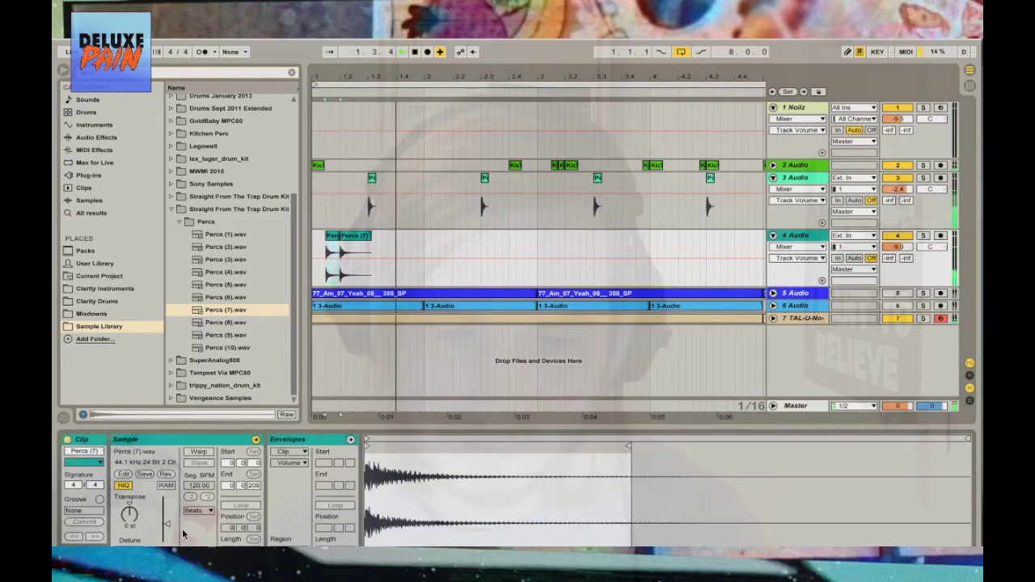
left_click(166, 474)
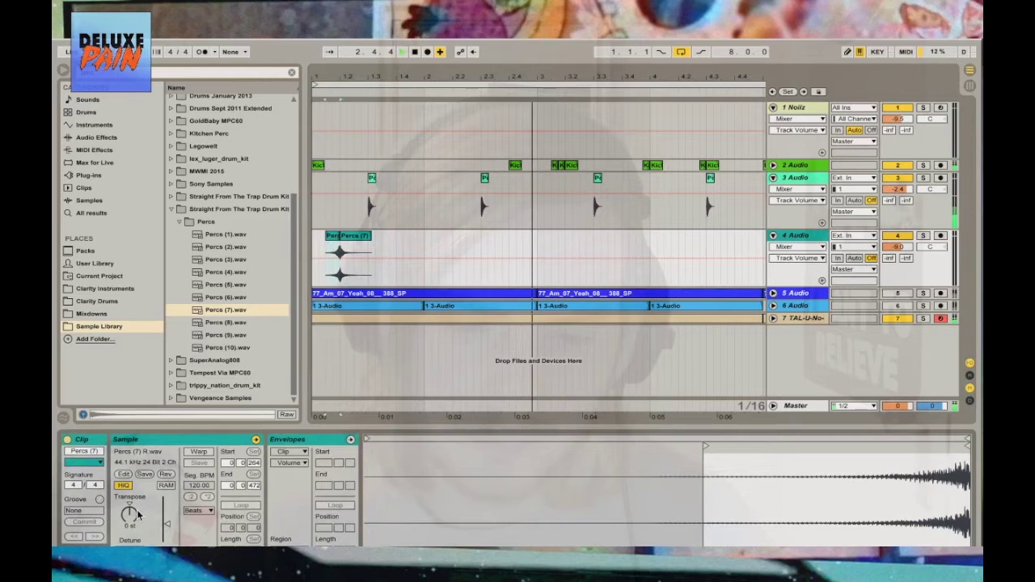
left_click_drag(169, 534, 169, 540)
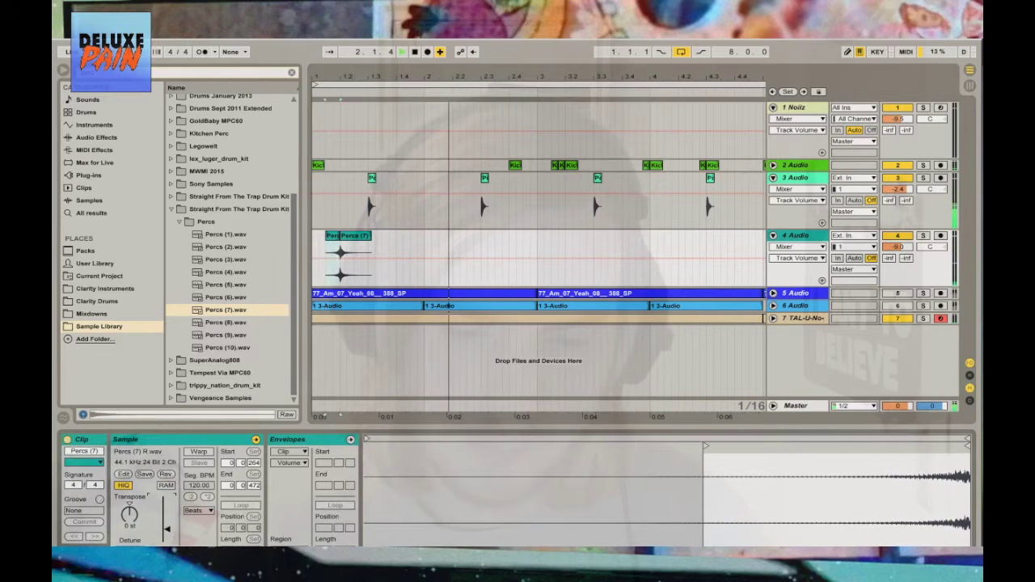
Set a 1 Bar grid and duplicate bar 1 of the 4 Audio track until it fills all eight bars
right_click(453, 228)
left_click(578, 331)
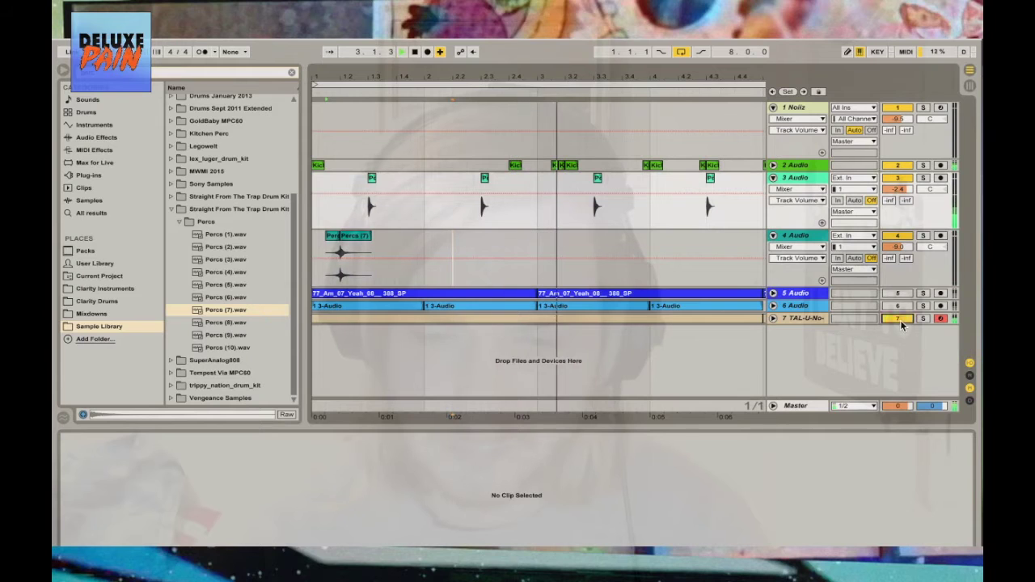
left_click_drag(435, 246, 280, 247)
key("ctrl+d")
left_click_drag(552, 72, 447, 56)
key("ctrl+d")
key("ctrl+d")
key("ctrl+d")
key("ctrl+d")
key("ctrl+d")
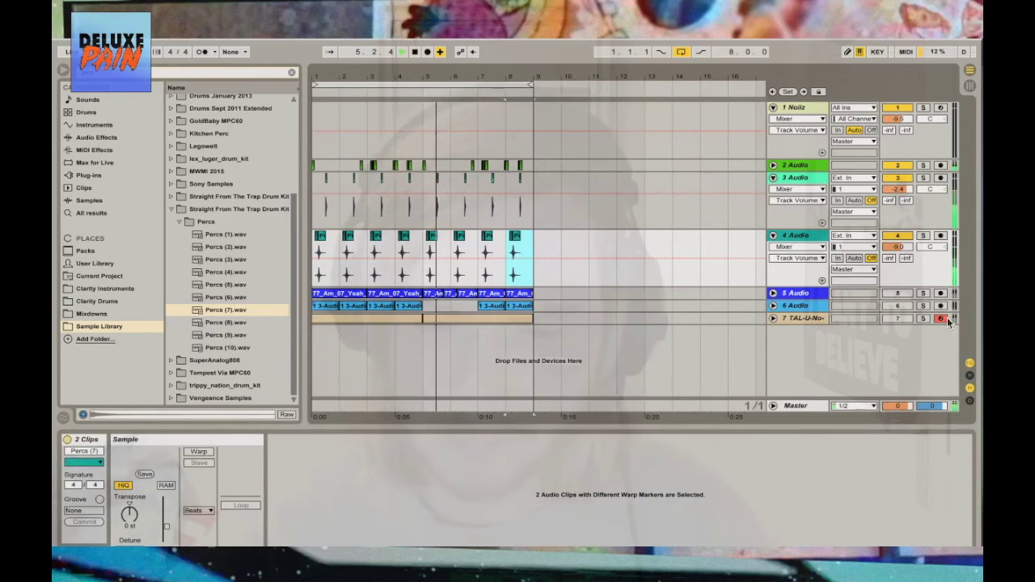
Adjust the 4 Audio track's delay and insert a new audio track below it, with 3 Audio and 4 Audio folded
left_click(970, 400)
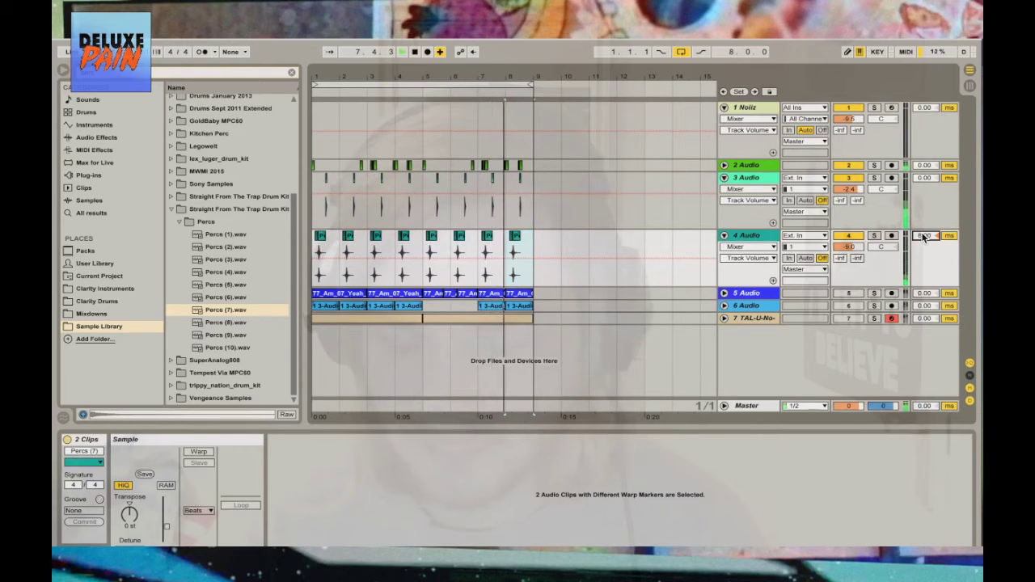
left_click(970, 401)
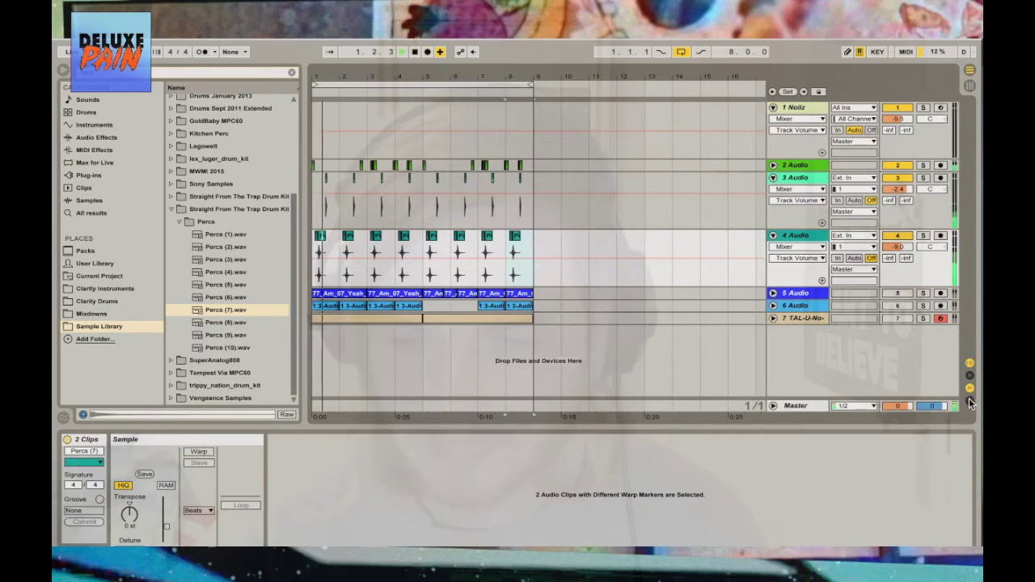
left_click(773, 178)
left_click(773, 190)
right_click(799, 192)
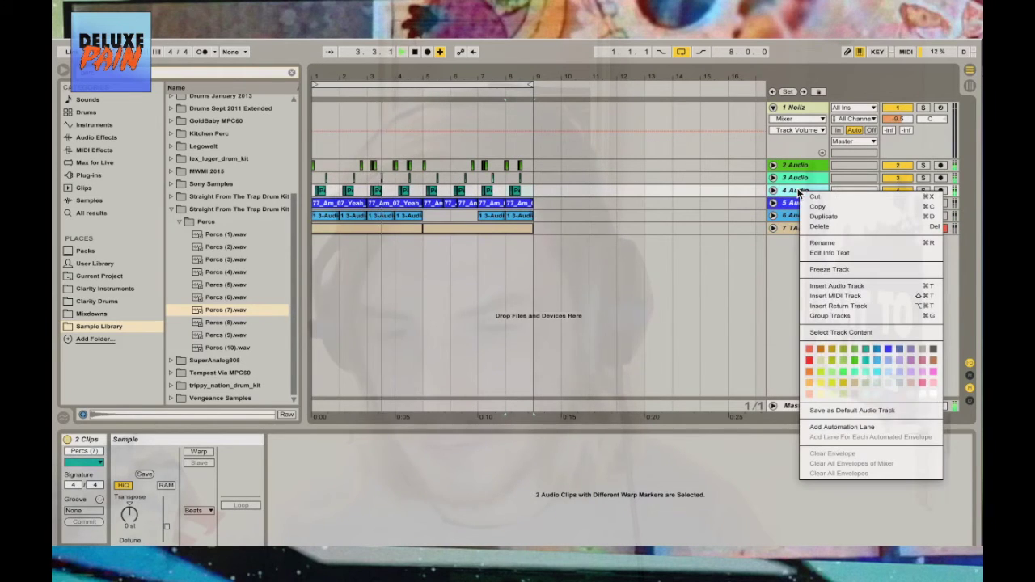
left_click(836, 286)
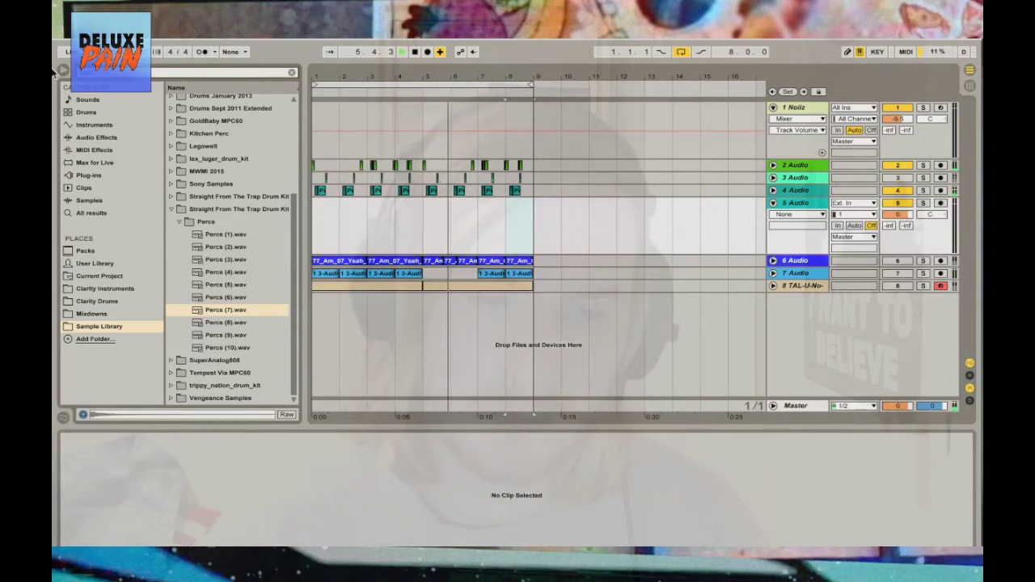
Preview breaks in the Sample Library's Drum Breaks folder and place the put_your_hand_in_the_hand sample at bar 1 of 5 Audio
left_click(91, 314)
left_click(99, 326)
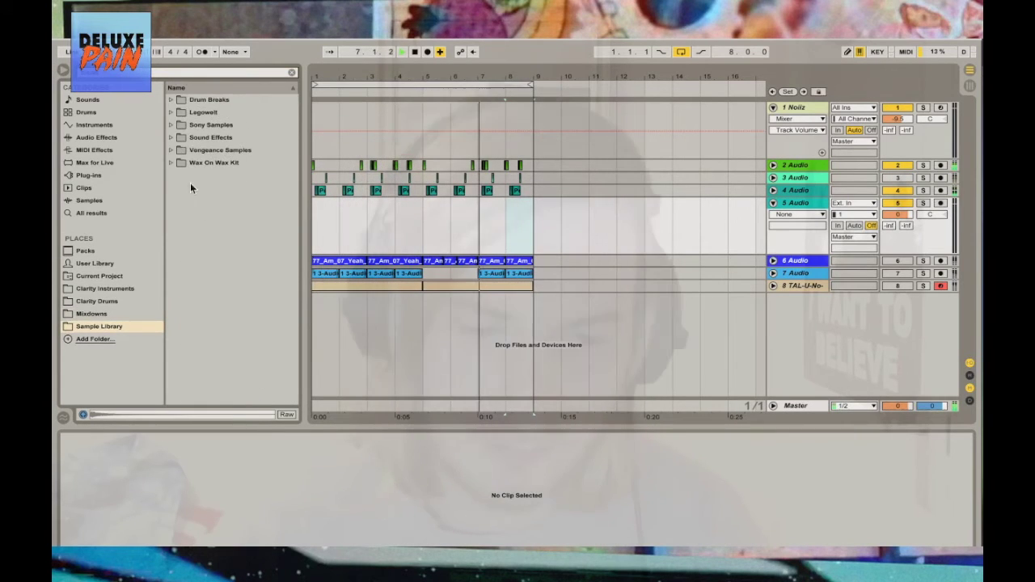
left_click(203, 100)
left_click(204, 149)
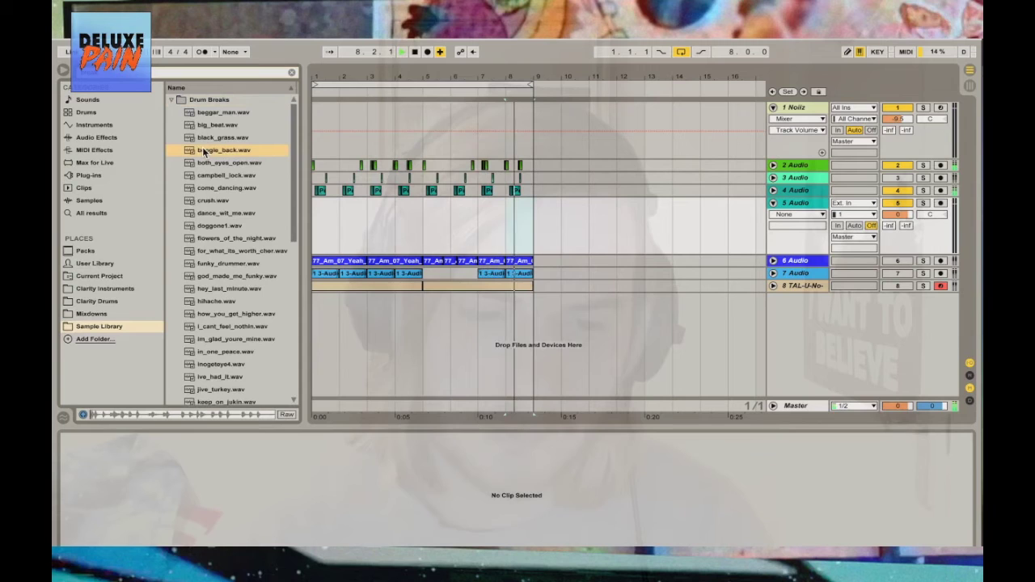
left_click(229, 251)
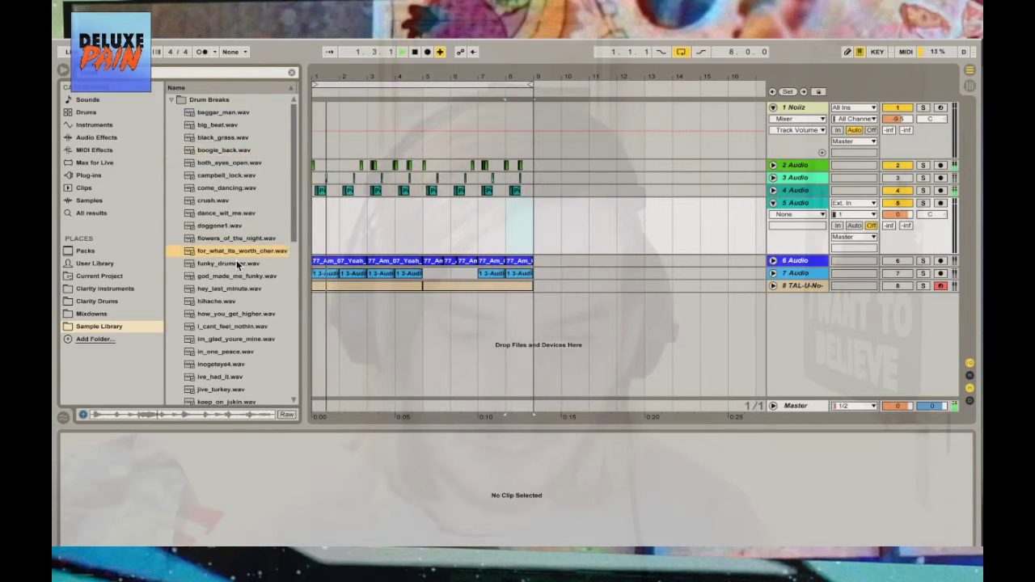
left_click(230, 288)
left_click(209, 336)
scroll(232, 331, "down", 5)
left_click(232, 328)
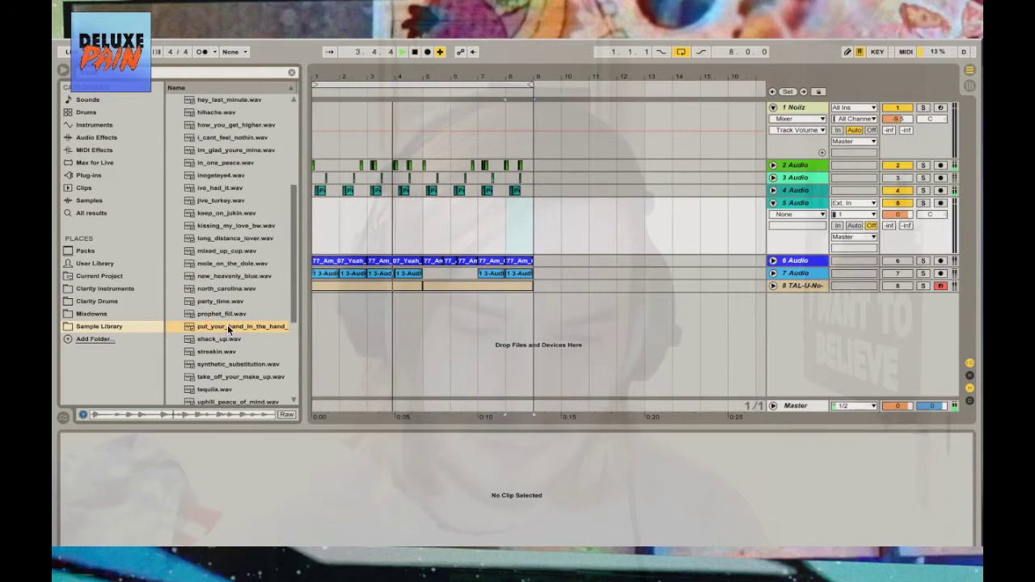
left_click_drag(227, 325, 317, 219)
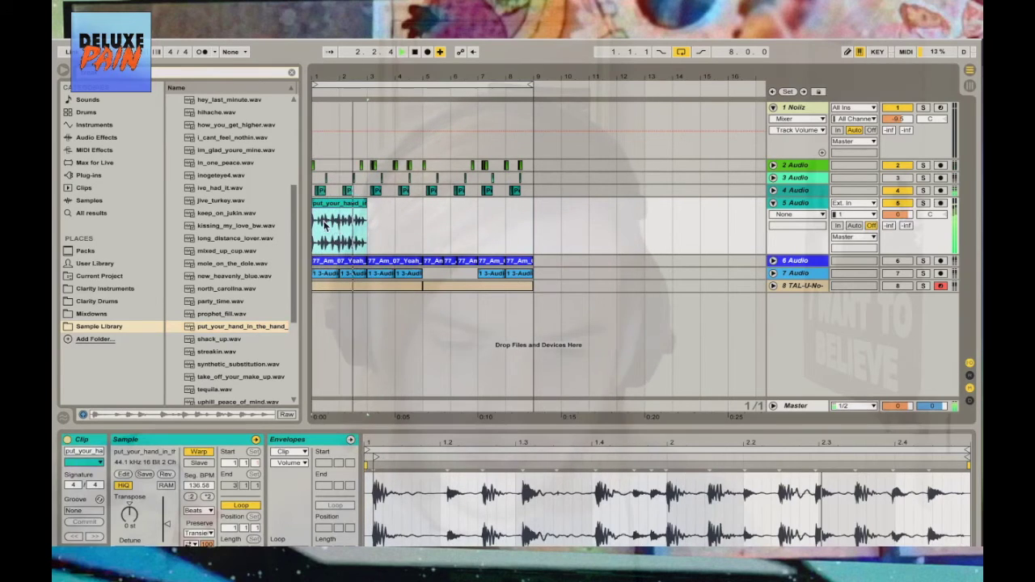
Repeat the first bar of the drum break across eight bars of 5 Audio and lower the track's volume to -7.4 dB
key("ctrl+d")
key("ctrl+d")
key("ctrl+d")
key("ctrl+d")
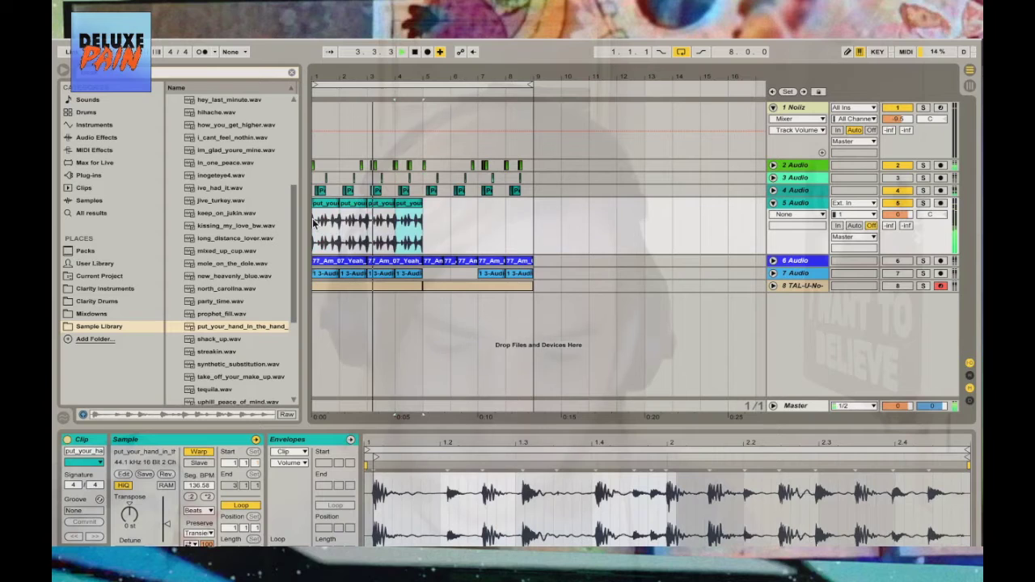
key("ctrl+d")
key("ctrl+d")
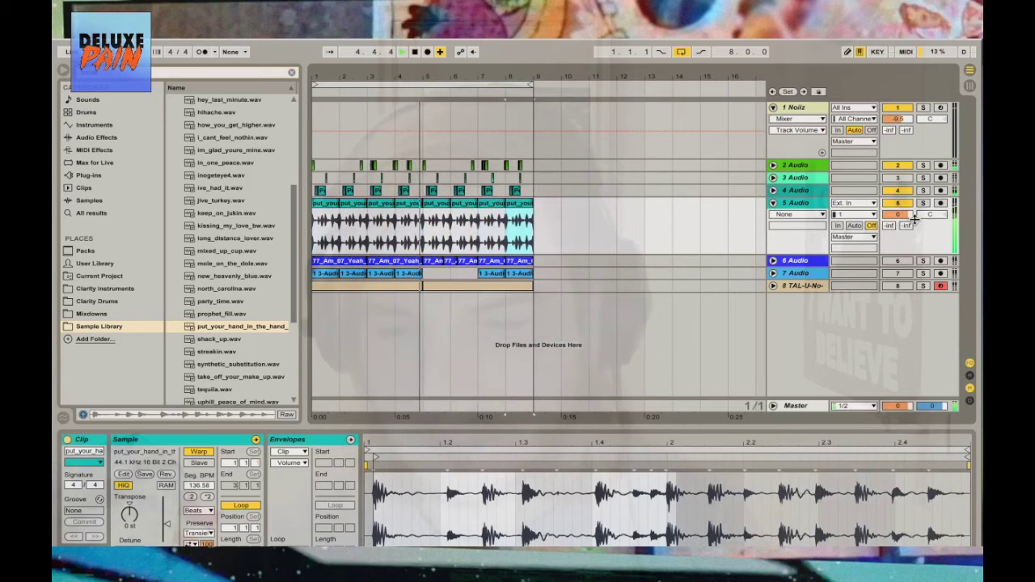
left_click_drag(910, 220, 909, 251)
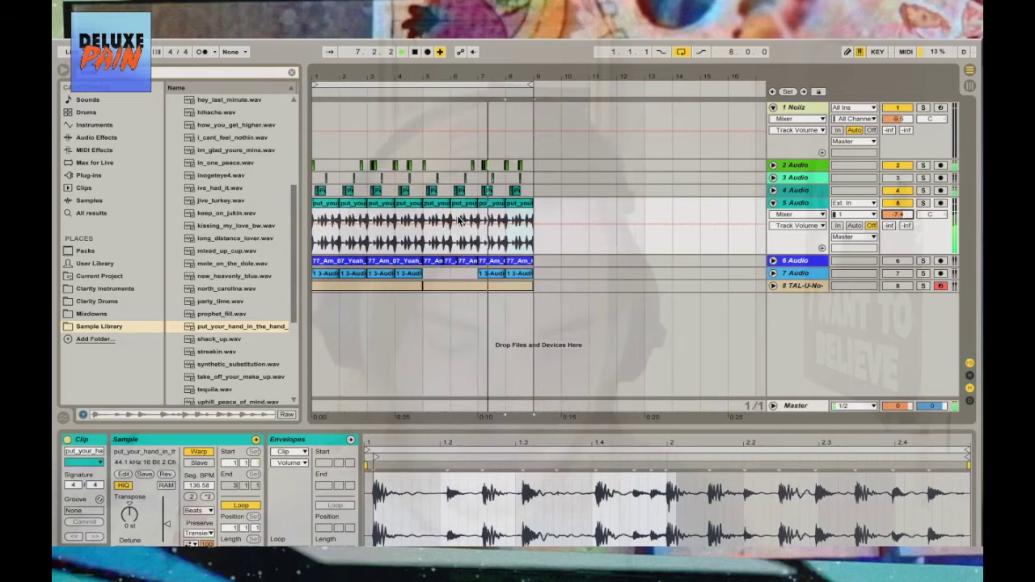
Add the Soundtoys Tremolator to 5 Audio with the RampDown shape and its rate synced to MIDI at 144 bpm
left_click(99, 137)
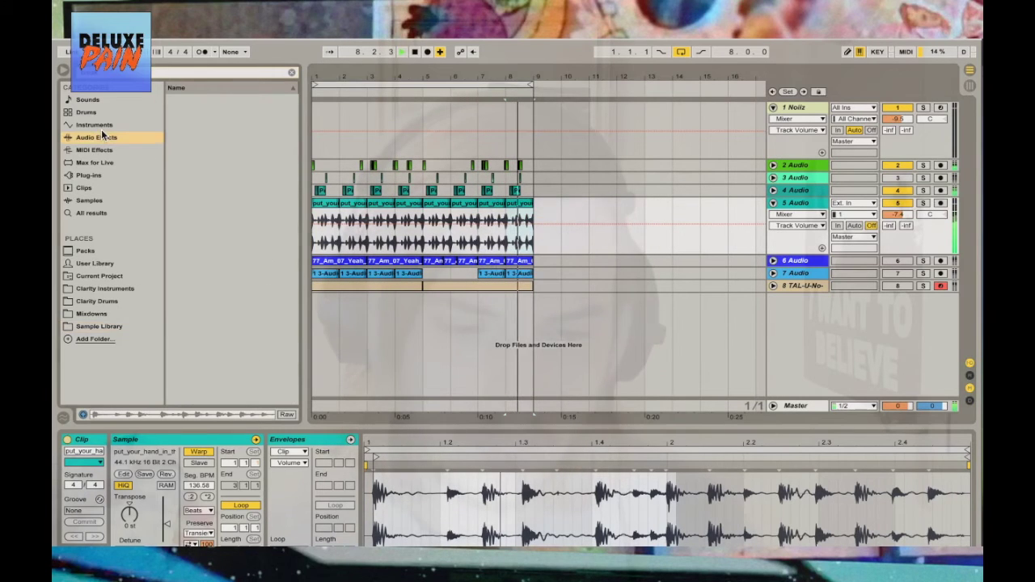
left_click(291, 75)
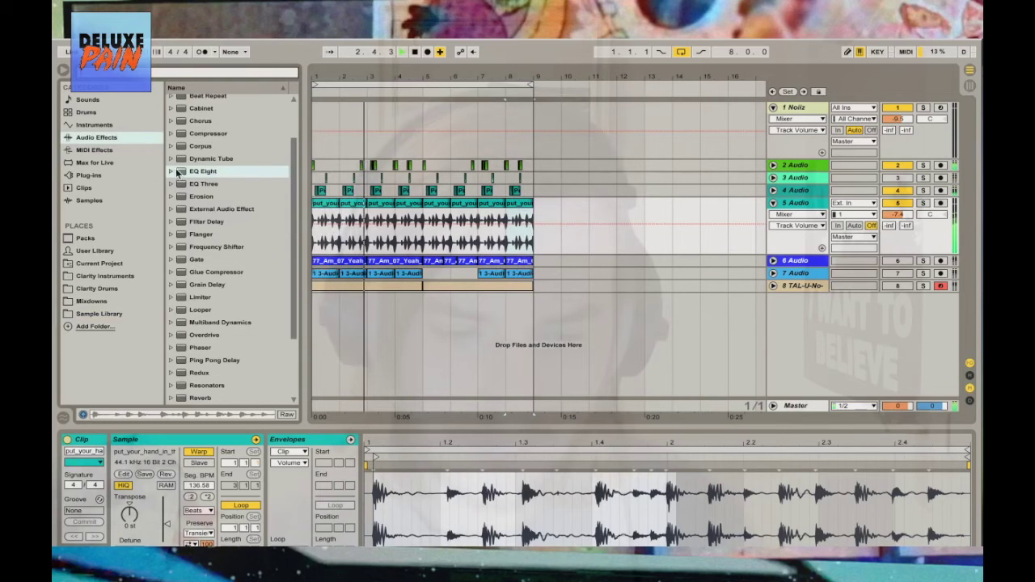
left_click(101, 174)
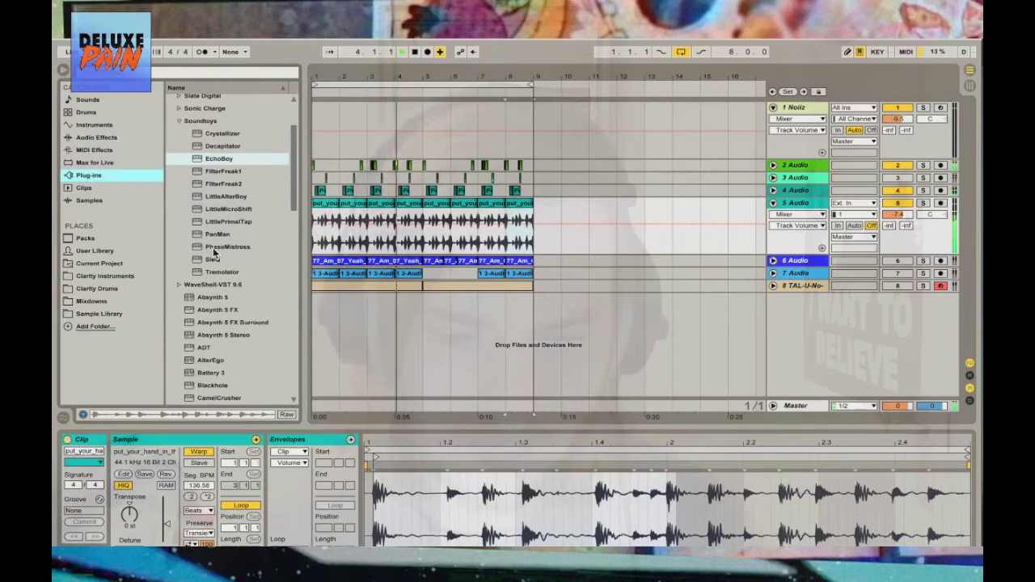
left_click(212, 270)
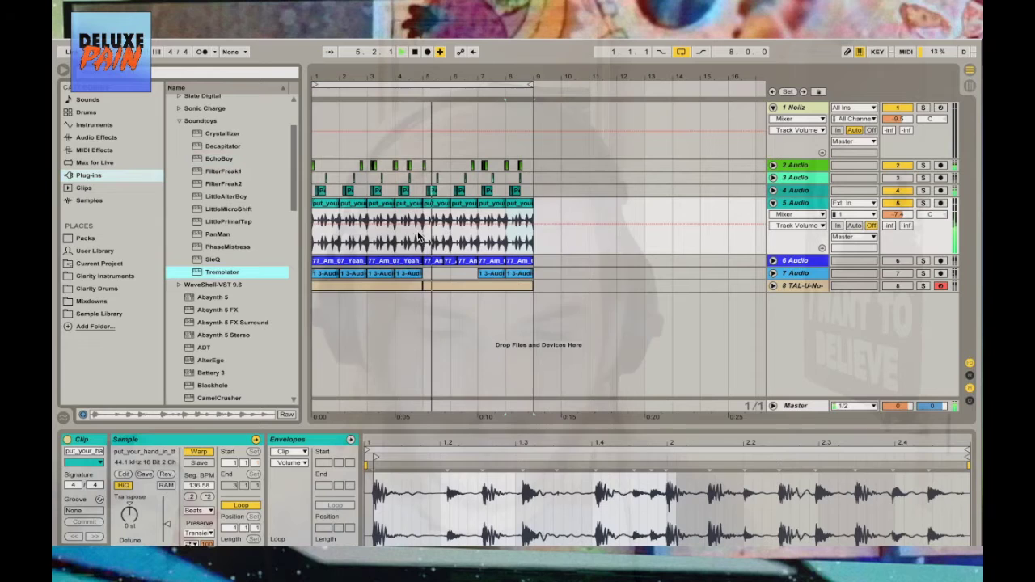
left_click_drag(417, 232, 419, 232)
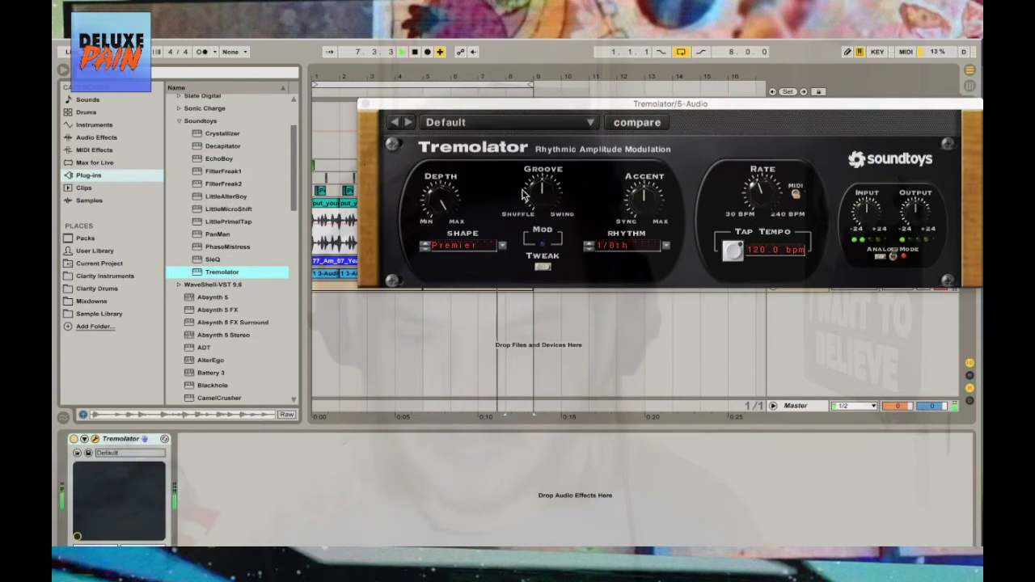
left_click(423, 249)
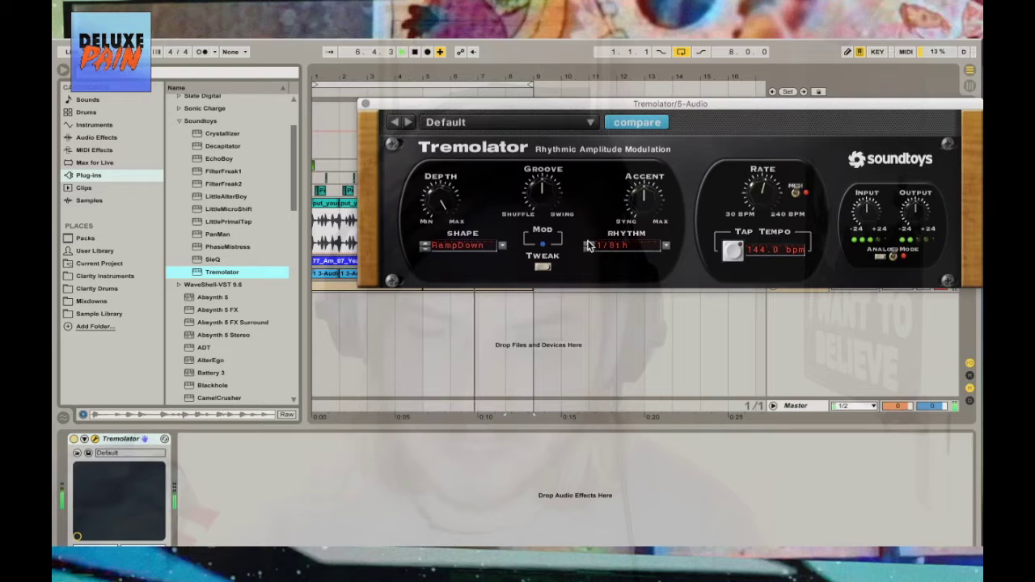
left_click(364, 105)
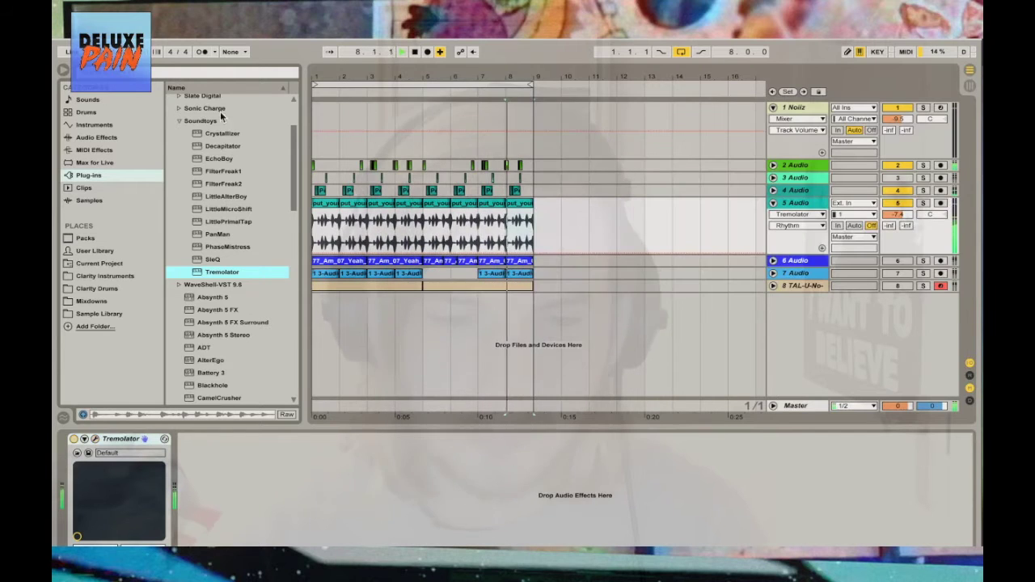
Add EQ Eight after Tremolator on 5 Audio, with band 1 as a low cut at 74.8 Hz and a slight cut on band 2
left_click(109, 138)
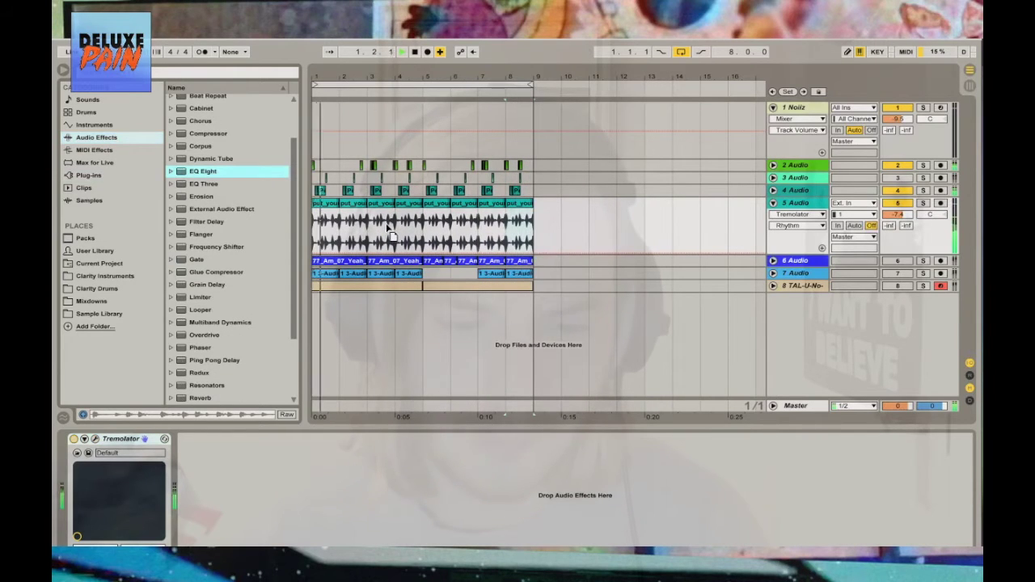
left_click_drag(385, 223, 385, 224)
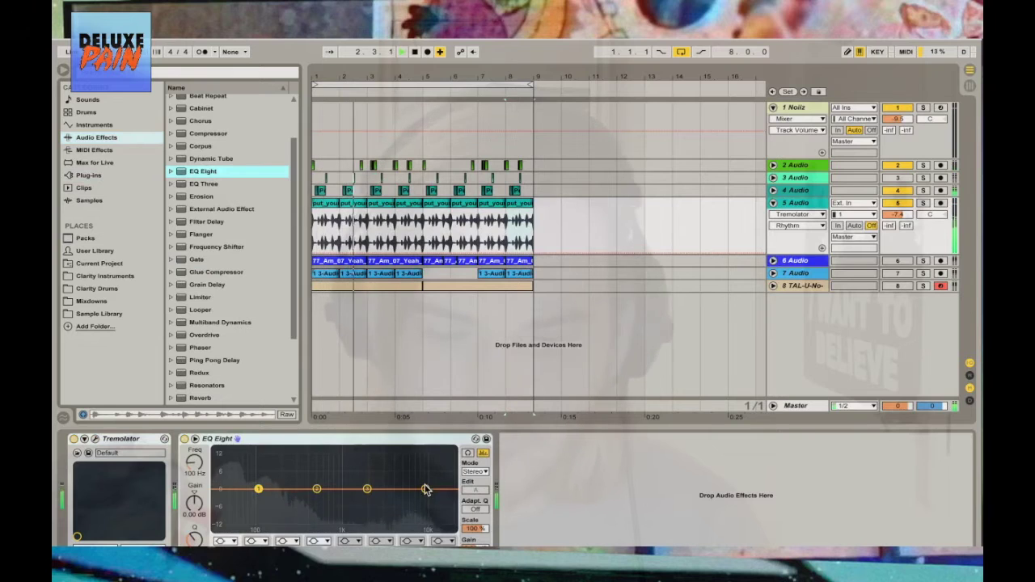
left_click_drag(261, 495, 260, 493)
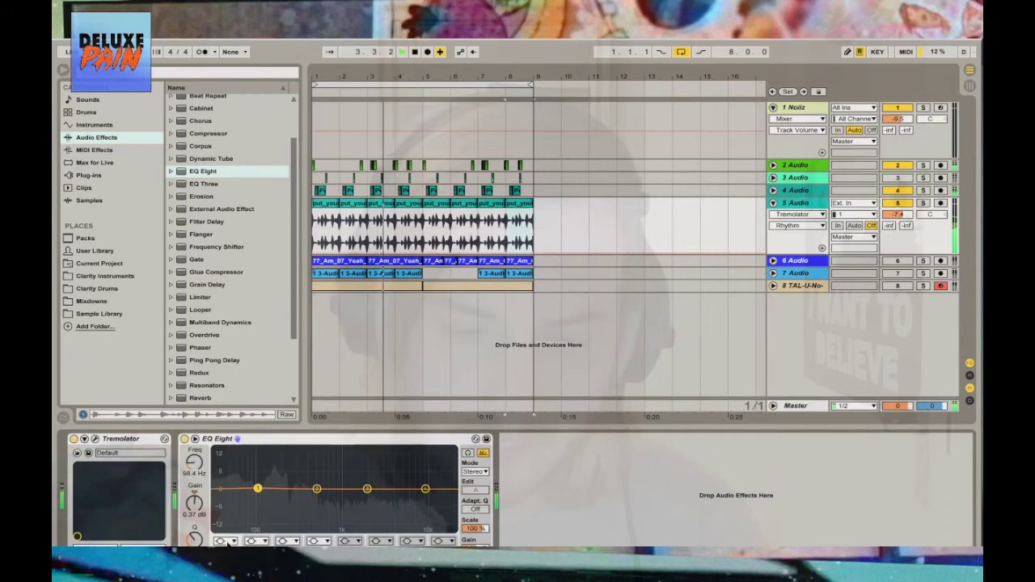
left_click(224, 540)
left_click(225, 467)
left_click_drag(316, 488, 248, 499)
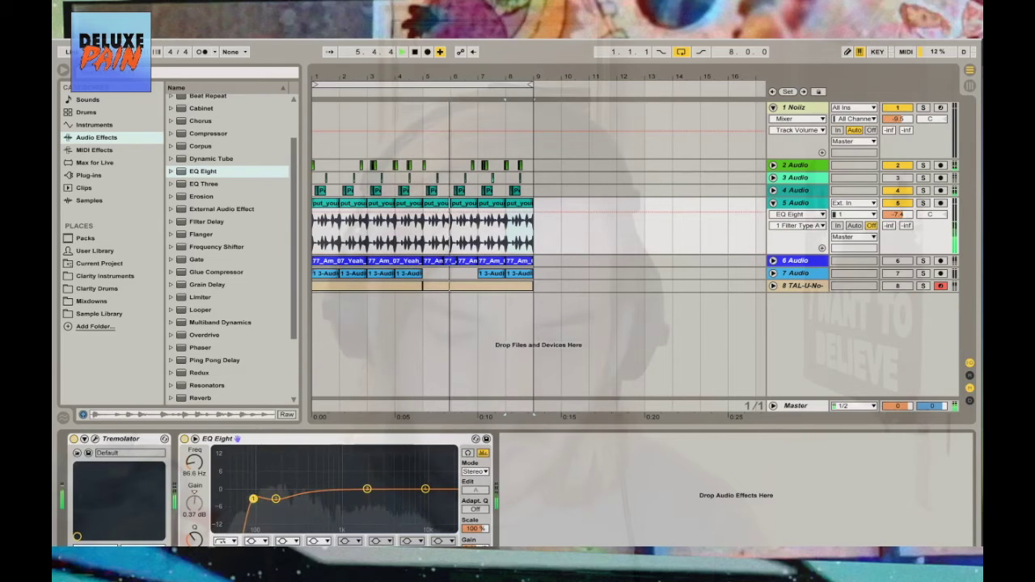
Transpose all eight drum break clips on 5 Audio up 4 semitones
left_click(548, 237)
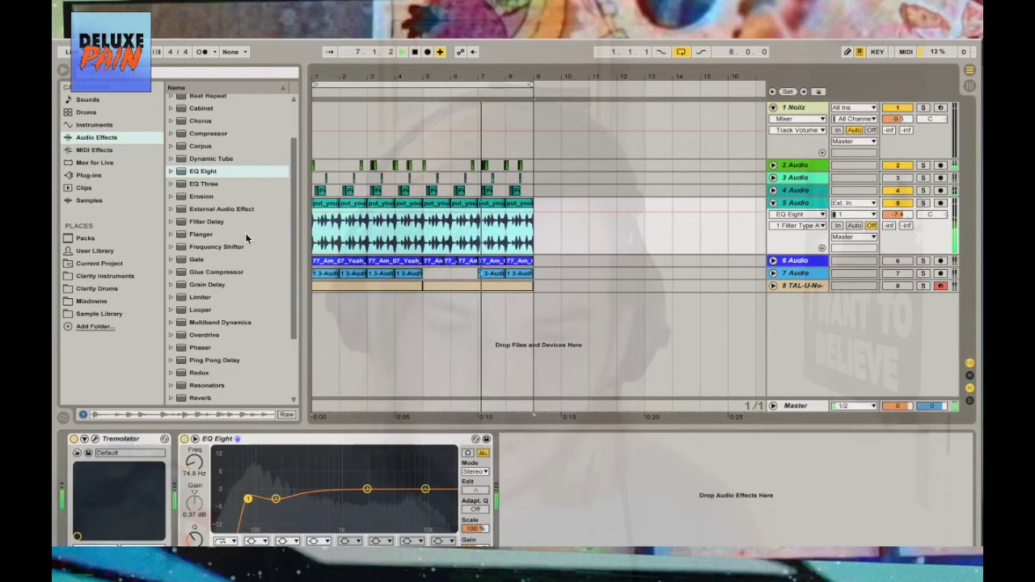
key("shift+Tab")
left_click_drag(129, 514, 130, 502)
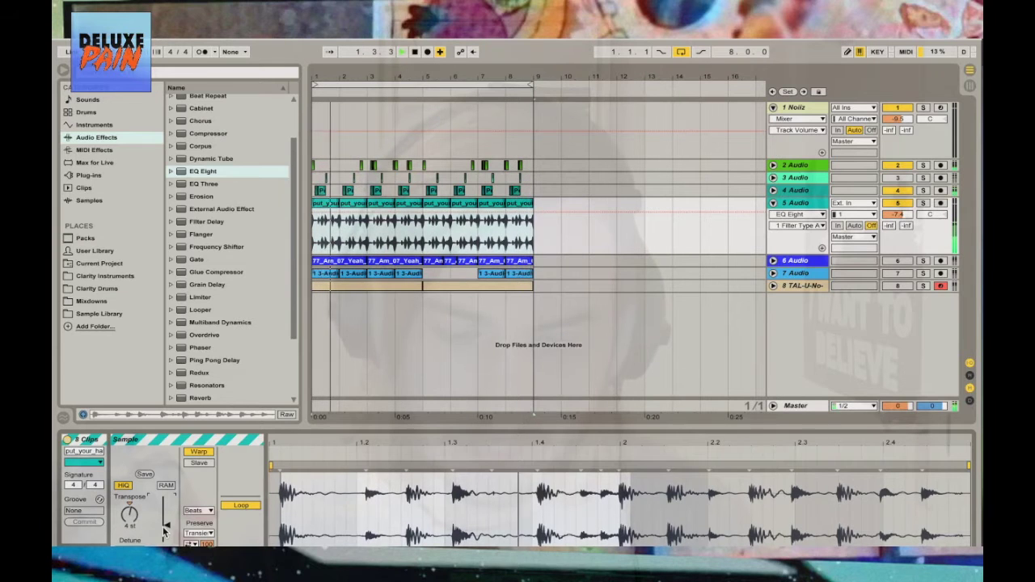
Fold the 5 Audio track and insert a new audio track directly below it
left_click(773, 204)
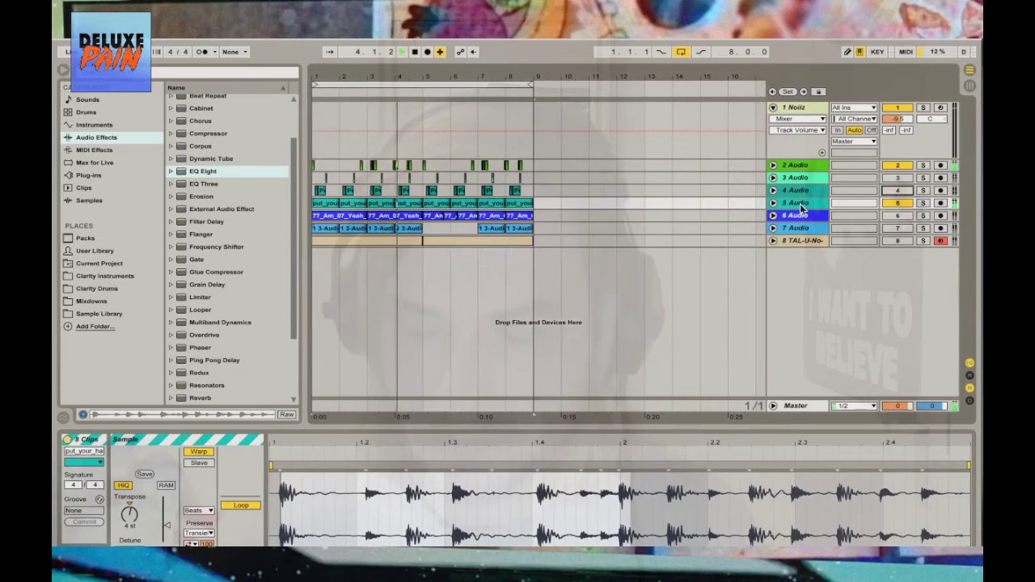
right_click(800, 208)
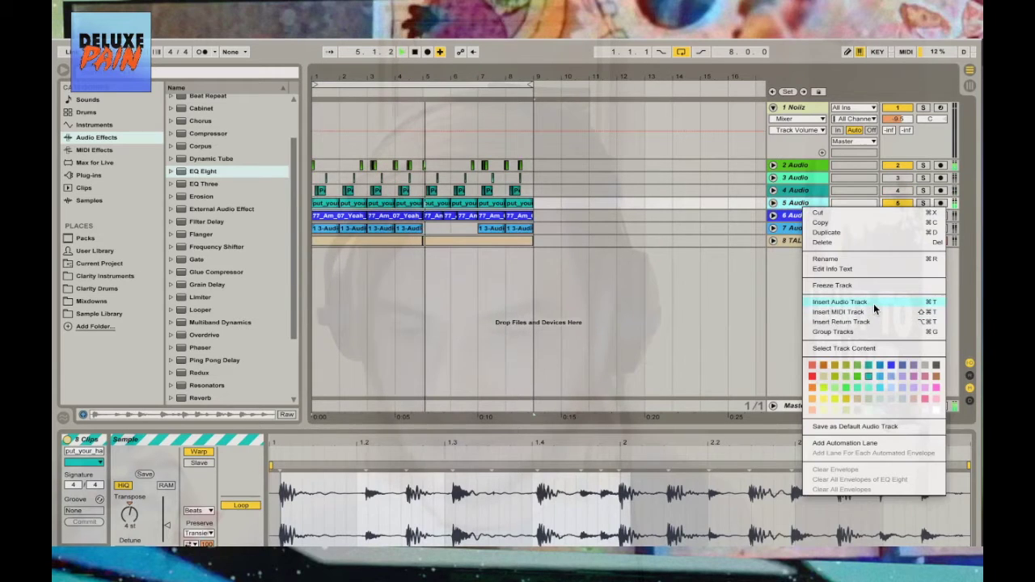
left_click(839, 301)
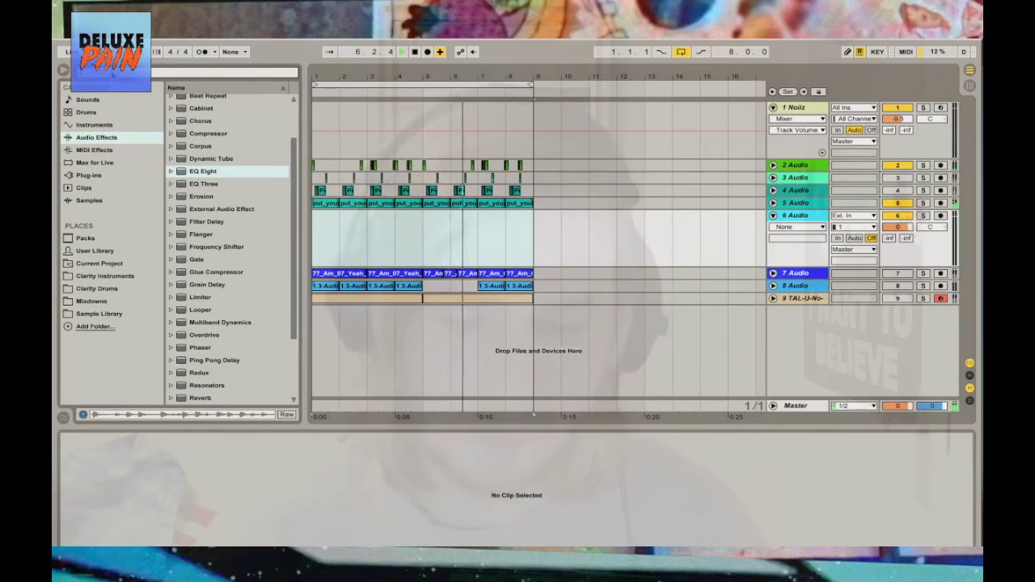
Filter the browser for snare samples and open the snares folder of 808 Ultimate in the Sample Library
type("vocal")
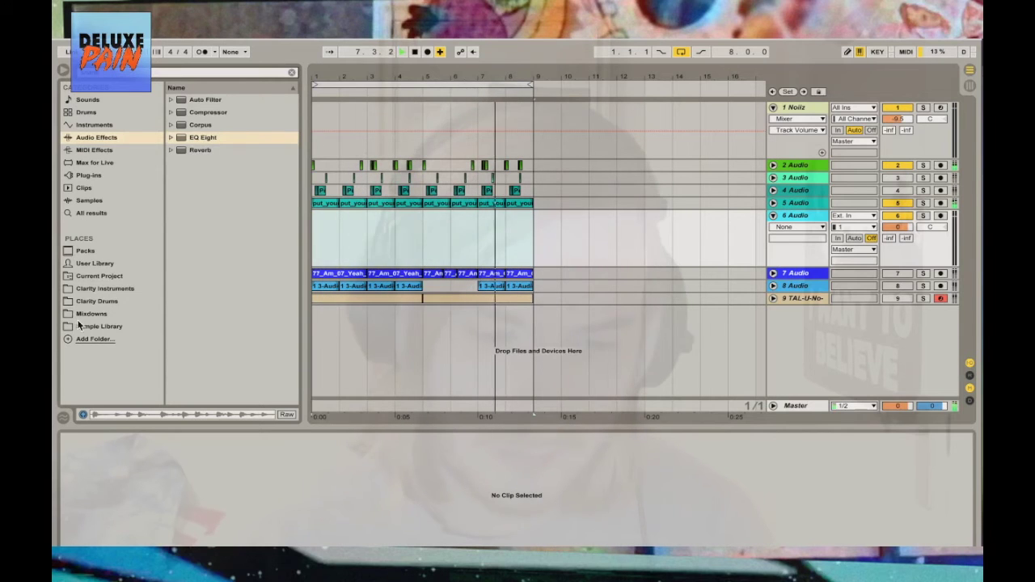
left_click(89, 325)
scroll(209, 149, "up", 5)
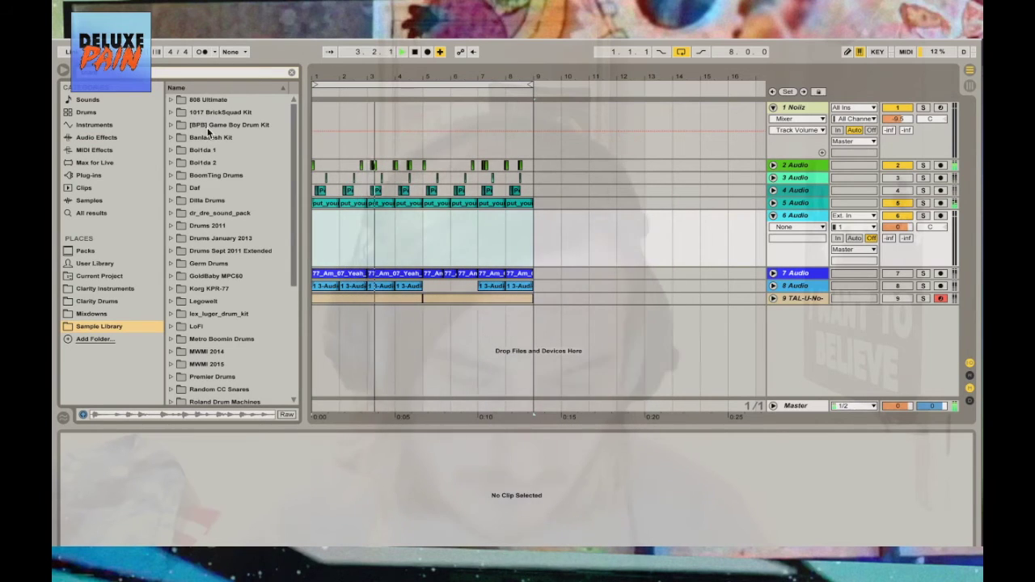
left_click(170, 100)
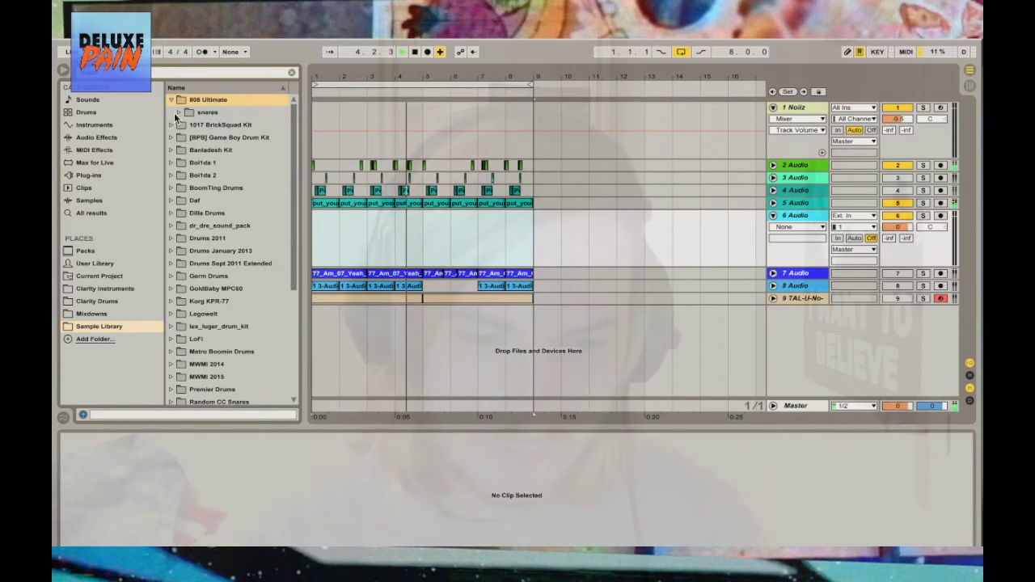
left_click(176, 109)
Audition the 808 snare samples and place 808-Snare15.wav on 6 Audio at the start of bar 3
left_click(226, 188)
key("Up")
scroll(234, 304, "down", 7)
left_click(234, 305)
key("Down")
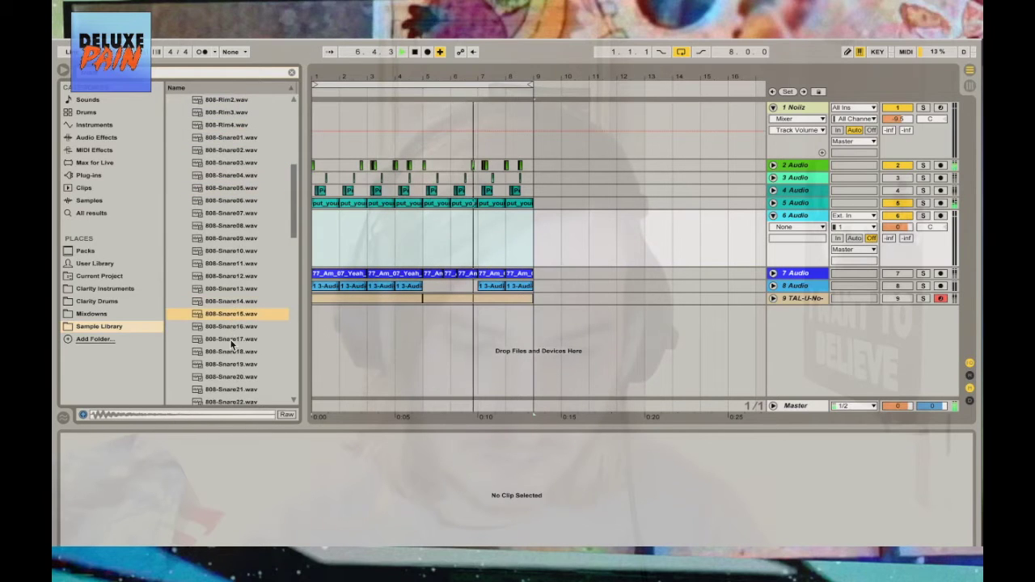
left_click_drag(239, 320, 368, 231)
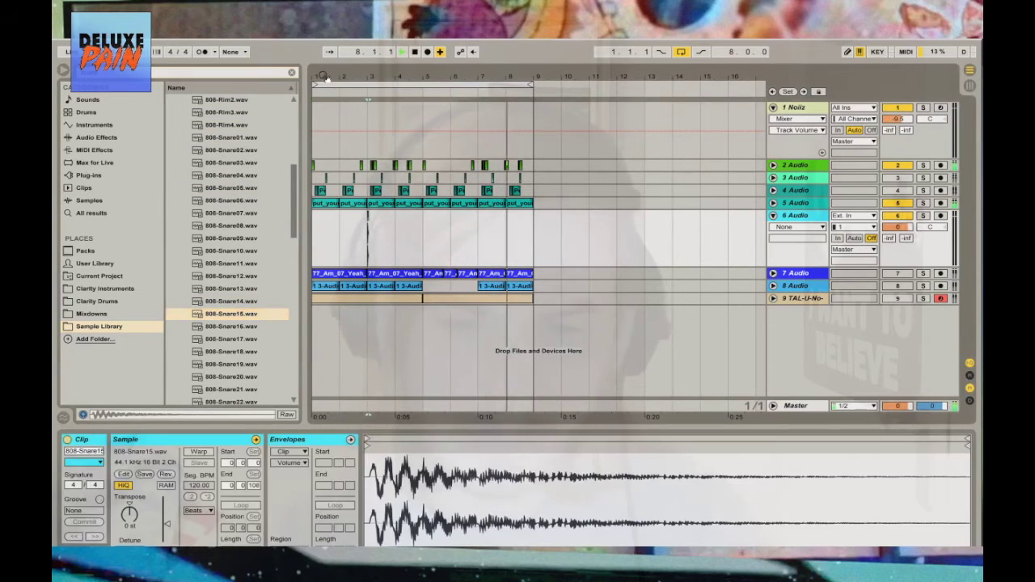
Set the arrangement's fixed grid to 1/8 and move the snare clip to beat 2 of bar 1
key("plus")
right_click(393, 240)
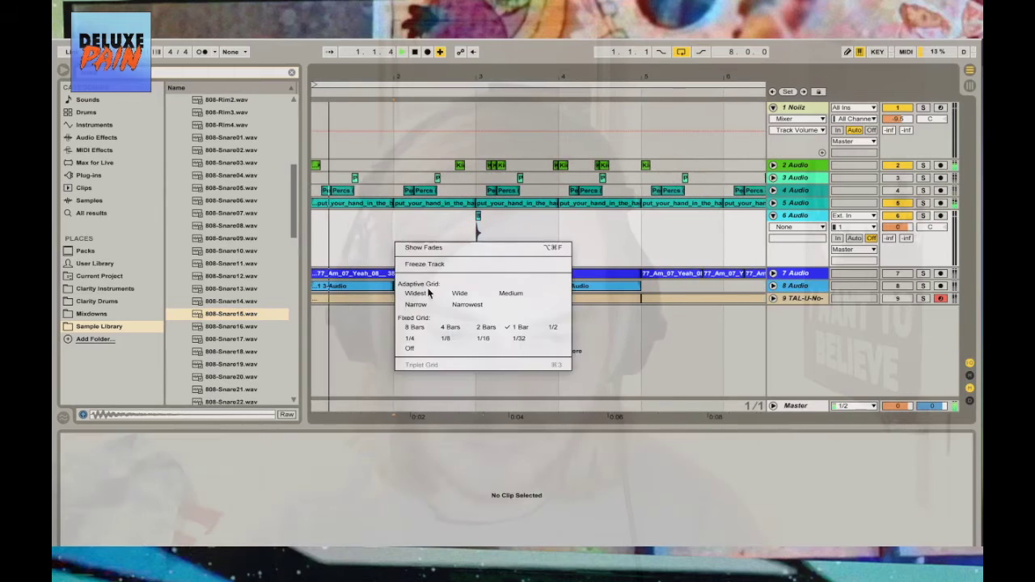
left_click(446, 339)
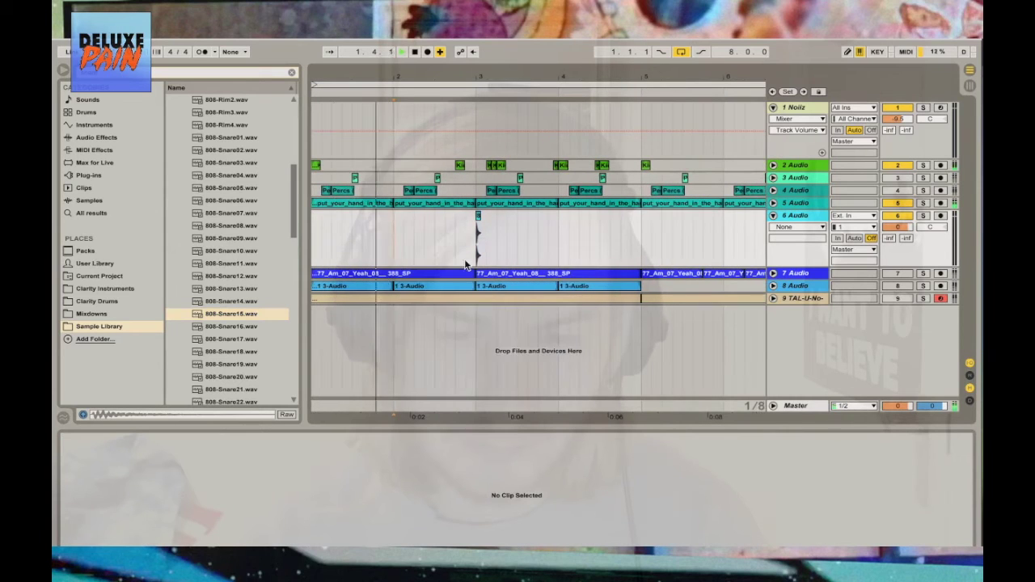
left_click(478, 218)
left_click(334, 227)
left_click_drag(337, 234, 333, 227)
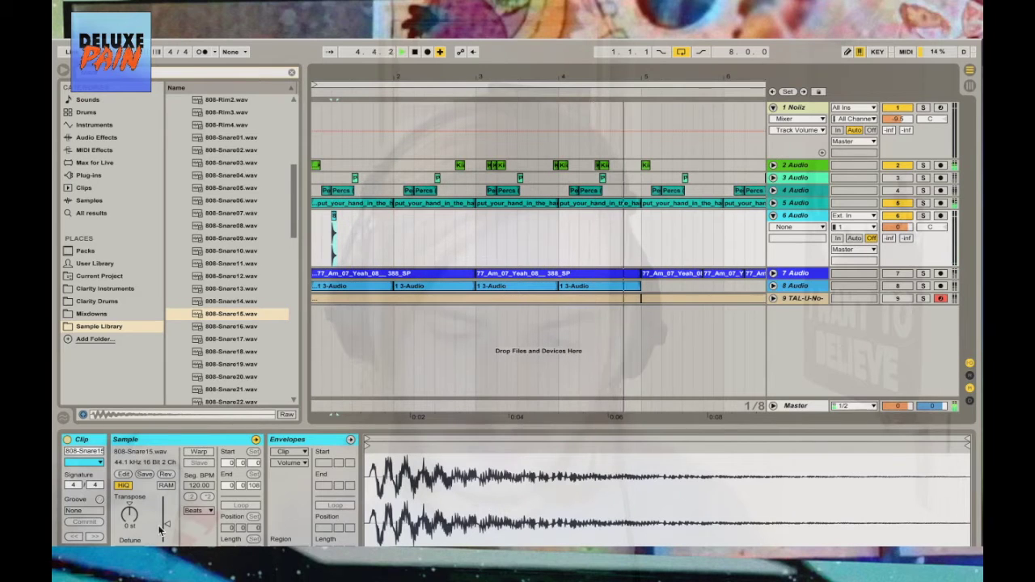
Loop the first bar of the arrangement and restart playback to hear the snare in it
left_click_drag(394, 235, 326, 222)
key("space")
key("space")
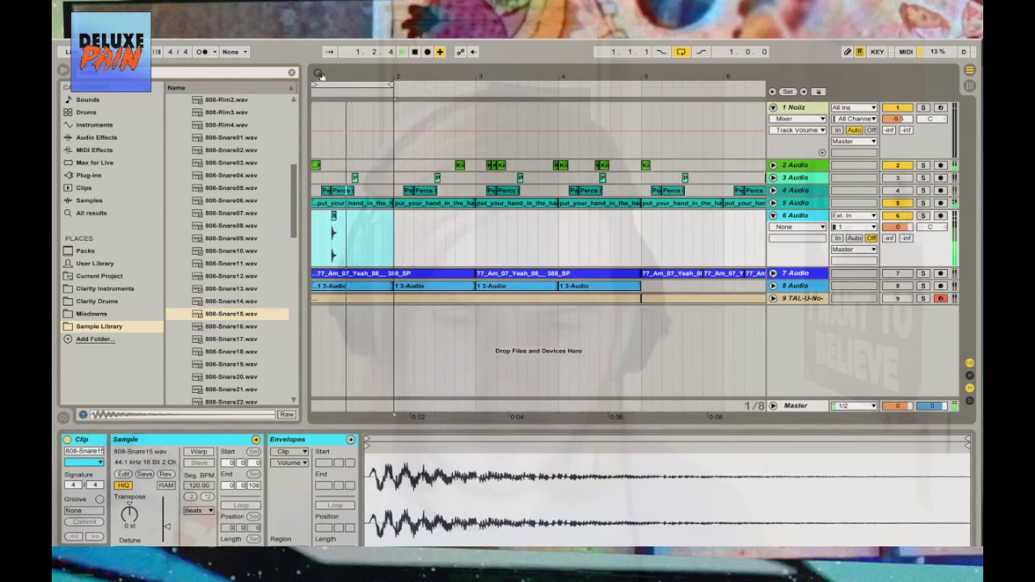
Set the fixed grid to 1/16 and move the snare clip on 6 Audio to 1.1.3
key("z")
right_click(397, 244)
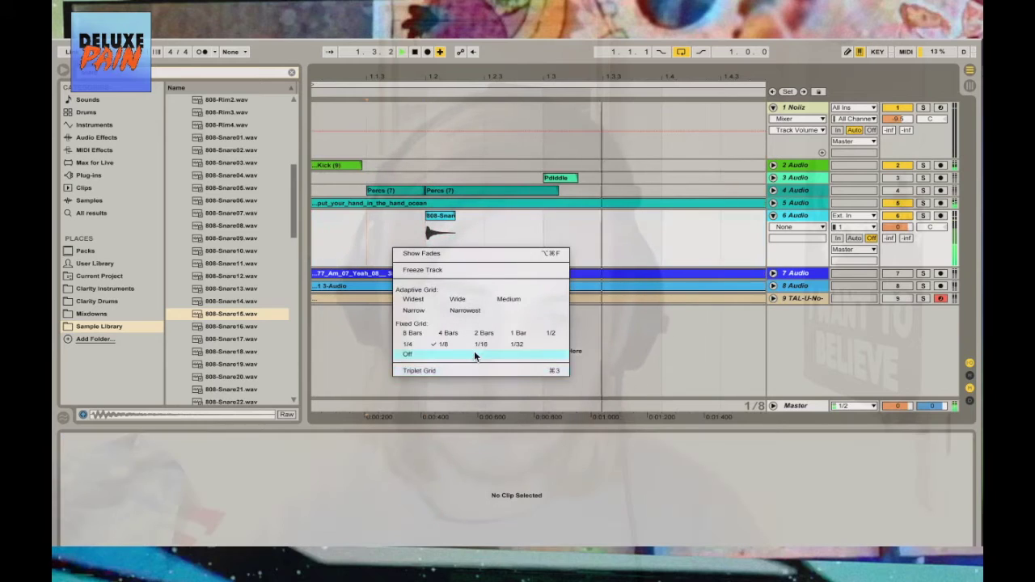
left_click(477, 347)
left_click_drag(439, 214, 379, 235)
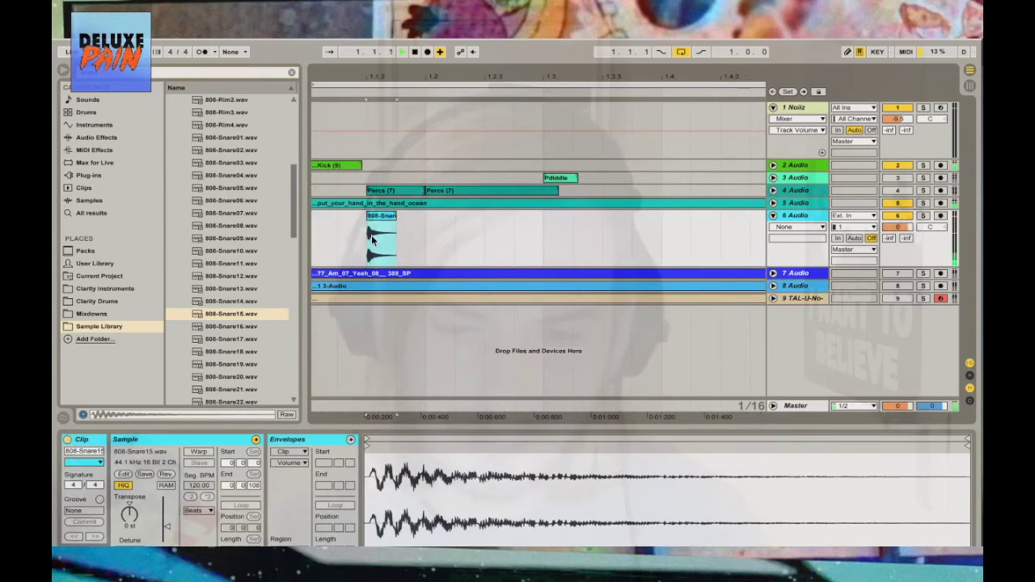
Duplicate the snare clip right after the original, transpose the copy up 5 semitones and lower its clip gain
key("ctrl+d")
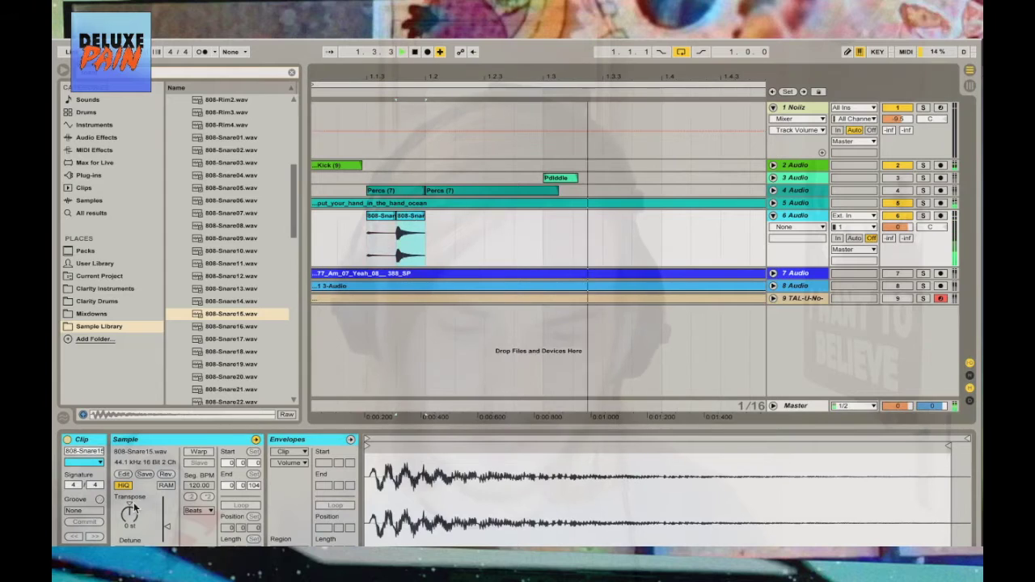
left_click_drag(135, 522, 135, 518)
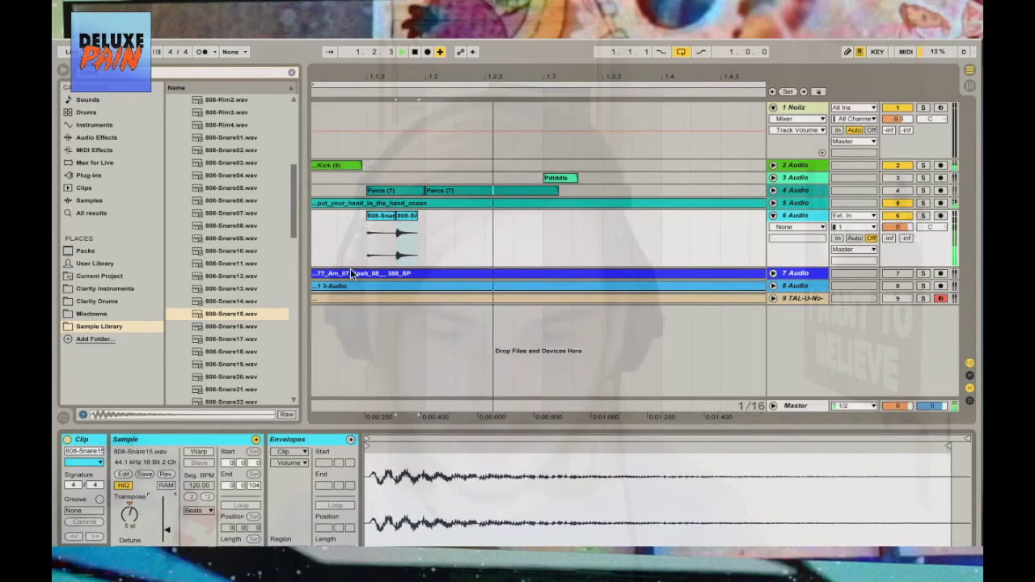
Copy the second 808-Snare15 clip on track 6 to beat 1.4 and transpose the copy to 3 semitones
left_click_drag(405, 215, 678, 228)
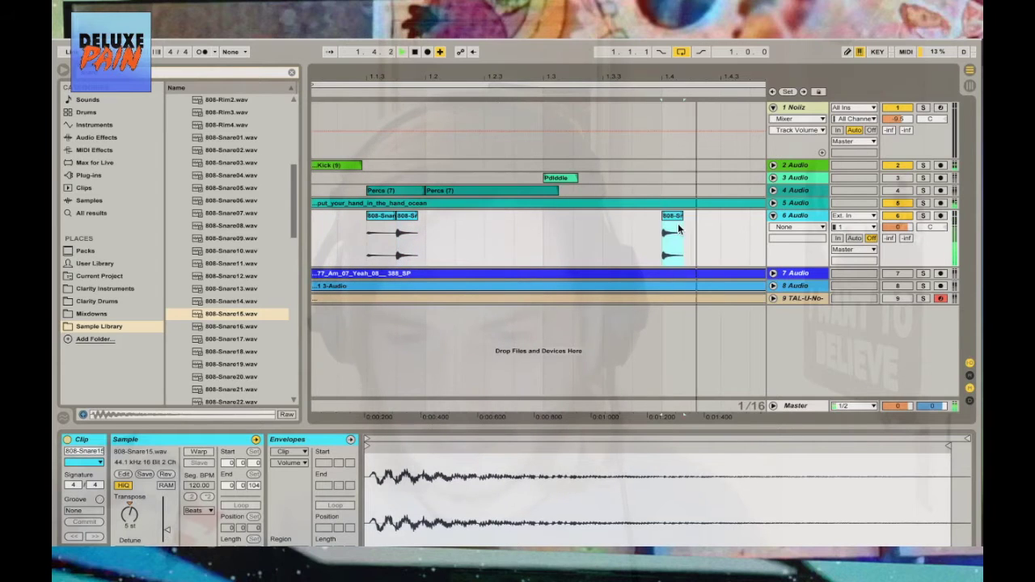
left_click_drag(129, 513, 129, 500)
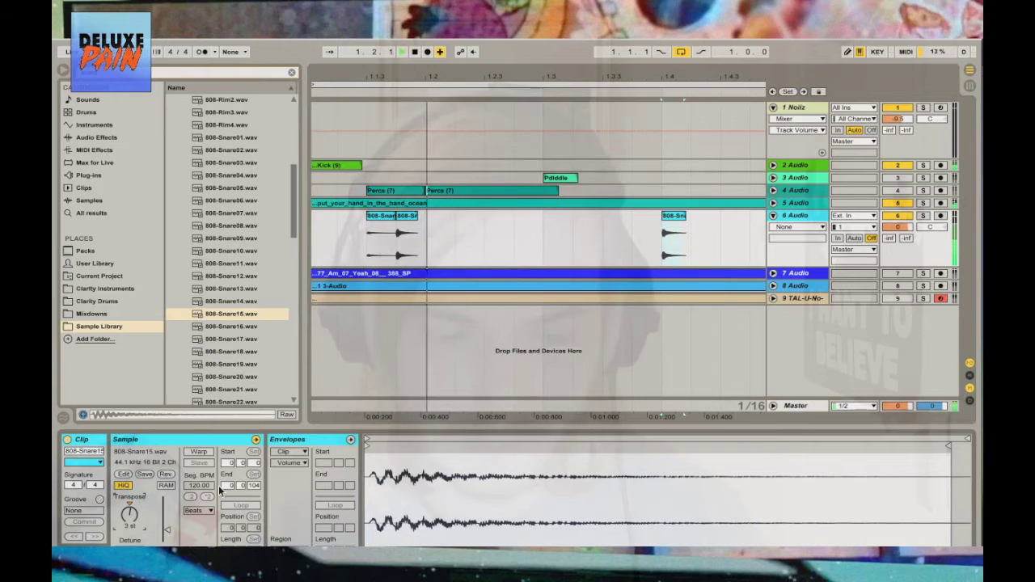
Turn on Warp for the snare clip at 1.4 and add warp markers, shifting them to reshape its timing
key("plus")
key("minus")
key("minus")
key("minus")
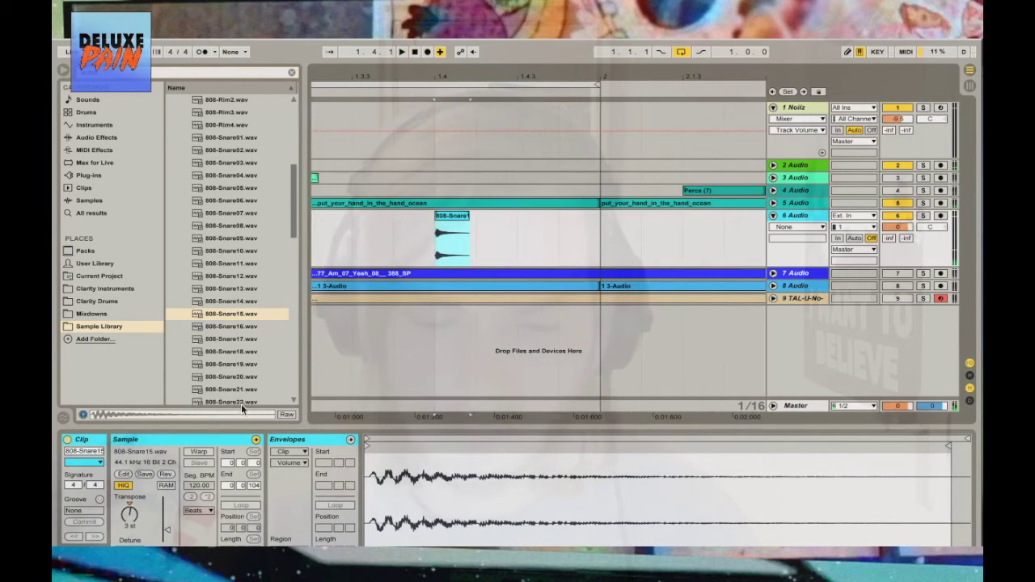
left_click(204, 455)
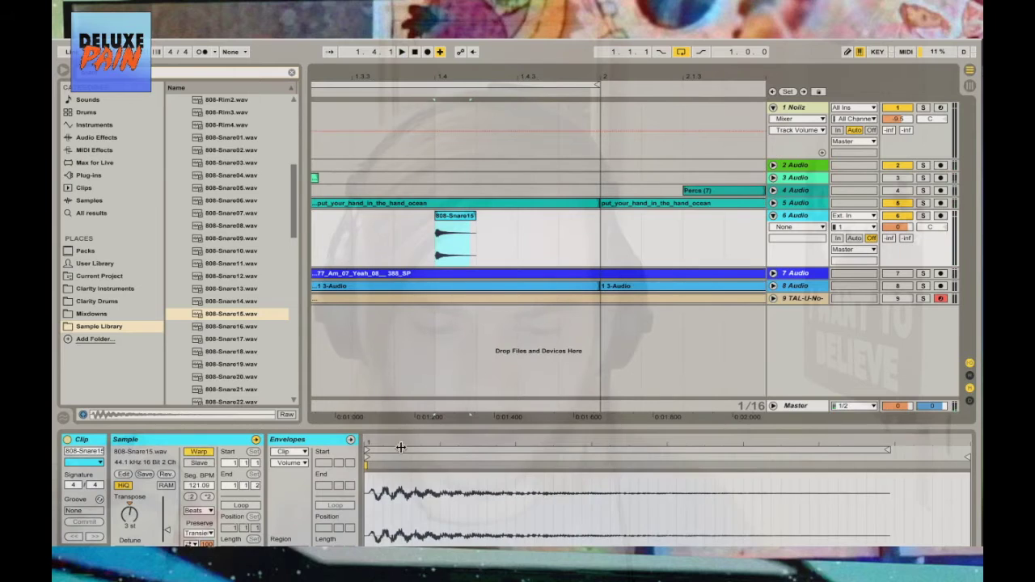
double_click(455, 467)
double_click(548, 464)
left_click_drag(548, 464, 783, 463)
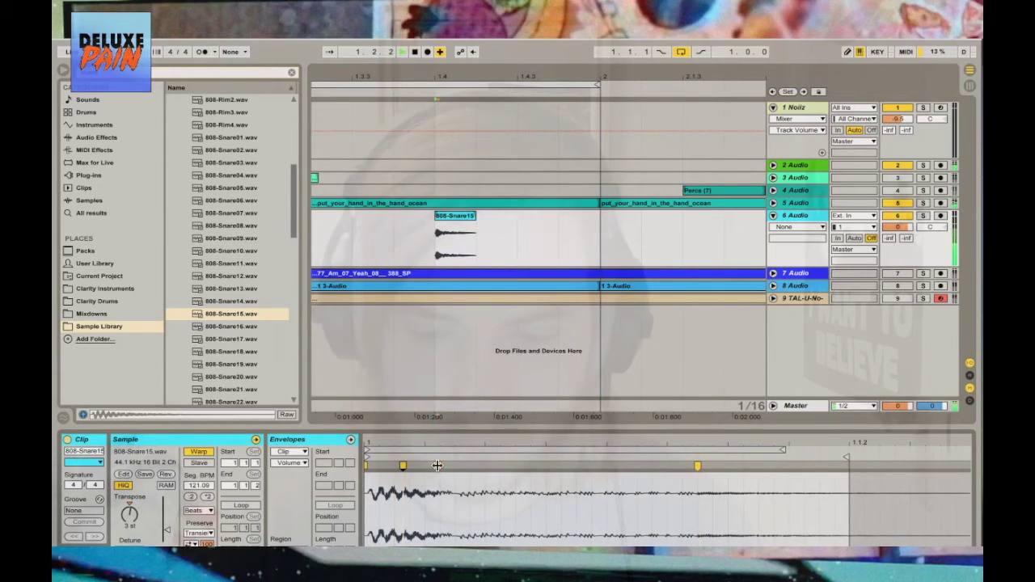
double_click(437, 466)
left_click_drag(436, 465, 515, 466)
left_click_drag(729, 466, 727, 466)
Show the snare clip's Transposition Modulation envelope and set its warp mode to Tones
left_click(295, 462)
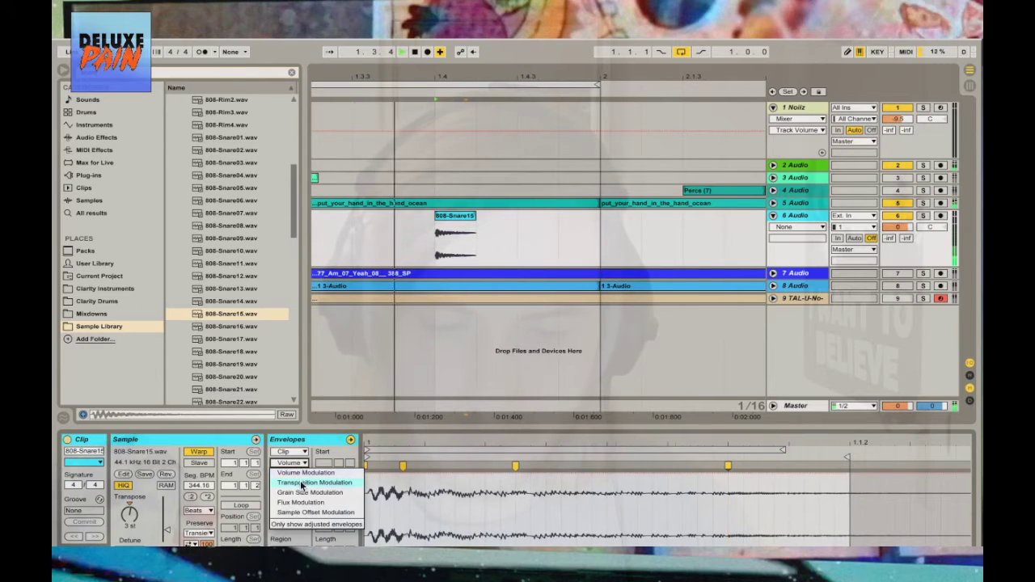
left_click(302, 483)
left_click(194, 510)
left_click(196, 521)
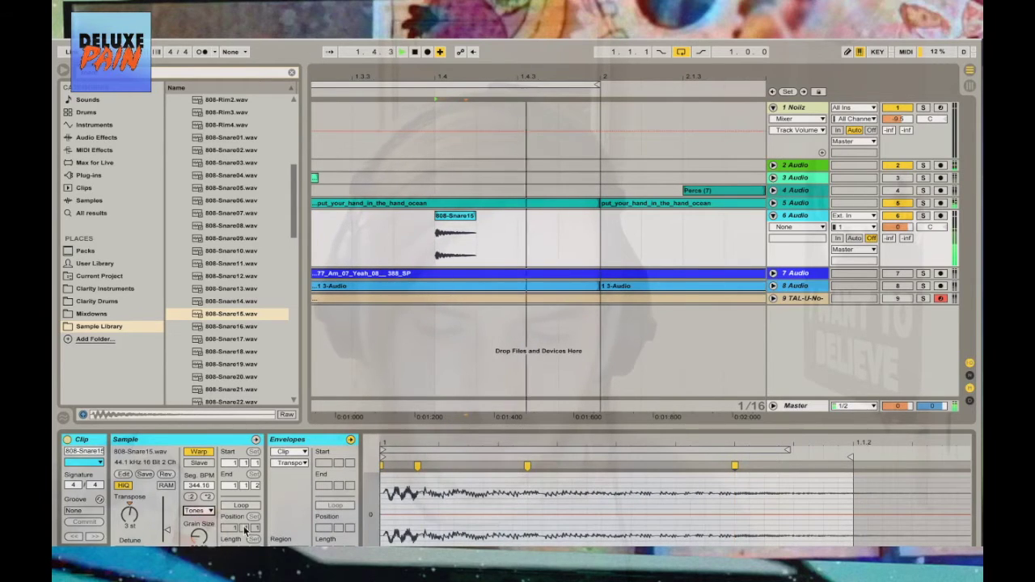
Shape a gradually descending transposition envelope across the snare clip, undoing the overly steep edits
left_click_drag(532, 521, 534, 545)
mouse_move(594, 528)
left_mouse_down()
mouse_move(596, 496)
mouse_move(608, 513)
left_mouse_up()
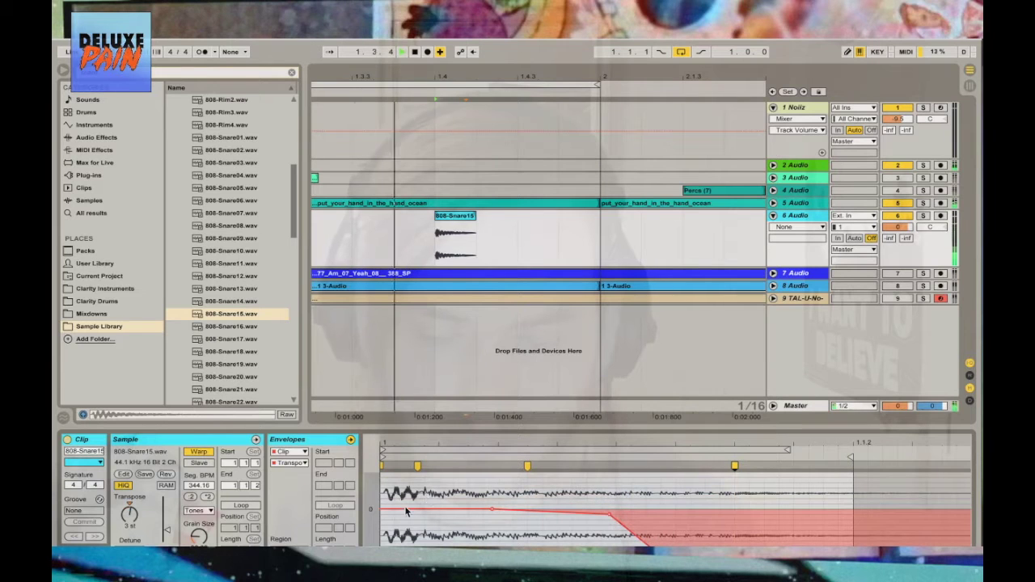
left_click_drag(647, 535, 833, 504)
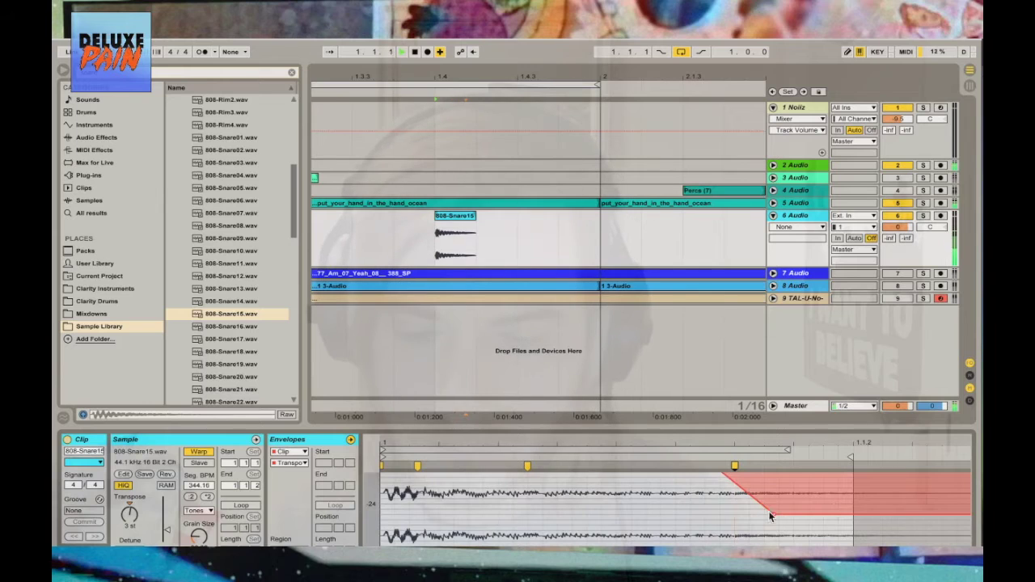
key("ctrl+z")
key("ctrl+z")
key("ctrl+z")
key("ctrl+z")
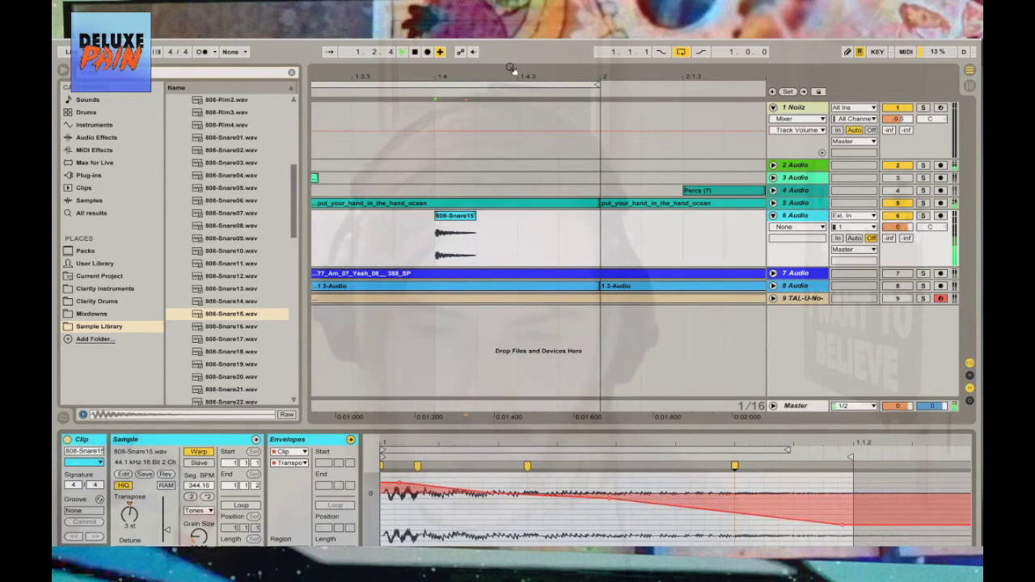
Duplicate the snare clip at 1.4 until it fills the beat up to bar 2, and transpose the last three hits to 12 semitones
scroll(428, 229, "down", 4)
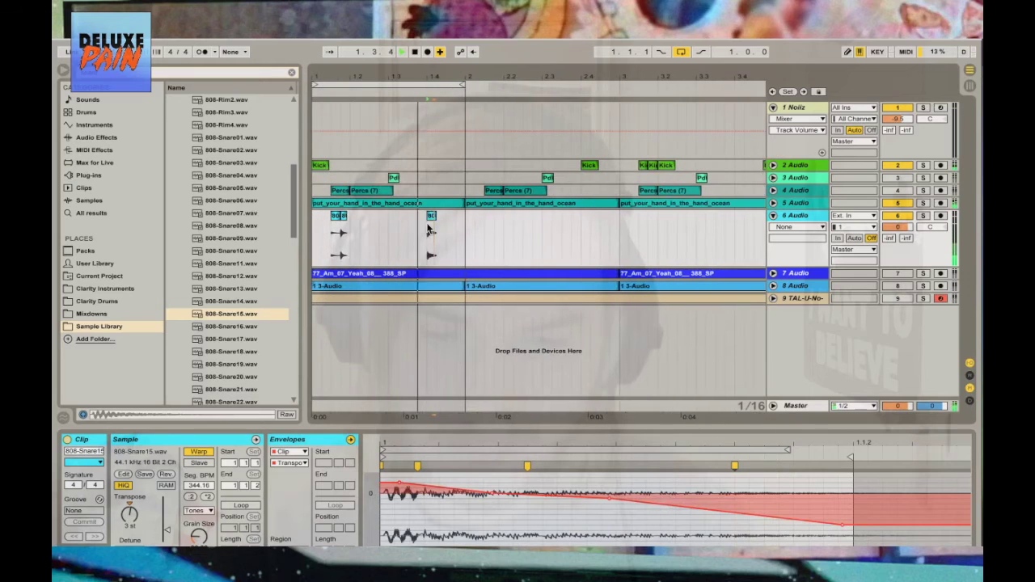
key("space")
key("ctrl+d")
key("ctrl+d")
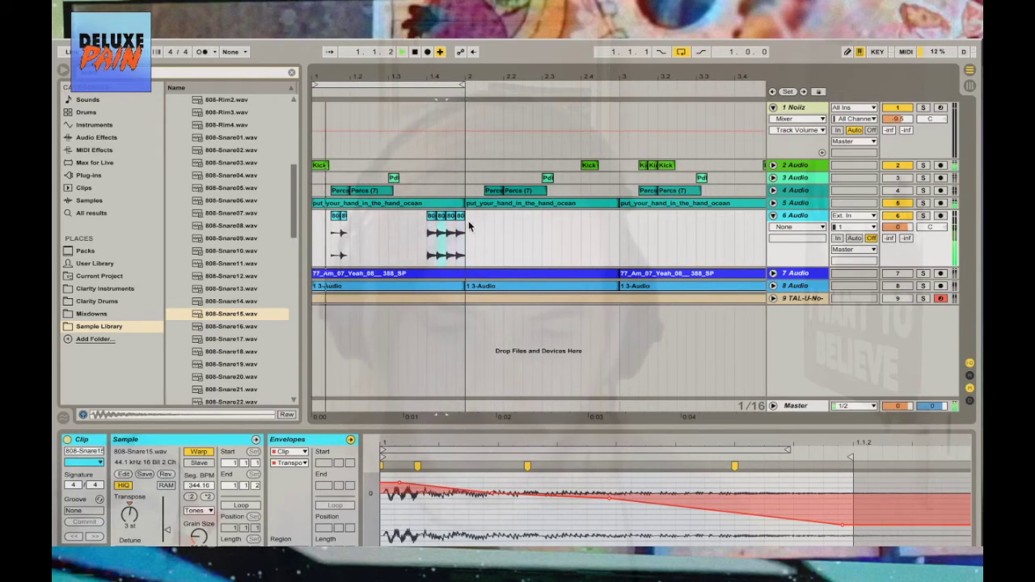
left_click(461, 220, "shift")
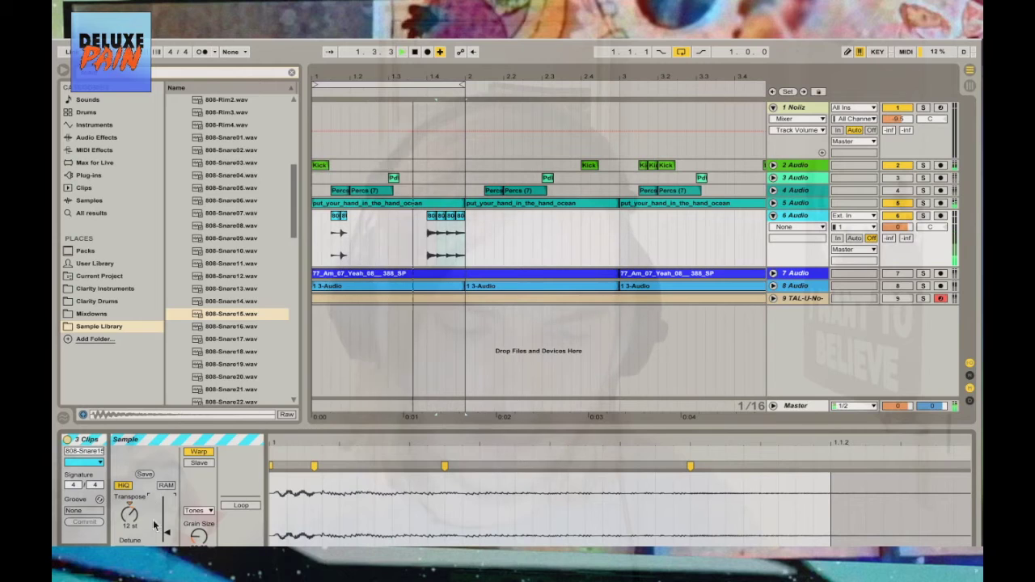
Clear the browser search and add the Simple Delay audio effect to the snare track
left_click(128, 137)
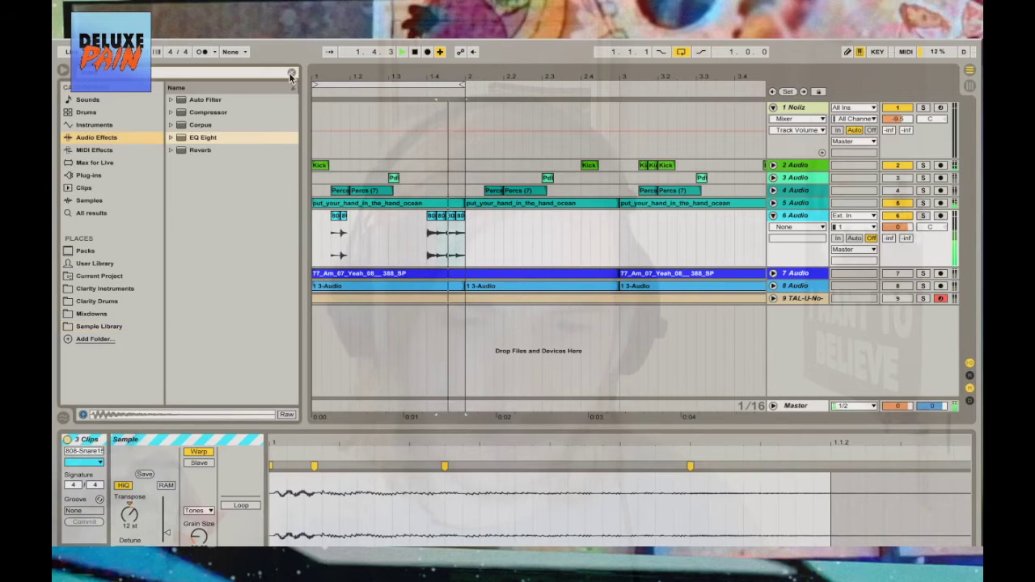
left_click(291, 74)
scroll(244, 286, "down", 3)
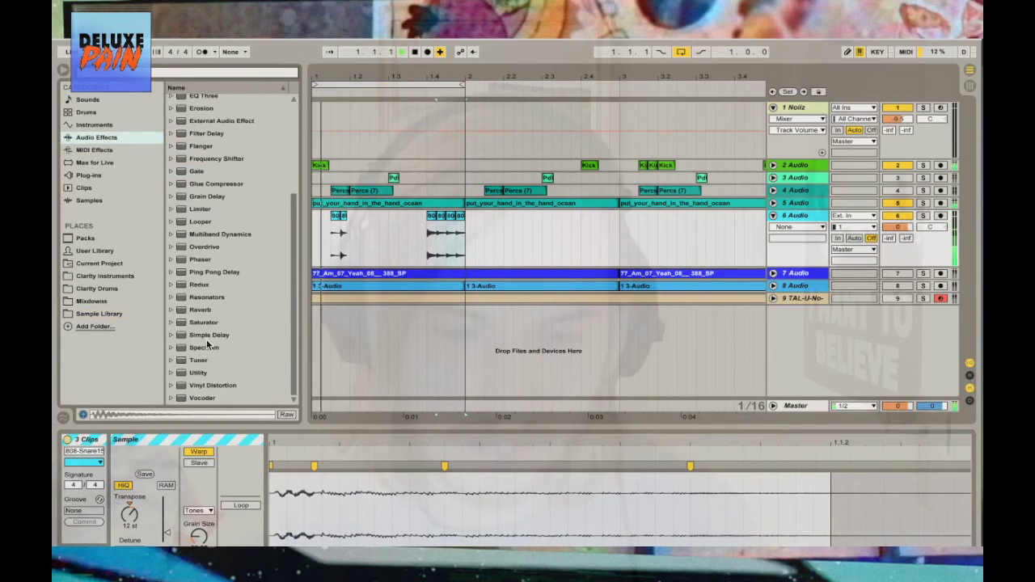
left_click_drag(209, 334, 203, 509)
Set the Simple Delay to 10.3 ms on the left and 1.00 ms on the right, and increase its feedback
left_click(124, 527)
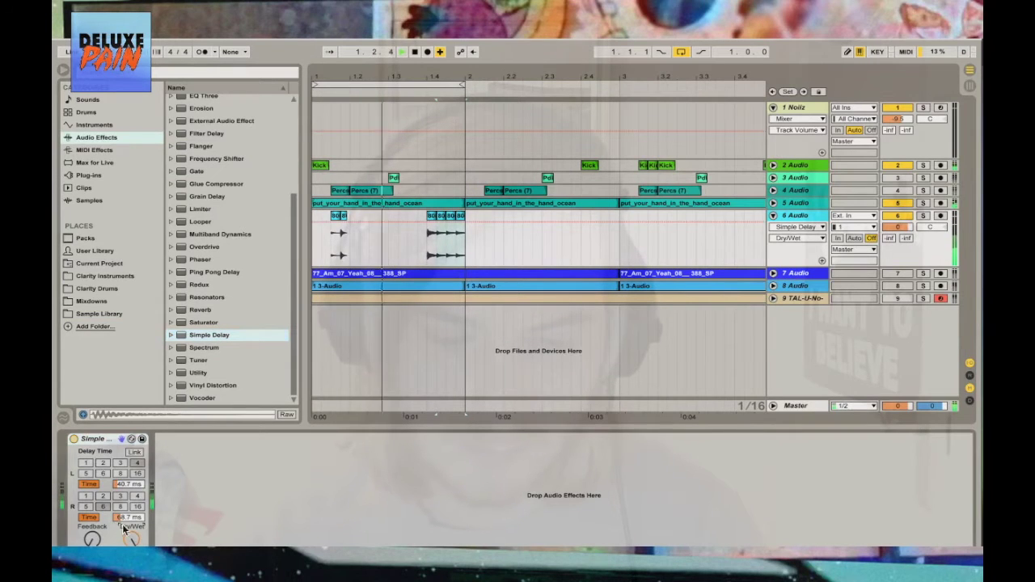
left_click_drag(125, 518, 125, 566)
left_click_drag(135, 483, 103, 505)
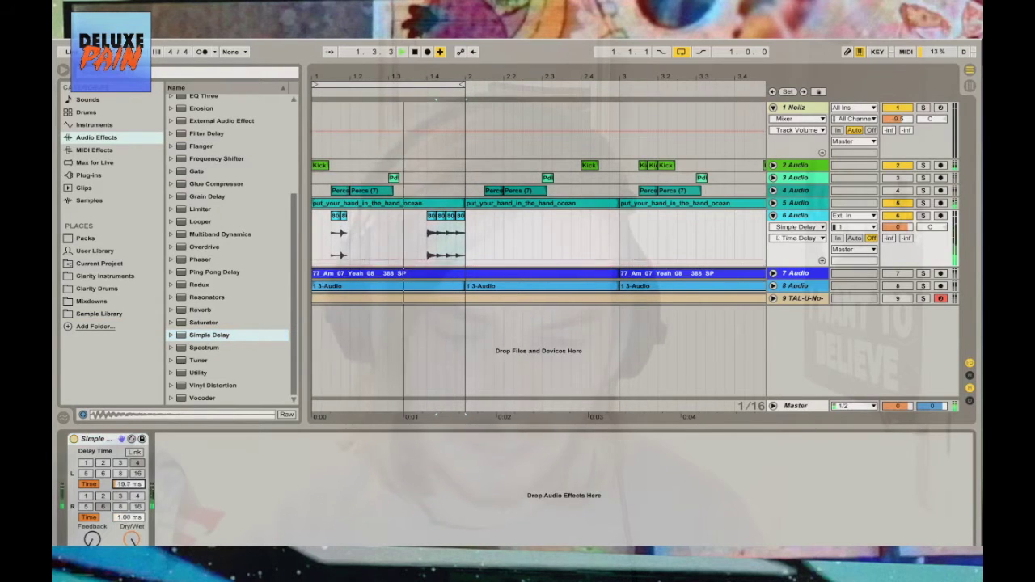
left_click(92, 539)
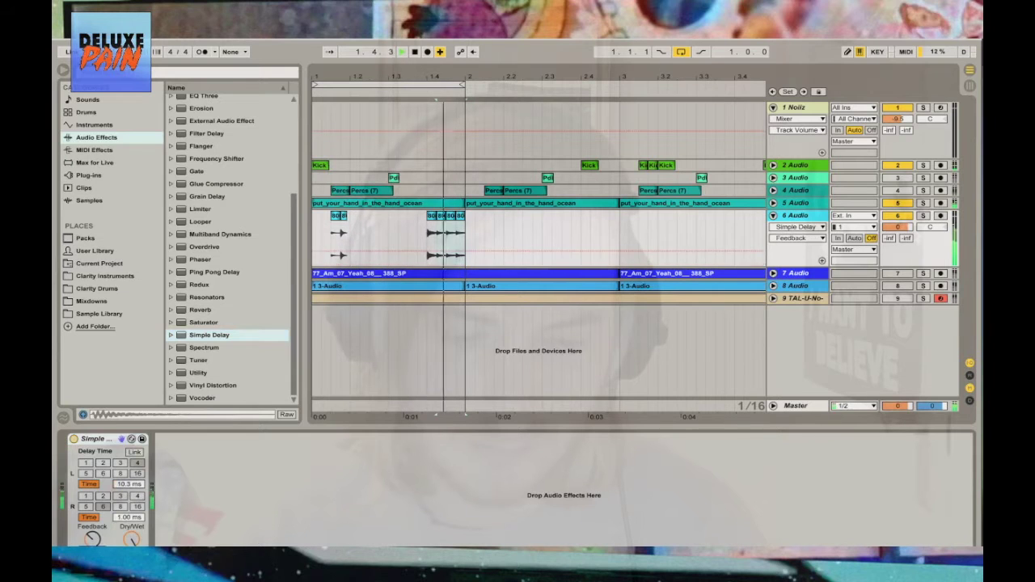
mouse_move(92, 540)
left_mouse_down()
mouse_move(92, 521)
mouse_move(95, 540)
left_mouse_up()
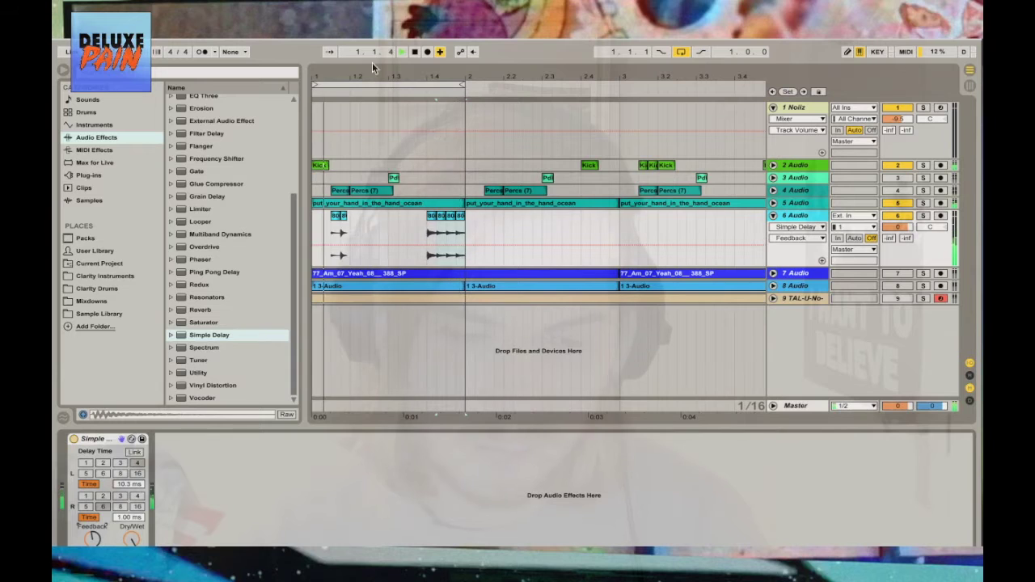
With a one-bar grid, duplicate the snare track's first bar into bar 2 and extend the arrangement loop to two bars
key("minus")
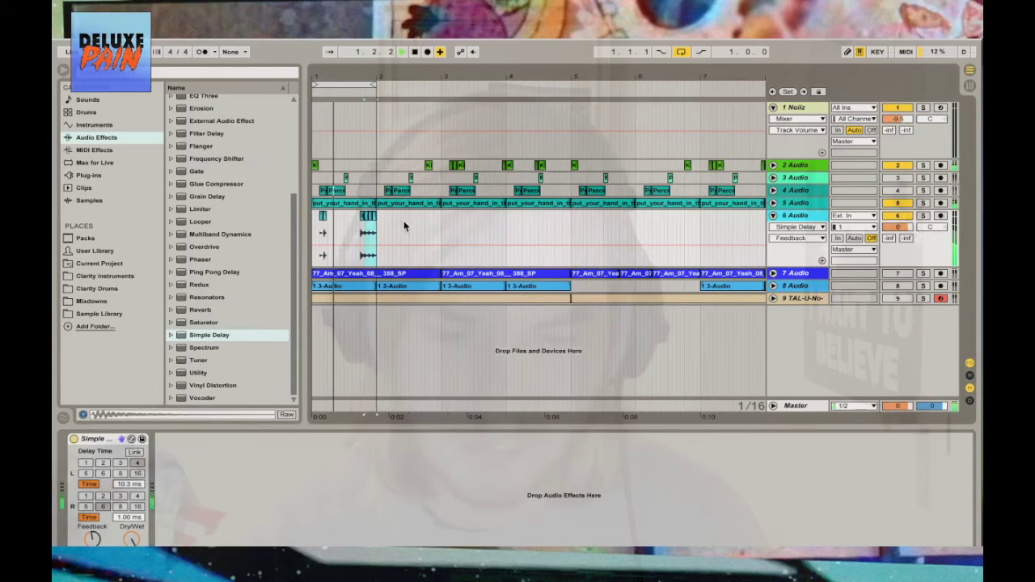
right_click(403, 221)
left_click(527, 326)
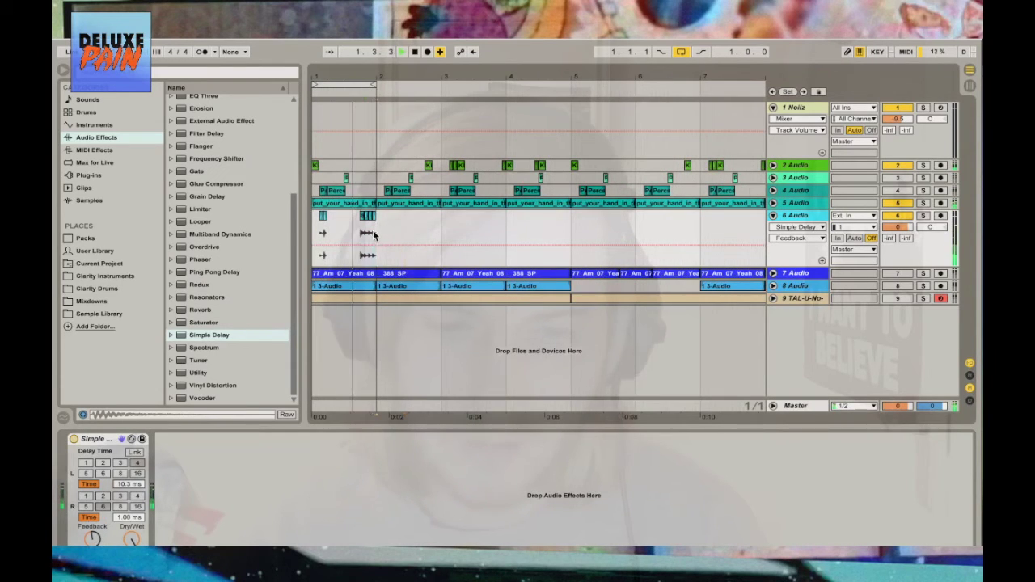
left_click_drag(364, 233, 292, 229)
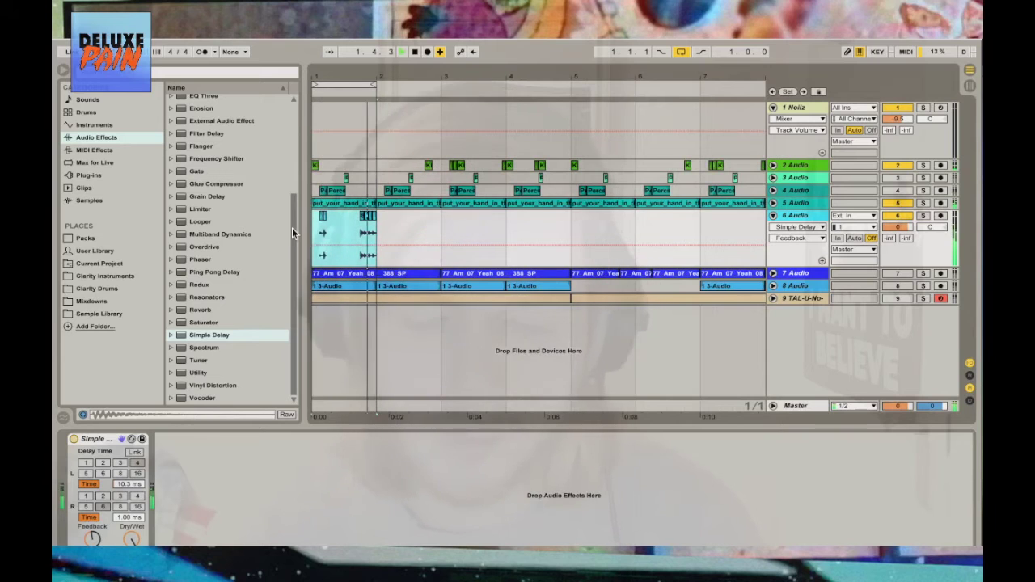
key("ctrl+d")
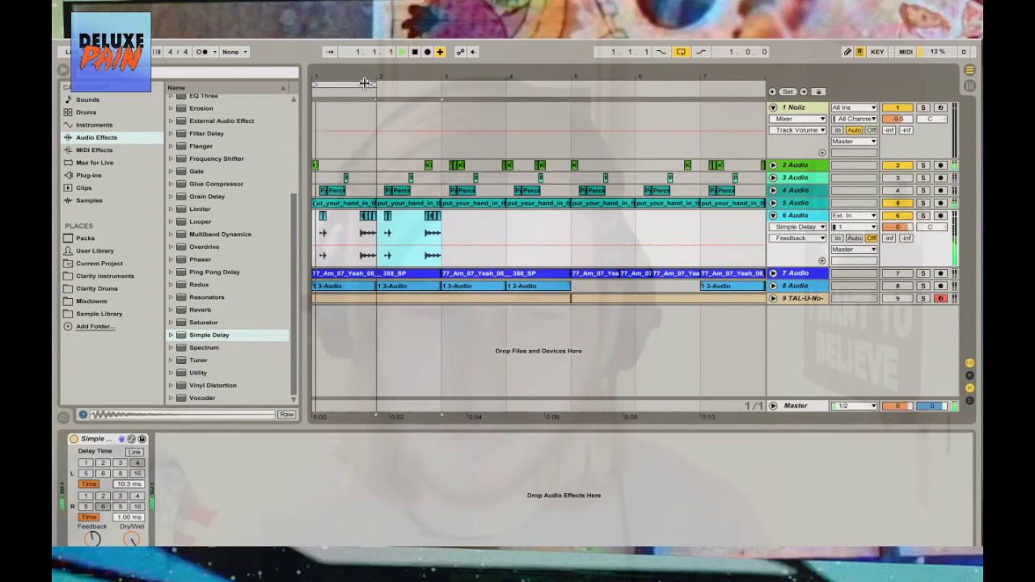
left_click_drag(372, 83, 440, 83)
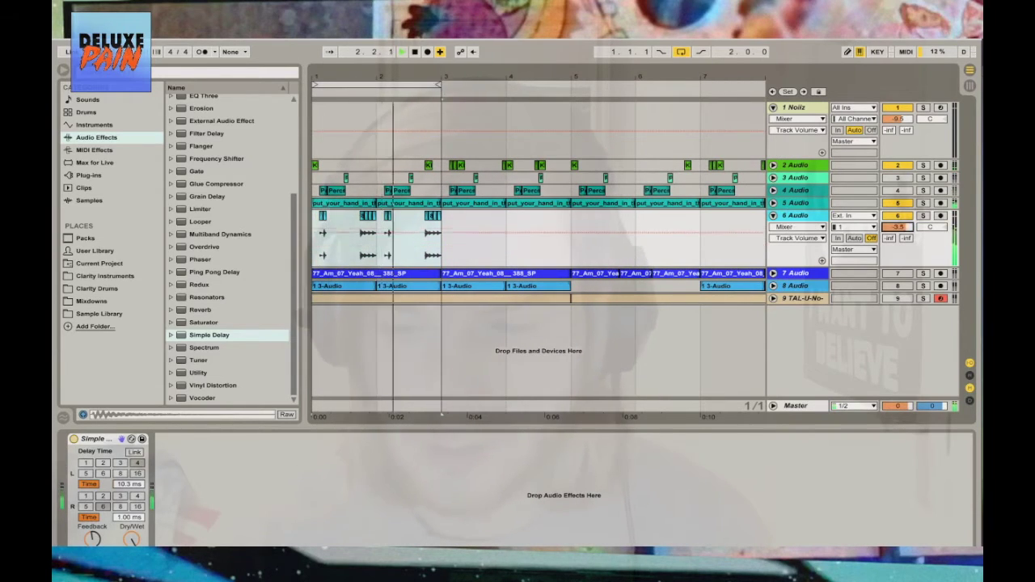
Activate track 3 and add an EQ Eight to it with a second-band cut of 4.83 dB at 402 Hz
left_click(897, 177)
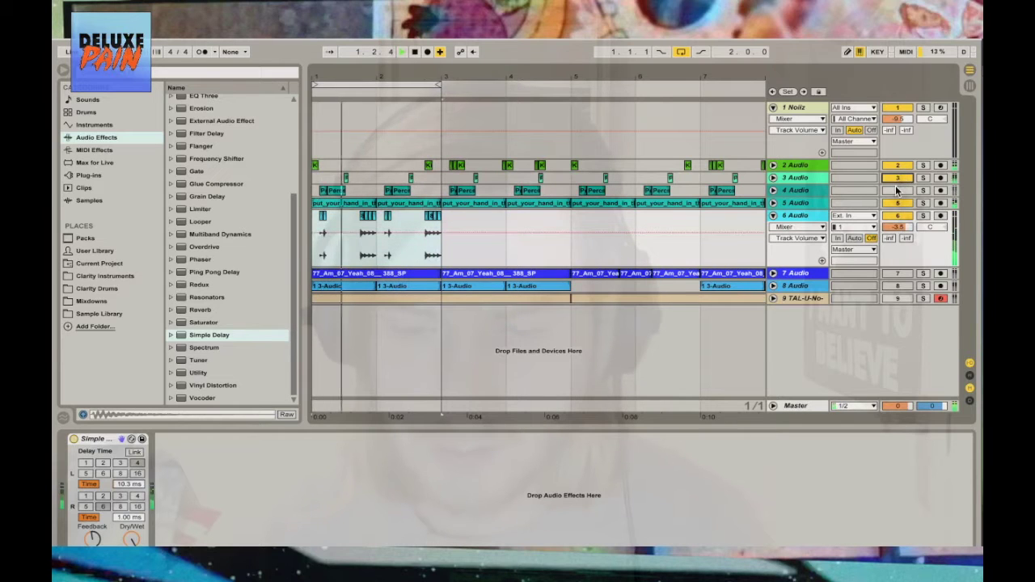
left_click(773, 177)
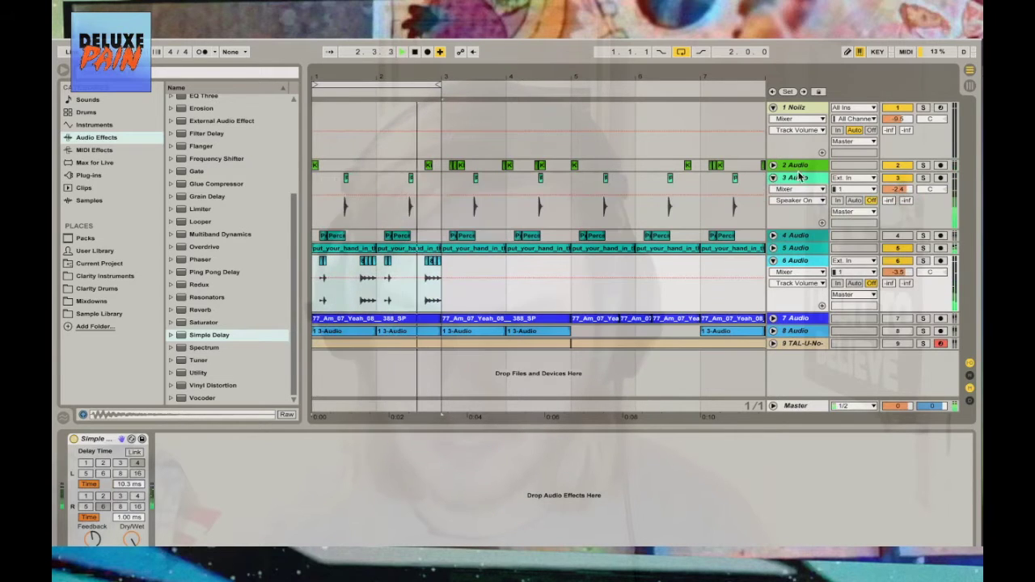
left_click(646, 176)
scroll(232, 151, "up", 3)
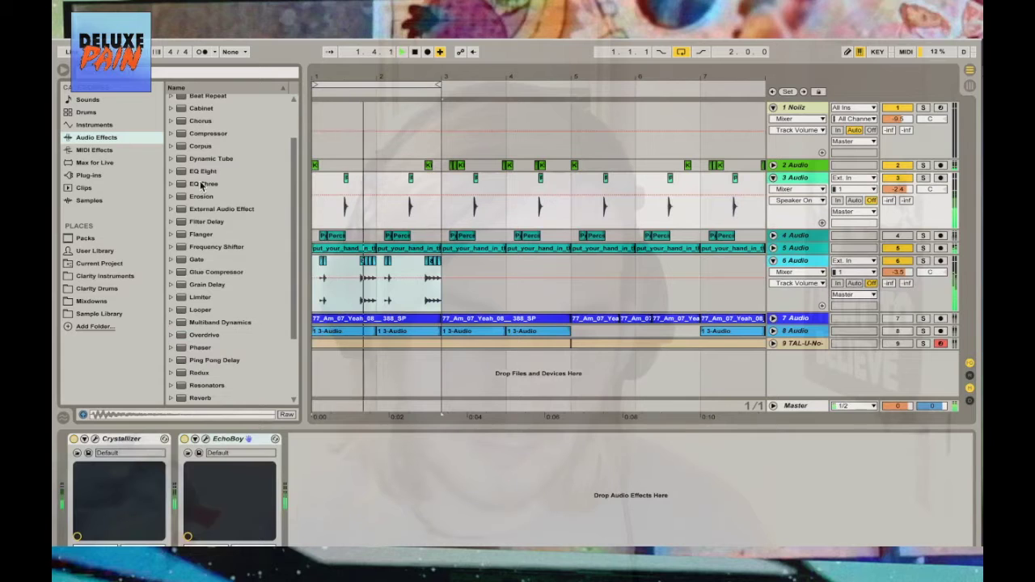
left_click(206, 170)
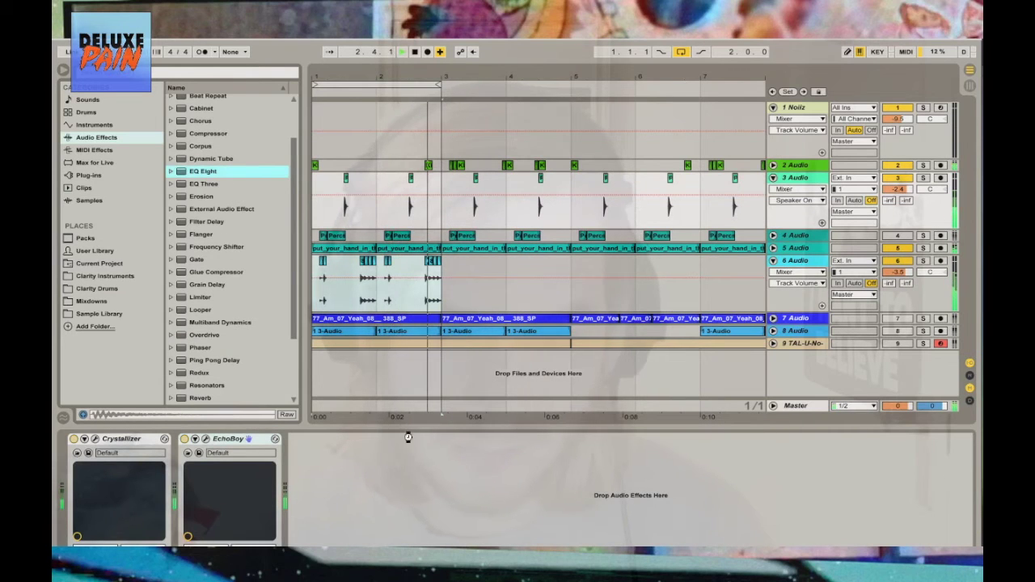
left_click_drag(409, 437, 408, 453)
left_click_drag(419, 488, 419, 502)
left_click(772, 177)
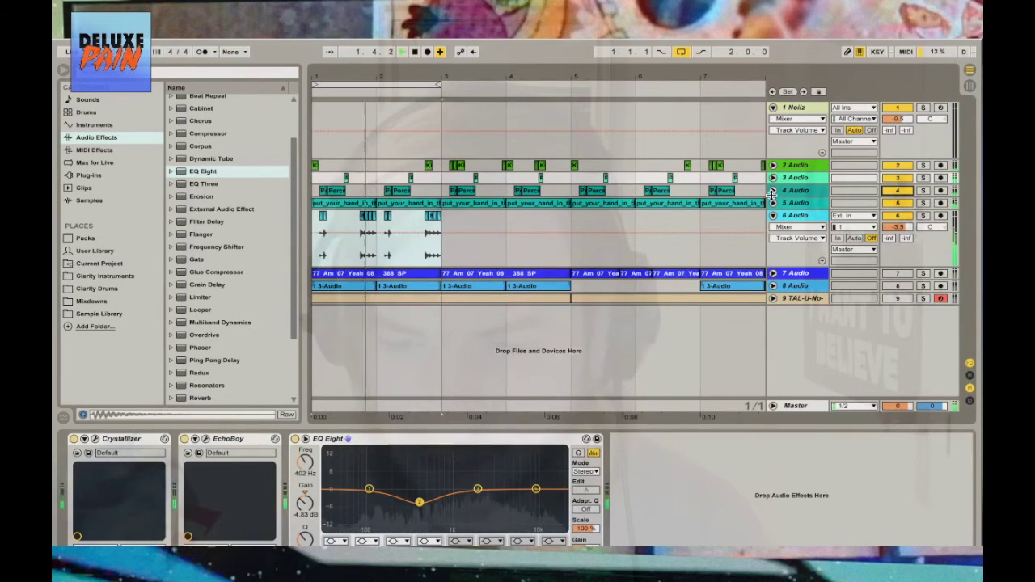
Show the clip settings of the four snare hits on the last beat of the first bar
left_click(473, 243)
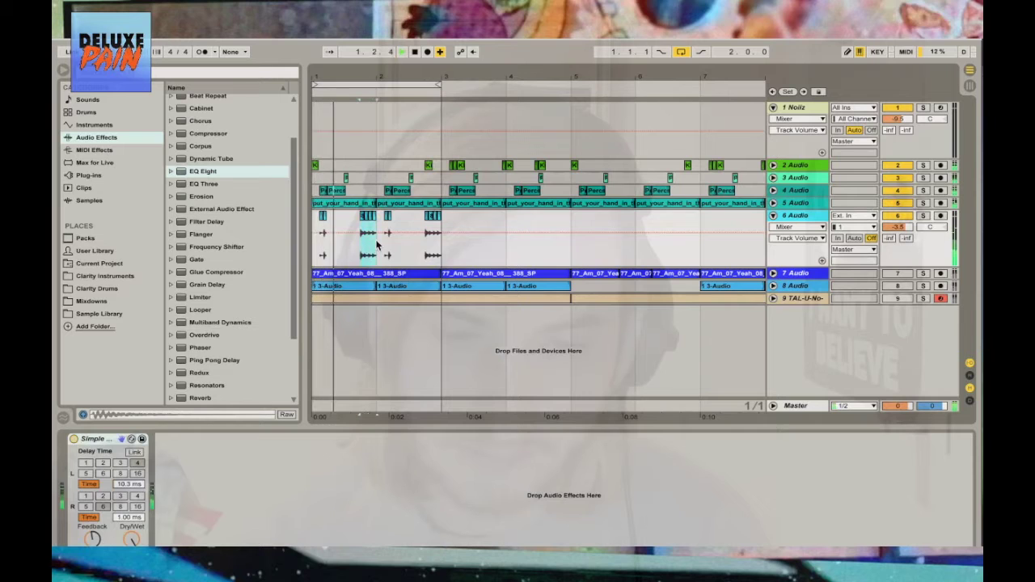
key("shift+Tab")
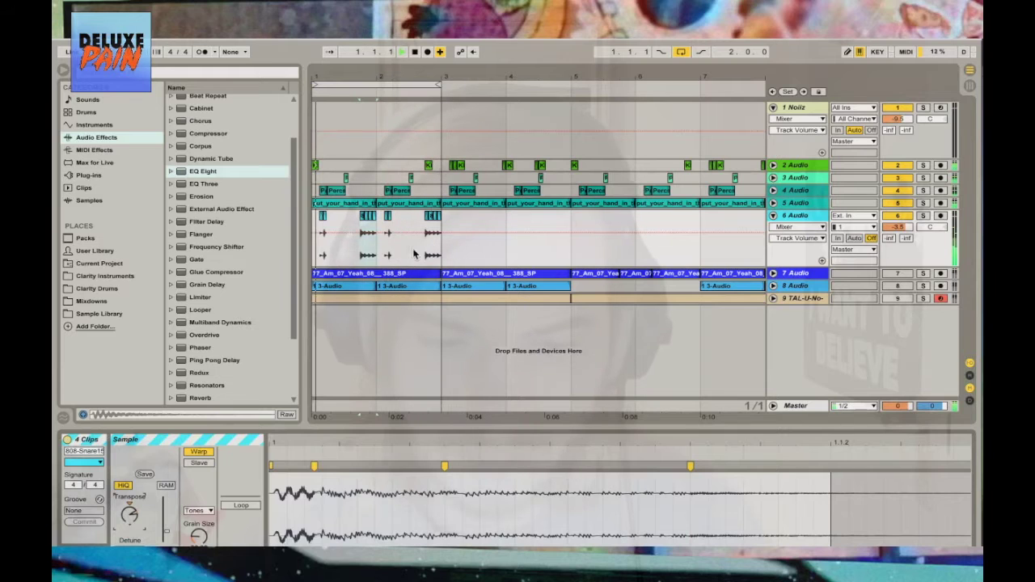
left_click(481, 239)
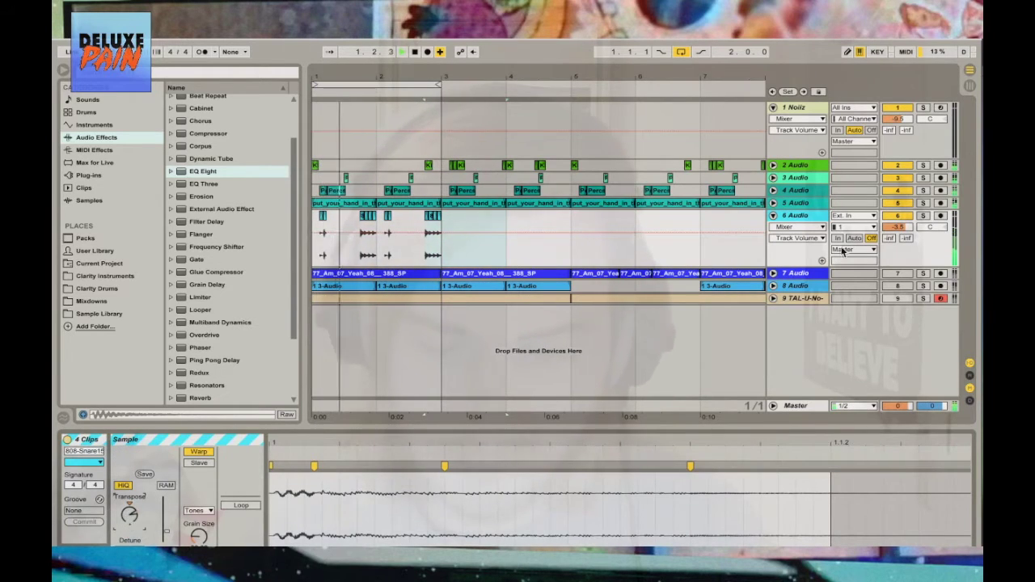
Set track 6's volume to -3.0 dB and increase the feedback of its Simple Delay
left_click(881, 224)
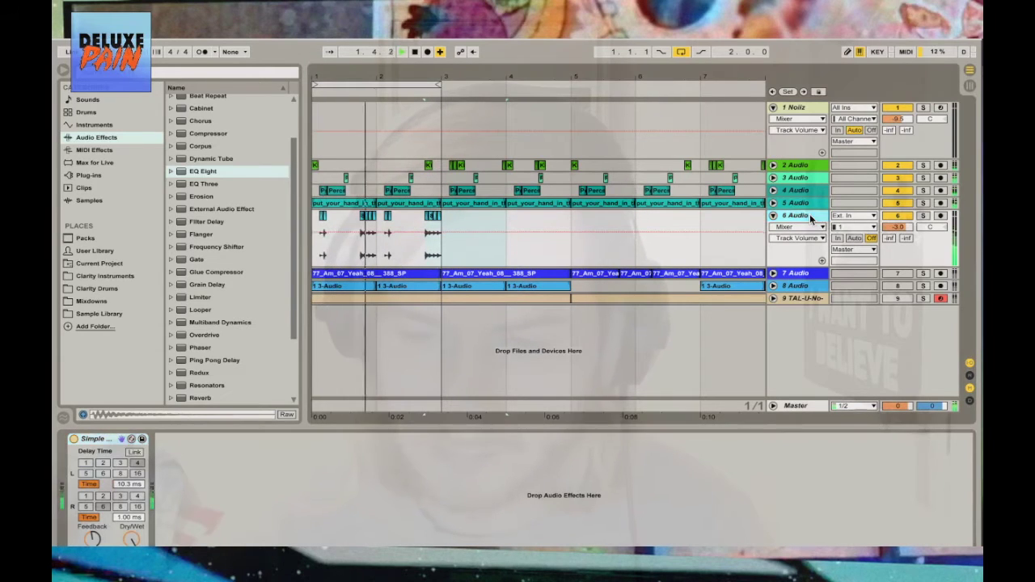
left_click(94, 539)
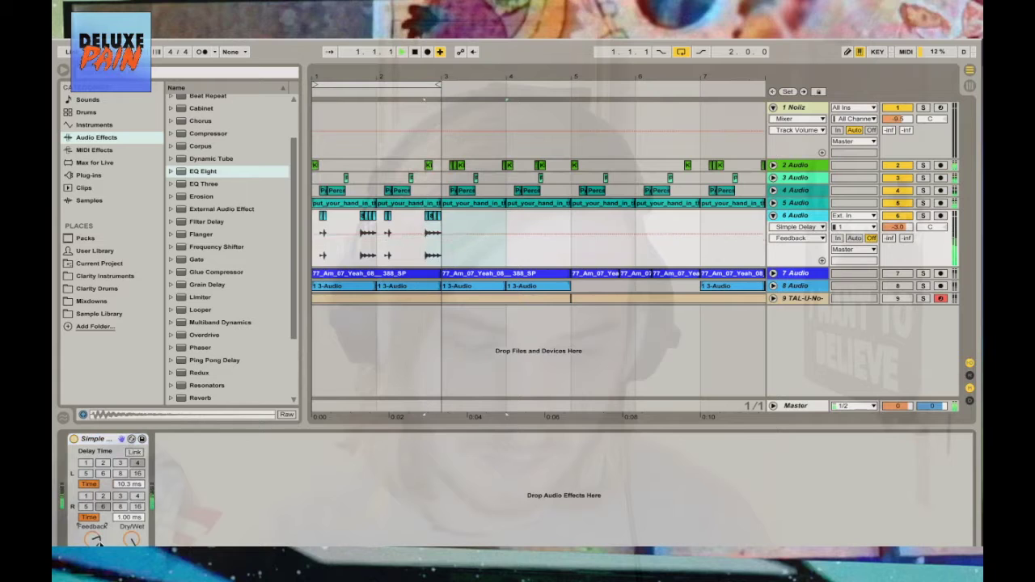
left_click(129, 483)
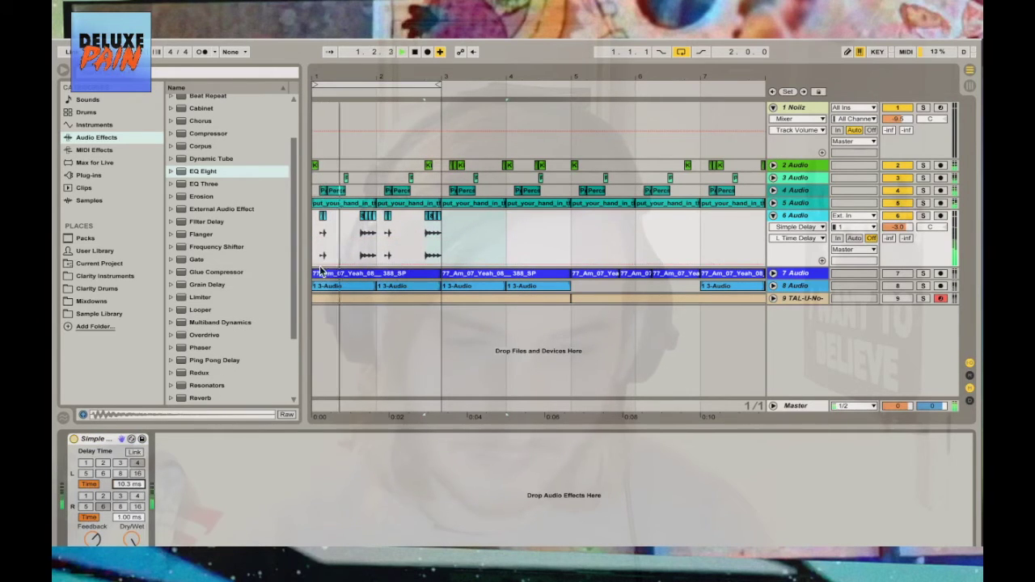
Automate the left delay time of track 6's Simple Delay across the loop and set the track's volume to -4.2 dB
left_click_drag(348, 243, 465, 261)
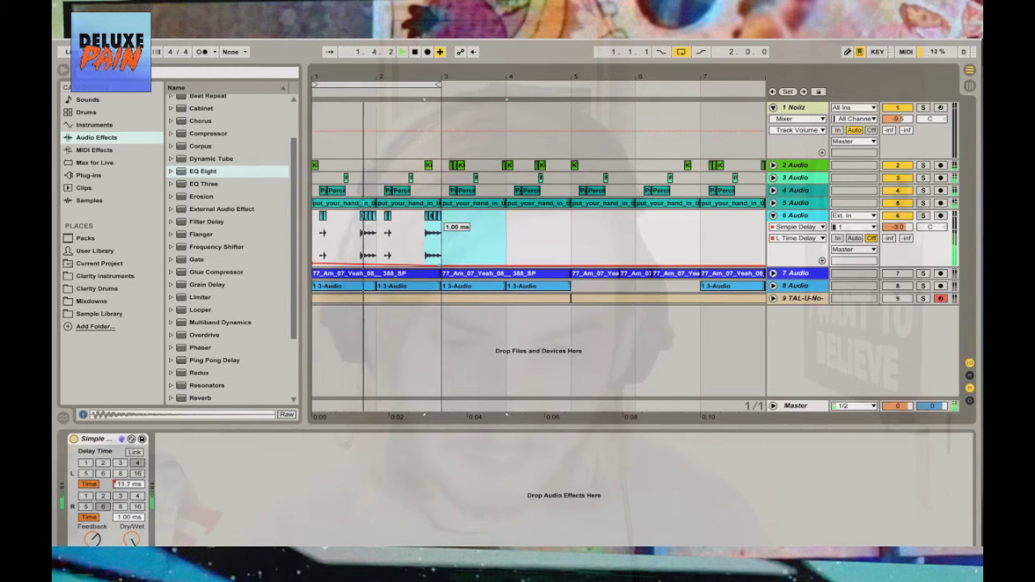
left_click_drag(464, 260, 465, 252)
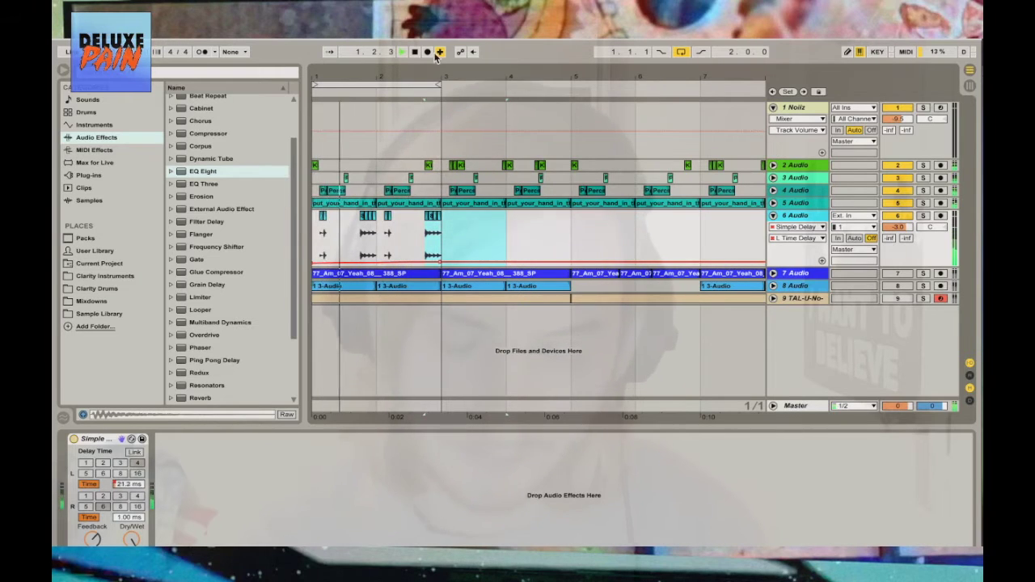
left_click_drag(433, 72, 396, 224)
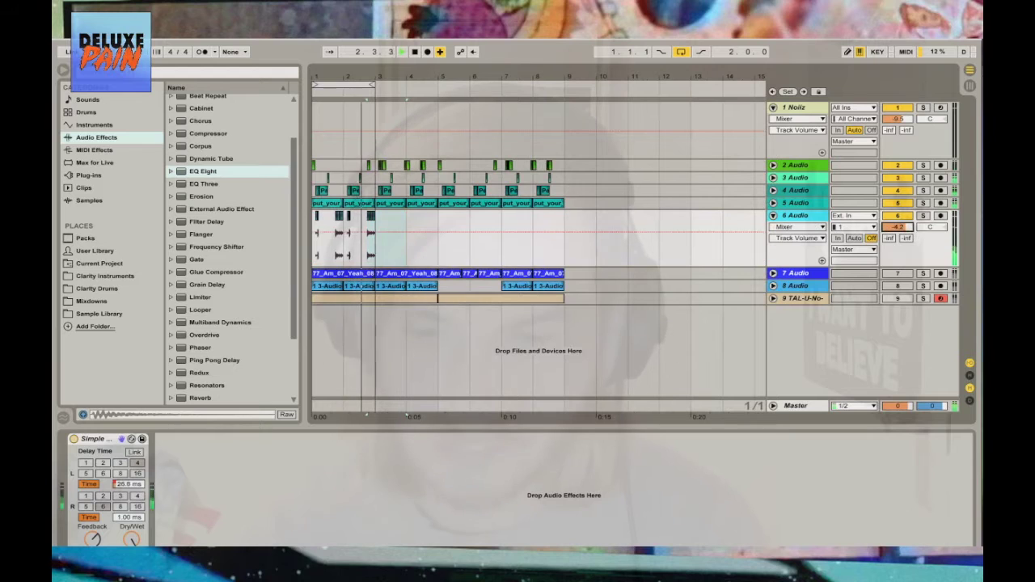
right_click(395, 224)
left_click(529, 423)
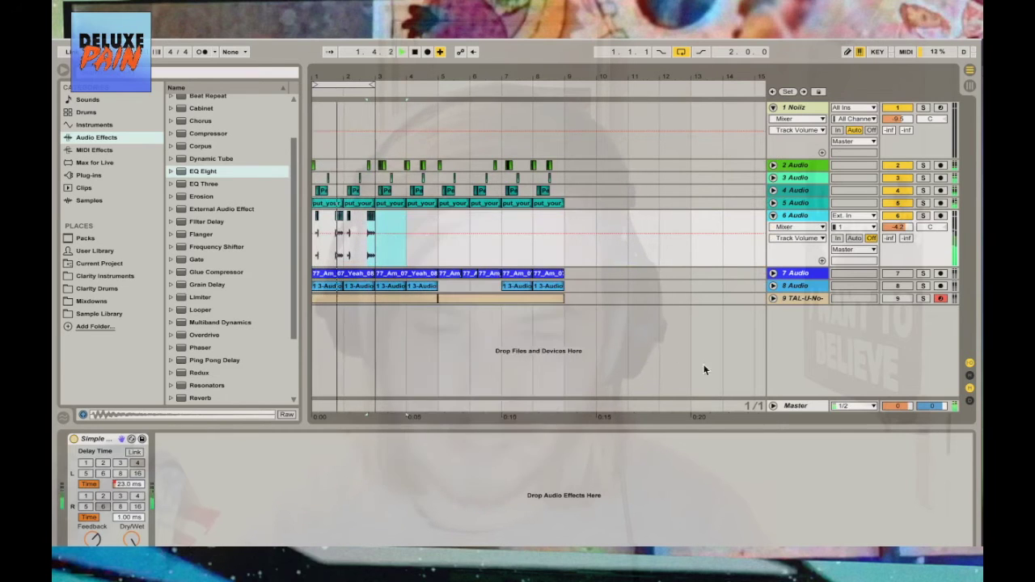
Solo track 4 and load the TAL-Reverb-4 plug-in on track 6, raising its wet level and reducing its size
left_click(921, 191)
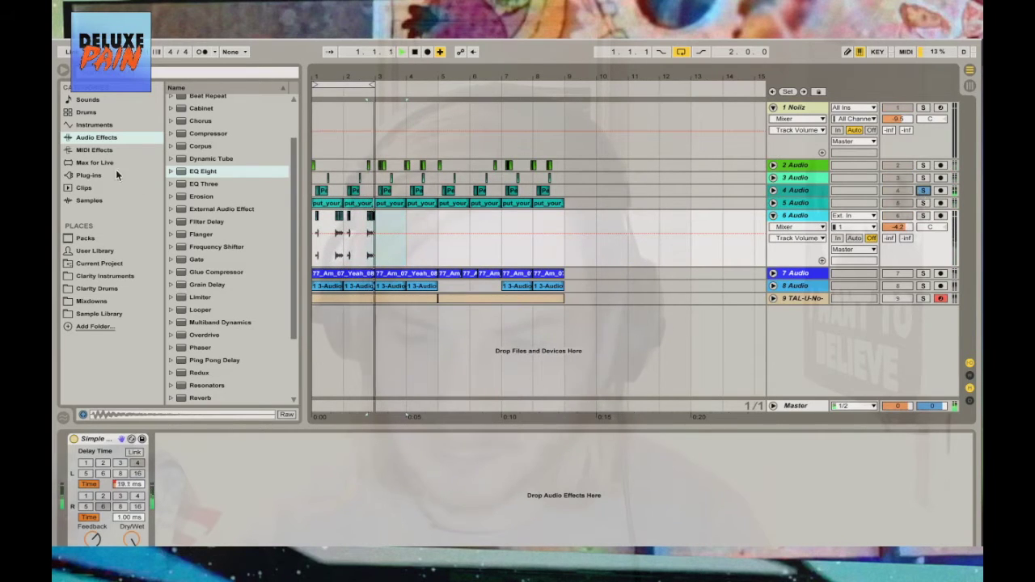
left_click(87, 174)
scroll(187, 369, "down", 10)
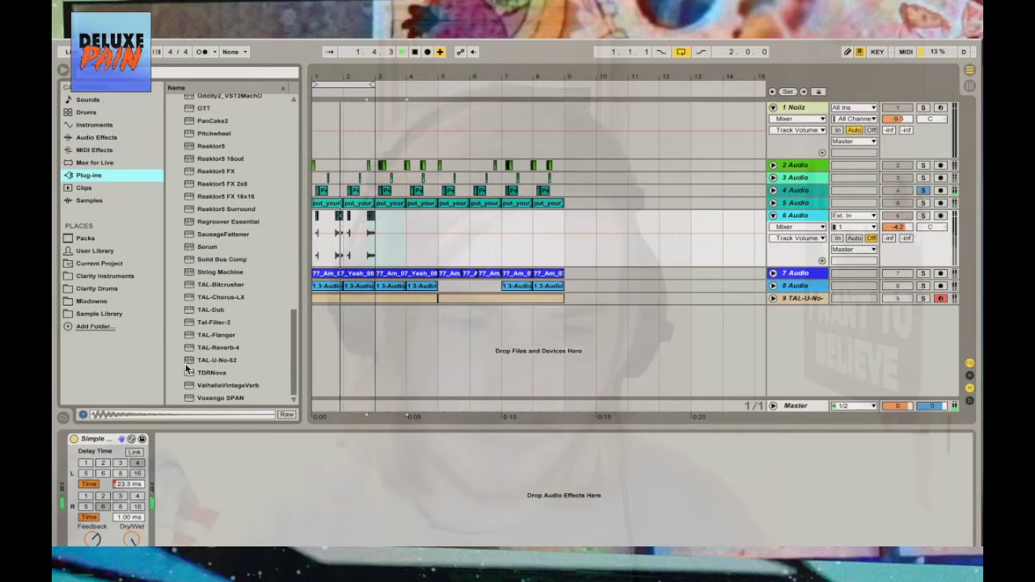
left_click(226, 348)
double_click(226, 349)
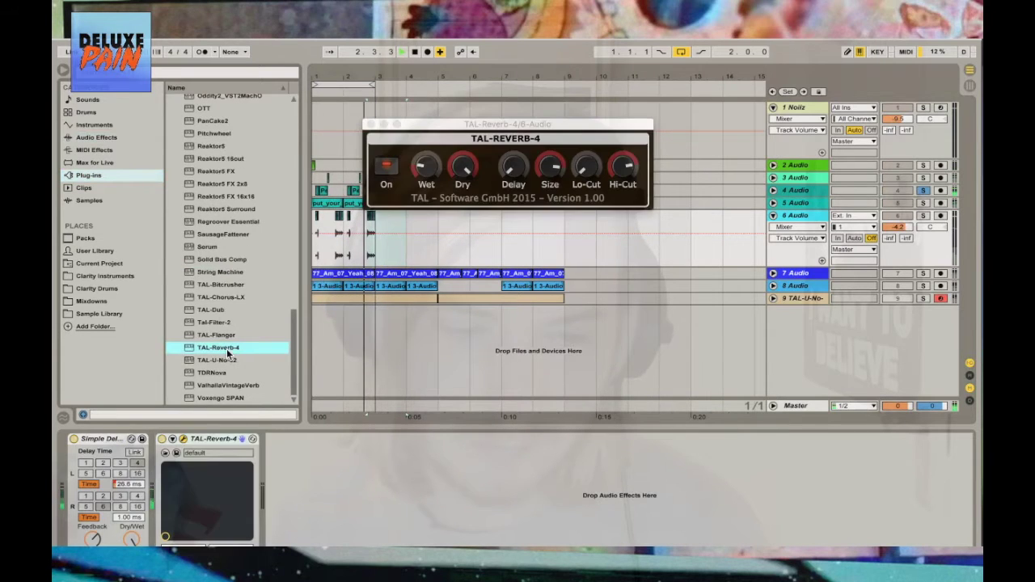
left_click_drag(426, 166, 429, 138)
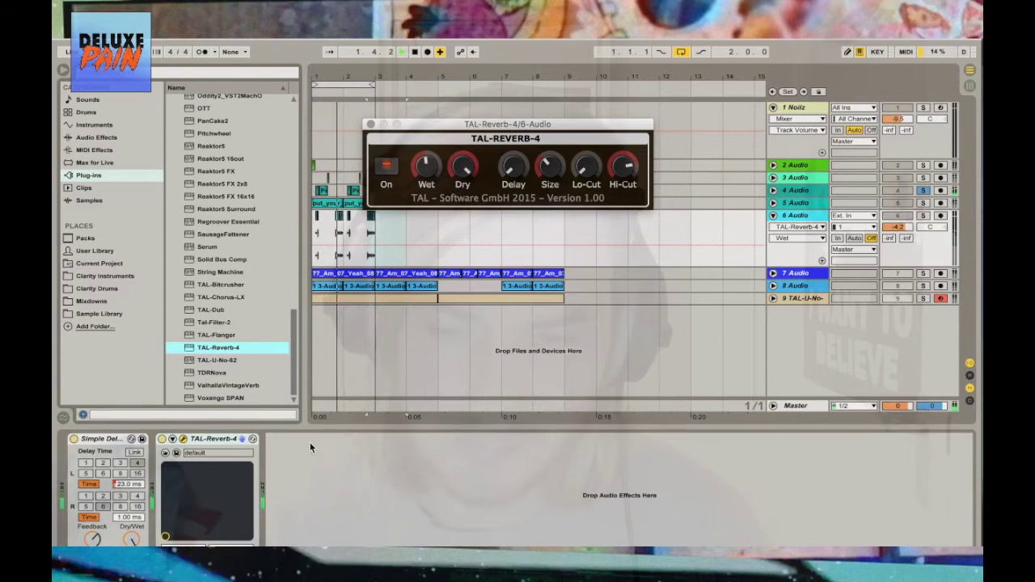
Move the TAL-Reverb-4 to track 4, raise its wet level and delay with a smaller size, and unsolo the track
left_click(216, 442)
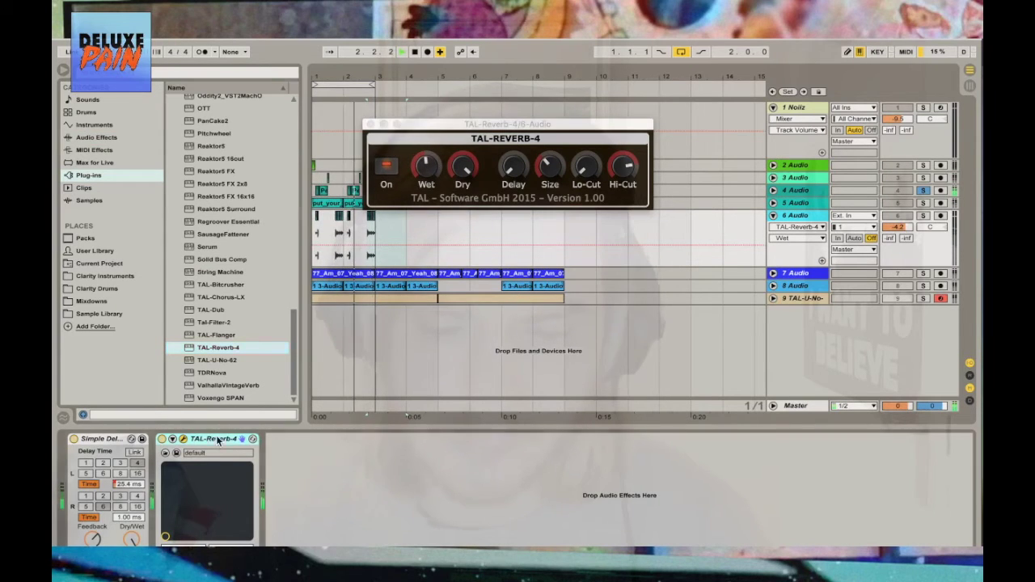
key("space")
left_click(794, 190)
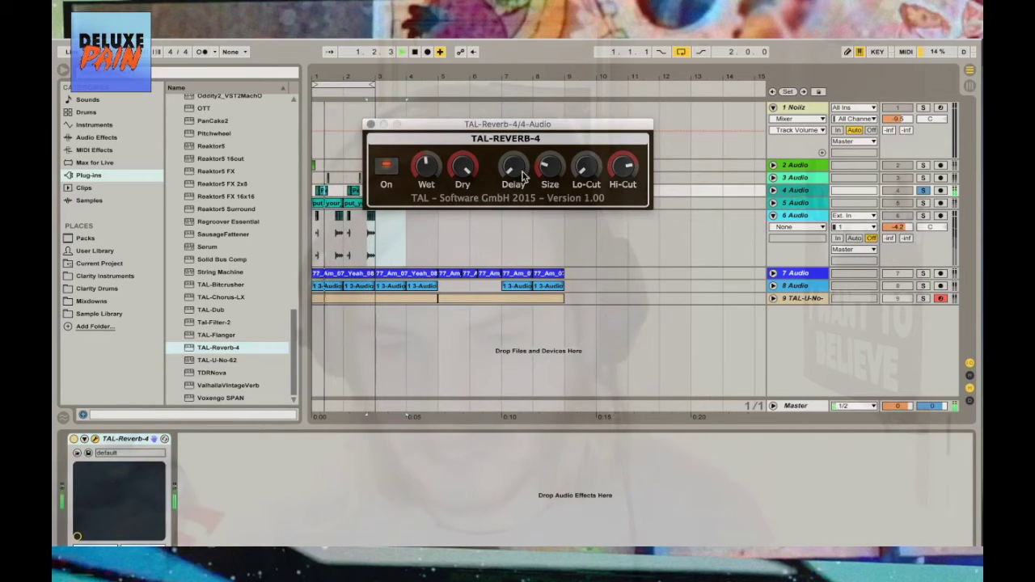
left_click_drag(426, 178, 479, 160)
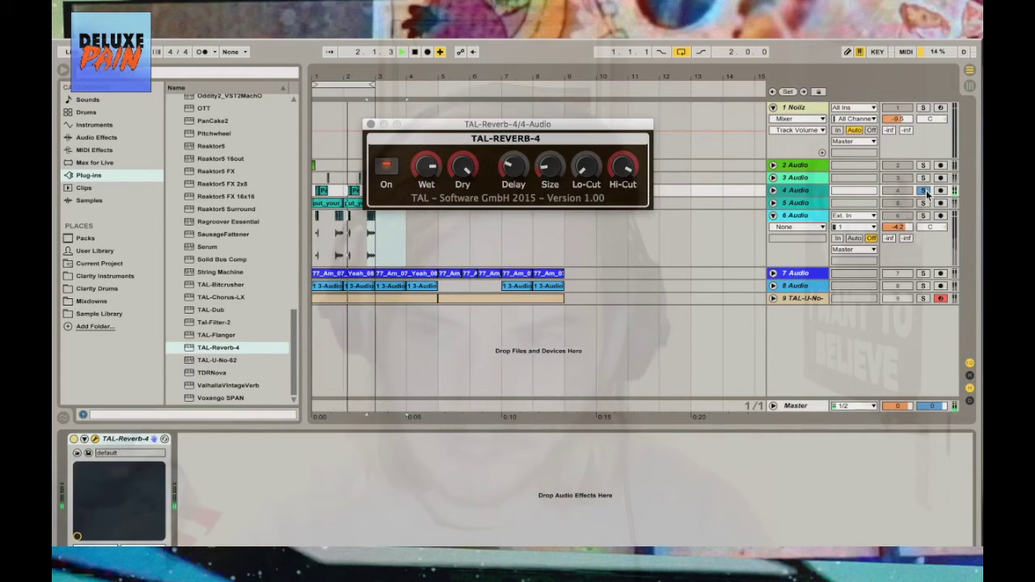
left_click(928, 191)
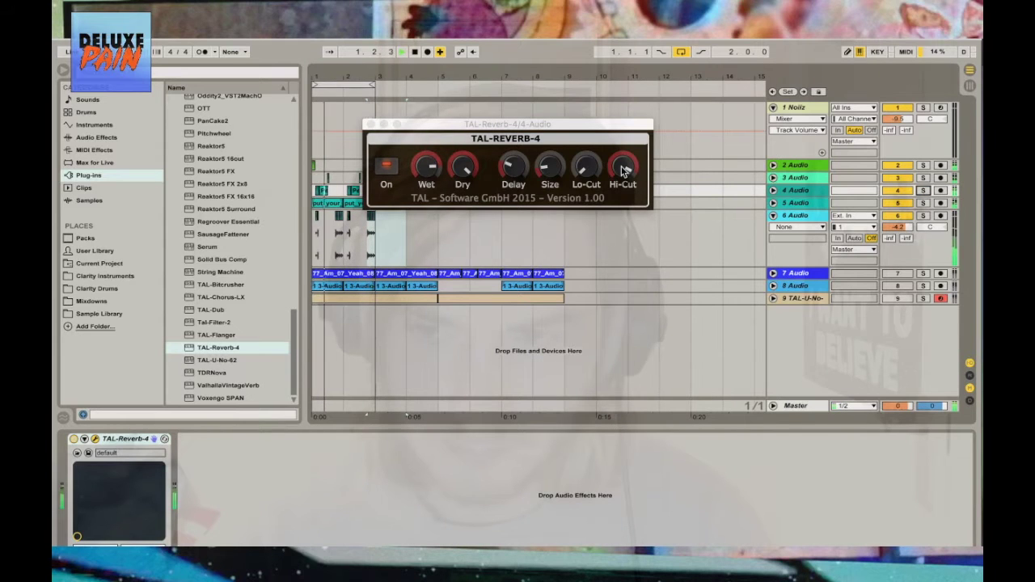
left_click(371, 123)
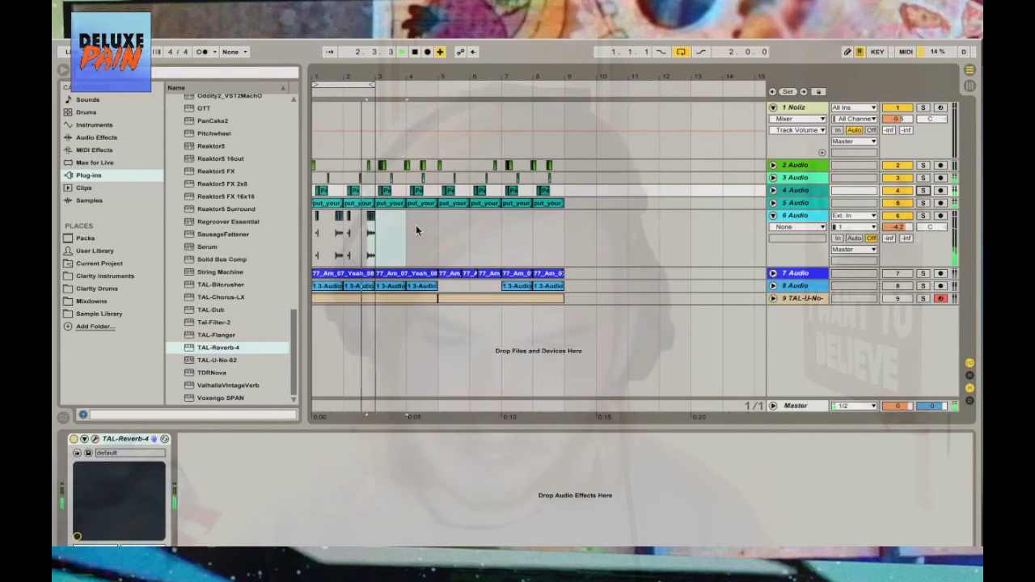
Fold track 6, then unfold and activate track 9 with the TAL-U-No synth part
left_click(764, 232)
left_click(772, 215)
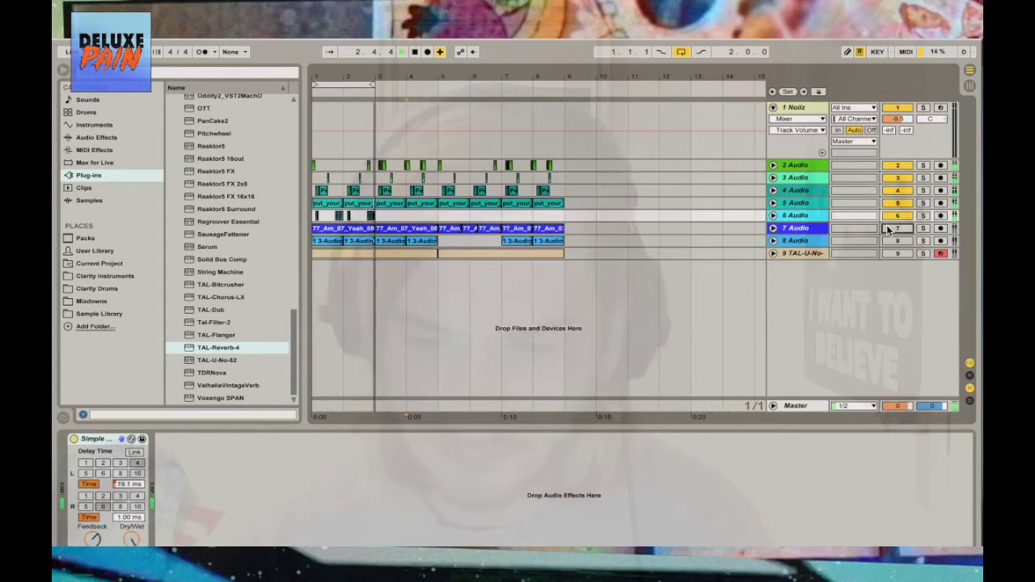
left_click(772, 253)
left_click(894, 264)
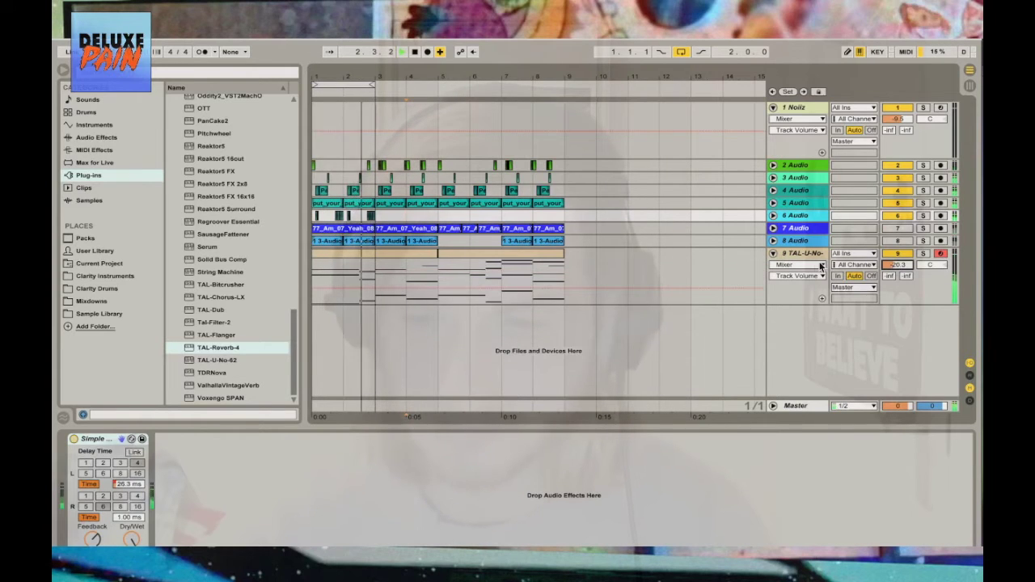
Unfold kick track 2 and extend the arrangement loop to eight bars
left_click(772, 165)
left_click(795, 165)
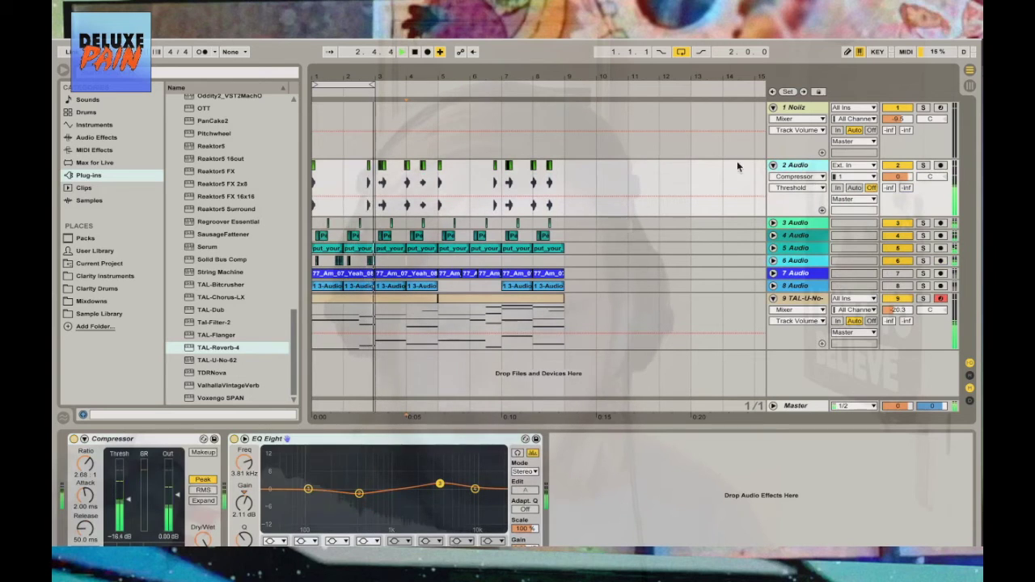
left_click_drag(373, 84, 406, 84)
left_click_drag(538, 86, 558, 85)
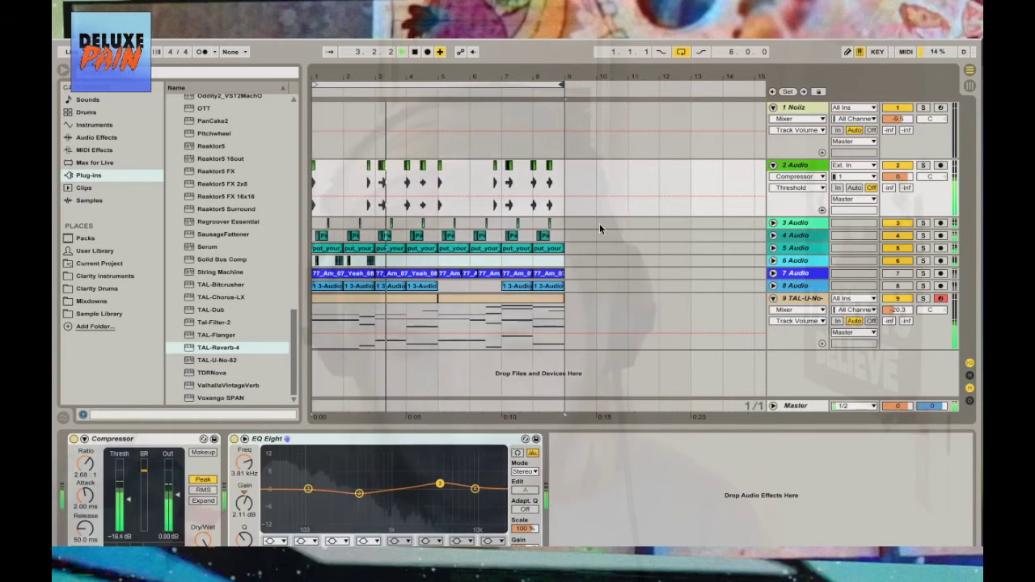
left_click(620, 268)
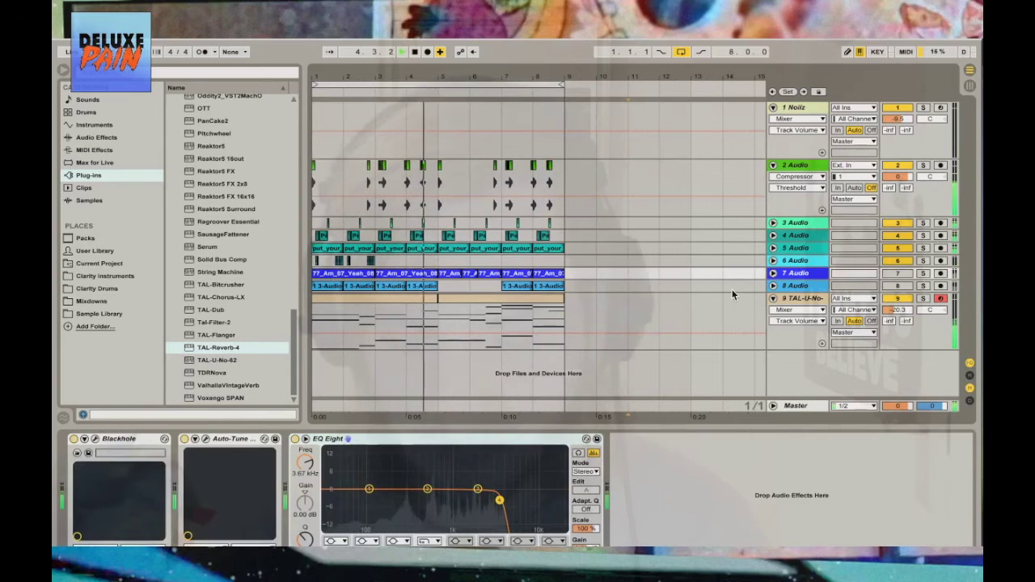
Duplicate track 6's two-bar snare pattern until it fills the loop through bar 8
right_click(388, 261)
left_click(509, 348)
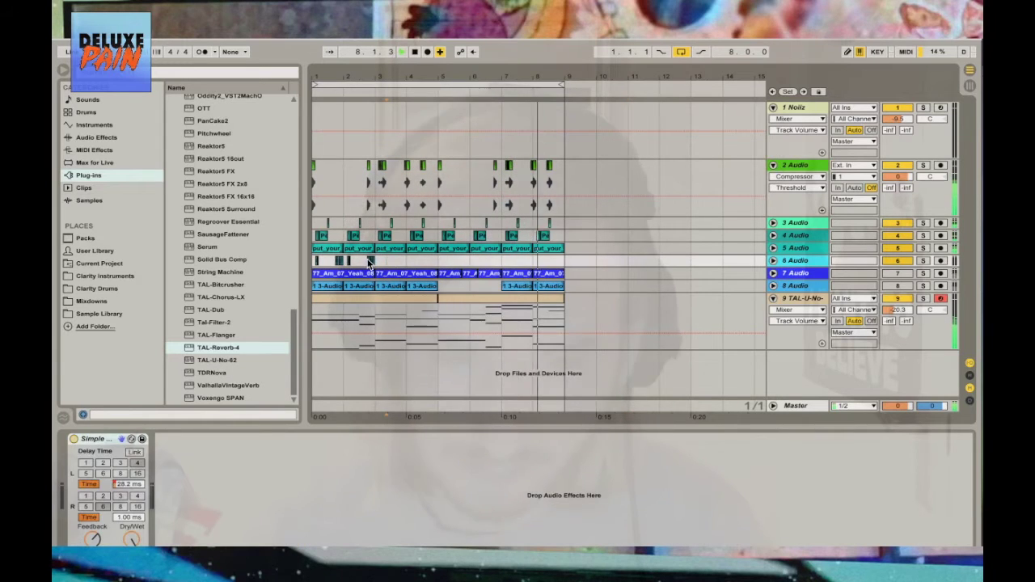
left_click_drag(327, 70, 435, 253)
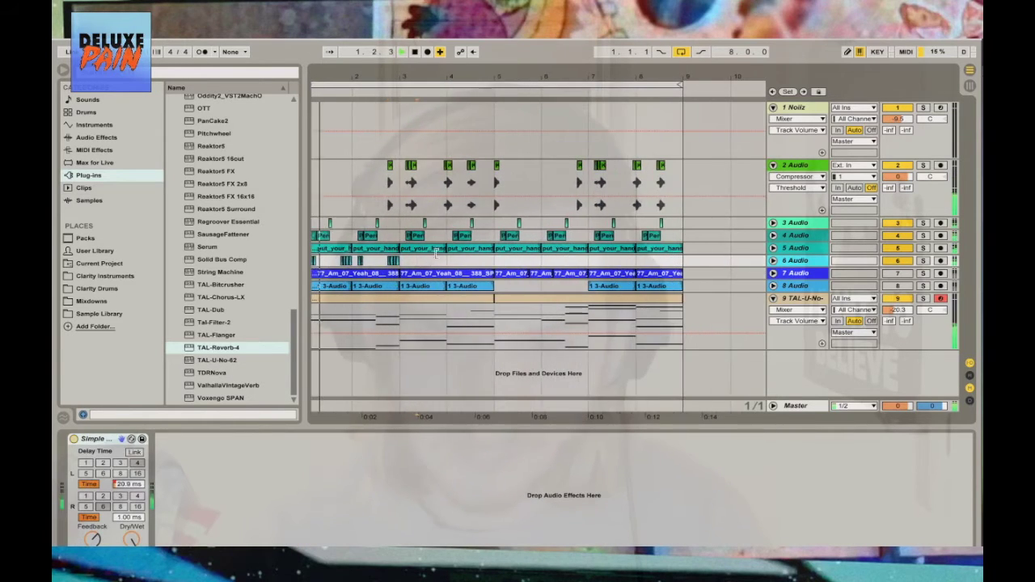
key("ctrl+d")
key("ctrl+d")
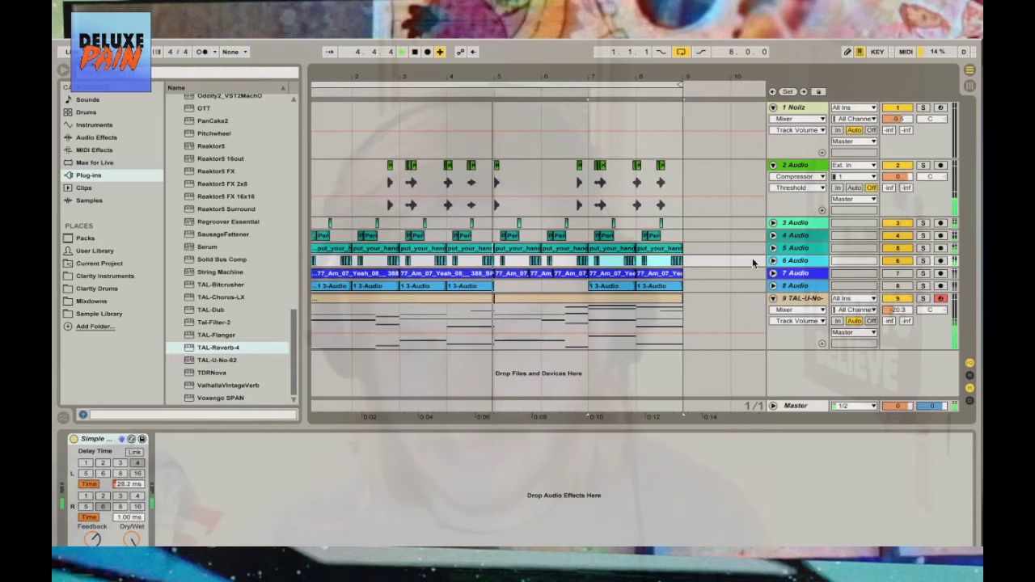
Unfold track 6 and show the clip settings of its snare clips in bars 5 to 8
left_click(772, 261)
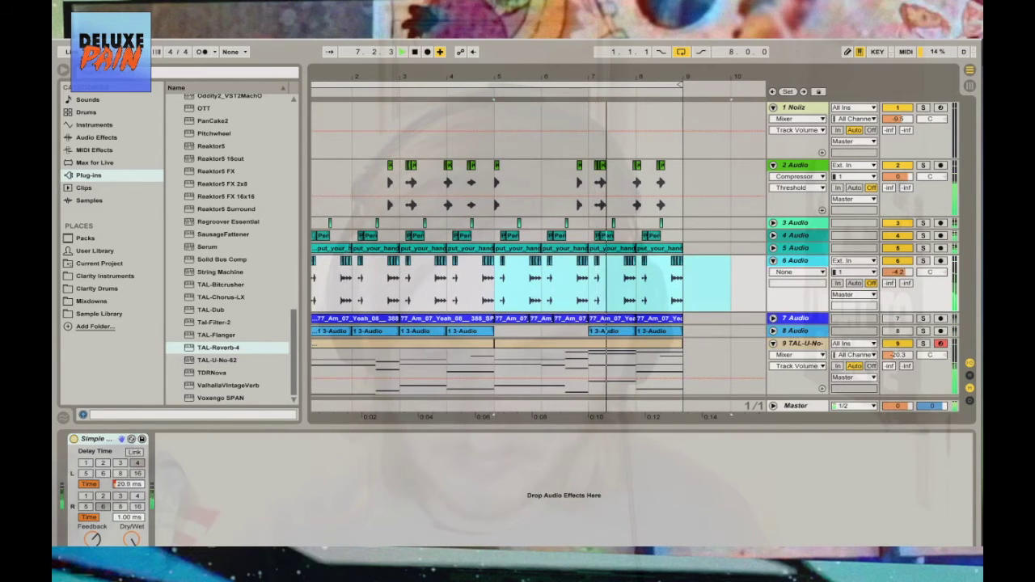
key("shift+Tab")
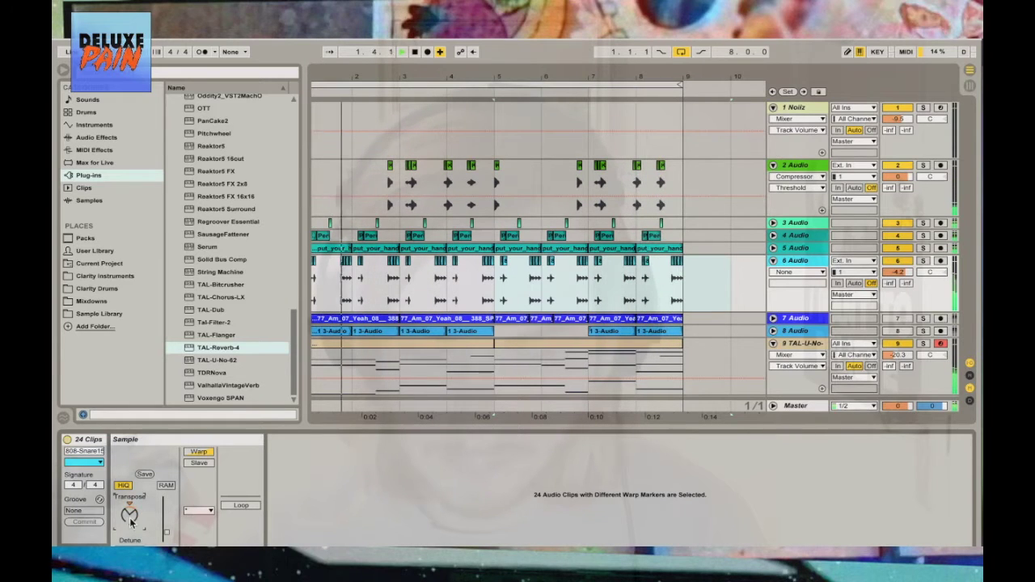
left_click_drag(441, 78, 431, 76)
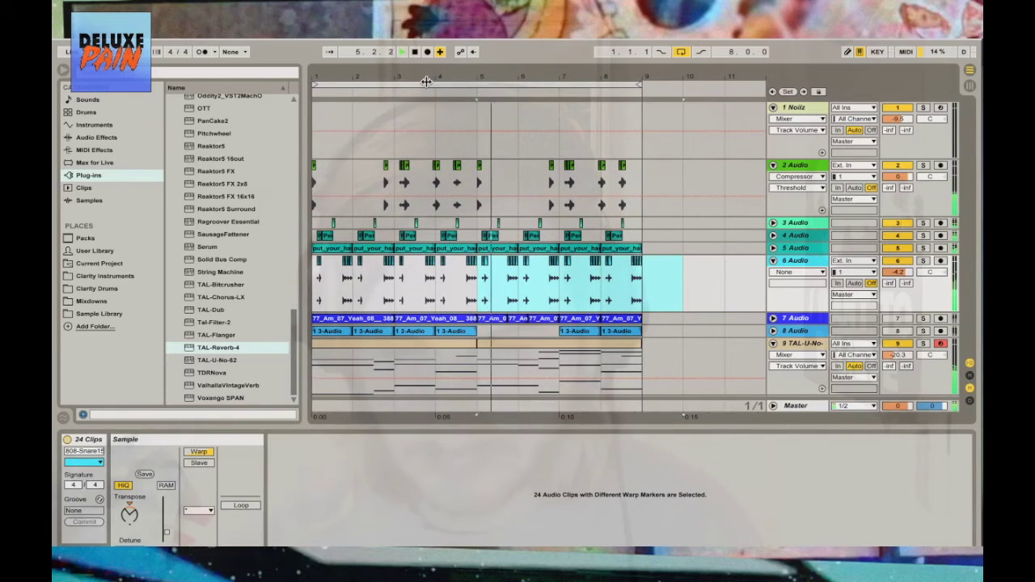
With a 1/4 grid, move track 4's percussion clips in bars 5 to 8 one beat later
left_click(773, 236)
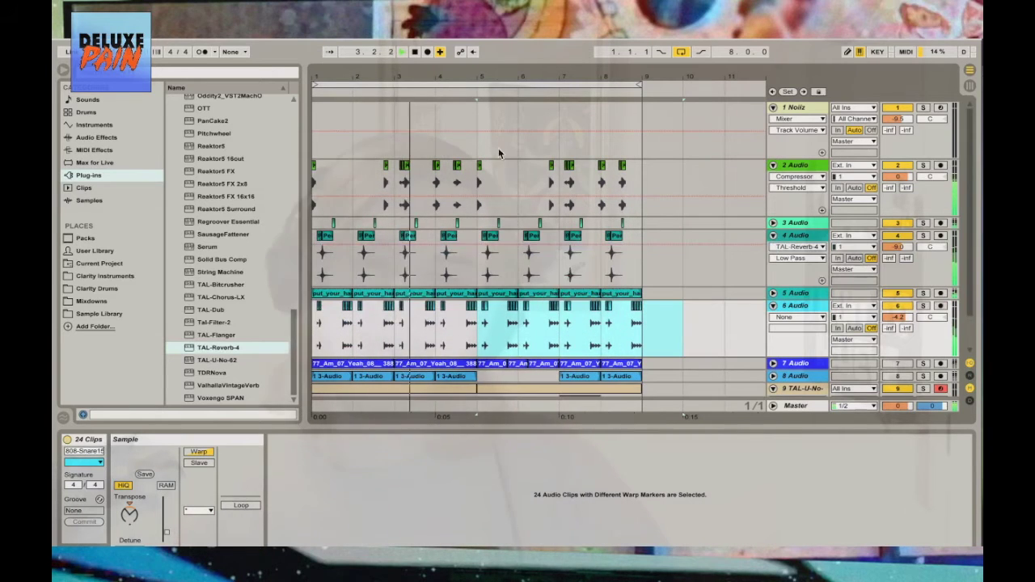
key("plus")
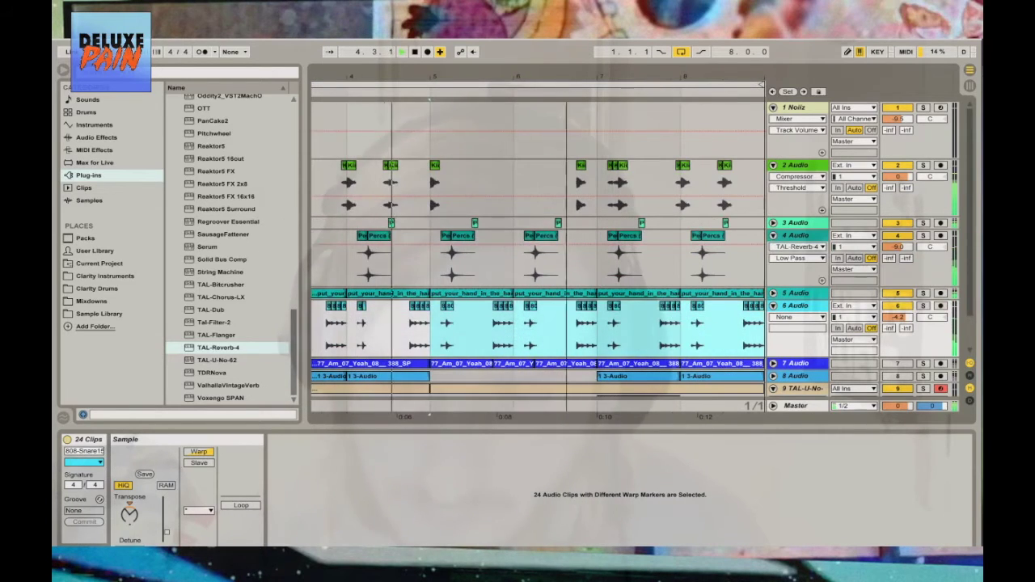
key("minus")
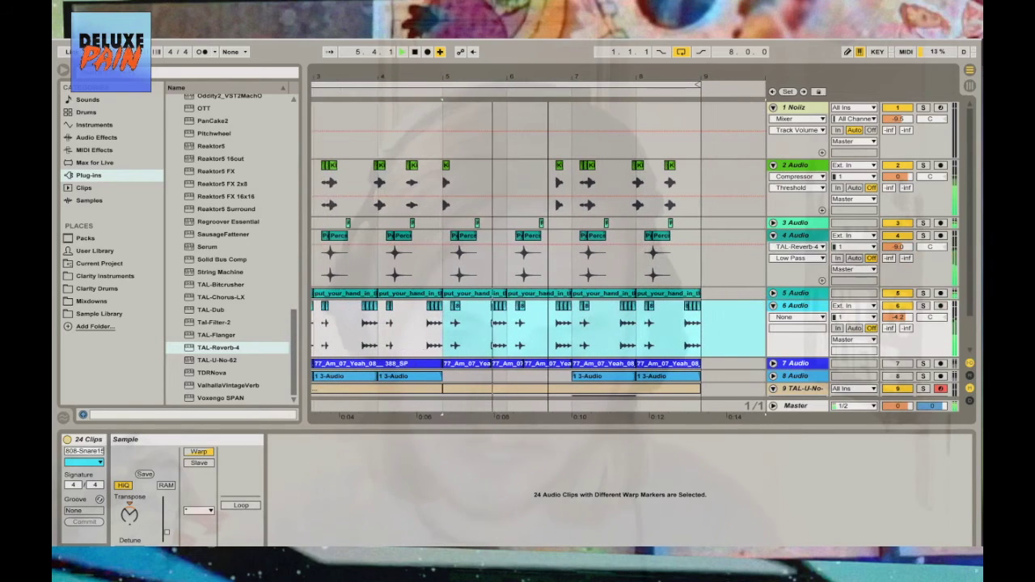
right_click(700, 256)
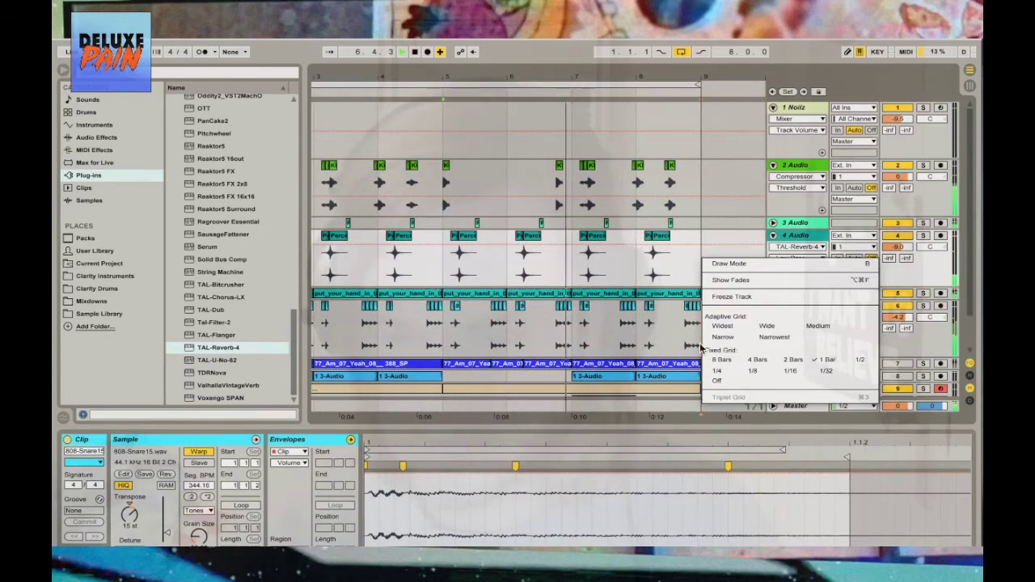
left_click(720, 371)
left_click(700, 275)
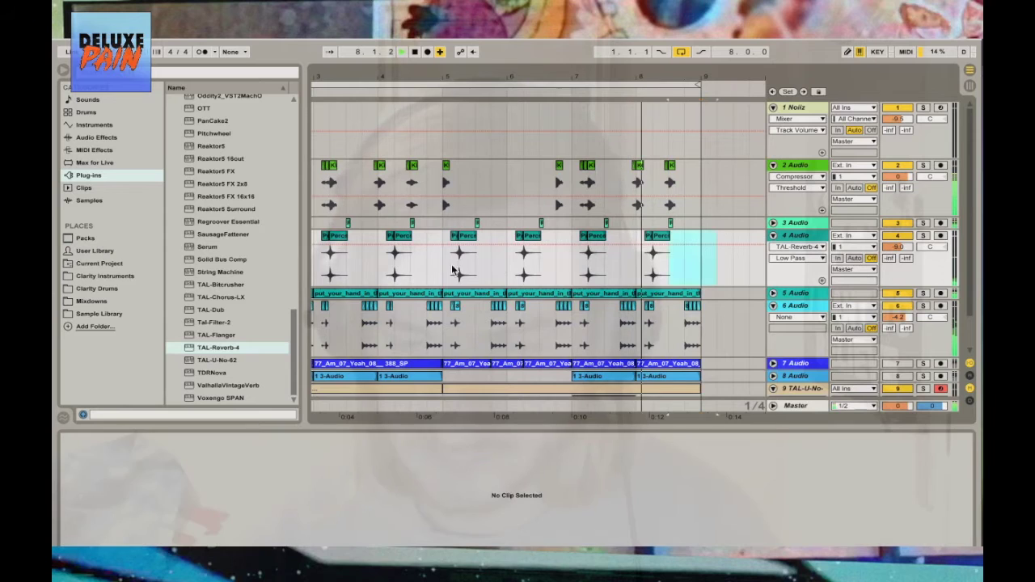
left_click(466, 237)
left_click_drag(467, 237, 482, 238)
left_click(445, 270)
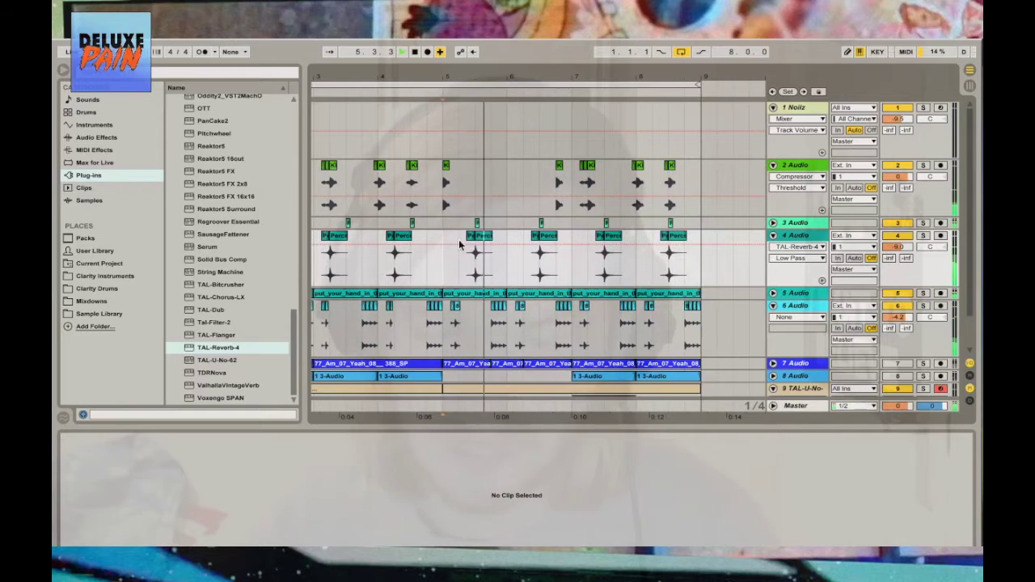
Transpose track 3's four clips in the second half of the loop to 14 st and fold track 4
left_click_drag(682, 223, 479, 224)
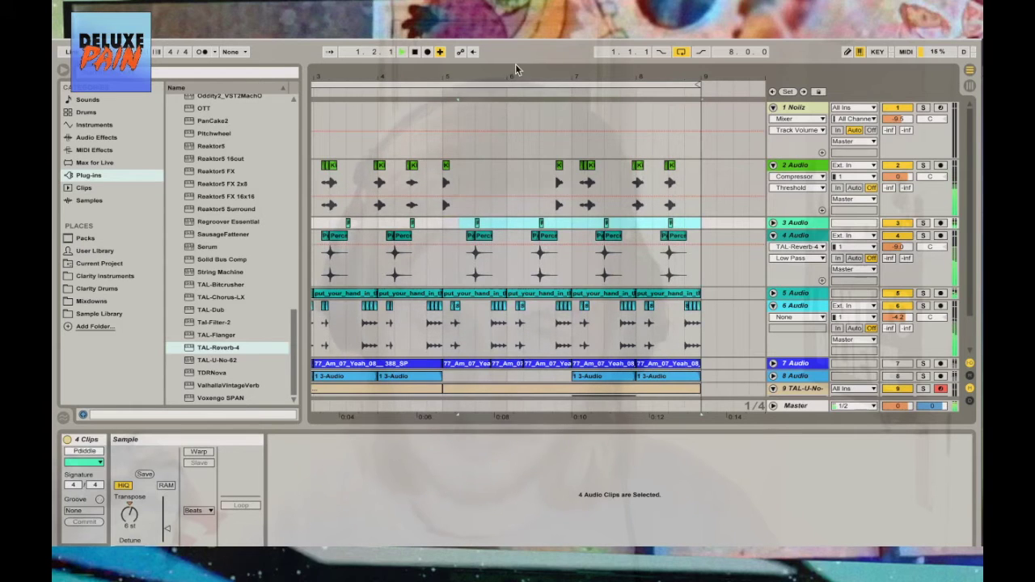
left_click_drag(517, 72, 417, 226)
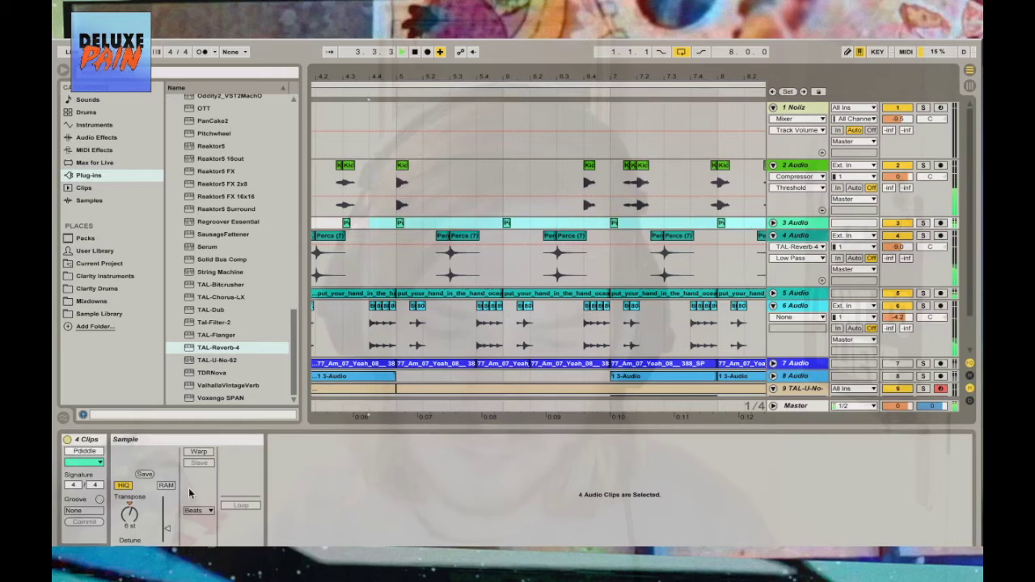
left_click_drag(136, 526, 136, 514)
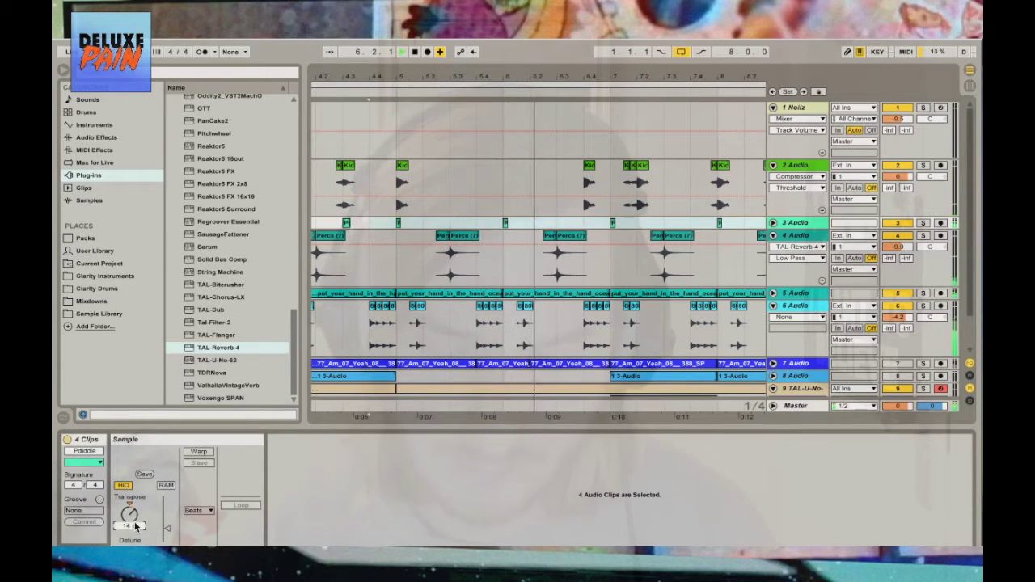
key("minus")
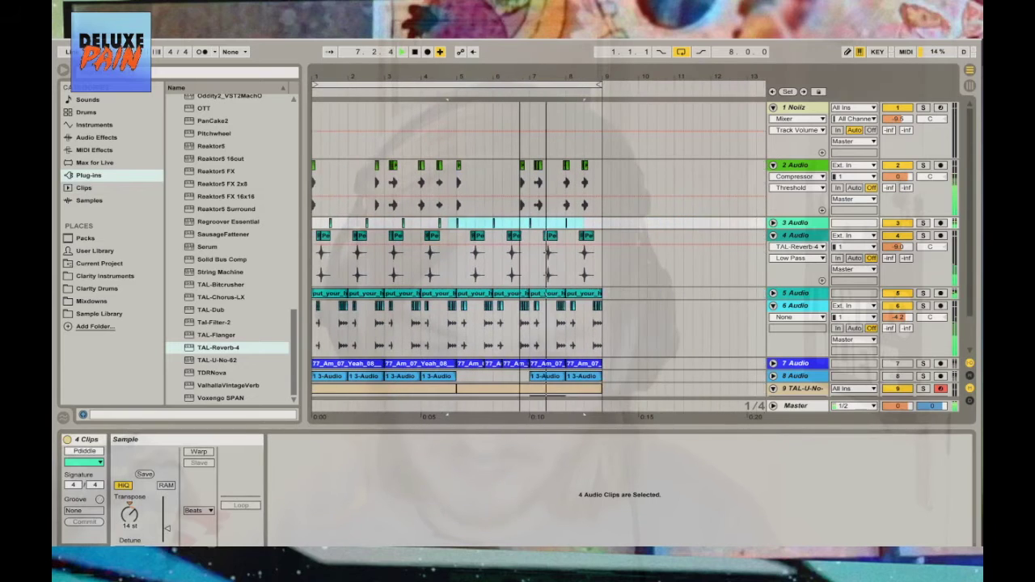
left_click(773, 235)
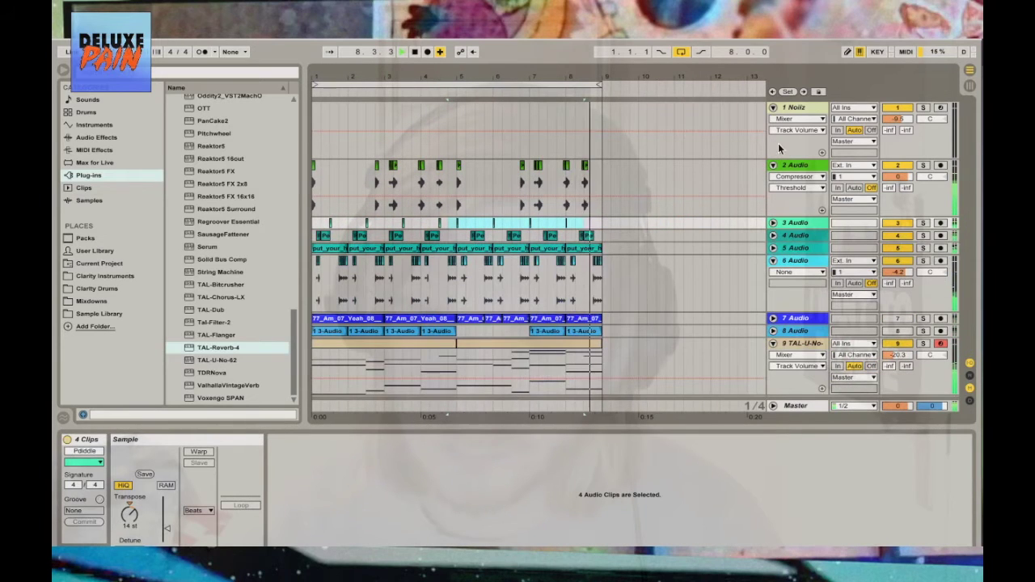
Fold tracks 2, 6 and 9 in the arrangement
left_click(773, 166)
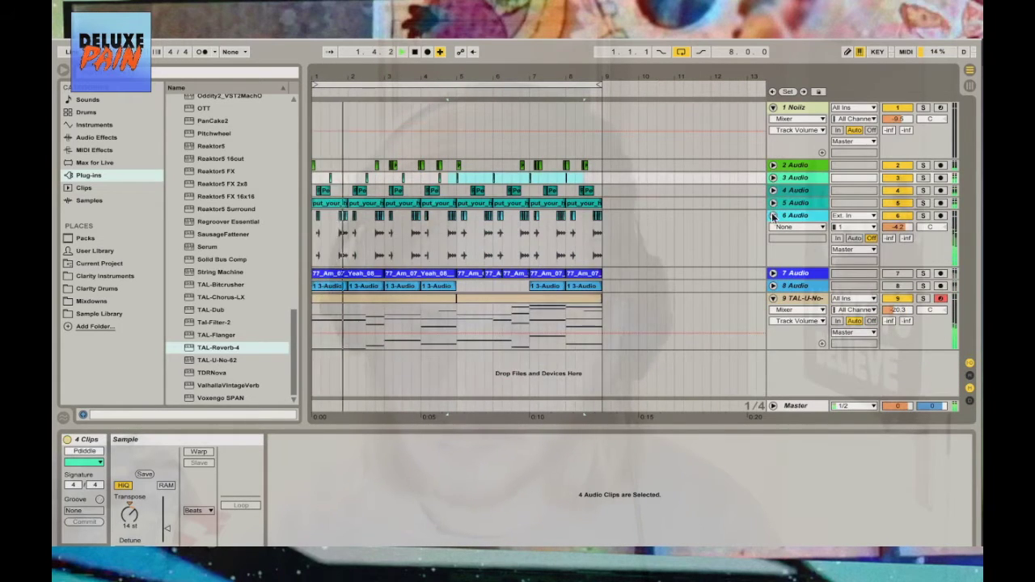
left_click(773, 215)
left_click(773, 253)
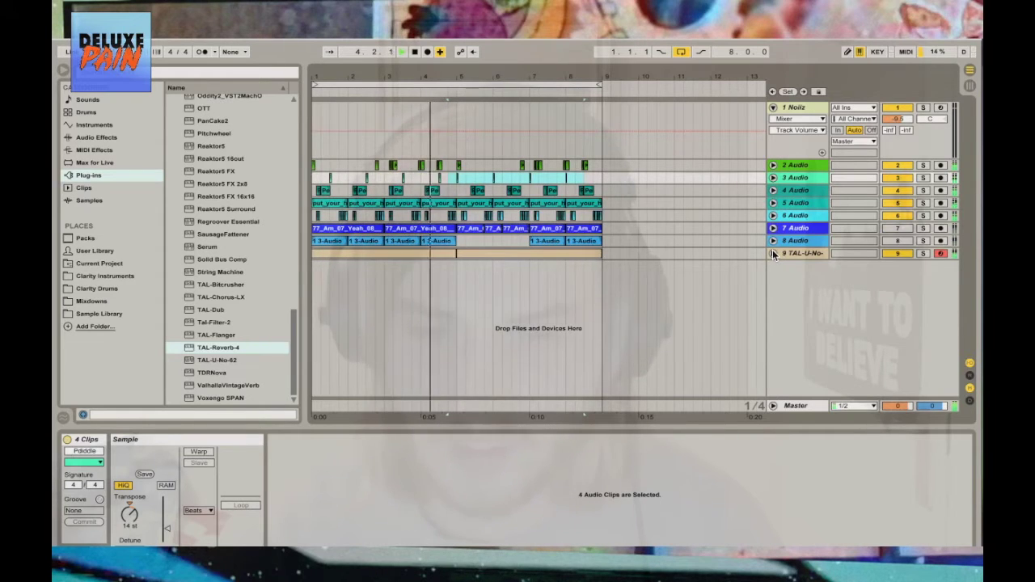
Lower band 1 of track 2's EQ Eight to -2.36 dB at 83.5 Hz and fold the track again
left_click(773, 165)
left_click(796, 165)
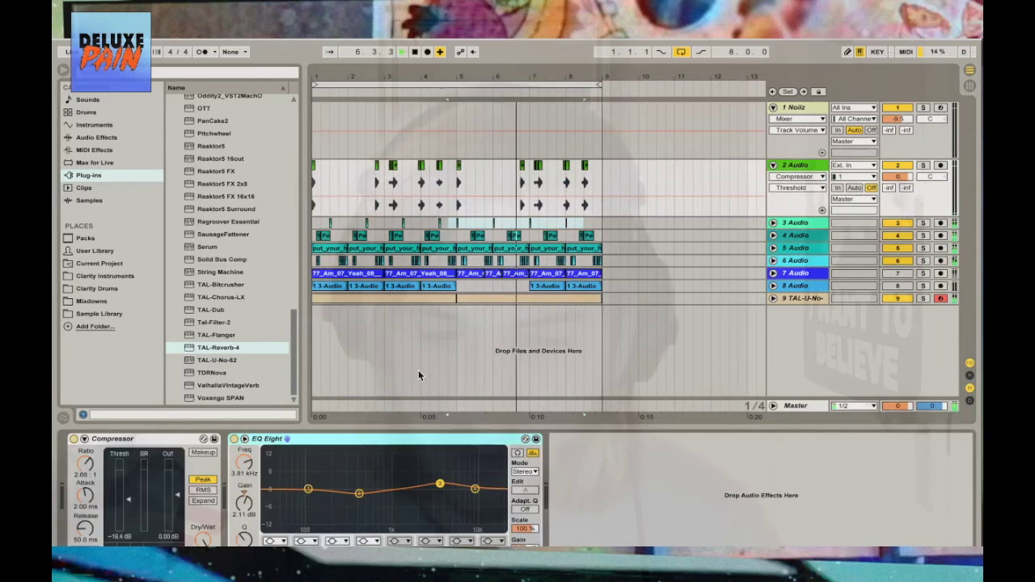
left_click_drag(308, 489, 300, 495)
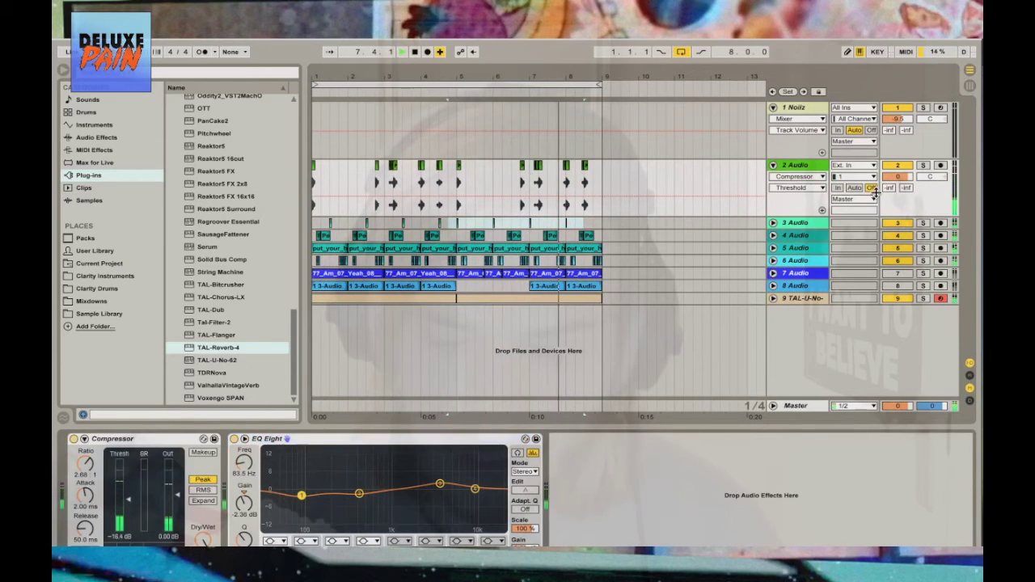
left_click(773, 165)
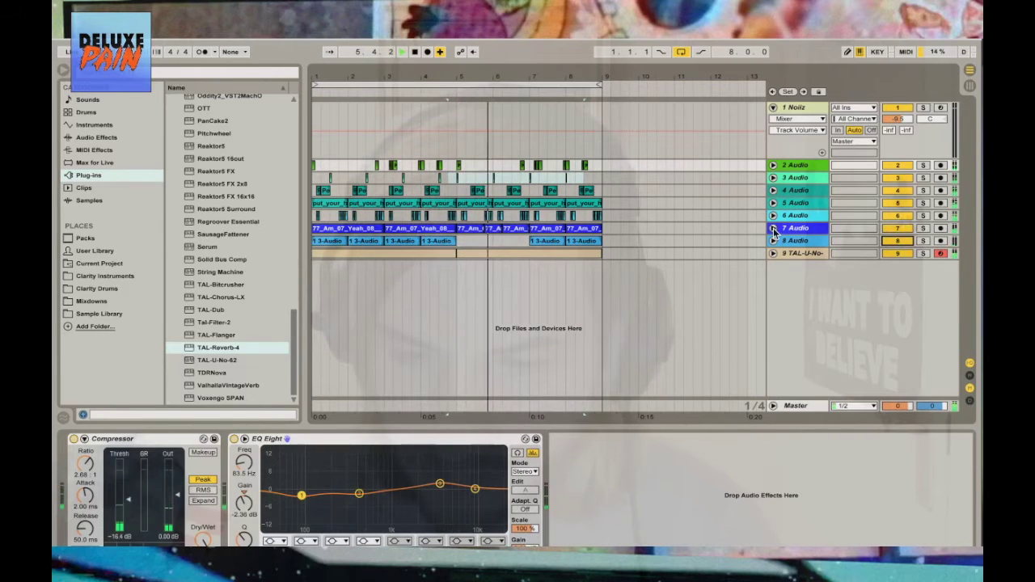
Inspect the clip settings of track 7's vocal clips in bars 5 and 6, folding the track after the check
key("Right")
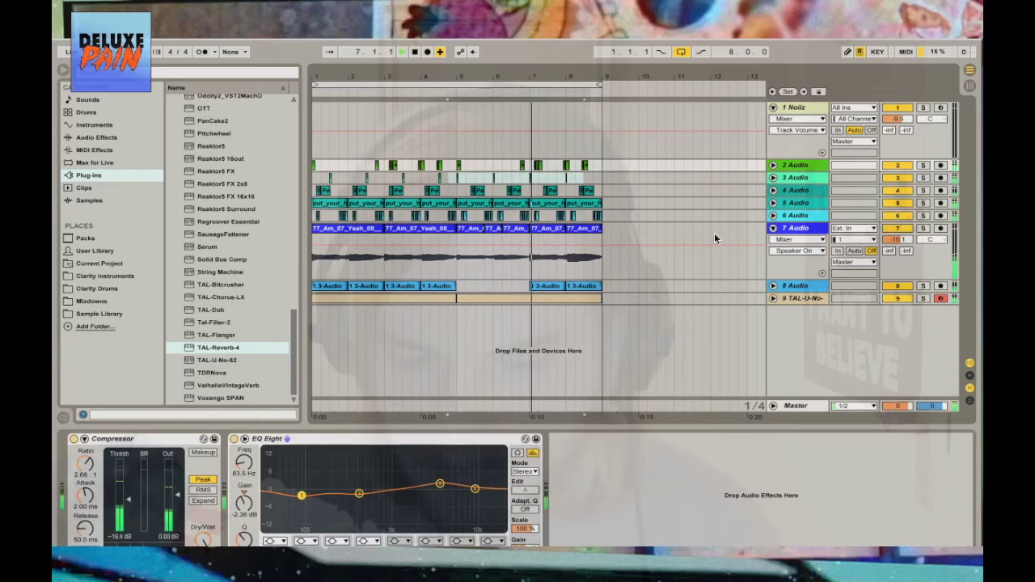
left_click_drag(466, 232, 517, 226)
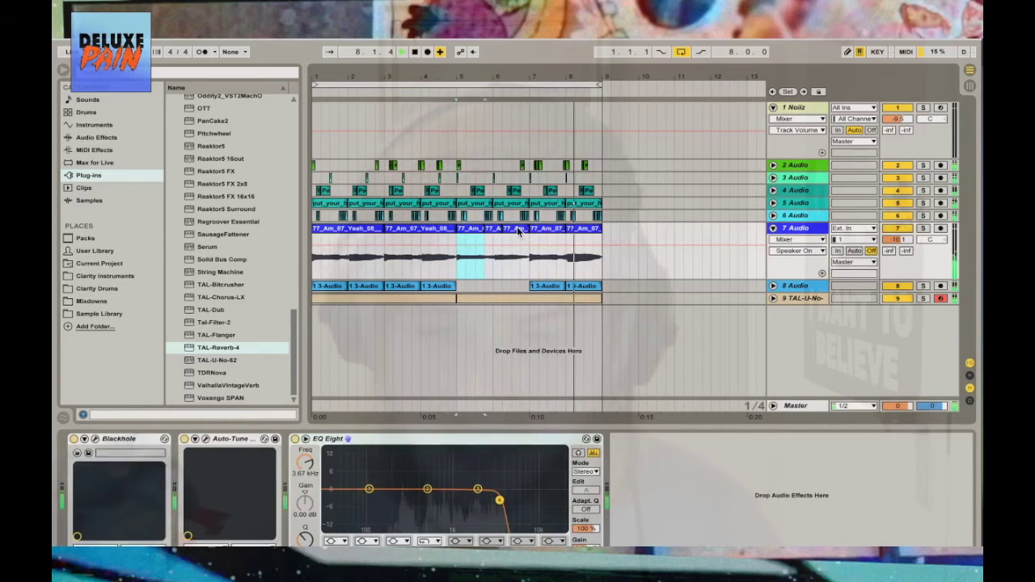
key("shift+Tab")
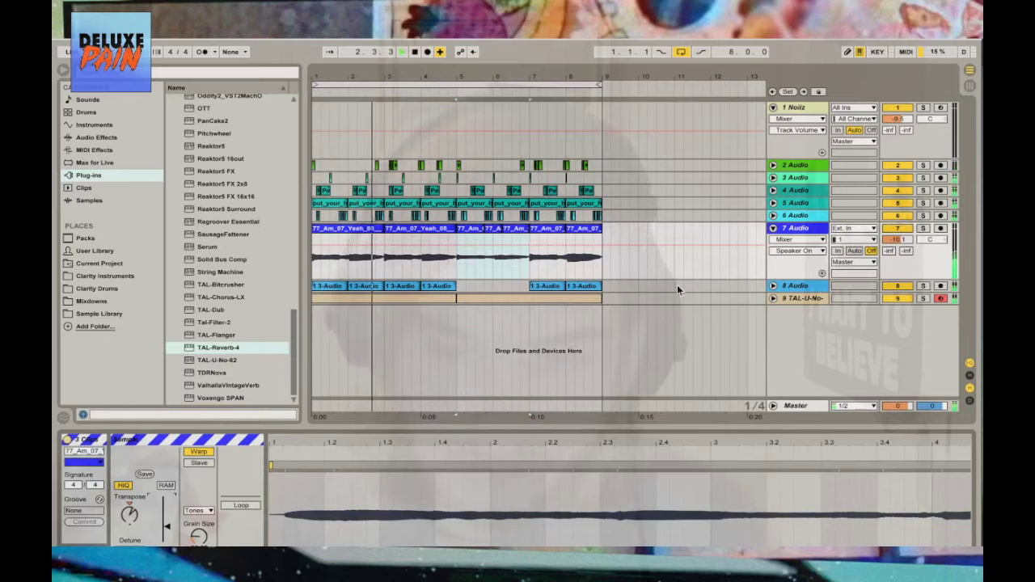
left_click(772, 228)
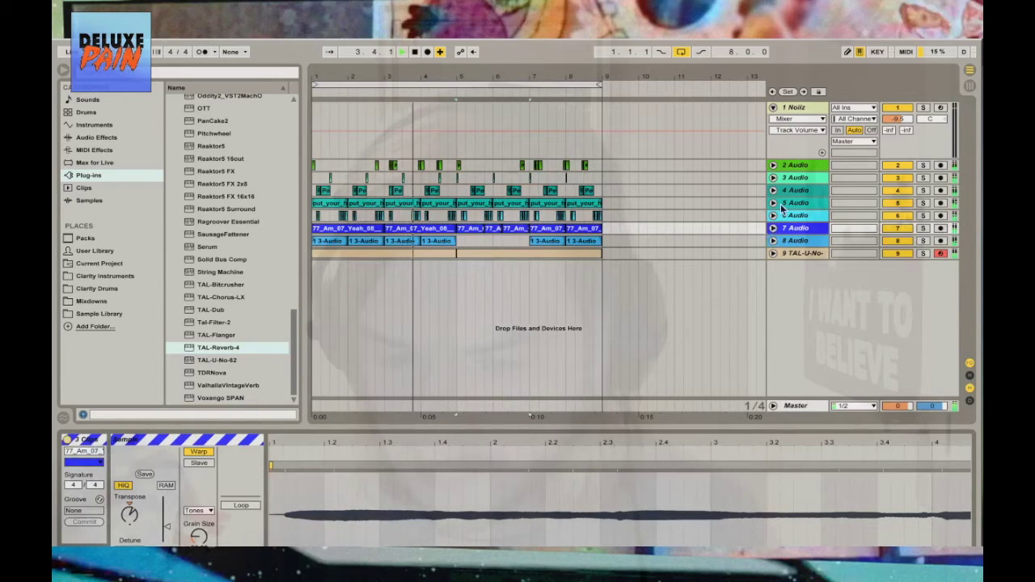
Group tracks 2 to 6 into one drum group track
left_click(797, 168)
left_click(797, 217, "shift")
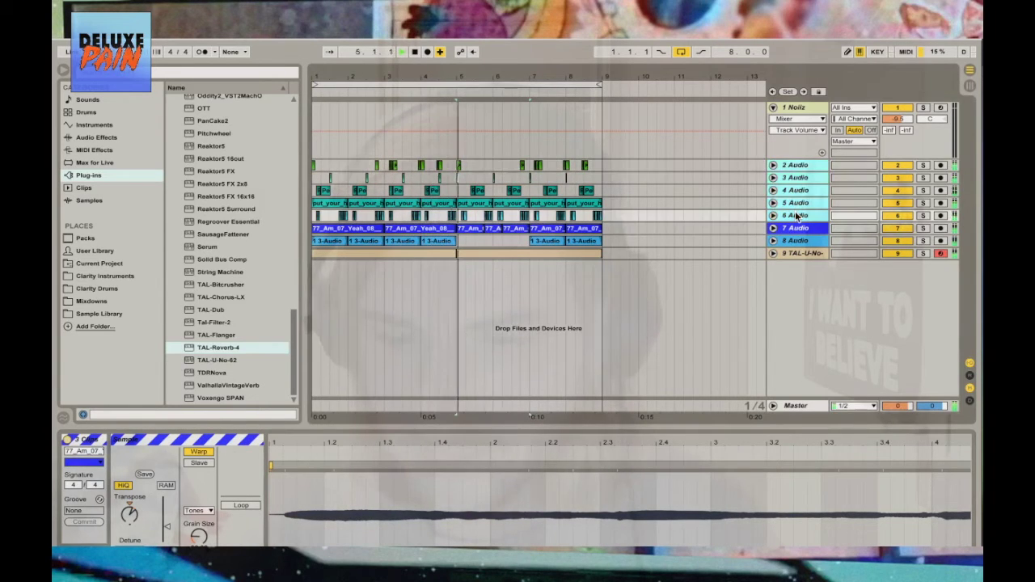
key("ctrl+g")
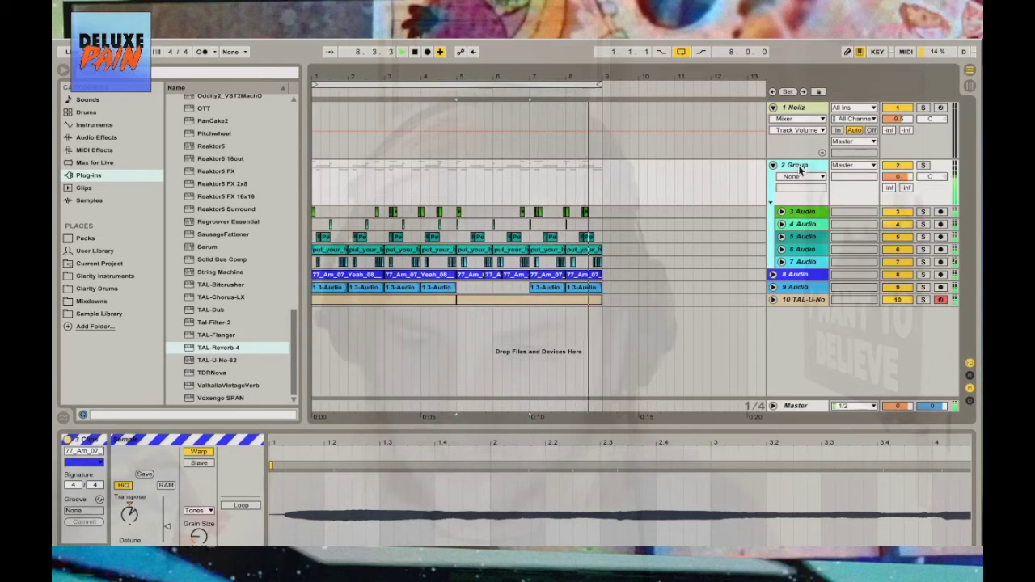
Insert an audio track below the Noiiz track and switch the drum group off and back on to compare
right_click(801, 109)
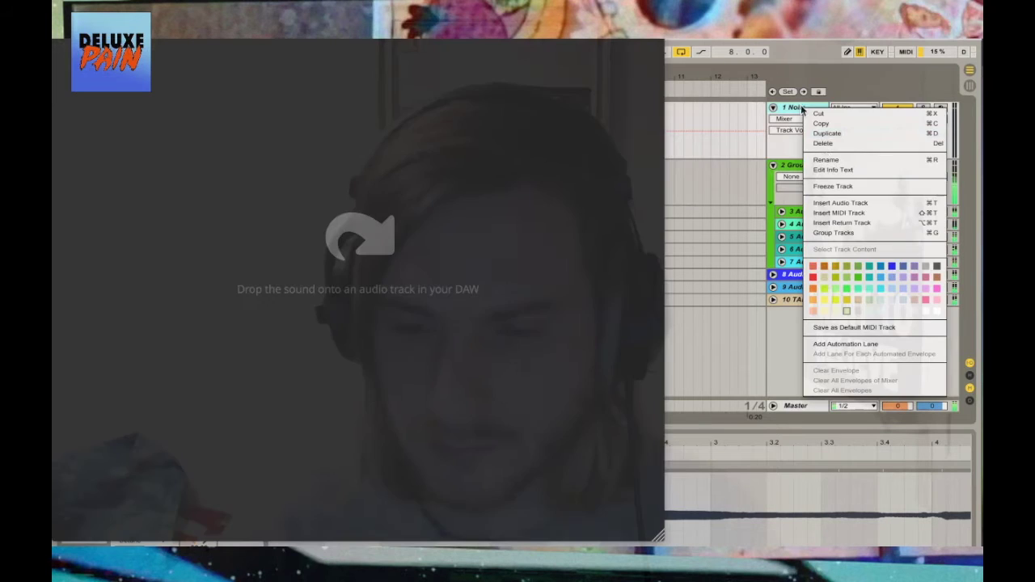
left_click(833, 205)
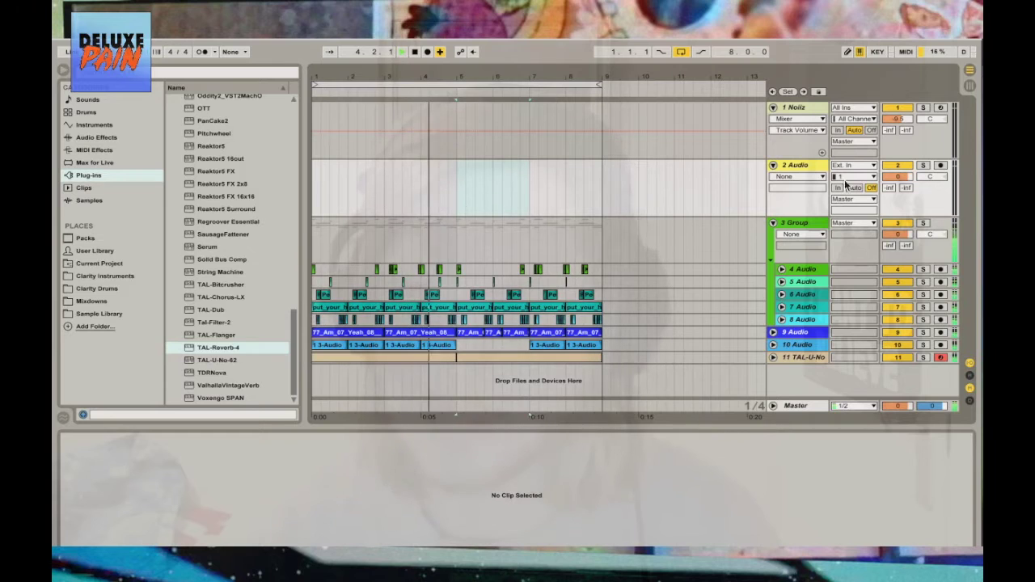
left_click(895, 225)
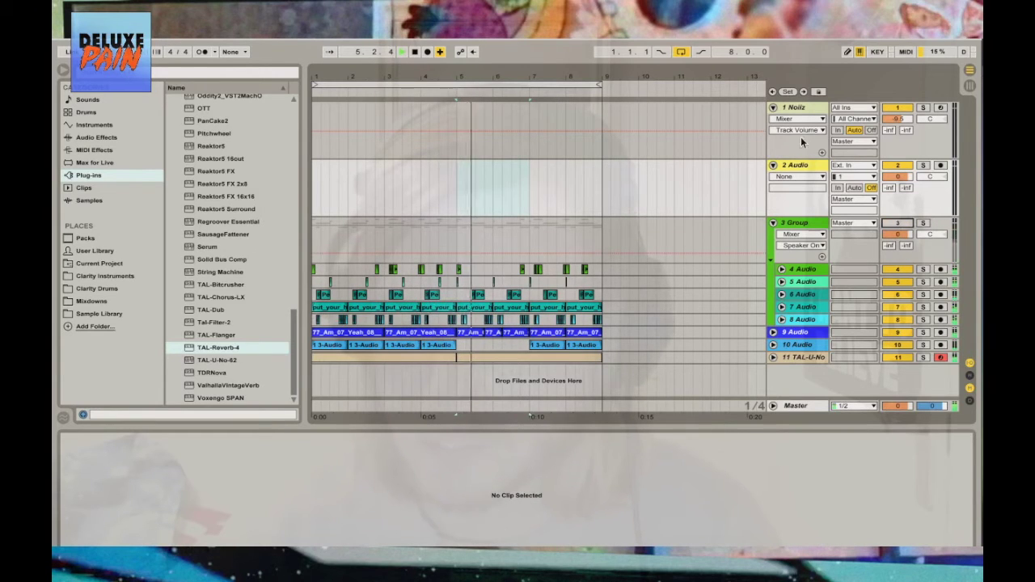
left_click(895, 225)
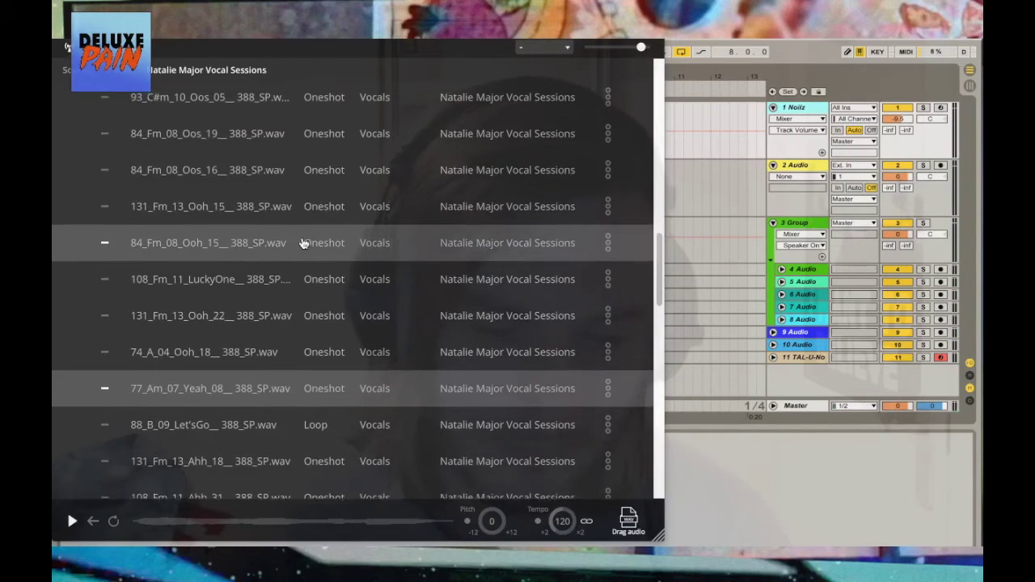
Leave the Natalie Major Vocal Sessions pack in Noiiz and open the Kicks folder among the personal folders
left_click(300, 240)
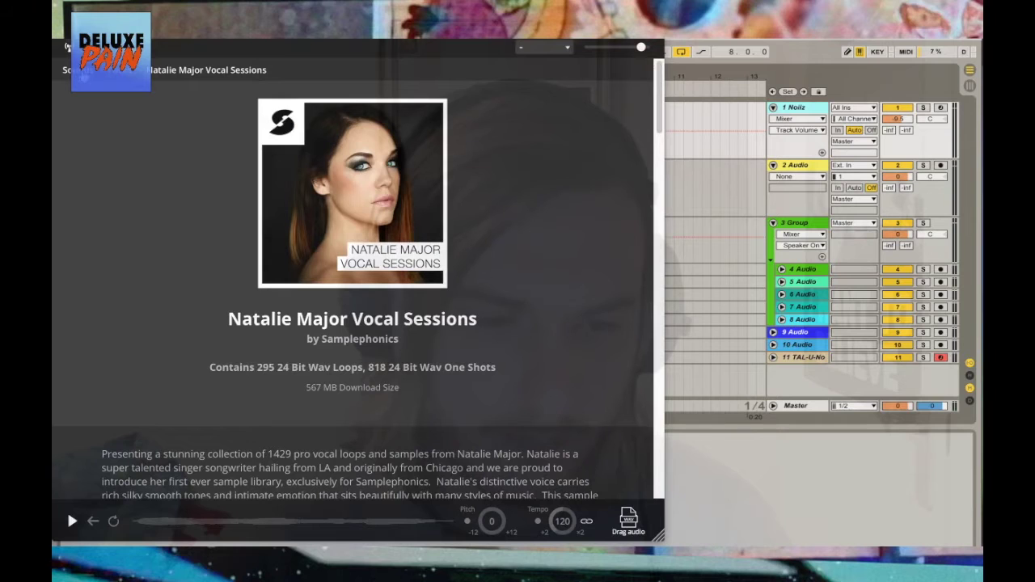
left_click(68, 70)
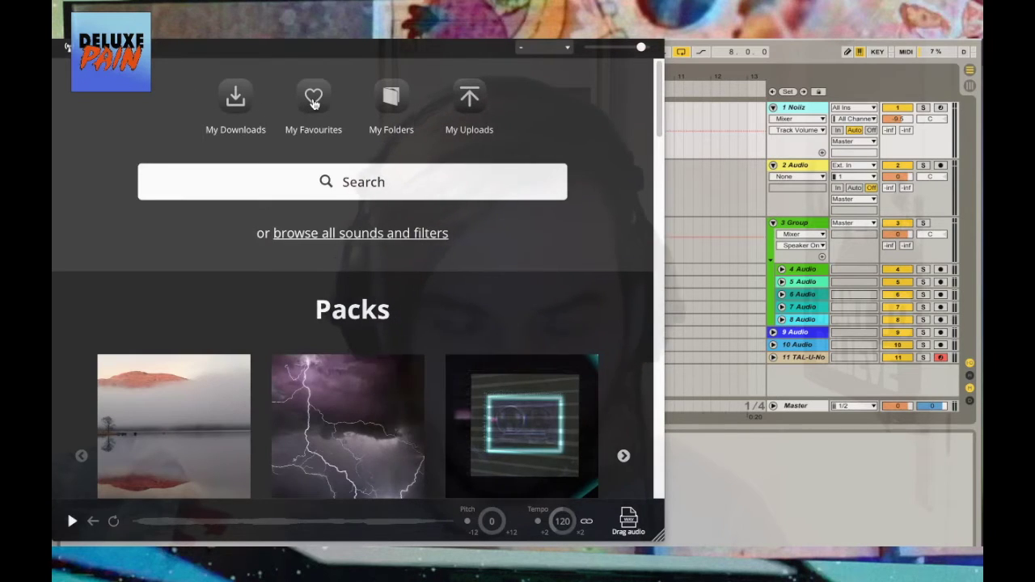
left_click(390, 99)
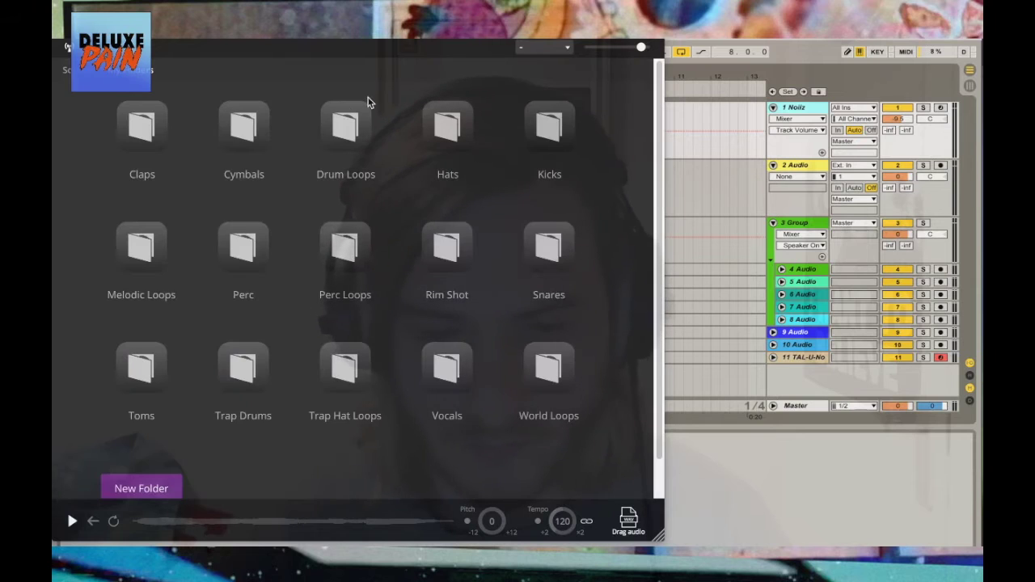
left_click(568, 138)
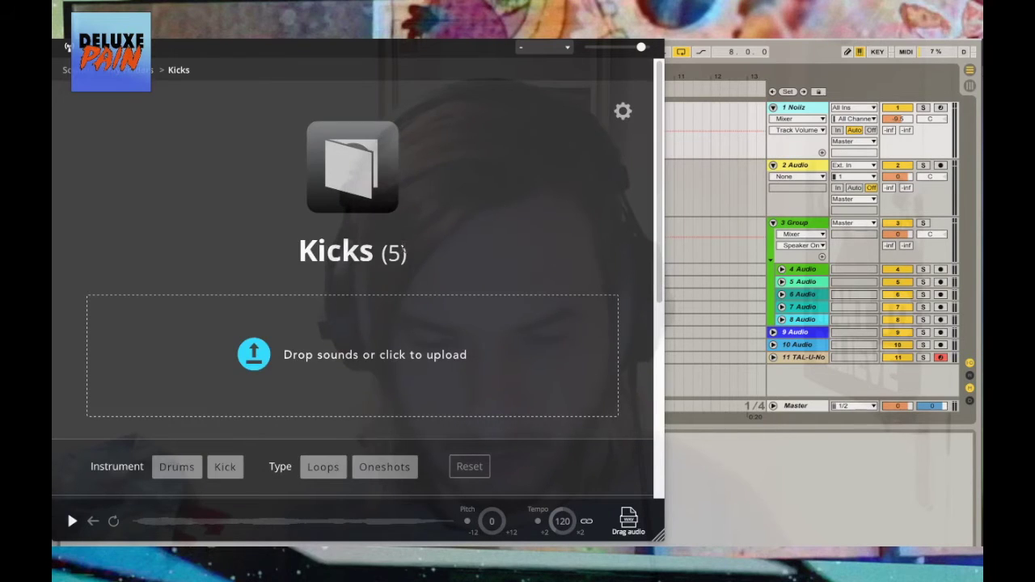
scroll(341, 341, "down", 5)
Audition the Entangled Nu-Trap kick samples Kick_15_498, Kick_6_498, Kick_14_498 and Kick_9_498
left_click(261, 306)
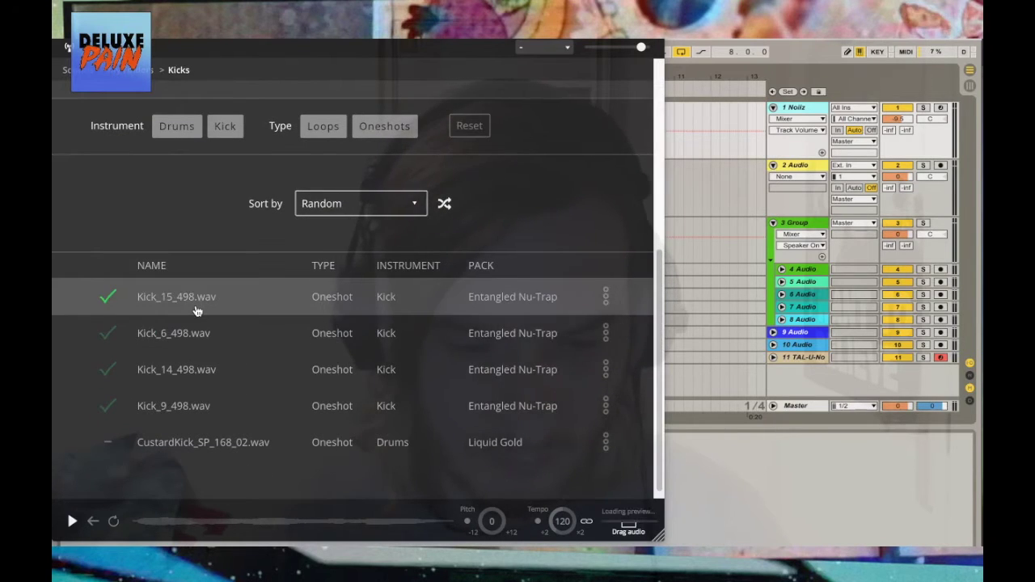
left_click(261, 338)
left_click(173, 371)
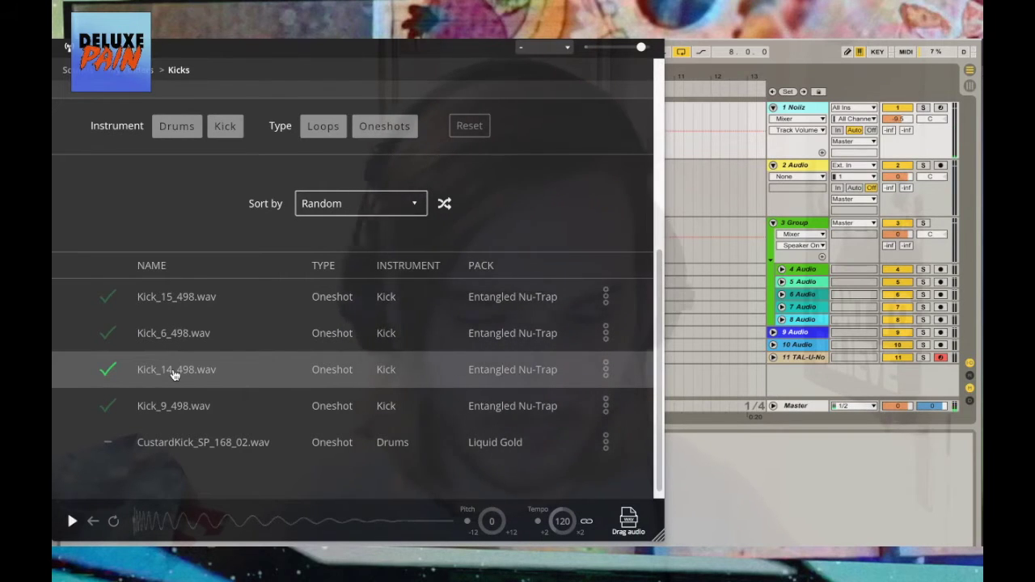
left_click(179, 404)
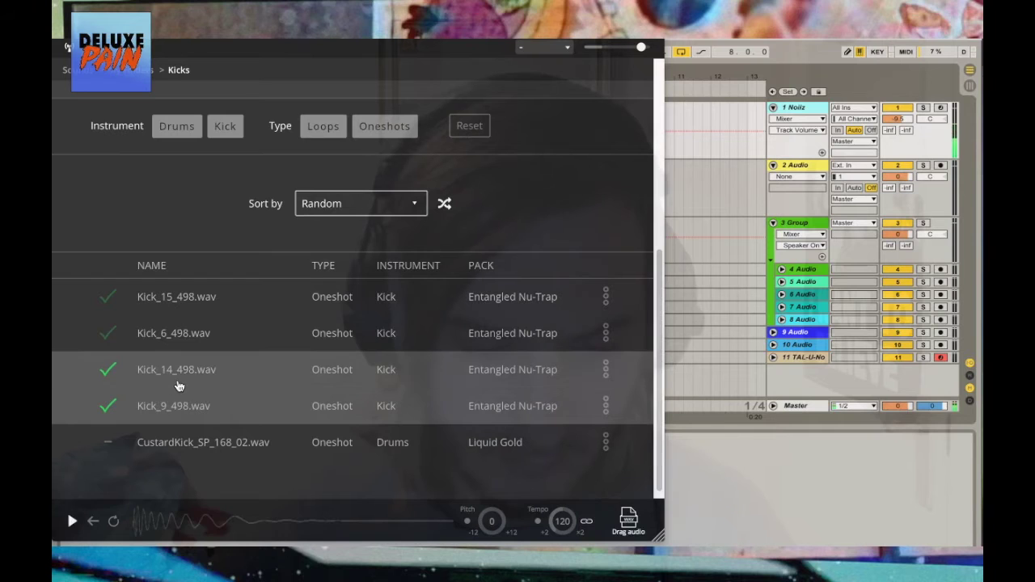
left_click(178, 385)
left_click(155, 332)
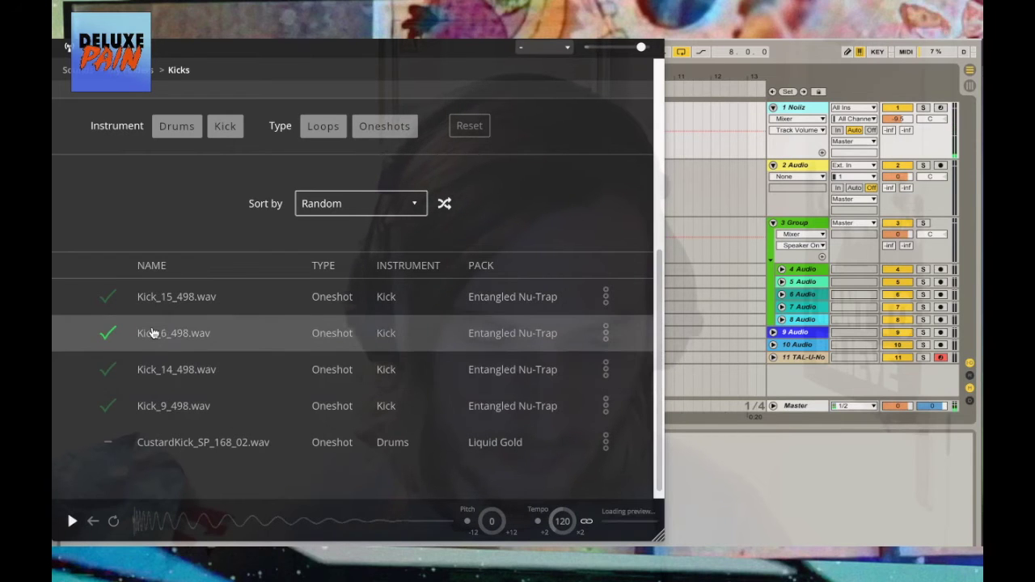
Place Kick_6_498.wav on the new audio track 2 at the start of bar 1 and play the loop
left_click_drag(263, 32, 126, 67)
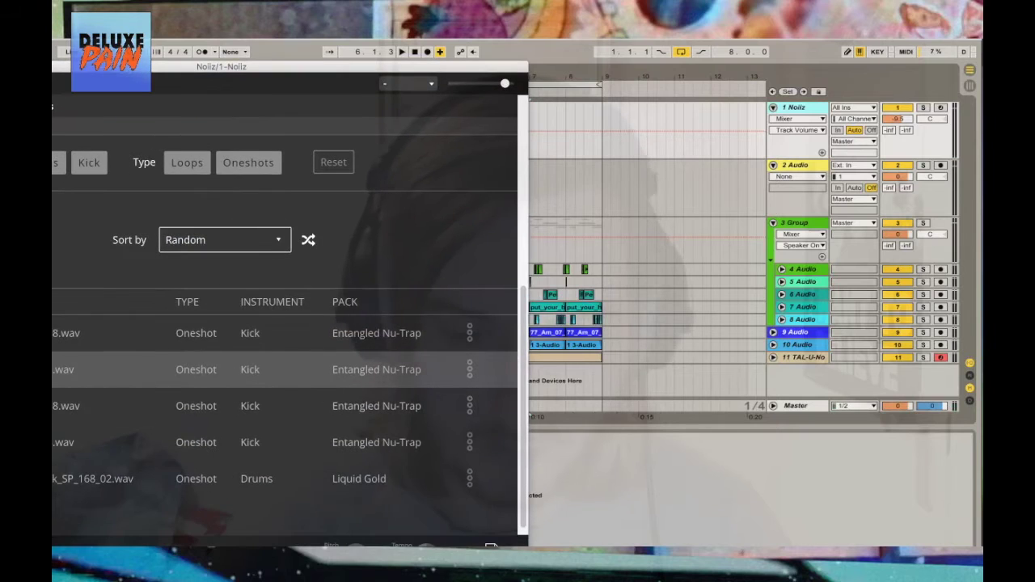
left_click_drag(283, 369, 564, 434)
left_click_drag(588, 228, 612, 184)
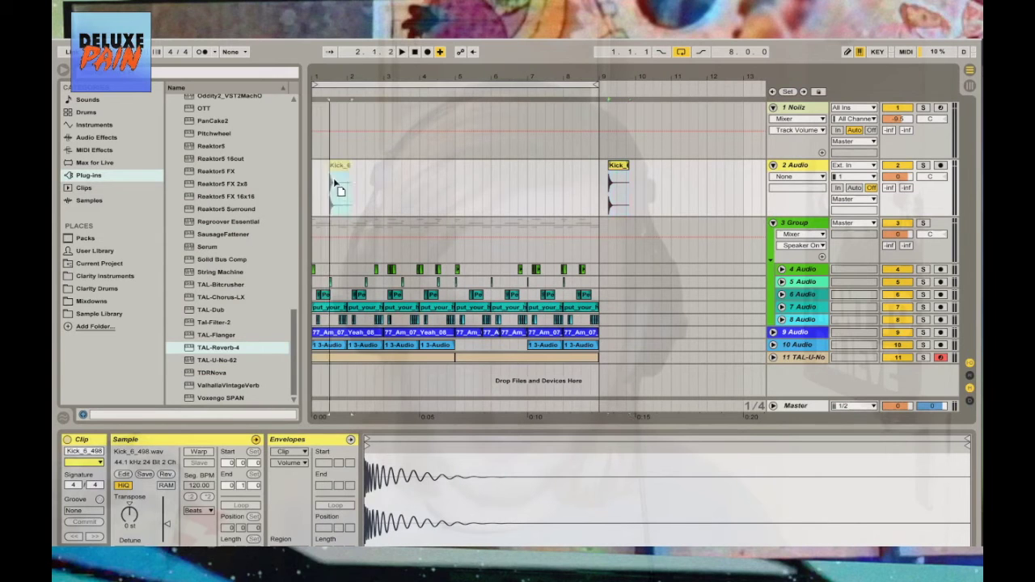
key("space")
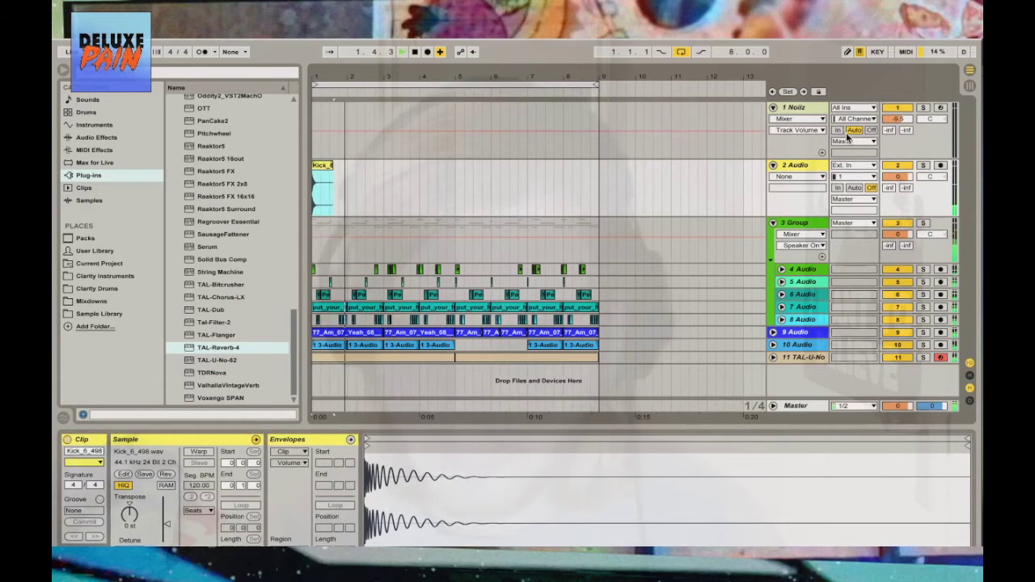
Duplicate track 2's one-bar kick until it fills the loop through bar 8, and delete the surplus copy after it
left_click(319, 174)
left_click(311, 178)
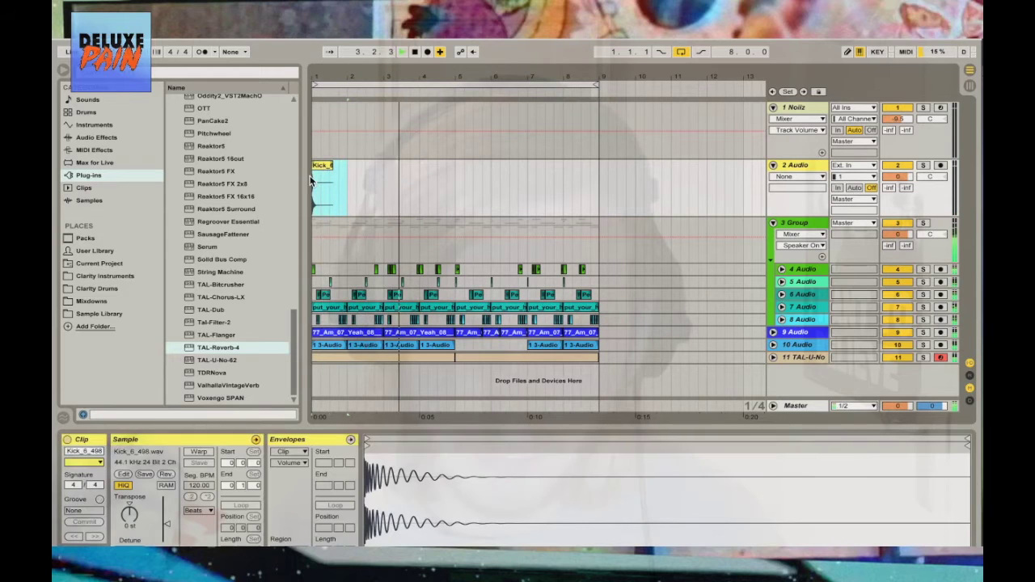
key("ctrl+d")
key("ctrl+d")
key("ctrl+d")
key("ctrl+d")
key("ctrl+d")
key("ctrl+d")
key("ctrl+d")
key("ctrl+d")
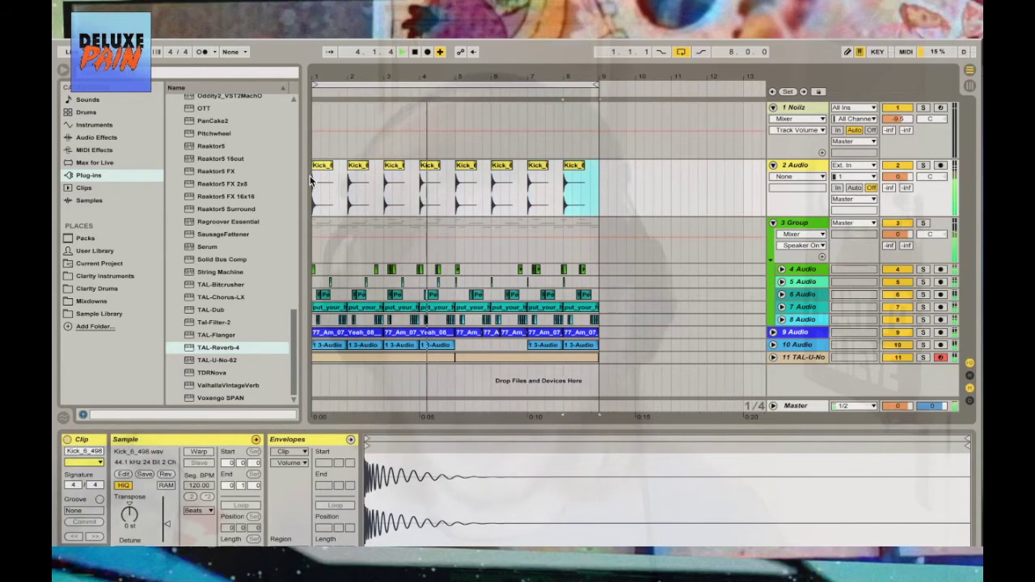
key("Delete")
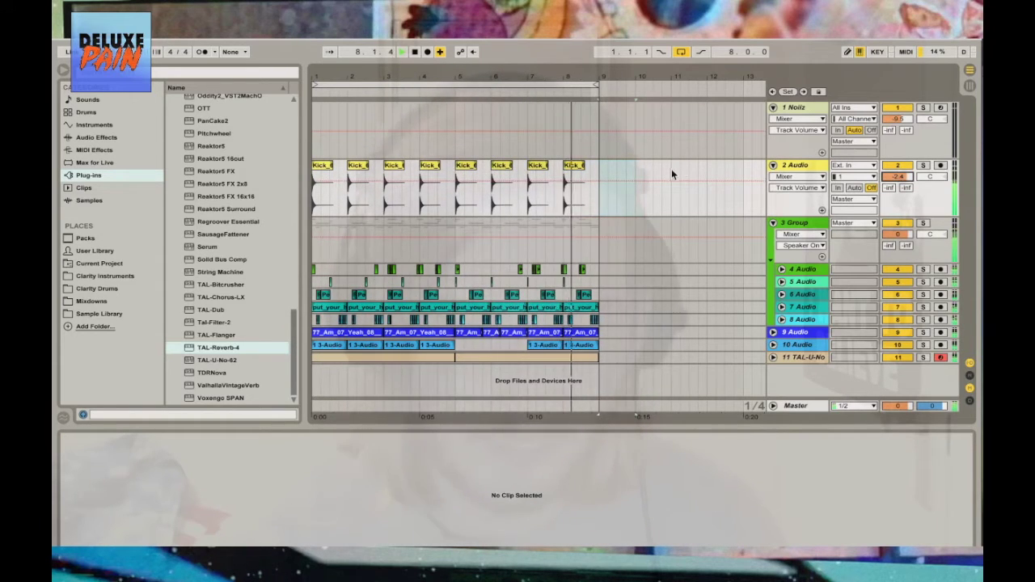
Add an EQ Eight to the drum group track, change band 1's filter type and adjust the curve's low end
left_click(792, 269)
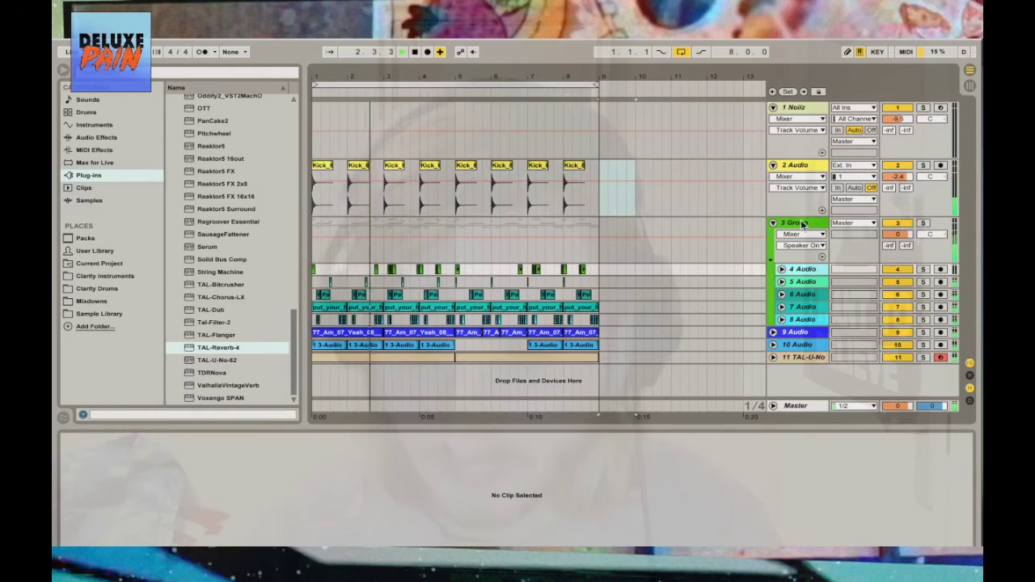
left_click(122, 137)
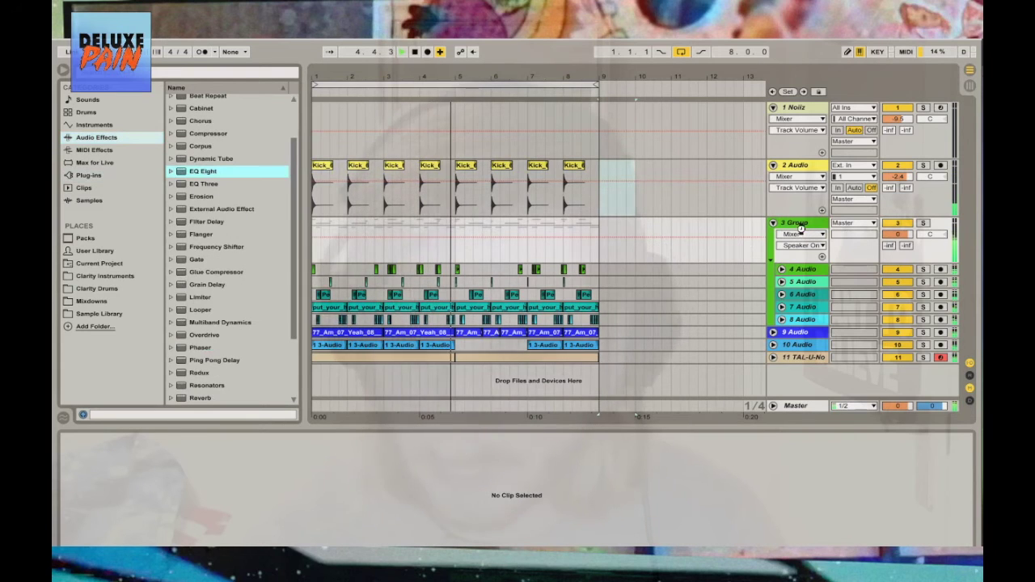
left_click_drag(799, 228, 799, 230)
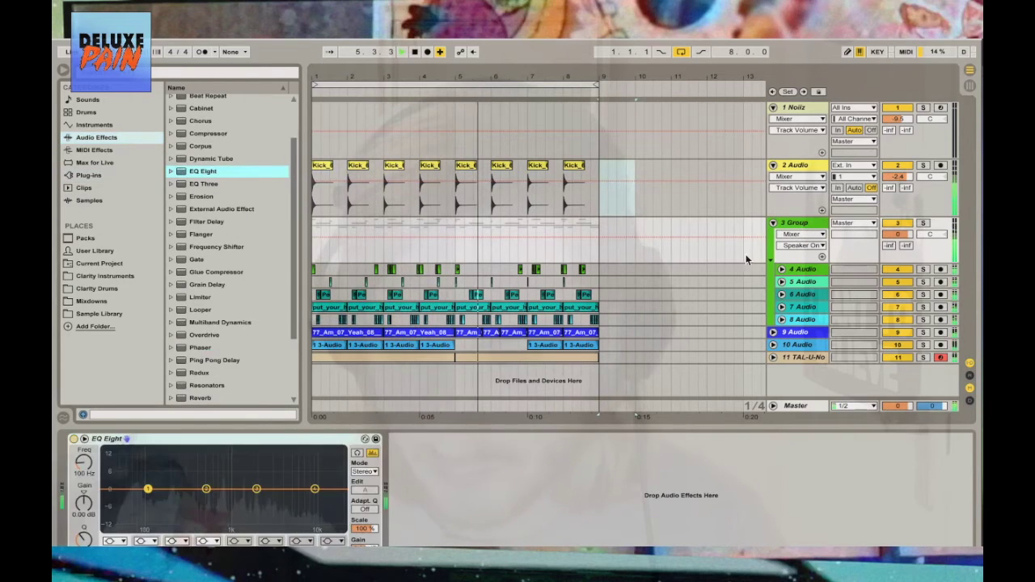
left_click(114, 541)
left_click(111, 461)
left_click_drag(206, 489, 135, 499)
Insert a new audio track directly below the kick track
left_click(793, 167)
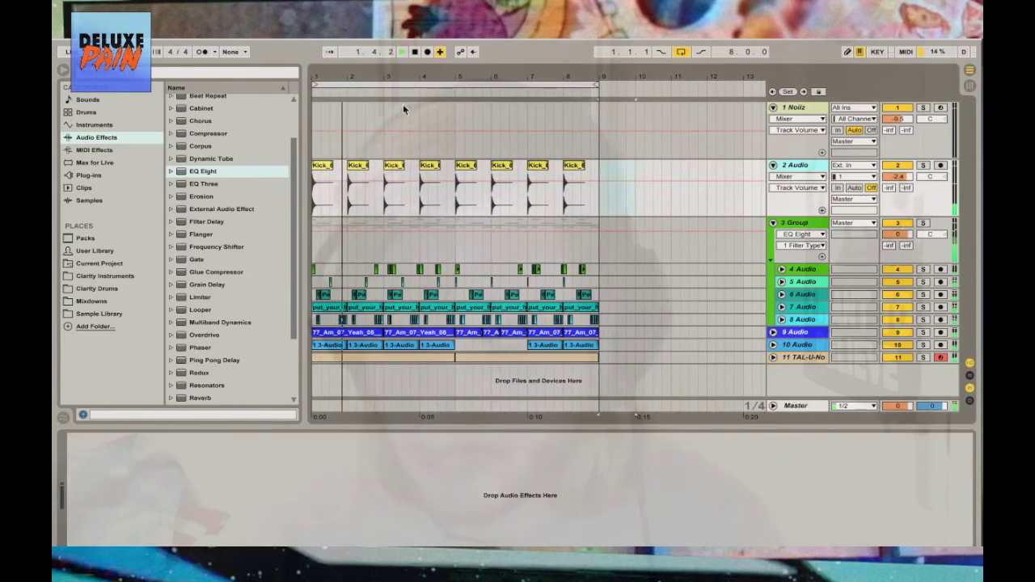
key("plus")
key("plus")
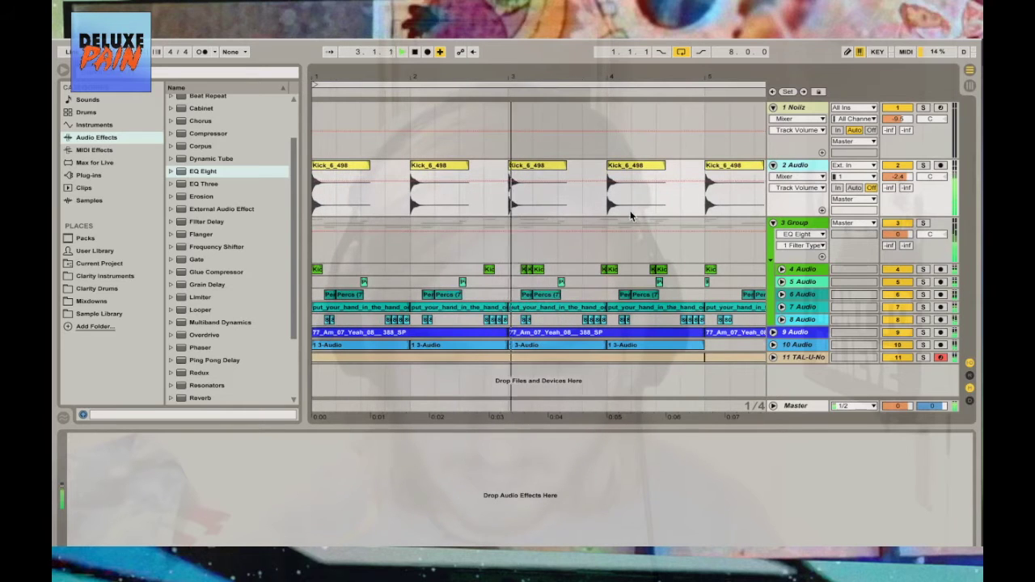
right_click(800, 166)
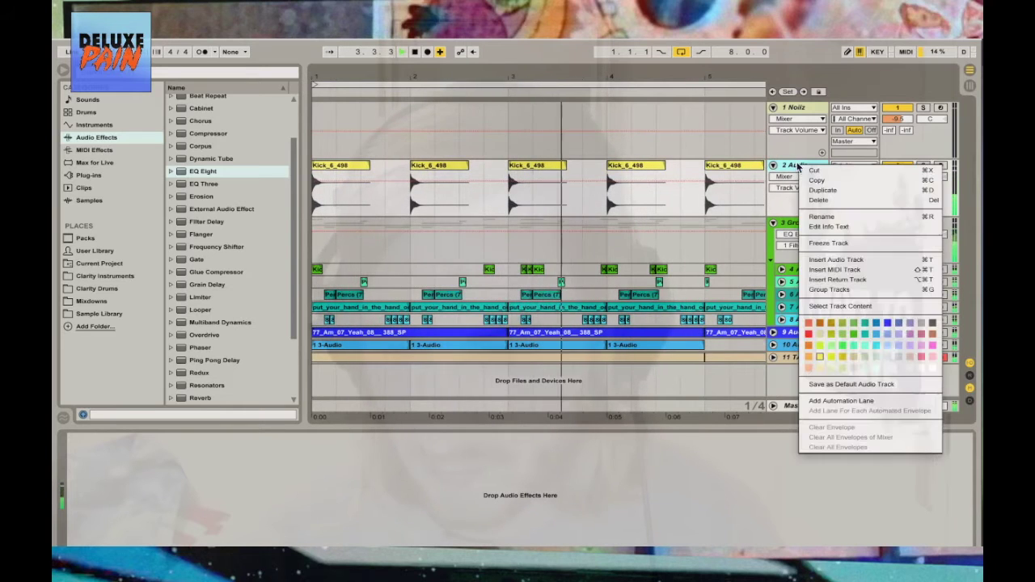
left_click(840, 261)
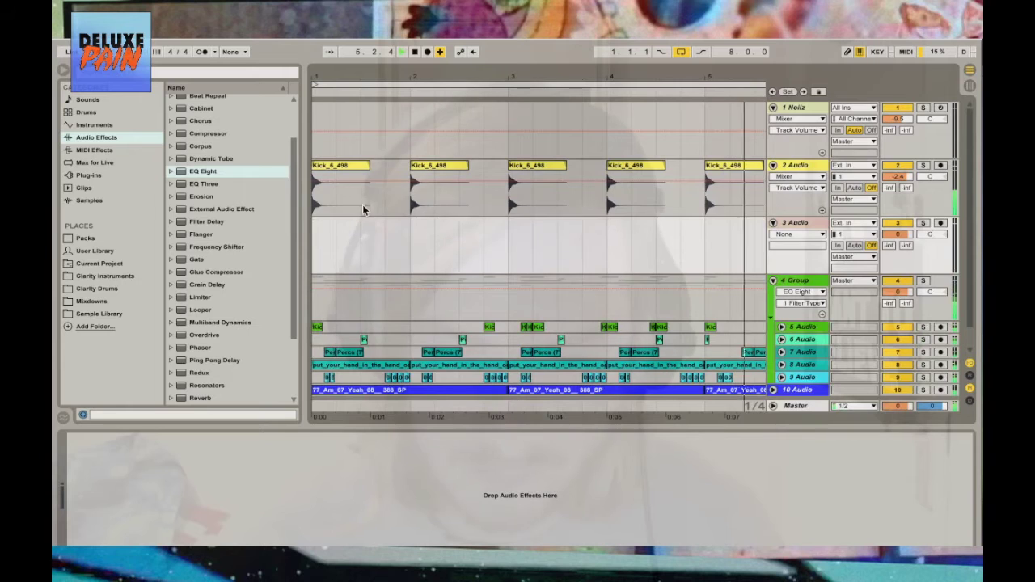
On a 1/16 grid, duplicate the first half bar of the opening kick and shift the copy to 1.3.3
right_click(374, 234)
left_click(462, 328)
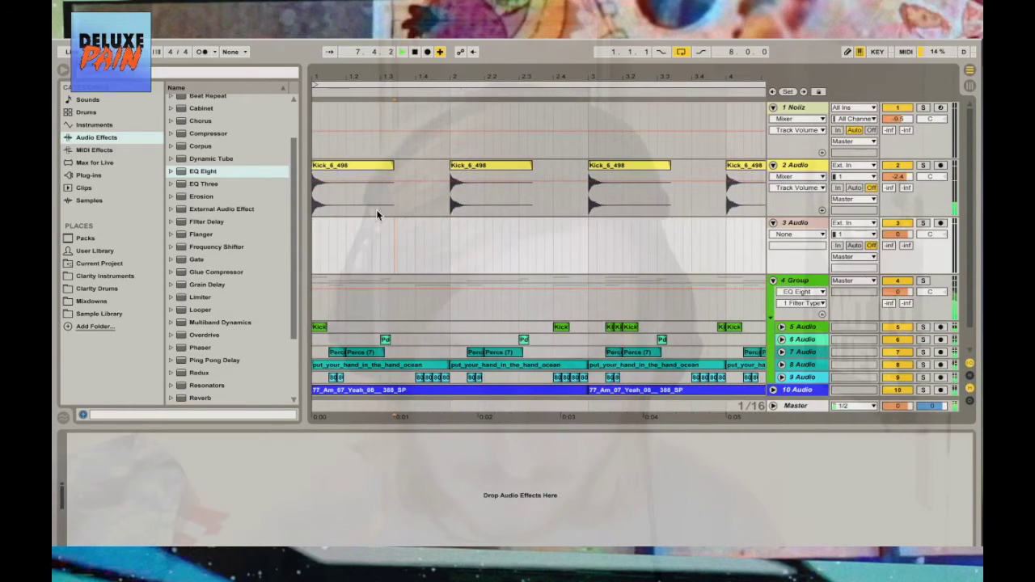
scroll(376, 202, "up", 1)
left_click_drag(315, 204, 380, 202)
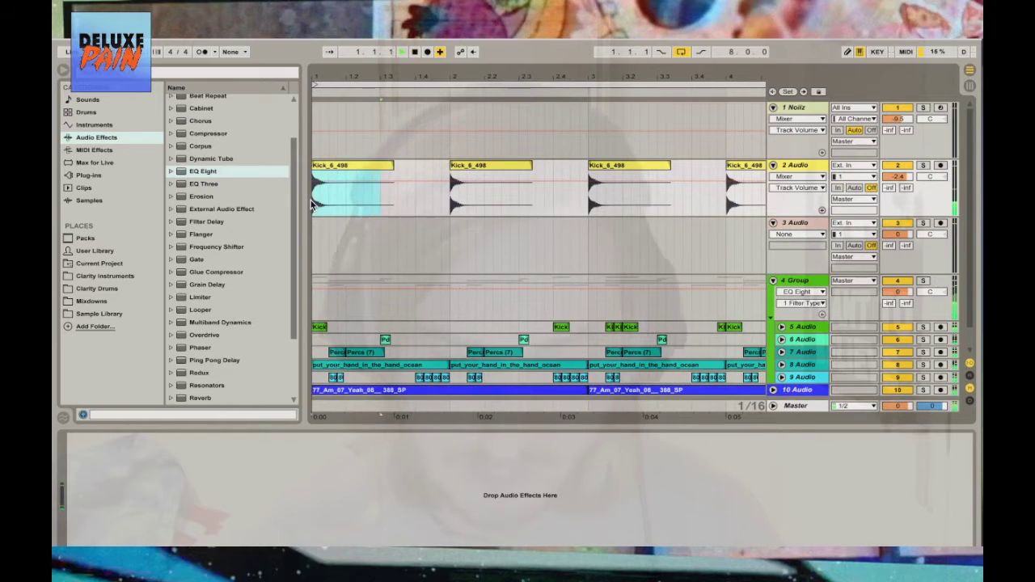
key("ctrl+d")
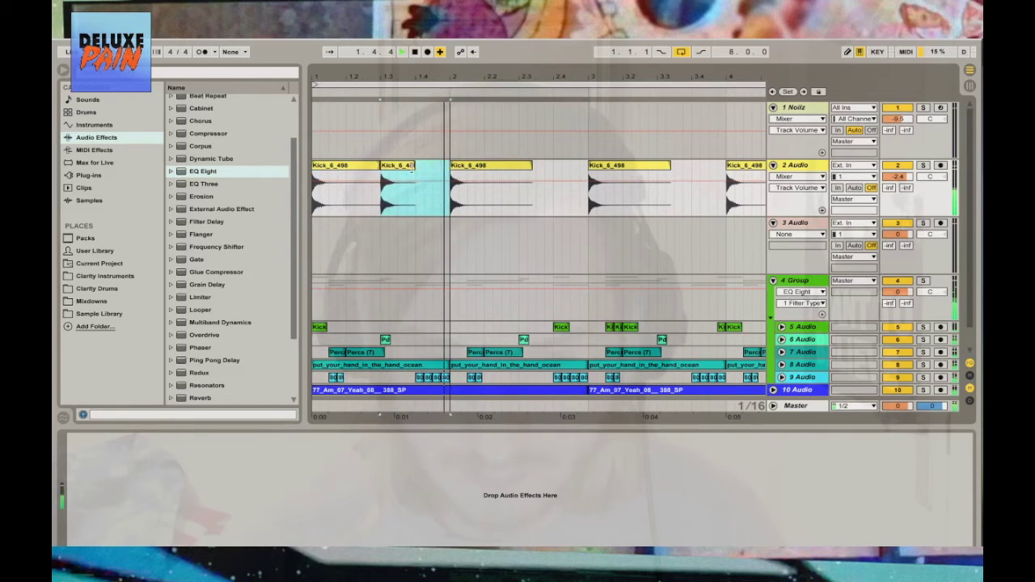
mouse_move(393, 172)
left_mouse_down()
mouse_move(420, 174)
mouse_move(410, 168)
left_mouse_up()
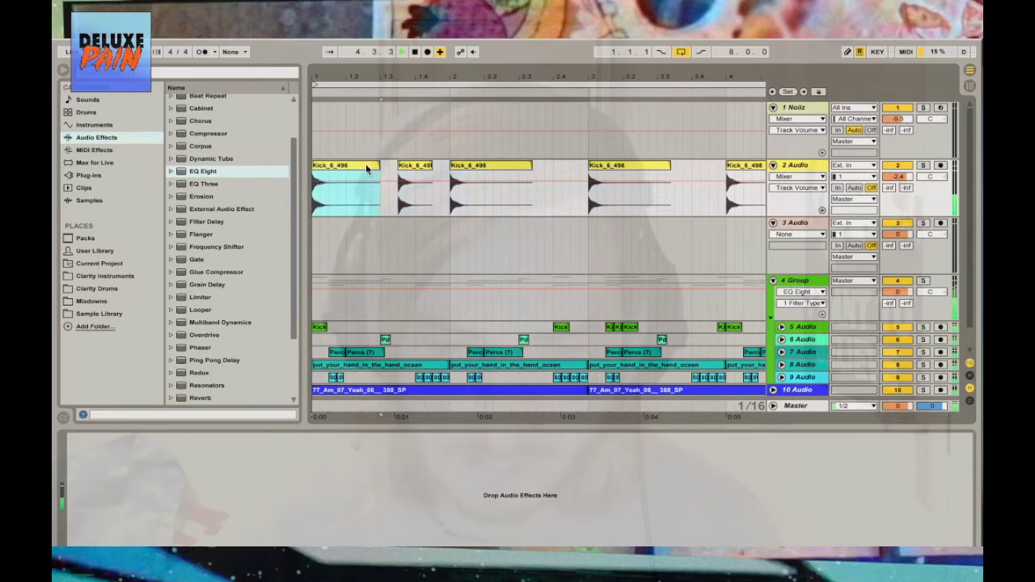
Set the playback loop to bar 1 only
left_click(450, 202)
left_click_drag(450, 203, 314, 197)
key("ctrl+l")
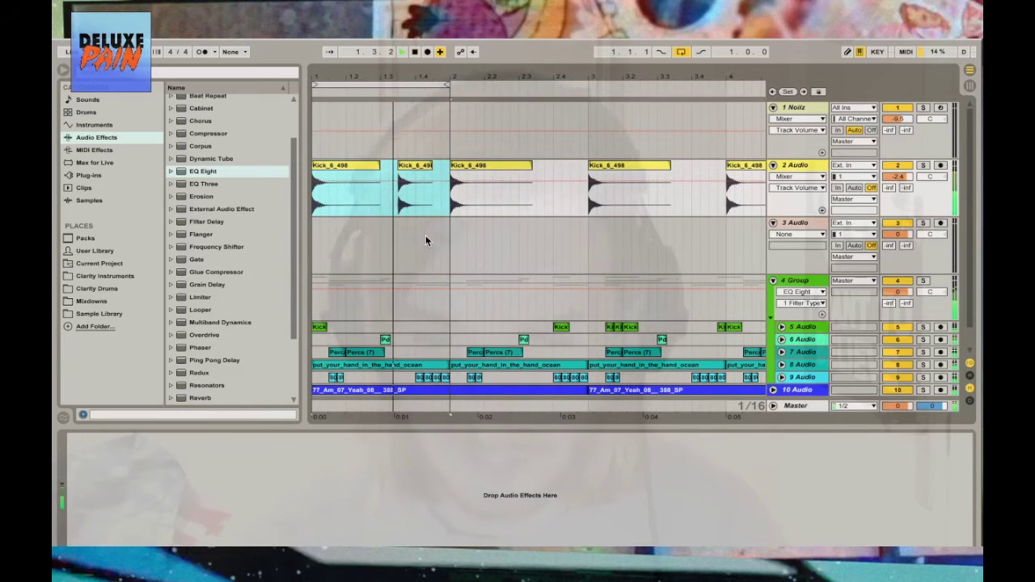
Turn the grid off and nudge bar 1's second kick slightly late, off the beat
key("ctrl+shift+r")
key("Escape")
left_click(412, 121)
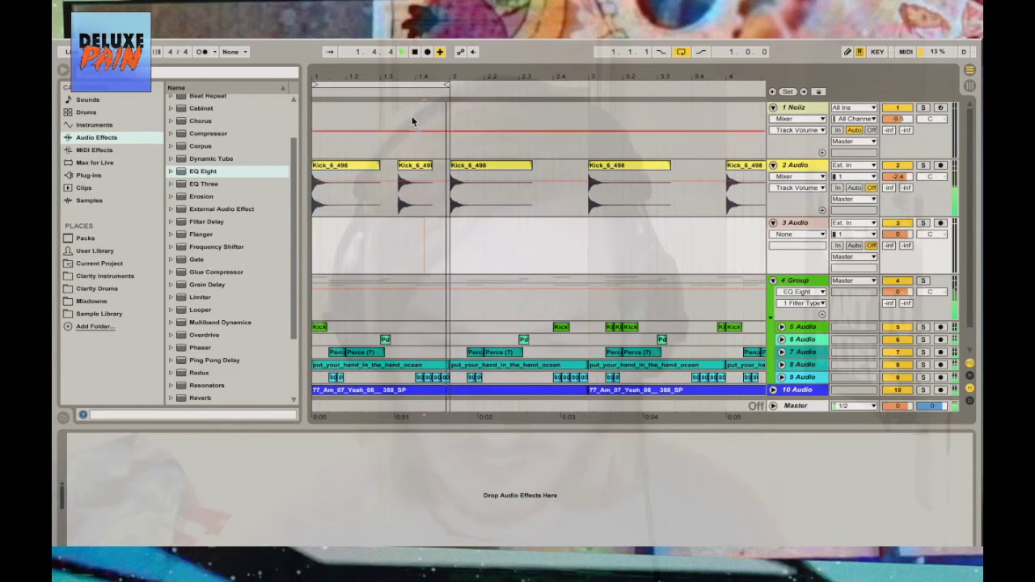
left_click_drag(408, 87, 409, 95)
left_click_drag(414, 167, 422, 170)
key("space")
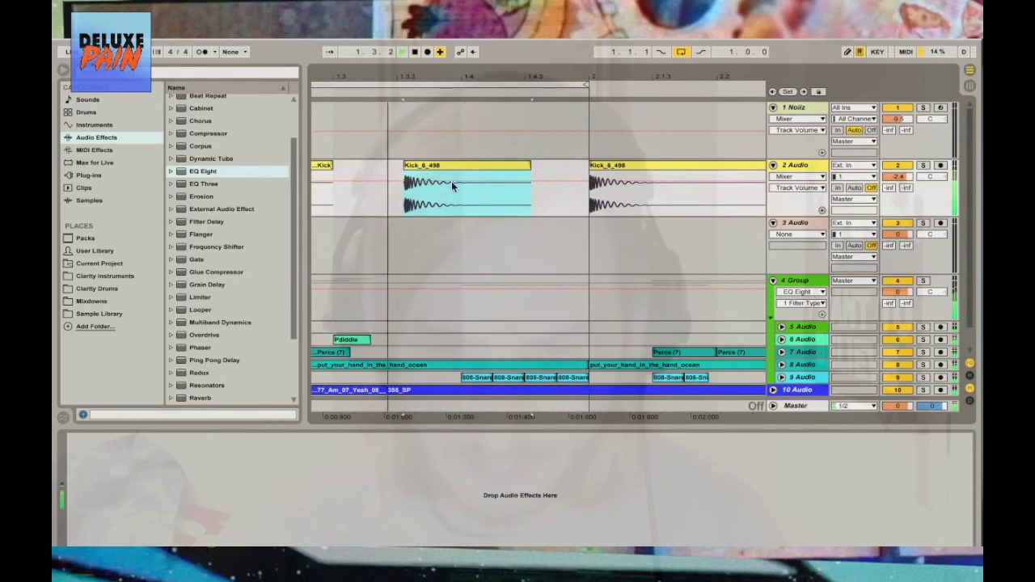
Stop playback, set a 1/16 triplet grid and build a roll of three short kick copies at the end of bar 1
right_click(450, 227)
left_click(545, 320)
key("space")
right_click(407, 272)
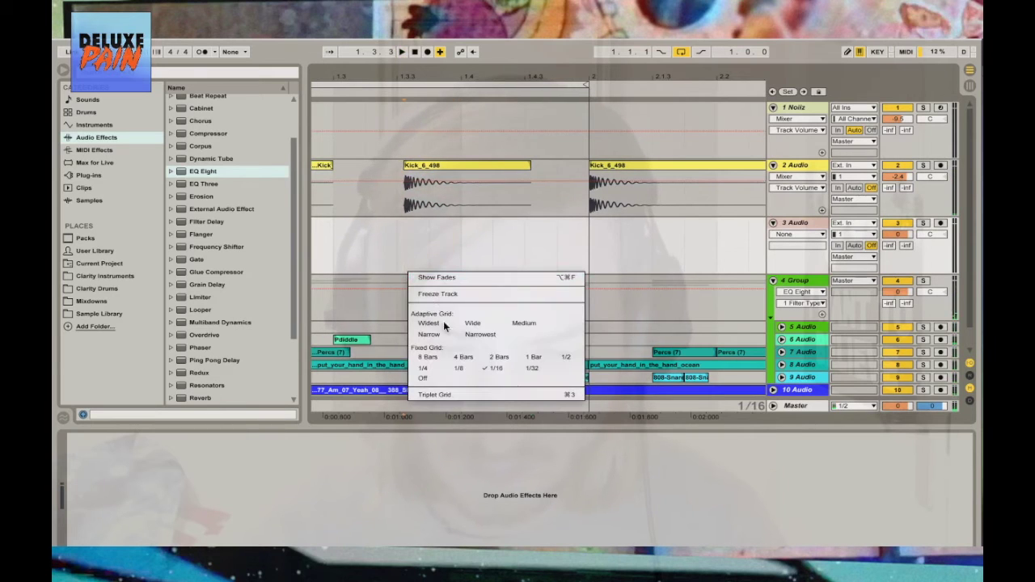
left_click(438, 394)
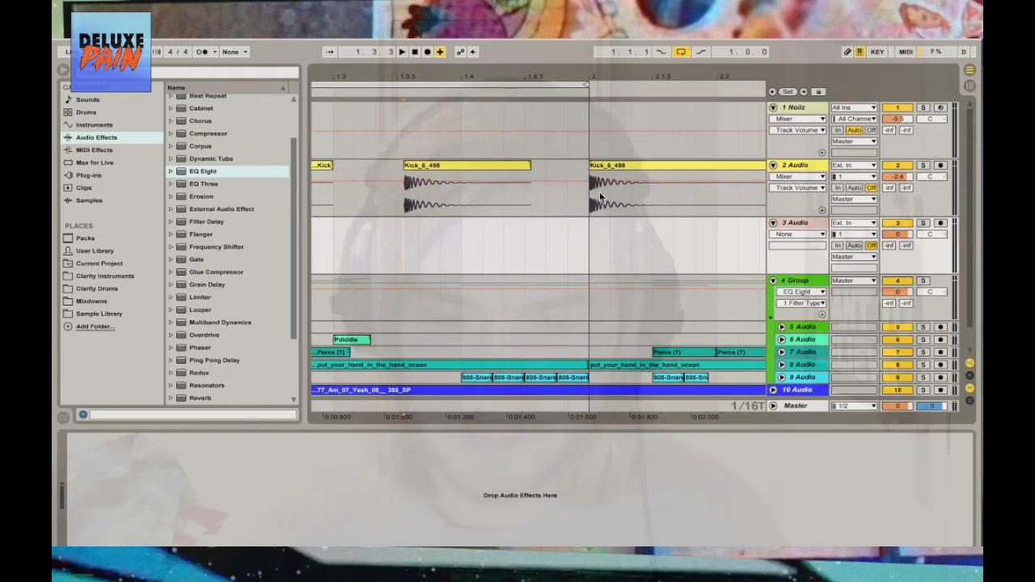
left_click_drag(605, 207, 616, 170)
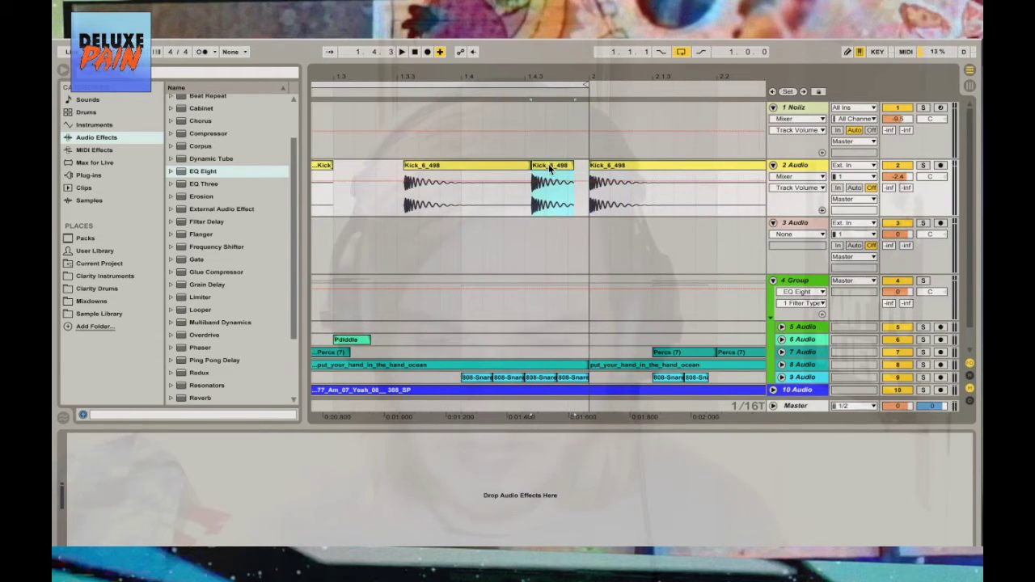
left_click_drag(542, 173, 532, 206)
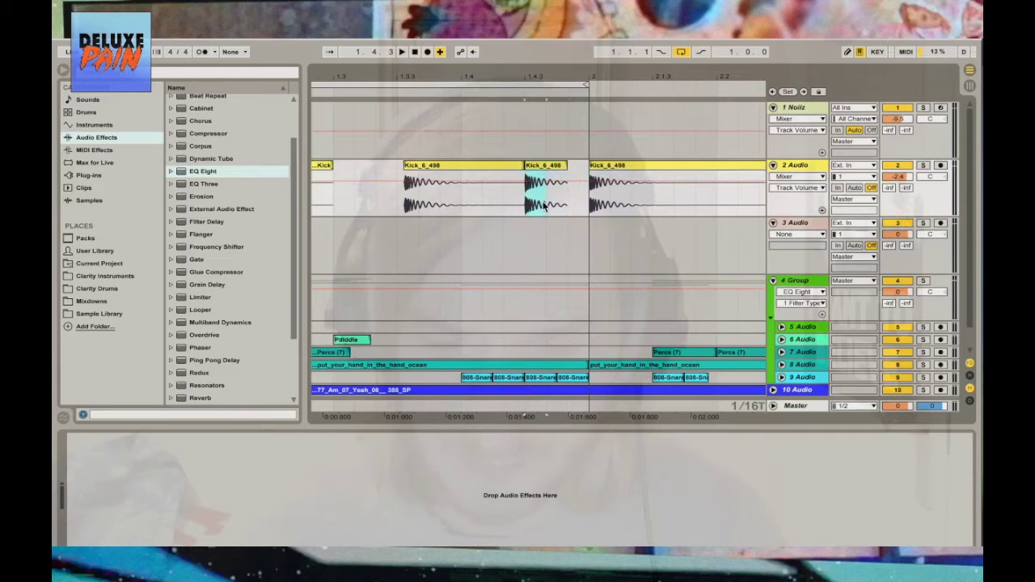
key("ctrl+d")
key("ctrl+d")
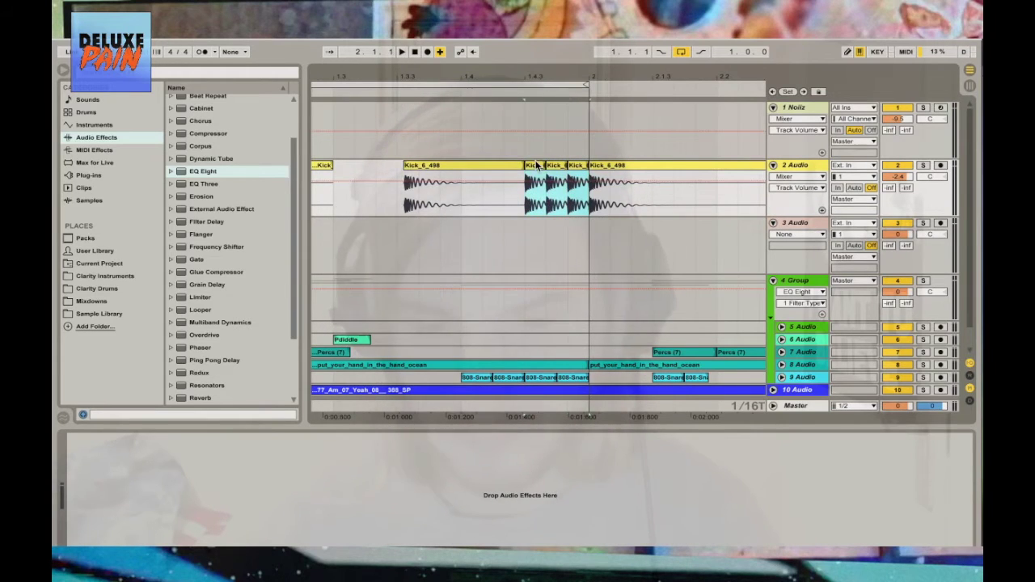
Transpose the three roll kicks to 7 st, lower their gain and shorten the clips while the loop plays
key("shift+Tab")
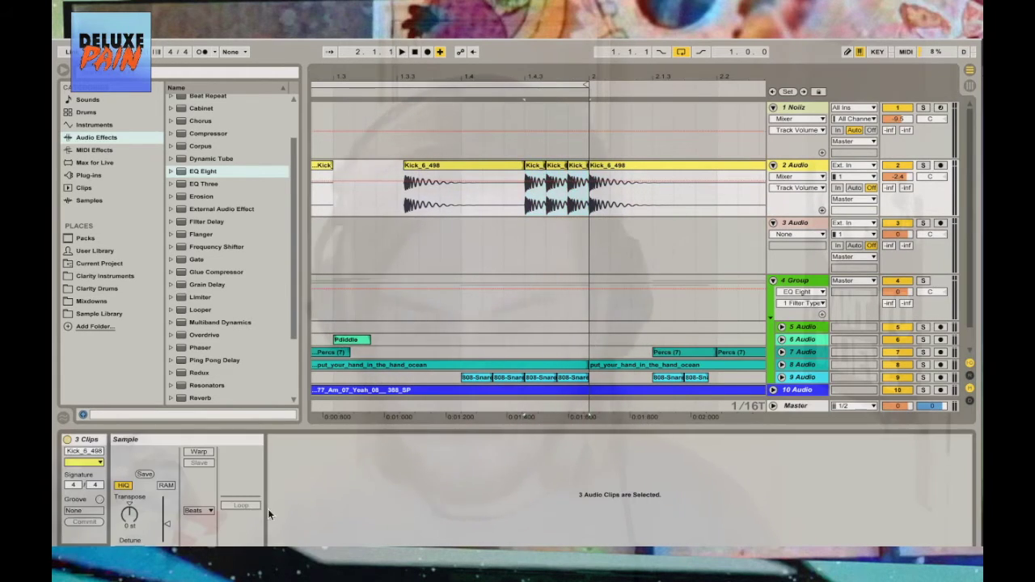
key("space")
mouse_move(132, 524)
left_mouse_down()
mouse_move(141, 511)
mouse_move(166, 529)
left_mouse_up()
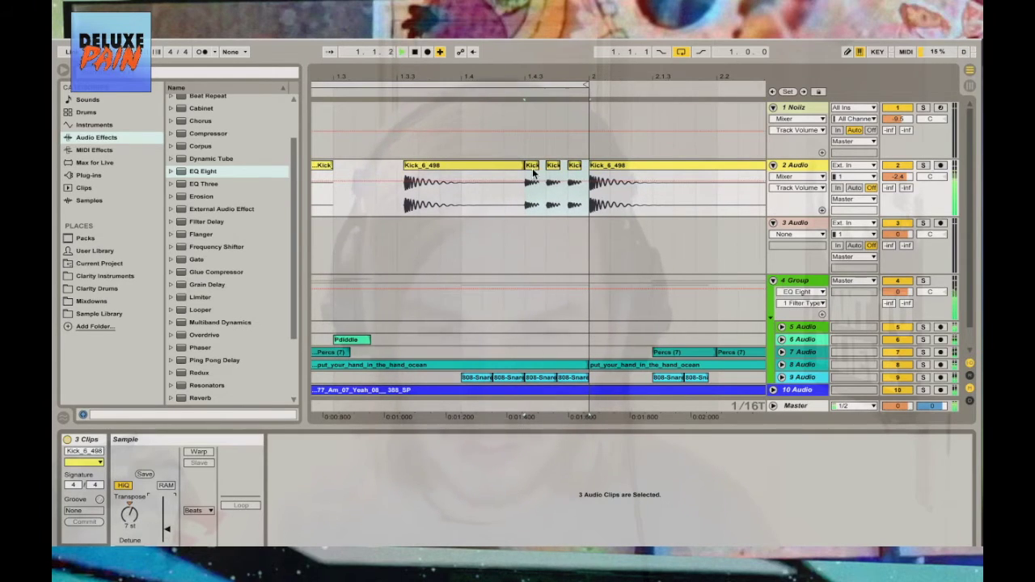
left_click(503, 208)
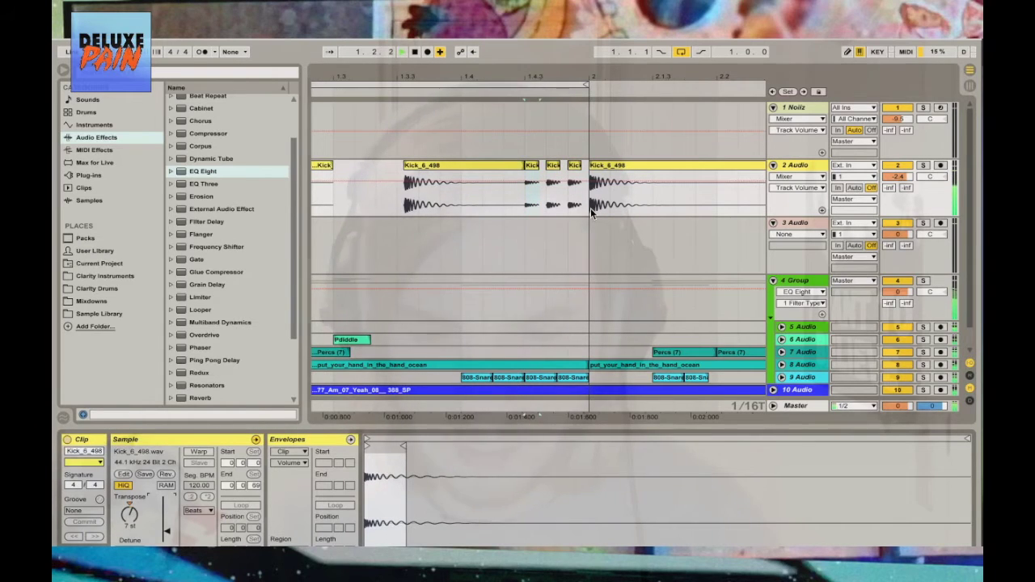
Extend the loop to two bars and duplicate the first half of bar 2's kick onto beat 2.3
left_click(442, 194)
left_click_drag(384, 101, 465, 85)
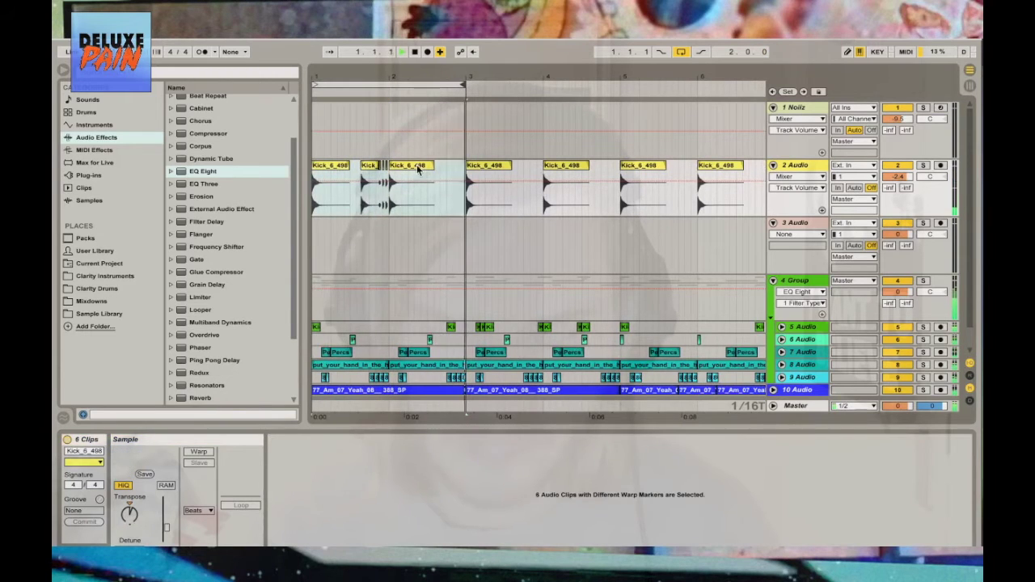
left_click(418, 169)
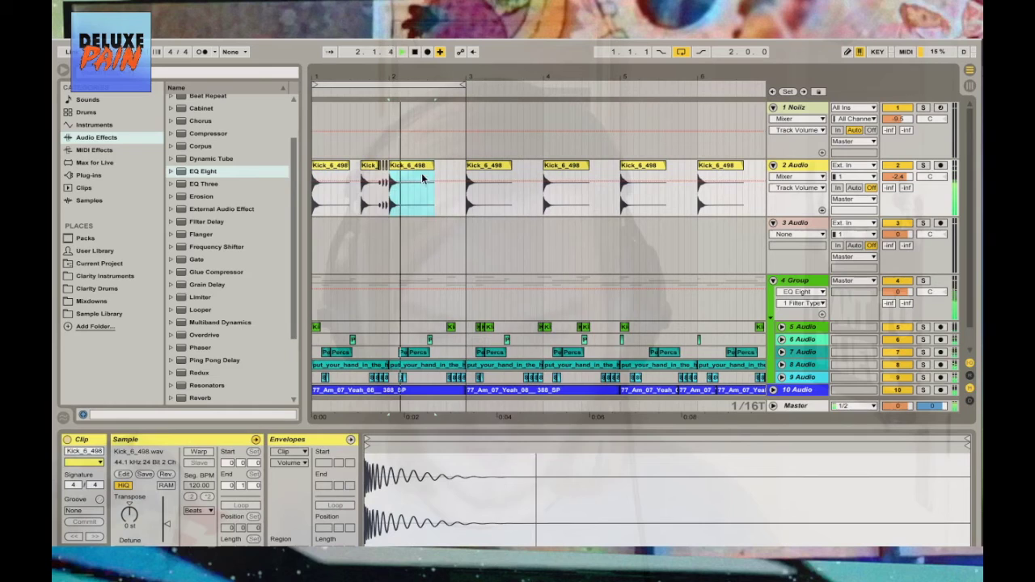
right_click(425, 199)
left_click(416, 247)
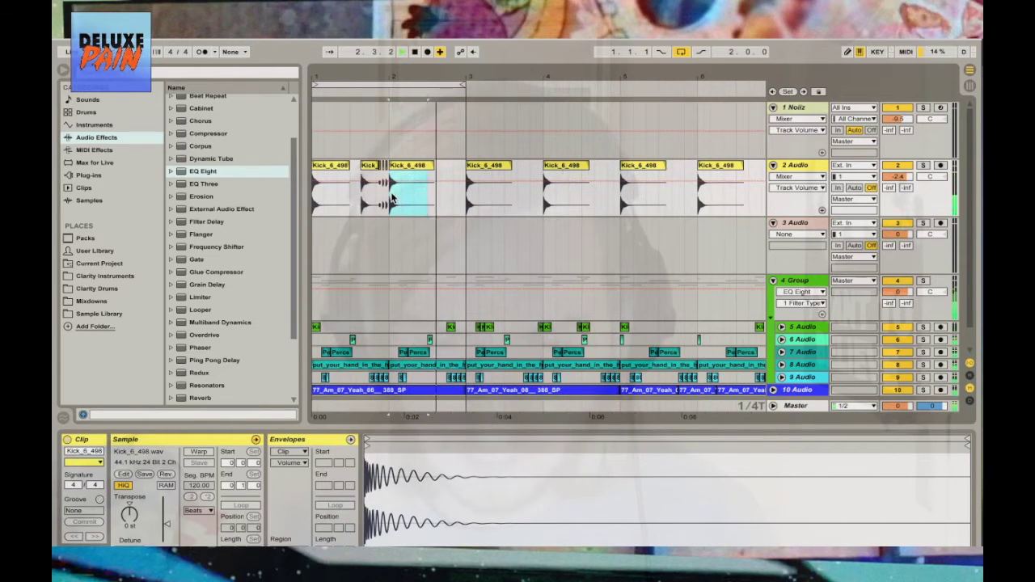
key("ctrl+d")
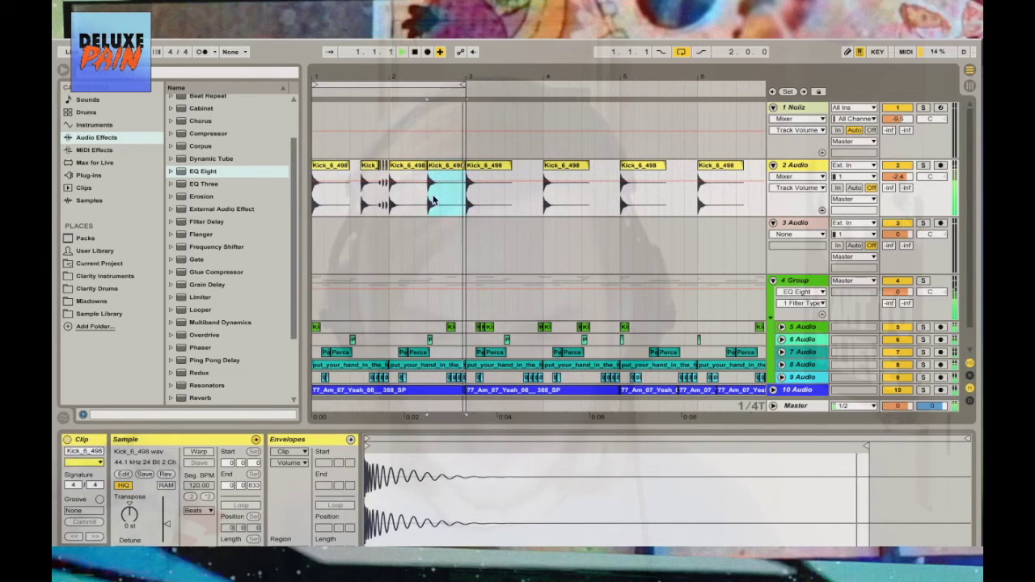
Switch to a straight 1/8 grid, move the copied kick an eighth later to 2.3.3 and shorten its clip
left_click_drag(445, 82, 443, 129)
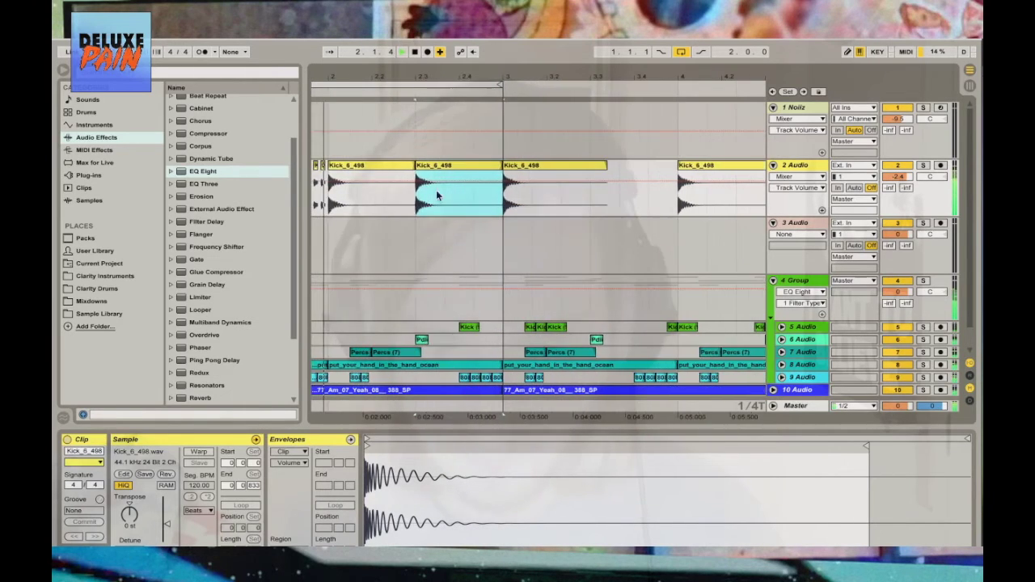
right_click(433, 202)
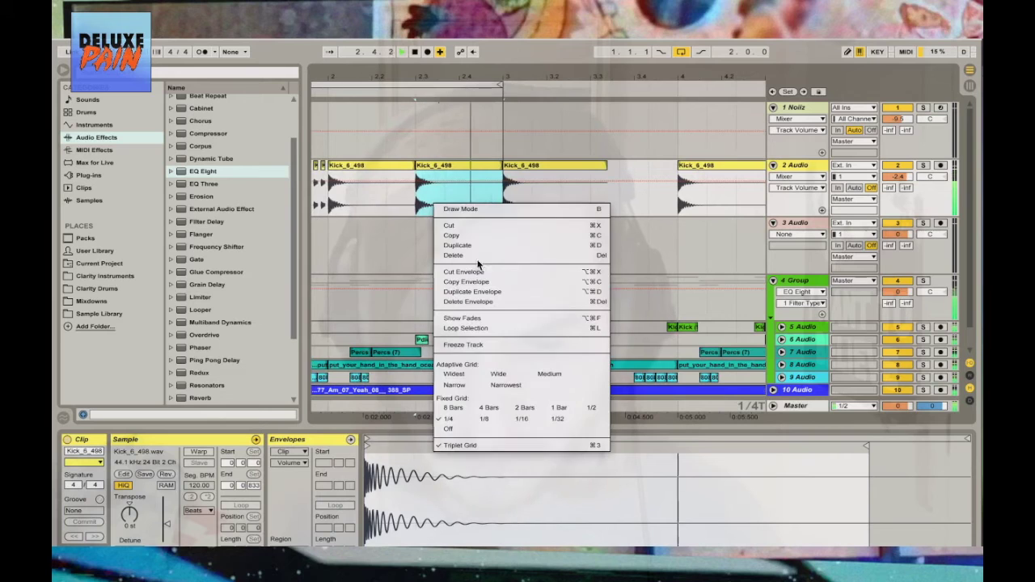
left_click(497, 418)
right_click(437, 223)
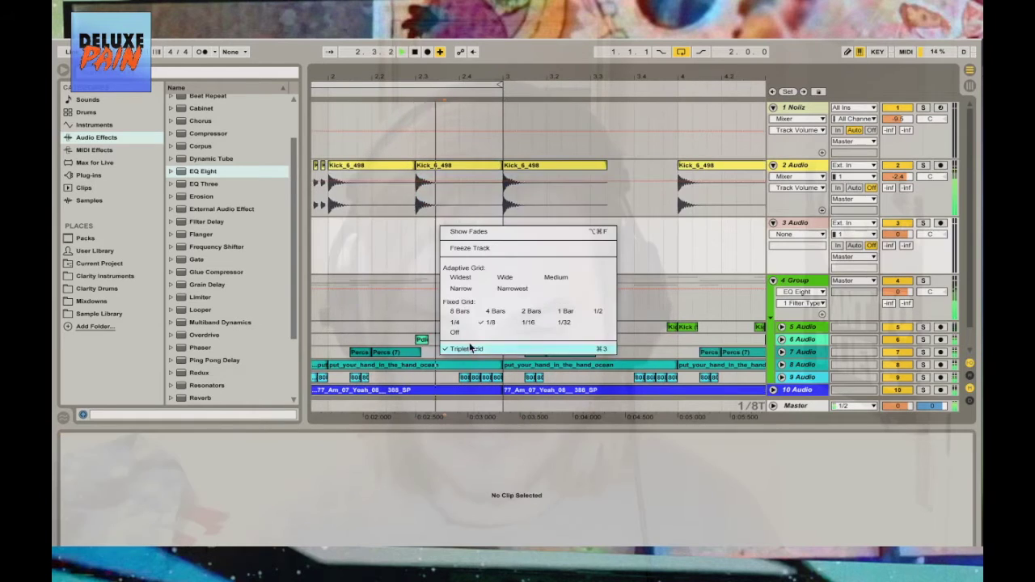
left_click(473, 349)
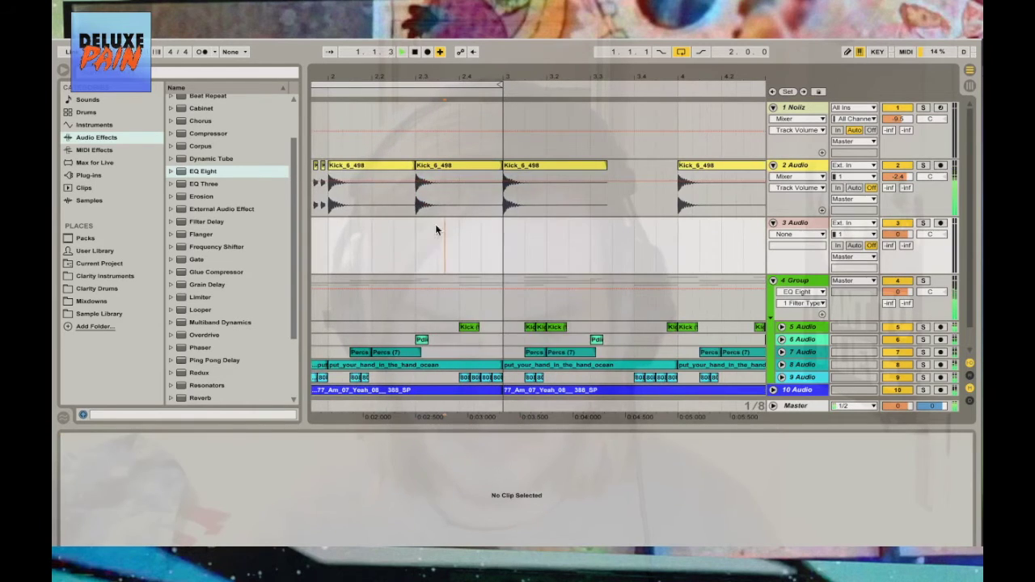
left_click(496, 167)
left_click_drag(443, 173, 449, 168)
left_click(465, 195)
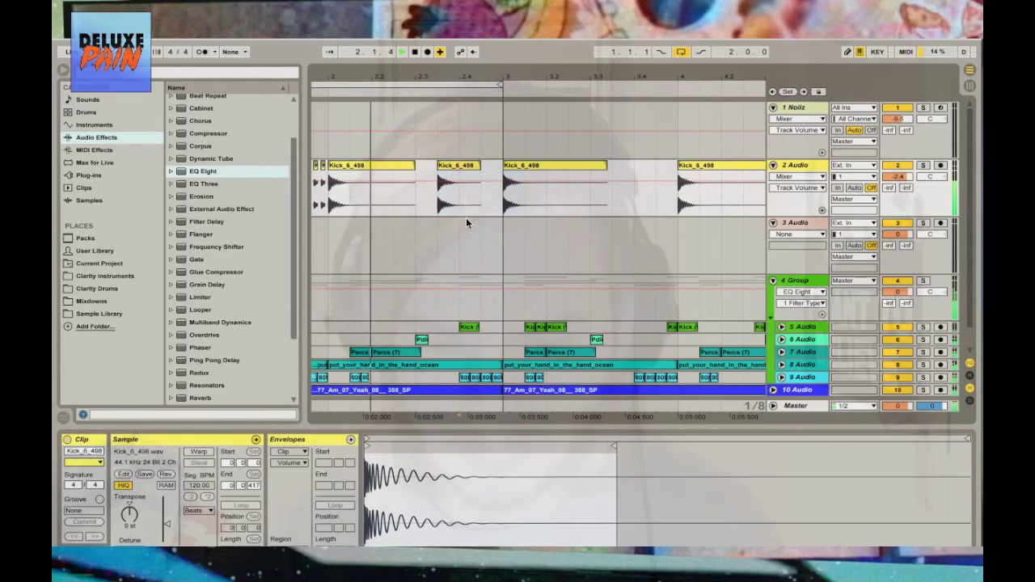
On a 1/16 grid, duplicate the first sixteenth of the 2.3.3 kick to form a quick double hit
left_click_drag(434, 97, 435, 162)
right_click(435, 189)
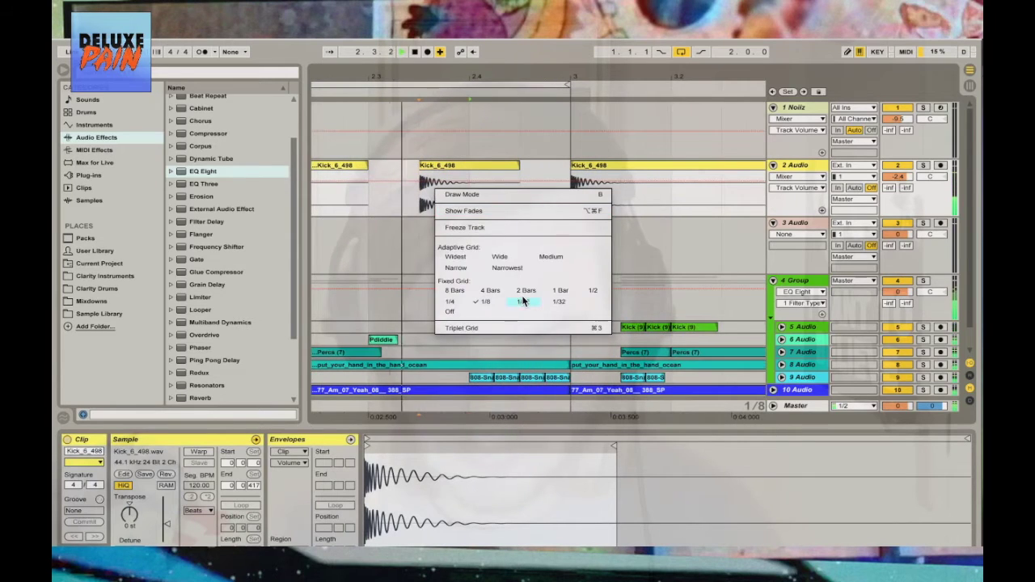
left_click(521, 301)
key("ctrl+d")
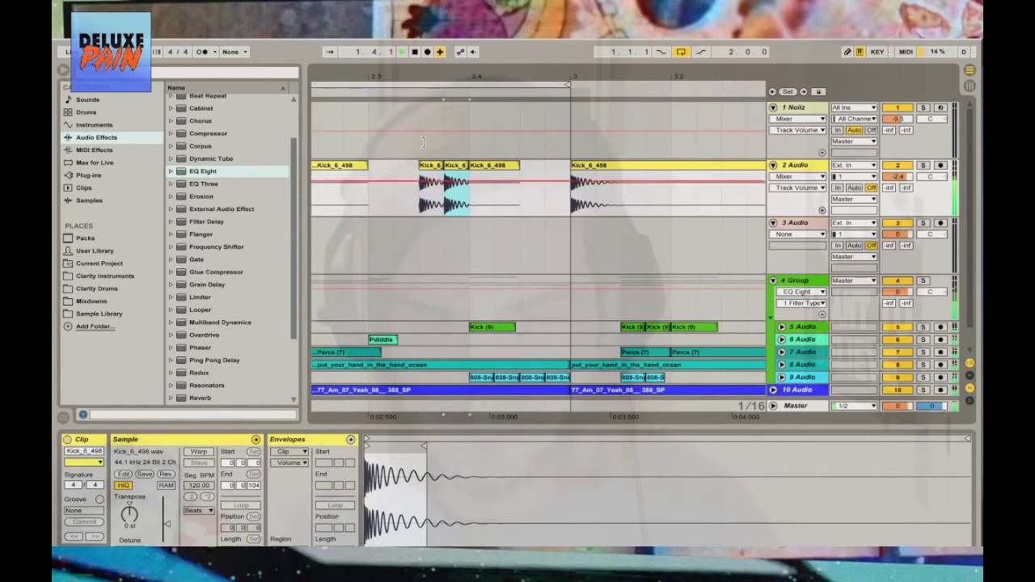
Lower the clip gain of the two sixteenth-note kicks before beat 2.4
left_click(430, 166, "shift")
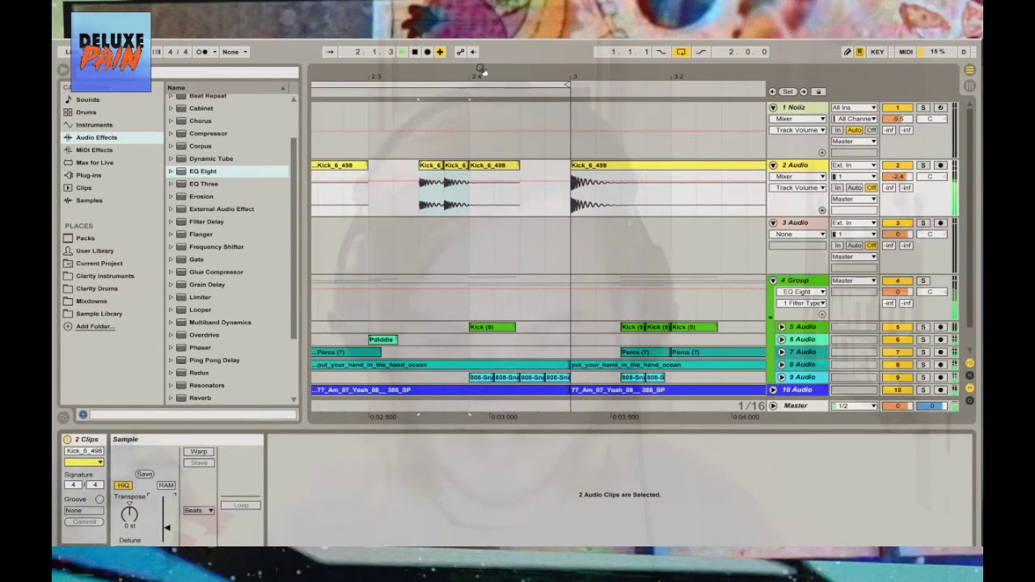
left_click_drag(480, 71, 480, 57)
left_click(485, 174)
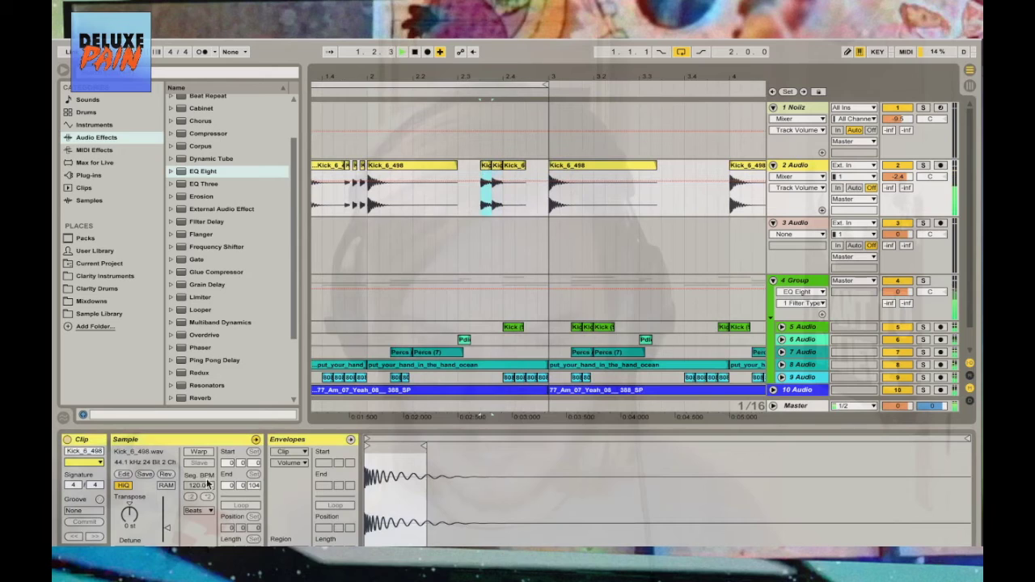
Set the grid to 1 bar and extend the playback loop to four bars
key("minus")
key("minus")
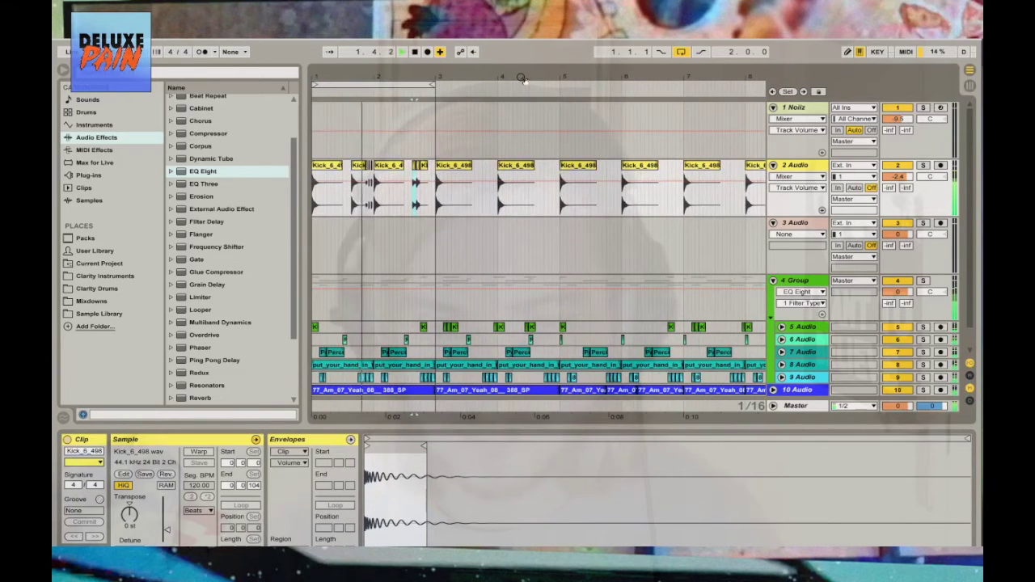
key("minus")
right_click(442, 223)
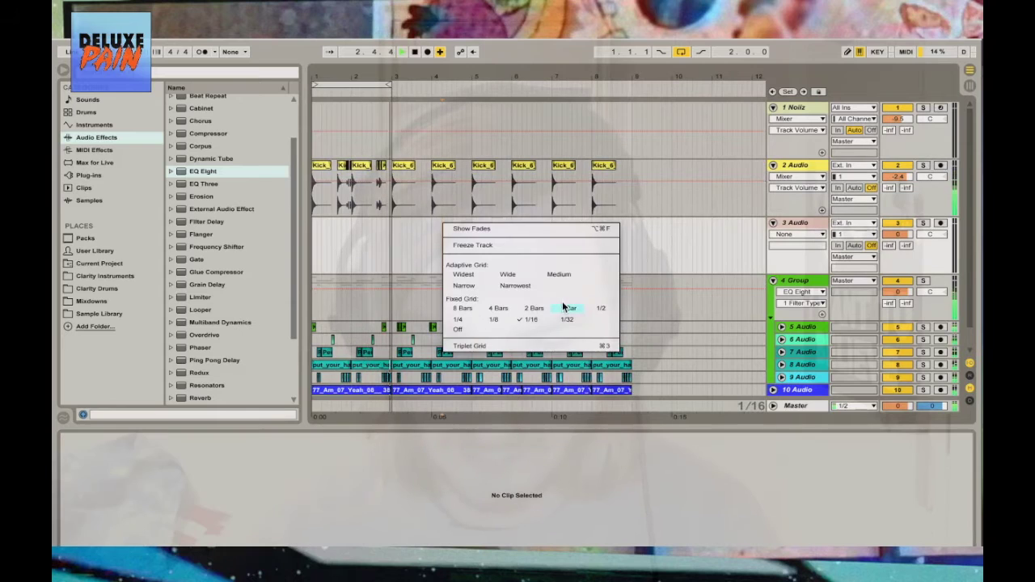
left_click(568, 308)
key("ctrl+Right")
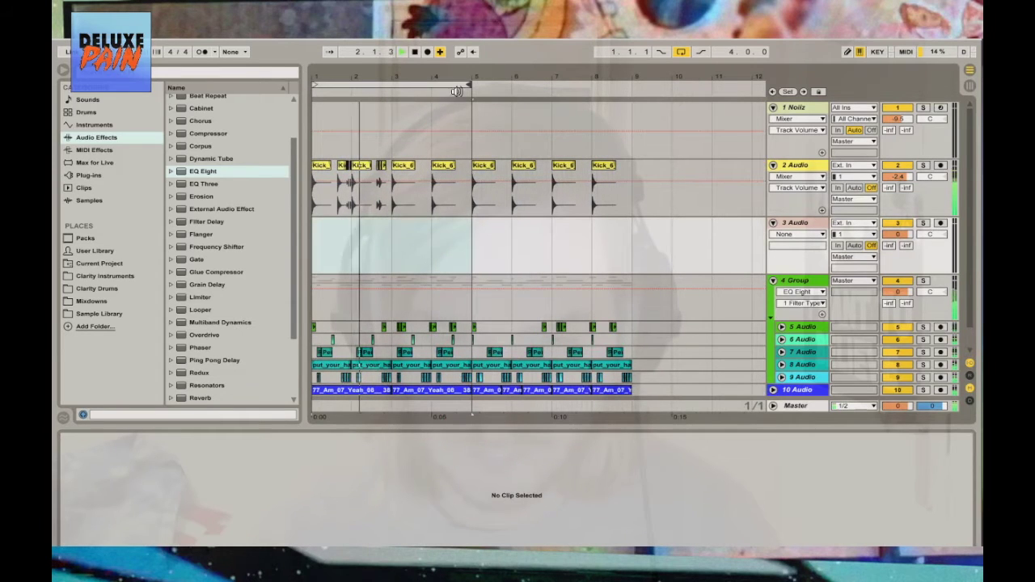
Duplicate the first two bars of the 2 Audio kick pattern onto bars 3 and 4, and extend the playback loop to eight bars
left_click_drag(390, 210, 314, 207)
key("ctrl+d")
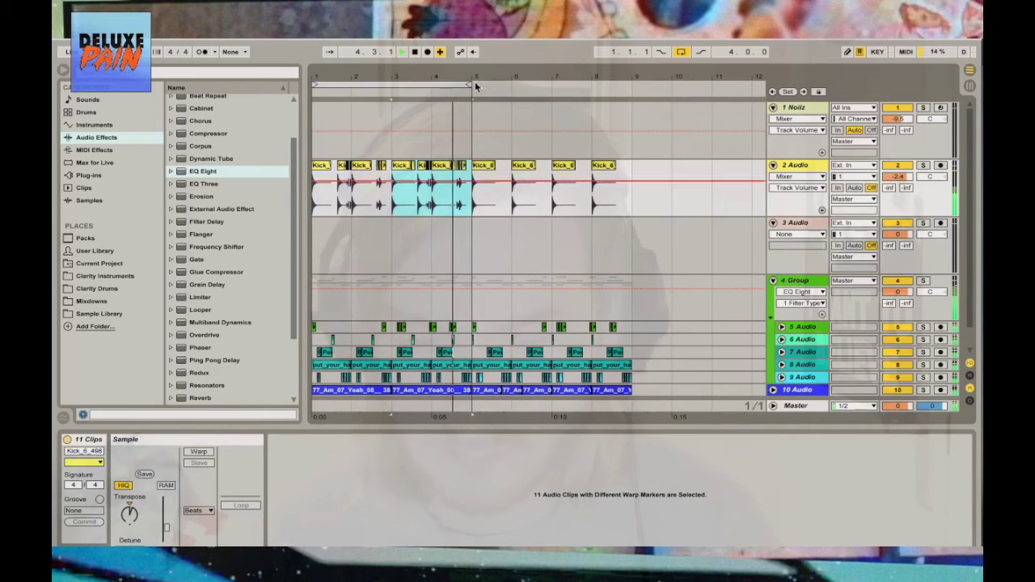
left_click(523, 229)
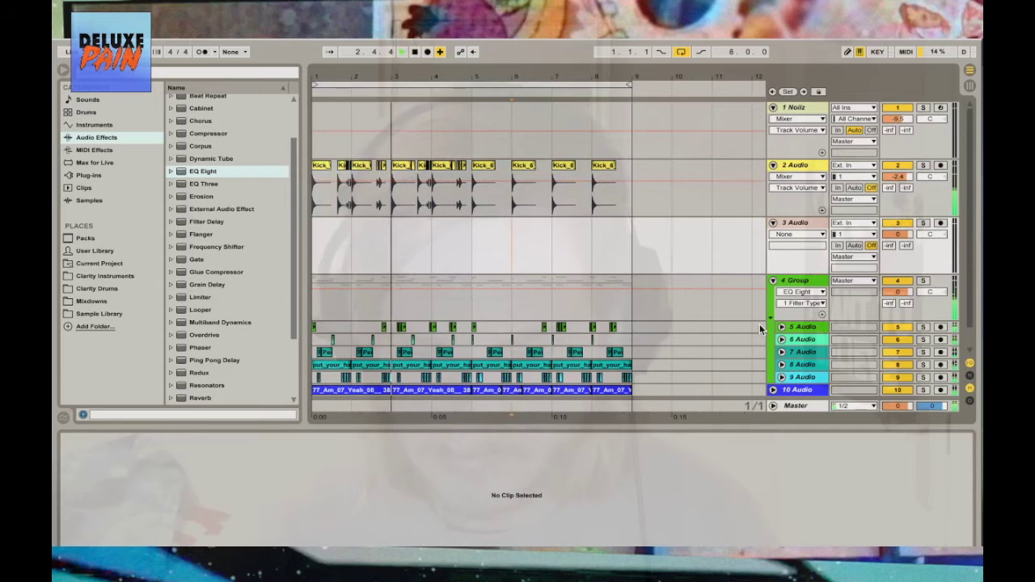
Unfold 5 Audio, copy its bar 5 kick to 5.3 on a 1/16 grid and repeat it as four sixteenth hits
left_click(781, 327)
left_click_drag(483, 76, 483, 113)
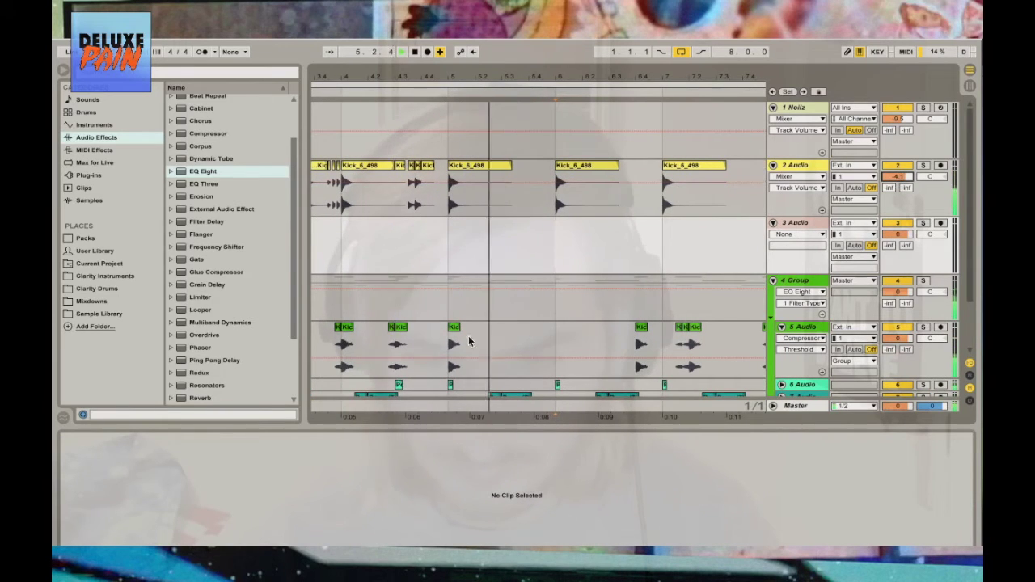
right_click(484, 307)
left_click(572, 422)
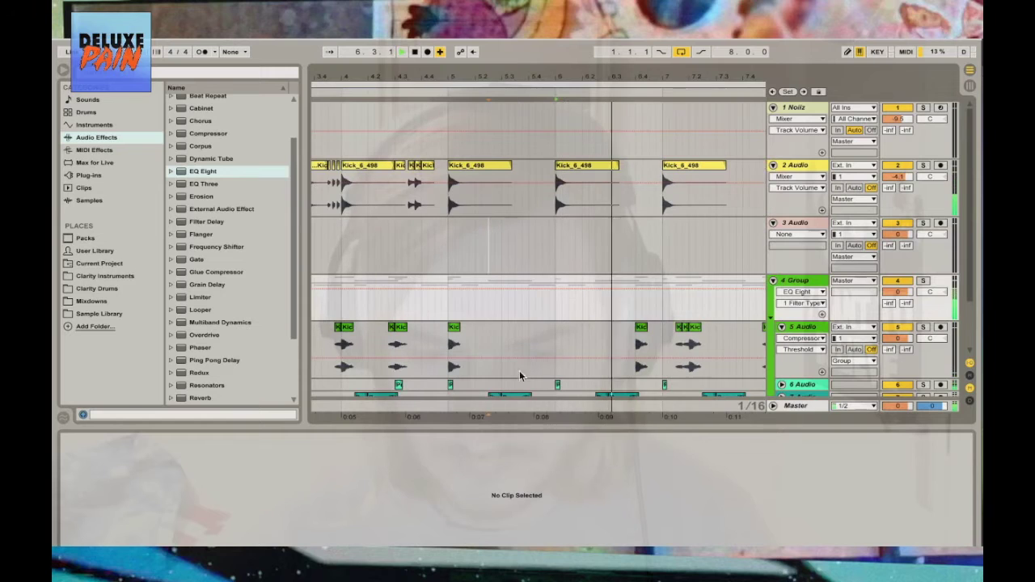
left_click(453, 334)
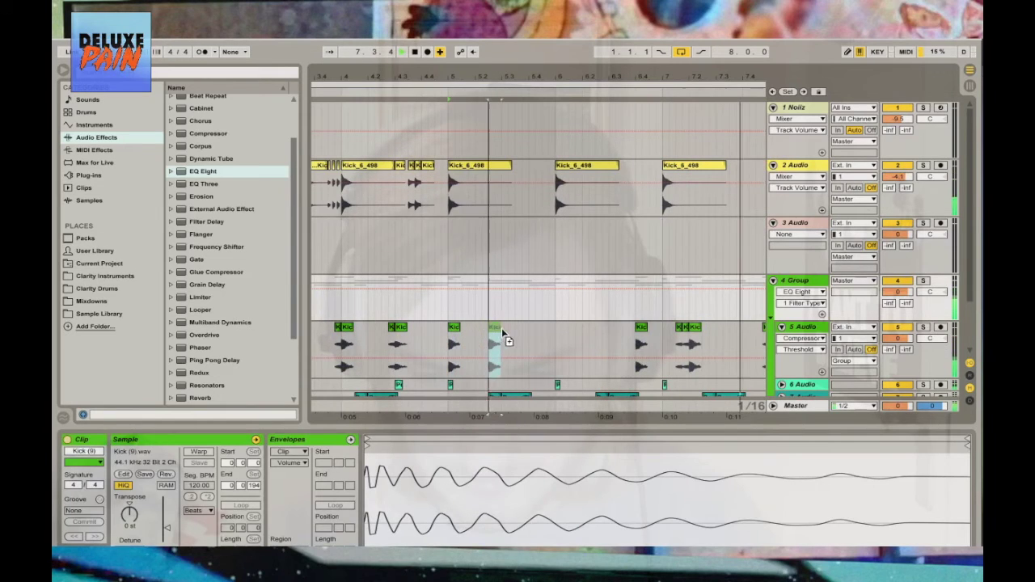
left_click(506, 342)
key("ctrl+v")
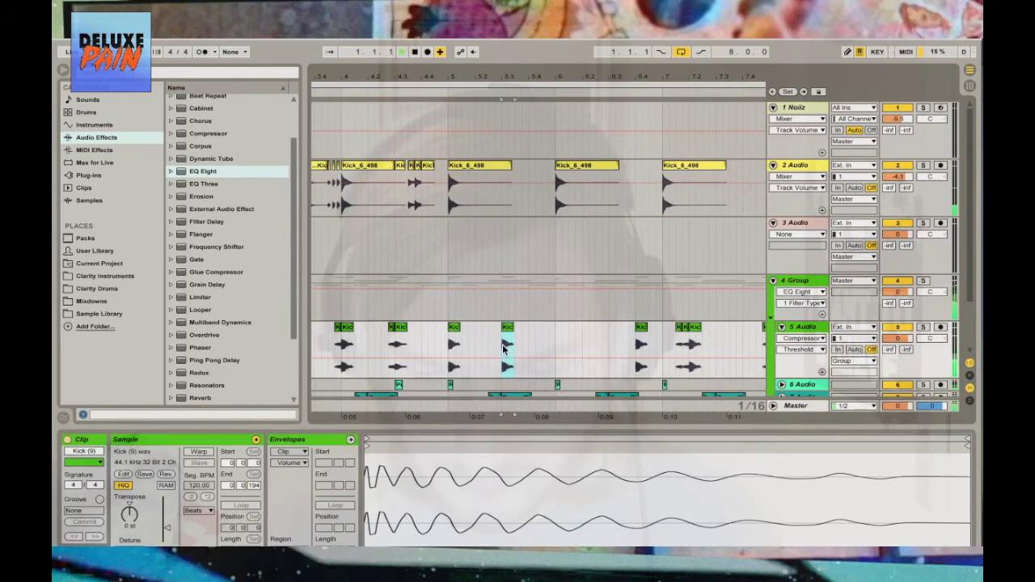
key("ctrl+d")
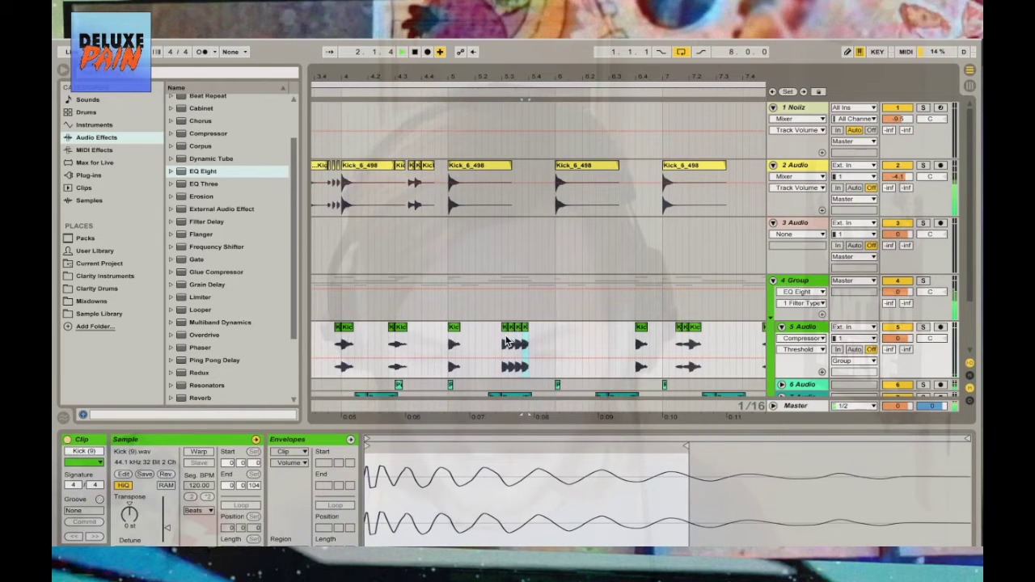
Transpose the four-hit kick roll at 5.3 up 12 st
left_click(451, 331)
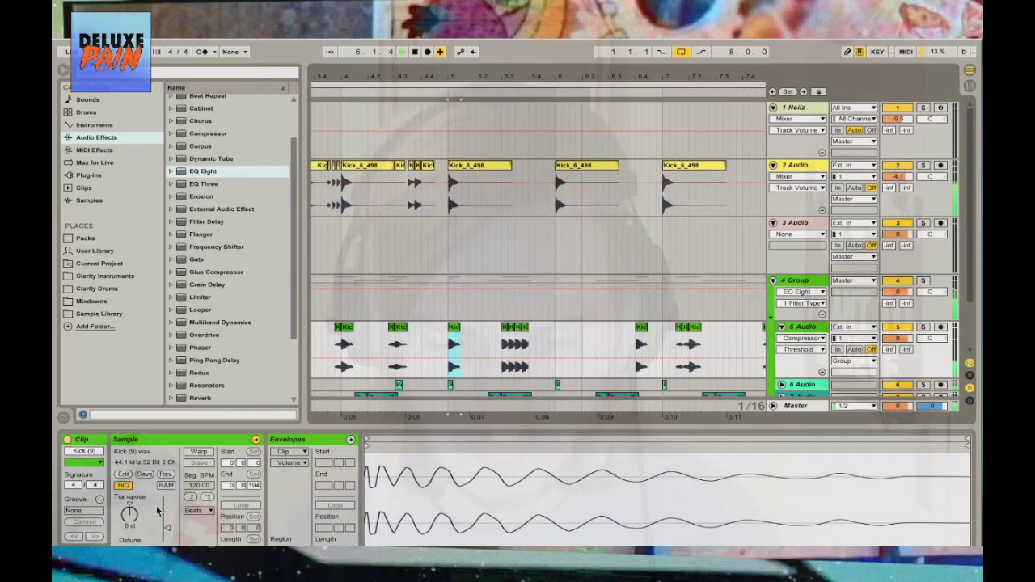
left_click_drag(548, 352, 498, 344)
left_click_drag(130, 514, 126, 524)
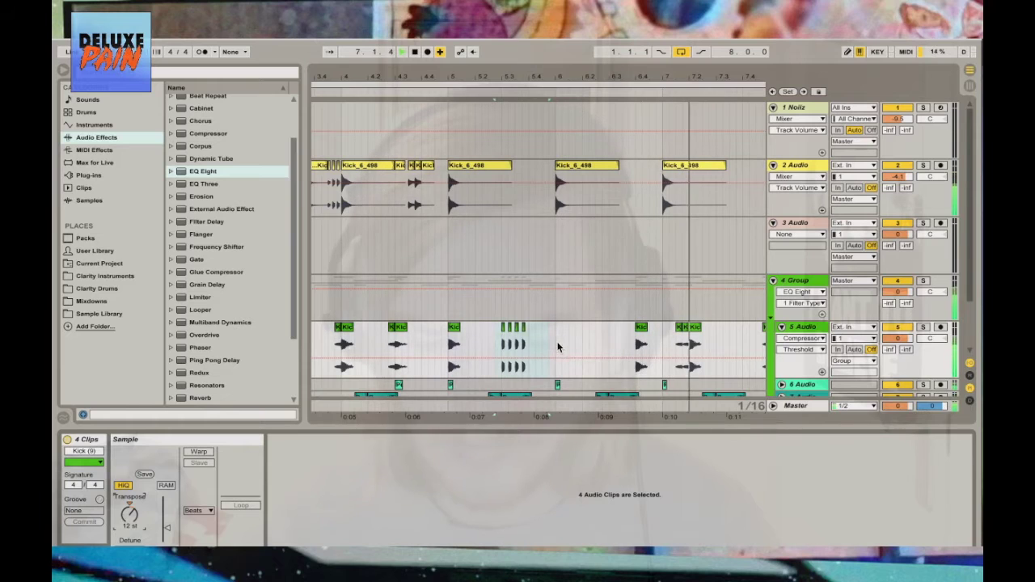
Turn the grid off and nudge the four-hit kick roll slightly later for a looser timing
right_click(566, 405)
left_click(572, 470)
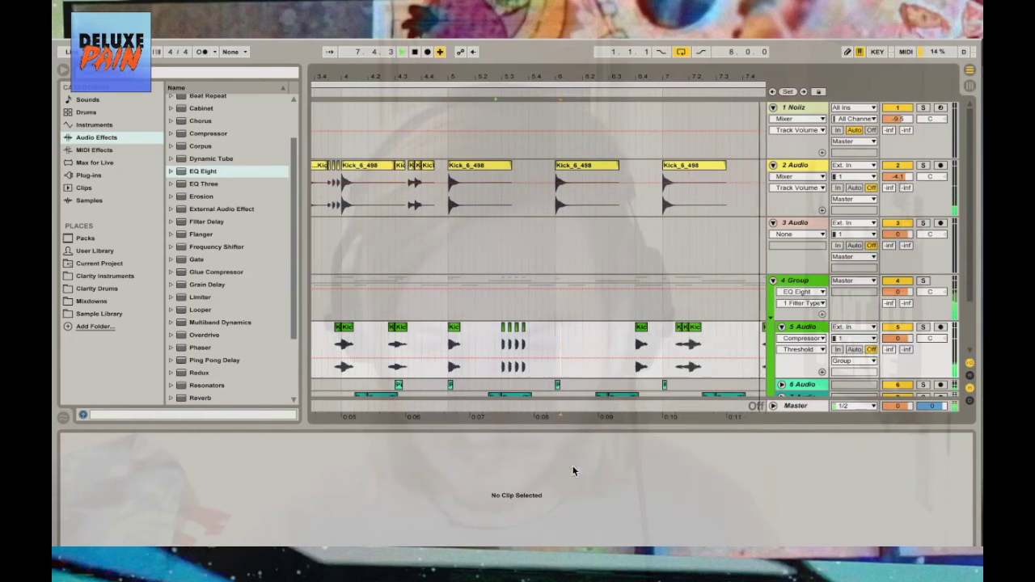
left_click(499, 341)
key("z")
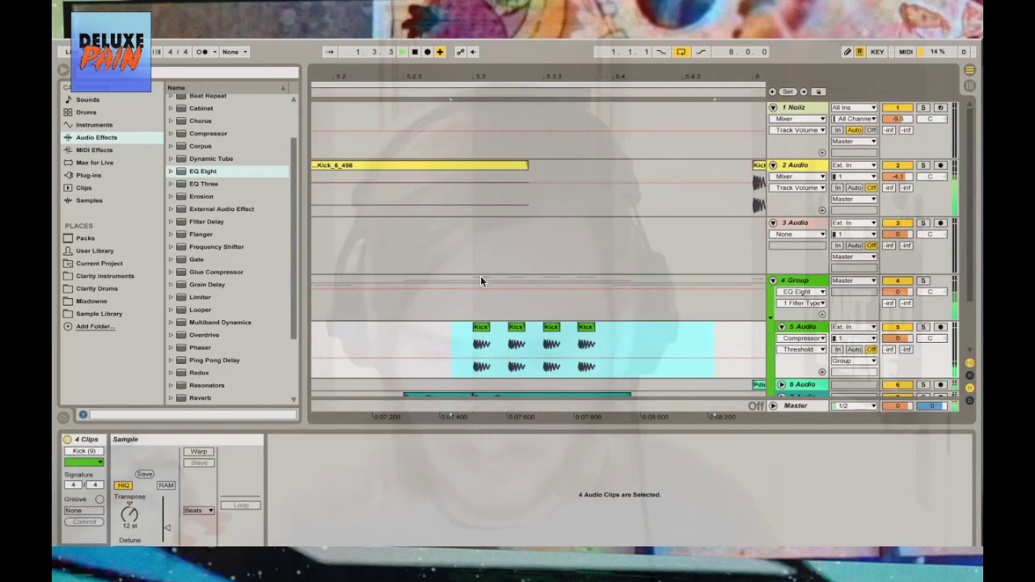
left_click(479, 332)
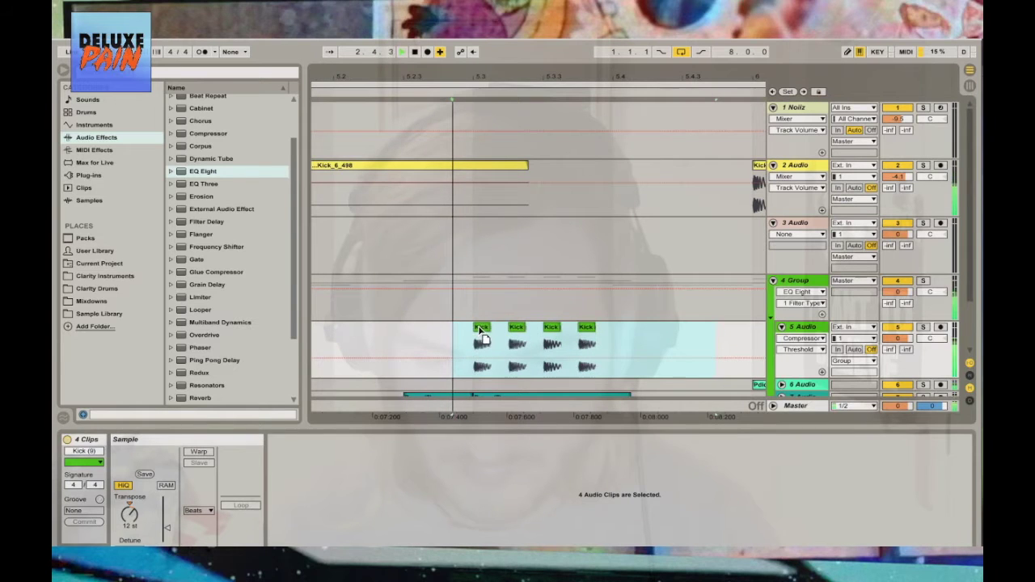
left_click_drag(479, 328, 481, 328)
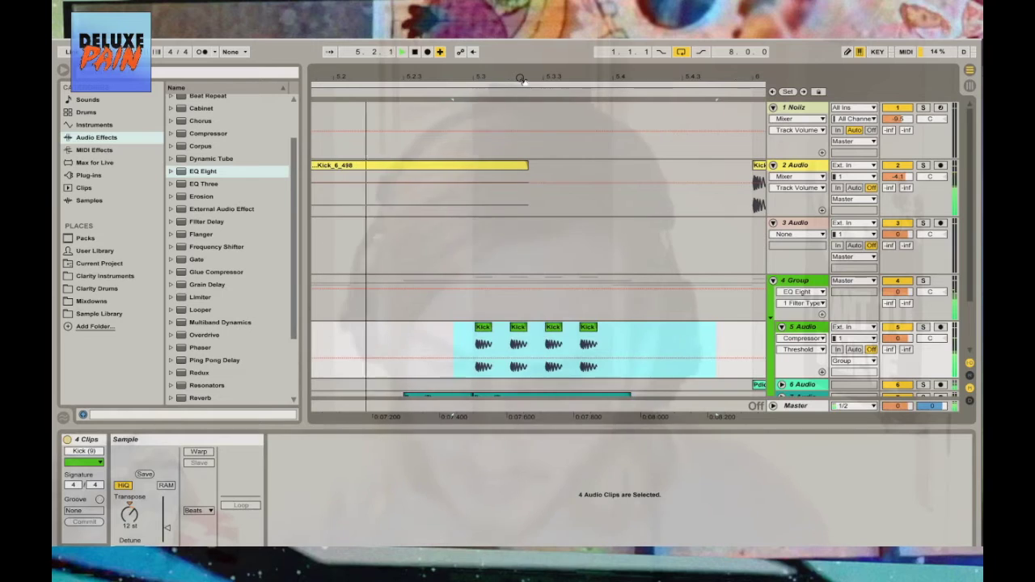
On a 1/8 triplet grid, duplicate the roll's last hit to 5.4 and repeat it up to bar 6 for three more hits
left_click_drag(522, 78, 452, 79)
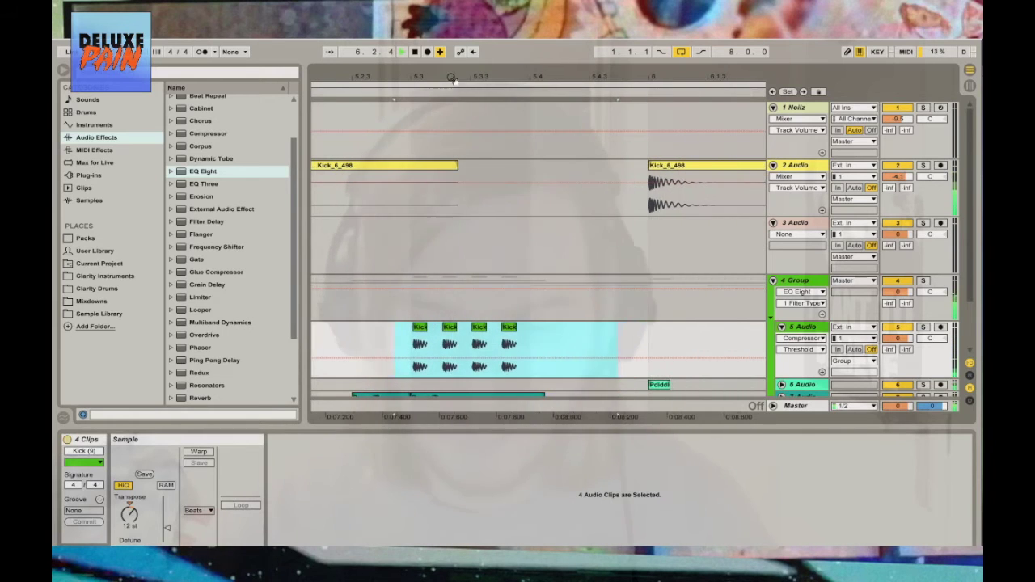
right_click(567, 337)
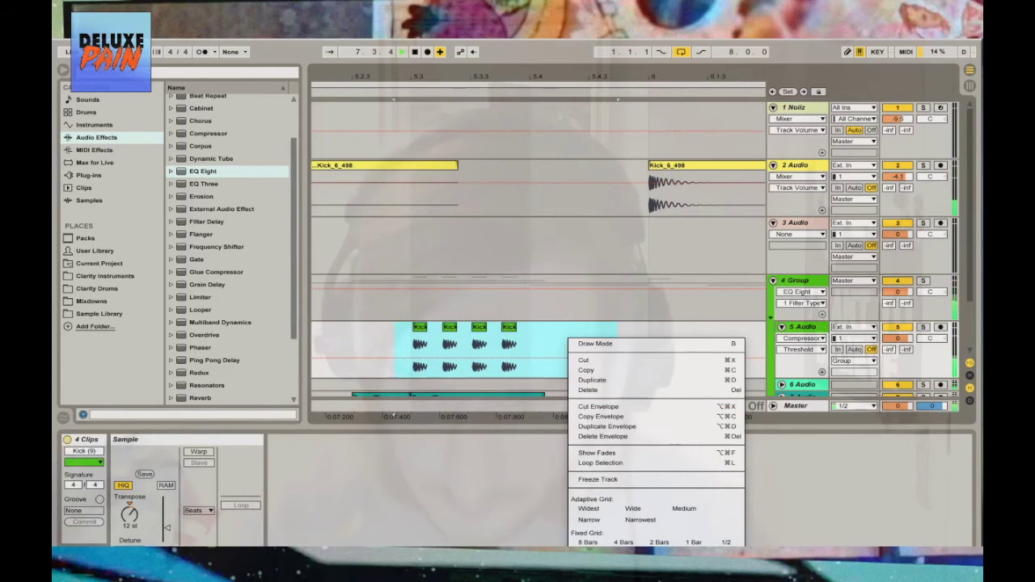
left_click(559, 337)
right_click(558, 337)
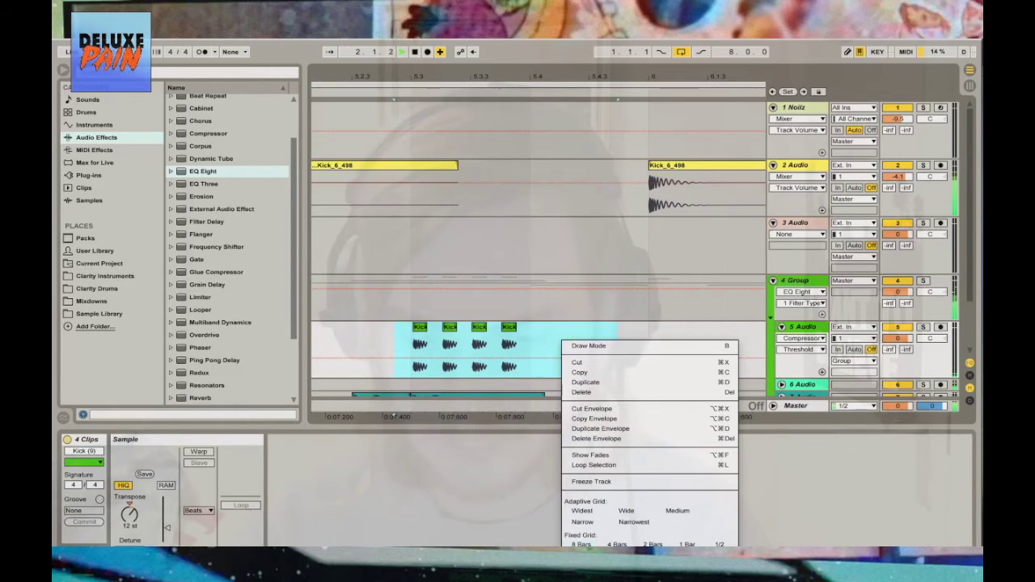
key("Escape")
left_click(510, 328)
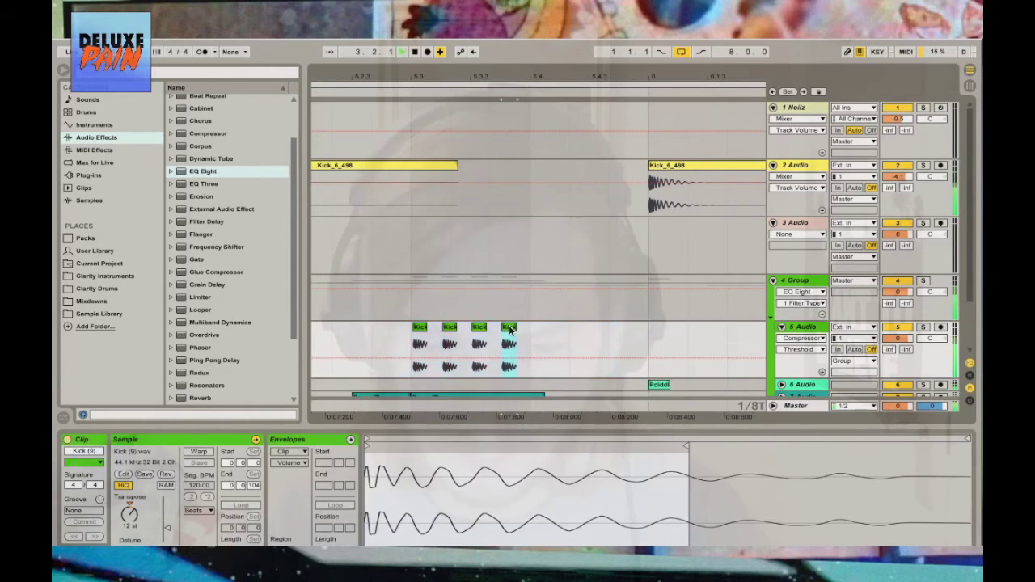
key("ctrl+d")
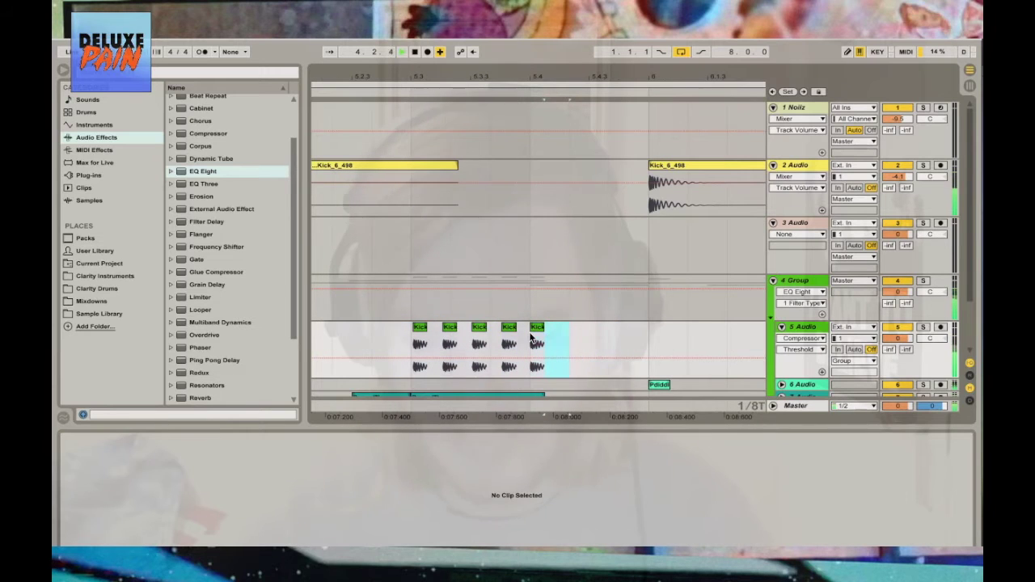
key("ctrl+d")
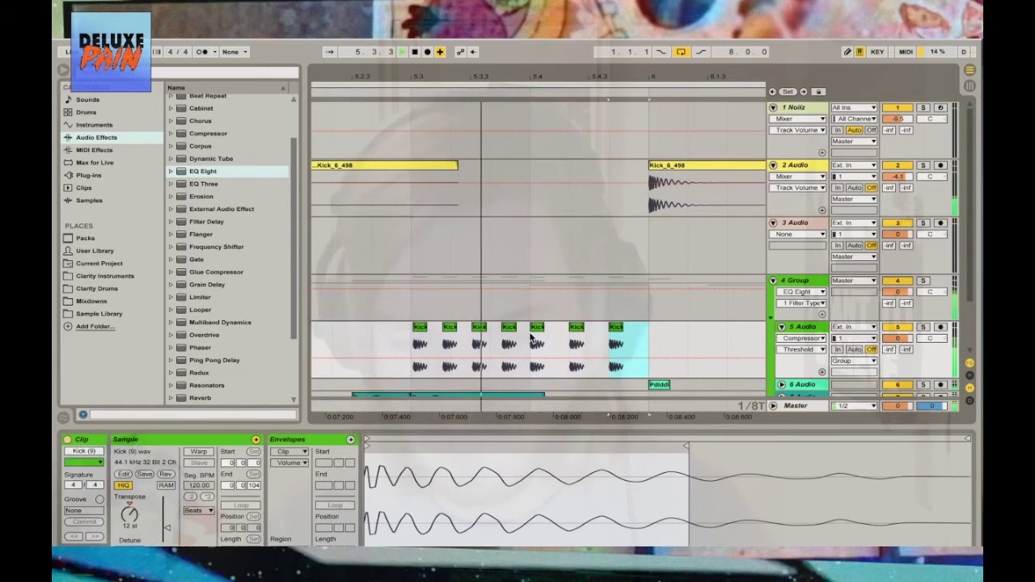
Transpose the last three hits of the roll, from 5.4 to bar 6, up to 15 st
left_click_drag(649, 329, 397, 343)
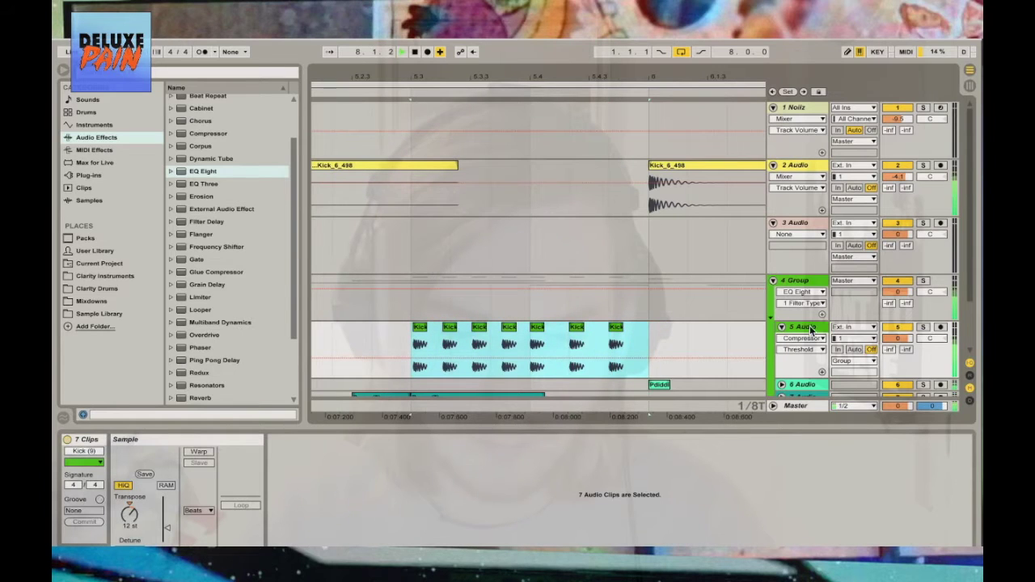
left_click_drag(663, 333, 528, 338)
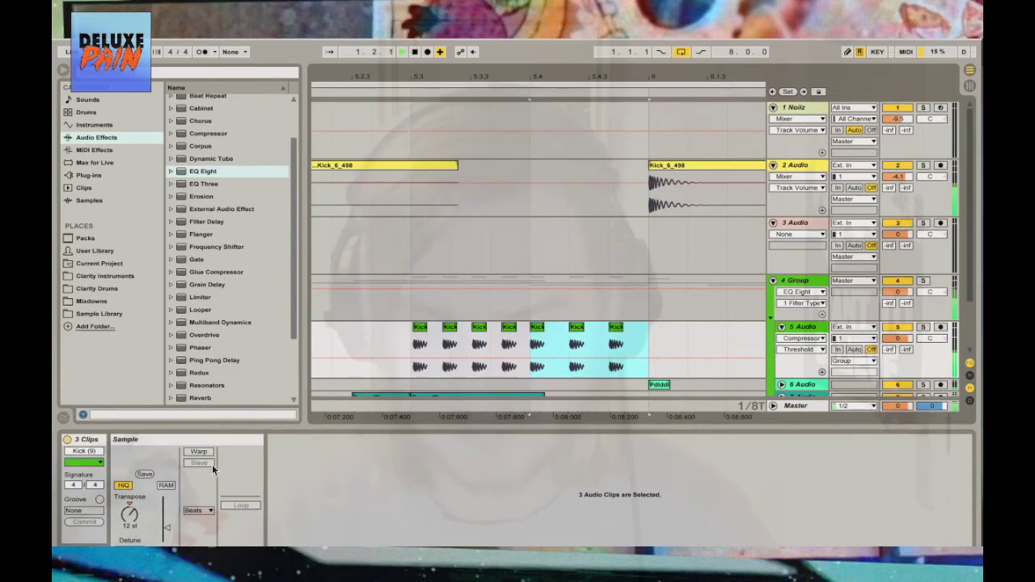
left_click_drag(130, 514, 150, 518)
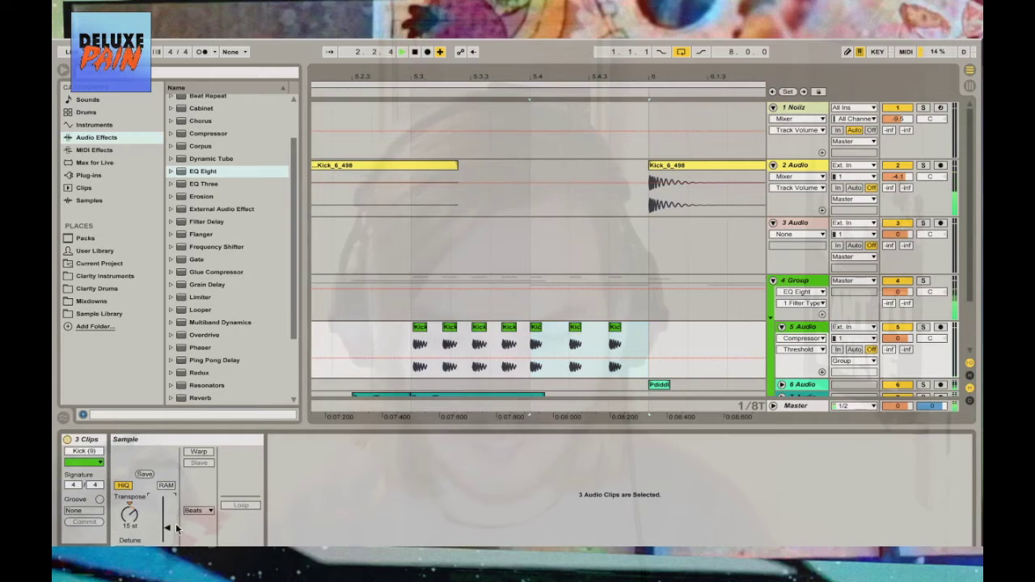
Set the grid to 1/4 triplet and consolidate the kick roll from 5.3 to bar 6 into one clip
key("minus")
key("minus")
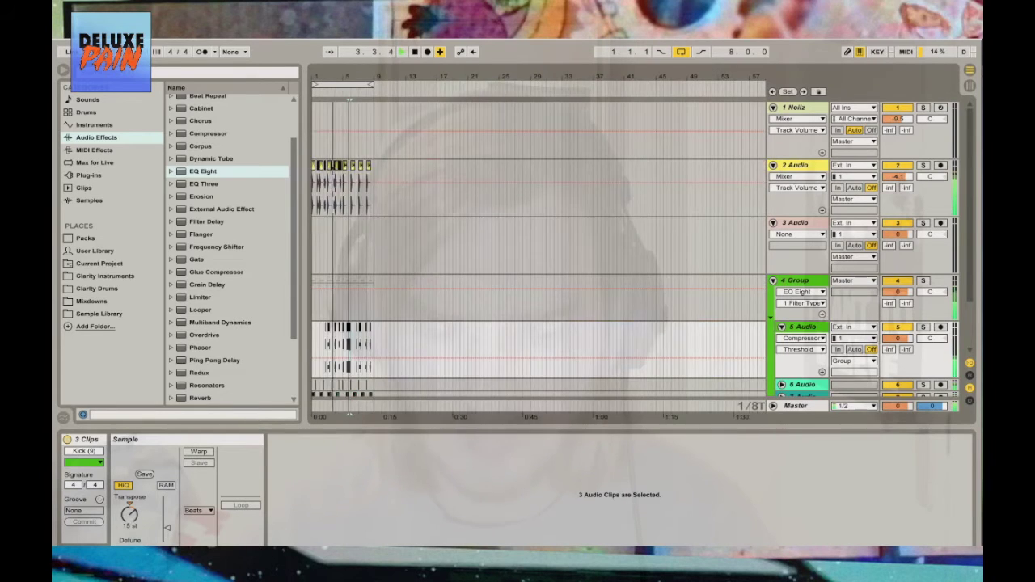
left_click_drag(531, 80, 531, 323)
right_click(530, 344)
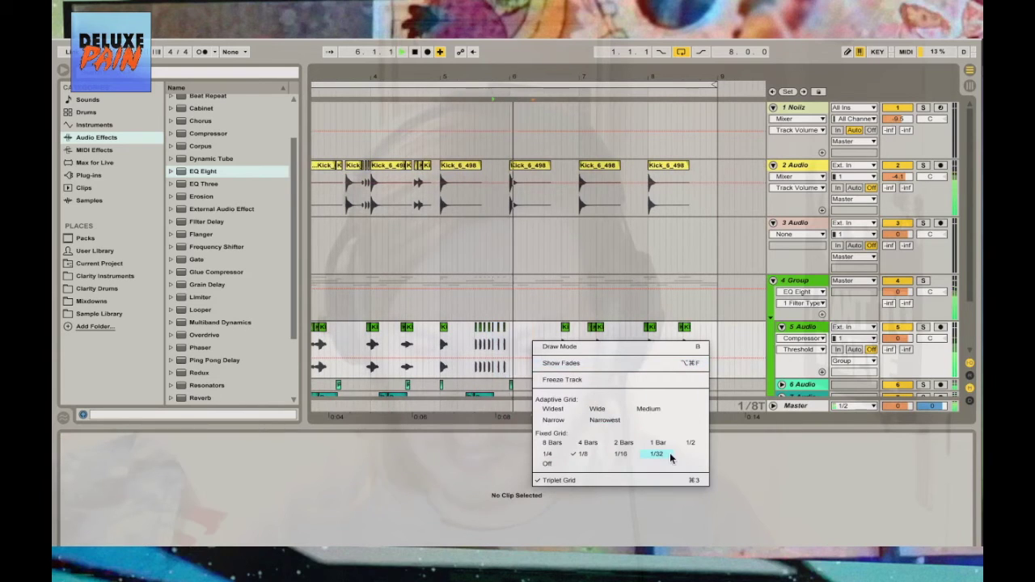
left_click(660, 444)
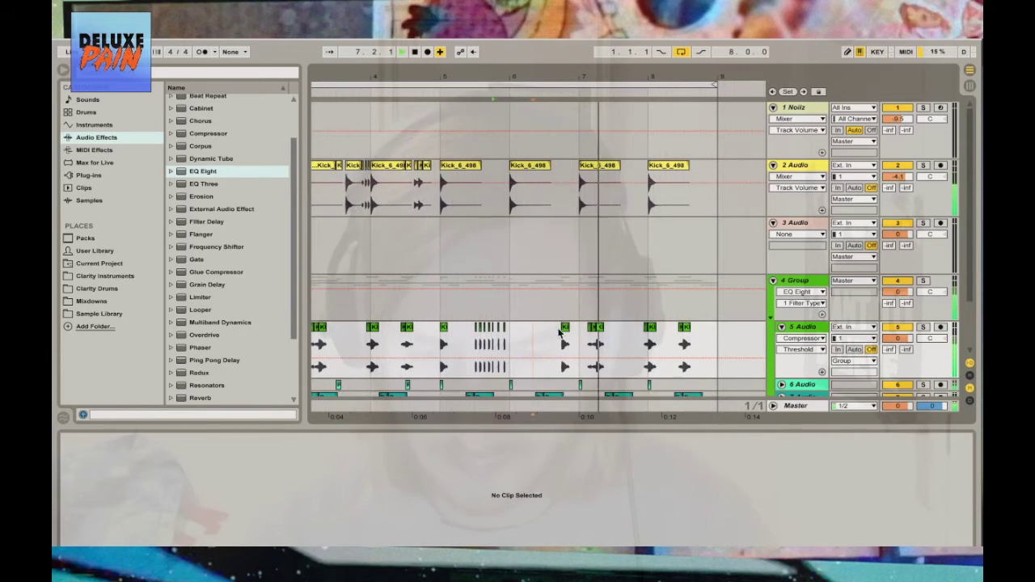
right_click(531, 335)
left_click(489, 370)
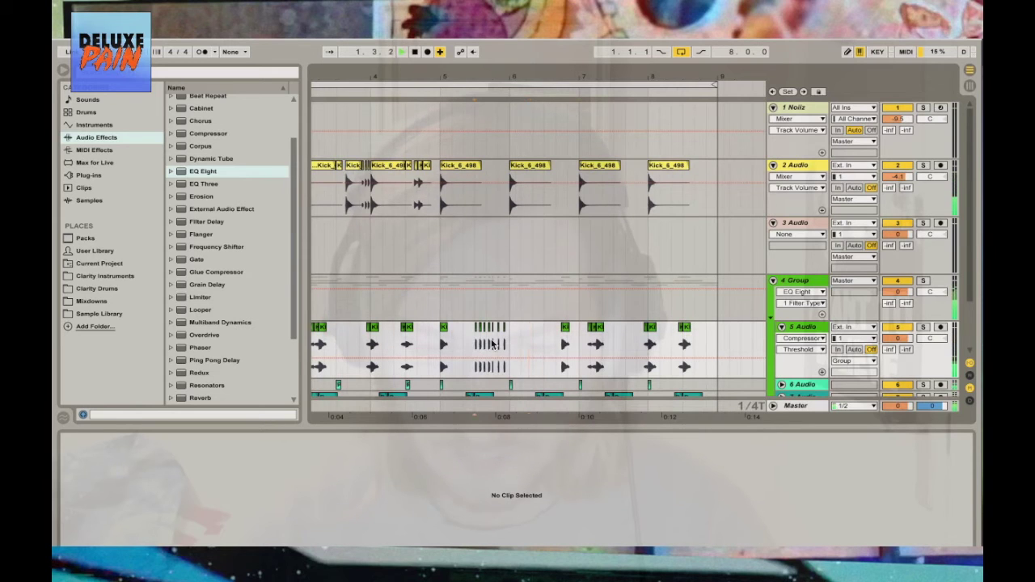
left_click(513, 334)
key("ctrl+j")
key("Return")
Copy the consolidated kick roll to 7.3 and transpose the copy up 8 st
left_click_drag(494, 330, 632, 330)
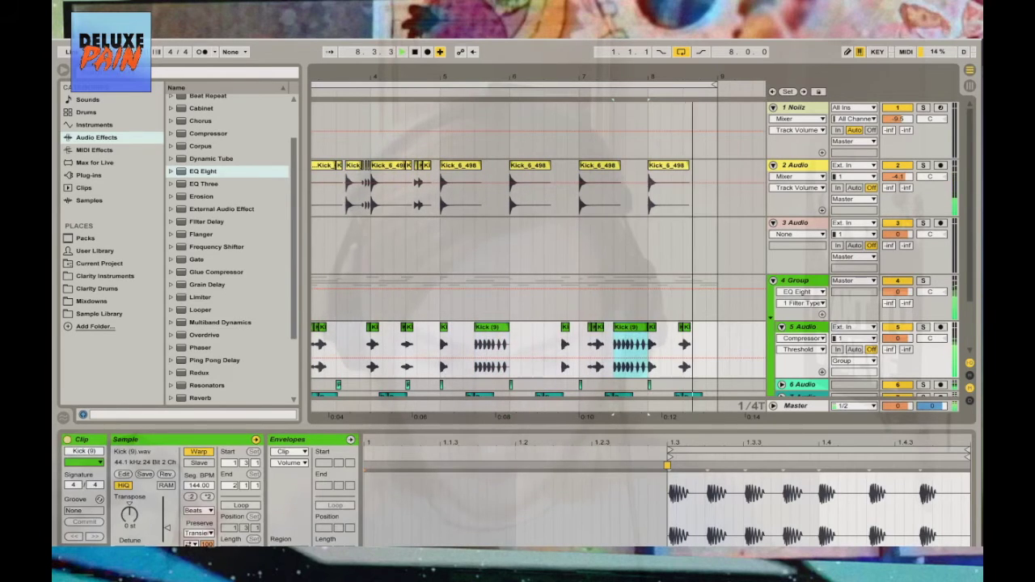
left_click_drag(130, 514, 135, 521)
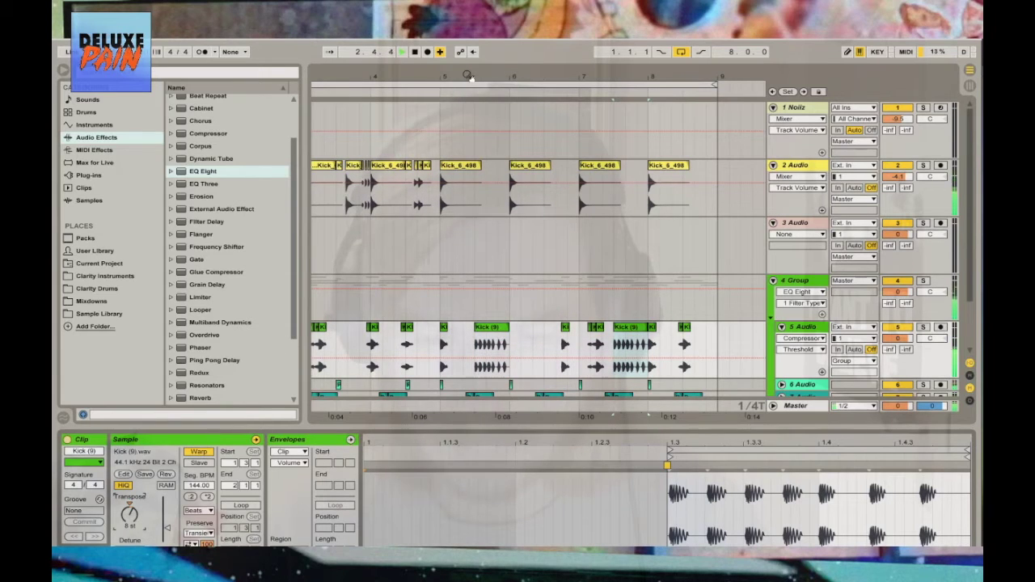
left_click_drag(469, 76, 559, 70)
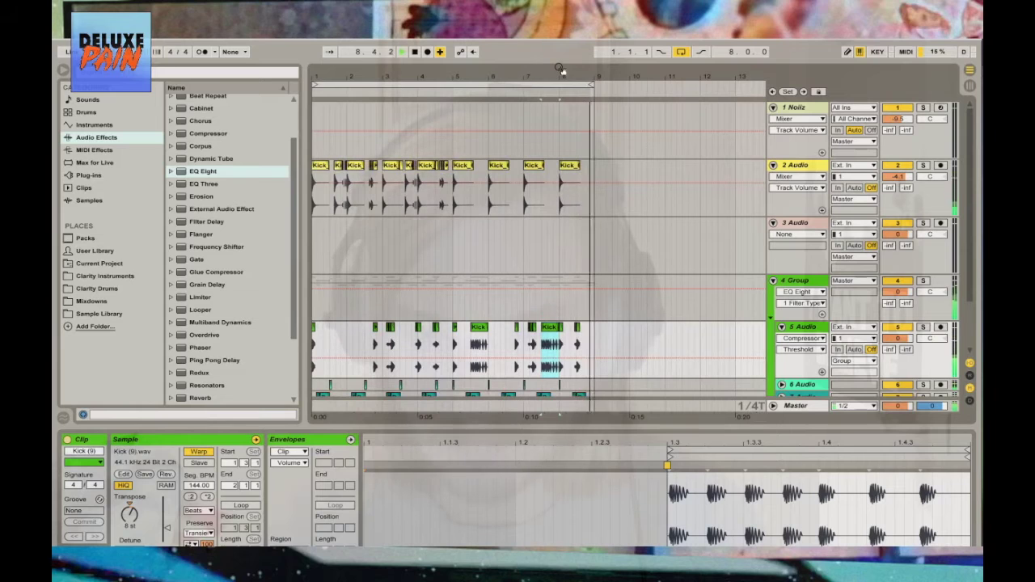
Fold the 2 Audio and 5 Audio tracks and add a Compressor after EQ Eight on the 4 Group track
left_click(772, 165)
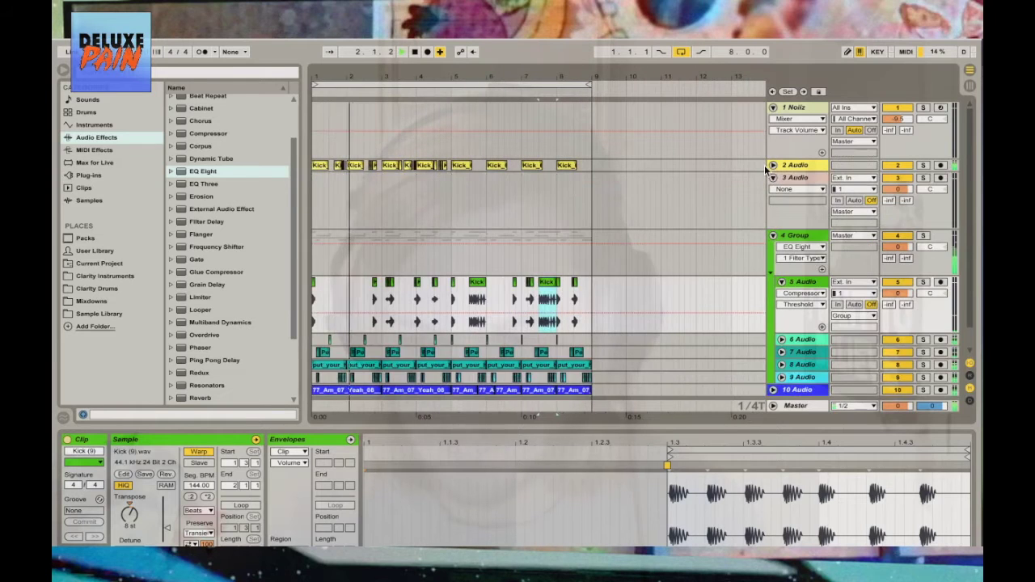
left_click(781, 282)
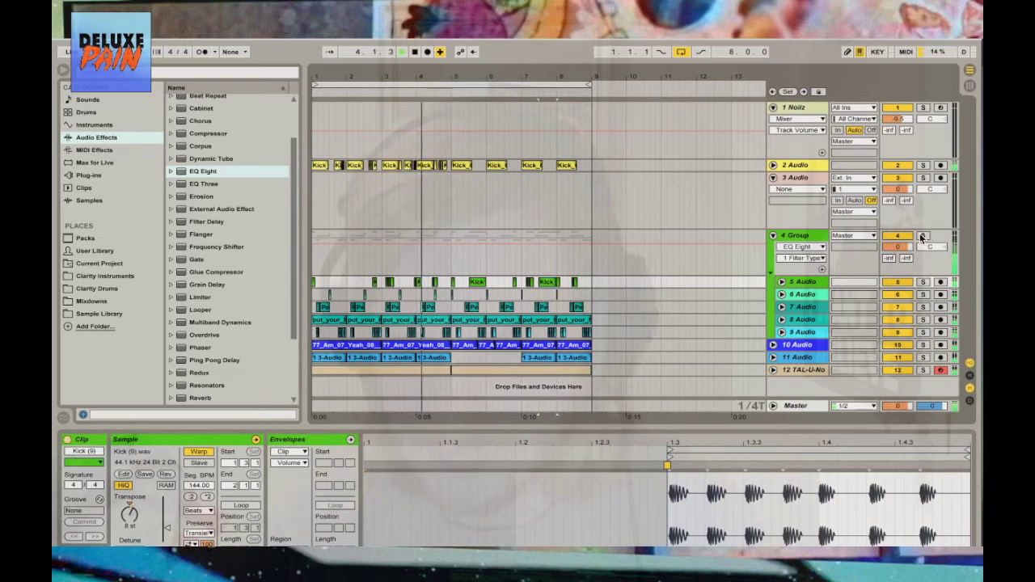
left_click(760, 237)
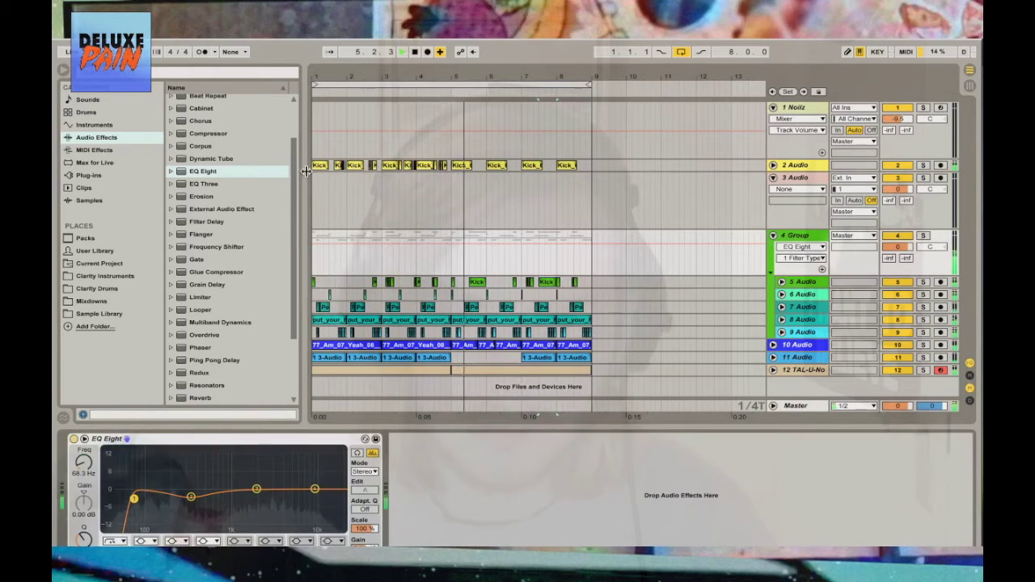
left_click(208, 134)
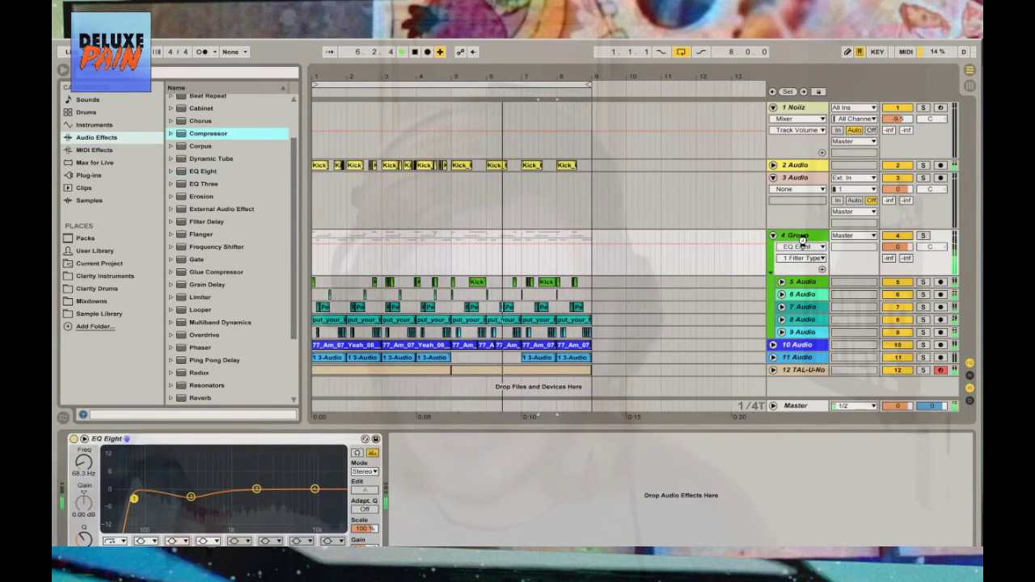
left_click_drag(801, 238, 799, 241)
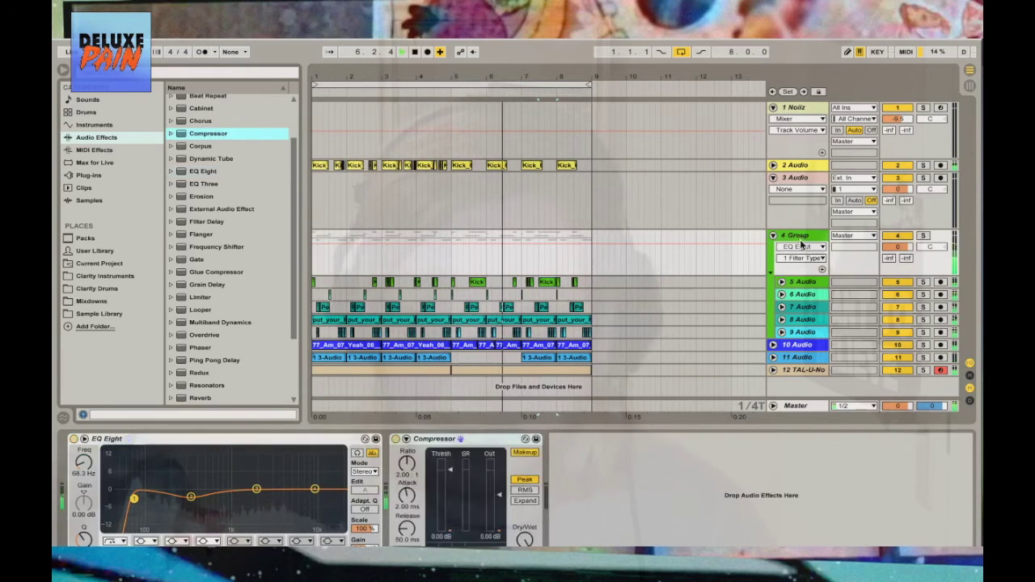
Enable sidechain on the 4 Group track's Compressor with 2-Audio as its audio source
left_click(406, 440)
left_click(428, 471)
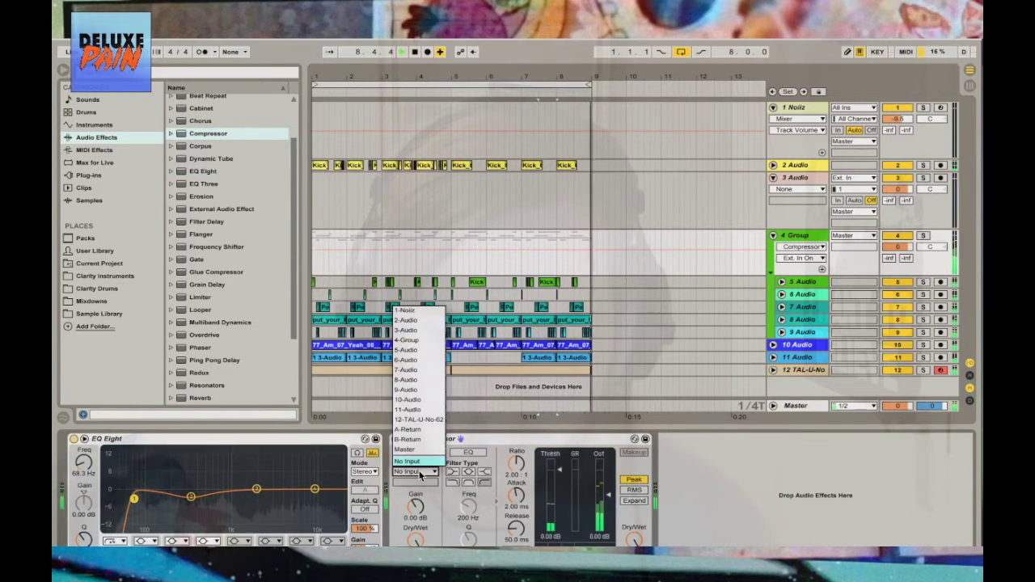
left_click(419, 321)
Set the 4 Group Compressor's threshold to about -19.6 dB, ratio to 2.37:1 and release to 184 ms
left_click_drag(559, 469, 562, 518)
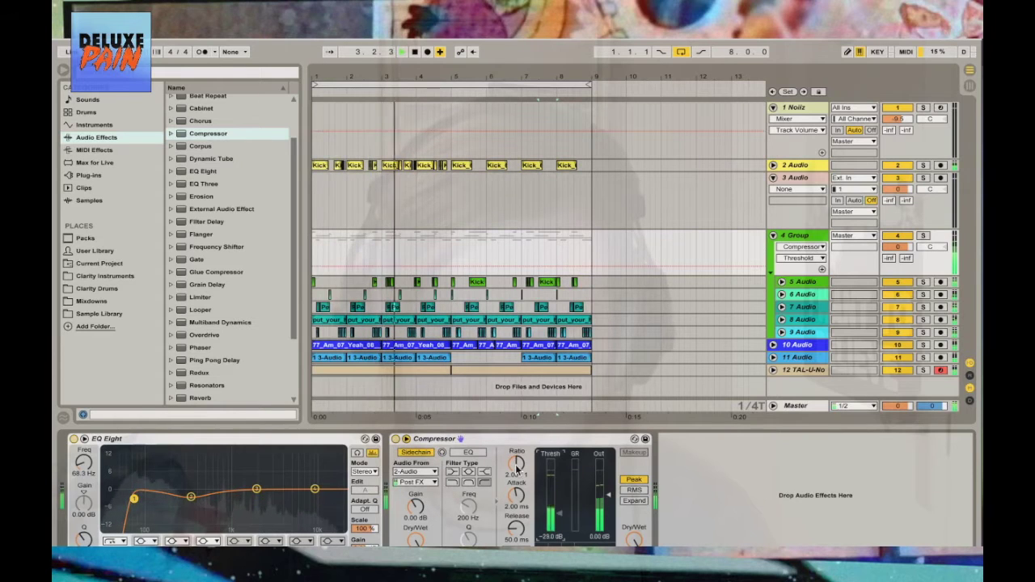
left_click_drag(517, 469, 522, 481)
left_click_drag(555, 514, 556, 493)
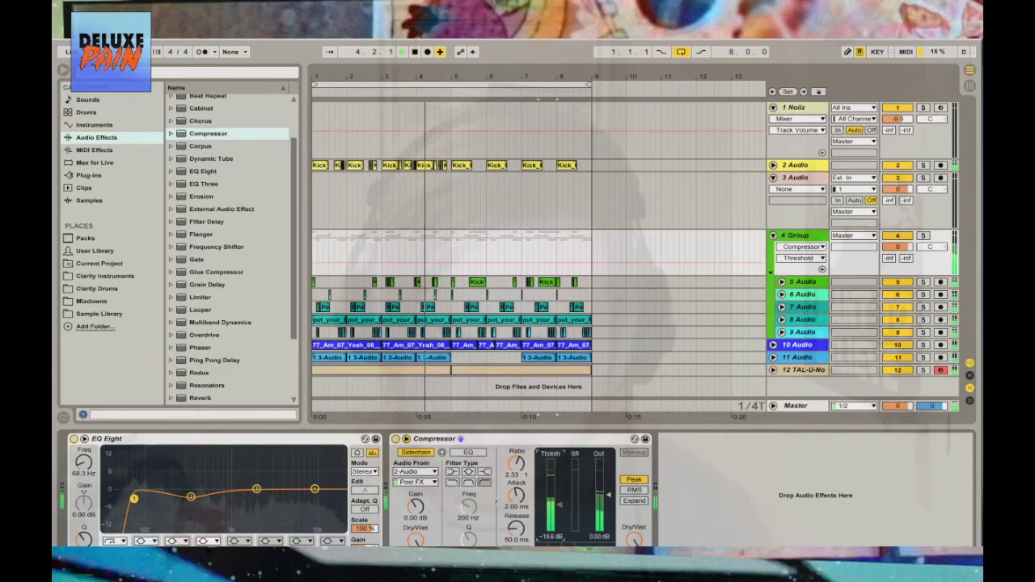
mouse_move(519, 526)
left_mouse_down()
mouse_move(517, 493)
mouse_move(517, 536)
left_mouse_up()
left_click(513, 481)
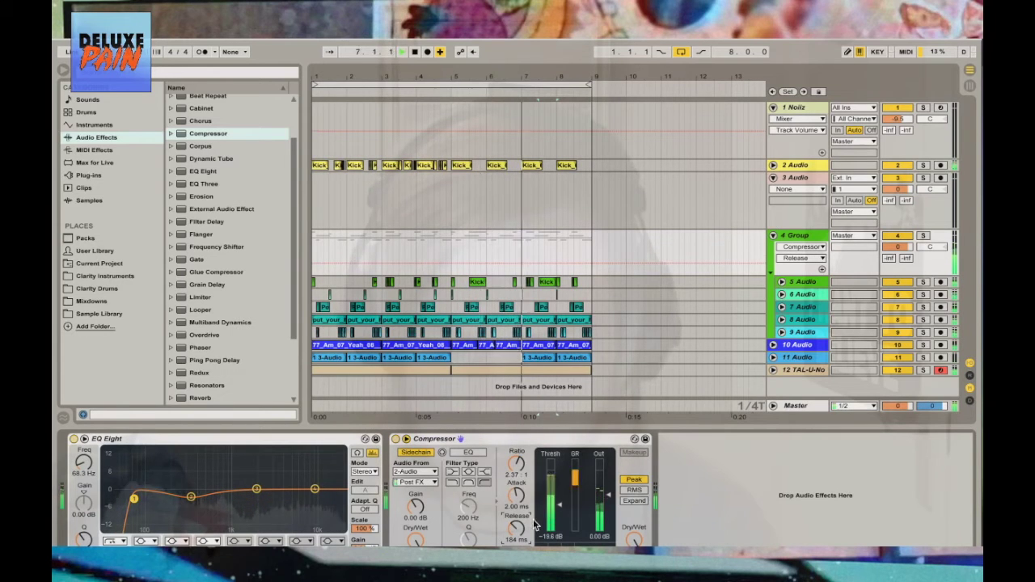
Fold 3 Audio and add a Compressor to the TAL-U-No-62 track, sidechained from 2-Audio with -16.4 dB threshold, 2.38:1 ratio and 146 ms release
left_click(773, 177)
left_click(790, 325)
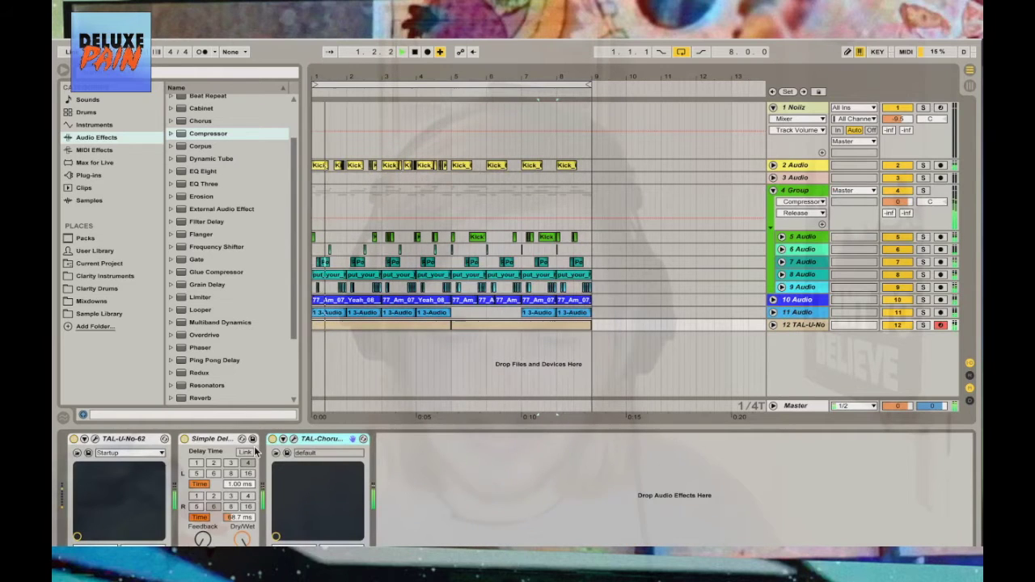
left_click_drag(218, 138, 428, 459)
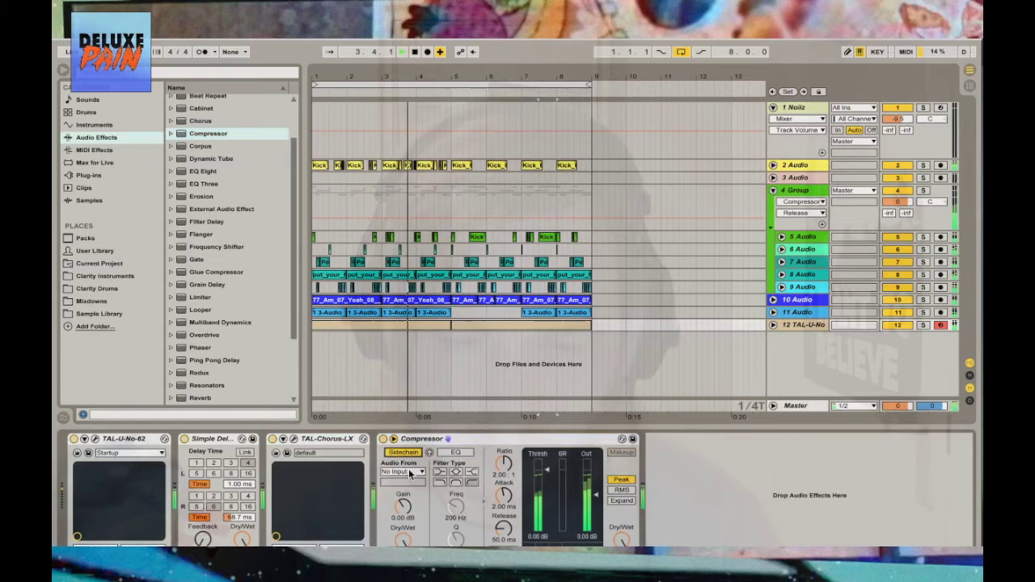
left_click(402, 471)
left_click(412, 322)
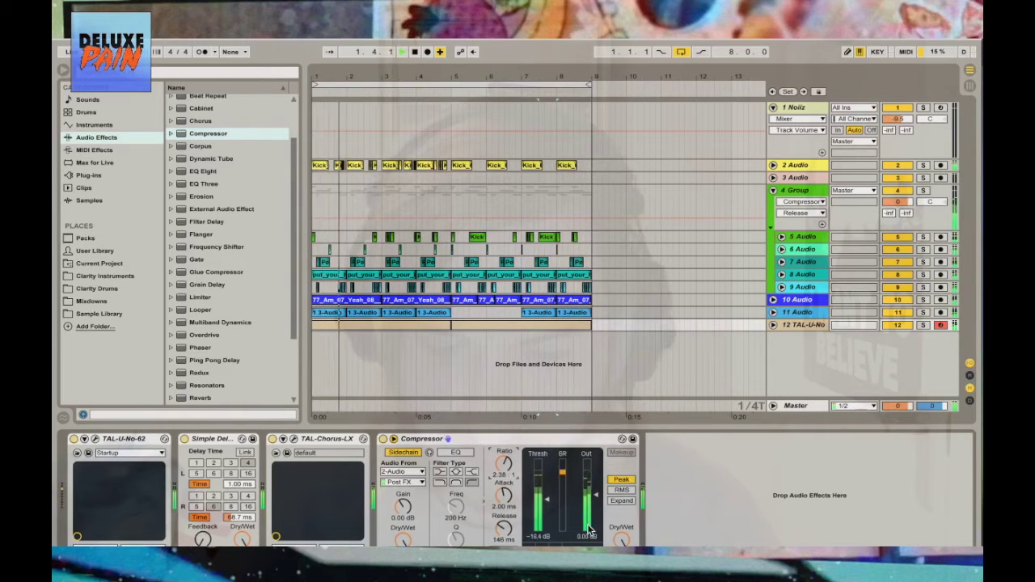
Add EQ Eight after the TAL-U-No-62 track's Compressor and boost band 4 by about 1.86 dB at 12.3 kHz
left_click(204, 171)
left_click_drag(758, 528, 758, 528)
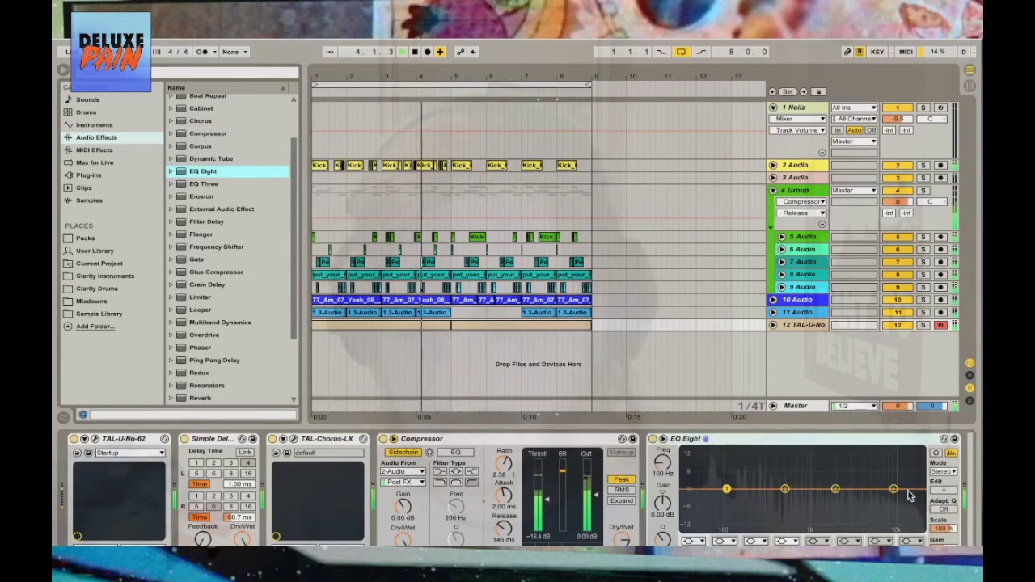
mouse_move(894, 490)
left_mouse_down()
mouse_move(904, 459)
mouse_move(900, 486)
left_mouse_up()
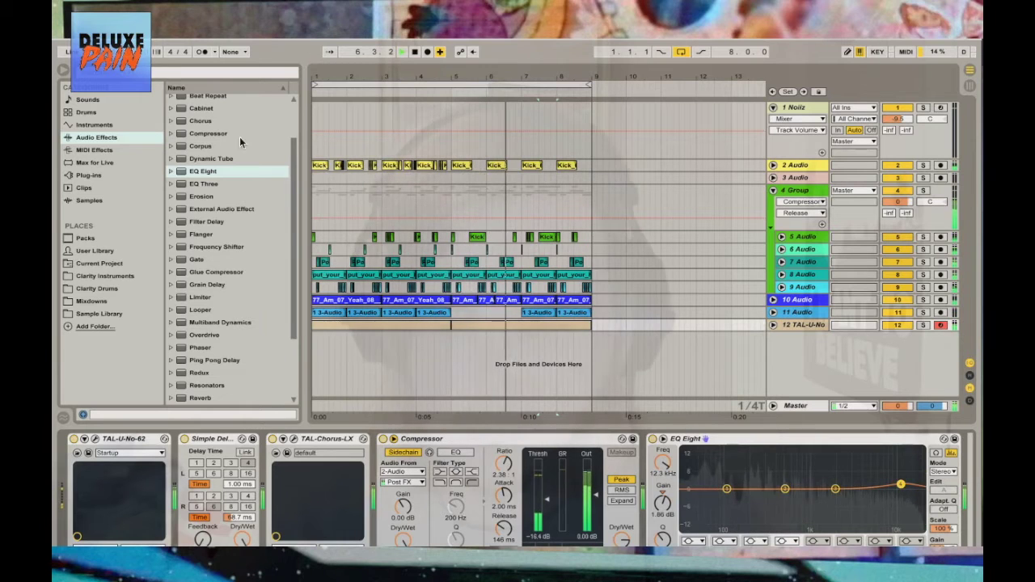
Add Auto Pan after EQ Eight on the TAL-U-No-62 track and lower its Amount
scroll(226, 162, "up", 3)
left_click_drag(209, 138, 839, 493)
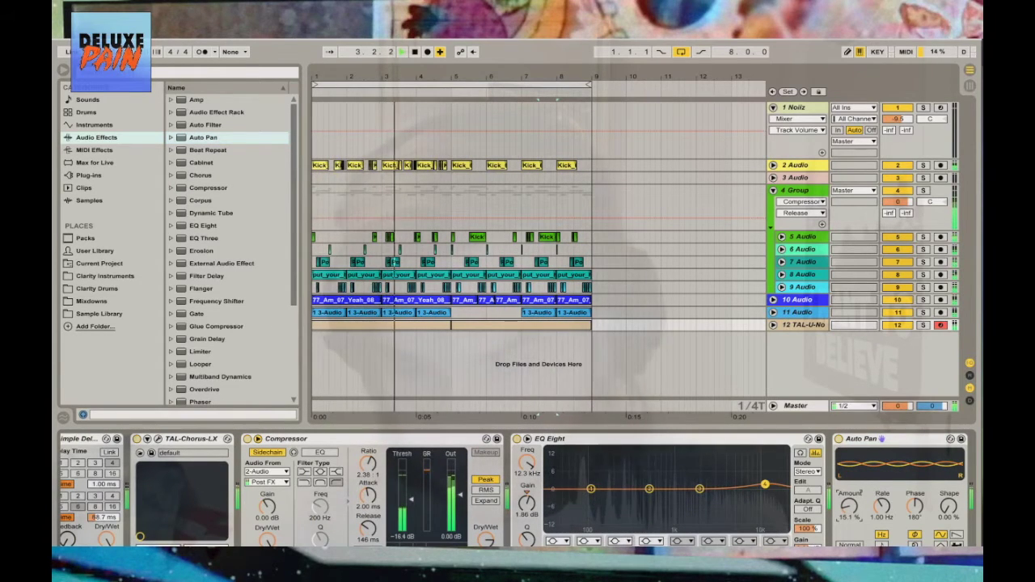
left_click_drag(848, 506, 847, 518)
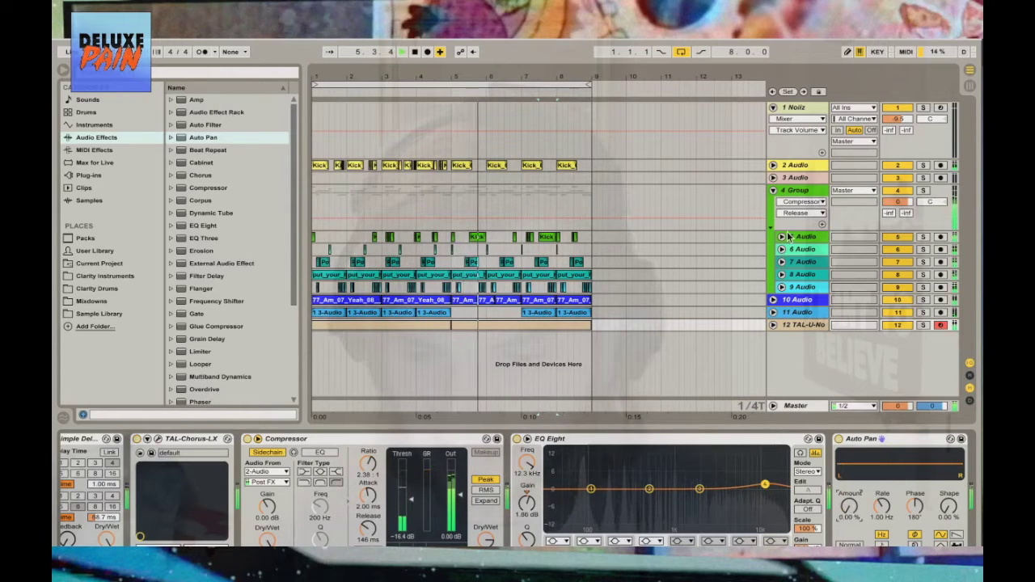
Reduce the 4 Group track's height and mute the 10 Audio, 11 Audio and 12 TAL-U-No tracks
left_click_drag(789, 230, 795, 213)
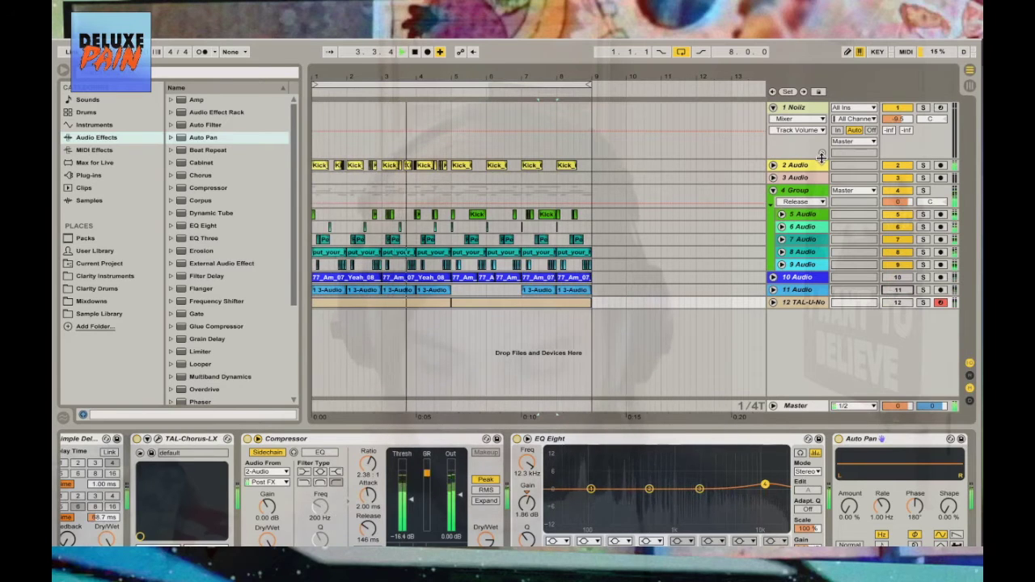
Add the Soundtoys Tremolator plug-in after the Compressor on the 4 Group track
left_click(803, 197)
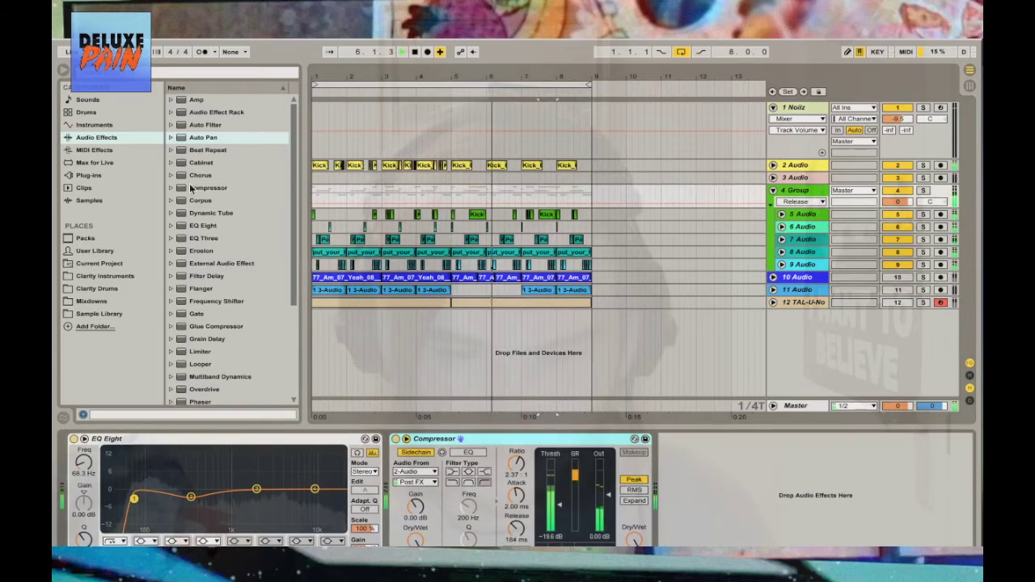
left_click(113, 175)
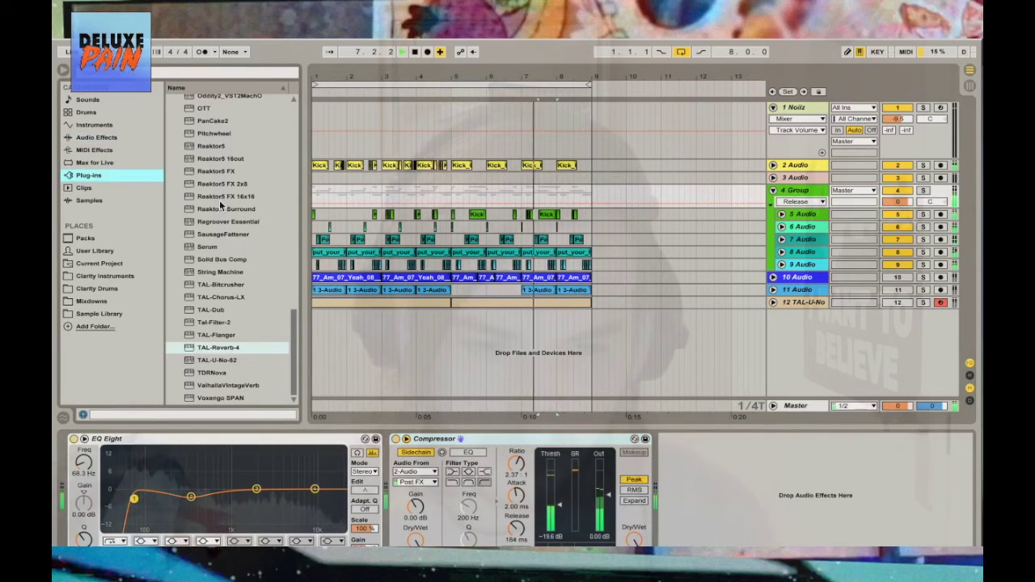
scroll(229, 245, "down", 5)
scroll(230, 244, "up", 5)
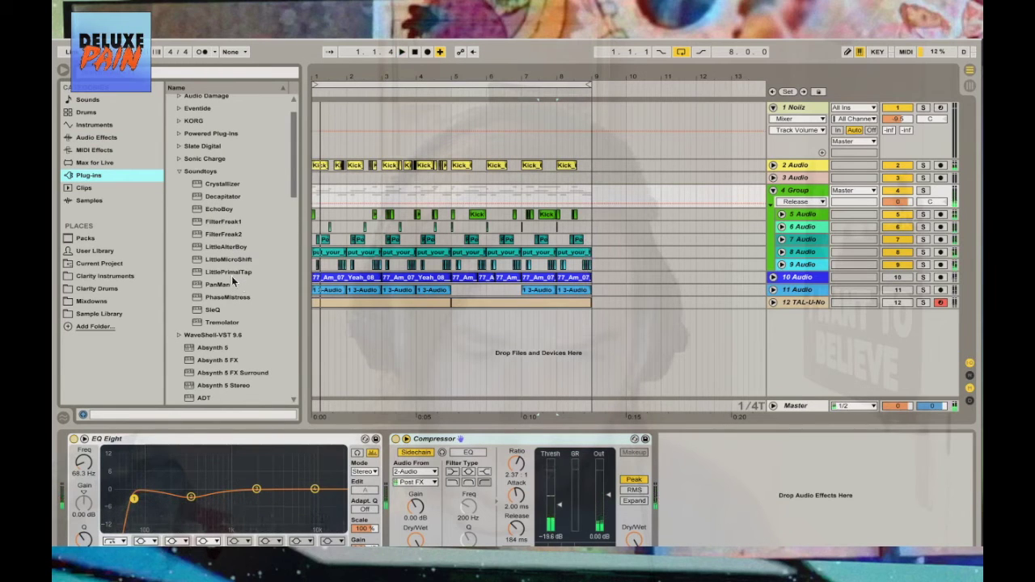
double_click(222, 322)
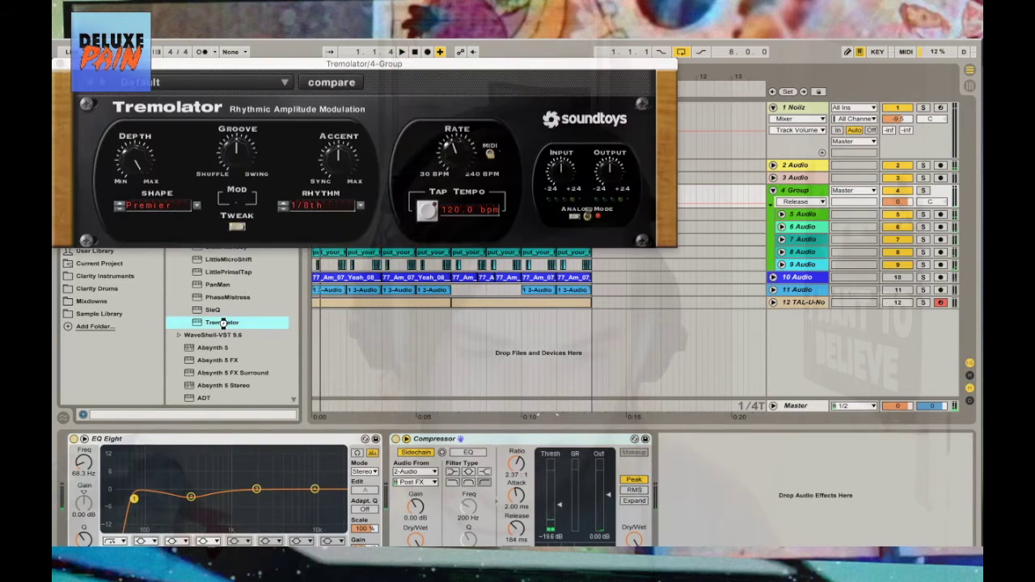
Sync Tremolator's rate to MIDI, set its rhythm to 1/16th and shape to RampDown, and close its window
left_click(489, 154)
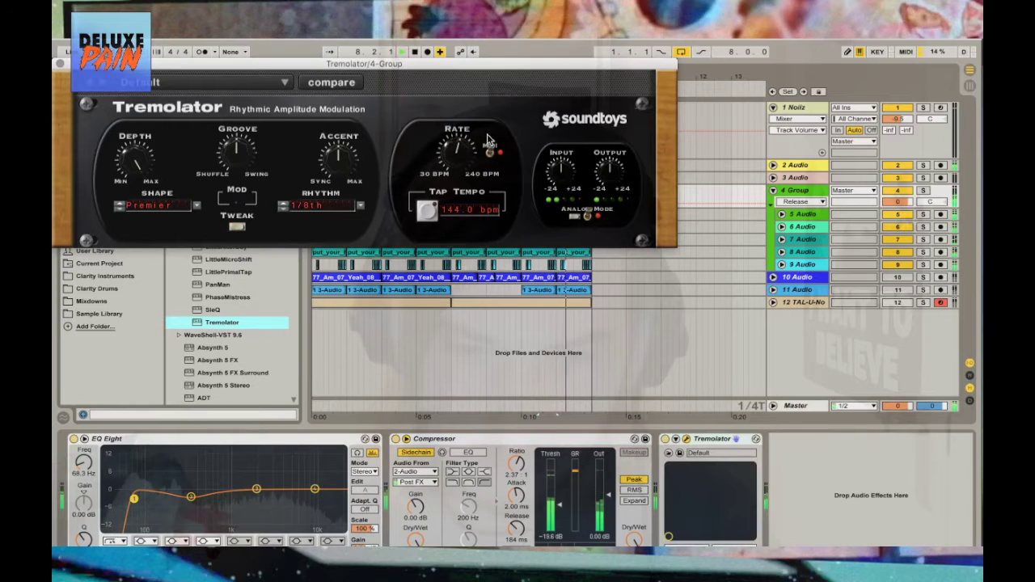
left_click(283, 205)
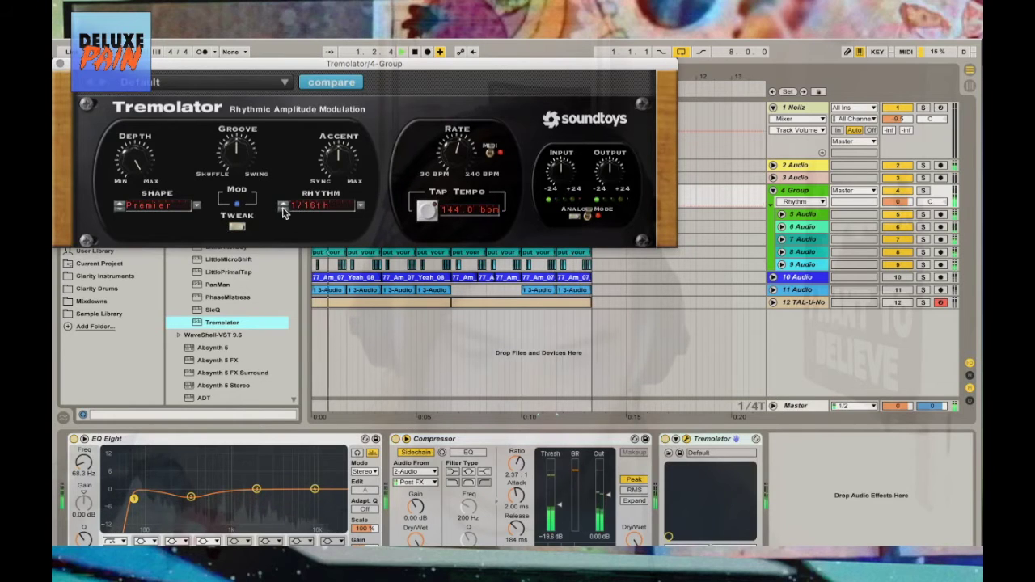
left_click(120, 205)
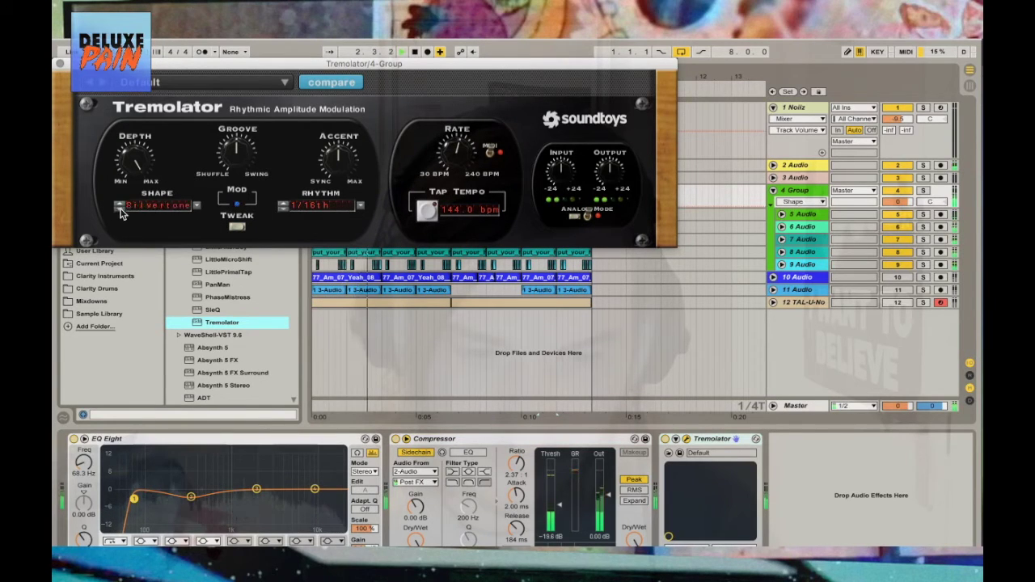
left_click(120, 207)
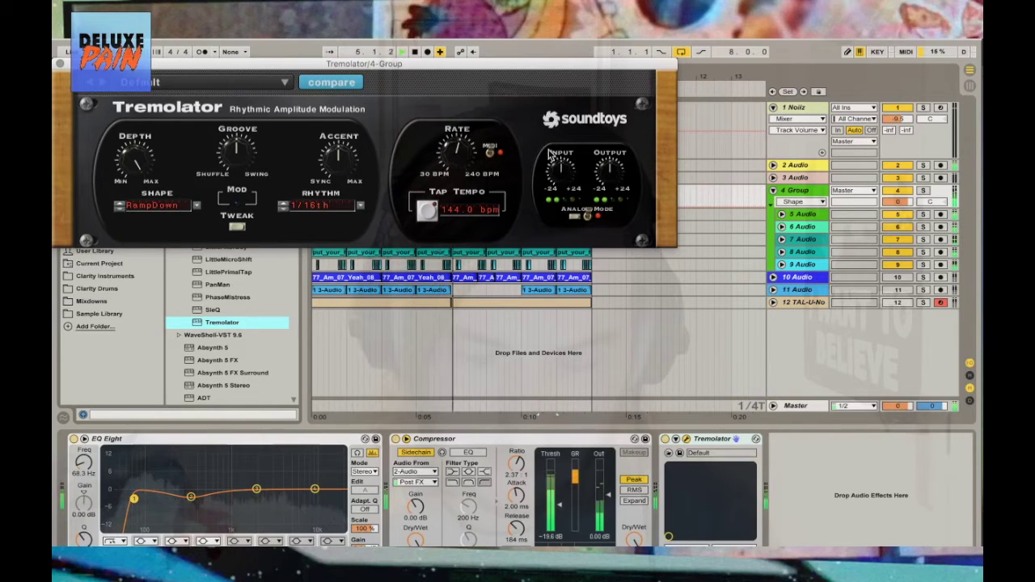
left_click(59, 65)
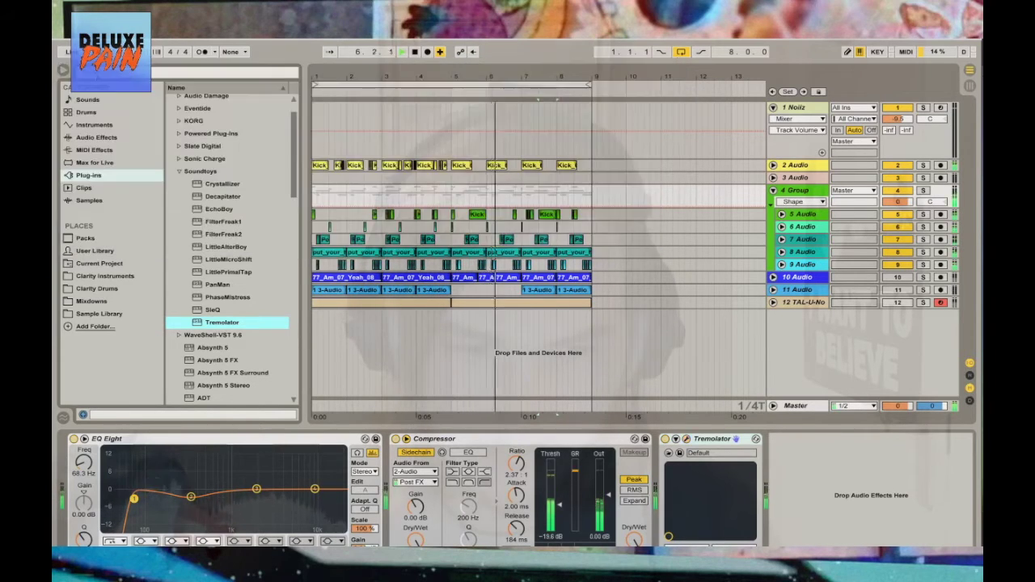
Add EQ Eight to the 2 Audio track, boosting band 3 around 1.50 kHz and band 4 by about 5.08 dB at 6.01 kHz
left_click(796, 165)
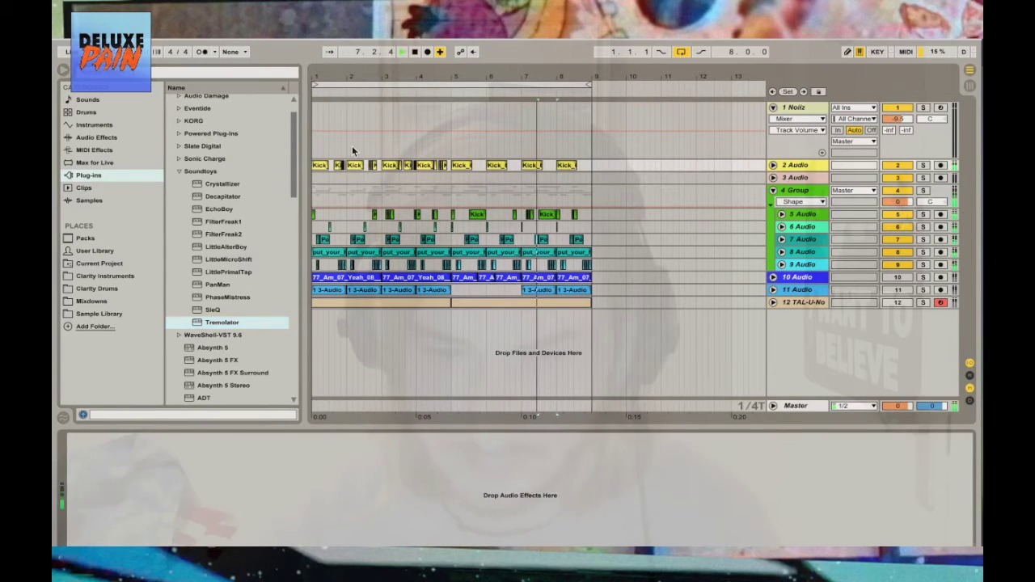
left_click(96, 138)
left_click(203, 227)
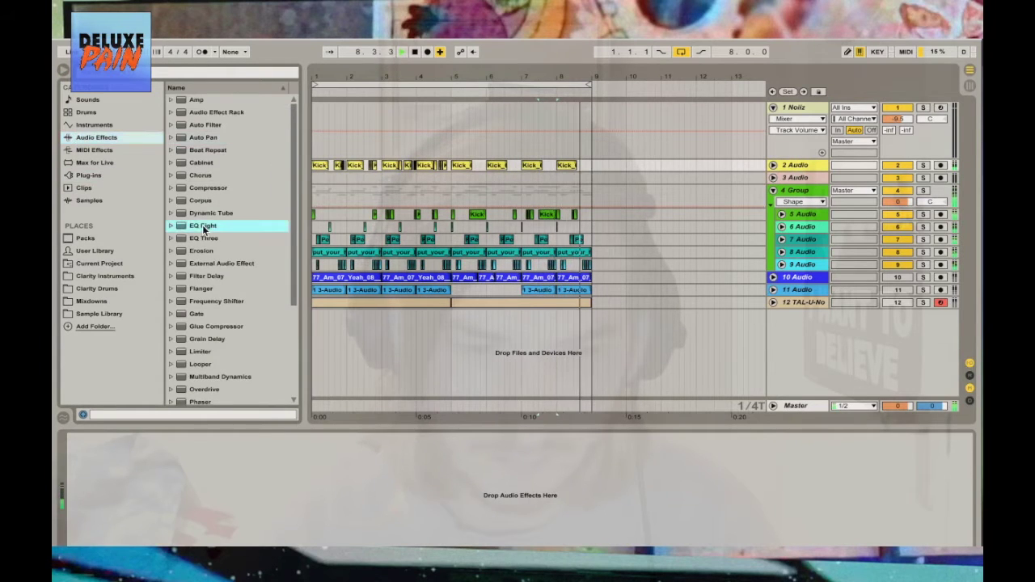
left_click_drag(233, 469, 275, 475)
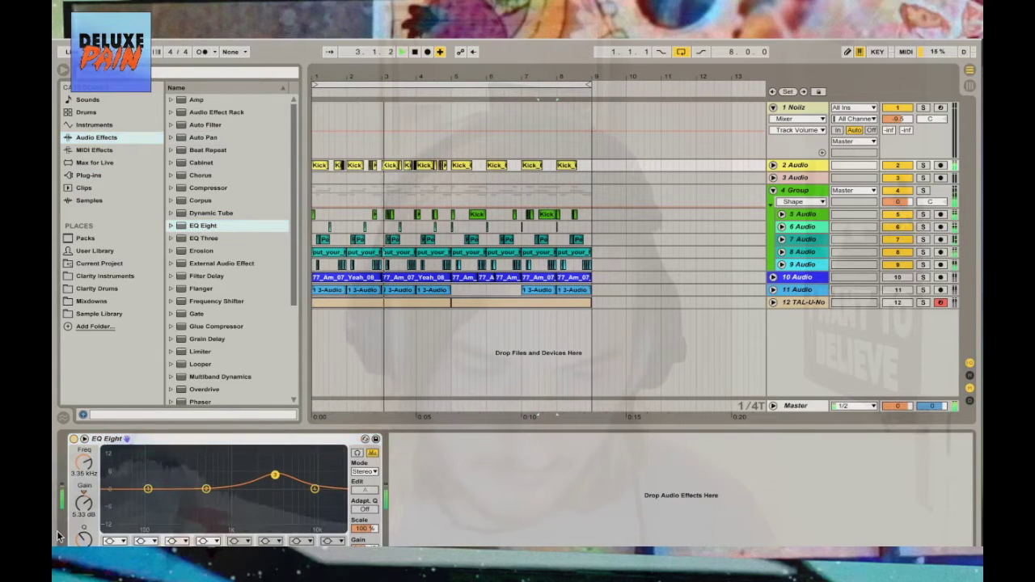
left_click_drag(275, 476, 246, 468)
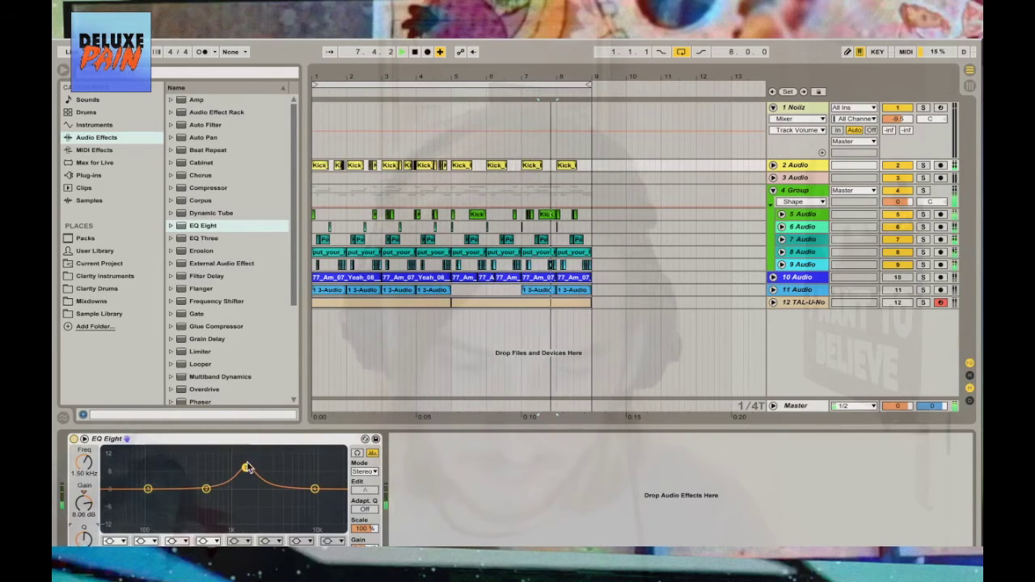
left_click_drag(246, 468, 246, 472)
left_click_drag(314, 488, 296, 475)
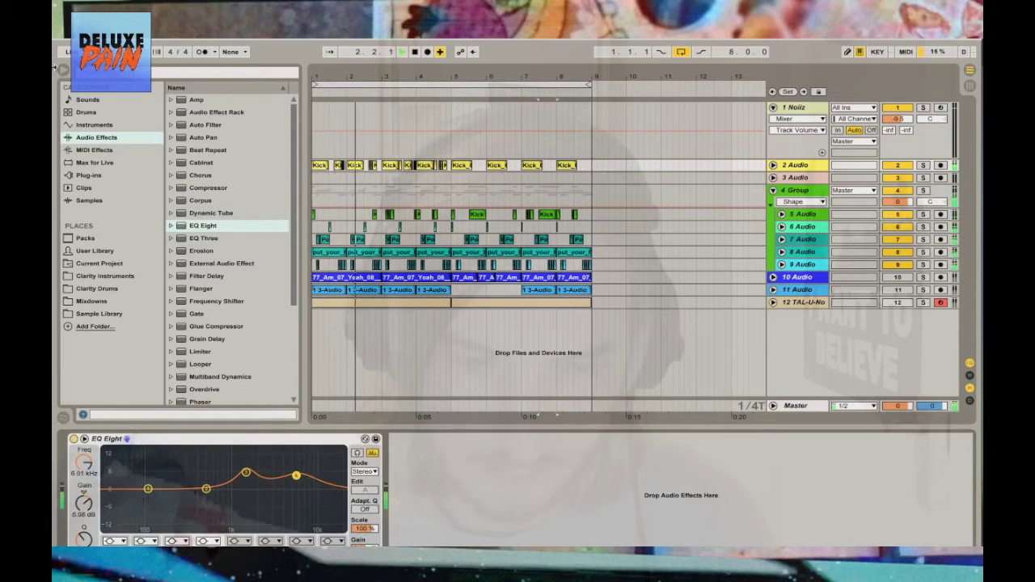
Add Decimort2 after EQ Eight on the 2 Audio track, adjust its Preamp and close its window
left_click(104, 175)
scroll(202, 133, "up", 2)
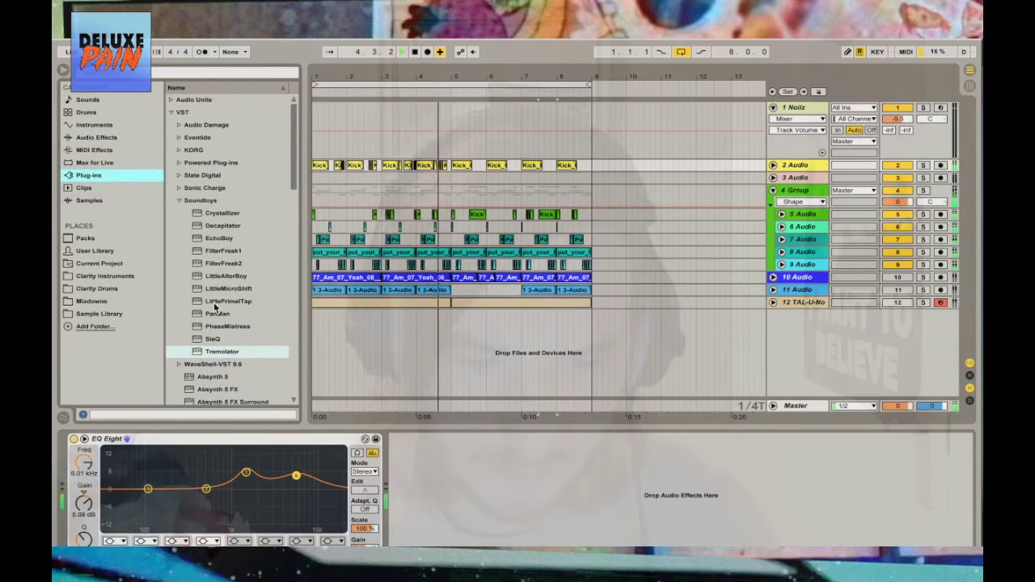
left_click(178, 200)
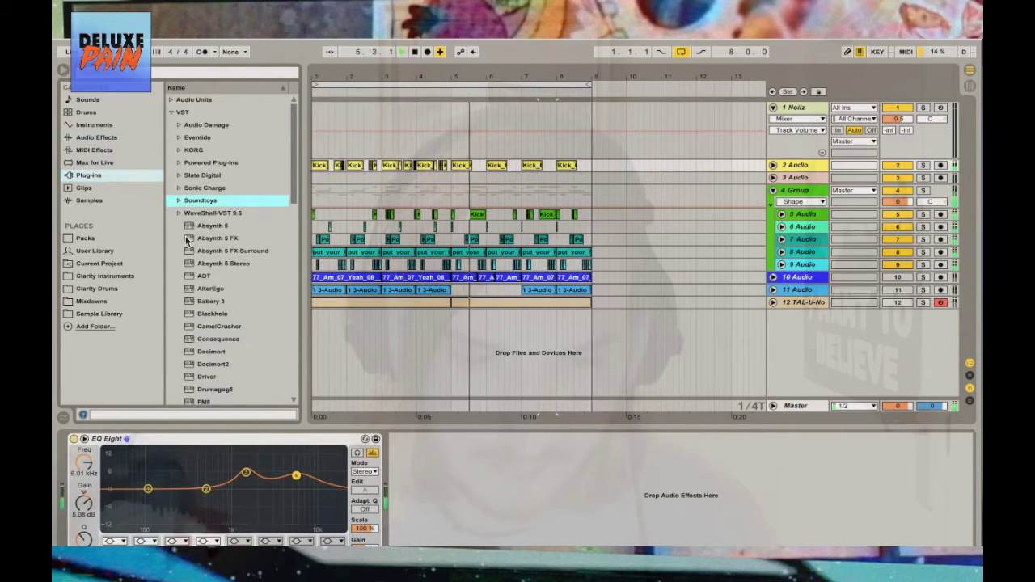
left_click(205, 364)
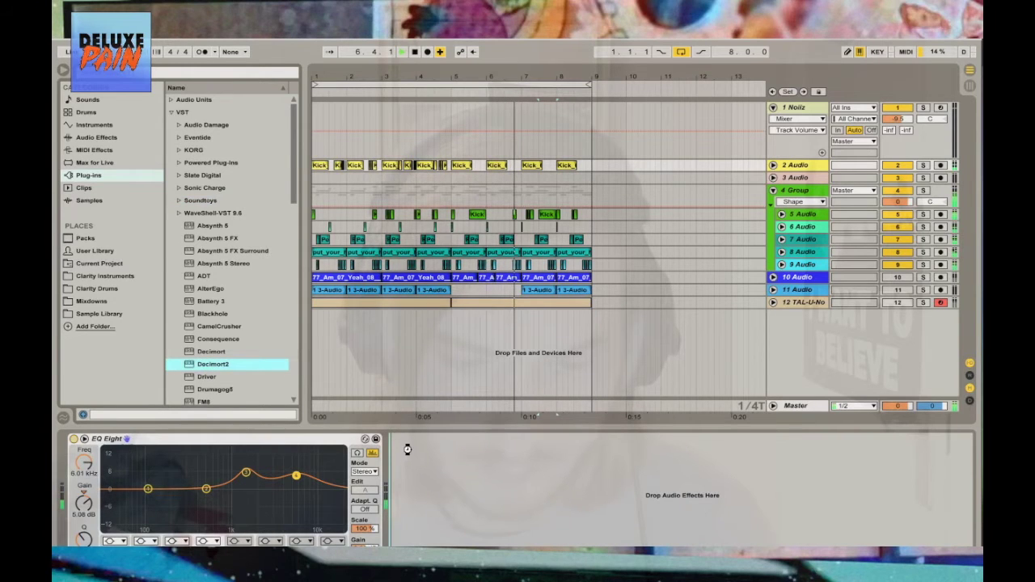
left_click_drag(407, 449, 405, 451)
left_click(87, 95)
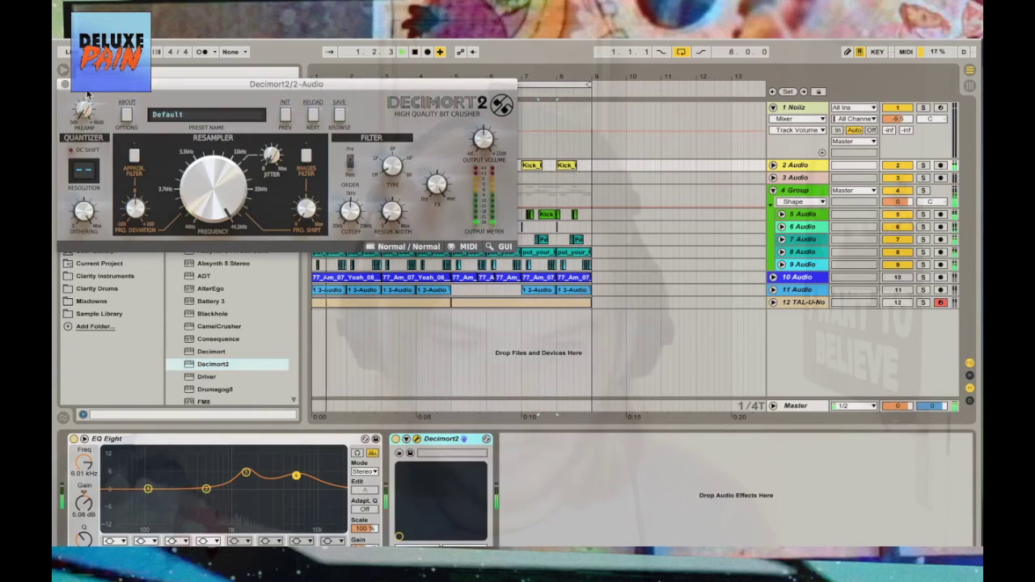
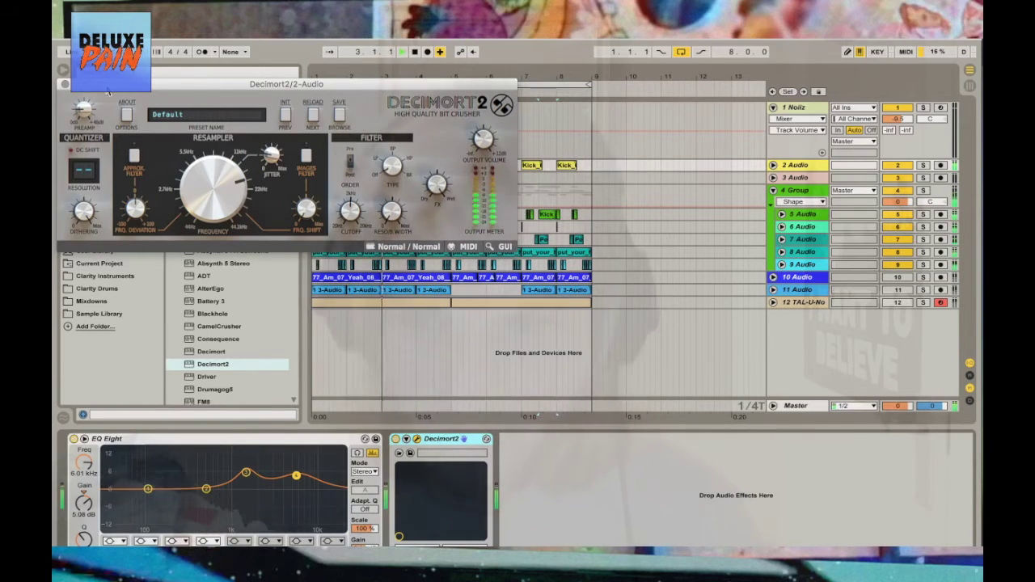
left_click(66, 85)
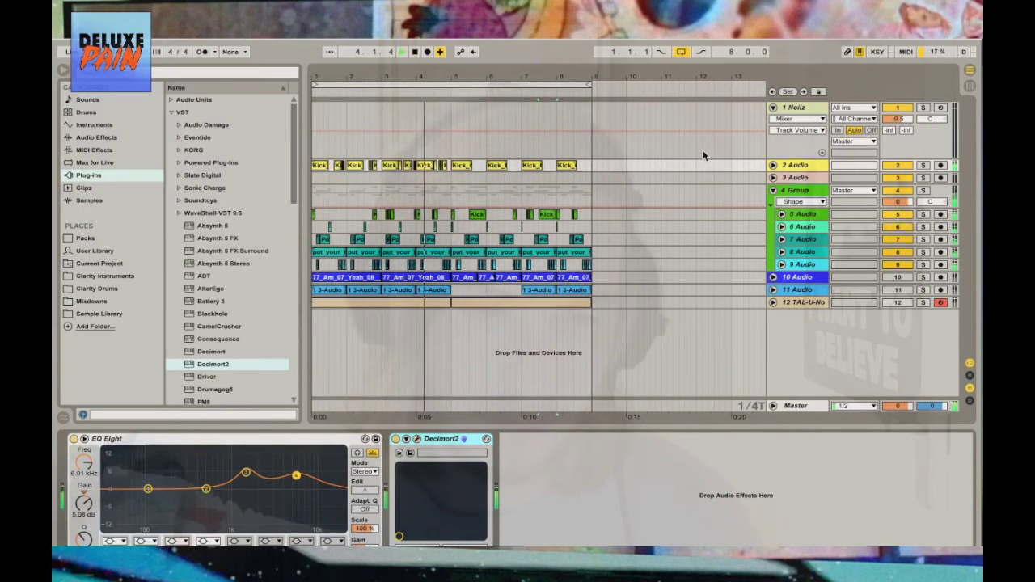
Unfold the 2 Audio track, lower its volume slightly and fold it again
left_click(772, 165)
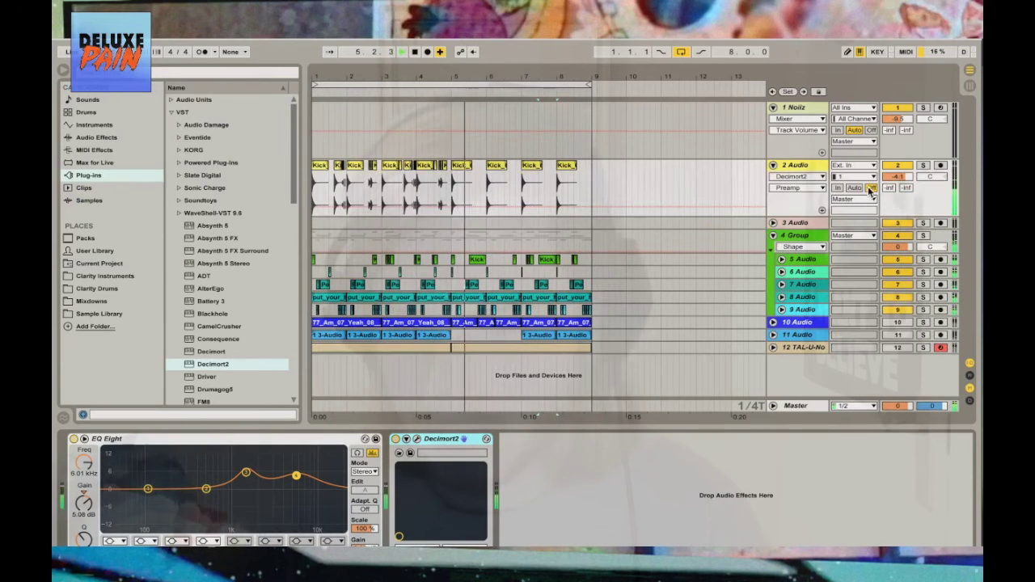
left_click_drag(889, 177, 890, 180)
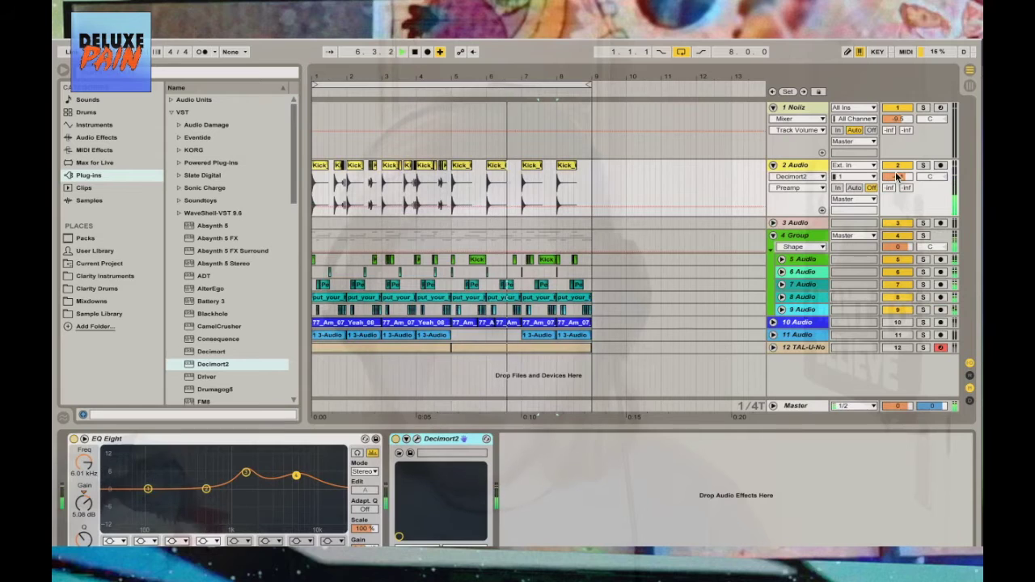
left_click(772, 165)
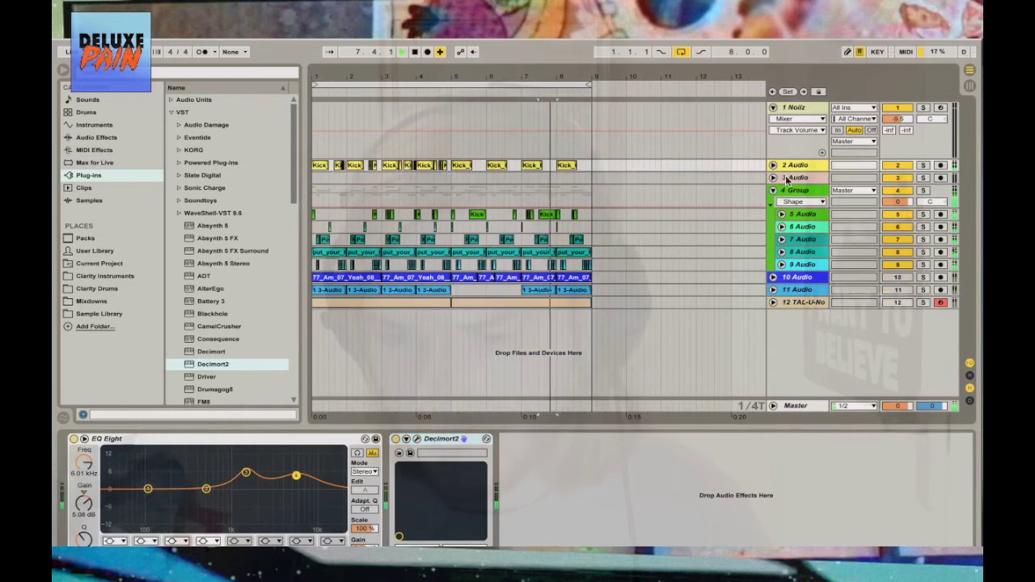
Unfold the 2 Audio and 3 Audio tracks, search the Sample Library for clap samples and open the Trapaholic Claps folder
left_click(778, 179)
left_click(772, 178)
left_click(773, 166)
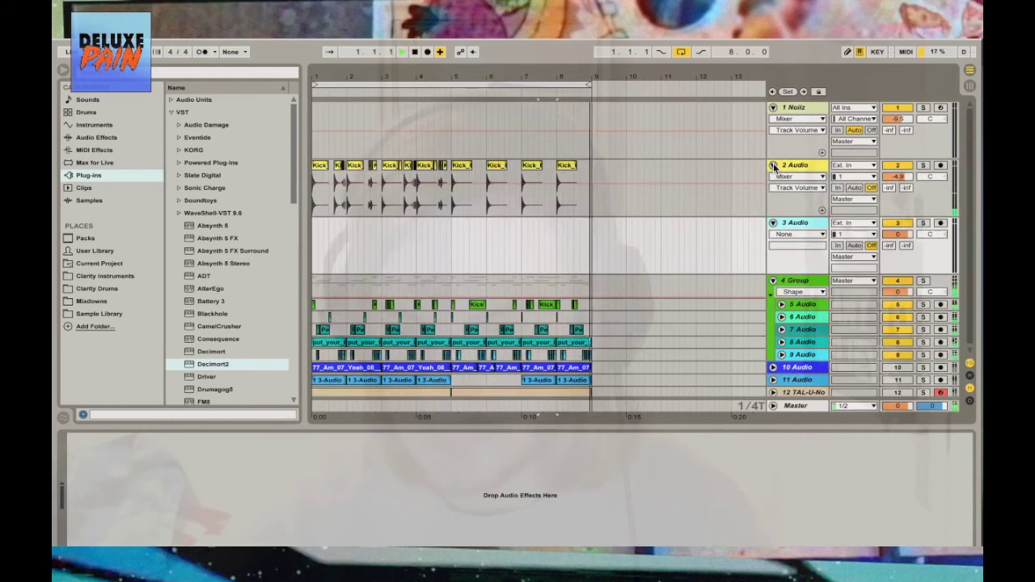
left_click(249, 70)
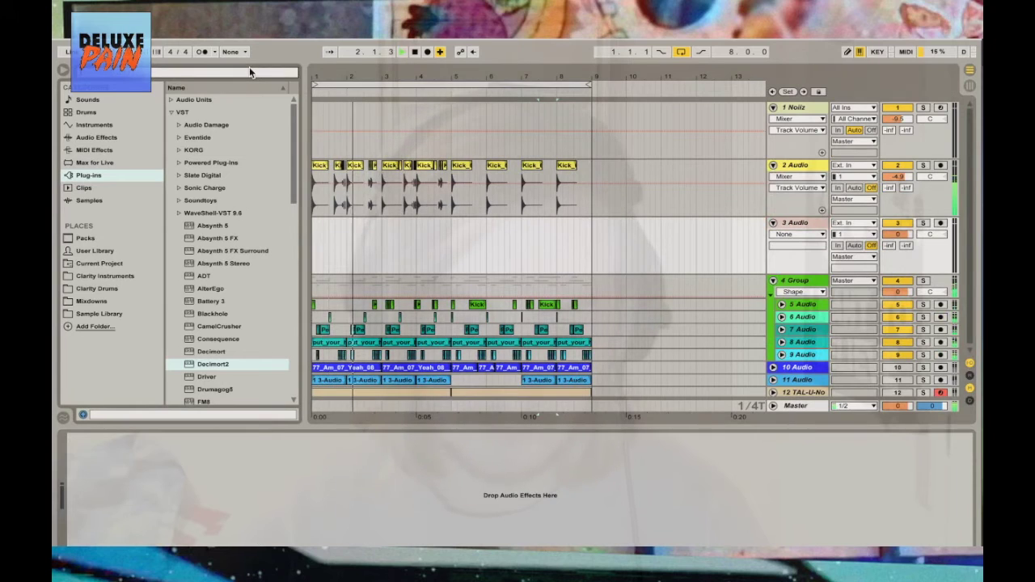
type("decimort")
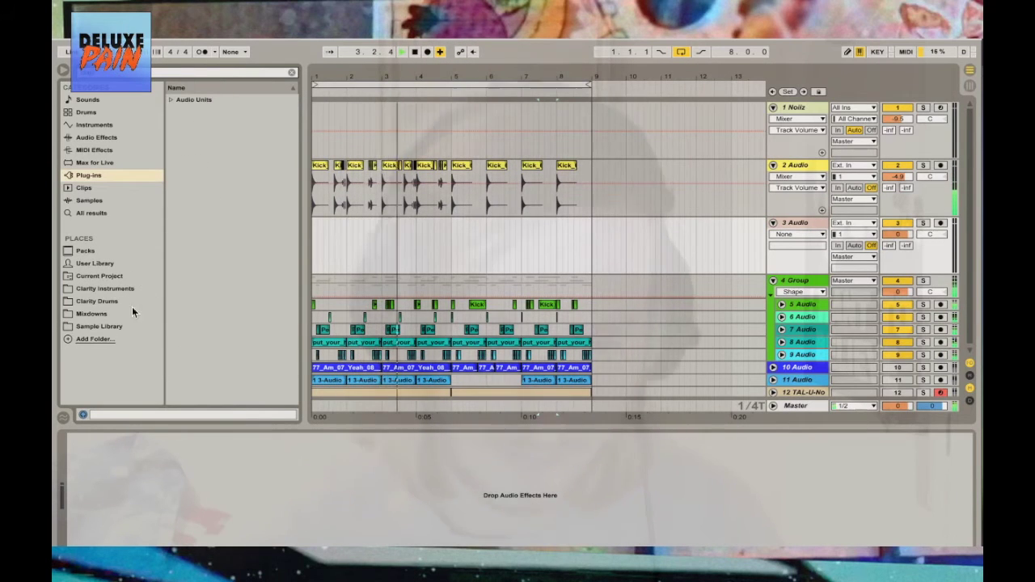
left_click(109, 326)
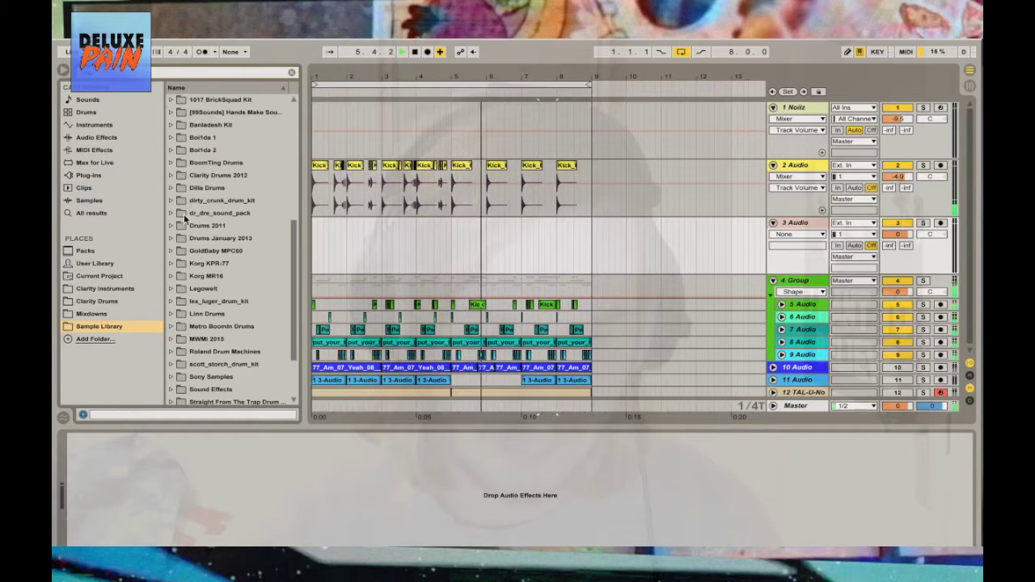
scroll(186, 227, "down", 5)
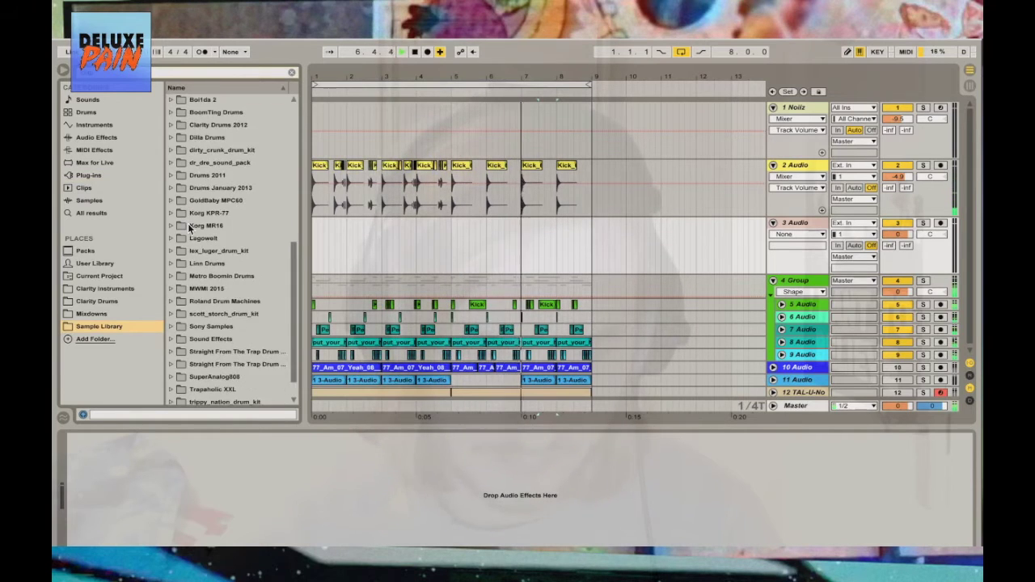
scroll(188, 229, "down", 1)
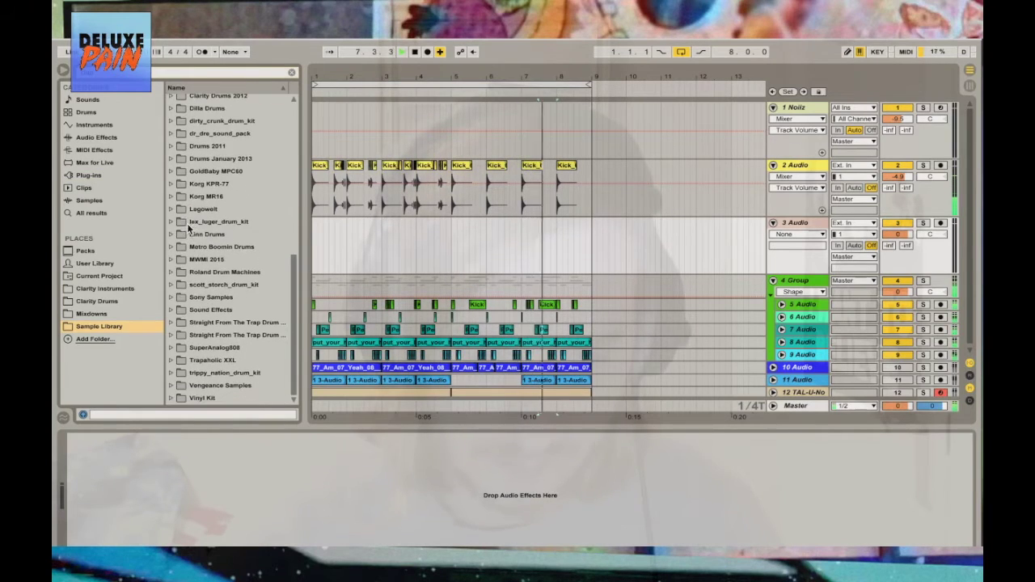
left_click(170, 360)
left_click(178, 371)
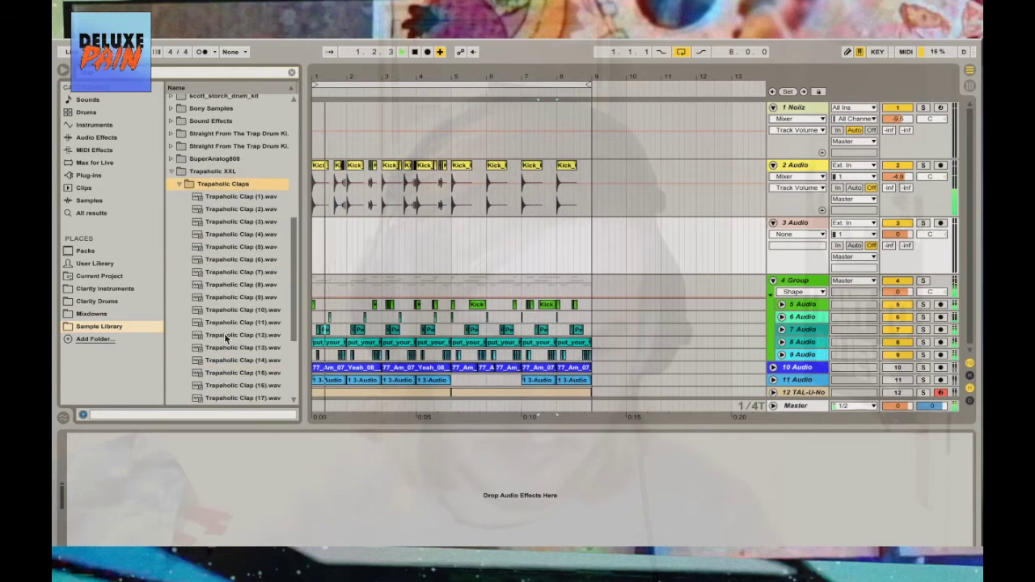
Audition the clap samples in the Trapaholic Claps folder
left_click(241, 313)
left_click(250, 247)
left_click(244, 285)
left_click(238, 354)
scroll(238, 354, "down", 1)
key("Down")
key("Down")
key("Down")
key("Down")
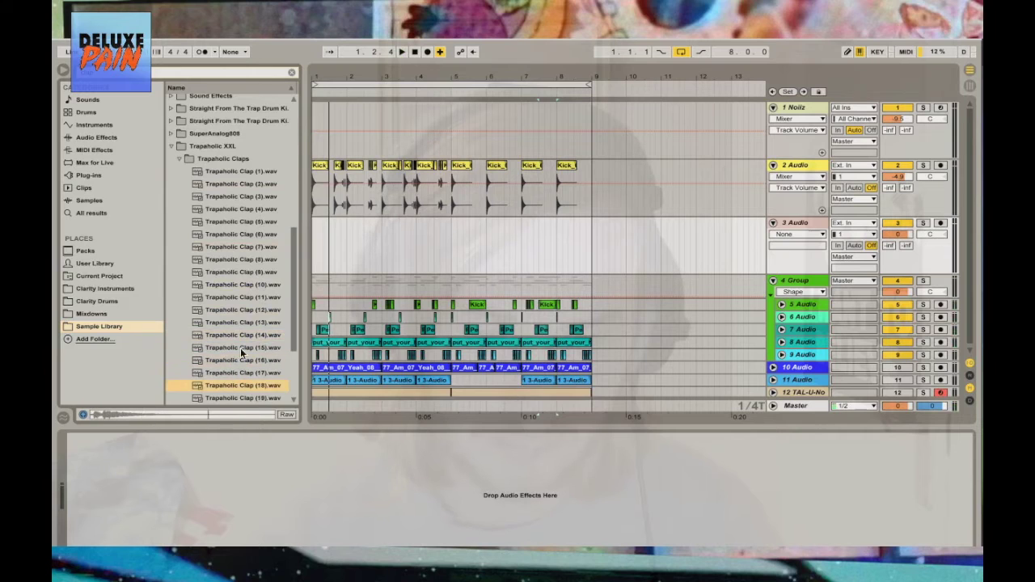
scroll(234, 380, "down", 2)
left_click(232, 387)
scroll(239, 364, "down", 2)
key("Down")
key("Down")
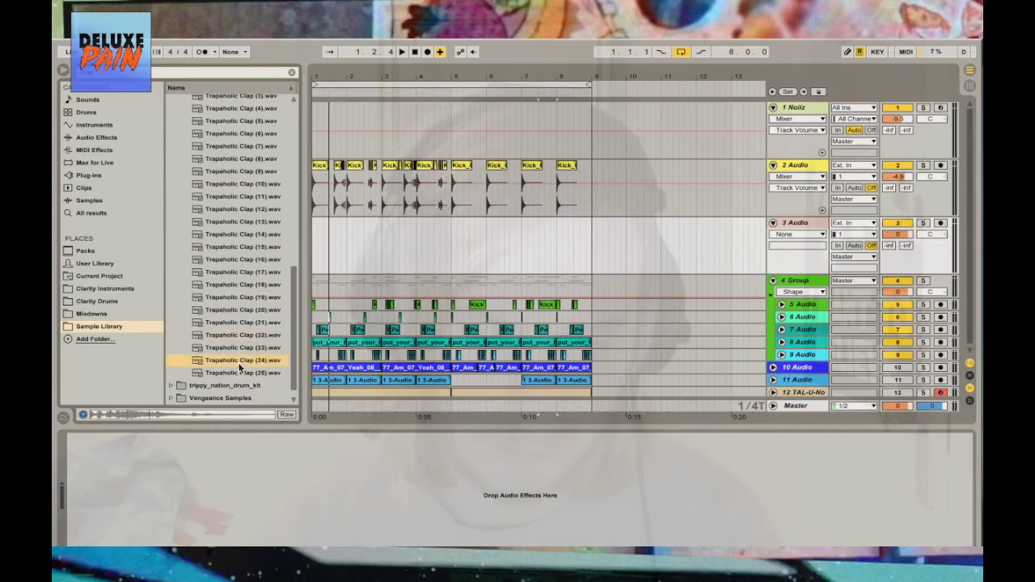
left_click(246, 299)
left_click(231, 346)
left_click(255, 222)
left_click(248, 182)
Place Trapaholic Clap (10) on the 3 Audio track at beat 3 of bar 1, transpose it to 2 st and lower its gain
scroll(249, 210, "up", 1)
left_click_drag(246, 211, 330, 241)
left_click_drag(318, 74, 321, 145)
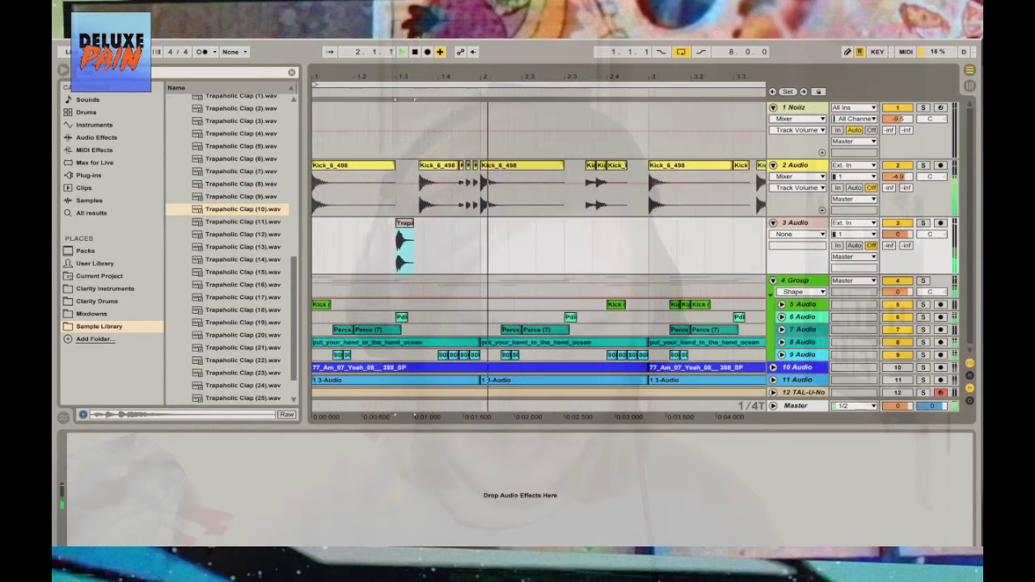
key("space")
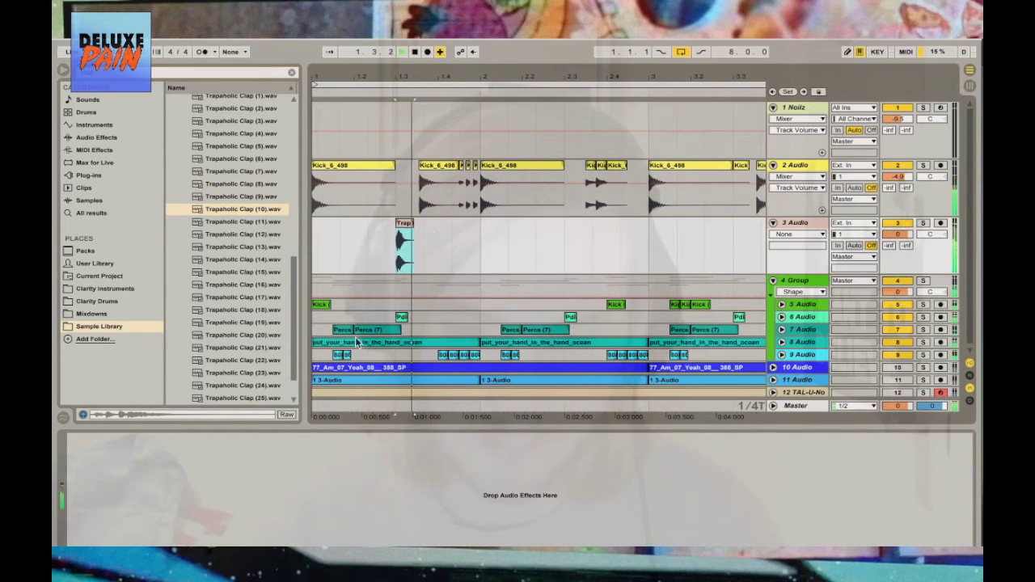
key("shift+Tab")
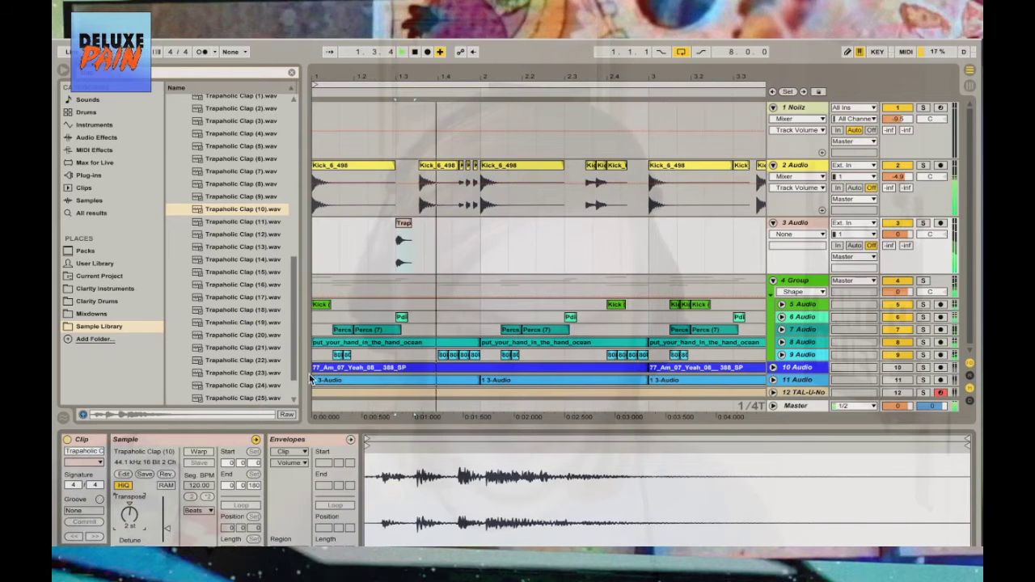
Duplicate the one-bar clap pattern on 3 Audio four times, through bar 5
left_click_drag(505, 70, 506, 37)
key("ctrl+d")
key("ctrl+d")
key("ctrl+d")
key("ctrl+d")
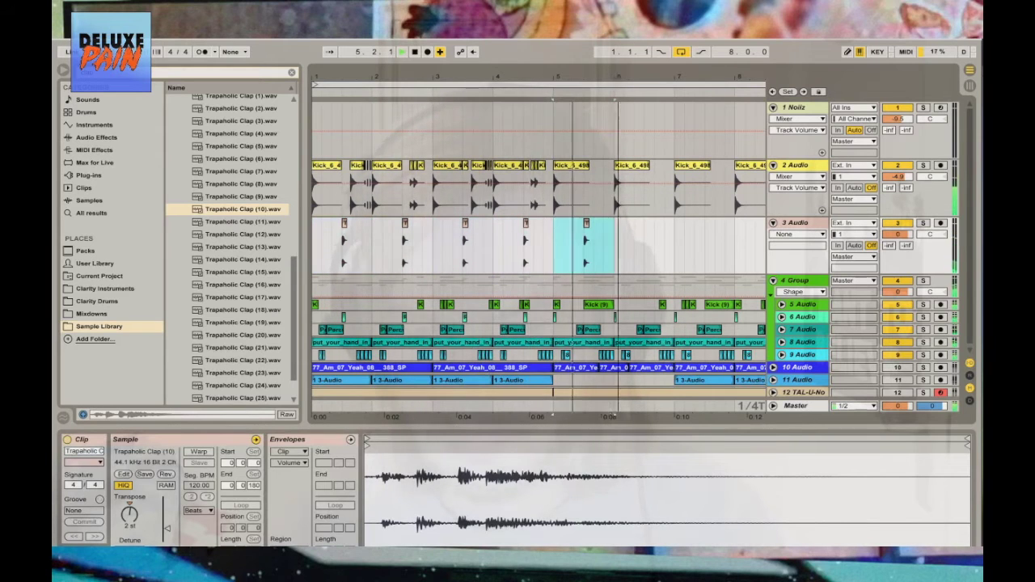
Set the grid to 1/16T, move the bar 5 clap to the bar's start, transpose it to 6 st and lower its gain
key("plus")
key("plus")
right_click(568, 234)
left_click(629, 522)
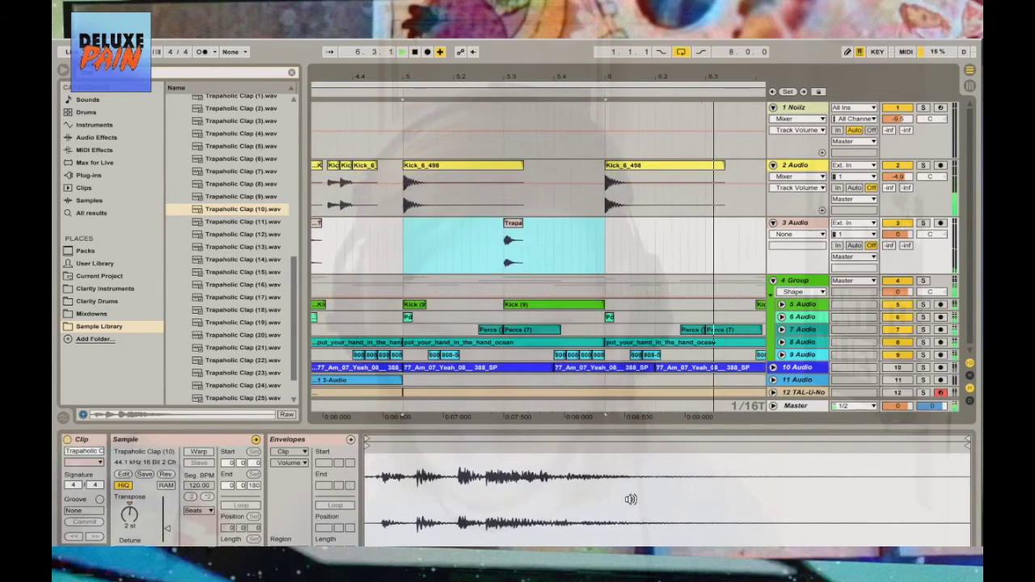
left_click_drag(512, 228, 421, 237)
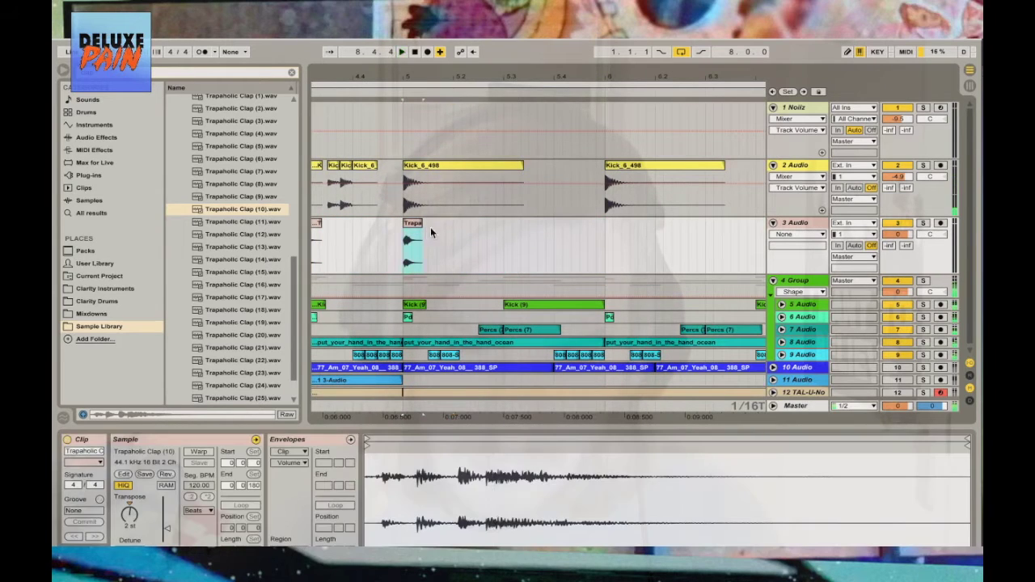
left_click_drag(124, 515, 209, 479)
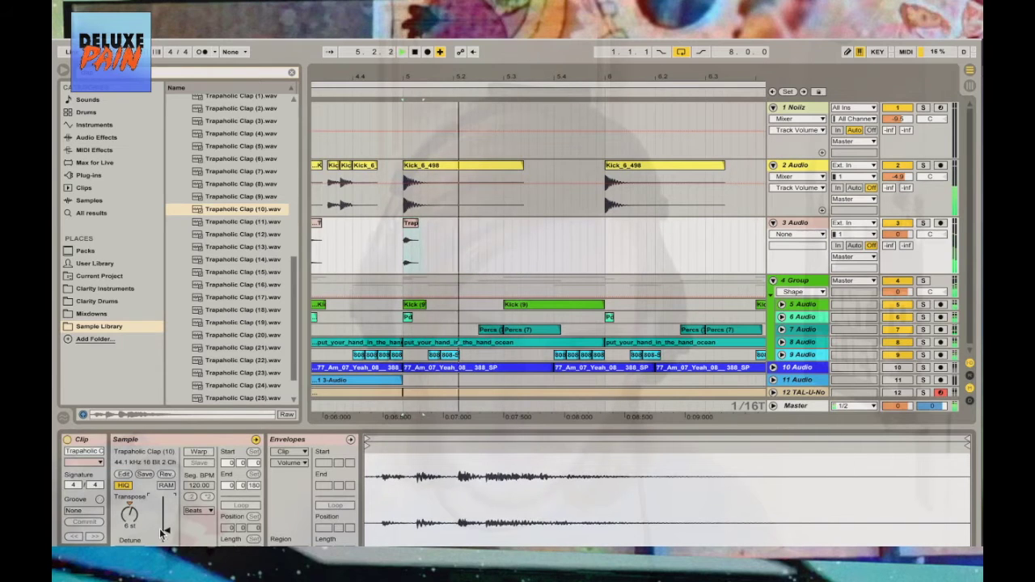
Repeat the bar 5 clap on every beat through bar 8 and delete the extra clap past the loop end
left_click_drag(452, 238, 398, 242)
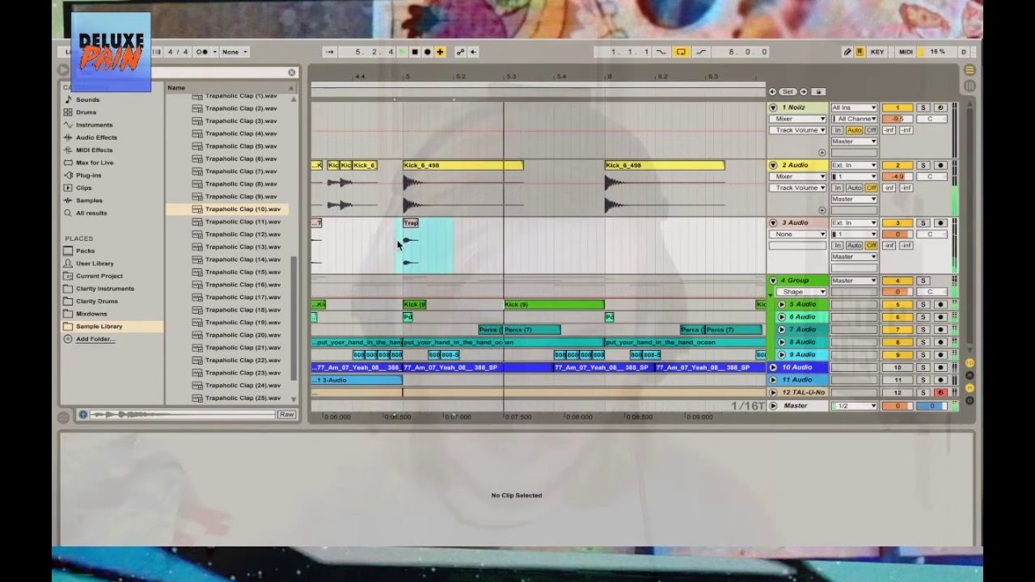
key("ctrl+d")
key("ctrl+d")
key("ctrl+d")
key("ctrl+d")
key("ctrl+d")
key("ctrl+d")
key("ctrl+d")
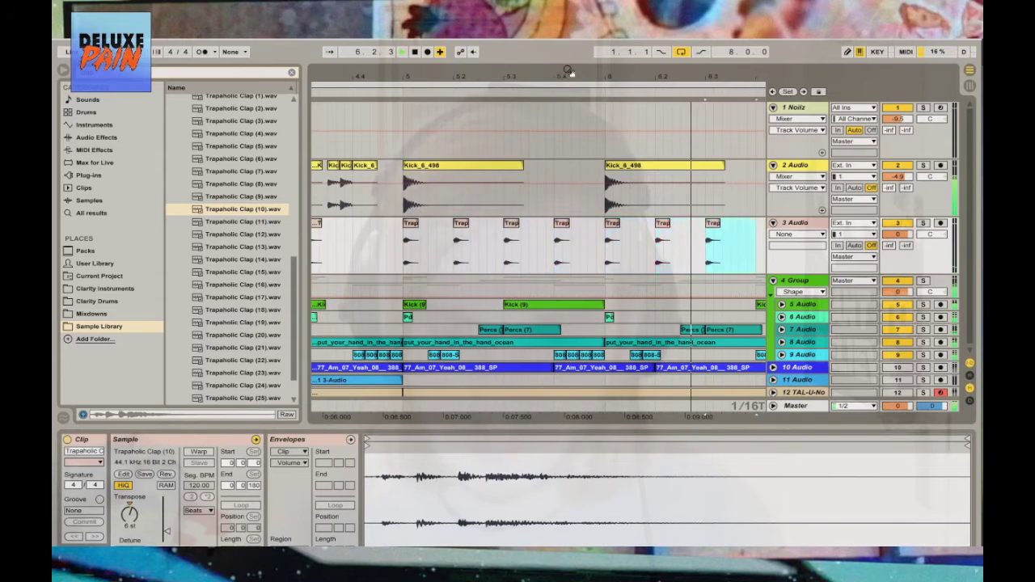
key("ctrl+d")
key("ctrl+d")
key("ctrl+d")
key("minus")
key("minus")
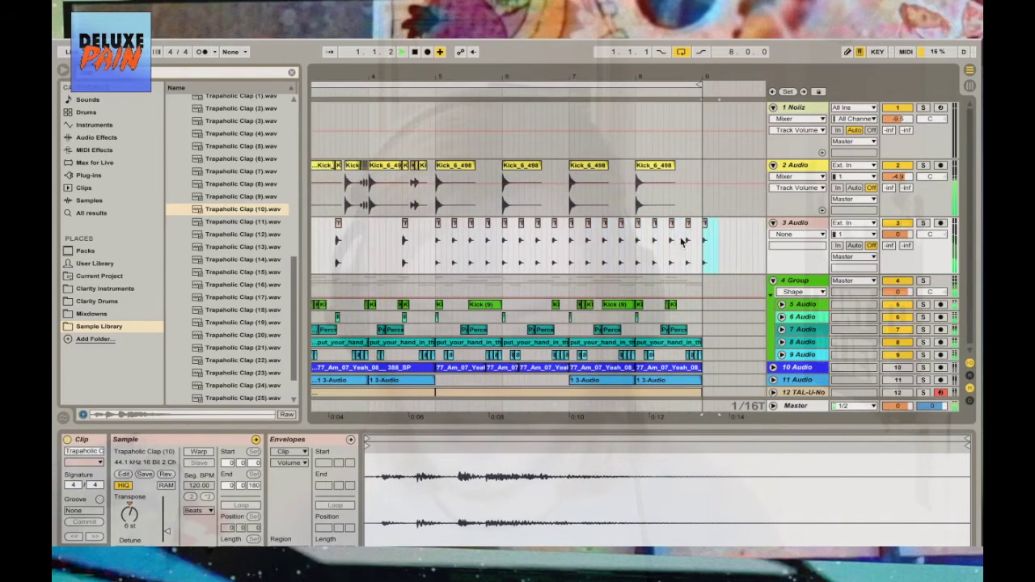
key("Delete")
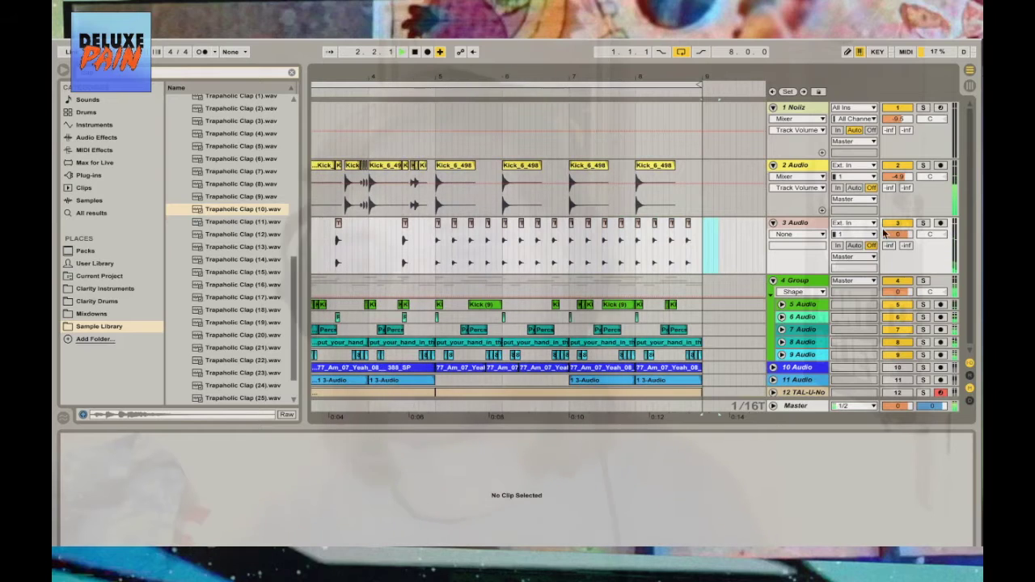
Set the 3 Audio track's volume to -0.2, slightly lower the gain of its bars 5 to 8 claps and fold the track
left_click_drag(580, 78, 549, 77)
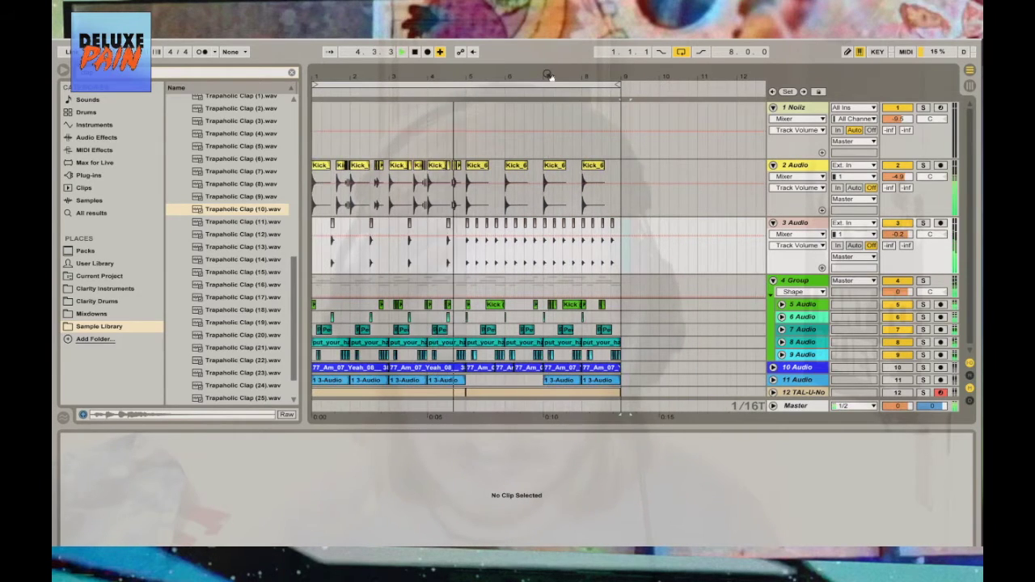
left_click(626, 249)
left_click(472, 249, "shift")
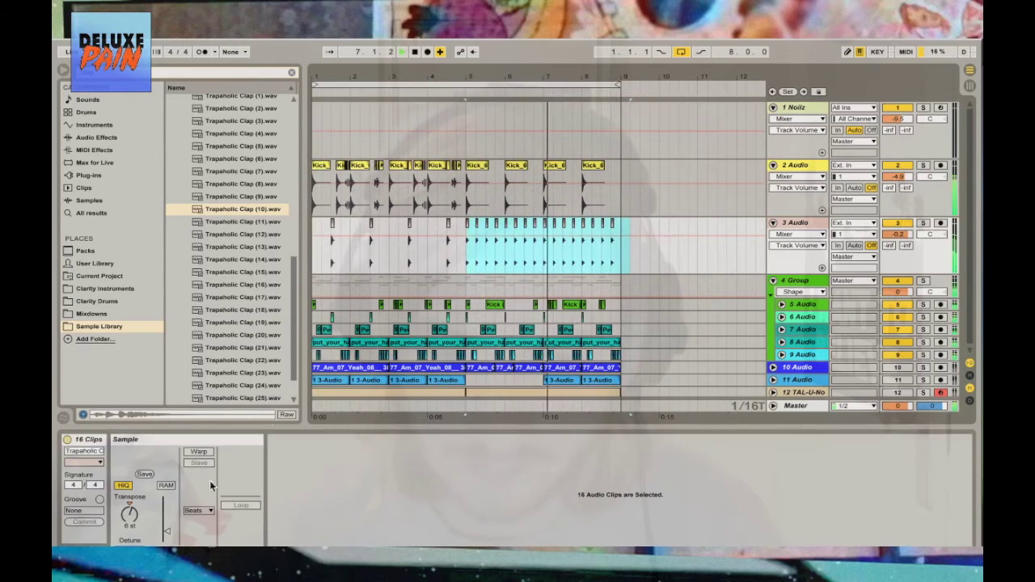
left_click(170, 540)
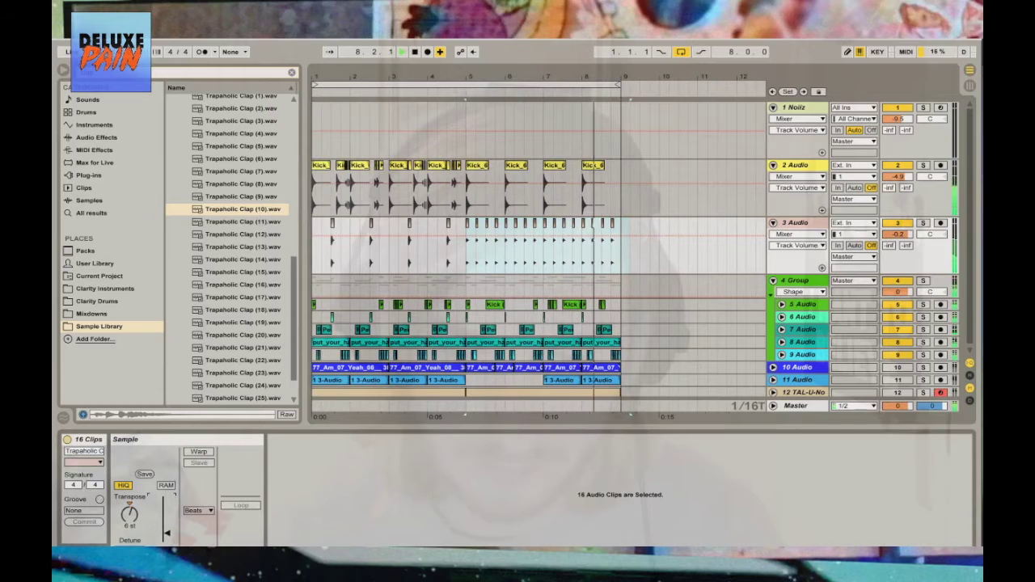
left_click(709, 225)
left_click(780, 222)
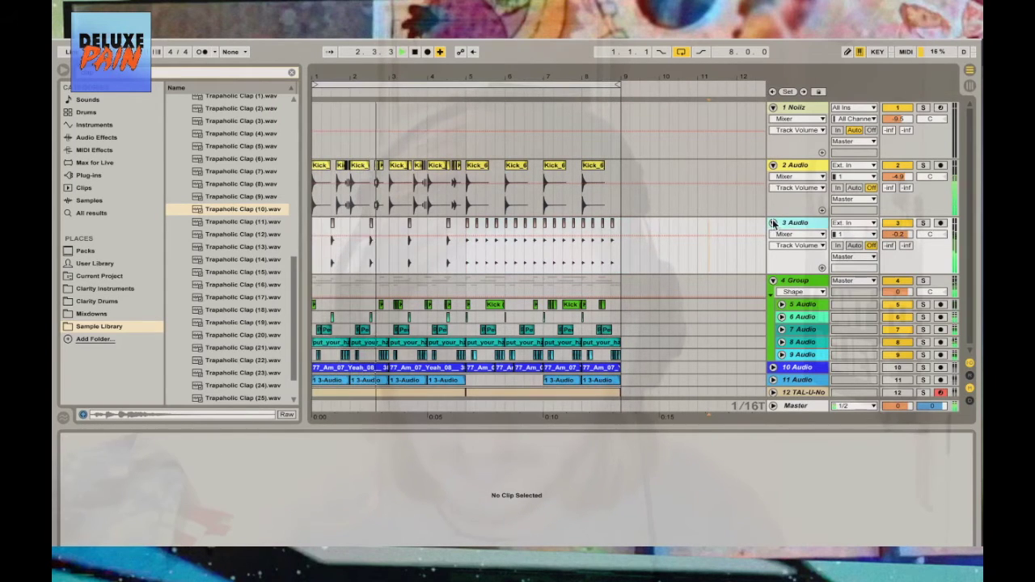
left_click(772, 222)
Insert a new audio track below 3 Audio and search the Sample Library for snare samples
right_click(790, 228)
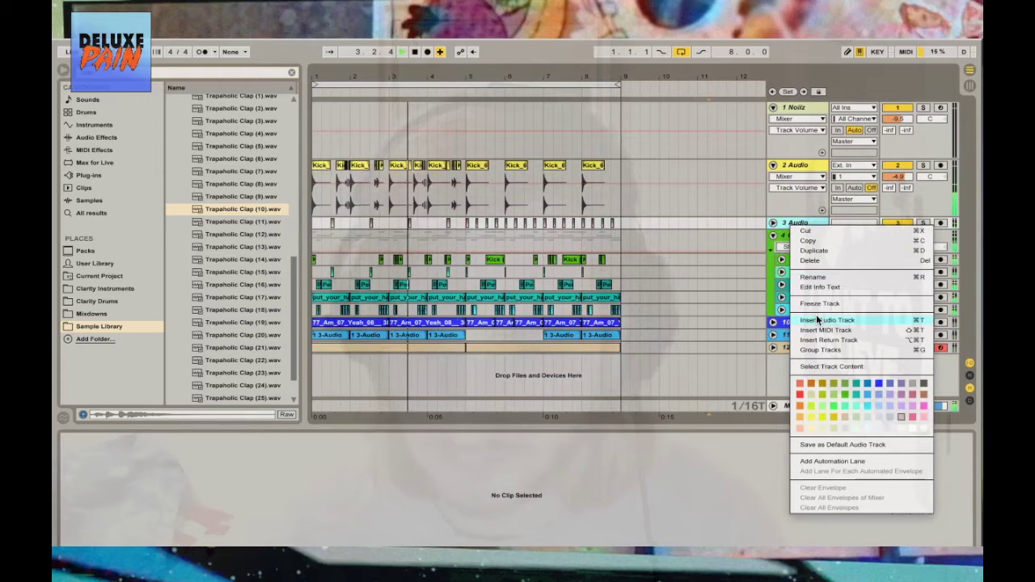
left_click(817, 320)
left_click(289, 74)
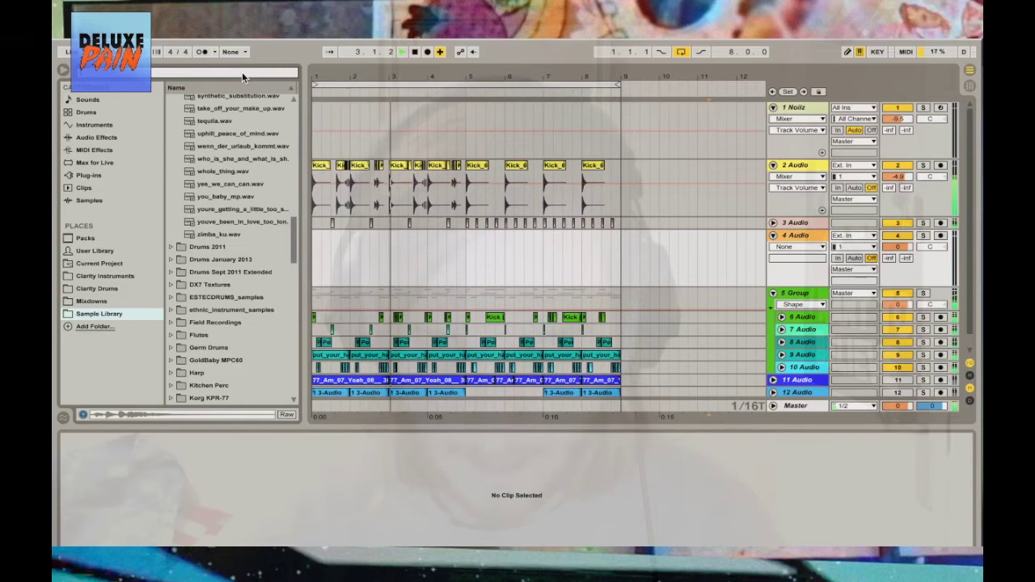
key("Return")
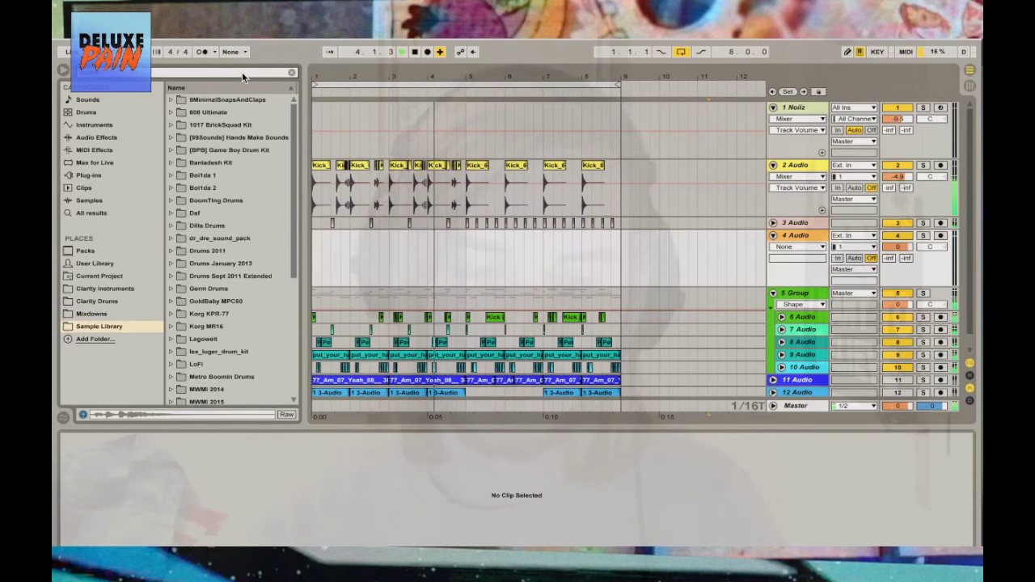
scroll(179, 346, "down", 2)
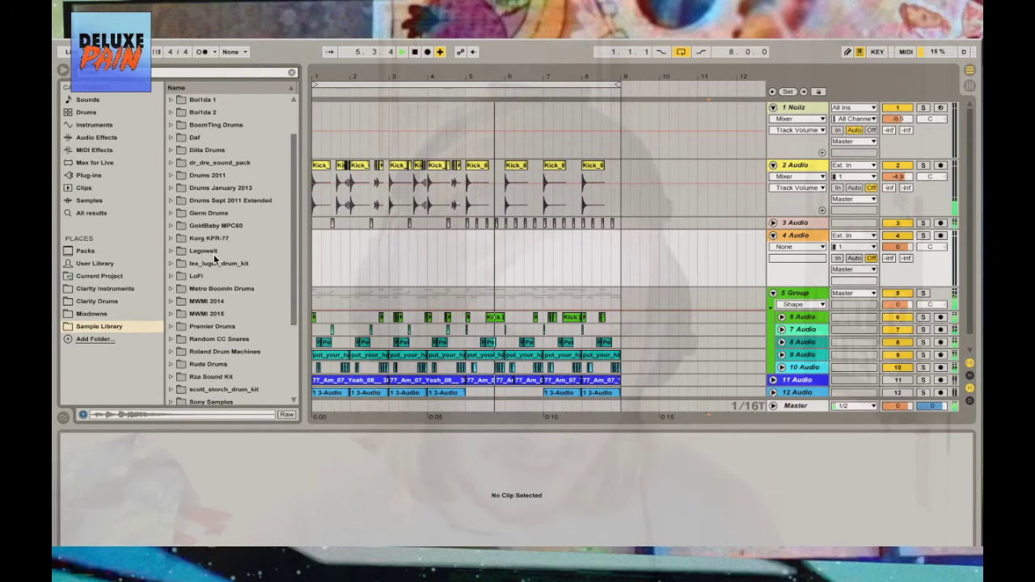
Audition the TR-808 snare samples in the 808 folder of Roland Drum Machines
left_click(171, 353)
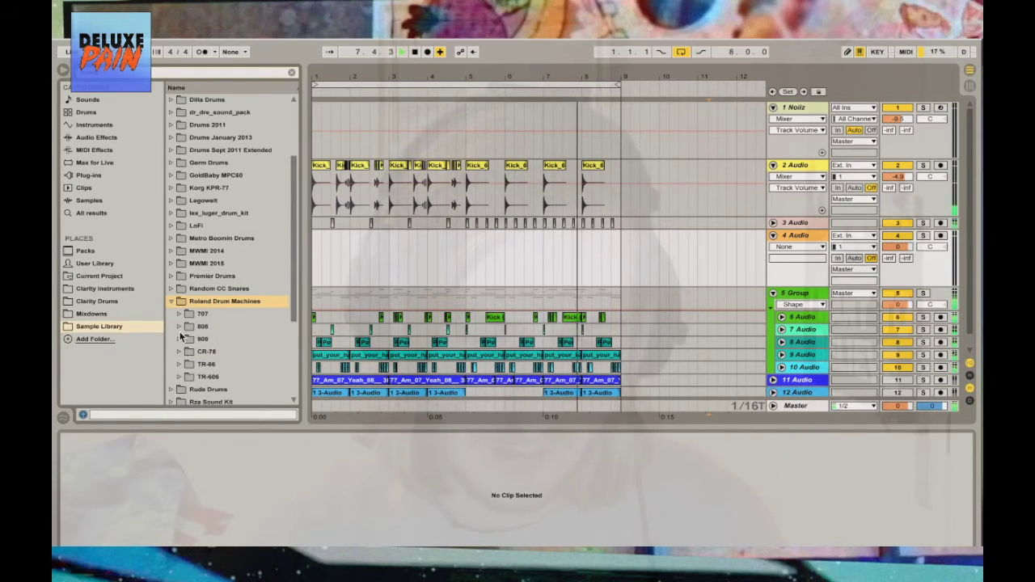
left_click(179, 327)
left_click(240, 327)
left_click(240, 350)
left_click(240, 338)
scroll(235, 332, "down", 4)
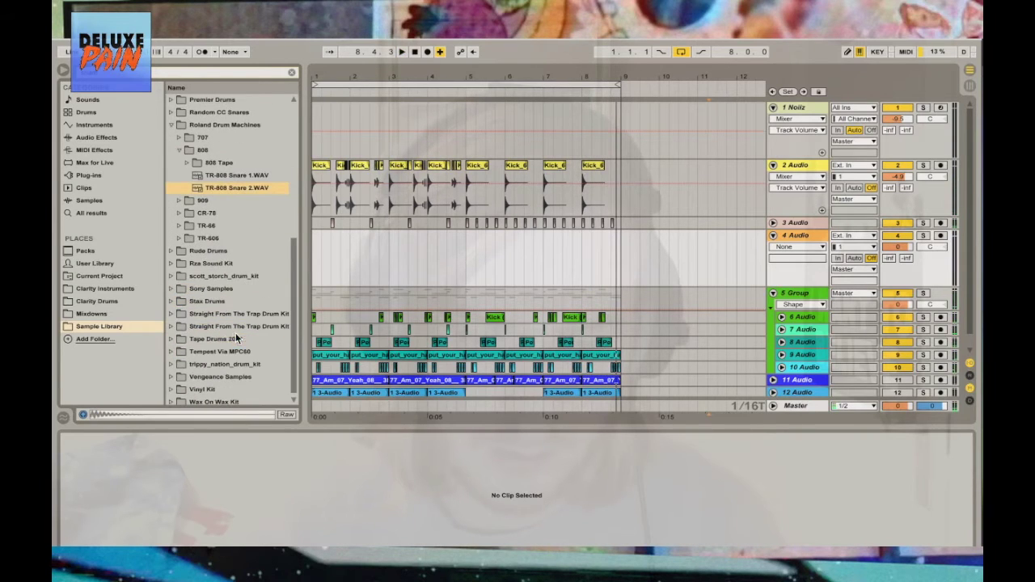
Audition the AB_Snare samples in the Snares folder of trippy_nation_drum_kit
left_click(172, 365)
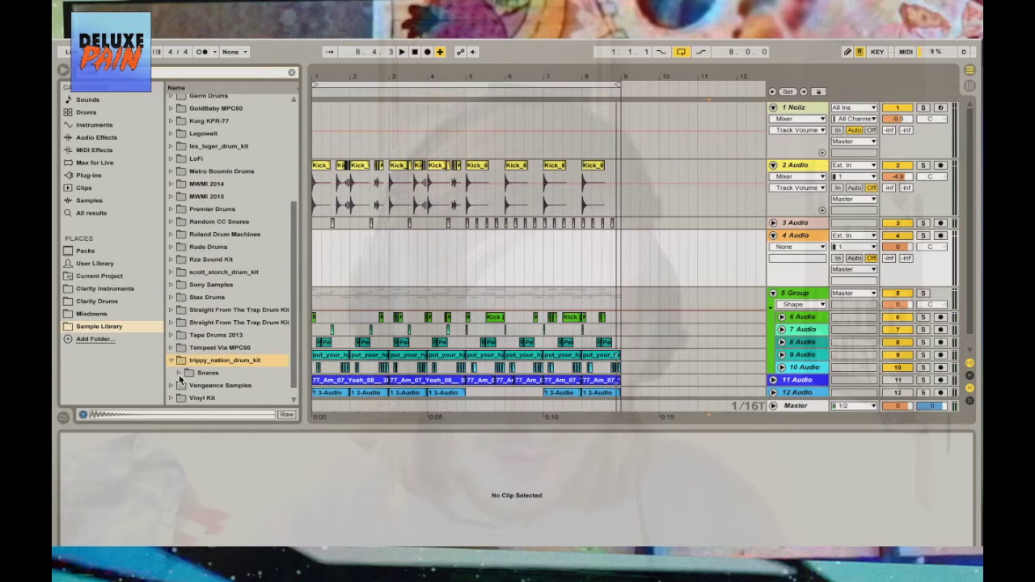
left_click(178, 372)
left_click(218, 346)
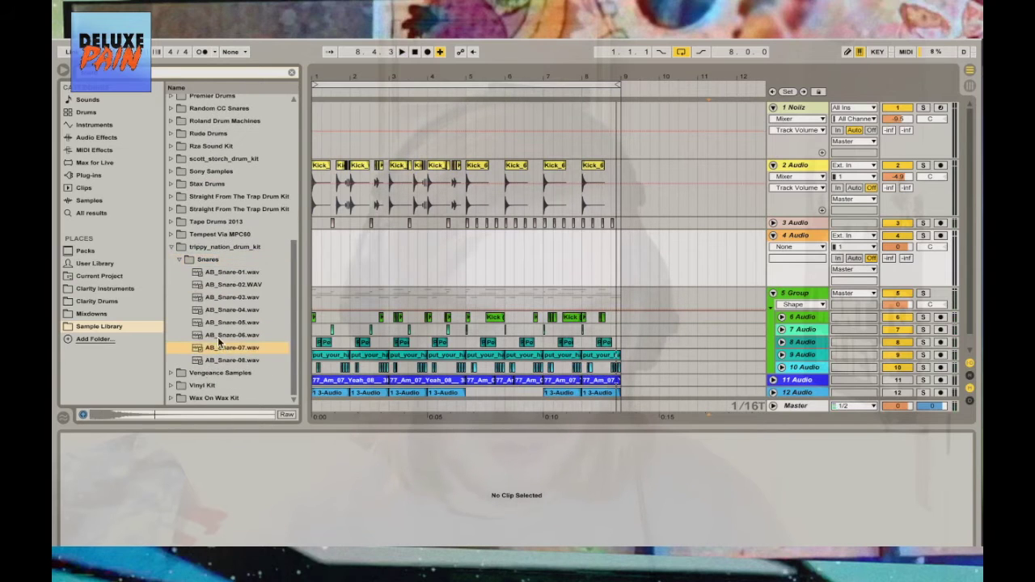
left_click(222, 335)
left_click(233, 310)
left_click(236, 285)
left_click(239, 274)
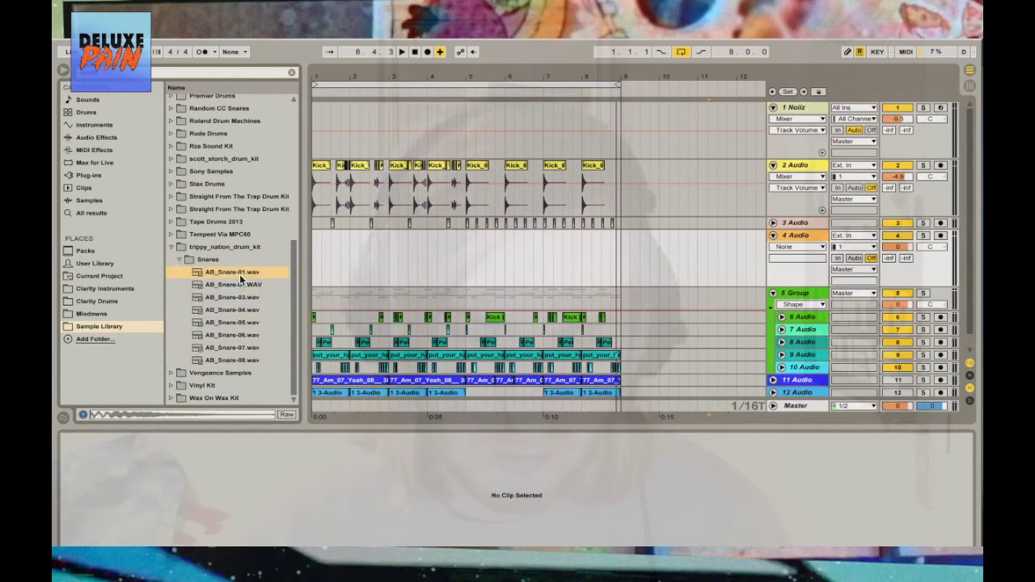
left_click(230, 287)
left_click(218, 298)
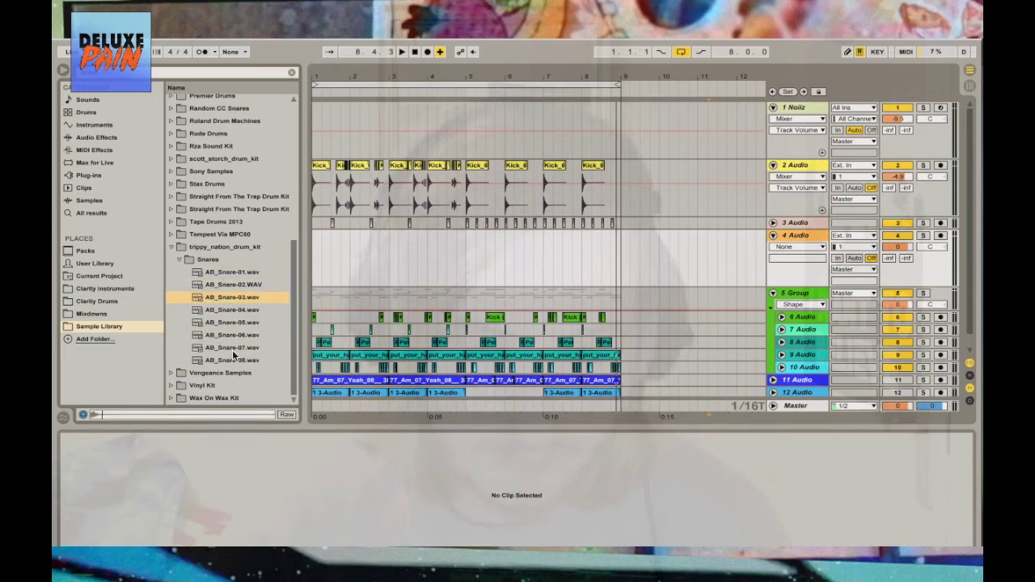
left_click(232, 348)
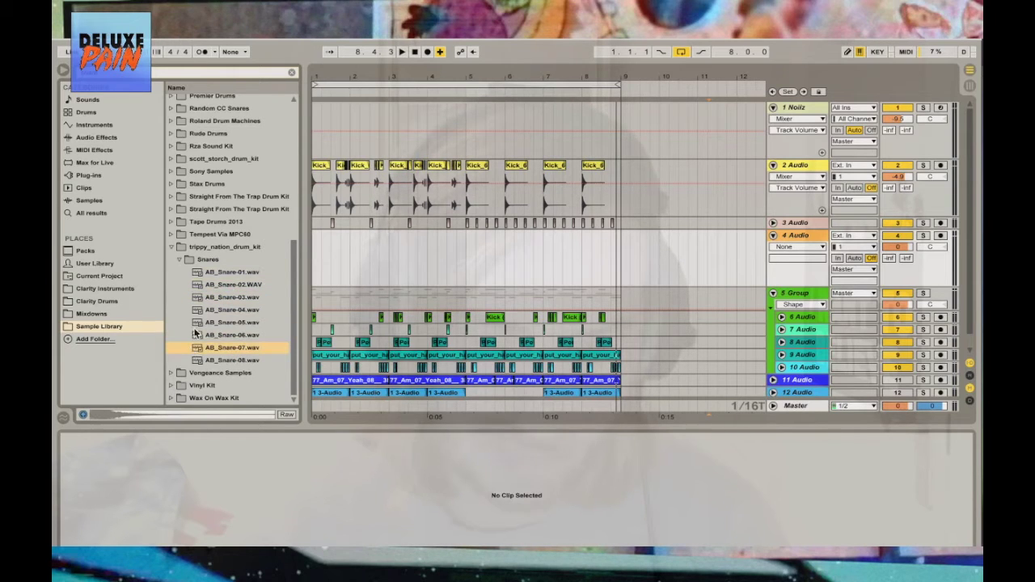
Place LA Snare 1.wav from the Random CC Snares folder on the 4 Audio track in bar 5 and lower its gain
scroll(184, 132, "up", 3)
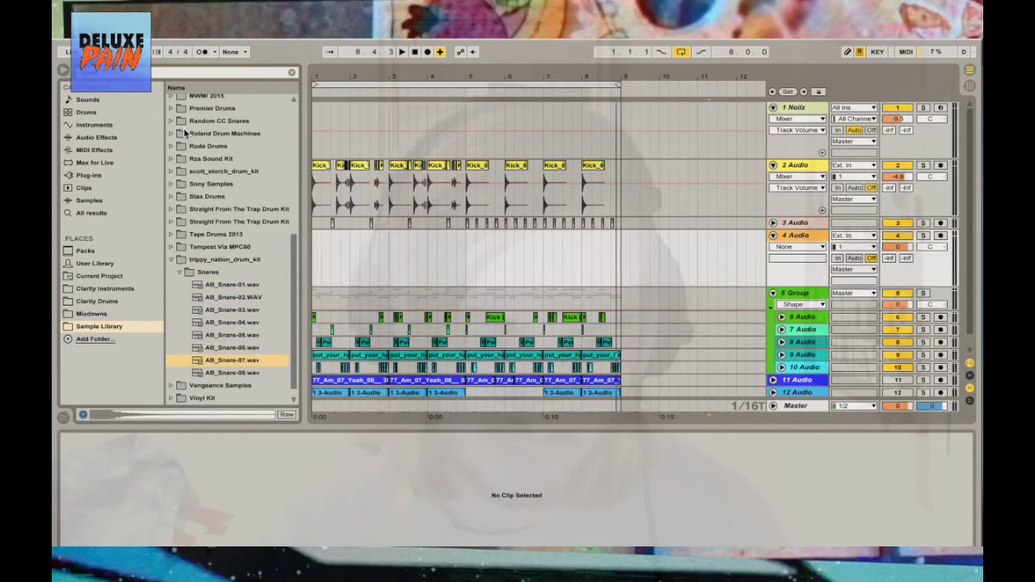
left_click(171, 147)
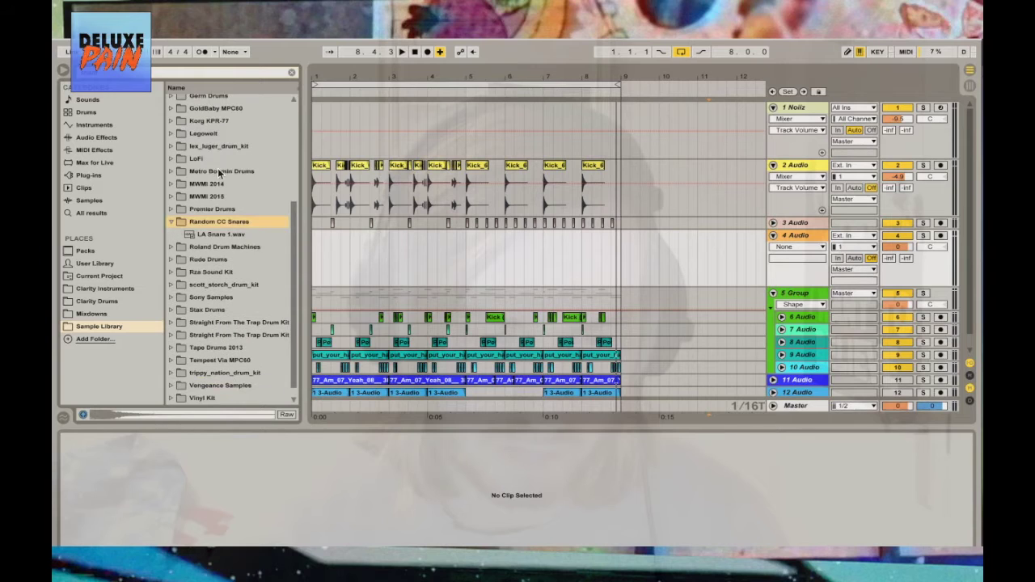
left_click(203, 236)
left_click_drag(210, 236, 485, 260)
left_click(438, 261)
left_click(497, 242)
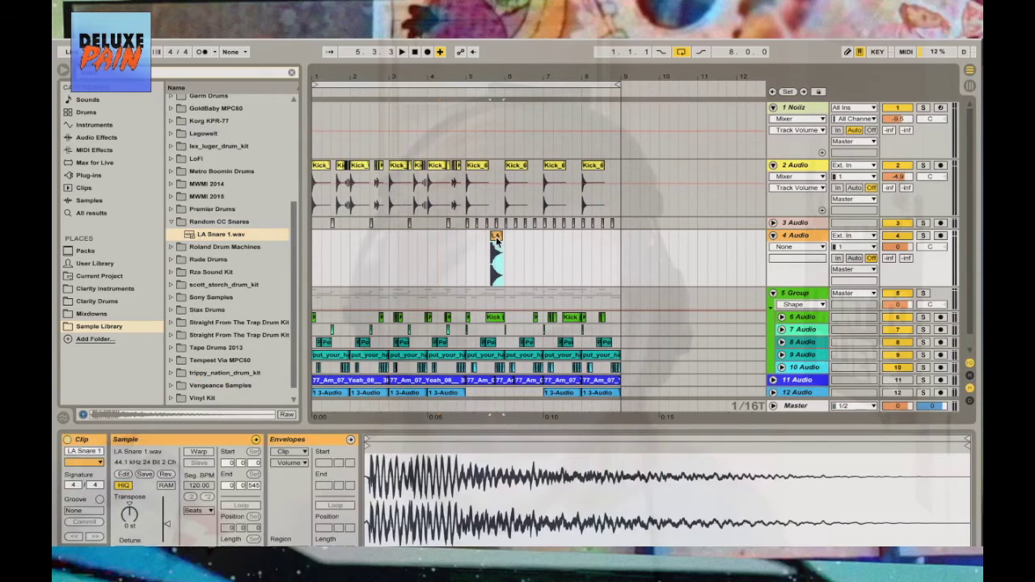
left_click_drag(166, 524, 166, 530)
Switch the arrangement grid to 1/4 without triplets, move the LA Snare 1 clip to beat 4 of bar 5 and play it back
left_click_drag(485, 77, 496, 173)
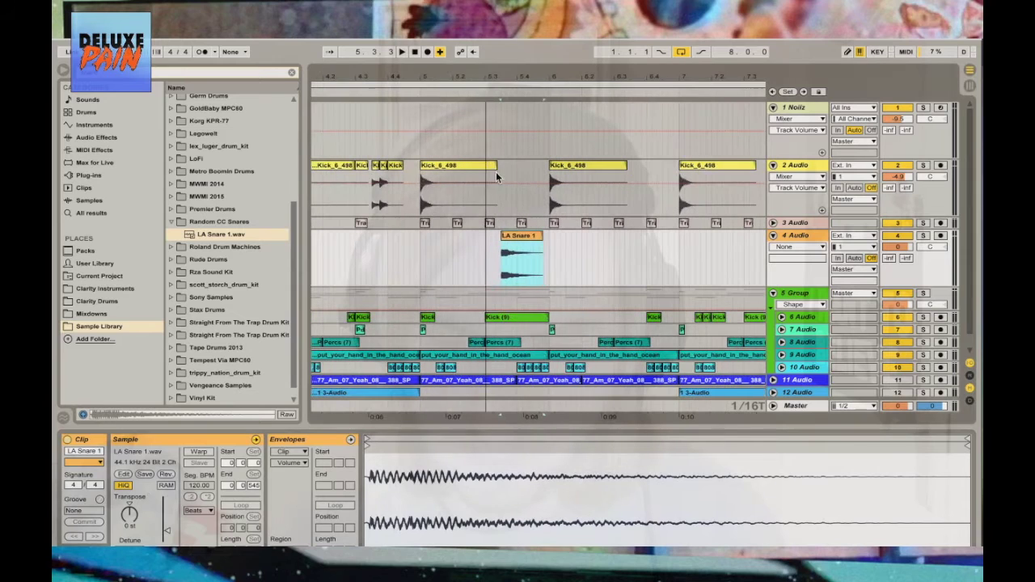
right_click(463, 265)
left_click(486, 363)
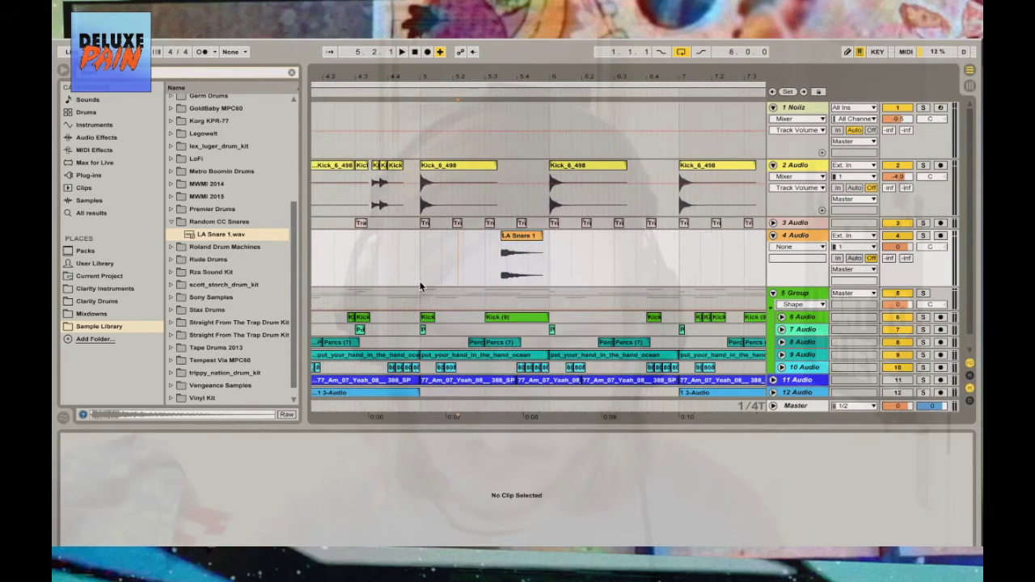
mouse_move(532, 235)
left_mouse_down()
mouse_move(545, 237)
mouse_move(525, 250)
left_mouse_up()
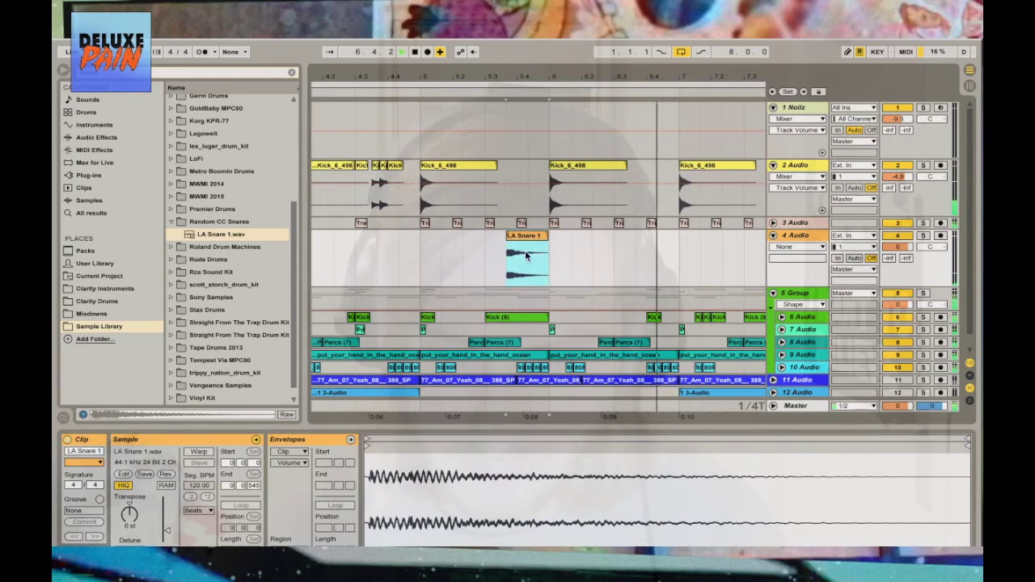
right_click(486, 275)
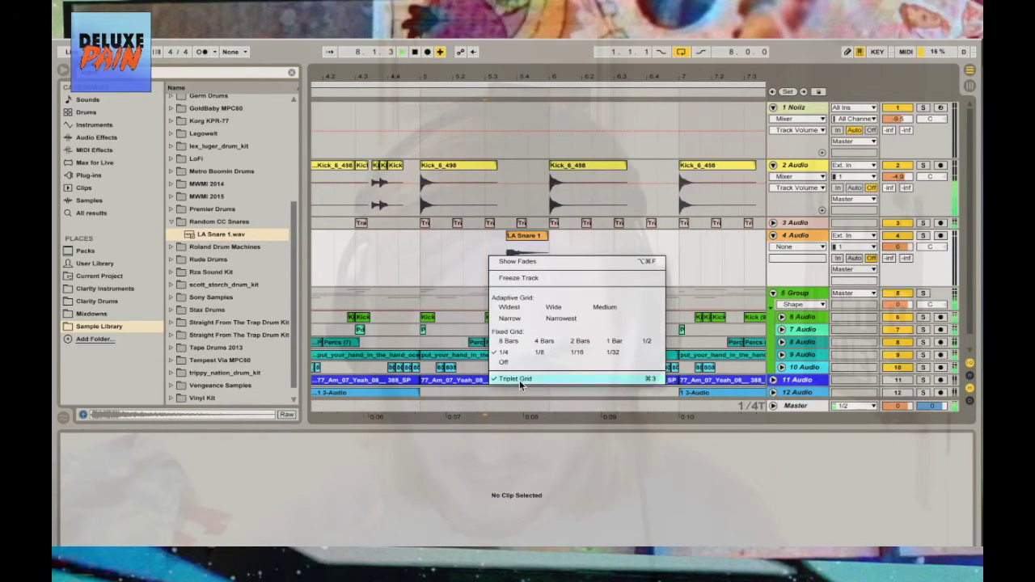
left_click(518, 379)
left_click_drag(527, 240, 549, 242)
left_click(428, 264)
left_click(456, 249)
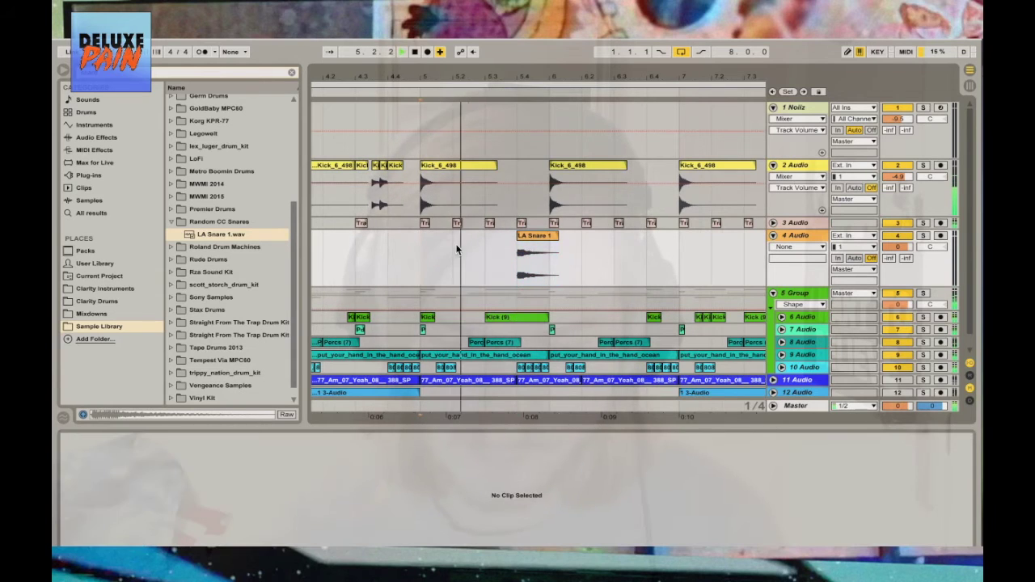
Set the grid to 1/8, move the LA Snare 1 clip half a beat ahead of beat 4 in bar 5 and play it back
right_click(452, 264)
left_click(502, 359)
left_click_drag(533, 238, 521, 240)
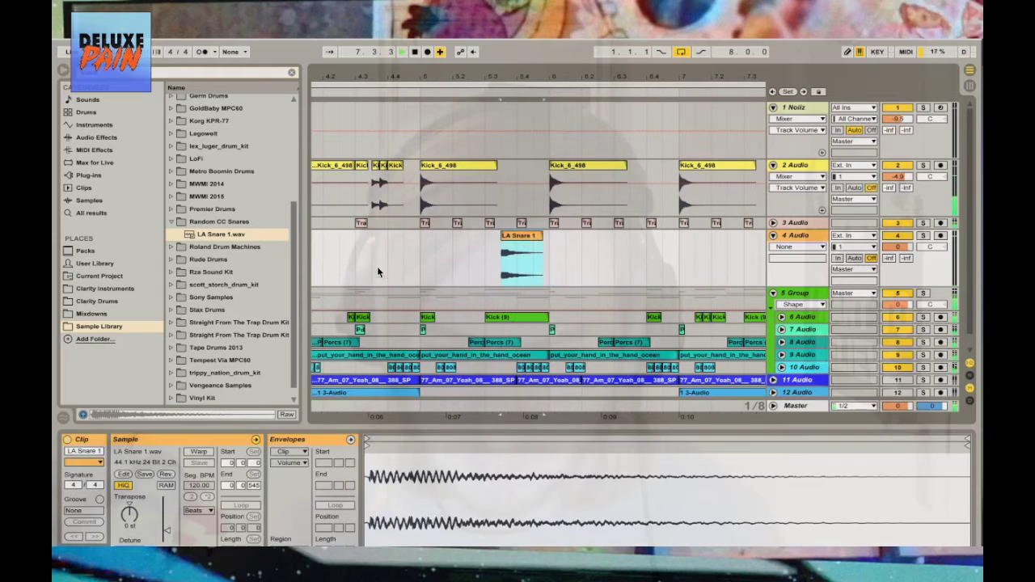
left_click(411, 257)
key("space")
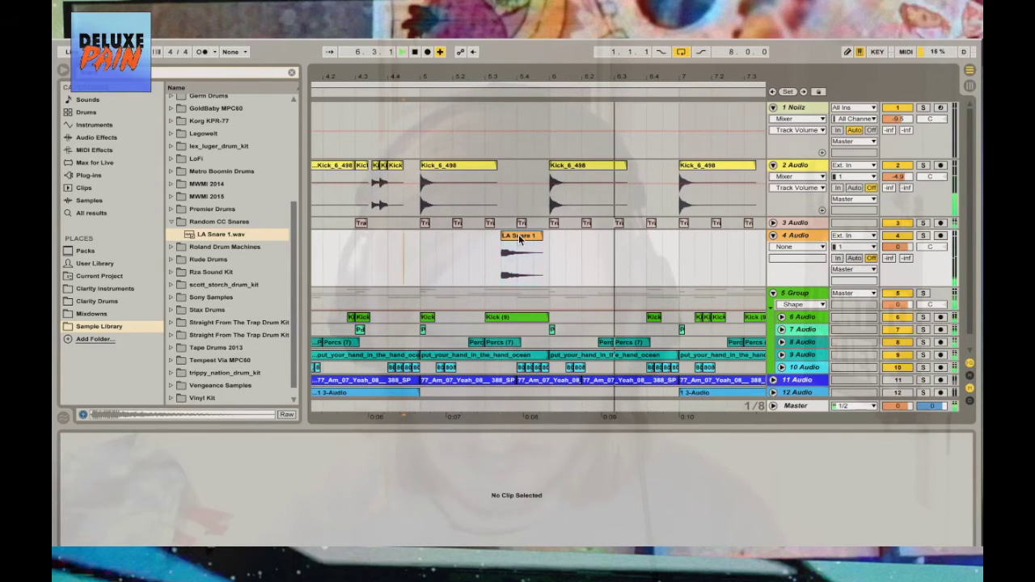
Transpose the LA Snare 1 clip to 14 st while playing the loop
left_click(503, 257)
key("space")
left_click_drag(131, 524, 132, 469)
key("space")
key("space")
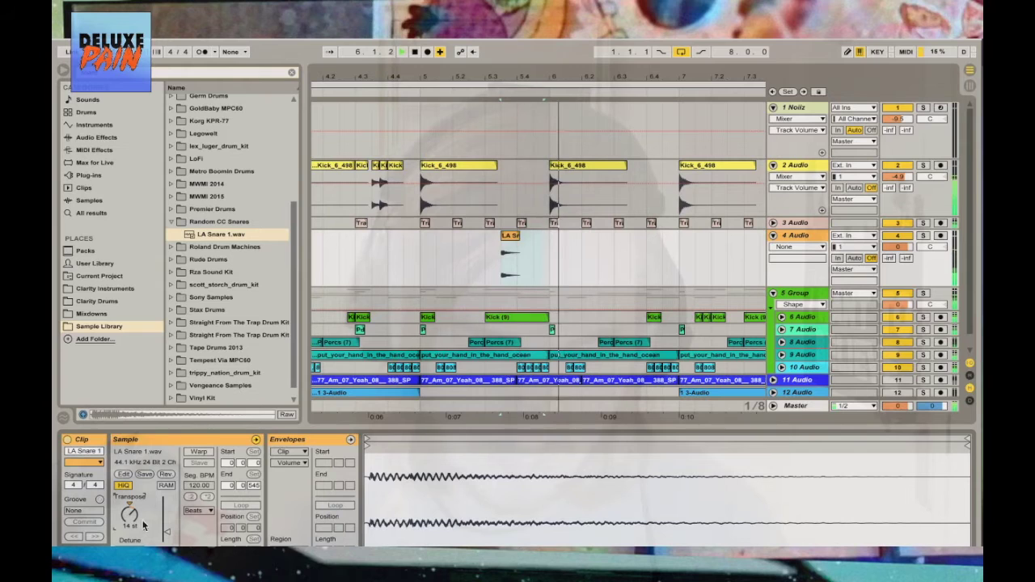
Arrange copies of the transposed LA Snare 1 clip on beats 2 and 4 of bar 5
left_click(490, 241)
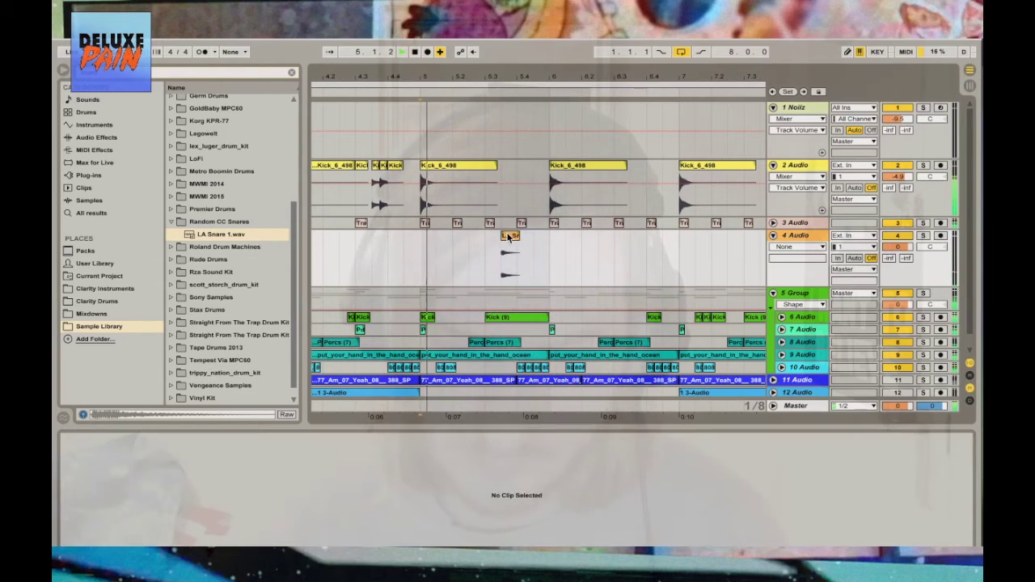
left_click(509, 250)
mouse_move(510, 237)
left_mouse_down()
mouse_move(462, 240)
mouse_move(526, 247)
left_mouse_up()
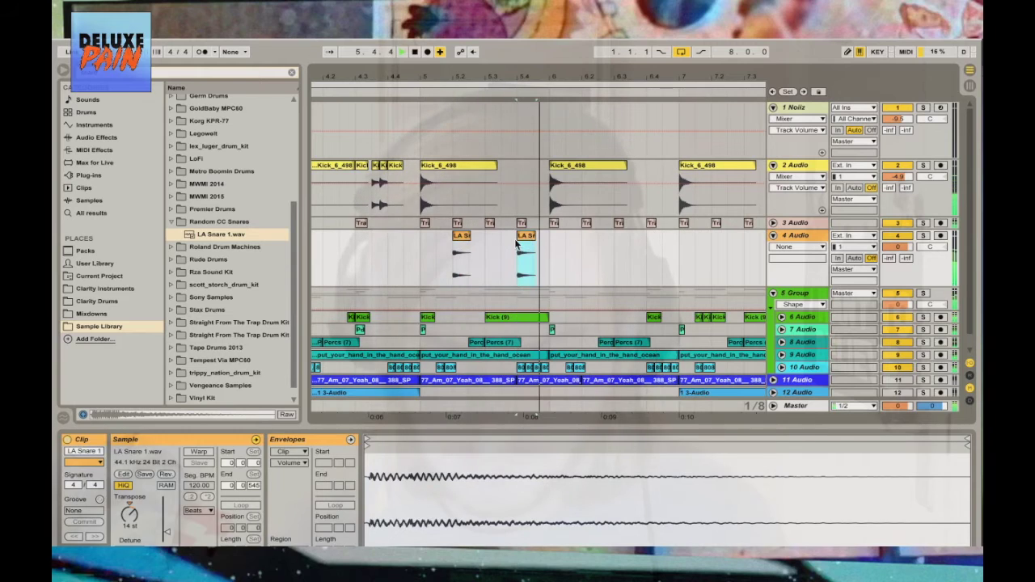
Add a third LA Snare 1 copy transposed to 27 st and place it half a beat ahead of beat 4 in bar 5
key("space")
left_click_drag(501, 245, 492, 240)
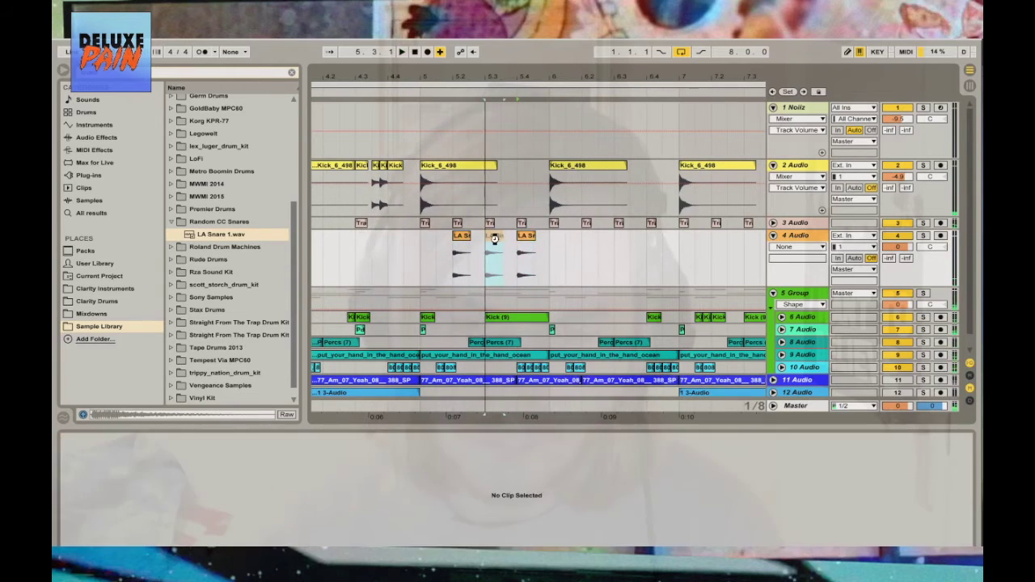
left_click_drag(132, 522, 132, 497)
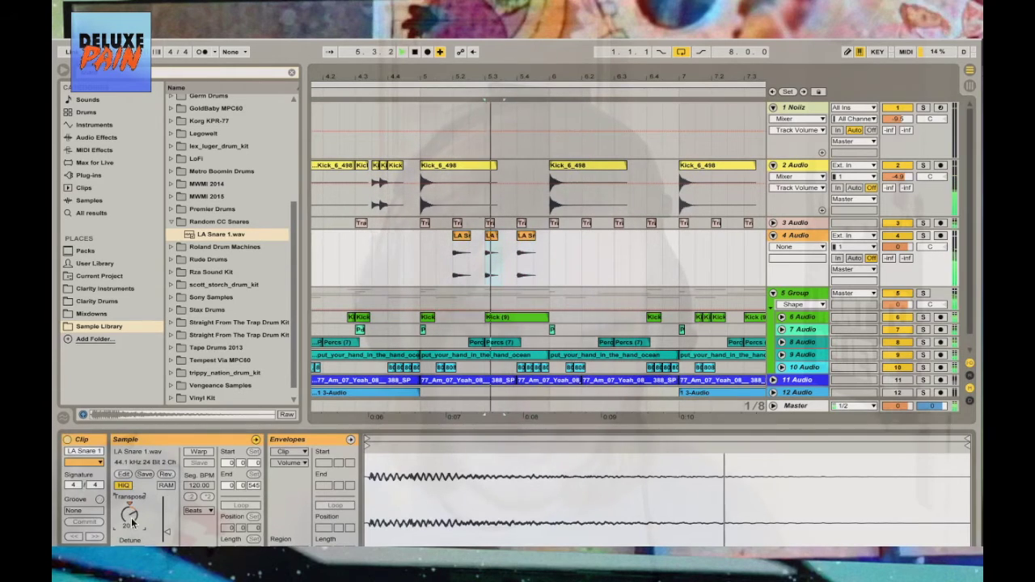
left_click(488, 238)
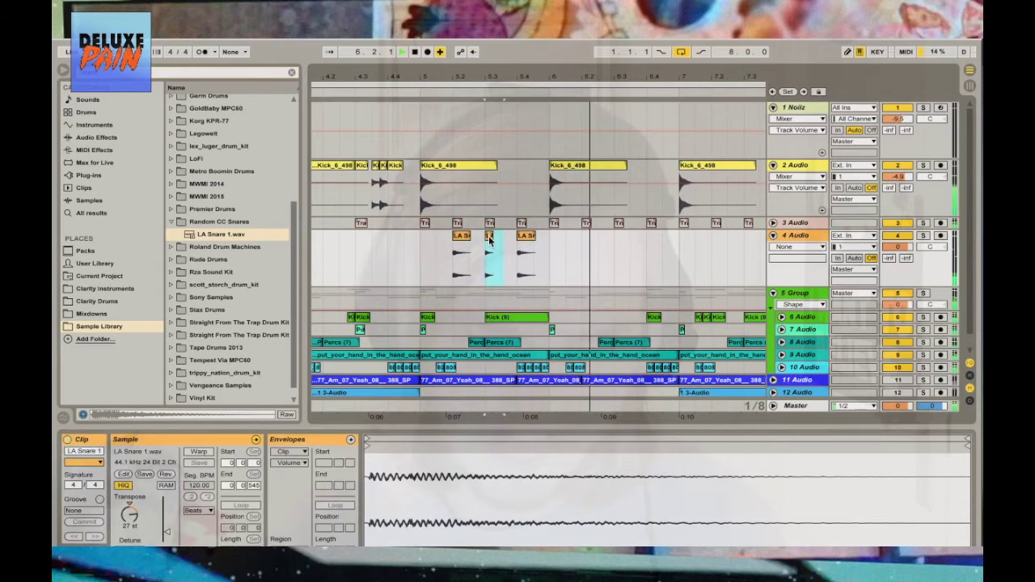
left_click_drag(510, 241, 509, 241)
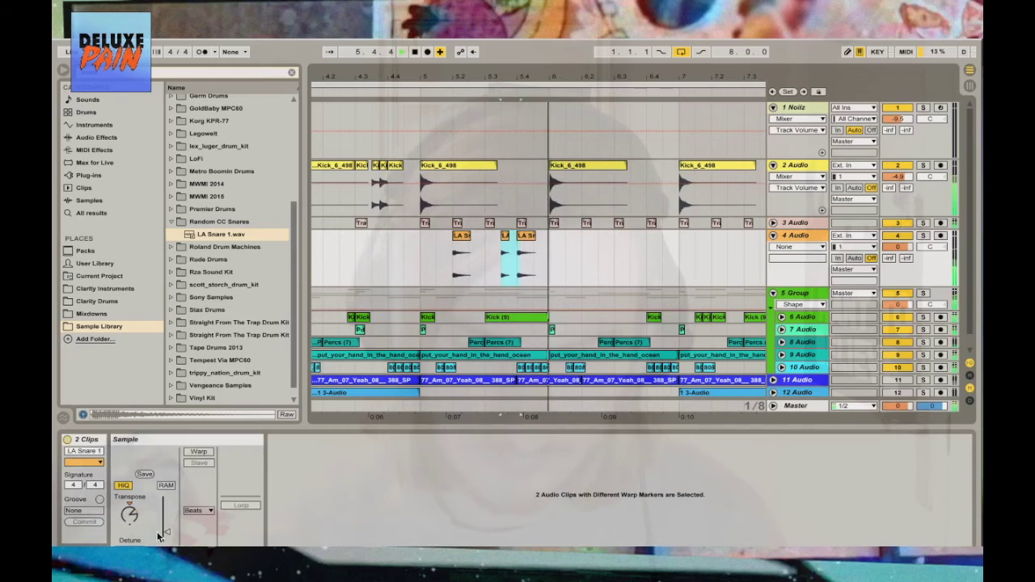
left_click(527, 234)
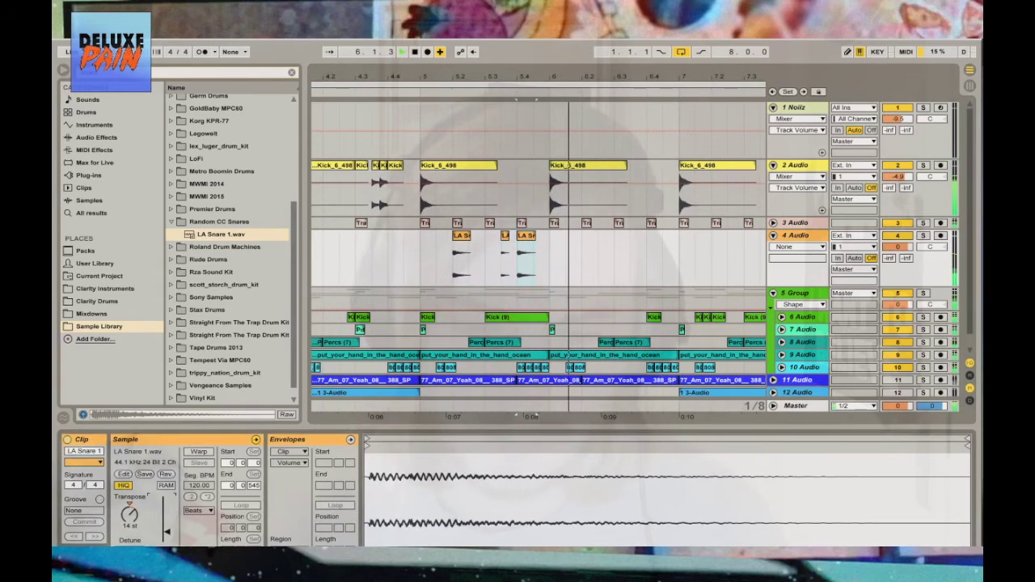
left_click(414, 246)
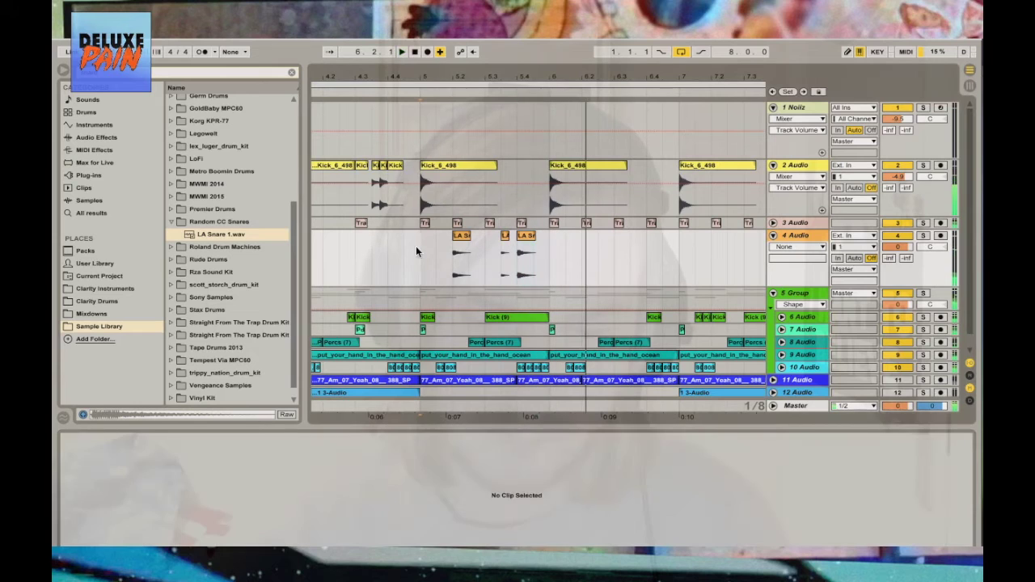
Duplicate the bar 5 LA Snare 1 pattern across bars 6 to 8
left_click_drag(550, 249, 427, 267)
key("ctrl+d")
key("ctrl+d")
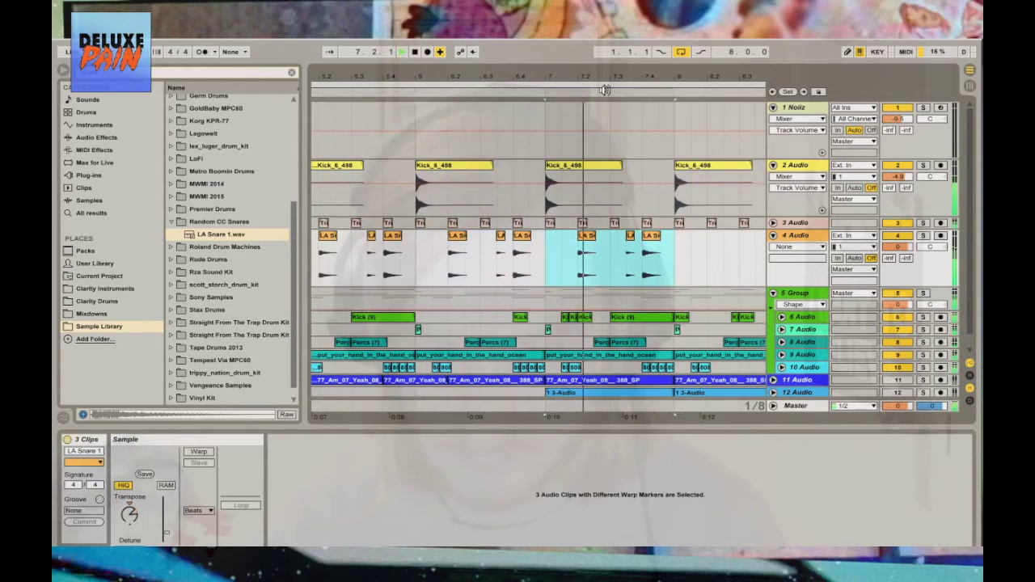
left_click_drag(604, 79, 788, 236)
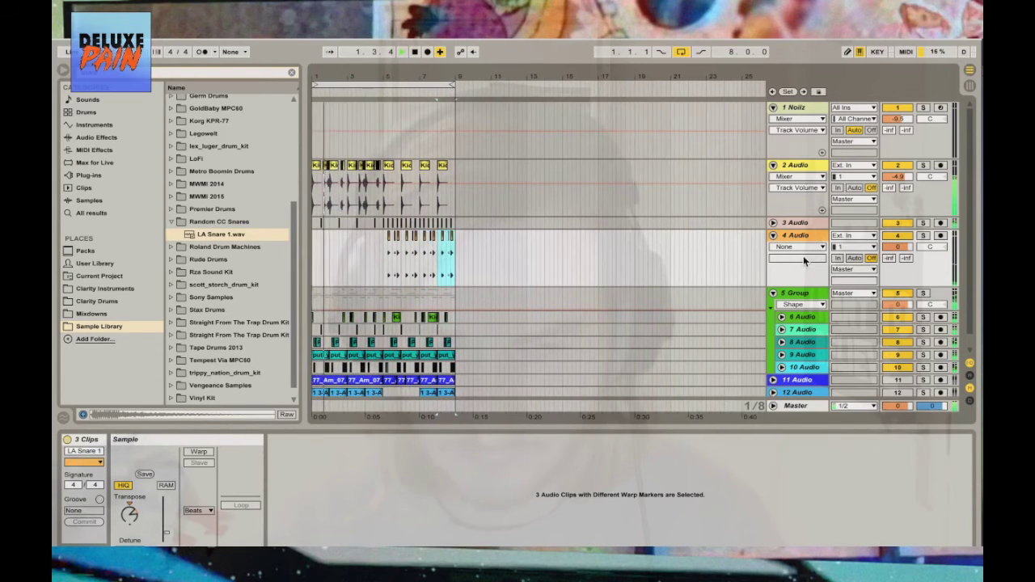
Insert a new audio track below 3 Audio and audition the snares in the Raw folder of Stax Drums
right_click(796, 223)
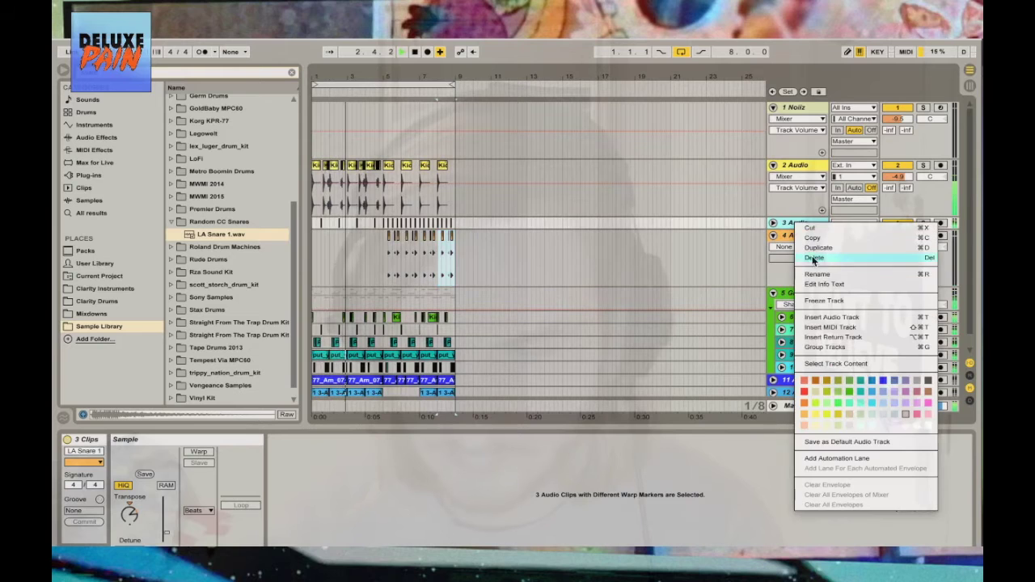
left_click(827, 318)
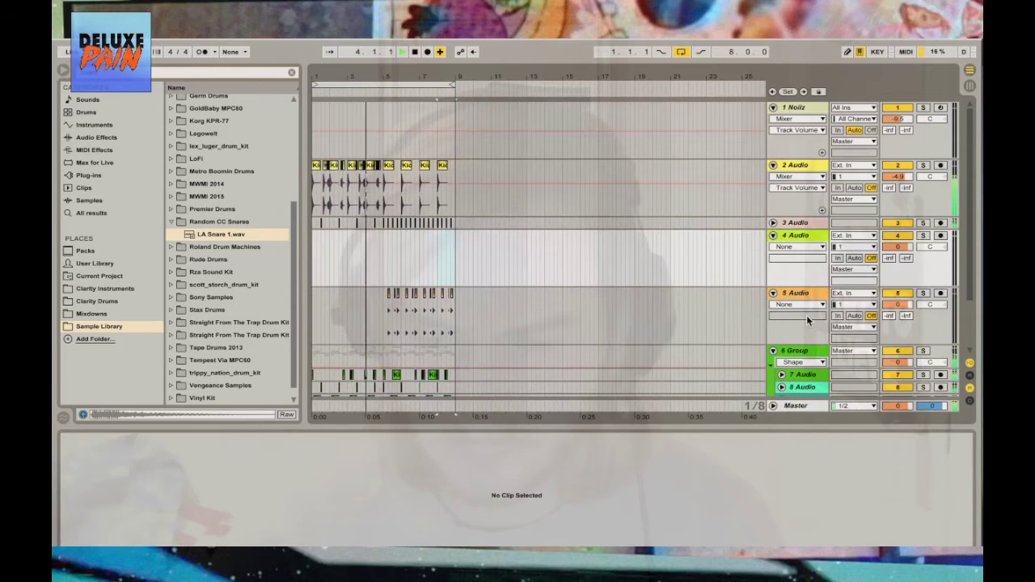
left_click(173, 310)
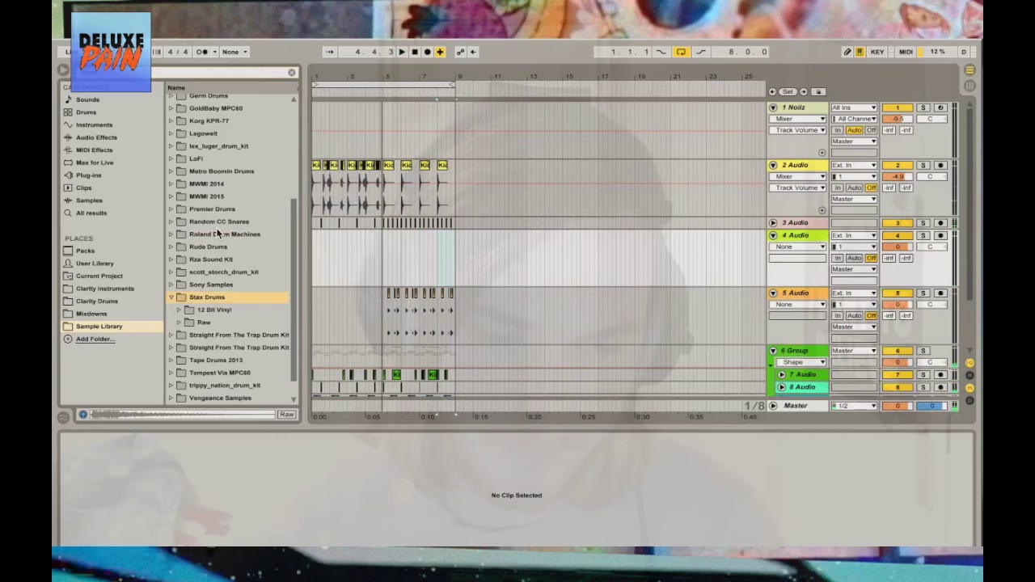
left_click(180, 322)
left_click(211, 335)
left_click(217, 348)
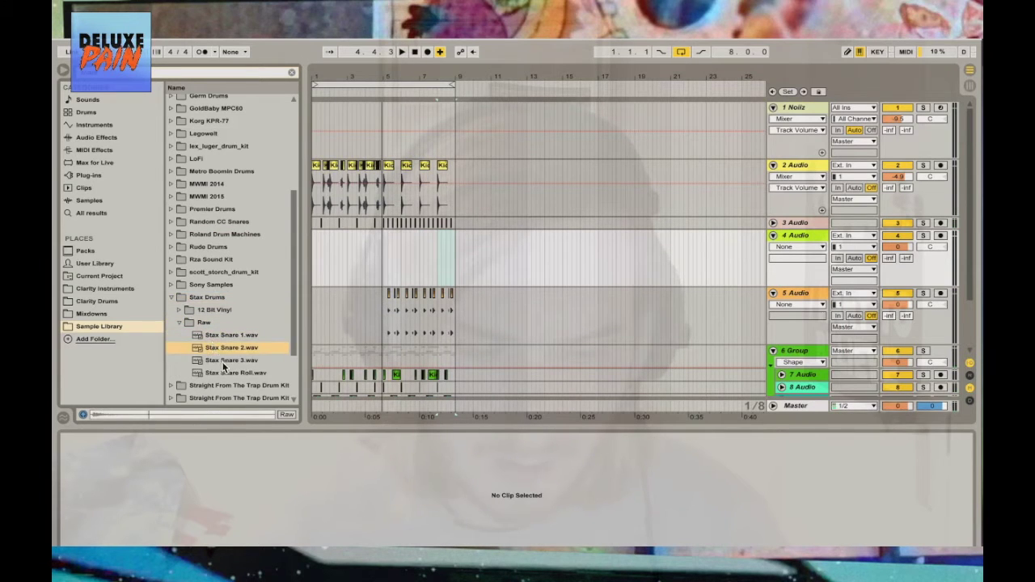
left_click(223, 361)
Place Stax Snare 3 on the new 4 Audio track at beat 3 of bar 1 and slightly lower its transposition
left_click_drag(327, 261, 332, 258)
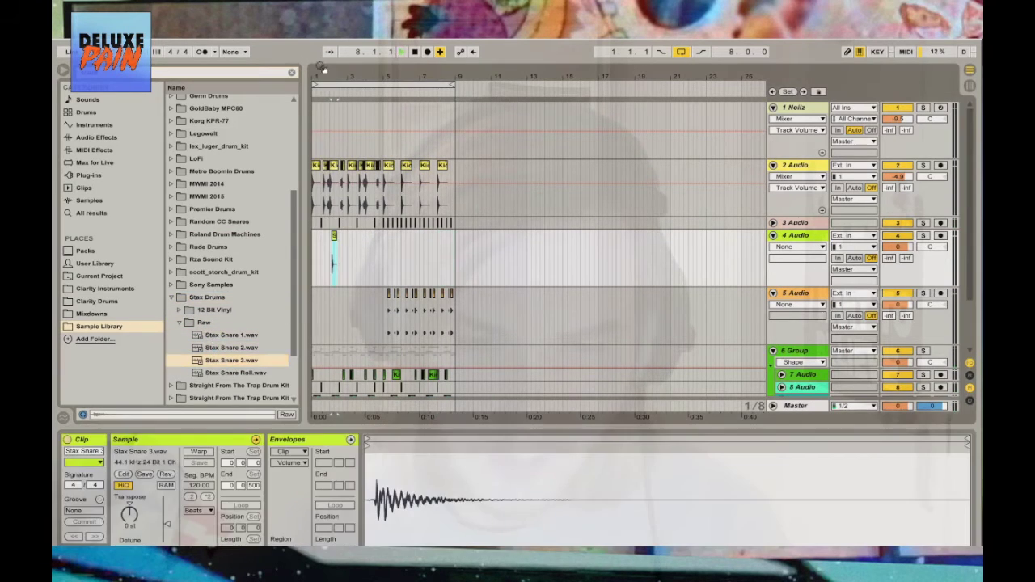
key("plus")
key("plus")
key("plus")
key("plus")
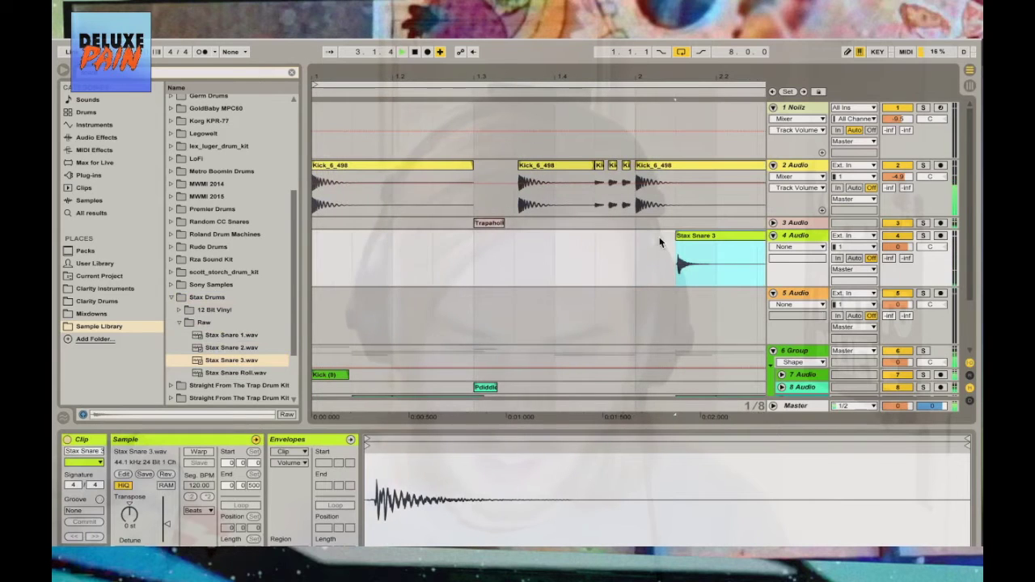
left_click_drag(677, 237, 476, 238)
left_click(552, 81)
mouse_move(567, 82)
left_mouse_down()
mouse_move(557, 65)
mouse_move(342, 49)
mouse_move(363, 49)
left_mouse_up()
left_click_drag(129, 514, 130, 527)
left_click(370, 320)
Duplicate the bar 1 Stax Snare 3 clip across bars 2 to 4
left_click_drag(370, 261, 300, 263)
key("ctrl+d")
key("ctrl+d")
key("ctrl+d")
key("ctrl+d")
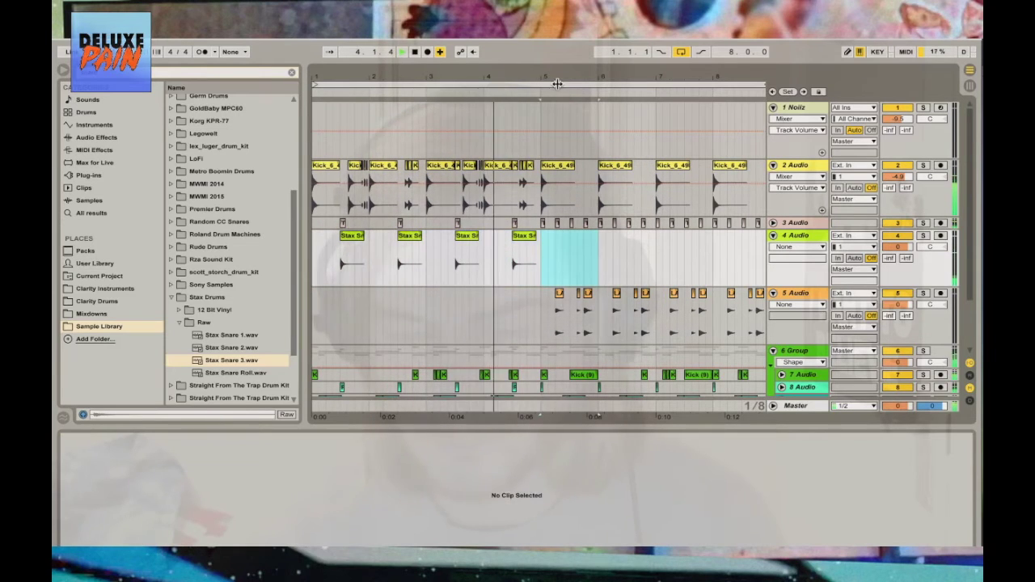
Set the 5 Audio track's volume to -4.3 and add a Simple Delay effect to the track
left_click(796, 235)
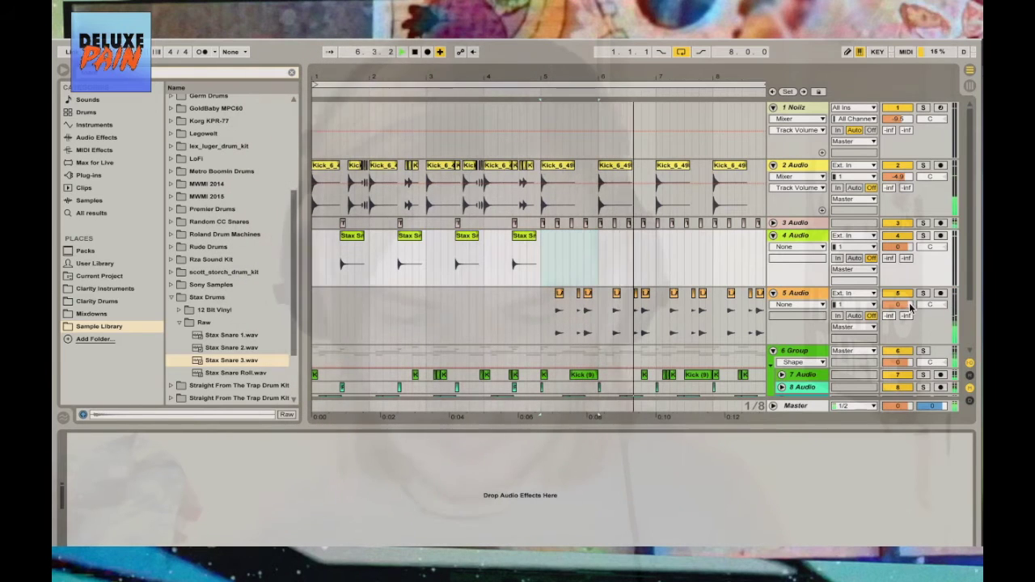
left_click_drag(909, 306, 909, 315)
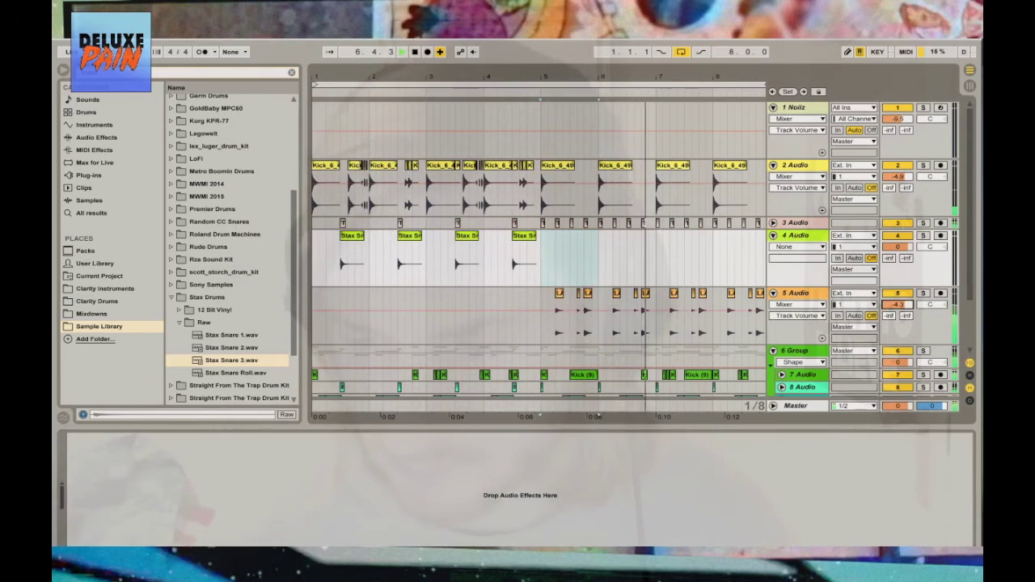
left_click(96, 138)
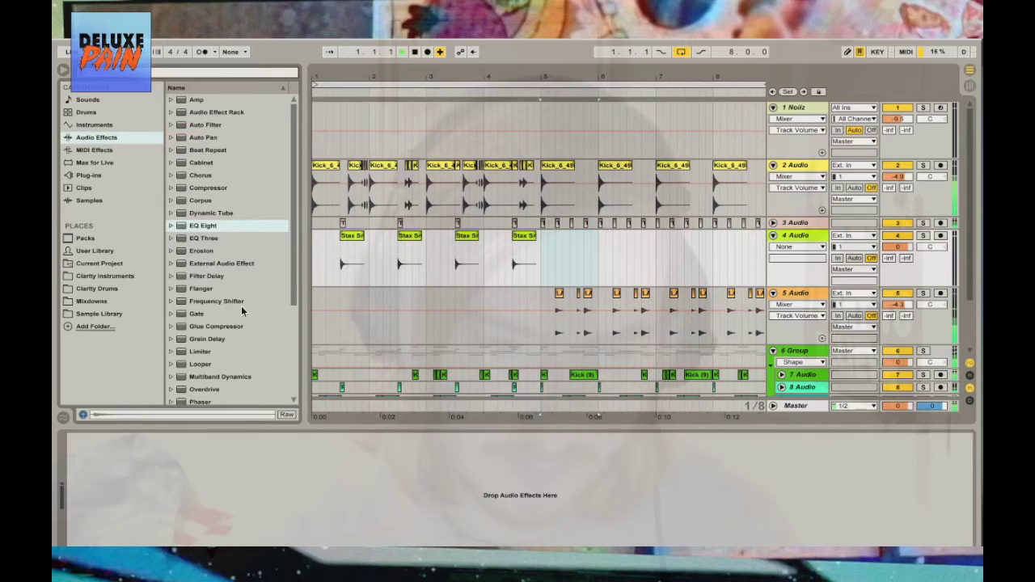
scroll(238, 307, "down", 5)
left_click_drag(209, 335, 601, 304)
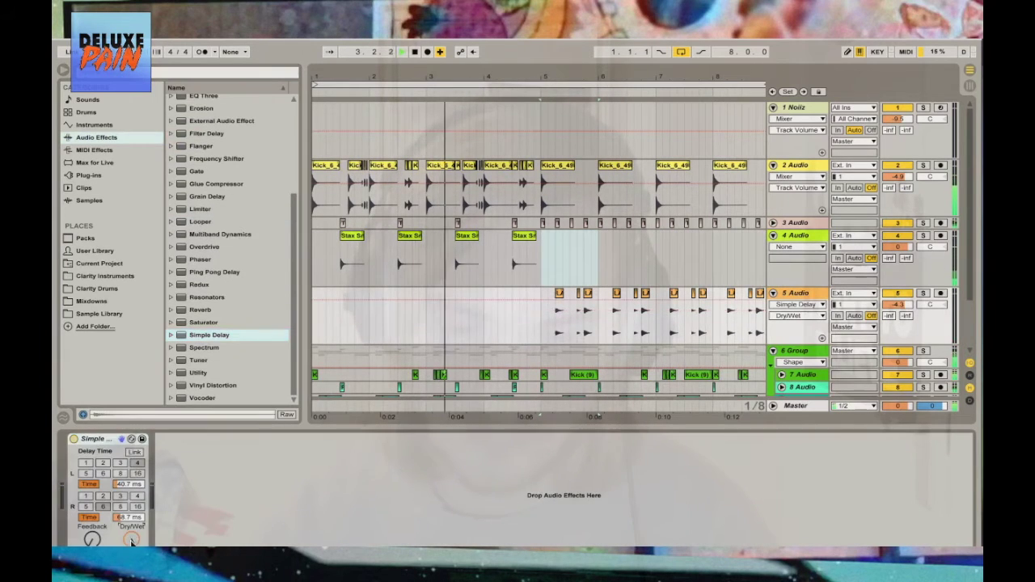
Try a 30 ms left delay, settle on 20 ms left and 1 ms right, and raise 5 Audio's volume to -0.7
left_click(130, 484)
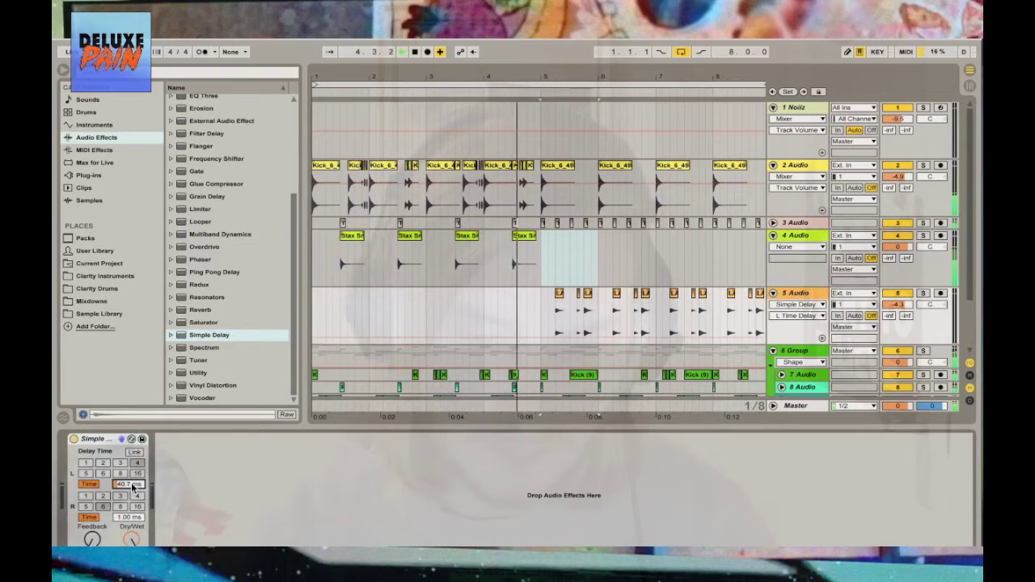
type("30")
key("Return")
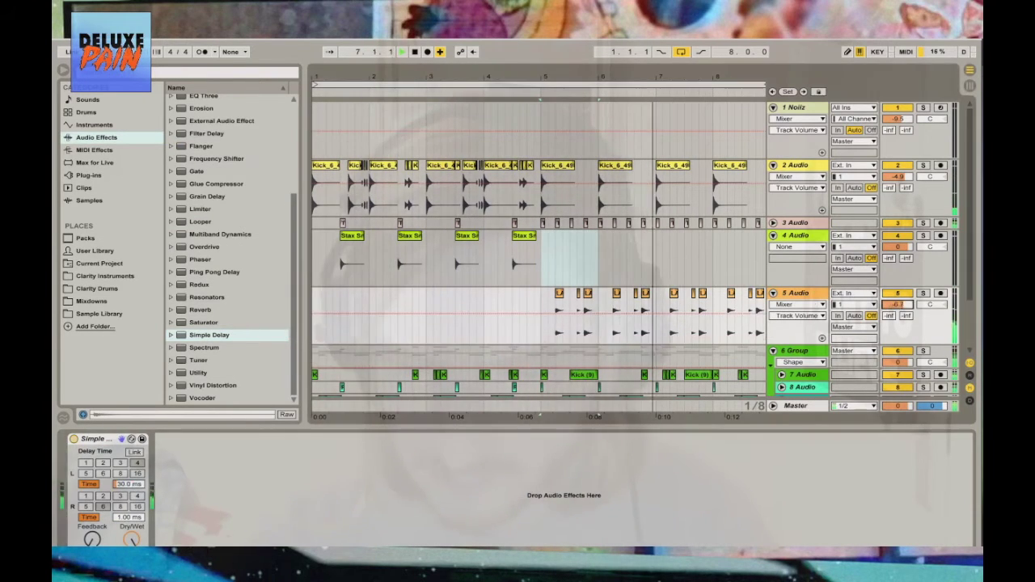
left_click(130, 484)
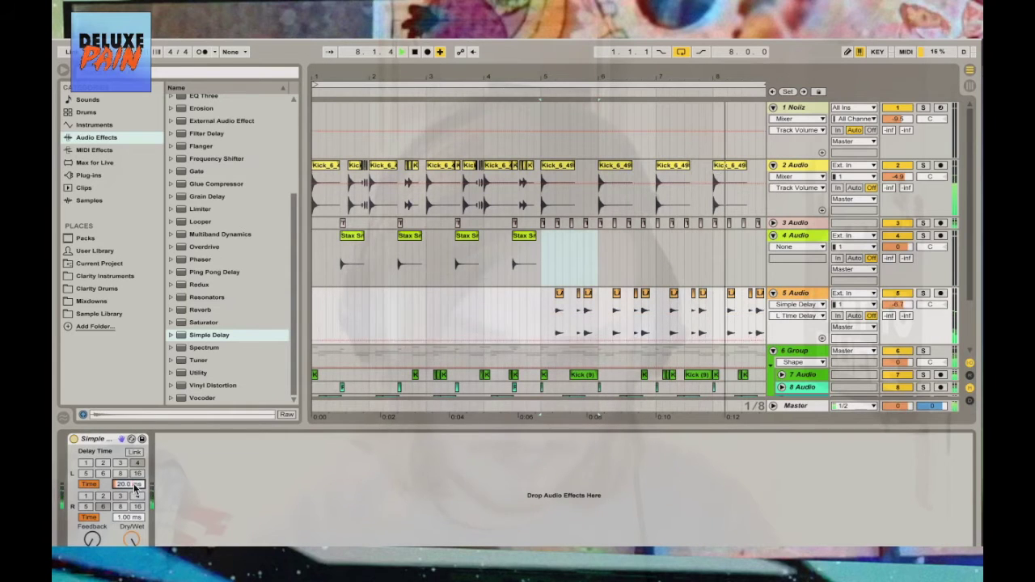
Set the left delay time to 20 ms and open the sample properties of all LA Snare clips on 5 Audio
type("20")
key("Return")
key("minus")
key("minus")
key("minus")
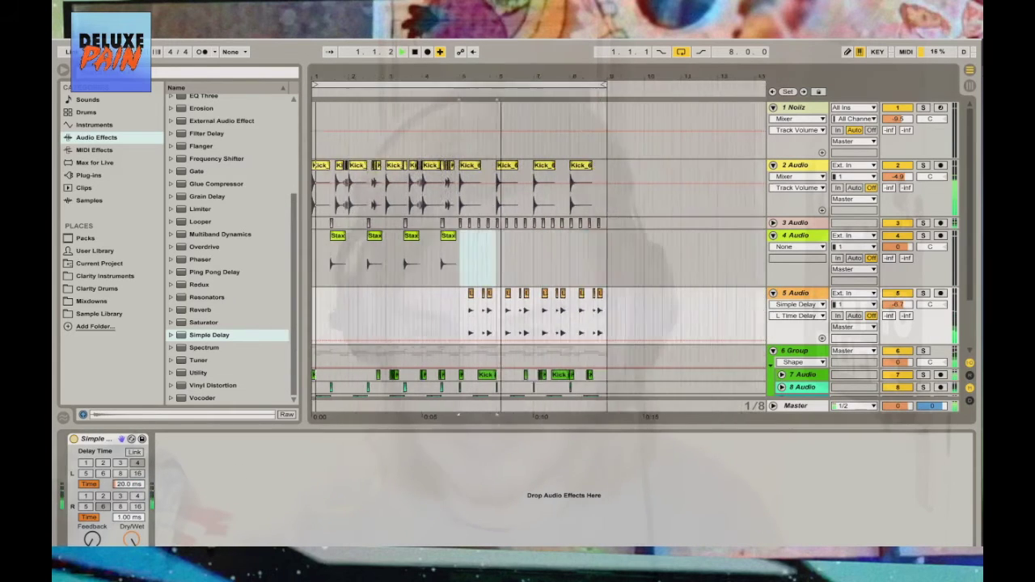
left_click_drag(602, 315, 407, 322)
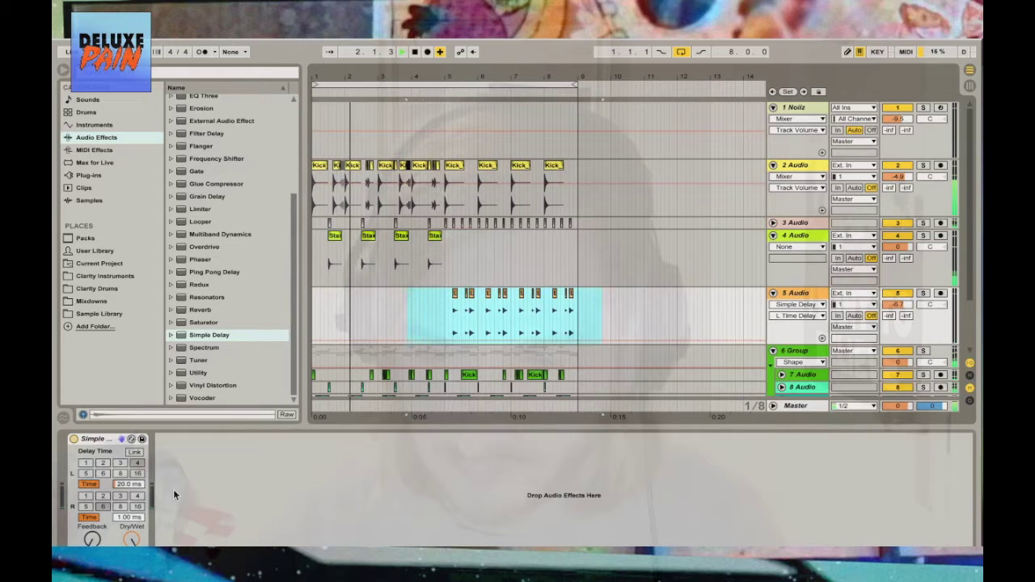
key("shift+Tab")
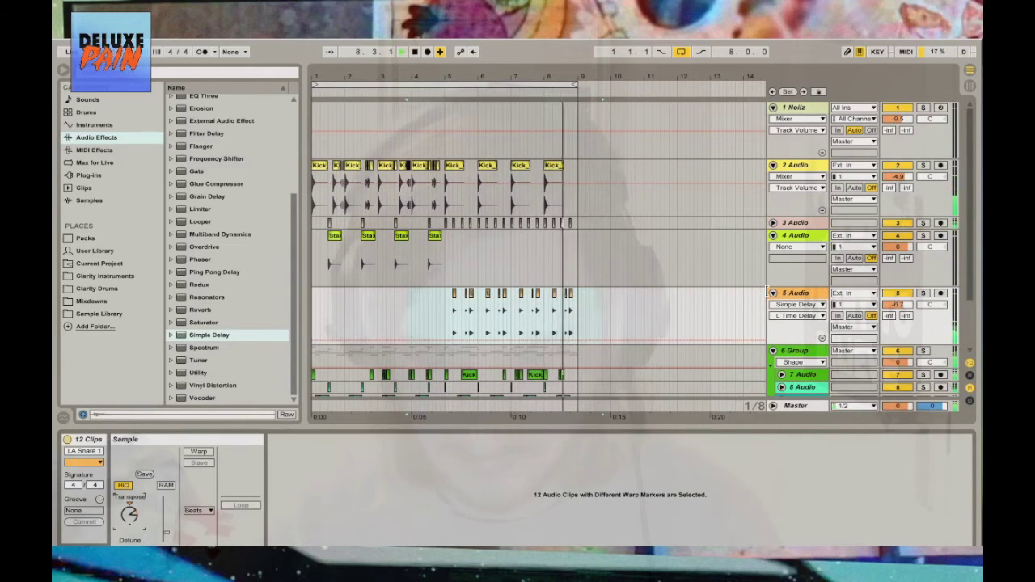
Fold the 5 Audio, 4 Audio and 2 Audio tracks, and solo and unfold 9 Audio
left_click(773, 292)
left_click(773, 235)
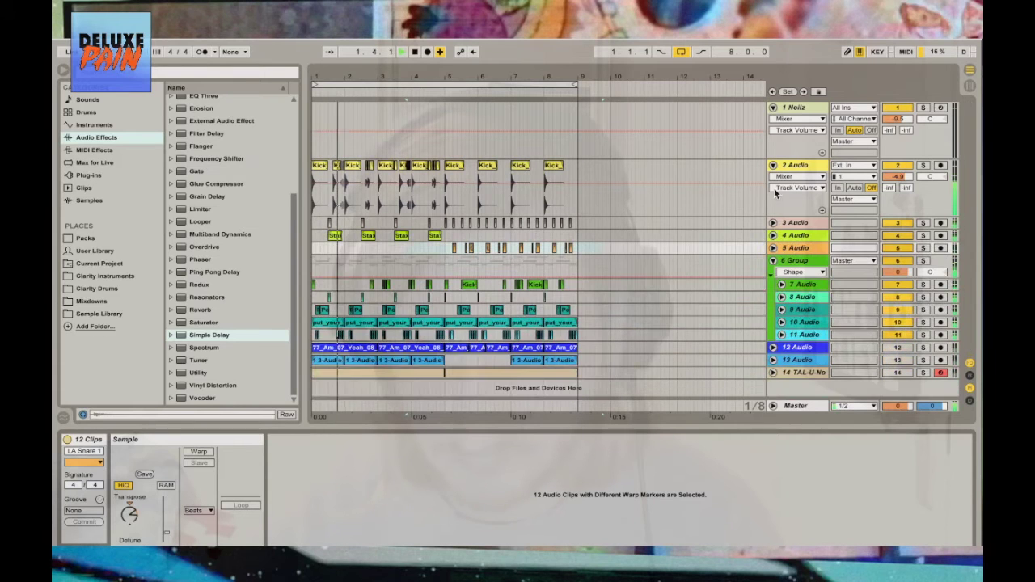
left_click(772, 165)
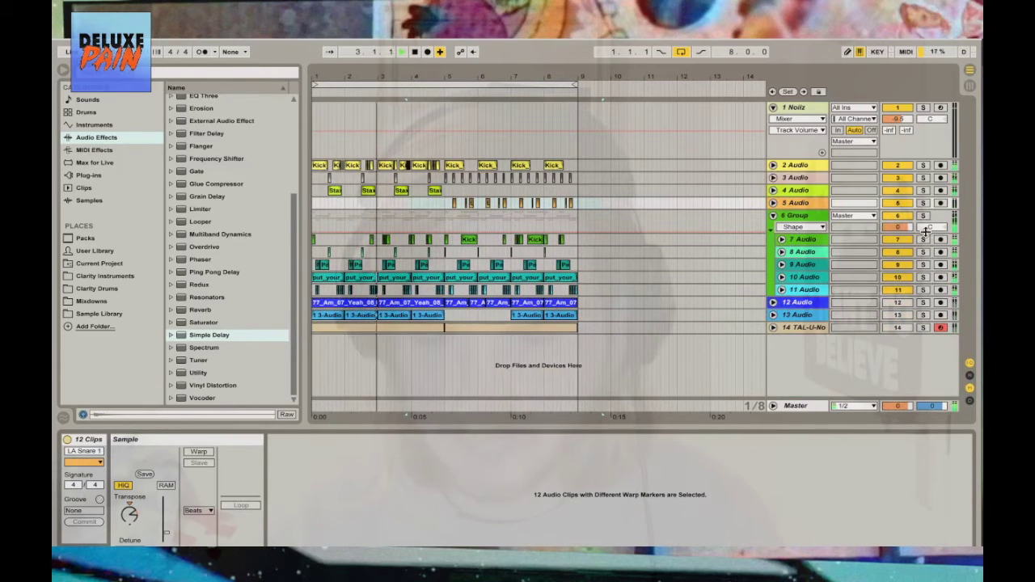
left_click(922, 251)
left_click(922, 265)
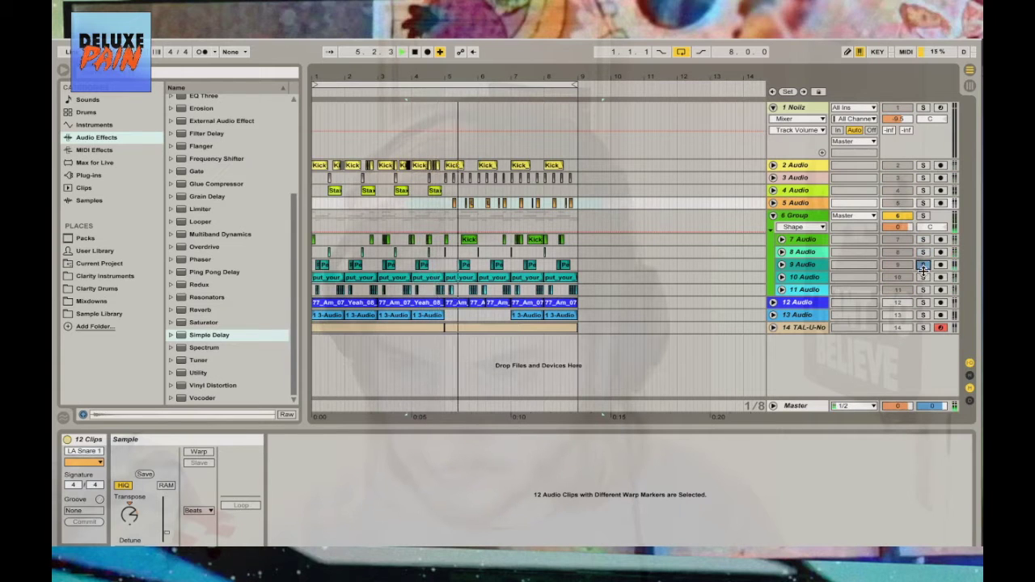
left_click(780, 264)
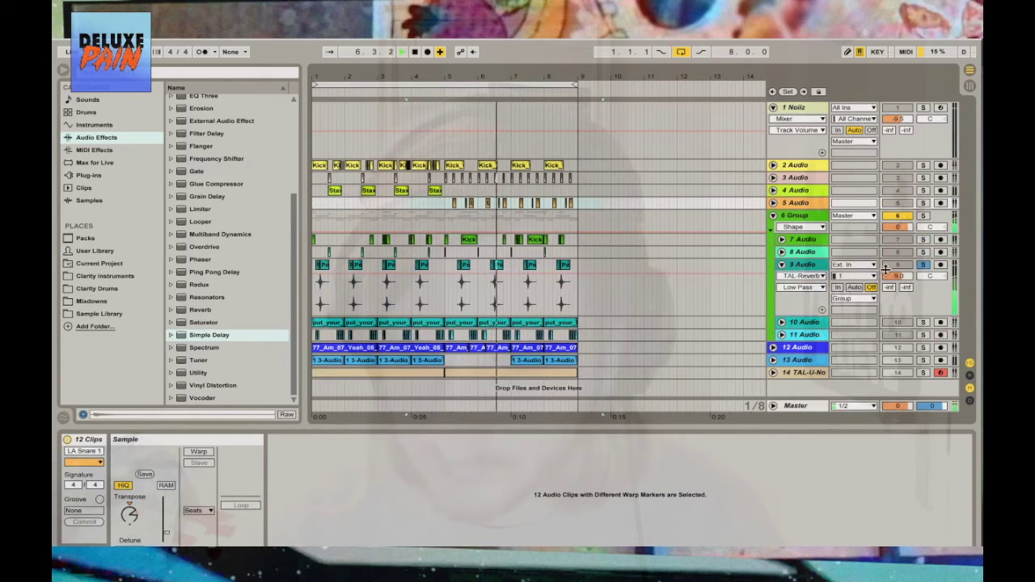
Add an Auto Pan effect to 5 Audio with a 33.3% amount and a 0.40 Hz rate
scroll(224, 147, "up", 5)
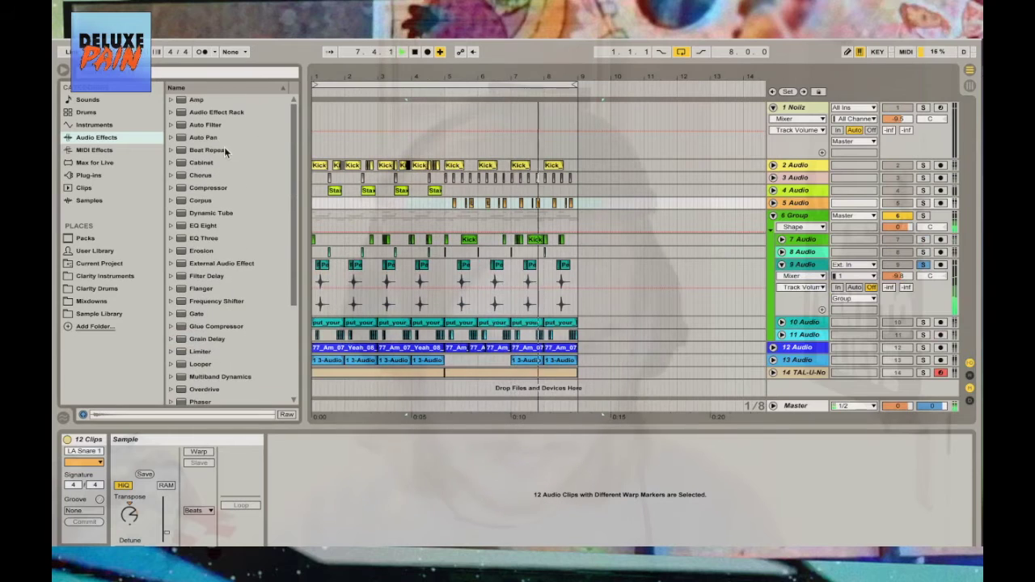
left_click(218, 133)
left_click_drag(236, 498, 236, 499)
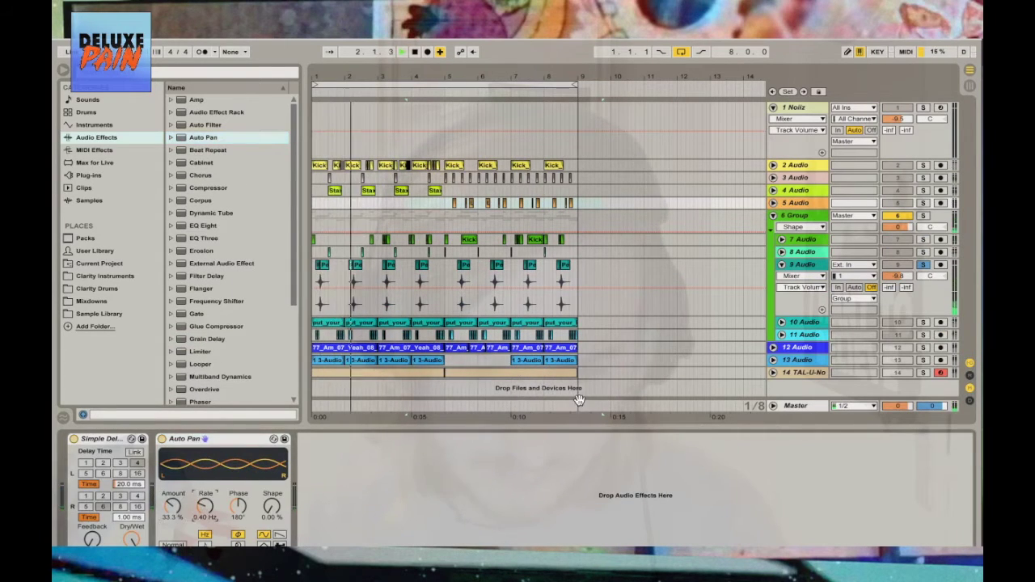
Unsolo 9 Audio, set its volume to -11.7 and select its Percs (7) clips in bars 5 to 8
left_click(921, 264)
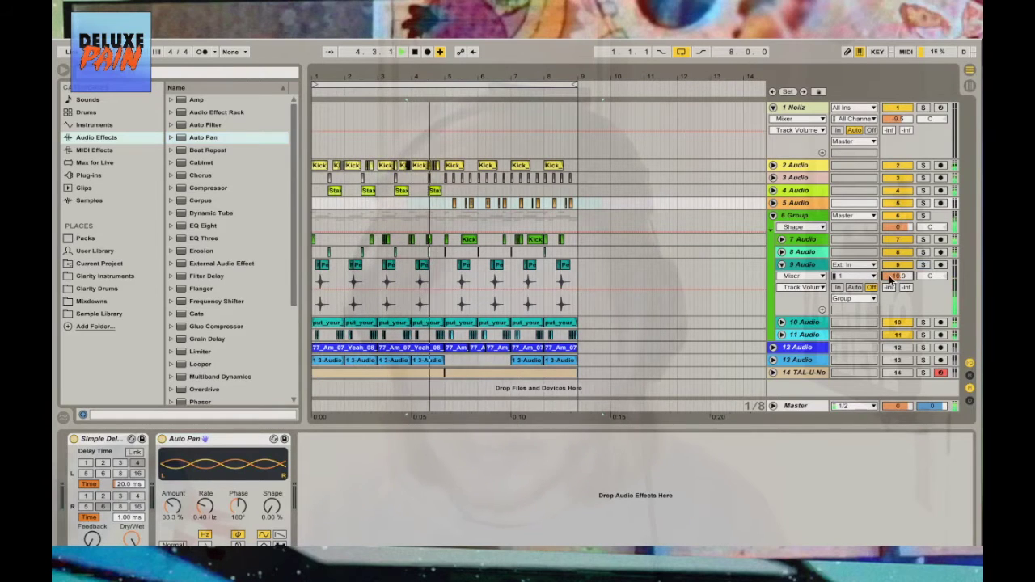
left_click_drag(595, 266, 448, 269)
key("shift+Tab")
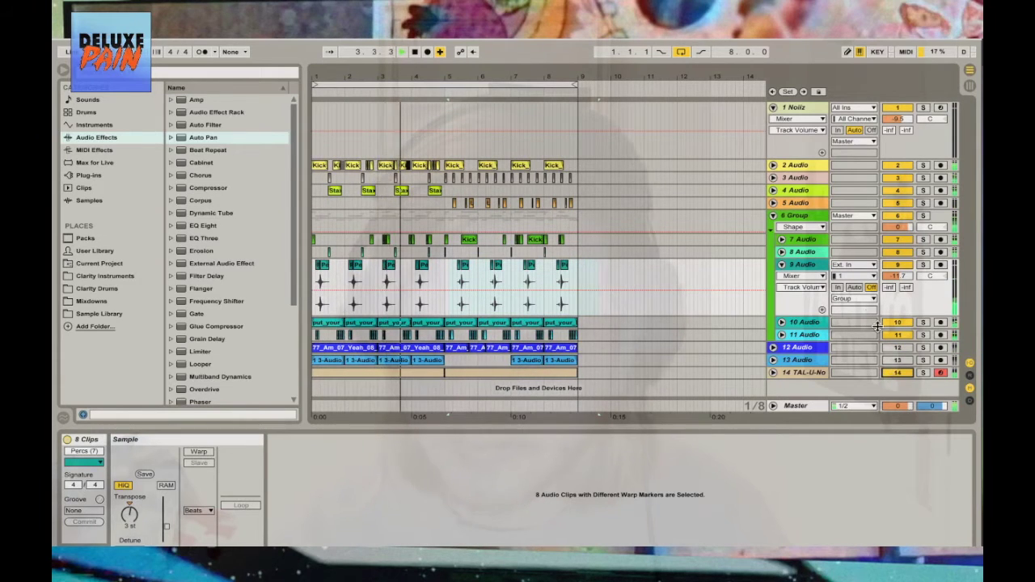
Transpose the two Percs (7) clips in bar 6 of 9 Audio to -5 st
left_click(550, 275)
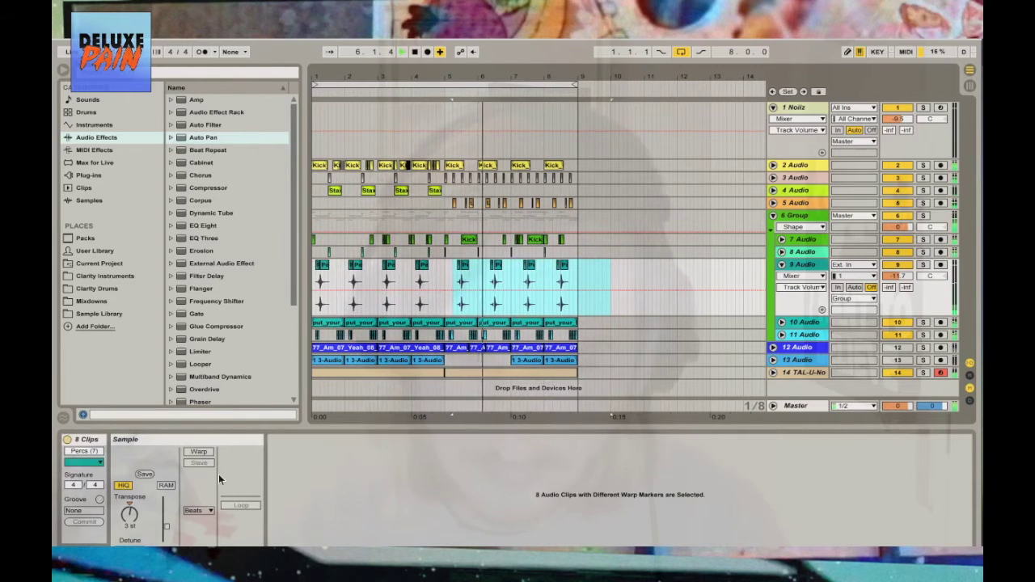
left_click_drag(481, 96, 485, 137)
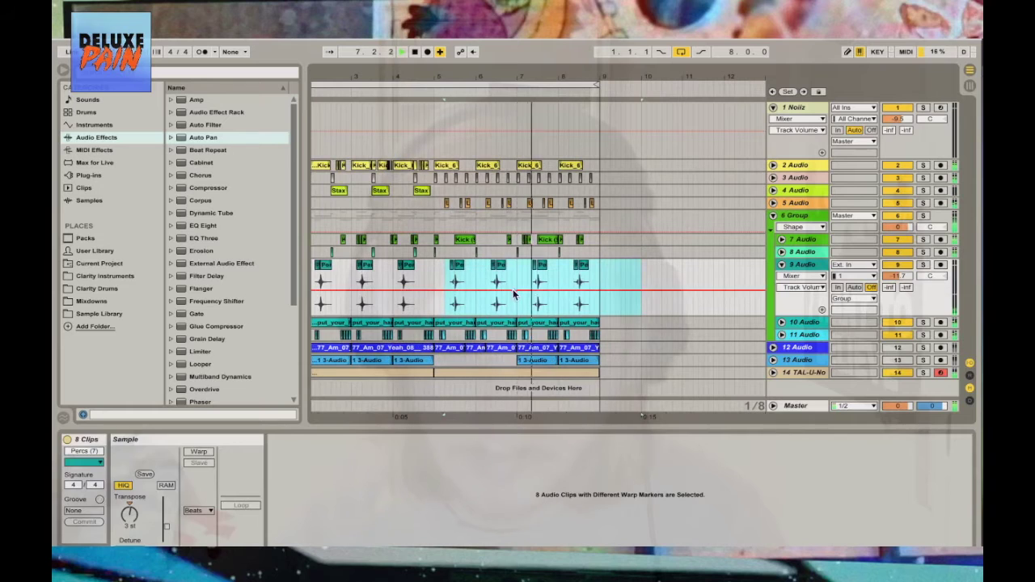
left_click(503, 283)
left_click(482, 281)
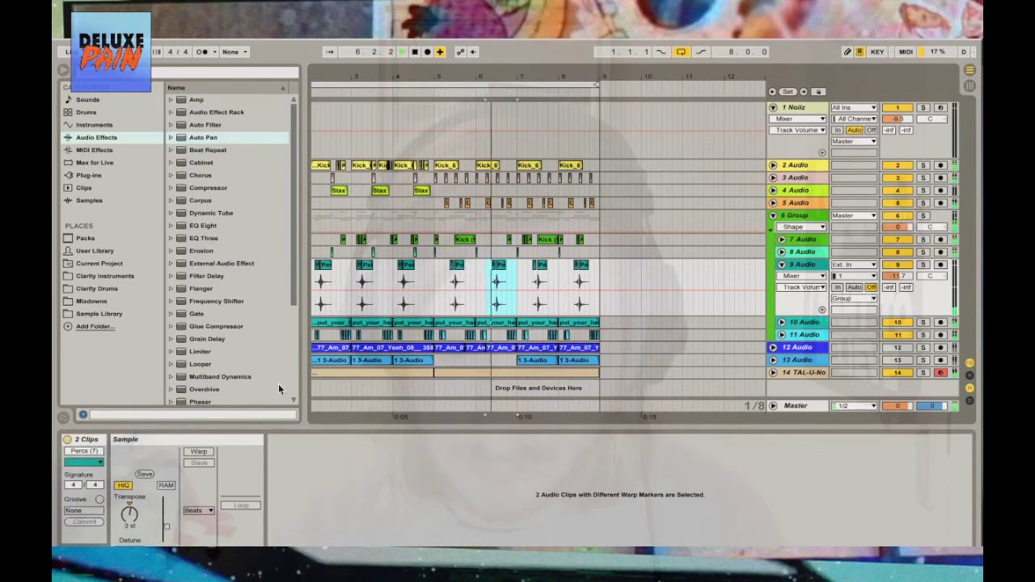
left_click(127, 526)
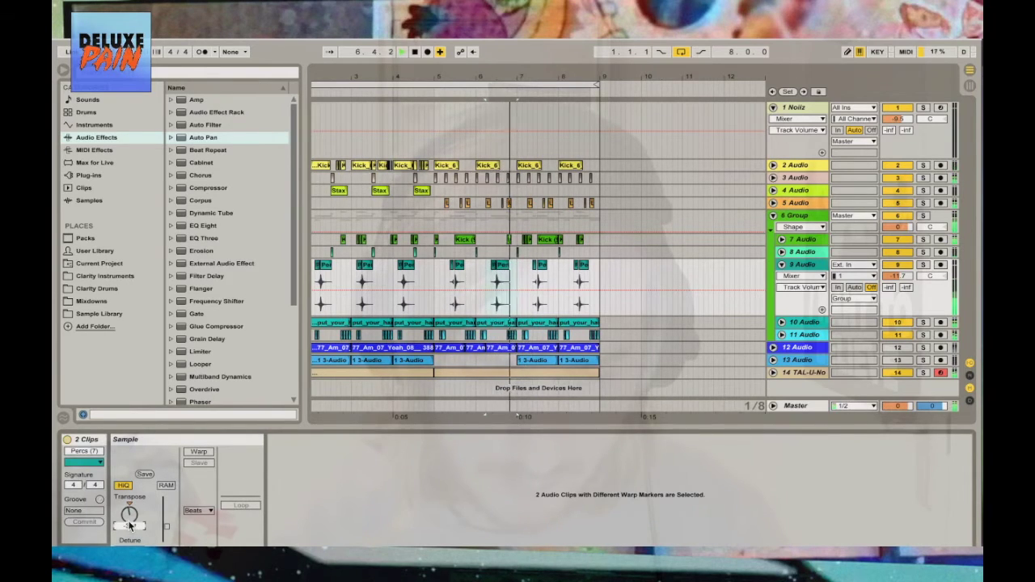
left_click_drag(128, 525, 128, 535)
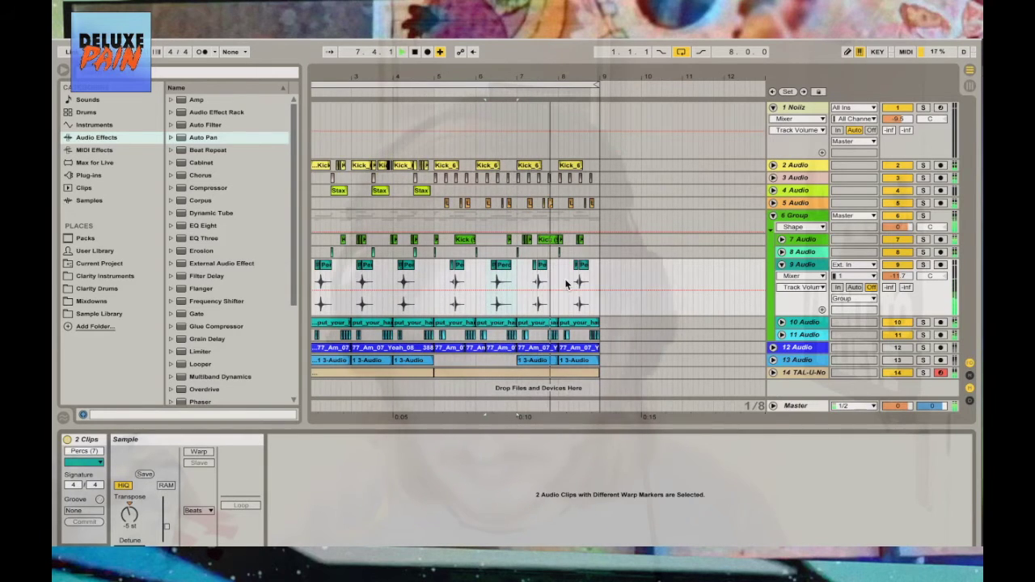
Duplicate the longer Percs (7) clip in bar 8 of 9 Audio to beat 4
left_click_drag(574, 289, 617, 277)
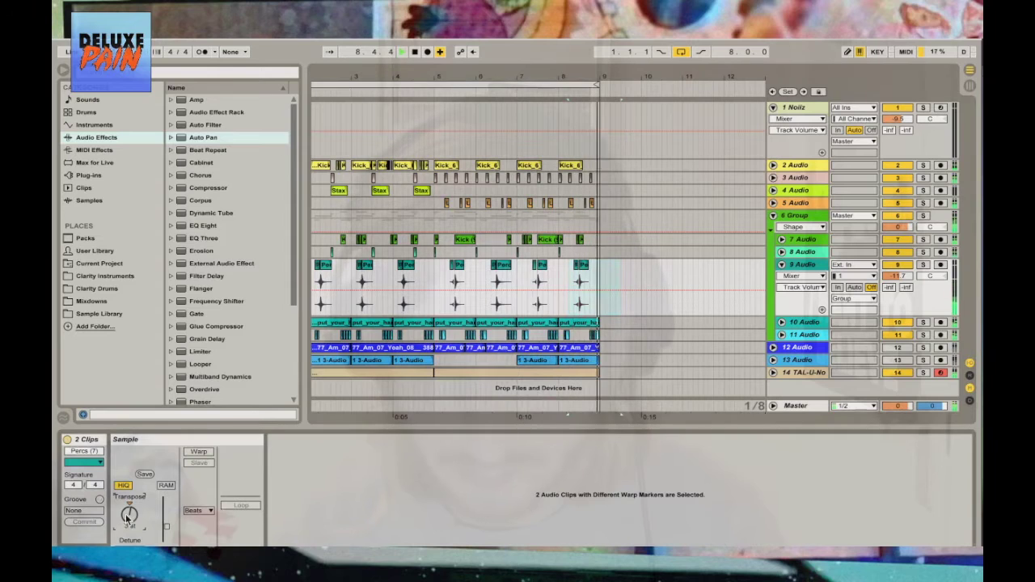
left_click_drag(588, 74, 594, 182)
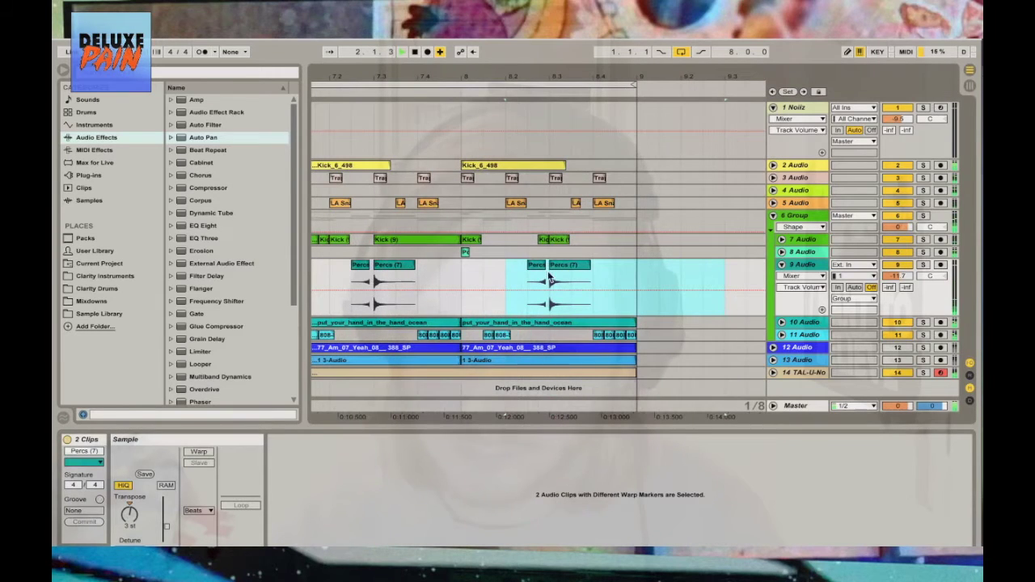
left_click(560, 266)
key("ctrl+d")
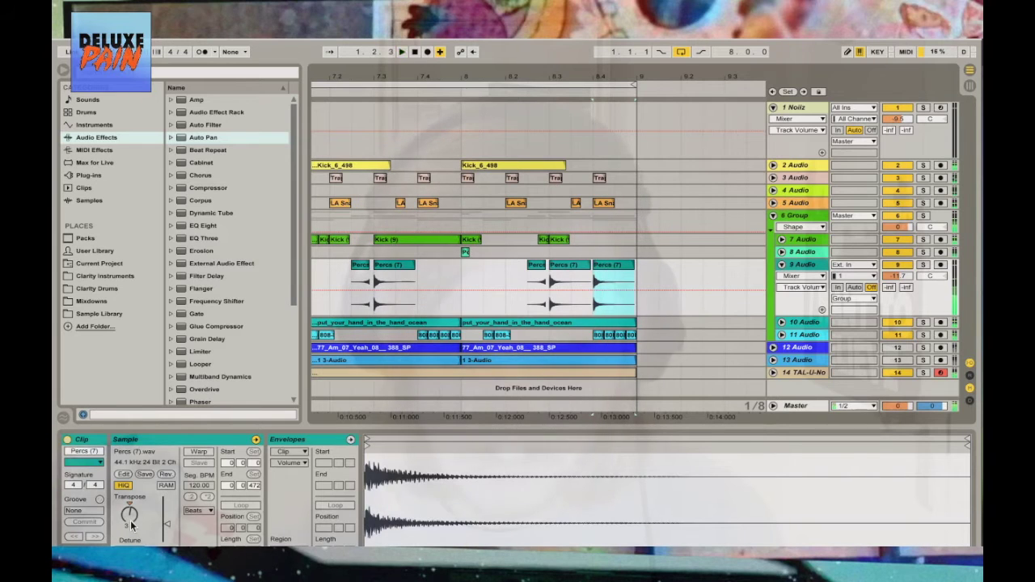
Set the arrangement grid to 1/16 and insert a new audio track below 5 Audio
right_click(702, 250)
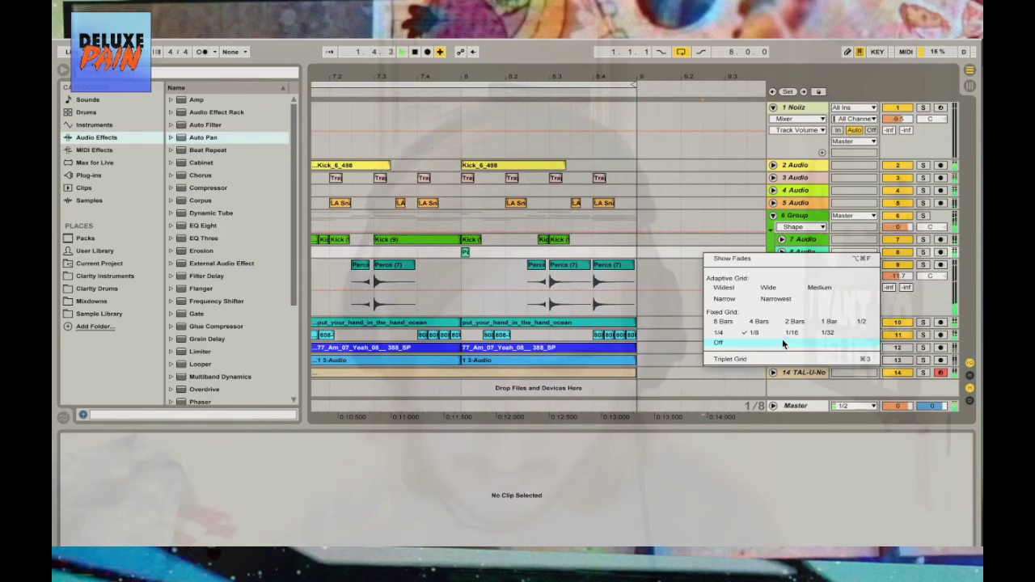
left_click(799, 340)
left_click(781, 265)
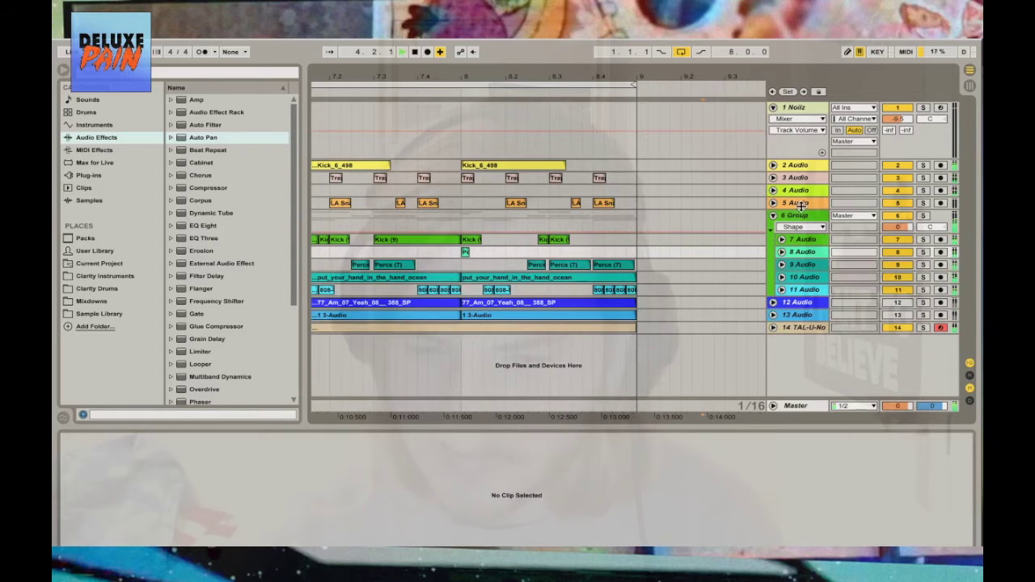
right_click(801, 204)
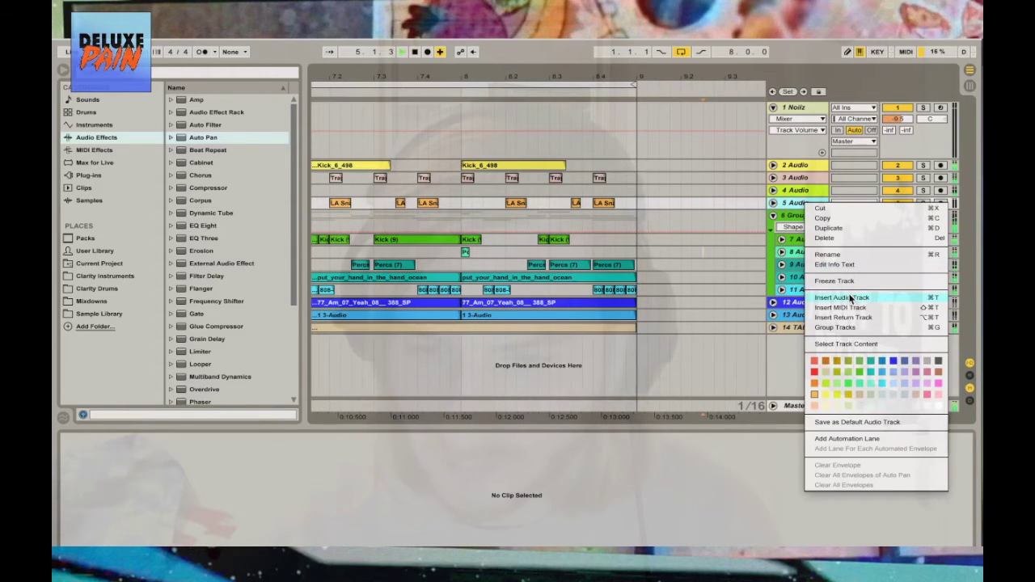
left_click(851, 299)
Search the Sample Library for glass sounds and browse the Boi1da 1 Perc folder
left_click(194, 71)
type("phaser")
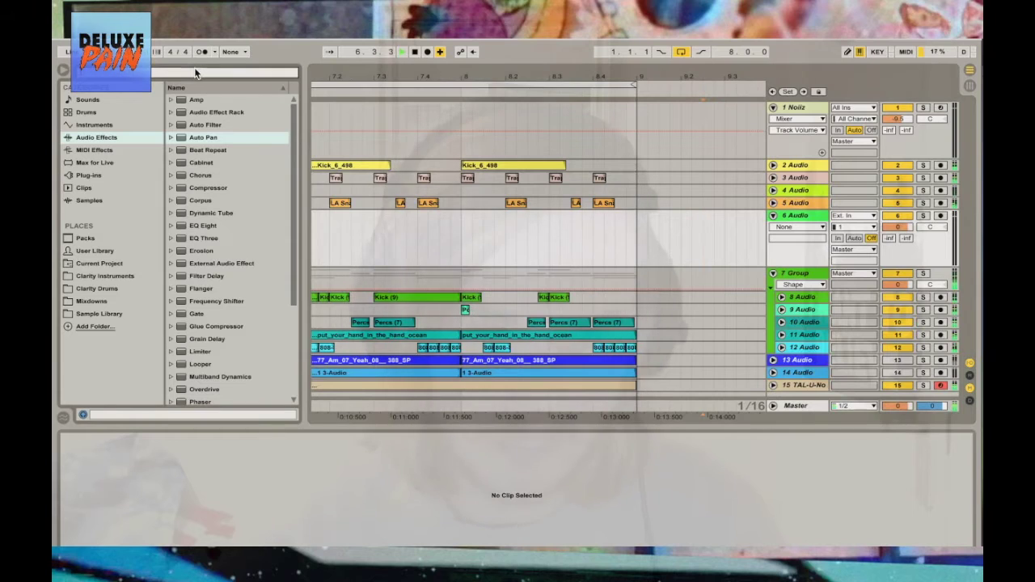
left_click(126, 324)
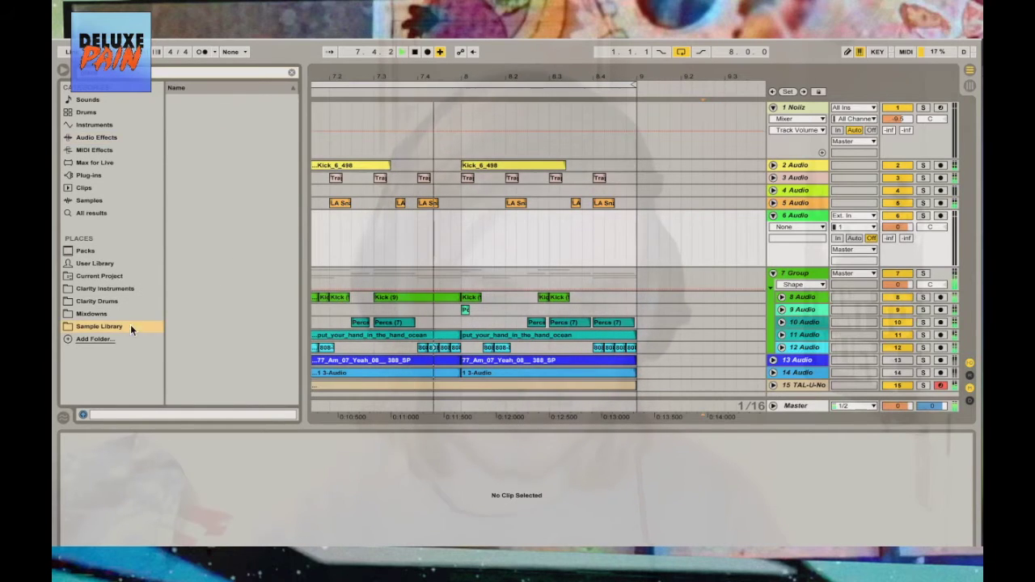
key("space")
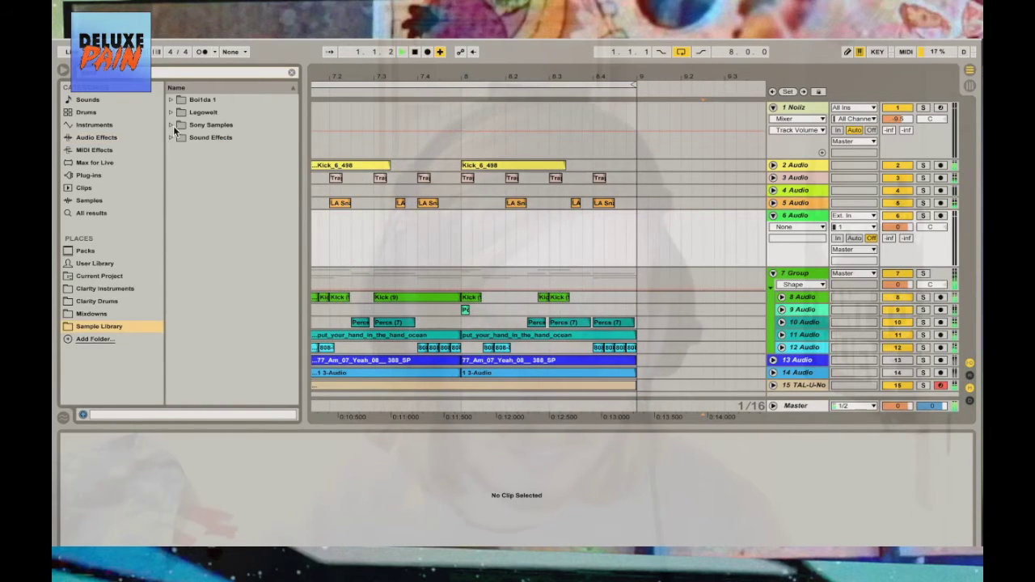
left_click(172, 99)
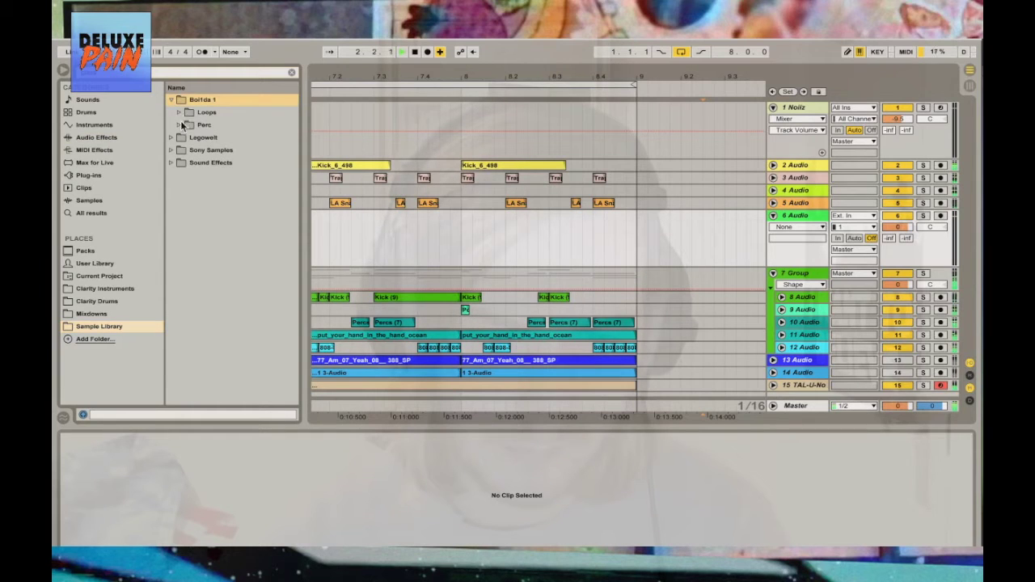
left_click(178, 125)
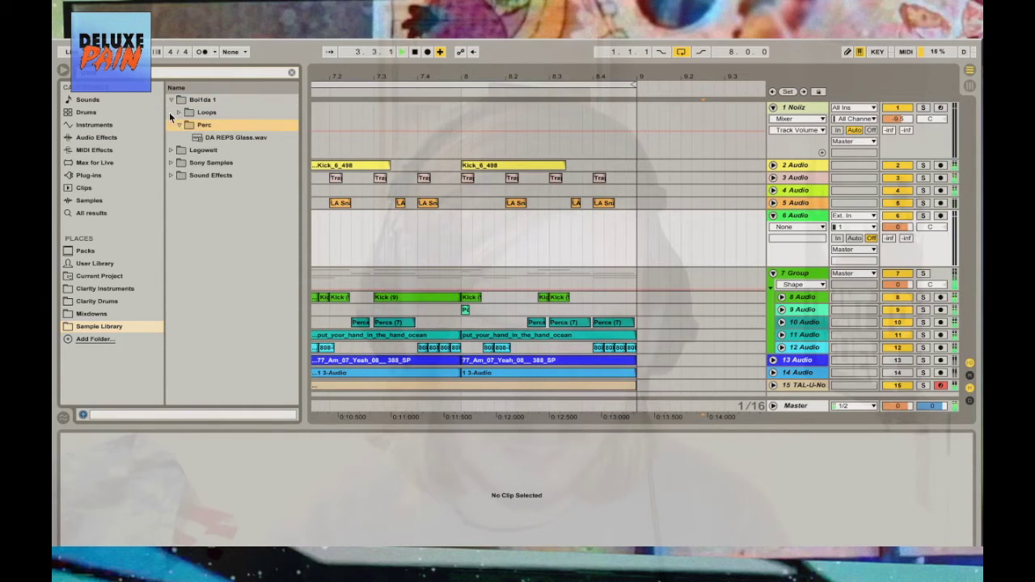
Audition glass samples in the Impacts & Crashes folder and place Crash Glass.wav on 6 Audio just after beat 2 of bar 8
left_click(170, 172)
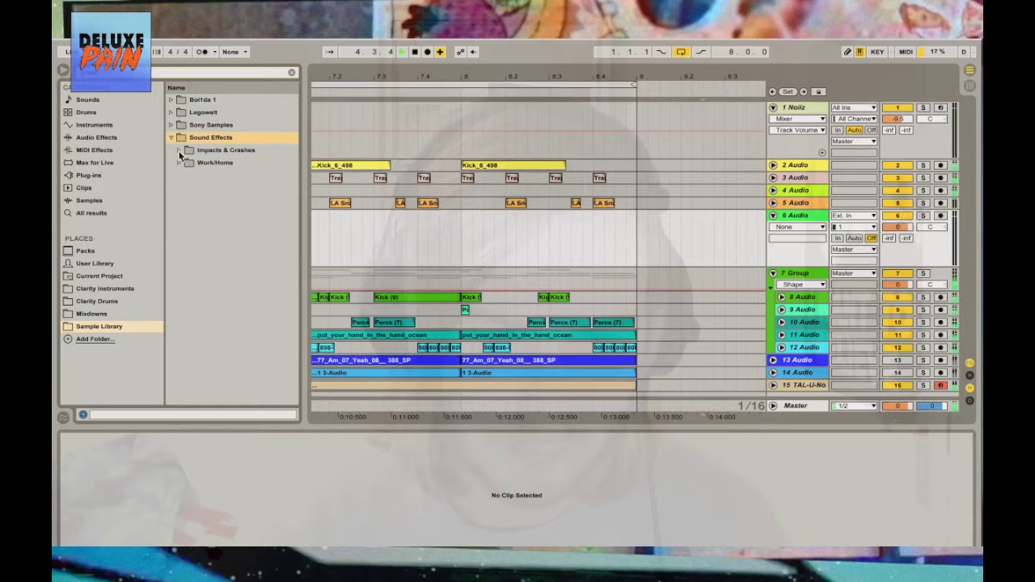
left_click(178, 150)
left_click(230, 200)
left_click(236, 250)
left_click(227, 265)
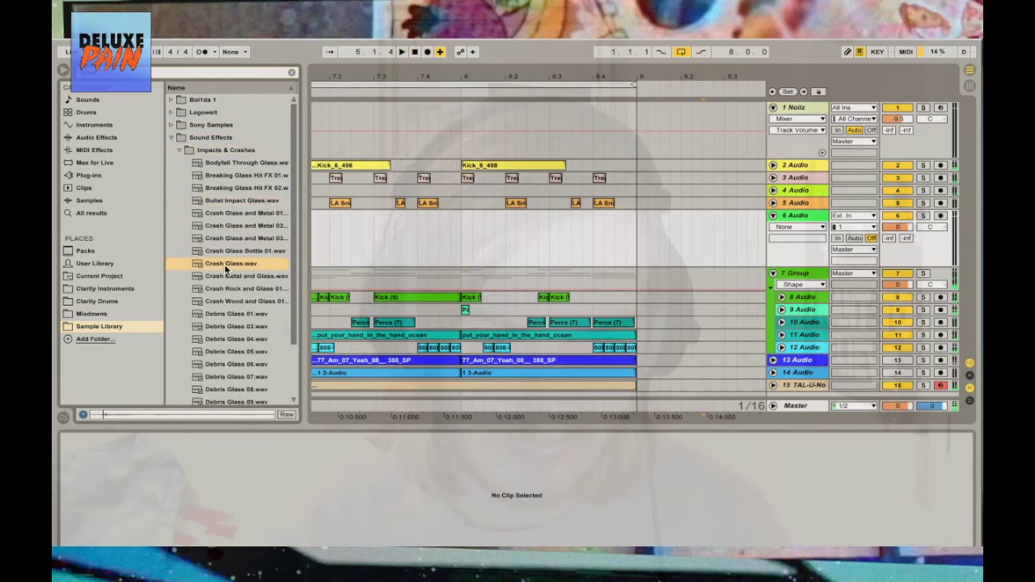
left_click_drag(226, 264, 516, 248)
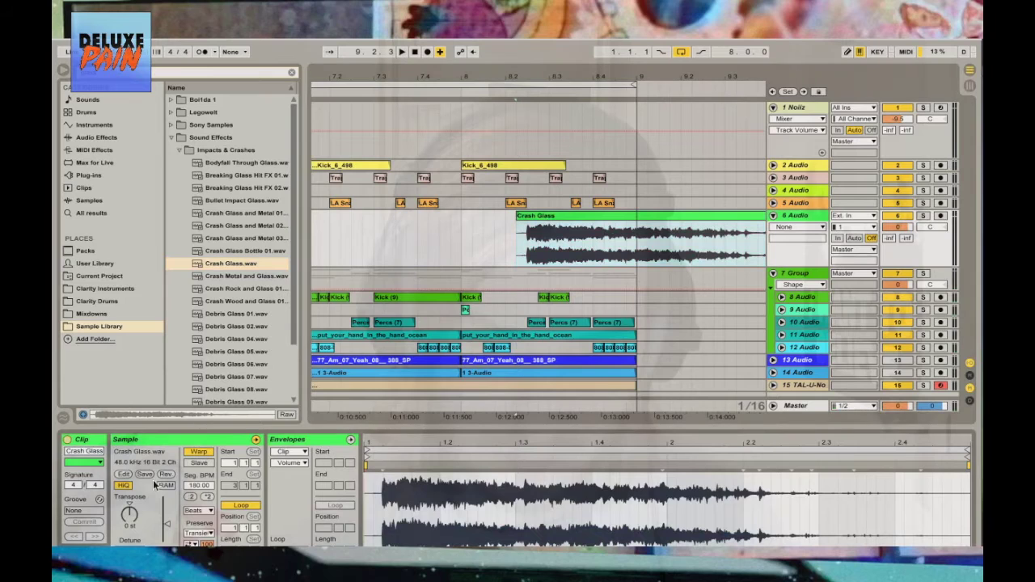
Start the Crash Glass clip at its first transient with Loop and Warp off, and transpose it to 10 st
left_click_drag(368, 453, 385, 450)
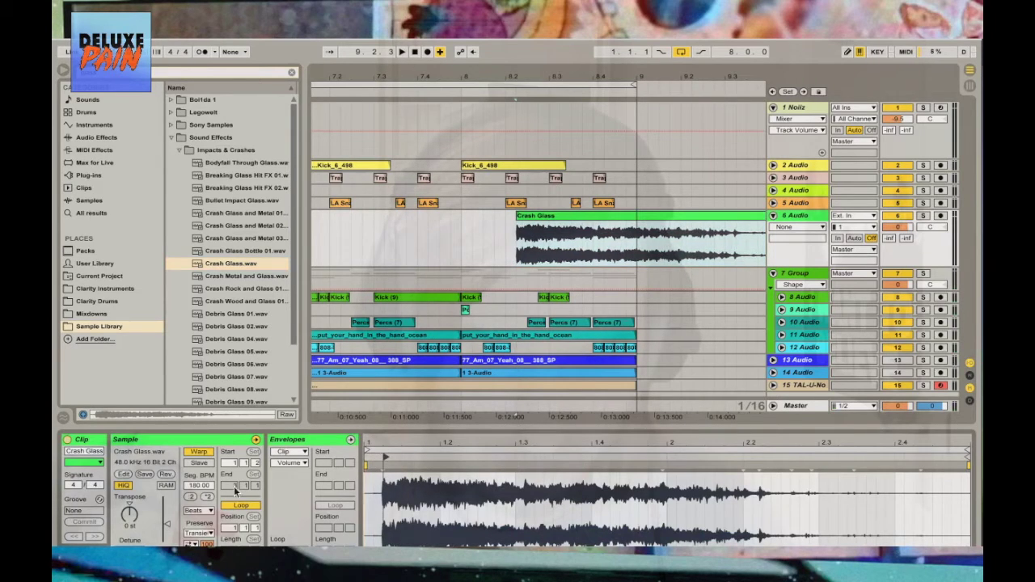
left_click(239, 504)
left_click(199, 452)
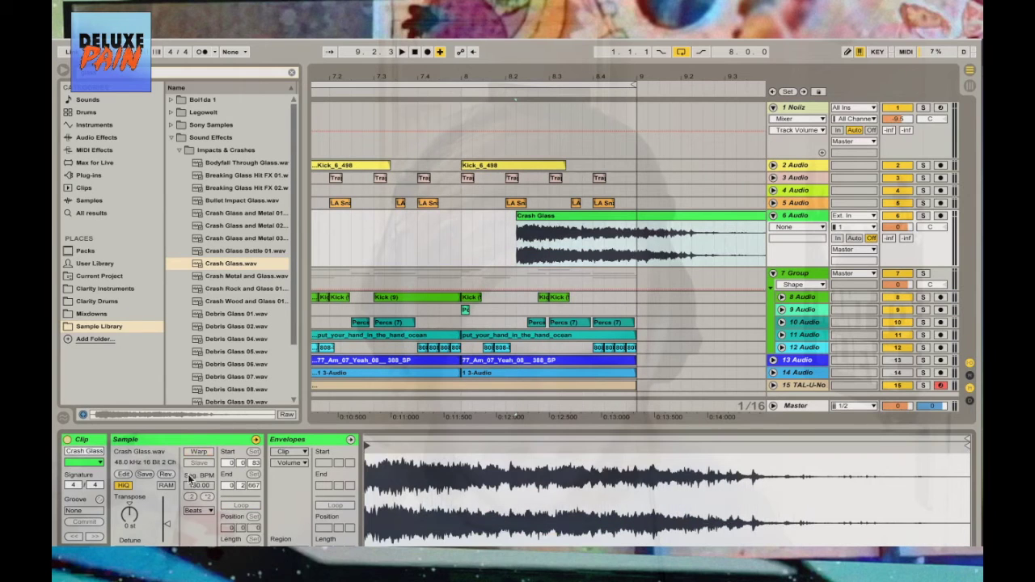
left_click_drag(129, 511, 129, 495)
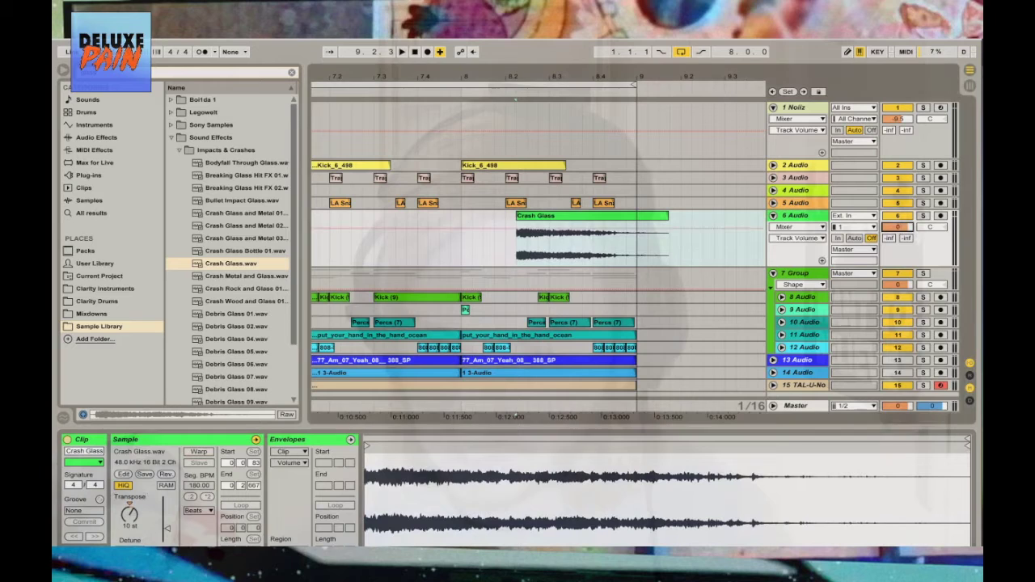
Set 6 Audio's volume to -8.5 and move the Crash Glass clip to beat 4 of bar 8, checking it in playback
key("space")
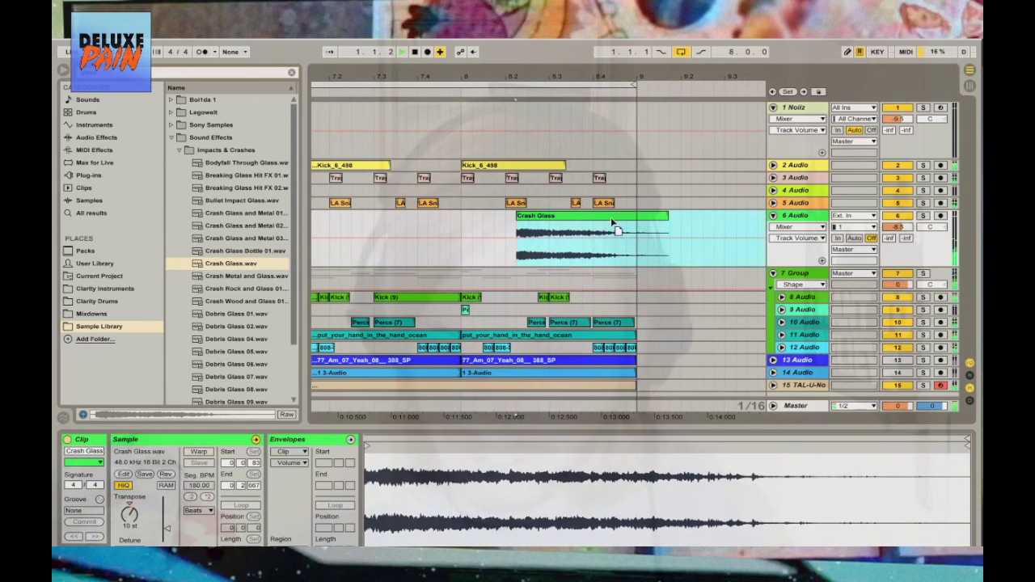
left_click_drag(560, 217, 636, 226)
key("space")
key("space")
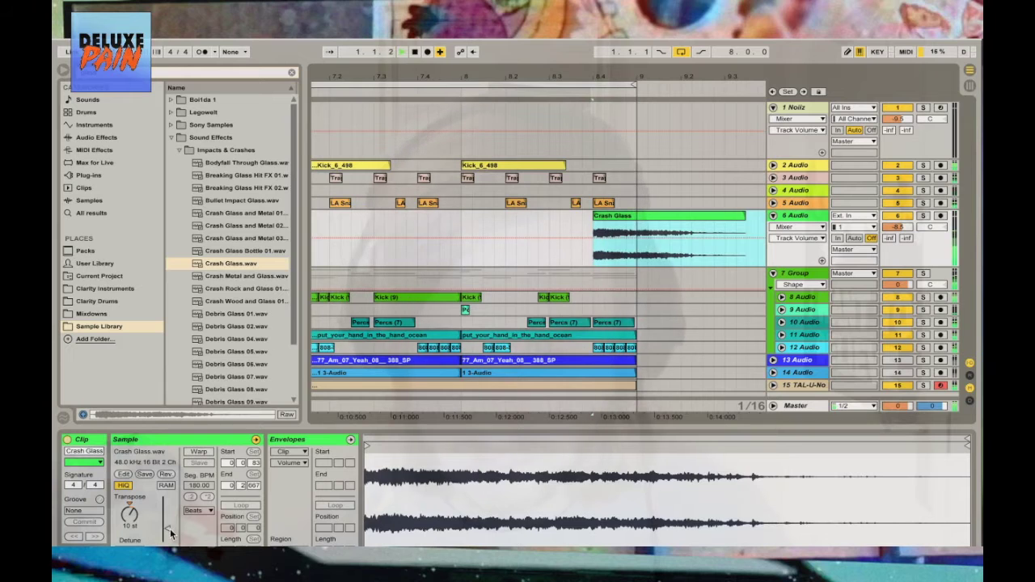
Delete the tail of the Crash Glass clip on 6 Audio that extends past the end of bar 8
left_click_drag(647, 250, 756, 242)
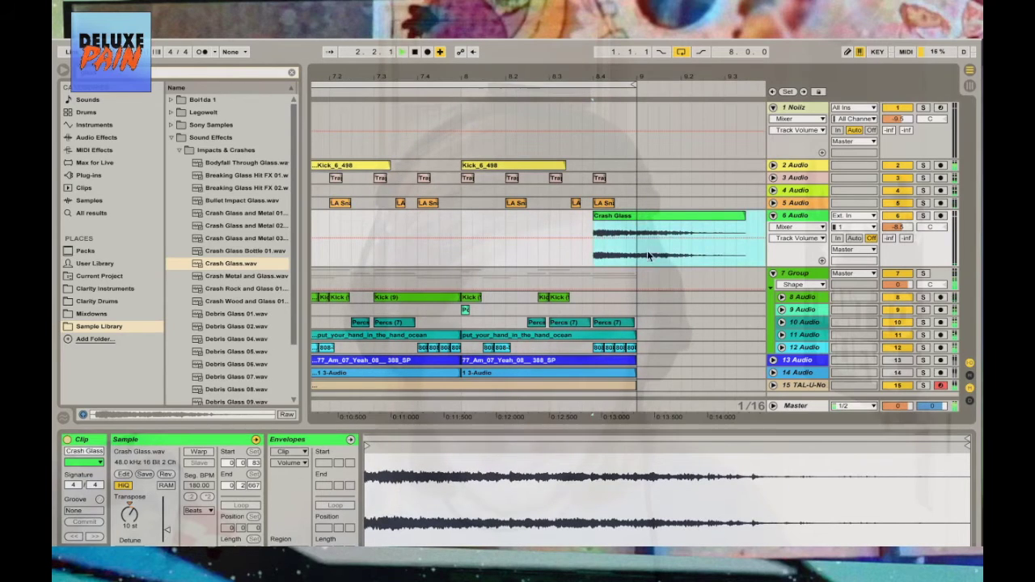
key("Delete")
left_click_drag(627, 84, 764, 127)
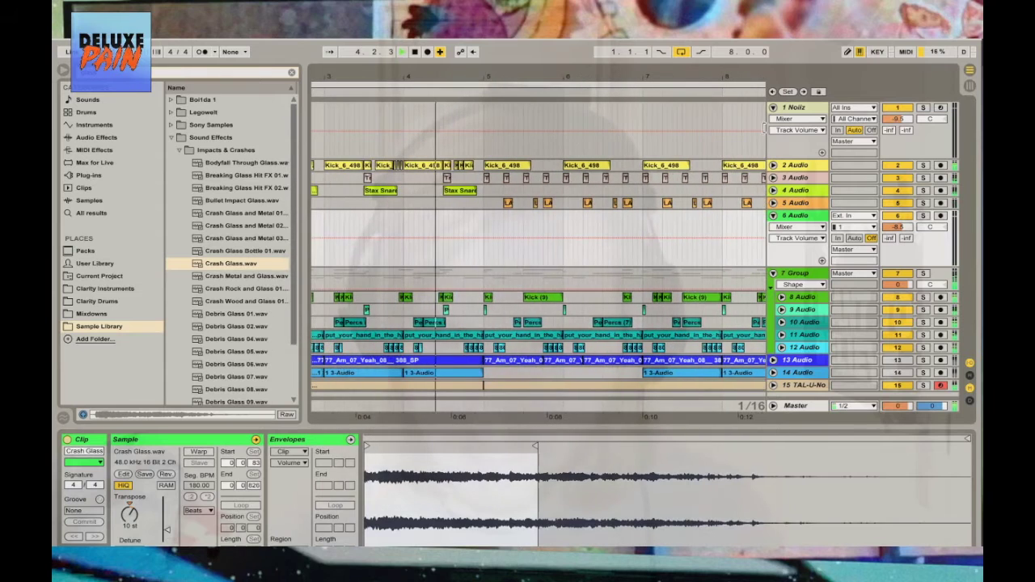
Fold 6 Audio, unfold 2 Audio with its effects shown, and set 2 Audio's volume to -5.2
left_click(772, 215)
left_click(772, 165)
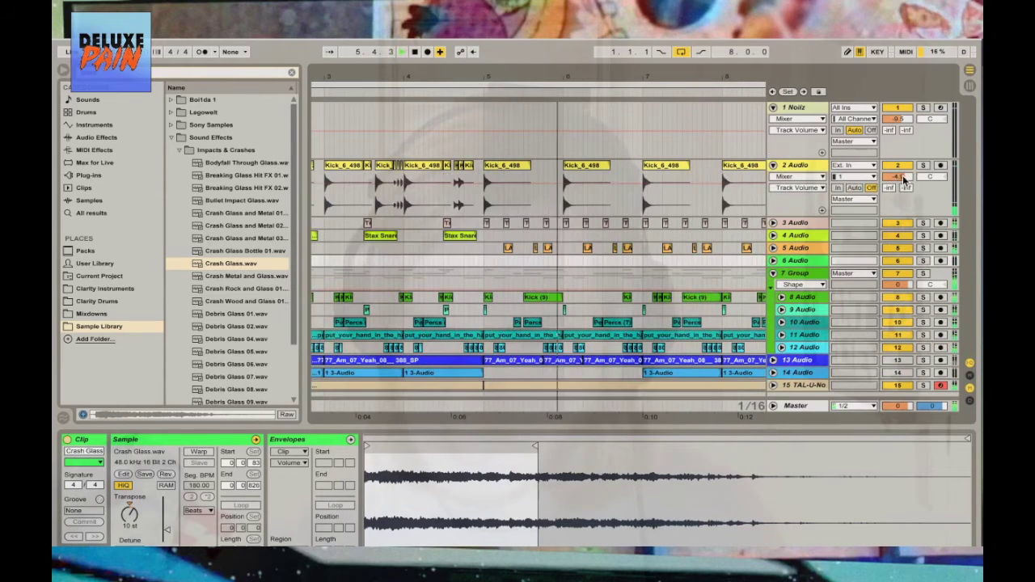
left_click(794, 163)
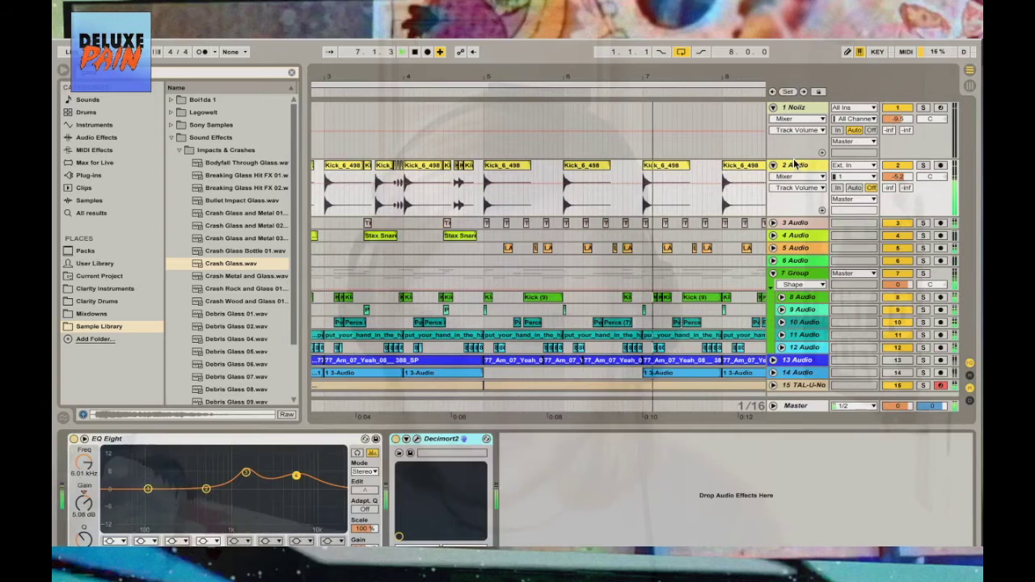
key("minus")
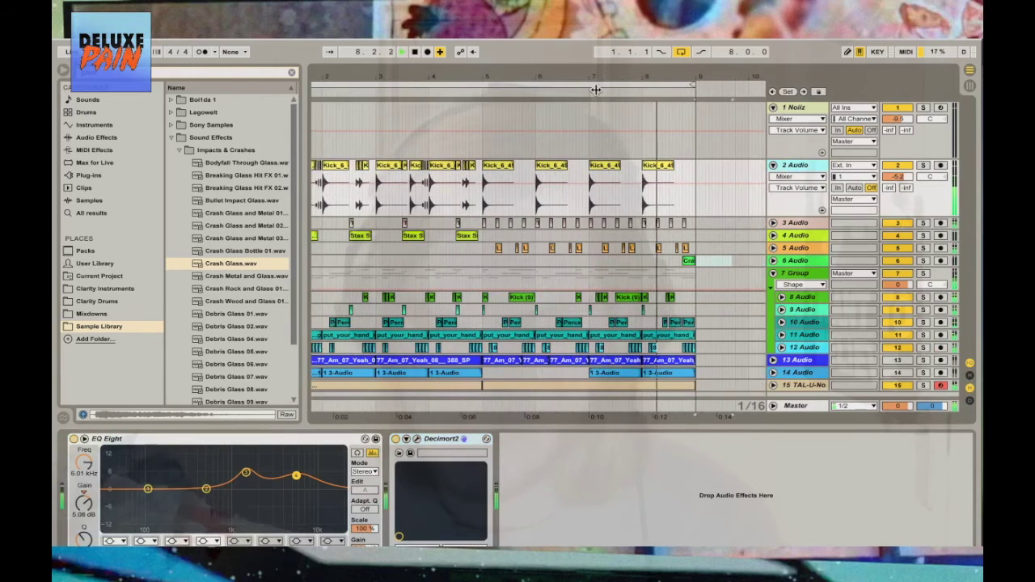
right_click(495, 120)
left_click(706, 171)
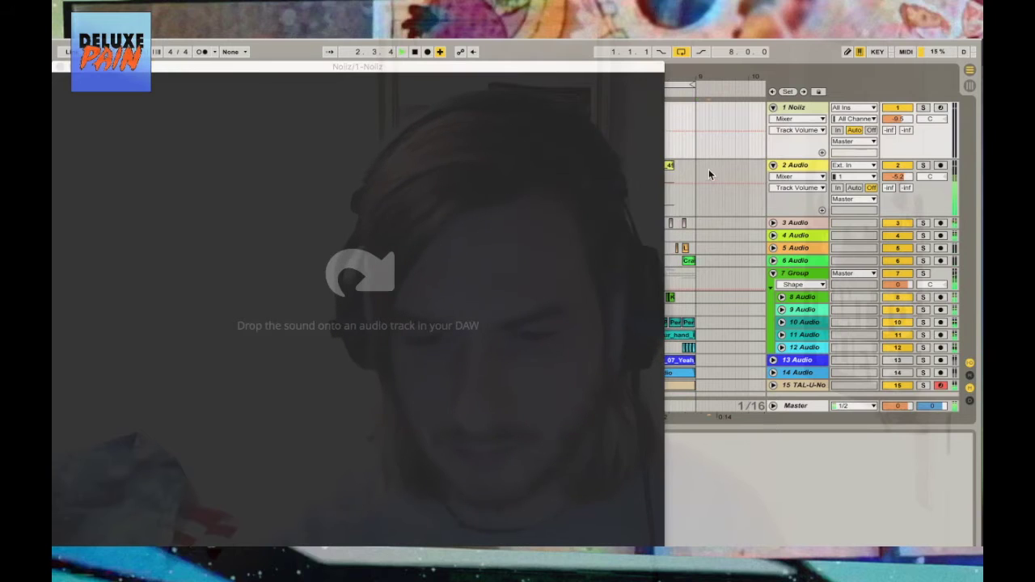
left_click(477, 114)
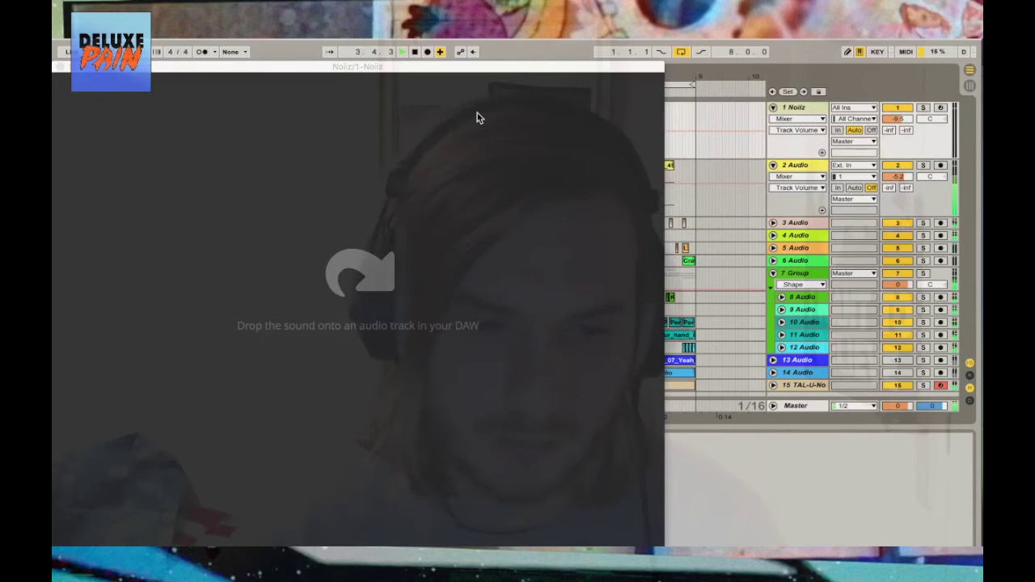
left_click(62, 68)
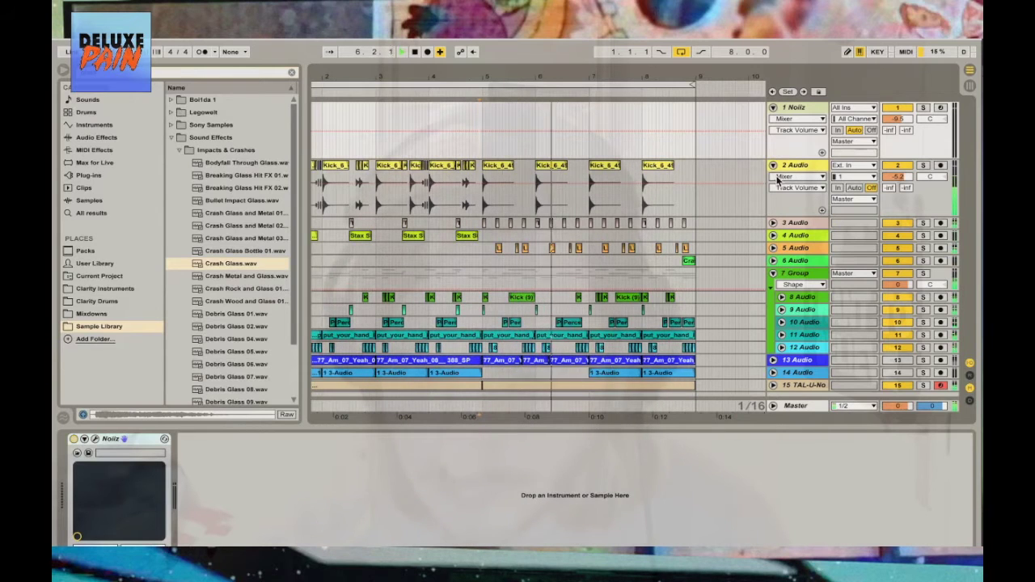
Set the arrangement grid to 1 Bar and confine the playback loop to bar 5 with a one-bar length
left_click(706, 199)
key("b")
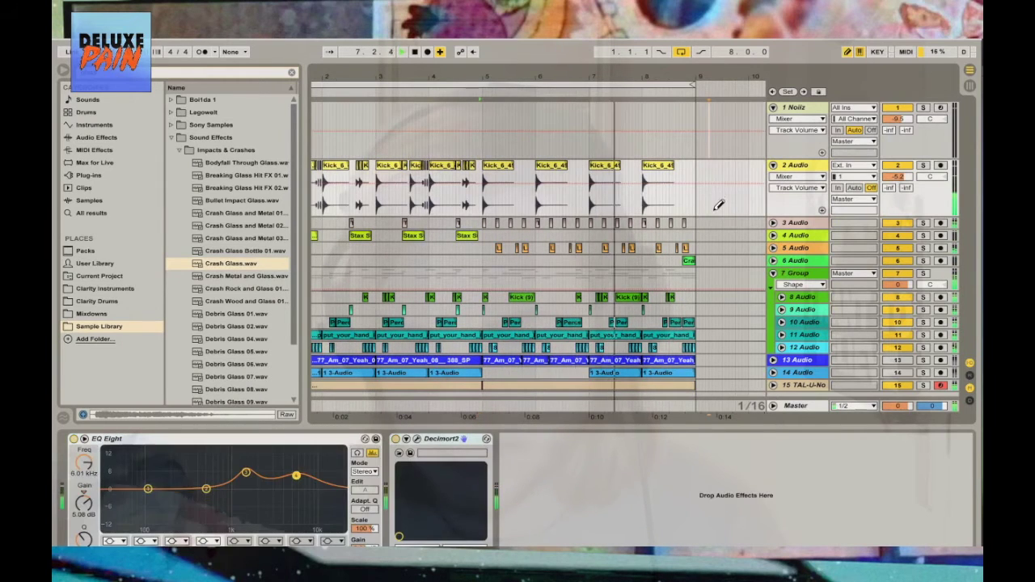
right_click(718, 202)
left_click(839, 296)
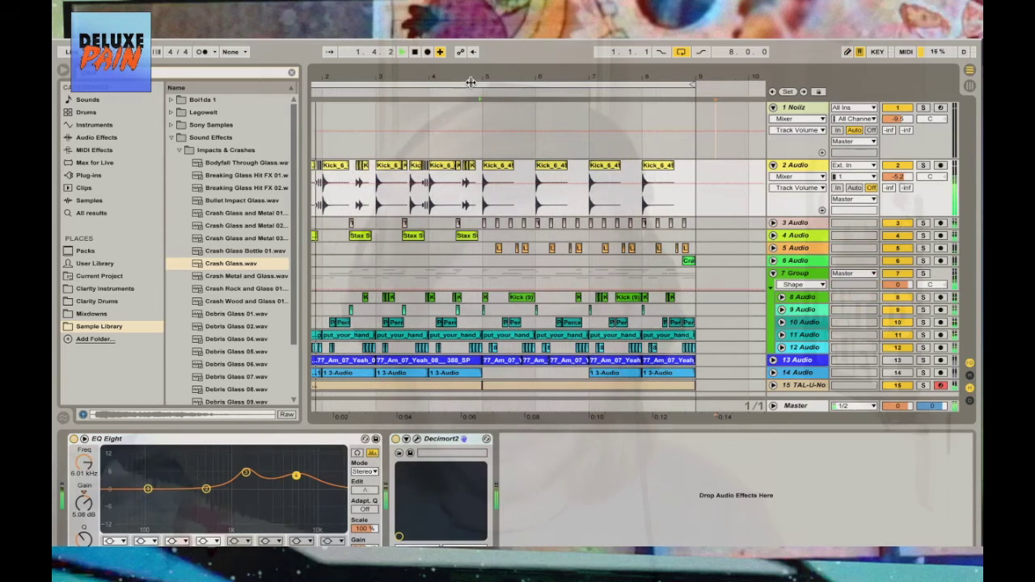
left_click_drag(344, 81, 344, 89)
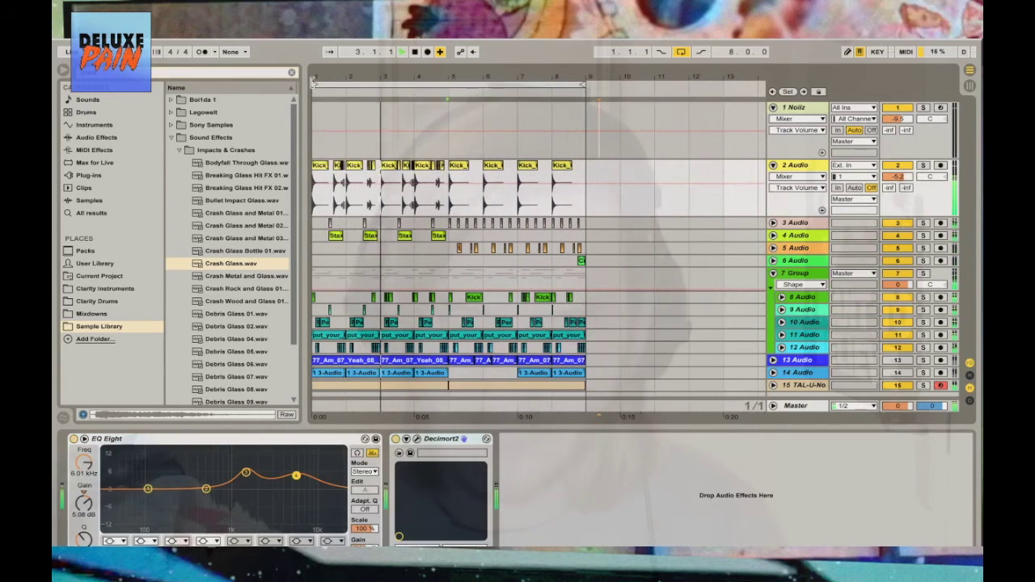
left_click_drag(343, 89, 462, 90)
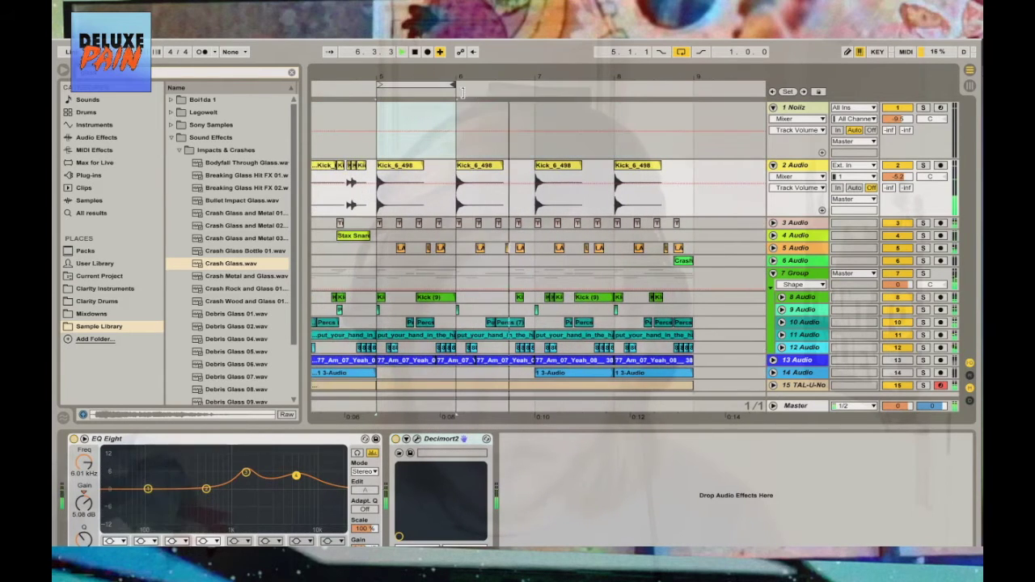
Set the grid to 1/16 and copy the bar 5 Kick_6_498 clip on 2 Audio to 5.1.4, checking it in playback
right_click(429, 175)
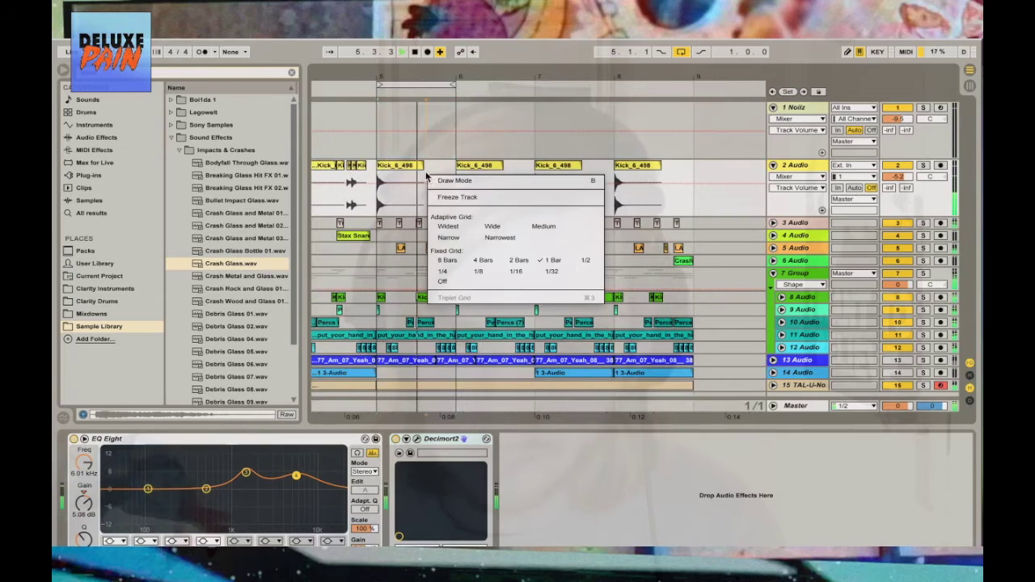
left_click(515, 271)
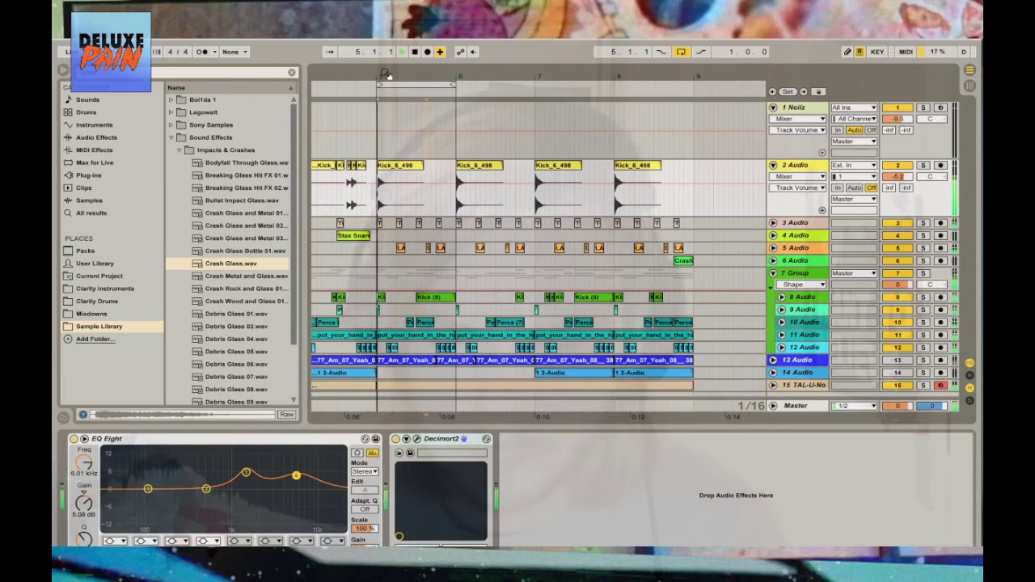
key("plus")
left_click(407, 166)
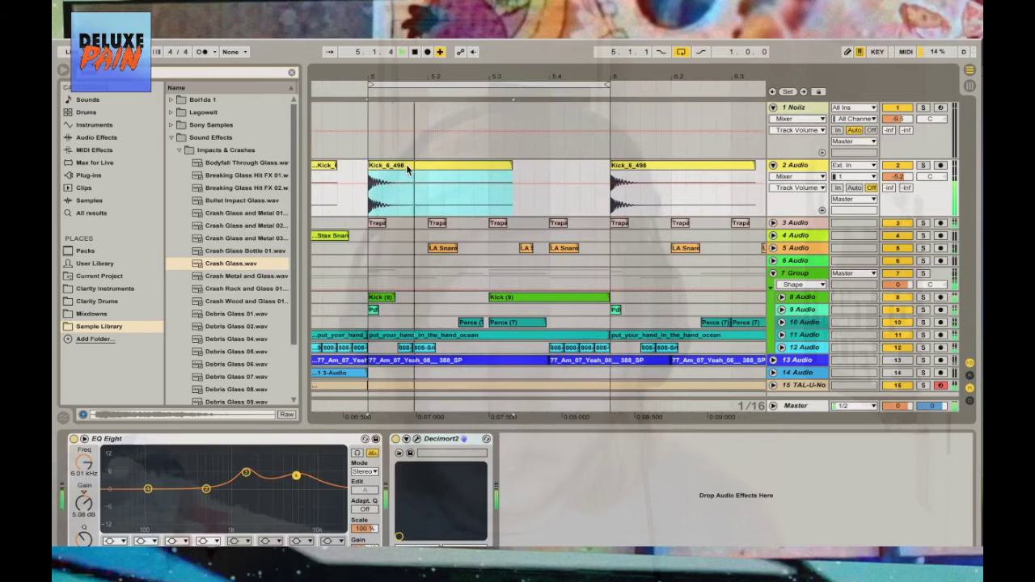
left_click_drag(407, 166, 450, 166)
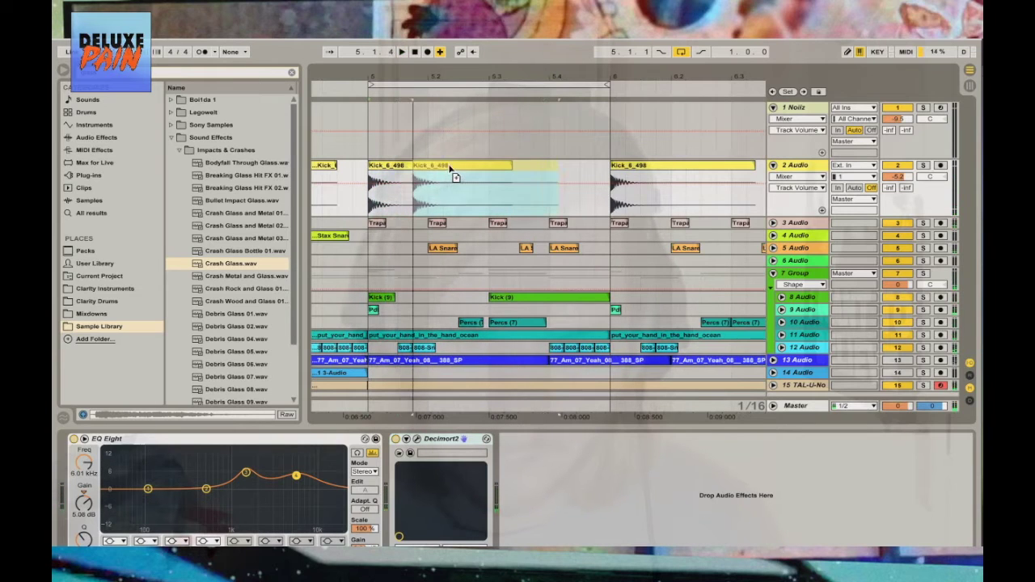
left_click_drag(387, 165, 430, 167)
key("space")
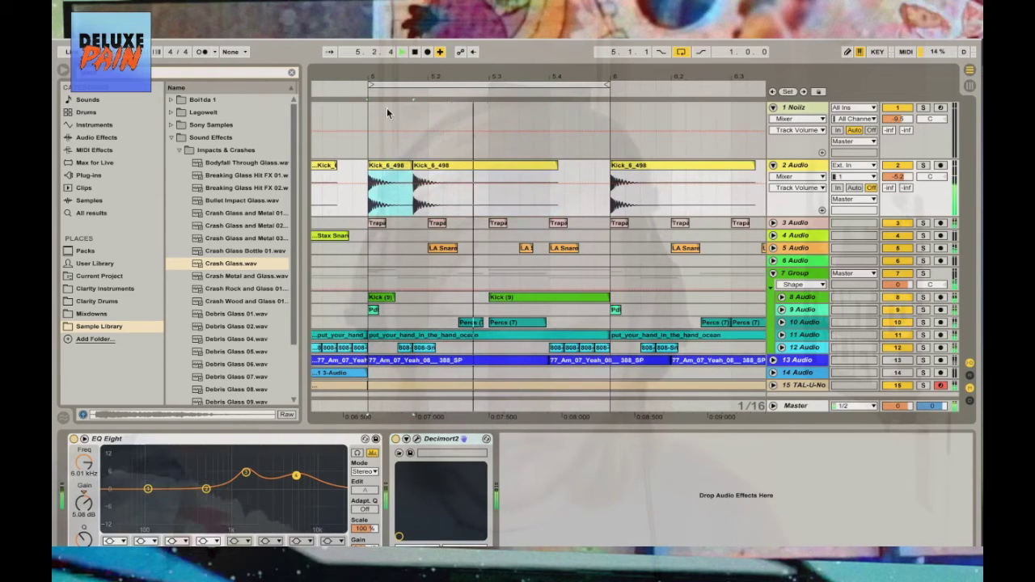
left_click(429, 172)
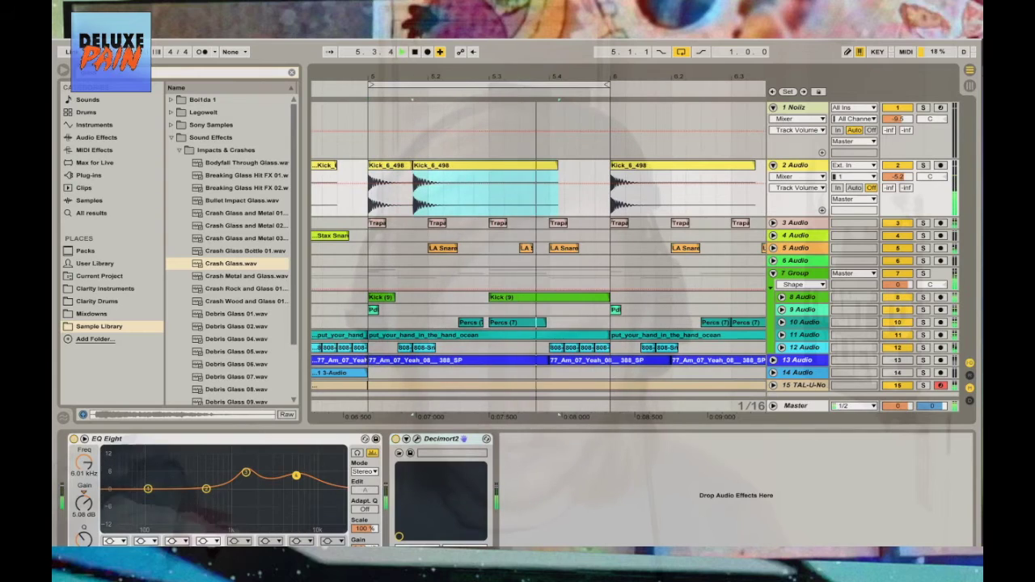
Move the second Kick_6_498 clip of bar 5 on track 2 to the point halfway between beats 5 and 5.2
double_click(428, 172)
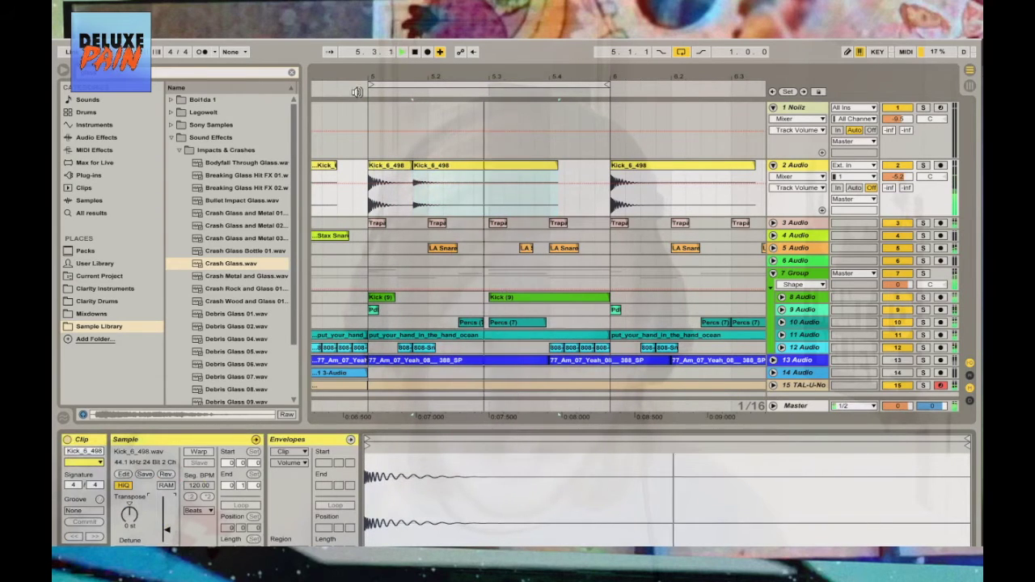
scroll(475, 164, "up", 2)
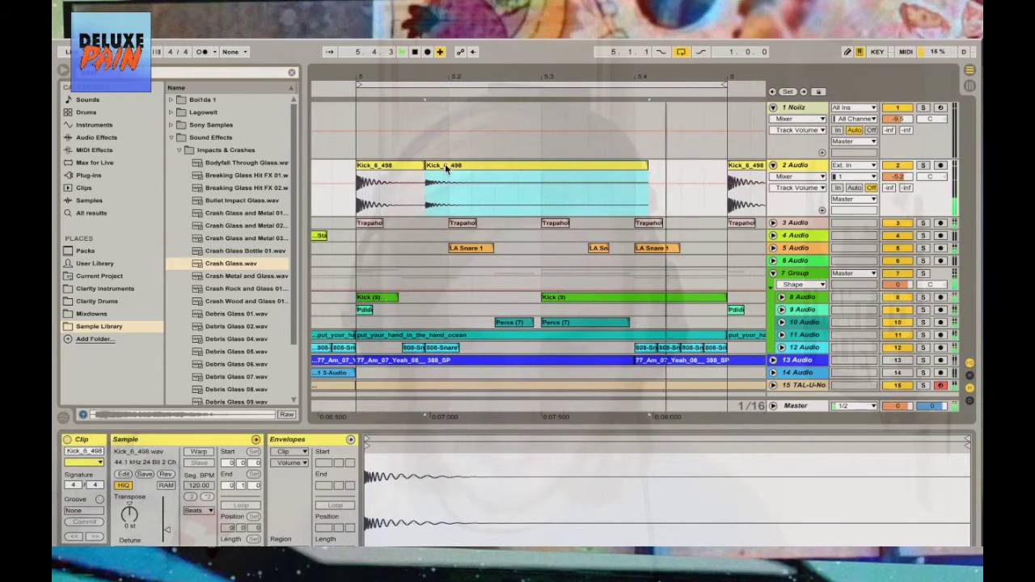
left_click_drag(499, 169, 501, 168)
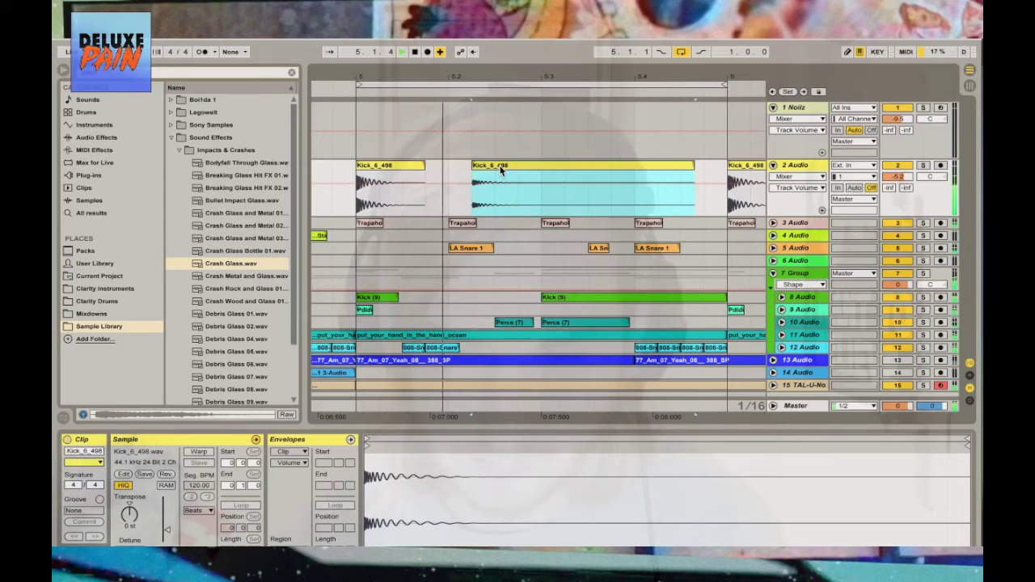
left_click_drag(501, 167, 421, 173)
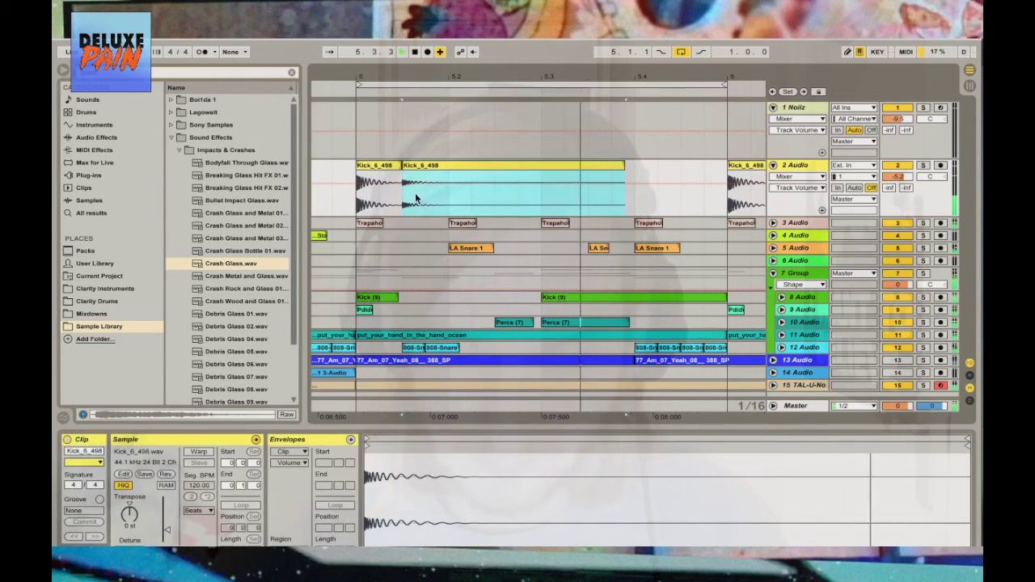
With the grid off, nudge the second bar 5 kick clip slightly later and transpose it to 3 st
right_click(415, 198)
left_click(432, 419)
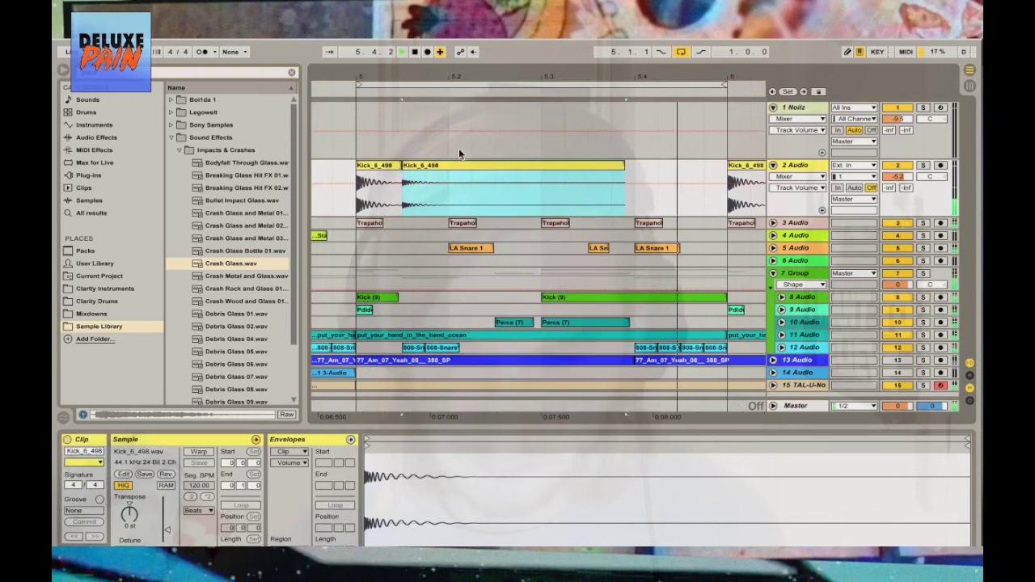
mouse_move(428, 169)
left_mouse_down()
mouse_move(447, 178)
mouse_move(441, 165)
left_mouse_up()
mouse_move(127, 526)
left_mouse_down()
mouse_move(127, 513)
mouse_move(127, 526)
left_mouse_up()
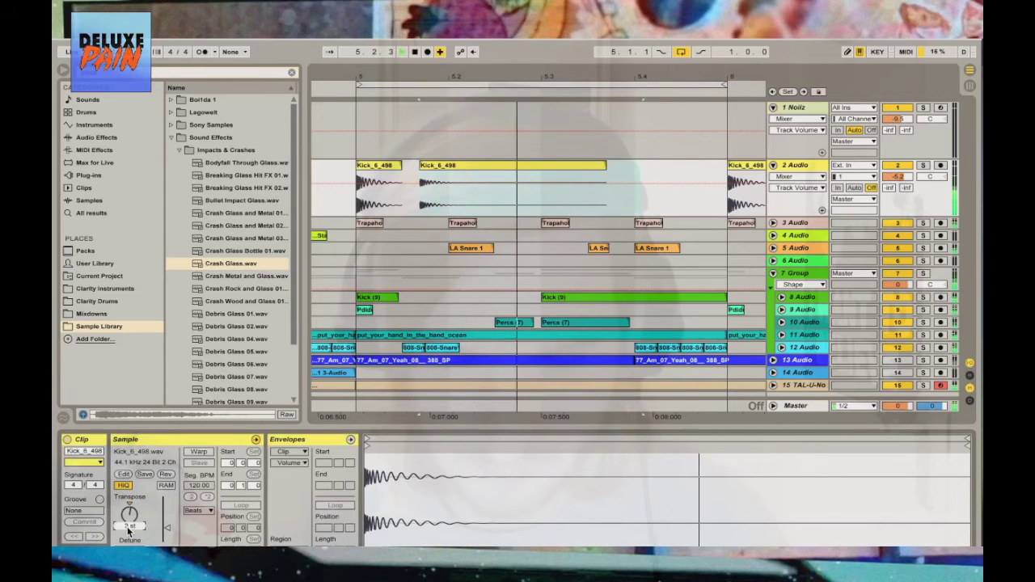
Set the grid to 1/4 and paste a copy of the transposed kick clip at beat 5.3
right_click(466, 203)
left_click(473, 426)
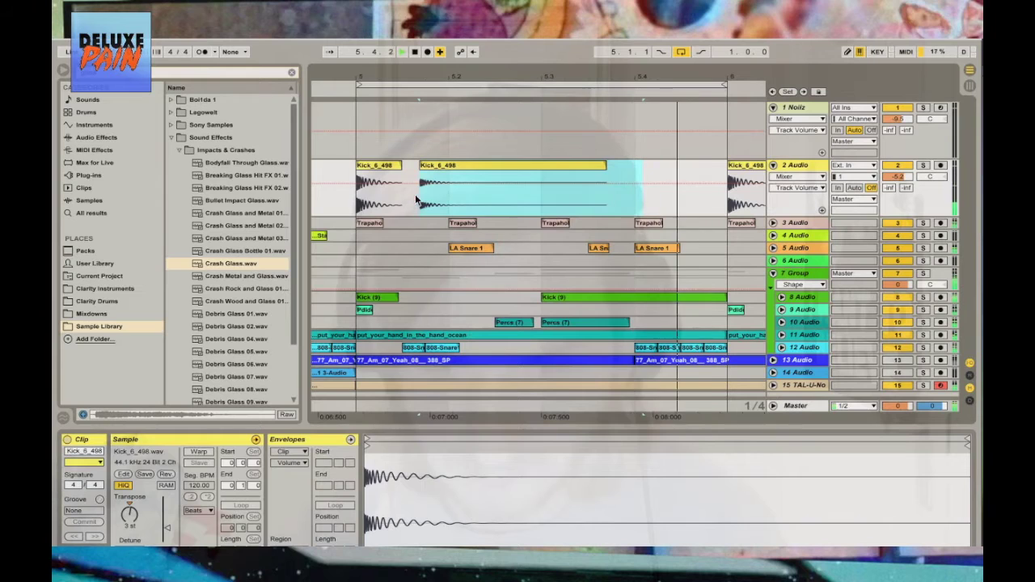
left_click(537, 203)
key("ctrl+v")
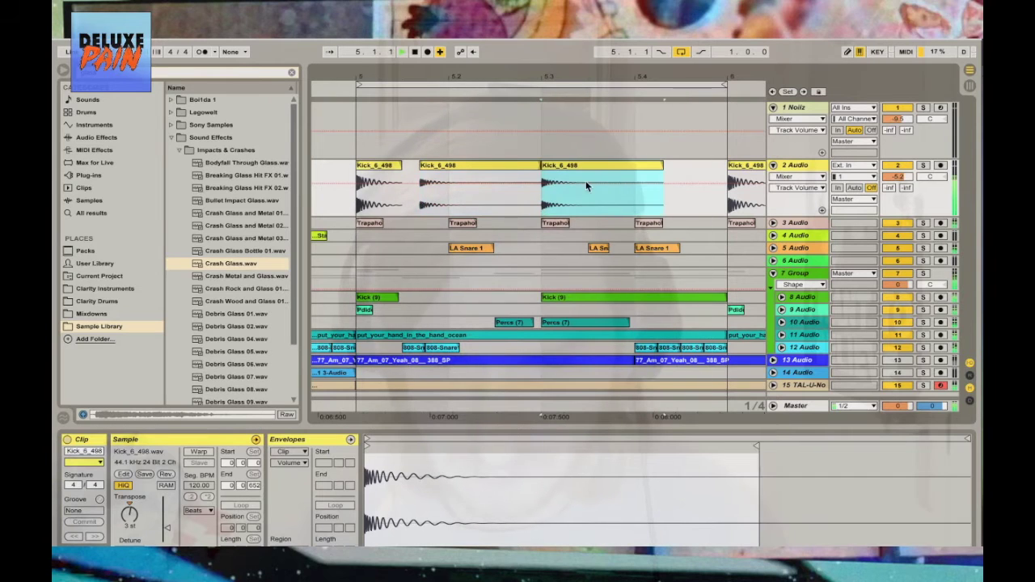
Turn the grid off and move the pasted kick clip to about a third of the way from beat 5.3 to 5.4
right_click(506, 192)
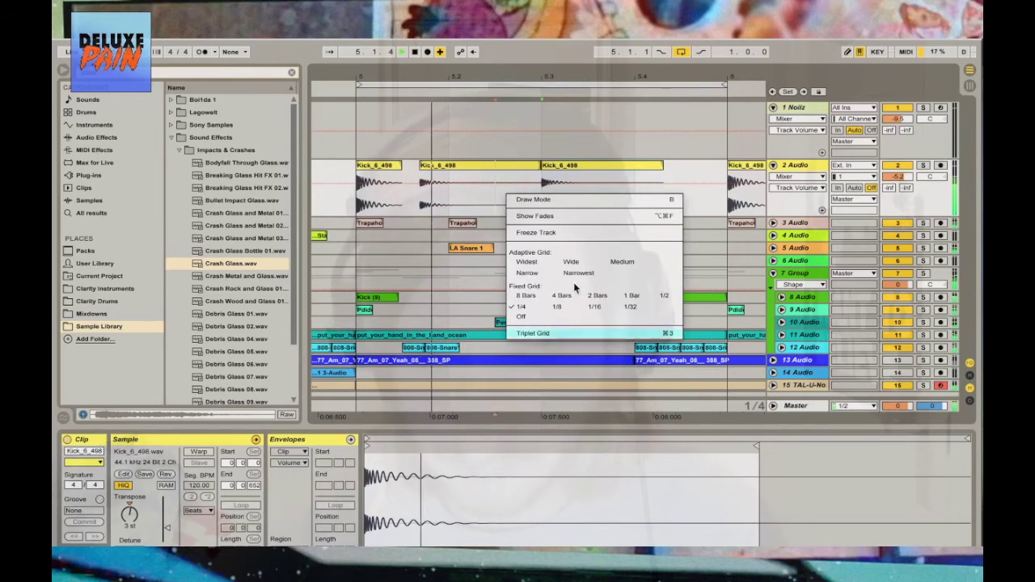
left_click(561, 318)
left_click(558, 167)
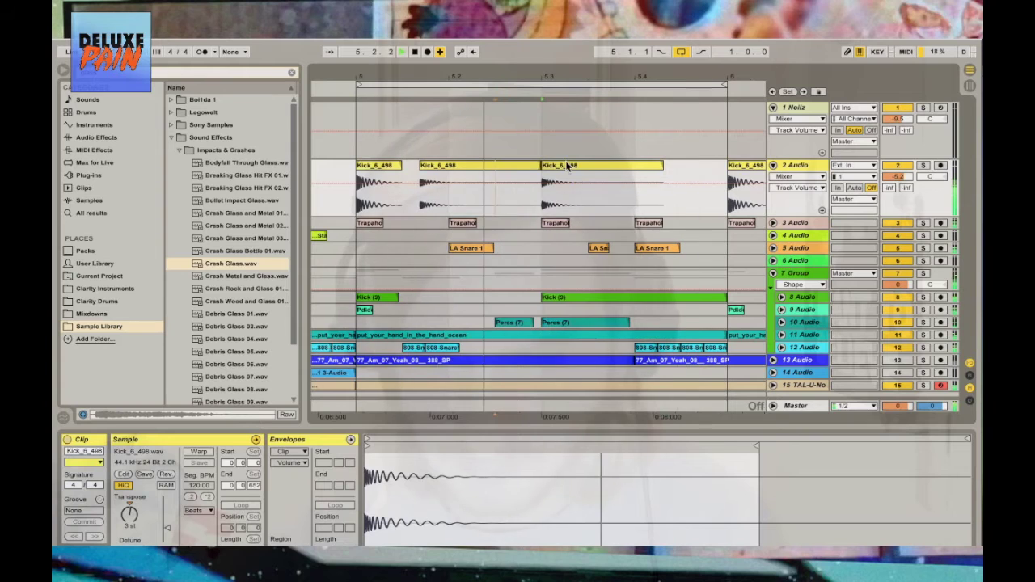
mouse_move(604, 182)
left_mouse_down()
mouse_move(619, 179)
mouse_move(600, 174)
left_mouse_up()
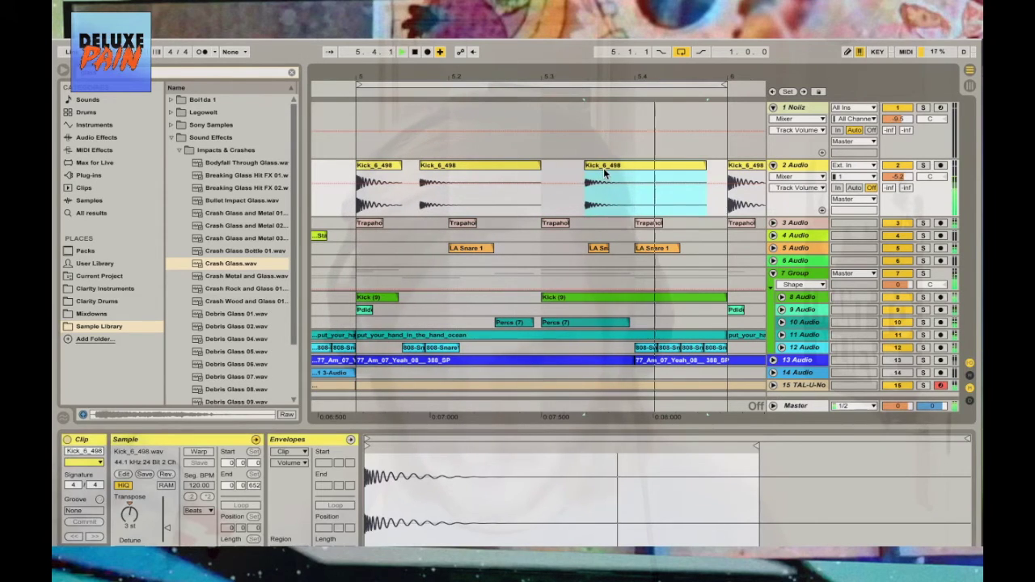
left_click_drag(605, 173, 590, 168)
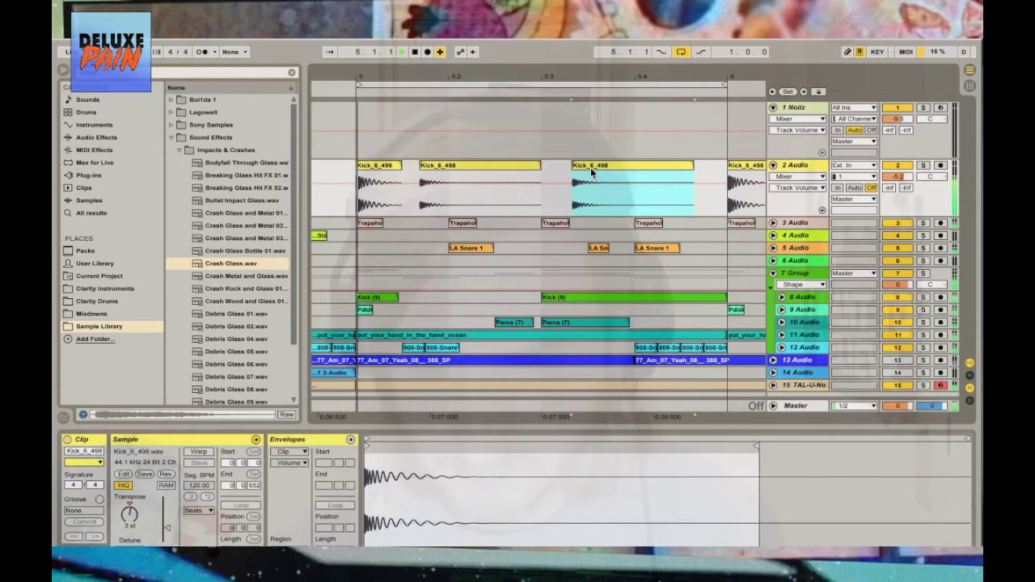
Reposition the pasted kick clip to just before beat 5.4 and raise its clip gain slightly
left_click(611, 179)
key("ctrl+e")
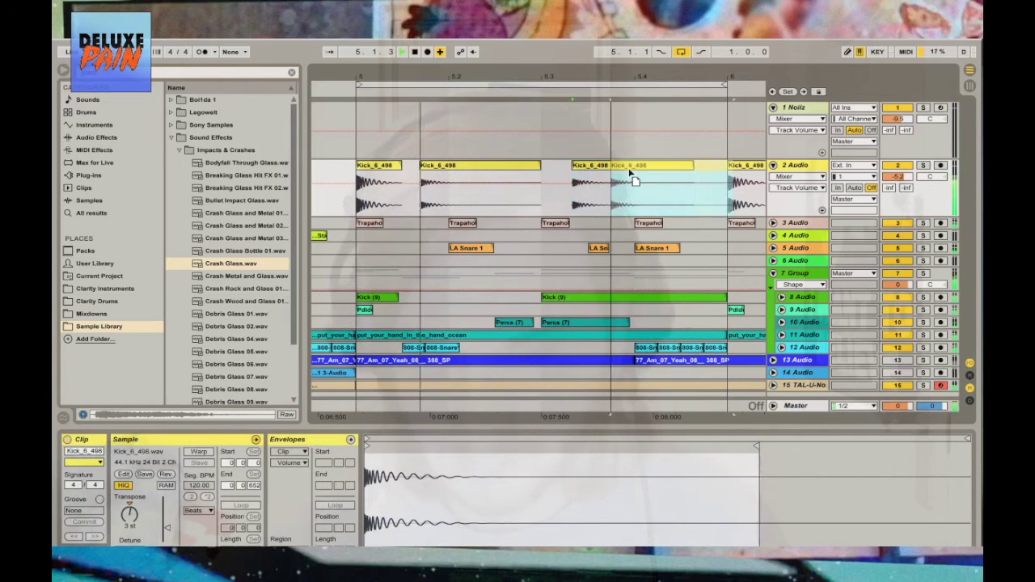
key("ctrl+v")
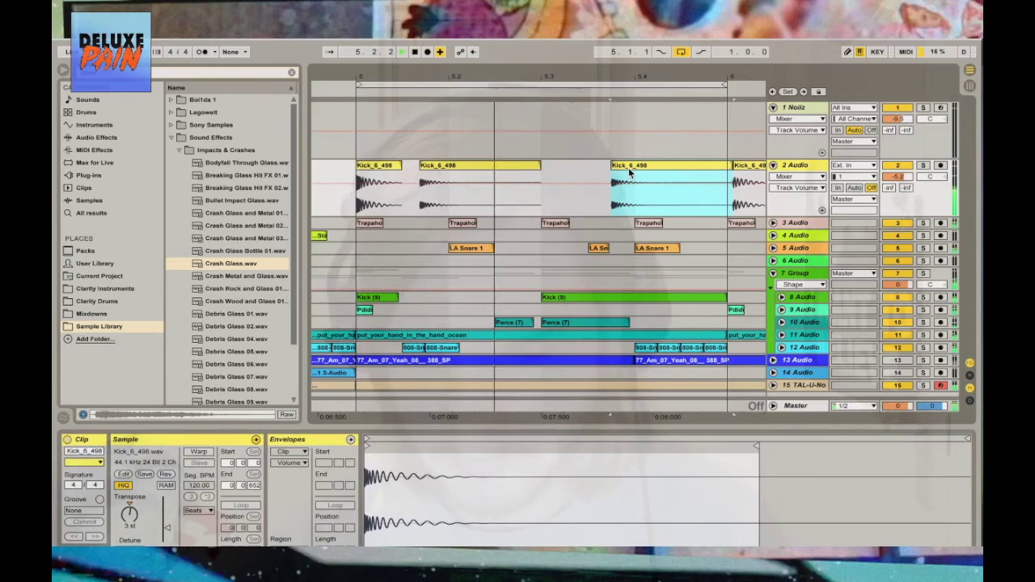
left_click_drag(630, 172, 639, 180)
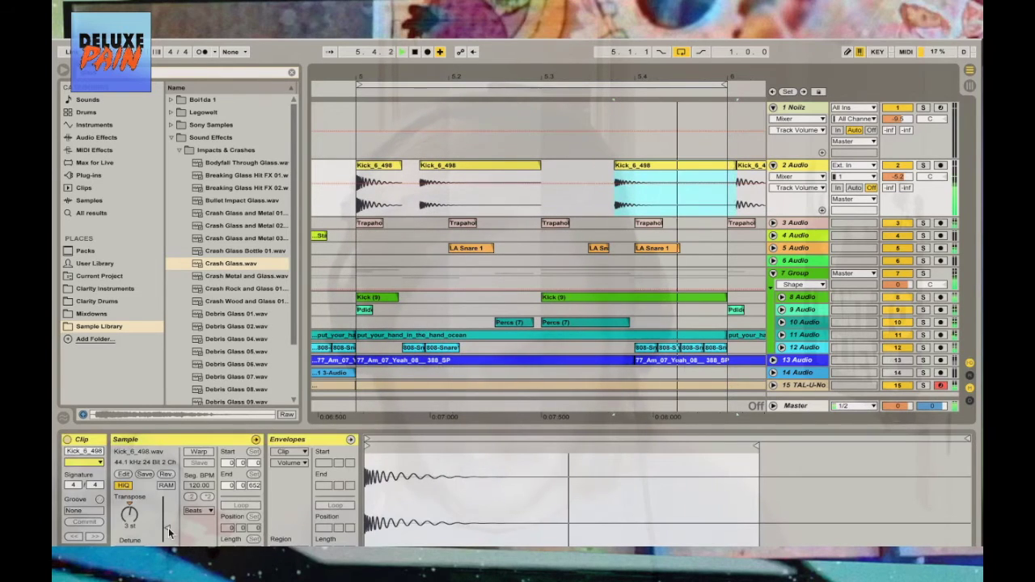
left_click(168, 527)
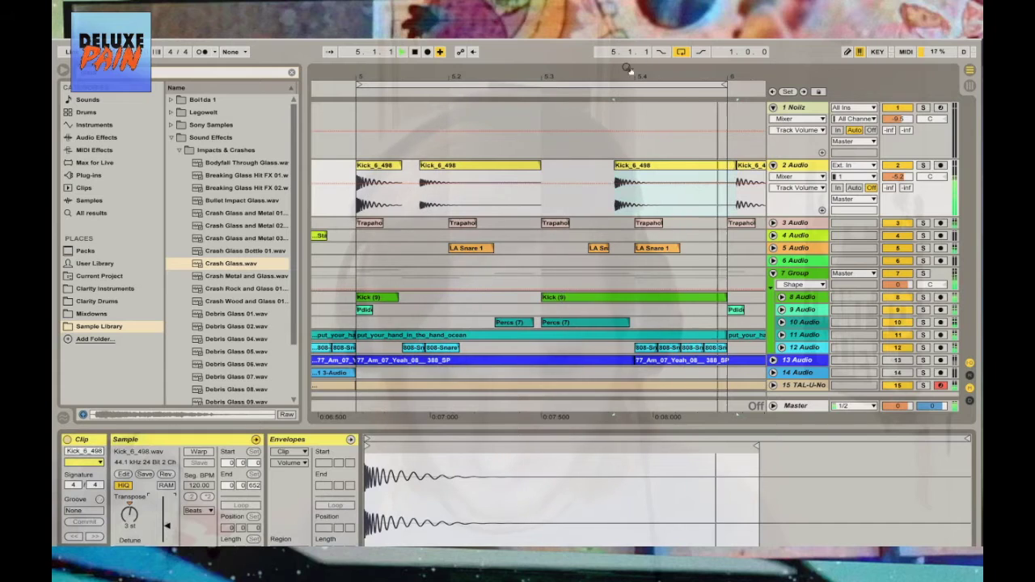
Shift the third bar 5 kick clip earlier so it ends just before bar 6, and reverse its sample
key("minus")
left_click(518, 169)
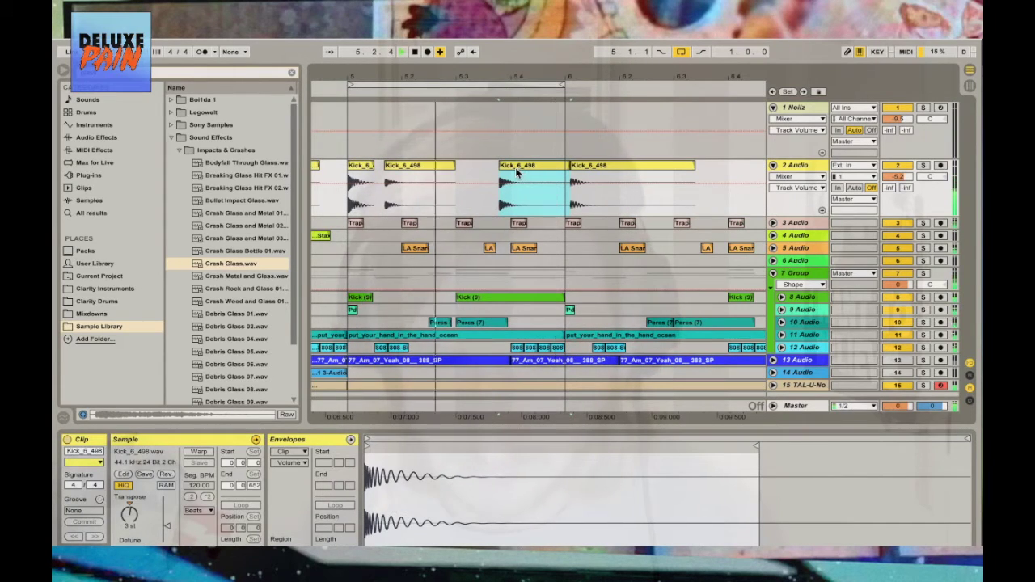
left_click_drag(515, 172, 510, 171)
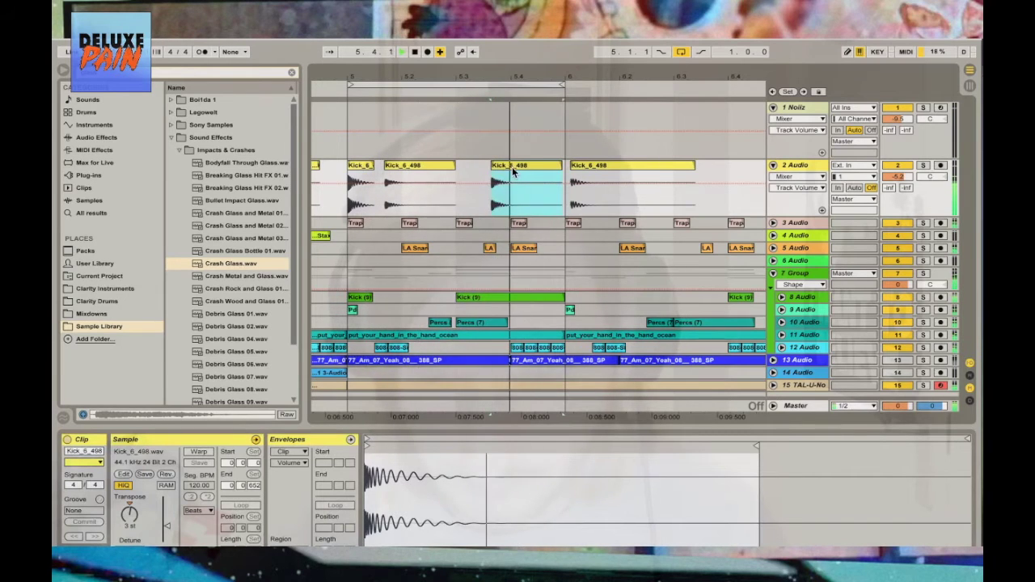
left_click_drag(515, 169, 508, 170)
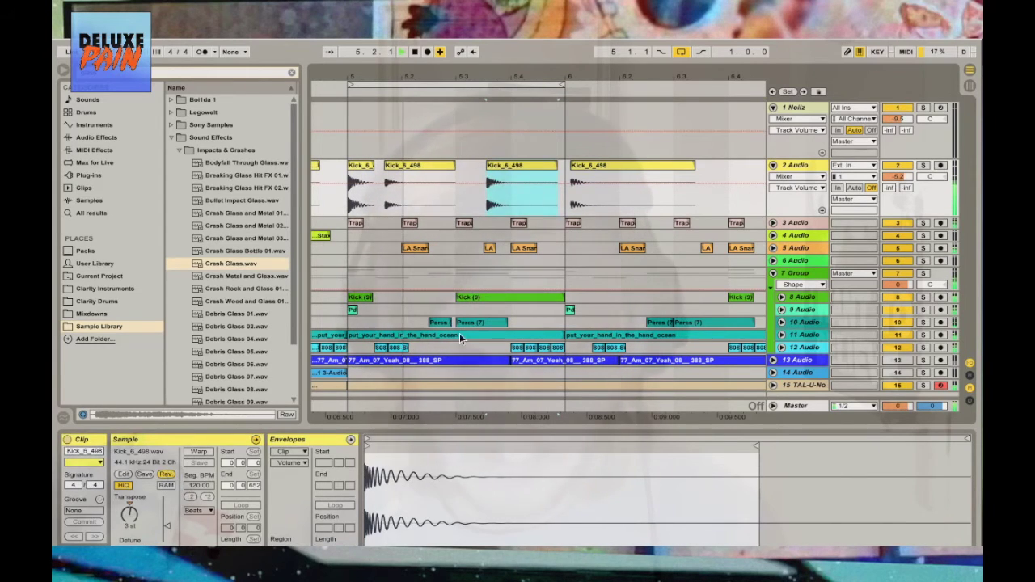
left_click(166, 474)
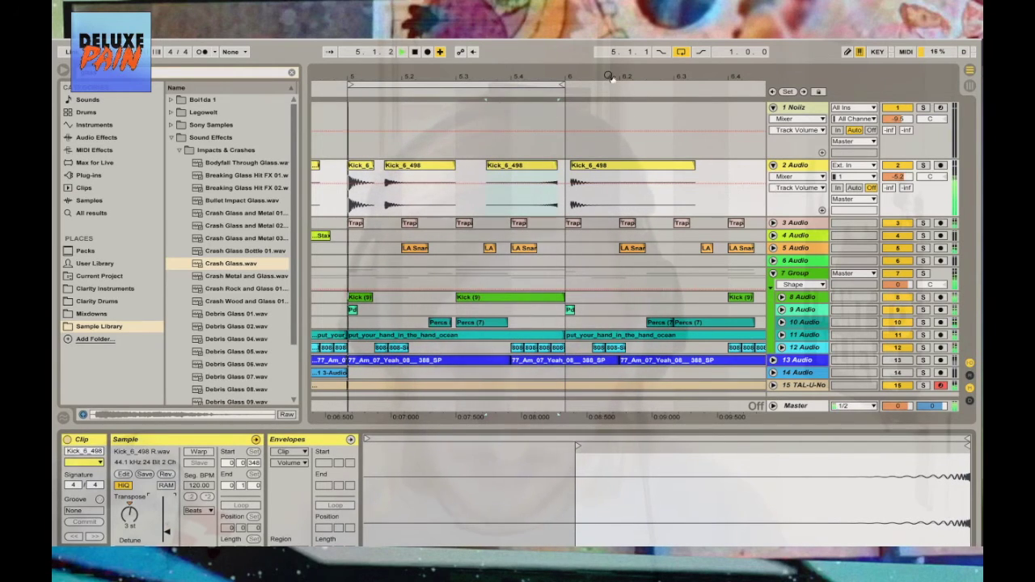
Set the grid to 1 Bar and delete the Kick_6_498 clips at bars 6, 7 and 8 on track 2
key("minus")
key("minus")
key("minus")
key("minus")
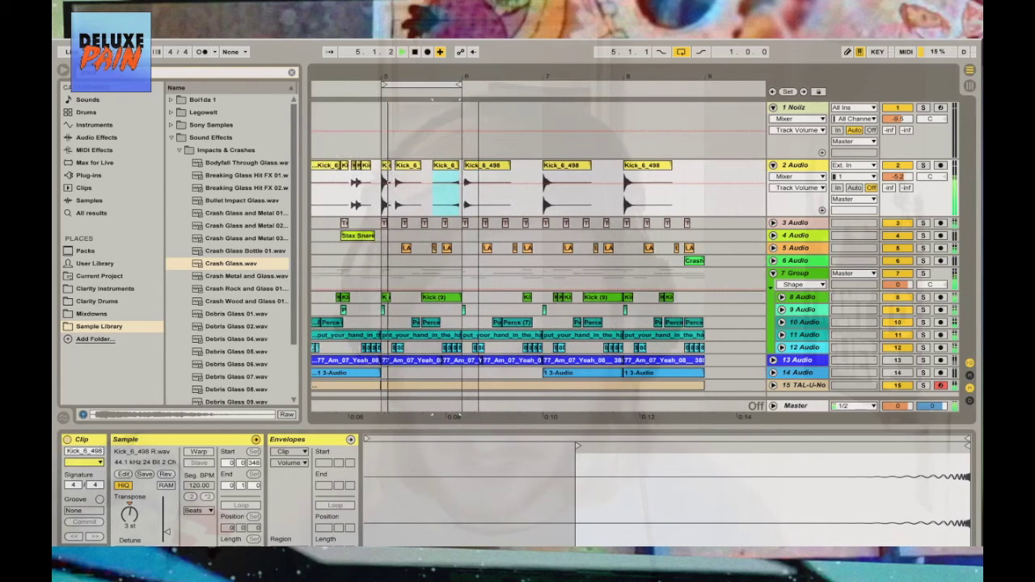
right_click(538, 144)
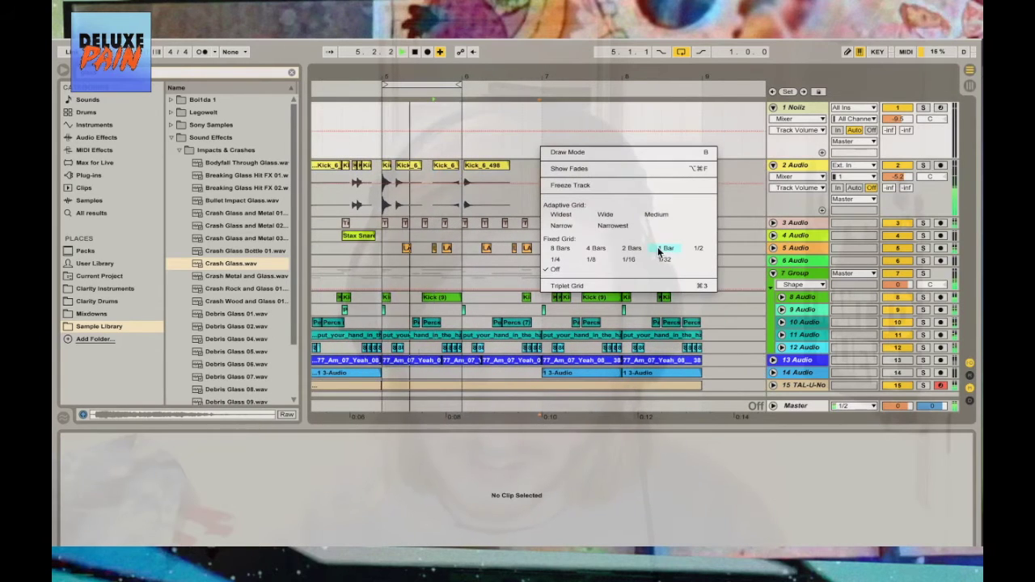
left_click(665, 248)
left_click(494, 165)
key("Delete")
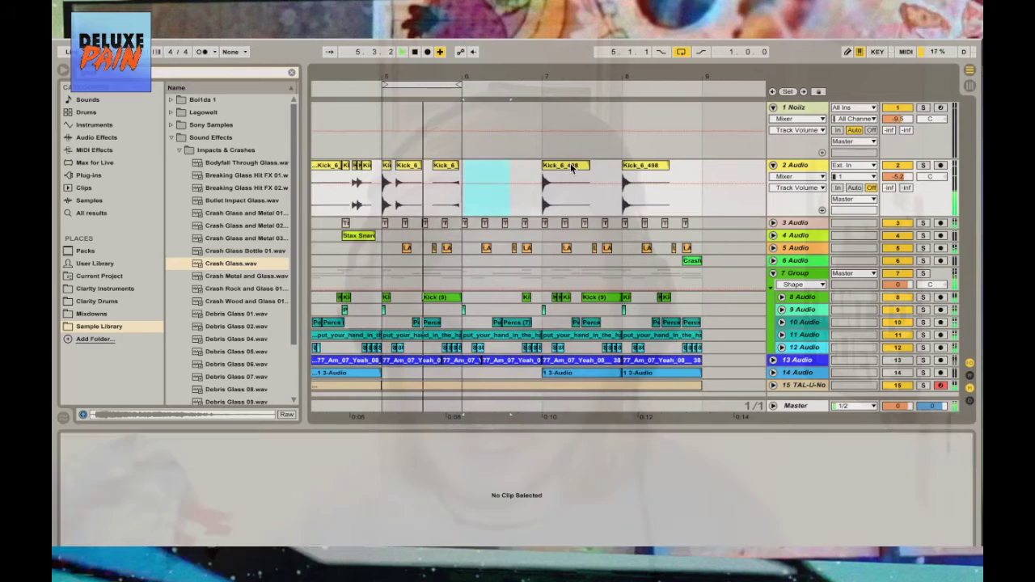
key("Right")
key("Delete")
key("Right")
key("Delete")
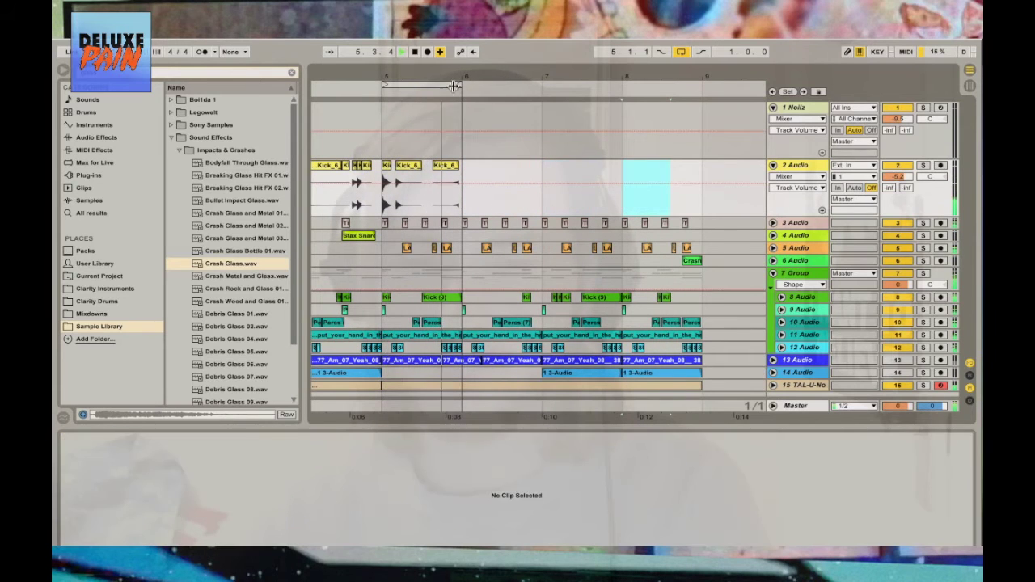
Extend the loop to four bars, then duplicate the bar 5 kick pattern three times through bar 8 and play it back
left_click_drag(460, 86, 701, 85)
left_click(531, 176)
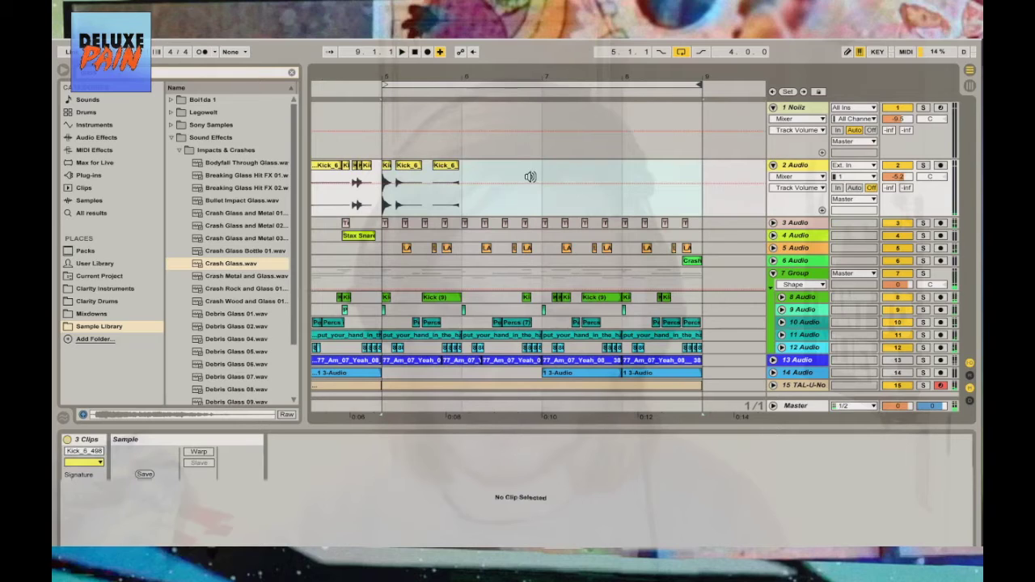
key("ctrl+d")
key("ctrl+d")
key("ctrl+d")
key("space")
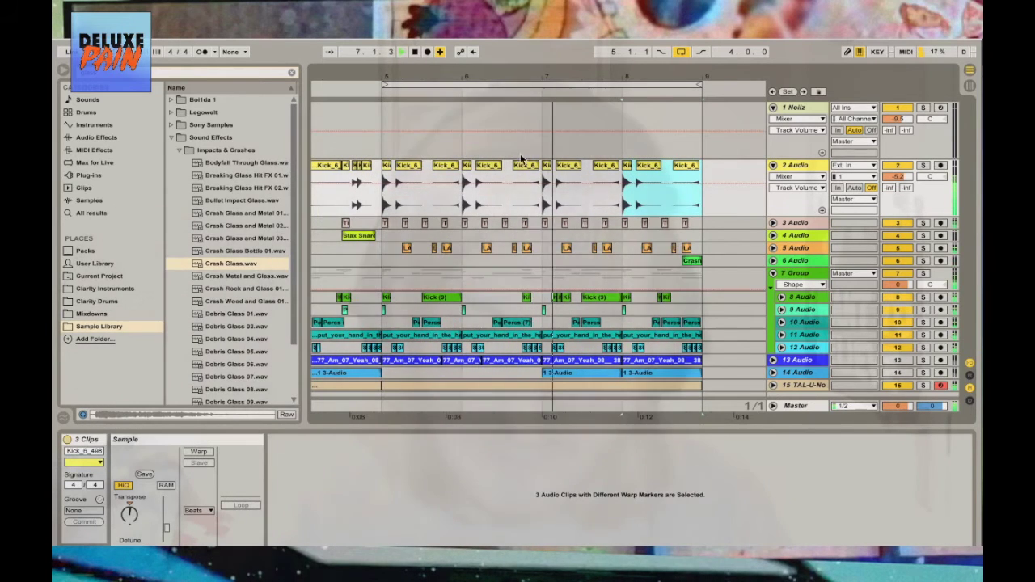
Collapse the 2 Audio track and insert a new audio track below 5 Audio
left_click(773, 166)
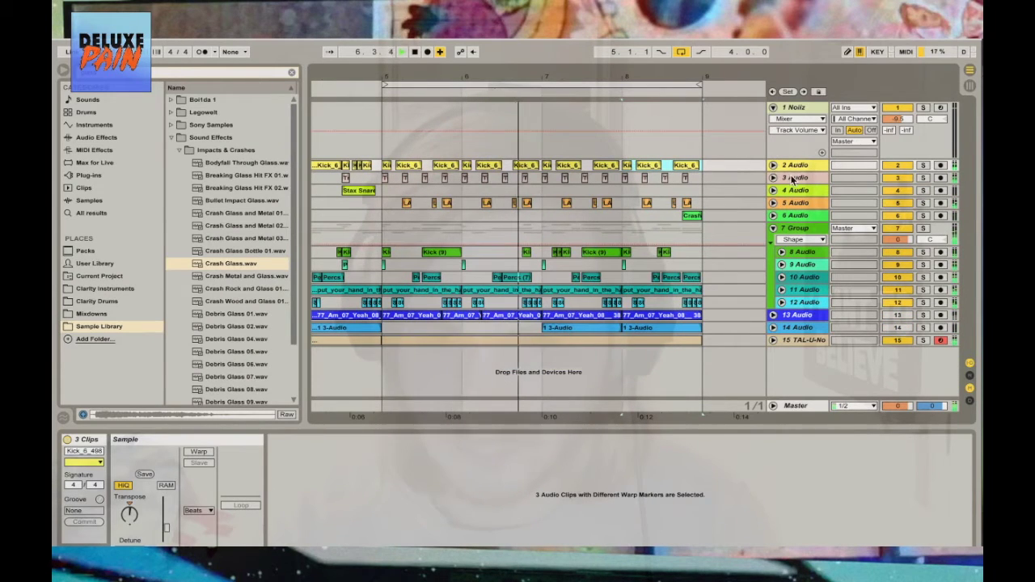
right_click(795, 206)
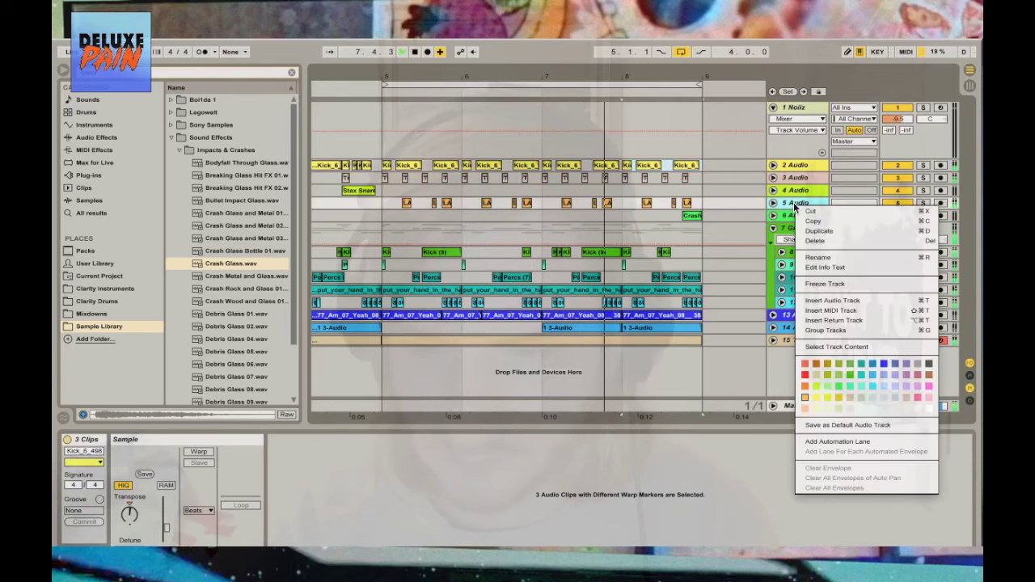
left_click(832, 301)
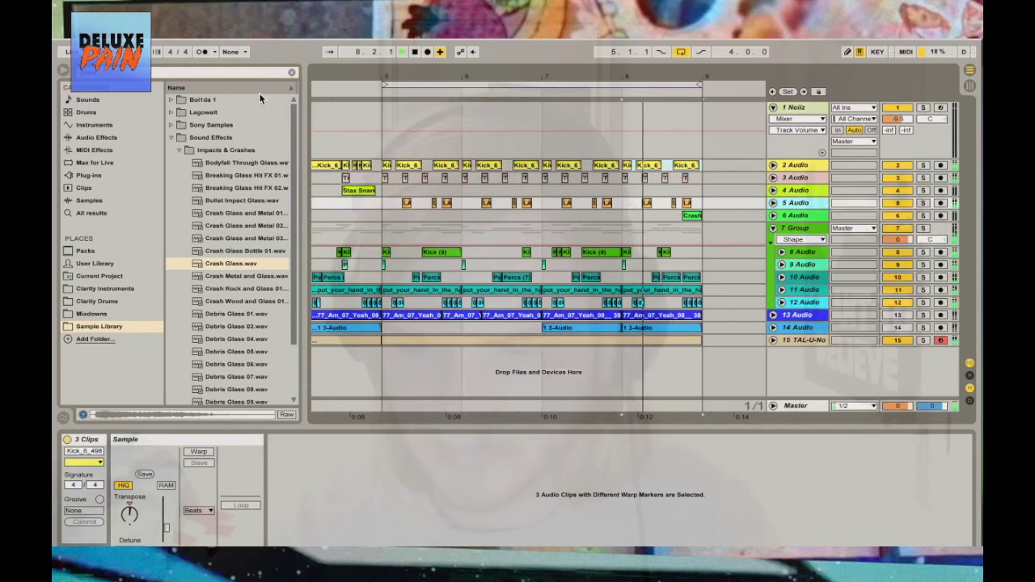
Stop playback, search the Sample Library for snares and open the Snares folder in the second Straight From The Trap Drum Kit
left_click(217, 79)
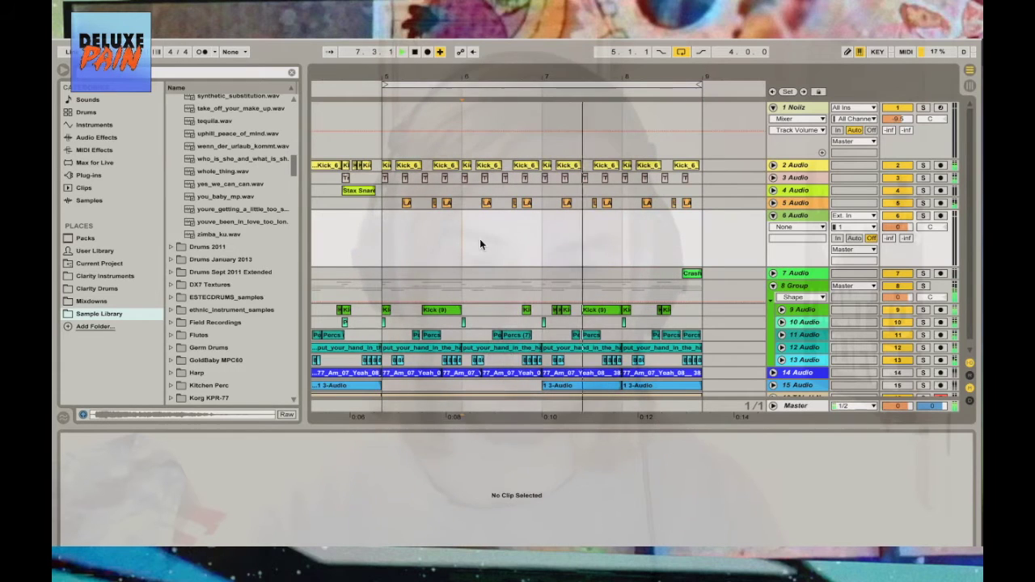
left_click(413, 51)
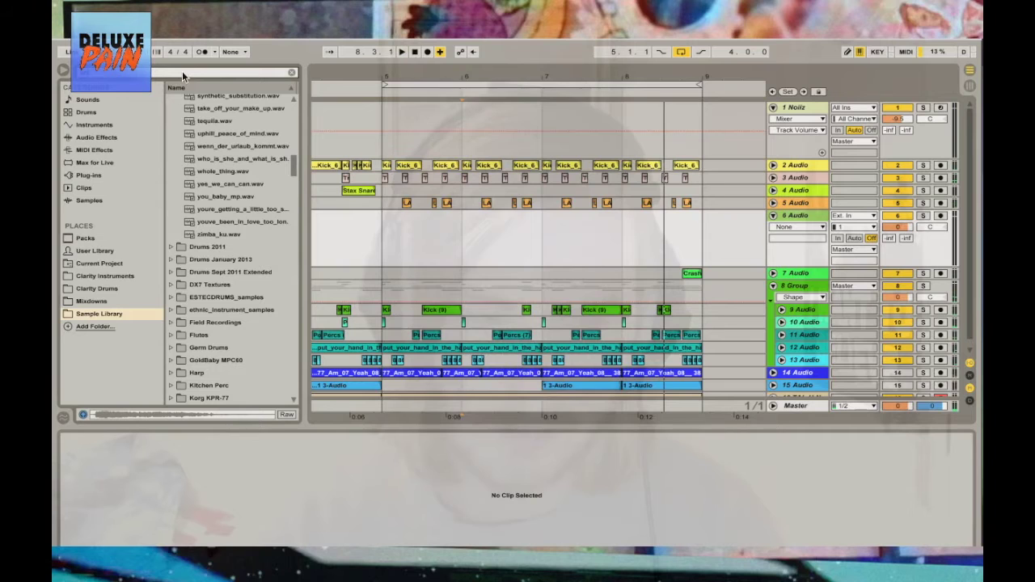
key("Return")
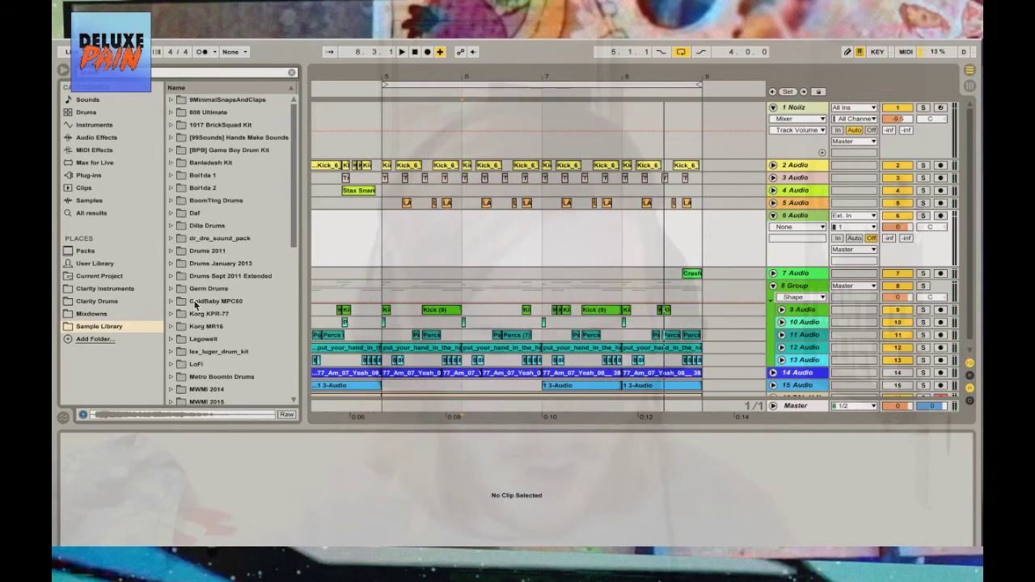
scroll(218, 241, "down", 6)
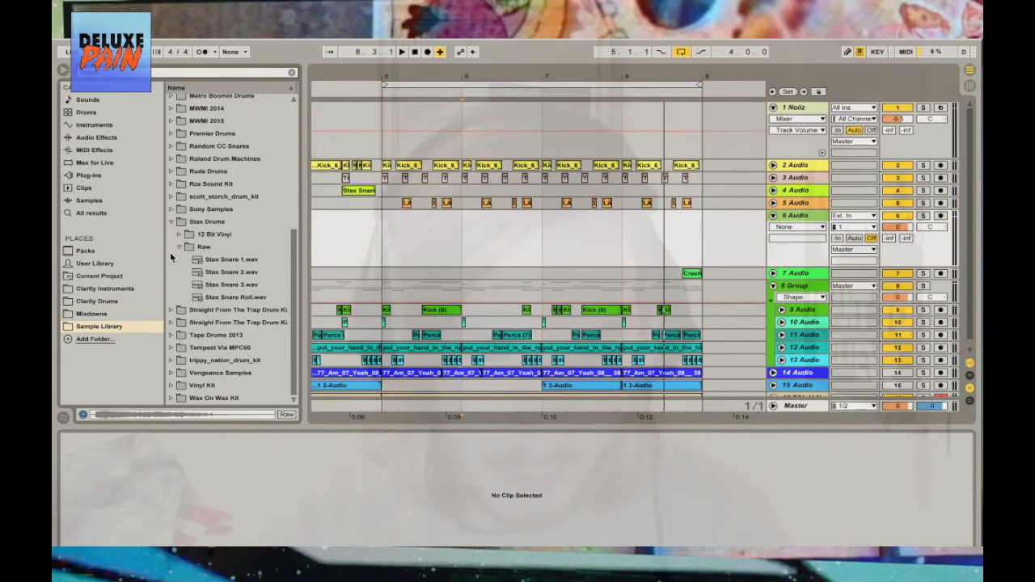
left_click(172, 221)
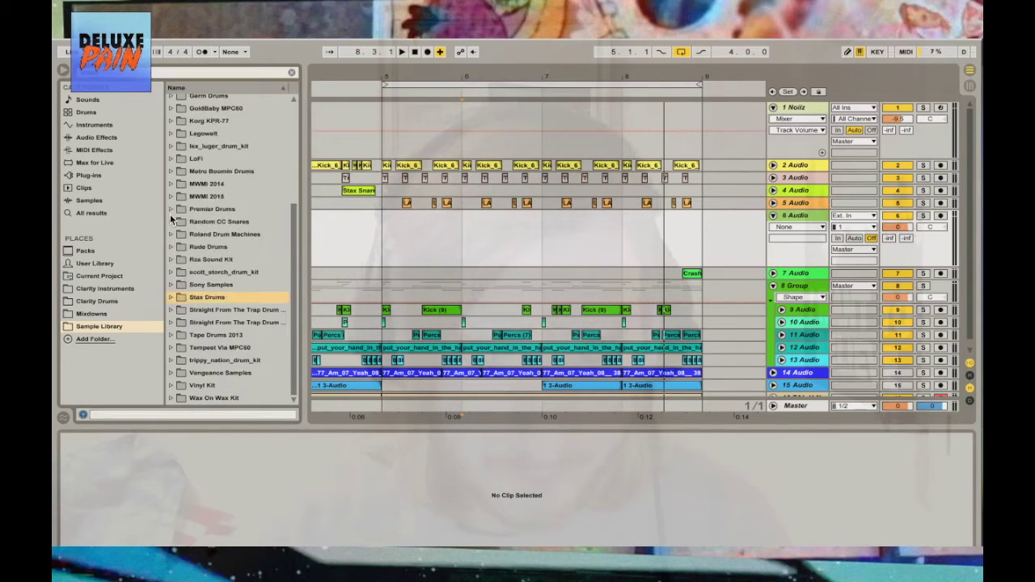
left_click(172, 323)
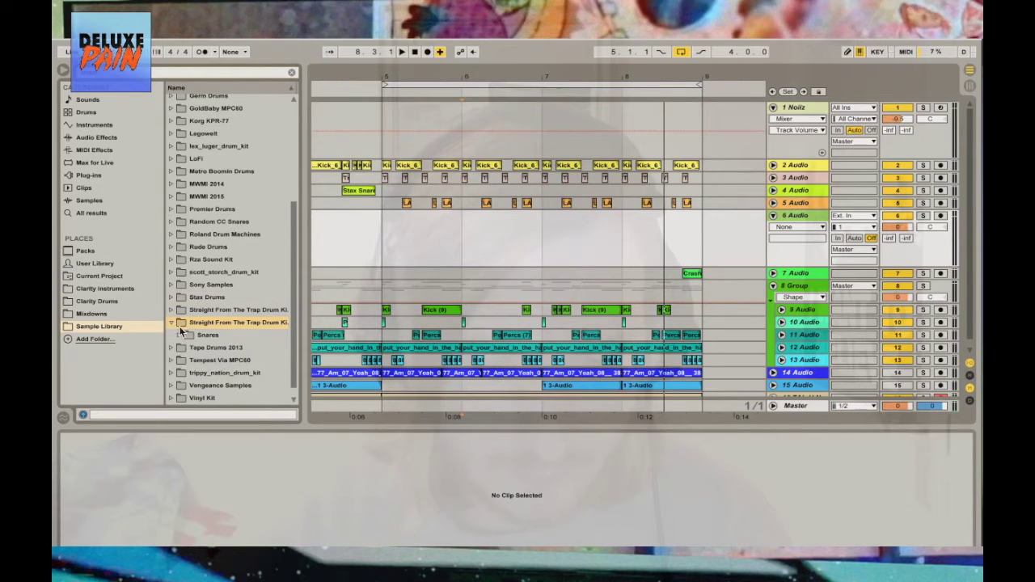
left_click(181, 333)
Audition several snares in the folder and place Snare (7).wav at bar 6 on the 6 Audio track
left_click(224, 362)
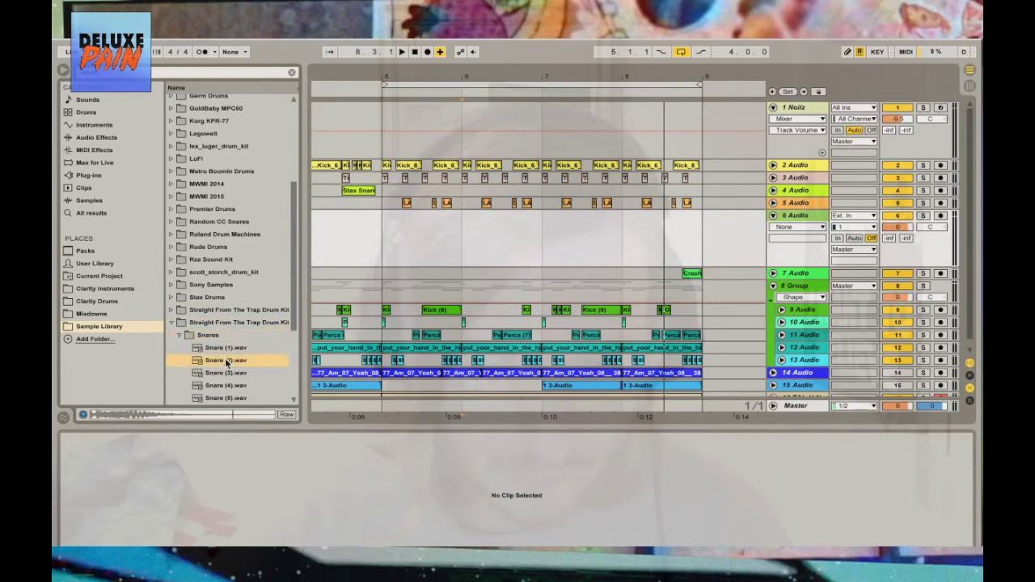
scroll(225, 363, "down", 2)
left_click(226, 364)
left_click(223, 377)
left_click(223, 385)
left_click(227, 347)
left_click(228, 336)
left_click(218, 349)
left_click_drag(428, 272, 440, 239)
Set the grid to 1/16 and lower the gain of the Snare (7) clip
right_click(440, 239)
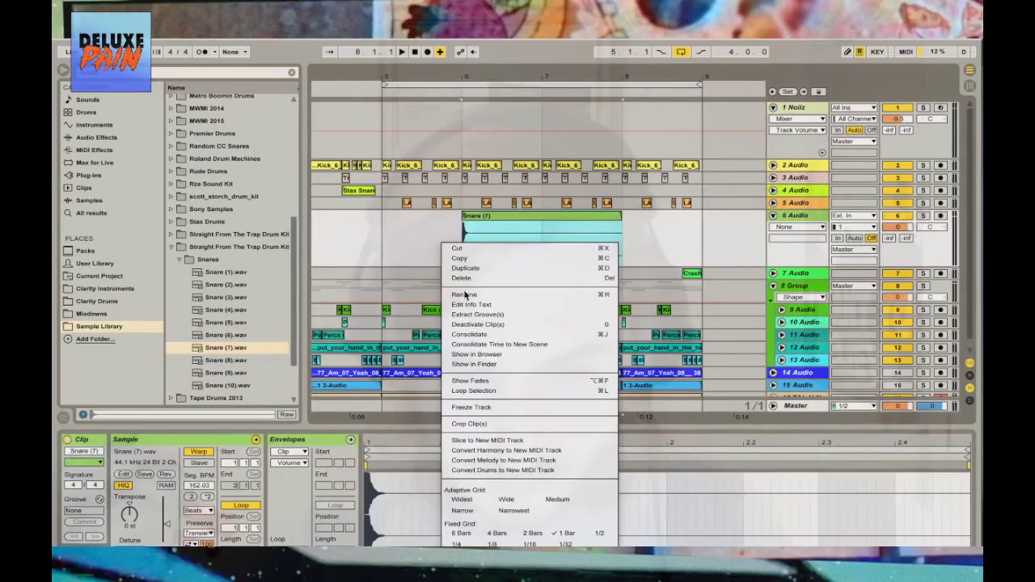
left_click(528, 543)
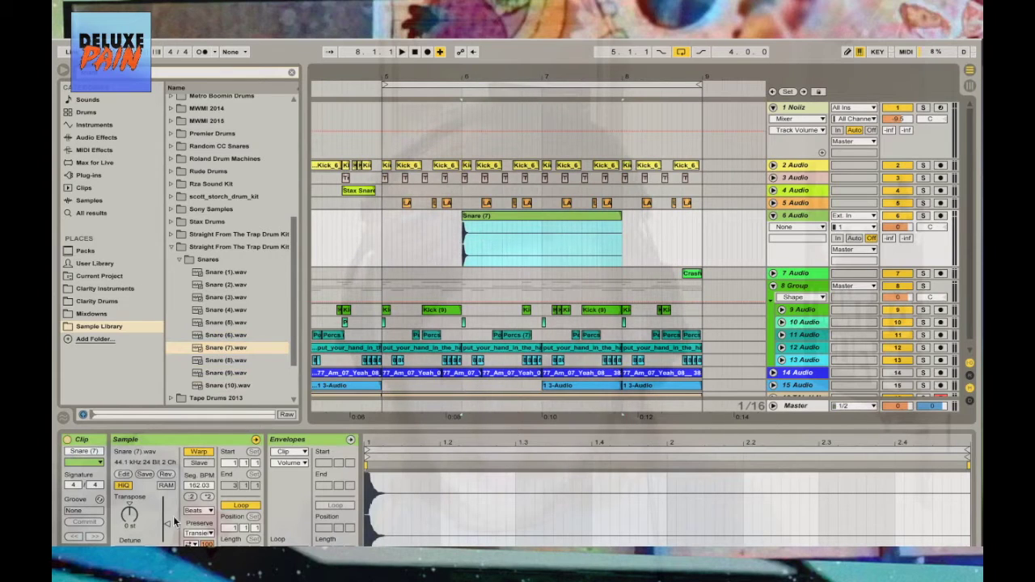
left_click_drag(167, 529, 167, 543)
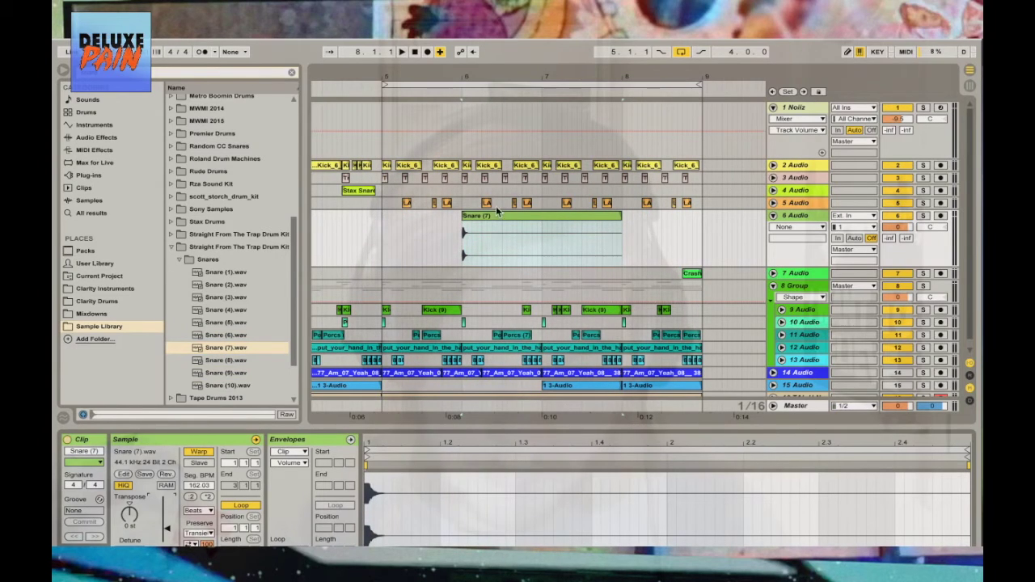
Move the Snare (7) clip earlier so it starts at beat 5.2, with the loop playing
left_click_drag(493, 213, 435, 215)
key("space")
left_click(379, 237)
left_click(414, 82)
left_click_drag(415, 82, 417, 121)
left_click(451, 213)
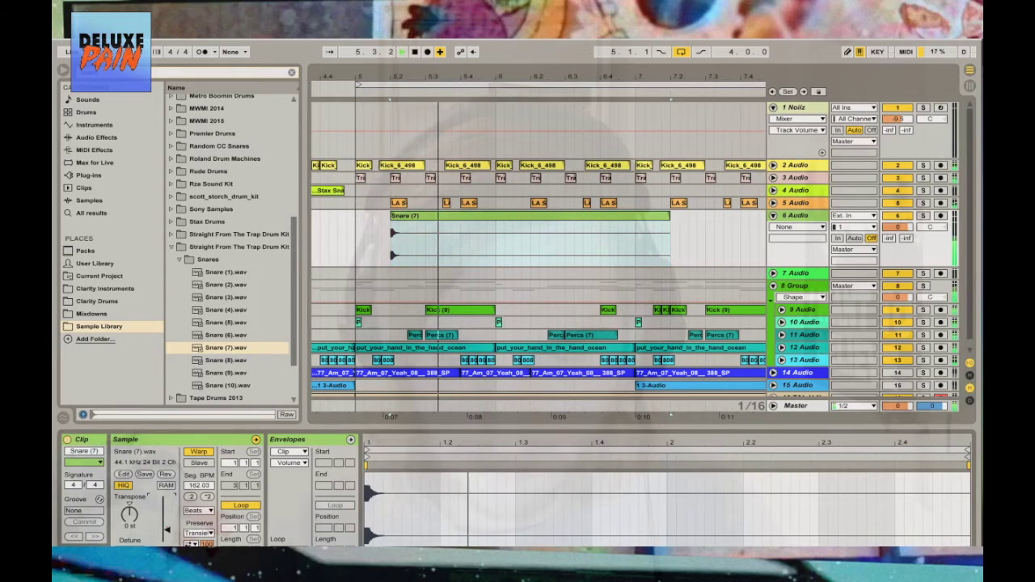
Show the track delays and set the 6 Audio delay to -17.00 ms
left_click(970, 391)
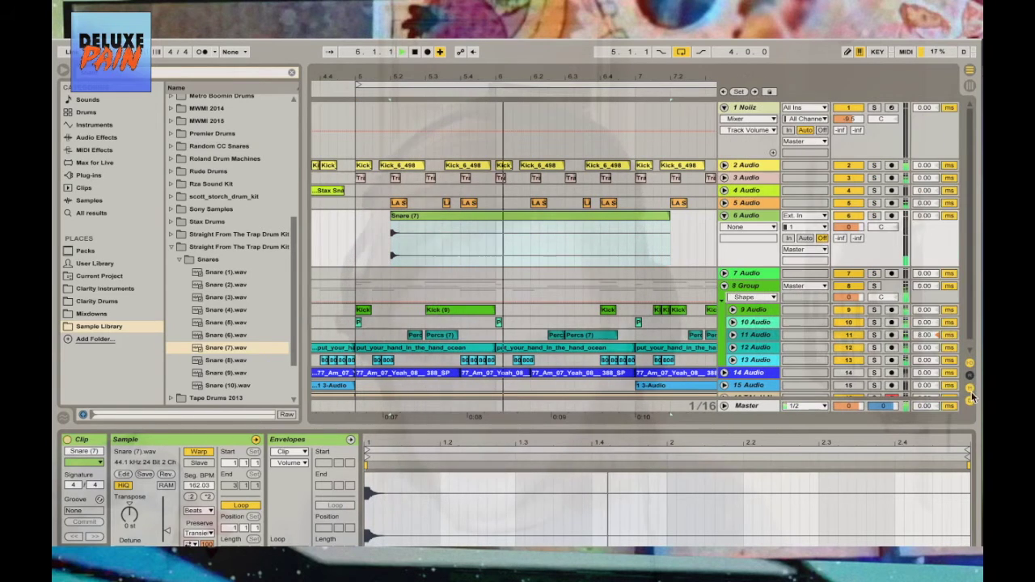
left_click_drag(924, 215, 924, 234)
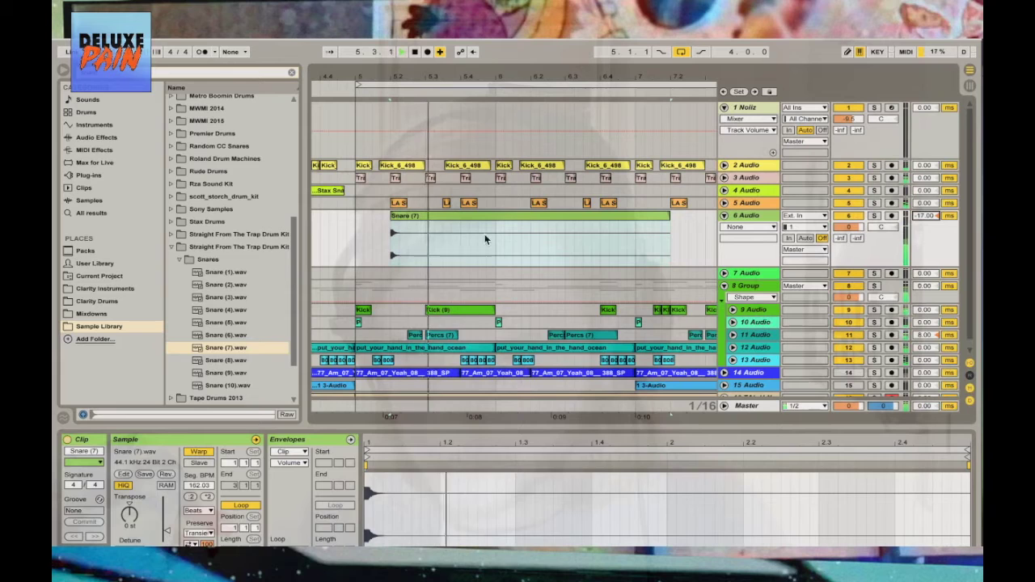
Duplicate the half bar of Snare (7) from beat 5.2 so it repeats at beat 5.4, and play it back
left_click(456, 238)
left_click_drag(457, 236, 382, 243)
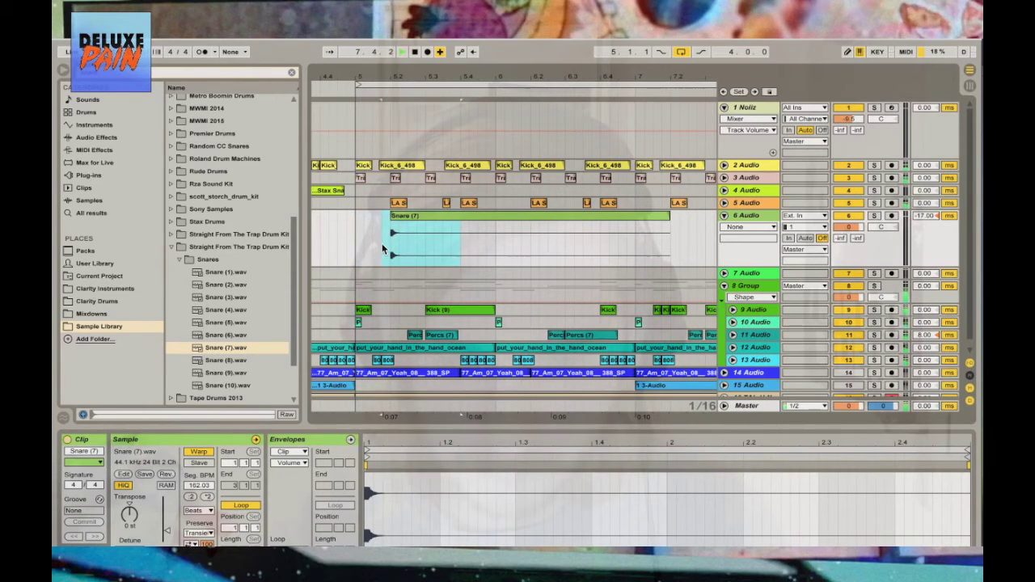
key("ctrl+d")
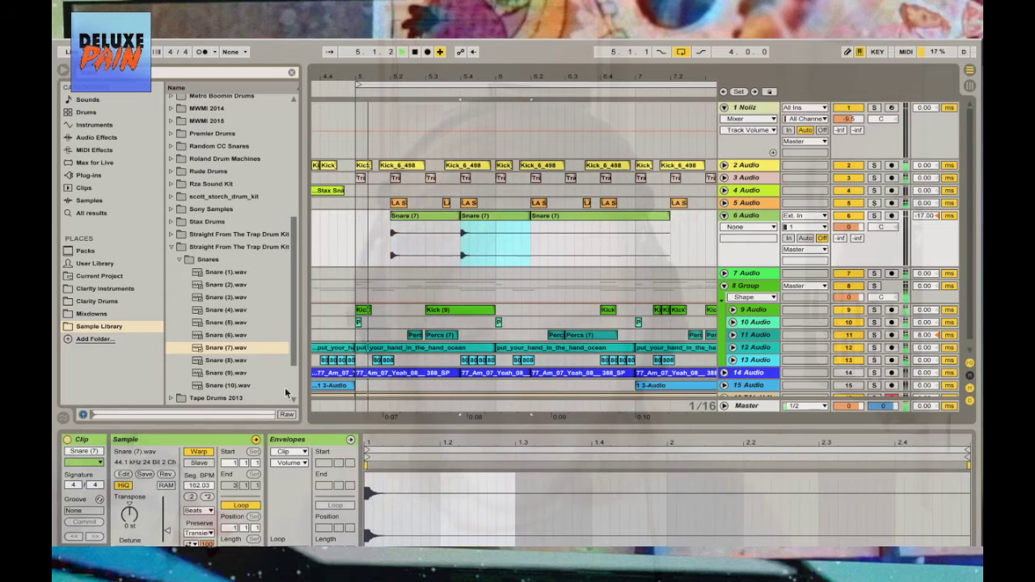
key("space")
key("space")
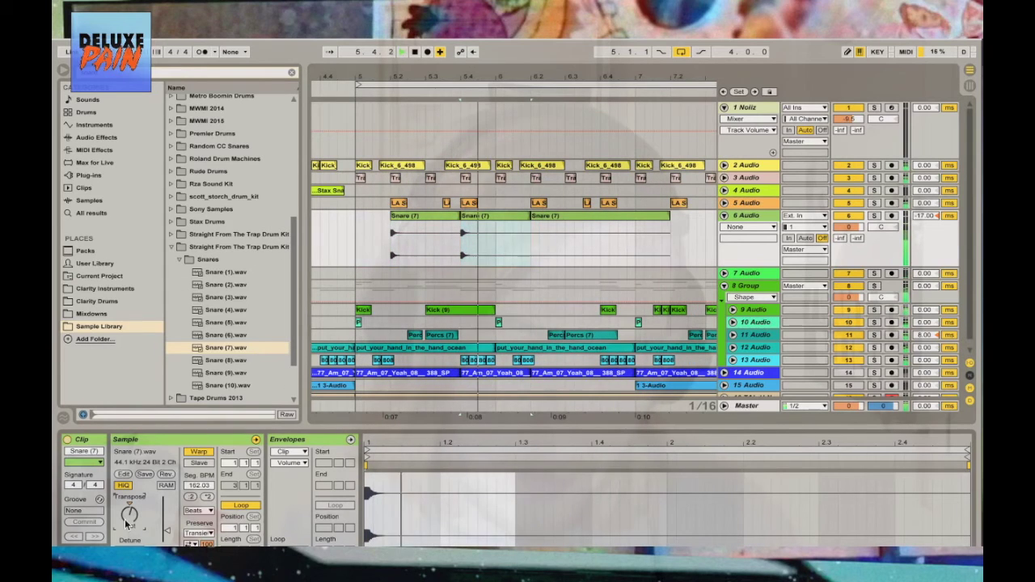
Duplicate the bar 5 snare pattern on 6 Audio three times through bar 8
left_click(497, 244)
left_click_drag(495, 241, 356, 245)
key("ctrl+d")
key("ctrl+d")
key("ctrl+d")
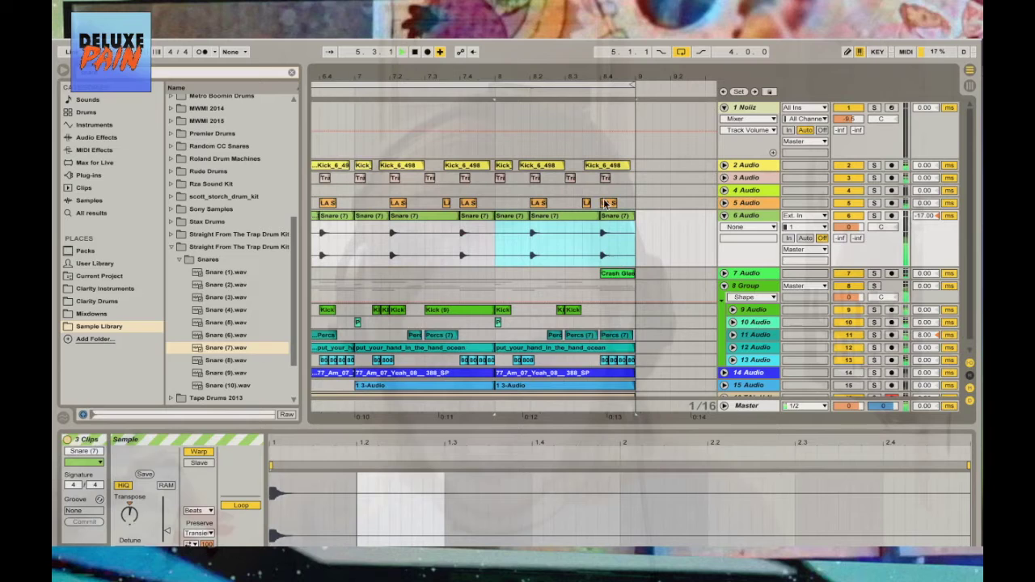
Set the 6 Audio track delay to -10.00 ms while the four-bar loop plays
left_click(613, 274)
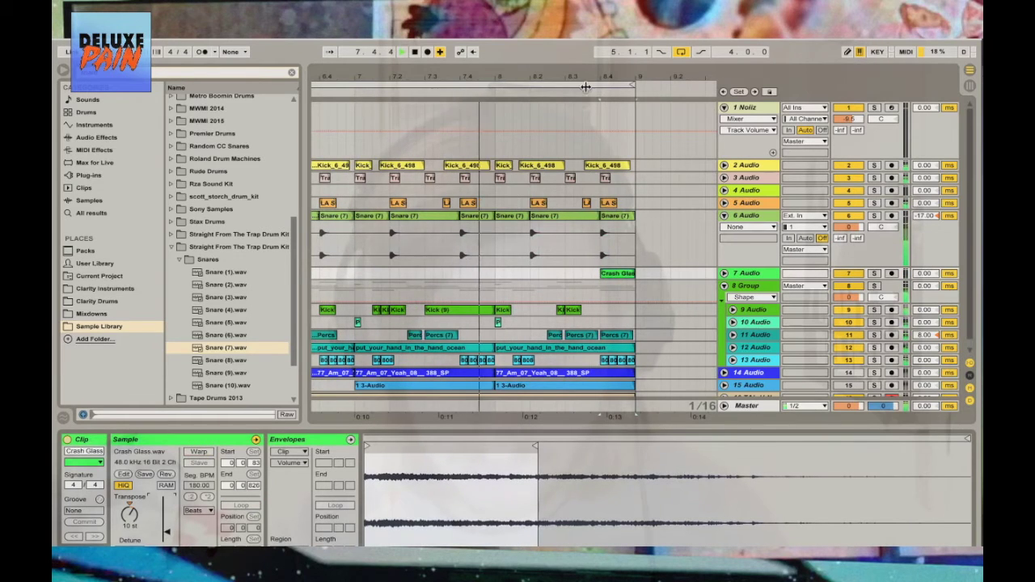
left_click_drag(585, 87, 624, 100)
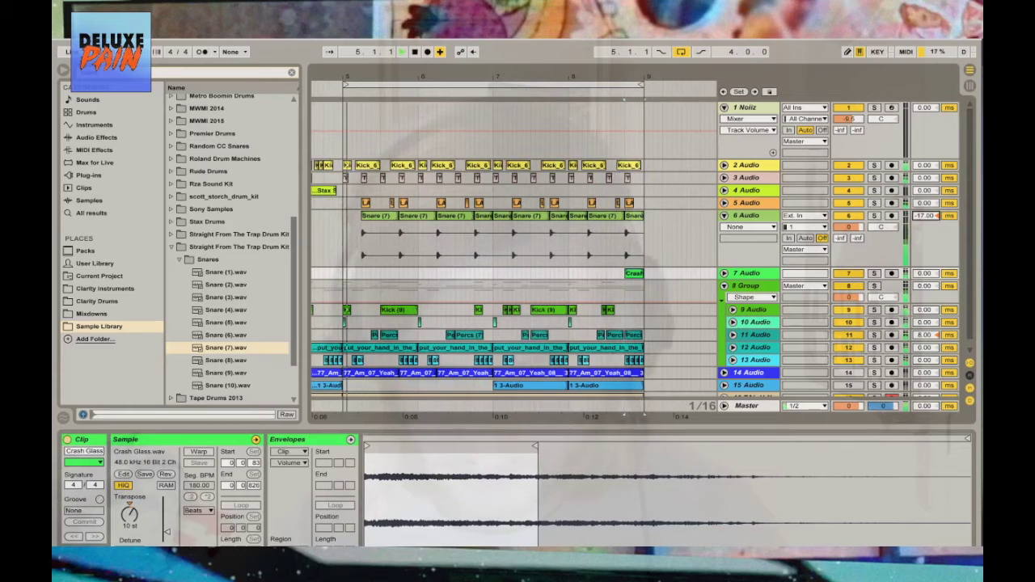
left_click_drag(924, 216, 924, 224)
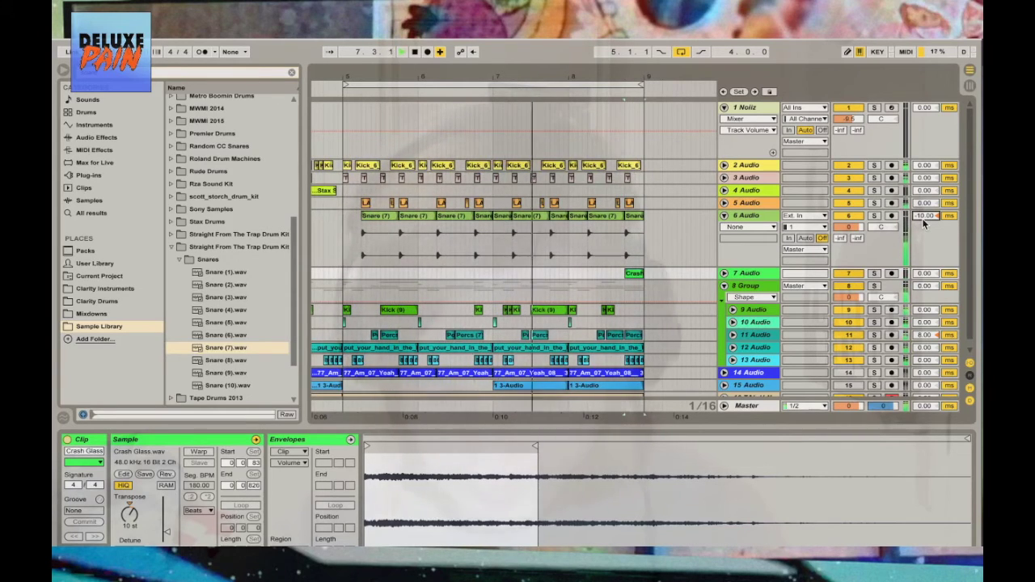
Insert a new audio track below 6 Audio, and lower the 6 Audio volume to -3.8 dB
left_click(725, 217)
right_click(759, 216)
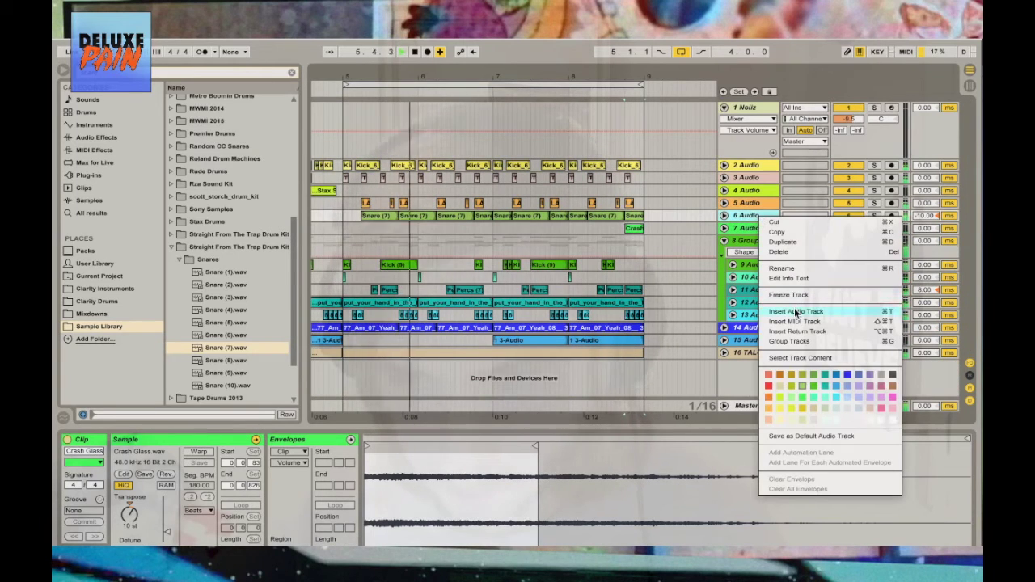
left_click(796, 312)
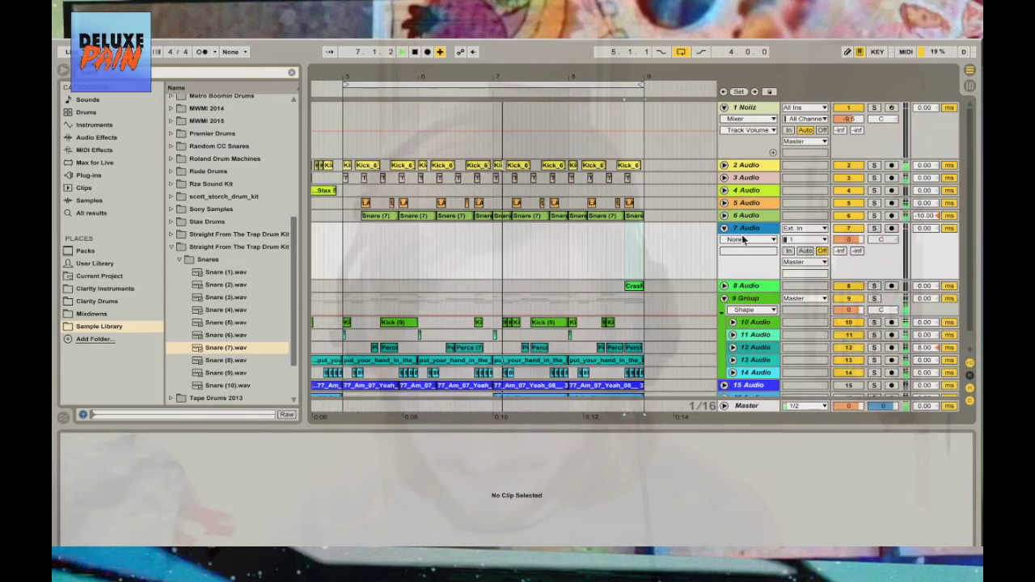
left_click(723, 216)
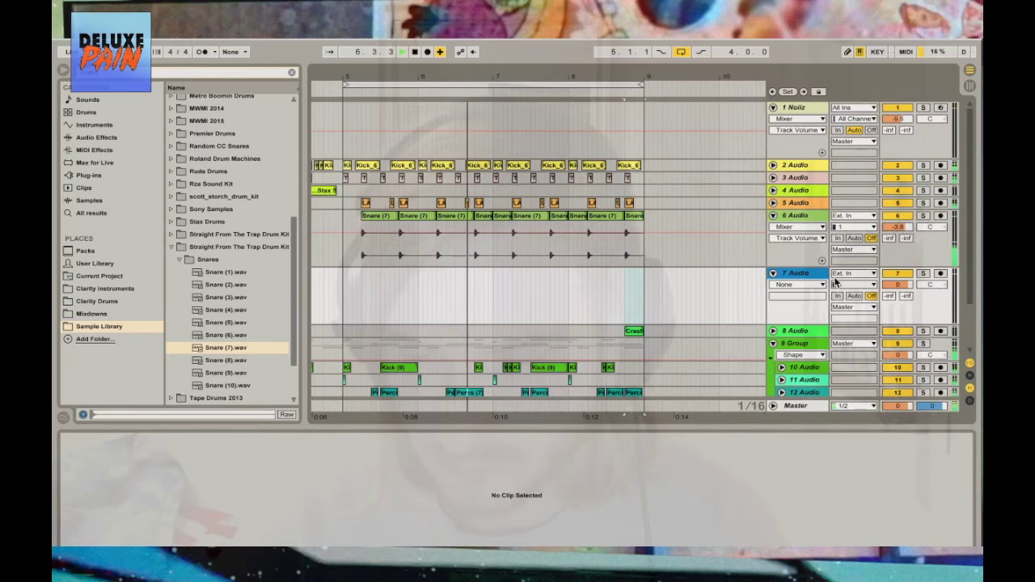
Open the UAD SSL G Bus Compressor on the Master track, check its compression meter and close it
scroll(858, 345, "down", 4)
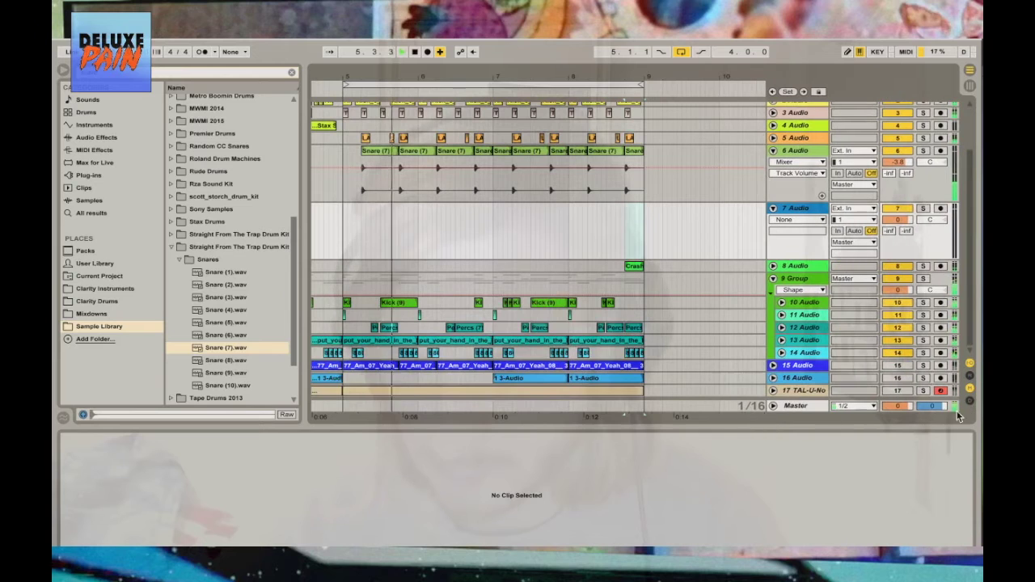
left_click(793, 405)
left_click(93, 440)
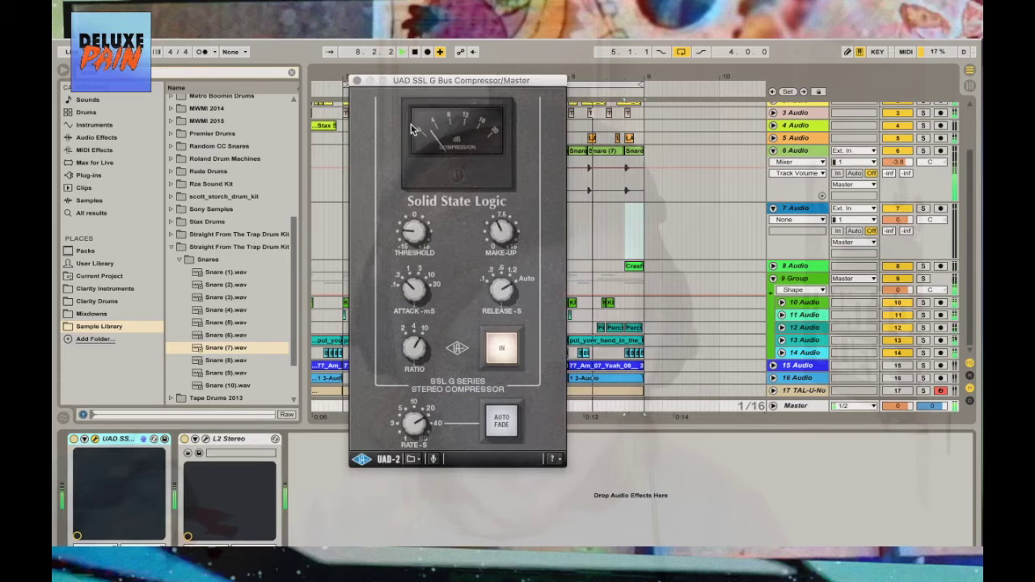
left_click(357, 81)
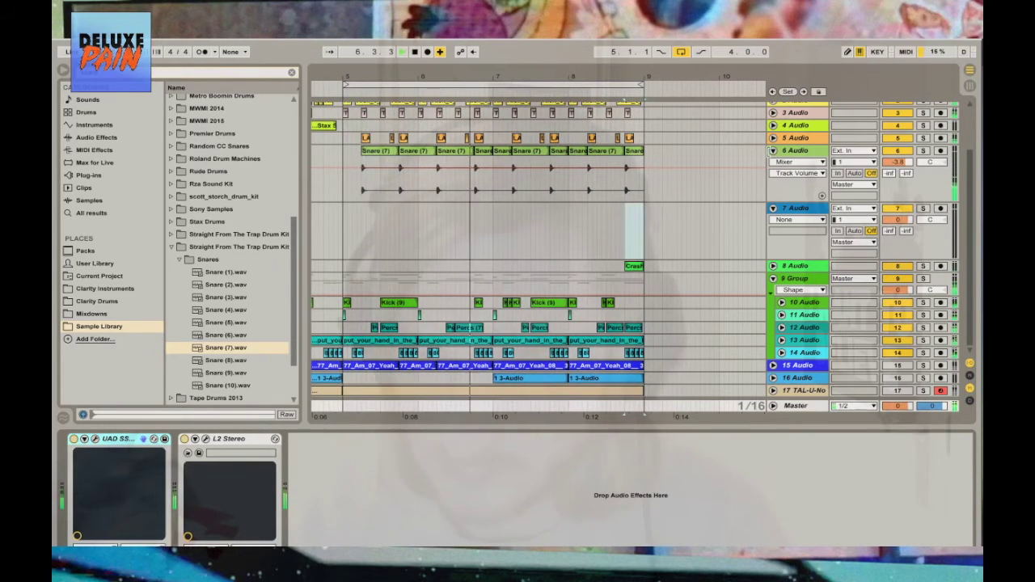
Find SausageFattener among the plug-ins and insert it on the Master between the UAD SSL G compressor and L2 Stereo
left_click(88, 174)
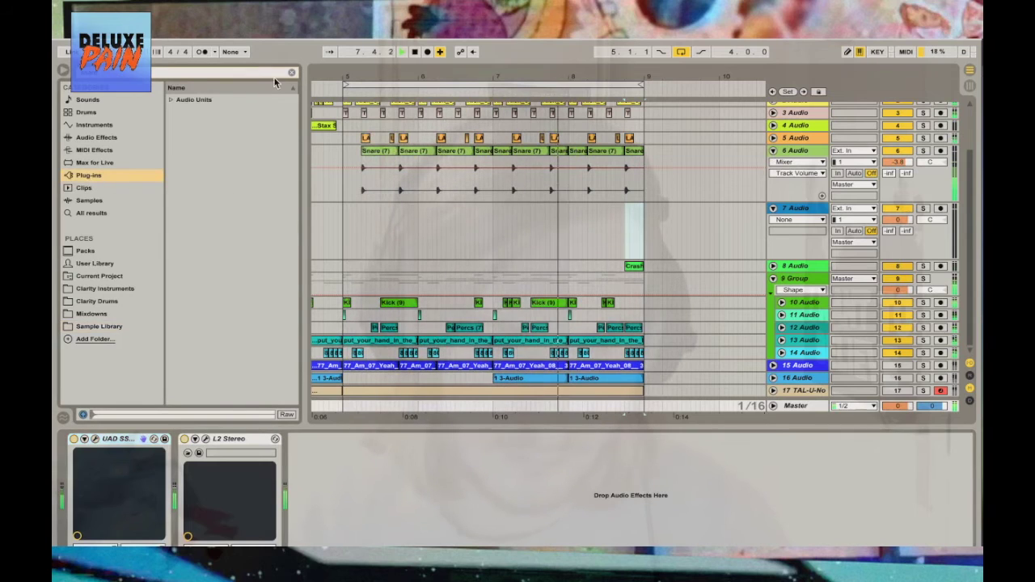
key("Right")
key("Right")
scroll(240, 243, "down", 10)
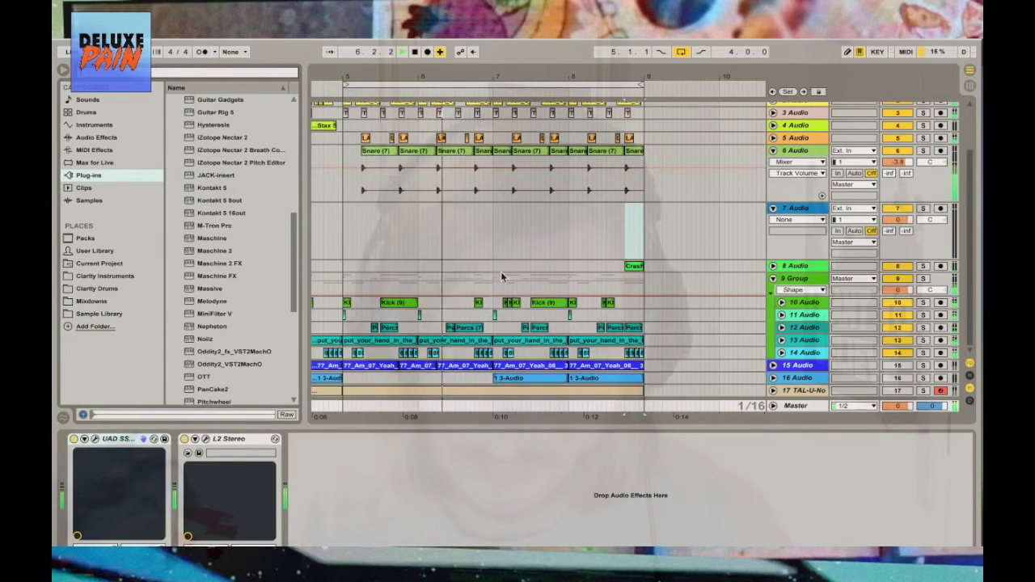
scroll(206, 375, "down", 3)
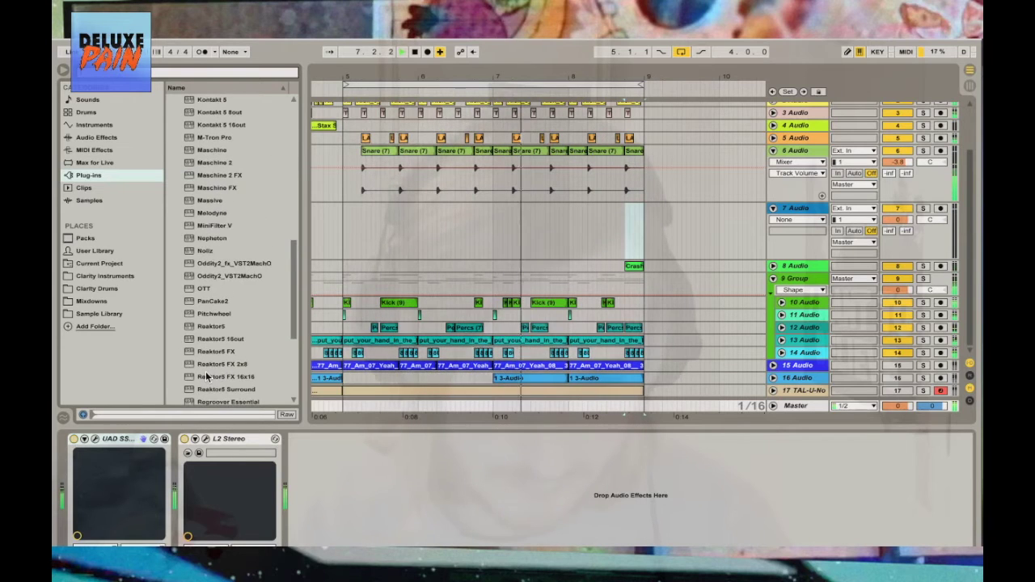
scroll(208, 366, "down", 2)
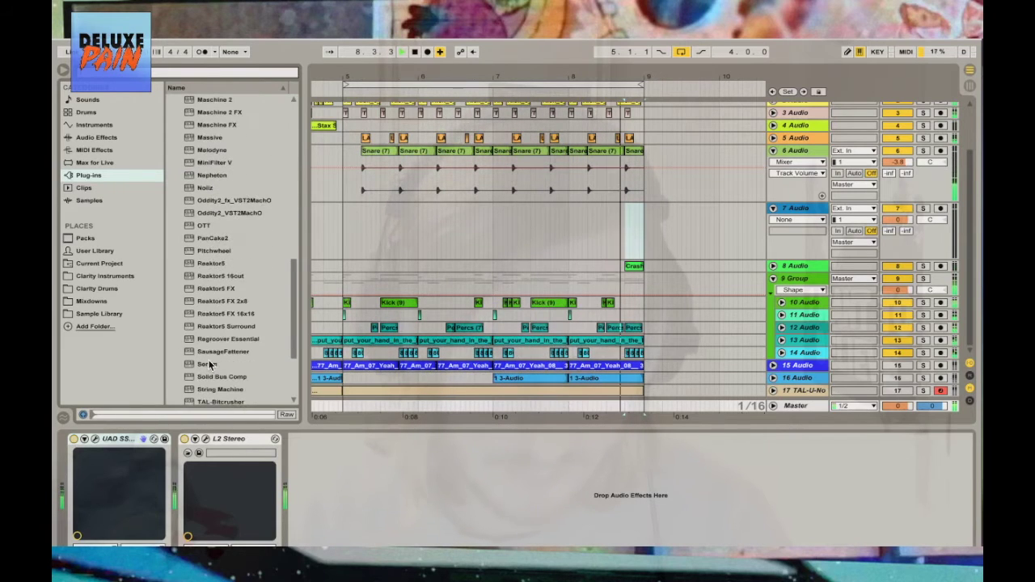
scroll(206, 381, "down", 1)
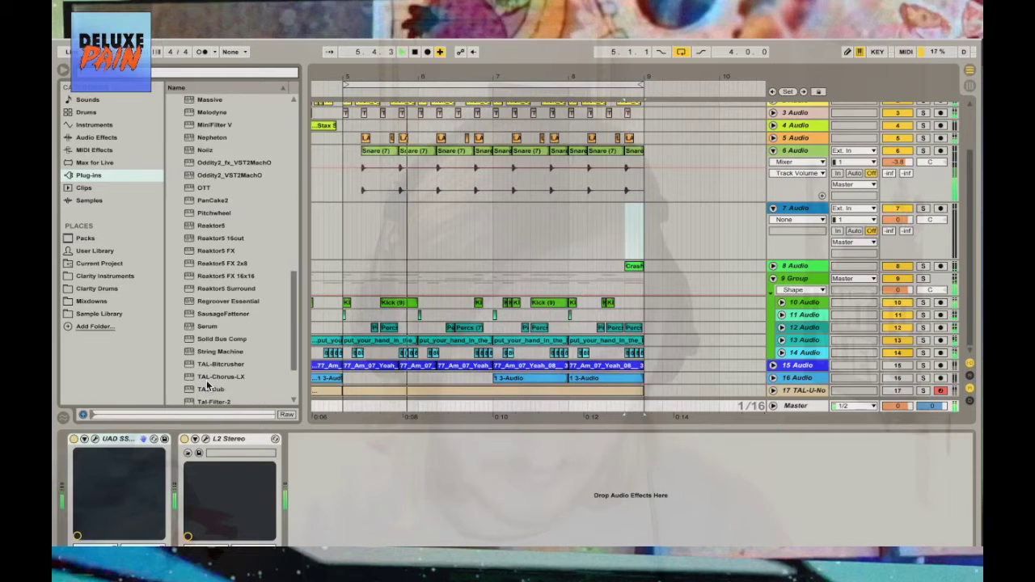
left_click_drag(220, 314, 171, 504)
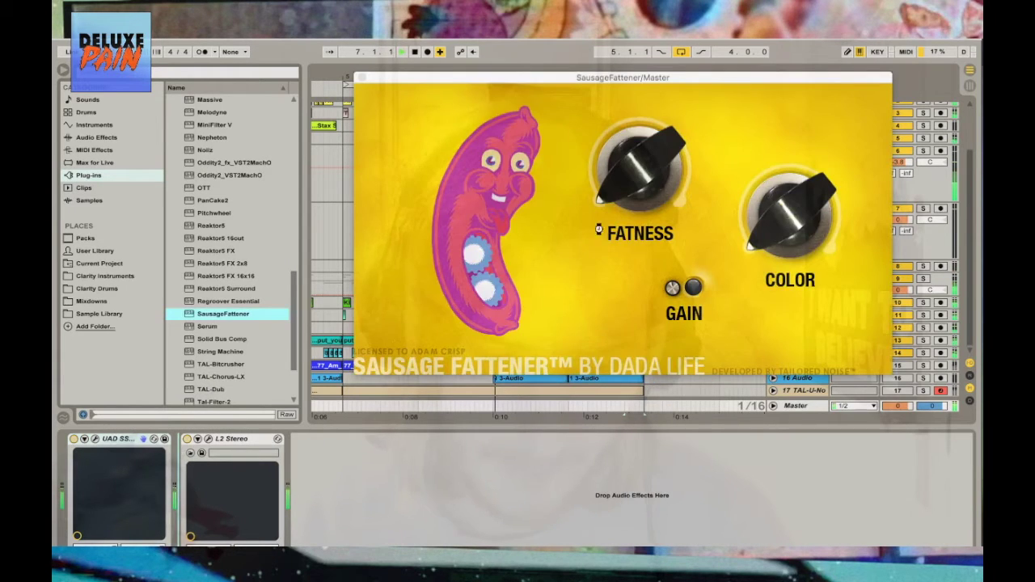
Set the SausageFattener Fatness to 2.0 %, close its window and select the 7 Audio track
left_click_drag(633, 186, 634, 181)
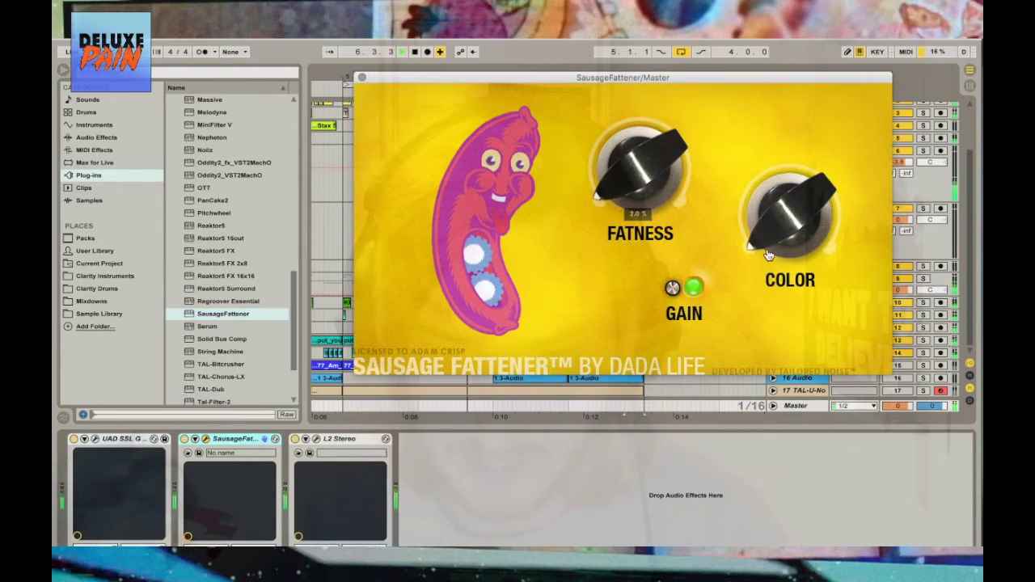
left_click(361, 76)
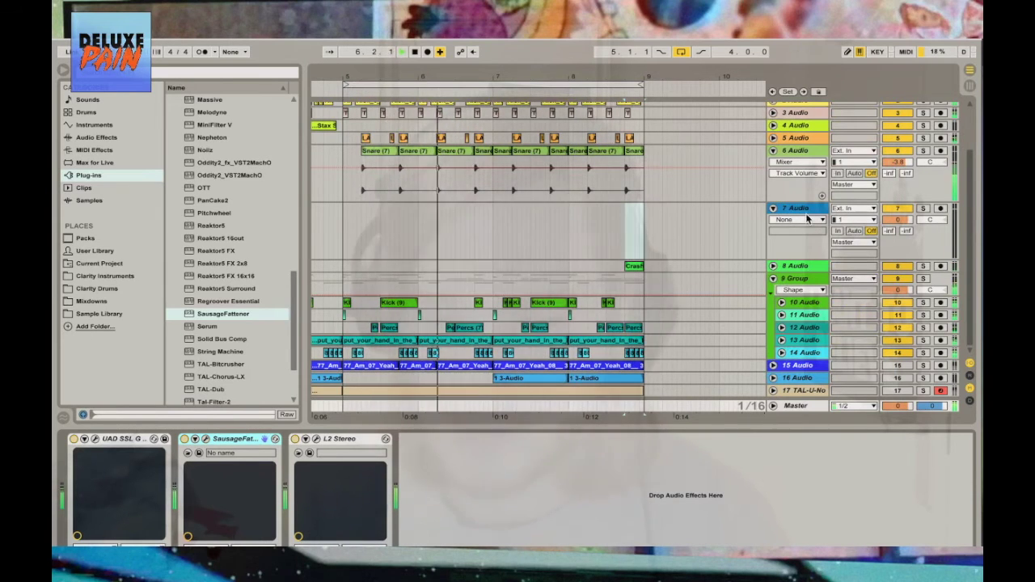
left_click(792, 209)
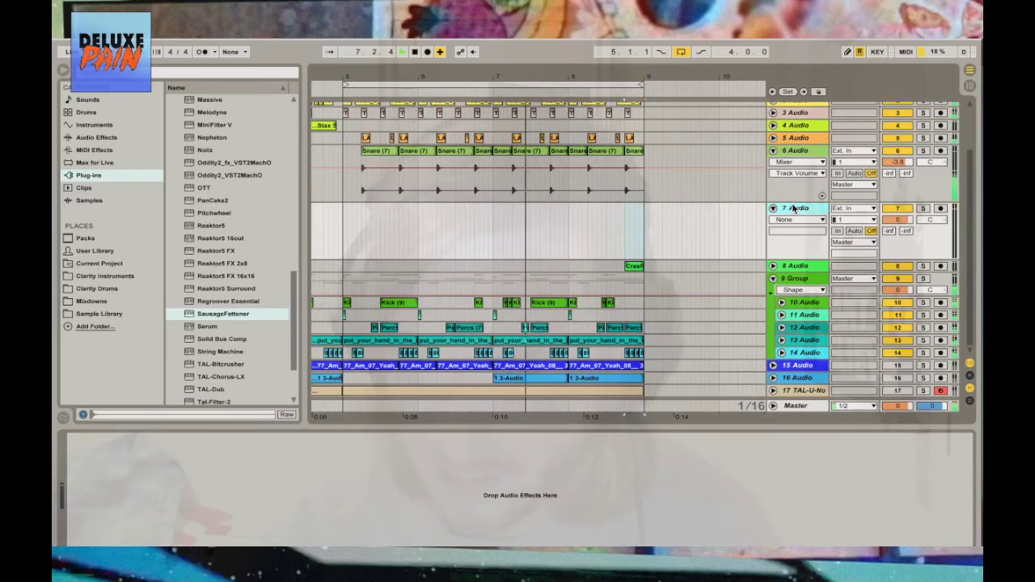
Open the Noiiz plug-in on track 1, browse to the Hats folder in My Folders and stop playback
scroll(685, 202, "up", 3)
left_click(806, 107)
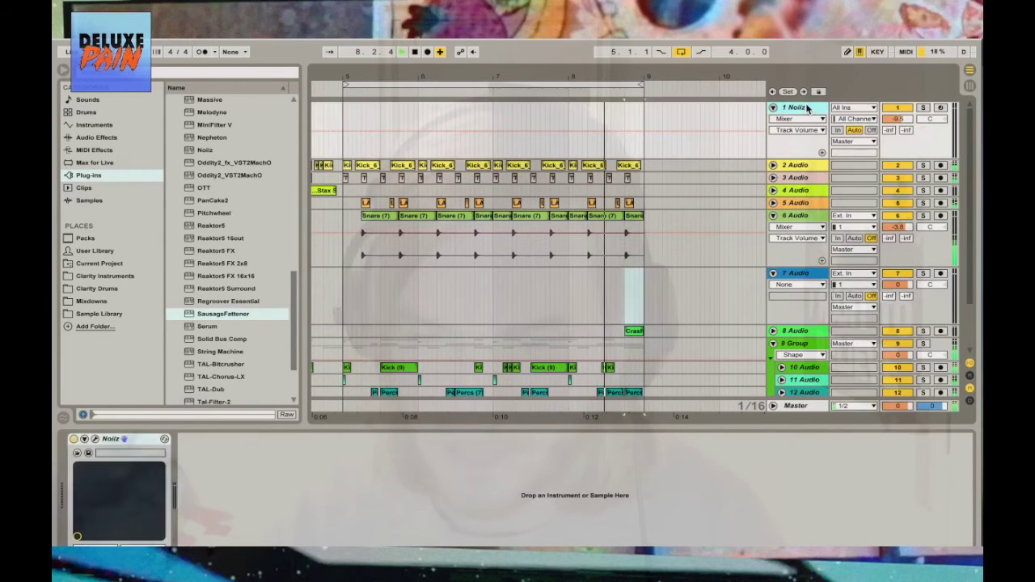
left_click(96, 440)
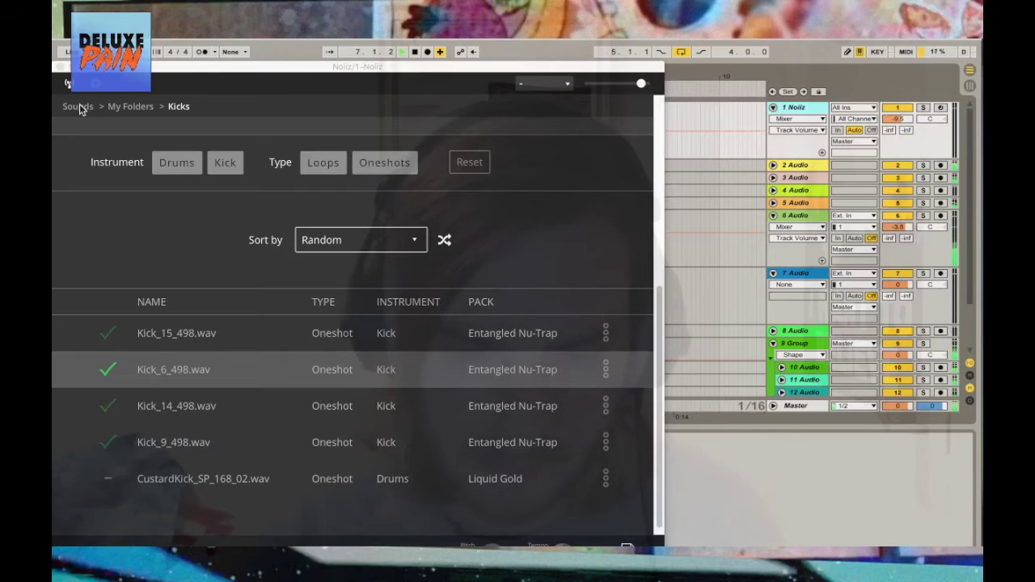
left_click(131, 108)
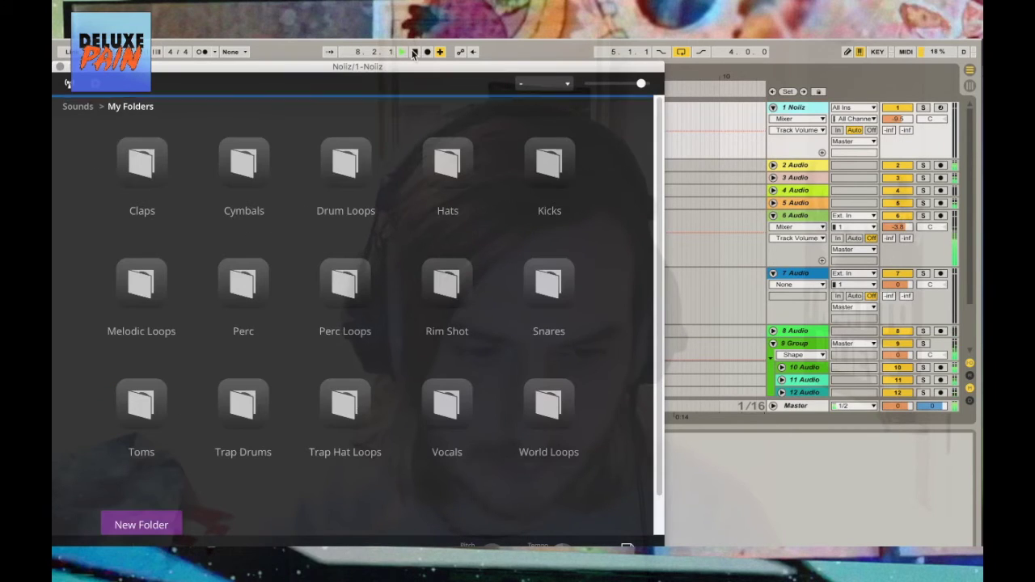
left_click(450, 160)
scroll(341, 380, "down", 5)
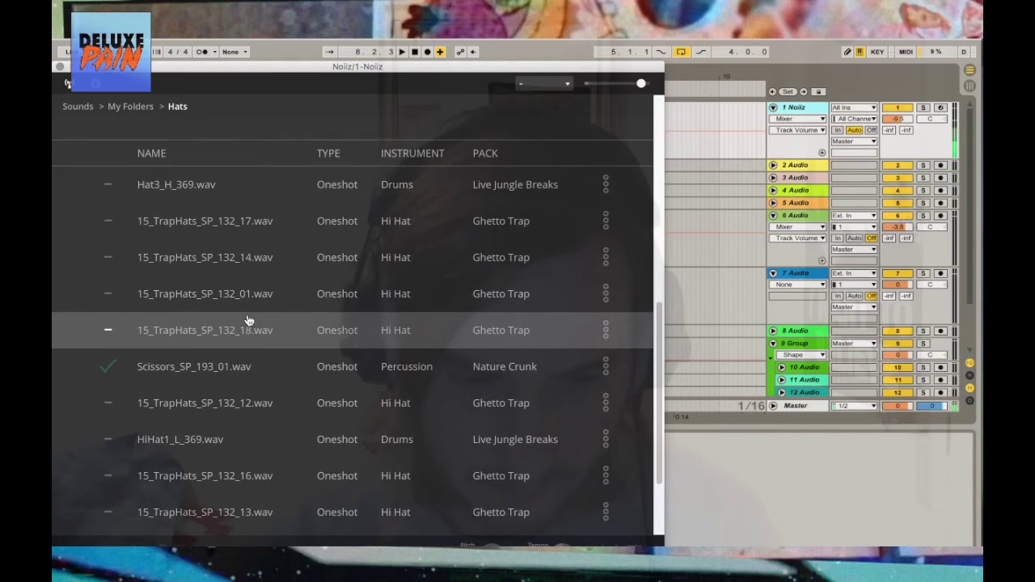
Audition several hi-hat one-shots in the Hats folder and place 15_TrapHats_SP_132_02.wav on the 7 Audio track
left_click(208, 439)
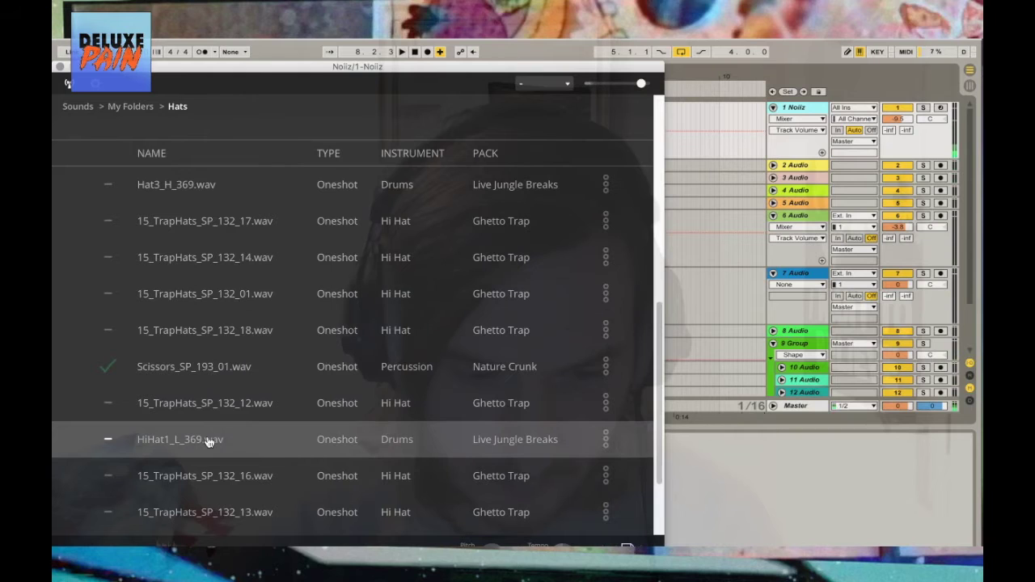
left_click(205, 472)
scroll(259, 360, "down", 3)
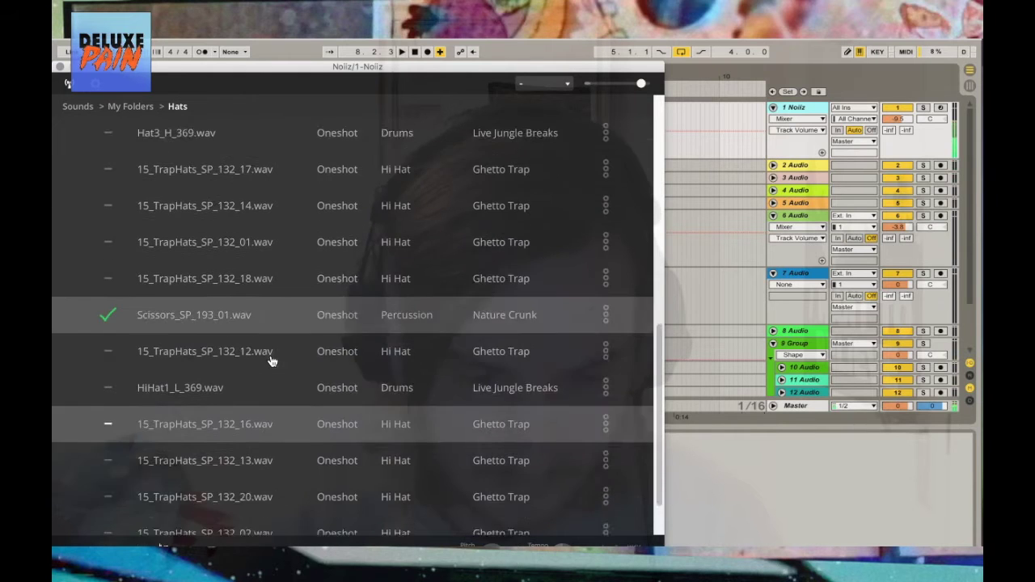
left_click(224, 421)
left_click(207, 450)
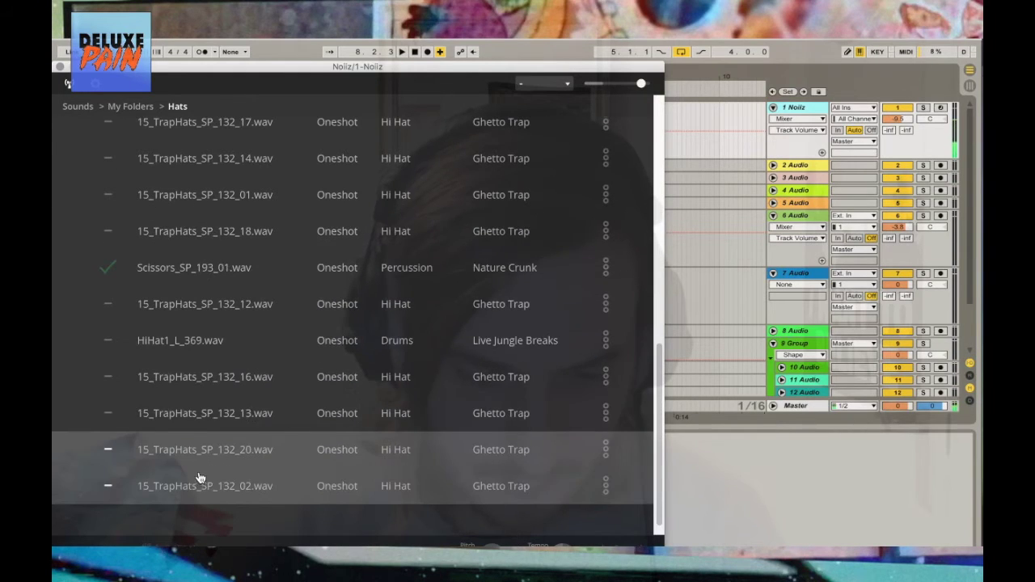
left_click(196, 482)
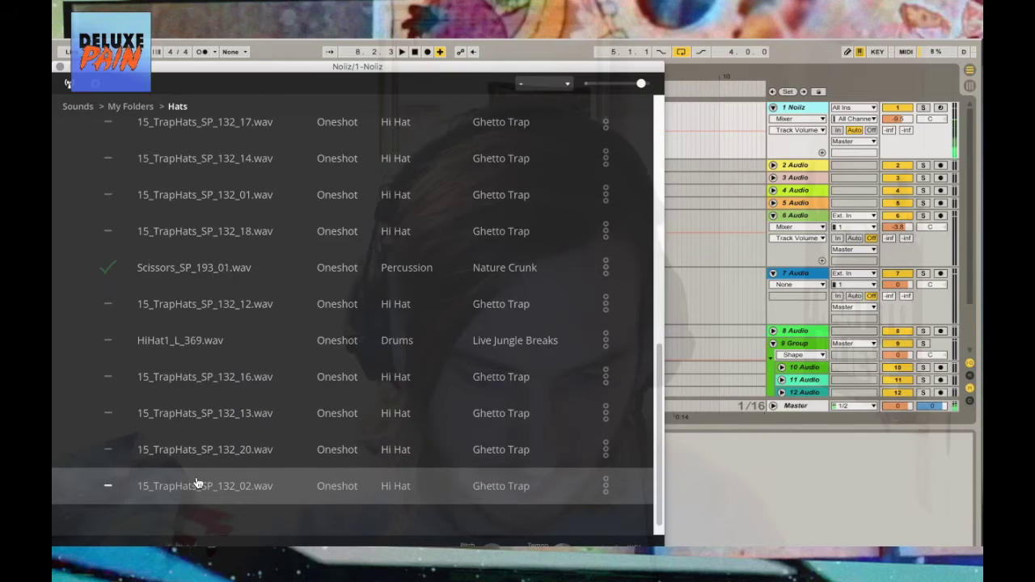
left_click_drag(627, 547, 708, 301)
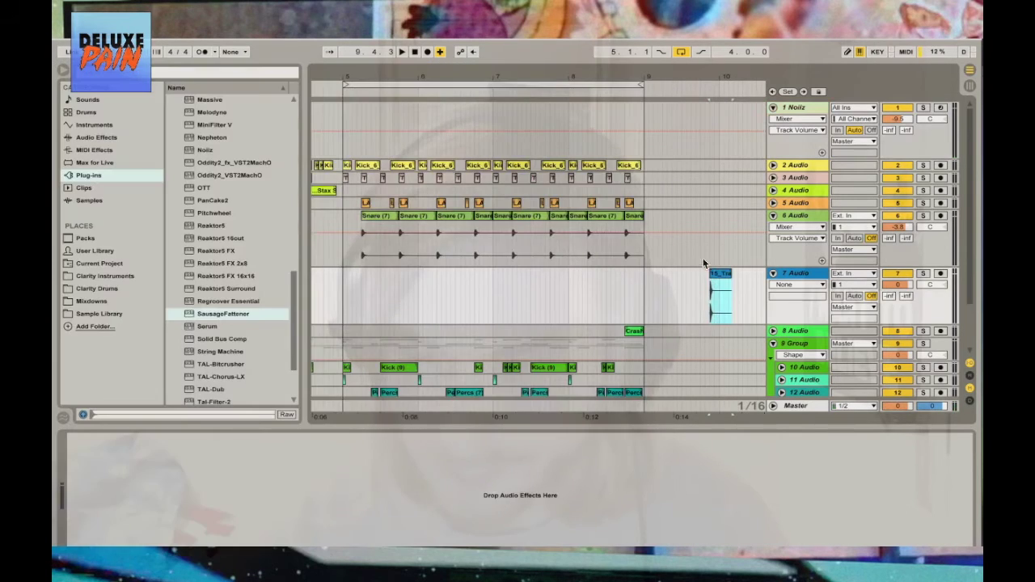
Move the hat clip into bar 5 on 7 Audio, and shorten the loop to bar 5 using a 1 Bar grid
left_click_drag(523, 293, 394, 299)
right_click(689, 273)
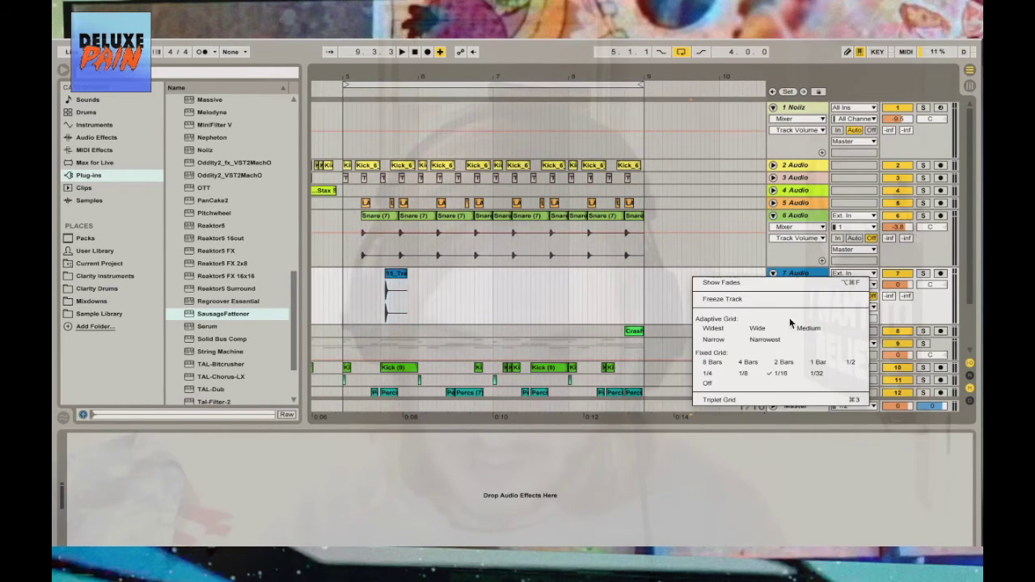
left_click(818, 361)
left_click_drag(637, 84, 422, 100)
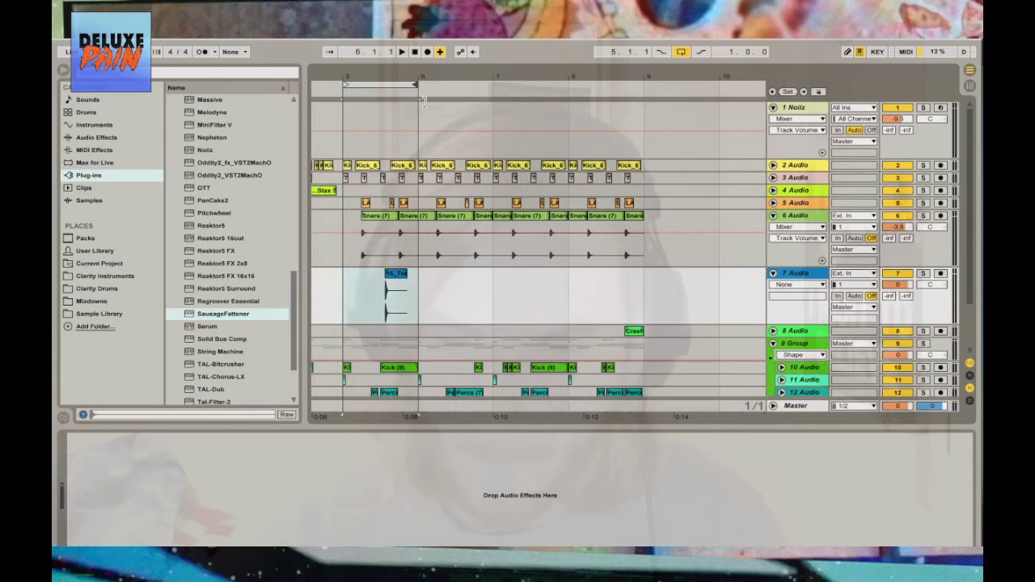
left_click(365, 83)
left_click_drag(342, 74, 343, 113)
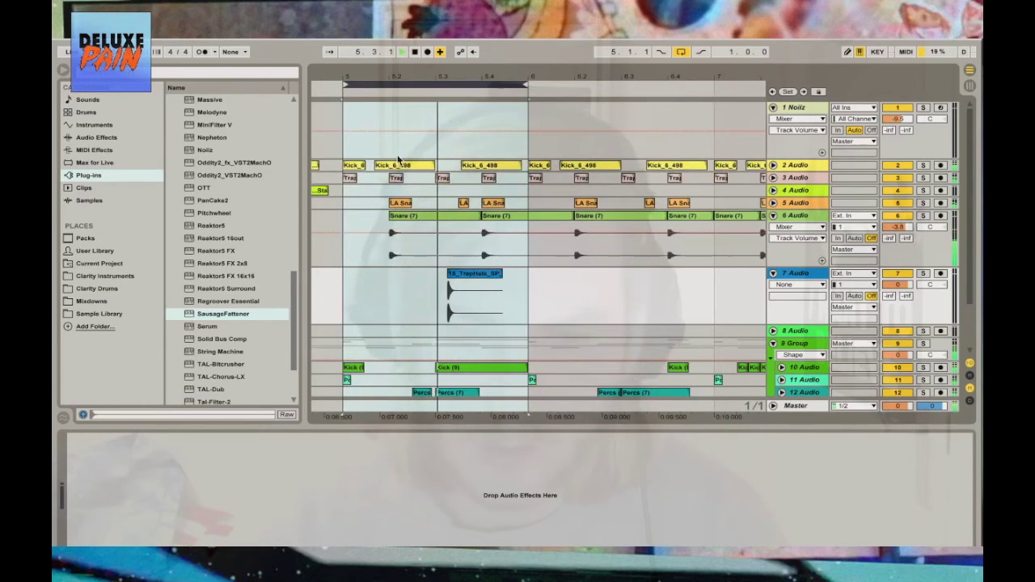
Set the grid to 1/8, try to move the hat clip earlier on 7 Audio, and close the Noiiz window
right_click(401, 286)
left_click(454, 477)
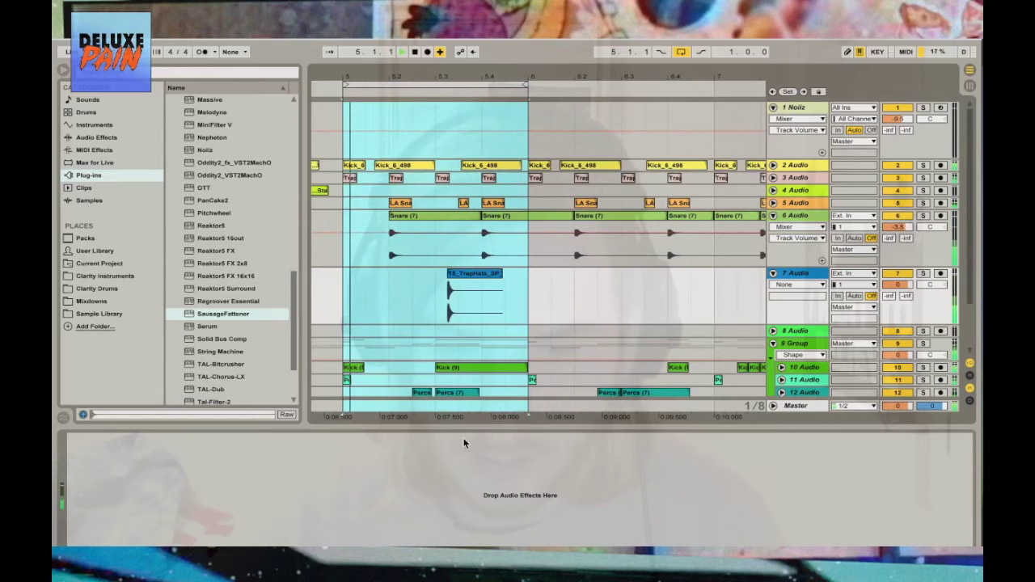
left_click_drag(472, 281, 428, 281)
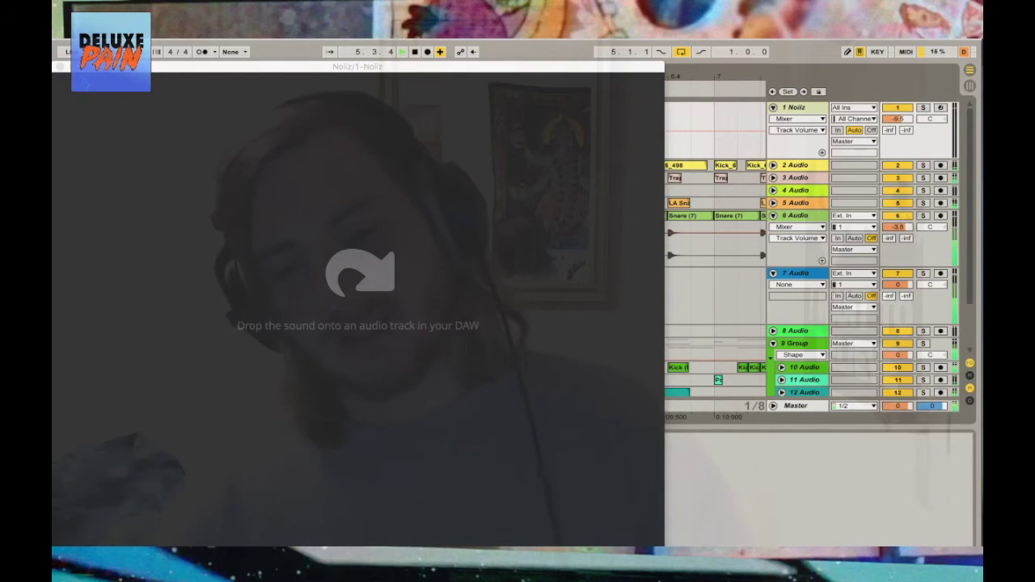
left_click(58, 68)
left_click(395, 321)
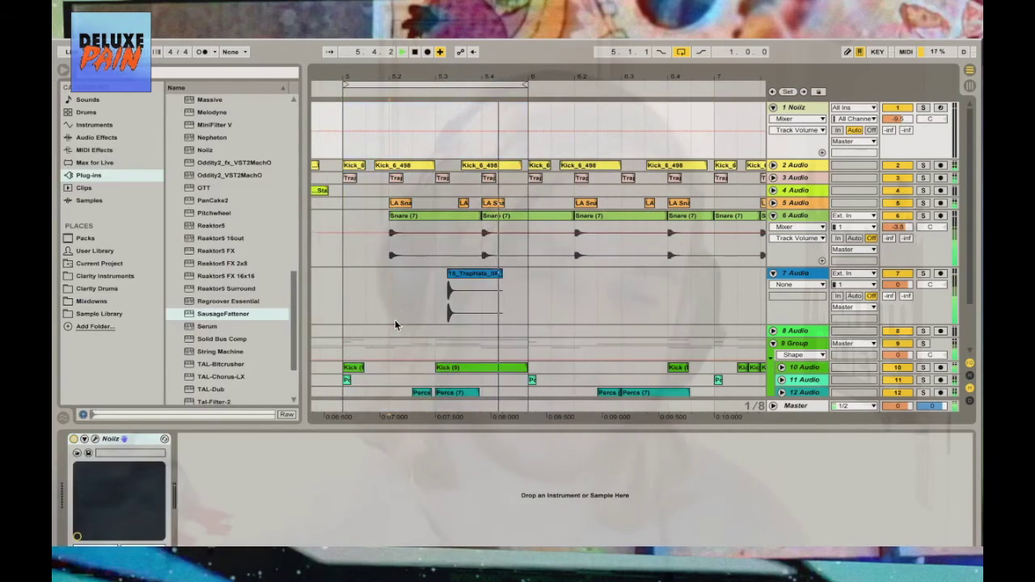
Turn the grid off, place the hat clip slightly after the first offbeat of bar 5, and lower 7 Audio to -12.6 dB
right_click(377, 291)
left_click(383, 394)
left_click_drag(467, 291, 385, 291)
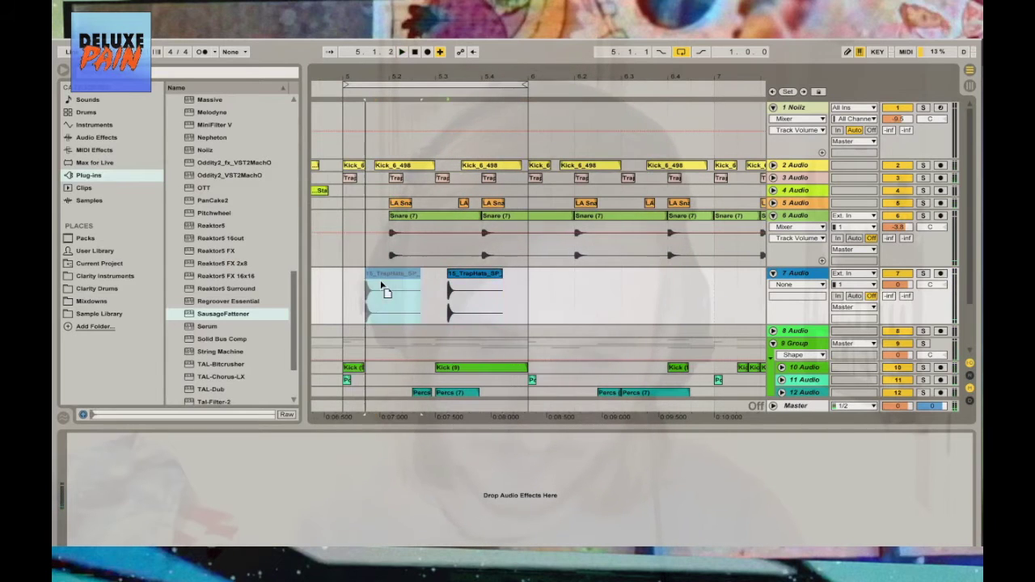
left_click(899, 289)
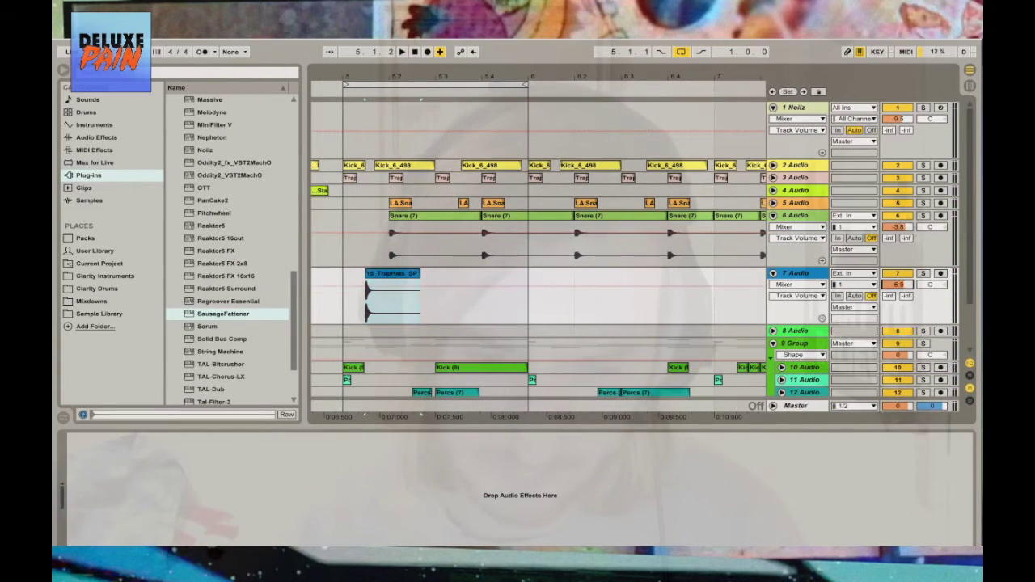
key("space")
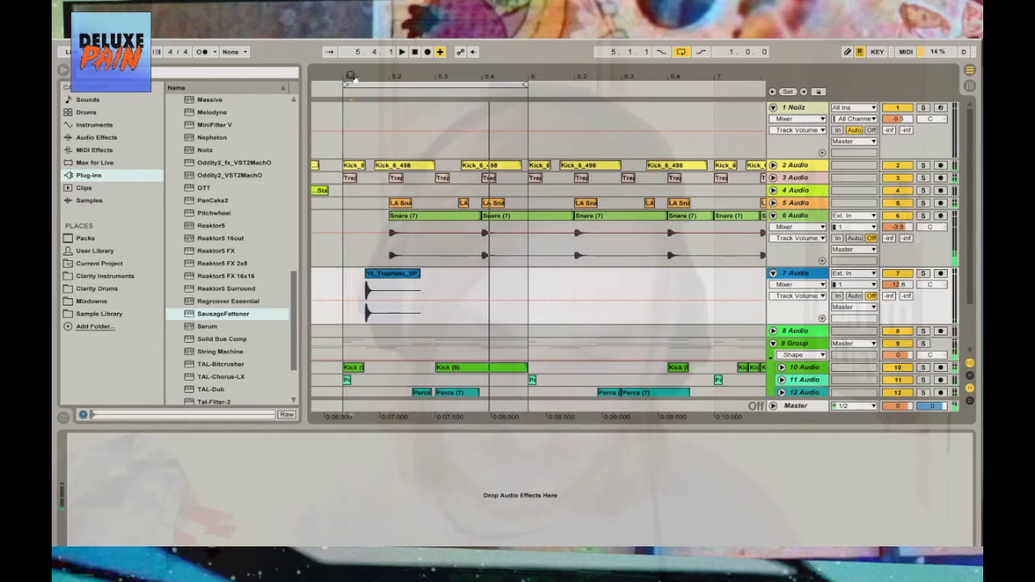
left_click_drag(352, 75, 352, 105)
left_click_drag(415, 276, 420, 267)
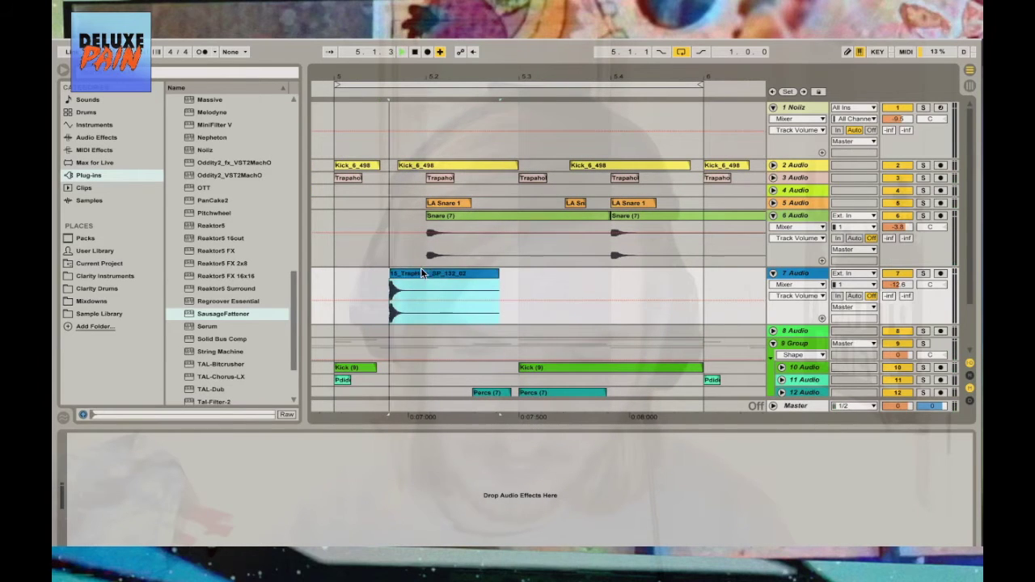
Set the grid to 1/4 and duplicate the first beat of 7 Audio across the remaining beats of bar 5
right_click(356, 285)
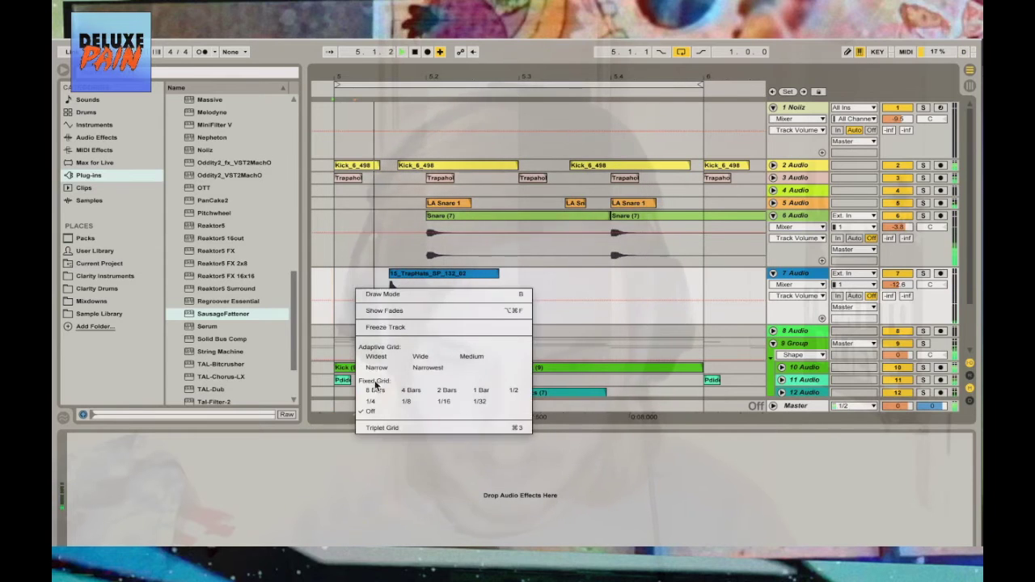
key("Escape")
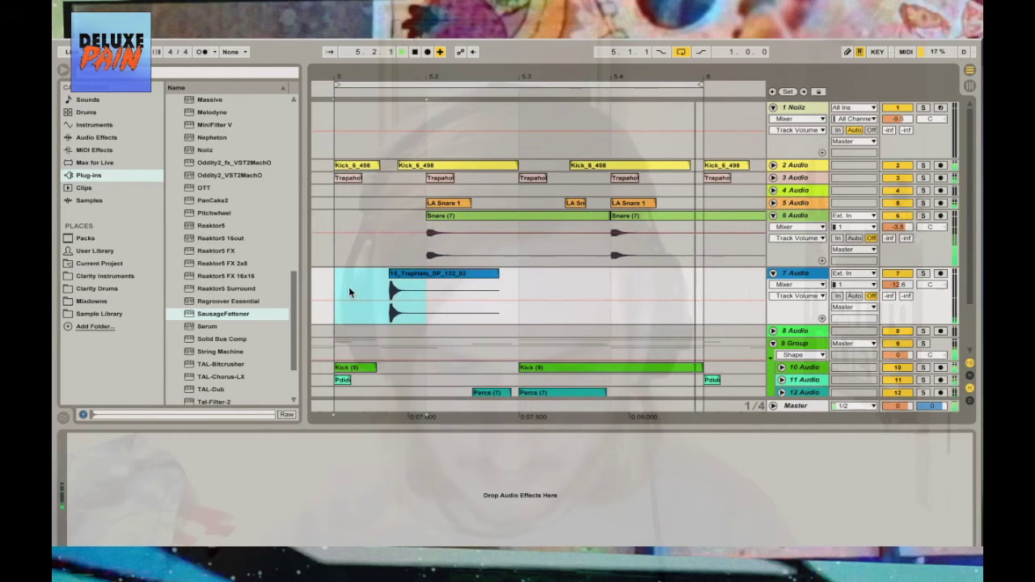
key("ctrl+d")
key("ctrl+d")
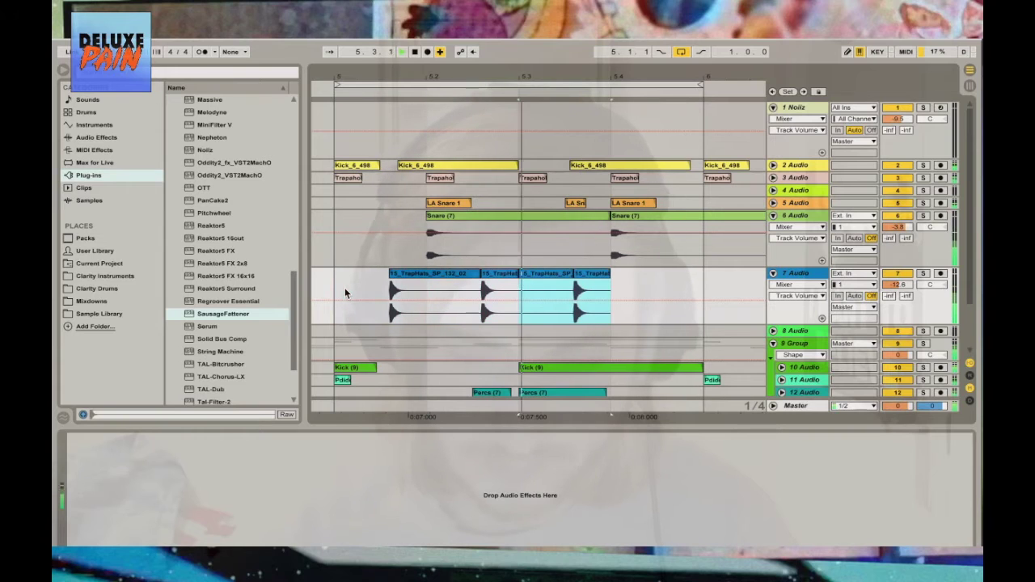
key("ctrl+d")
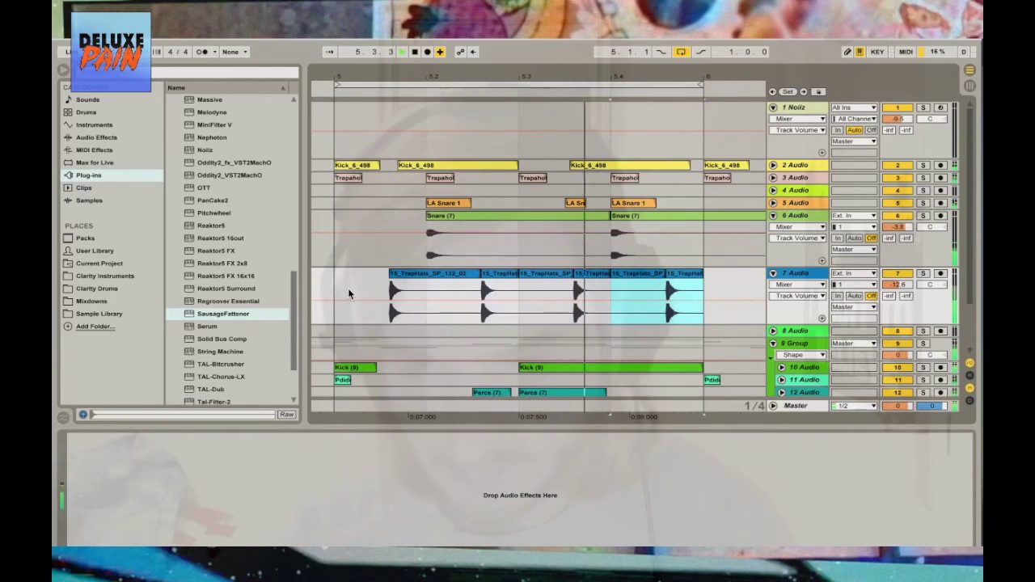
Delete the last hat hit of bar 5 on 7 Audio and lower the track volume to -13.1 dB
left_click(689, 285)
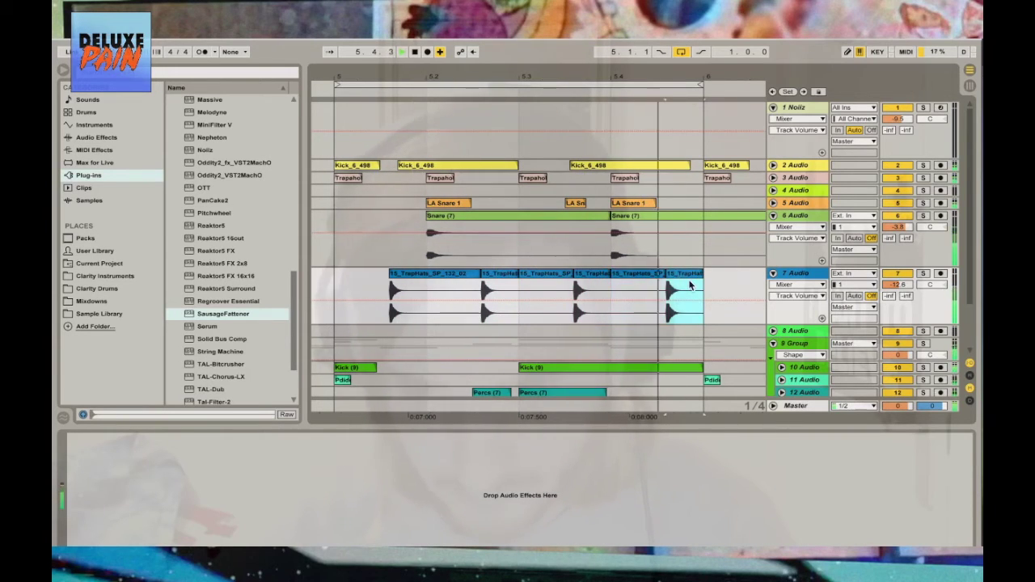
key("Delete")
left_click(689, 285)
Set the arrangement's fixed grid to 1 Bar
left_click_drag(599, 81, 522, 66)
right_click(514, 261)
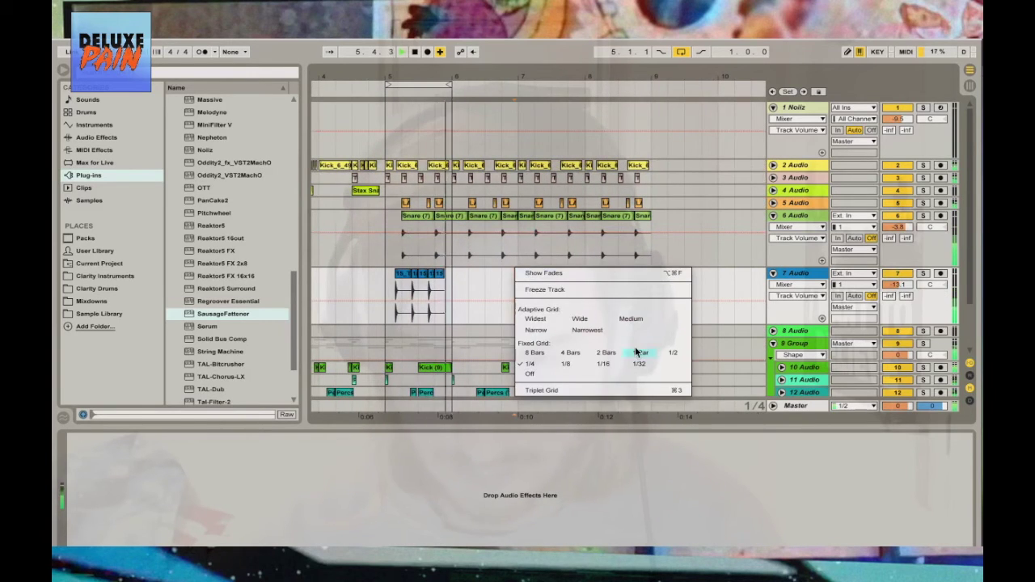
left_click(638, 352)
Set the 5 Audio track delay to 19.00 ms while it is soloed, then unsolo it and lower its volume to -12.6 dB
left_click(923, 203)
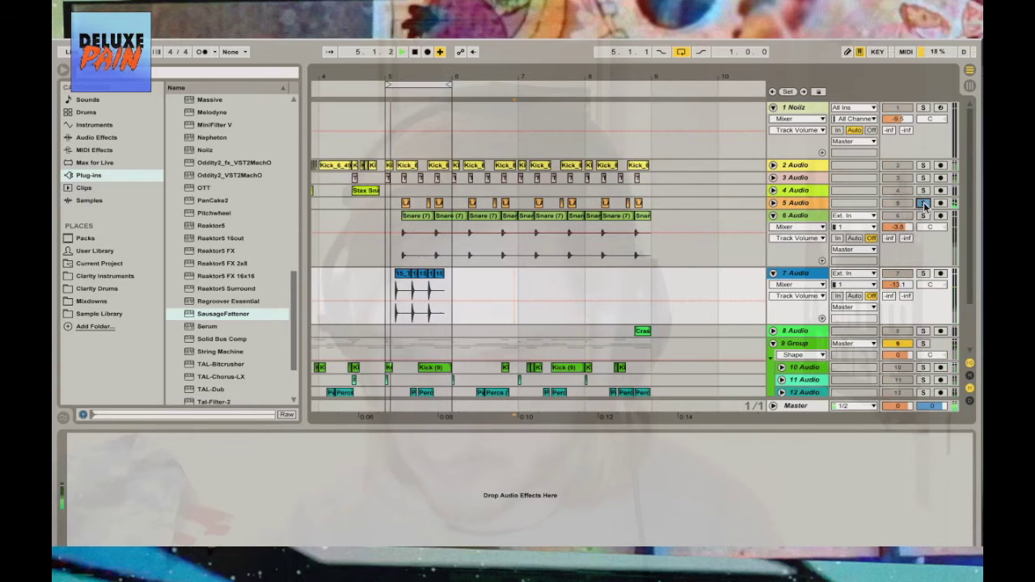
left_click(772, 203)
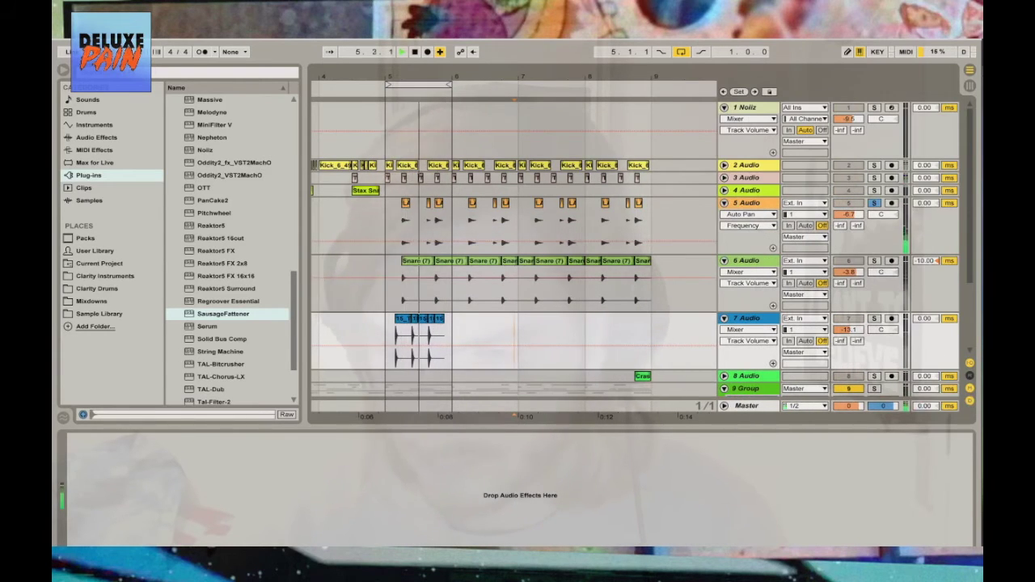
left_click(873, 203)
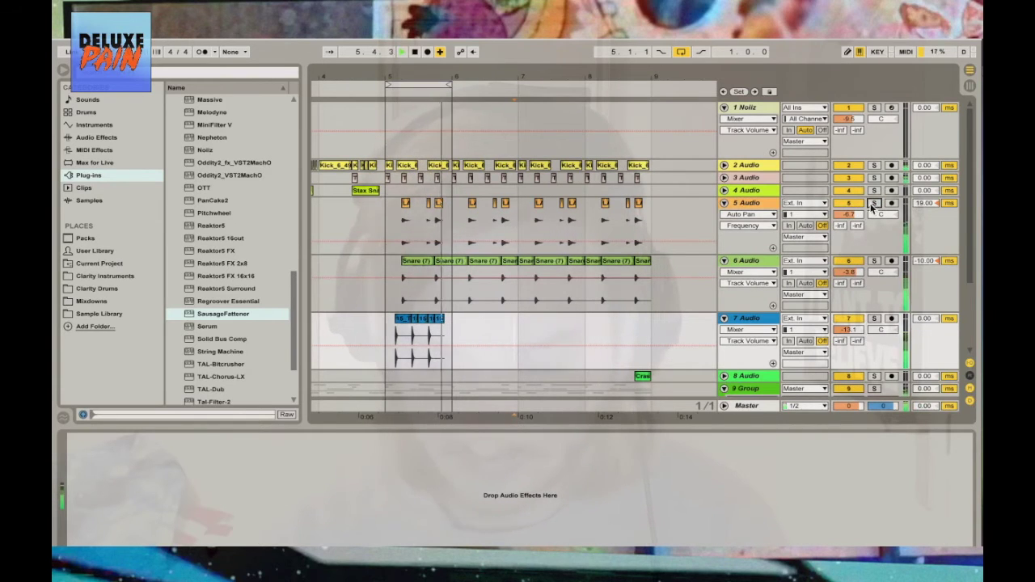
left_click(849, 214)
left_click_drag(855, 216, 855, 242)
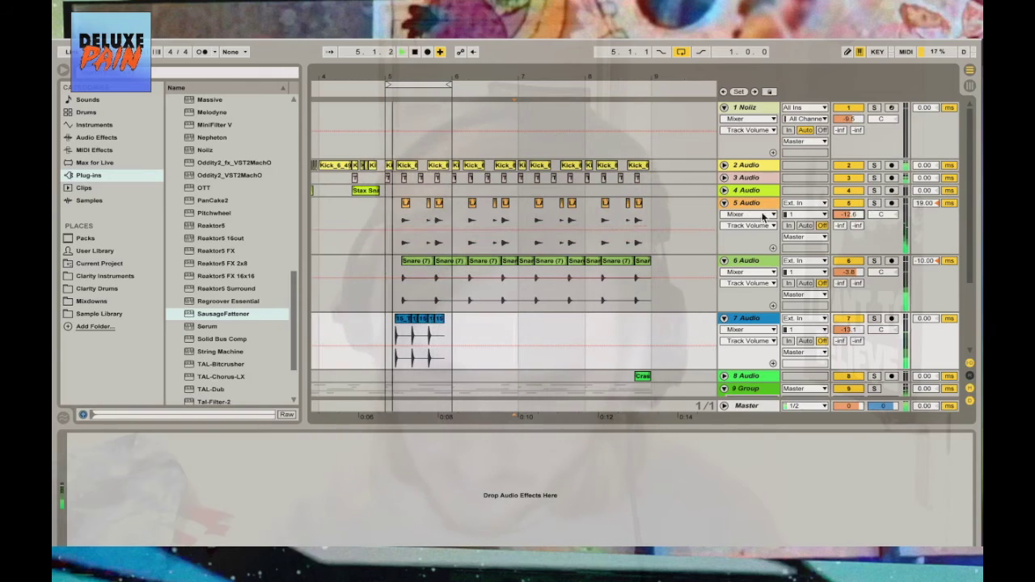
Raise the transposition of all LA Snare clips in bars 5 to 8 on 5 Audio, and extend the loop to four bars
left_click_drag(654, 204, 358, 220)
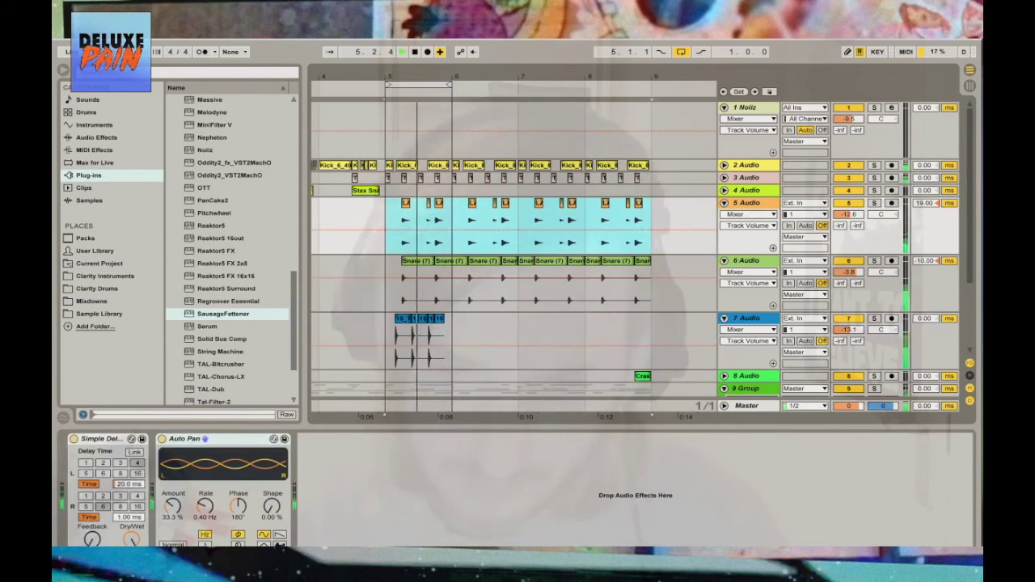
key("shift+Tab")
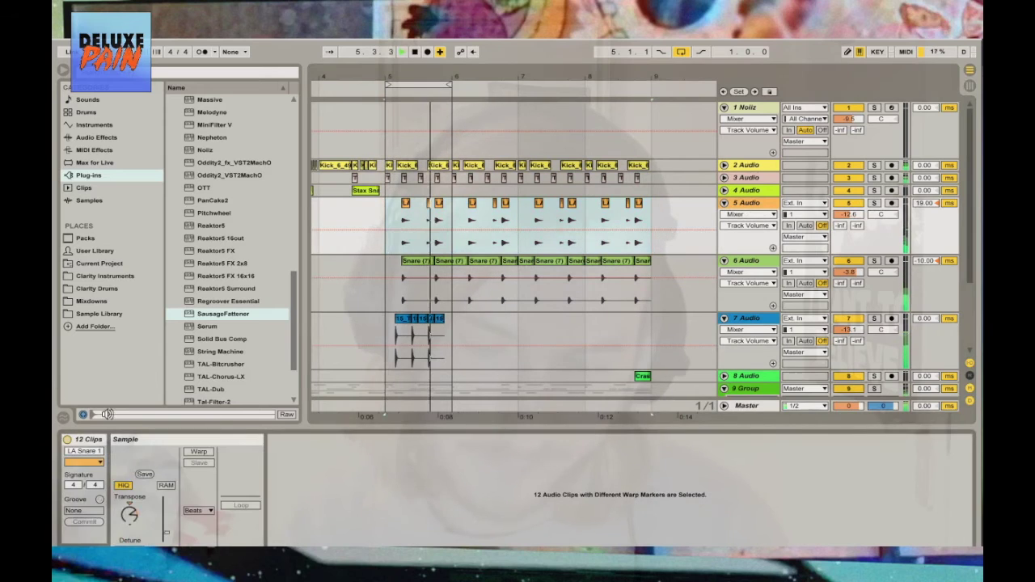
left_click_drag(132, 514, 132, 501)
left_click_drag(447, 97, 649, 85)
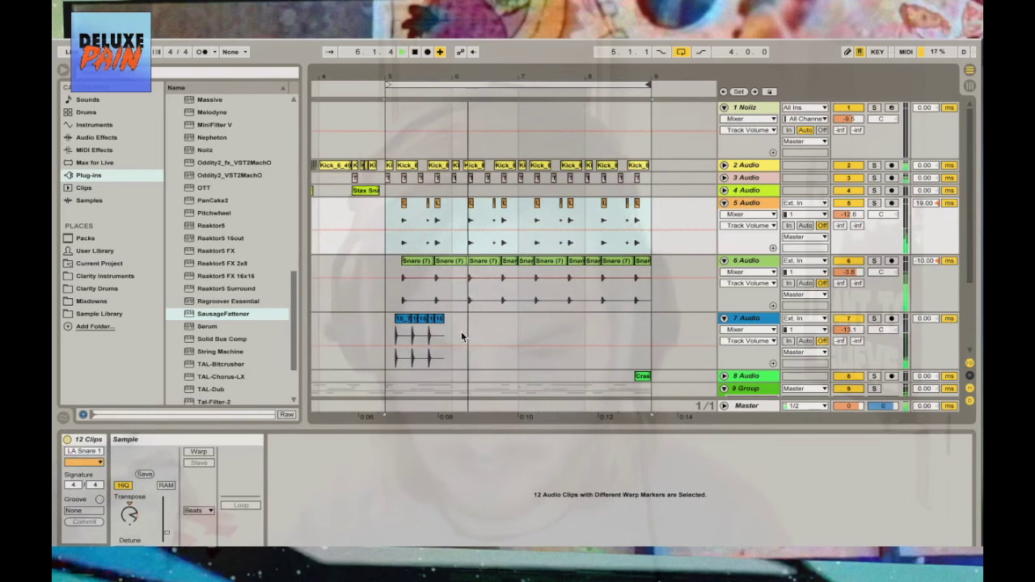
Duplicate the bar 5 hat pattern across bars 6 to 8 on 7 Audio and lower the track volume to -15.6 dB
left_click_drag(456, 328, 382, 338)
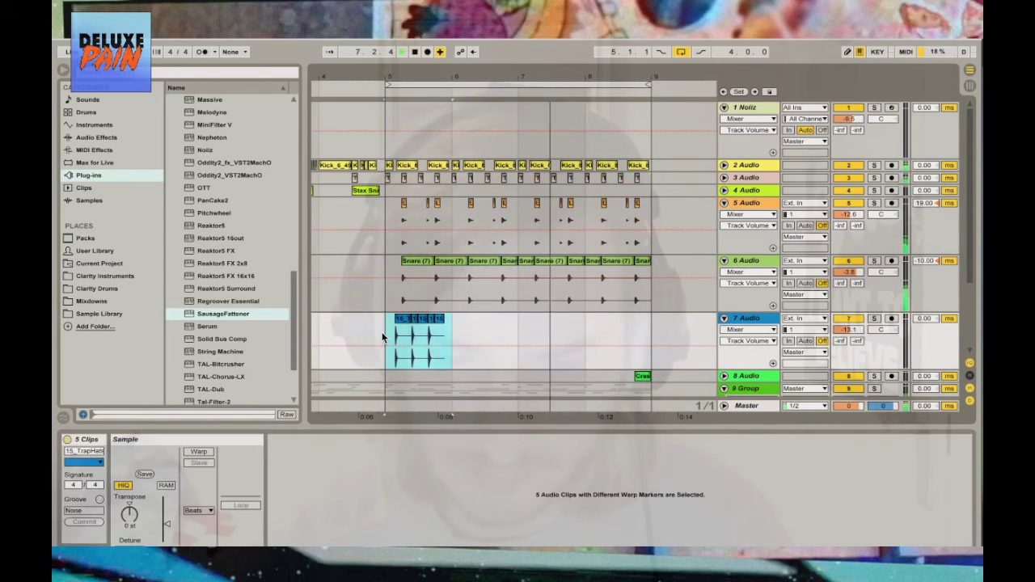
key("ctrl+d")
key("ctrl+d")
key("ctrl+d")
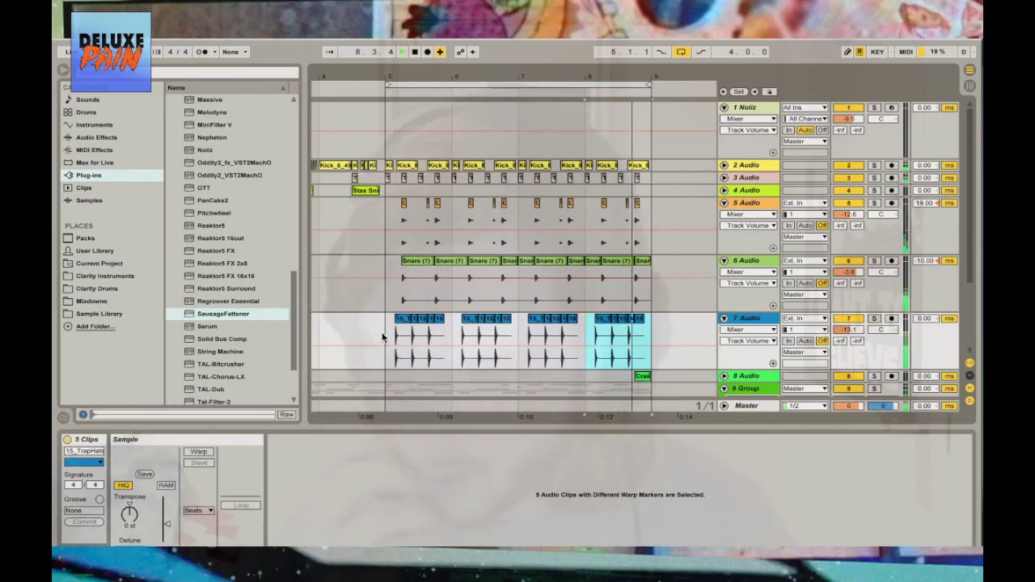
left_click_drag(859, 329, 858, 329)
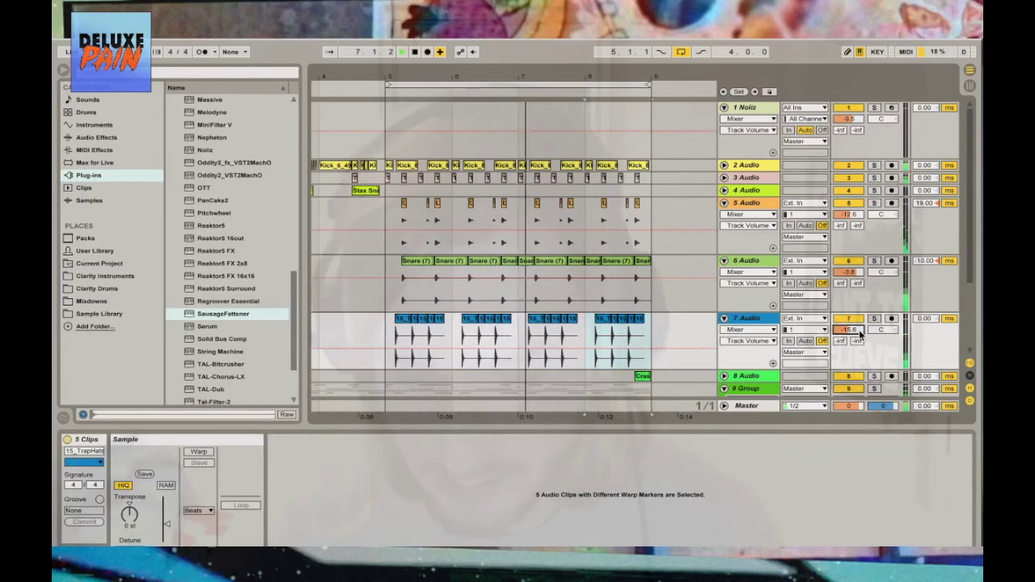
Insert a new audio track below 7 Audio and search the Sample Library for shaker samples
right_click(756, 319)
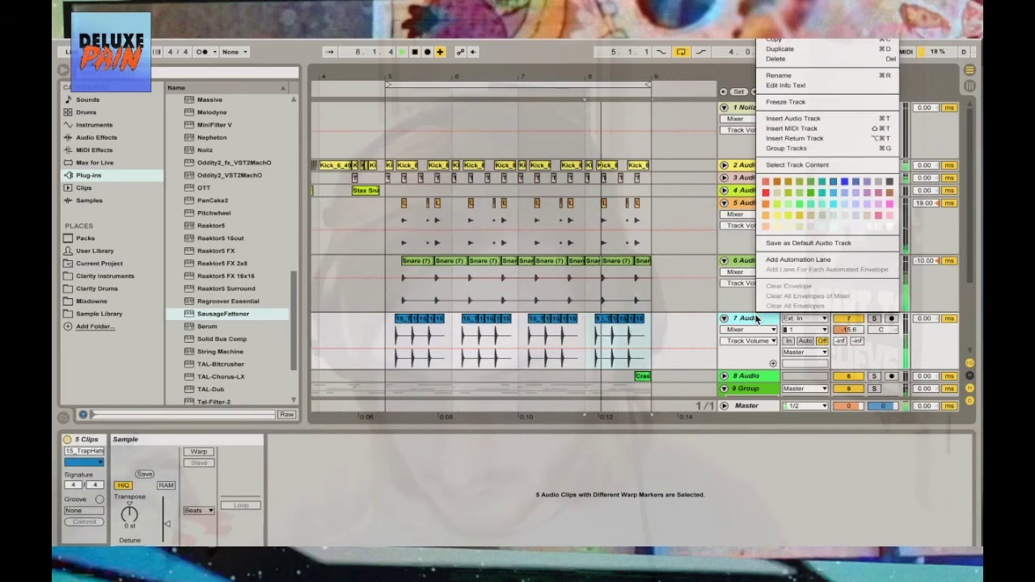
left_click(822, 119)
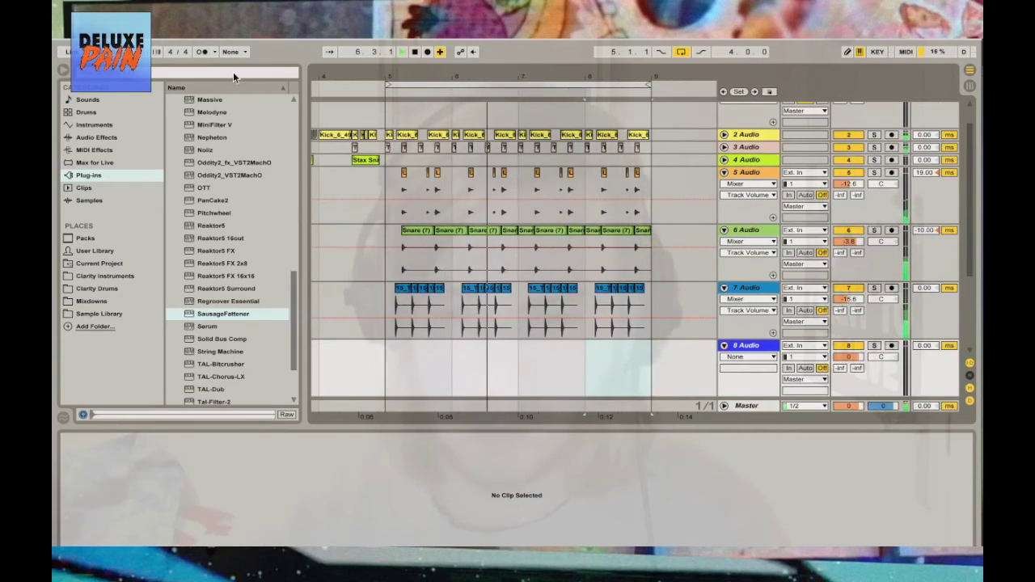
left_click(233, 74)
type("sound")
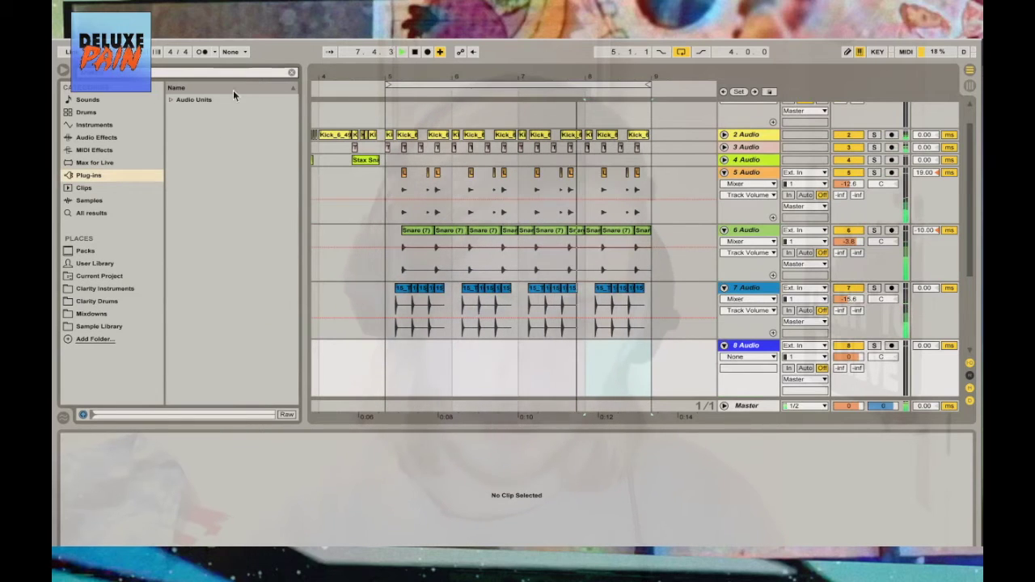
left_click(106, 314)
left_click(103, 326)
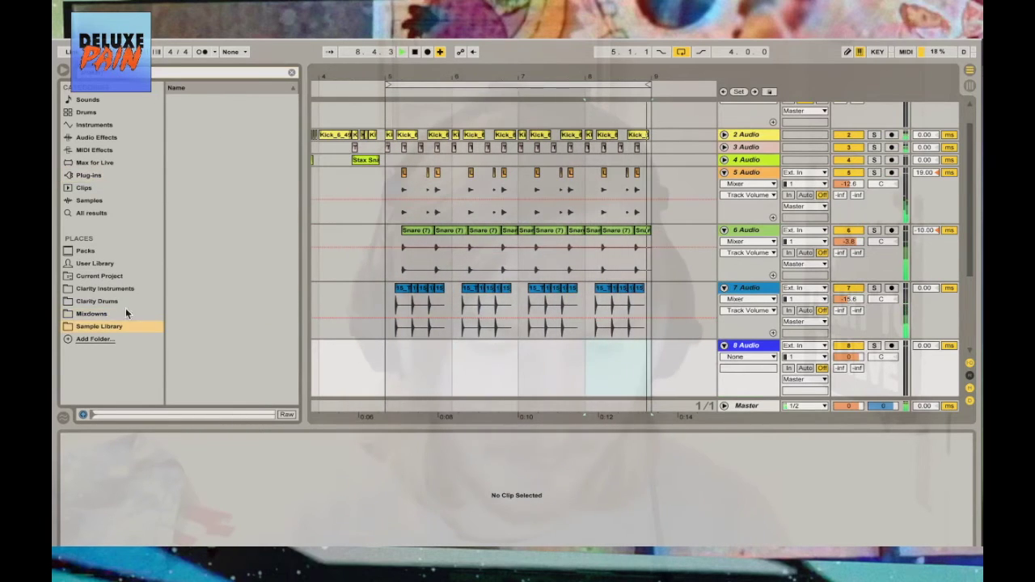
Audition the shaker samples in the lex_luger_drum_kit, Drums 2011 and dr_dre_sound_pack folders
left_click(172, 190)
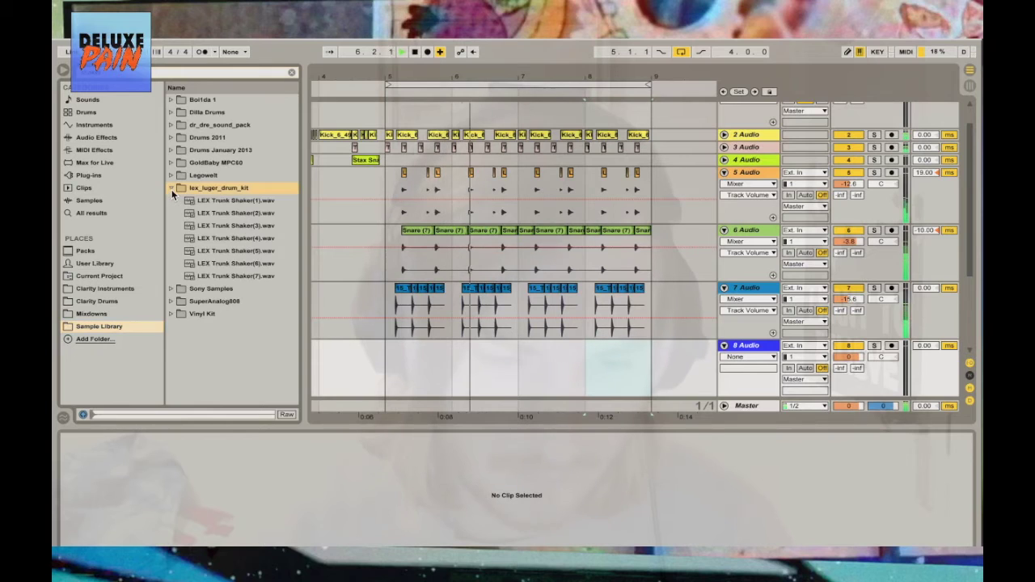
key("Down")
key("Down")
key("Down")
key("Down")
key("Down")
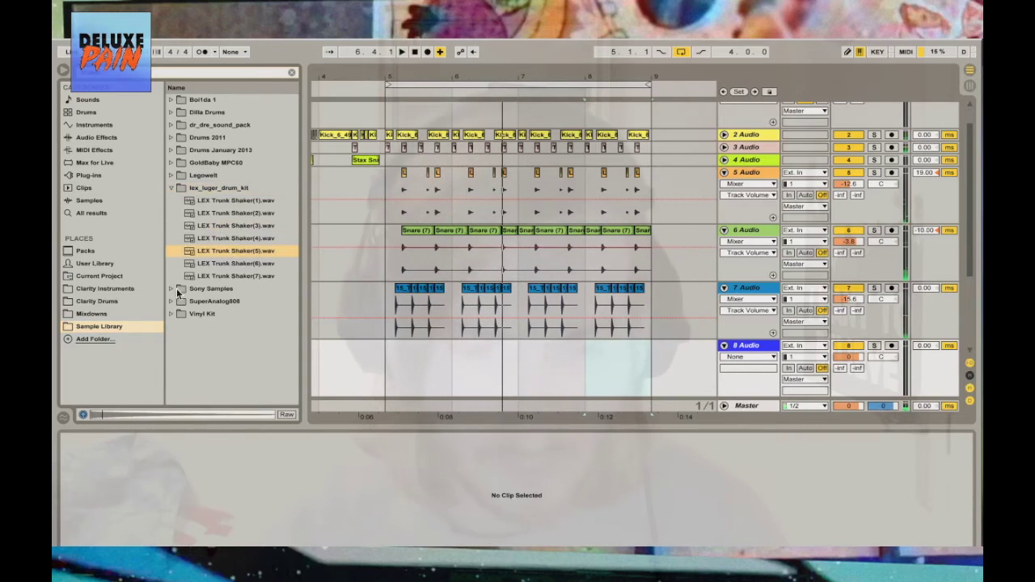
left_click(172, 137)
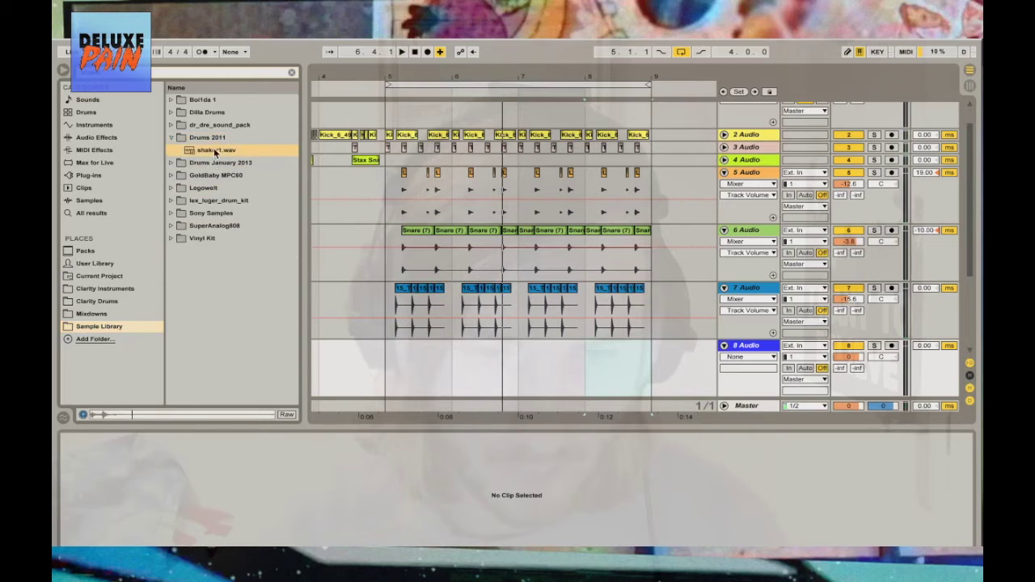
left_click(172, 126)
left_click(209, 138)
left_click(213, 154)
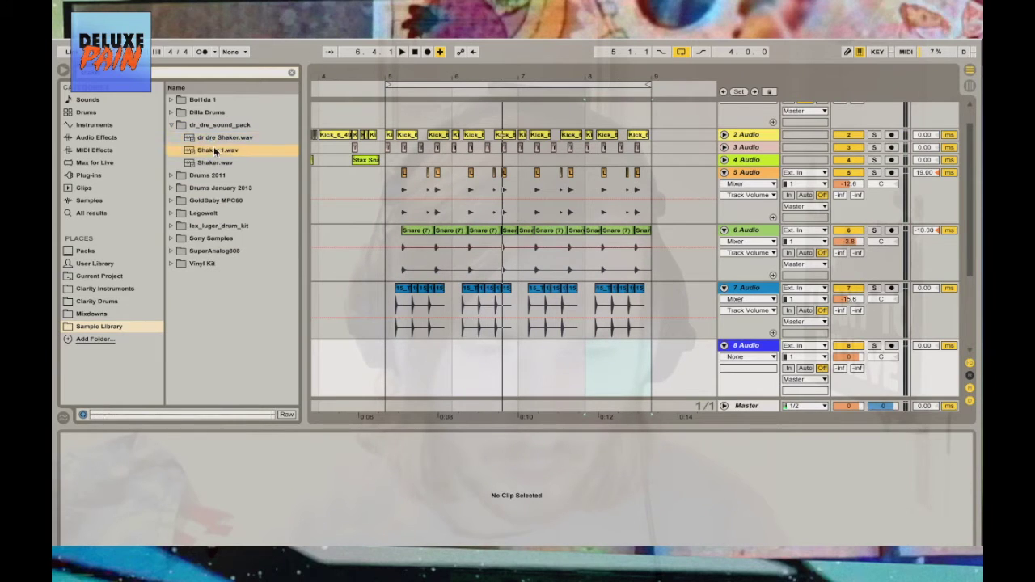
left_click(212, 157)
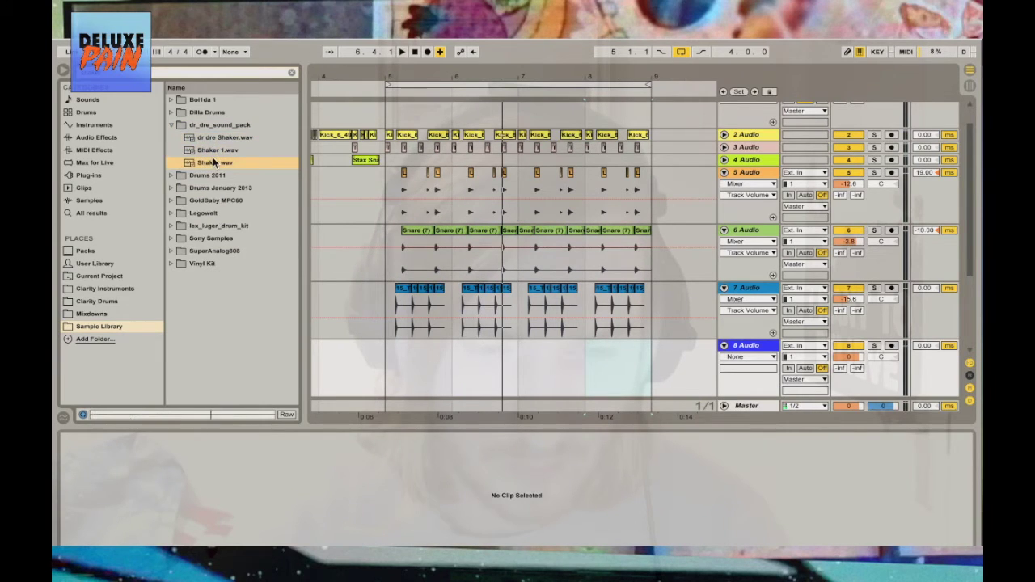
Place Dilla Shk 2.wav from the Dilla Drums Shakers folder at the start of bar 5 on 8 Audio and play the loop
left_click(172, 112)
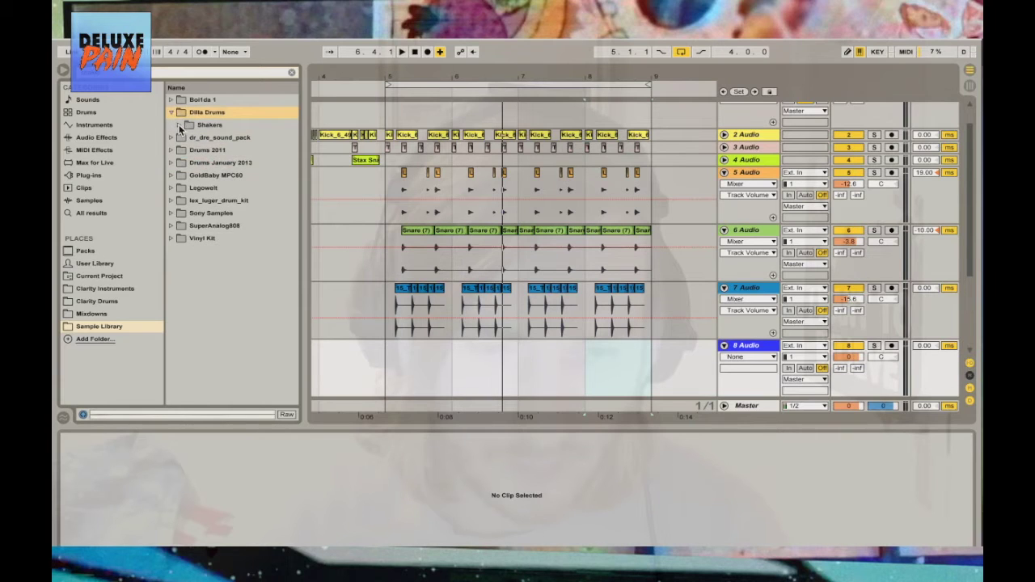
left_click(179, 126)
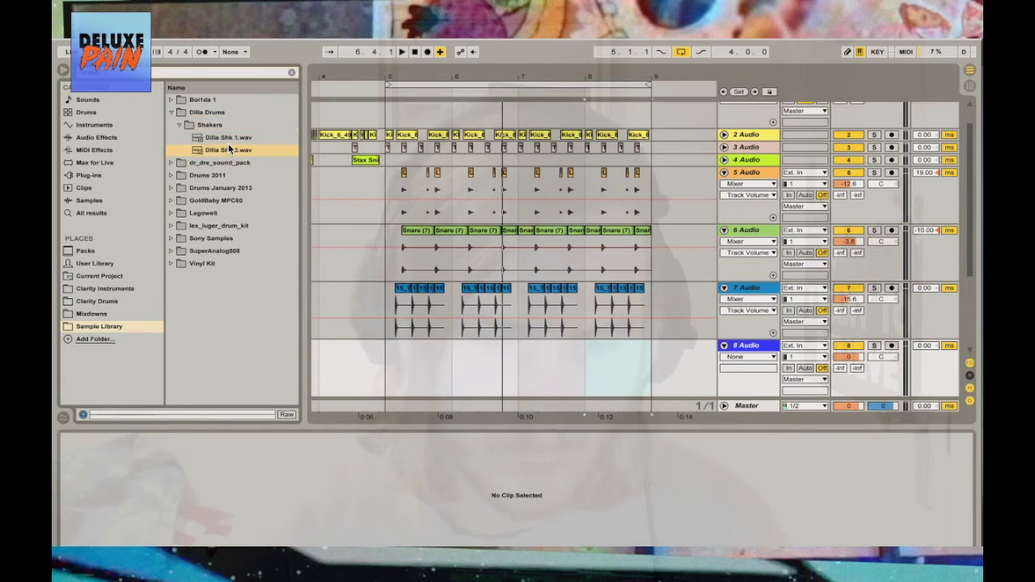
mouse_move(219, 150)
left_mouse_down()
mouse_move(346, 186)
mouse_move(426, 350)
mouse_move(412, 355)
left_mouse_up()
key("space")
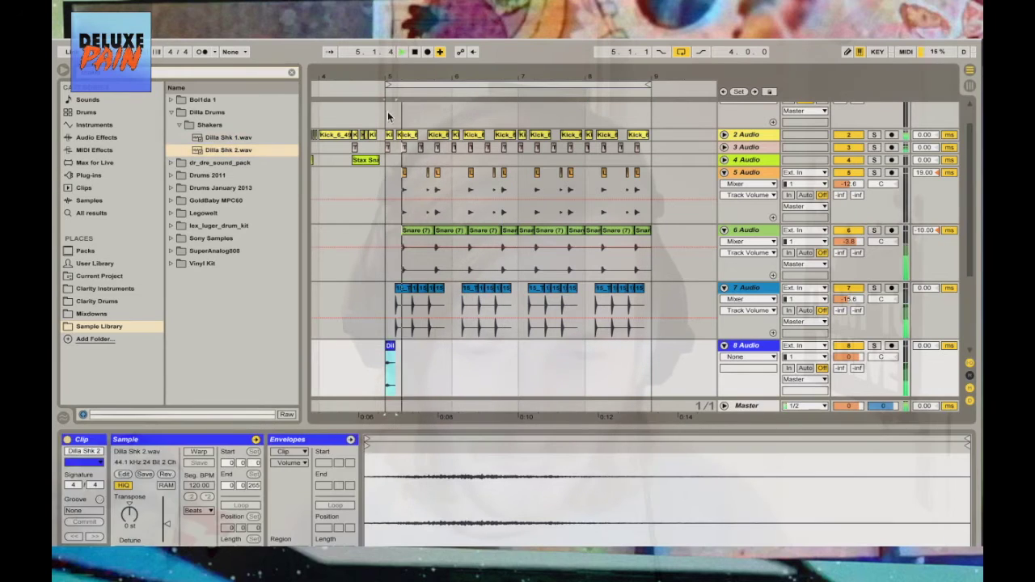
Set the grid to 1/16 and move the Dilla Shk 2 clip later within beat 1 of bar 5, near the first trap hat
key("plus")
key("plus")
left_click_drag(390, 74, 390, 78)
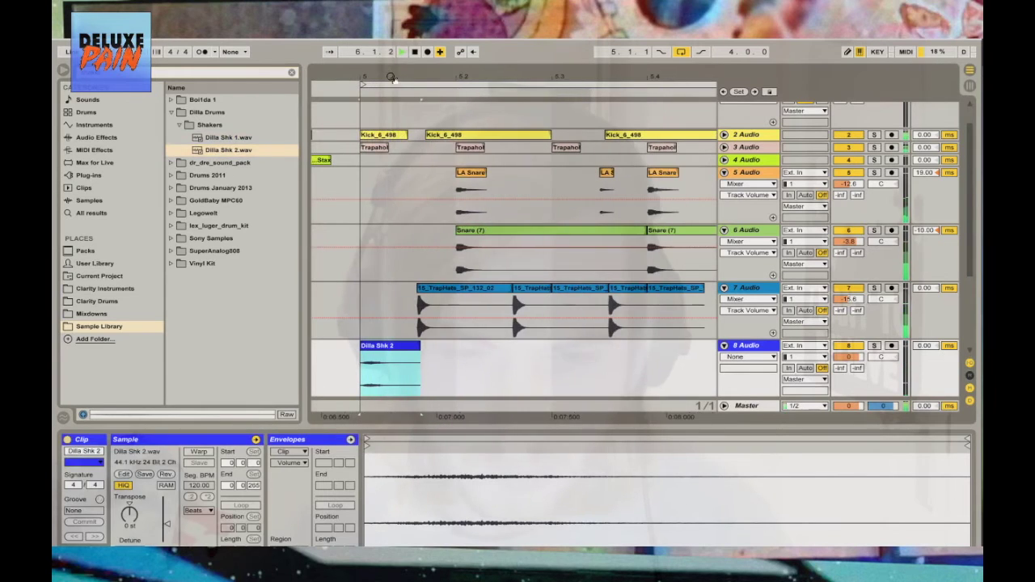
right_click(465, 353)
left_click(554, 320)
left_click_drag(399, 343, 459, 346)
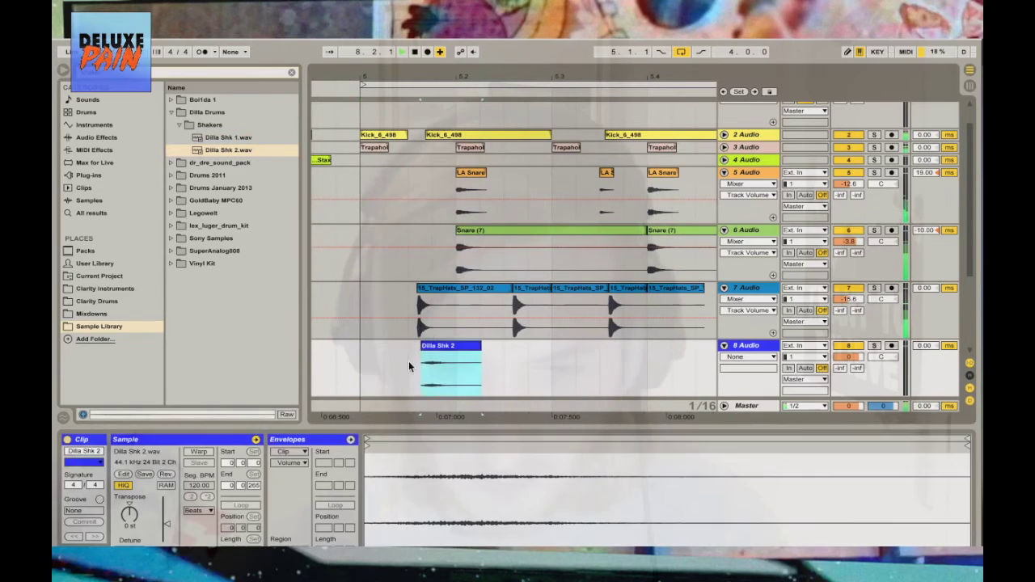
Lower the 8 Audio volume to -1.9 dB and hide the track delay controls
left_click(367, 367)
left_click_drag(848, 356, 848, 360)
left_click(970, 401)
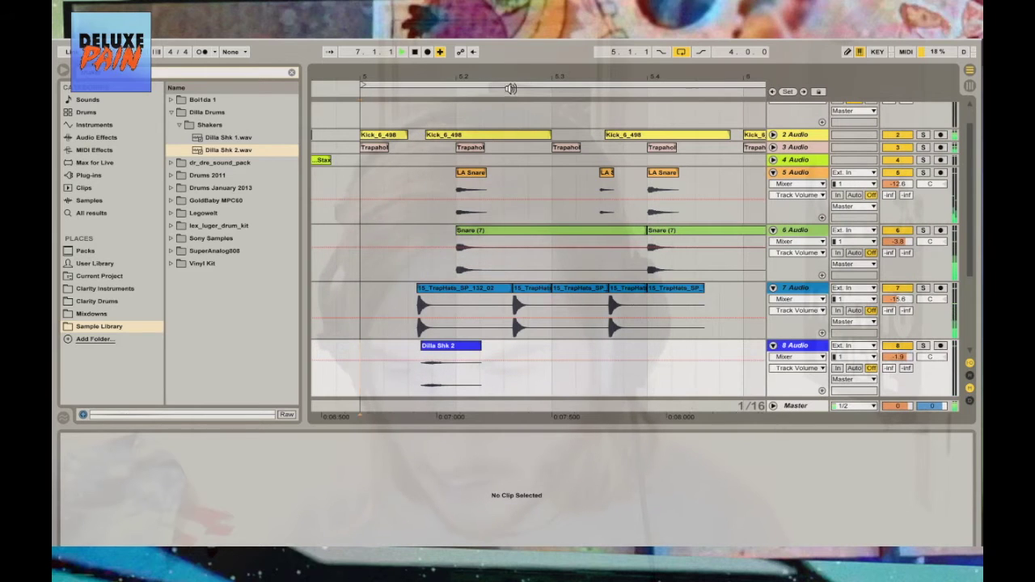
Set the grid to 1/4 and duplicate the bar 5 shaker section on 8 Audio across bars 6 to 8
left_click_drag(518, 75, 517, 60)
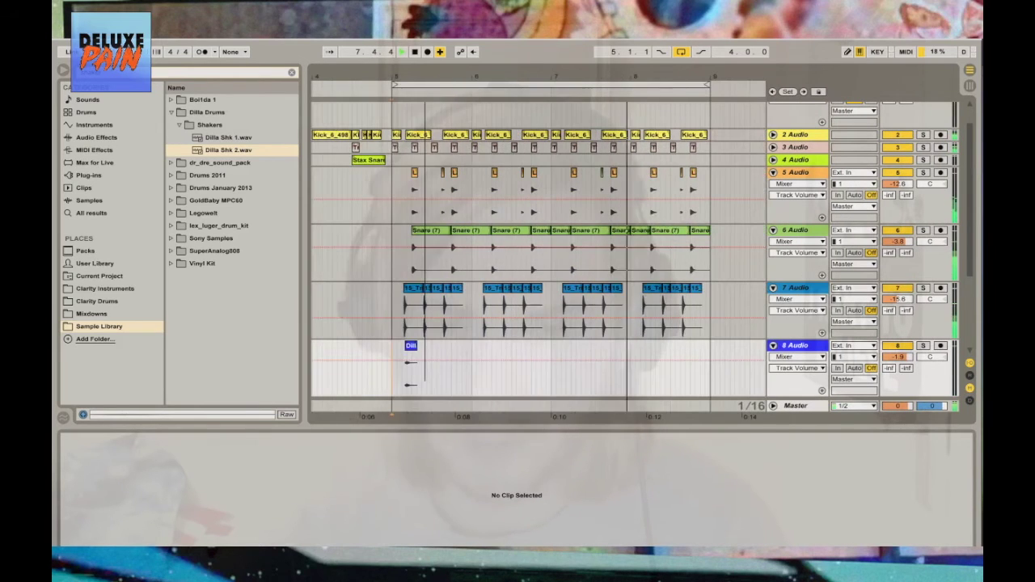
right_click(472, 343)
left_click(594, 428)
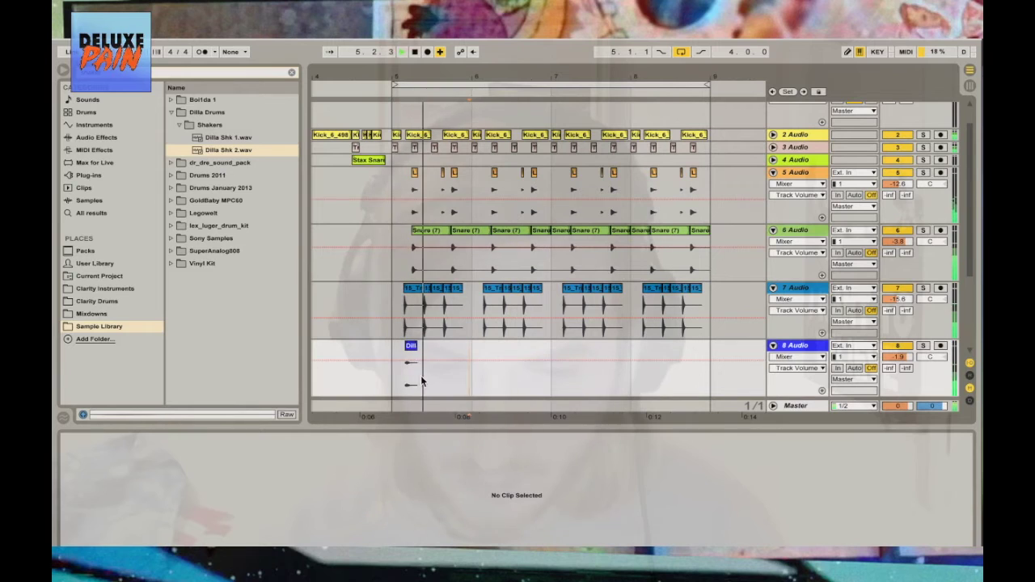
right_click(422, 378)
left_click(439, 491)
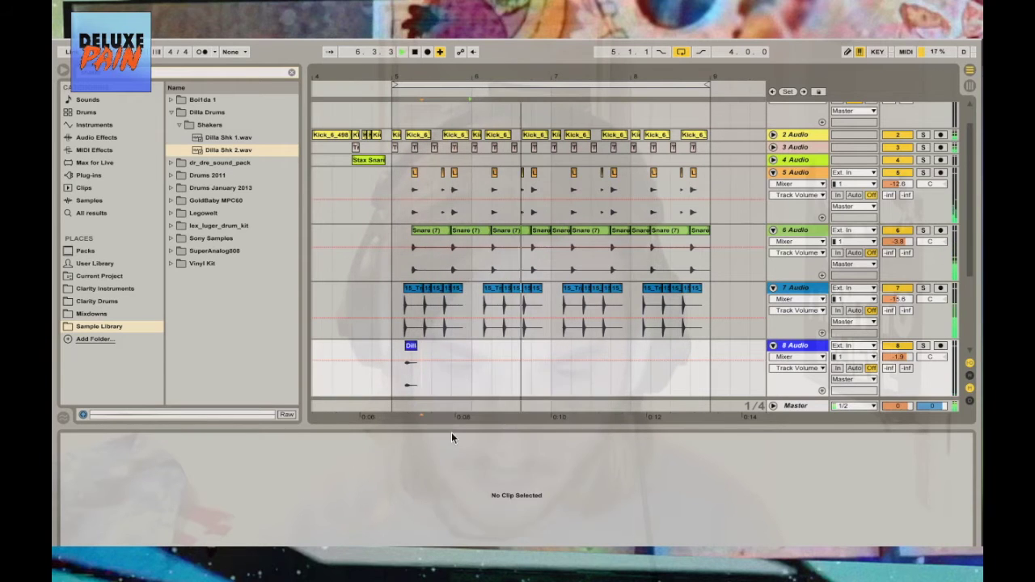
left_click(388, 384)
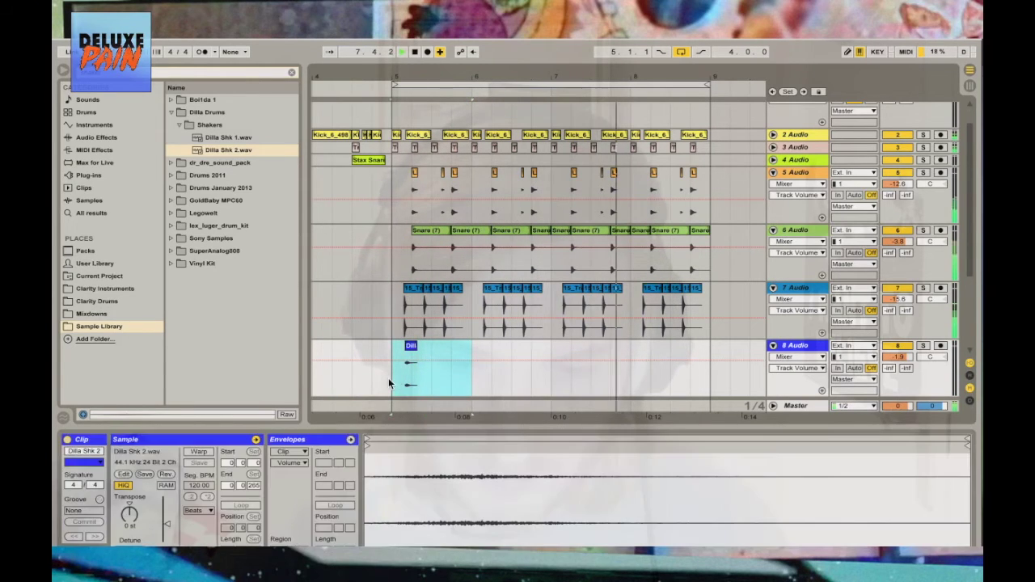
Transpose the four shaker clips on 8 Audio to 1 st and add a Simple Delay to the track
left_click_drag(726, 375, 356, 365)
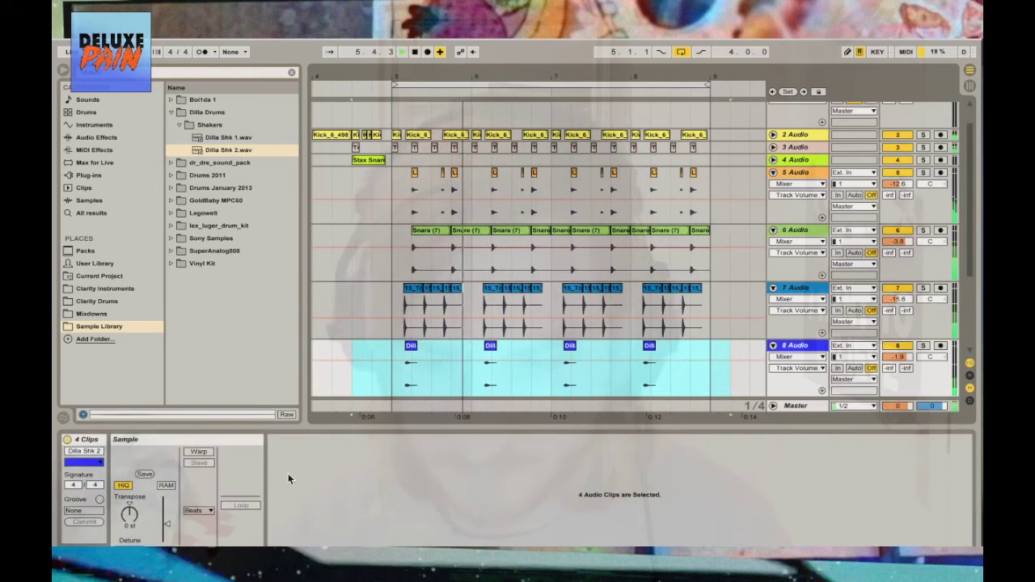
left_click(292, 73)
left_click(101, 138)
scroll(243, 242, "down", 5)
left_click(238, 338)
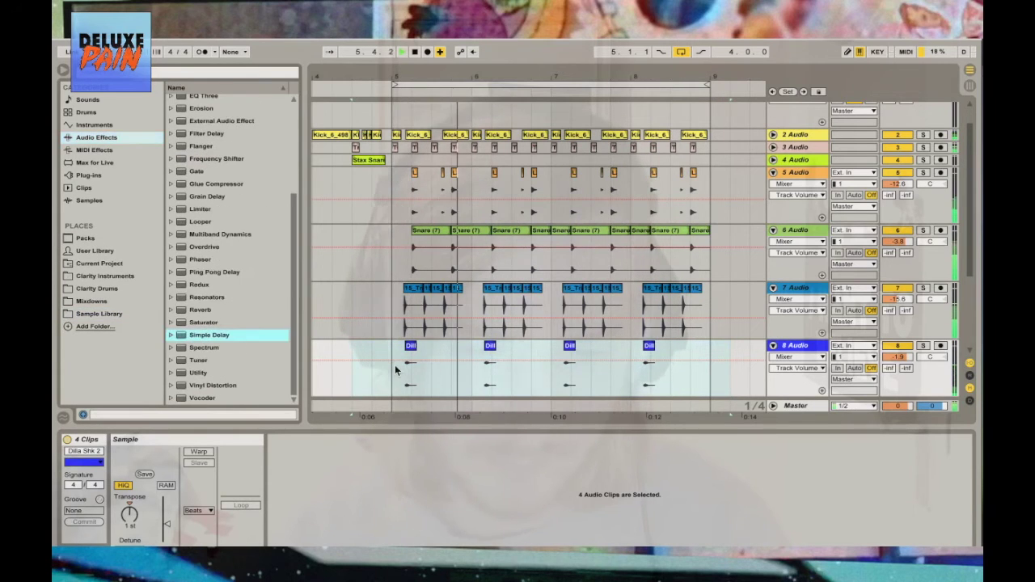
left_click_drag(397, 365, 397, 365)
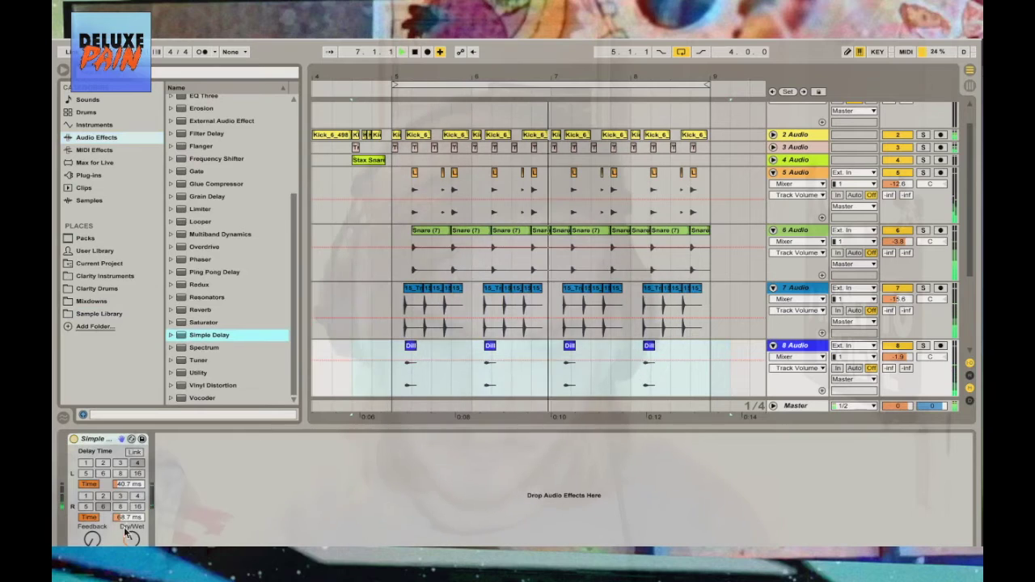
Set Simple Delay's right delay time to 1.00 ms and draw automation raising its left delay time gradually across bars 5 to 8
left_click_drag(129, 517, 130, 566)
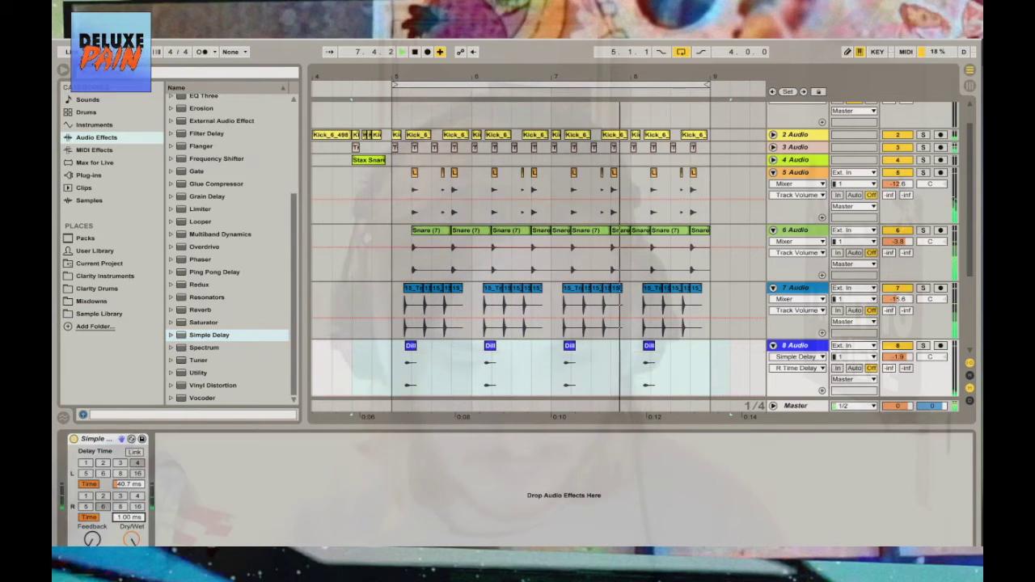
left_click(127, 483)
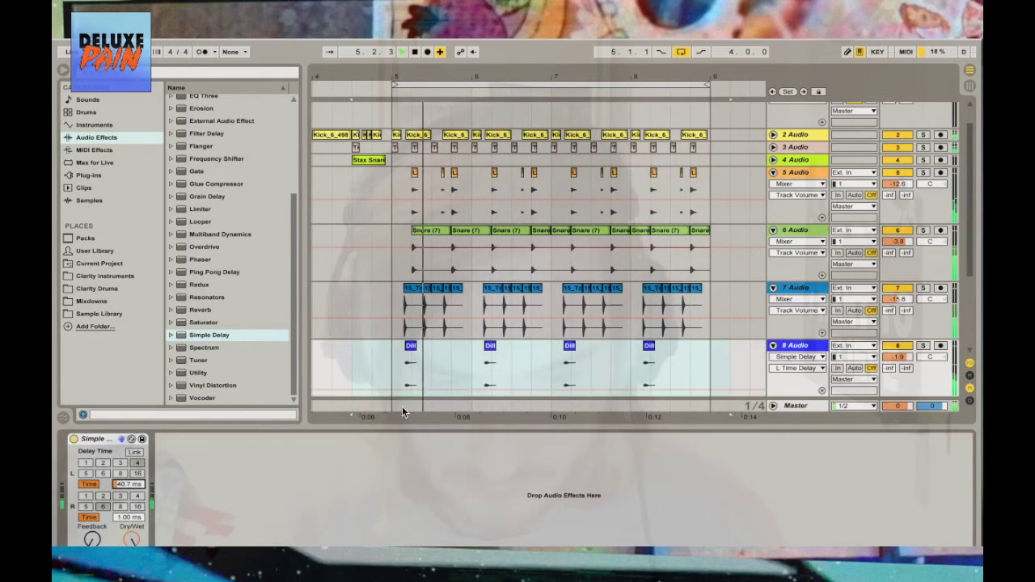
left_click_drag(398, 391, 692, 367)
left_click(632, 368)
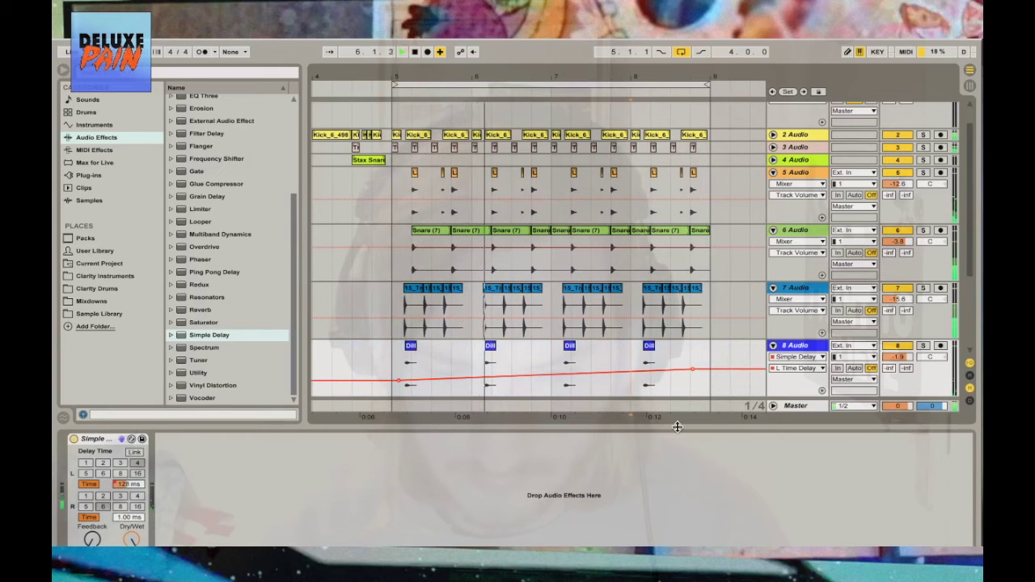
Raise the 8 Audio volume to -1.5 dB and transpose all the trap hat clips on 7 Audio to -2 st
left_click(894, 357)
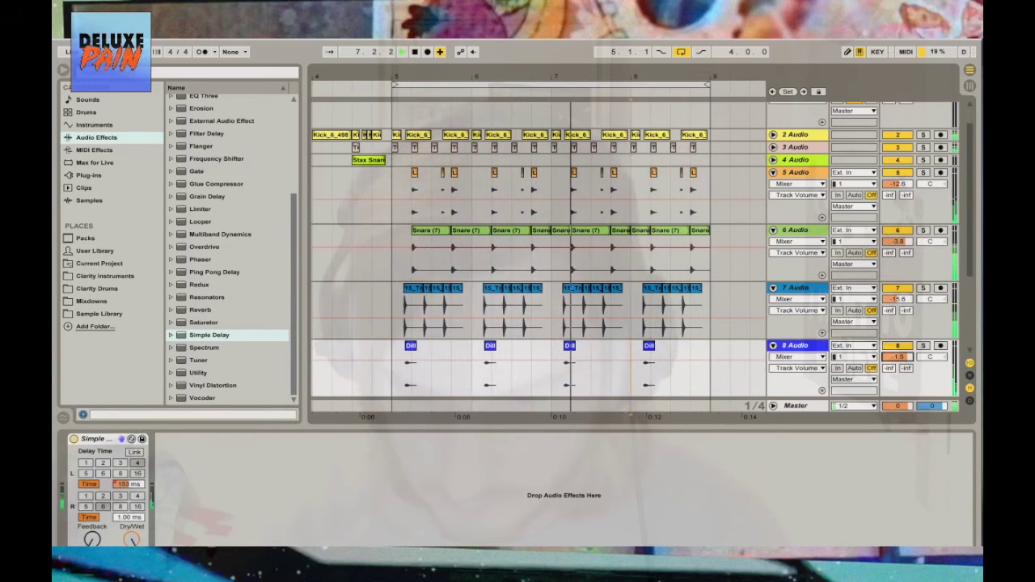
left_click_drag(602, 74, 612, 41)
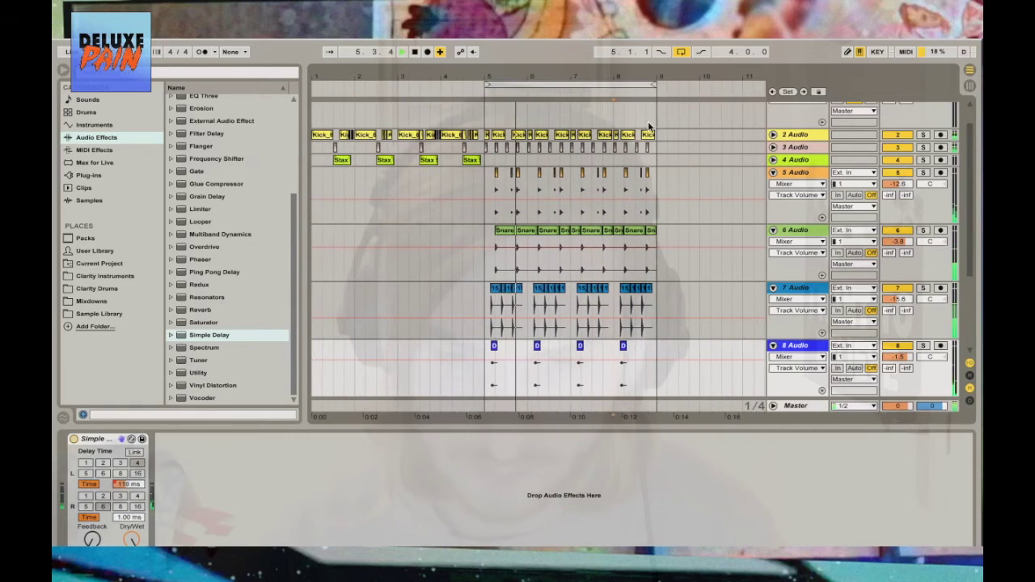
left_click_drag(689, 303, 455, 301)
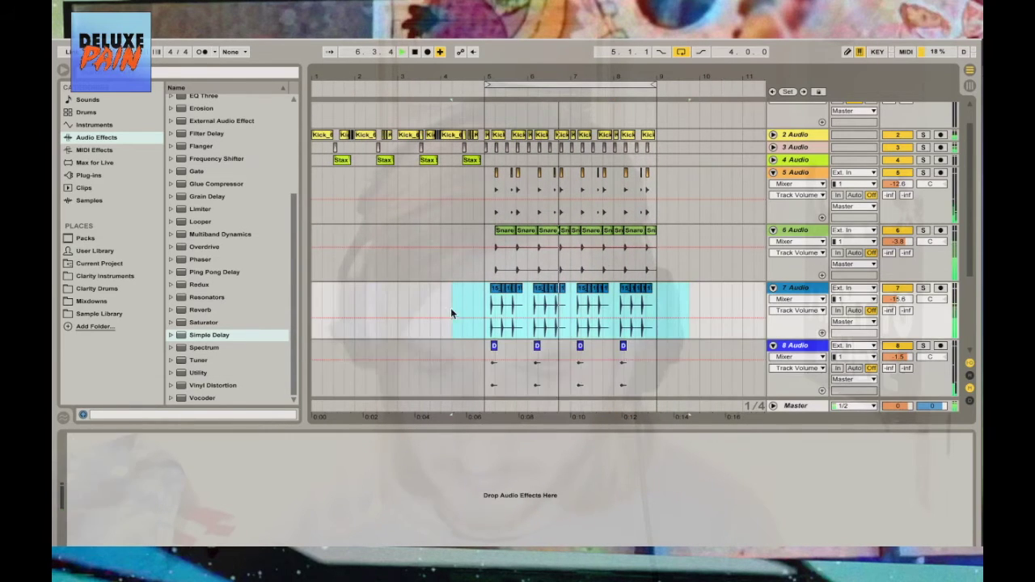
key("shift+Tab")
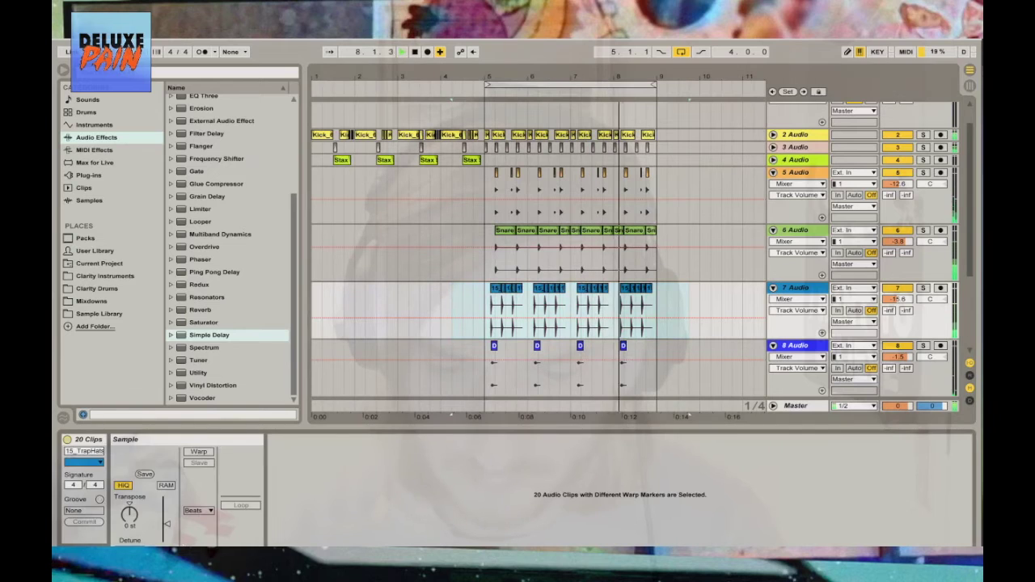
left_click_drag(130, 515, 129, 525)
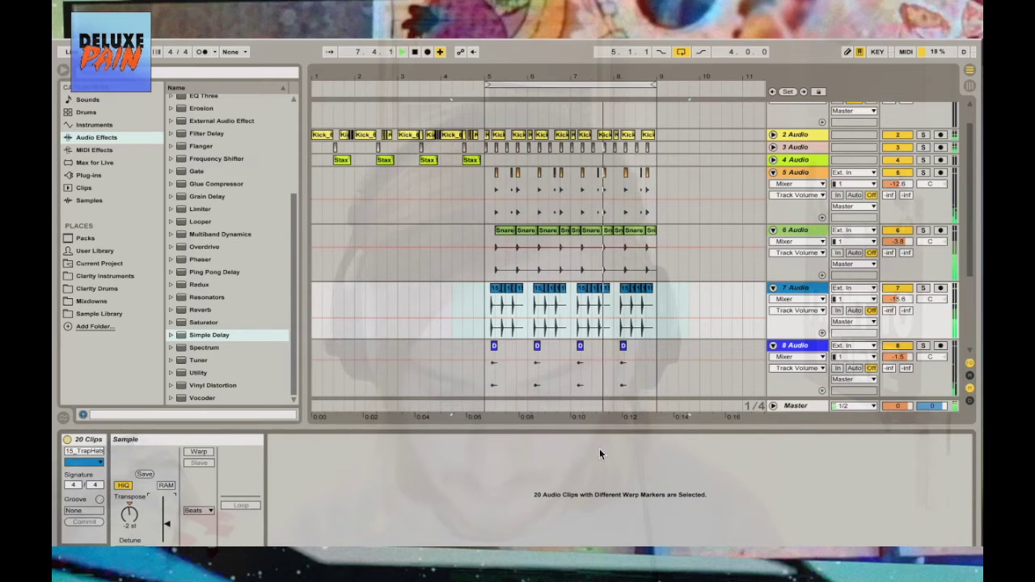
Collapse the 5 Audio, 6 Audio, 7 Audio and 8 Audio tracks in the arrangement
left_click(773, 229)
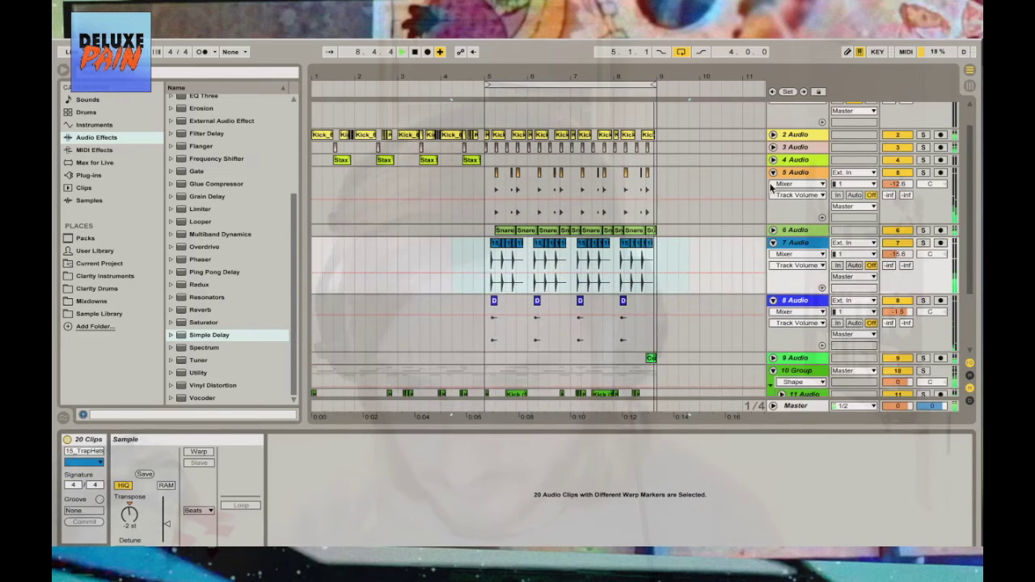
left_click(773, 172)
left_click(773, 198)
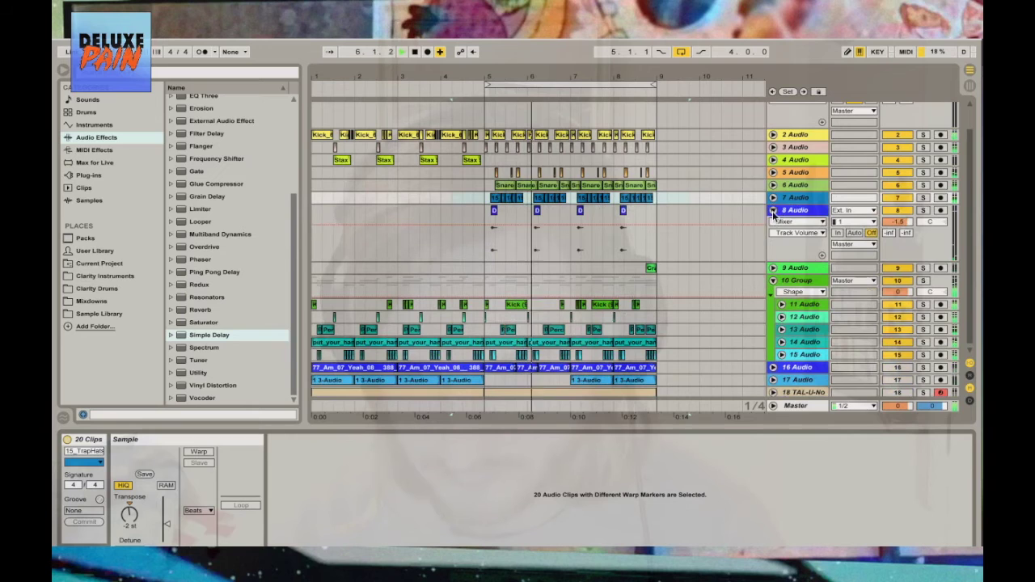
left_click(773, 210)
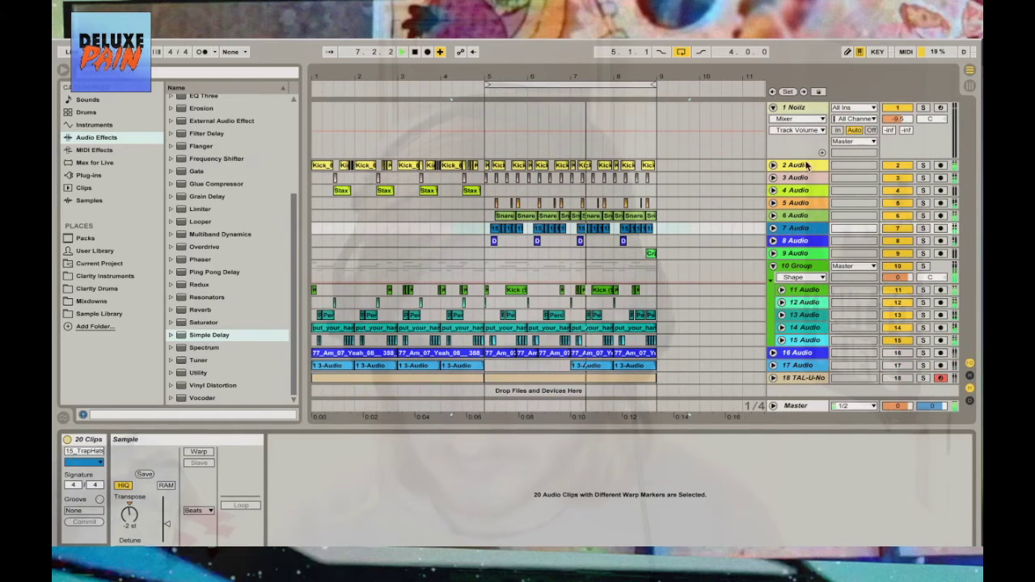
Lower the 10 Group volume to -0.6 dB, and switch 16 Audio off and the 18 TAL-U-No track on
left_click_drag(889, 282, 889, 285)
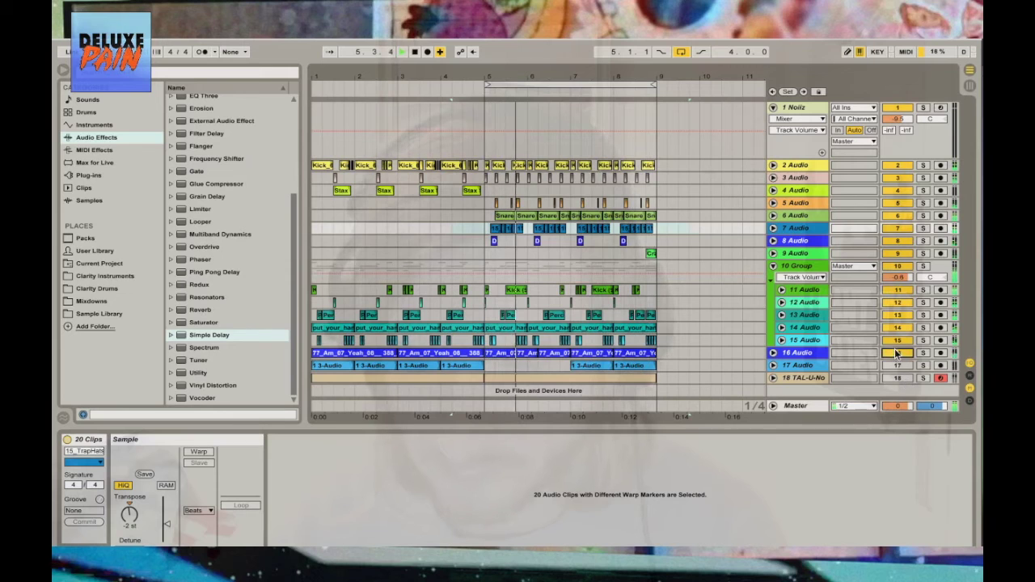
left_click(896, 379)
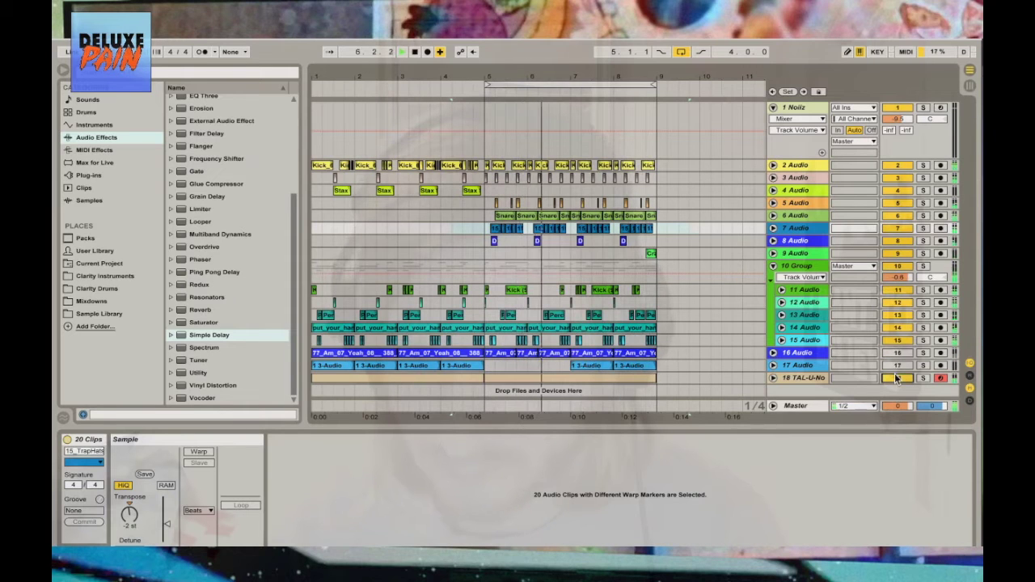
Lower the 18 TAL-U-No track volume to -23.0 dB and make its EQ Eight band 1 a low cut at 79 Hz
left_click(772, 378)
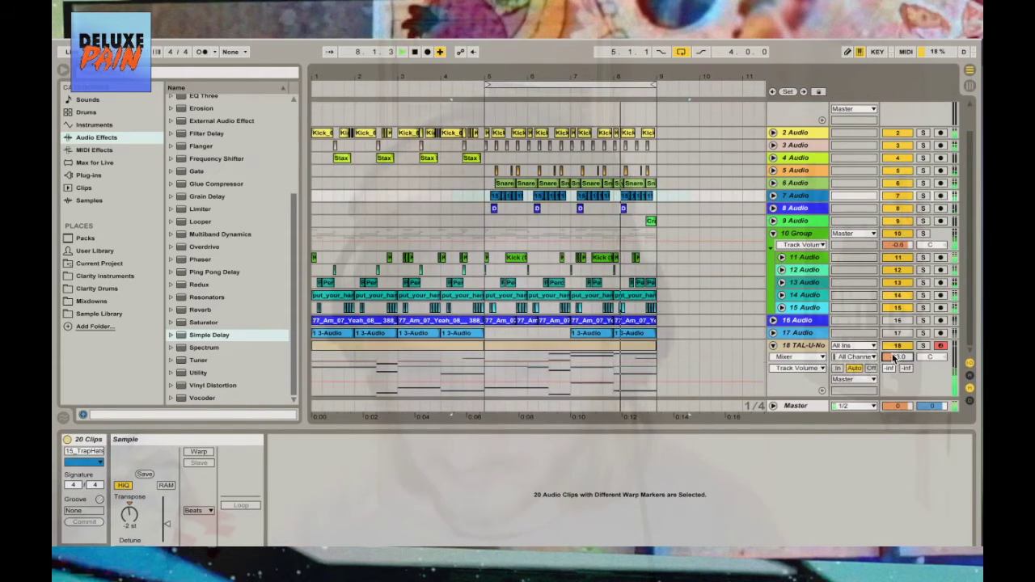
left_click_drag(894, 359, 894, 380)
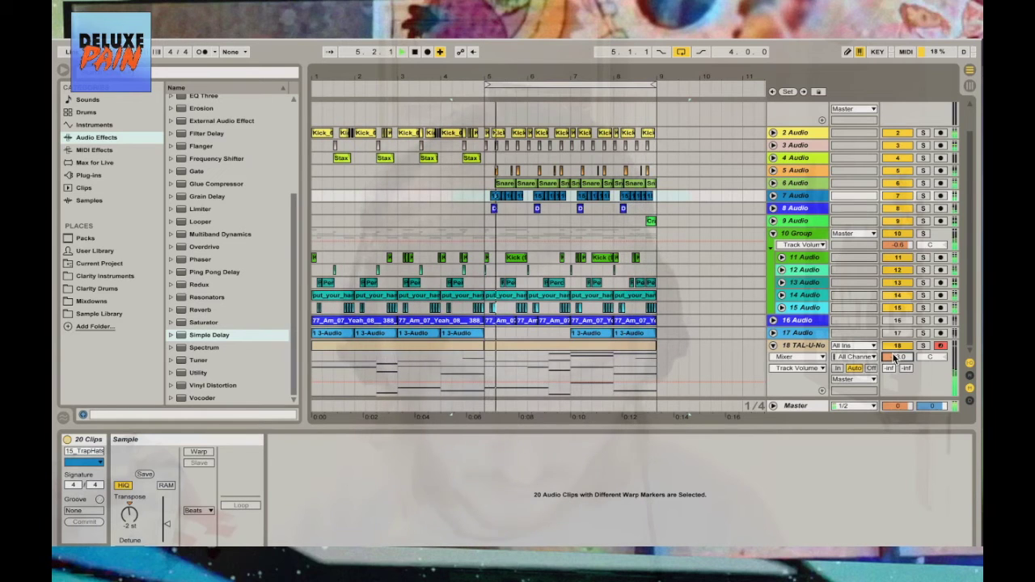
left_click(801, 347)
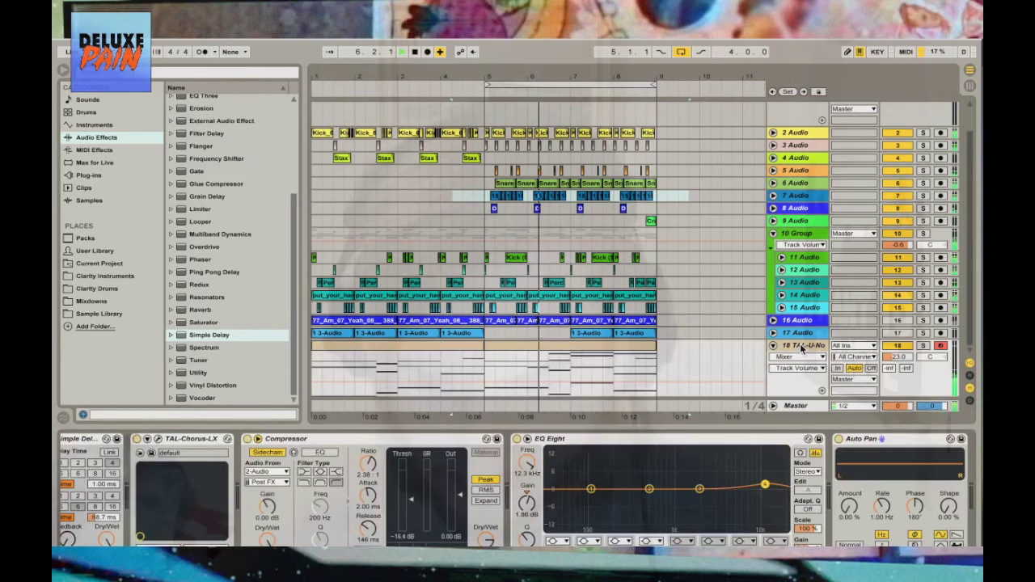
left_click_drag(590, 489, 582, 499)
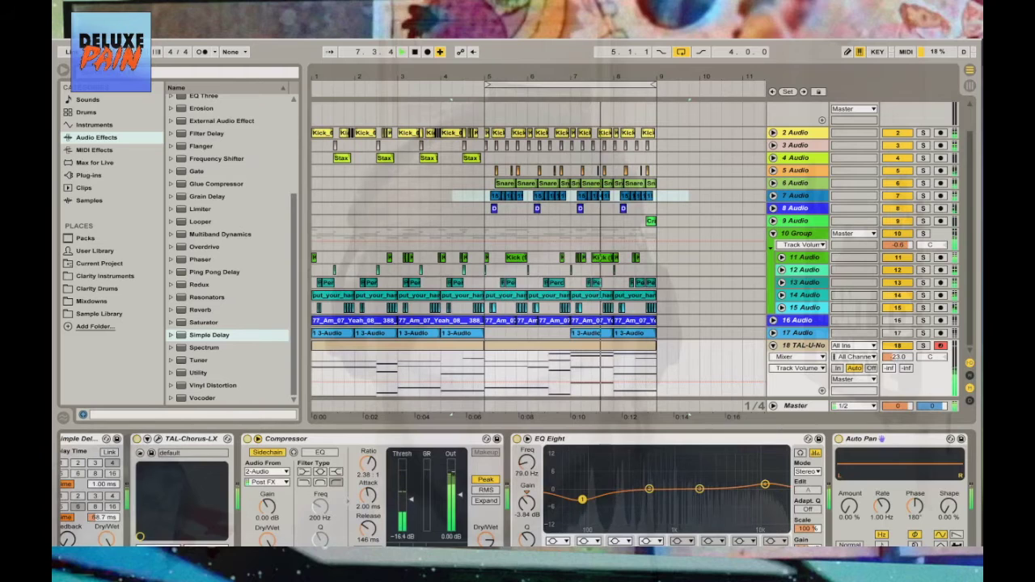
left_click(556, 540)
left_click(557, 465)
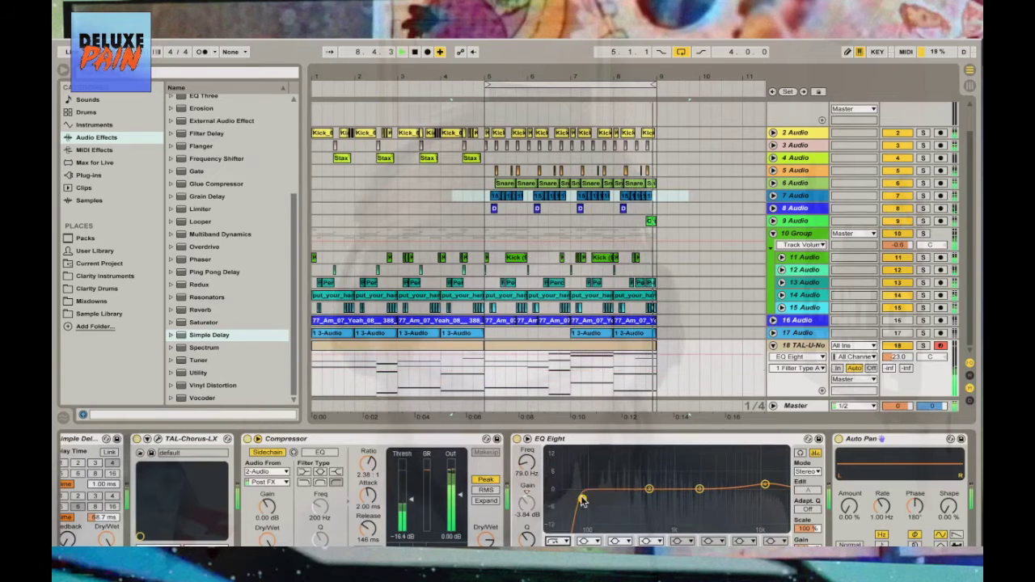
Set EQ Eight band 2 on 18 TAL-U-No to 212 Hz at -2.85 dB and Auto Pan's amount to 12.7%
left_click_drag(646, 493, 619, 500)
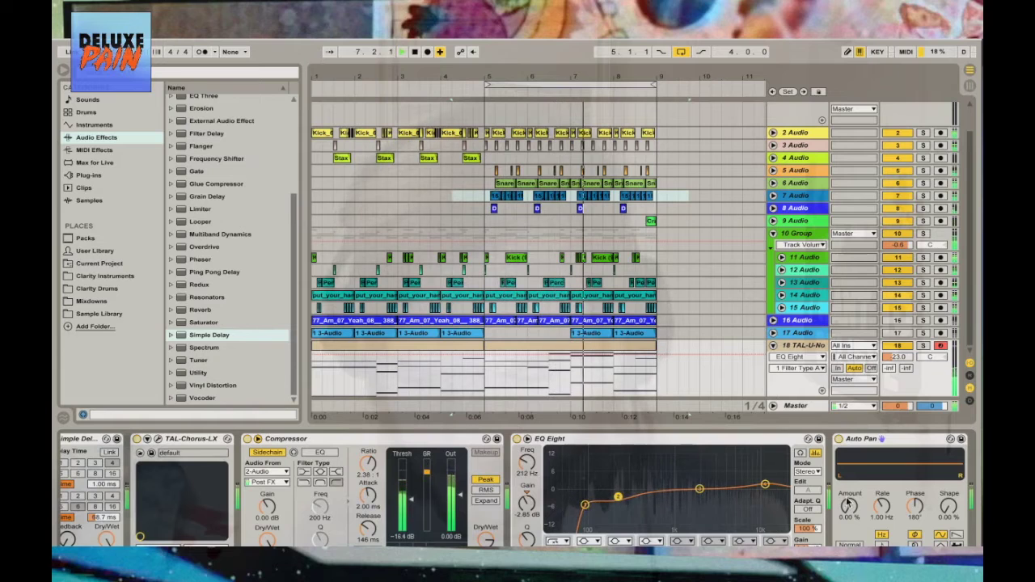
left_click_drag(849, 506, 849, 495)
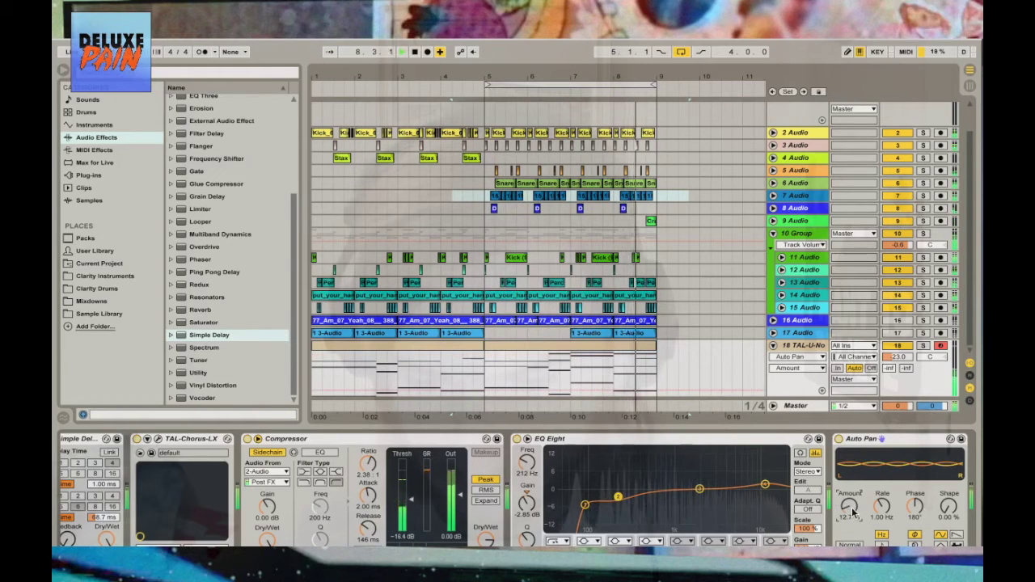
left_click(773, 345)
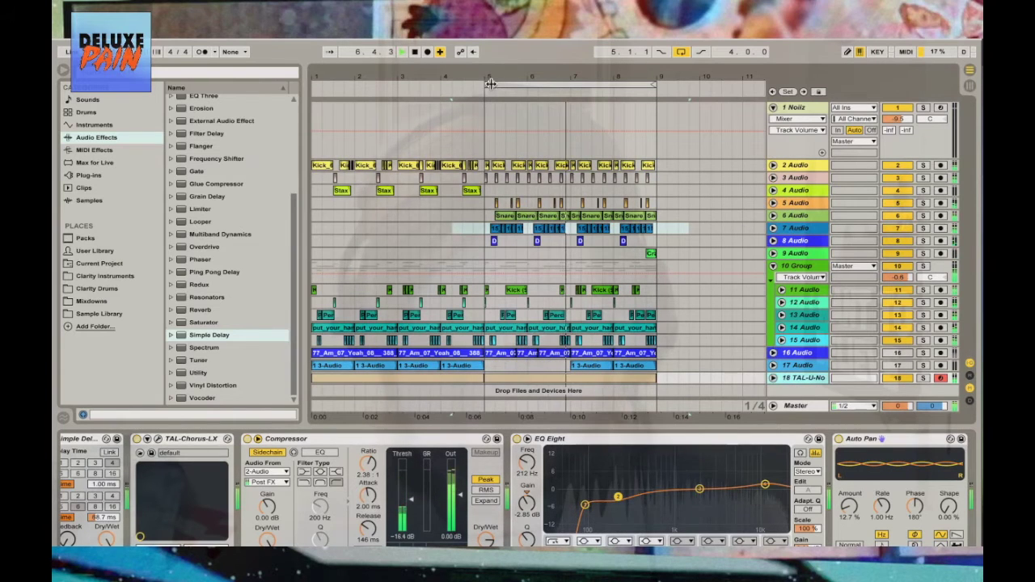
Extend the loop start back to bar 1 and lower the 6 Audio track volume to -4.4 dB
left_click_drag(486, 81, 315, 82)
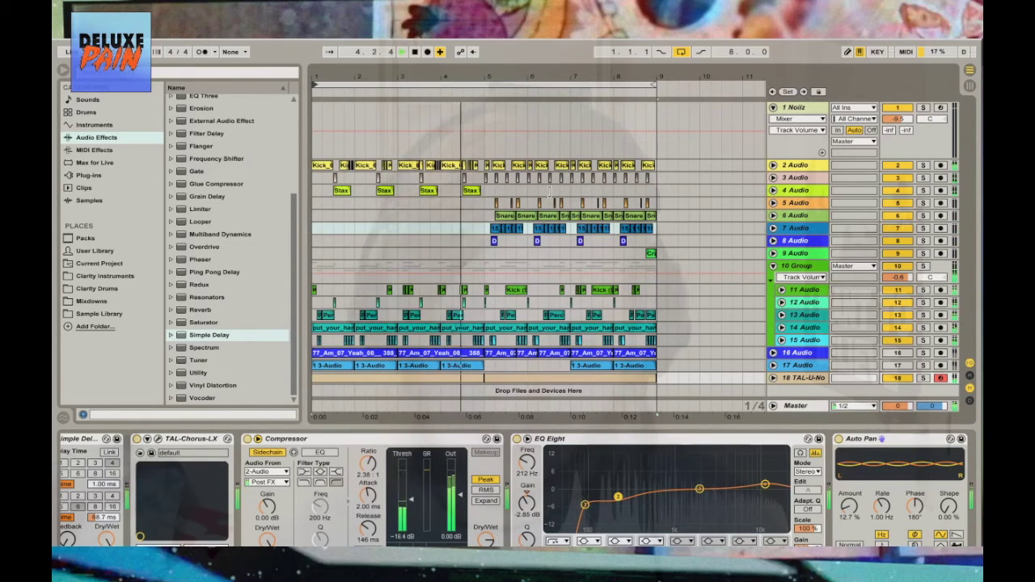
left_click(801, 203)
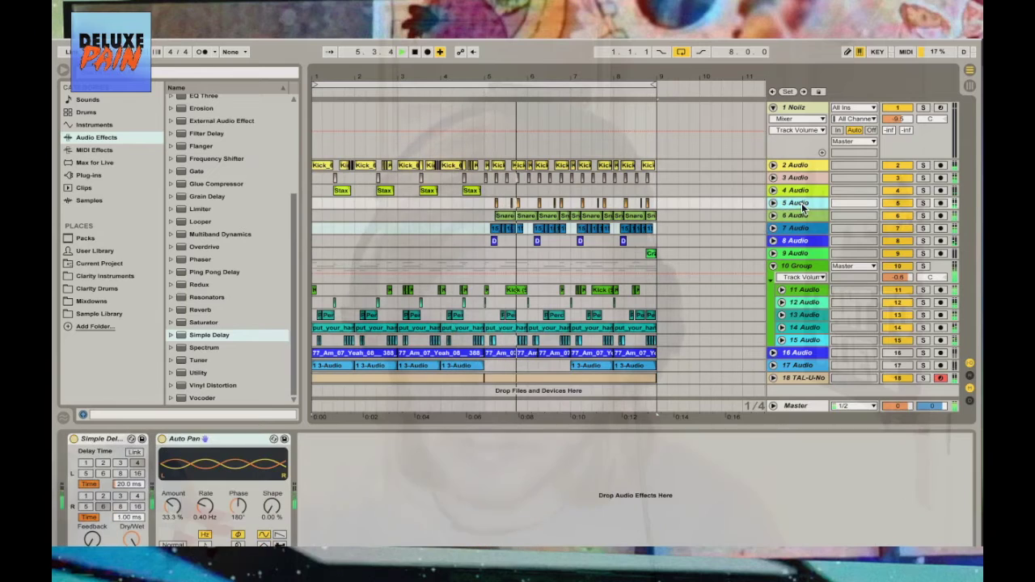
left_click(771, 204)
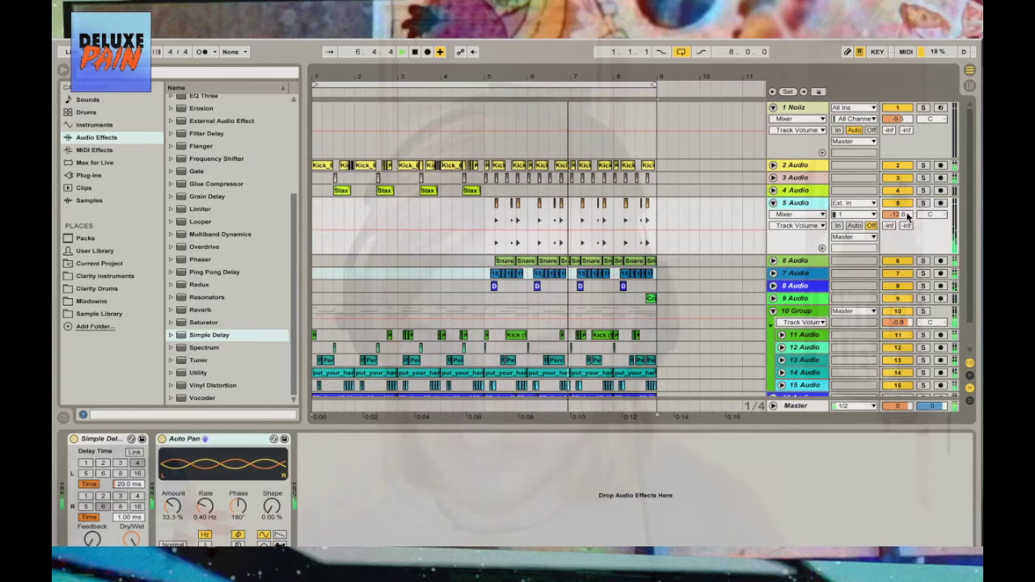
left_click(770, 262)
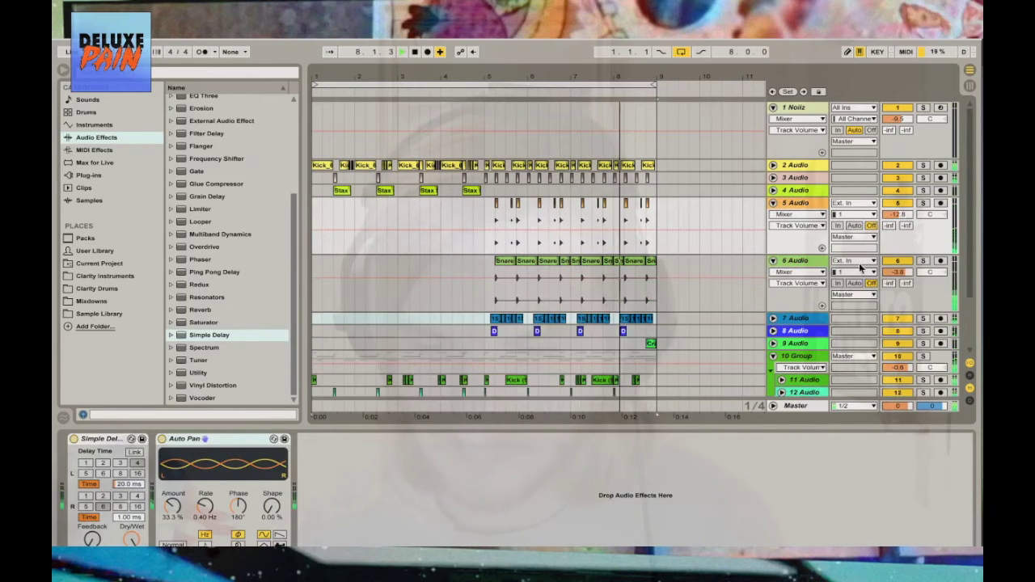
scroll(692, 291, "down", 1)
scroll(693, 288, "down", 1)
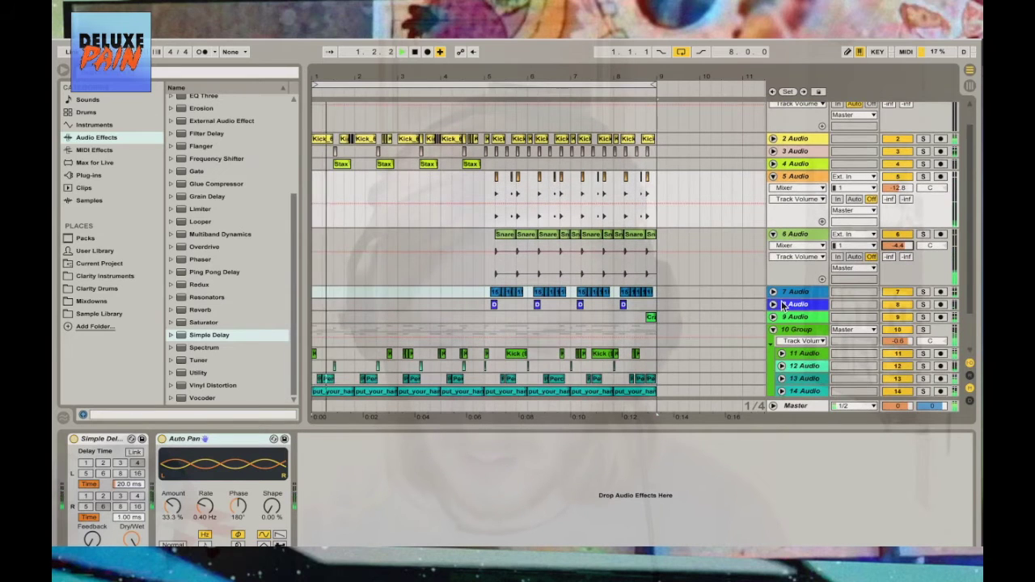
Delete one trap hat clip from each bar's group in bars 5 to 8 on 7 Audio, and lower the track volume to -20.3 dB
left_click(772, 292)
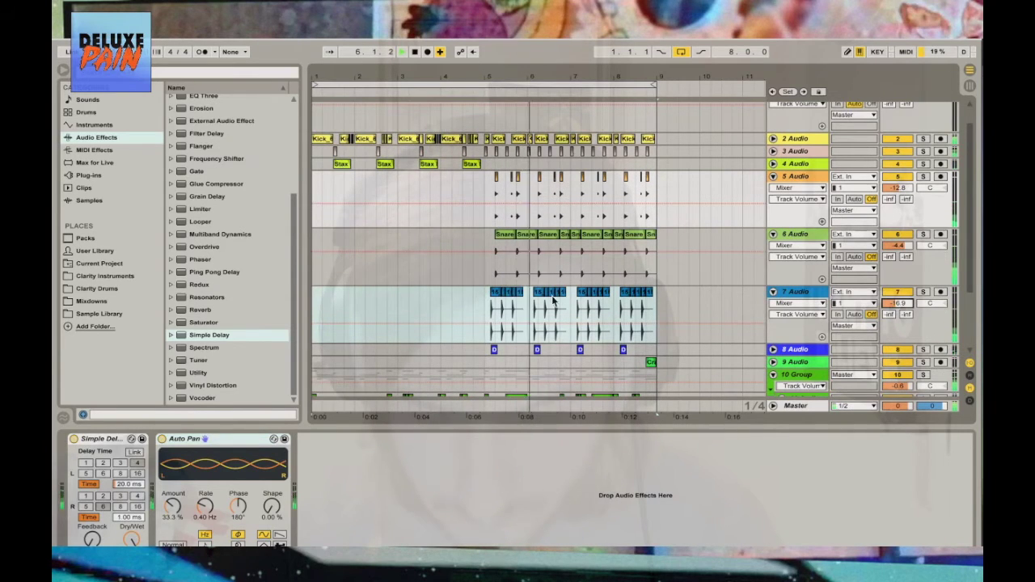
left_click(502, 294)
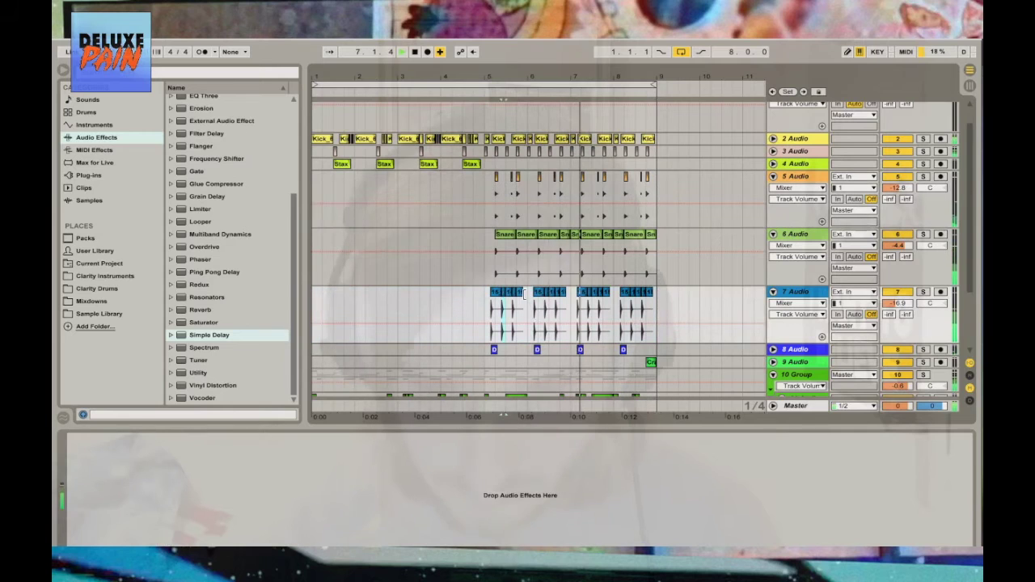
left_click(546, 294)
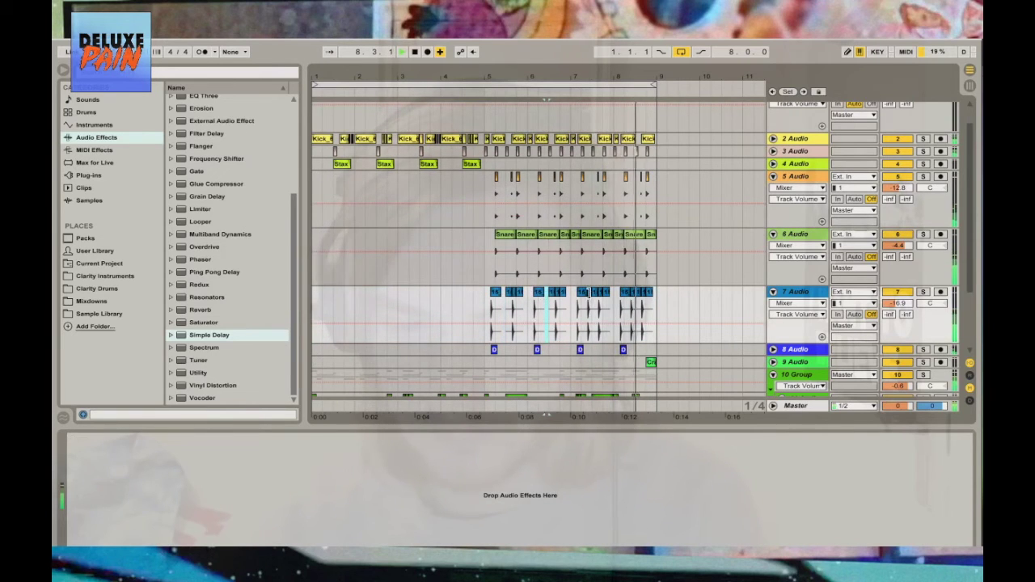
left_click(631, 294)
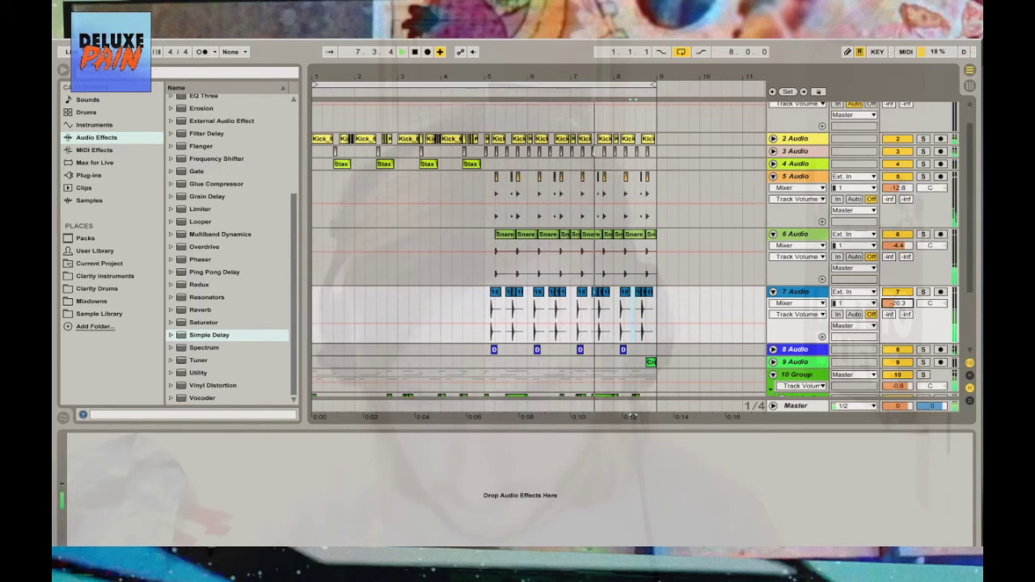
left_click_drag(897, 303, 901, 308)
Set the 7 Audio track delay to 8.00 ms and collapse the 5 Audio, 6 Audio and 7 Audio tracks
left_click(970, 402)
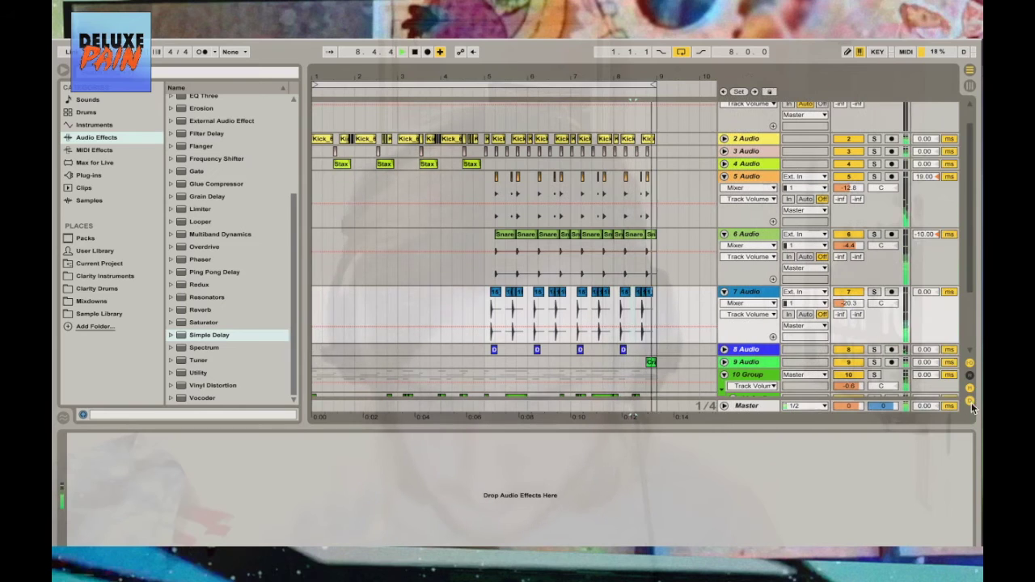
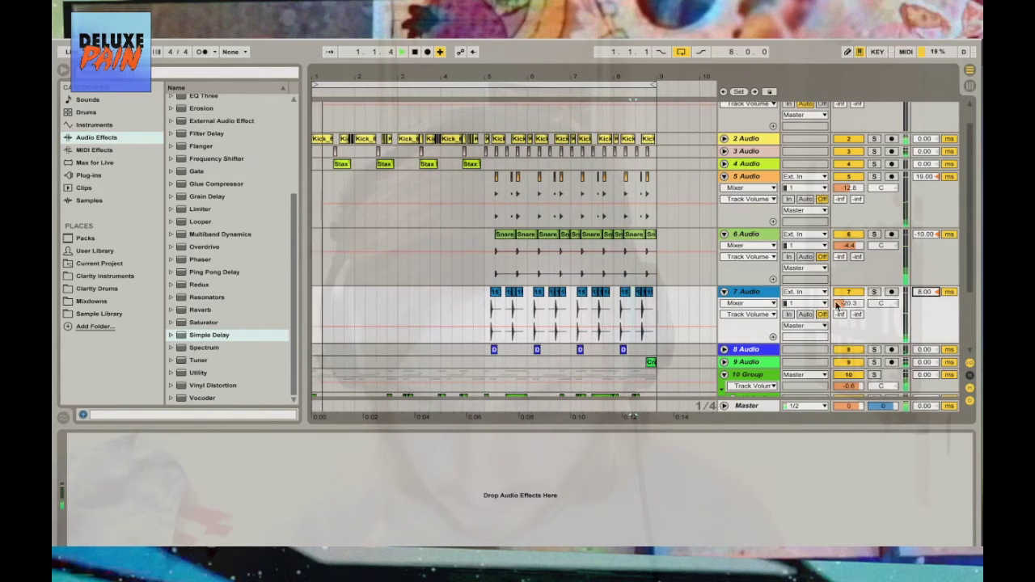
left_click(723, 291)
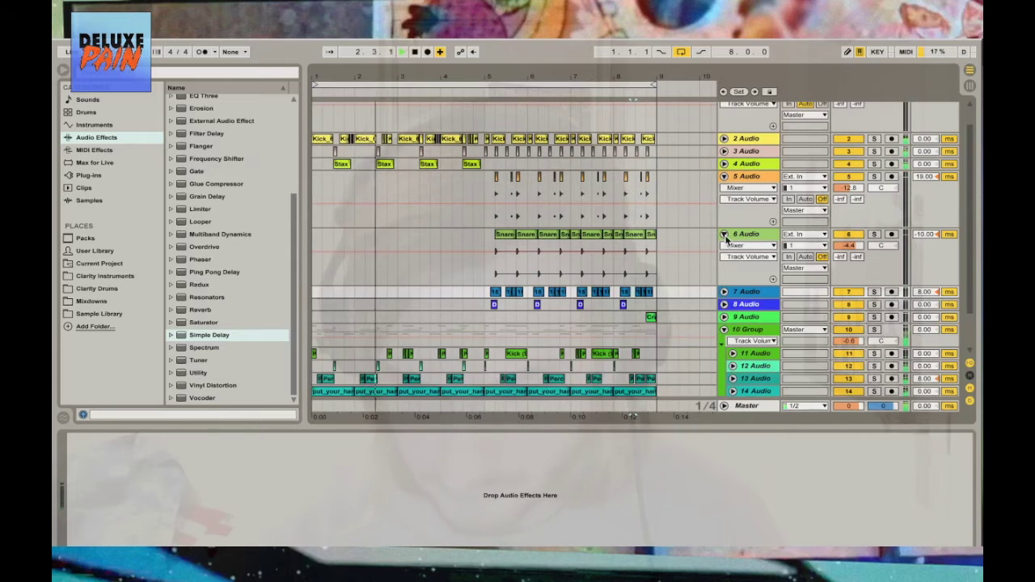
left_click(724, 233)
left_click(725, 177)
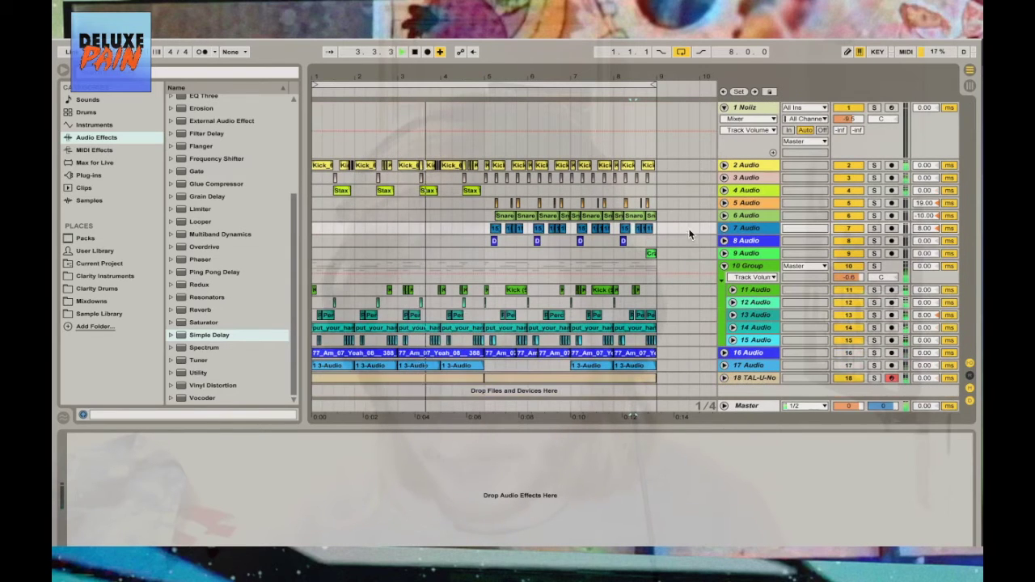
Insert an audio track below 5 Audio and find the Snaps folder of Boi1da 2 in the Sample Library
right_click(750, 201)
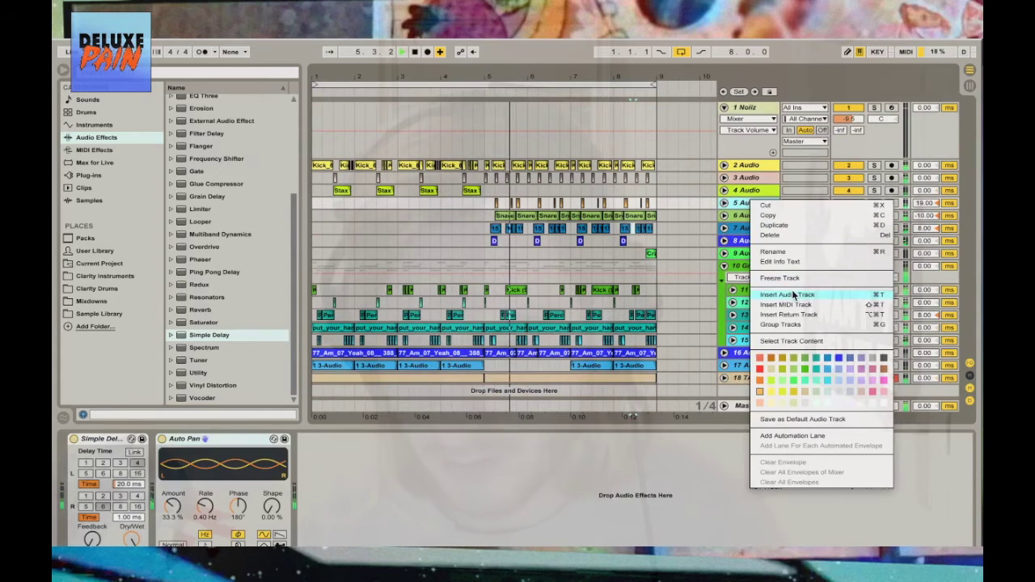
left_click(787, 294)
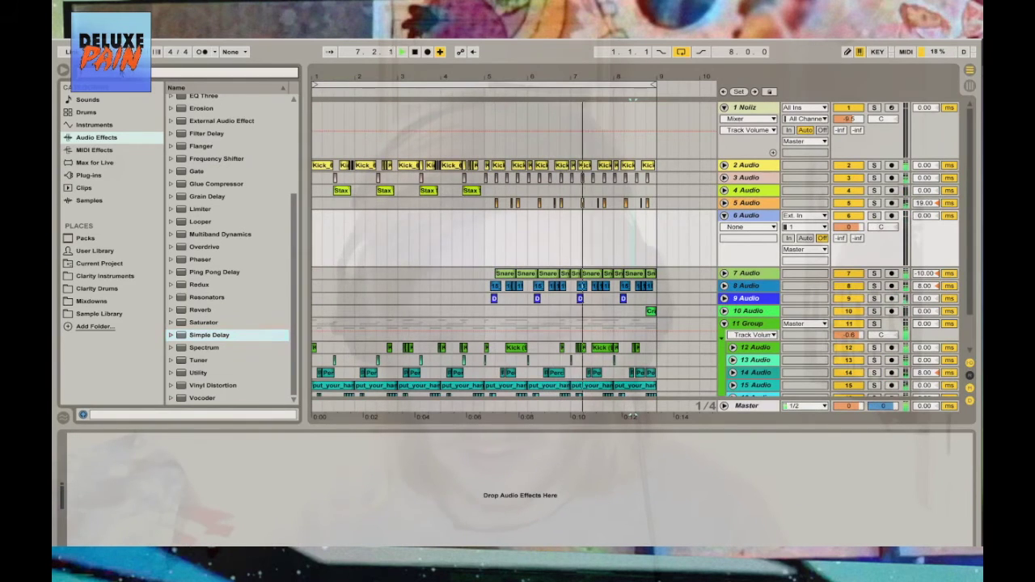
type("eq eight")
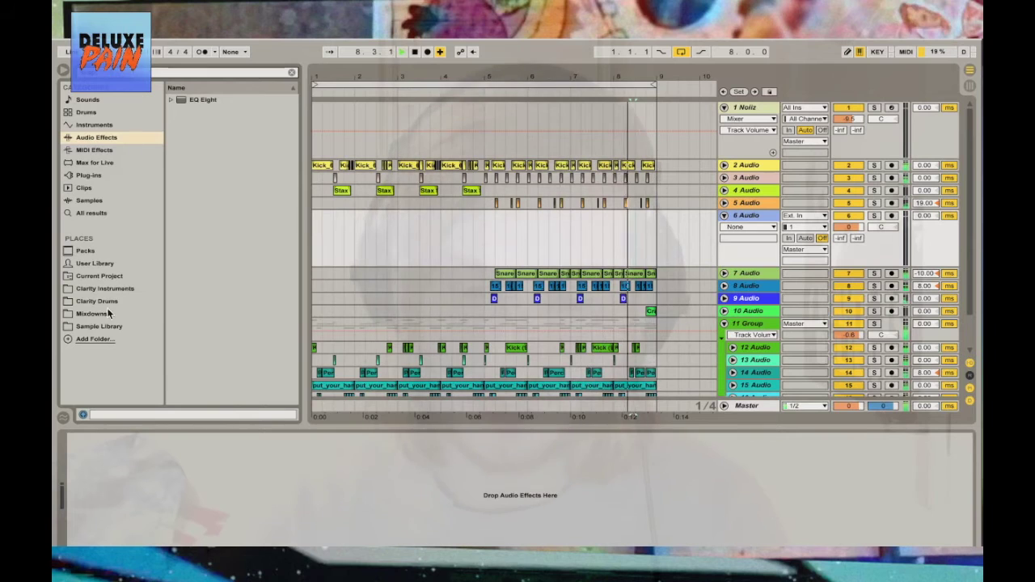
left_click(100, 326)
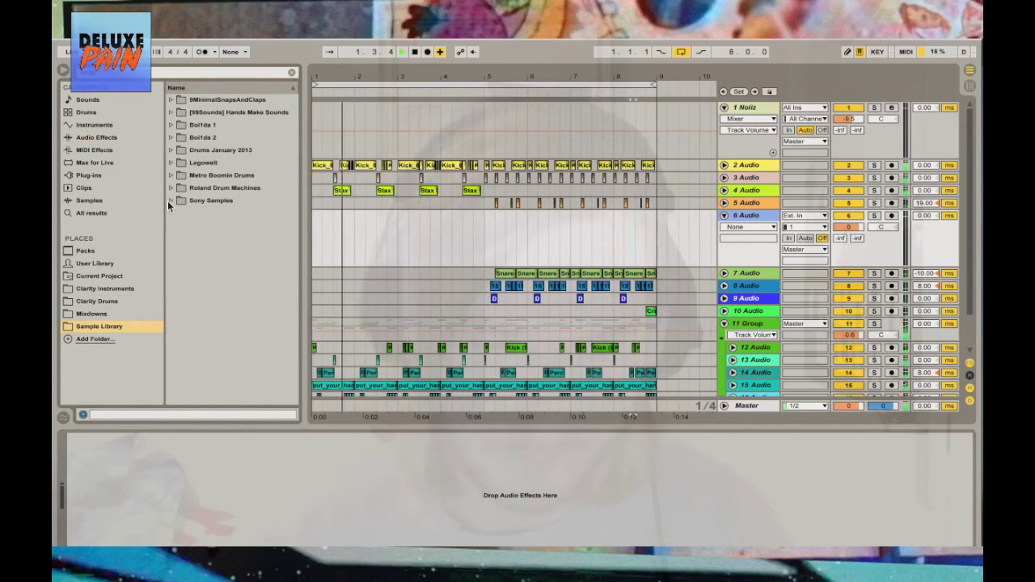
left_click(171, 138)
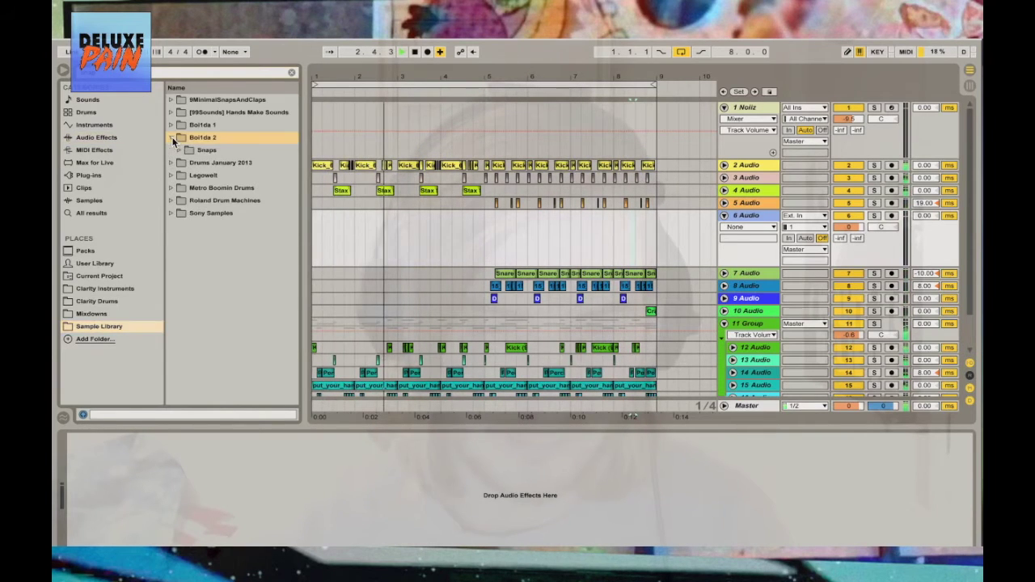
left_click(182, 150)
Audition the snap samples in the Boi1da 2 Snaps folder
left_click(206, 171)
left_click(220, 188)
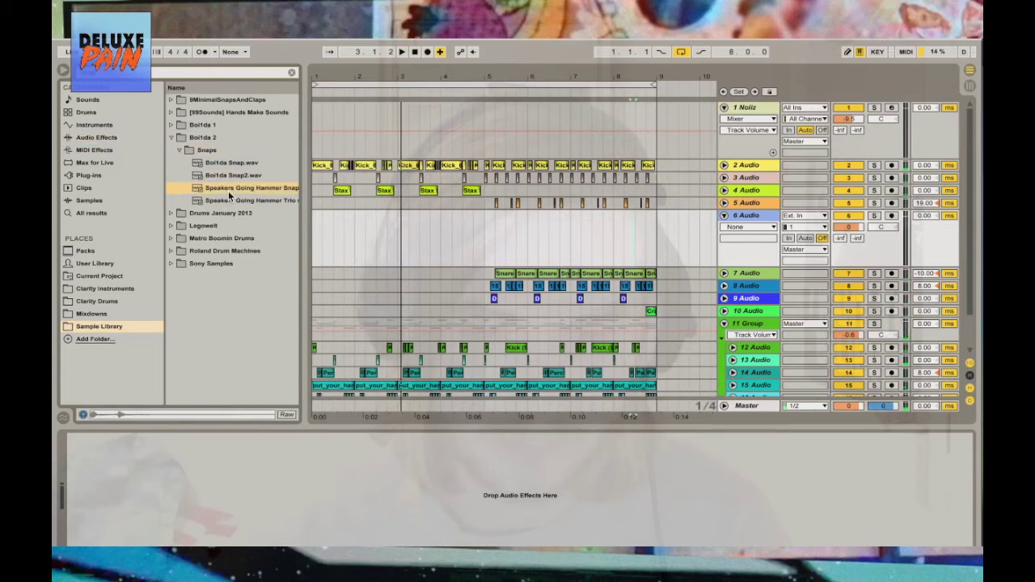
left_click(230, 199)
left_click(219, 164)
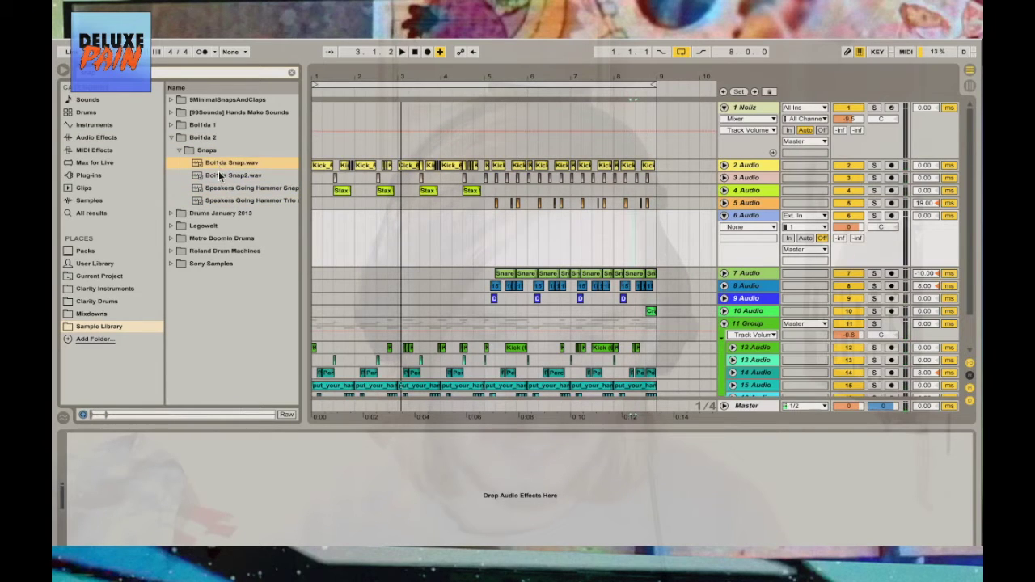
left_click(219, 176)
Place Boi1da Snap2.wav on beat 2 of bar 1 on the new 6 Audio track and repeat it every two beats through bar 4
left_click_drag(319, 225, 320, 225)
key("space")
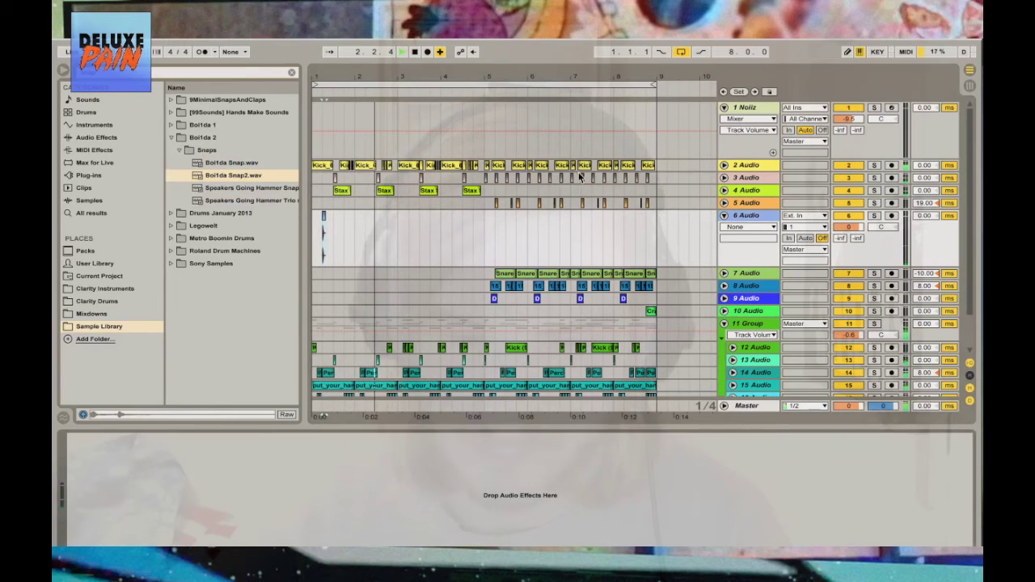
left_click(324, 235)
key("ctrl+d")
key("ctrl+d")
key("ctrl+d")
key("ctrl+d")
key("ctrl+d")
key("ctrl+d")
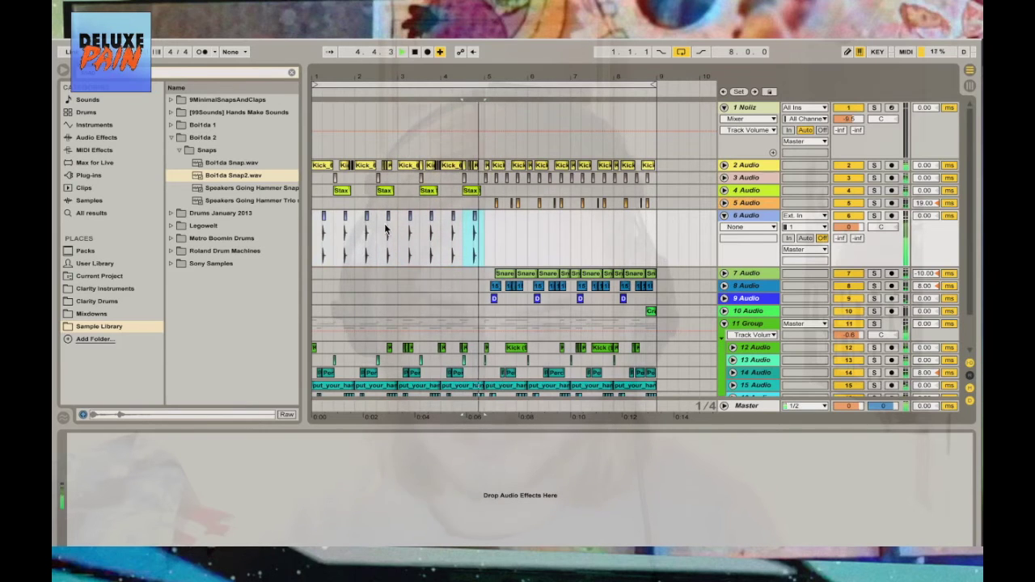
Lower the snap track's volume to -13.0 dB and set the arrangement grid to 1 Bar
left_click(316, 230)
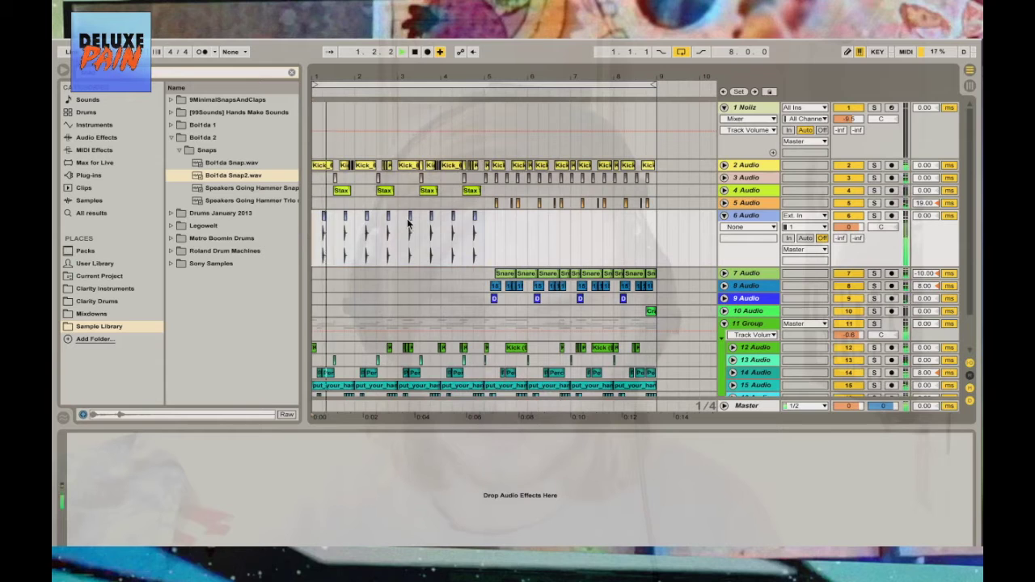
right_click(552, 241)
left_click(574, 260)
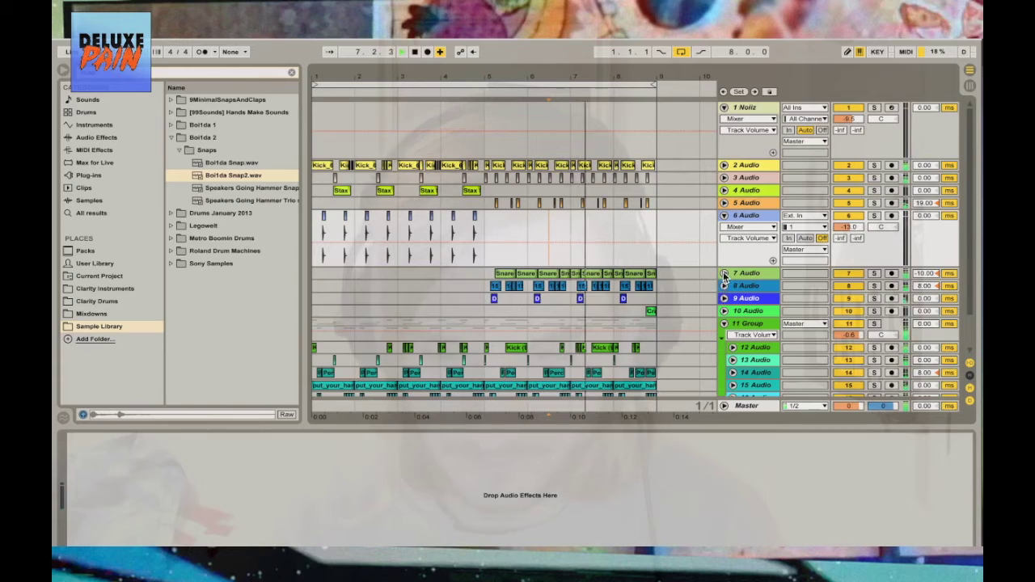
Copy the first Snare (7) clip on 7 Audio to the last eighth note of bar 2 using a 1/8 grid, and transpose it to 3 st
left_click(724, 274)
left_click(505, 295)
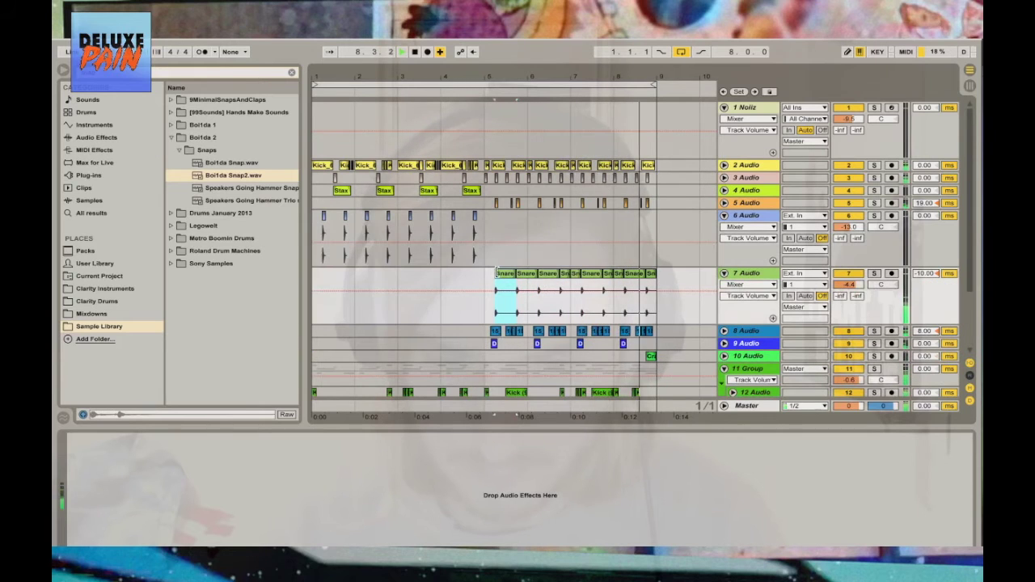
left_click_drag(494, 276, 361, 287)
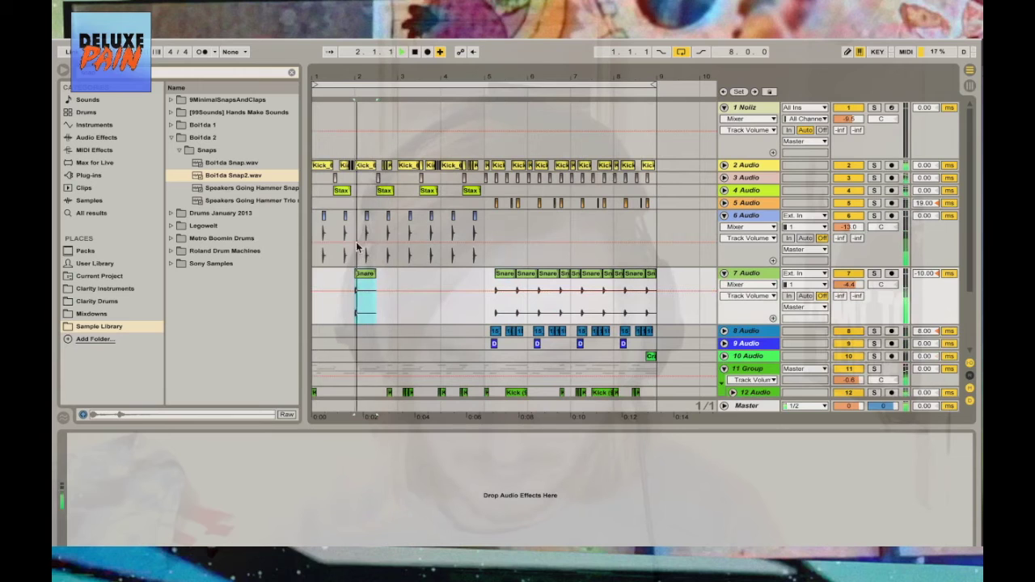
right_click(438, 280)
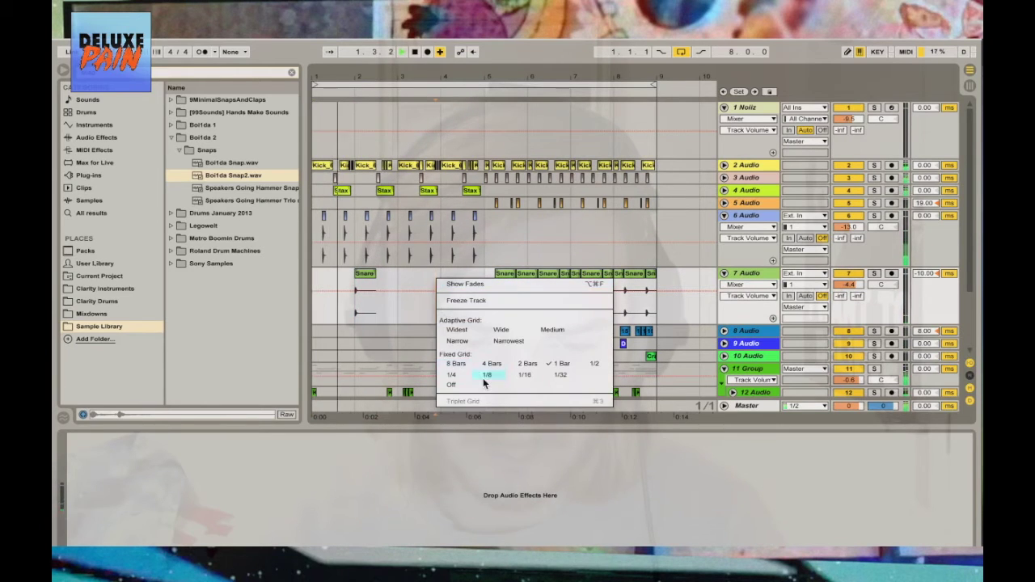
left_click(486, 375)
left_click_drag(356, 81, 570, 276)
left_click_drag(573, 81, 561, 32)
key("shift+Tab")
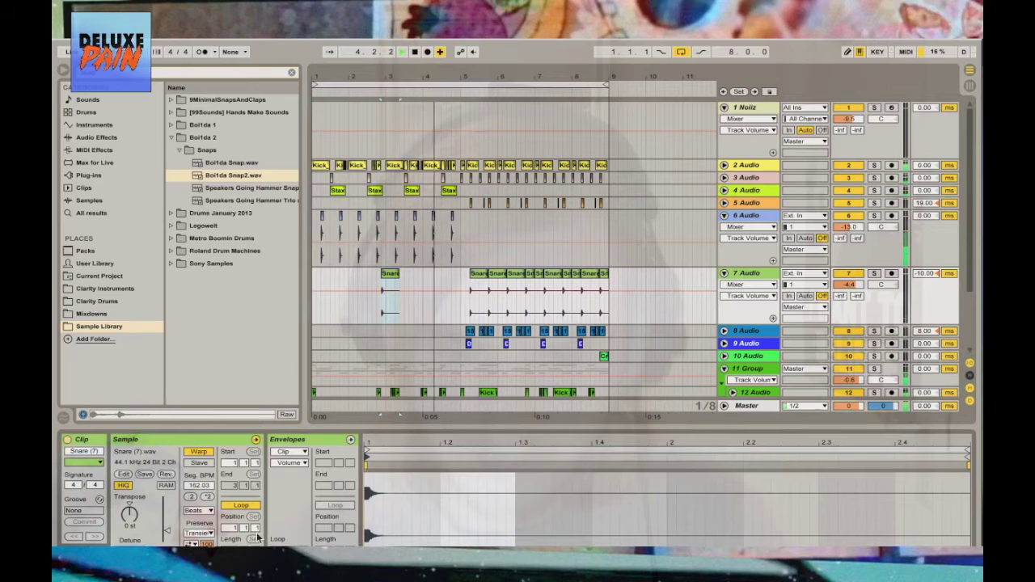
key("space")
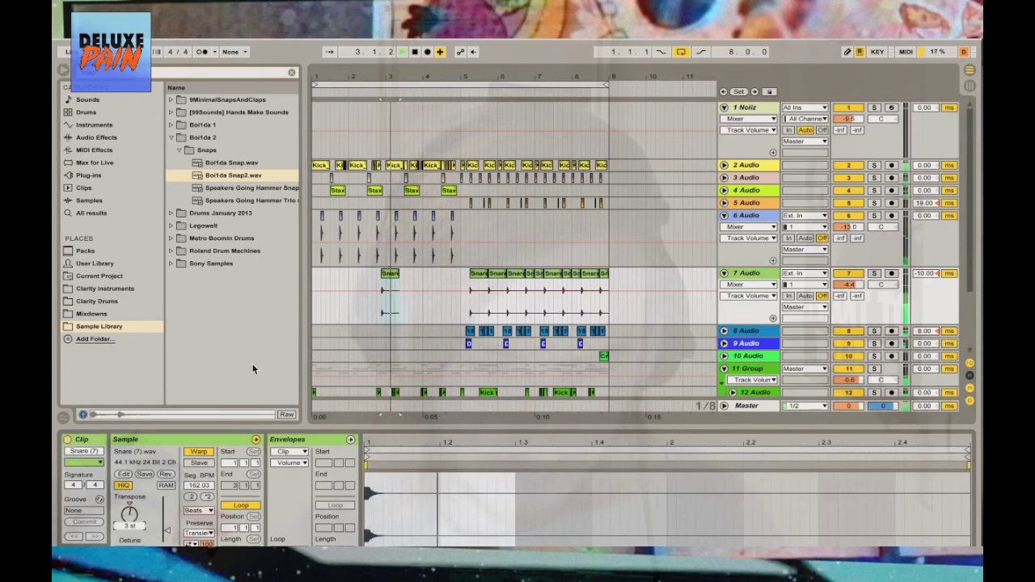
Copy the first eighth note of the bar 2 snare clip to the last eighth note of bar 4 on 7 Audio
left_click(409, 275)
right_click(408, 275)
left_click(549, 364)
right_click(408, 273)
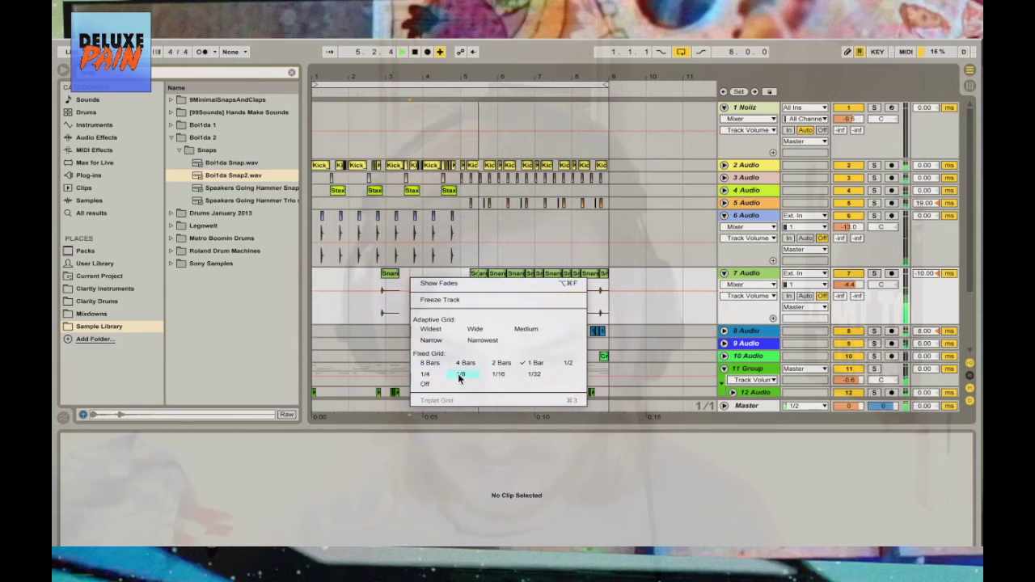
left_click(462, 372)
key("plus")
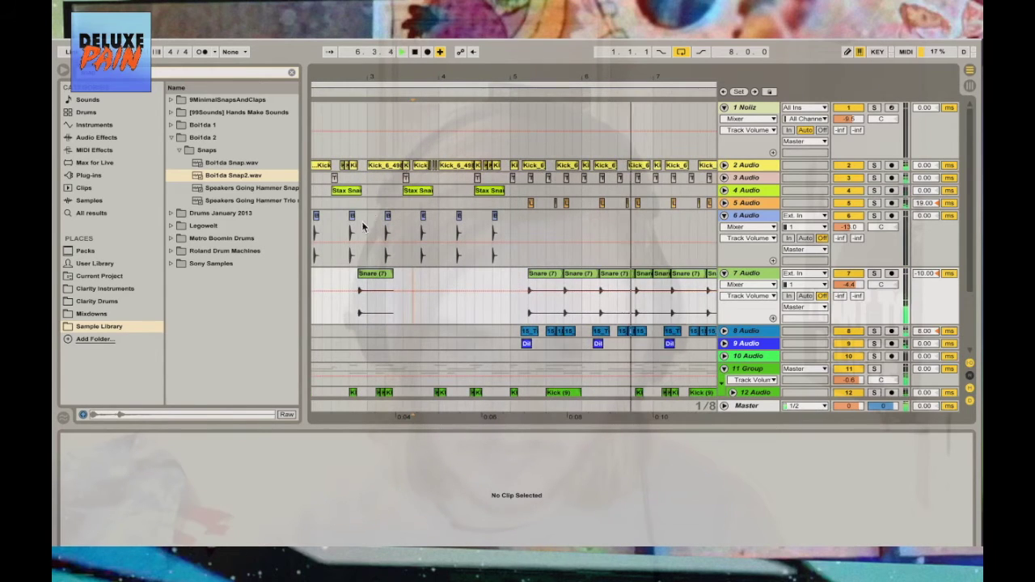
left_click(365, 287)
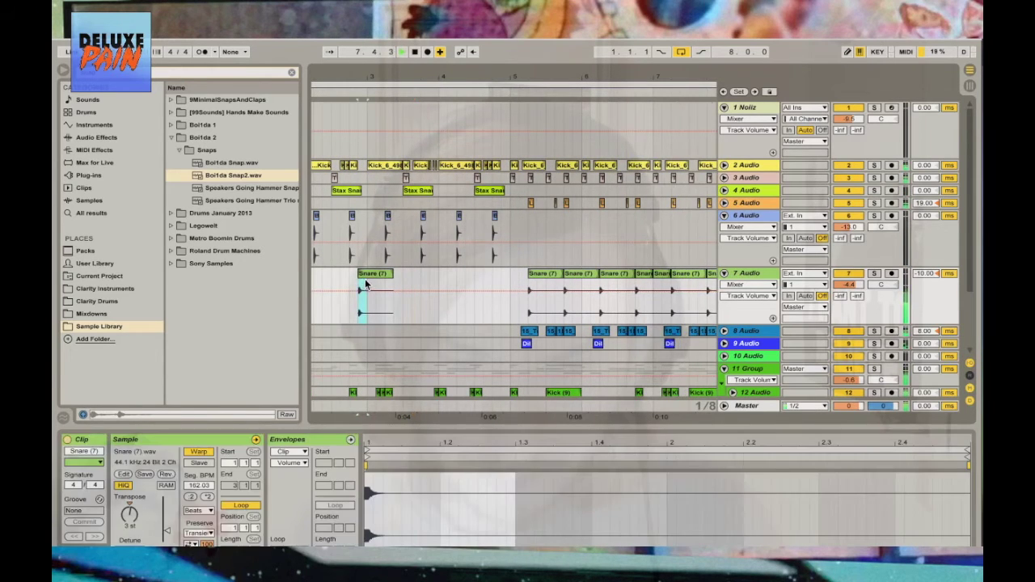
left_click(505, 276)
left_click(508, 275)
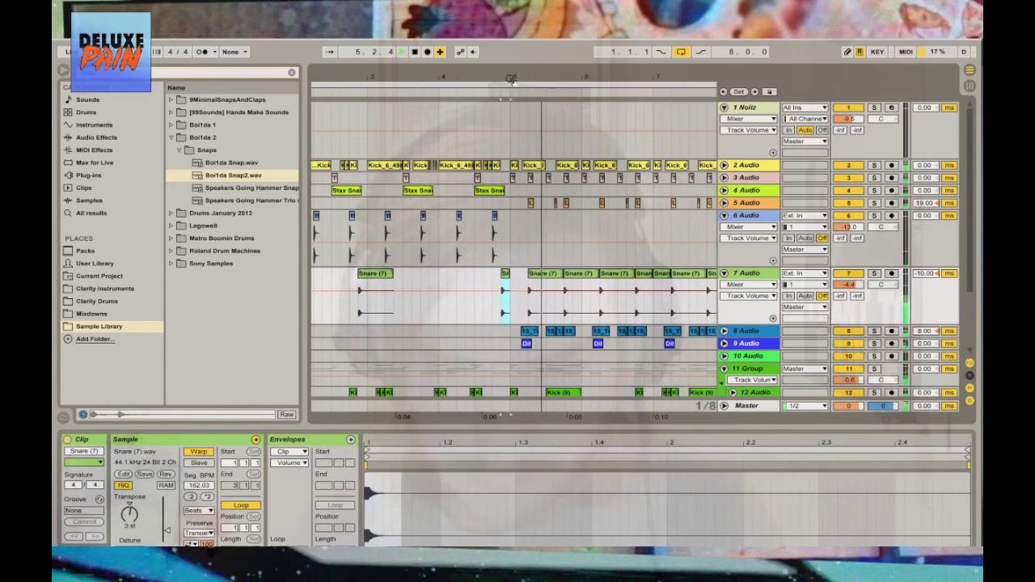
Set the grid to 1/16, divide the bar 4 snare into two sixteenth-note hits, and transpose the second hit to -4 st
key("plus")
right_click(522, 252)
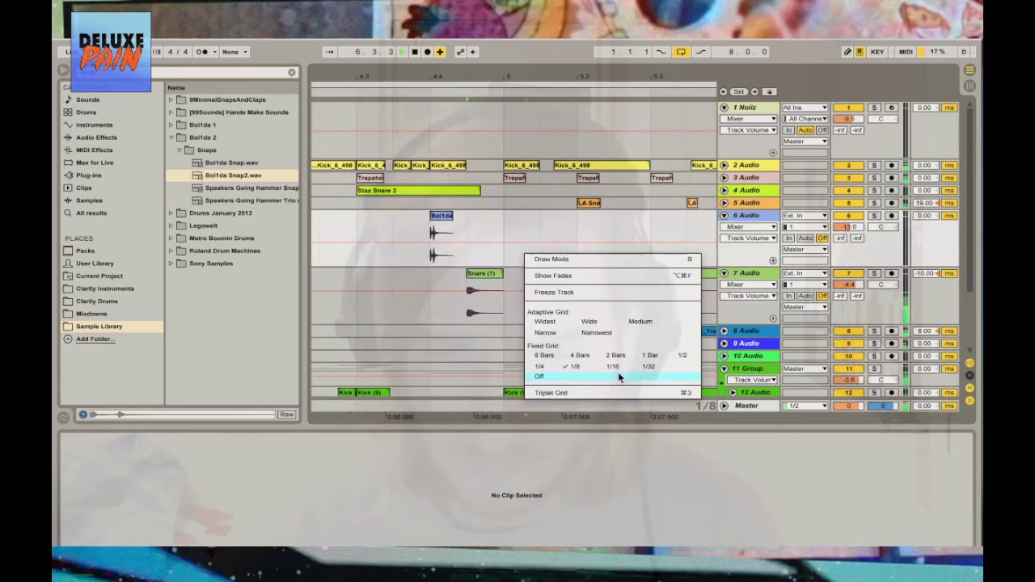
left_click(619, 368)
left_click(481, 308)
key("ctrl+e")
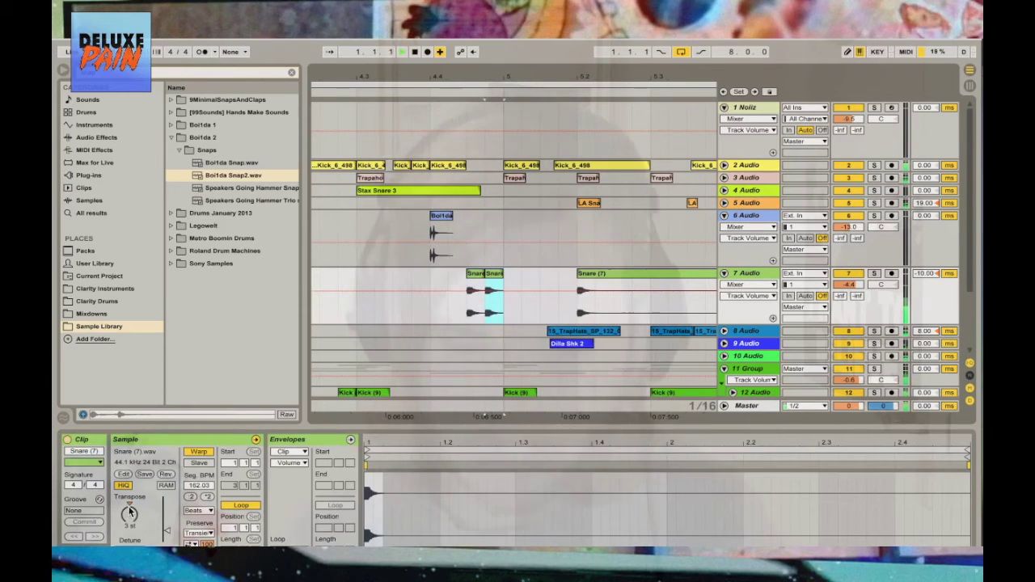
left_click_drag(129, 507, 130, 521)
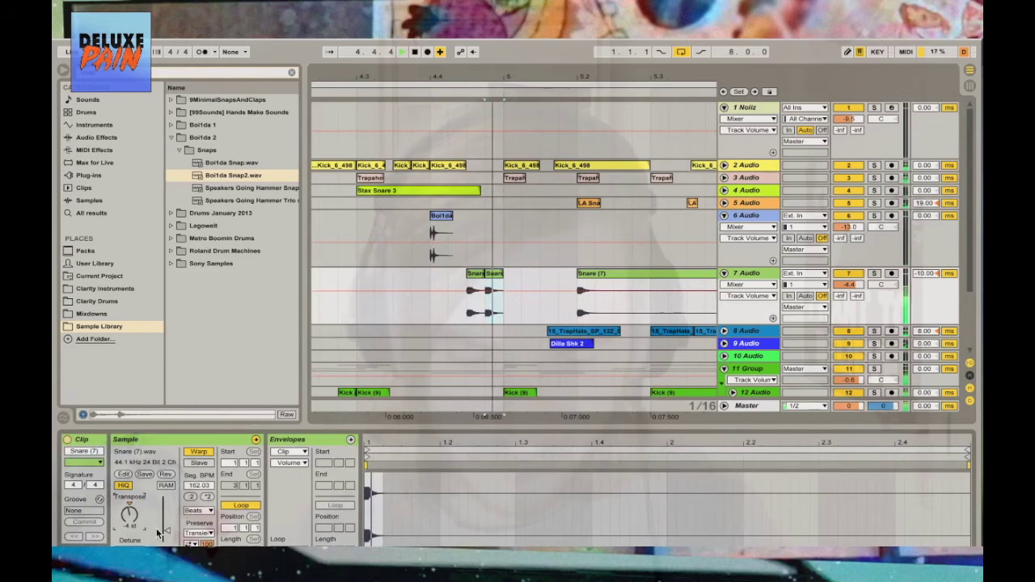
Fold the 6 Audio and 7 Audio tracks, and unfold and solo the 8 Audio hi-hat track
left_click_drag(511, 86, 509, 66)
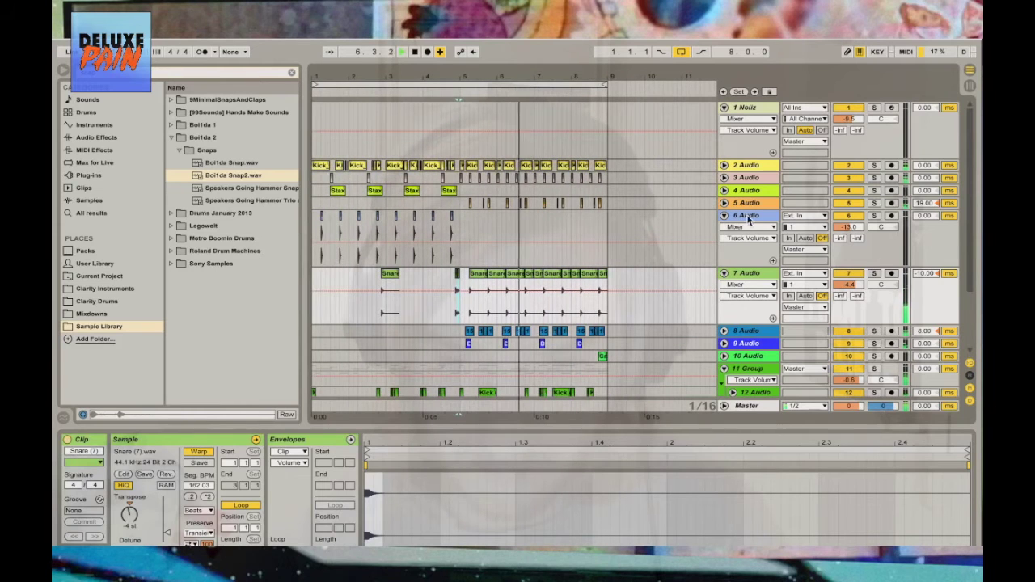
left_click(724, 216)
left_click(725, 228)
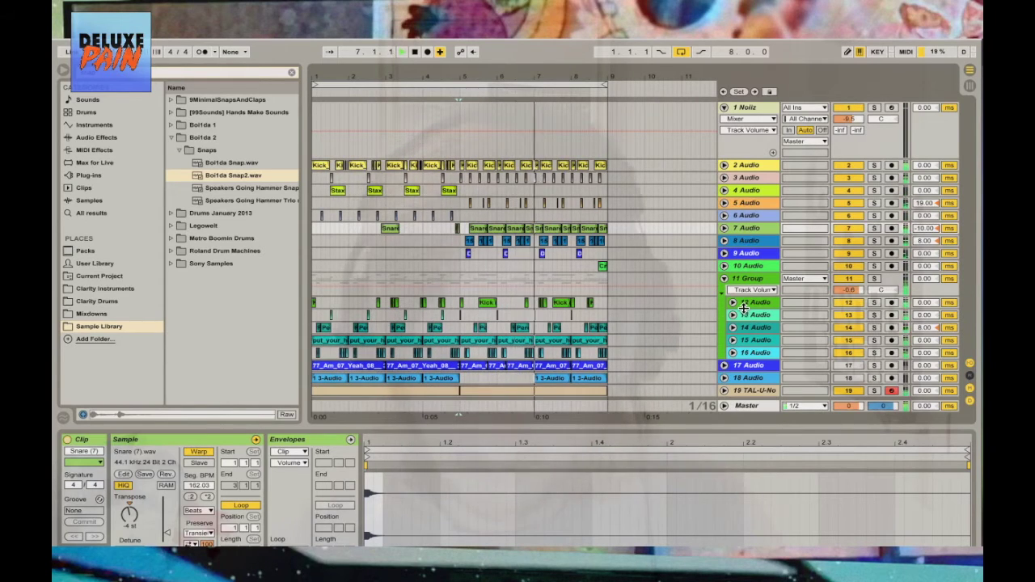
left_click(723, 240)
left_click(874, 241)
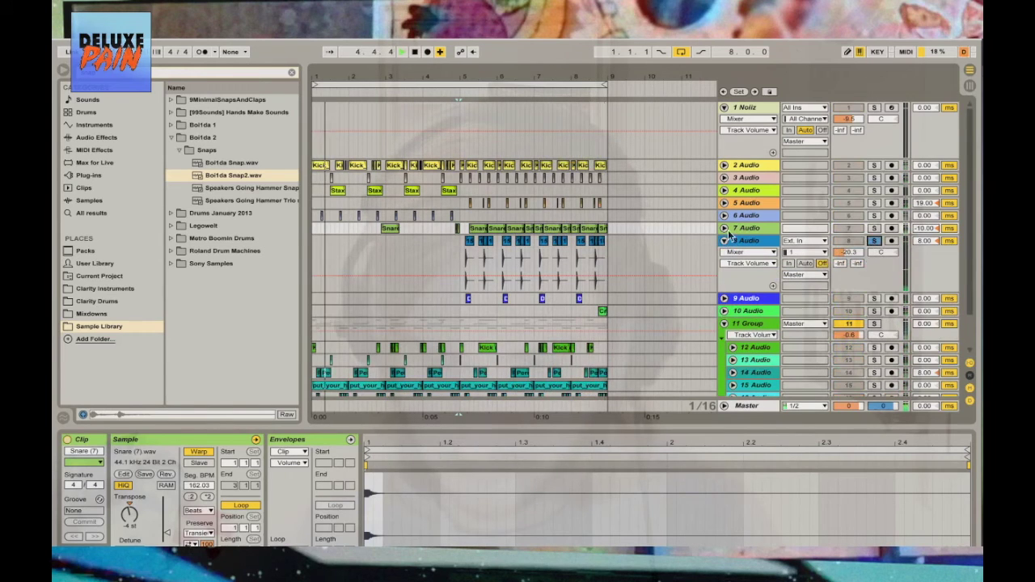
Set the arrangement grid to 1 Bar and move the loop start to bar 5, looping four bars
right_click(673, 241)
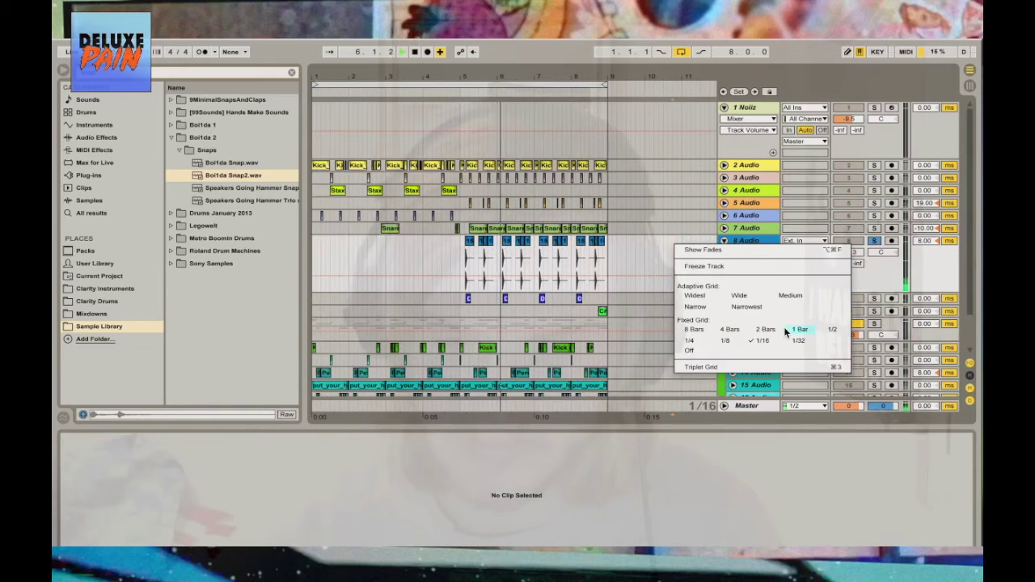
left_click(799, 328)
left_click_drag(314, 80, 463, 82)
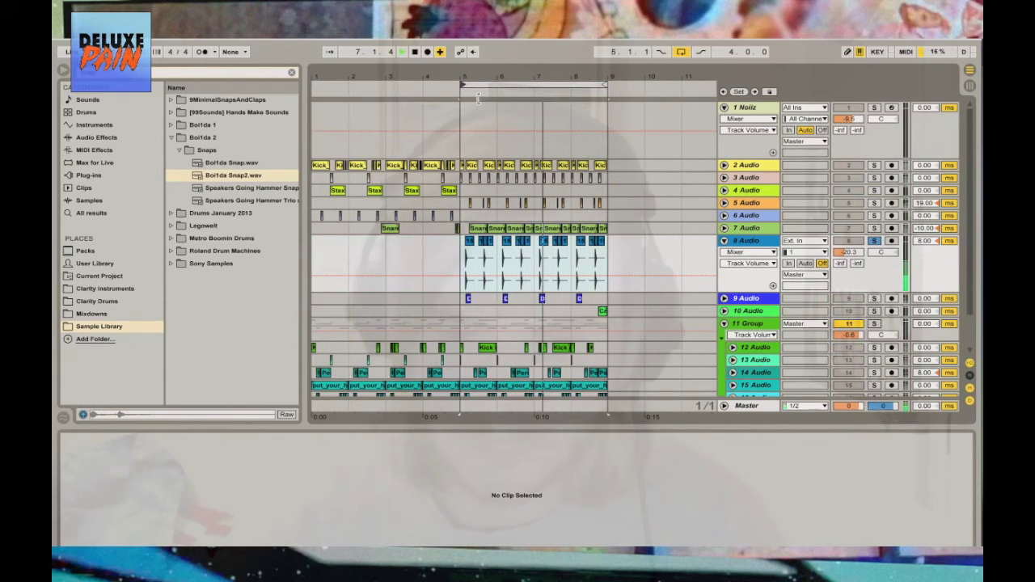
Clear the browser search, find TAL-Reverb-4 among the Audio Units plug-ins, and load it on the 8 Audio track
left_click(88, 172)
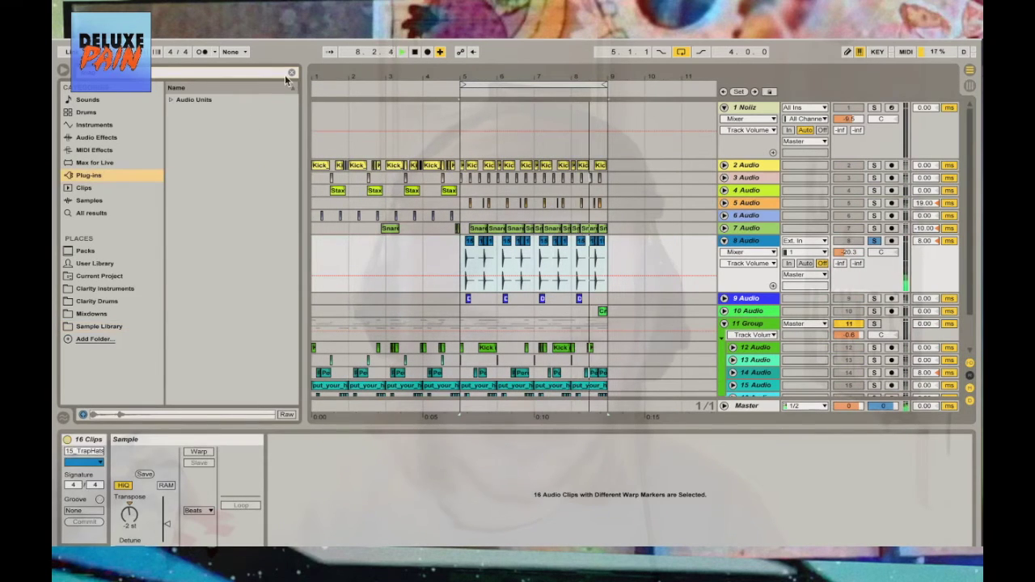
left_click(290, 73)
scroll(253, 236, "down", 2)
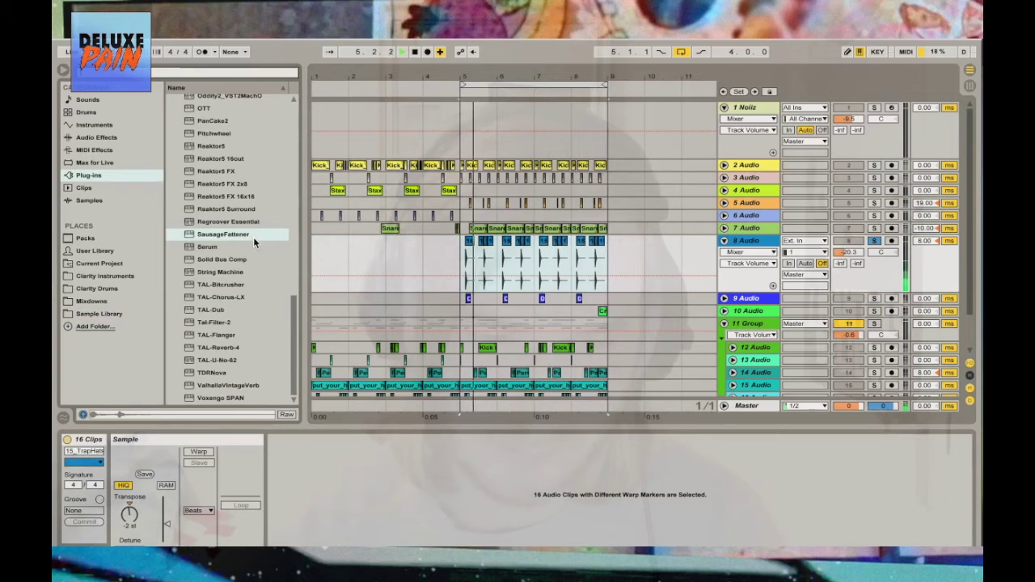
left_click(227, 349)
double_click(228, 349)
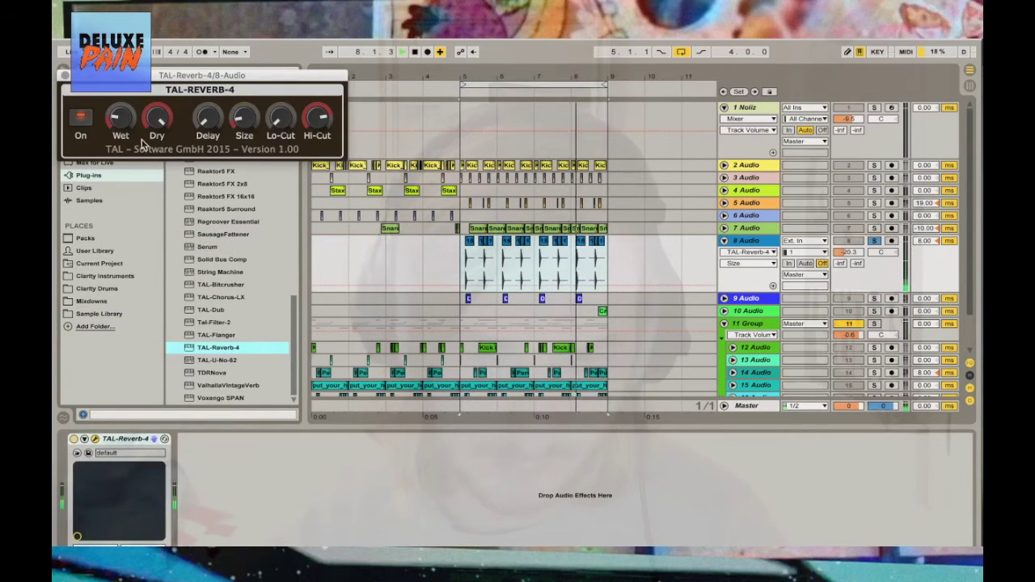
Raise the Wet, Size and Delay amounts of TAL-Reverb-4 on the hi-hat track
left_click(128, 128)
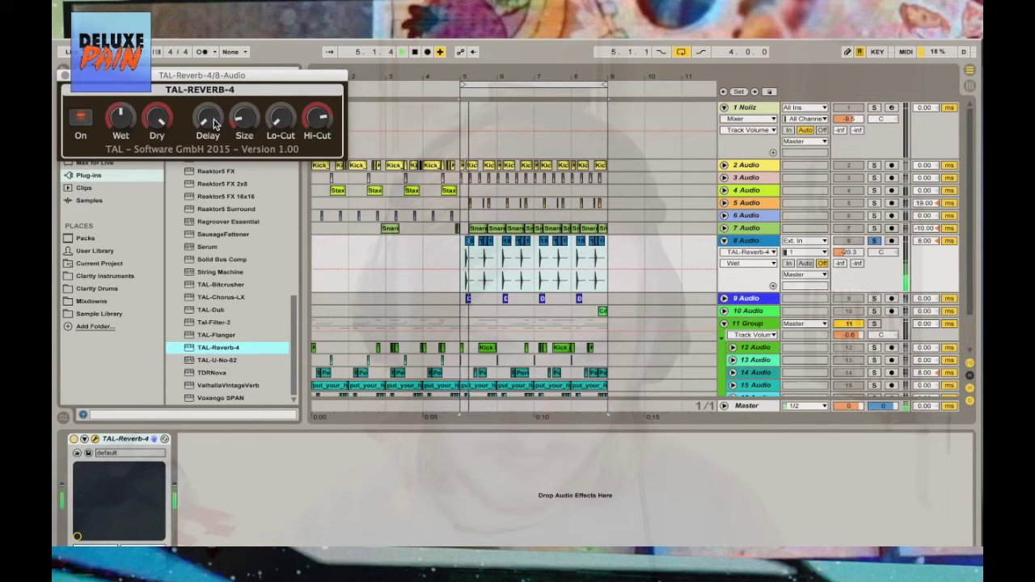
left_click(250, 119)
left_click(209, 119)
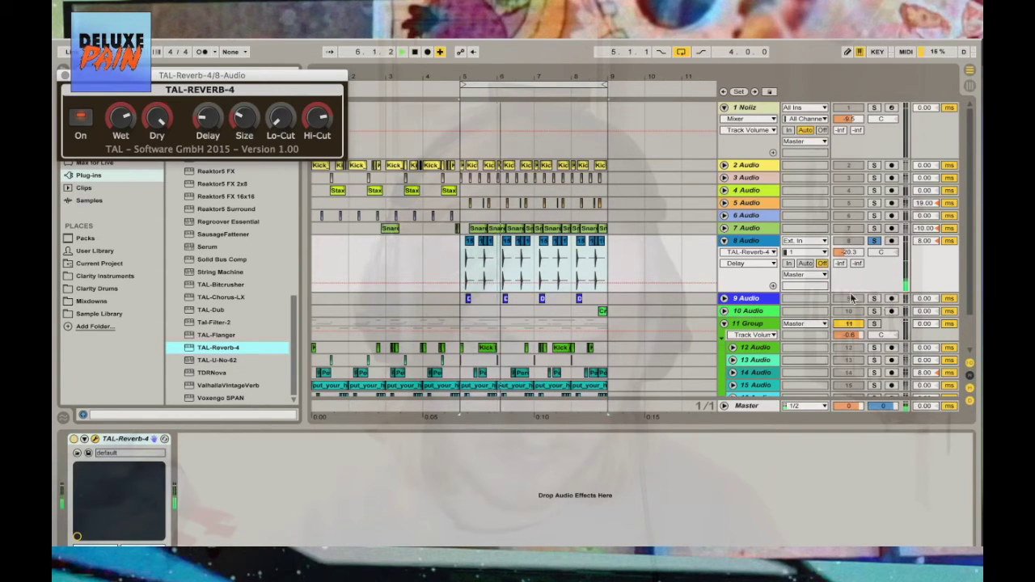
Unsolo 8 Audio, close the TAL-Reverb-4 window, and fold the track
left_click(873, 240)
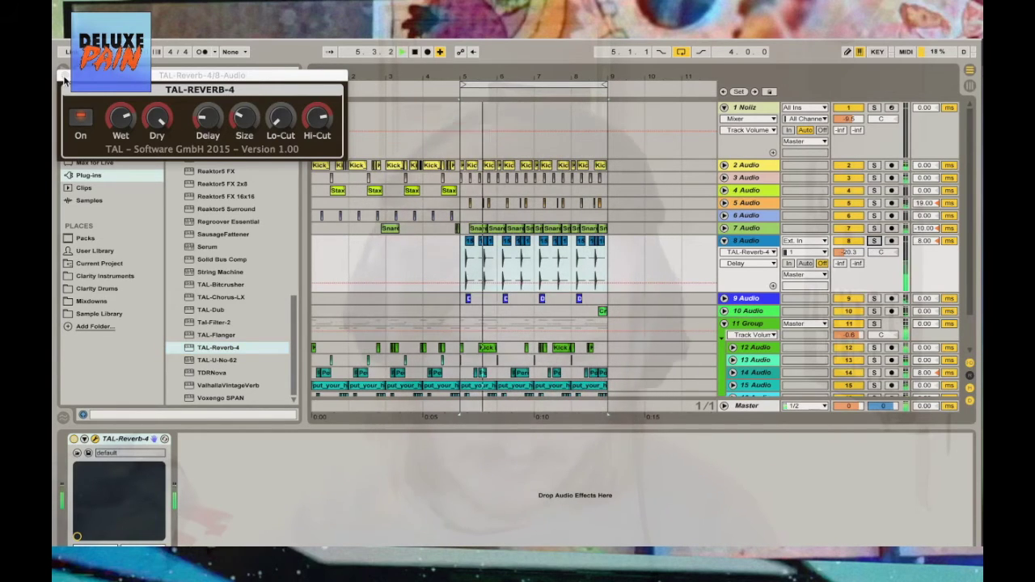
key("ctrl+alt+p")
left_click(724, 242)
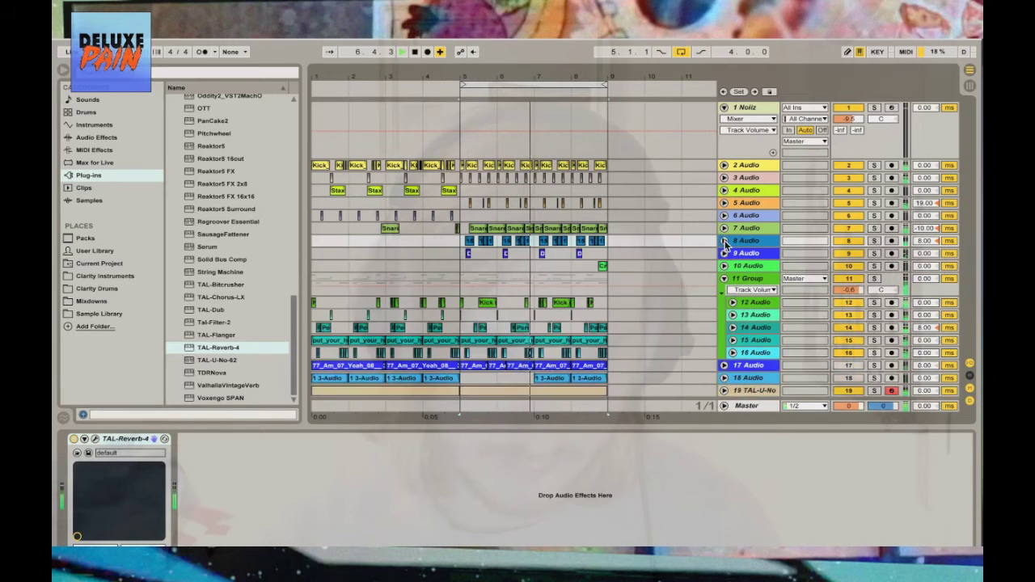
left_click(724, 242)
left_click(724, 241)
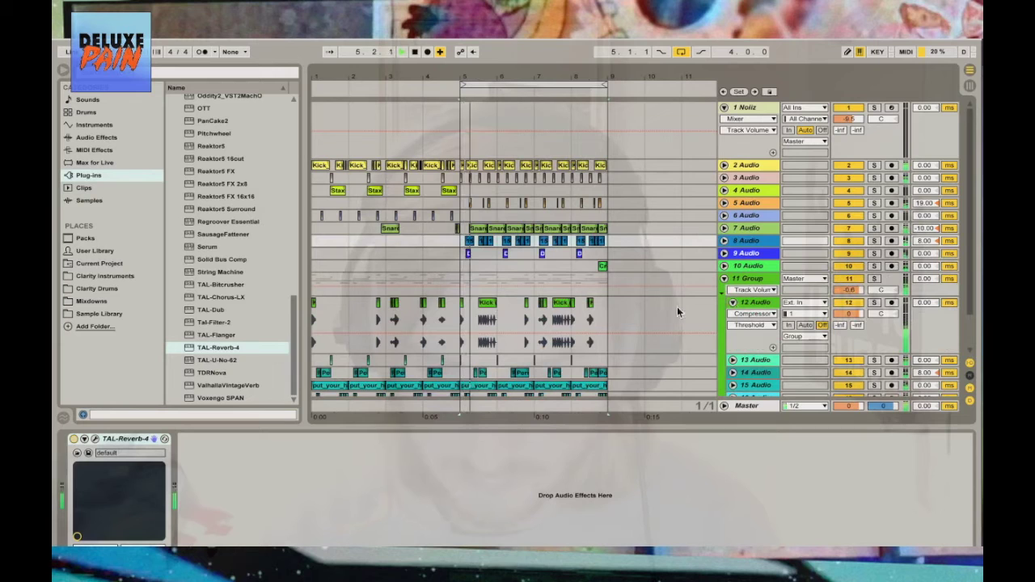
Transpose the 12 Audio kick roll in bar 5 to 19 st, and set the bar 7 roll to Texture warp, 25 st and grain size 59.09
left_click(486, 307)
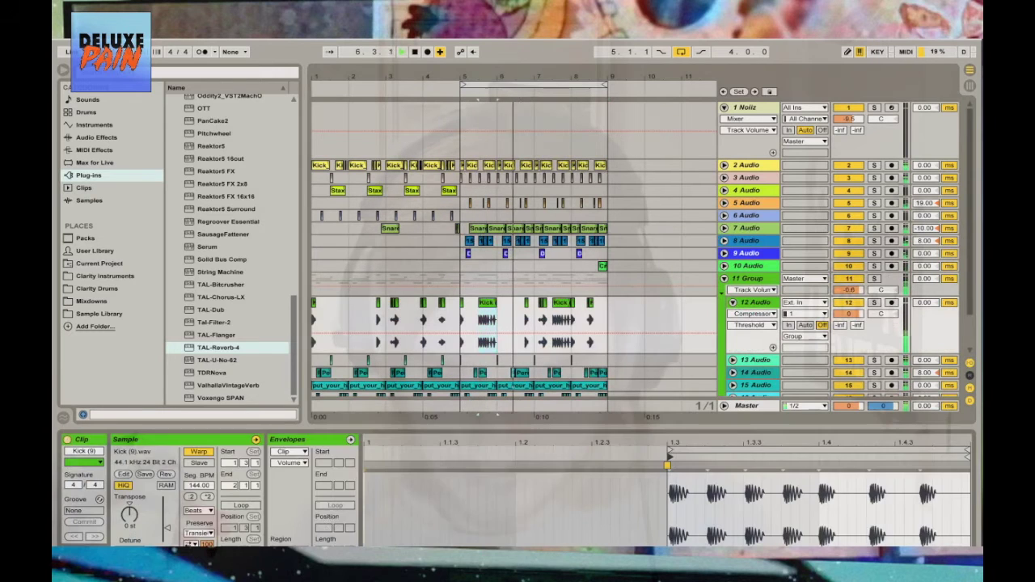
key("shift+Tab")
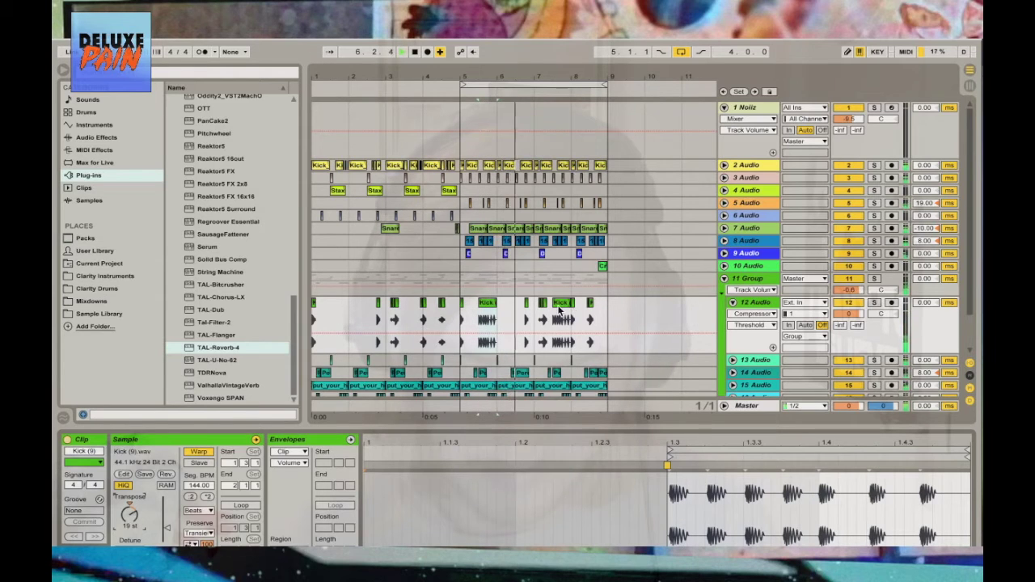
left_click(198, 512)
left_click(198, 531)
left_click_drag(129, 512, 133, 524)
left_click_drag(198, 531, 199, 535)
Show the bar 7 kick roll's Transposition Modulation envelope and shape a pitch ramp across the roll from beat 1.3
left_click(289, 463)
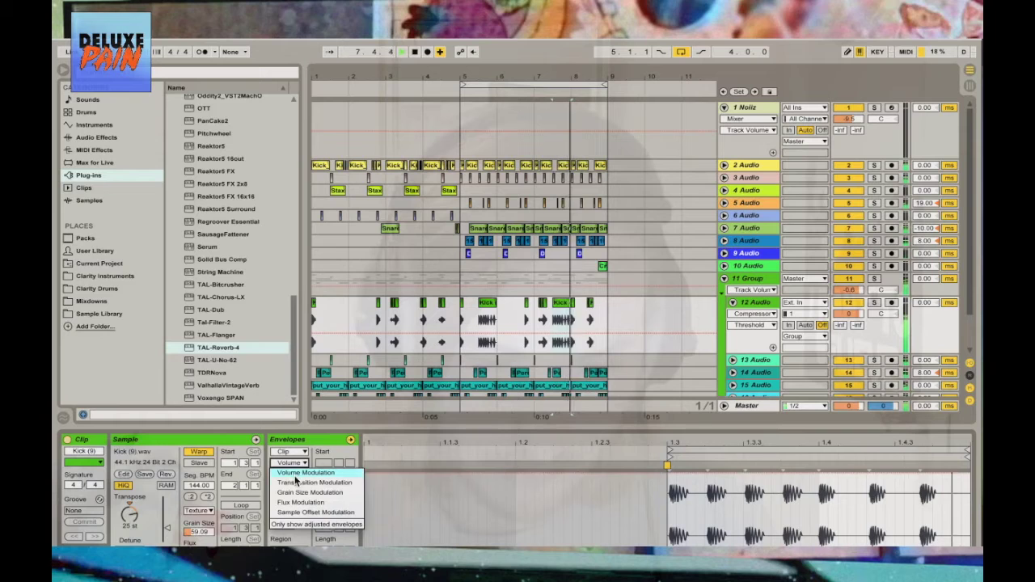
left_click(328, 484)
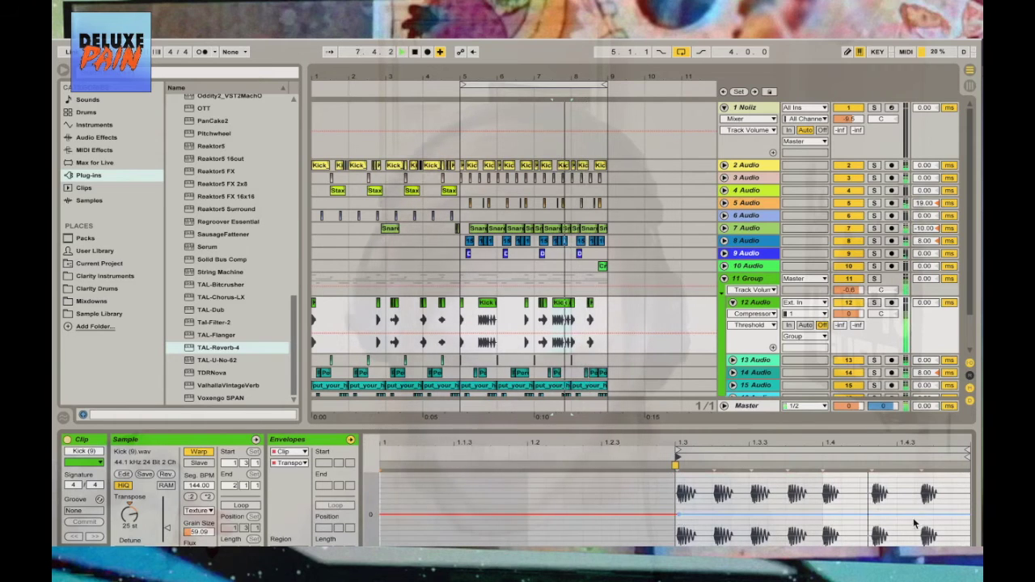
left_click_drag(917, 514, 914, 474)
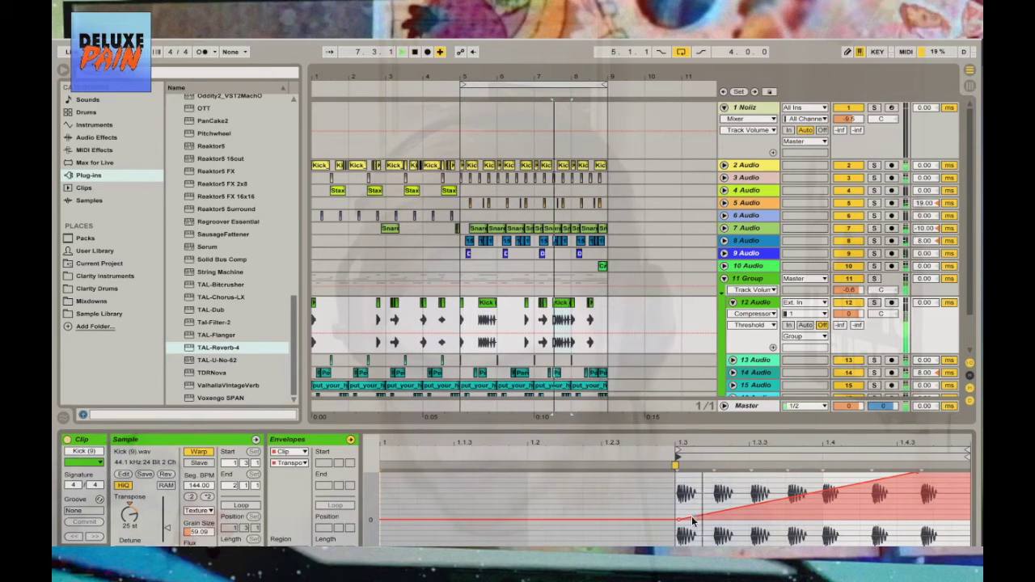
left_click_drag(727, 512, 727, 540)
left_click_drag(856, 493, 918, 548)
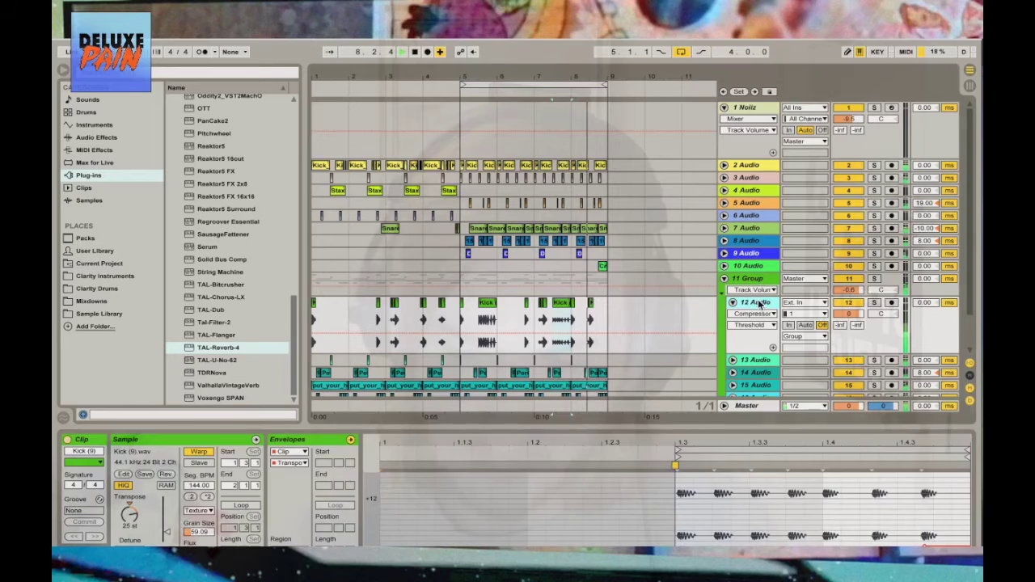
Add the Utility audio effect after EQ Eight in the 12 Audio track's device chain
left_click(560, 358)
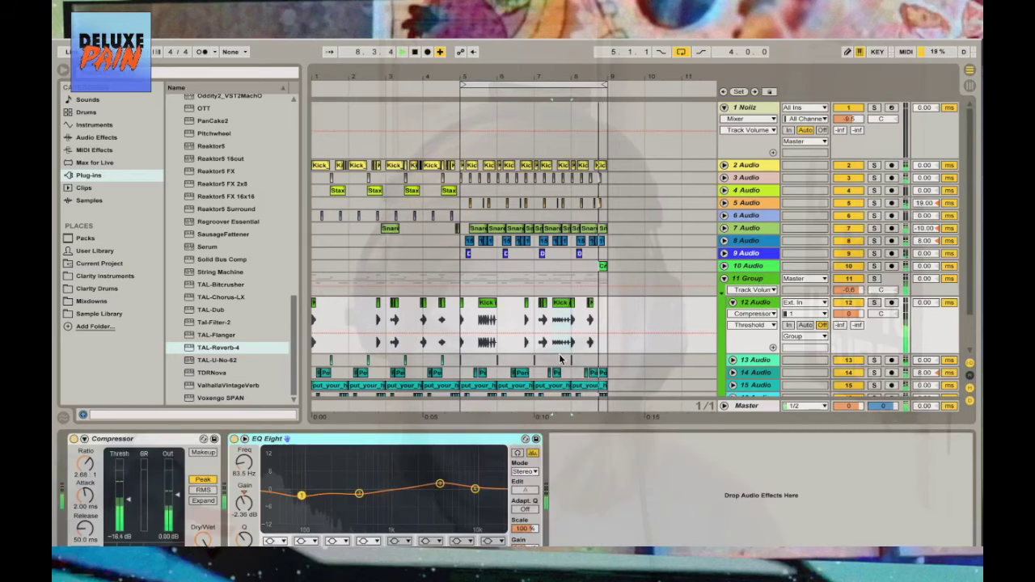
left_click(107, 137)
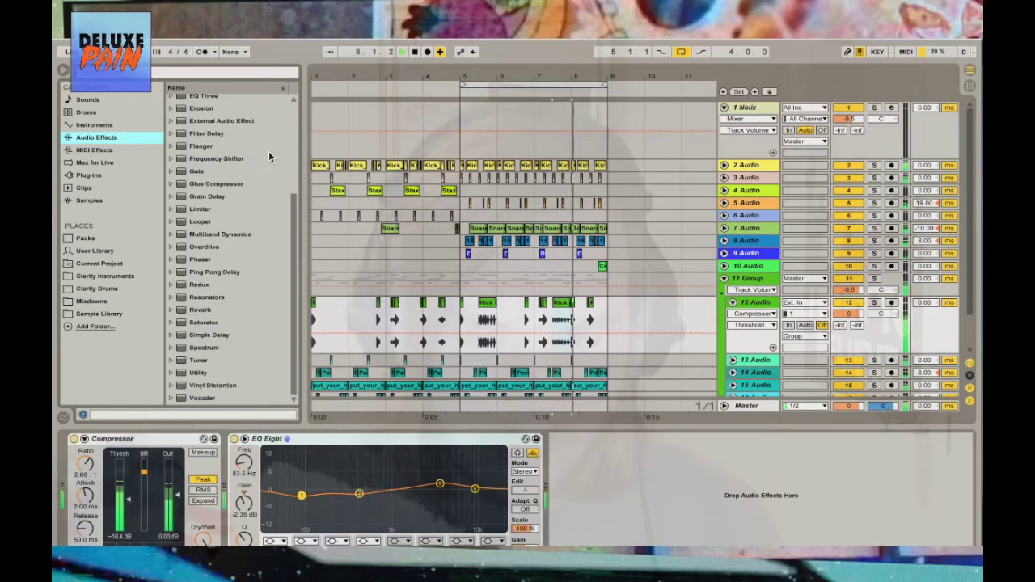
left_click(206, 372)
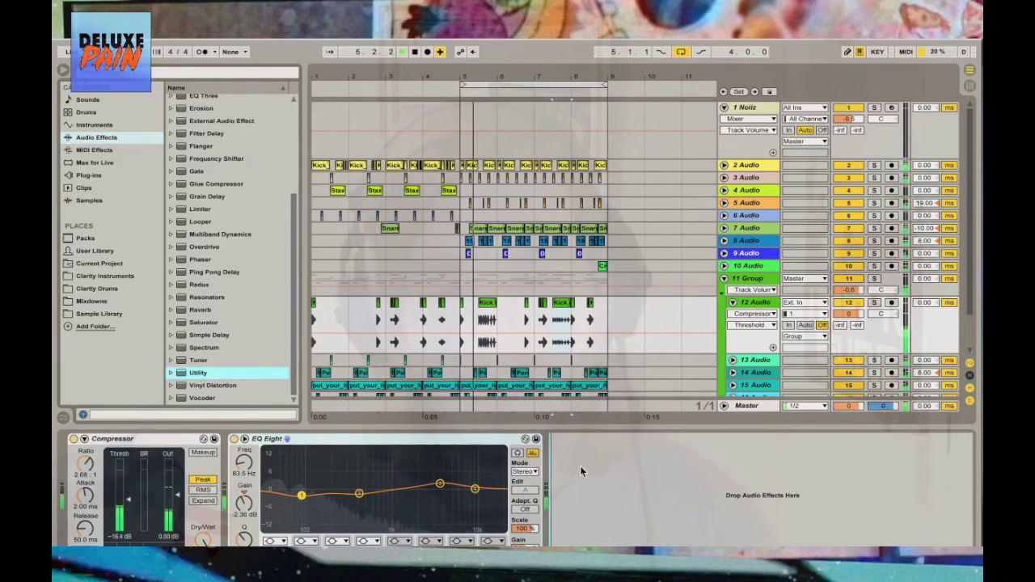
left_click_drag(579, 466, 581, 469)
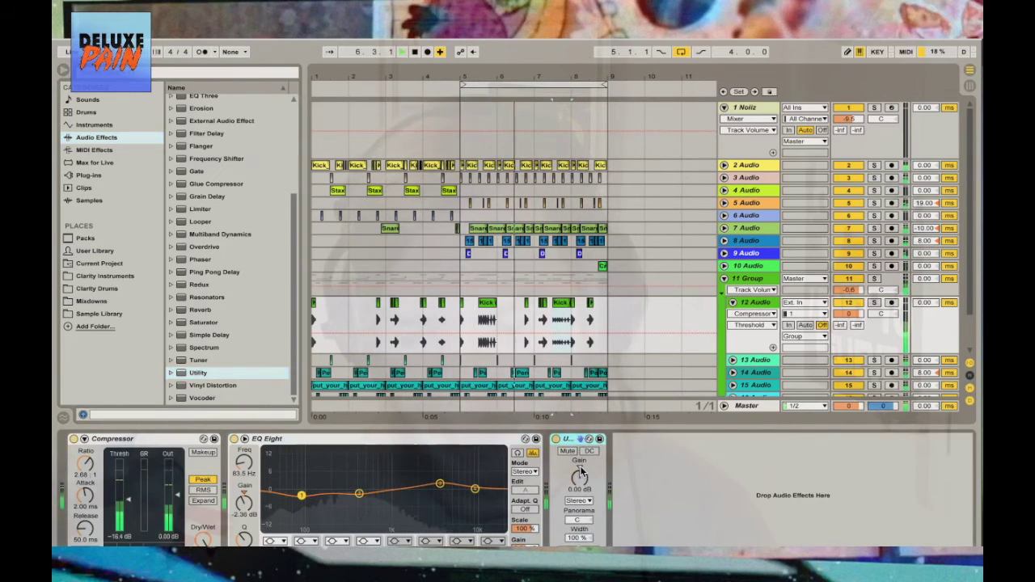
Show Utility's Panorama automation on 12 Audio and shape a left-to-right pan sweep across the bar 7 kick roll, peaking around 48R
left_click(583, 520)
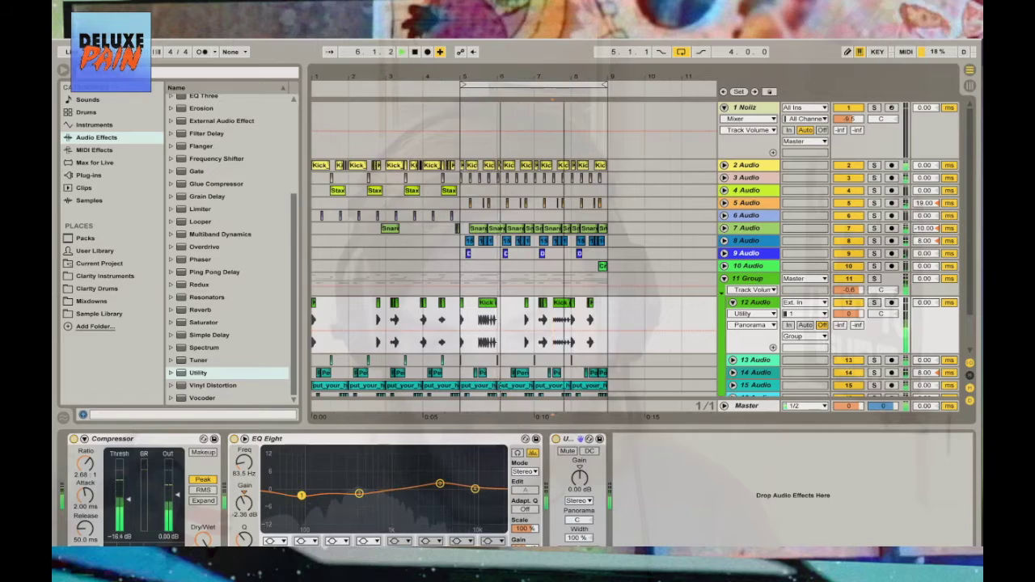
scroll(566, 315, "up", 5)
left_click_drag(527, 335, 588, 334)
left_click_drag(524, 331, 570, 315)
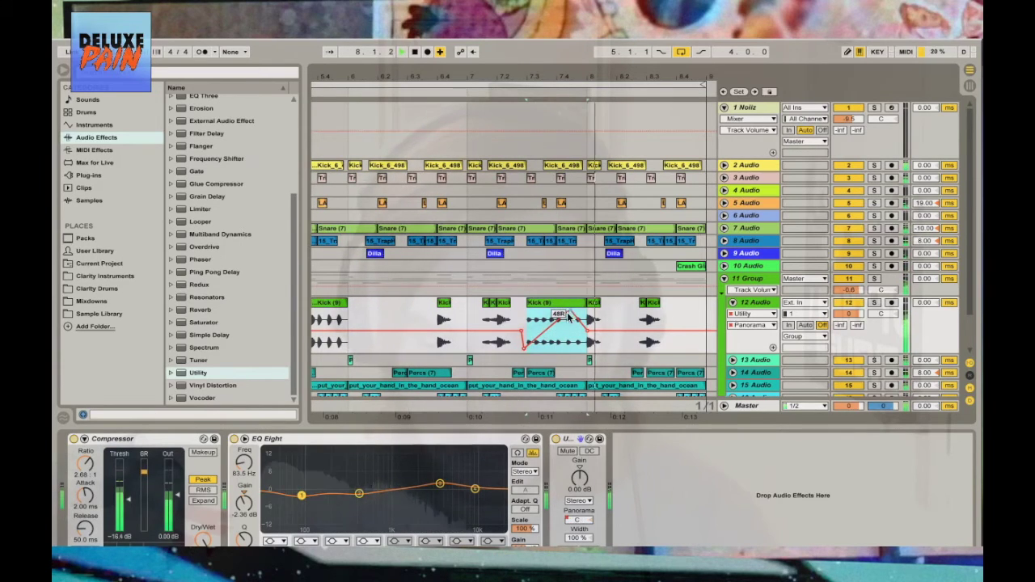
key("x")
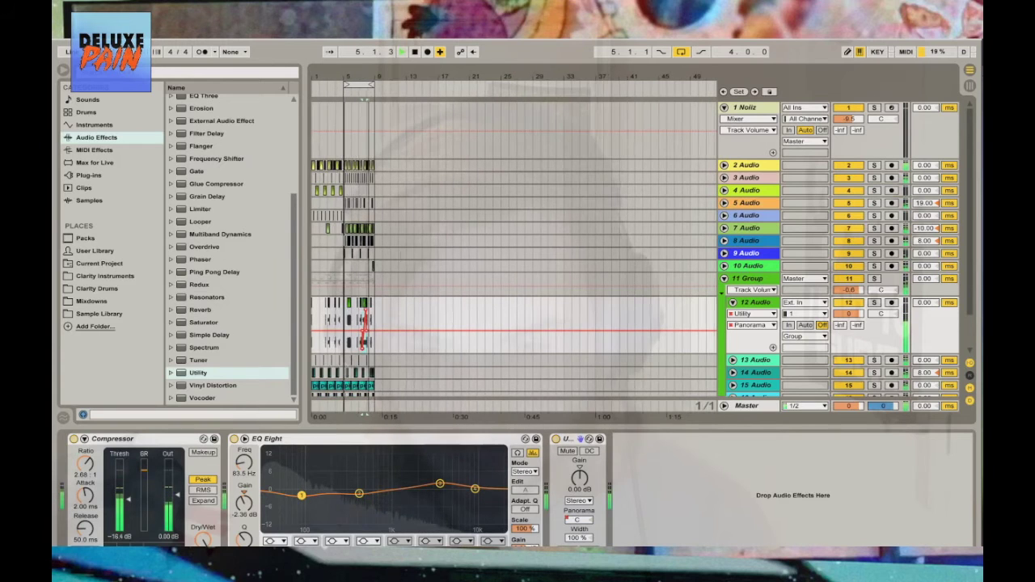
Solo 12 Audio and add Simple Delay after Utility in its device chain
left_click(873, 303)
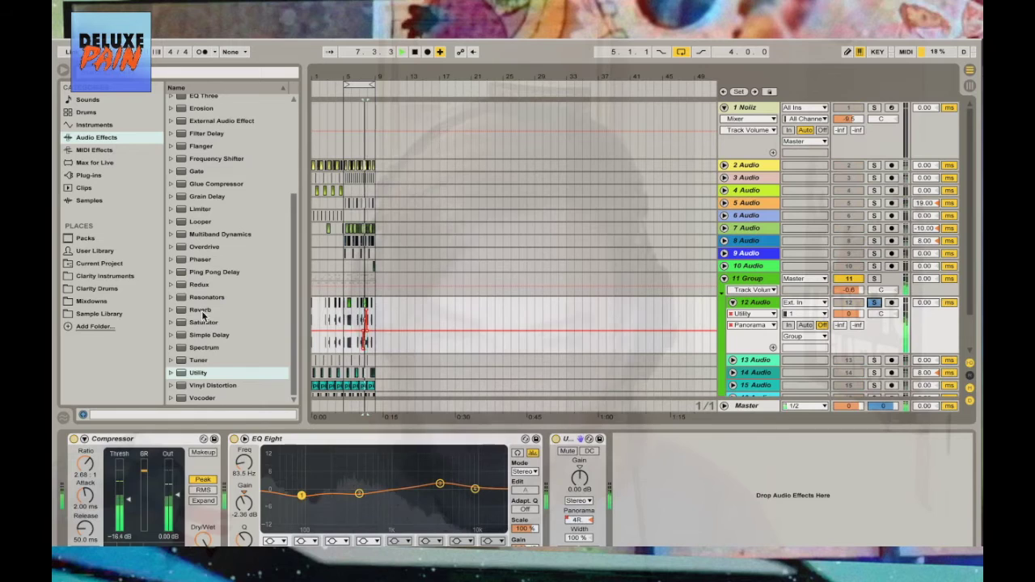
left_click(204, 336)
double_click(204, 335)
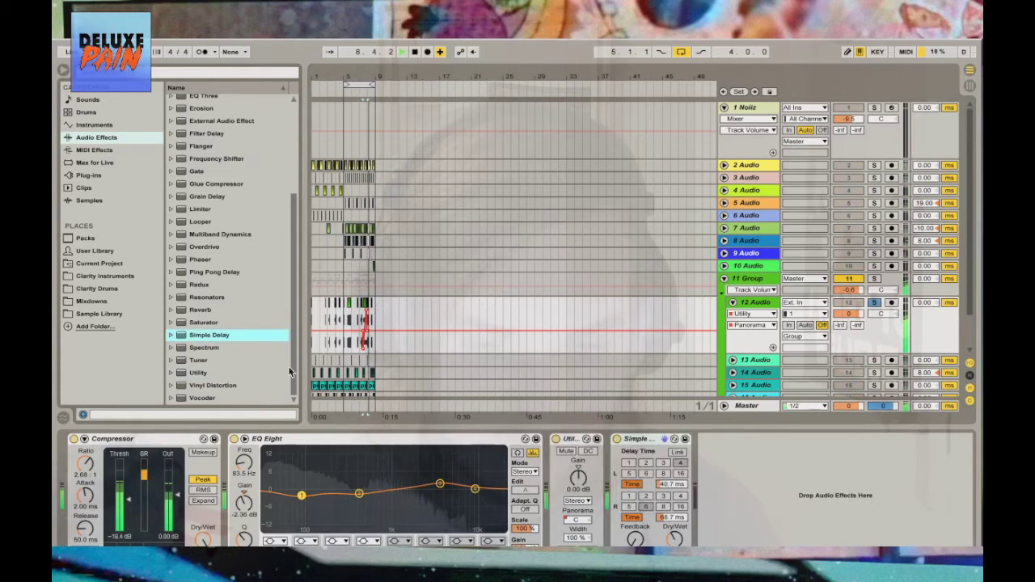
Set Simple Delay's left time to 23.0 ms and right time to 3.67 ms, and raise its feedback
left_click_drag(667, 517, 667, 527)
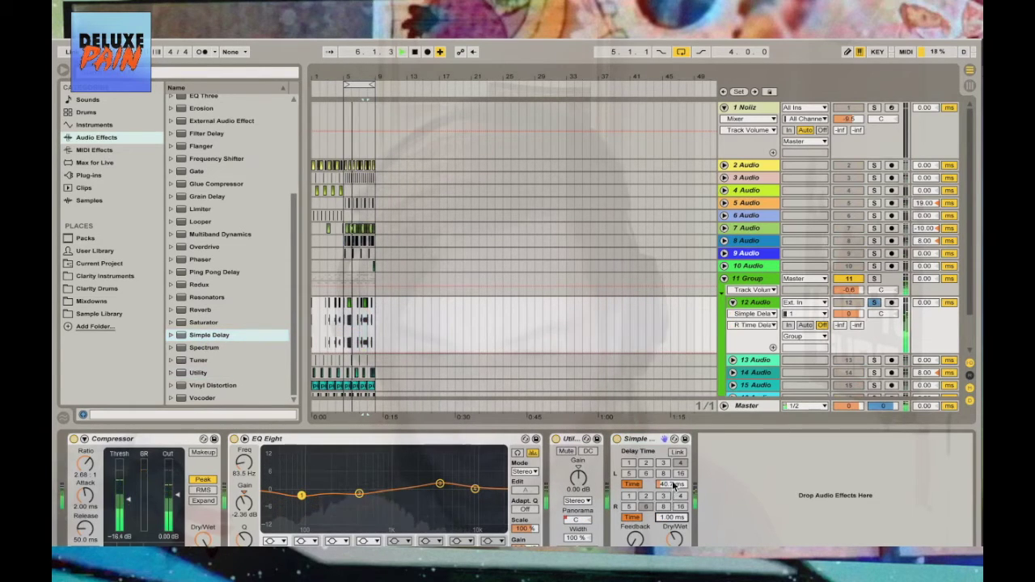
left_click_drag(671, 483, 671, 507)
left_click(636, 538)
left_click(637, 539)
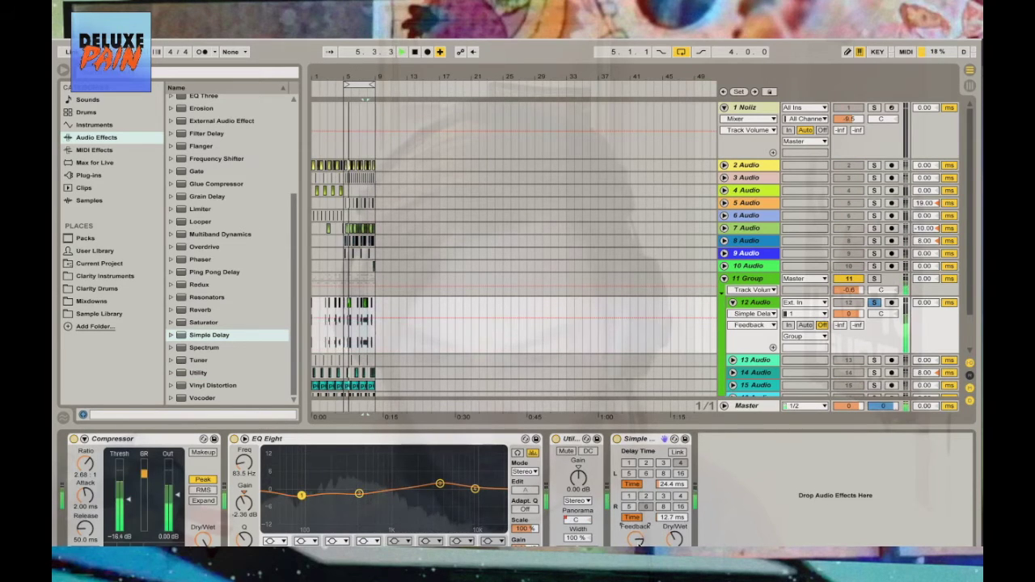
left_click(661, 516)
left_click(670, 484)
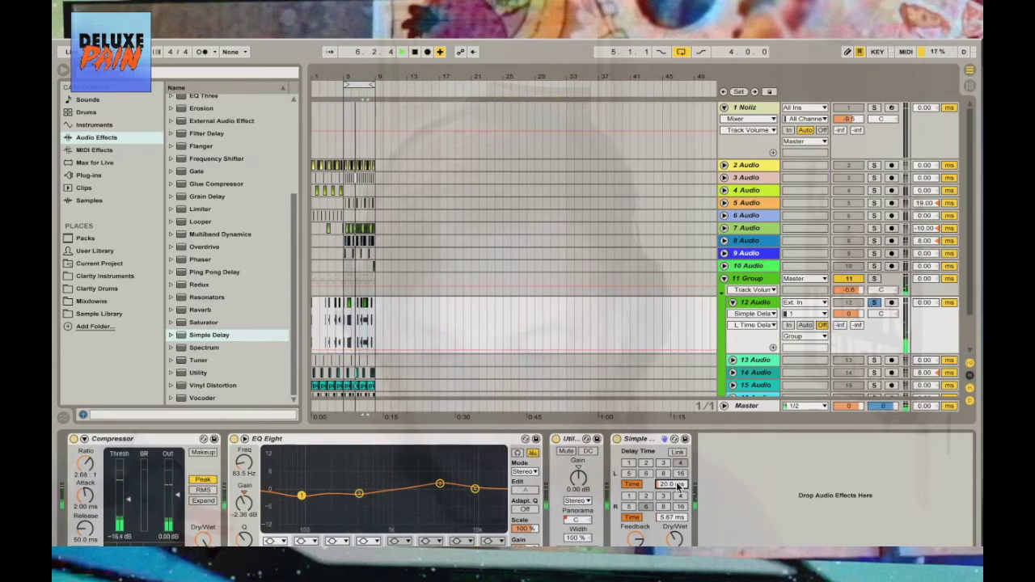
left_click(668, 515)
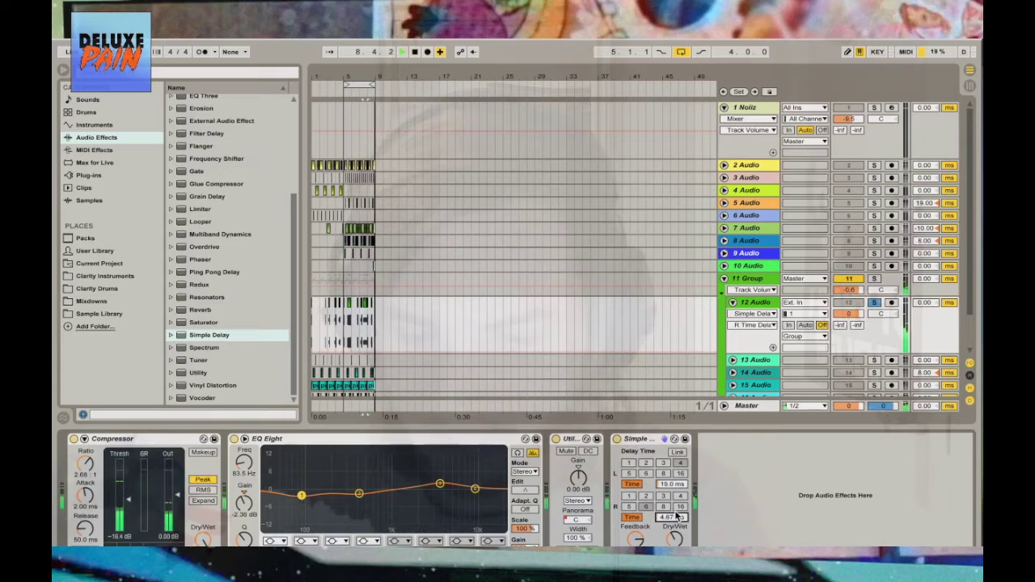
left_click(672, 484)
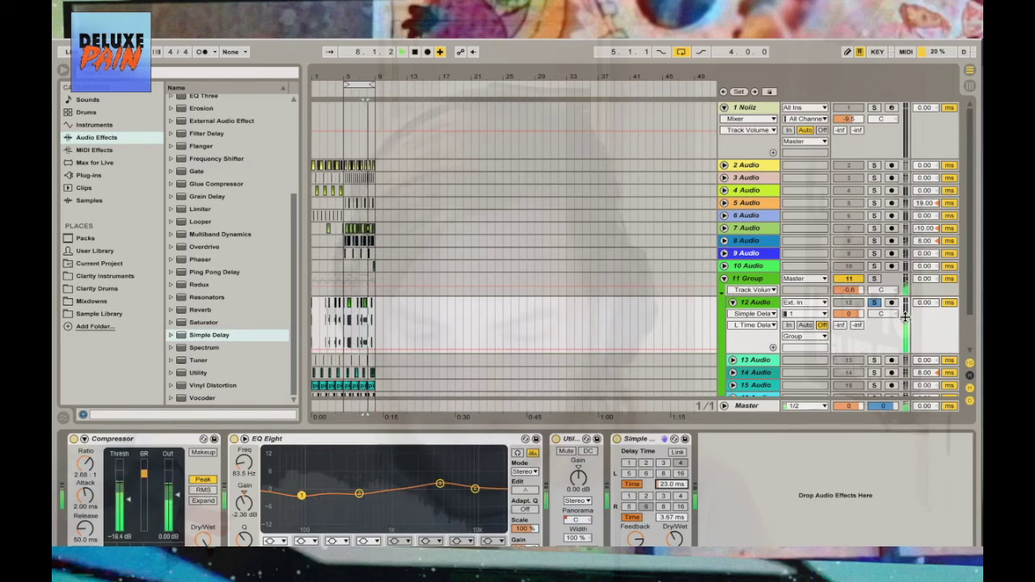
Unsolo 12 Audio, show Simple Delay's Dry/Wet automation, and fold the 12 Audio and 1 Noiiz tracks
left_click(873, 302)
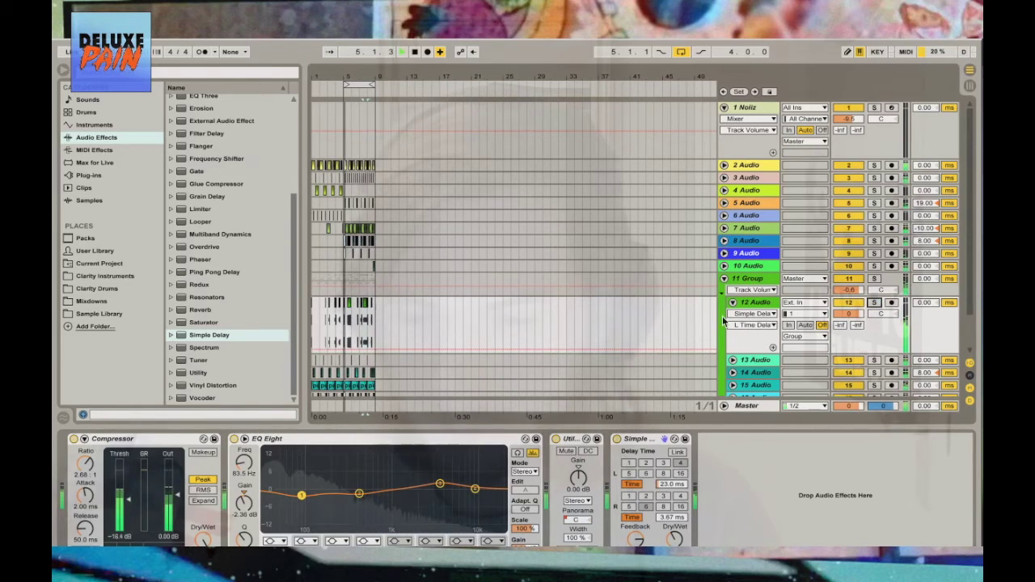
left_click(752, 324)
left_click(744, 311)
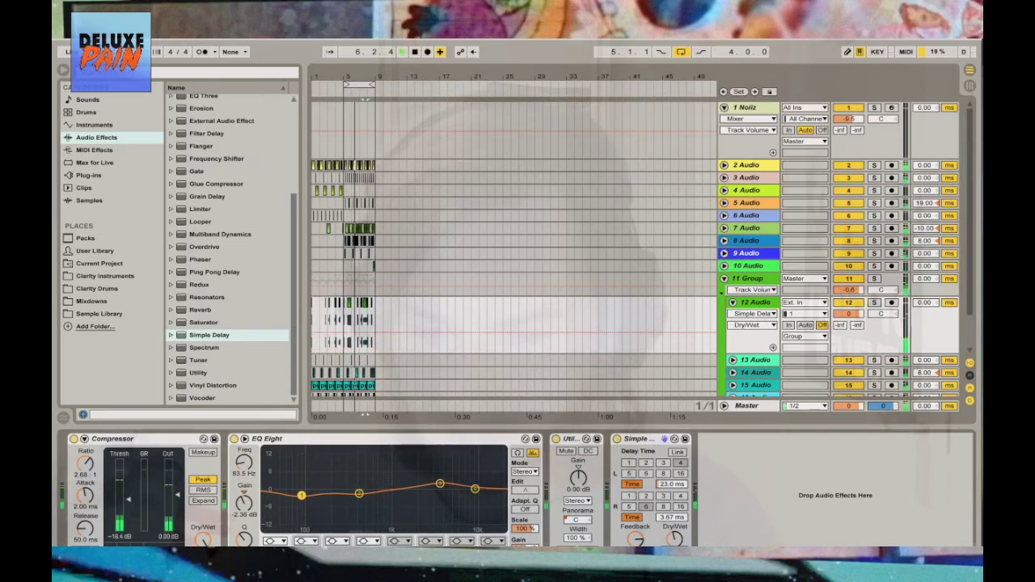
left_click(732, 304)
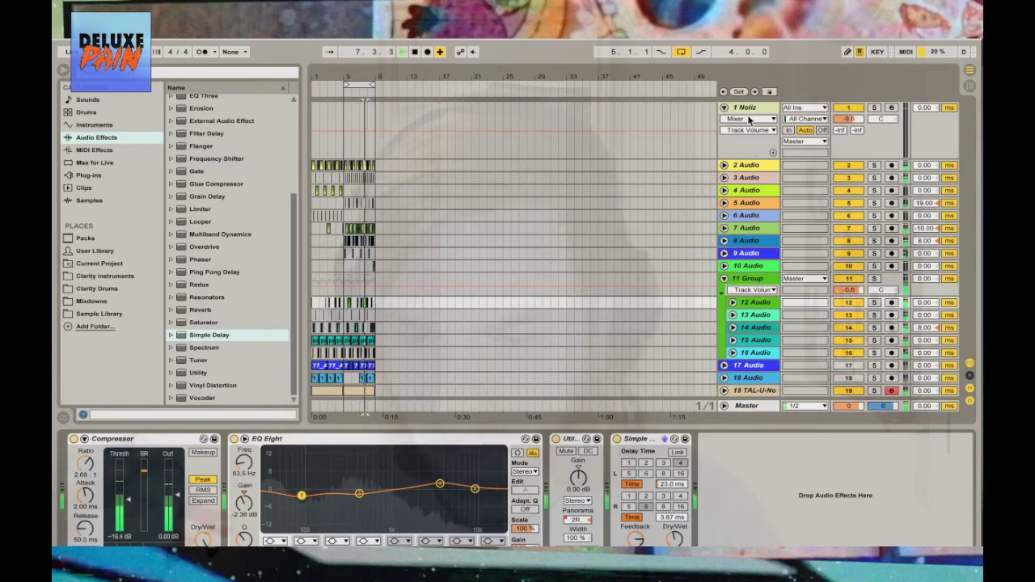
left_click(723, 107)
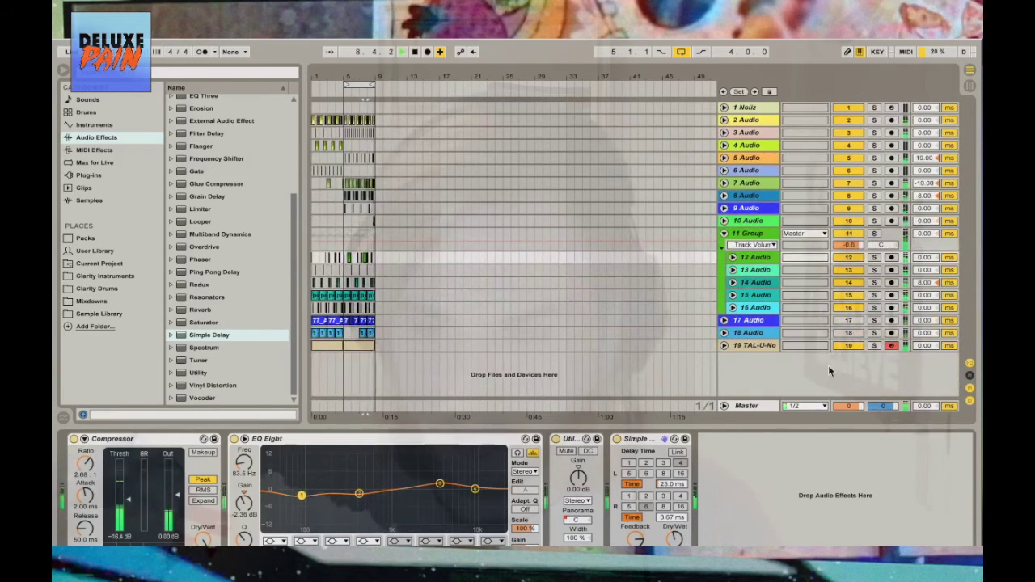
Add the Soundtoys Tremolator plug-in after Auto Pan in the 19 TAL-U-No-62 track's device chain
left_click(754, 346)
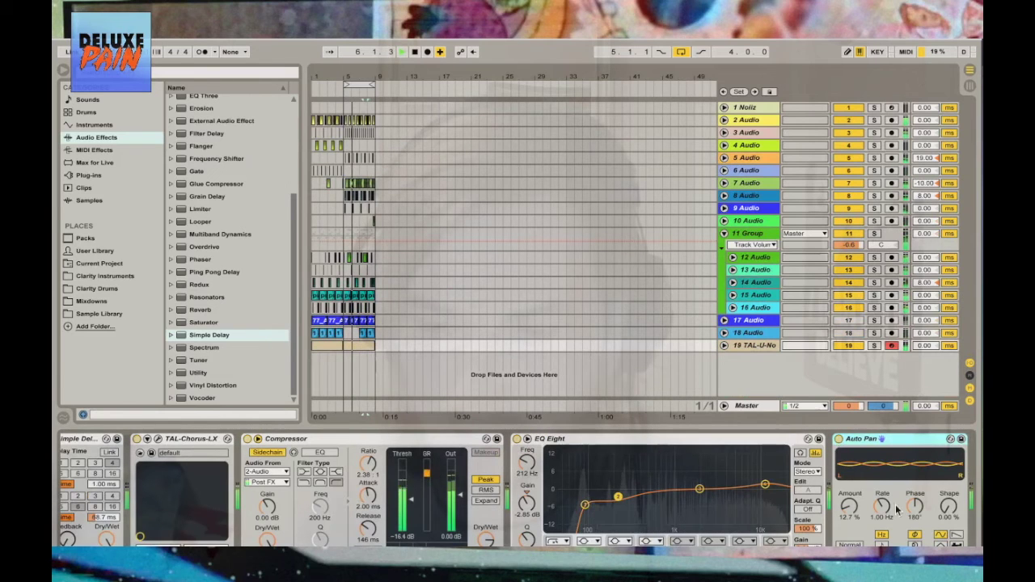
scroll(517, 489, "right", 2)
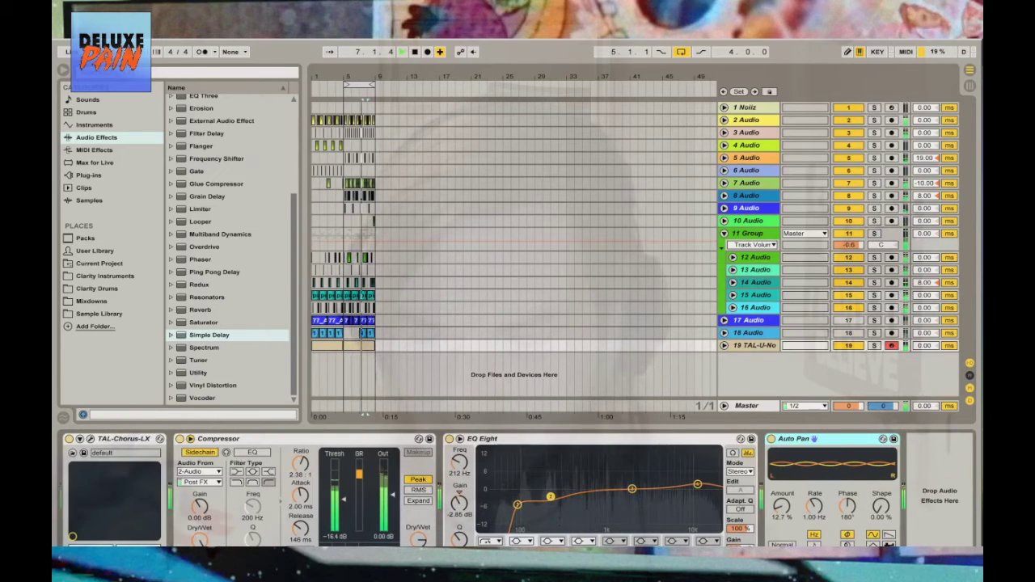
scroll(518, 489, "left", 3)
scroll(518, 489, "right", 3)
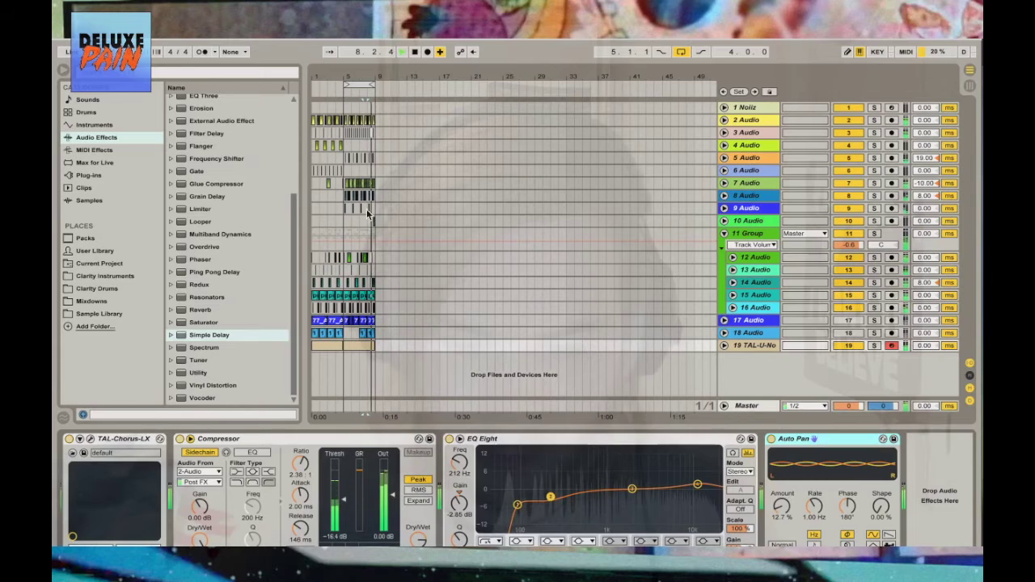
left_click(89, 176)
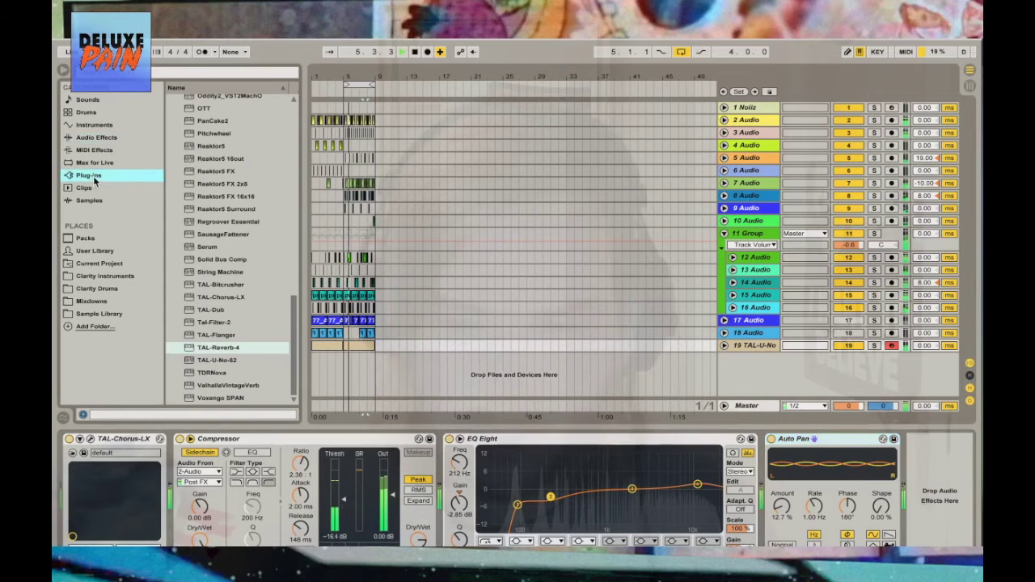
scroll(262, 221, "up", 15)
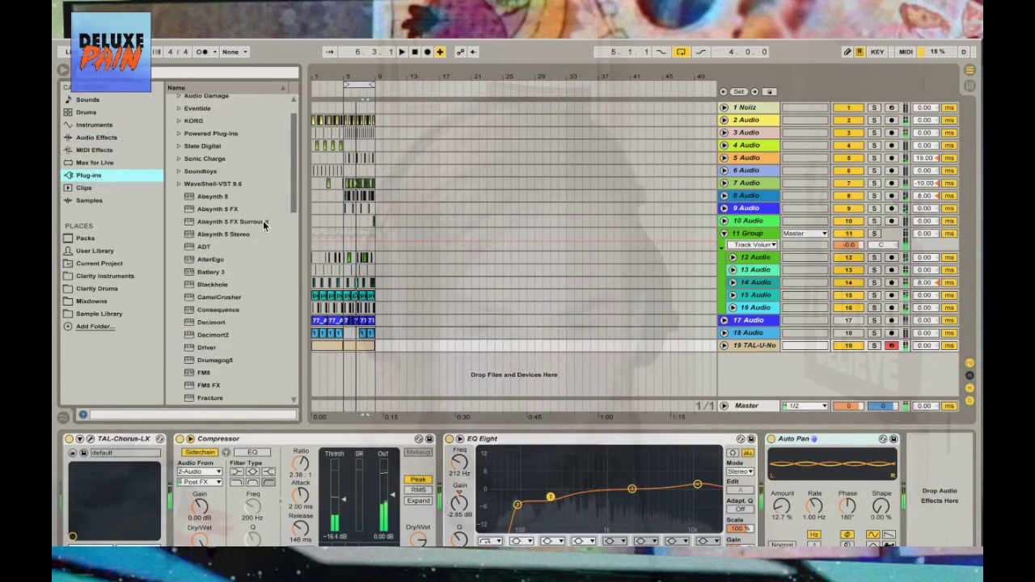
left_click(177, 200)
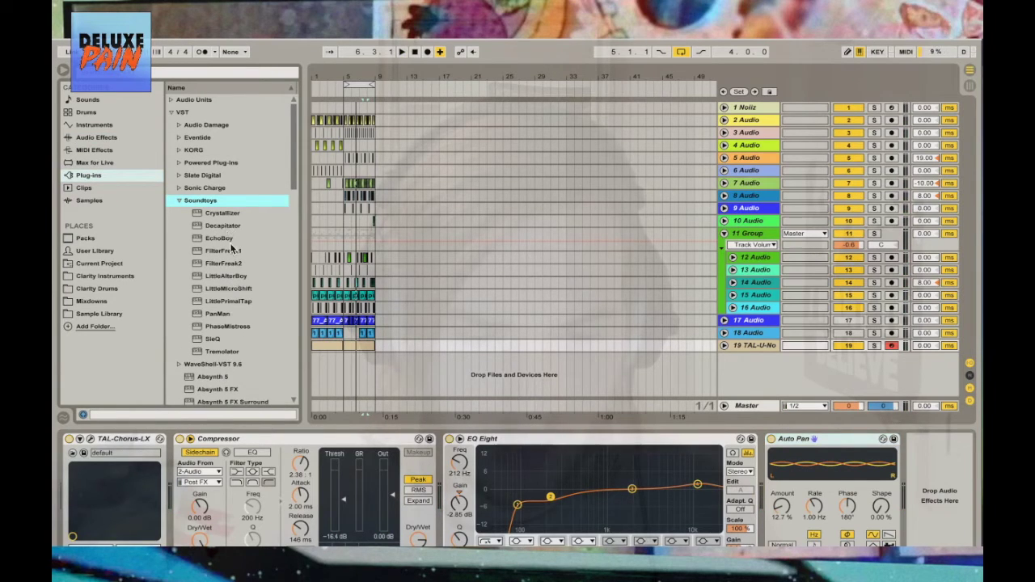
left_click(213, 351)
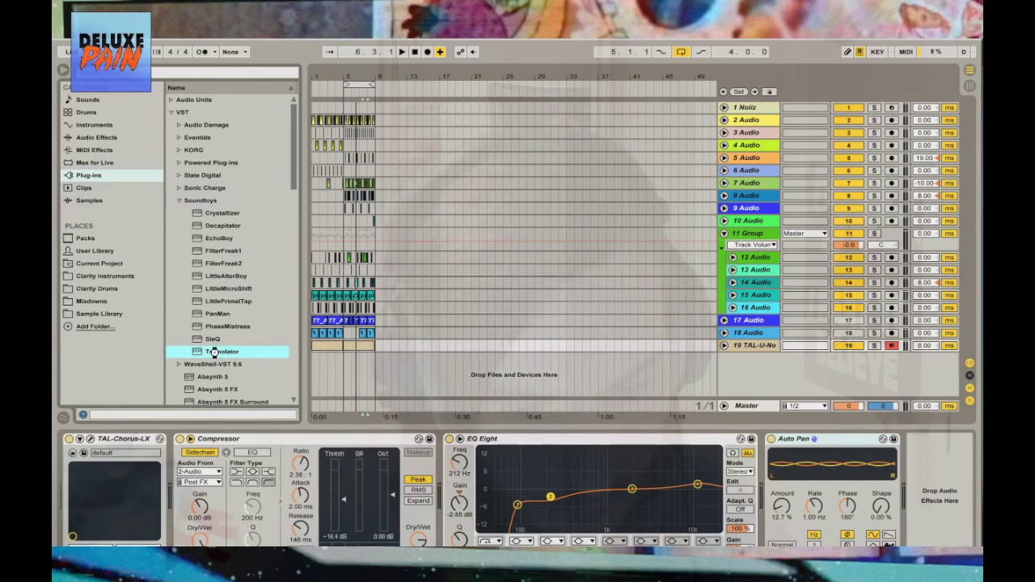
double_click(213, 352)
Sync Tremolator's rate to the MIDI tempo and set its shape to RampDown
left_click(501, 161)
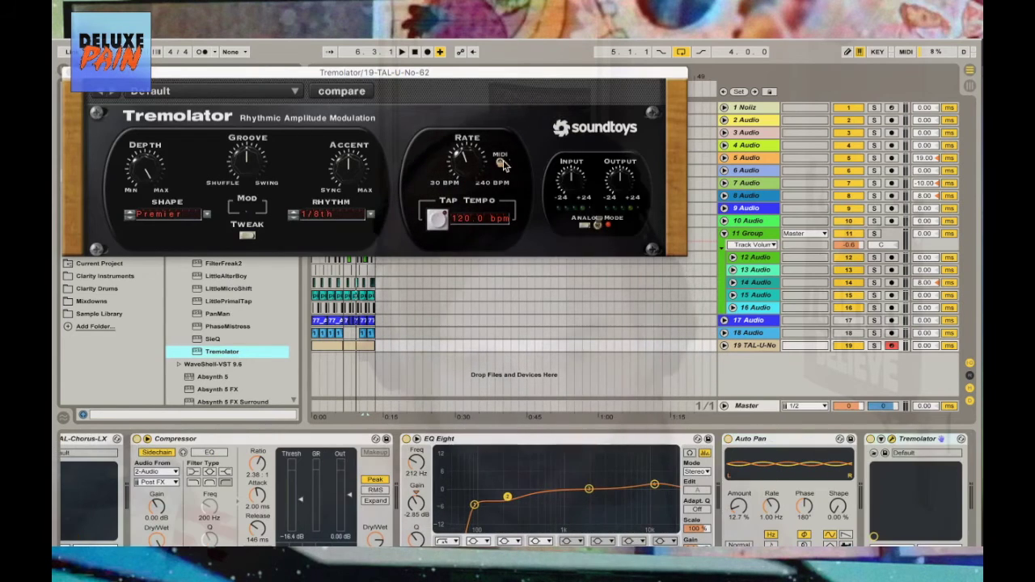
left_click(162, 214)
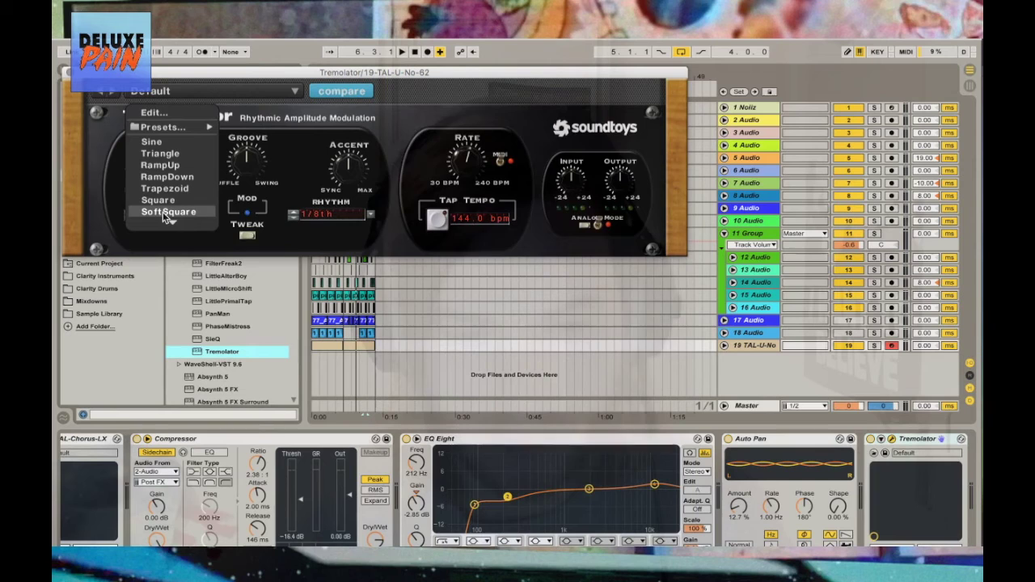
left_click(167, 177)
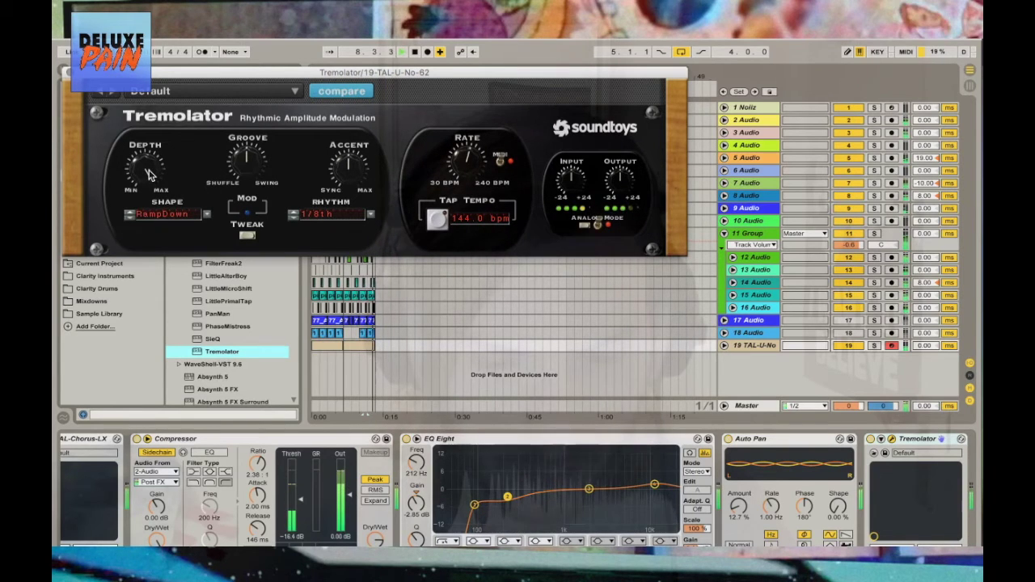
Try different Tremolator rhythms, turn the groove toward swing, set the rhythm to 1/8 dot, and close the plug-in window
left_click(295, 218)
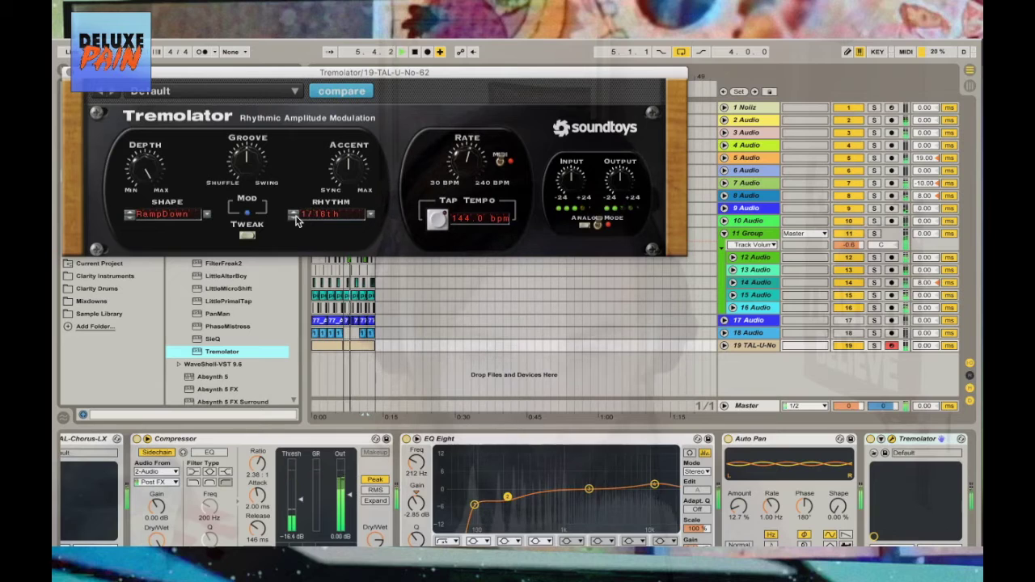
left_click(294, 216)
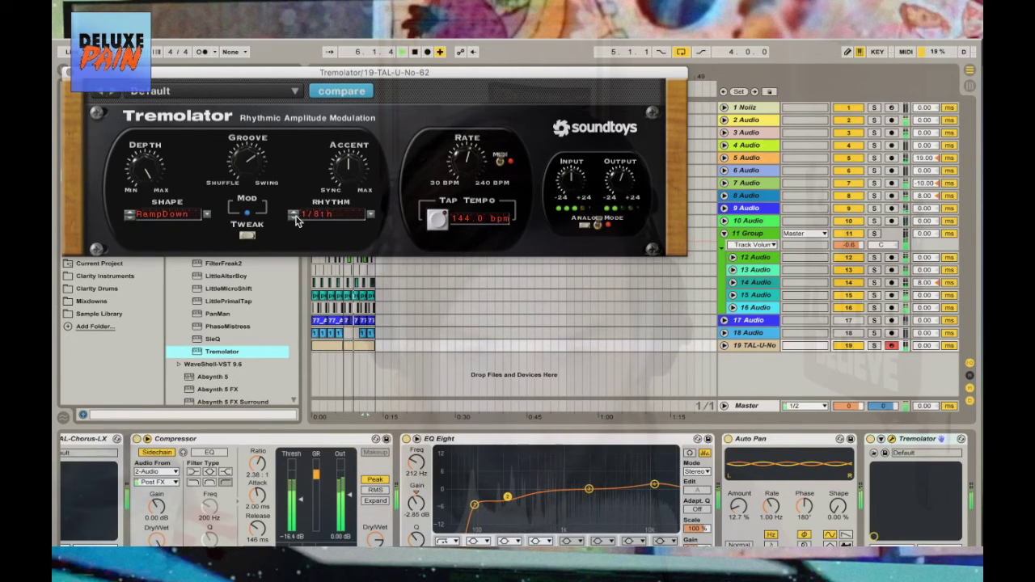
left_click(369, 216)
mouse_move(402, 213)
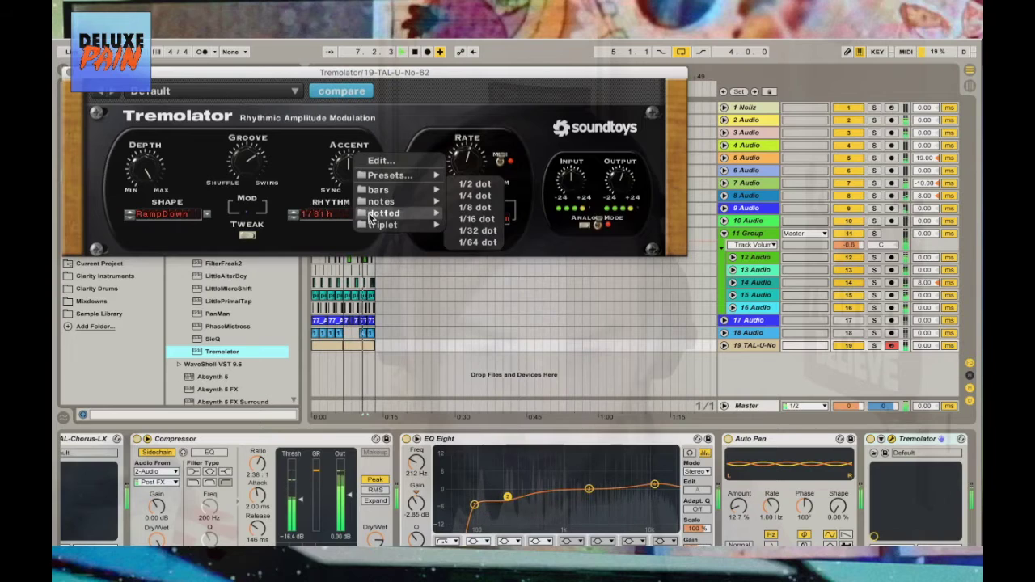
left_click(475, 207)
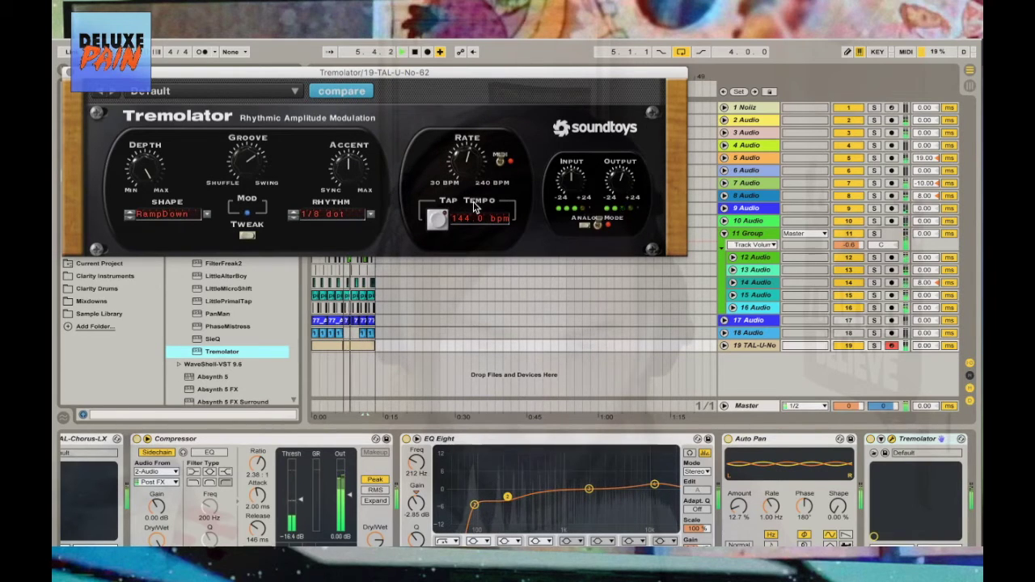
left_click(68, 74)
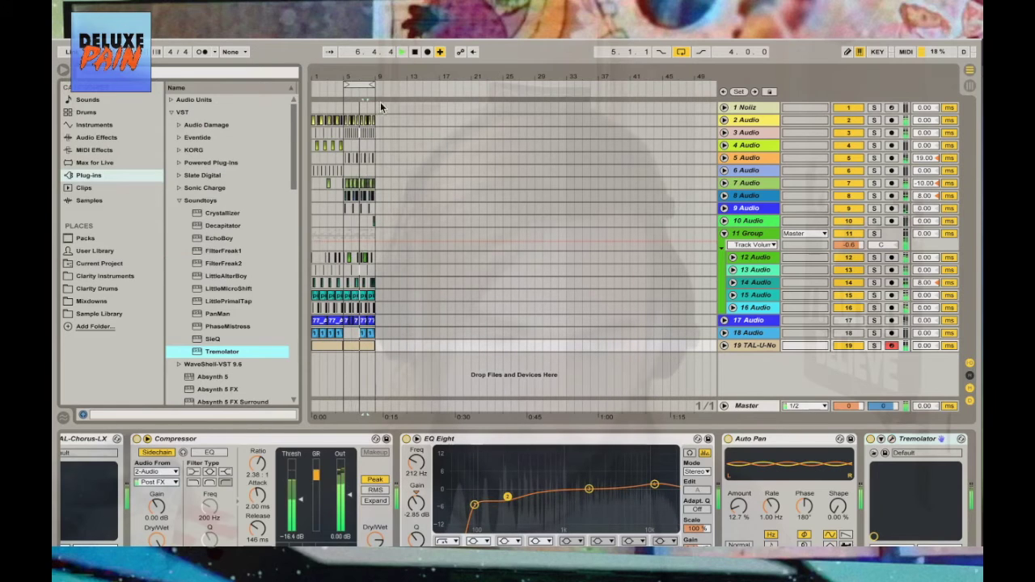
Extend the loop to start at bar 1 and span eight bars, and lower Tremolator's depth
left_click_drag(347, 83, 304, 87)
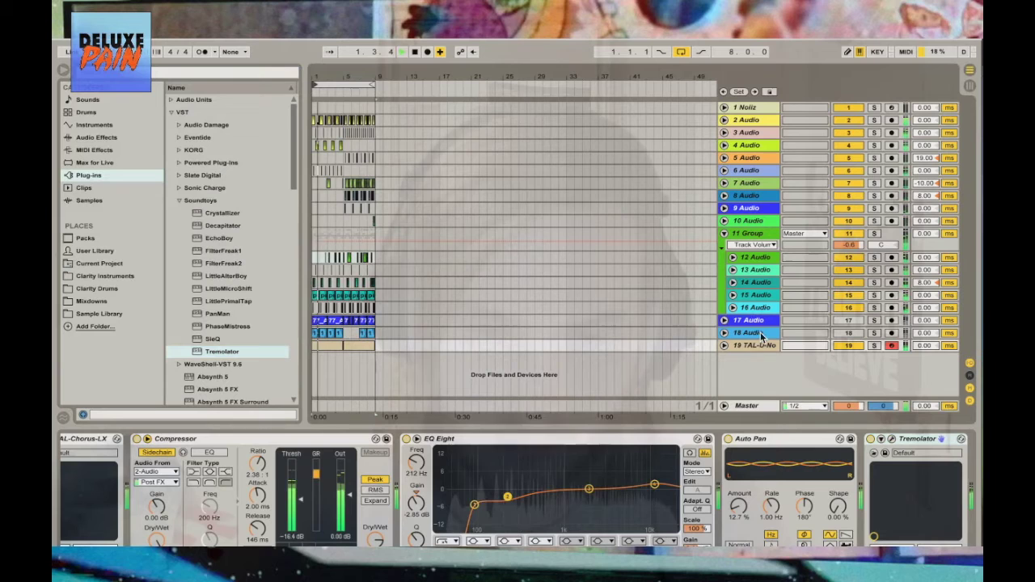
left_click(892, 439)
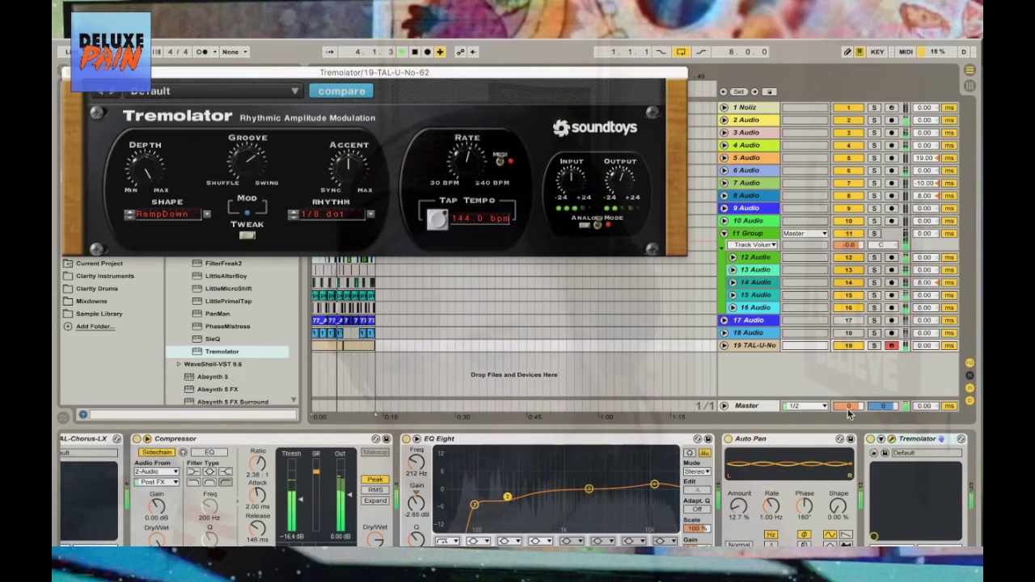
left_click(294, 216)
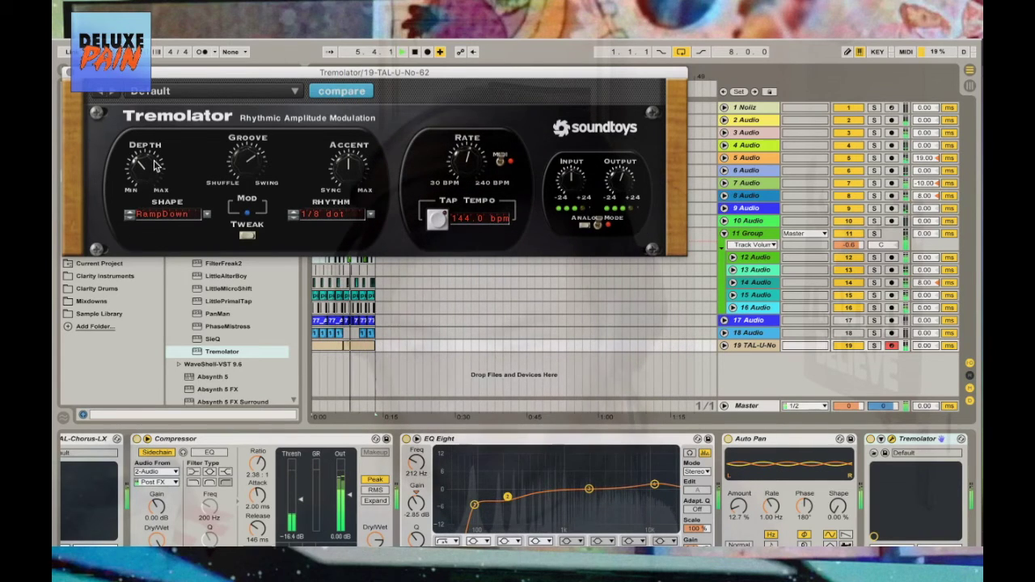
left_click(68, 71)
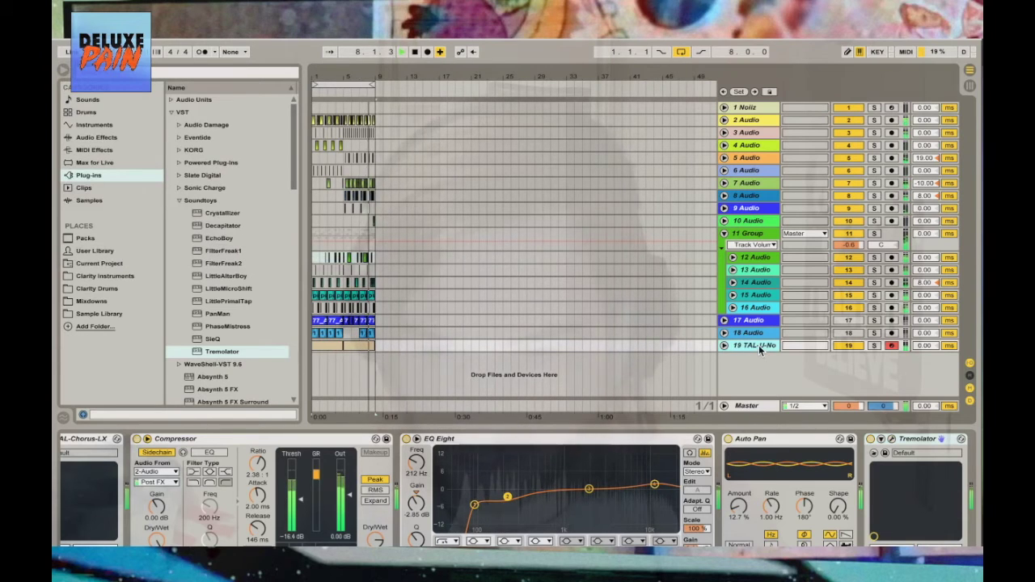
Reopen Tremolator, change its rhythm to 1/16th with the groove further toward swing, and adjust the width in its tweak settings
scroll(802, 456, "right", 2)
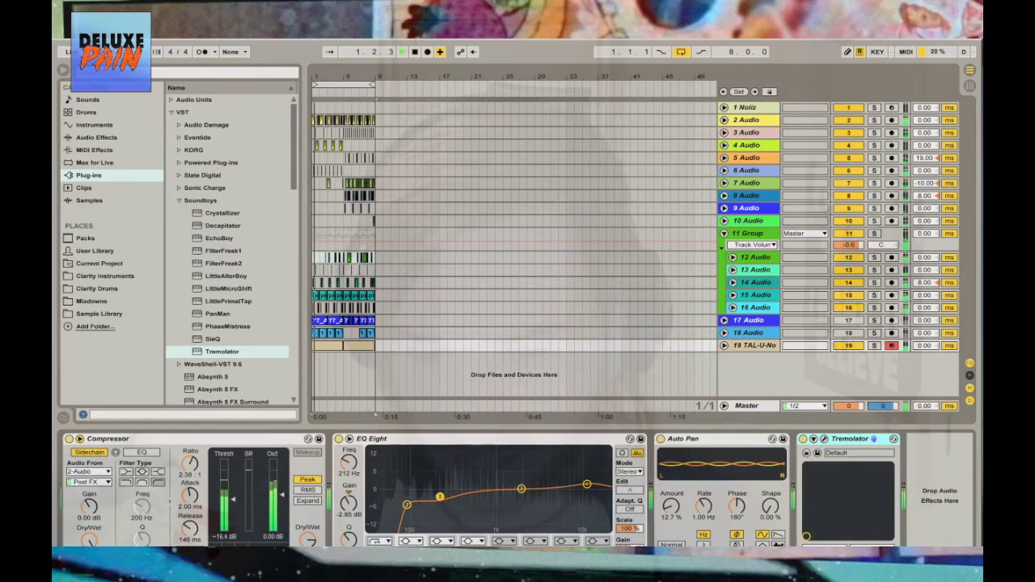
left_click(822, 439)
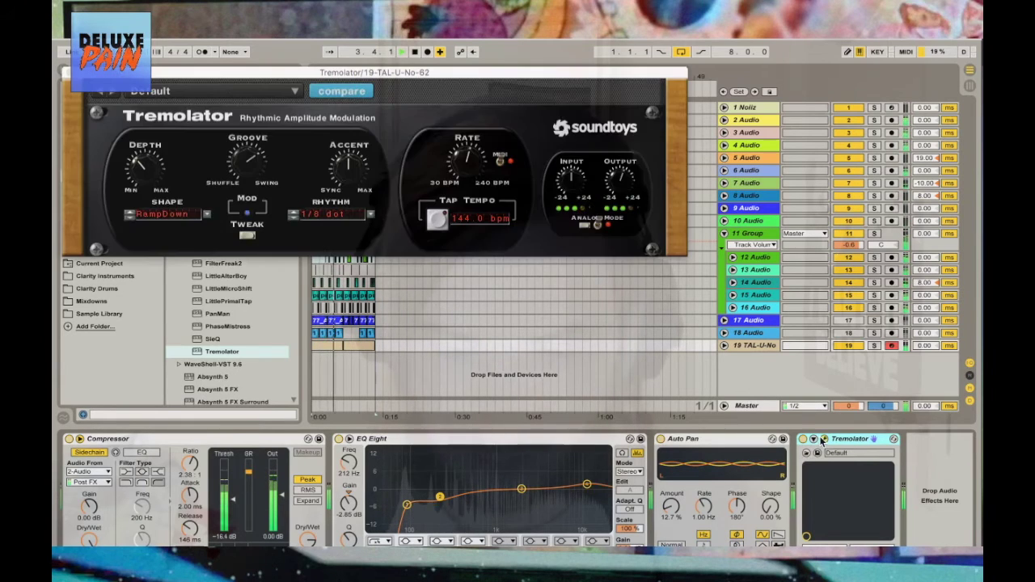
left_click(326, 217)
mouse_move(344, 211)
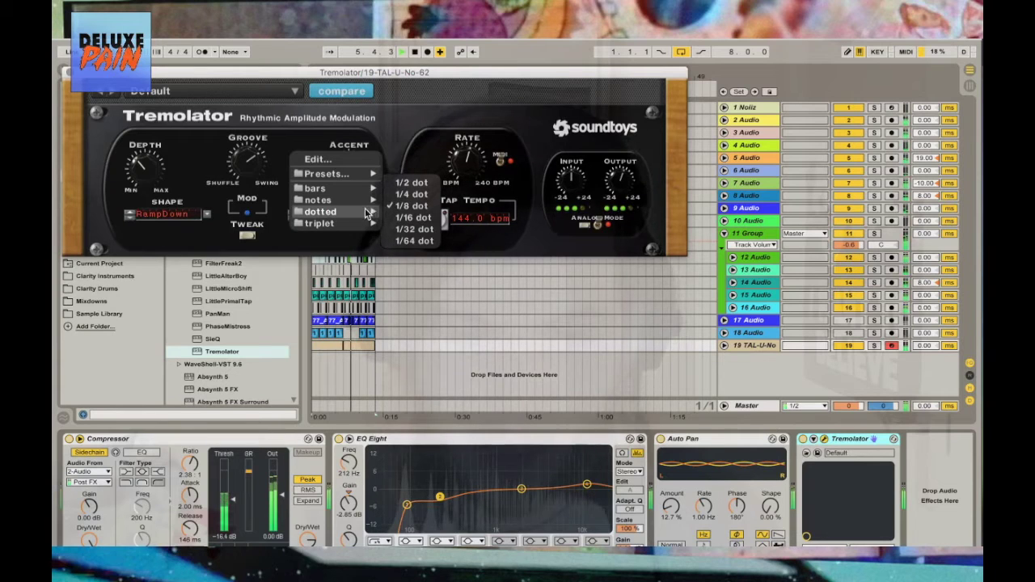
left_click(407, 196)
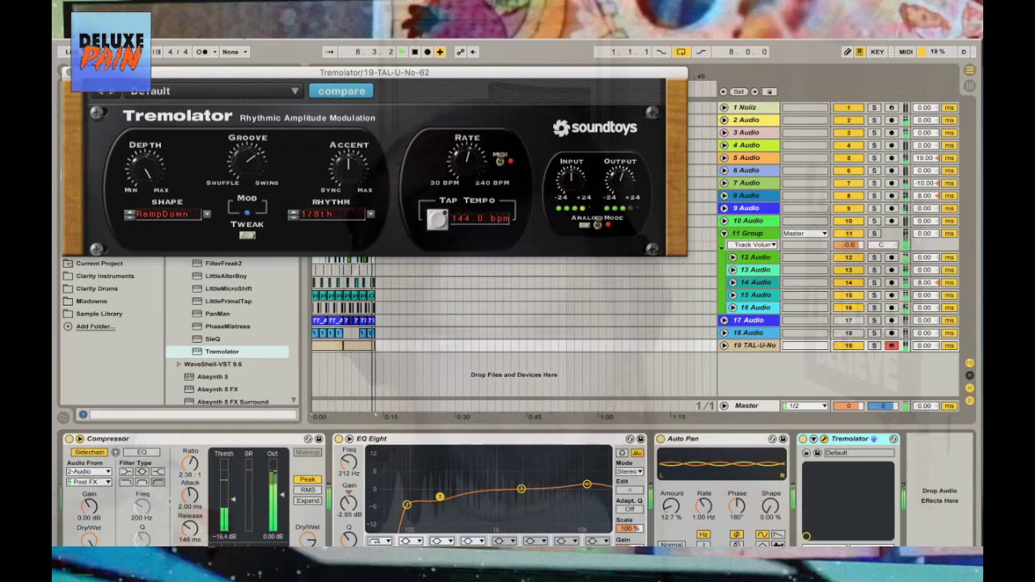
left_click(293, 217)
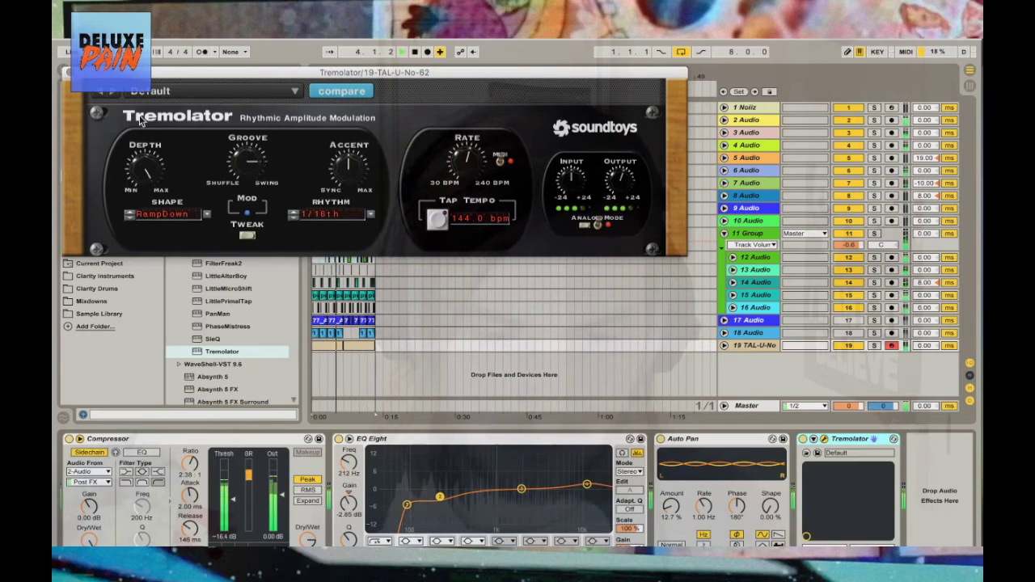
left_click(246, 236)
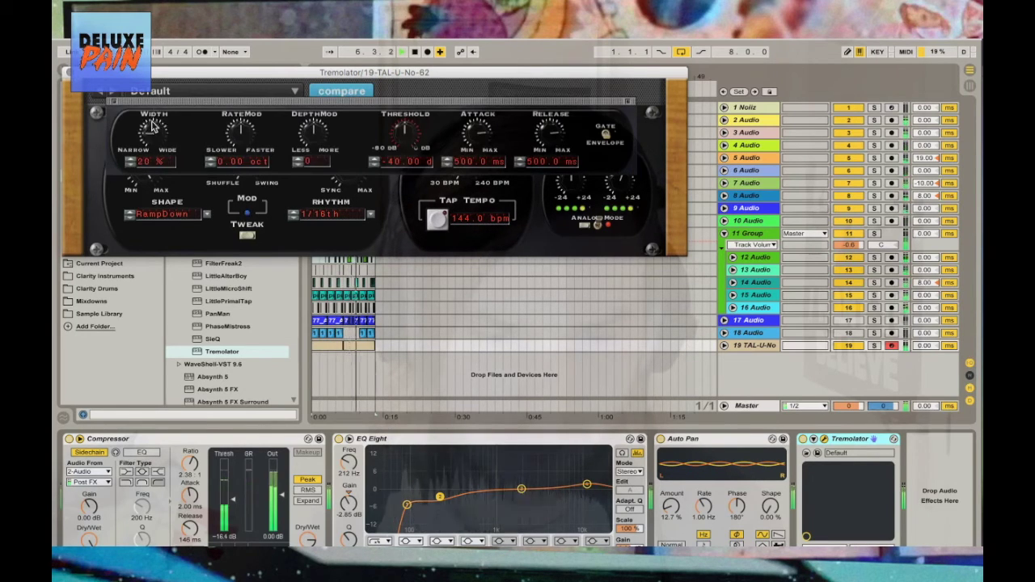
left_click(115, 106)
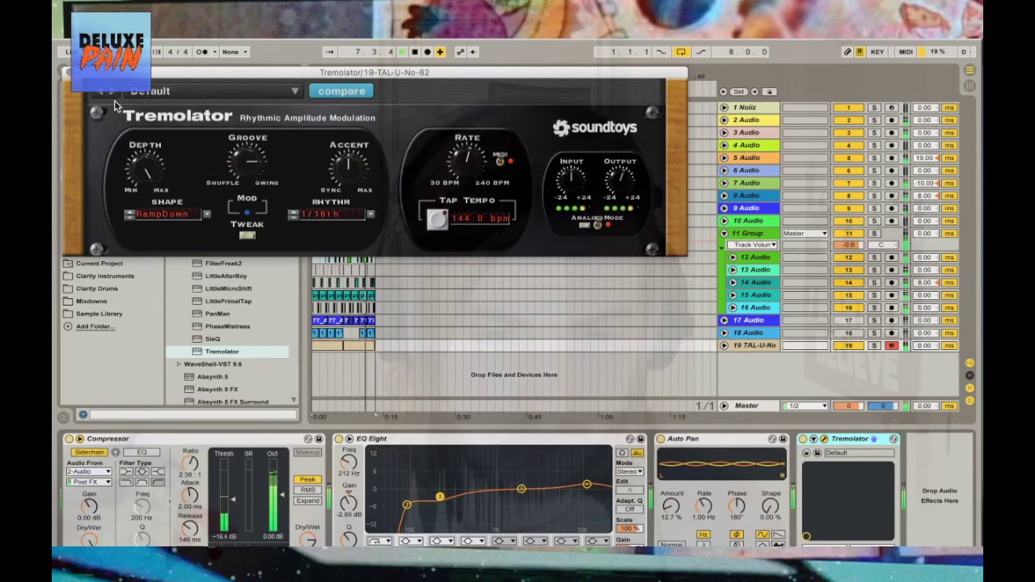
Set the 19 TAL-U-No-62 track's volume to -22.0 and automate Tremolator to be off during the first four bars, then close the plug-in window
left_click(725, 345)
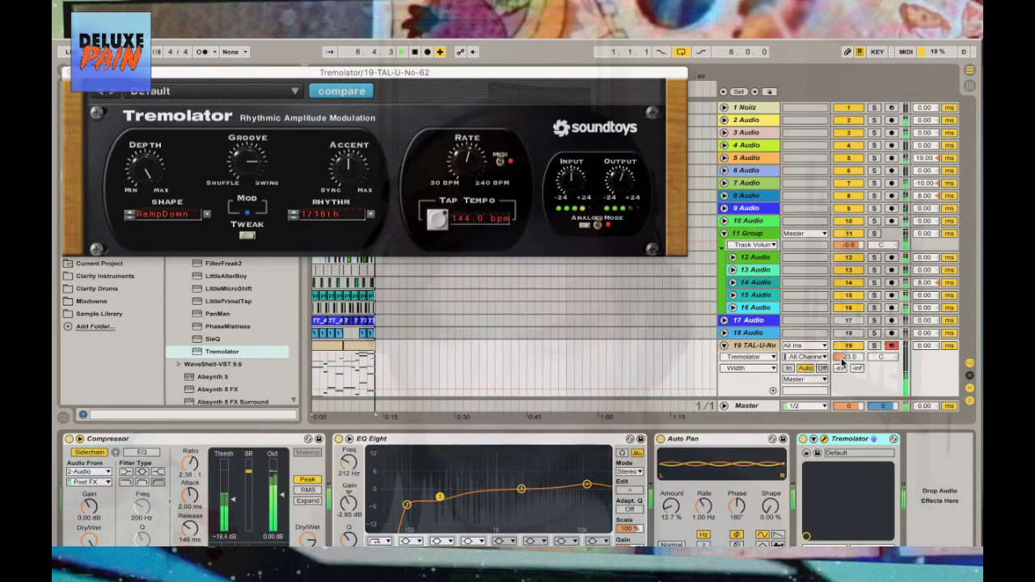
left_click_drag(848, 356, 848, 354)
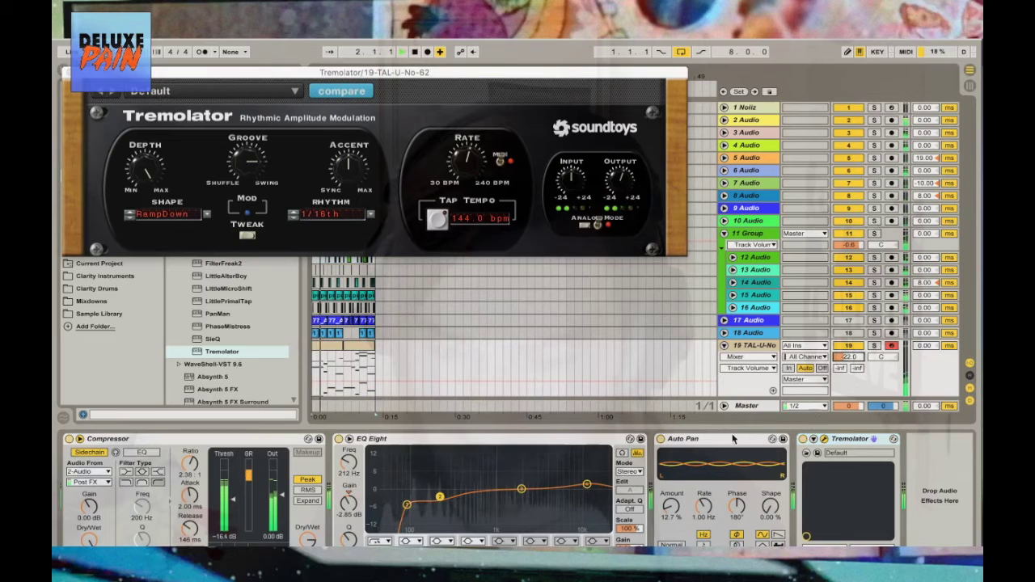
left_click(807, 443)
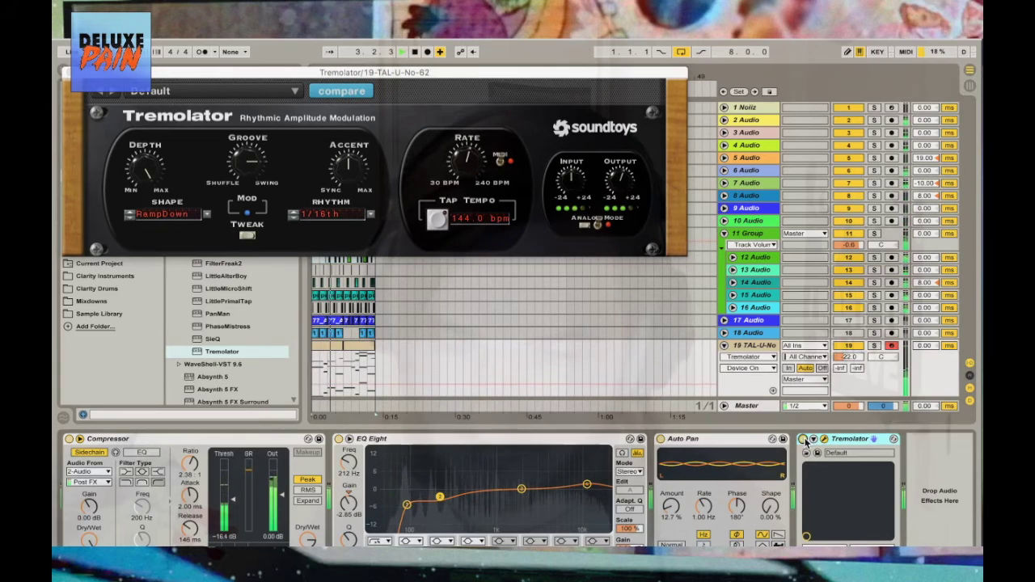
left_click_drag(342, 379, 312, 377)
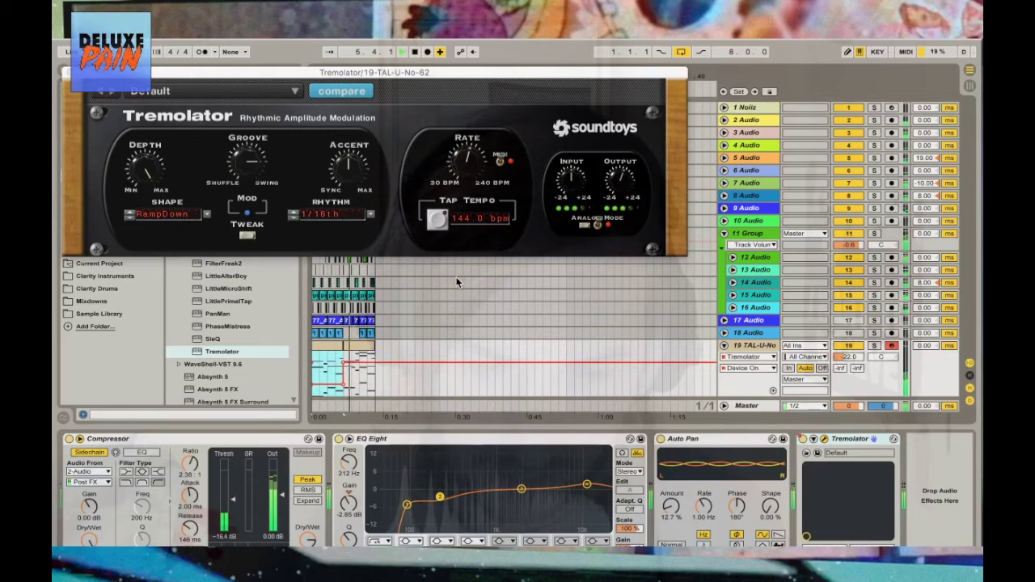
left_click(630, 184)
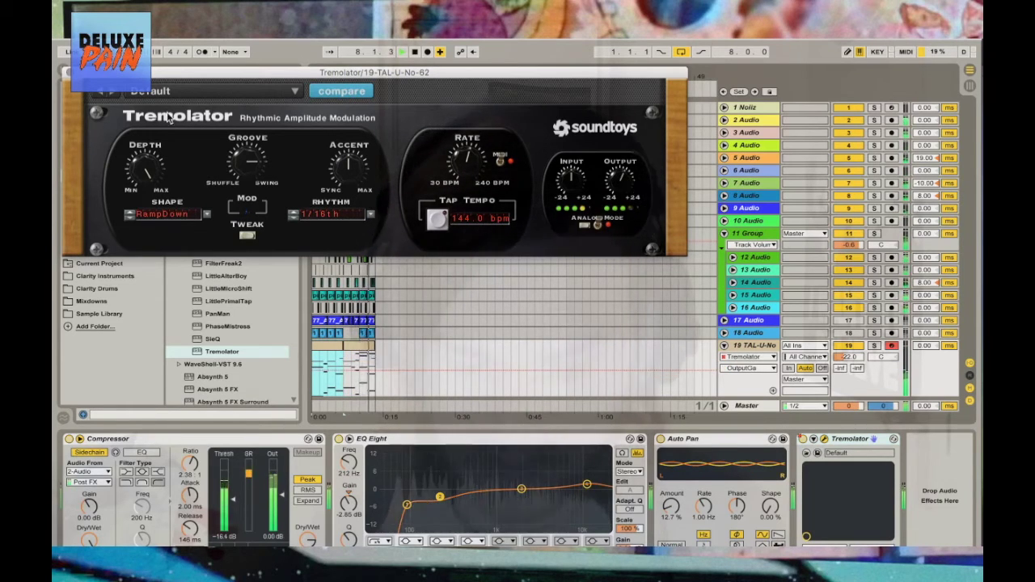
left_click(65, 72)
key("space")
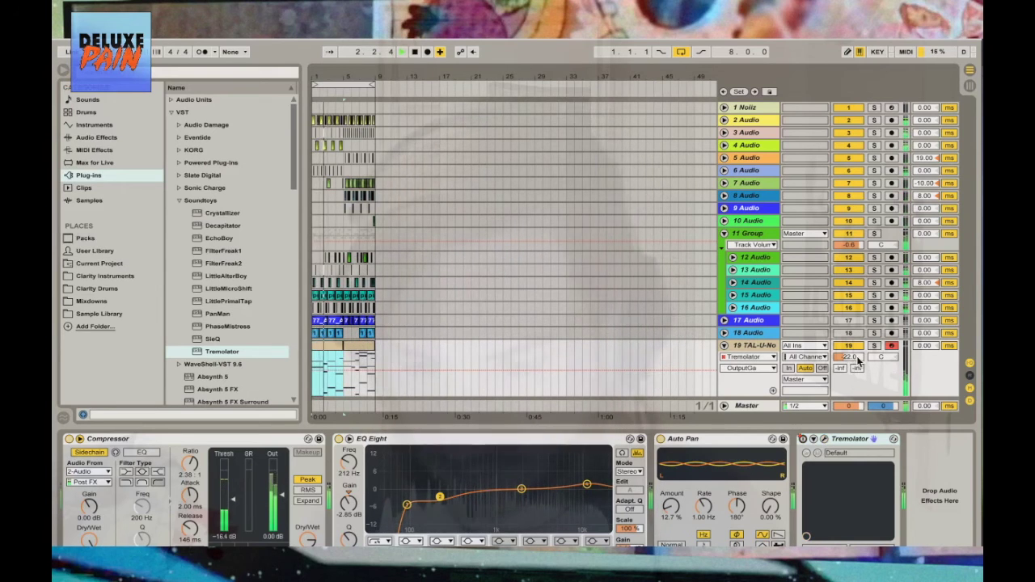
left_click(723, 346)
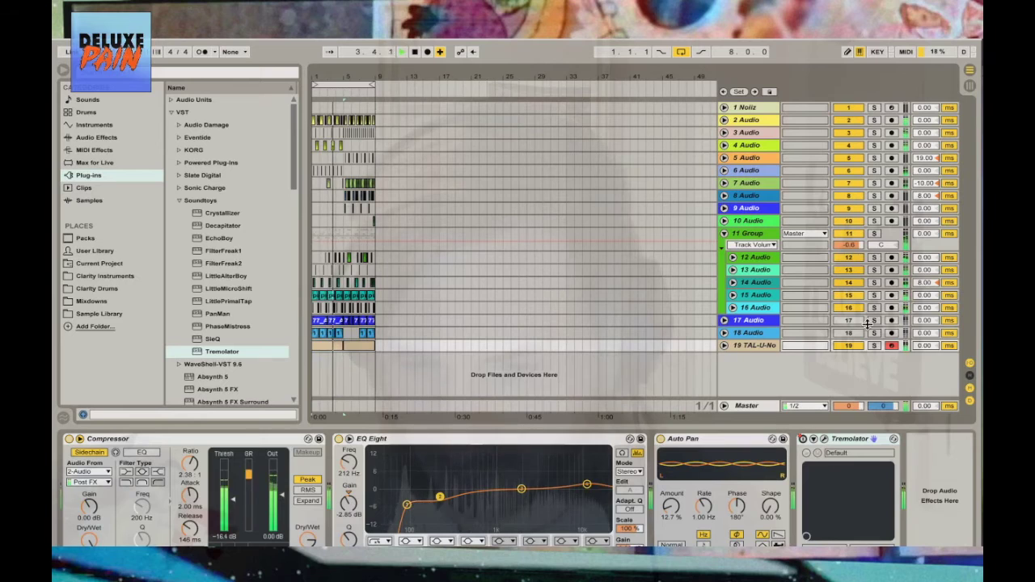
Hide the track delay controls and delete the 17 Audio clips in bar 5
left_click(969, 400)
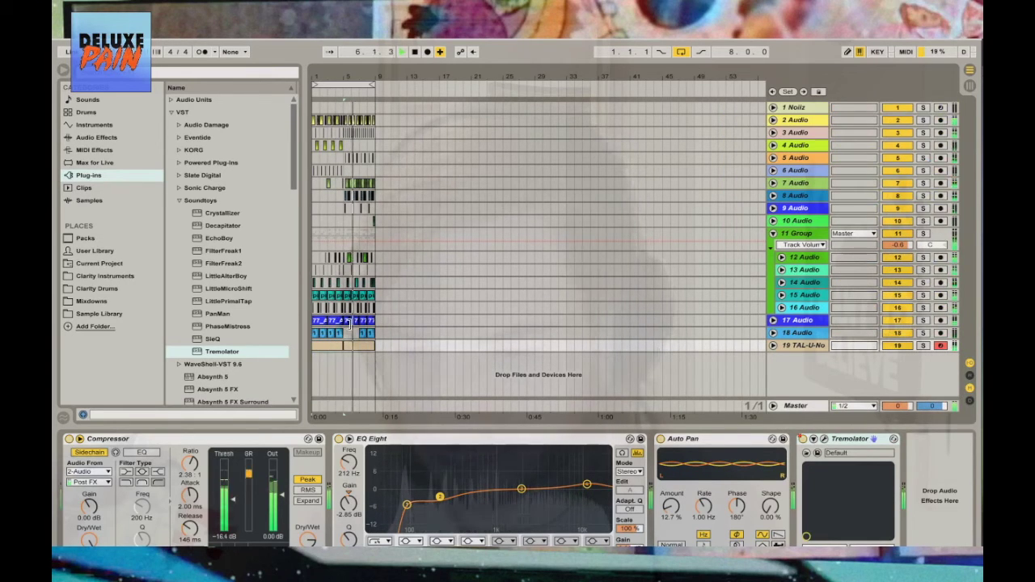
scroll(348, 321, "up", 8)
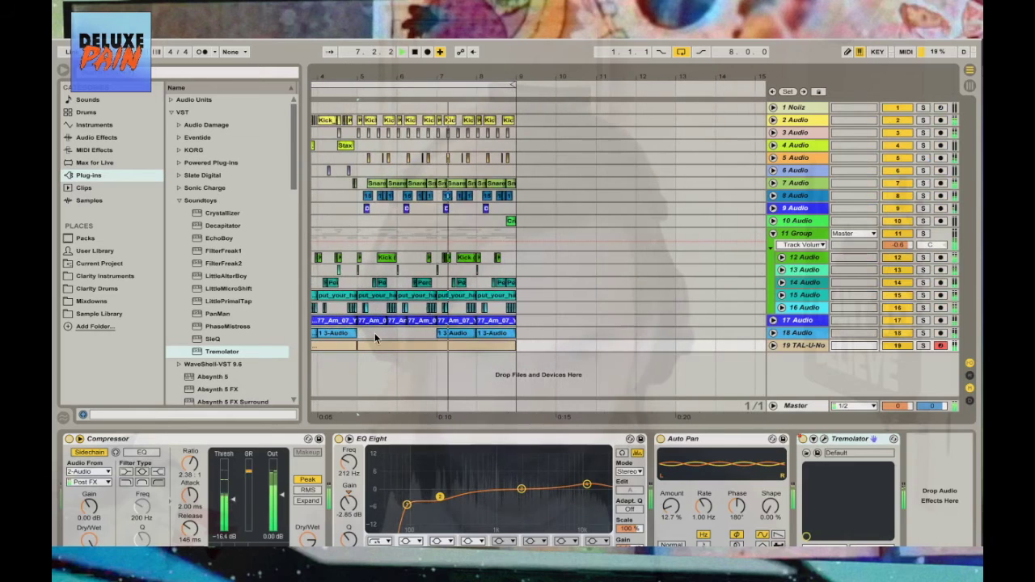
left_click(375, 322)
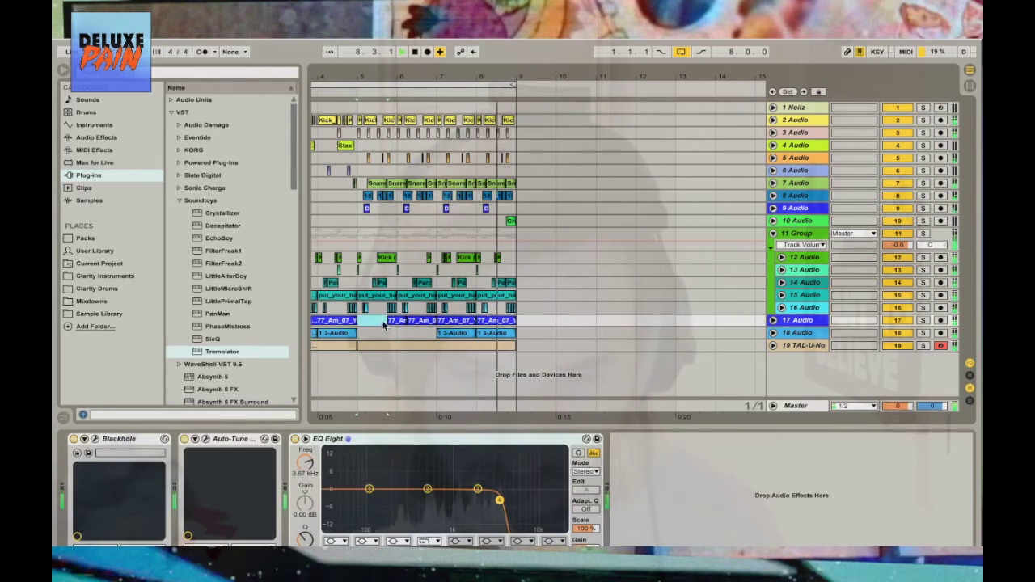
key("Delete")
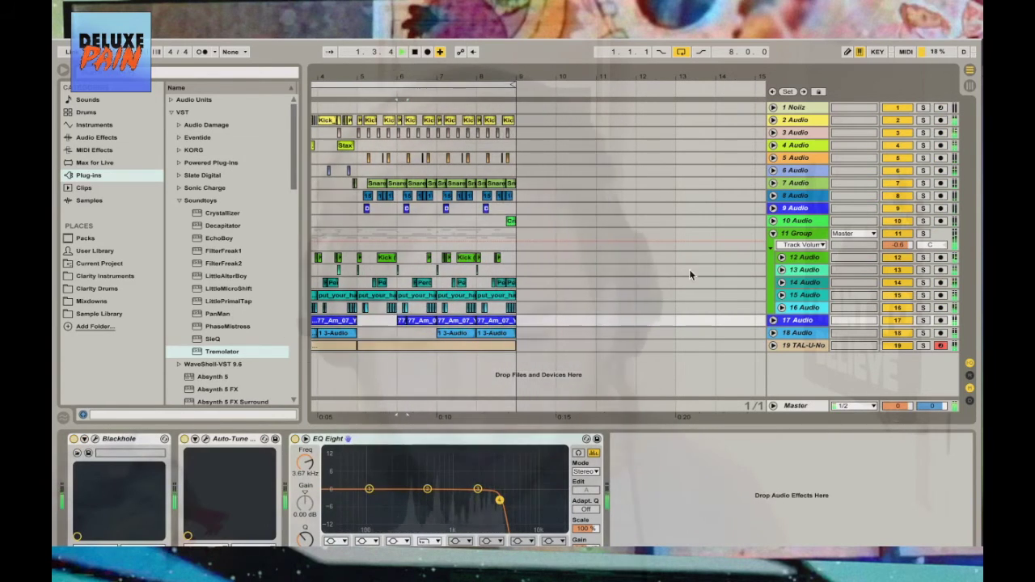
Set the 17 Audio track's volume to -16.1 and remove its short clip at the start of bar 6
left_click(772, 320)
left_click_drag(907, 333, 907, 336)
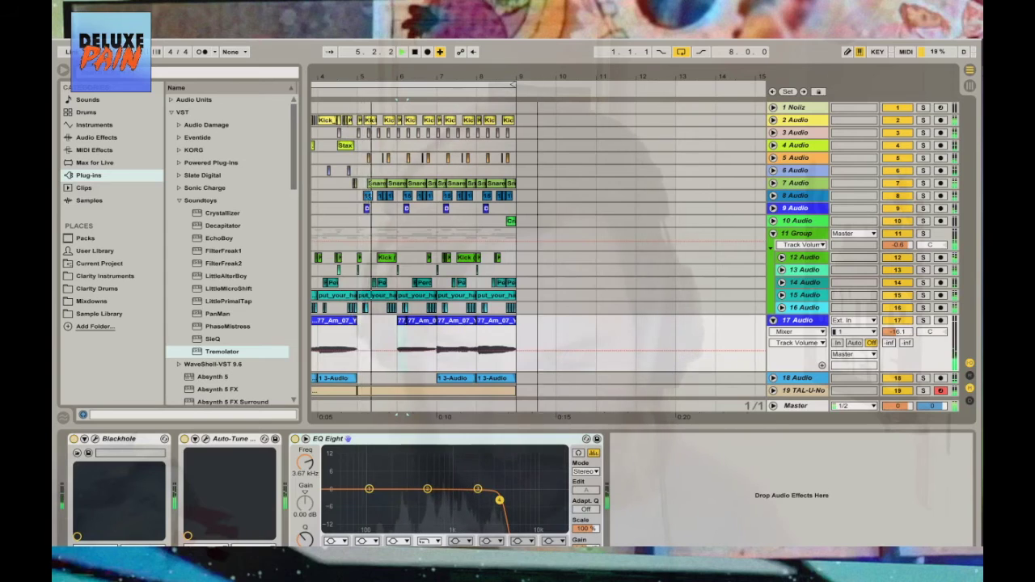
scroll(702, 242, "down", 3)
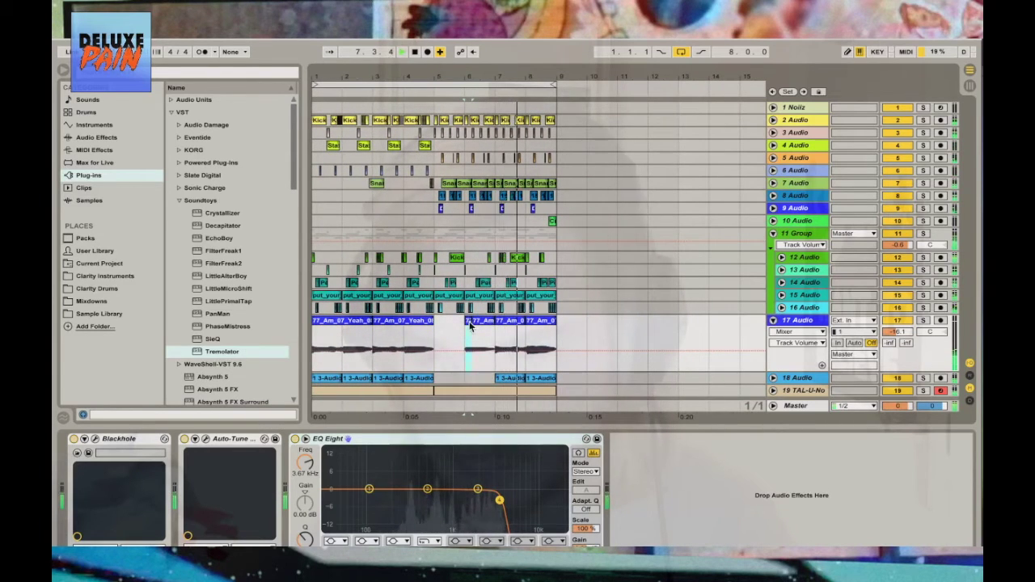
Add a fade-in to the 17 Audio clip in bar 6, lower the track's volume to -16.9, and fold the track
left_click(791, 331)
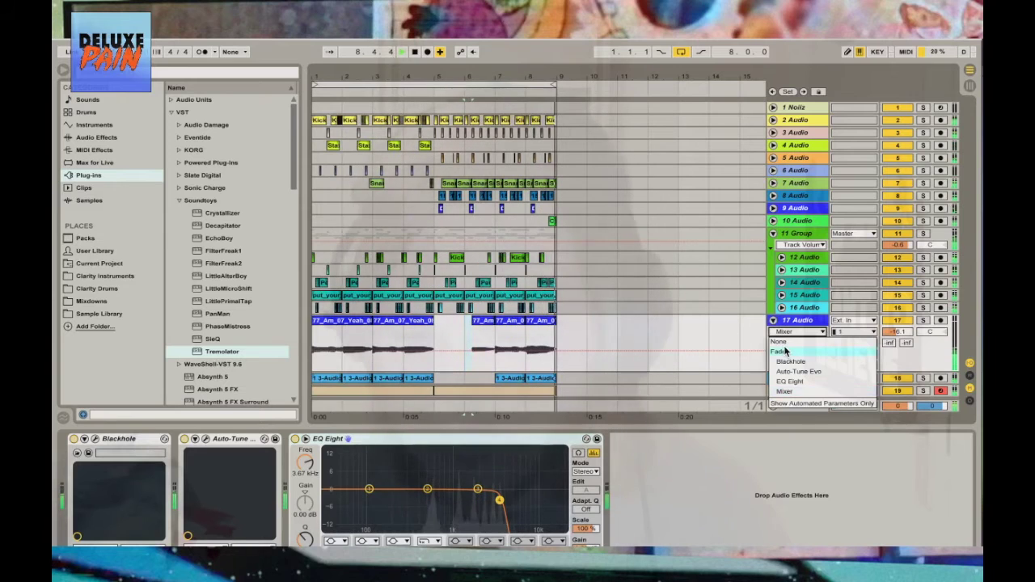
left_click(784, 350)
left_click(791, 332)
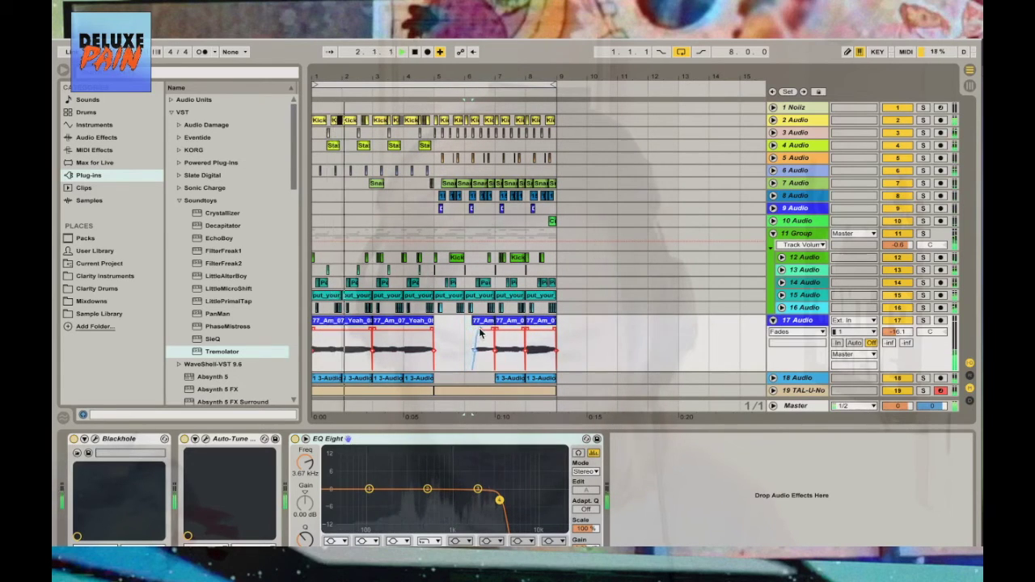
left_click(784, 338)
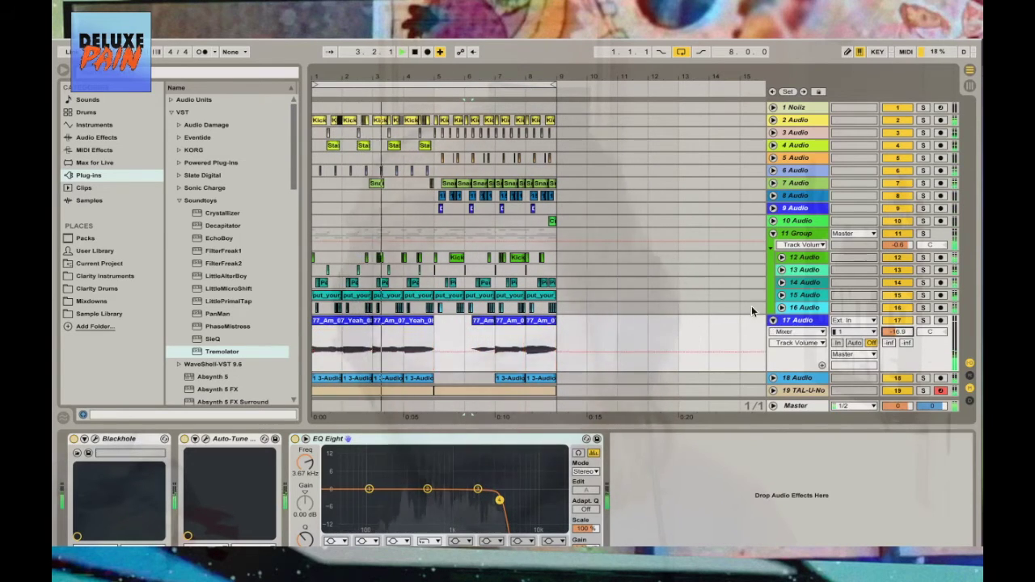
left_click(773, 320)
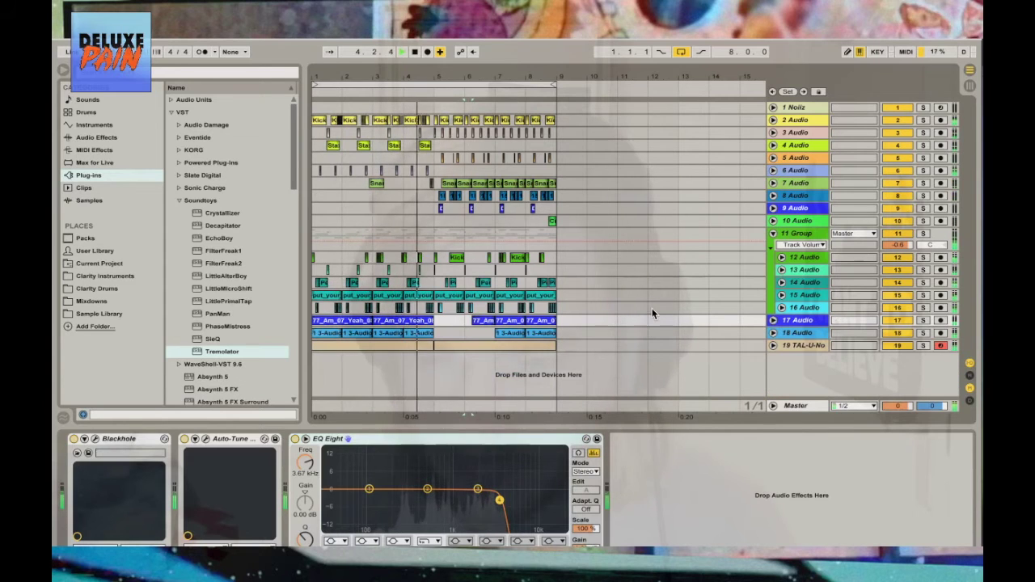
Shorten the loop to the first four bars and insert a new MIDI track below 19 TAL-U-No-62
left_click(801, 345)
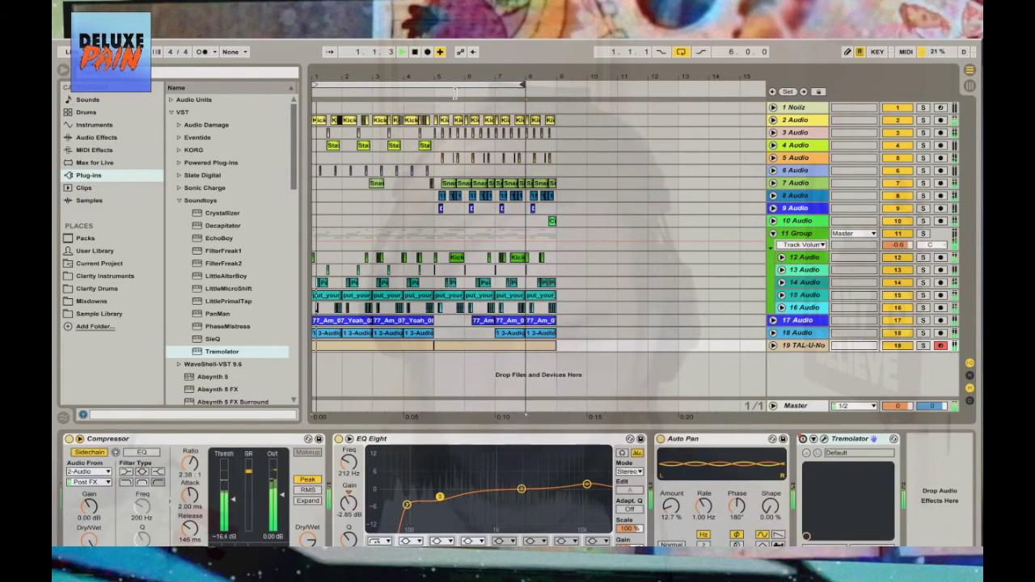
left_click_drag(551, 84, 437, 93)
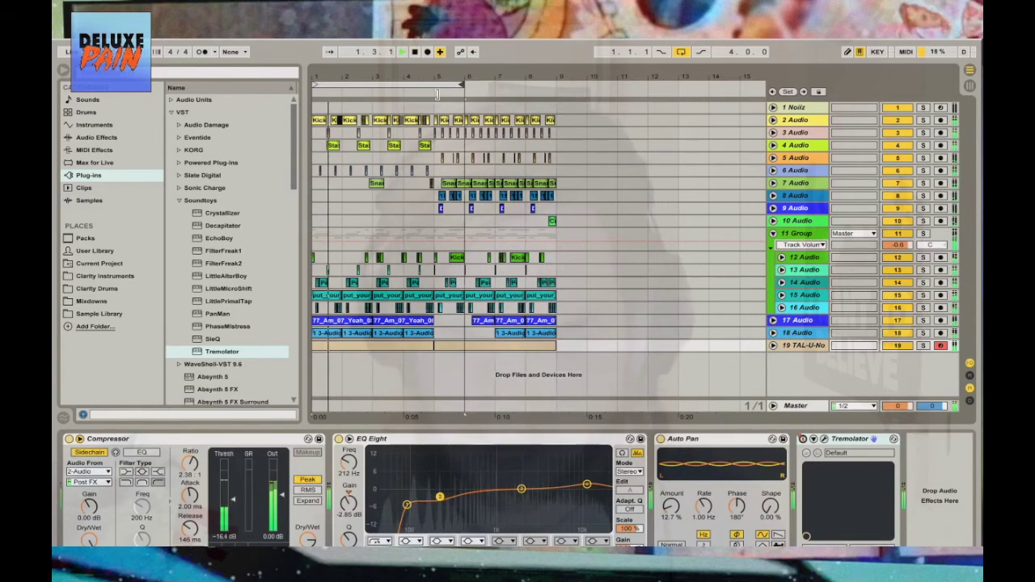
right_click(806, 346)
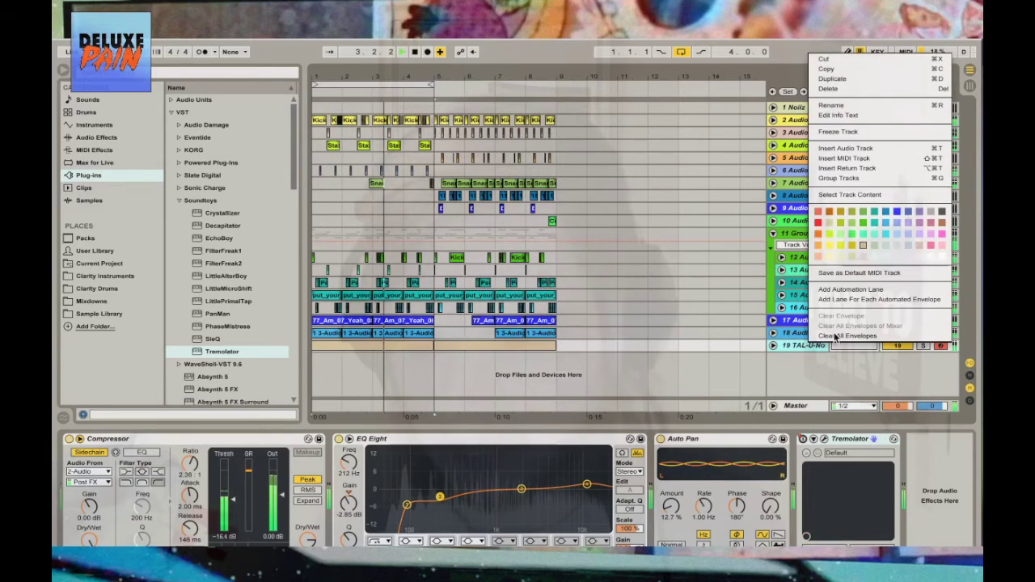
left_click(845, 158)
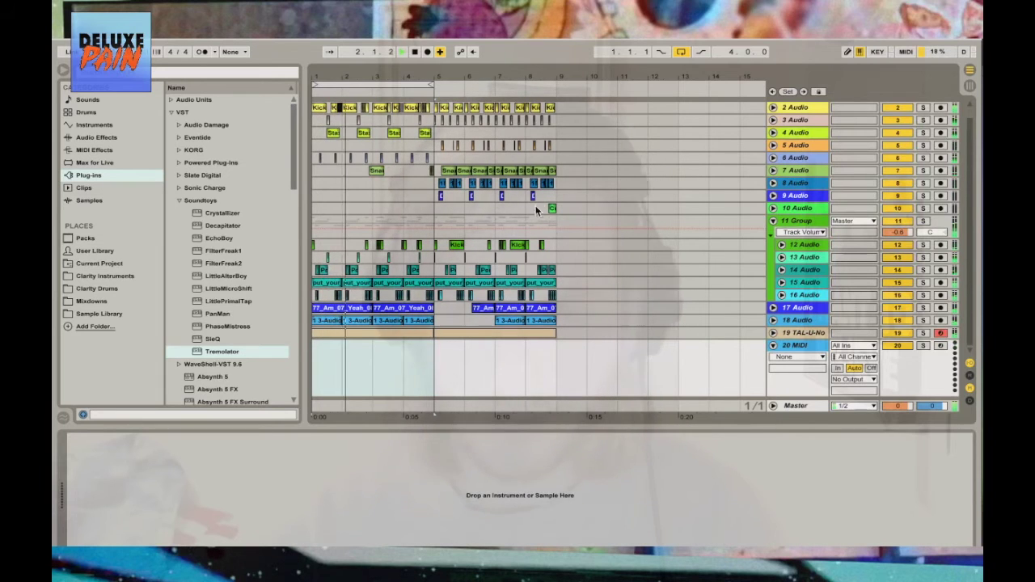
Find the Massive plug-in among the VST plug-ins and load it onto the new MIDI track 20
left_click(178, 201)
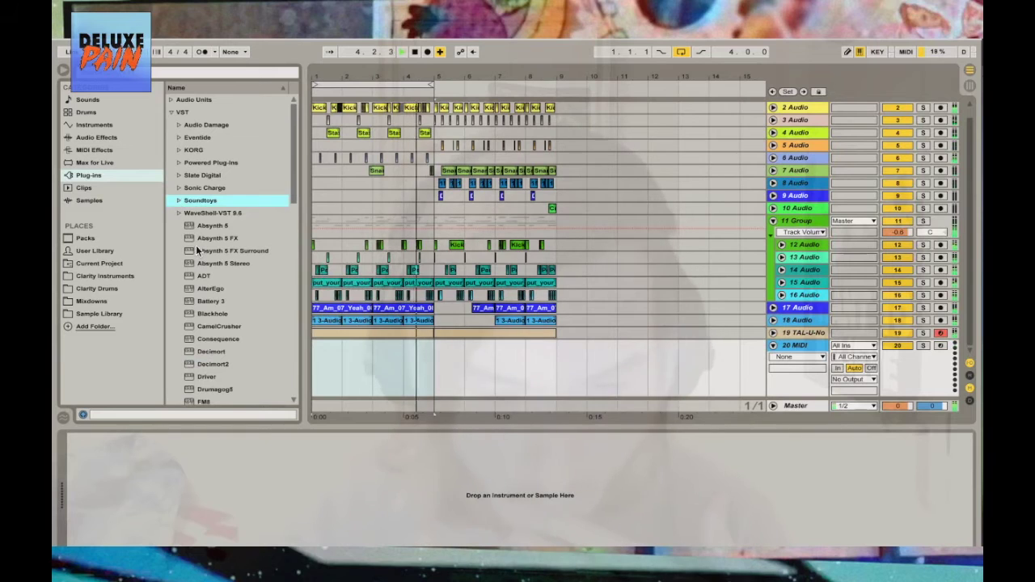
scroll(196, 232, "down", 1)
scroll(196, 234, "down", 13)
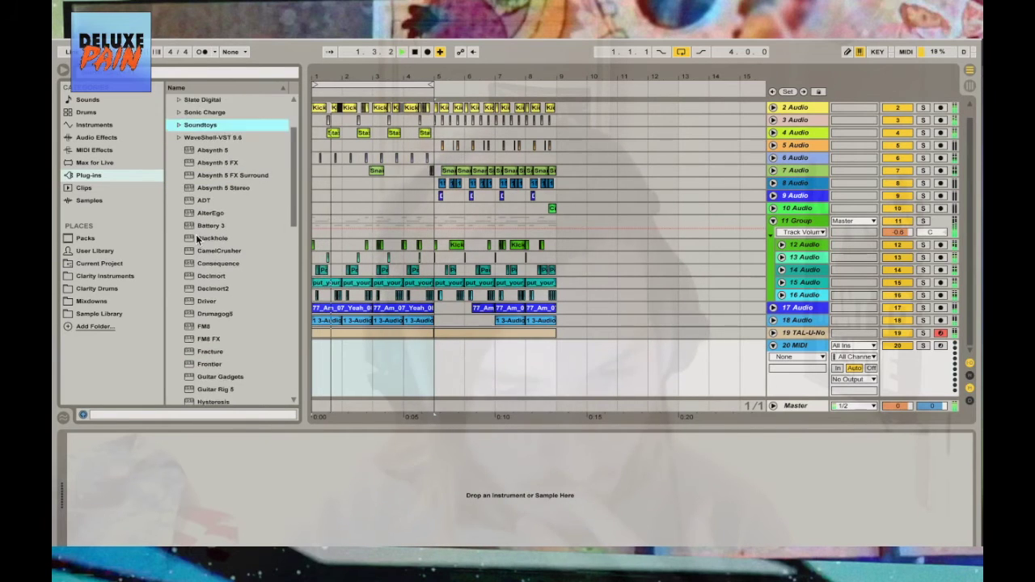
scroll(196, 234, "down", 11)
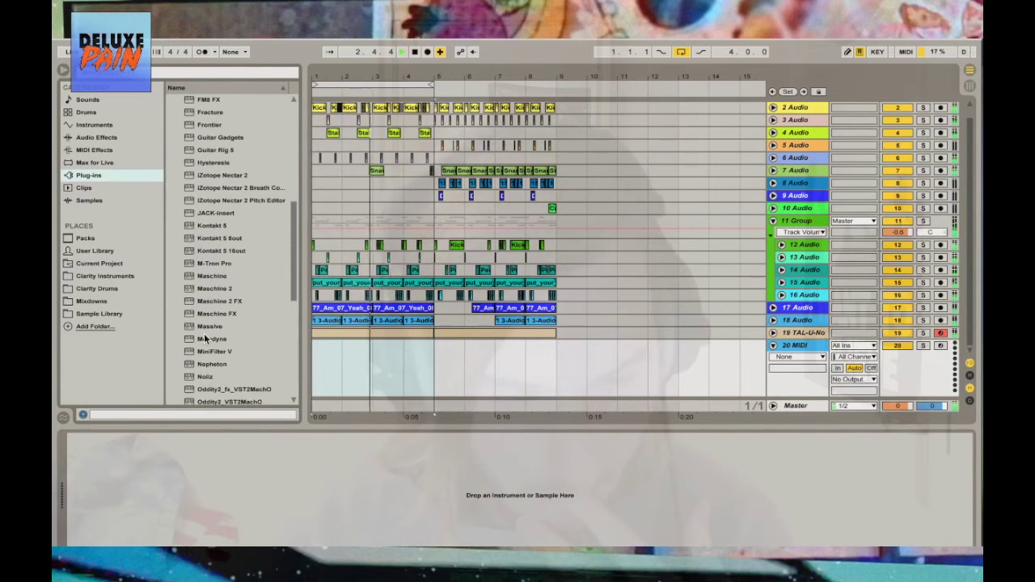
left_click_drag(211, 327, 371, 364)
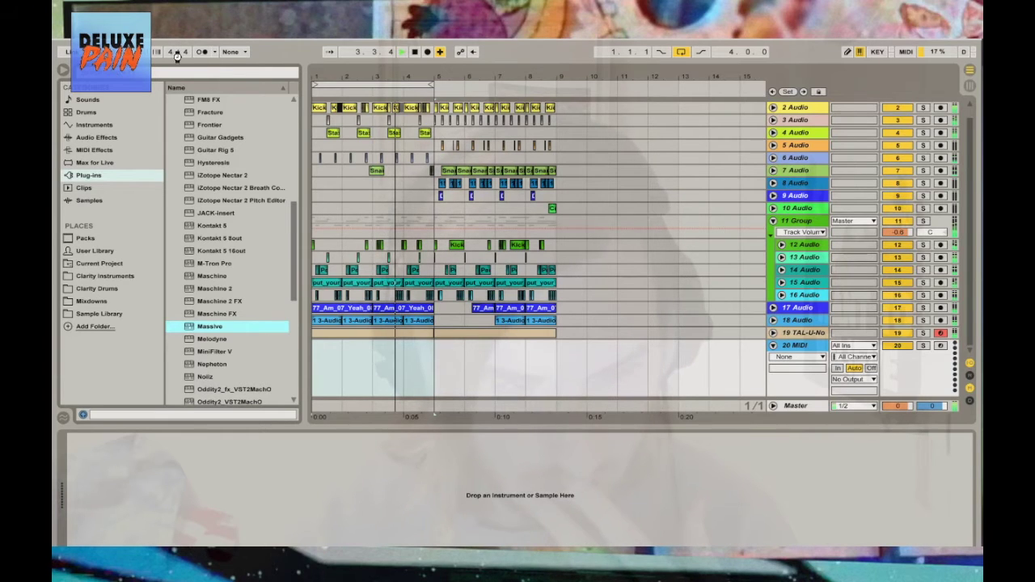
left_click_drag(687, 348, 689, 348)
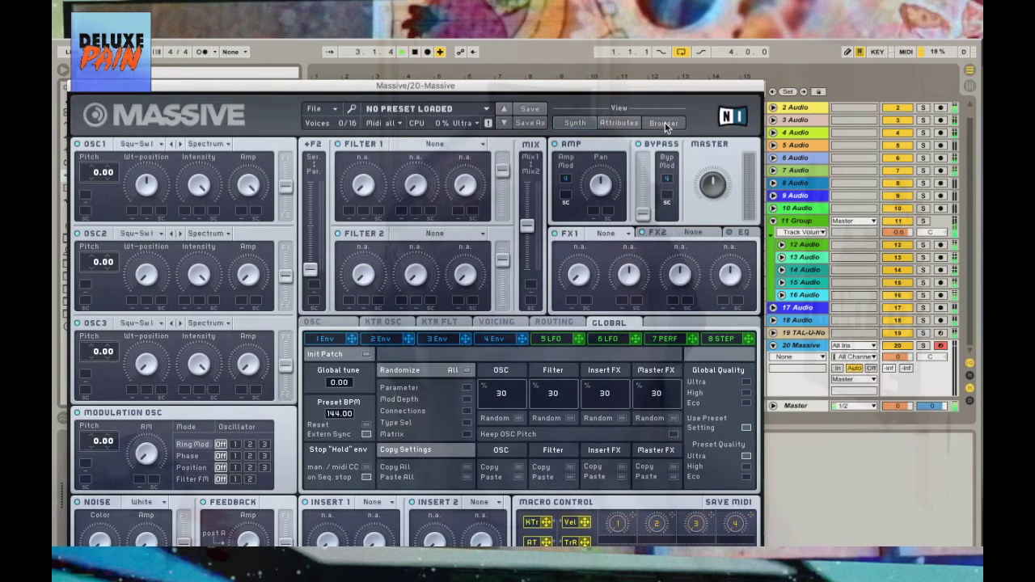
Load Massive's B-Low 2 preset from the Sub Bass subtype of the Bass sounds
left_click(662, 122)
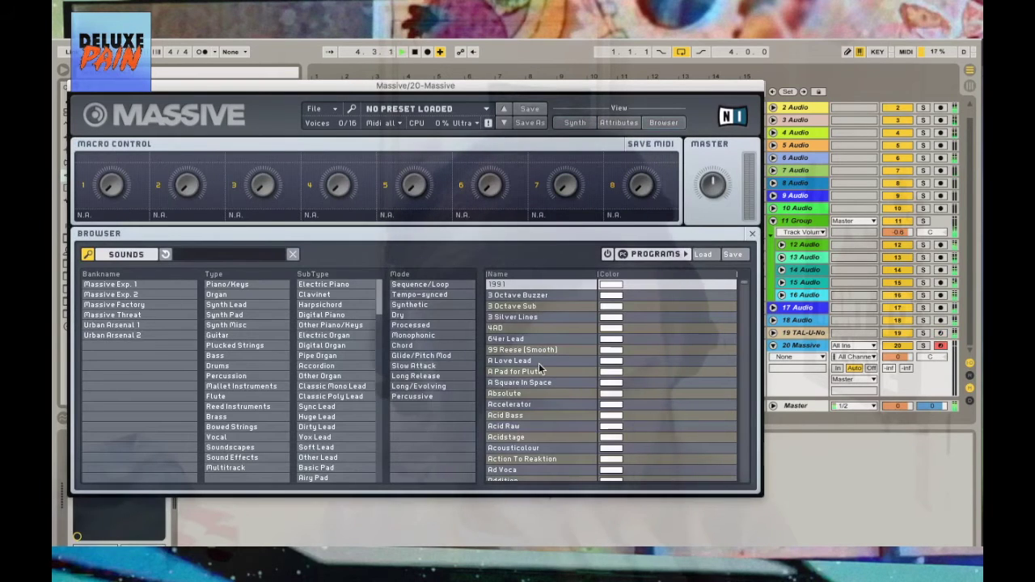
left_click(238, 354)
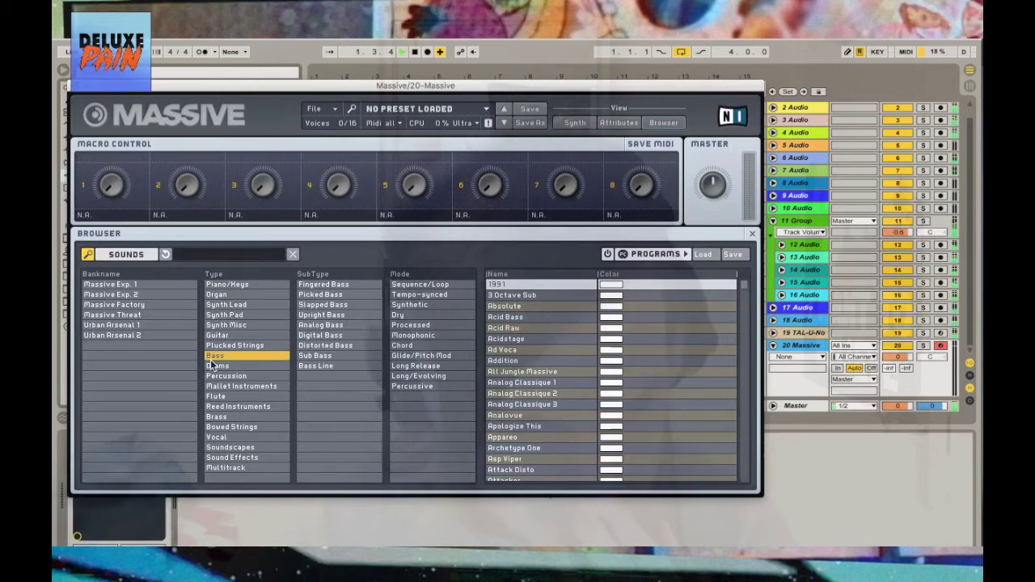
left_click(328, 357)
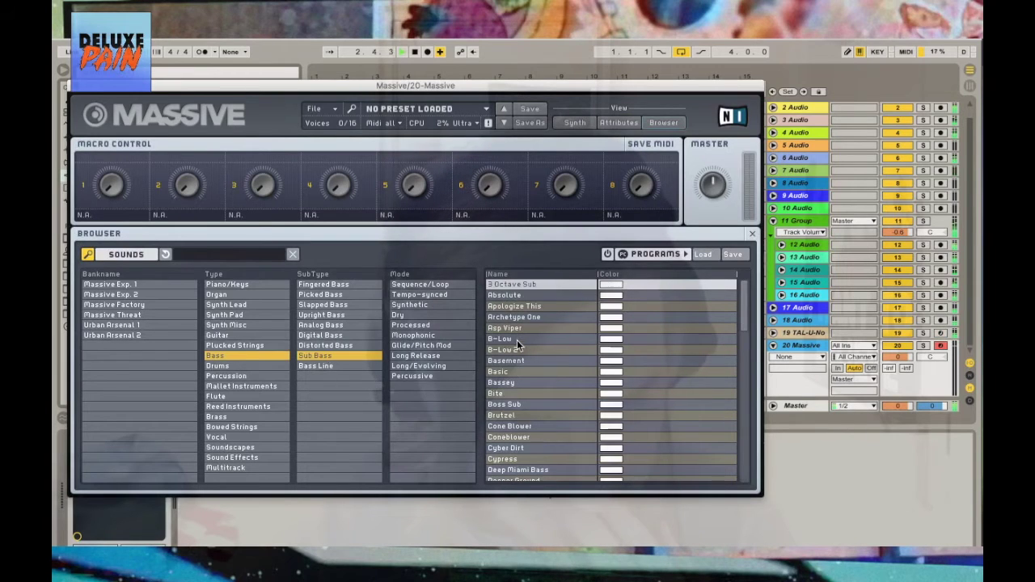
left_click(512, 350)
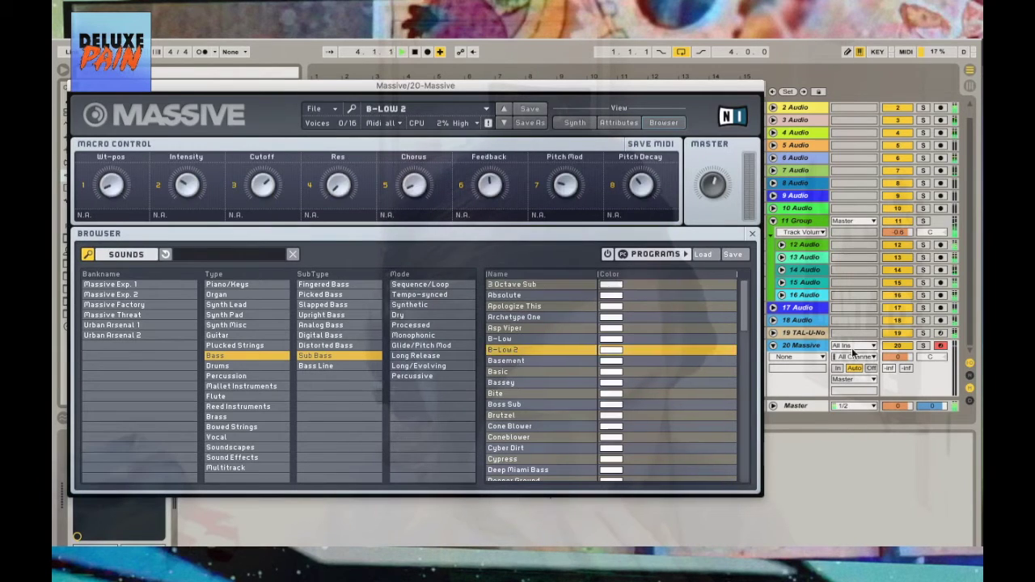
Set the 20 Massive track's volume to -7.7, solo it, adjust the Intensity, Pitch Mod and Pitch Decay macros, and close the synth window
left_click(899, 358)
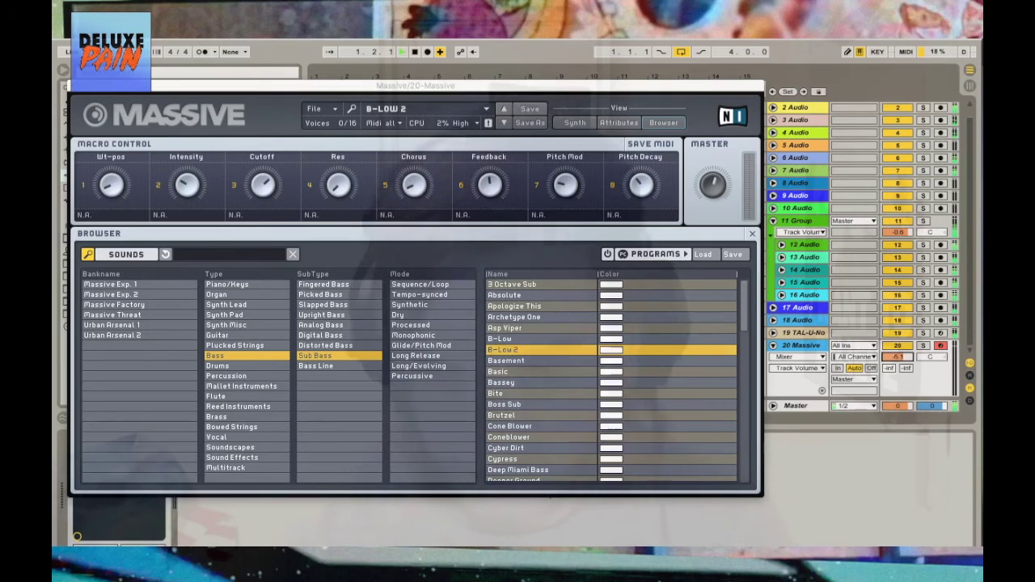
left_click(922, 346)
left_click(565, 191)
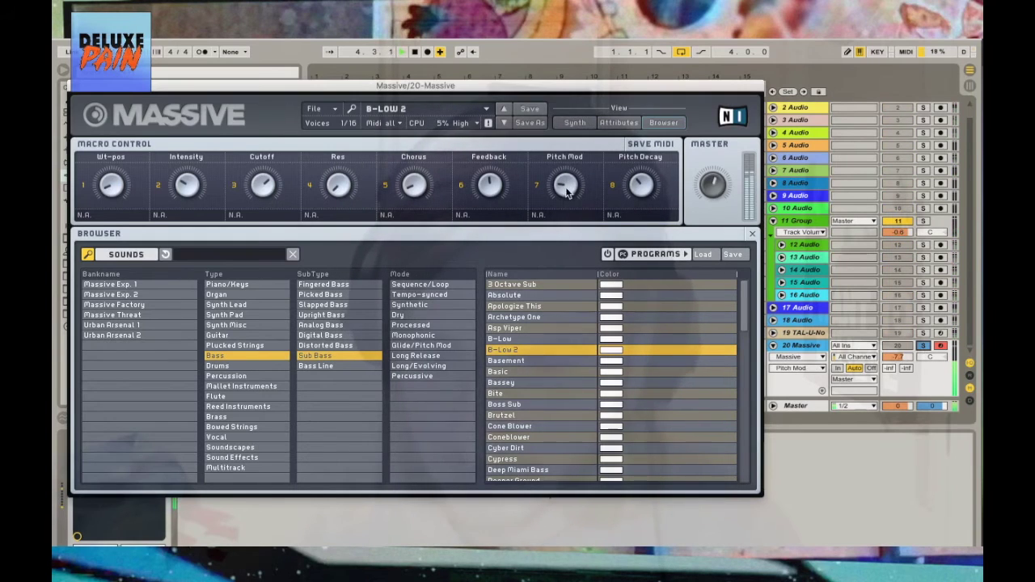
left_click(642, 188)
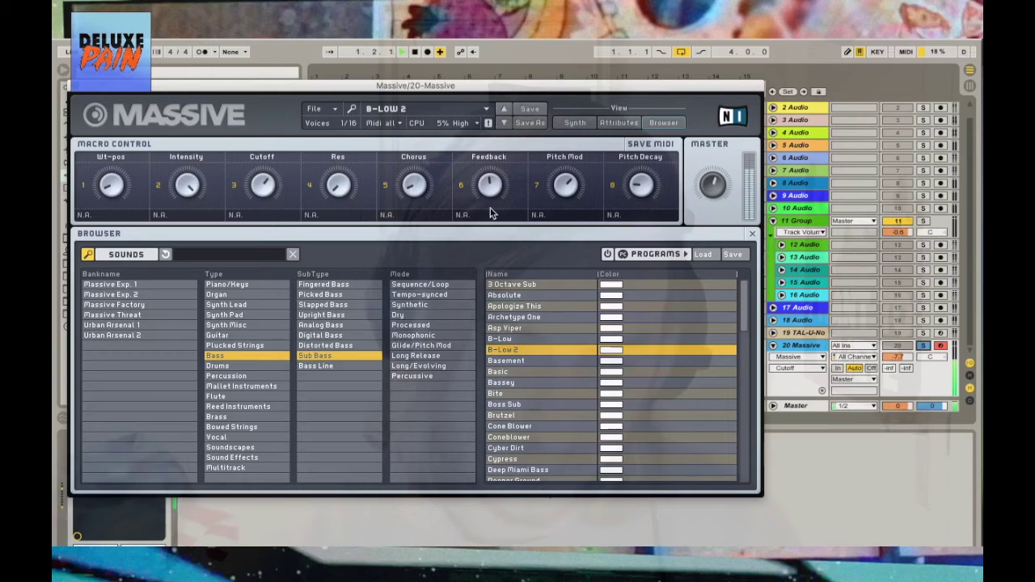
left_click(77, 86)
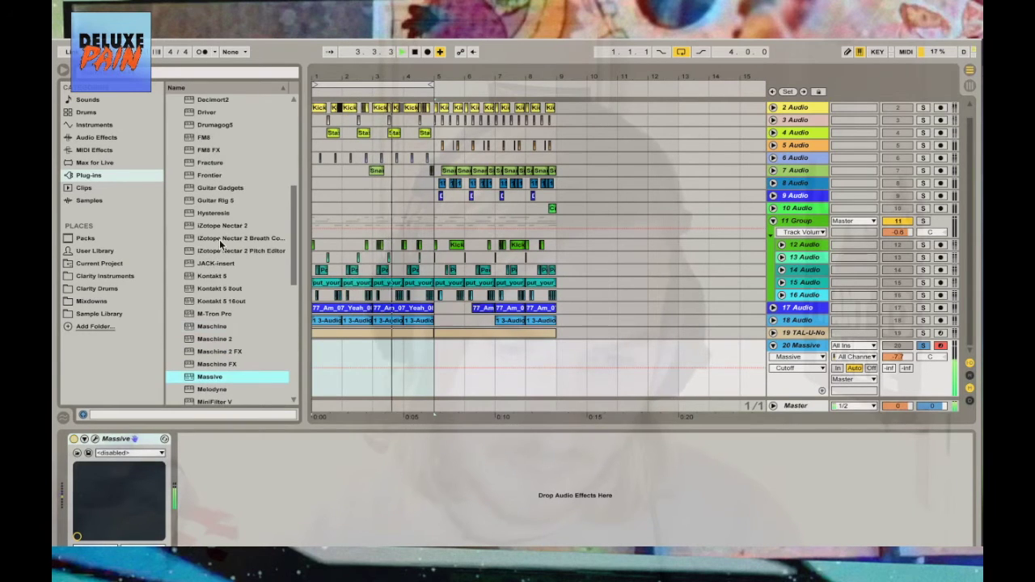
Add CamelCrusher after Massive, reduce its master mix, adjust the tube distortion and compressor amount, and close its window
scroll(219, 242, "down", 4)
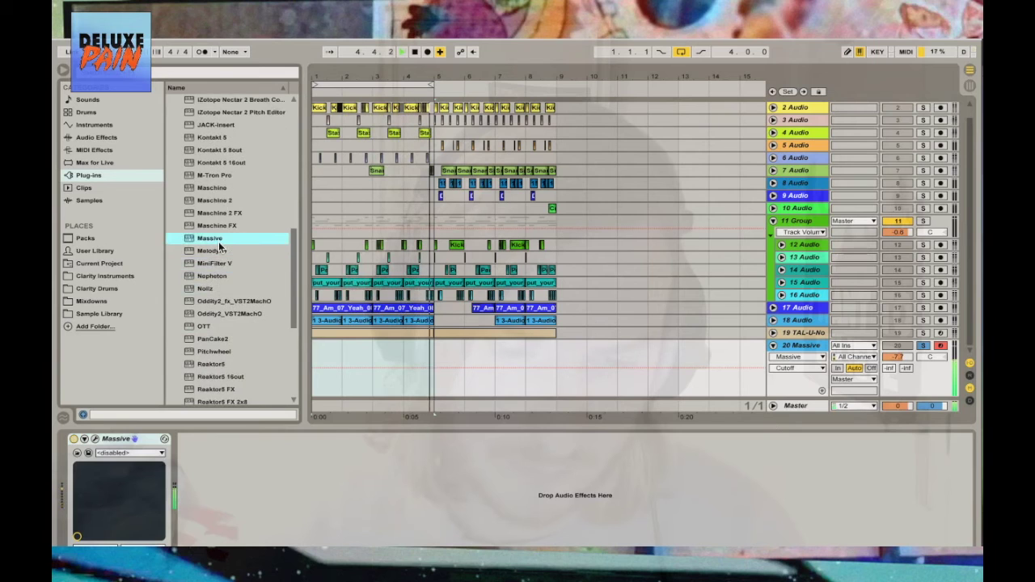
scroll(218, 241, "up", 6)
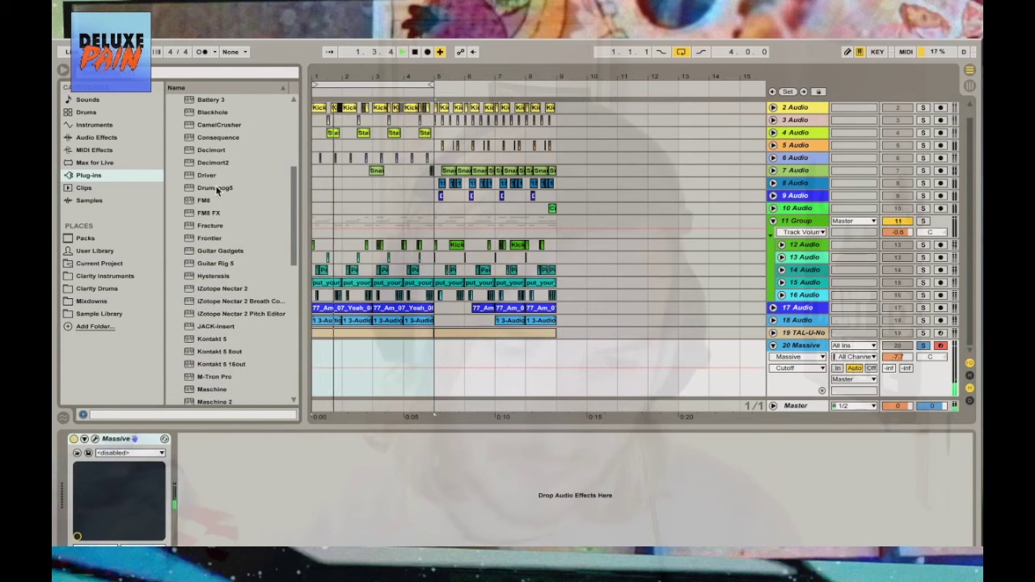
double_click(214, 126)
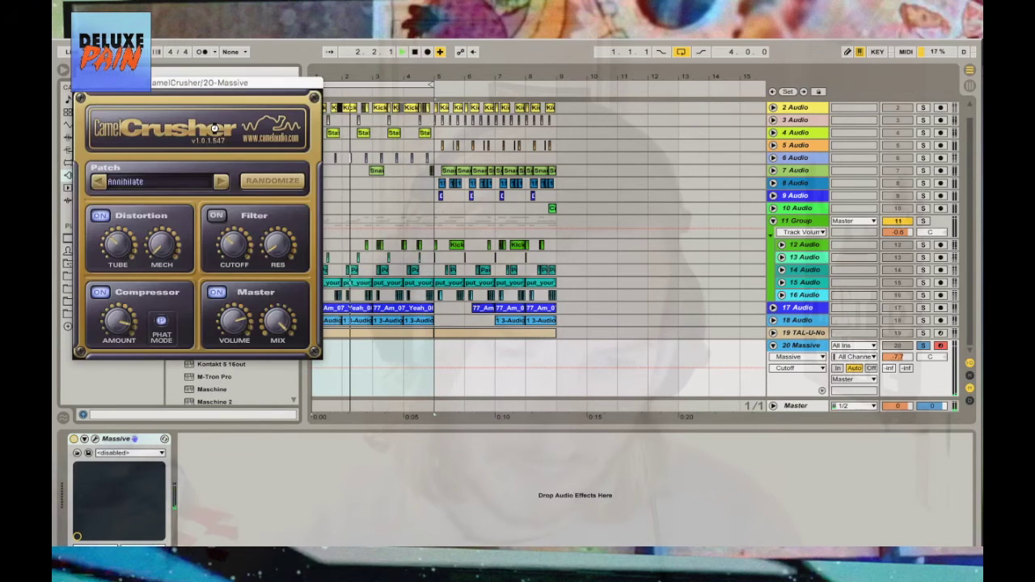
left_click(277, 322)
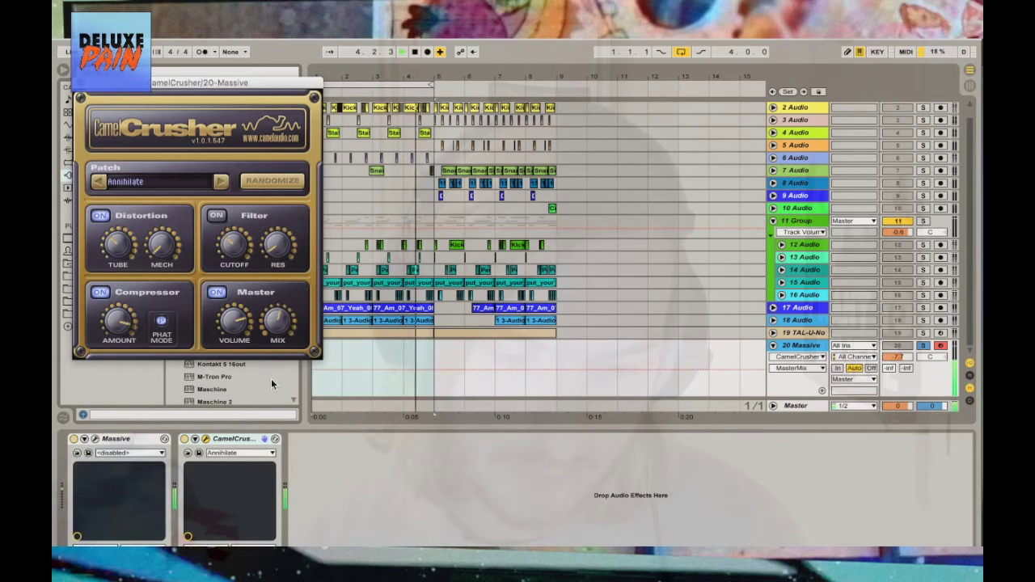
left_click(124, 247)
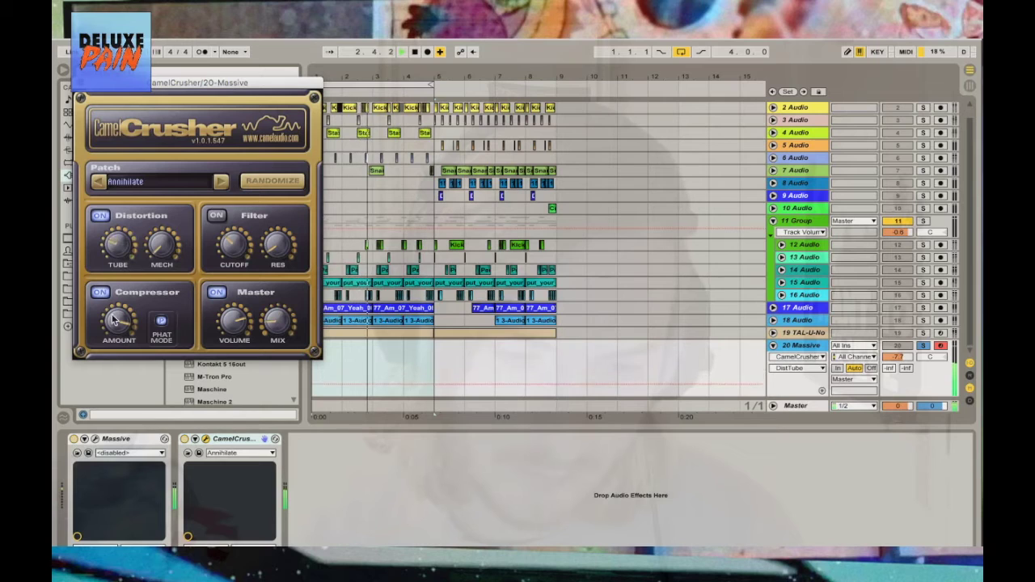
left_click(112, 341)
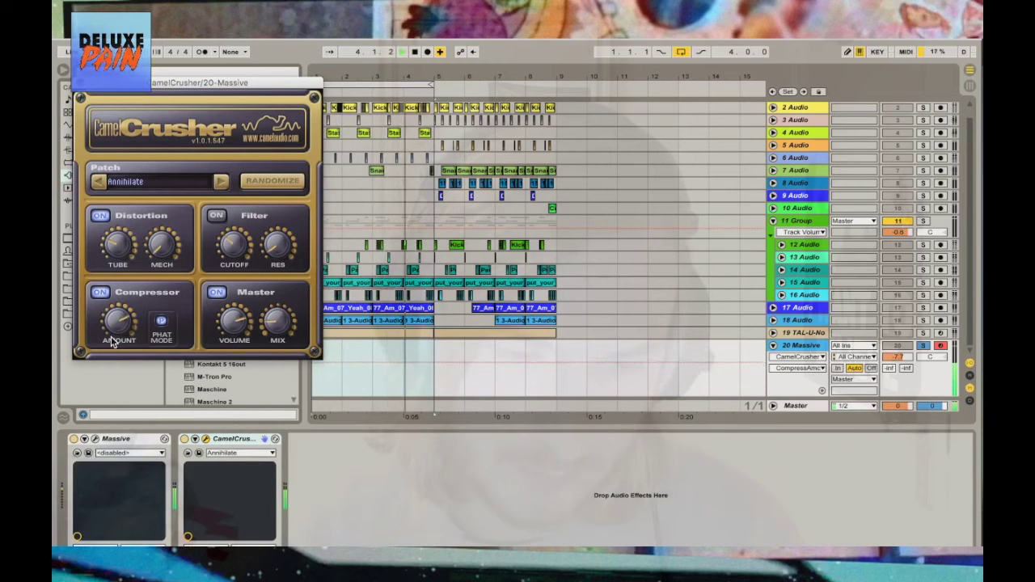
left_click(79, 82)
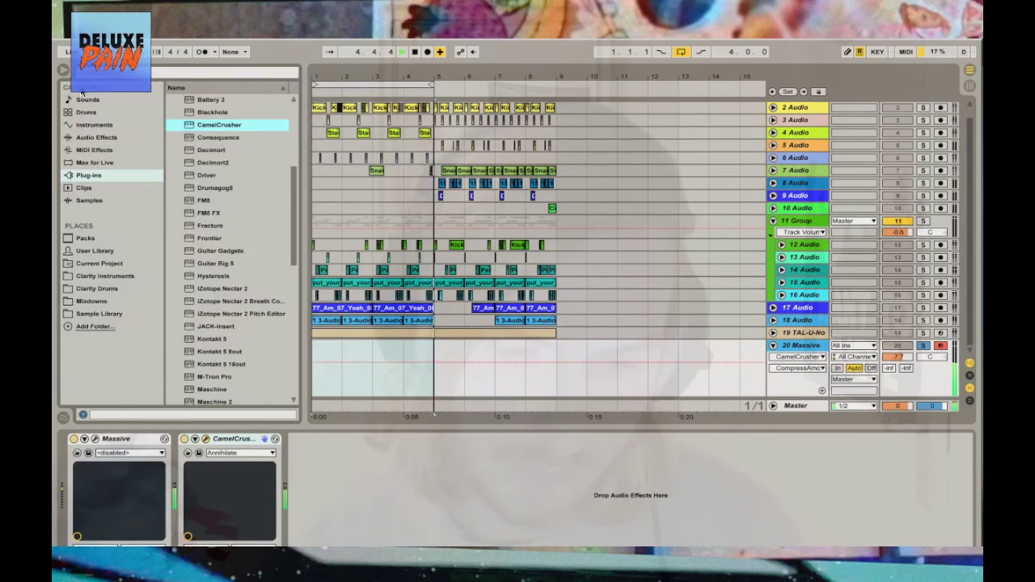
Add an EQ Eight after CamelCrusher, boost its highest band by about 5.33 dB at 6.96 kHz, and unsolo the track
left_click(96, 137)
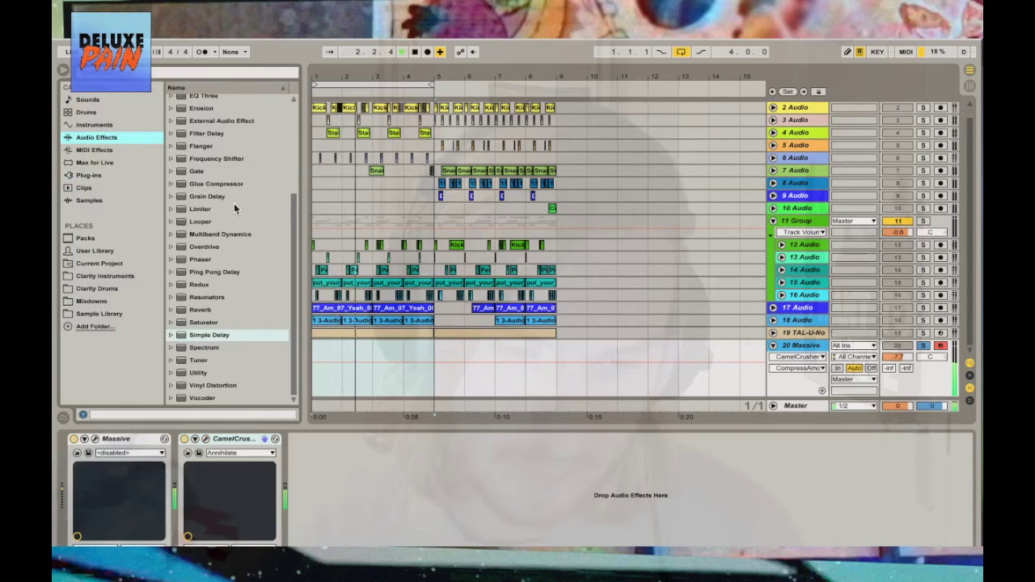
scroll(219, 150, "up", 2)
left_click(214, 135)
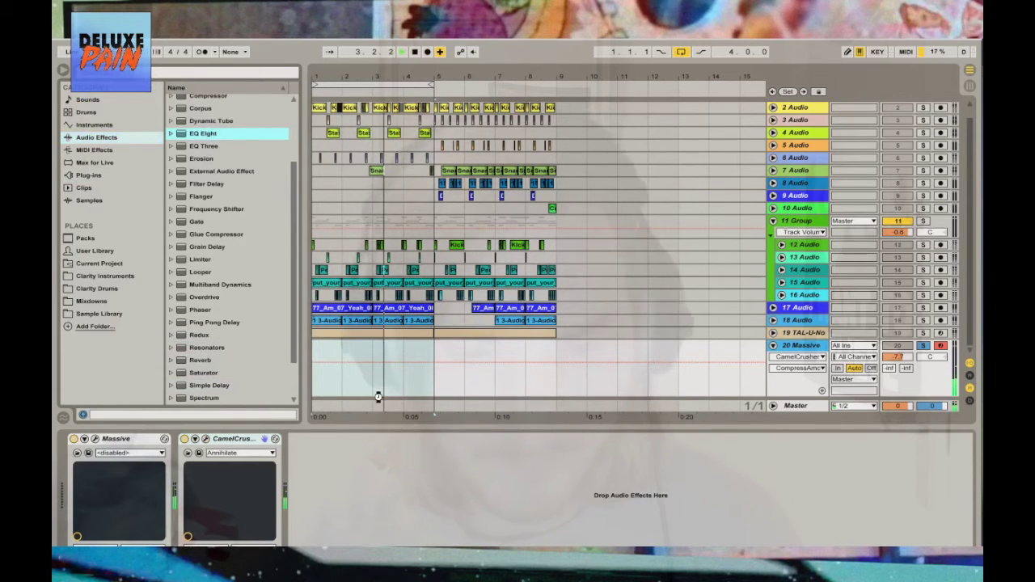
left_click_drag(444, 491, 445, 491)
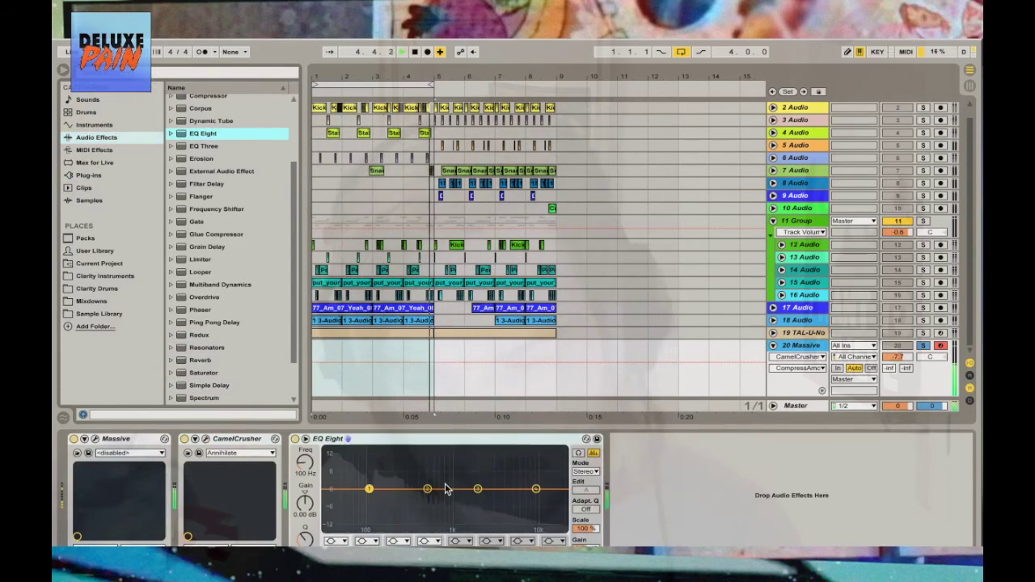
left_click_drag(533, 495, 522, 475)
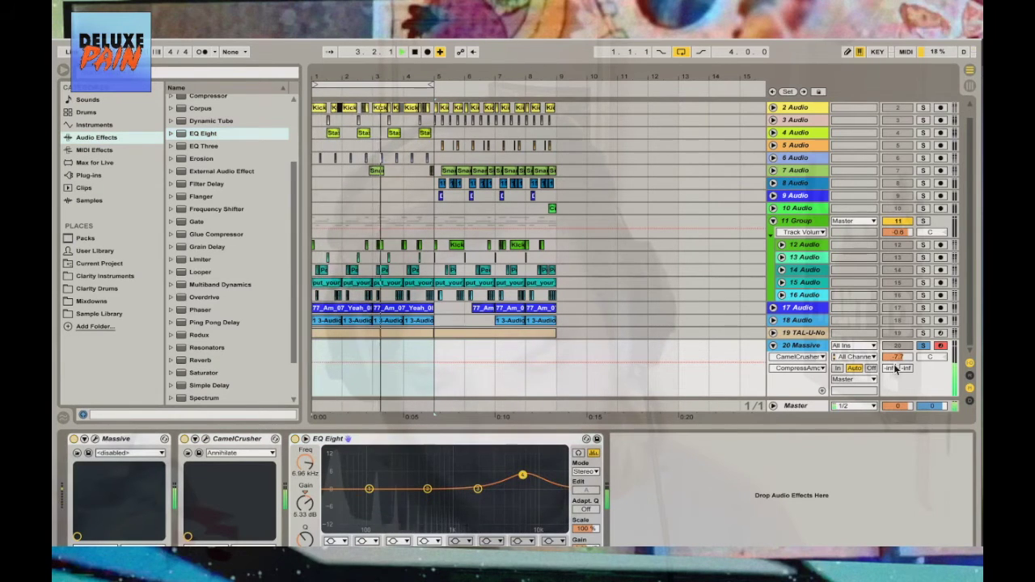
left_click(922, 346)
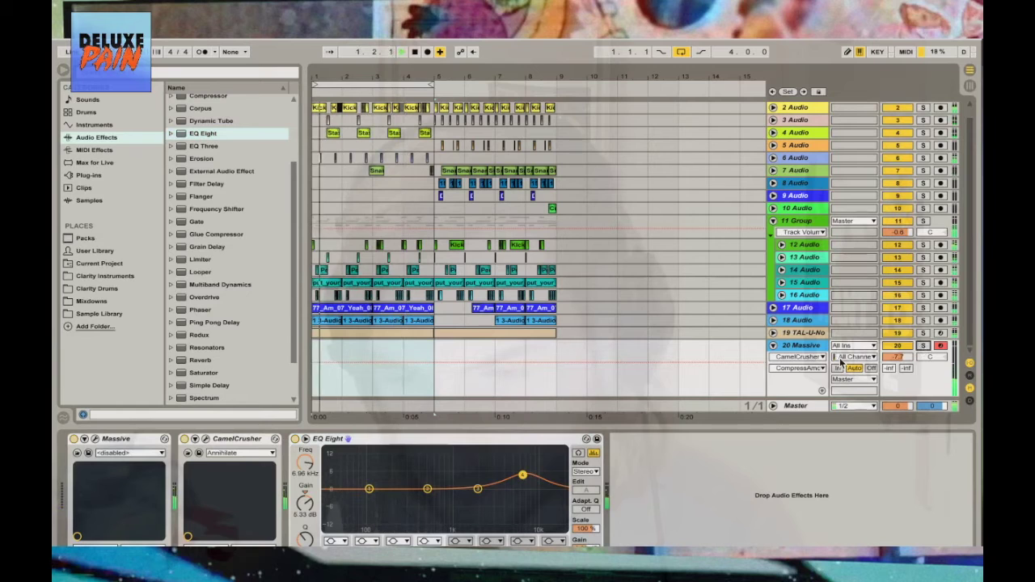
Insert a MIDI clip across bars 1 to 4 on the 20 Massive track and set its note editor to a fixed 1/4 grid
left_click_drag(435, 380, 314, 385)
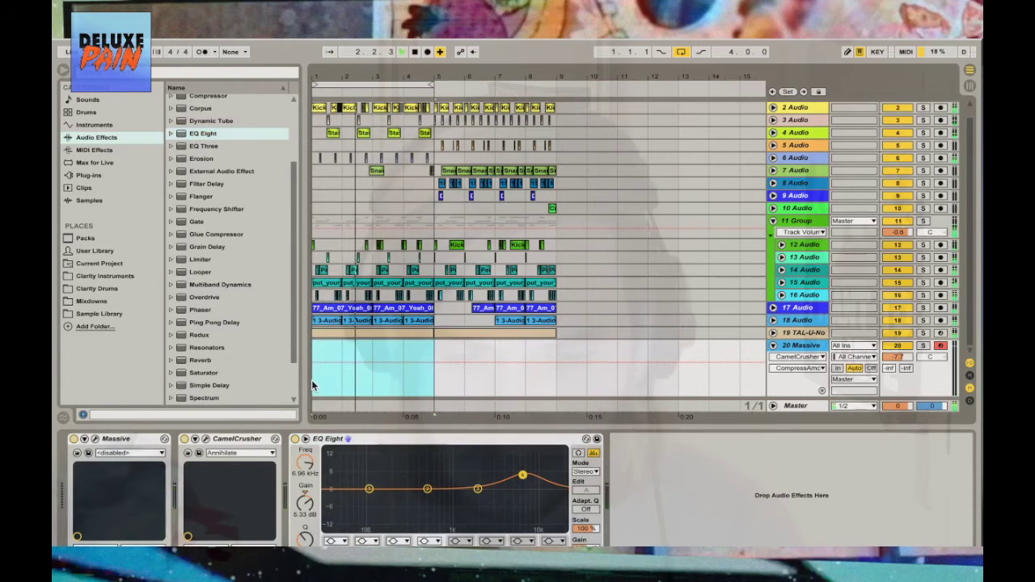
key("ctrl+shift+m")
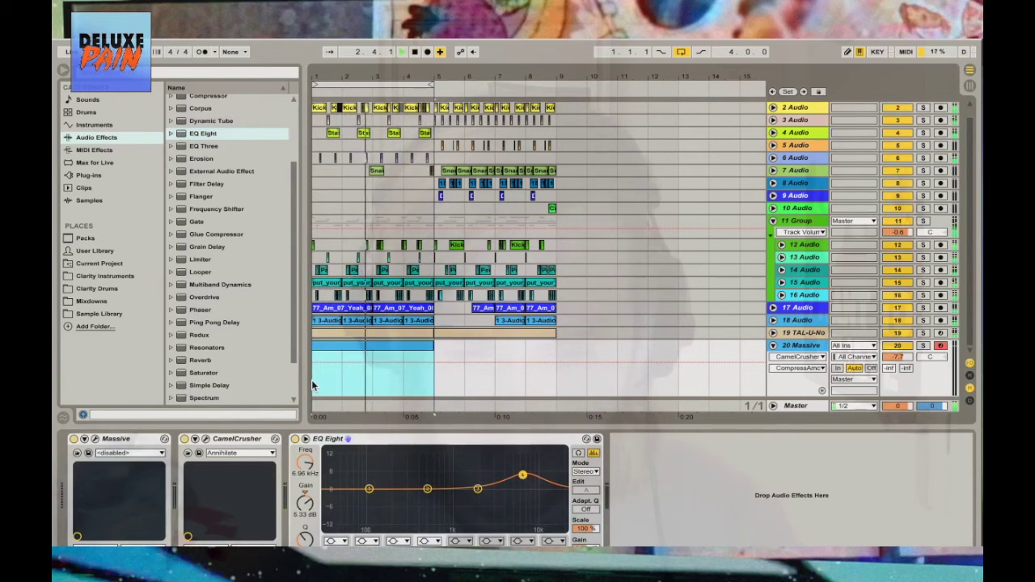
double_click(360, 345)
right_click(355, 499)
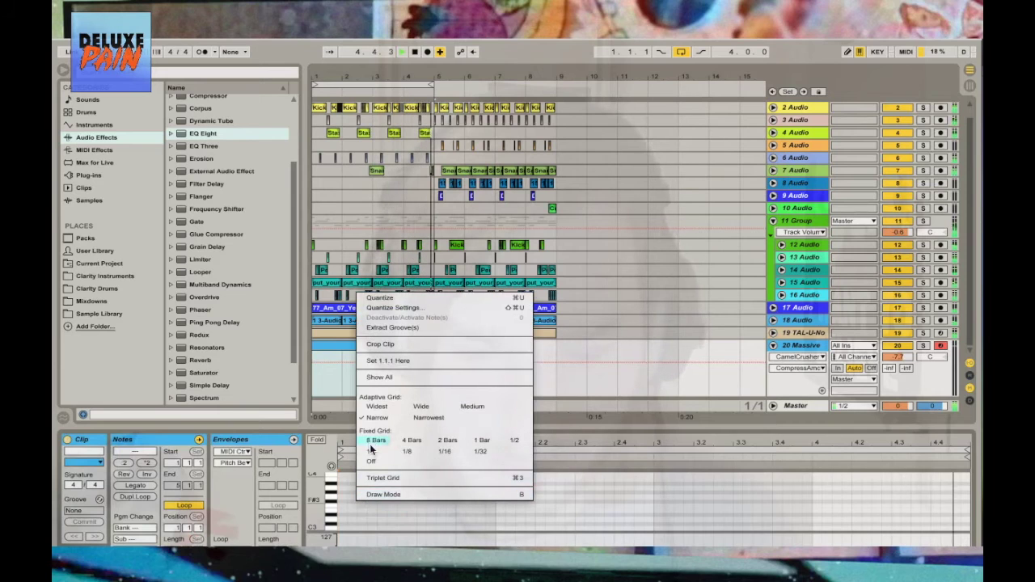
left_click(371, 450)
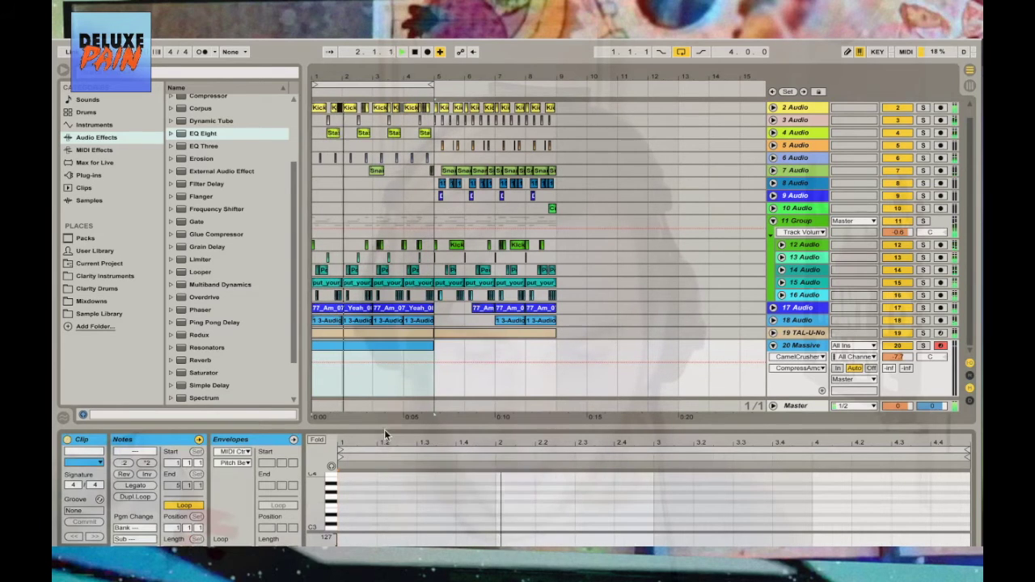
Enlarge the note editor and place a two-beat A1 note at the start of the Massive clip
left_click_drag(391, 403, 391, 368)
left_click(365, 473)
key("space")
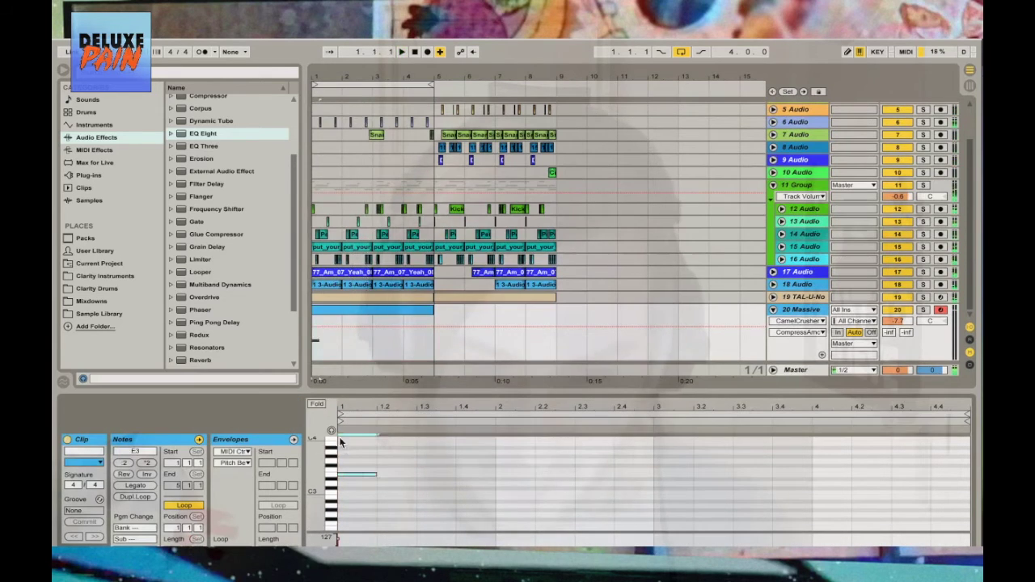
left_click_drag(364, 473, 379, 505)
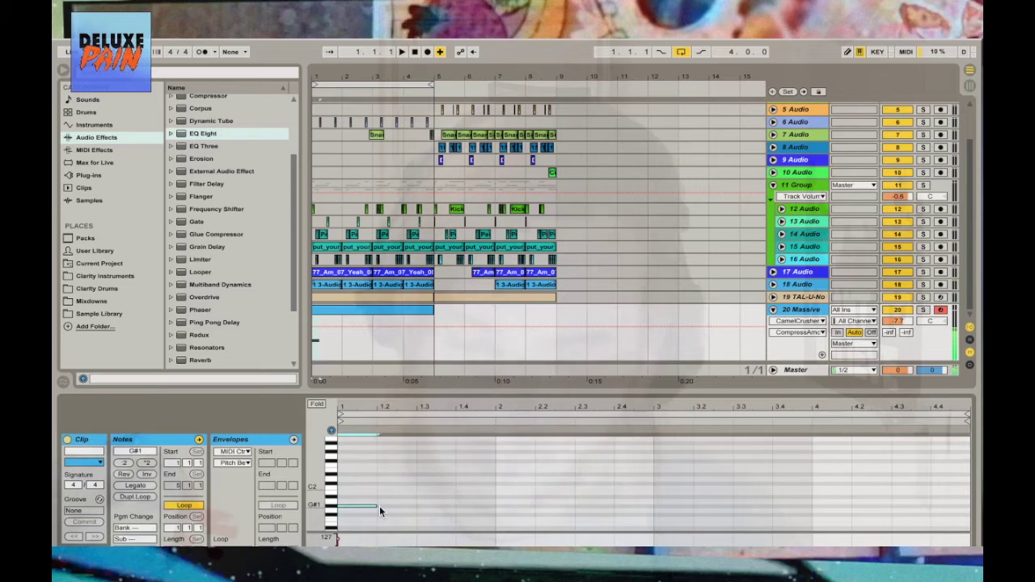
scroll(380, 505, "down", 2)
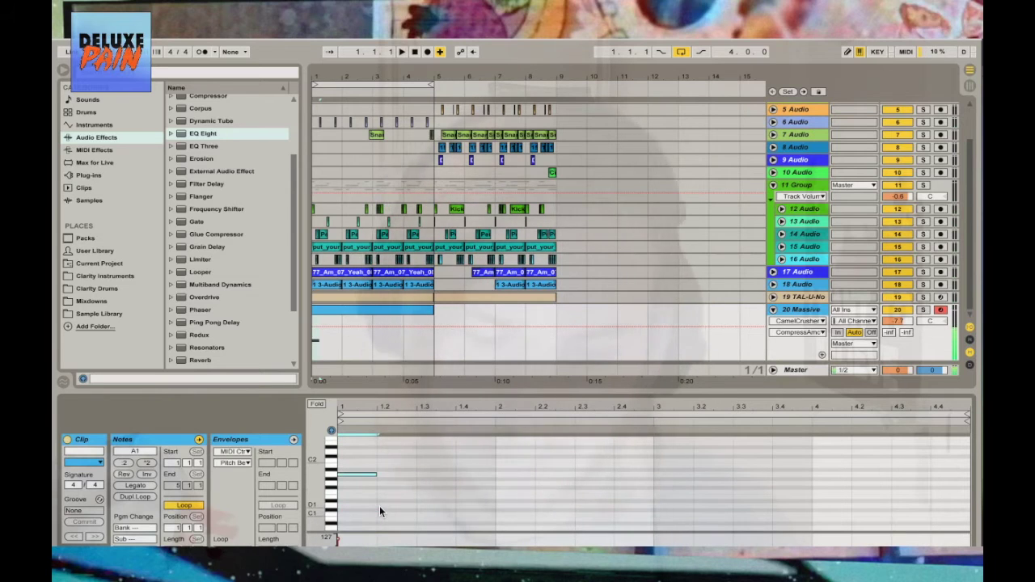
key("ctrl+d")
key("space")
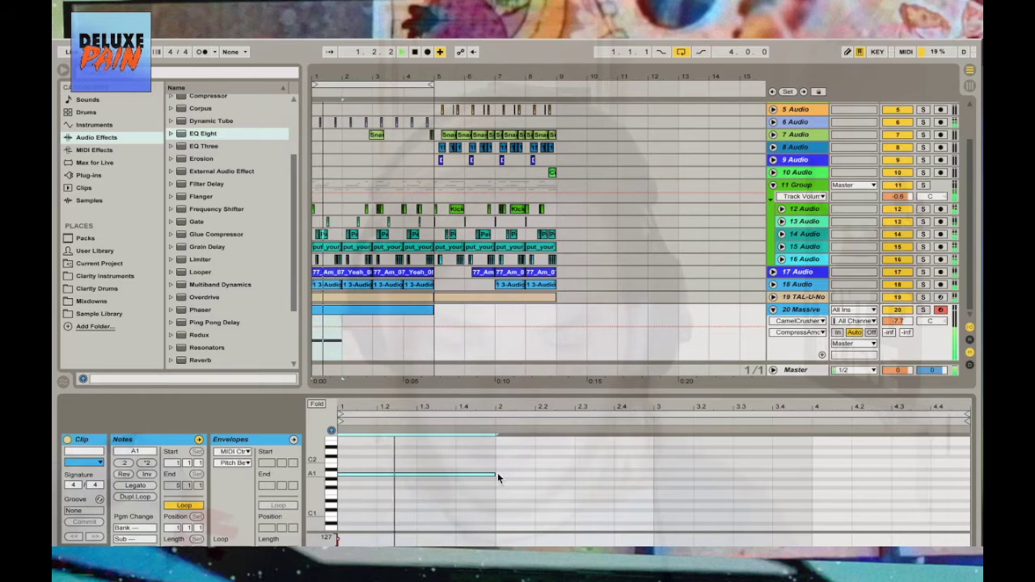
left_click_drag(498, 473, 422, 473)
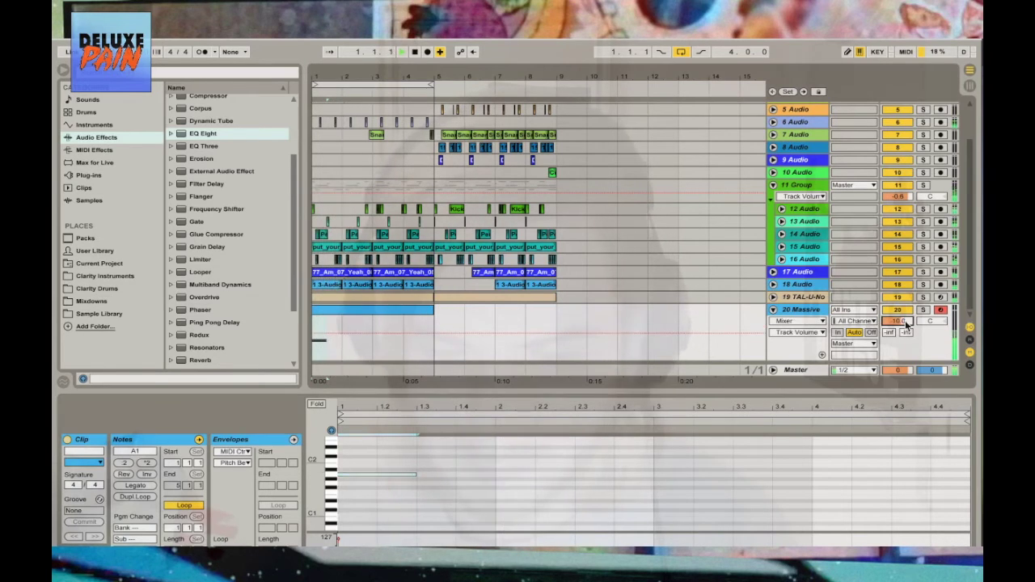
Add one-beat A1 notes on beats 1 and 2 of bar 2 and a one-beat F1 note at 3.2
left_click(381, 474)
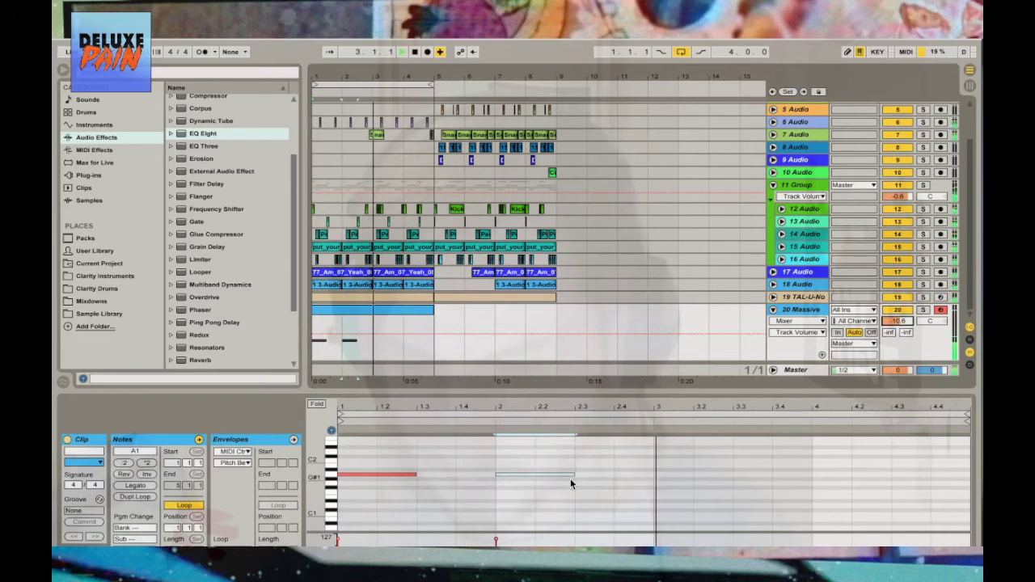
left_click_drag(573, 475, 552, 474)
double_click(536, 474)
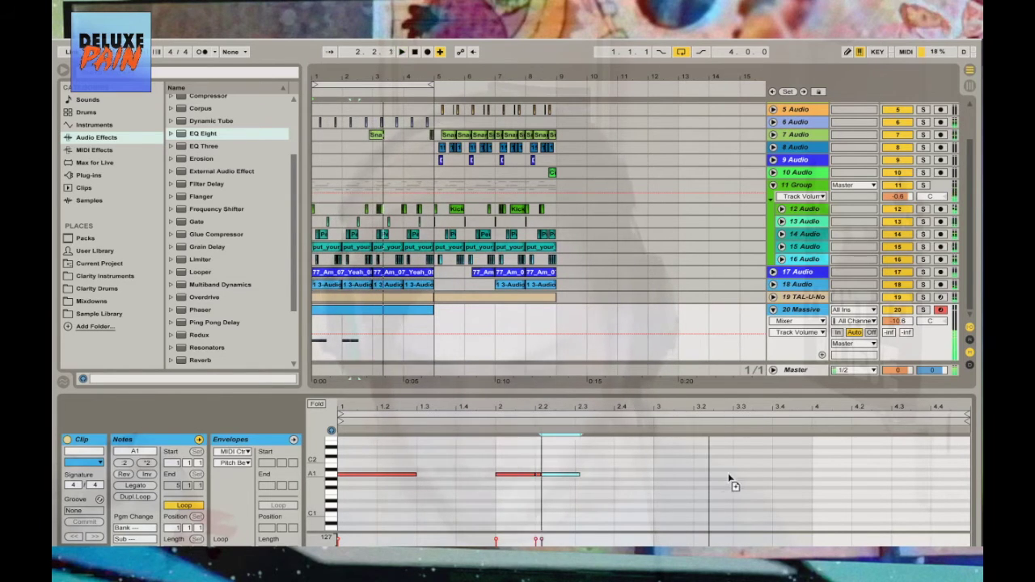
key("space")
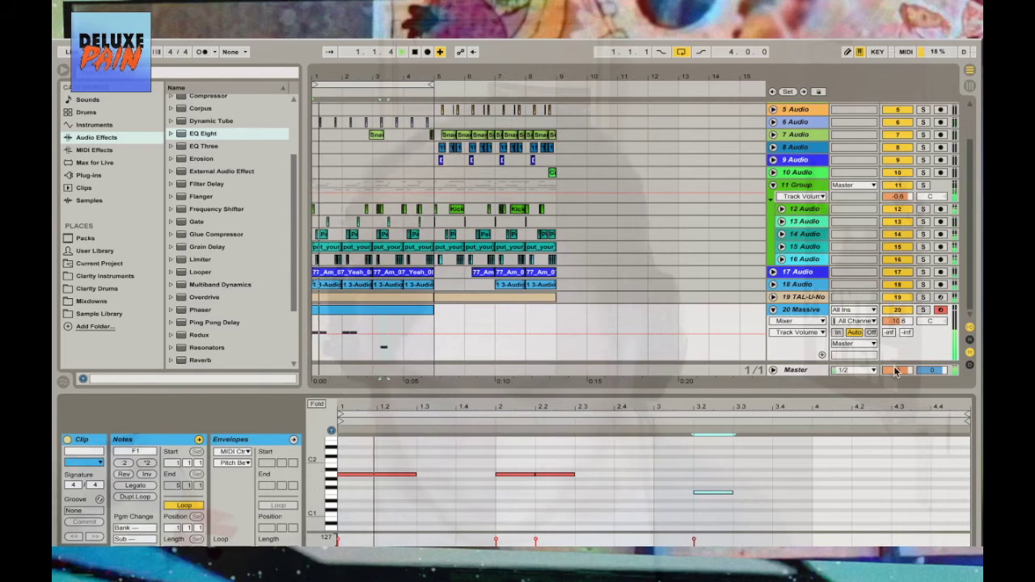
Set the 20 Massive track's volume to -10.7 and change the note editor's fixed grid to 1/16
left_click(902, 325)
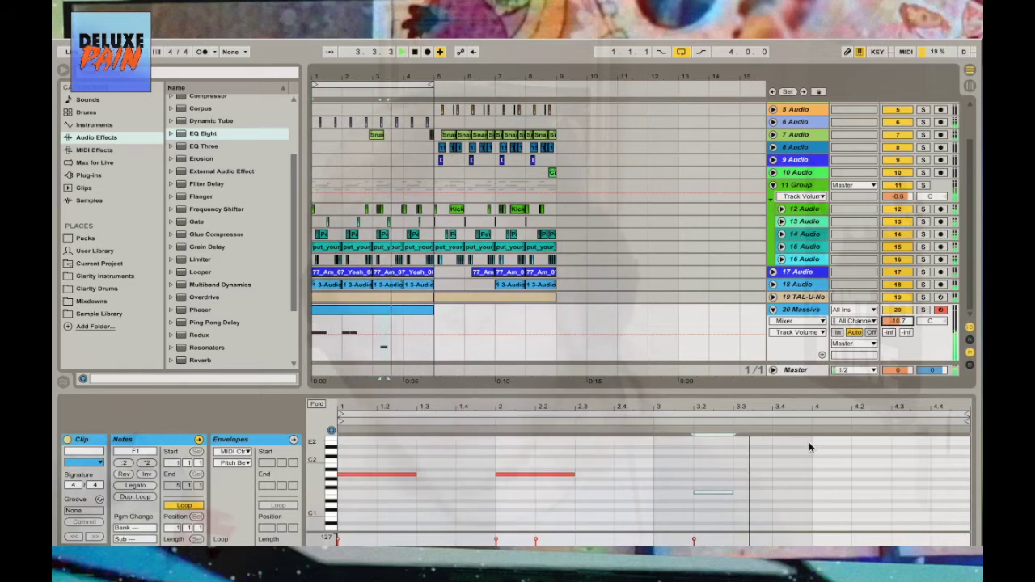
right_click(838, 448)
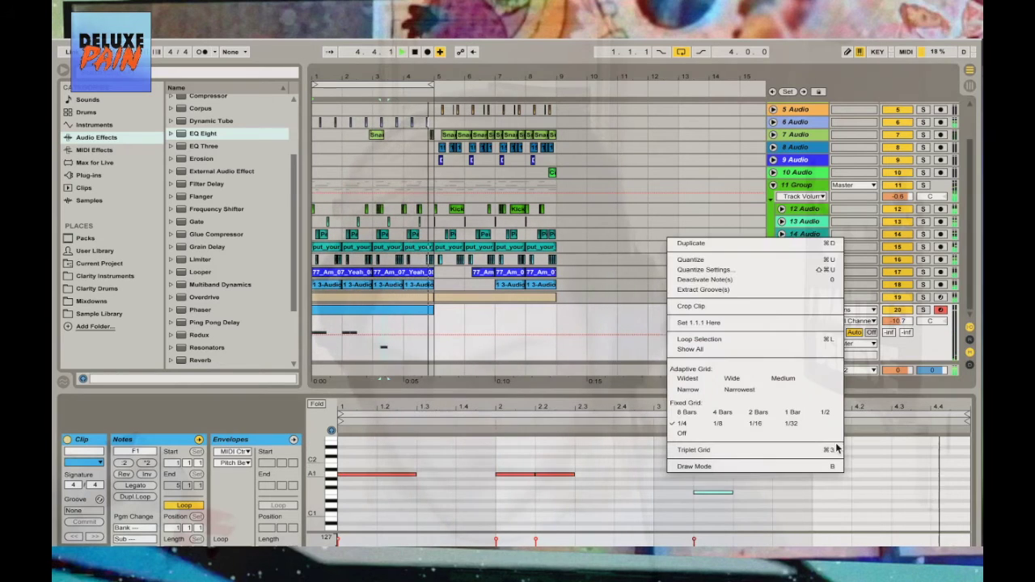
left_click(744, 425)
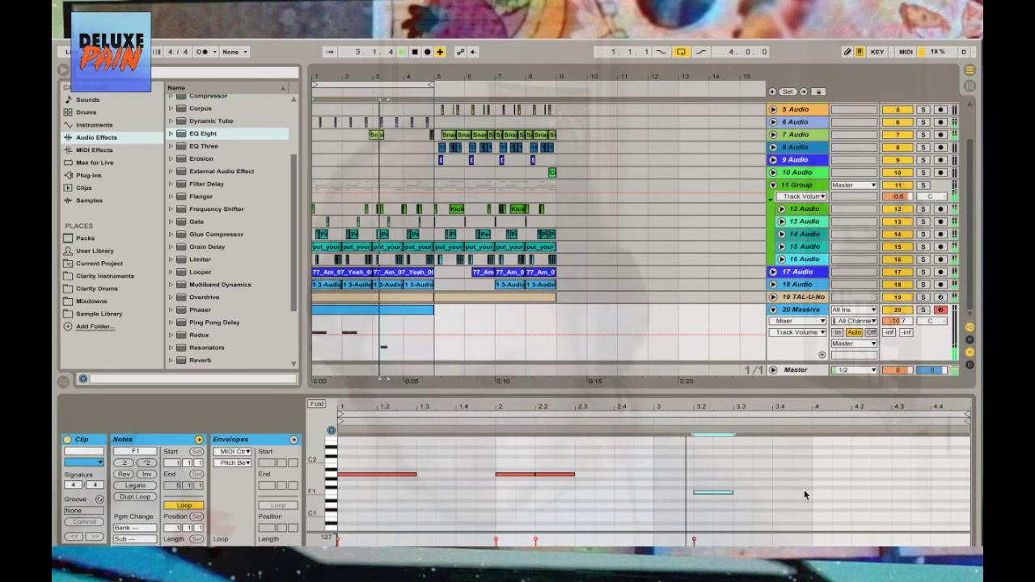
Add half-beat C2, B1 and G1 notes at 4.1.3, 4.2.3 and 4.3.3 in the Massive clip
left_click(835, 475)
key("Up")
left_click(860, 470)
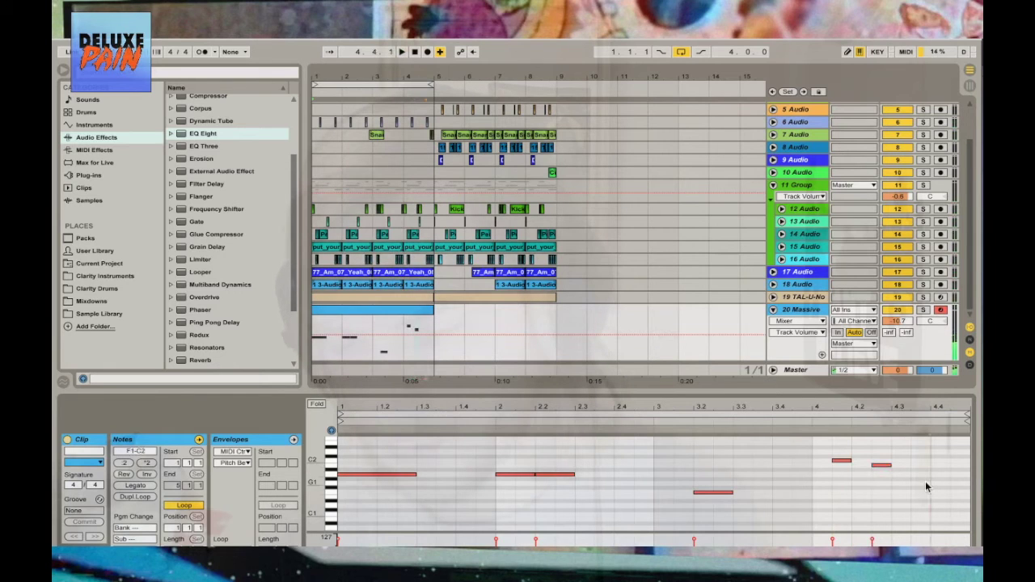
key("shift+Up")
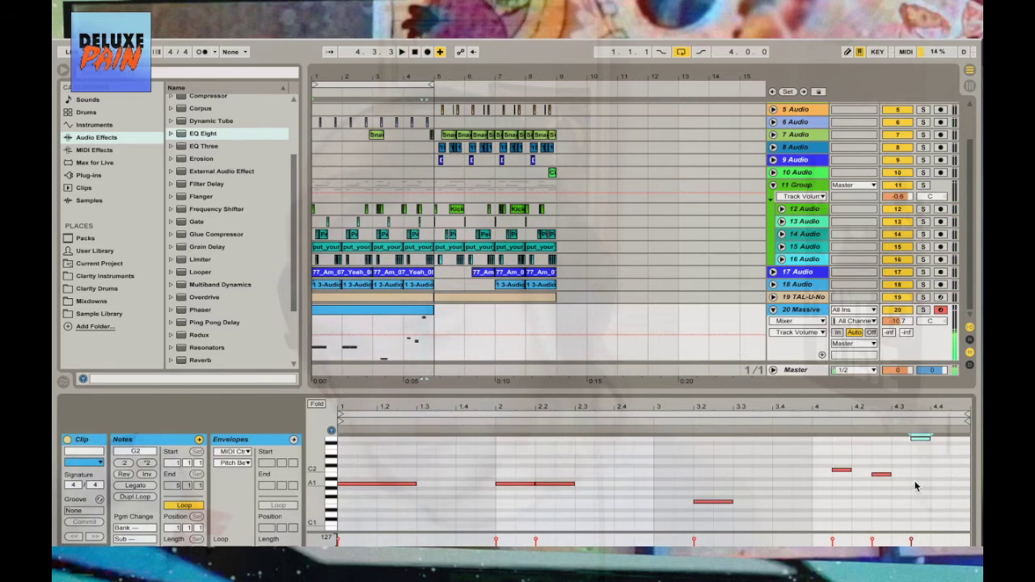
key("space")
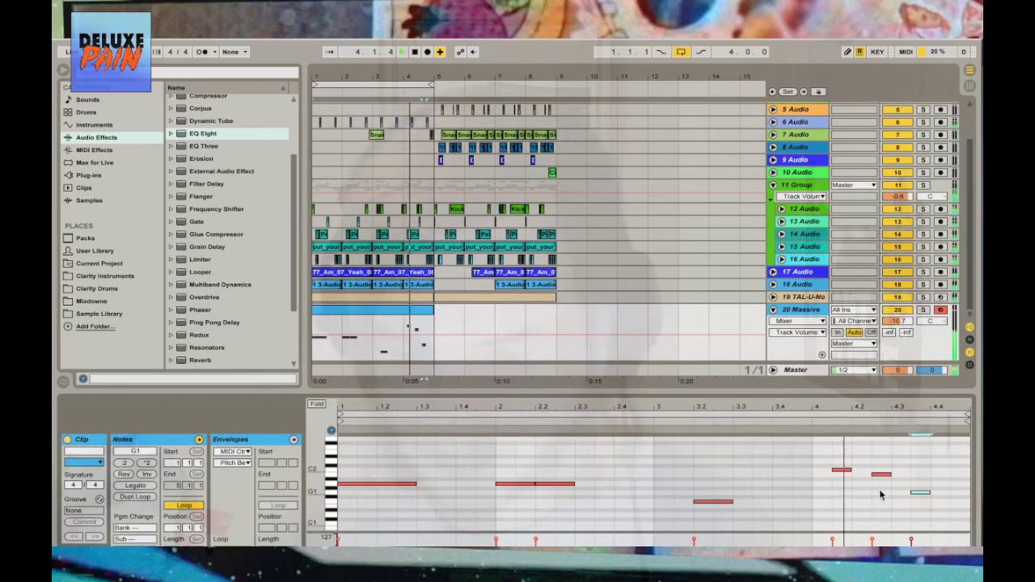
Shift the three bar 4 notes half a beat later and delete the A1 note at the start of bar 2
left_click_drag(947, 512, 808, 457)
key("Right")
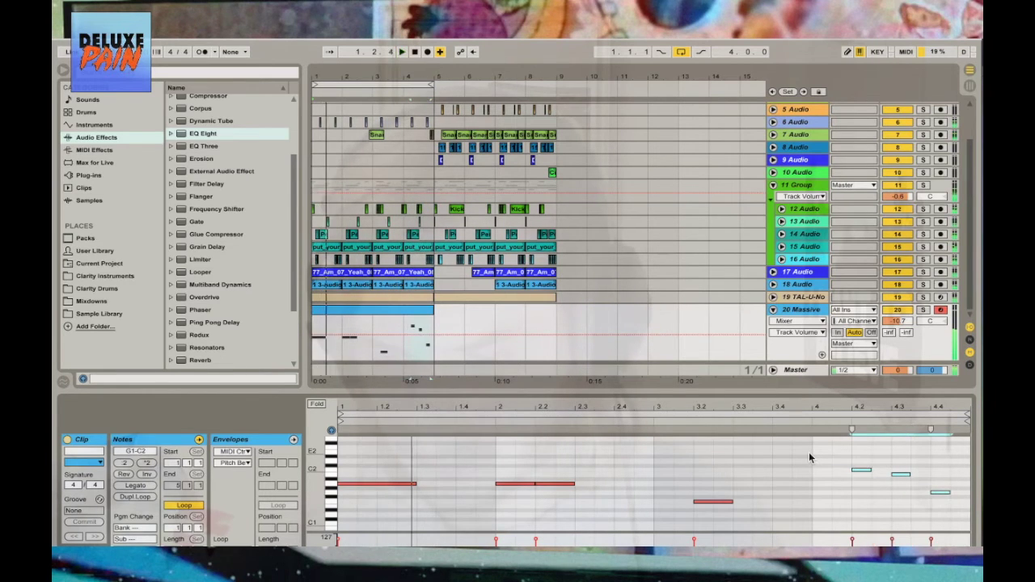
left_click(499, 484)
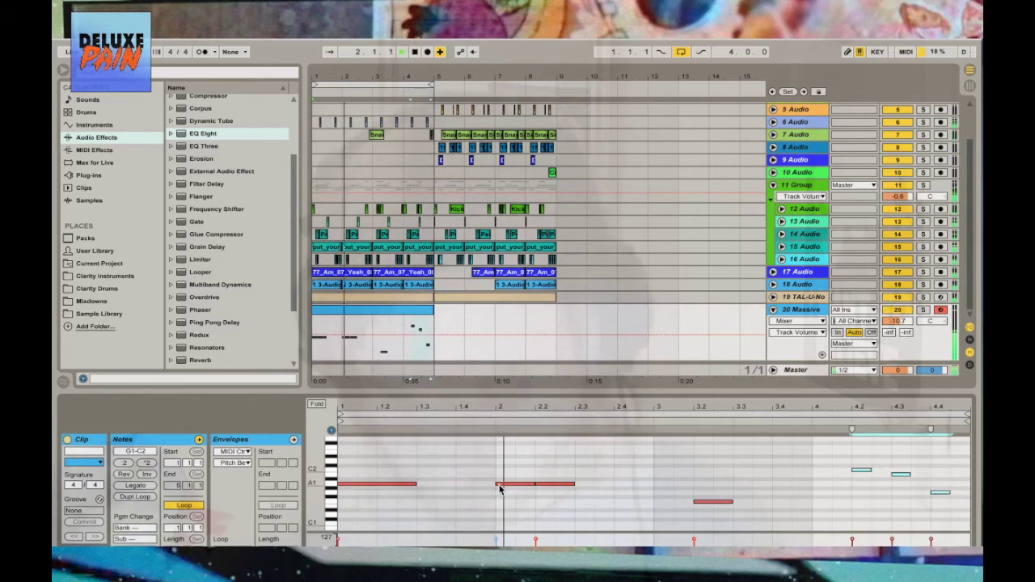
key("Delete")
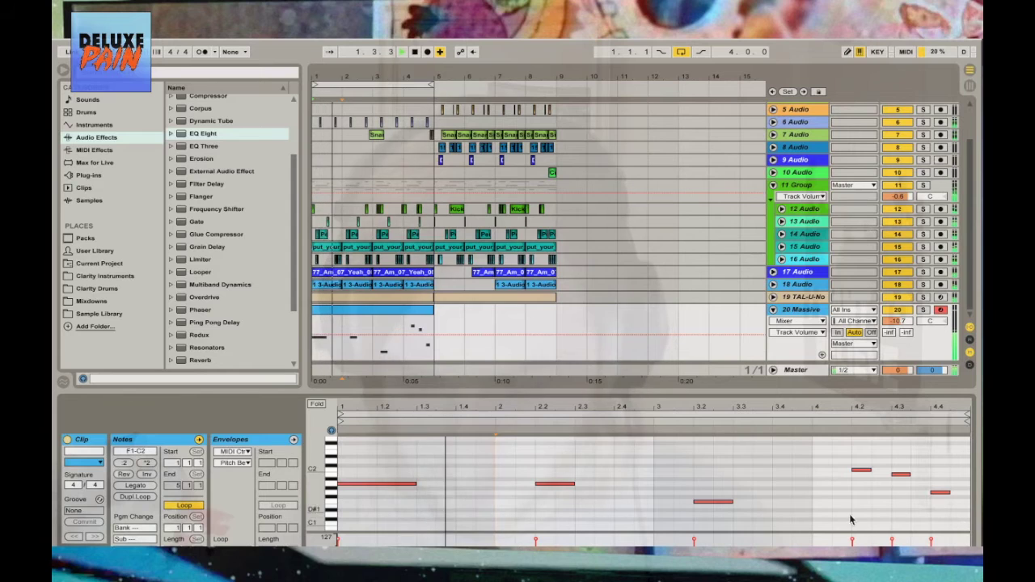
Add a C1 note at 4.1.3, shorten it to a sixteenth on a fixed 1/32 grid and nudge it one grid step later
double_click(844, 475)
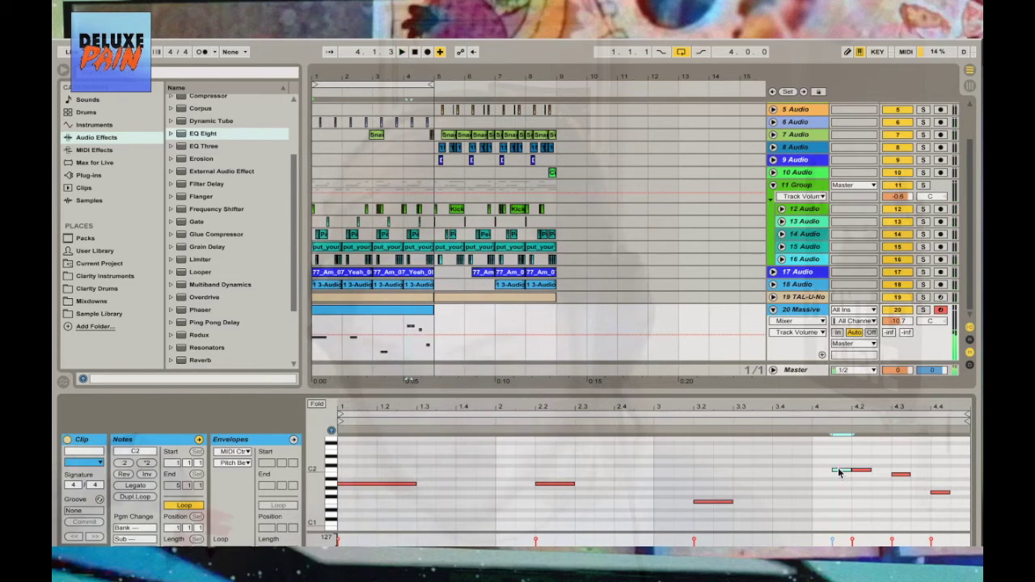
left_click(842, 524)
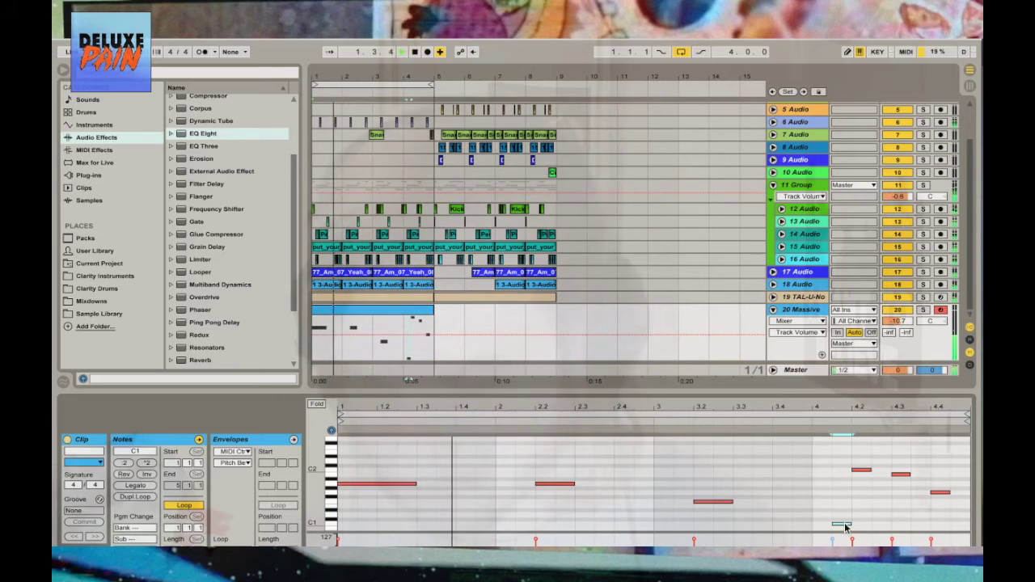
right_click(845, 524)
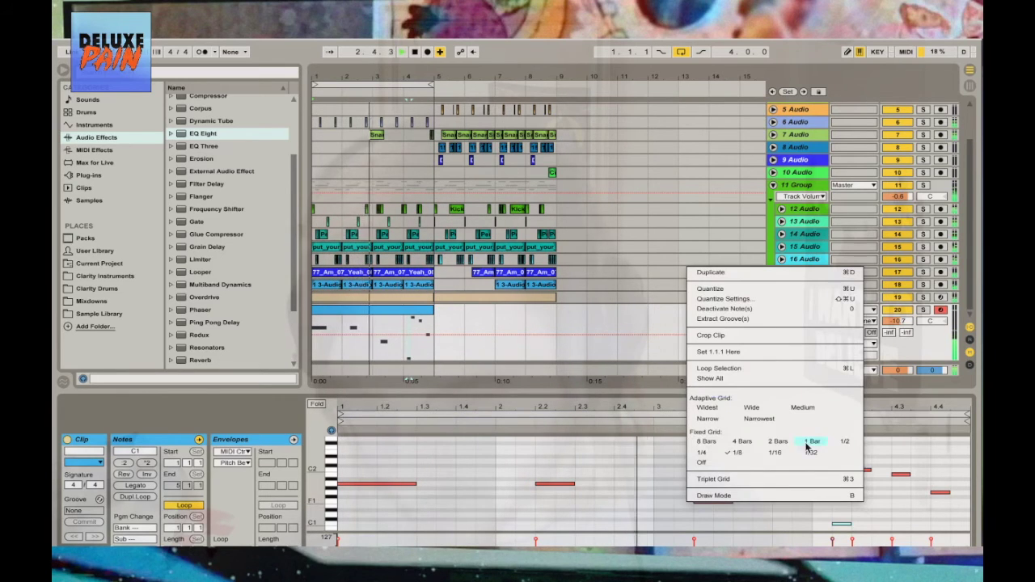
left_click(809, 453)
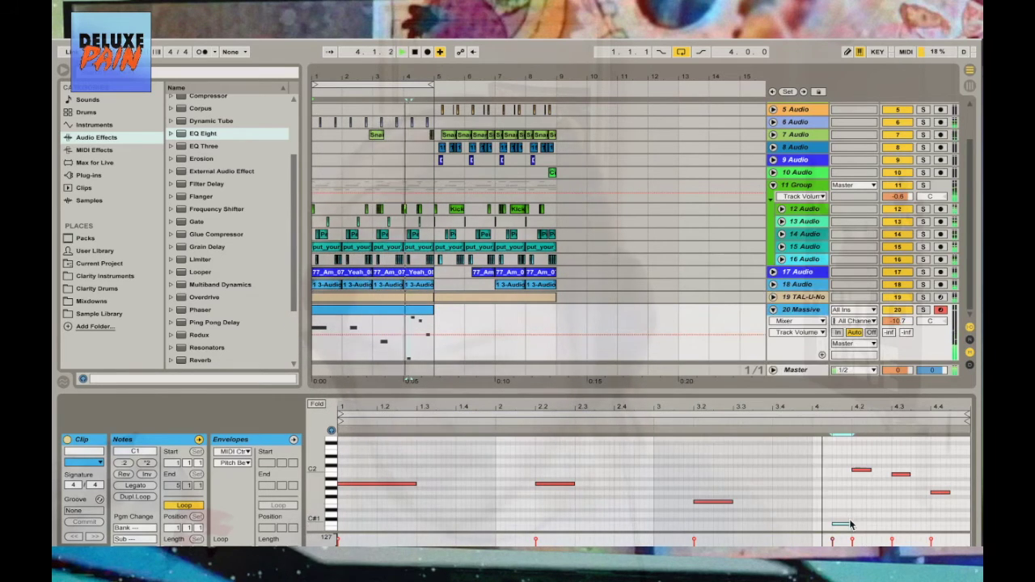
key("shift+Left")
key("shift+Left")
key("shift+Left")
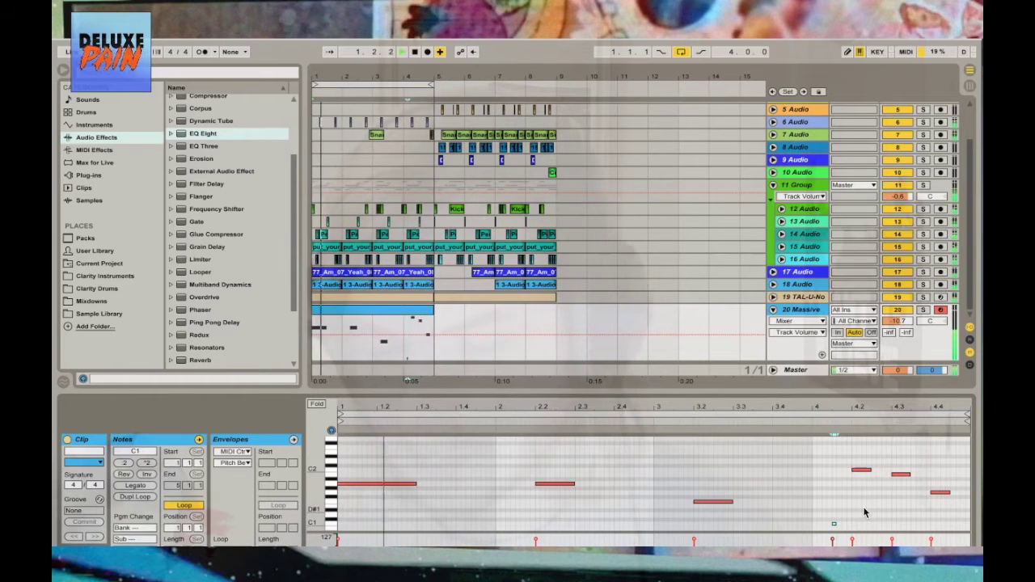
key("shift+Right")
key("shift+Right")
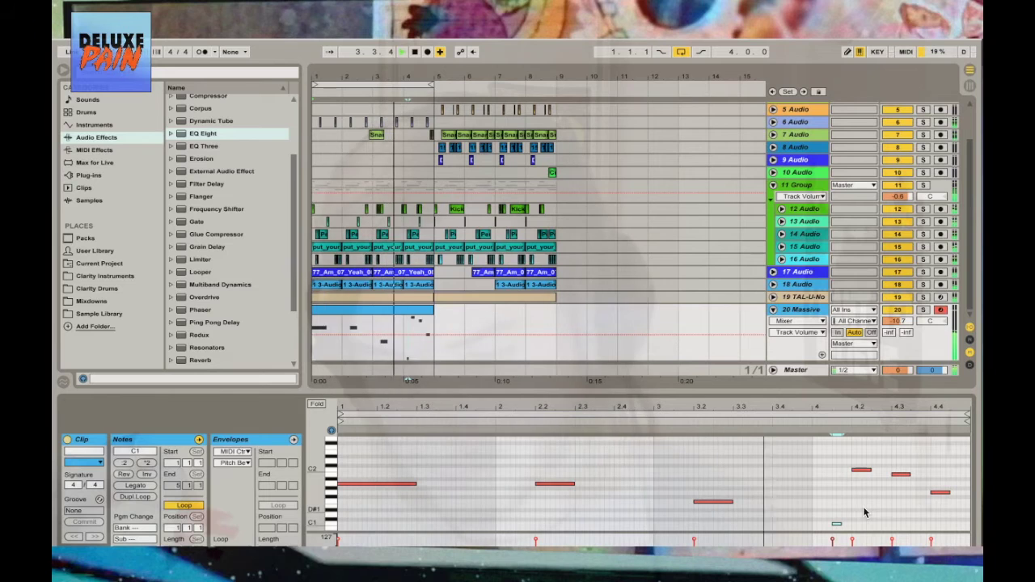
key("Right")
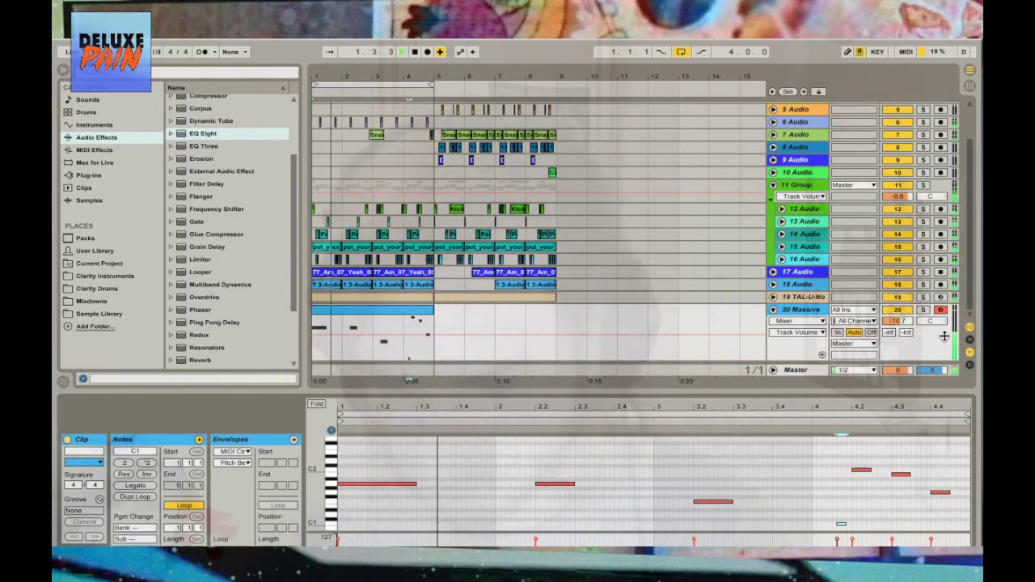
Show the track delays, then set the 20 Massive track's delay to 9 ms and its volume to -12.4
left_click(969, 363)
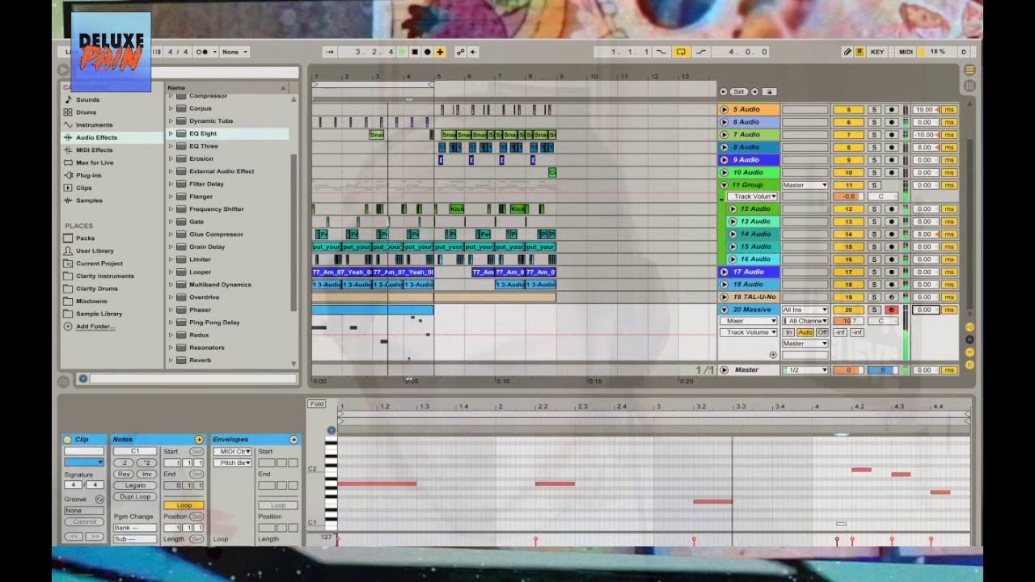
left_click(924, 310)
type("8")
key("Return")
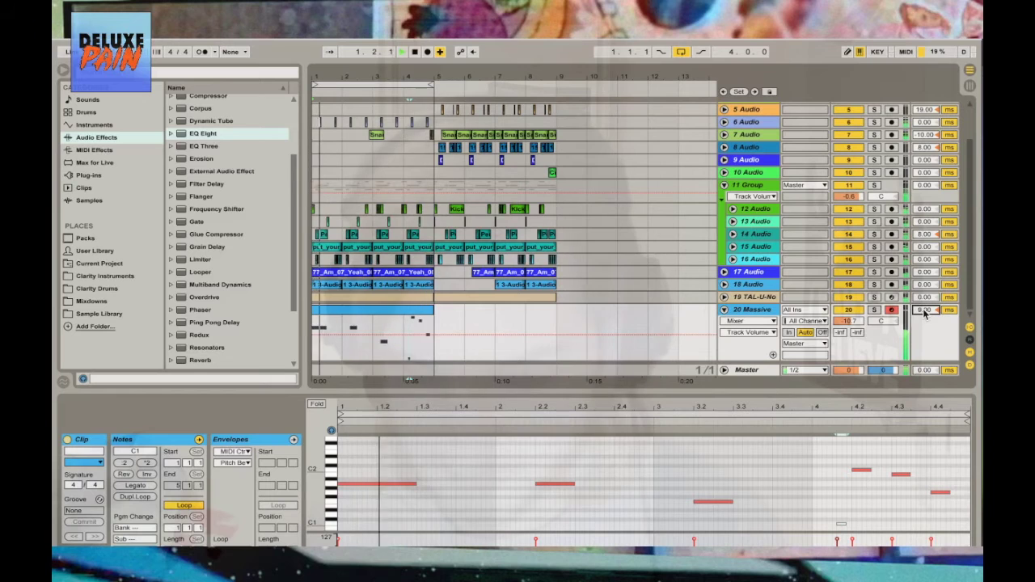
left_click(852, 322)
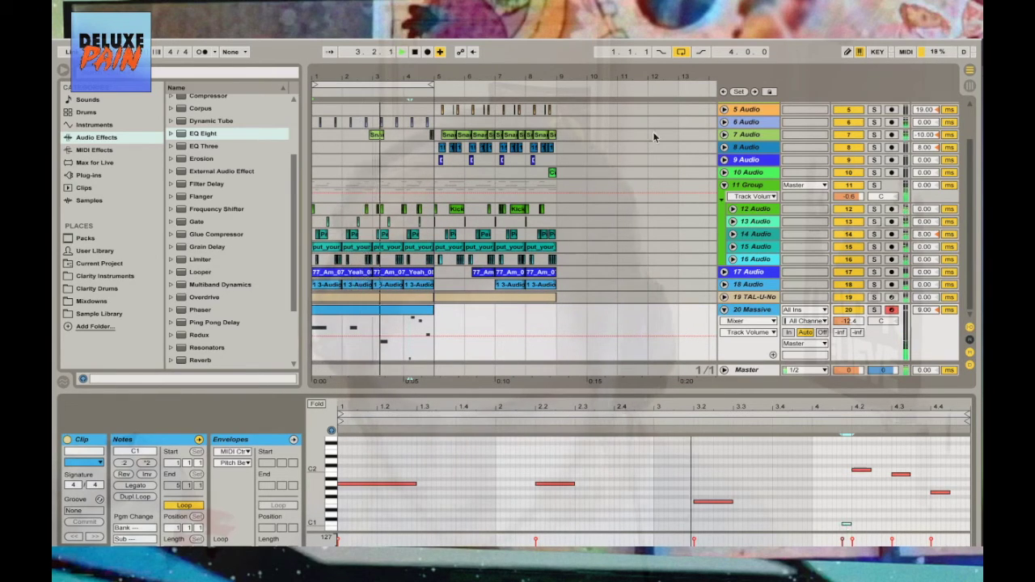
Unfold the 2 Audio track and shorten the kick clip at the start of bar 4 to one beat on a fixed 1/16 grid
scroll(647, 145, "up", 3)
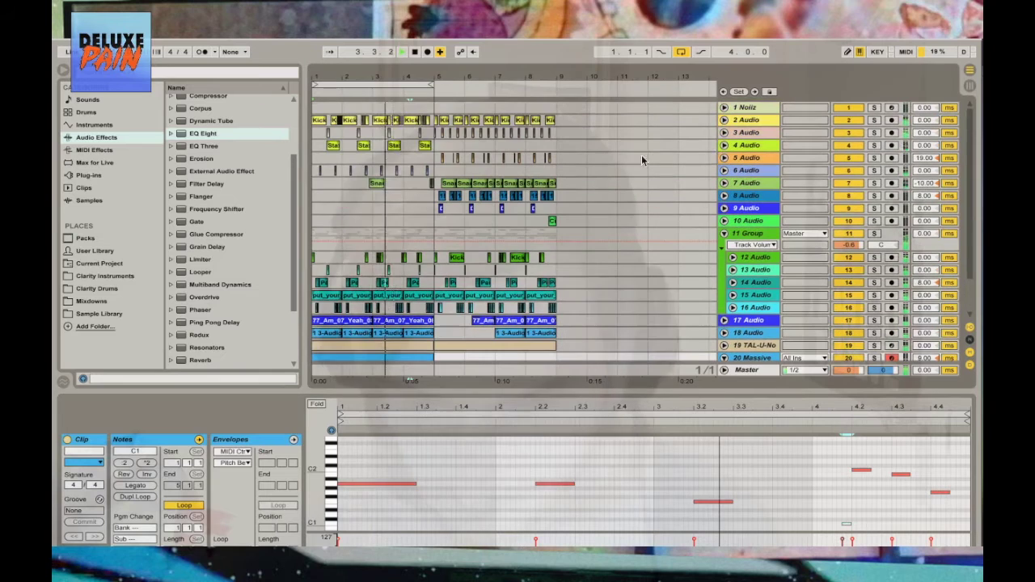
left_click(724, 120)
left_click_drag(409, 99, 435, 105)
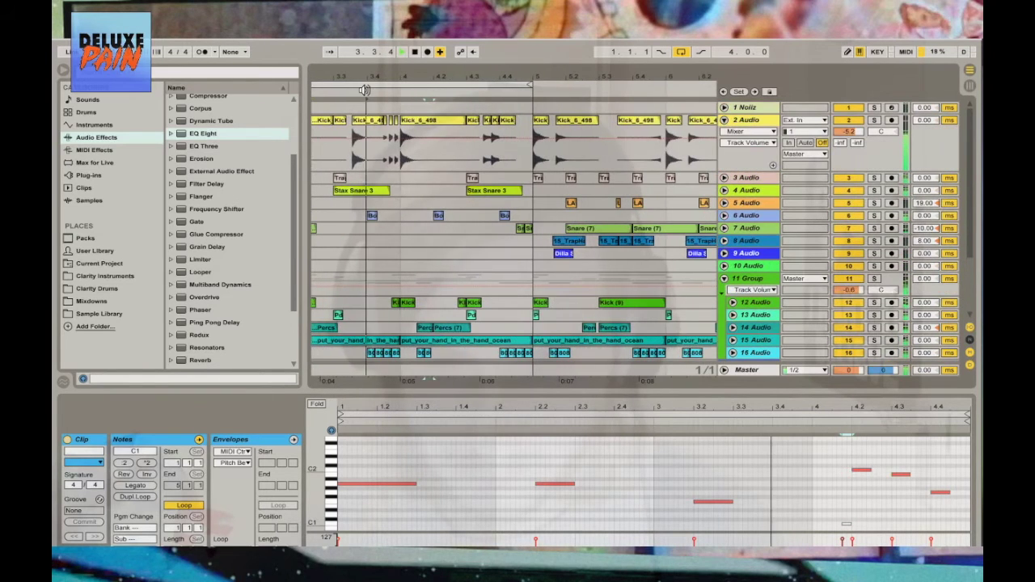
right_click(435, 204)
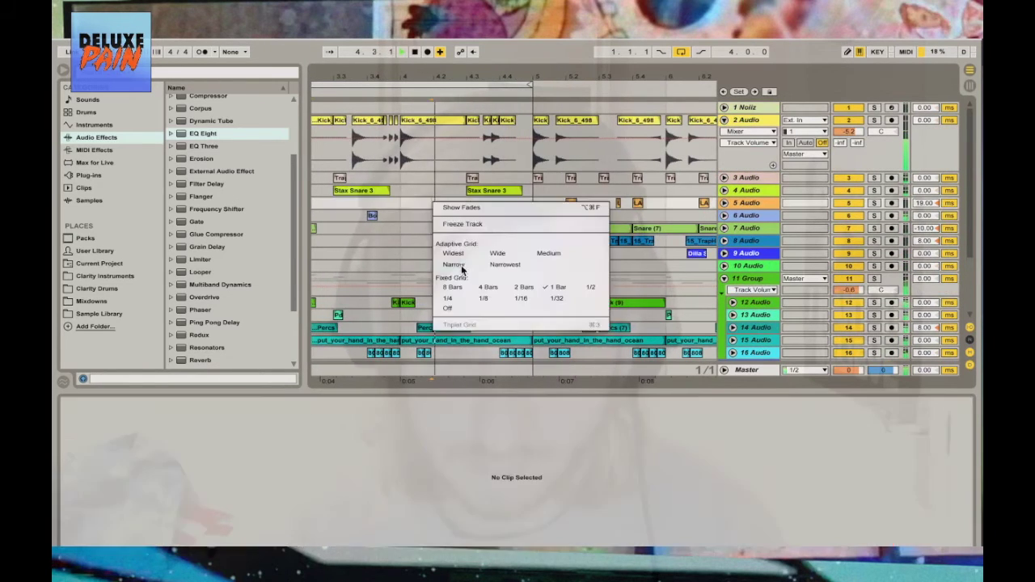
left_click(507, 299)
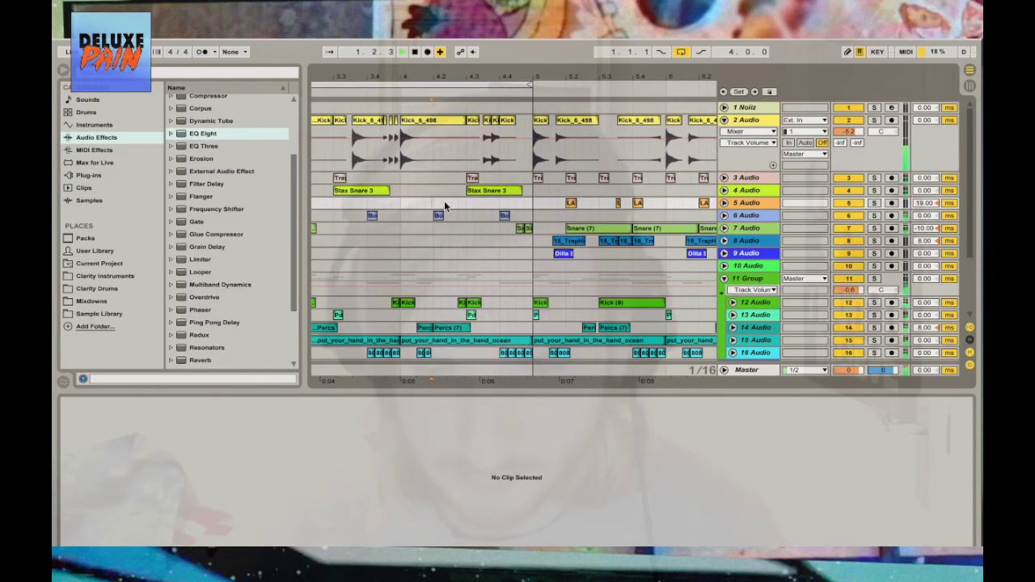
left_click(420, 120)
left_click_drag(457, 120, 428, 121)
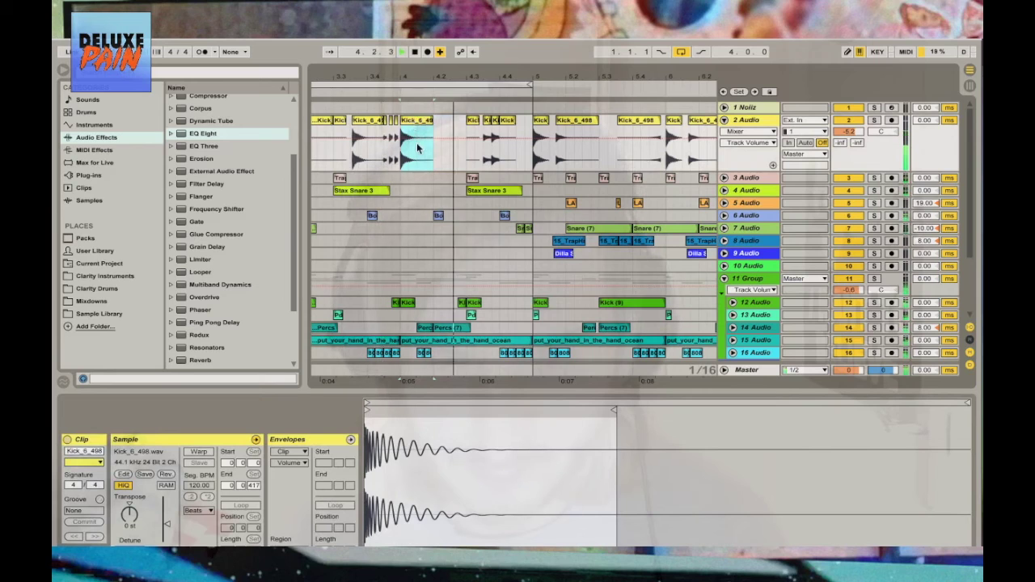
Cut the bar 4 kick to half a beat, place a copy at 4.1.4 and fold the 2 Audio track
left_click(400, 137)
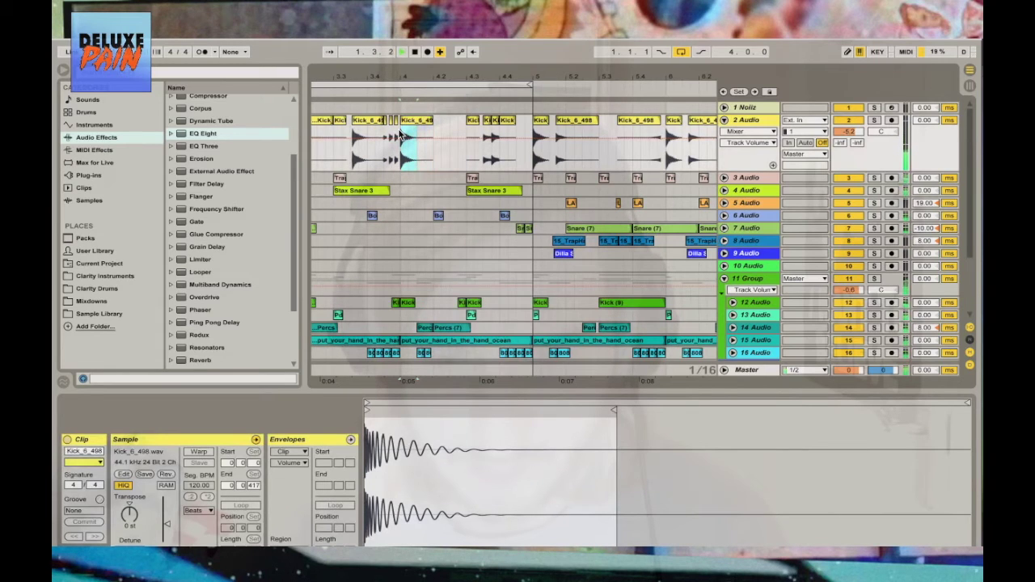
left_click_drag(400, 136, 417, 123)
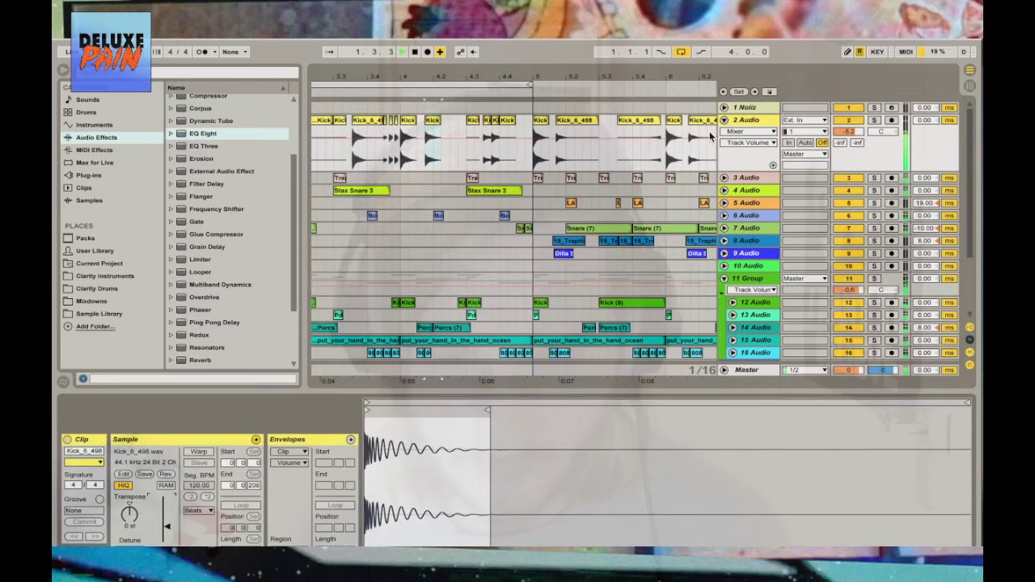
left_click(723, 120)
Insert an audio track below 2 Audio and search the Sample Library for claps
right_click(750, 123)
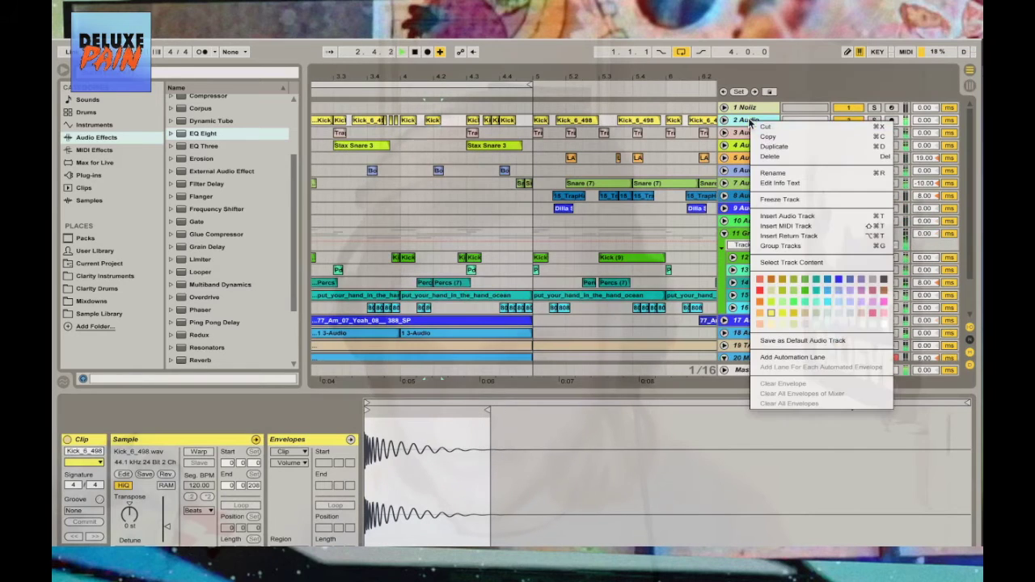
left_click(787, 217)
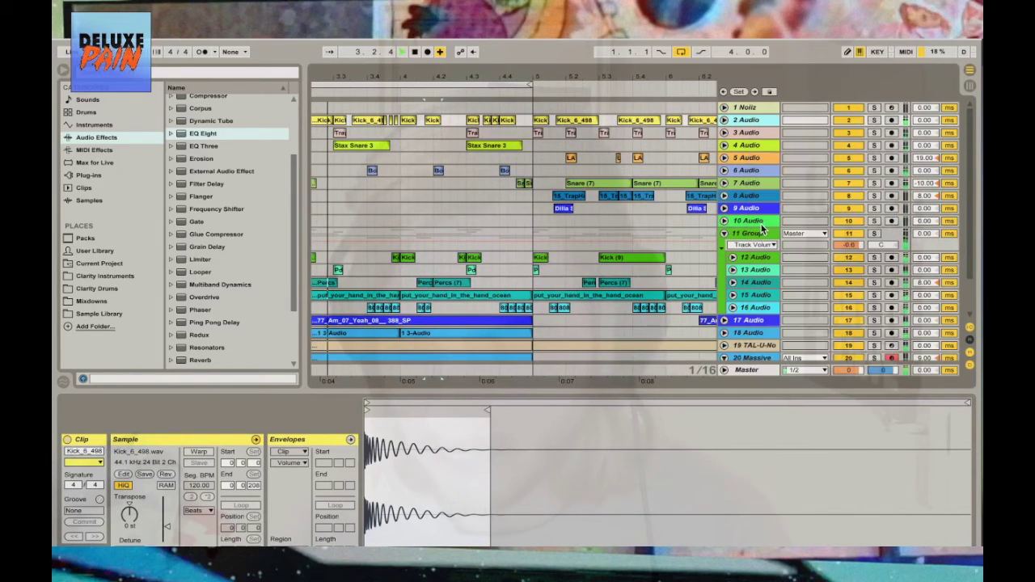
left_click(202, 74)
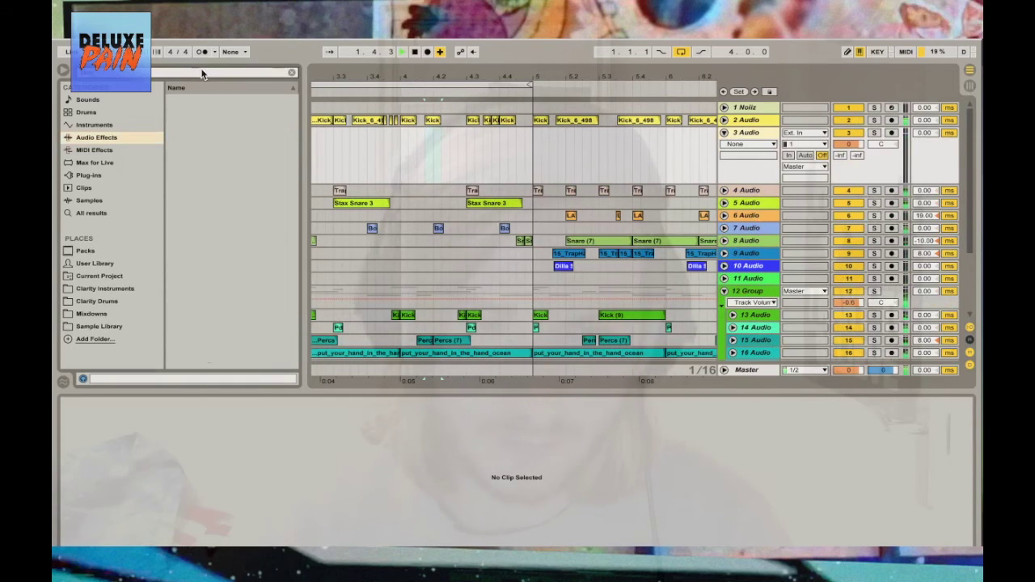
left_click(111, 326)
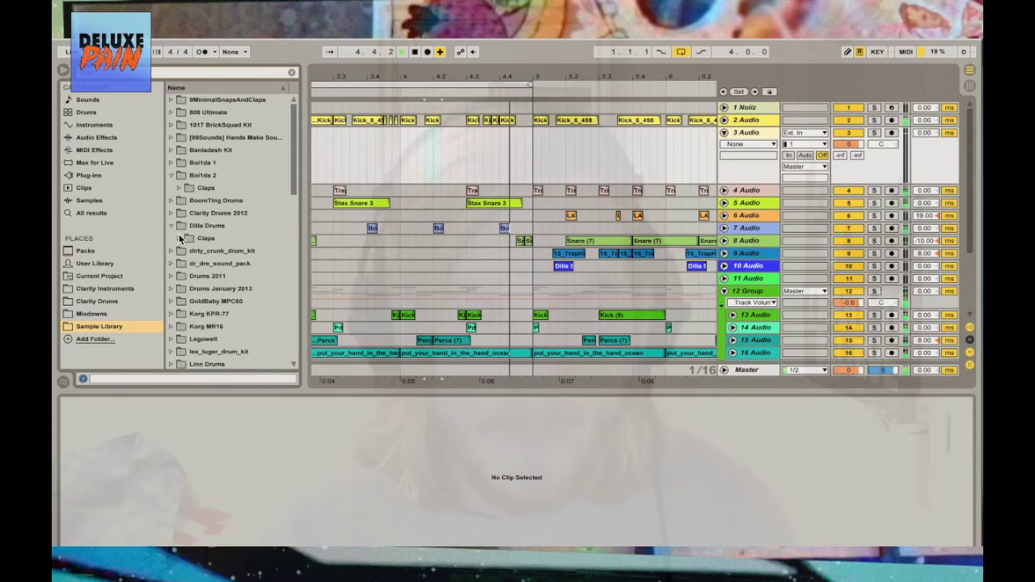
Browse the Dilla Drums claps in the sample library, and open the VEC3 Claps folder inside Vengeance Samples
left_click(179, 236)
key("Down")
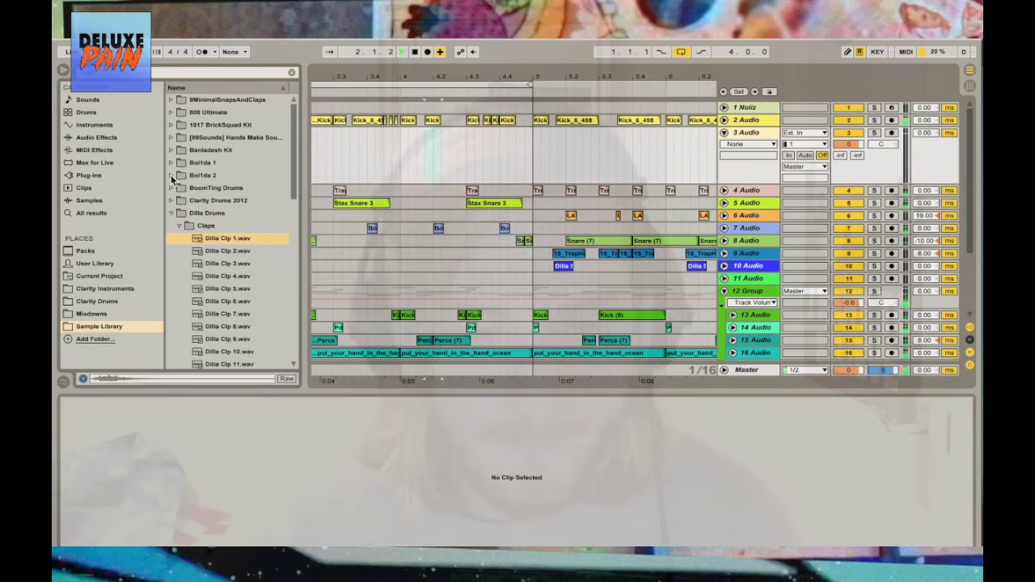
scroll(195, 191, "down", 9)
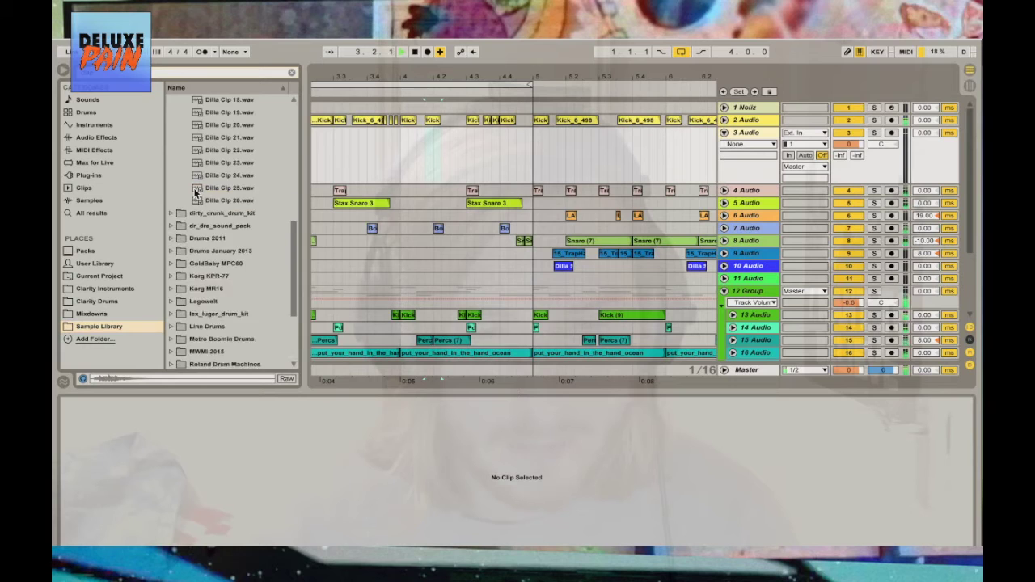
scroll(195, 191, "down", 3)
left_click(170, 349)
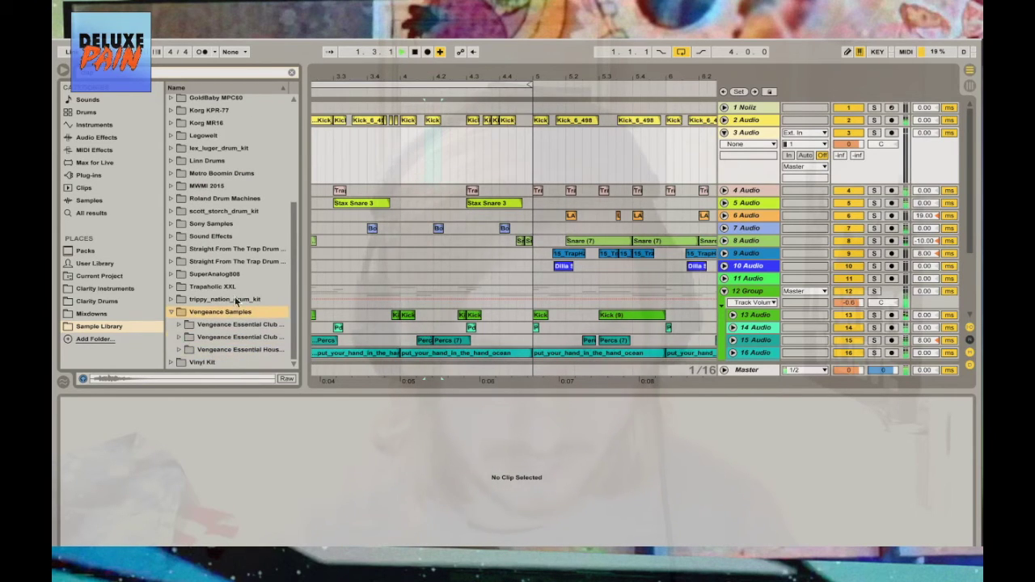
left_click(181, 336)
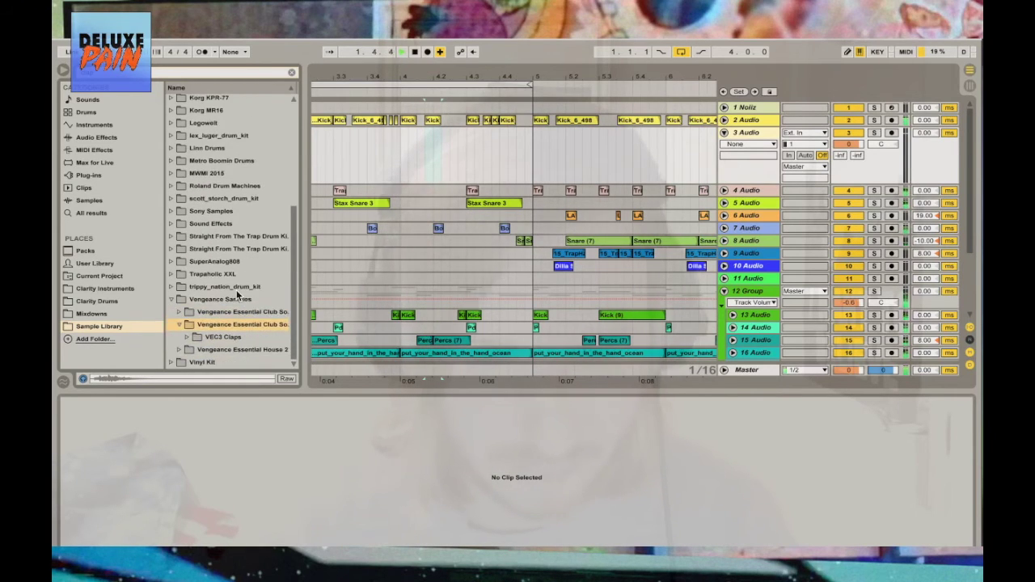
left_click(187, 335)
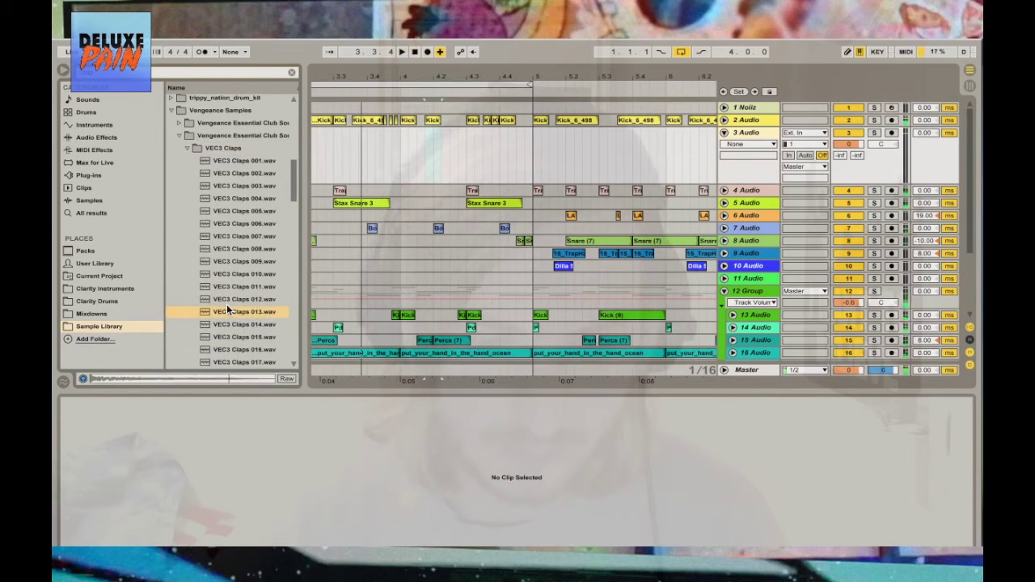
Audition claps from the VEC3 Claps folder and place VEC3 Claps 009 on the 3 Audio track at beat 4.4
left_click(254, 250)
left_click(242, 261)
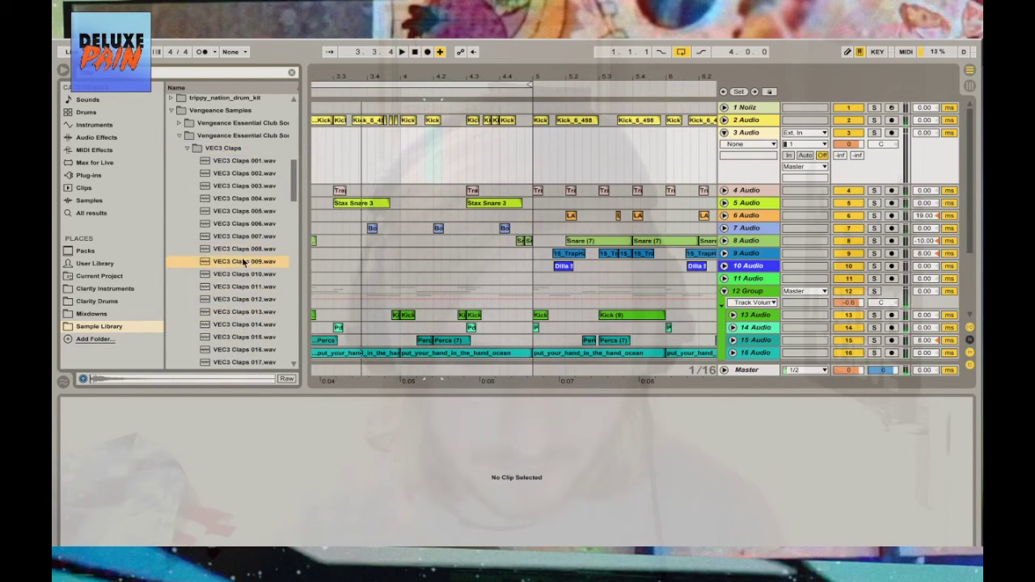
left_click_drag(303, 277, 499, 156)
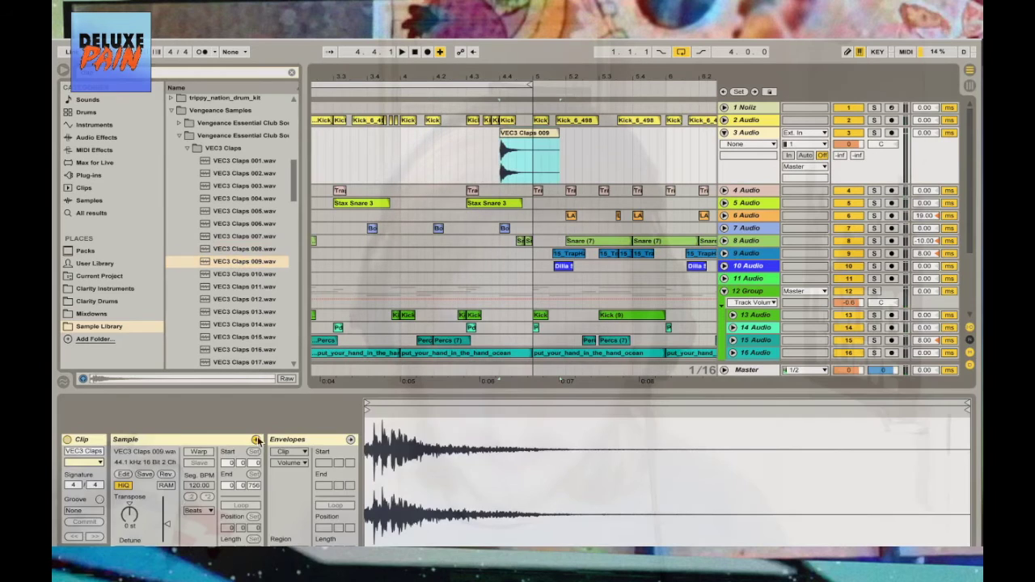
Lower the VEC3 Claps 009 clip's gain and transpose it up 2 semitones while the arrangement plays
left_click_drag(158, 533, 158, 554)
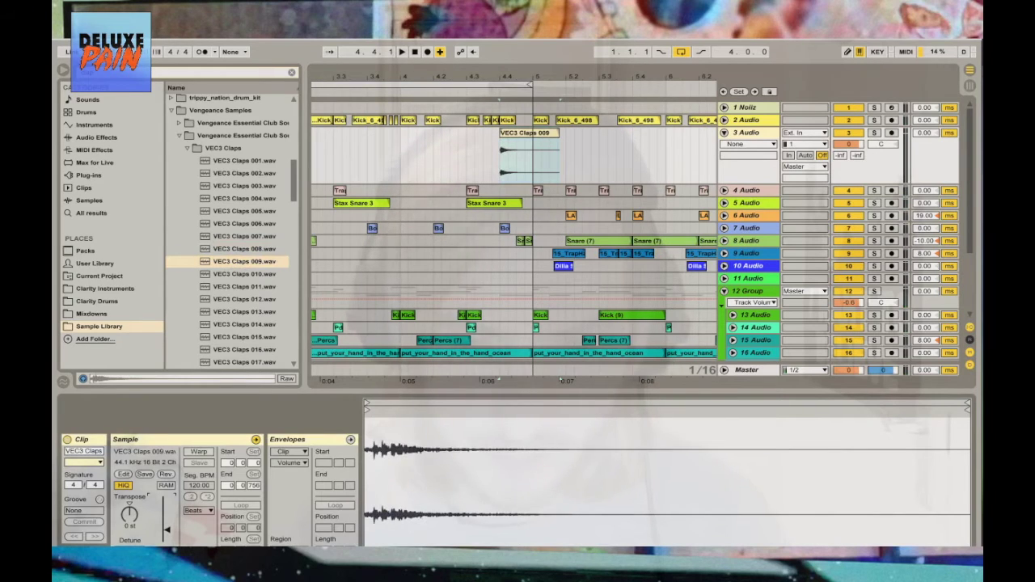
key("space")
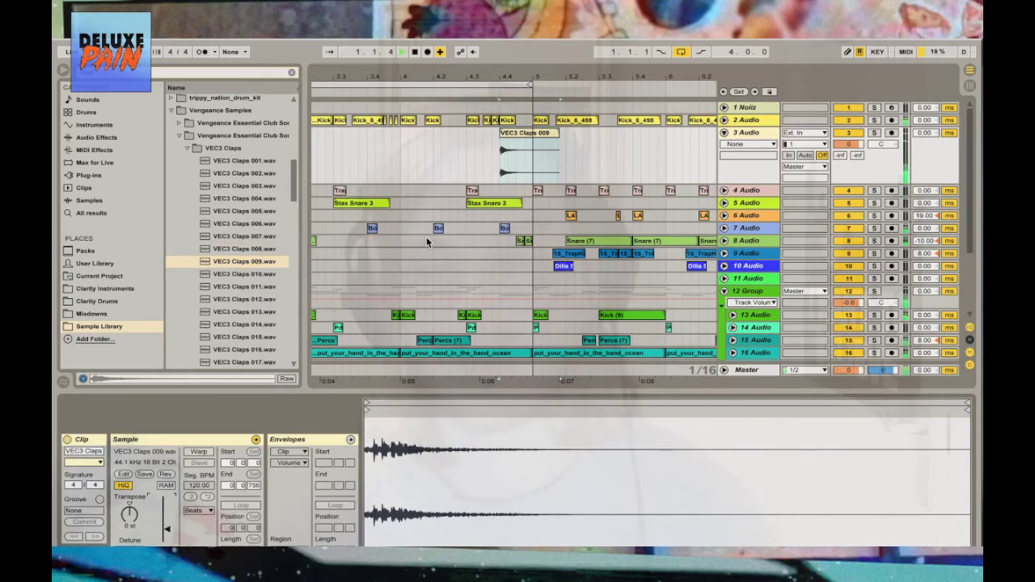
key("minus")
key("minus")
key("minus")
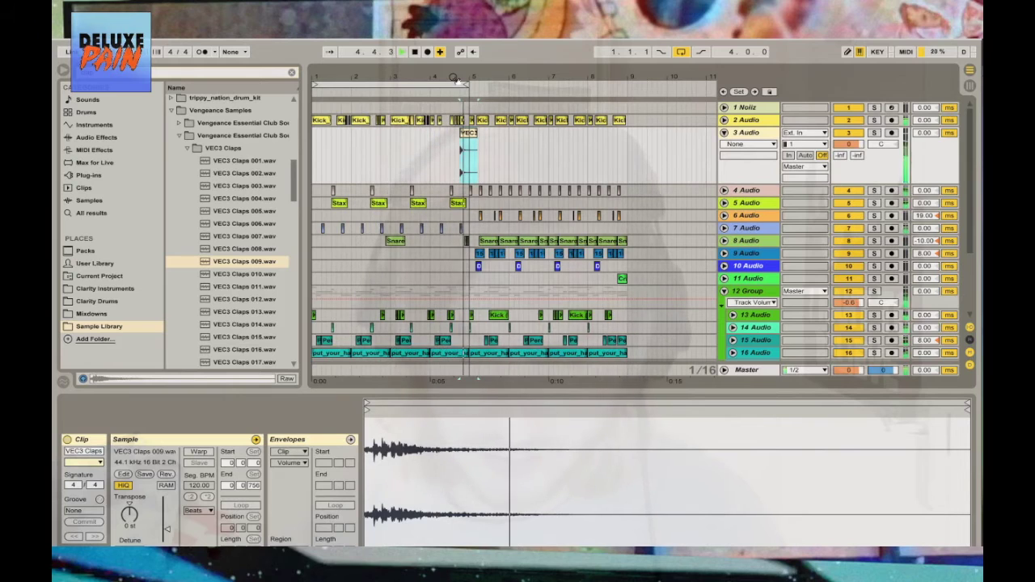
left_click_drag(130, 517, 174, 511)
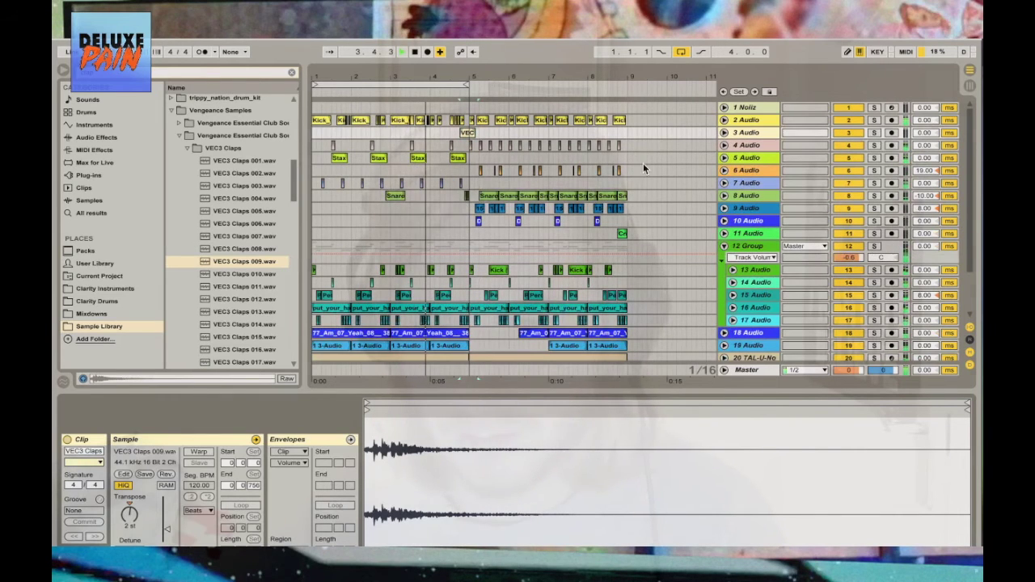
Set the arrangement grid to one bar and shift the loop to cover the four bars starting at bar 5
right_click(642, 166)
left_click(762, 251)
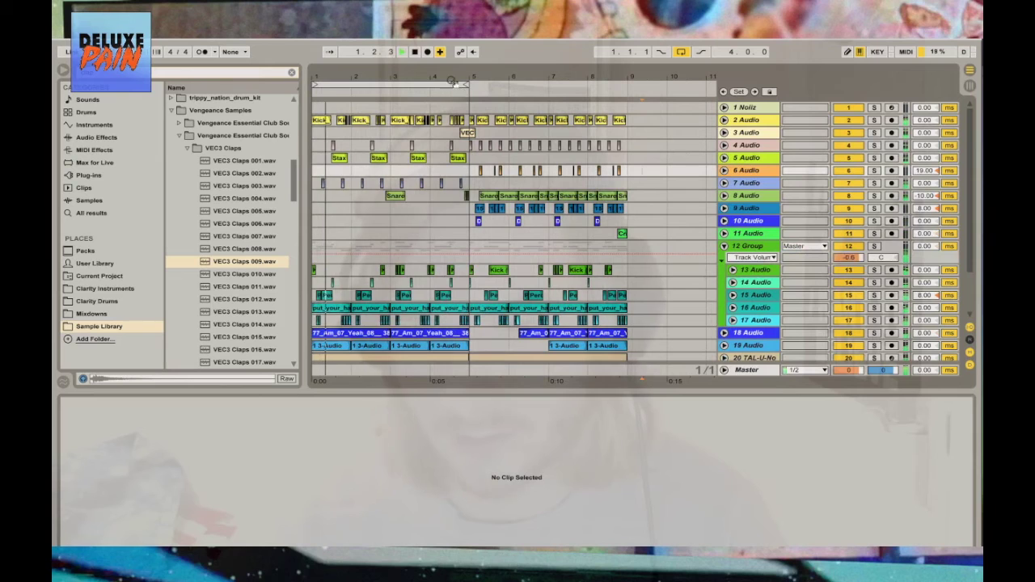
left_click_drag(469, 84, 627, 84)
left_click(327, 87)
left_click_drag(315, 82, 482, 83)
Create a four-bar MIDI clip on the 21 Massive track from bar 5 and add an F2 note at its start
scroll(543, 221, "down", 3)
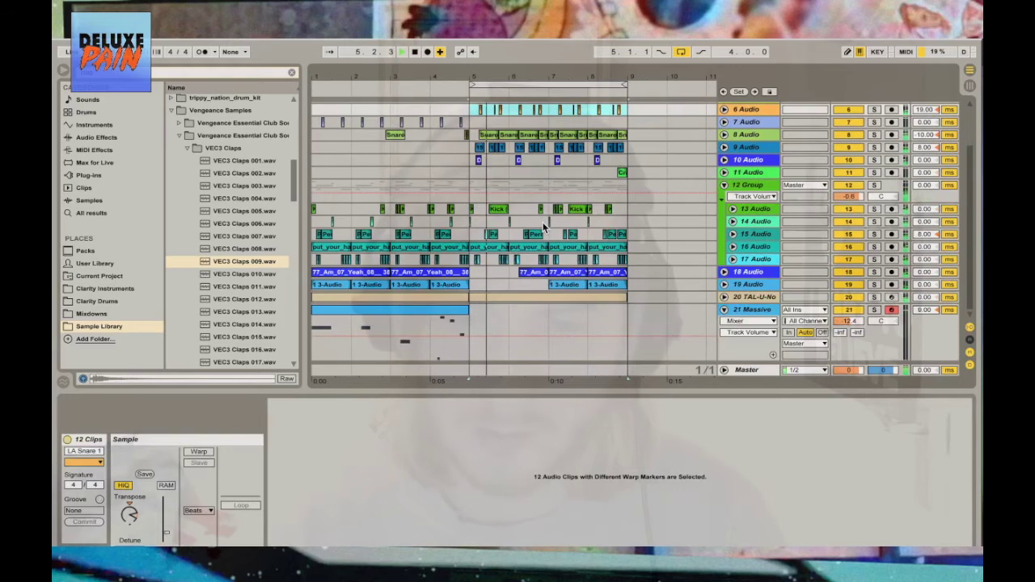
left_click_drag(470, 317, 630, 323)
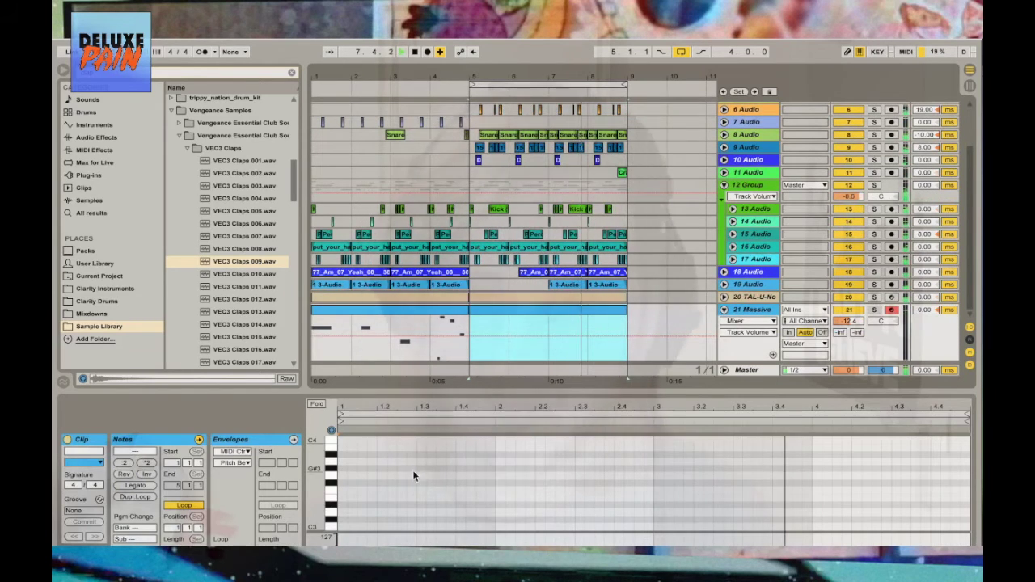
right_click(413, 473)
left_click(433, 421)
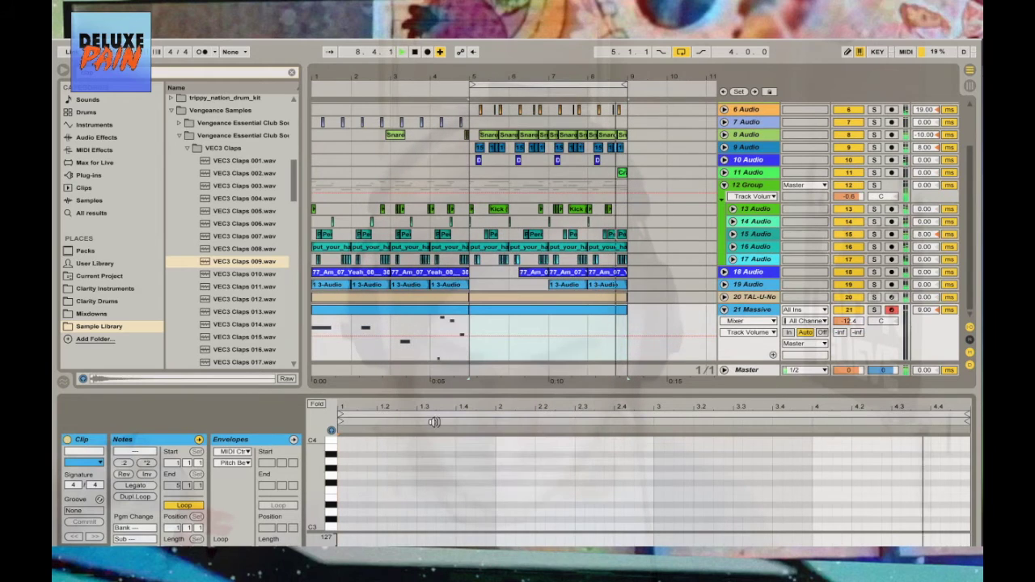
double_click(362, 488)
key("shift+Down")
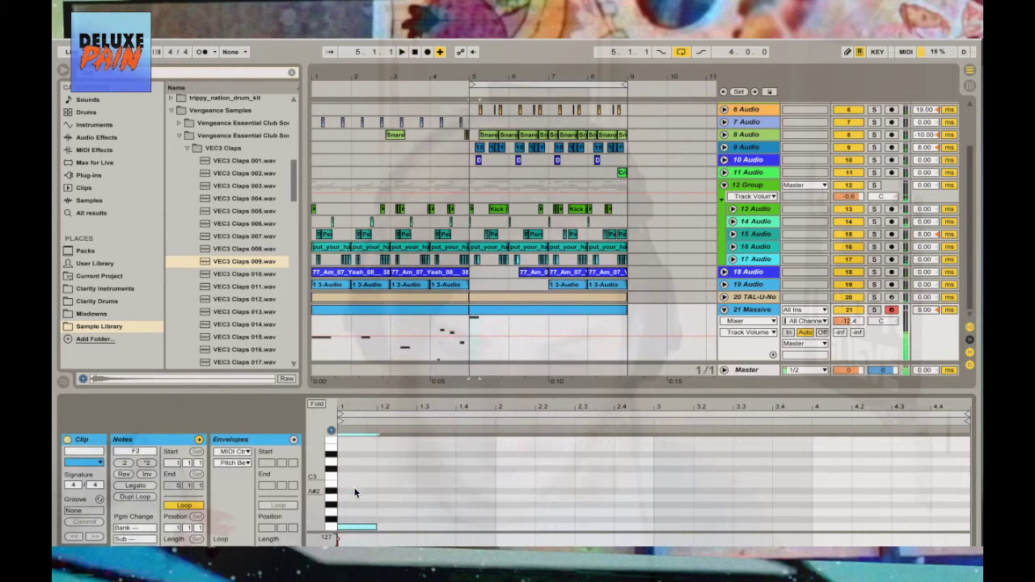
Refine the note grid and turn the F2 note into four consecutive sixteenth notes across the first beat
key("space")
scroll(439, 483, "down", 3)
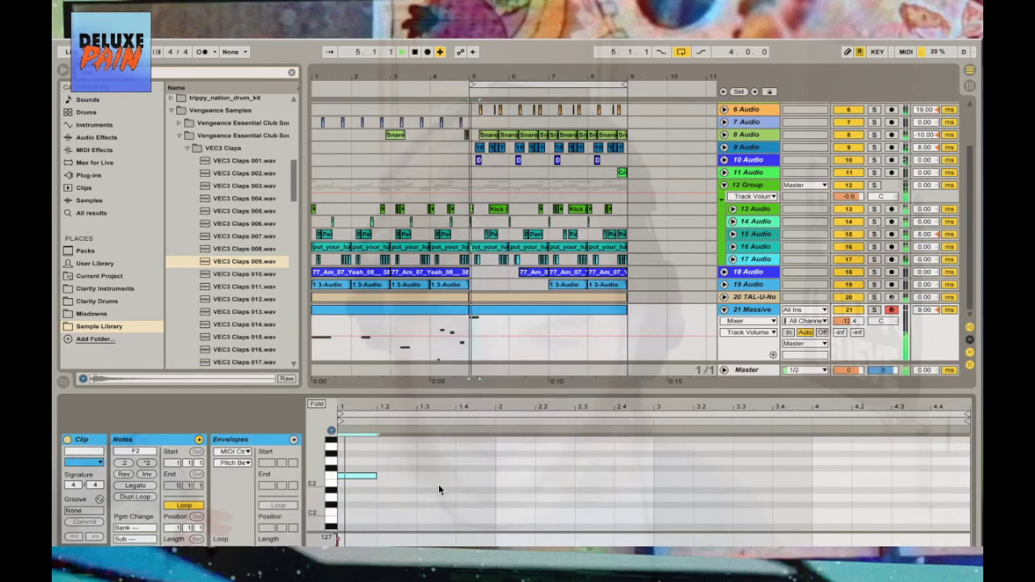
right_click(438, 483)
left_click(499, 437)
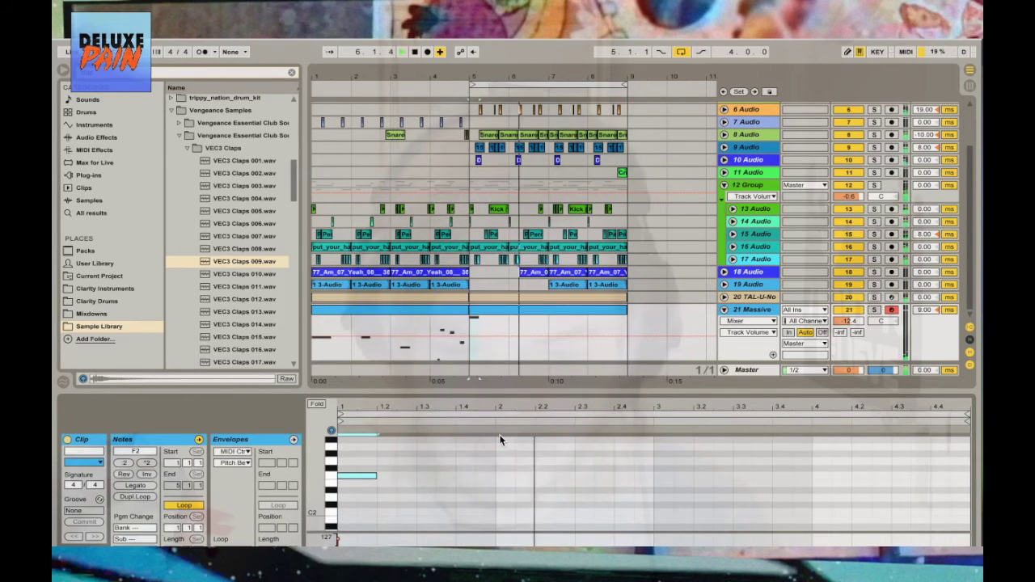
right_click(457, 461)
left_click(541, 418)
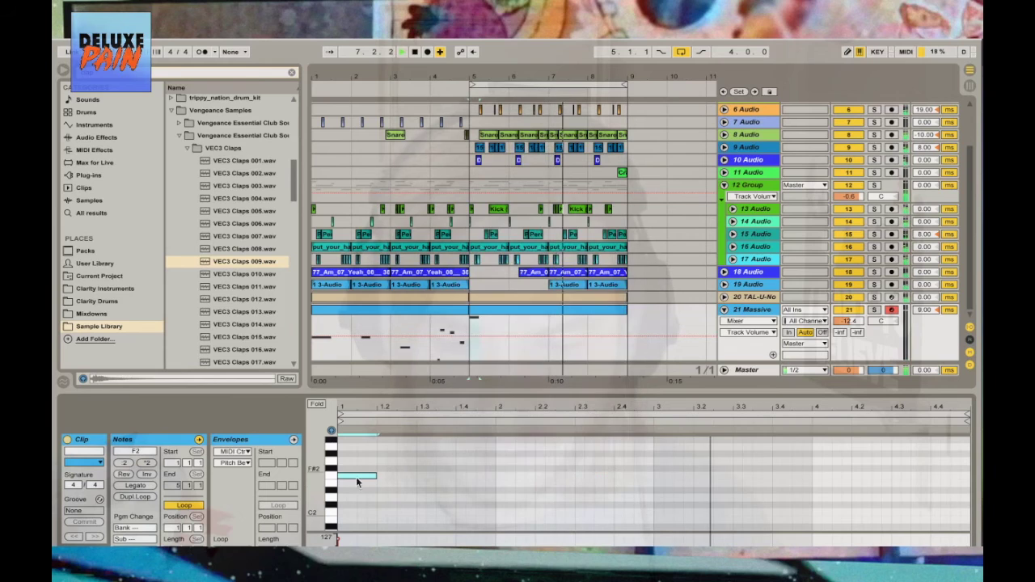
left_click_drag(375, 476, 353, 473)
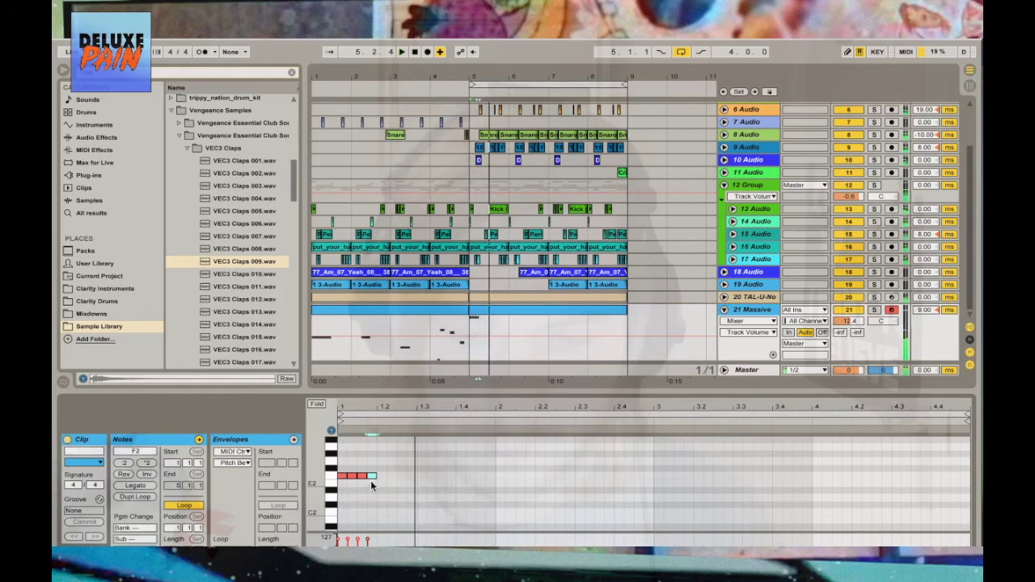
Delete the second and fourth F2 notes and nudge the third one slightly later
left_click(353, 477)
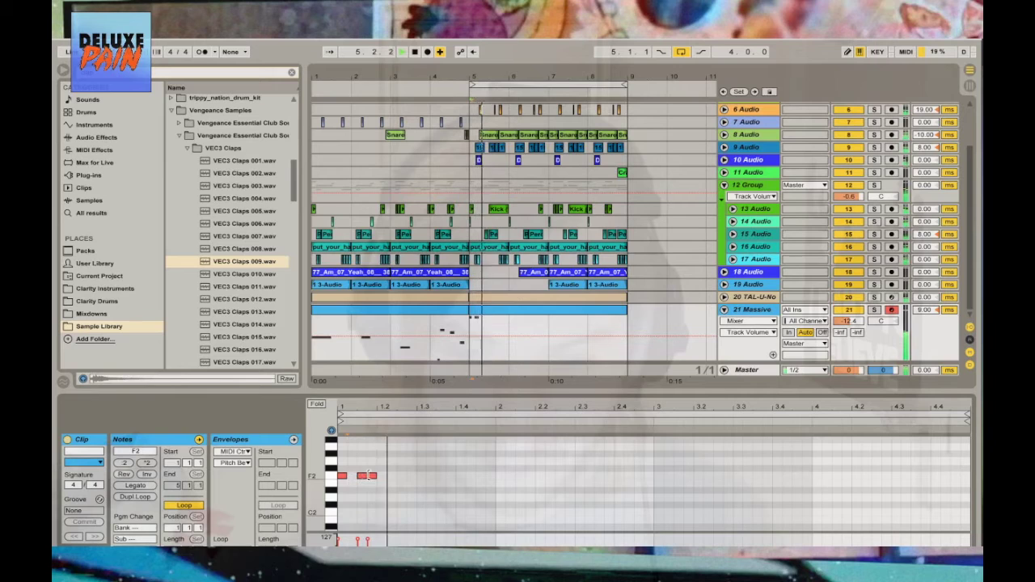
double_click(372, 474)
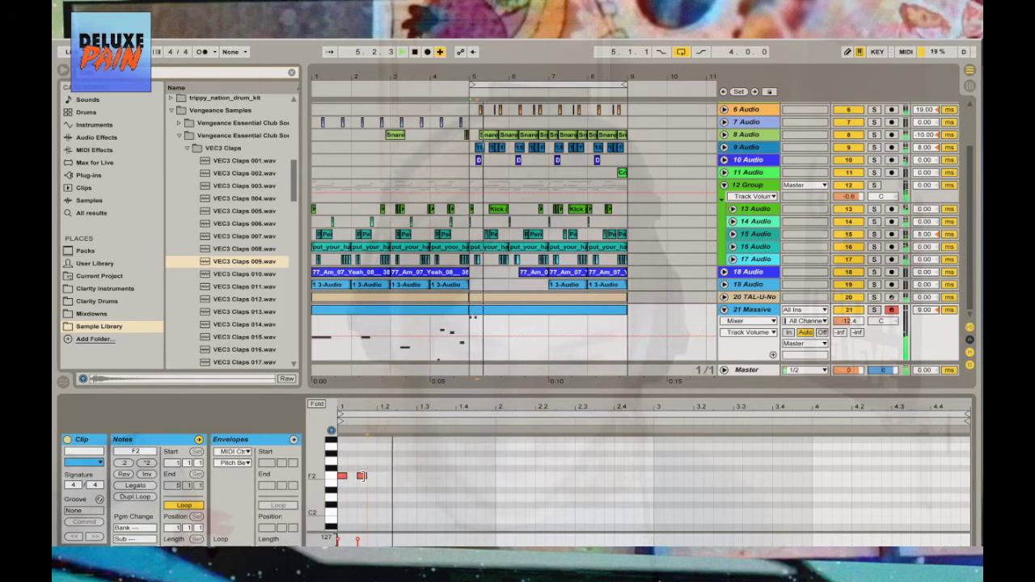
left_click(362, 475)
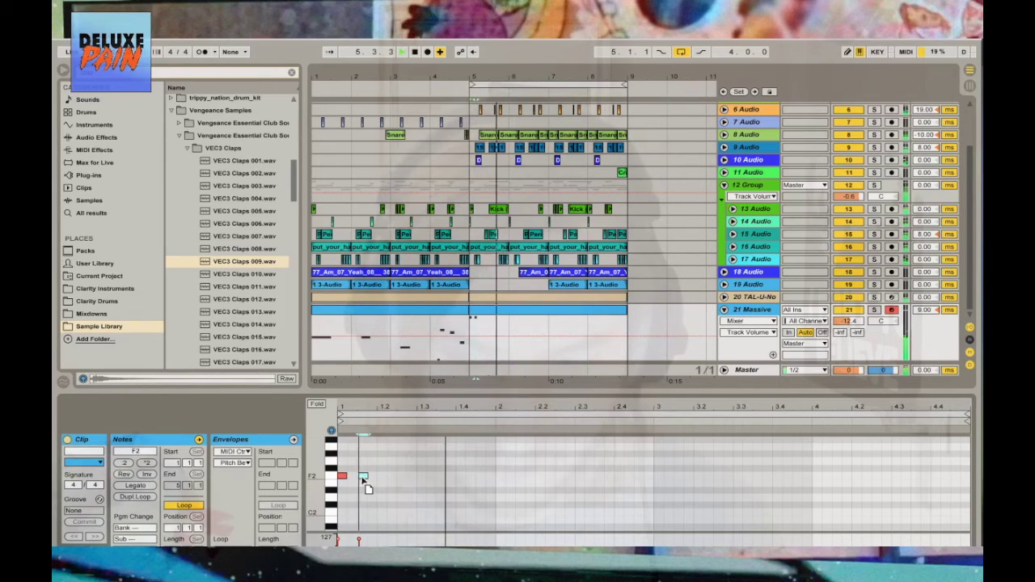
Add a one-beat note at beat 1.2 of the Massive clip and tune it to F1 during playback
key("space")
double_click(370, 526)
left_click_drag(372, 524, 379, 526)
key("shift+Right")
key("shift+Right")
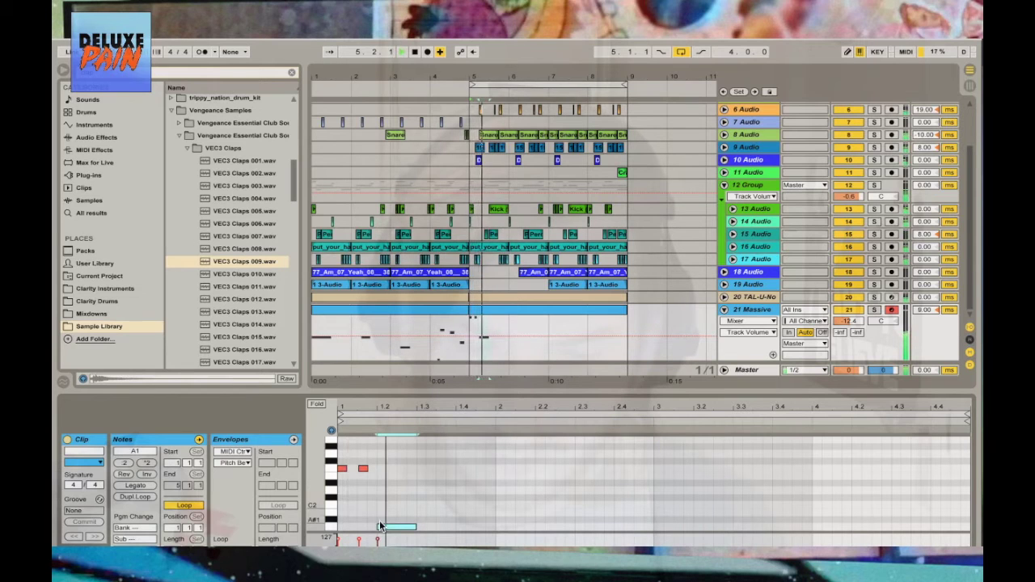
key("Down")
key("Down")
key("Down")
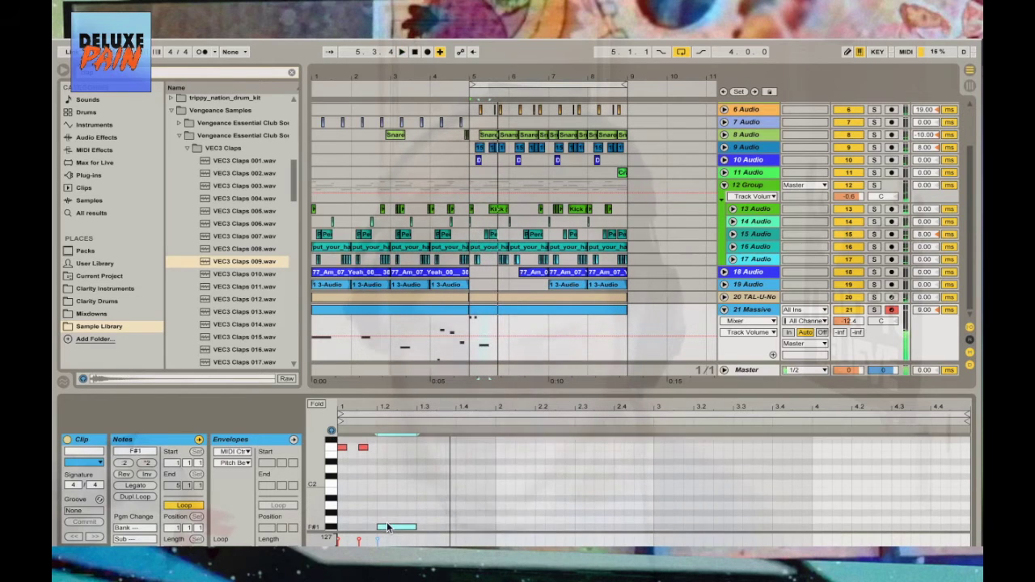
key("Down")
key("shift+Up")
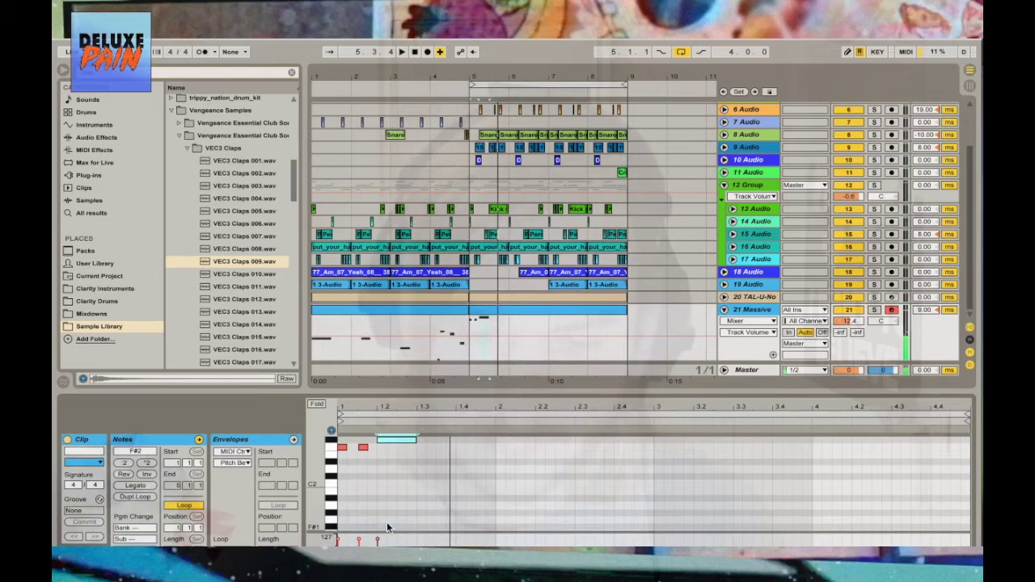
key("shift+Down")
key("Down")
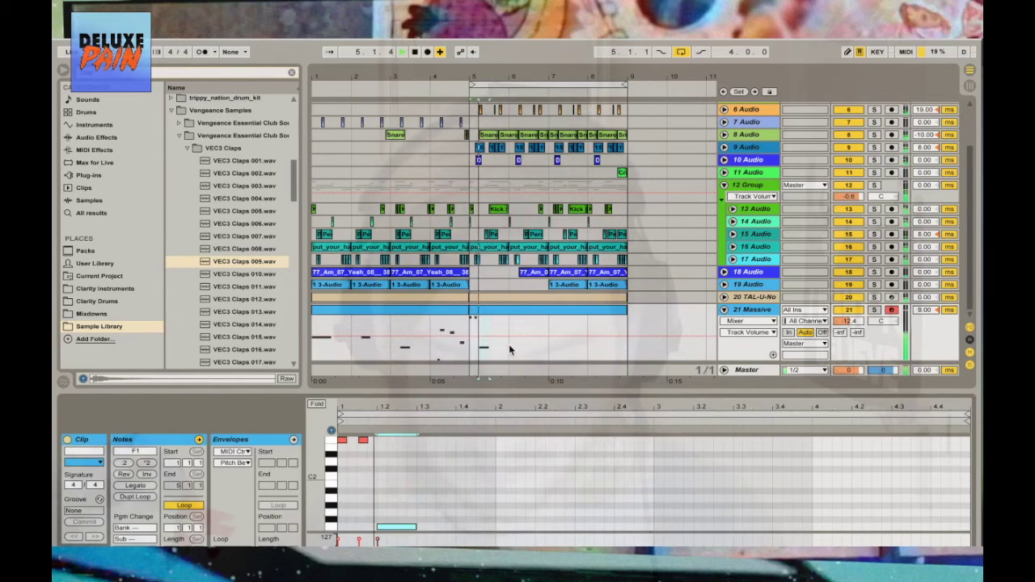
Add a short note at beat 1.4 of the Massive clip and raise it to F2
left_click(457, 496)
double_click(457, 491)
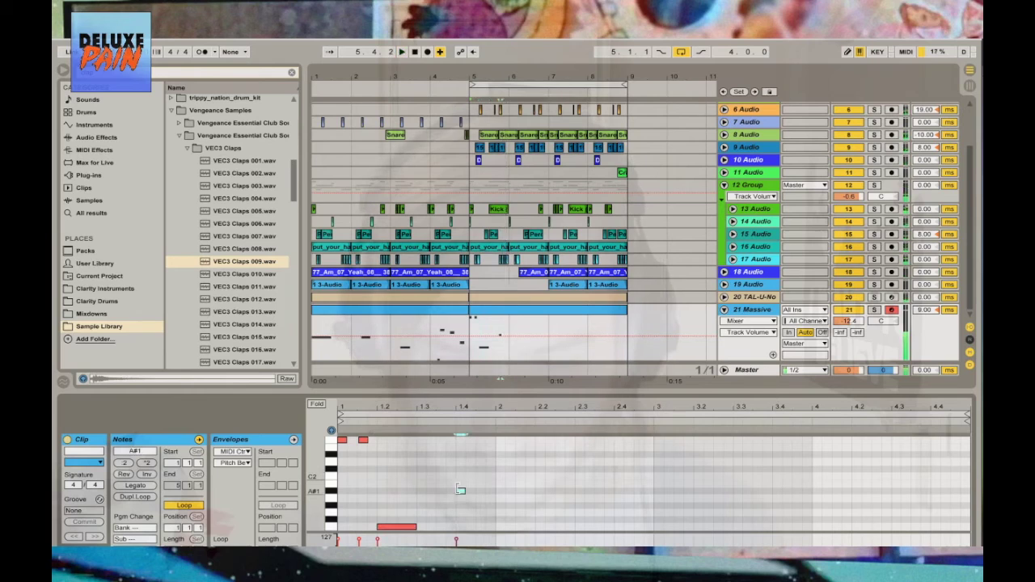
key("Up")
key("Up")
key("Up")
key("Up")
key("Up")
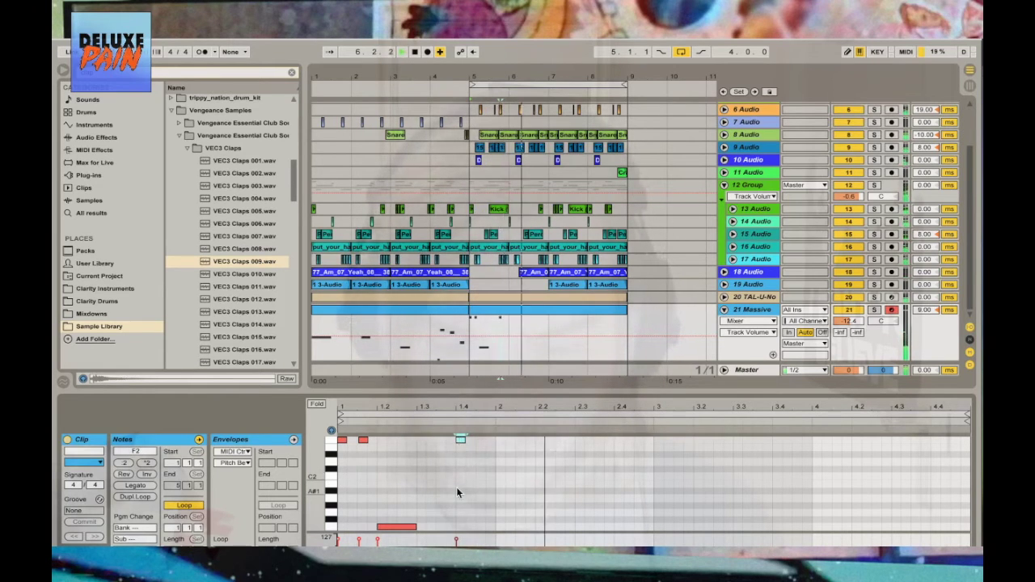
Add a one-beat B1 note at beat 2.4 and a one-bar A1 note at the start of the clip's bar 3
double_click(618, 492)
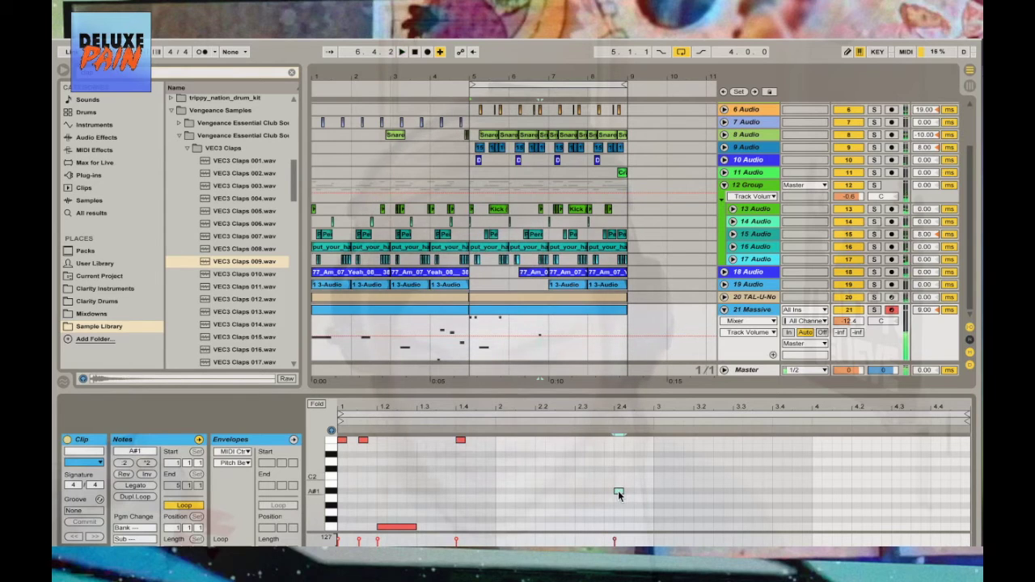
left_click_drag(618, 480, 618, 486)
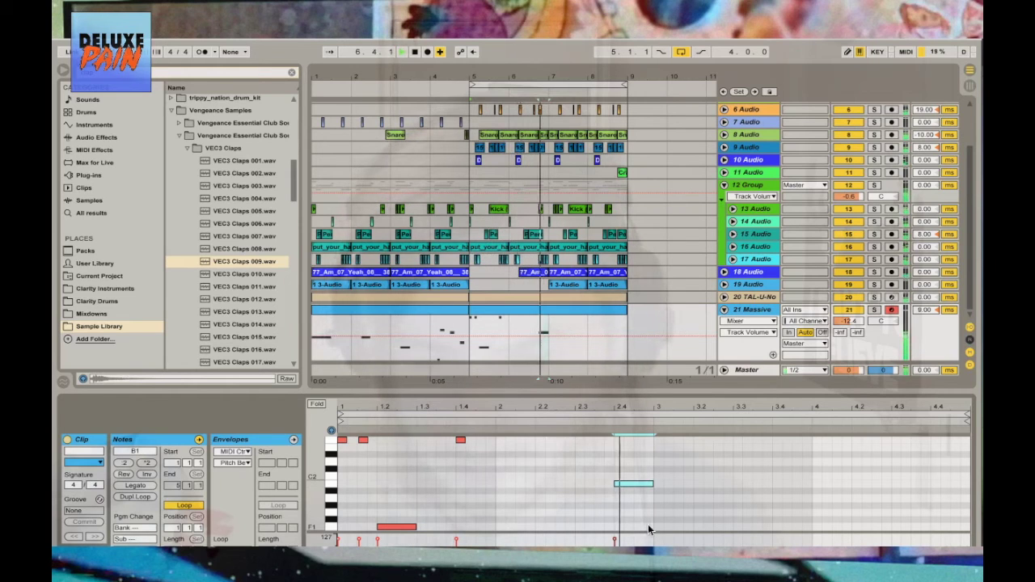
left_click(656, 510)
double_click(656, 514)
mouse_move(657, 515)
left_mouse_down()
mouse_move(658, 436)
mouse_move(658, 505)
left_mouse_up()
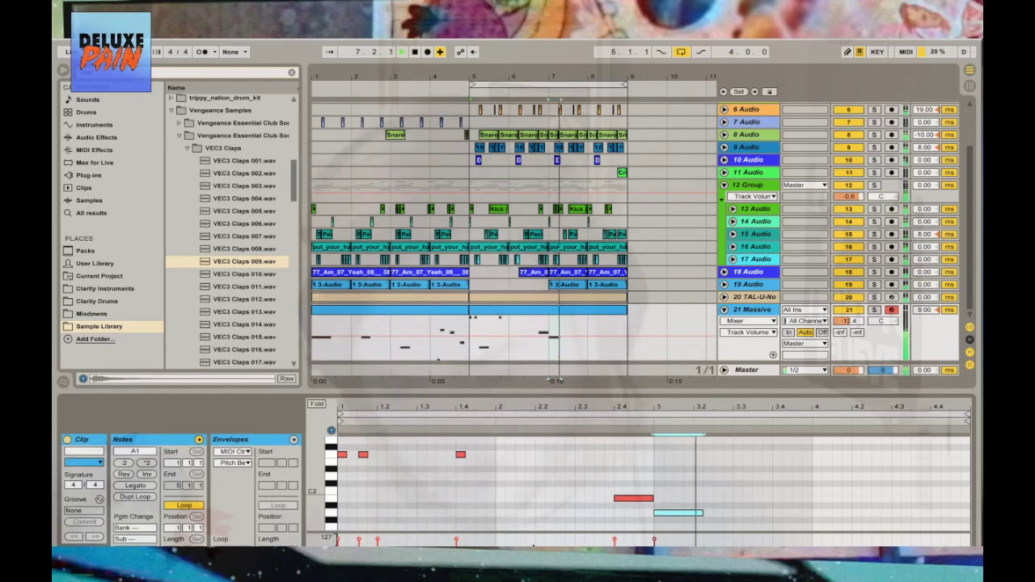
left_click_drag(703, 511, 809, 510)
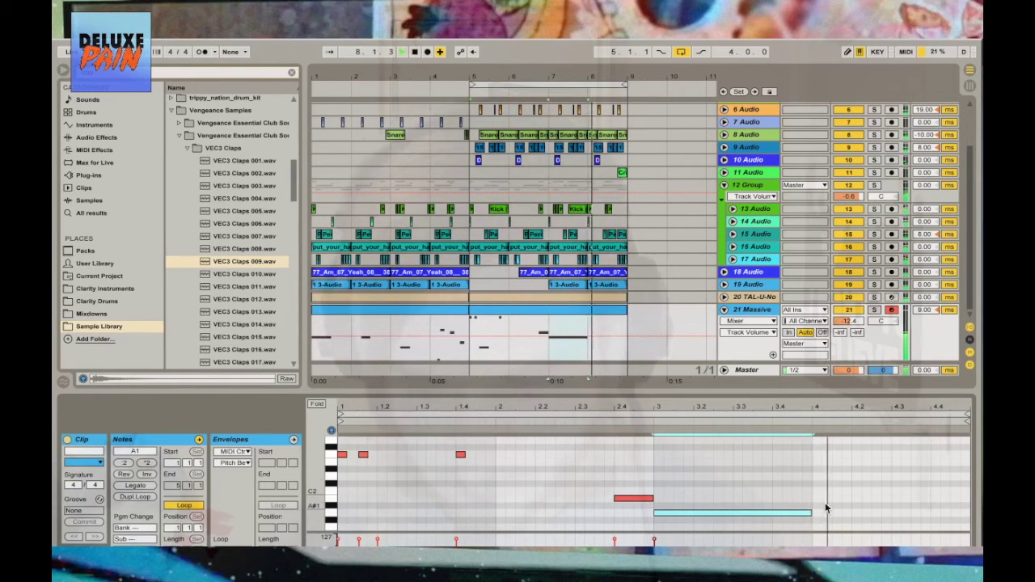
Add three consecutive one-beat C2 notes from beat 4.2 to the end of the clip
left_click(853, 499)
key("Up")
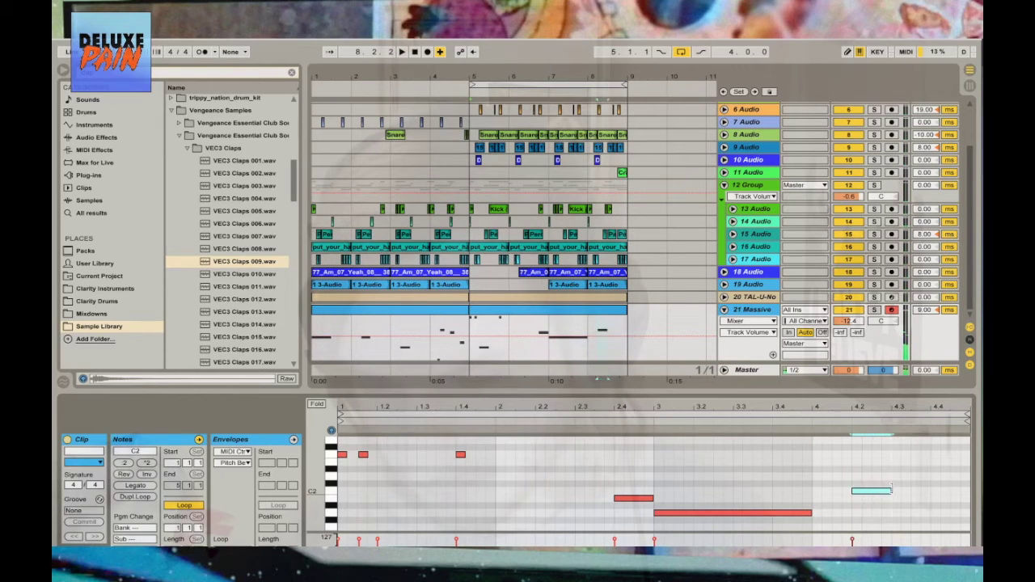
left_click(899, 491)
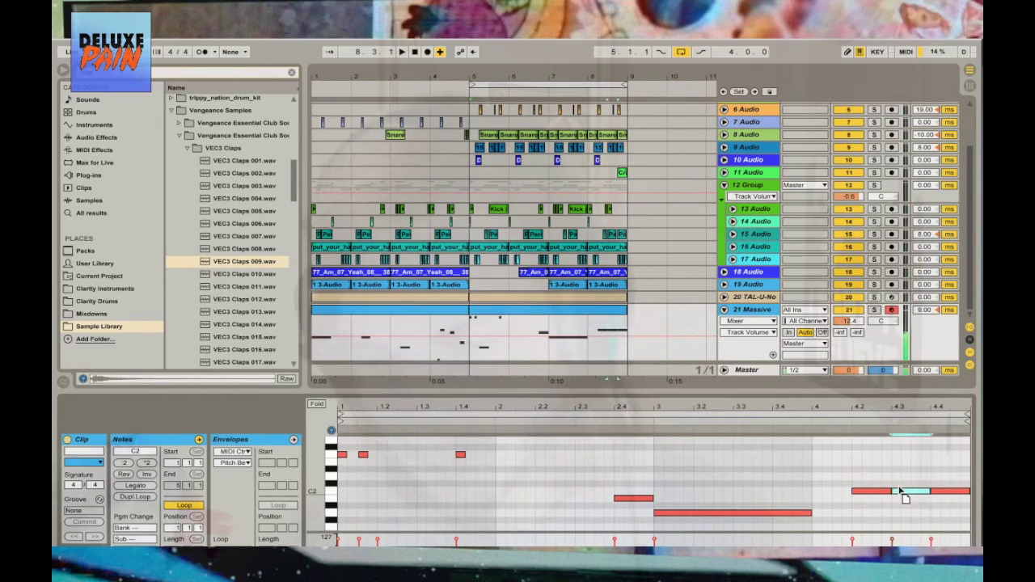
Raise the Massive clip's note at beat 4.3 to D2 and lower the Massive track's volume to -12.6 dB
left_click(939, 492)
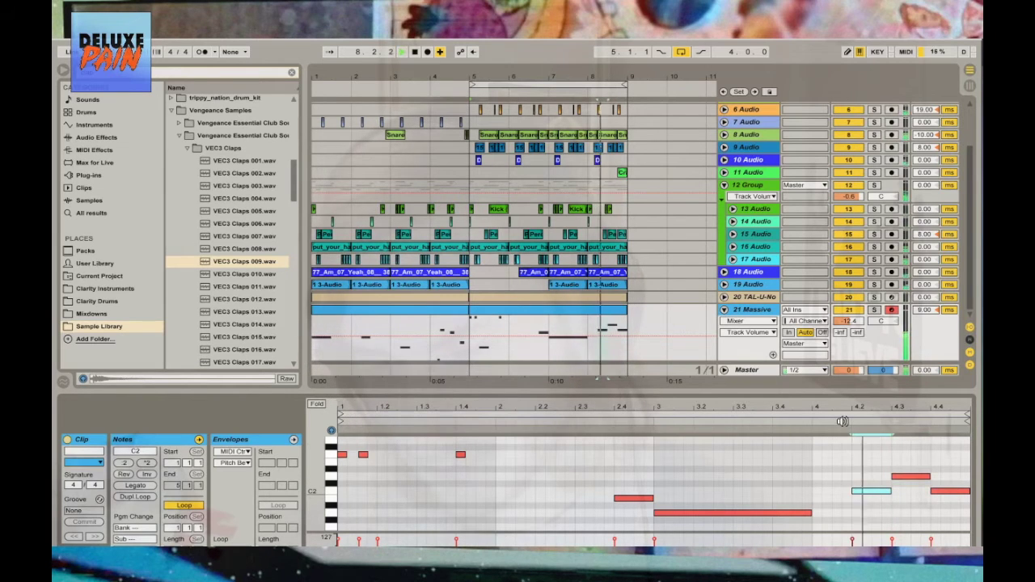
left_click_drag(839, 507, 944, 450)
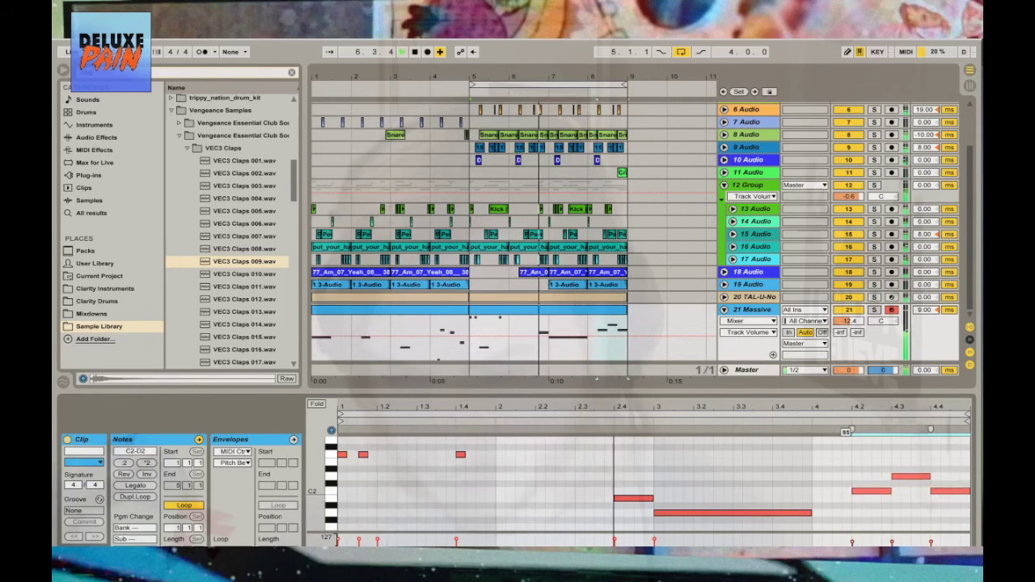
left_click(846, 321)
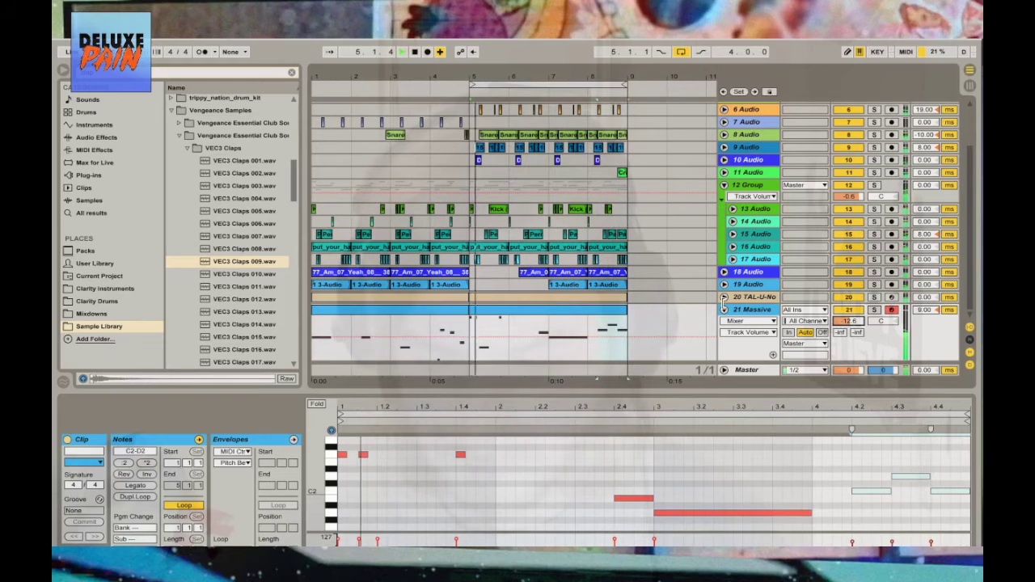
Extend the loop to cover bars 1 to 8, and tidy the track list by hiding the track delays and collapsing the Massive track
left_click_drag(475, 84, 316, 83)
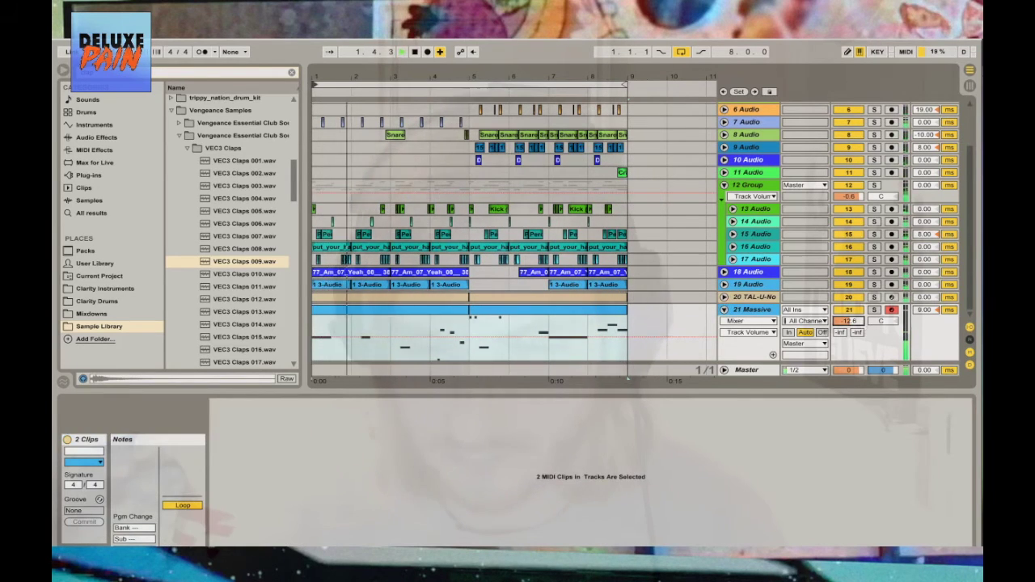
left_click(970, 365)
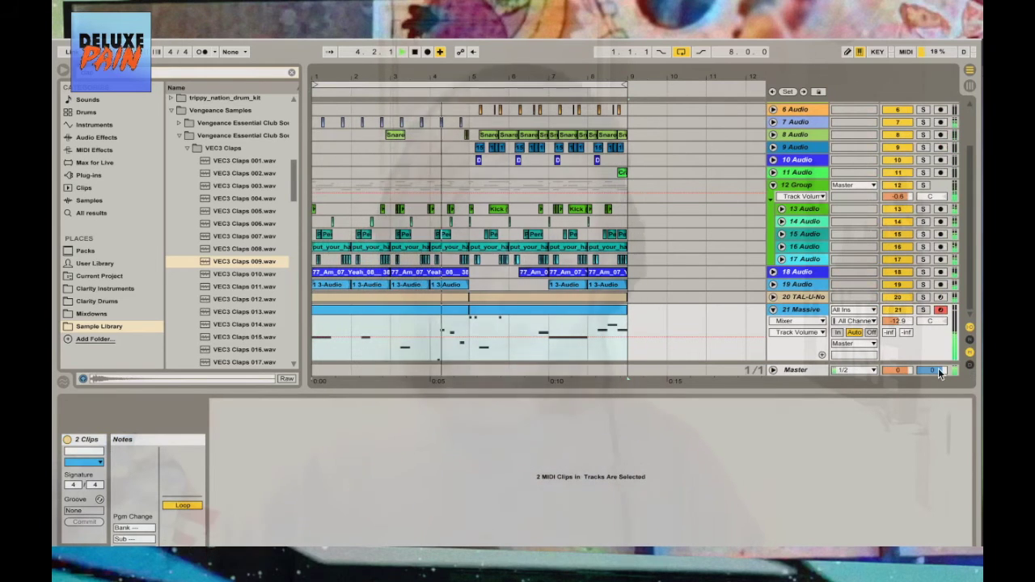
left_click(773, 310)
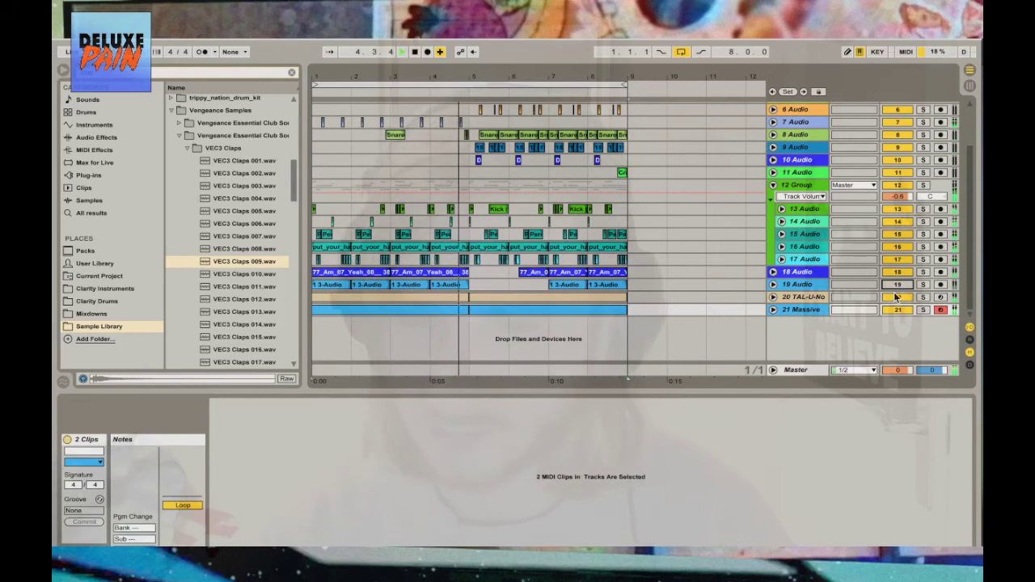
Insert an audio track below the 12 Group and place 1MONITE Open hat.wav from the Boi1da 1 Hats folder at its start
right_click(796, 187)
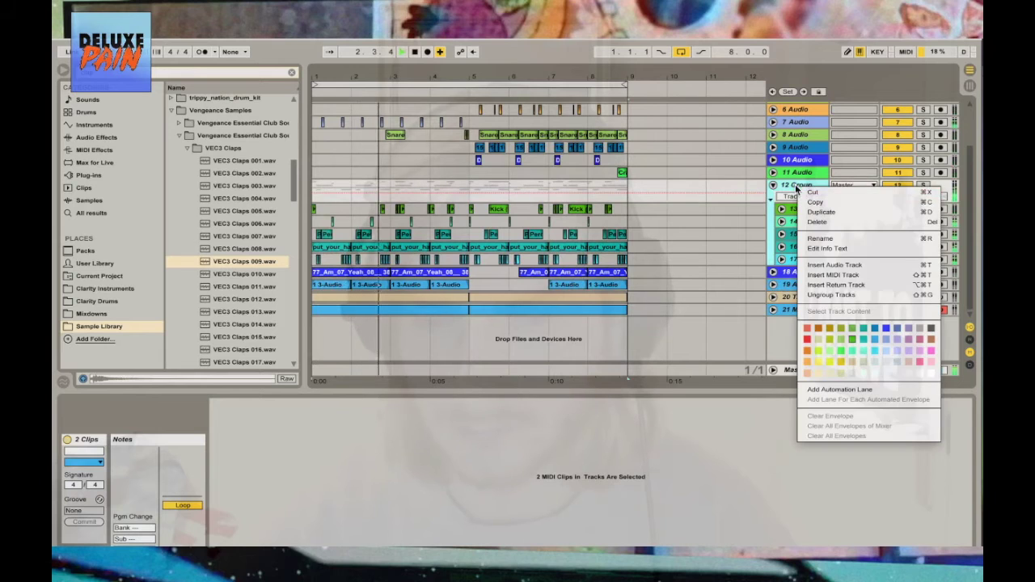
left_click(836, 268)
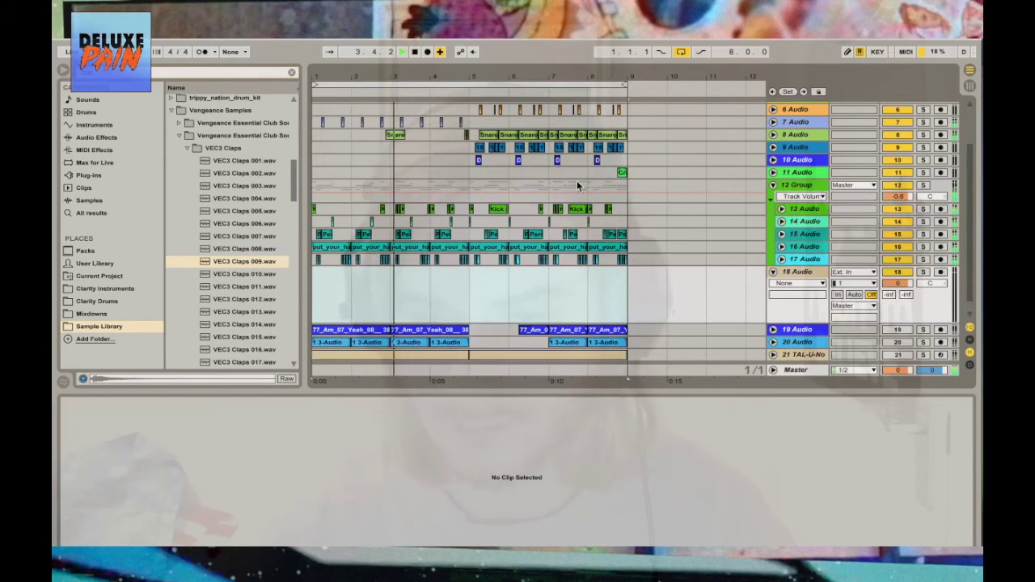
left_click(285, 74)
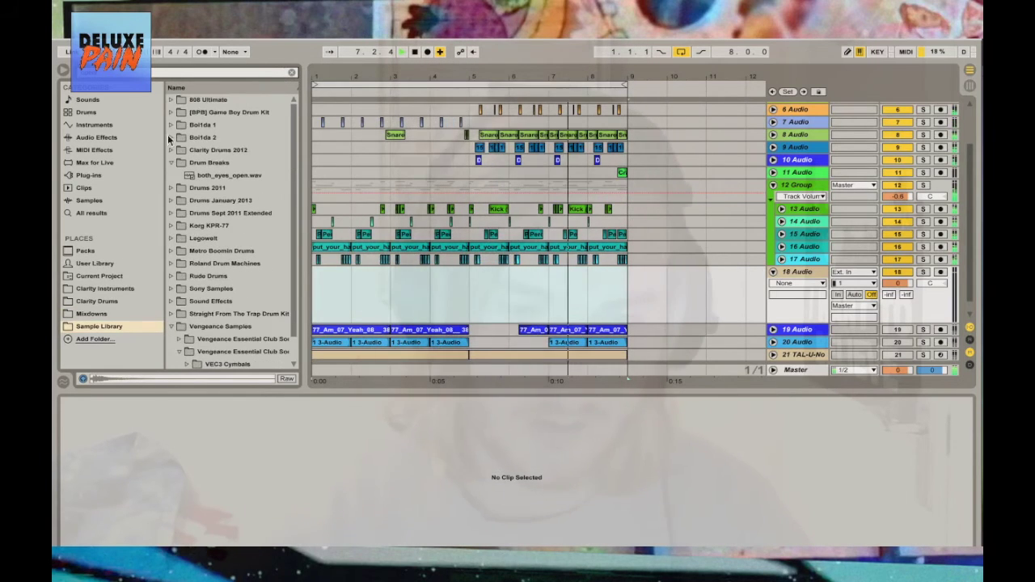
left_click(172, 125)
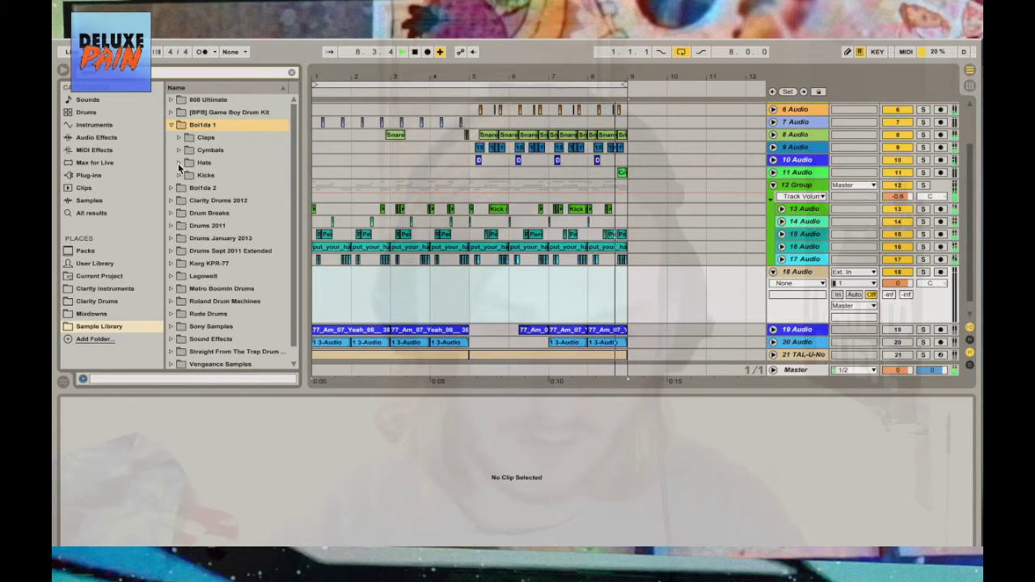
left_click(178, 164)
key("Down")
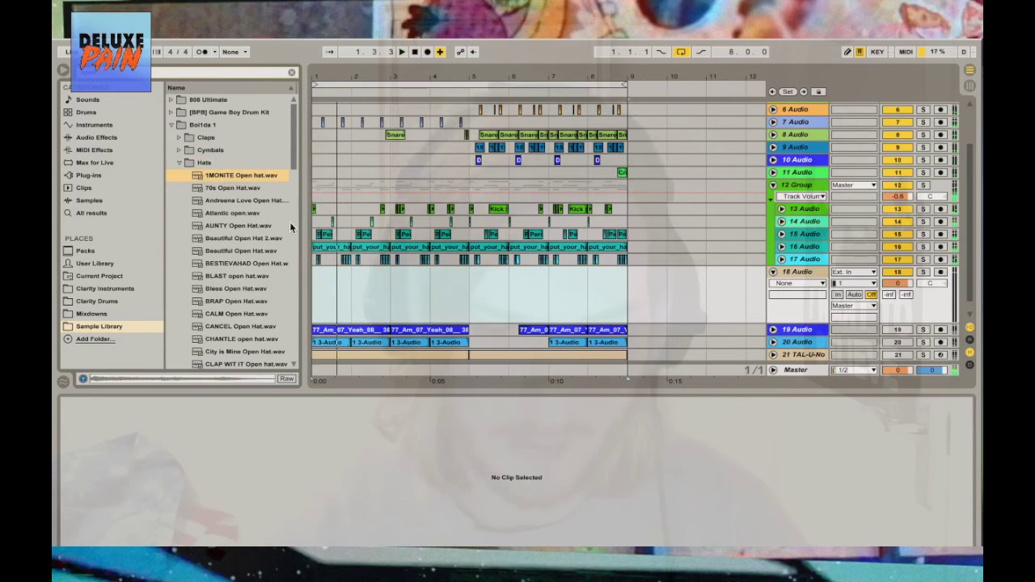
left_click_drag(330, 304, 329, 303)
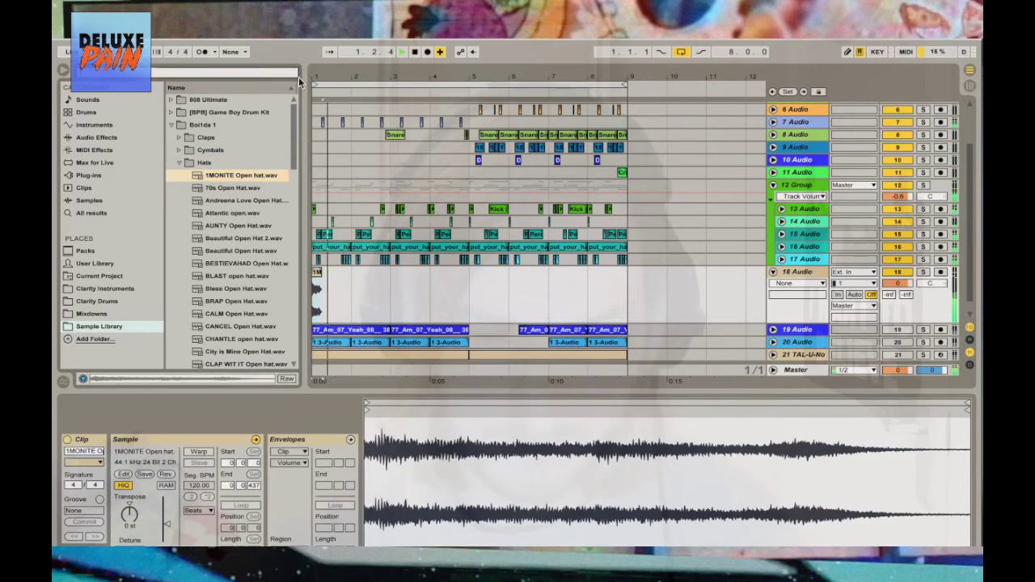
Lower the open-hat track's volume to -7.6 dB and warp the clip shorter with a warp marker at about 1.1.3
left_click(899, 287)
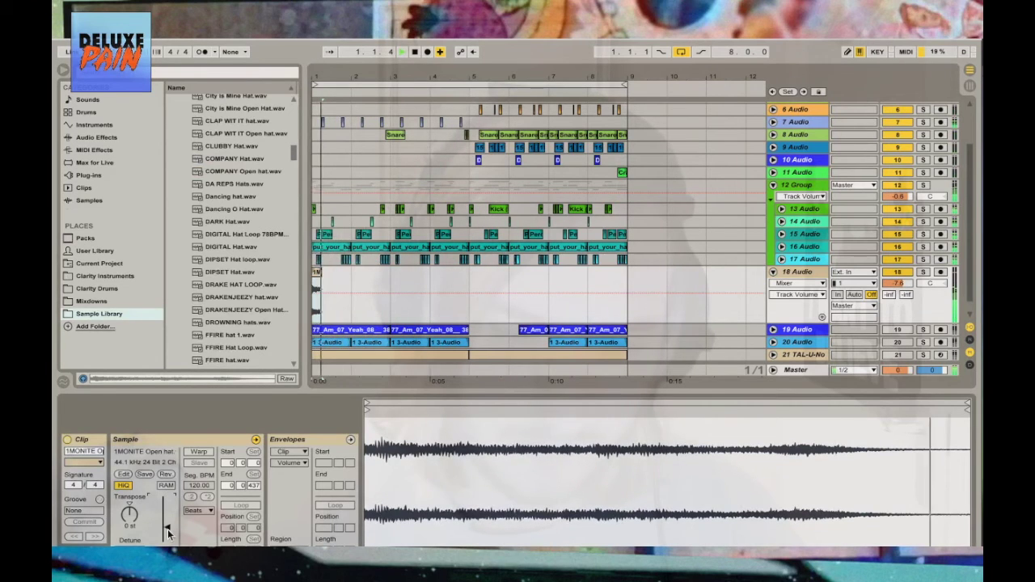
left_click(198, 451)
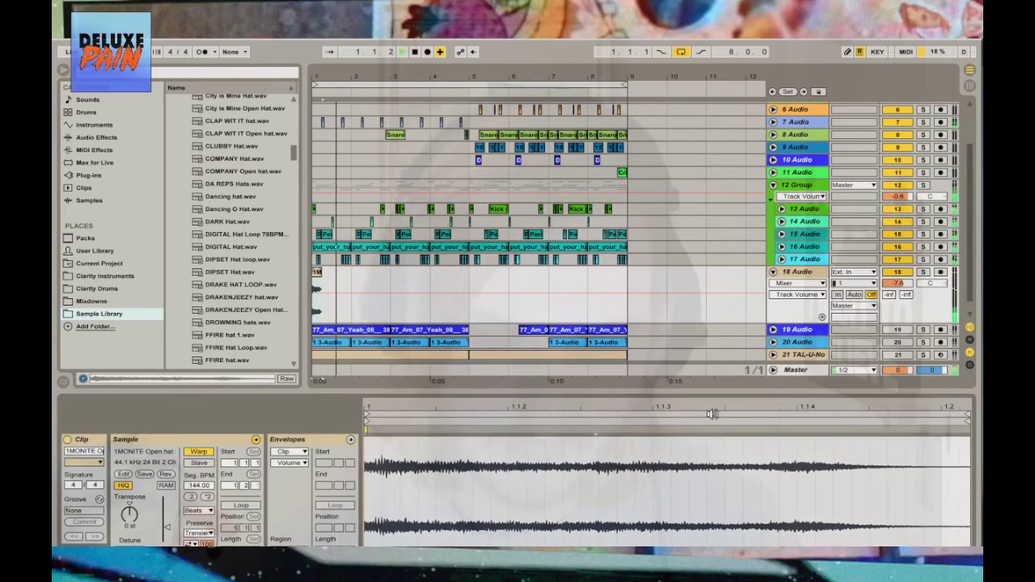
left_click(768, 426)
left_click_drag(706, 430, 651, 432)
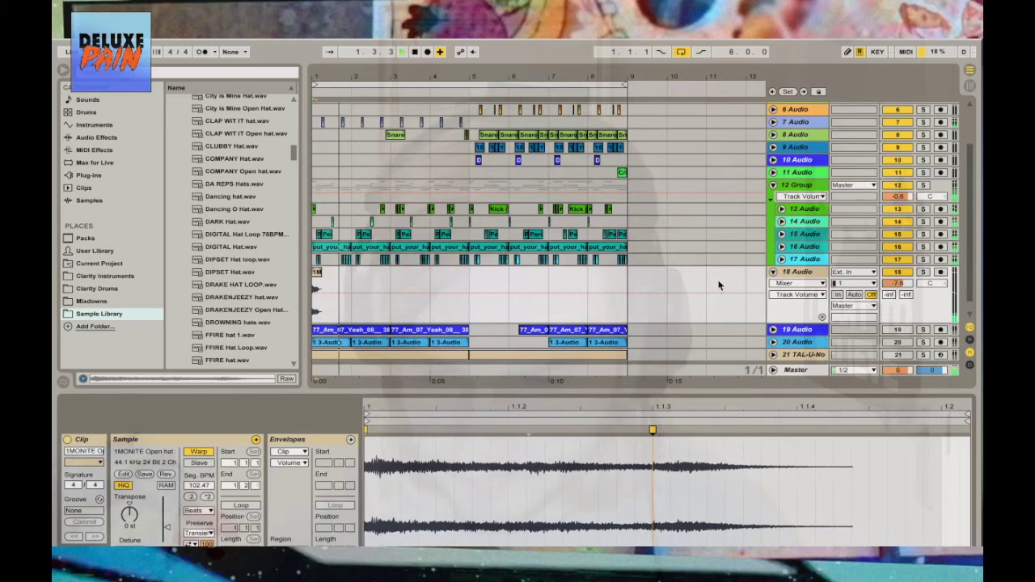
Transpose the open-hat clip up 3 semitones and add a Simple Delay to its track
left_click_drag(139, 514, 139, 505)
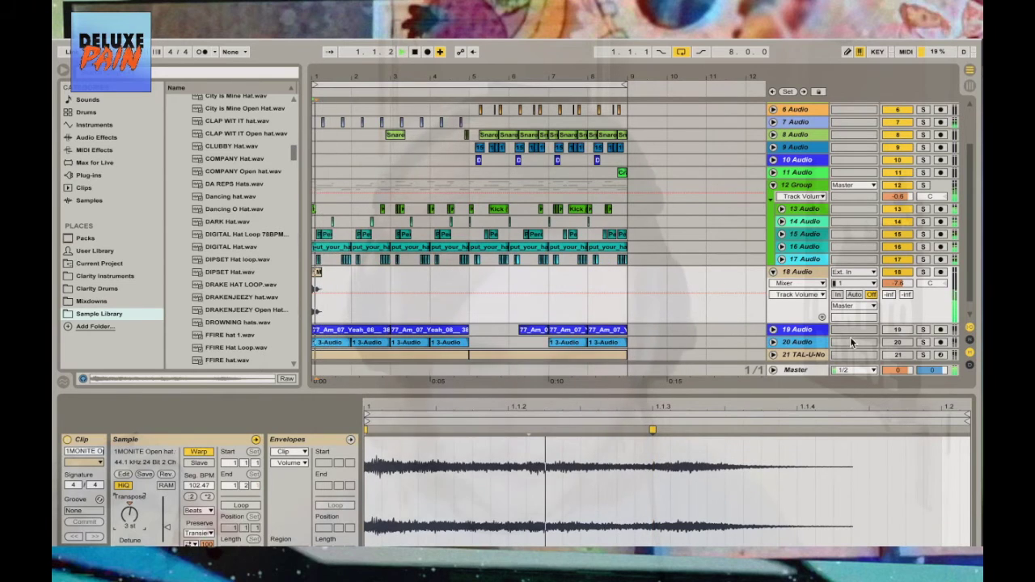
left_click(86, 139)
scroll(262, 212, "down", 5)
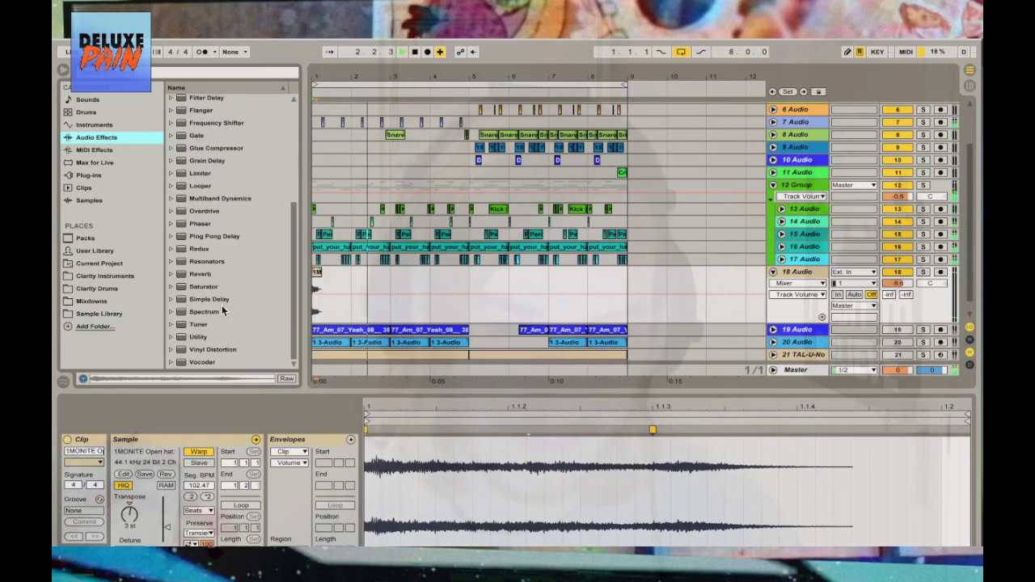
left_click_drag(212, 300, 255, 299)
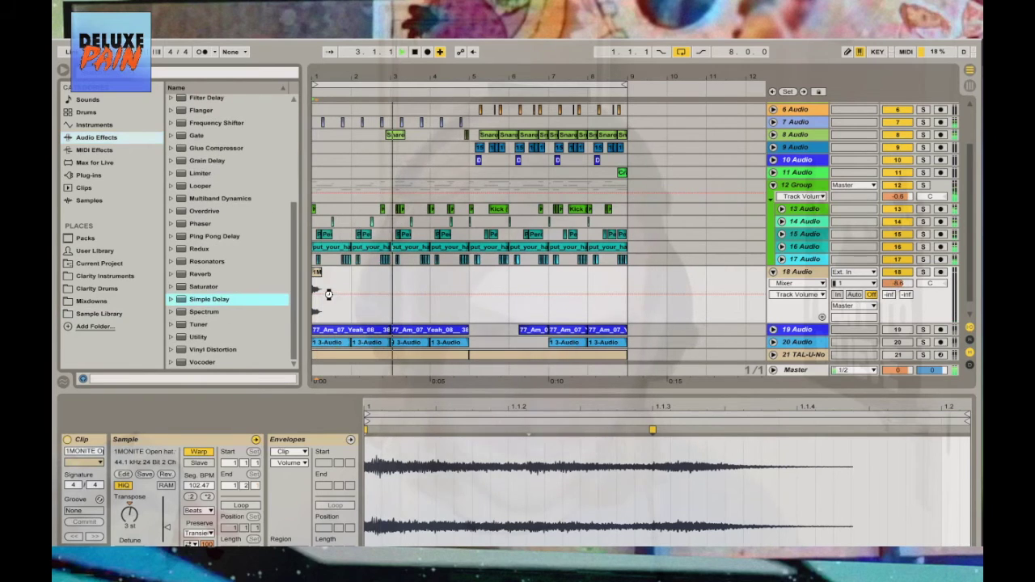
left_click_drag(328, 293, 328, 296)
Set the Simple Delay's times to 20 ms for the left channel and 1 ms for the right channel
left_click_drag(127, 527, 127, 546)
left_click(132, 484)
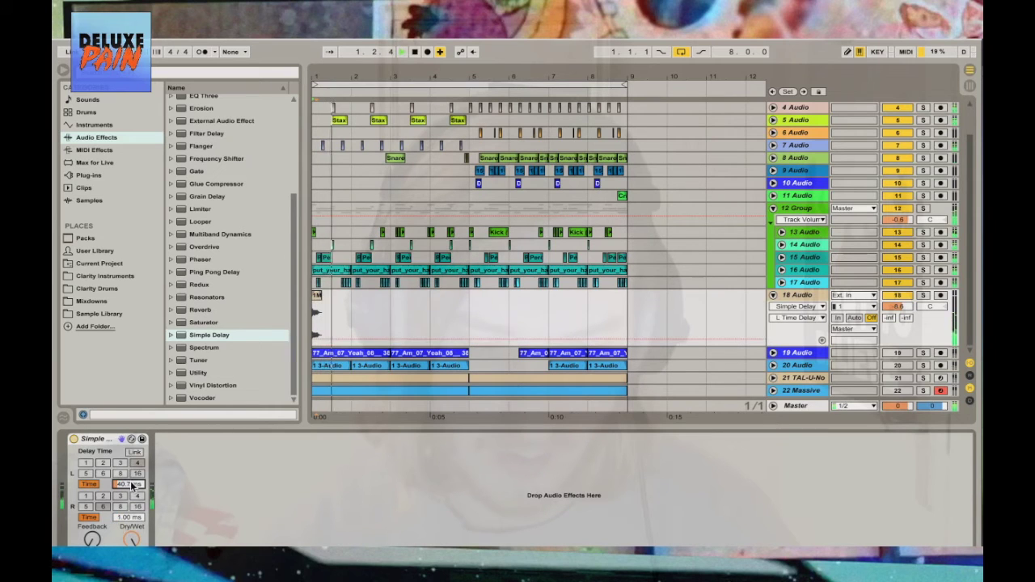
left_click_drag(132, 484, 132, 501)
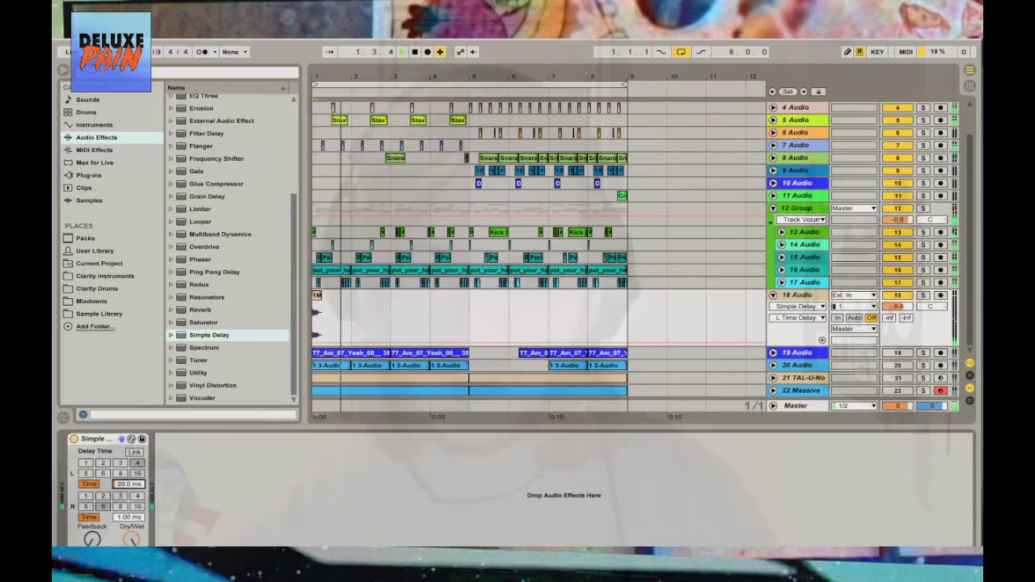
Lower the open-hat track's volume to -10 dB and duplicate its first four bars at bar 5
left_click(899, 308)
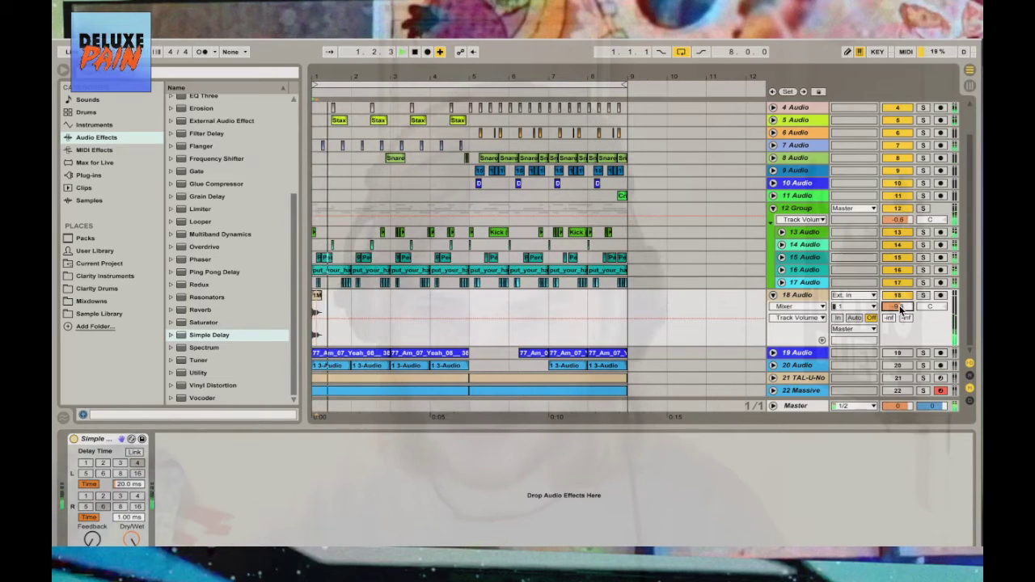
left_click_drag(474, 306, 307, 315)
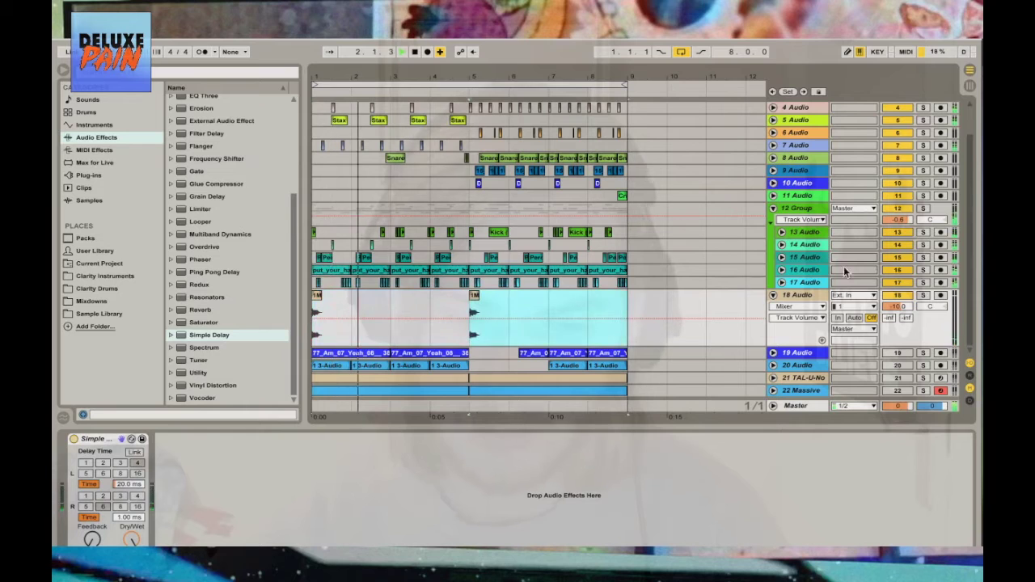
key("Left")
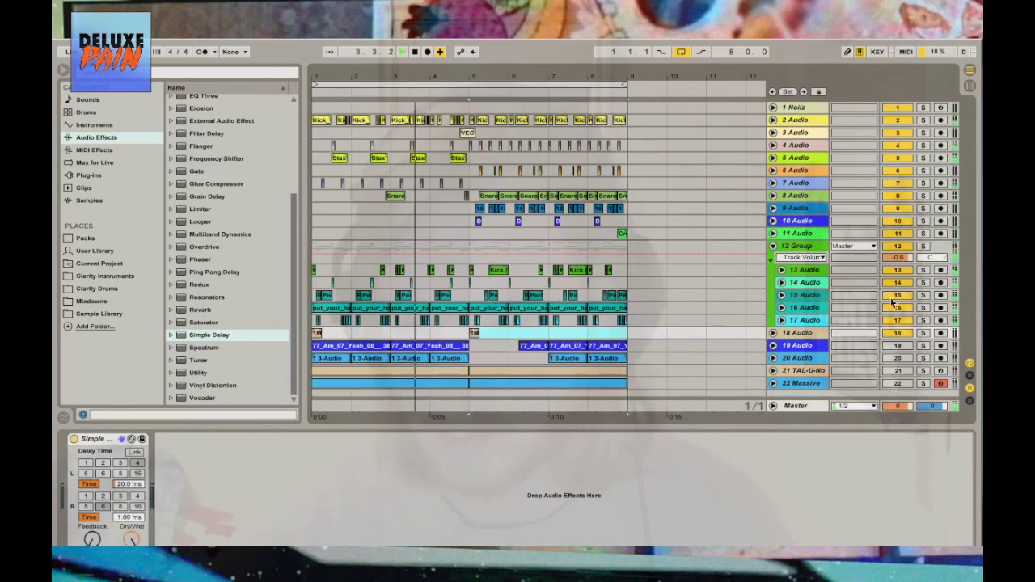
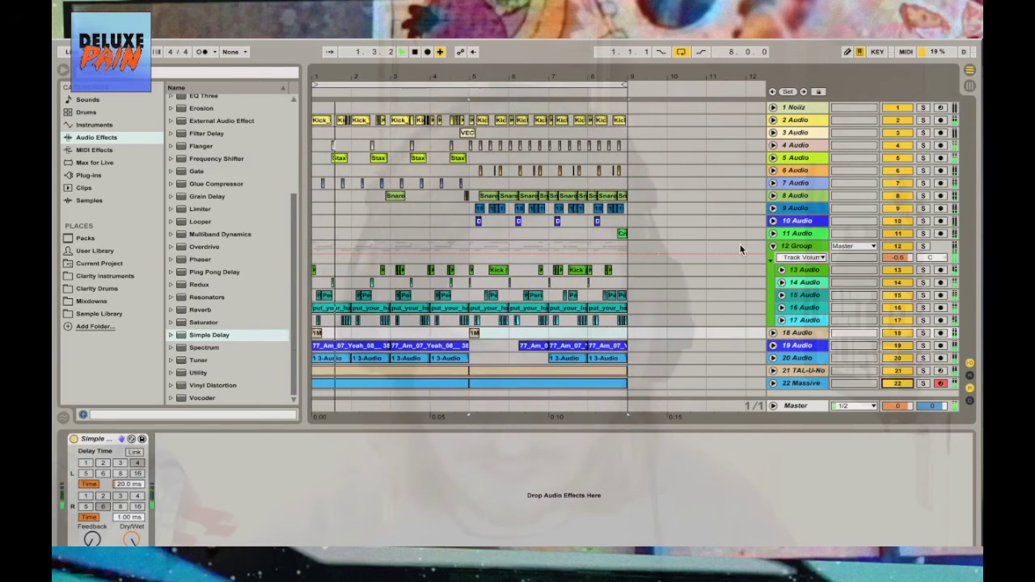
Set the arrangement grid to 1/16 and copy the open hat from bar 5 to beat 3.2
left_click(773, 333)
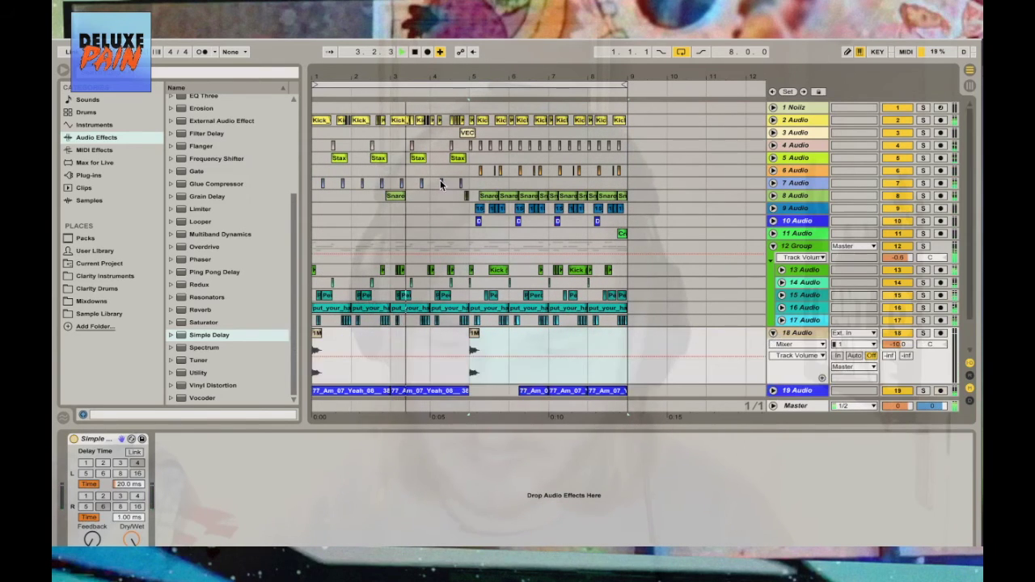
right_click(405, 342)
left_click(493, 454)
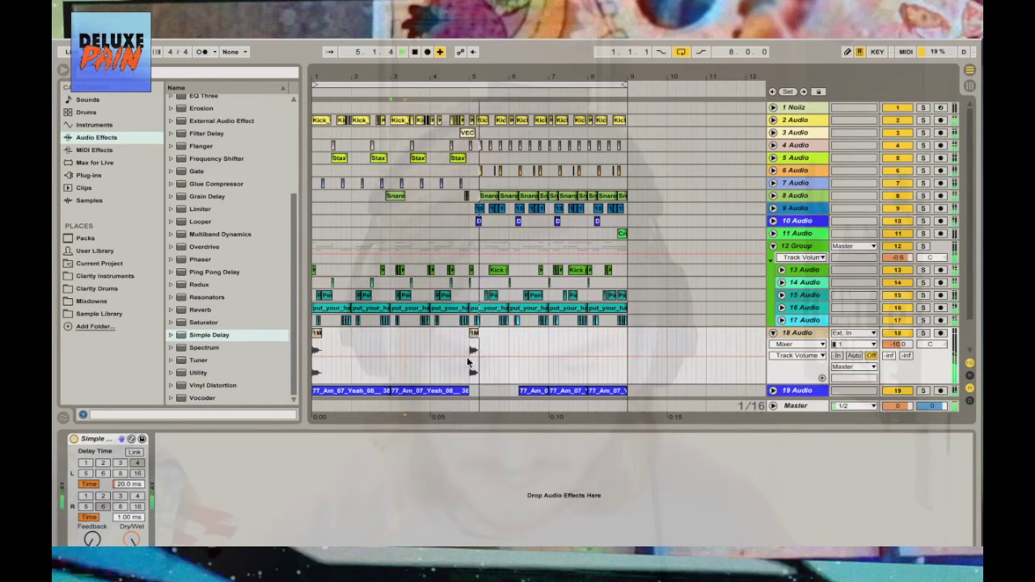
left_click(444, 343)
left_click(474, 335)
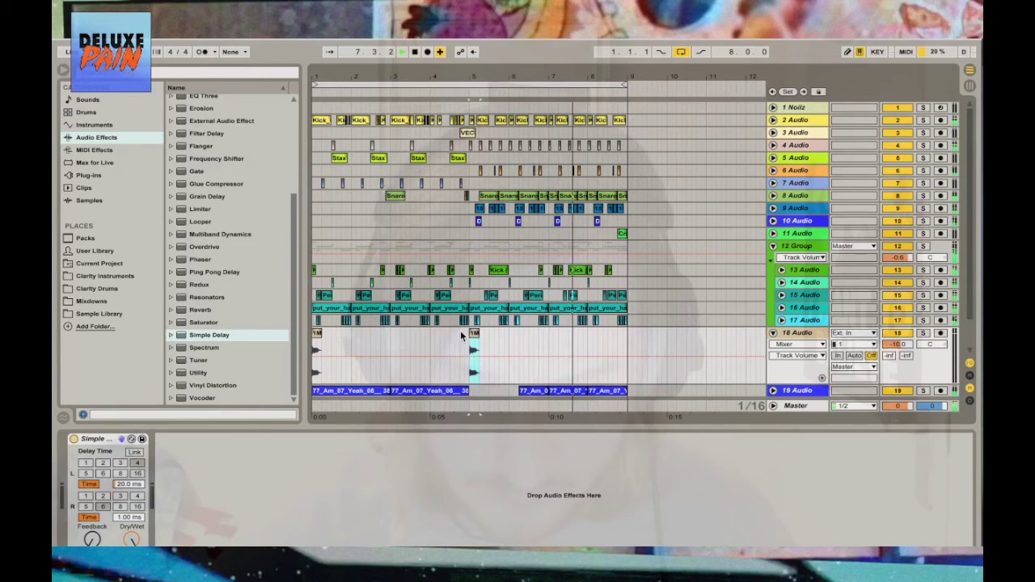
left_click_drag(411, 347, 404, 348)
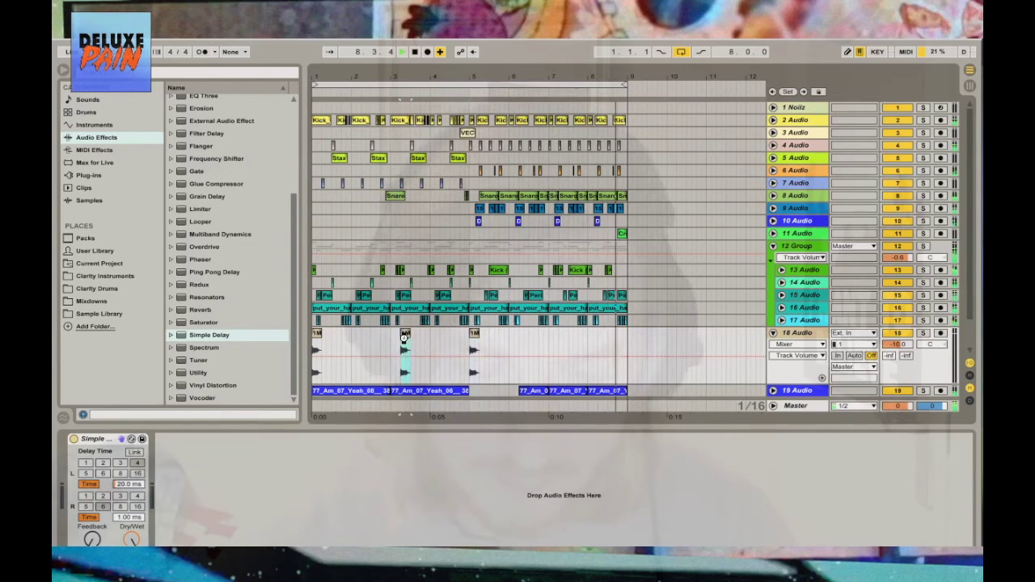
Split the open-hat copy from beat 3.2, place its short piece at 4.3.3 and remove the rest
key("plus")
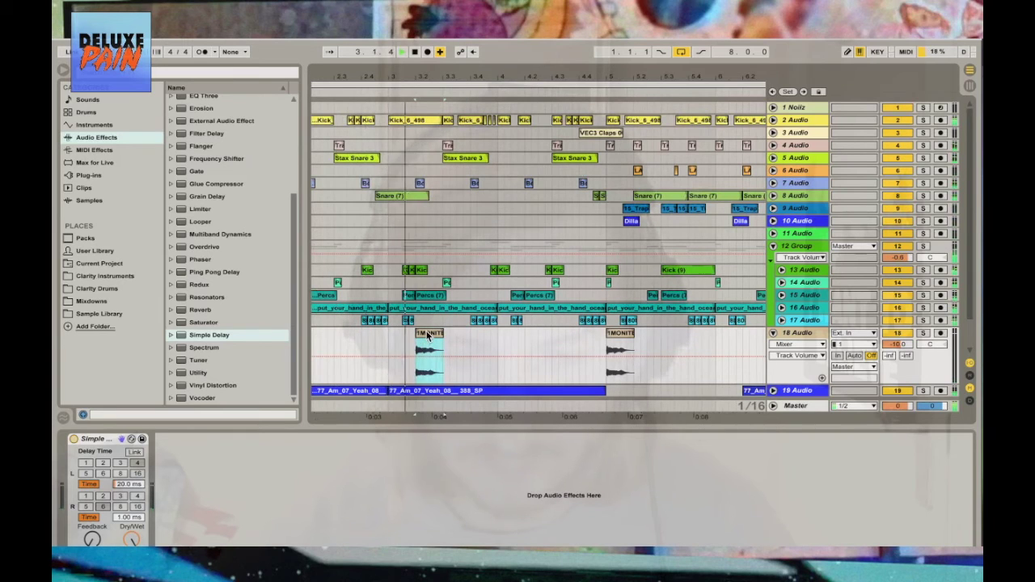
left_click_drag(433, 343, 509, 349)
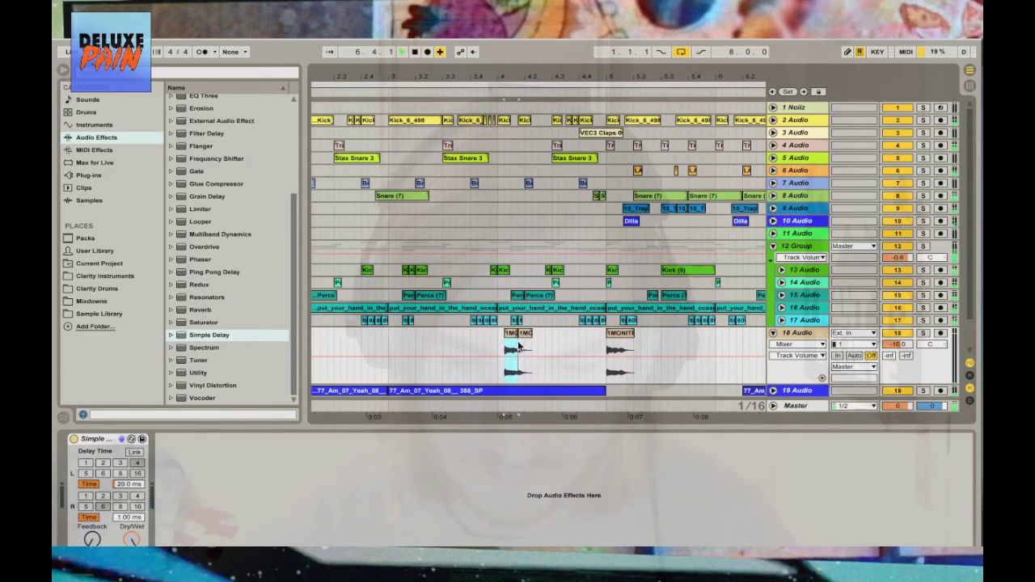
left_click_drag(523, 340, 571, 343)
left_click(530, 336)
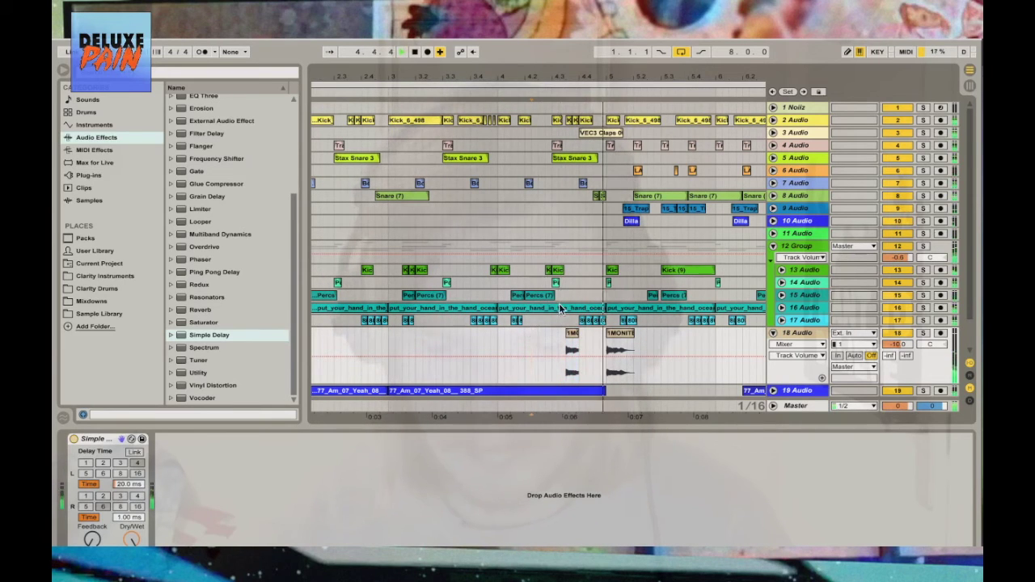
Lower the open-hat track's volume to -11.3 dB and copy the bar 5 open hat to 7.1.3
key("minus")
key("minus")
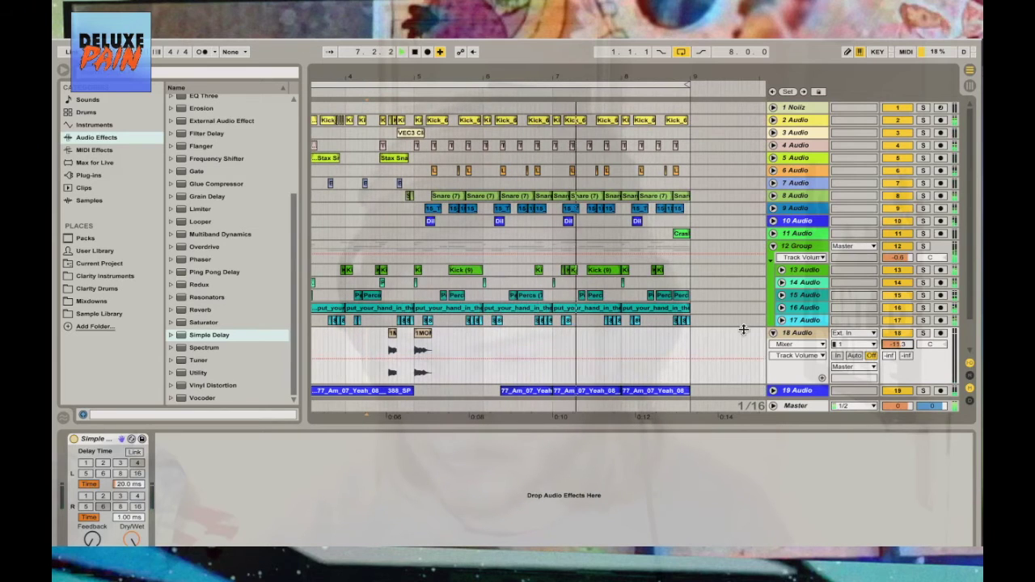
left_click_drag(435, 349, 574, 349)
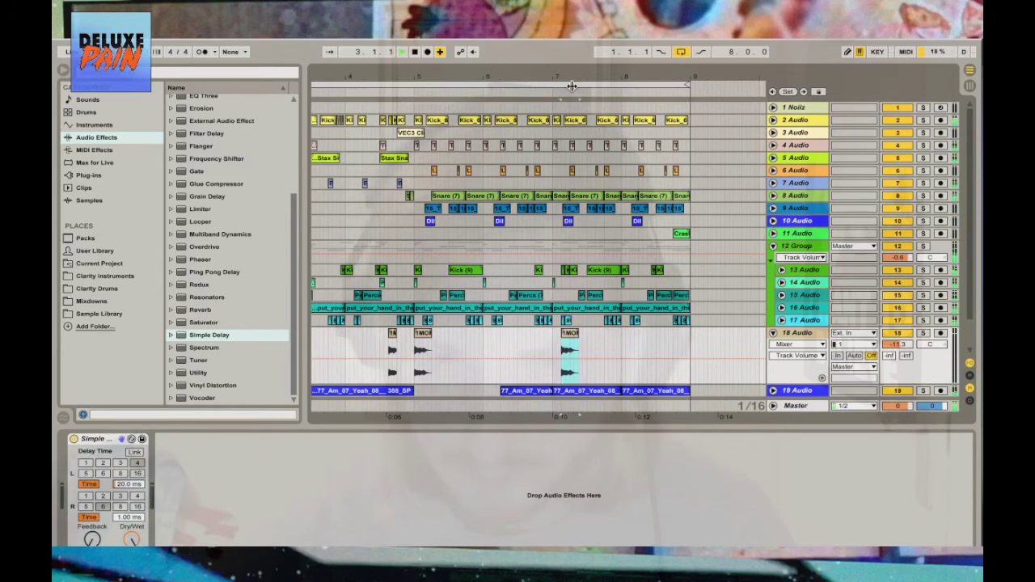
Turn the arrangement grid off and shift the open hat at 7.1.3 slightly later, aligning it with the Kick_6_498 clip before 7.2
left_click_drag(577, 74, 577, 121)
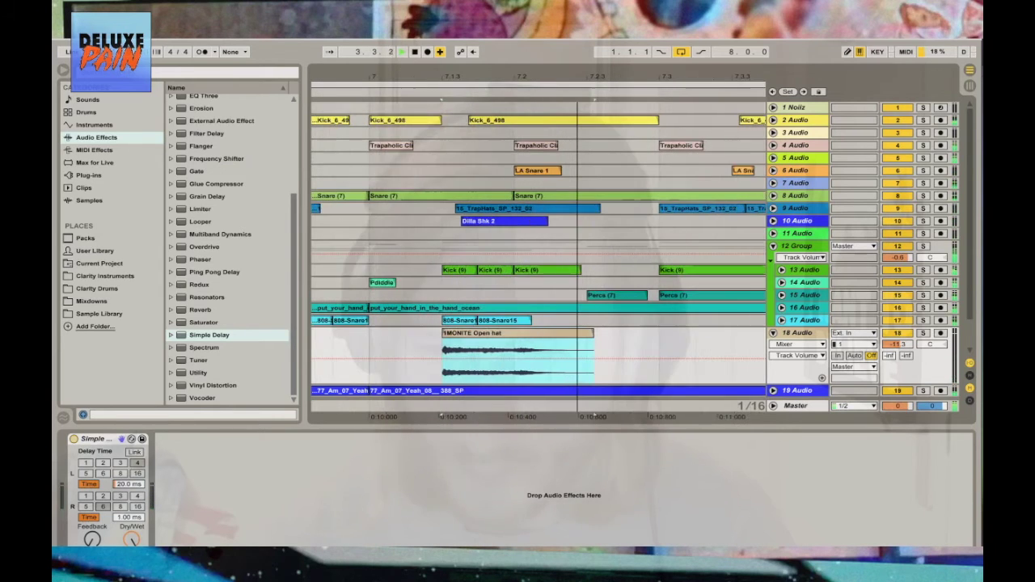
right_click(401, 339)
left_click(426, 427)
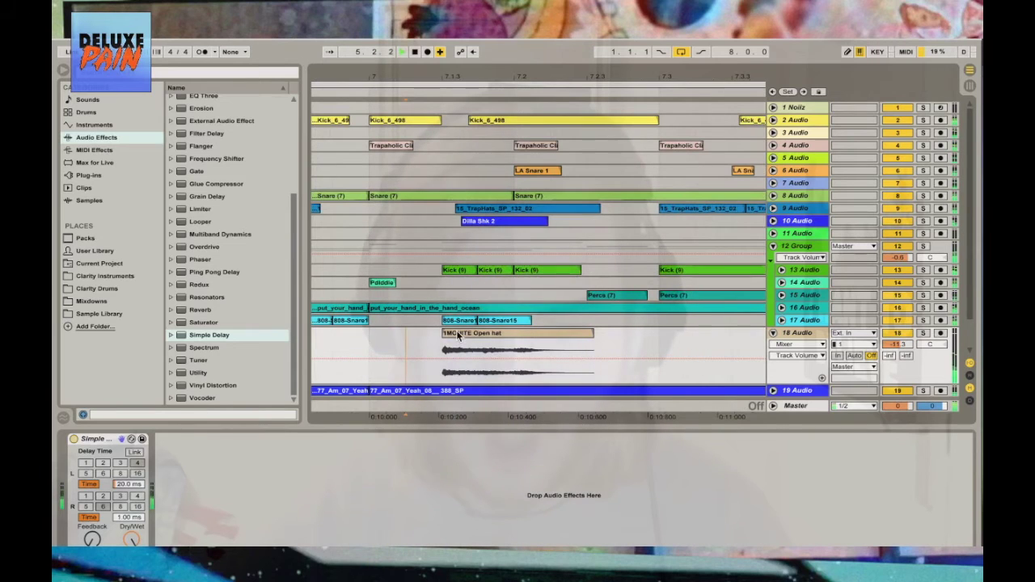
left_click_drag(473, 338, 485, 343)
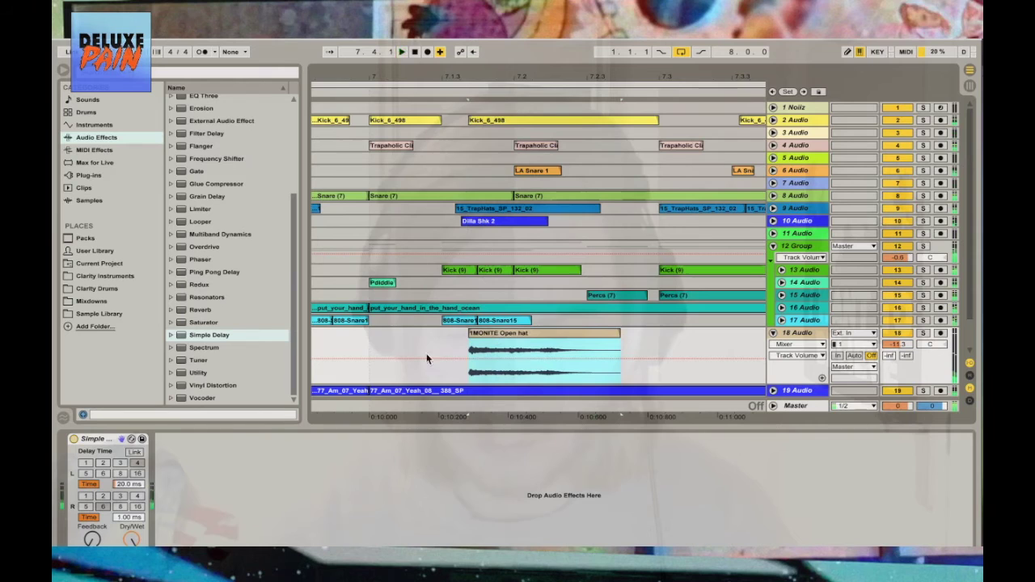
Transpose the shifted open-hat clip to 3 st and fold the open-hat track
double_click(517, 356)
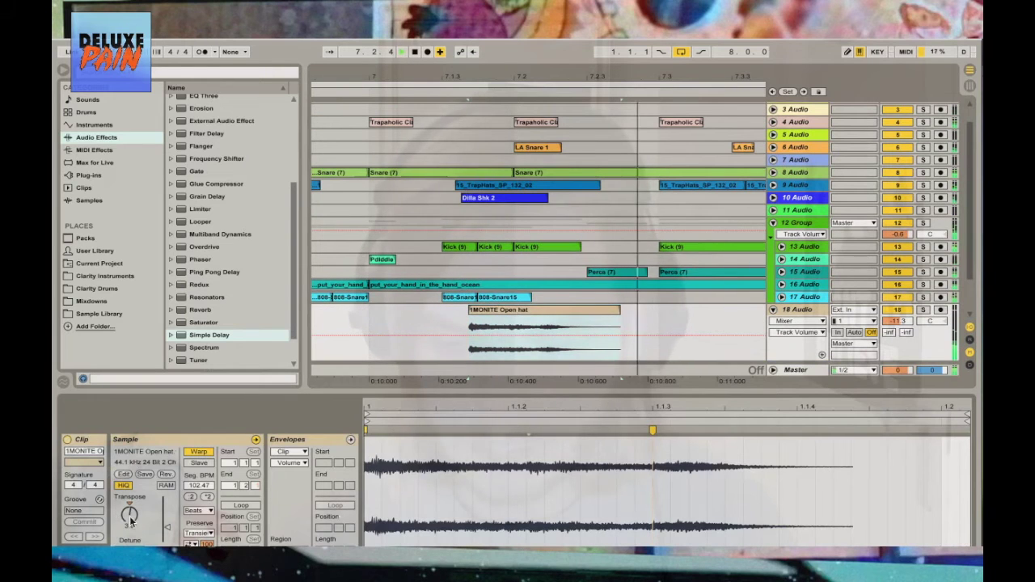
left_click_drag(592, 81, 422, 78)
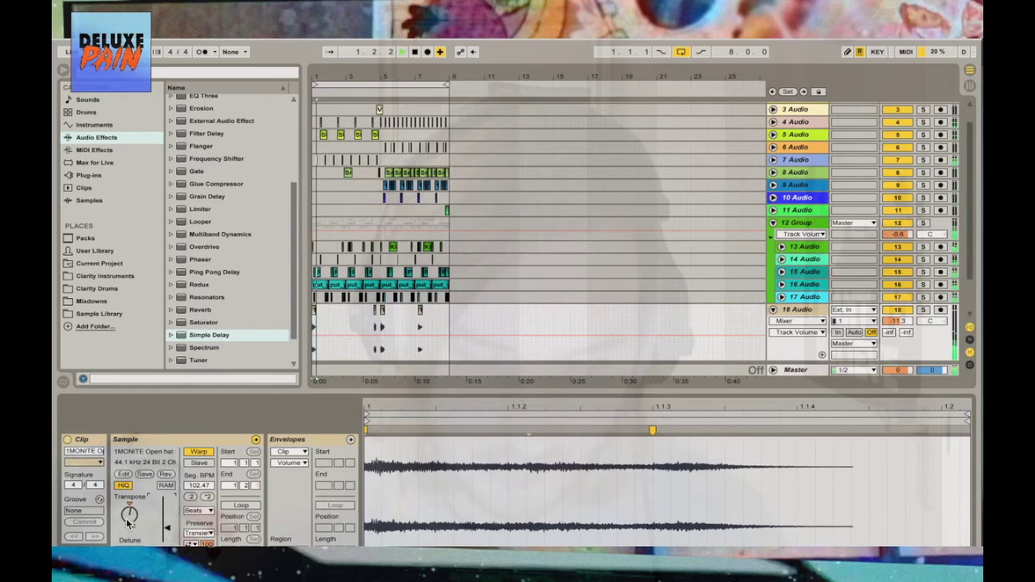
left_click(773, 309)
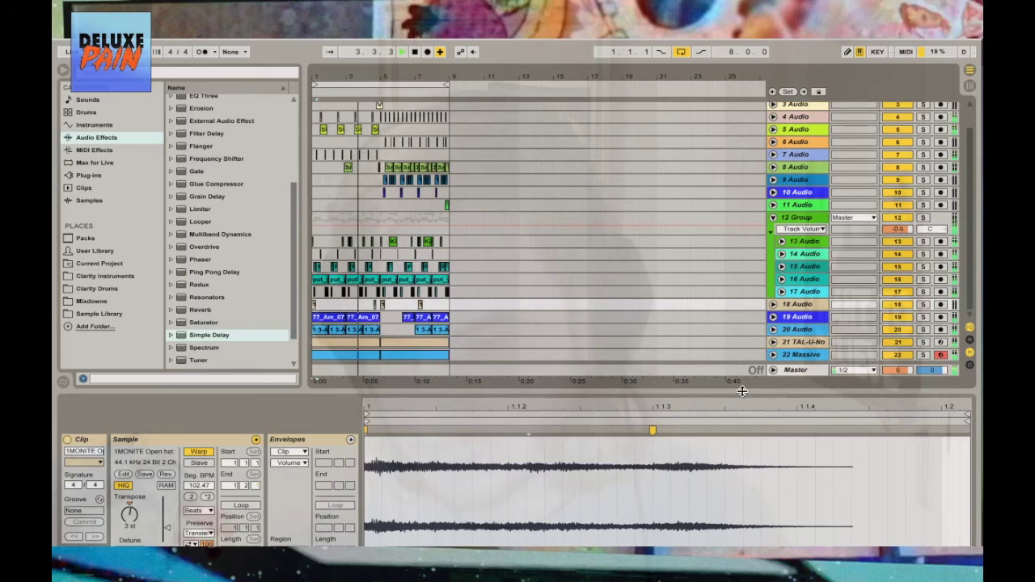
left_click_drag(742, 390, 742, 426)
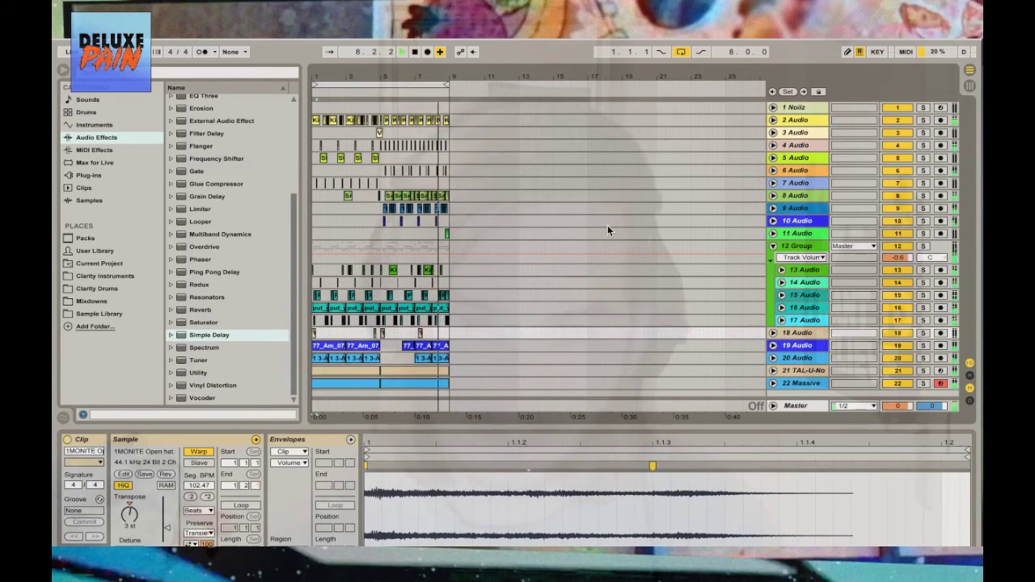
Set the arrangement grid to 1 bar and shorten the loop so it covers the four bars from bar 5
right_click(555, 213)
left_click(680, 296)
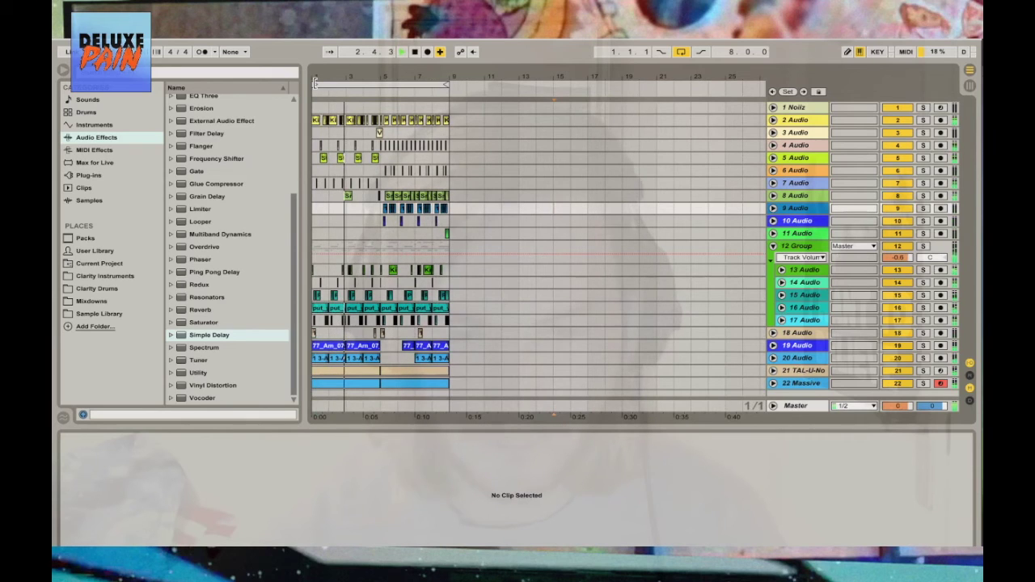
left_click_drag(315, 83, 385, 84)
left_click(385, 84)
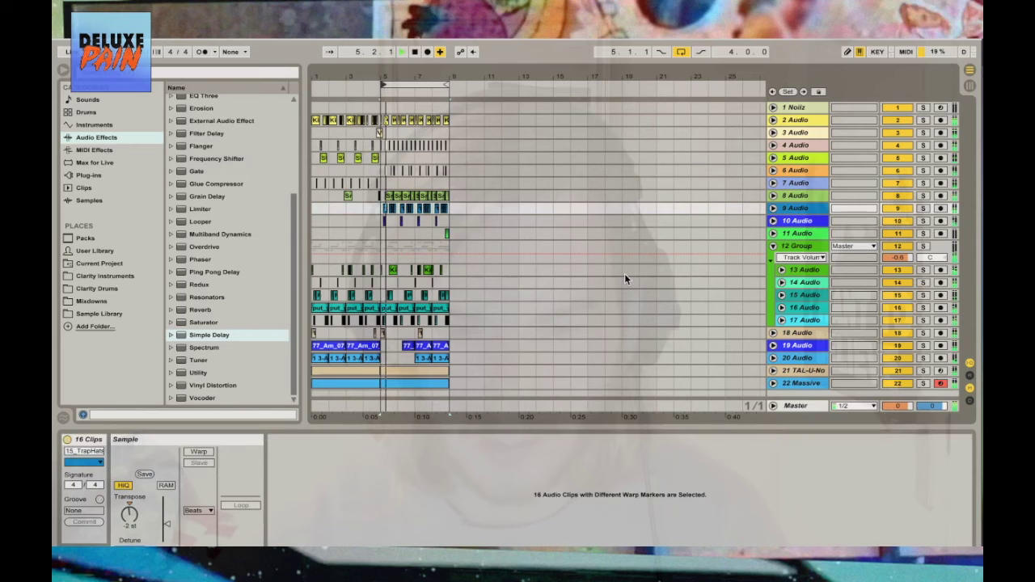
Insert a MIDI track after the Massive track and load the KORG WAVESTATION plug-in on it
left_click(804, 380)
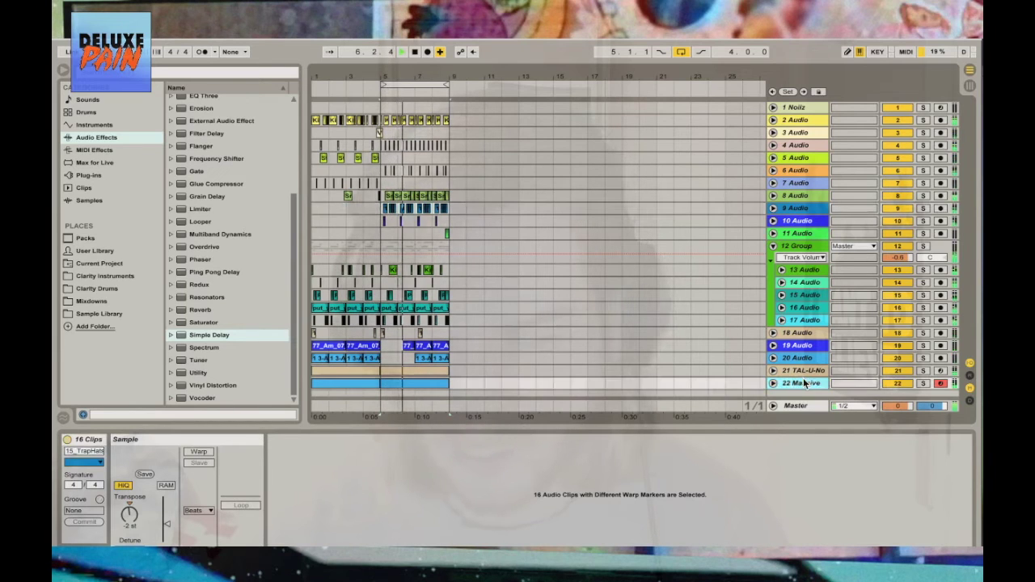
right_click(802, 379)
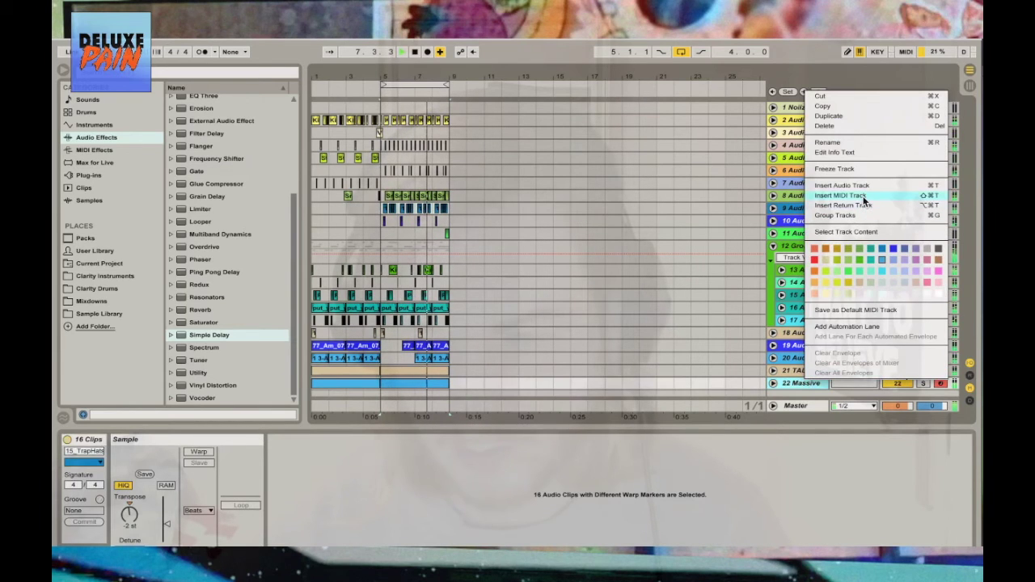
left_click(863, 199)
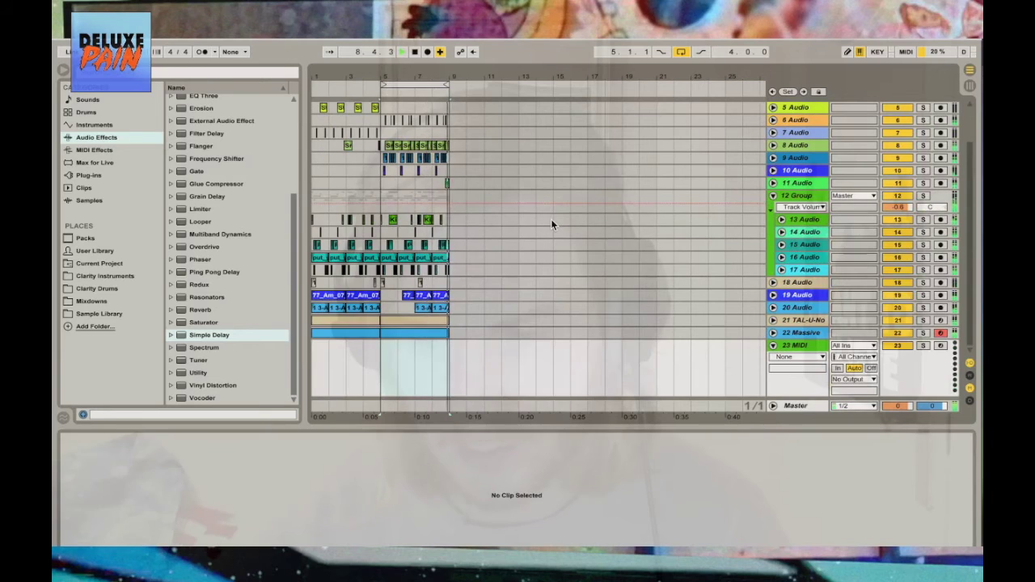
left_click(100, 172)
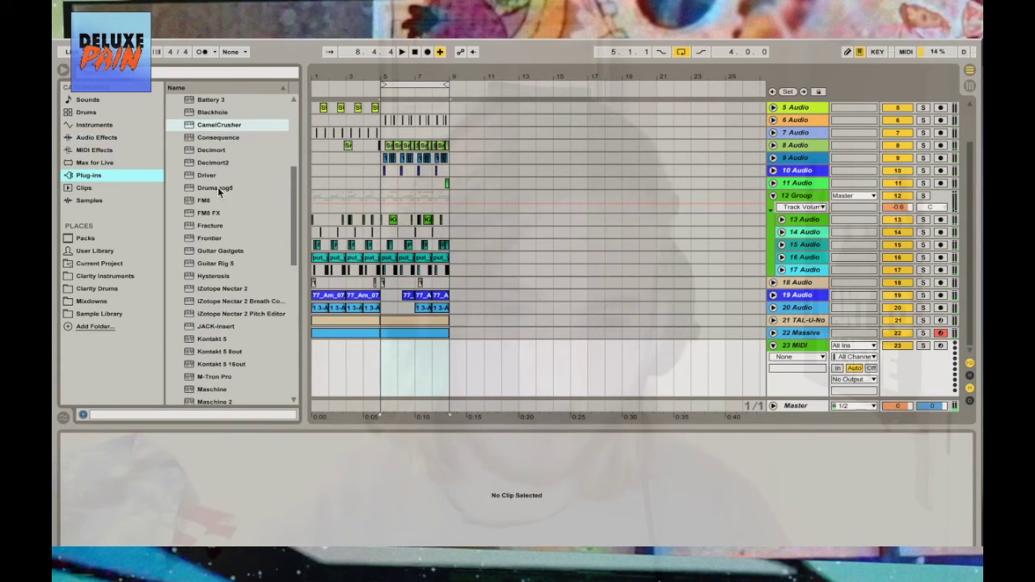
scroll(218, 187, "up", 5)
left_click(179, 151)
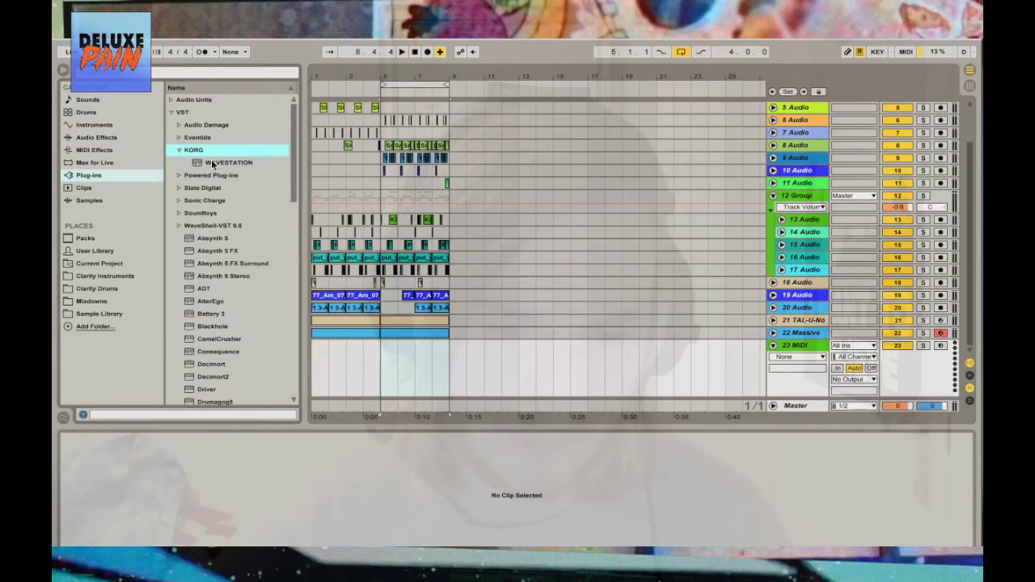
left_click_drag(211, 161, 386, 293)
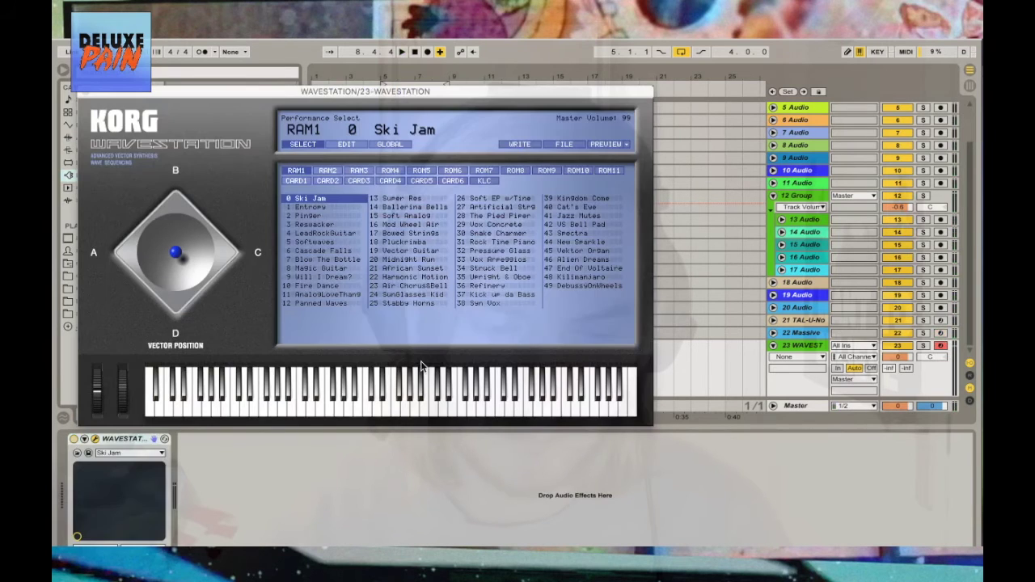
Audition Wavestation presets, choose Cascade Falls and lower the track's volume to -8.4 dB
left_click(417, 268)
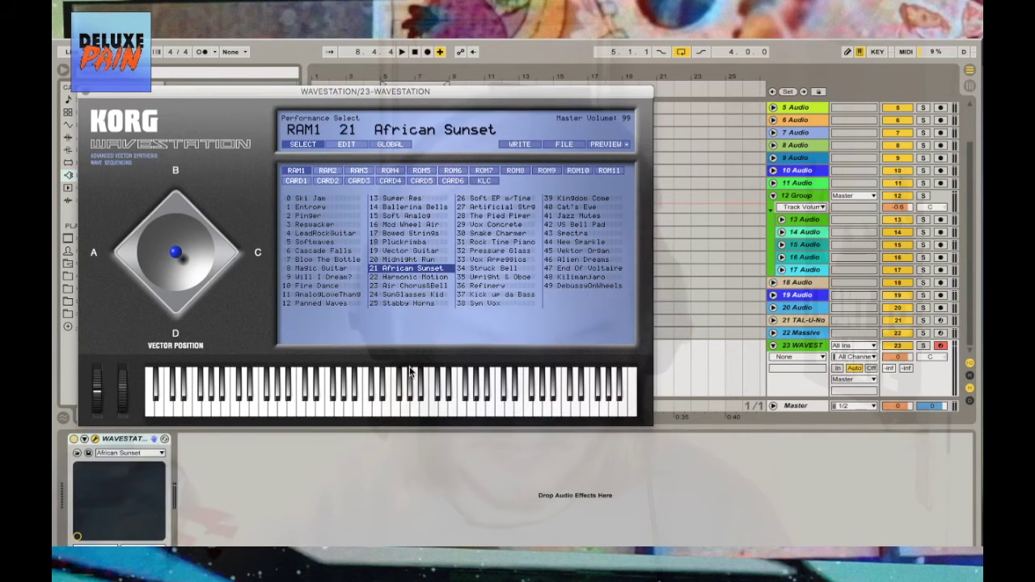
left_click(502, 277)
left_click(897, 356)
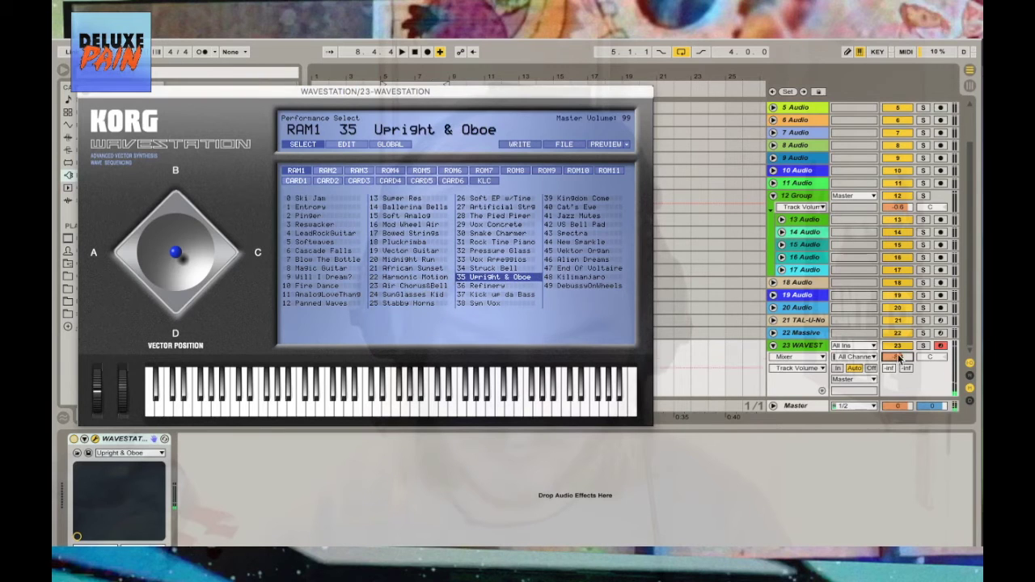
left_click(566, 251)
left_click(325, 252)
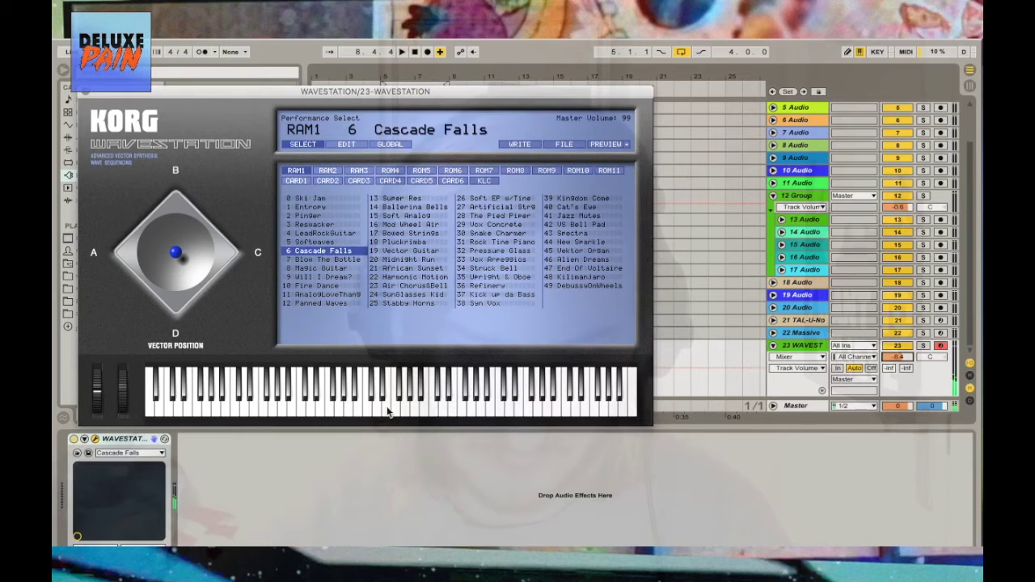
left_click(86, 91)
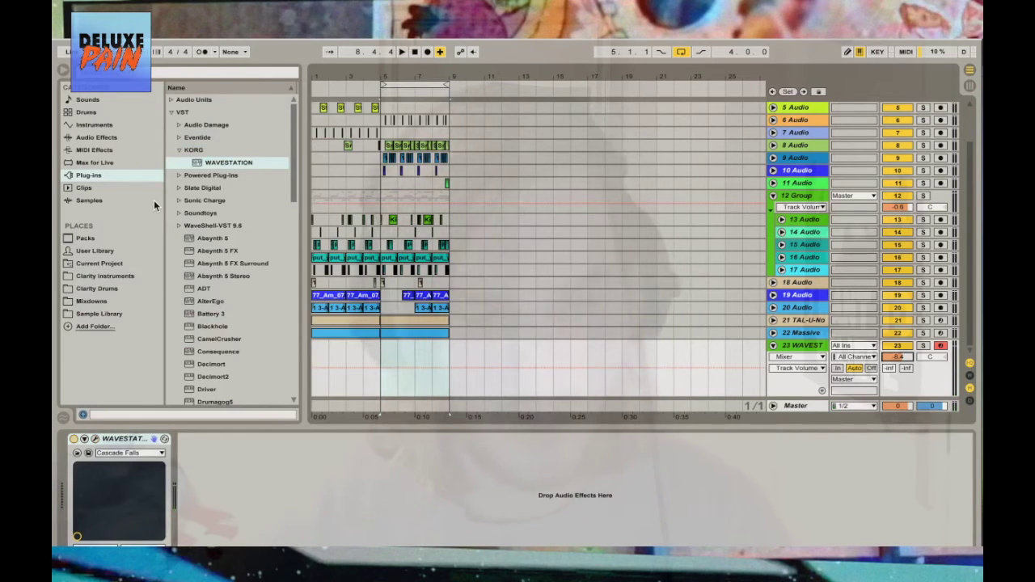
Place the Max MIDI effect M4L.md.10.Arpeggiate in front of the Wavestation
left_click(99, 163)
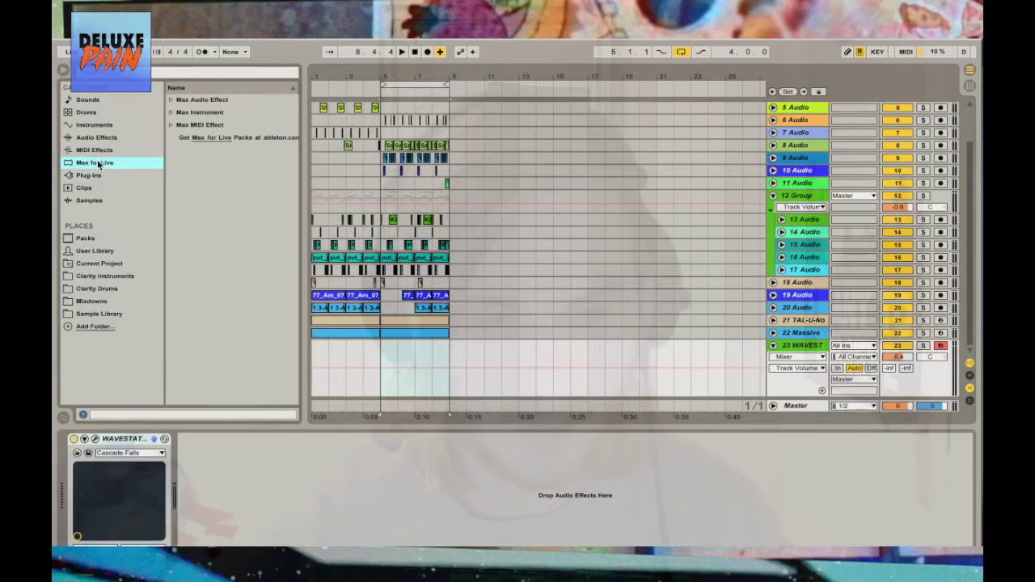
left_click(170, 126)
scroll(204, 214, "down", 3)
scroll(203, 213, "down", 2)
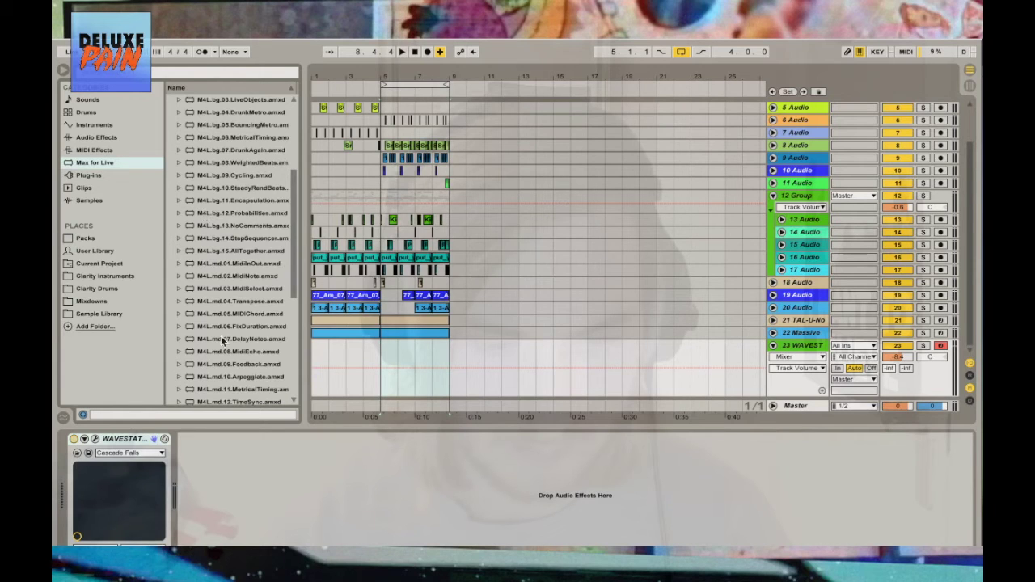
left_click_drag(232, 383, 79, 488)
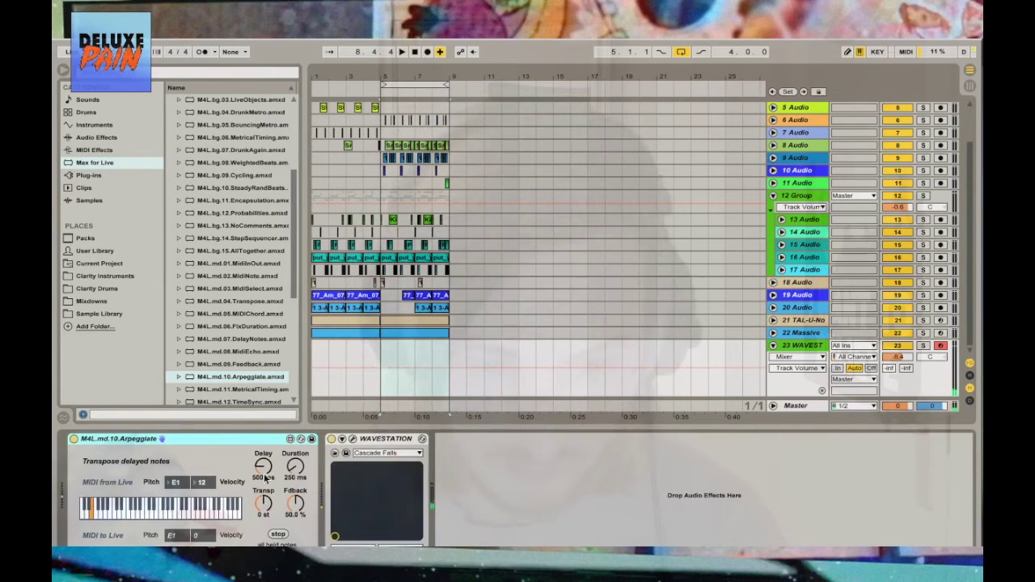
Set the Arpeggiate device to 50 ms delay, +12 st transpose and 76.8 % feedback
left_click_drag(291, 500, 291, 487)
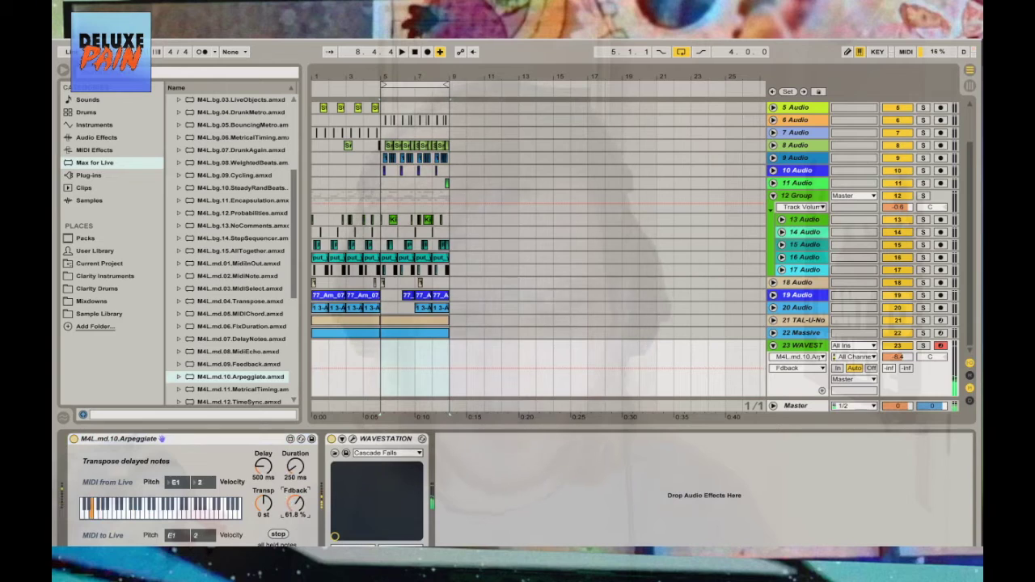
left_click(257, 475)
left_click_drag(263, 466, 263, 485)
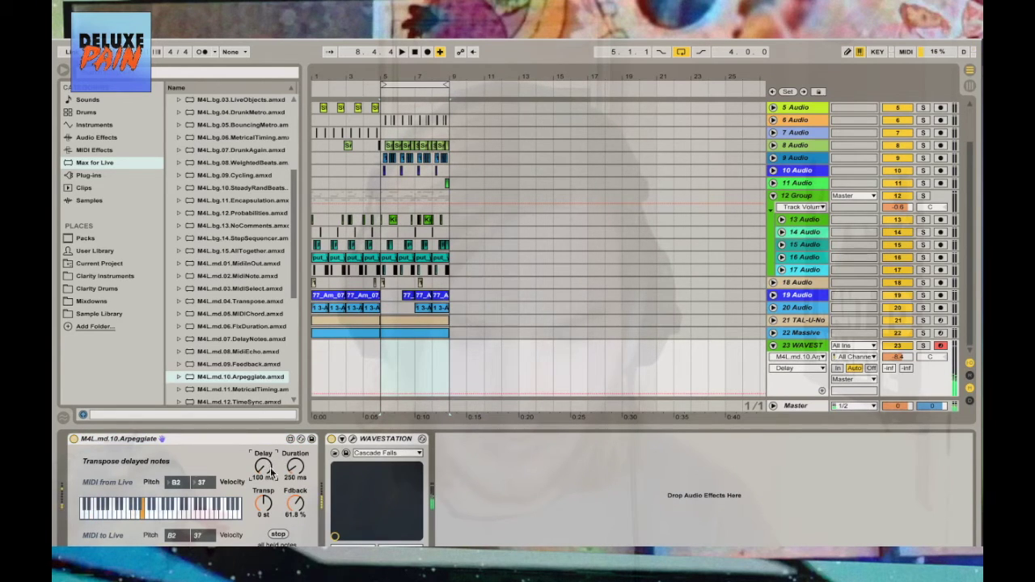
left_click_drag(263, 501, 263, 468)
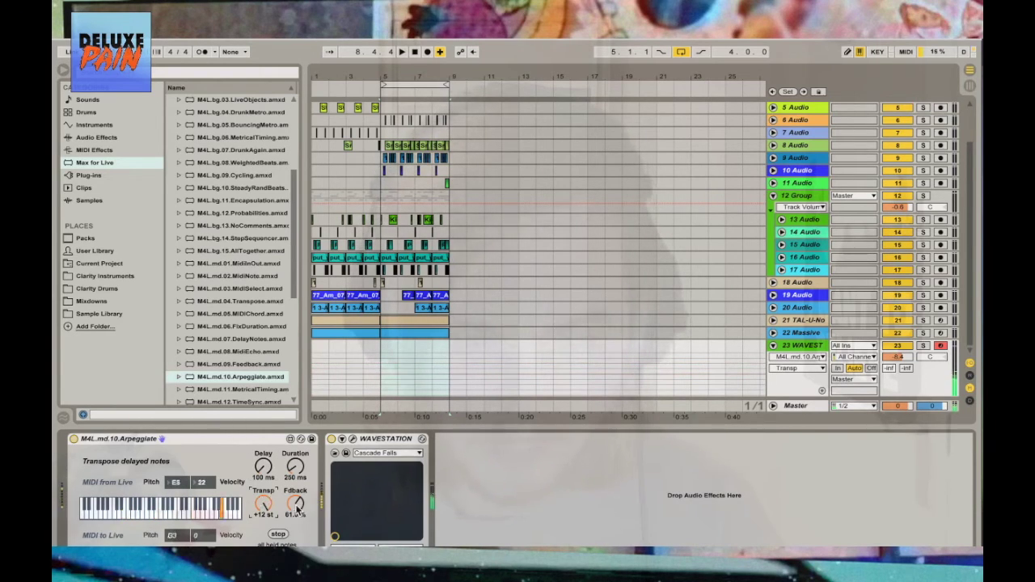
left_click_drag(257, 469, 257, 478)
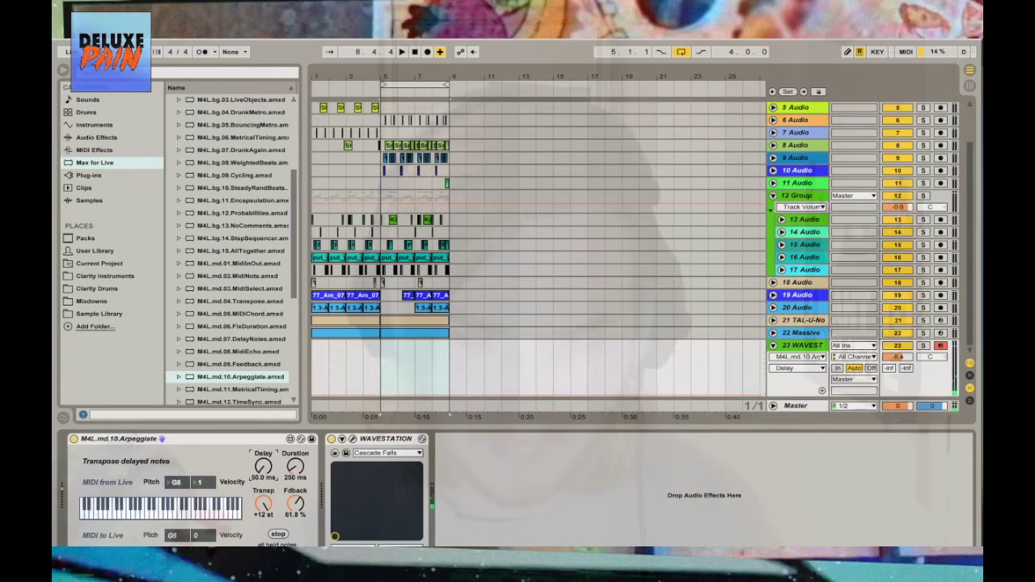
left_click_drag(296, 508, 296, 497)
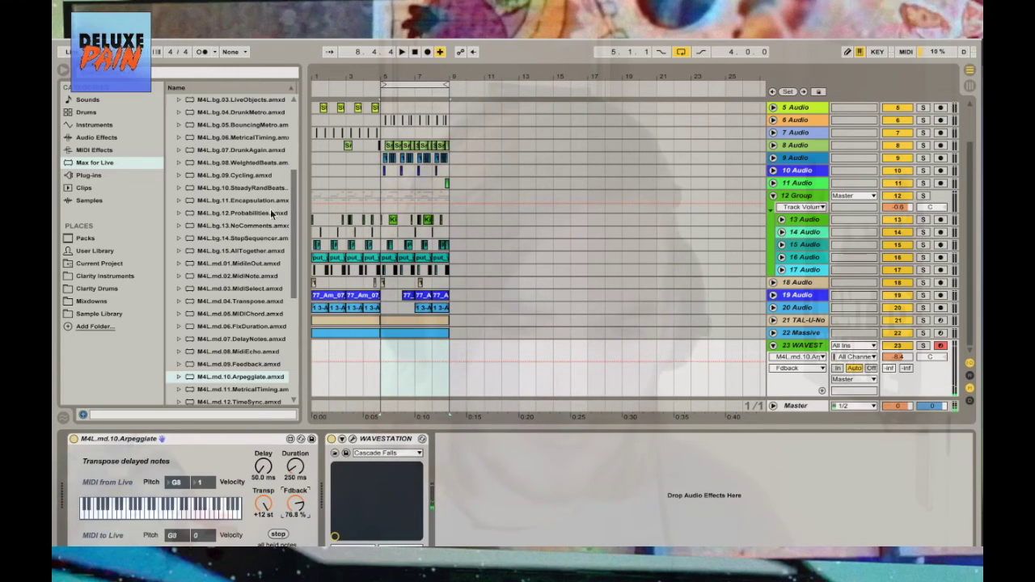
Create a four-bar MIDI clip at bar 5 on the Wavestation track and set its note grid to 1 bar
left_click(388, 352)
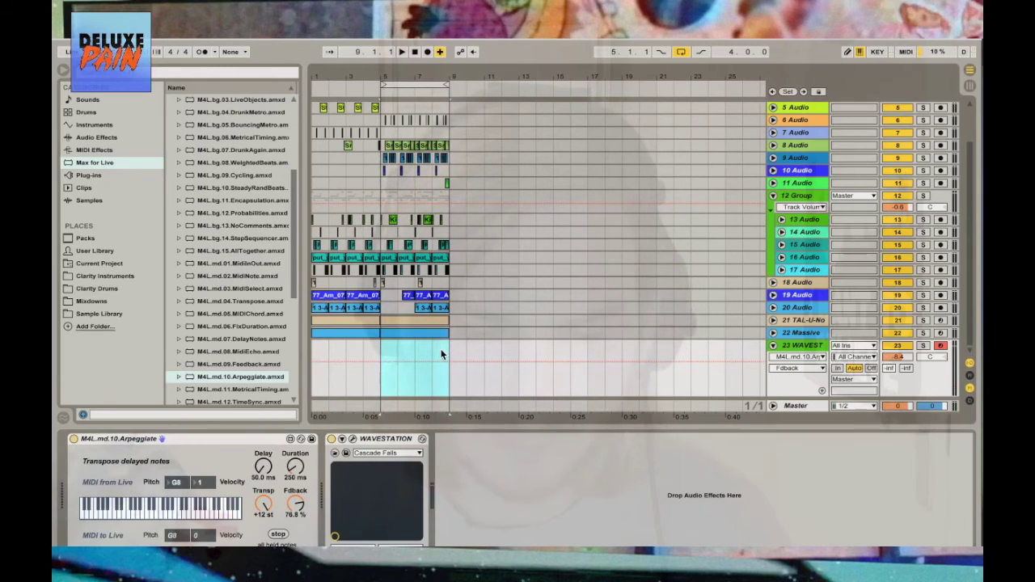
key("ctrl+shift+m")
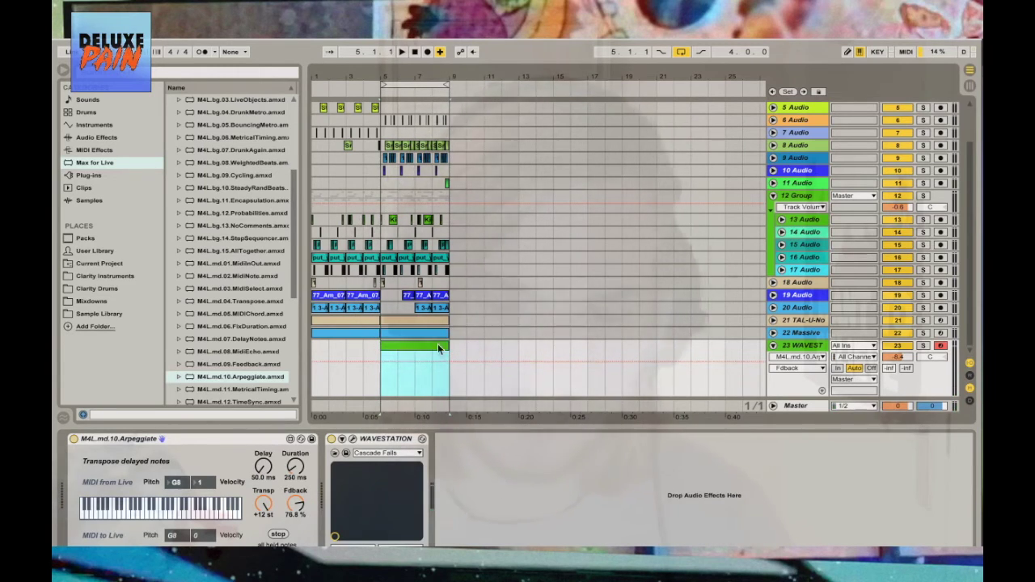
double_click(432, 343)
right_click(387, 501)
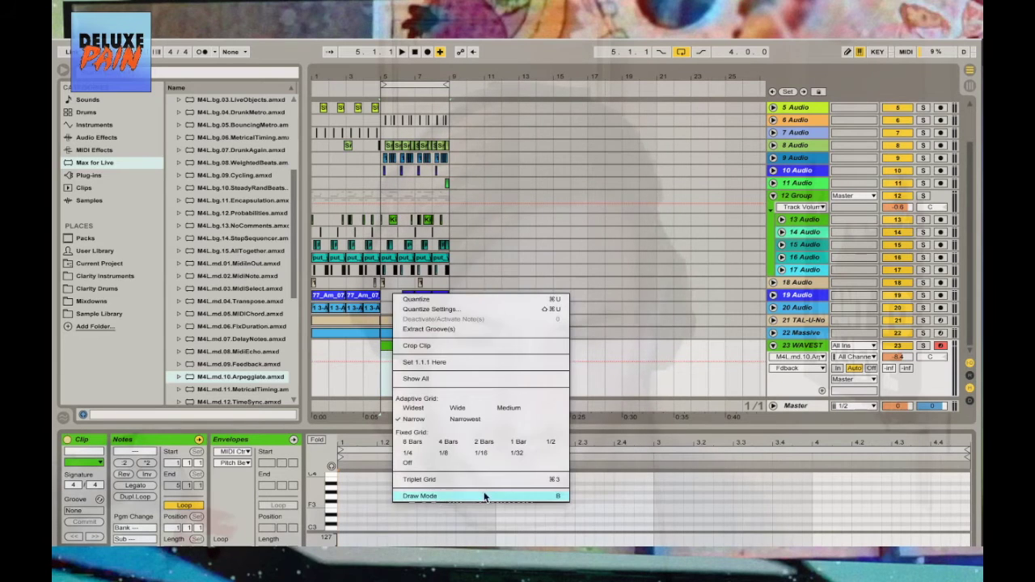
left_click(509, 439)
left_click_drag(481, 422, 496, 278)
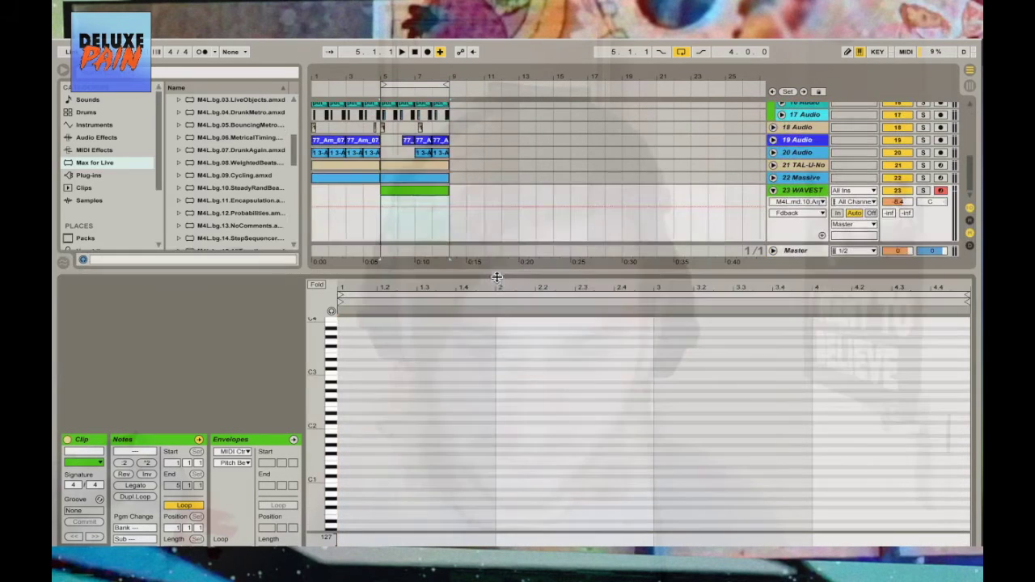
Draw one-bar A2 and E3 notes in the first bar of the Wavestation clip
double_click(378, 440)
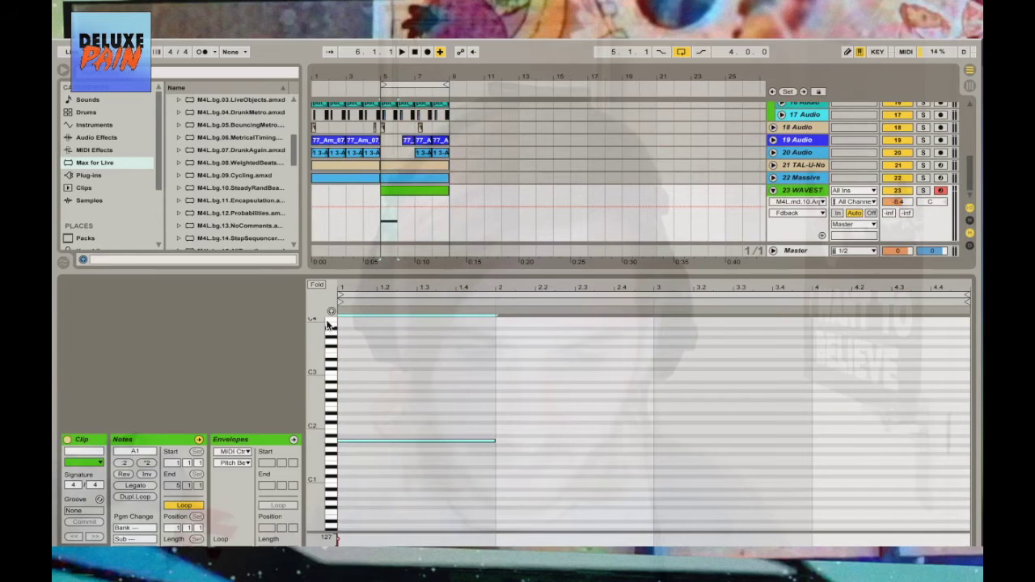
left_click_drag(368, 439, 368, 392)
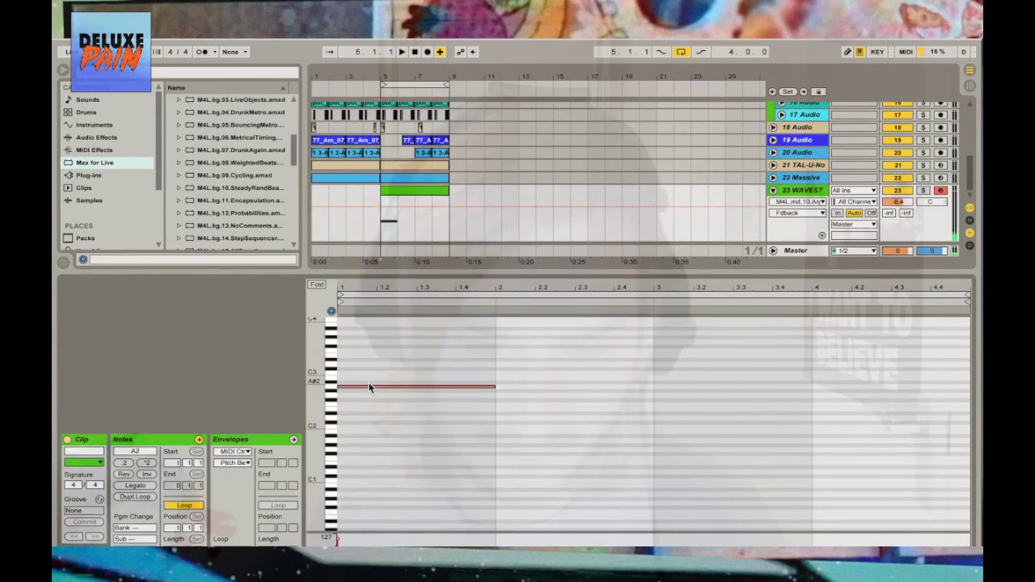
left_click_drag(368, 383, 367, 367)
key("space")
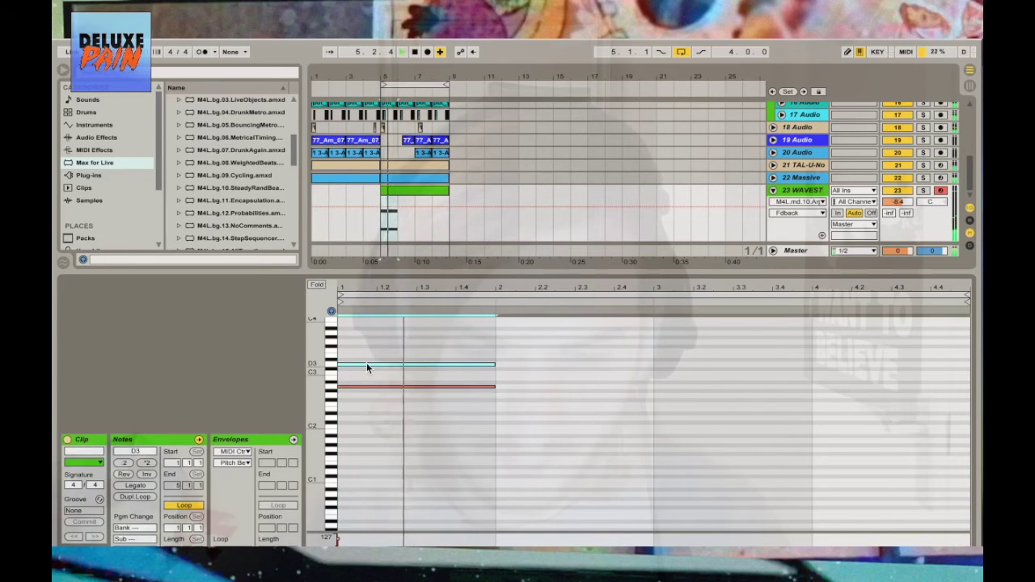
left_click_drag(368, 366, 368, 353)
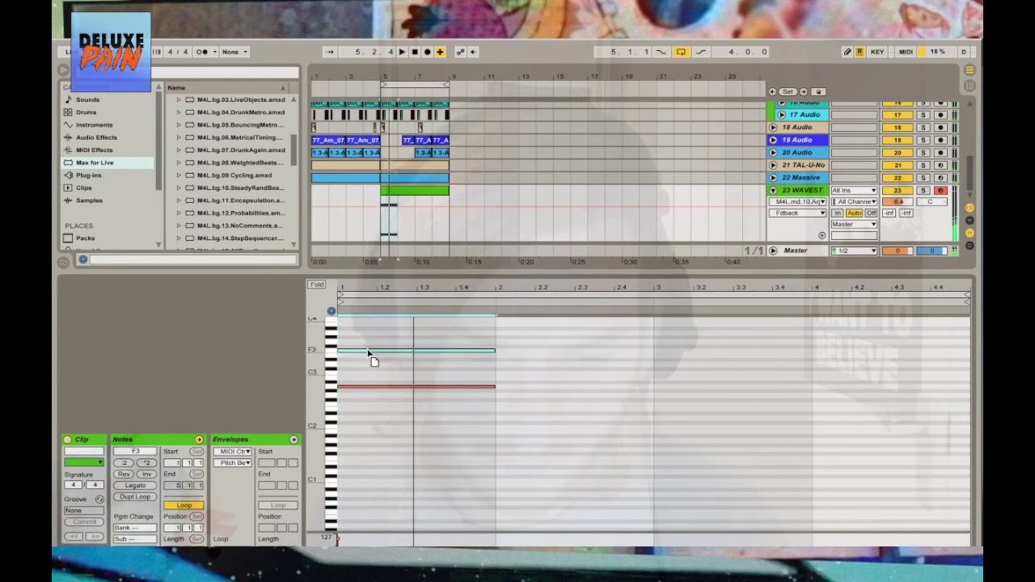
key("Down")
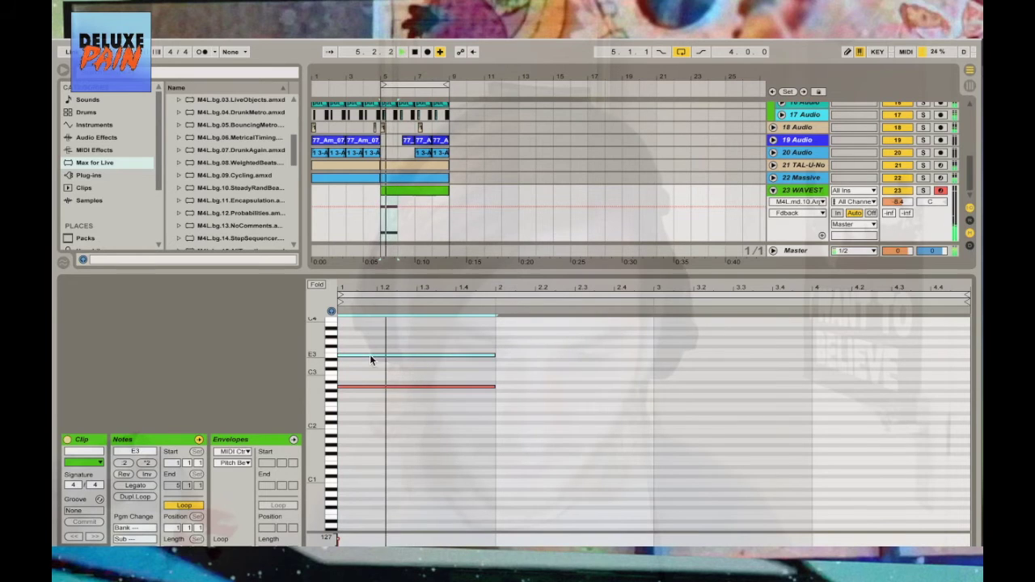
Raise the Wavestation track's volume to -4.5 dB and set the clip's note grid to 1/16
left_click_drag(893, 212, 890, 206)
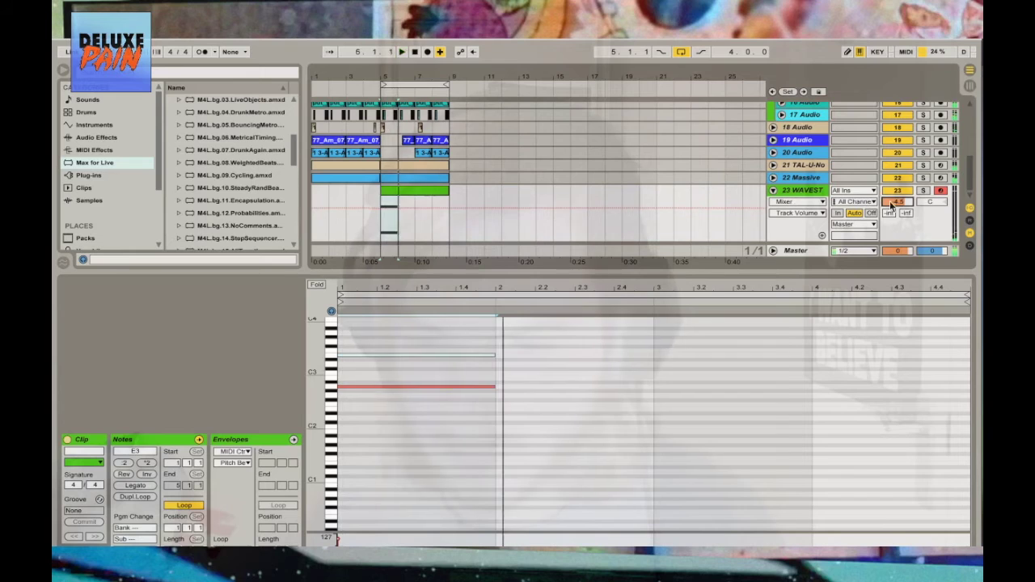
left_click(557, 393)
key("ctrl+a")
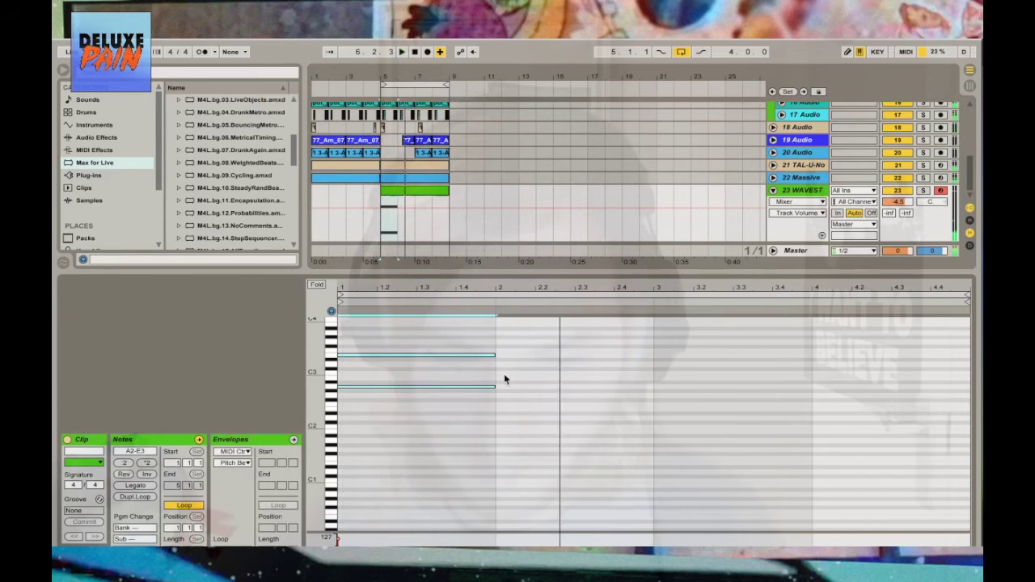
right_click(458, 423)
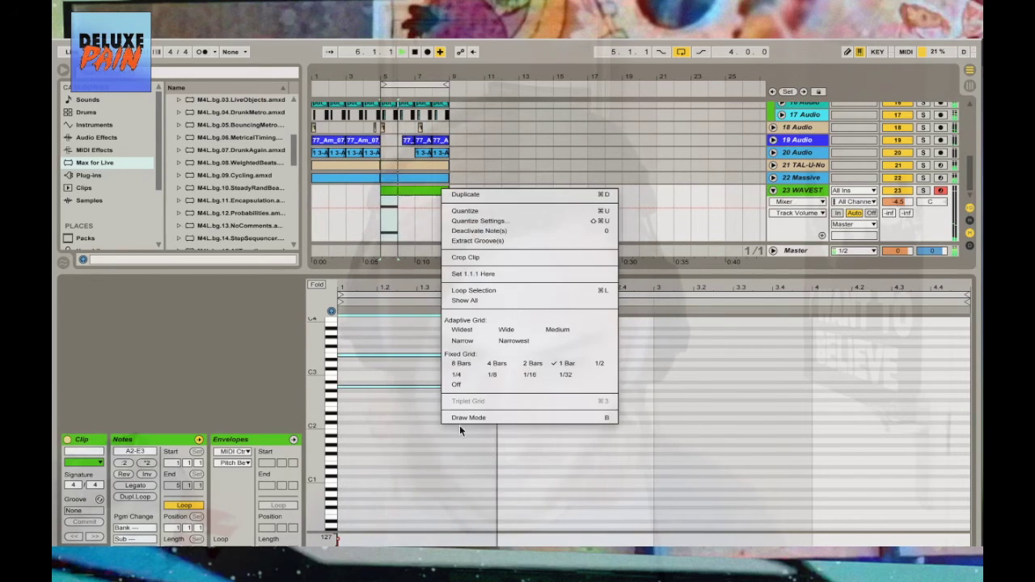
left_click(526, 374)
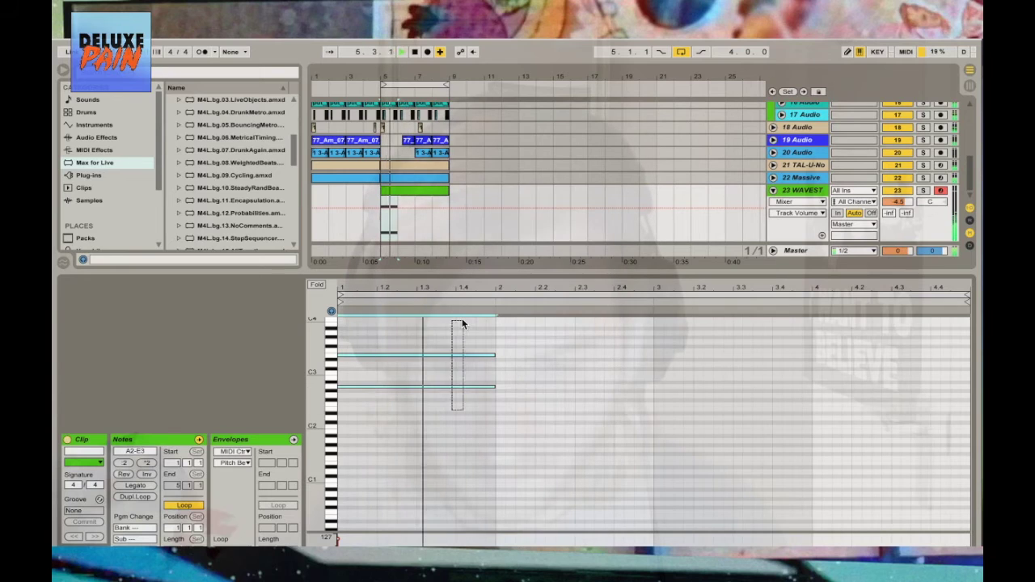
Add an A3 note of the same length above the A2 and E3 notes in bar 1
left_click(370, 349)
scroll(372, 356, "up", 3)
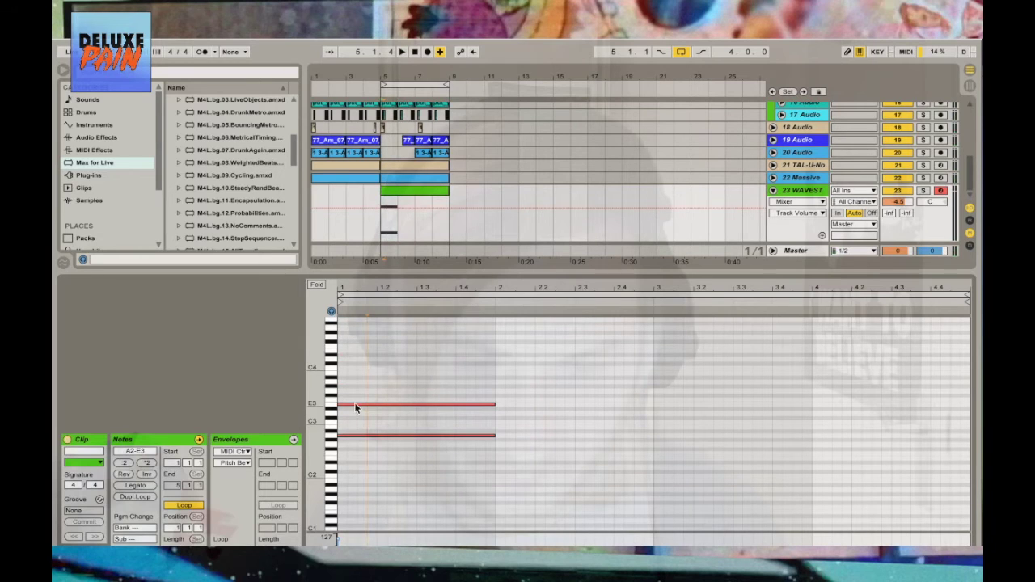
left_click_drag(354, 401, 354, 380)
key("space")
Shorten the three-note chord to end at 1.4.3 and place a copy directly after it, one octave higher
left_click_drag(582, 481, 470, 371)
key("space")
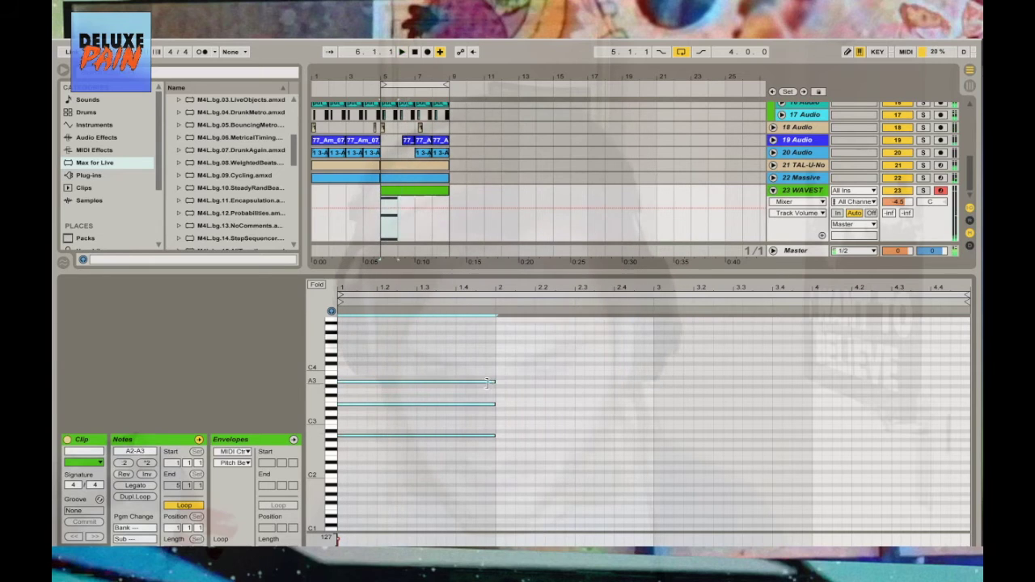
key("ctrl+d")
key("space")
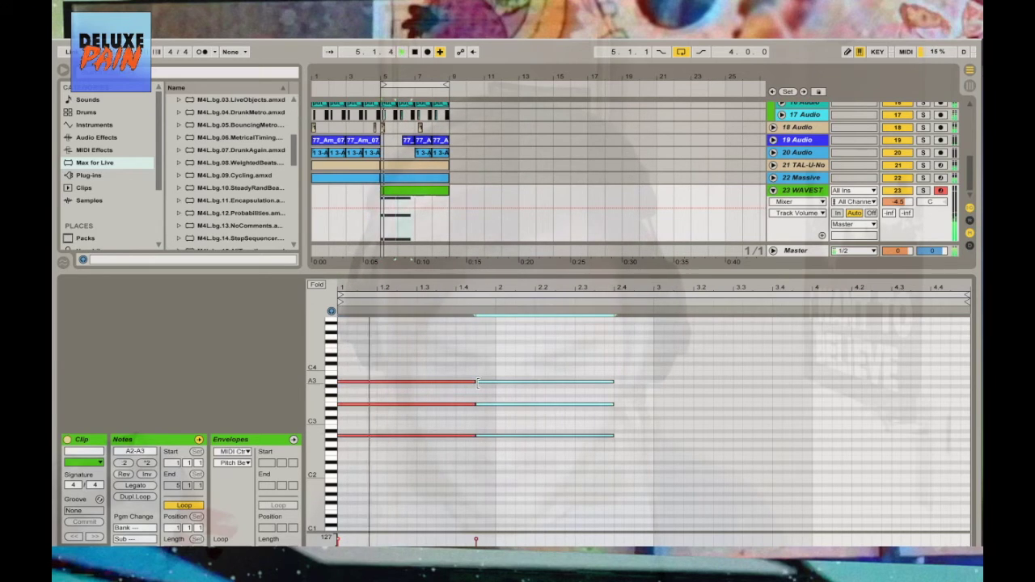
key("space")
key("shift+Up")
key("space")
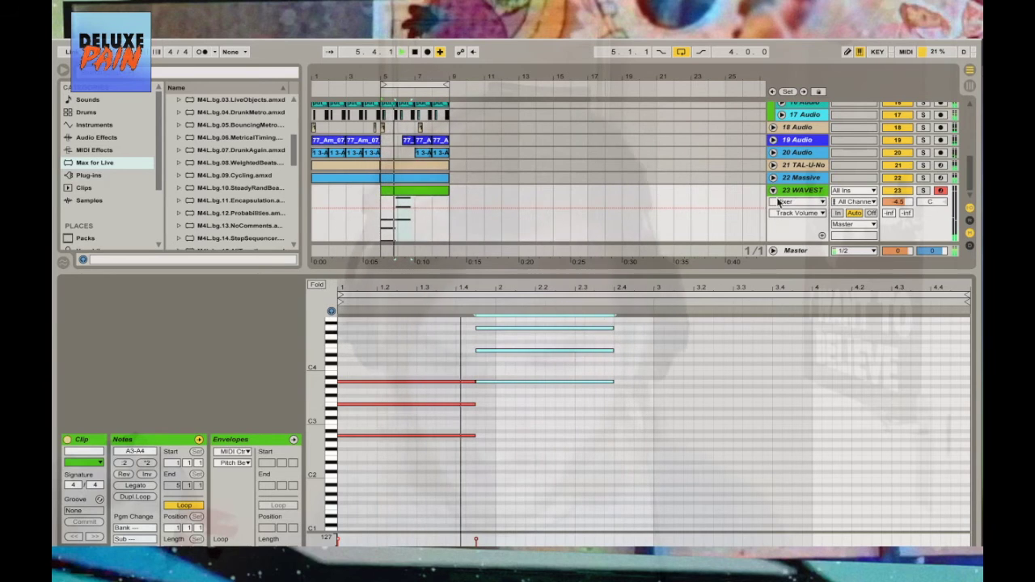
In the second chord, lower the E4 note to B3 and the A4 note to G#4
key("space")
left_click(511, 418)
scroll(510, 380, "up", 1)
left_click(503, 366)
key("Down")
key("Down")
key("Down")
key("Down")
key("Down")
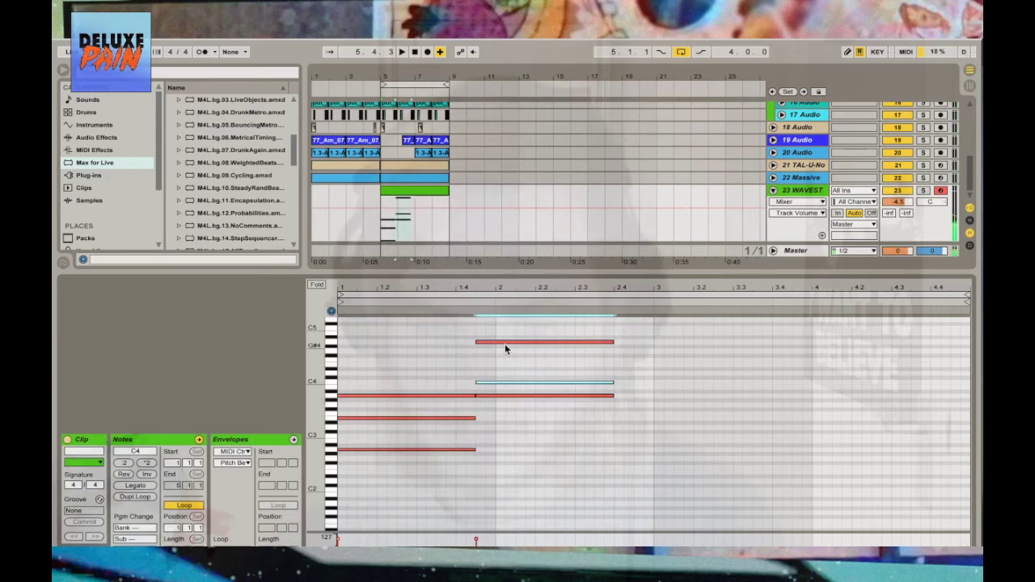
left_click(504, 343)
key("Down")
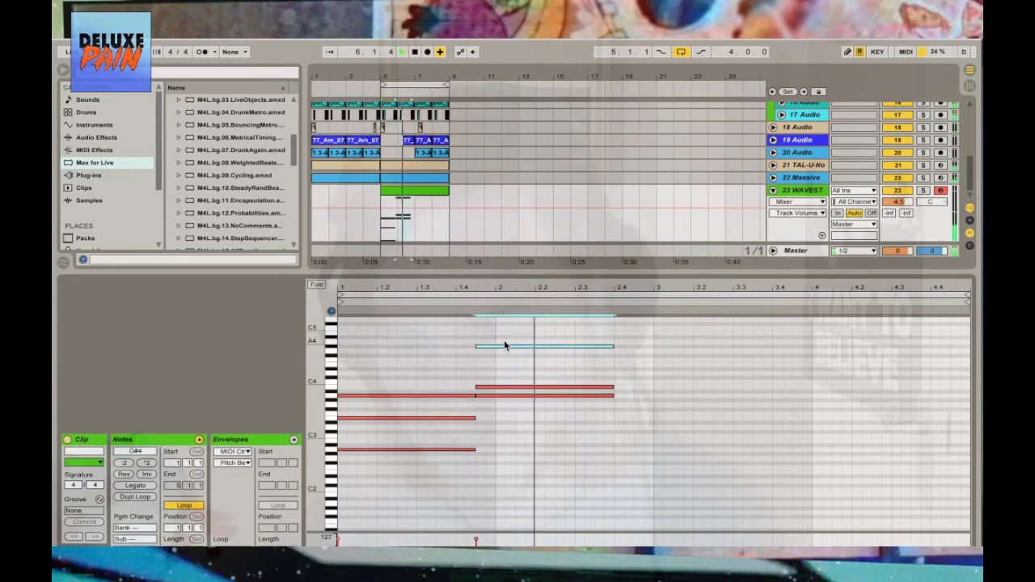
Add an E4 note from beat 2.1 to 2.4 within the second chord
key("space")
double_click(501, 380)
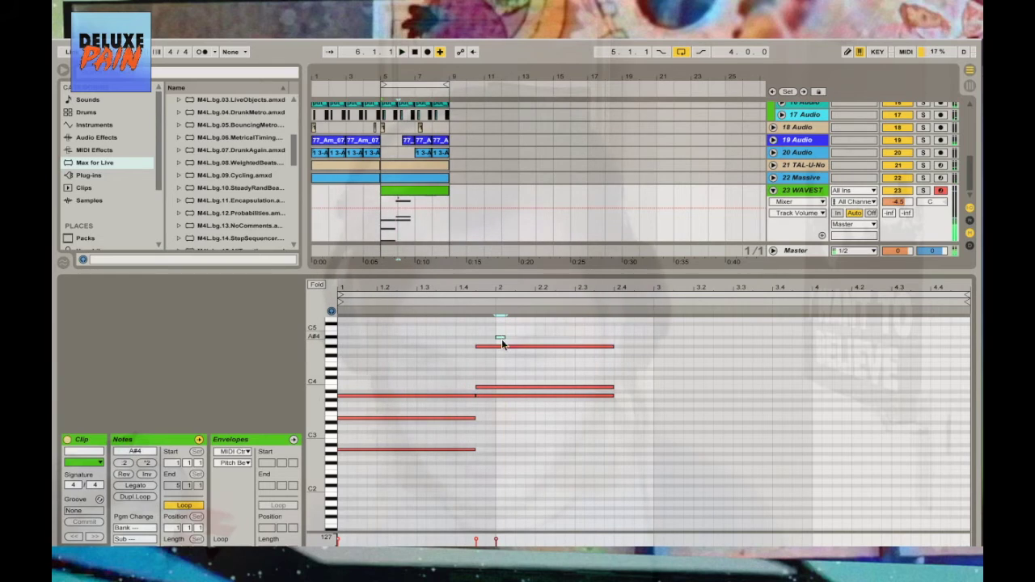
key("Up")
key("space")
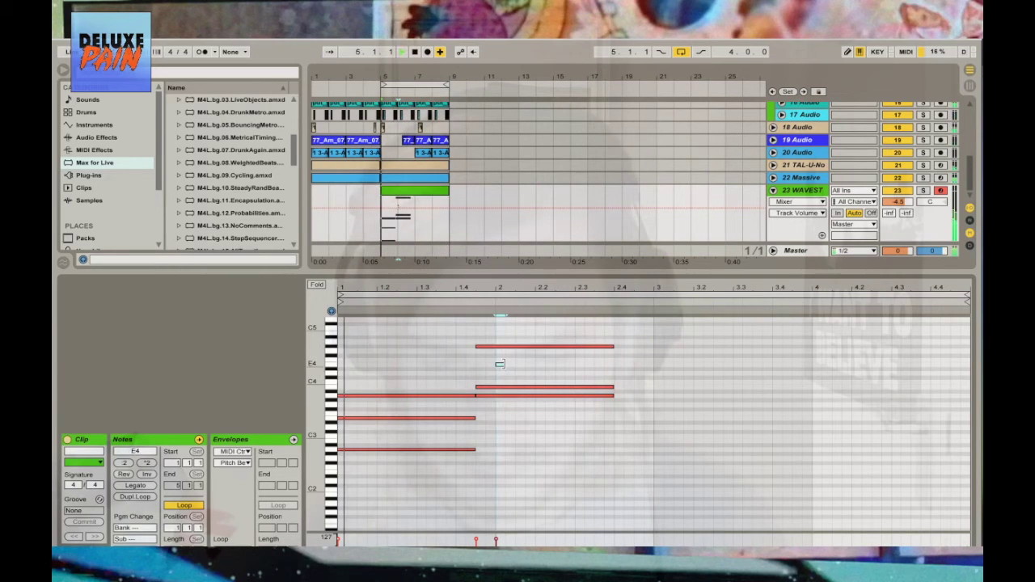
left_click_drag(605, 368, 613, 366)
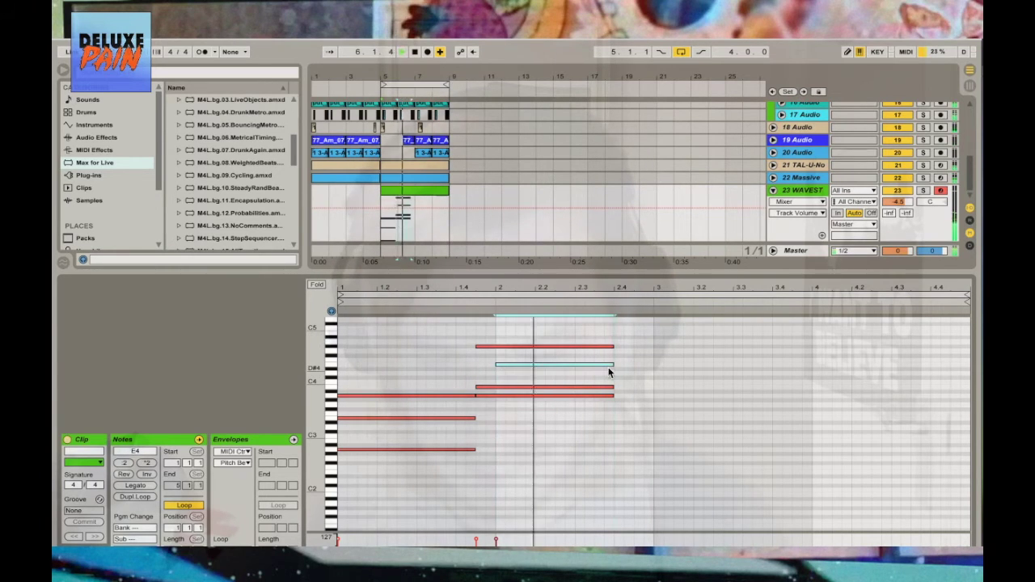
Add two sixteenth notes at the second chord's start, G3 at 1.4.3 and G4 at 1.4.4, and audition them
left_click(480, 408)
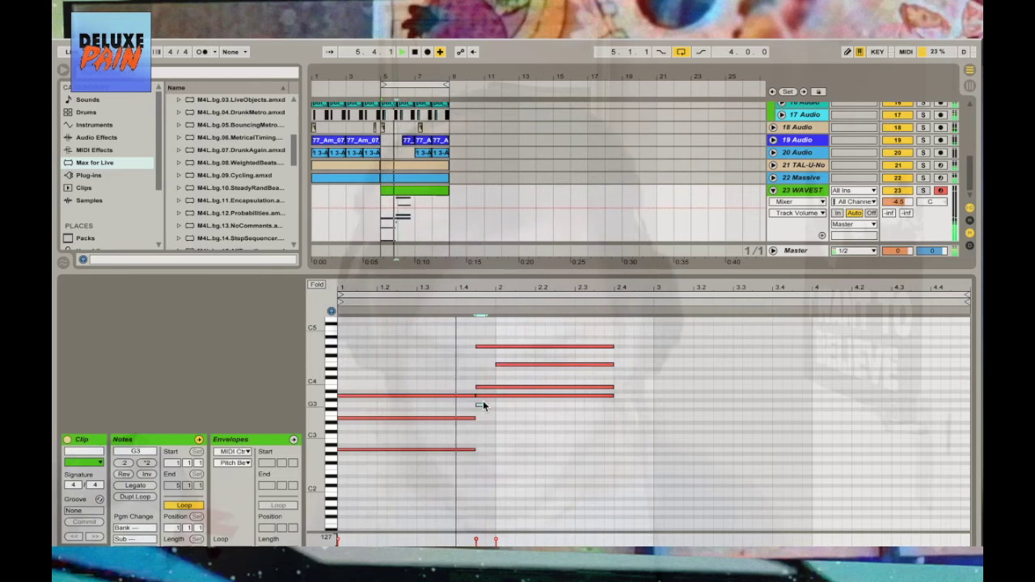
double_click(480, 405)
double_click(489, 364)
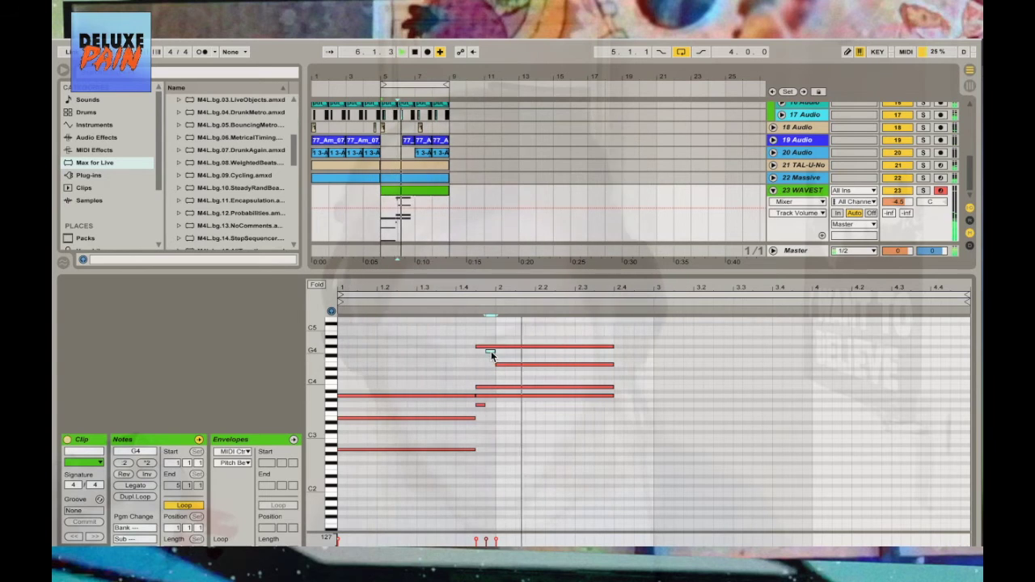
key("space")
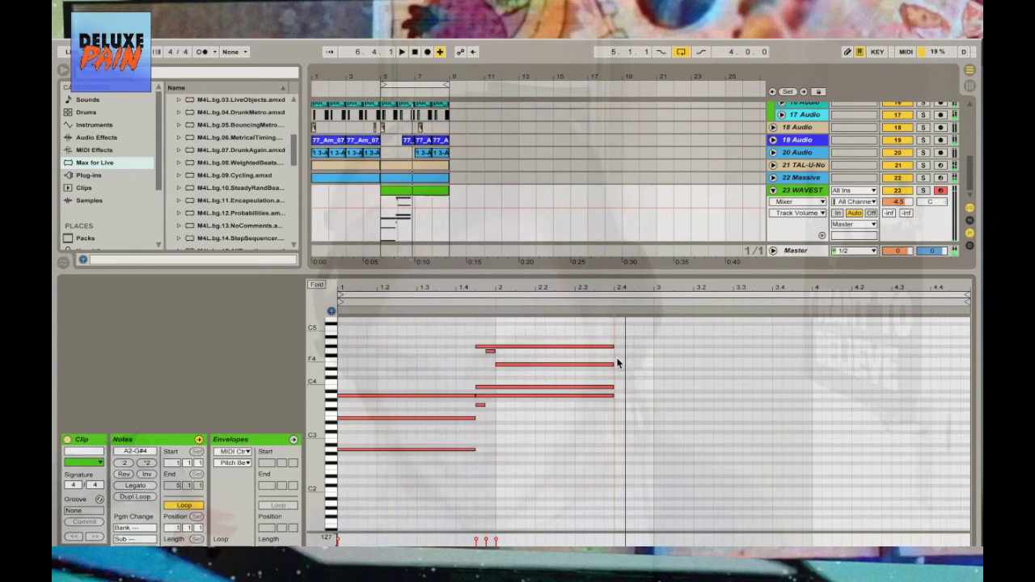
Add D4 and G#3 notes on beat 2.4, each lasting until bar 3, and play that passage
double_click(648, 359)
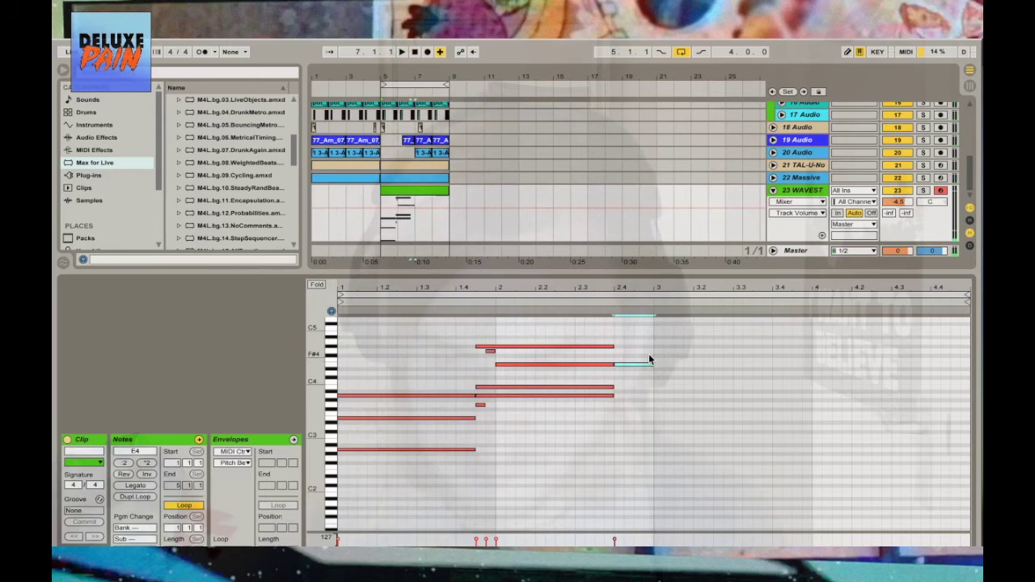
left_click_drag(649, 359, 650, 373)
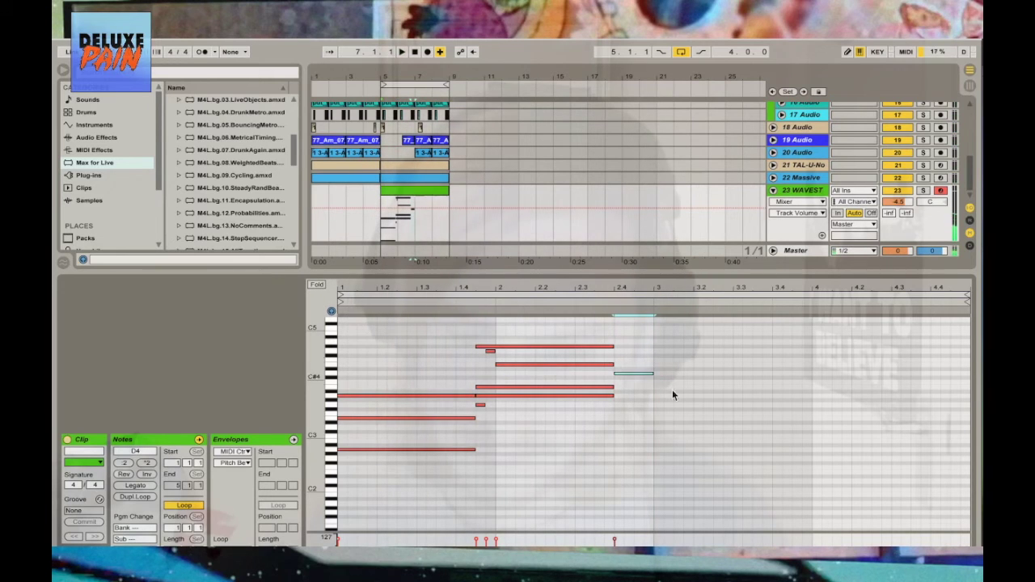
double_click(618, 413)
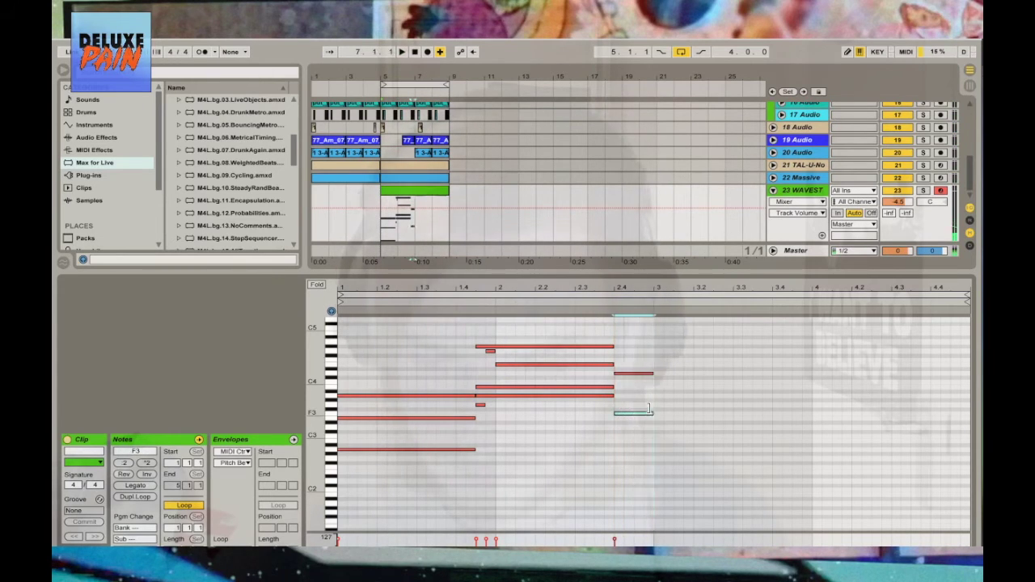
left_click_drag(650, 413, 650, 399)
left_click(610, 302)
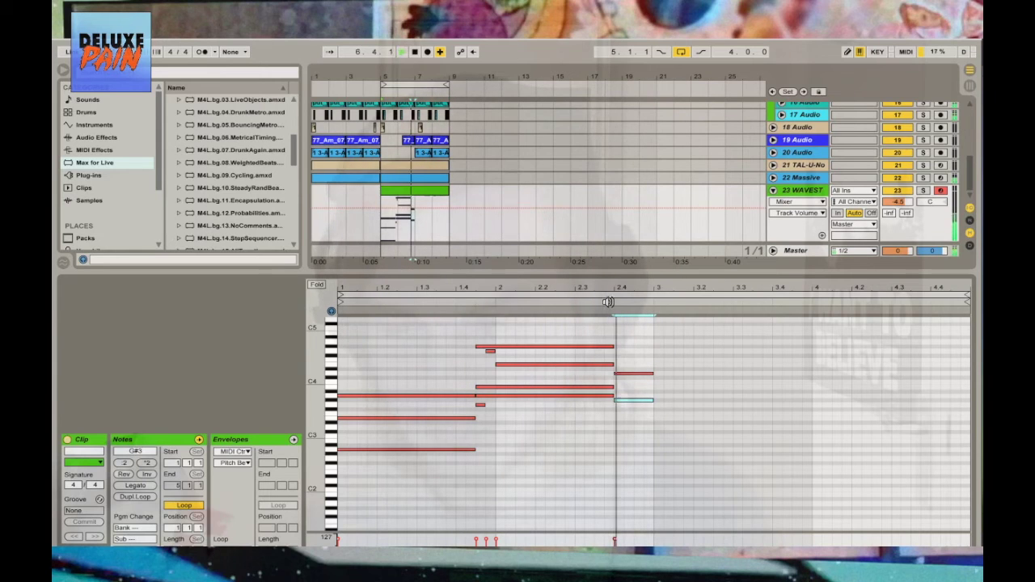
Build an A2, C3 and E3 chord in bar 3, running from 3.1 to 3.2.3
left_click(667, 423)
key("space")
double_click(668, 423)
left_click_drag(709, 424, 700, 451)
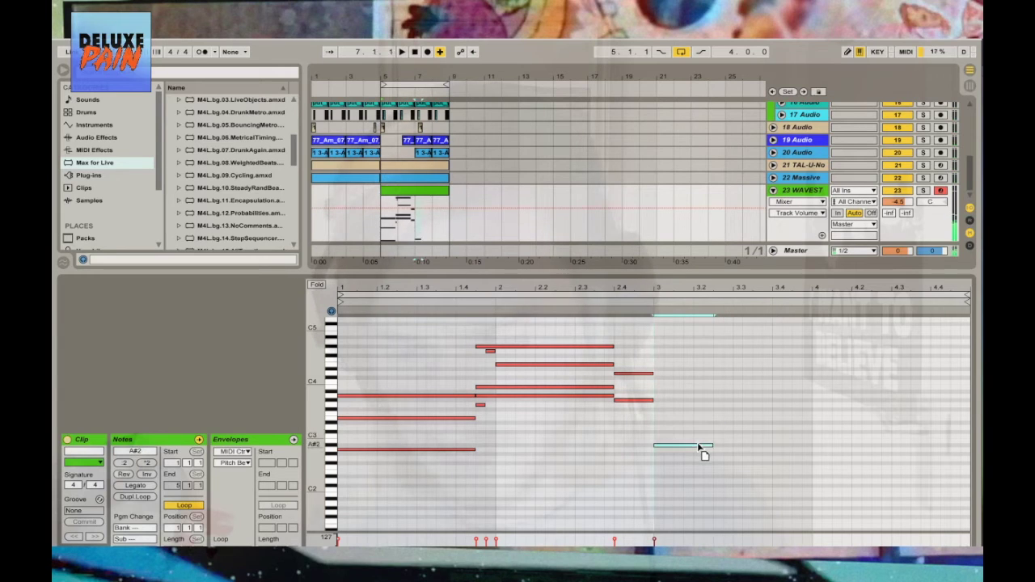
left_click_drag(701, 455, 696, 418)
key("space")
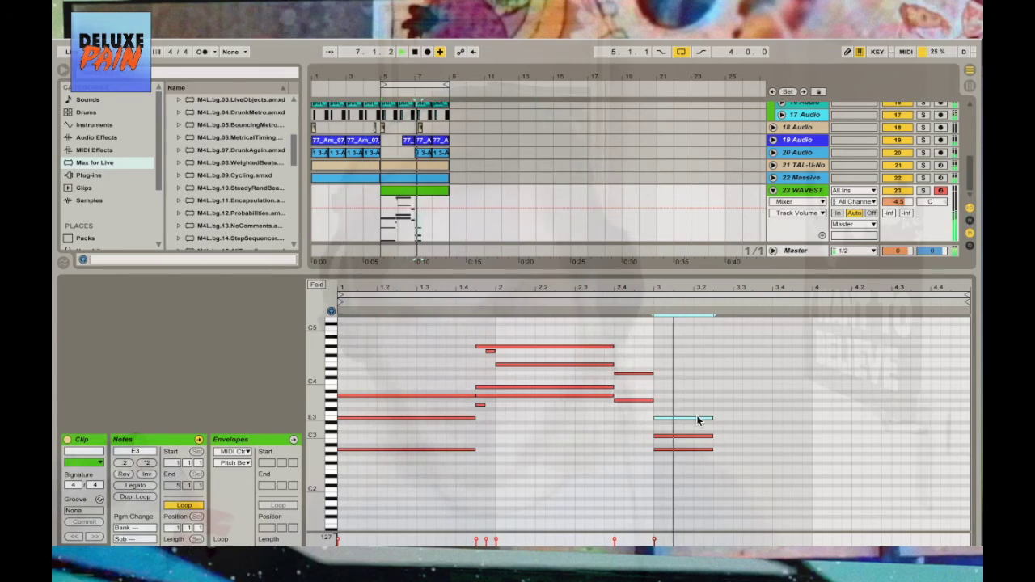
Add a one-beat A3 note on beat 3.2 above the bar 3 chord
key("space")
double_click(659, 367)
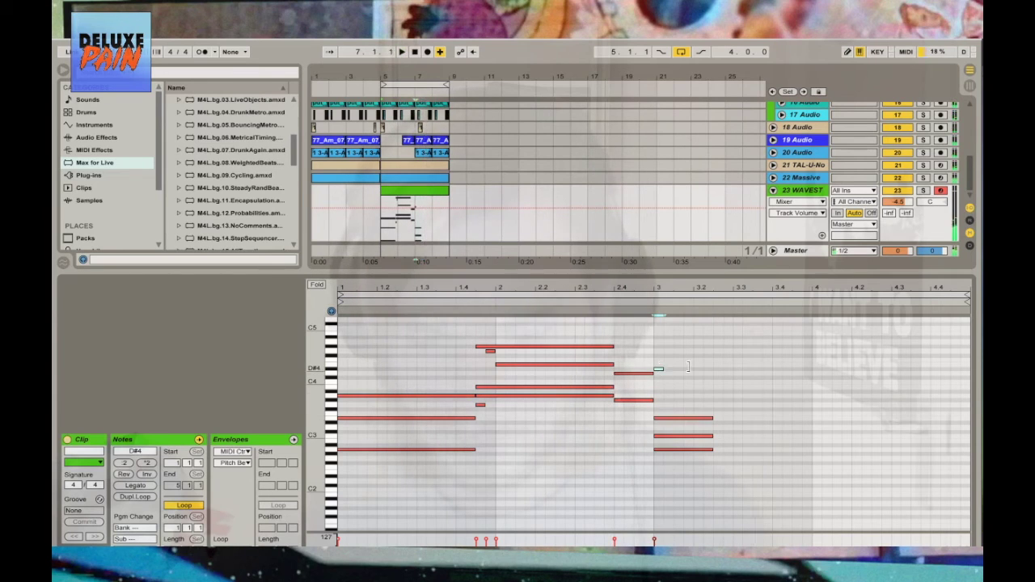
left_click_drag(688, 367, 686, 370)
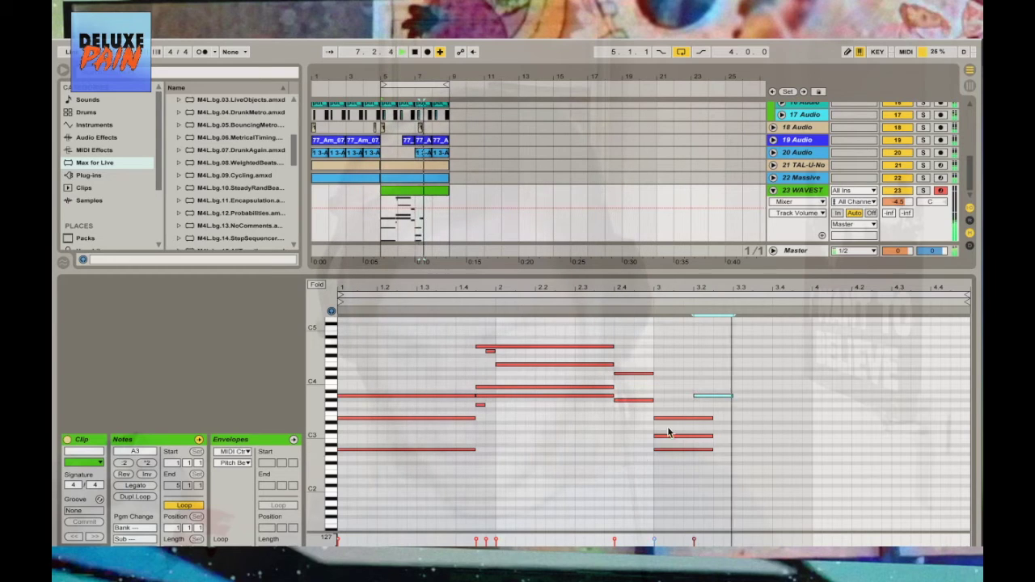
Fill bar 4 with a sixteenth-note run climbing from A2 to F4 and falling back to C4
double_click(814, 433)
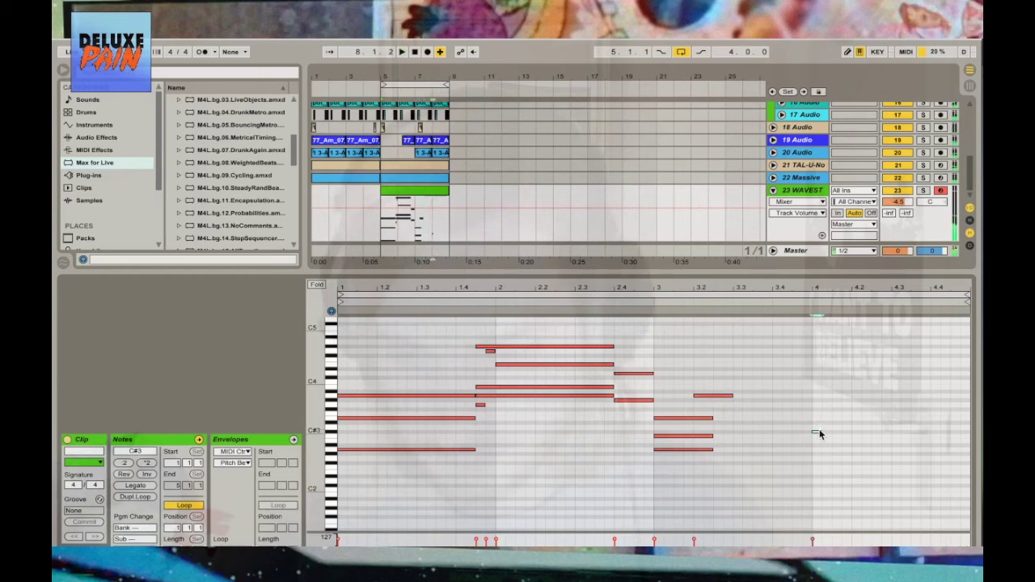
key("Down")
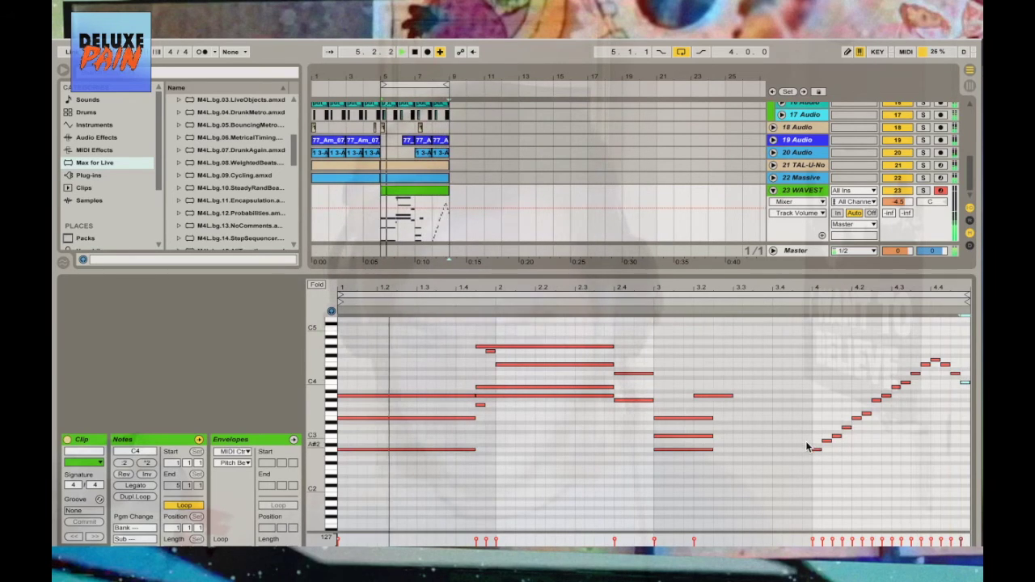
Select the whole bar 4 run and layer a copy of it one octave higher, spanning A3 to F5
left_click_drag(790, 476, 864, 416)
left_click_drag(982, 343, 978, 343)
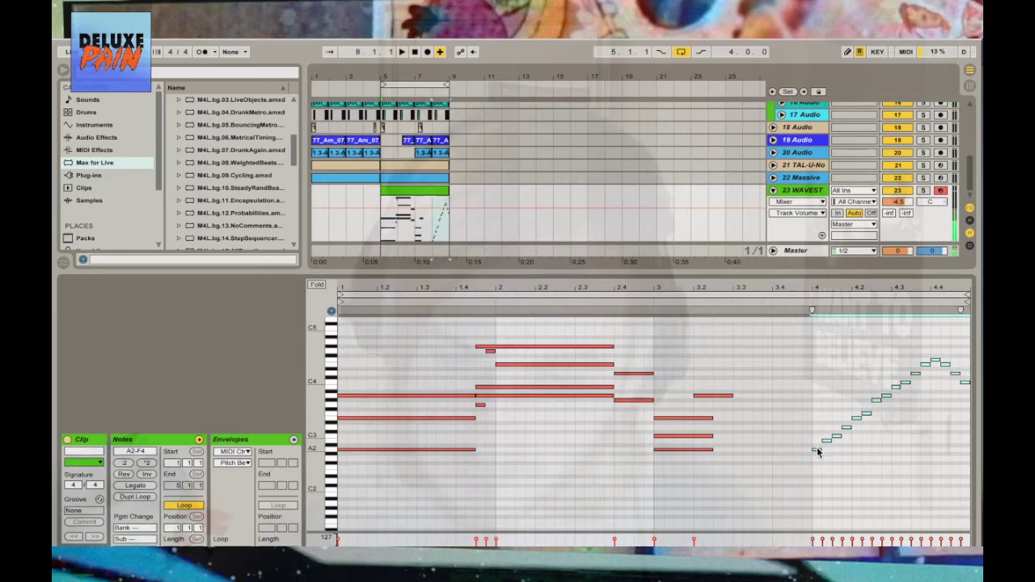
key("ctrl+d")
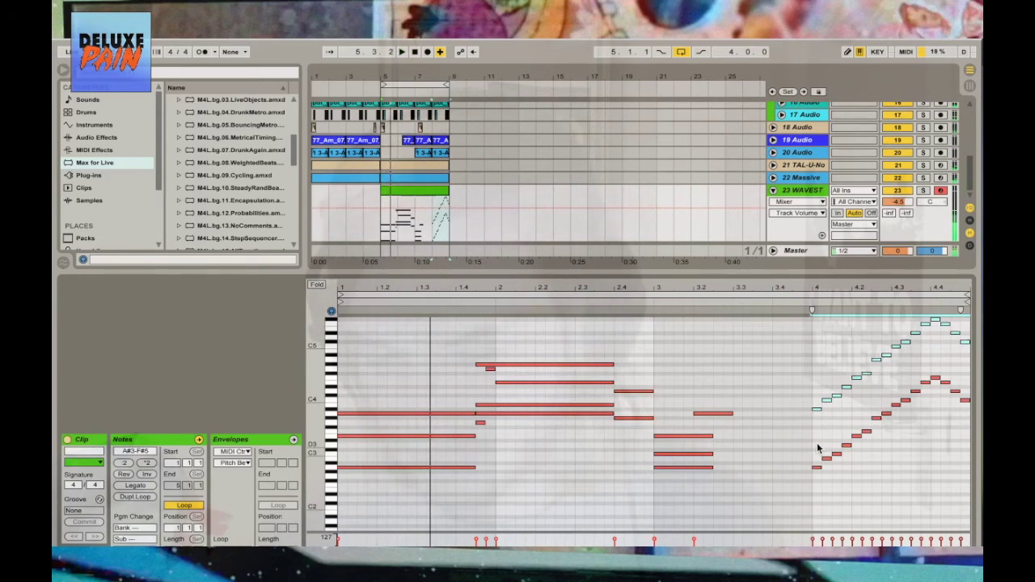
key("Down")
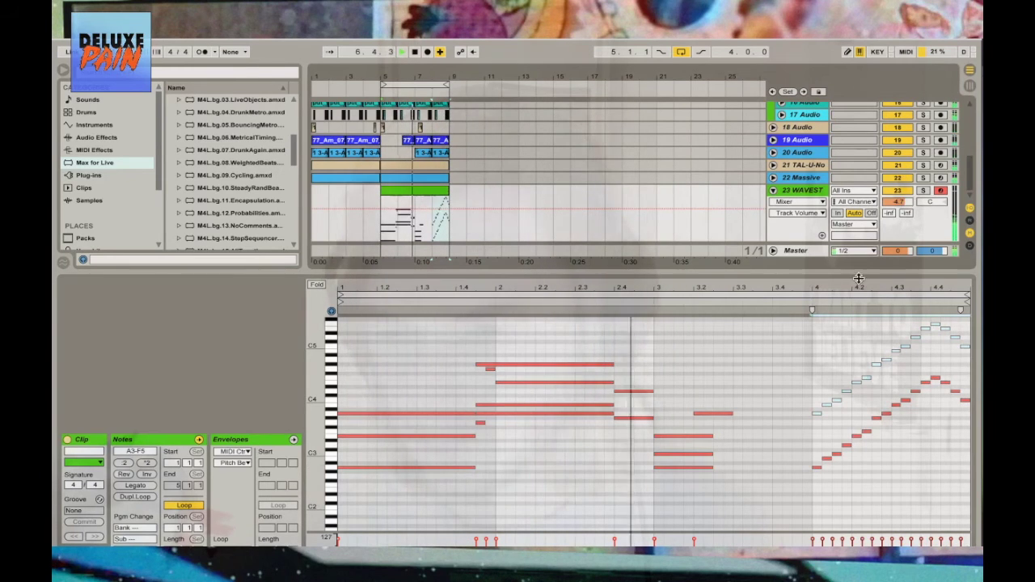
Shrink the note editor to enlarge the arrangement and show the Wavestation track's device chain
left_click_drag(859, 278, 858, 426)
left_click(841, 346)
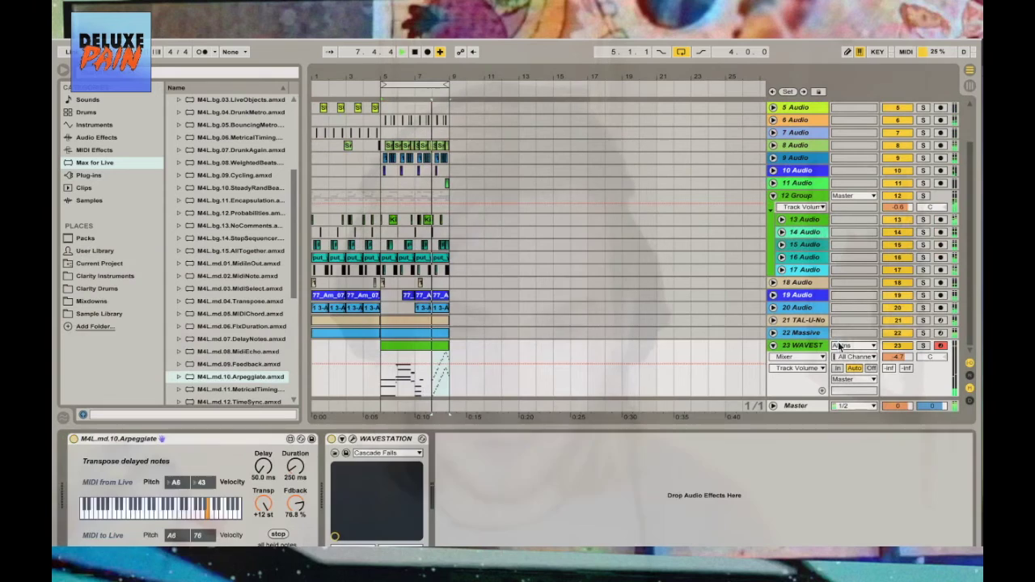
Solo the Wavestation track to tune its arpeggiator to 50 ms delay and 81.9 % feedback, then unsolo it and raise its volume to -3.5
left_click(923, 345)
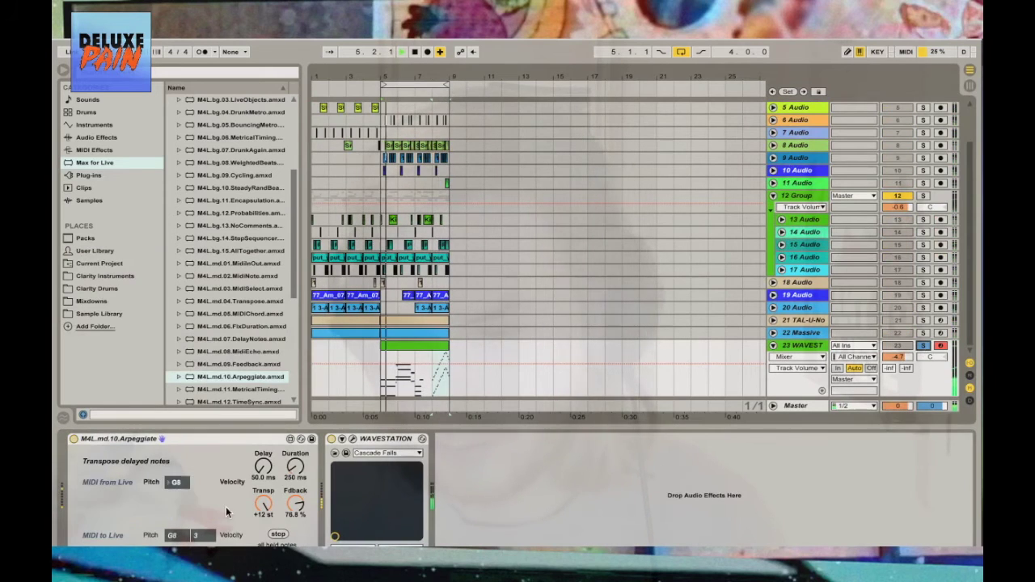
left_click_drag(263, 469, 264, 472)
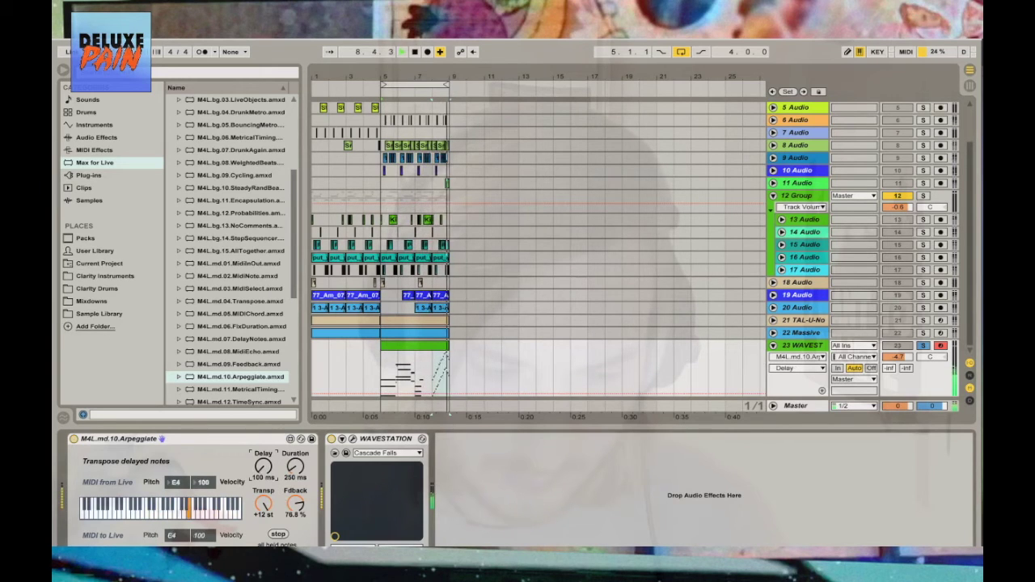
mouse_move(290, 509)
left_mouse_down()
mouse_move(293, 529)
mouse_move(282, 509)
left_mouse_up()
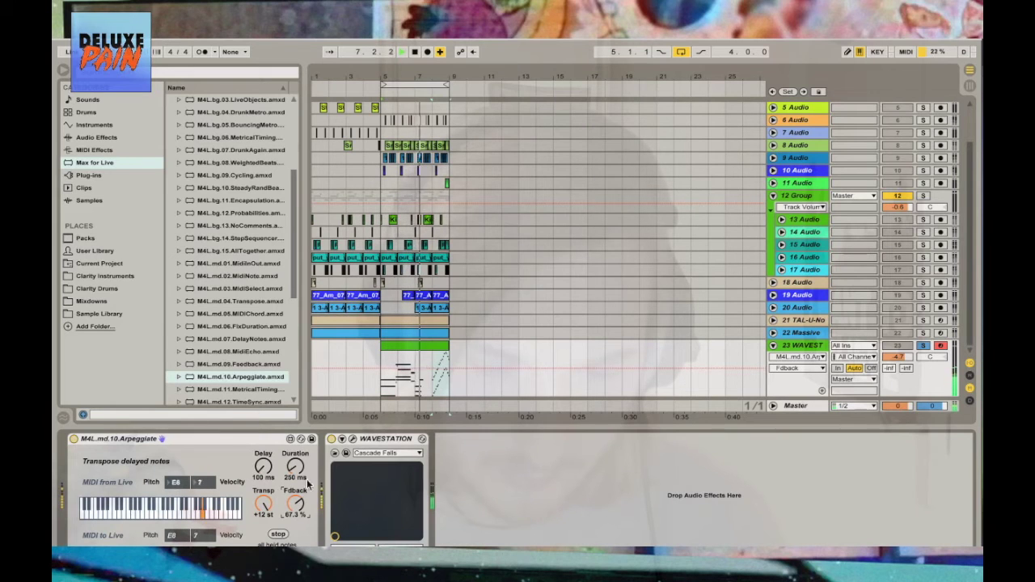
left_click_drag(302, 519, 302, 507)
left_click(262, 466)
left_click_drag(263, 467, 263, 477)
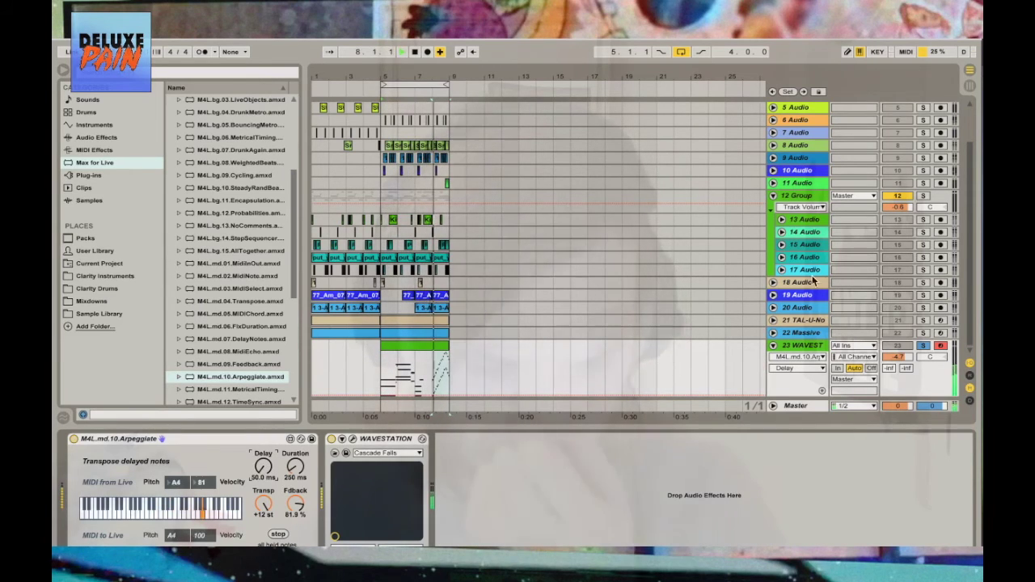
left_click(922, 345)
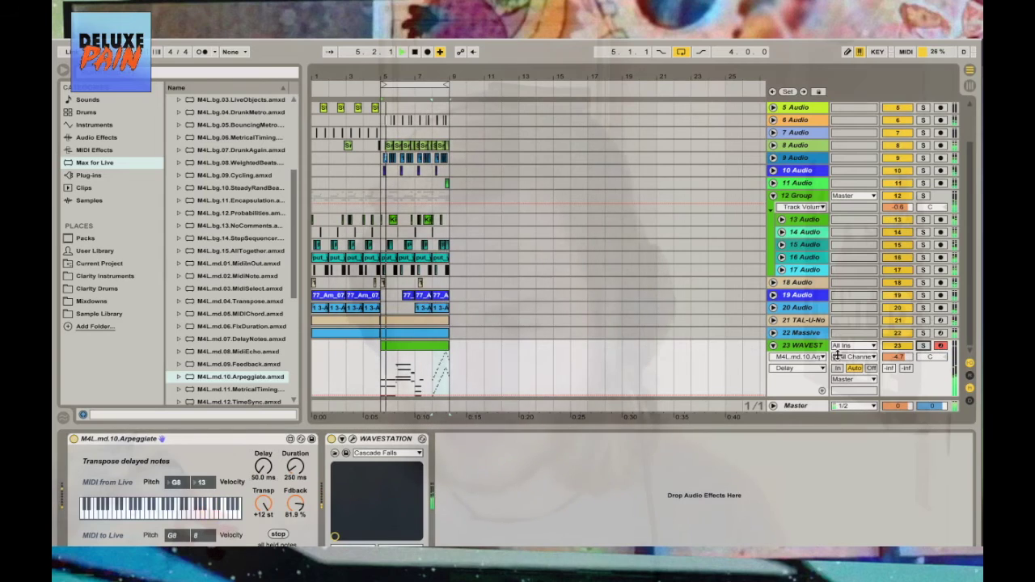
left_click_drag(896, 357, 887, 358)
In the Wavestation clip, add sixteenth notes D5 on 3.1.3 and D4 and C5 on 3.1.4, above the bar 3 chord
double_click(431, 346)
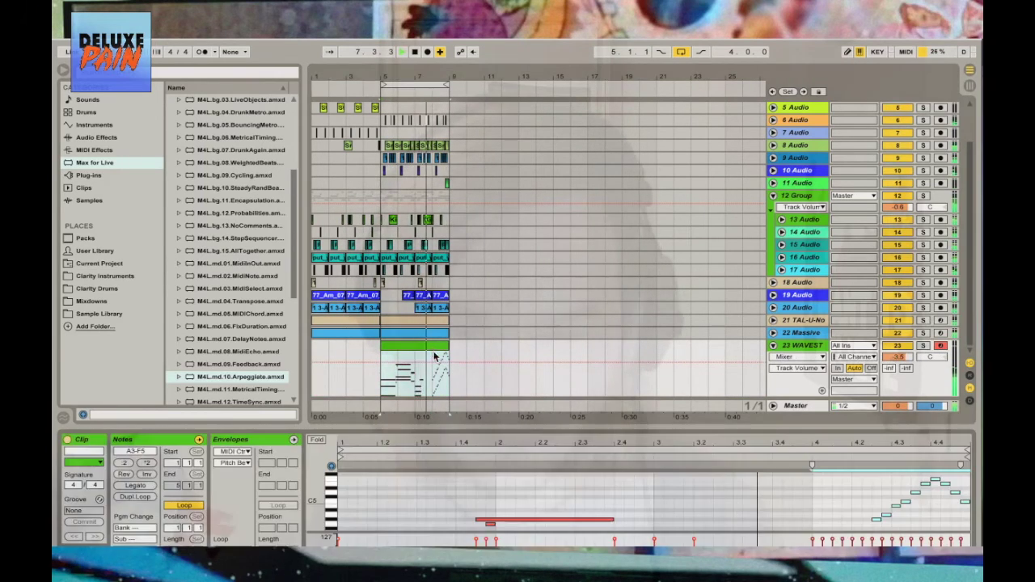
left_click_drag(774, 444, 783, 279)
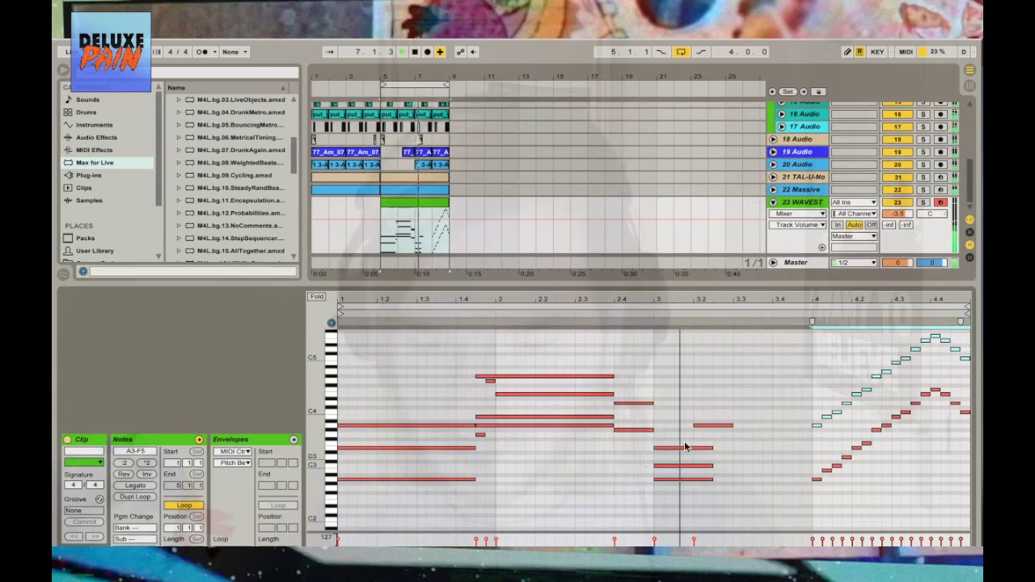
double_click(685, 402)
key("space")
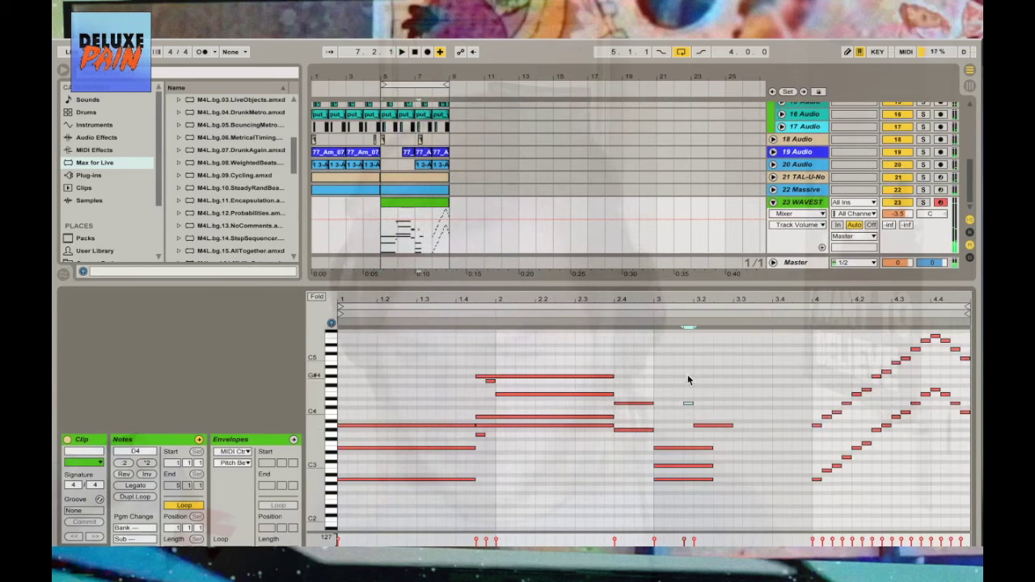
double_click(677, 349)
double_click(687, 377)
key("Up")
key("Up")
key("Up")
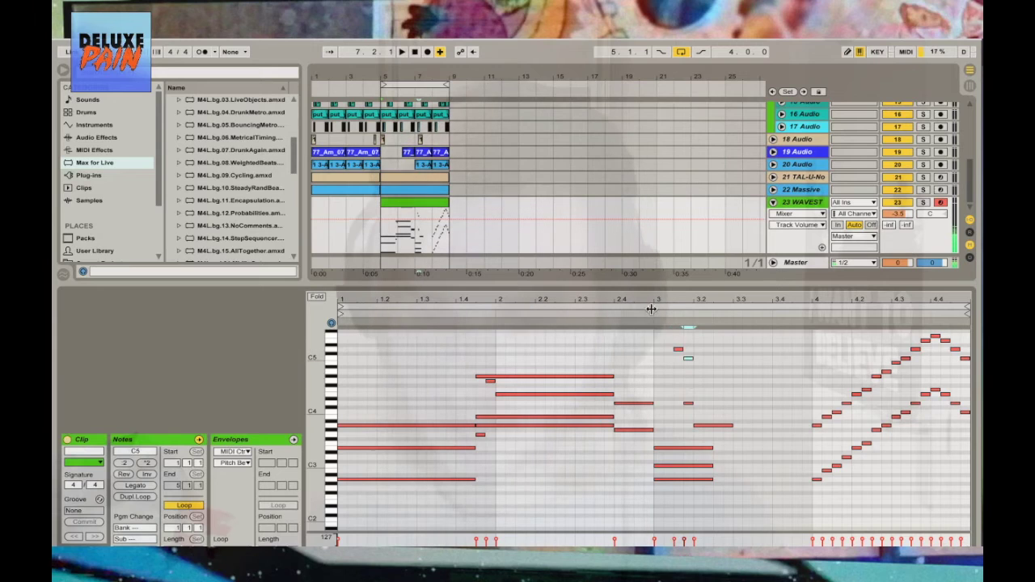
left_click(648, 315)
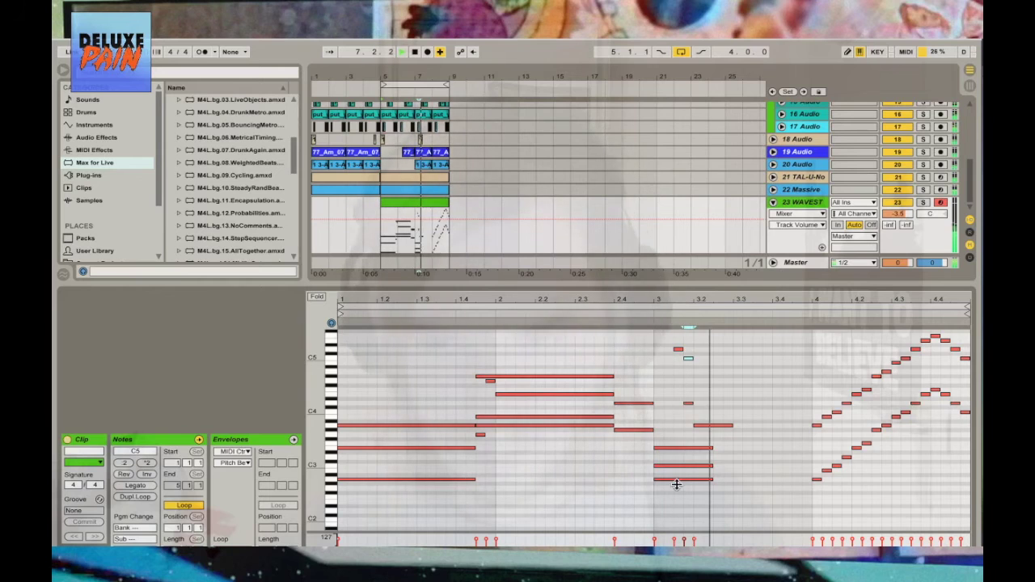
Enlarge the arrangement with the Wavestation track folded, and extend the loop to cover bars 1 to 8
left_click_drag(658, 284, 661, 427)
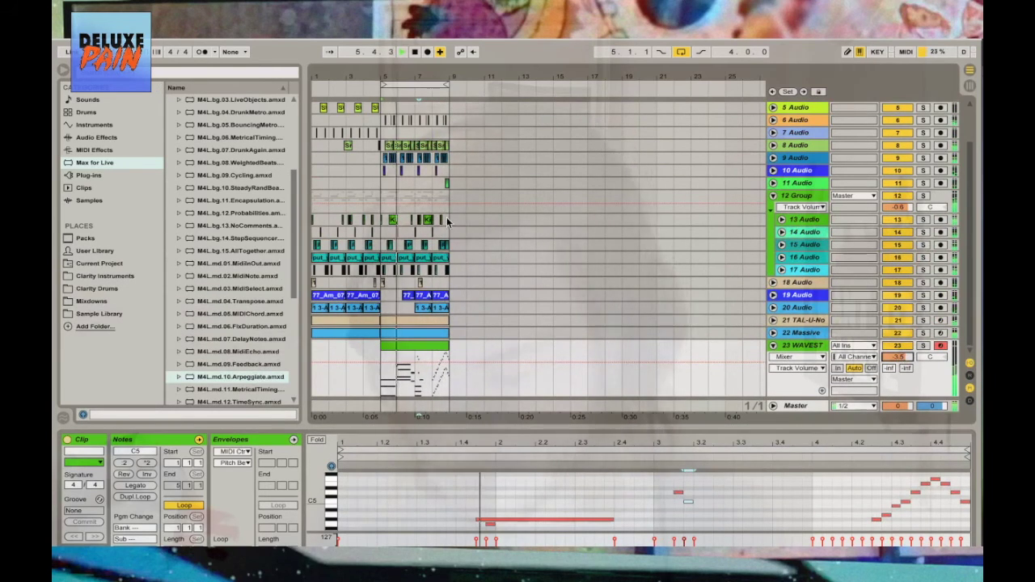
left_click_drag(382, 83, 270, 84)
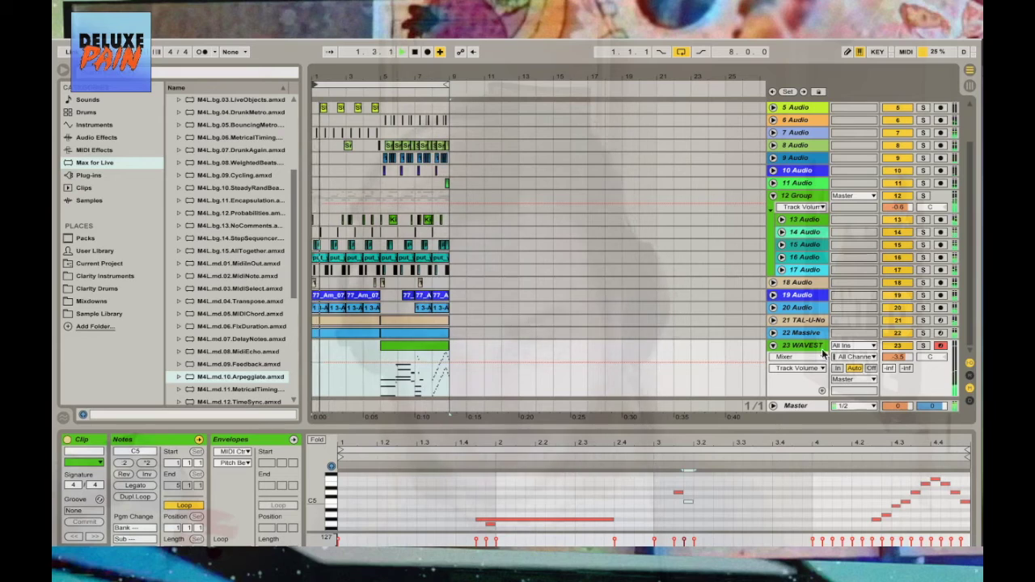
key("Left")
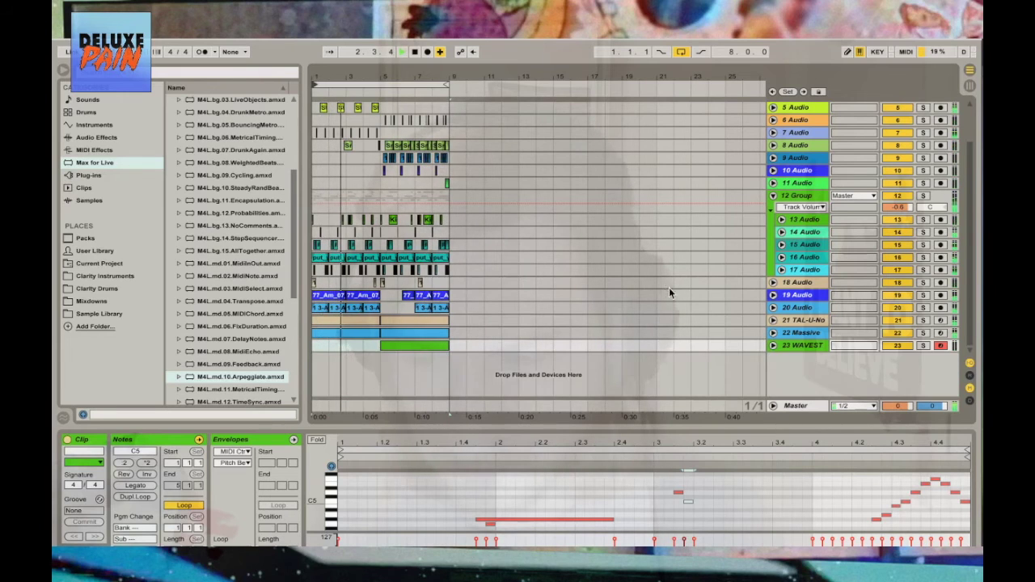
Place Shakuhachi.wav from the Sample Library's Flutes folder at bar 1 of a new audio track set to -7.4 volume
right_click(781, 343)
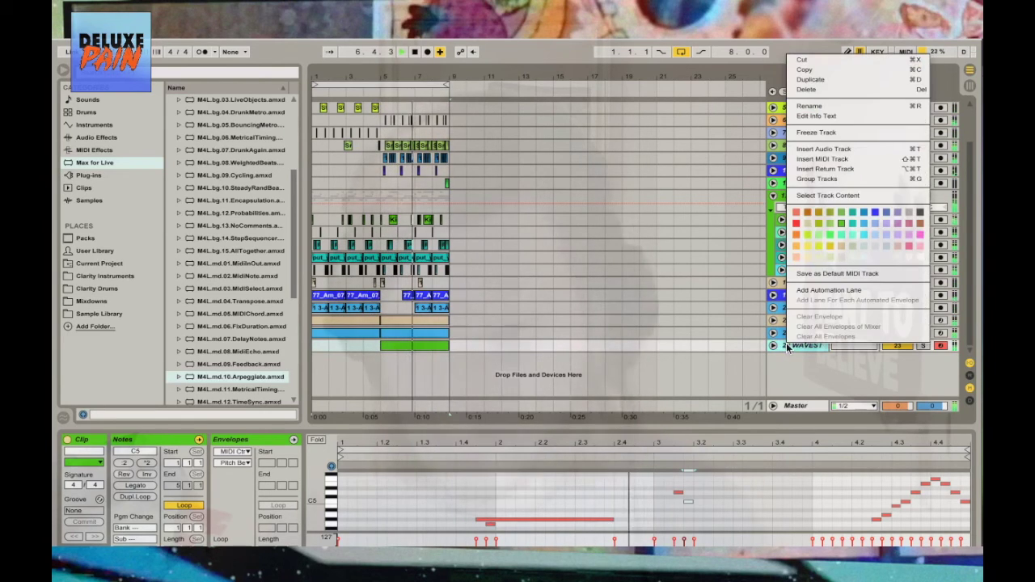
left_click(822, 149)
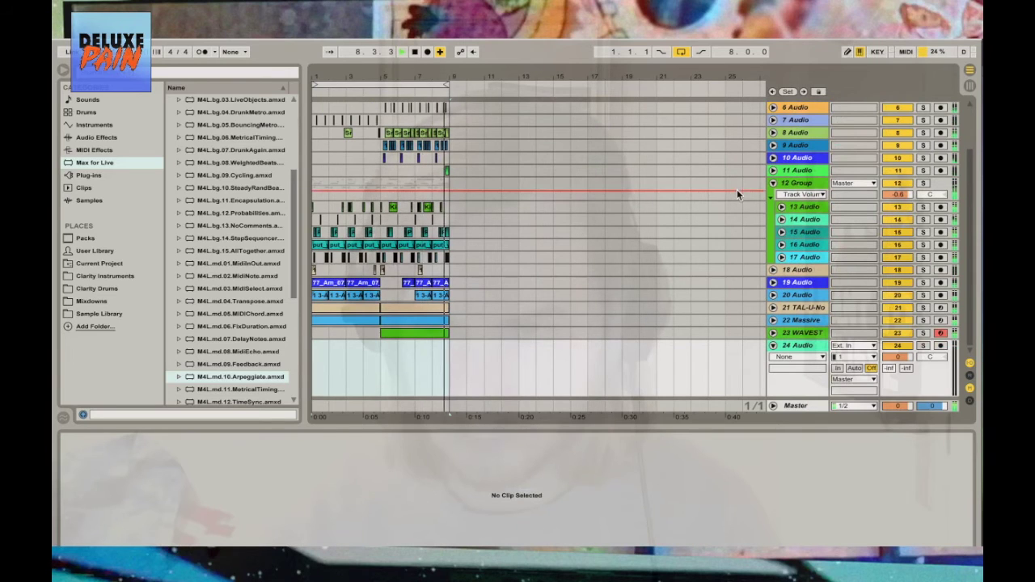
left_click(209, 75)
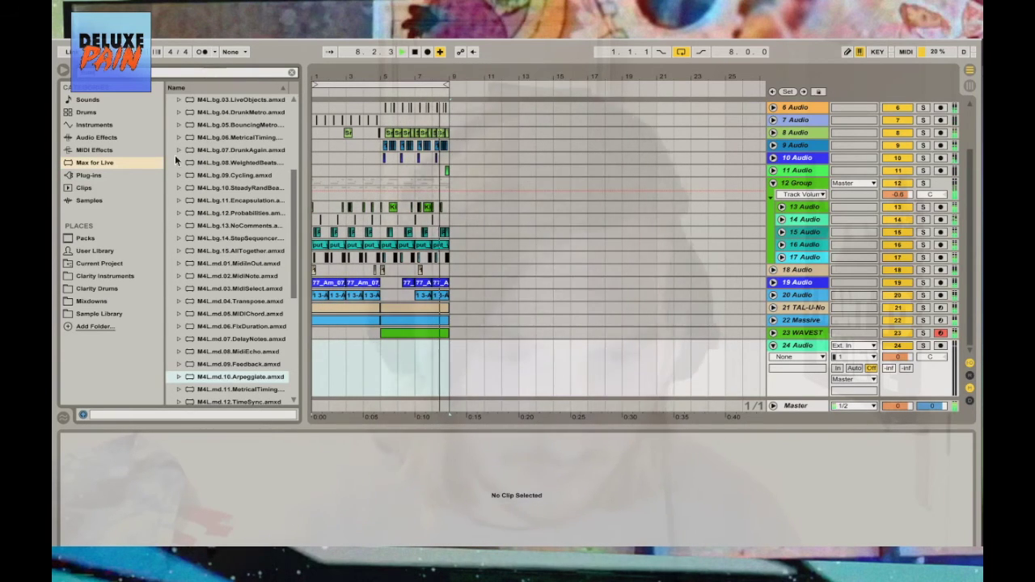
left_click(94, 328)
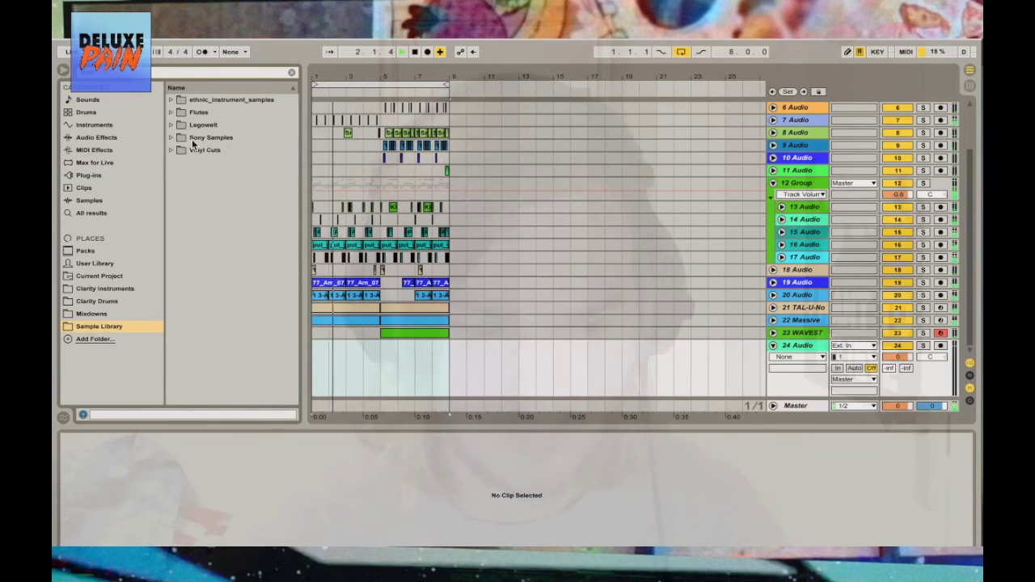
left_click(172, 114)
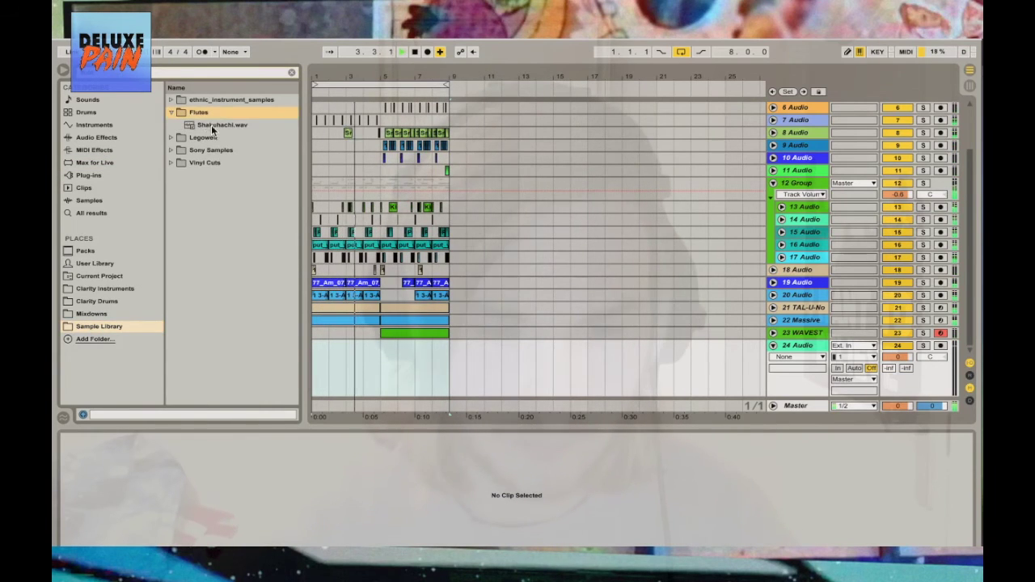
left_click(242, 125)
left_click_drag(298, 287, 318, 370)
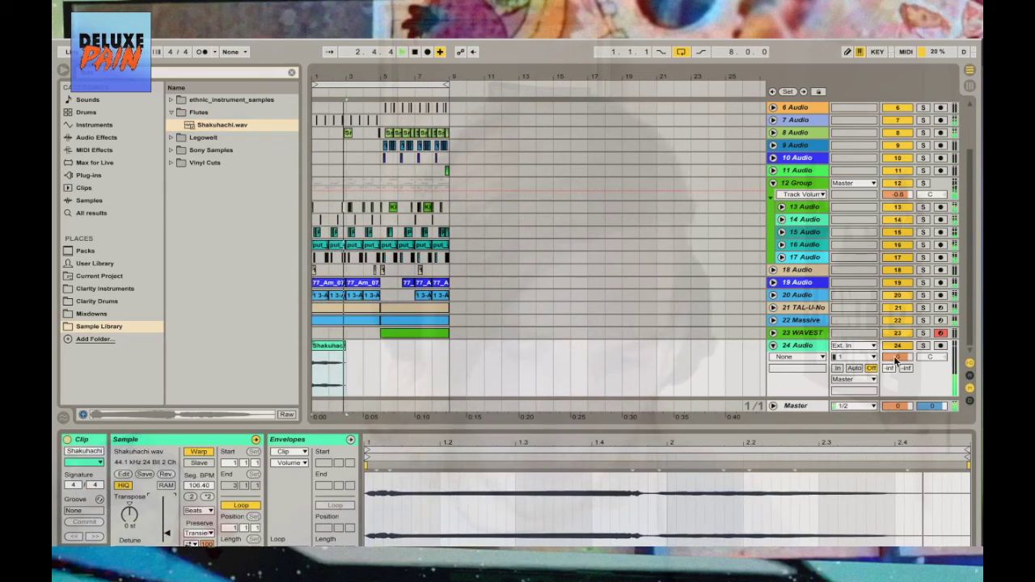
left_click(716, 364)
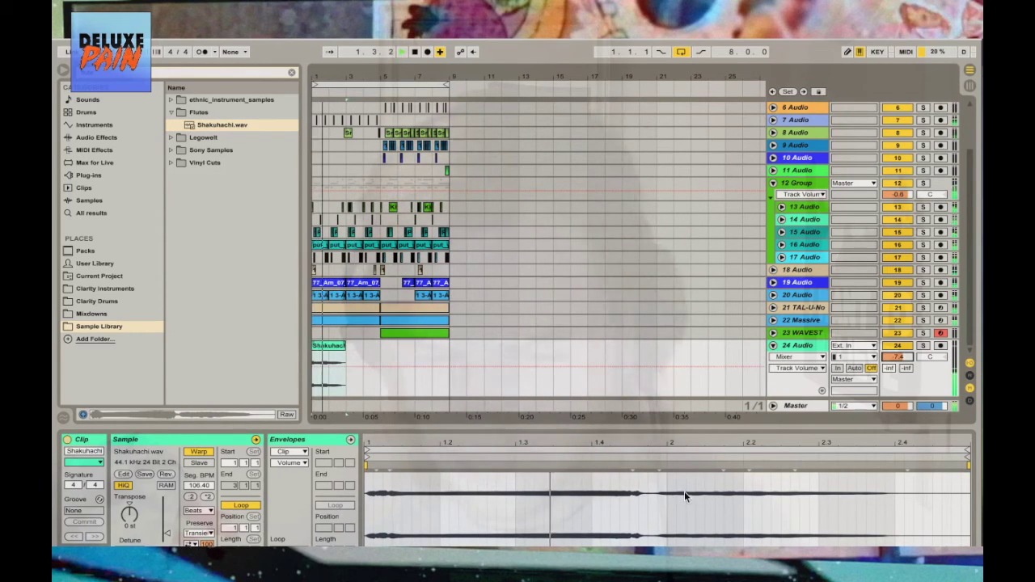
Warp the flute clip's second note slightly later, just past beat 2, and set the warp mode to Tones
left_click_drag(658, 468, 683, 467)
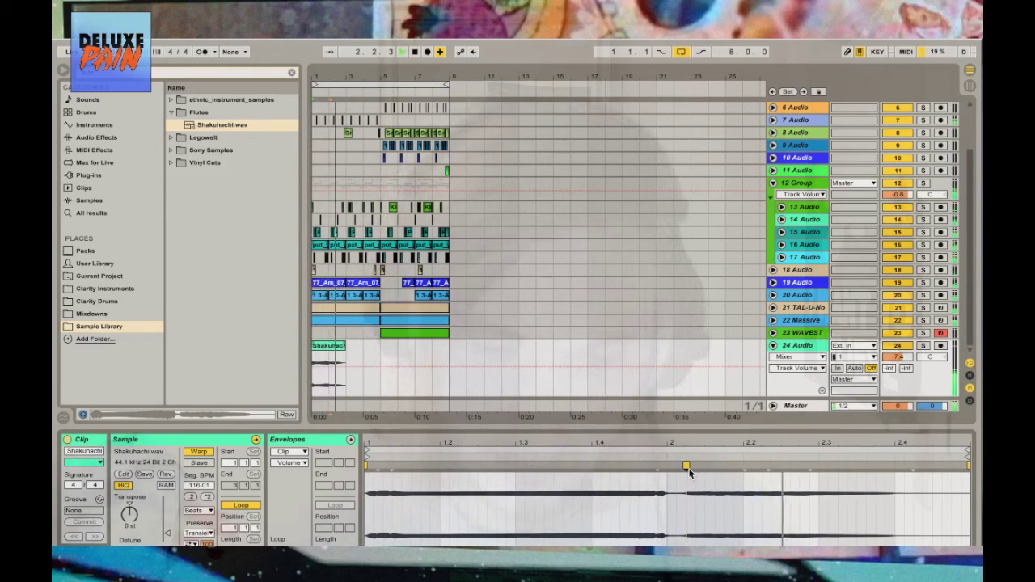
left_click(188, 512)
left_click(198, 522)
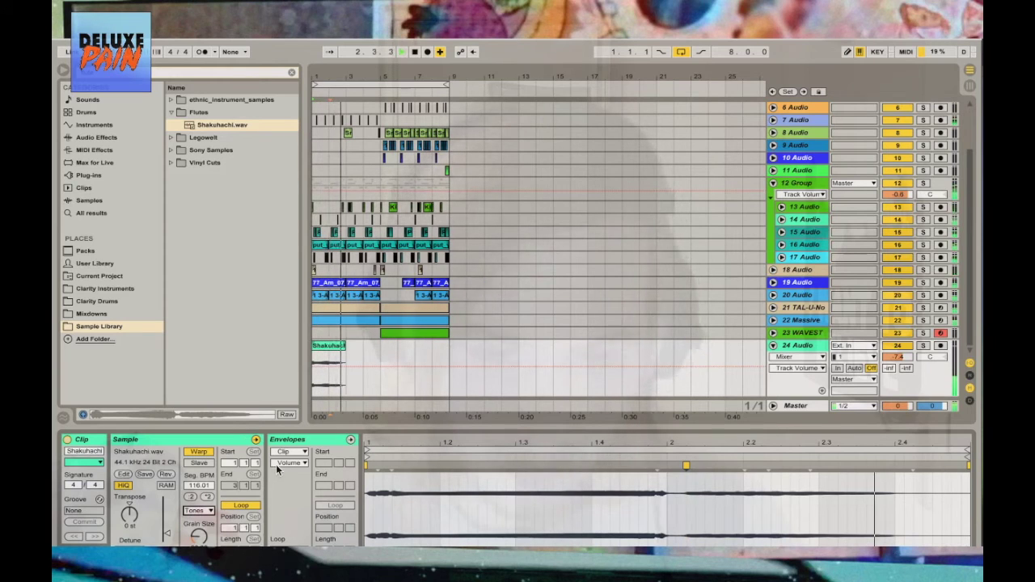
Draw a Transposition Modulation envelope on the flute clip that rises just after beat 2 and drops to +2 st around beat 2.3
left_click(299, 464)
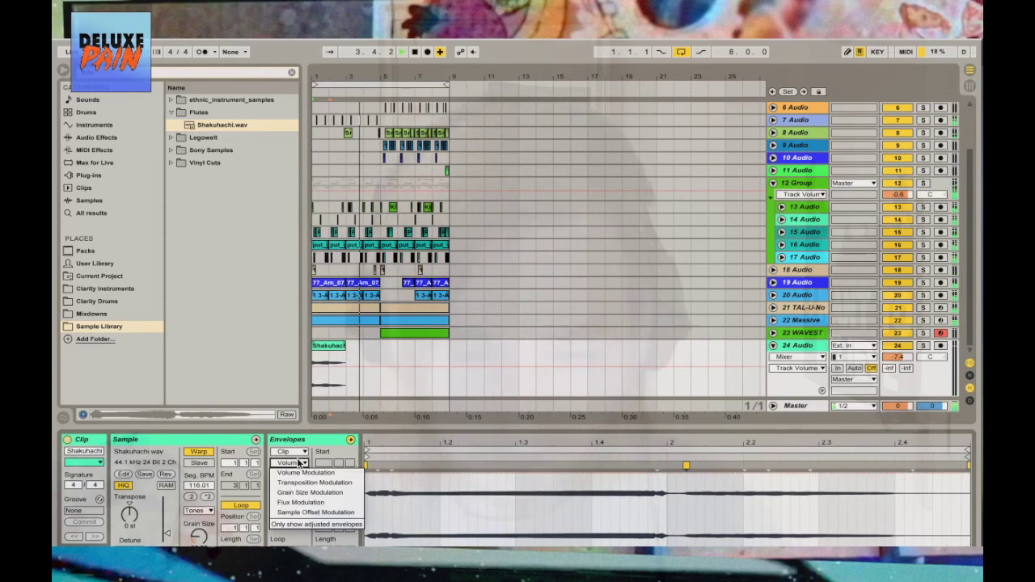
left_click(300, 482)
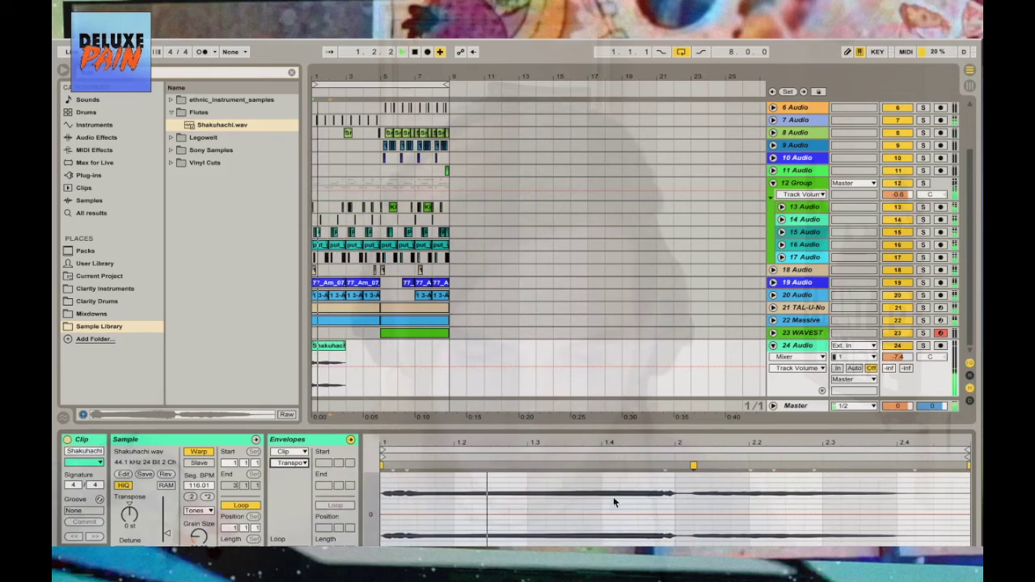
left_click(679, 514)
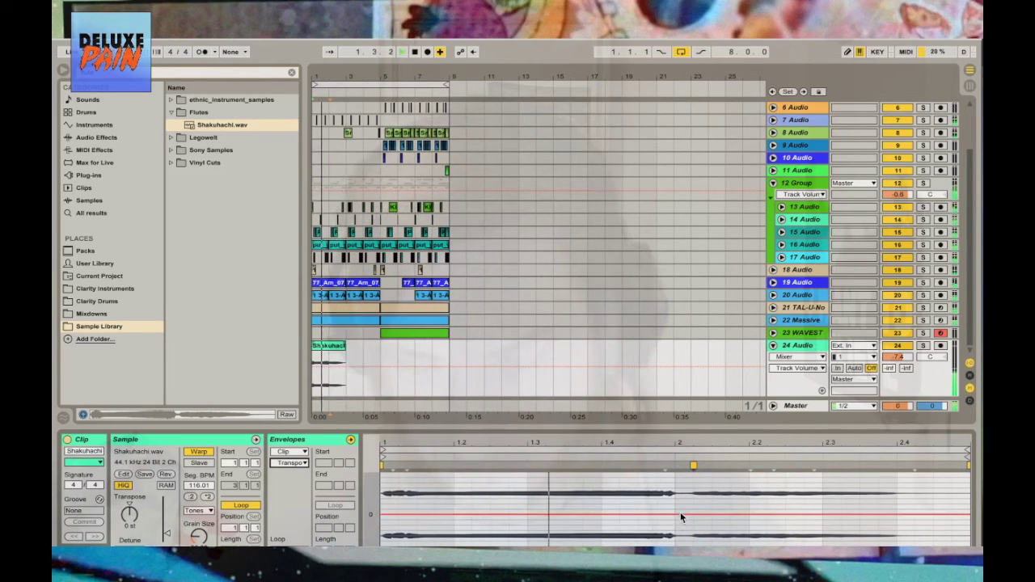
left_click_drag(691, 512, 693, 498)
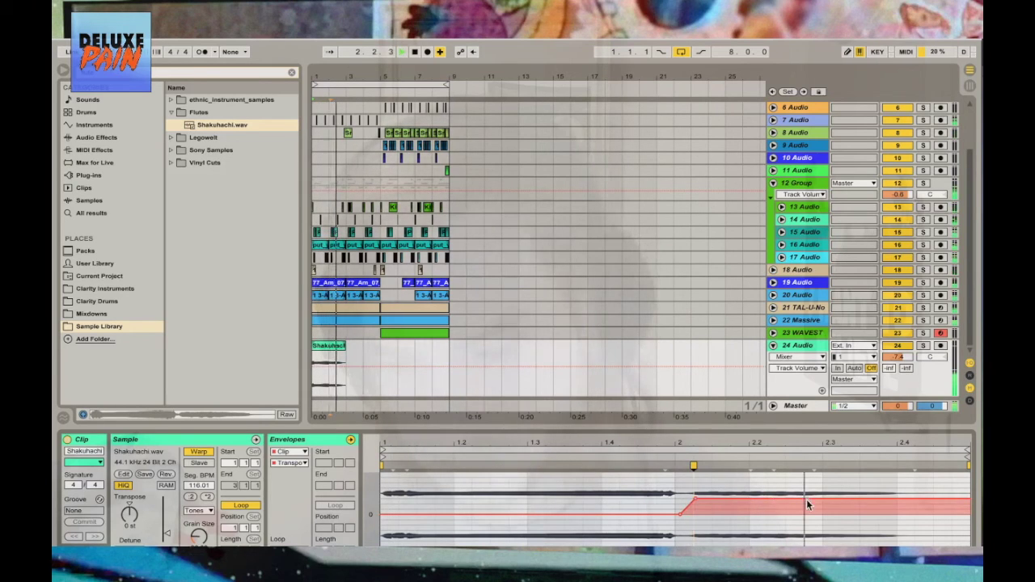
left_click(783, 499)
left_click_drag(818, 499, 822, 503)
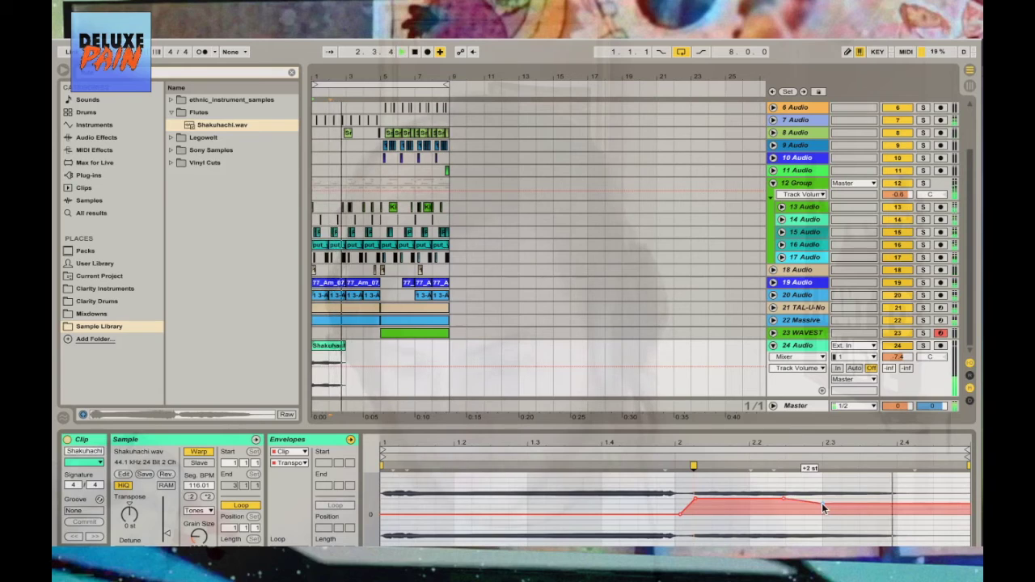
left_click_drag(781, 498, 794, 498)
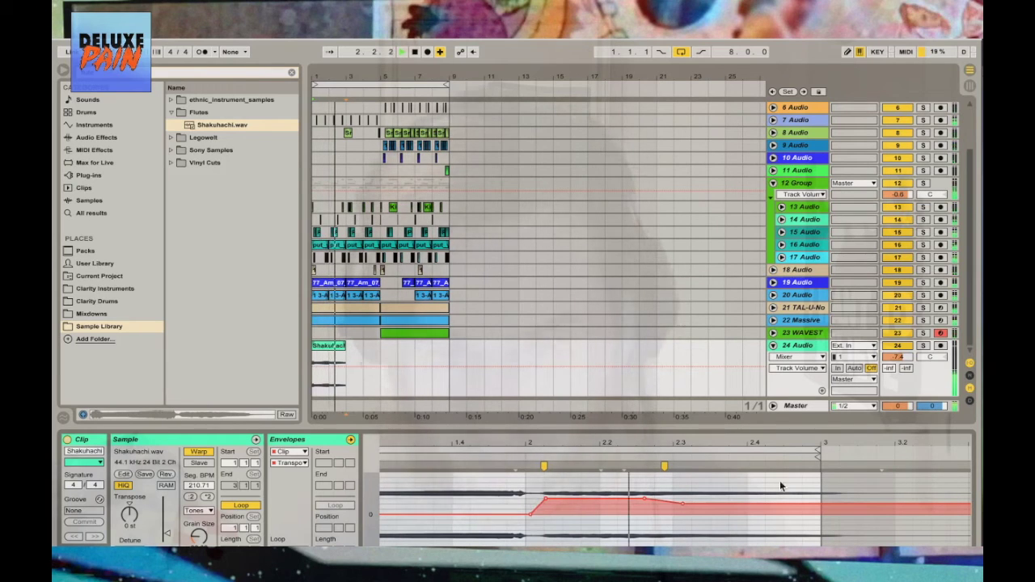
mouse_move(642, 498)
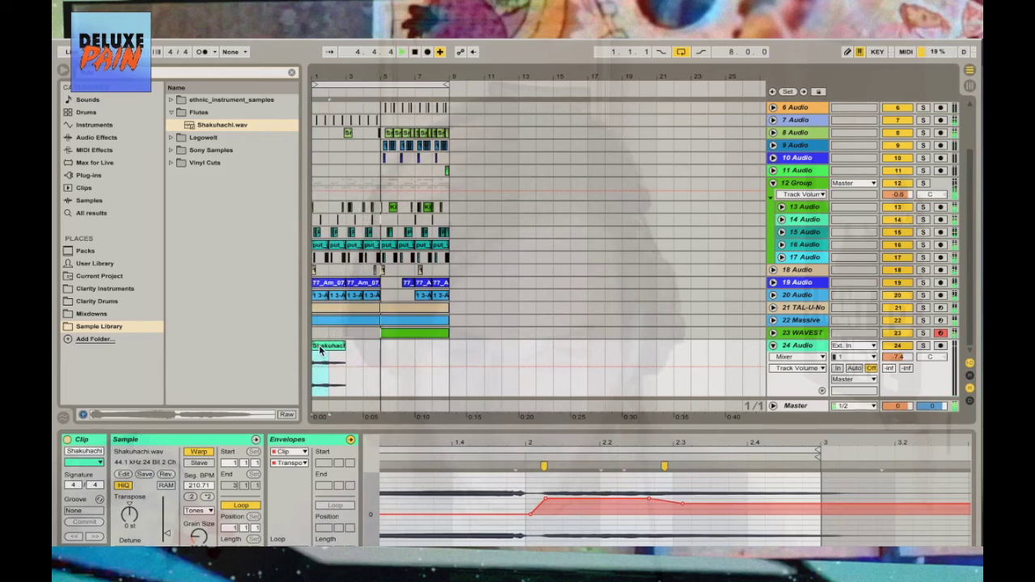
Copy the flute clip's opening to bar 3, transpose the copy by -5 st, and extend it to the end of bar 4
mouse_move(357, 346)
left_mouse_down()
mouse_move(374, 349)
mouse_move(360, 347)
left_mouse_up()
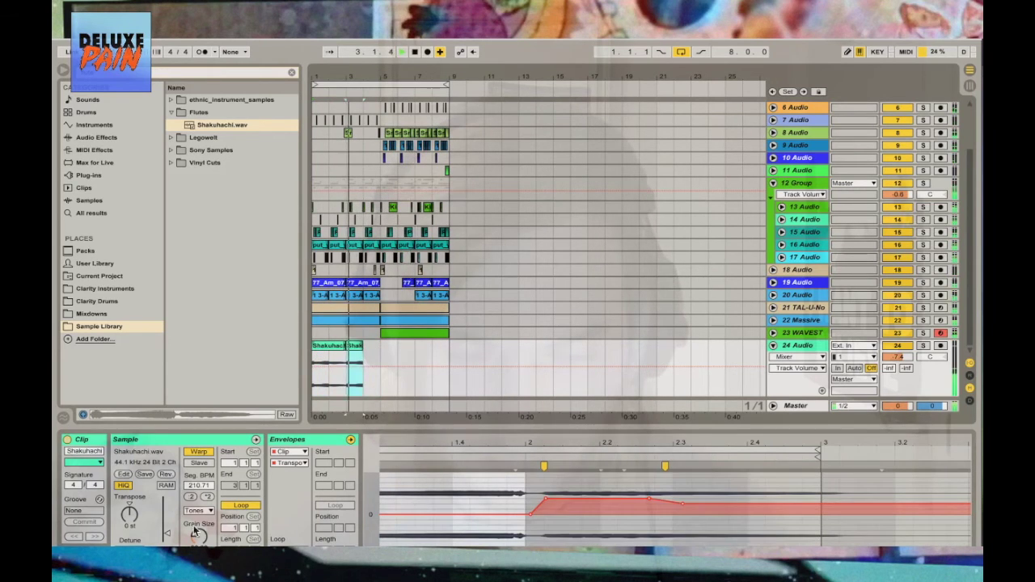
left_click_drag(129, 514, 129, 499)
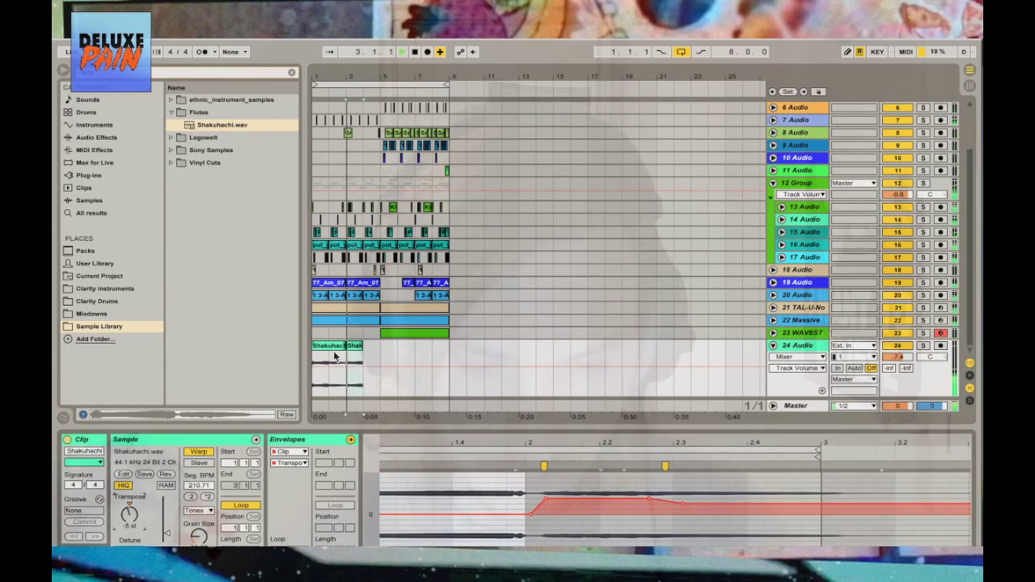
left_click_drag(363, 347, 379, 345)
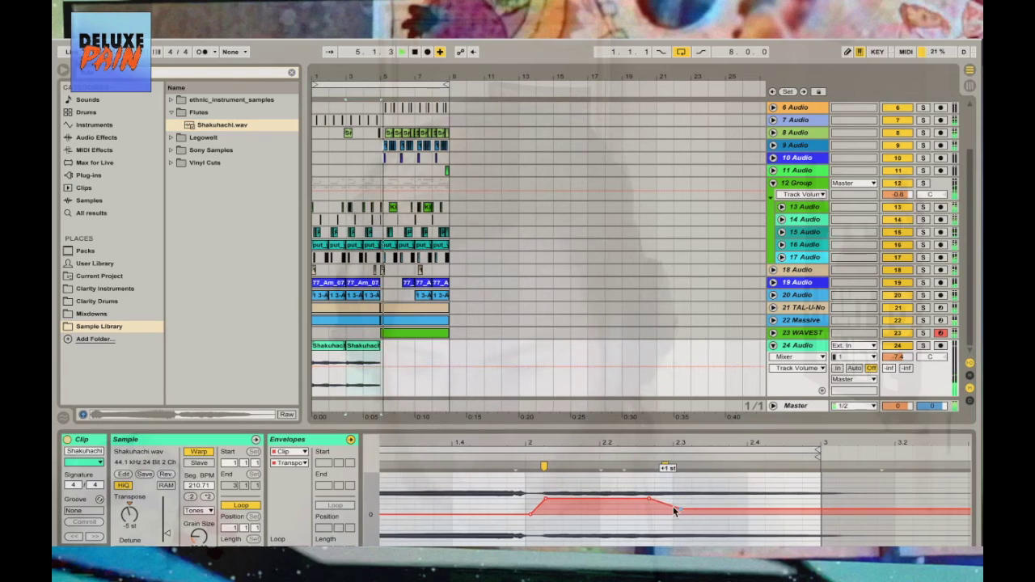
Add Simple Delay to the flute track, raise its Dry/Wet and set the right channel's delay time to 1.00 ms
left_click(796, 345)
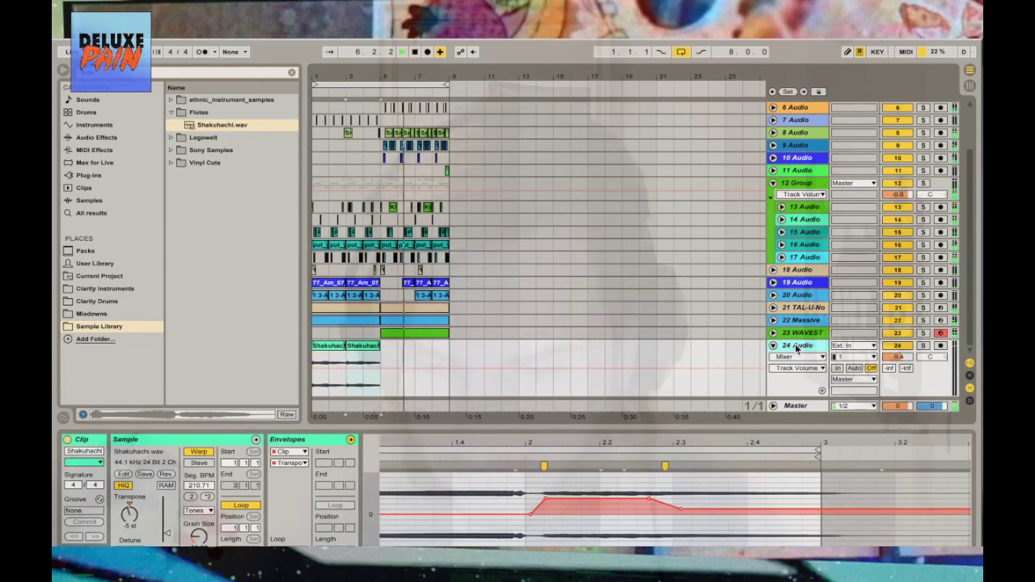
left_click(123, 138)
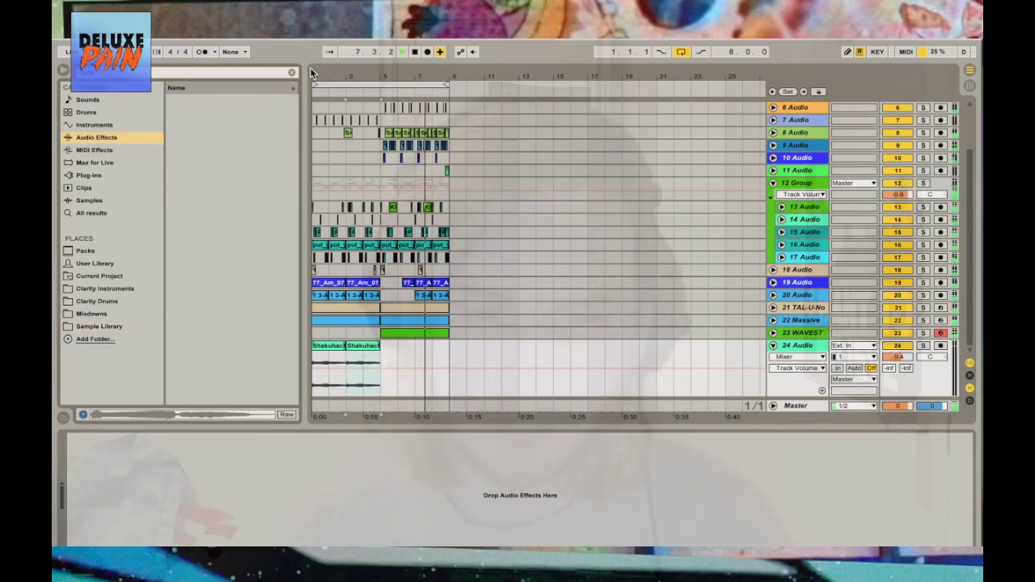
left_click(290, 73)
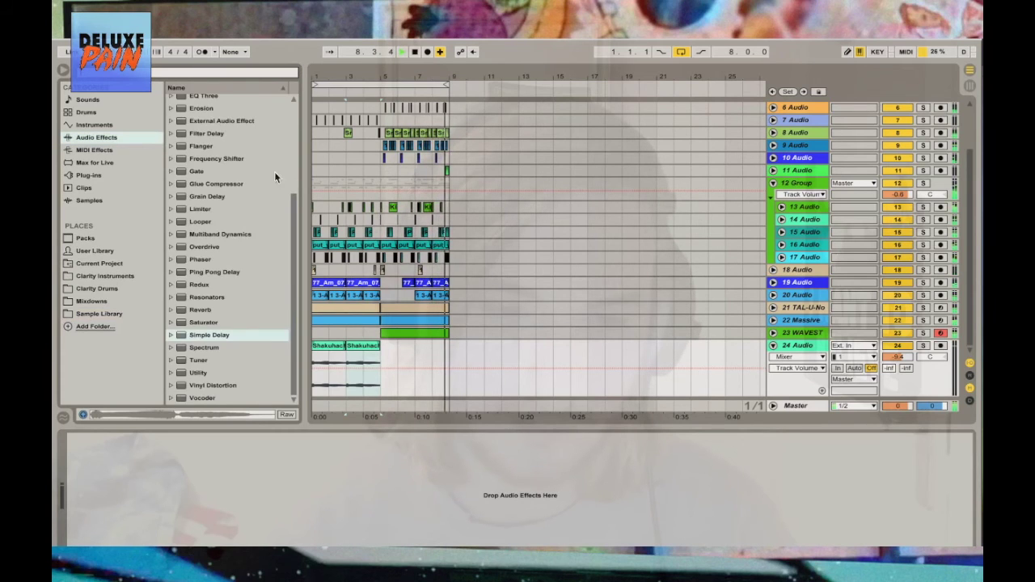
left_click_drag(214, 333, 363, 367)
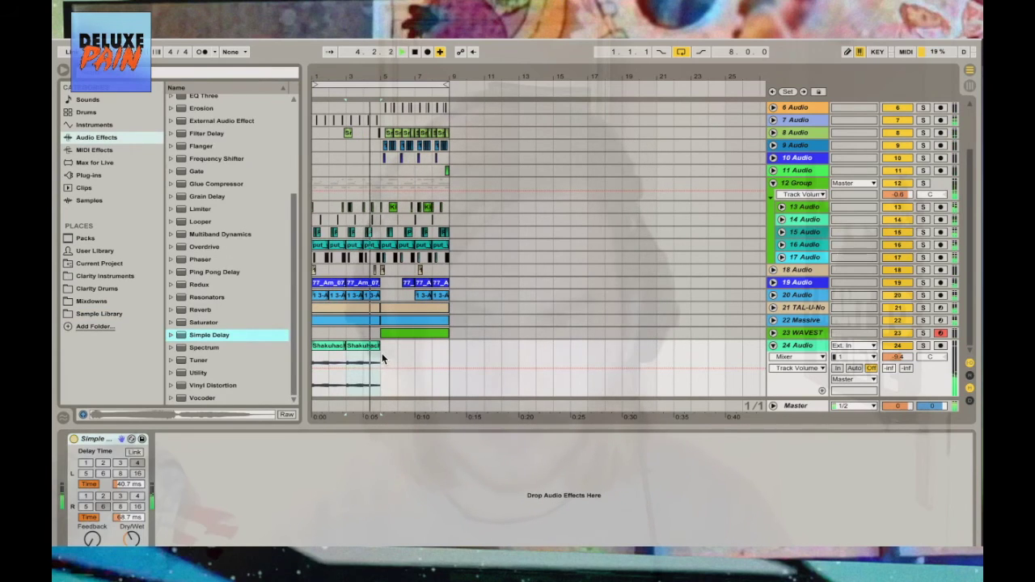
left_click(131, 538)
left_click_drag(119, 519, 145, 520)
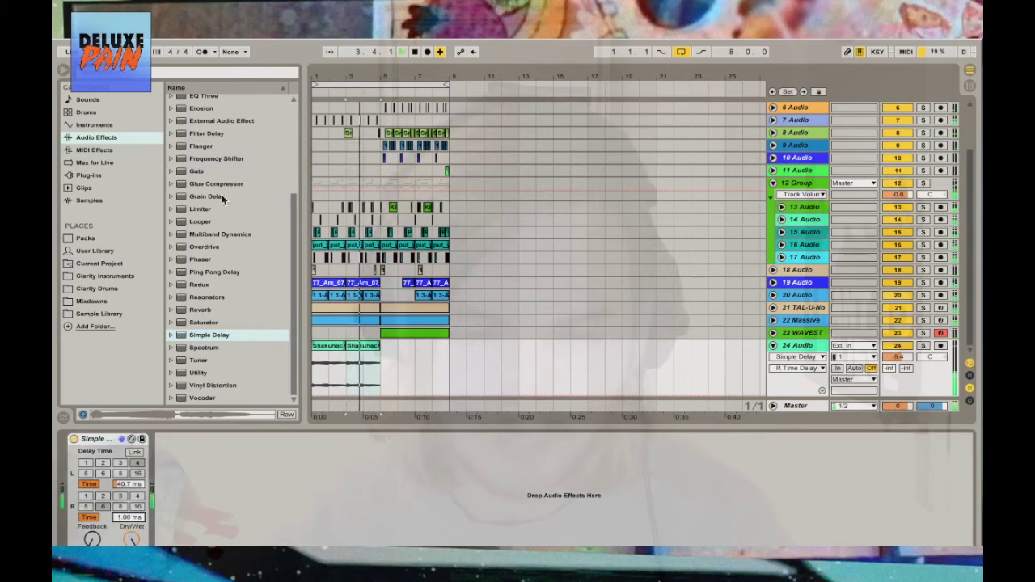
Add EQ Eight after the flute's delay with a low cut near 96.6 Hz and two low-mid dips, and set the track volume to -7.4
scroll(199, 167, "up", 2)
left_click(205, 134)
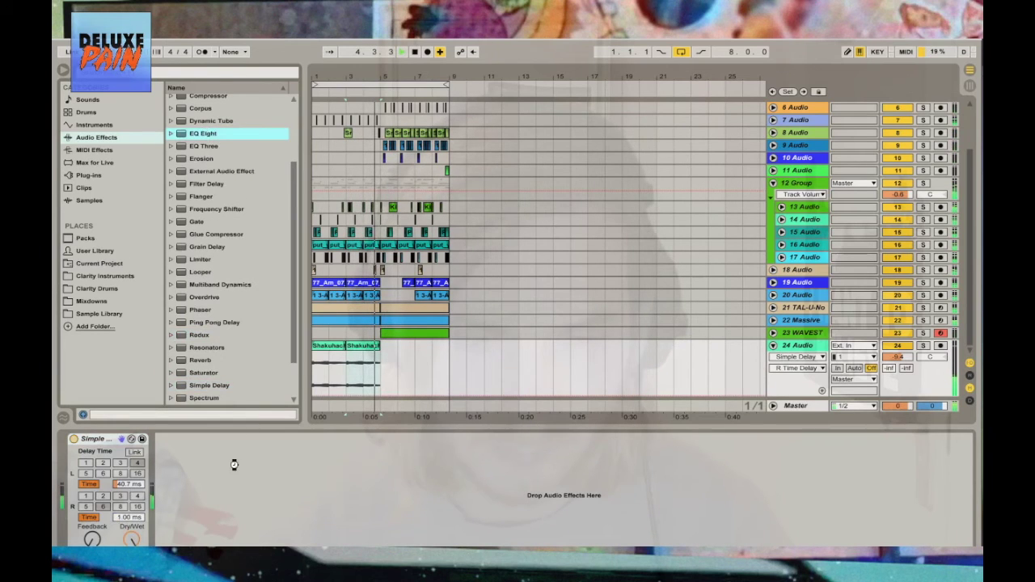
left_click_drag(227, 503, 224, 521)
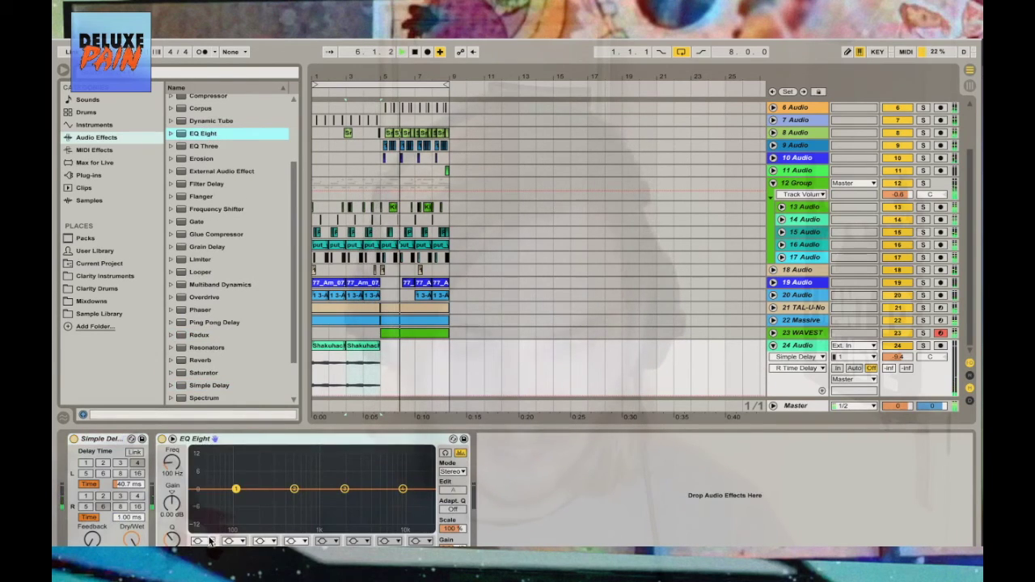
left_click(202, 541)
left_click(207, 469)
left_click_drag(295, 489, 234, 505)
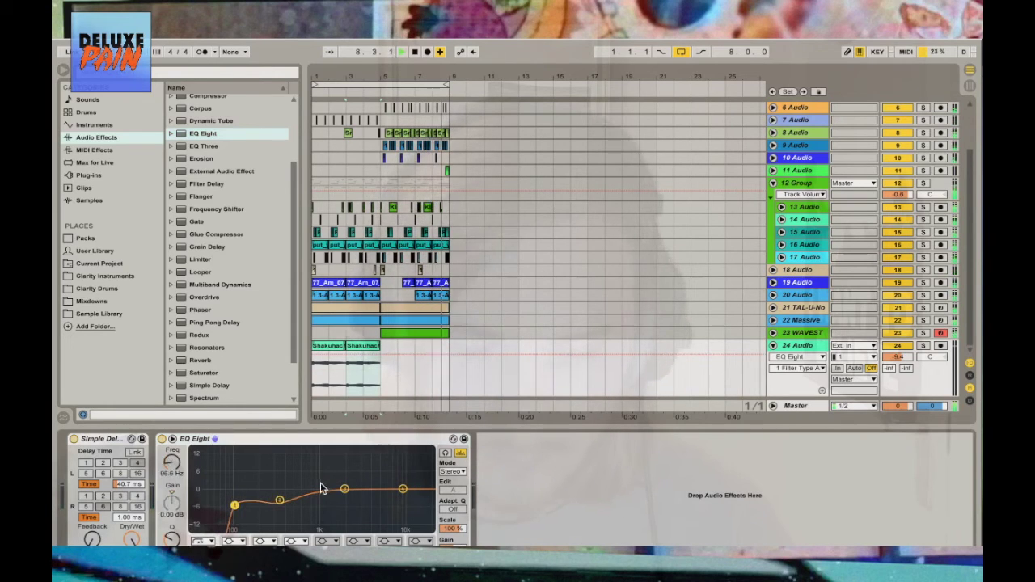
left_click_drag(344, 488, 321, 499)
left_click(234, 505)
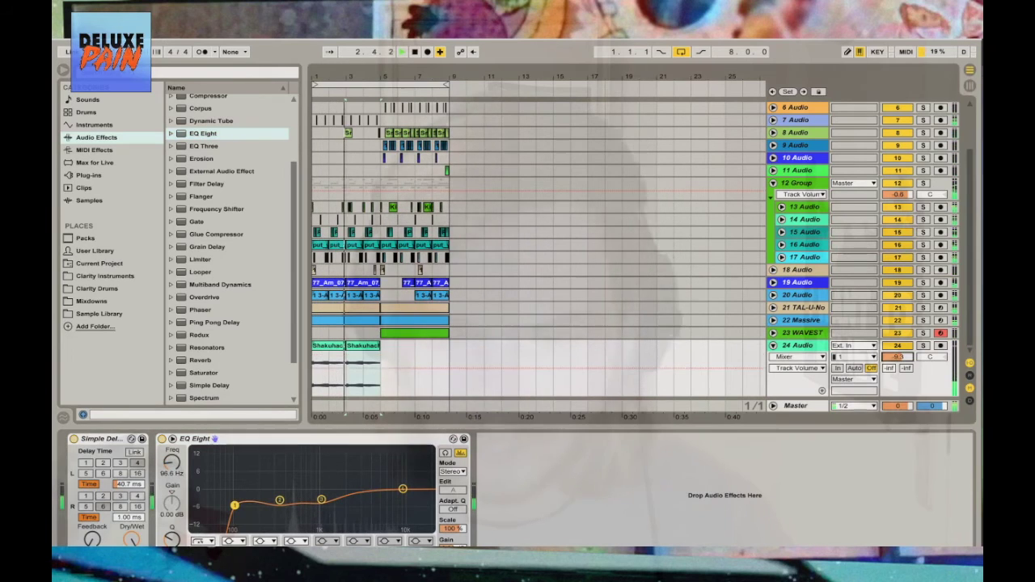
left_click(905, 357)
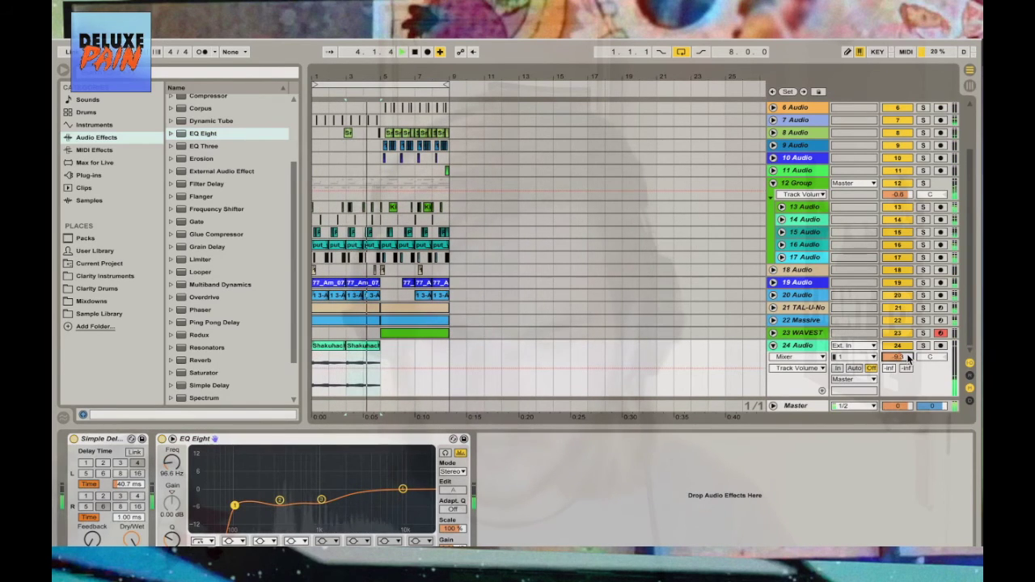
left_click_drag(905, 357, 908, 359)
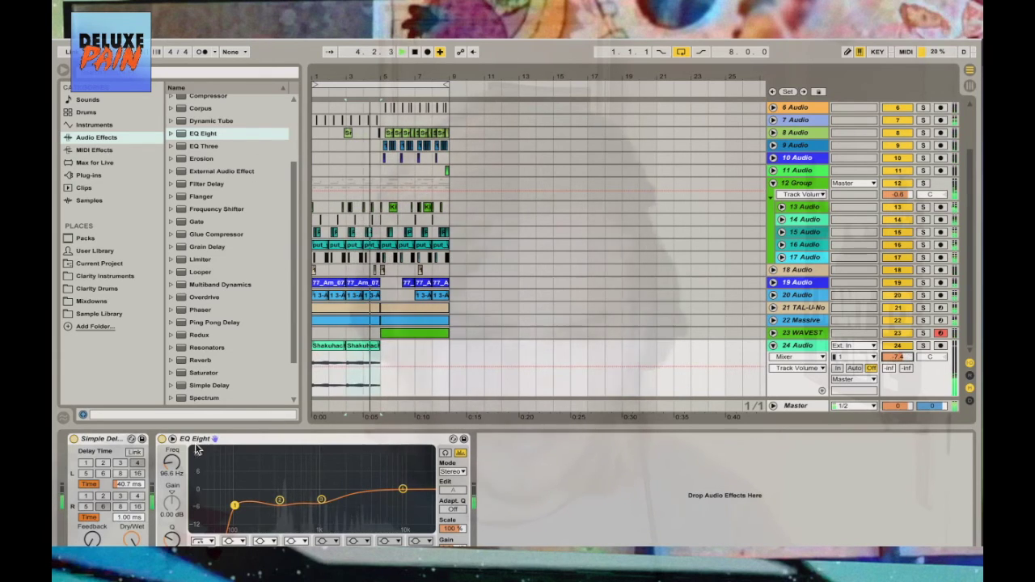
Add the TAL-Reverb-4 plug-in after the flute's EQ, reduce its Size and raise its Wet level
left_click(101, 174)
scroll(241, 192, "down", 10)
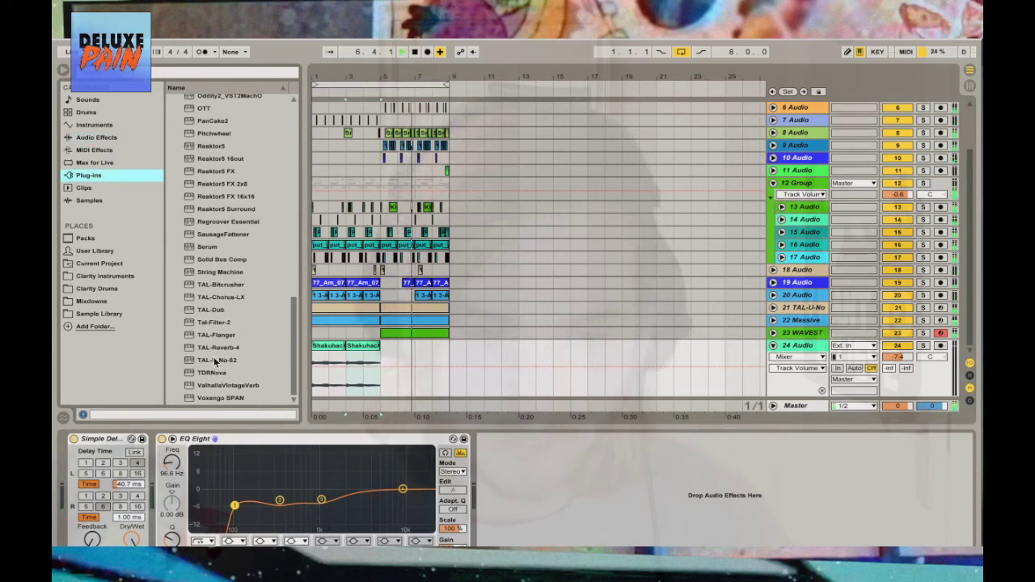
left_click(220, 347)
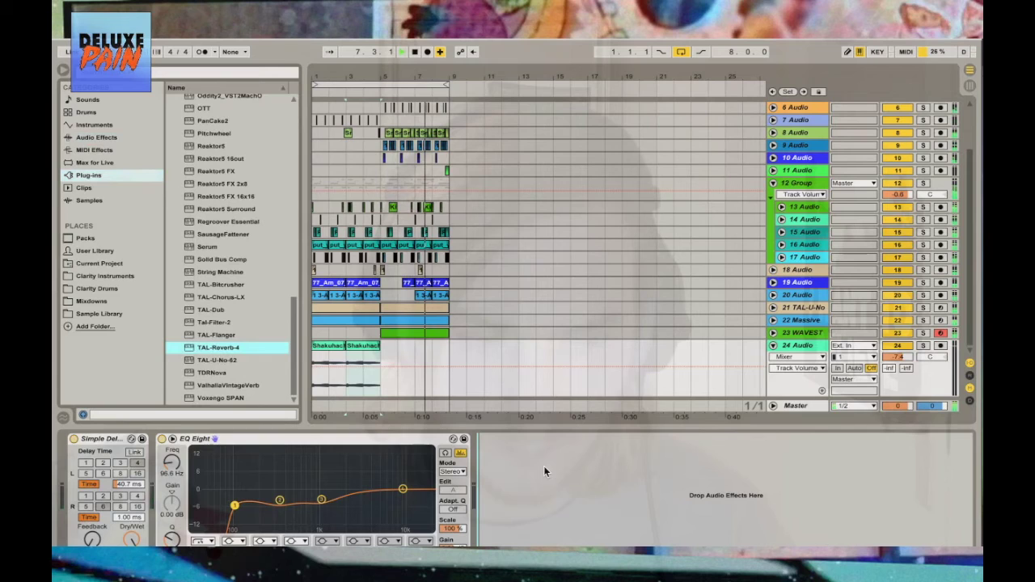
key("Return")
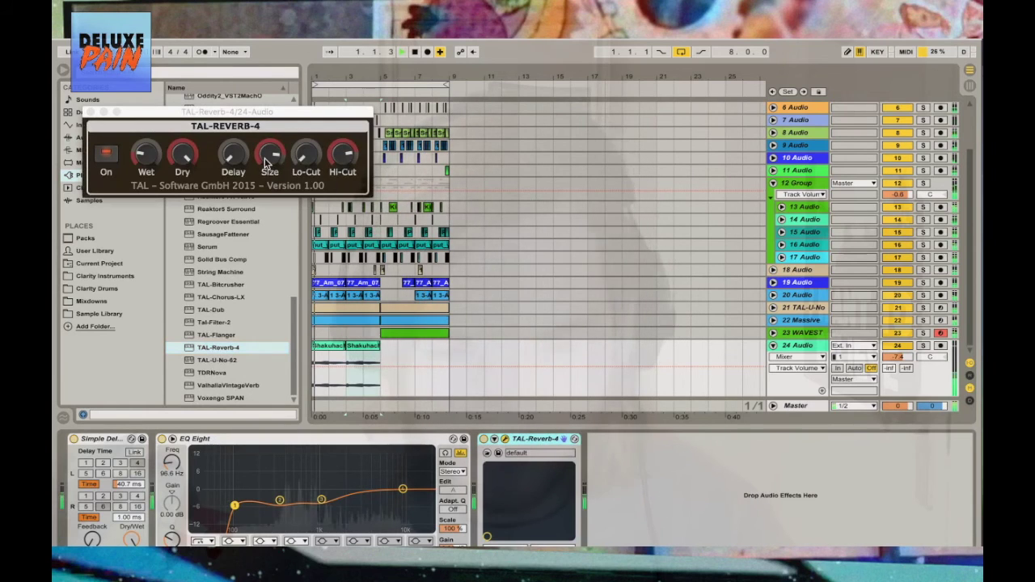
left_click(267, 162)
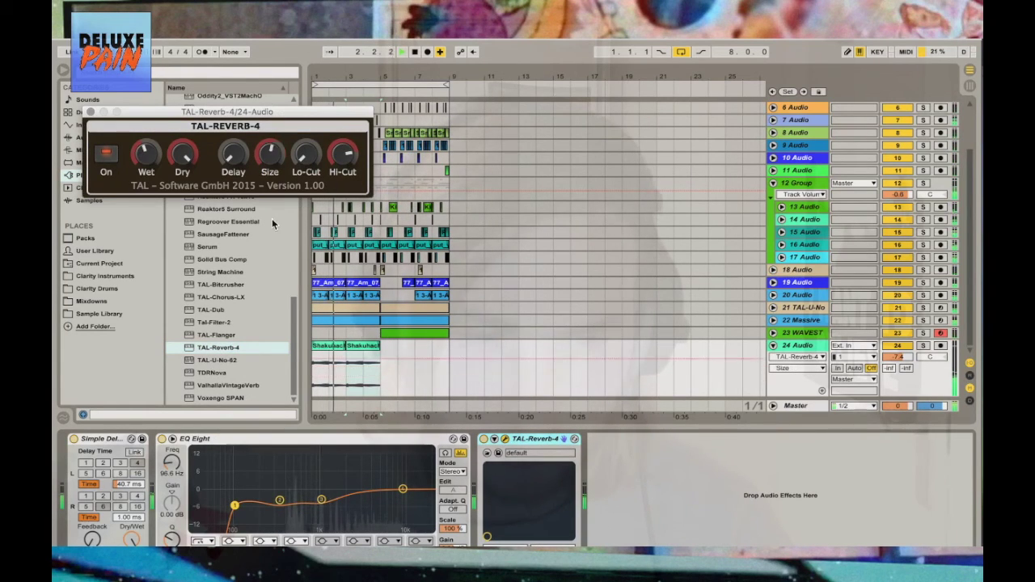
left_click(146, 152)
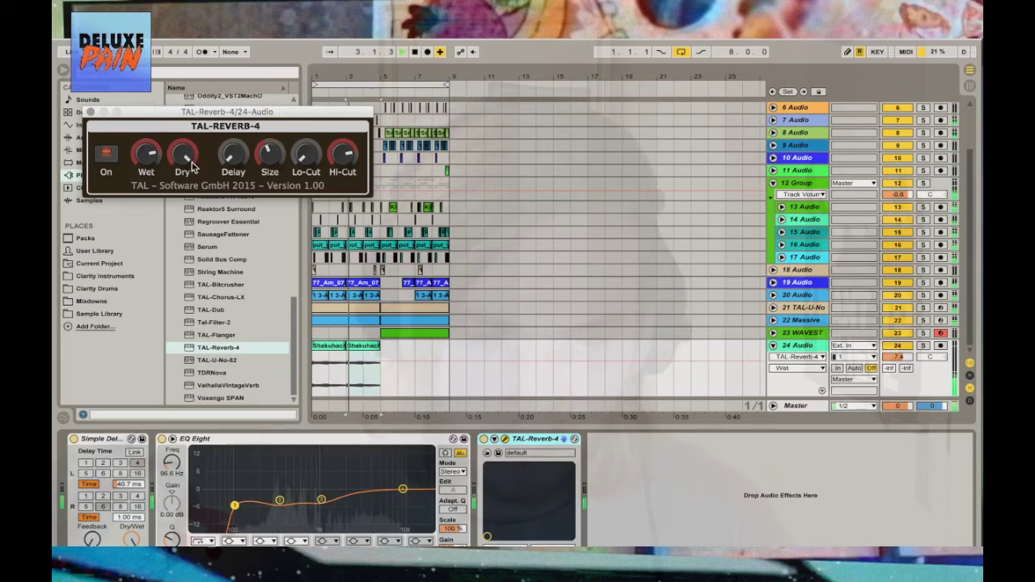
Raise the flute reverb's Wet and Size slightly, turn Hi-Cut fully up, and close the plug-in window
left_click(327, 348)
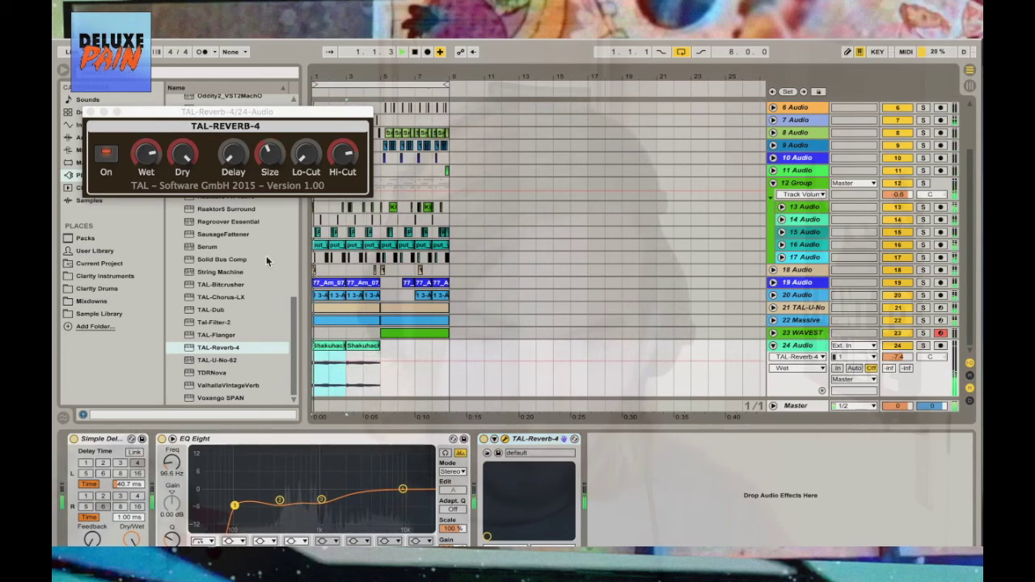
left_click(146, 150)
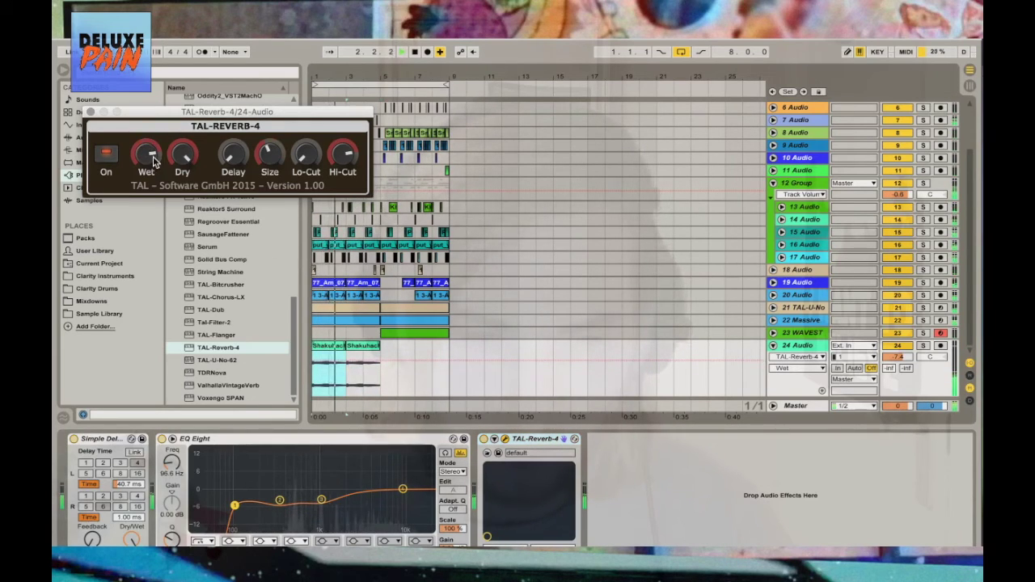
left_click_drag(270, 158, 269, 152)
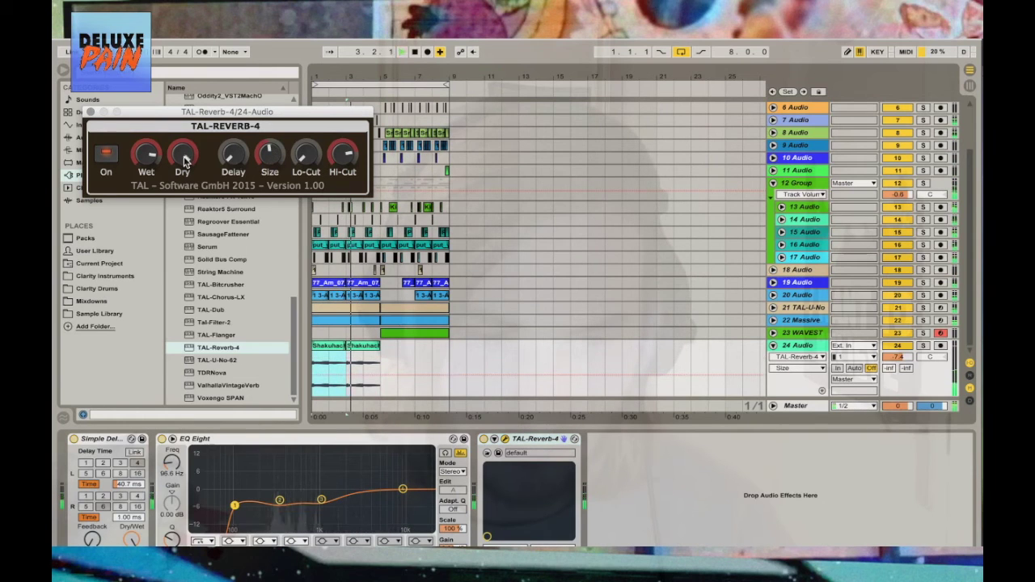
left_click(342, 154)
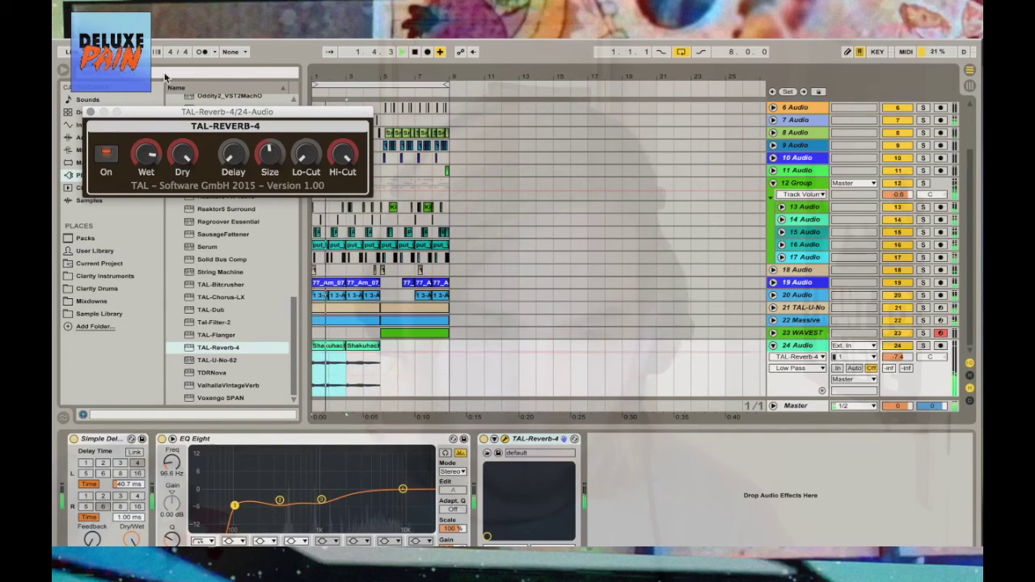
left_click(91, 113)
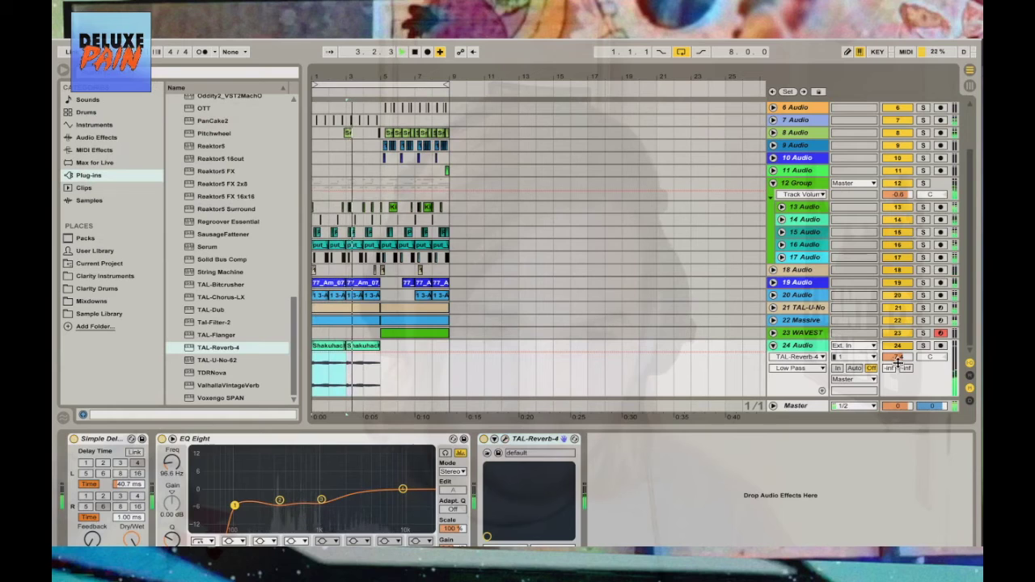
Add a second EQ Eight after the flute's reverb with a slight low-mid dip and an 8.80 dB boost at about 8.98 kHz
left_click(97, 138)
left_click_drag(202, 136, 662, 472)
left_click_drag(734, 480, 734, 481)
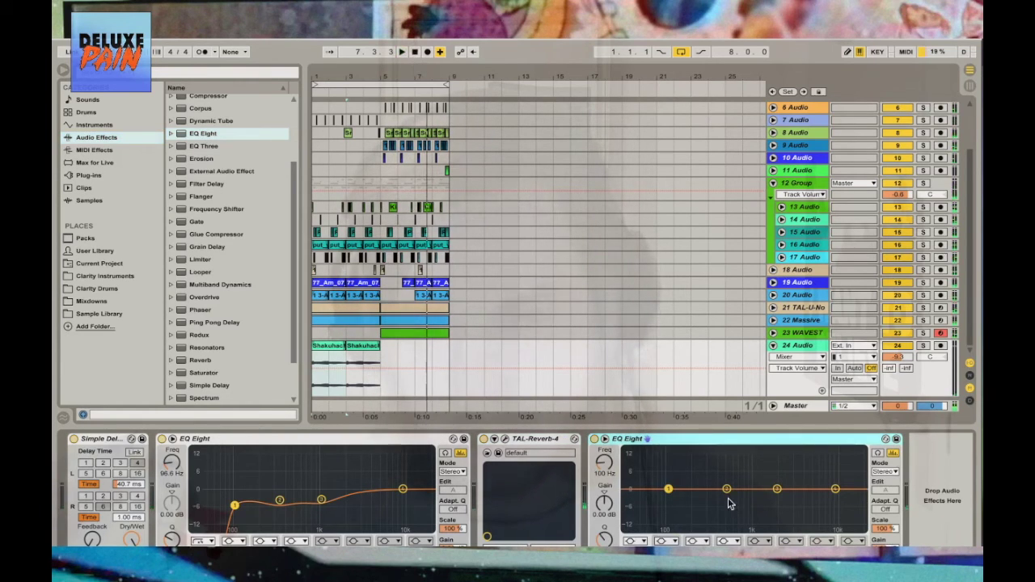
left_click_drag(726, 489, 711, 500)
left_click_drag(834, 488, 831, 465)
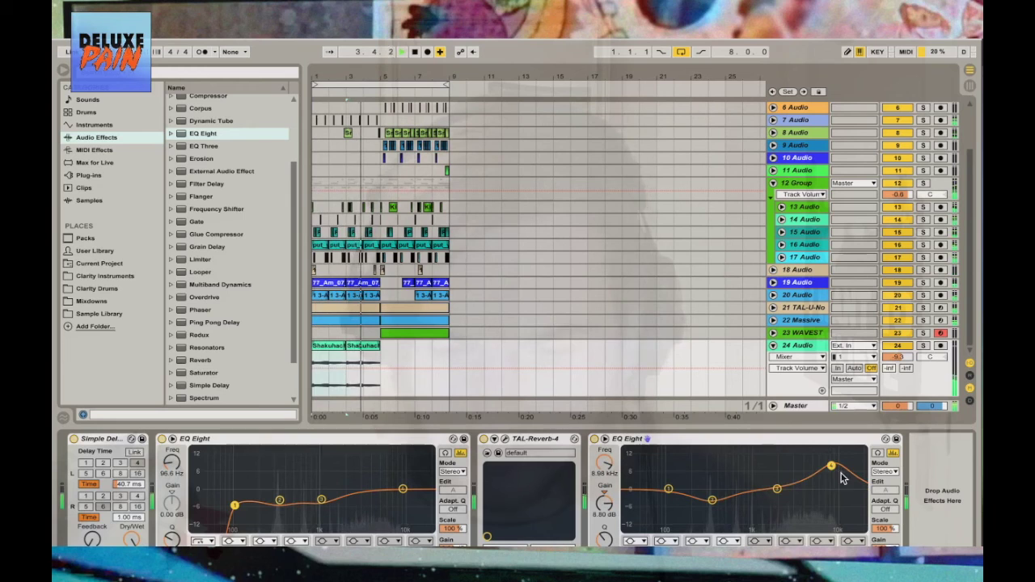
left_click(773, 346)
Cut the lows on track 2 Audio by 2.11 dB at about 88.2 Hz in its EQ Eight
scroll(663, 275, "up", 1)
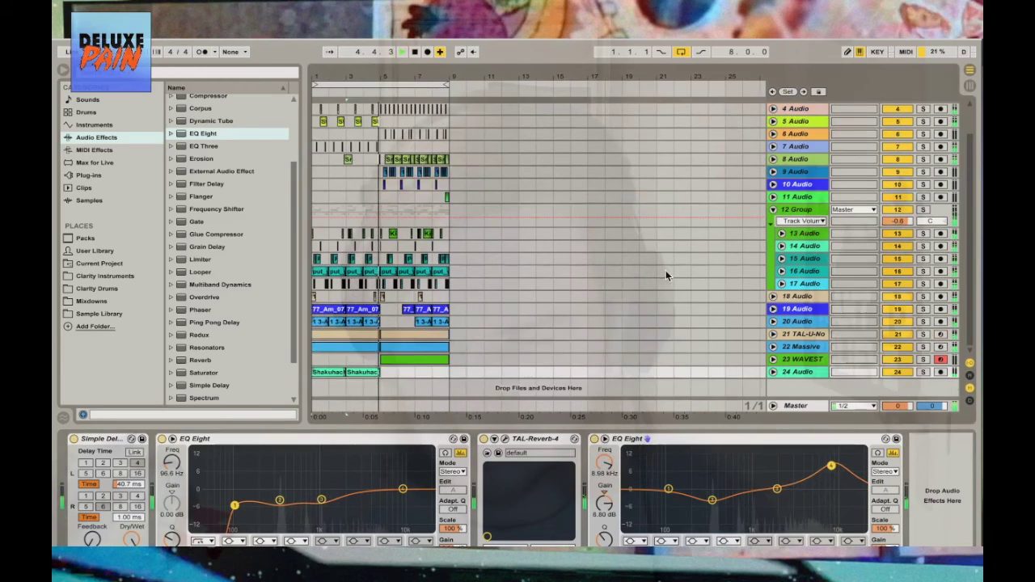
scroll(667, 267, "up", 2)
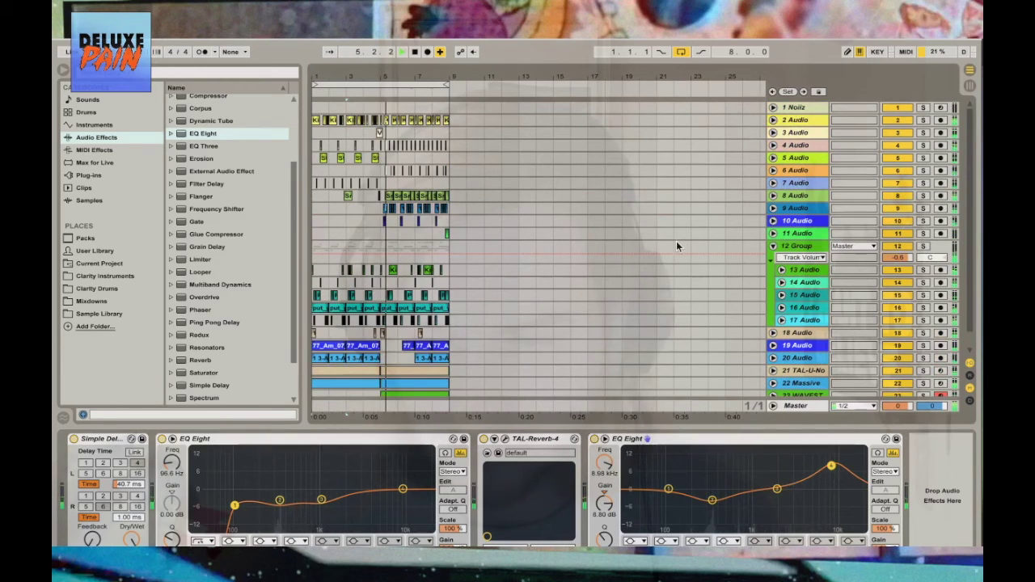
left_click(800, 120)
left_click(148, 489)
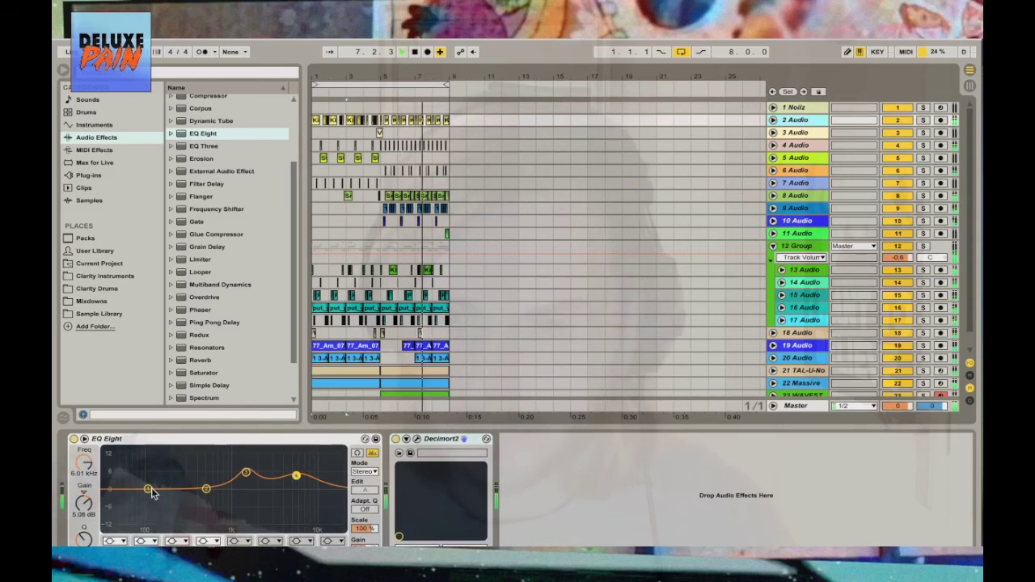
left_click_drag(148, 488, 144, 494)
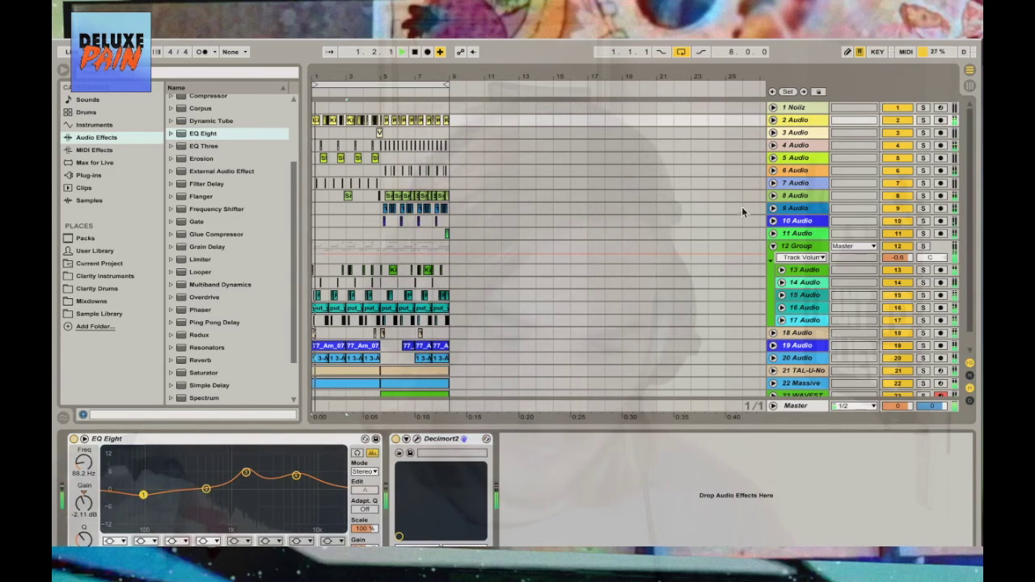
Set the volume of track 2 Audio to -6.3 and fold the track again
left_click(773, 120)
left_click_drag(898, 131, 903, 138)
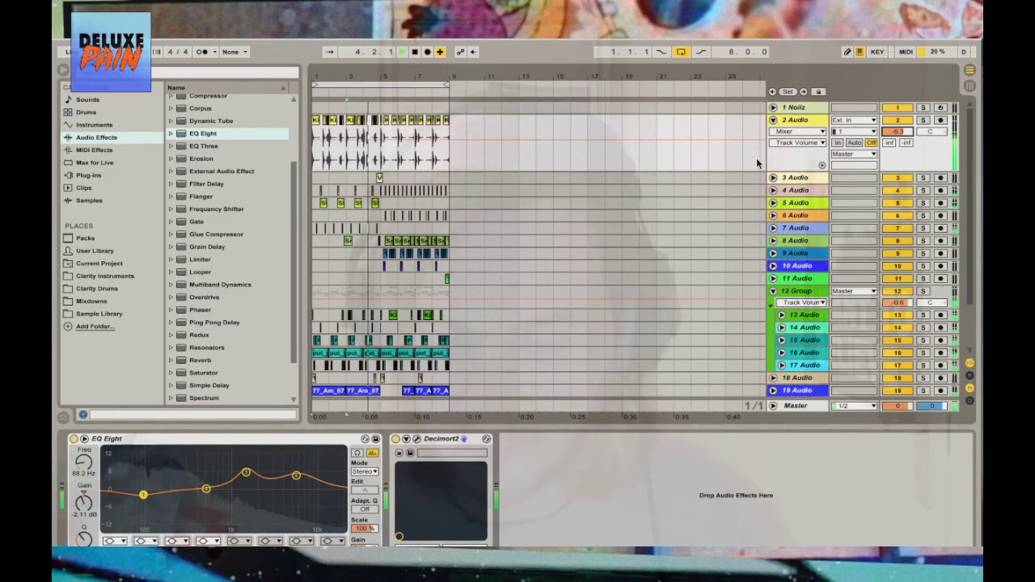
left_click(773, 119)
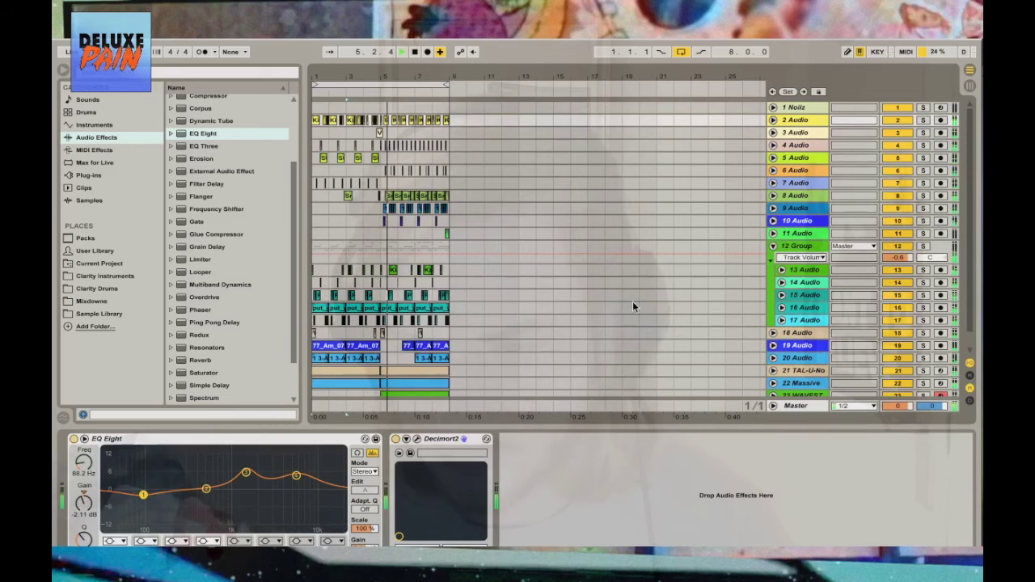
scroll(633, 307, "down", 1)
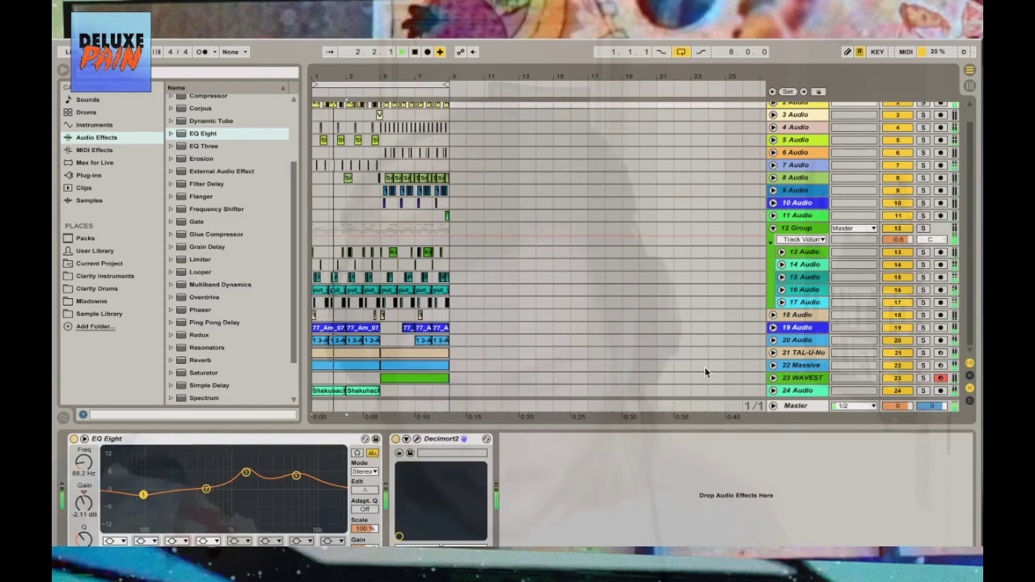
key("space")
right_click(512, 286)
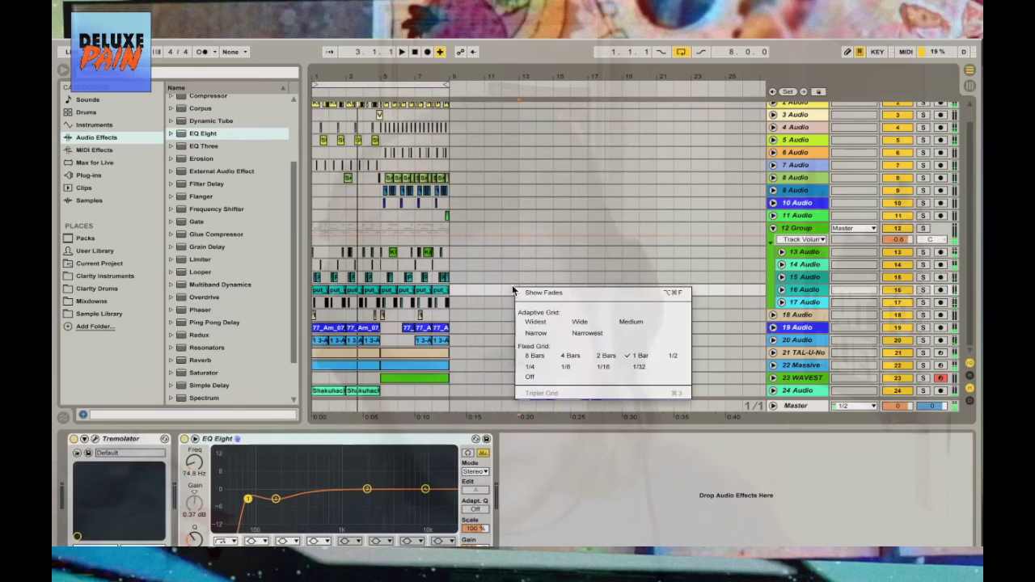
left_click(644, 356)
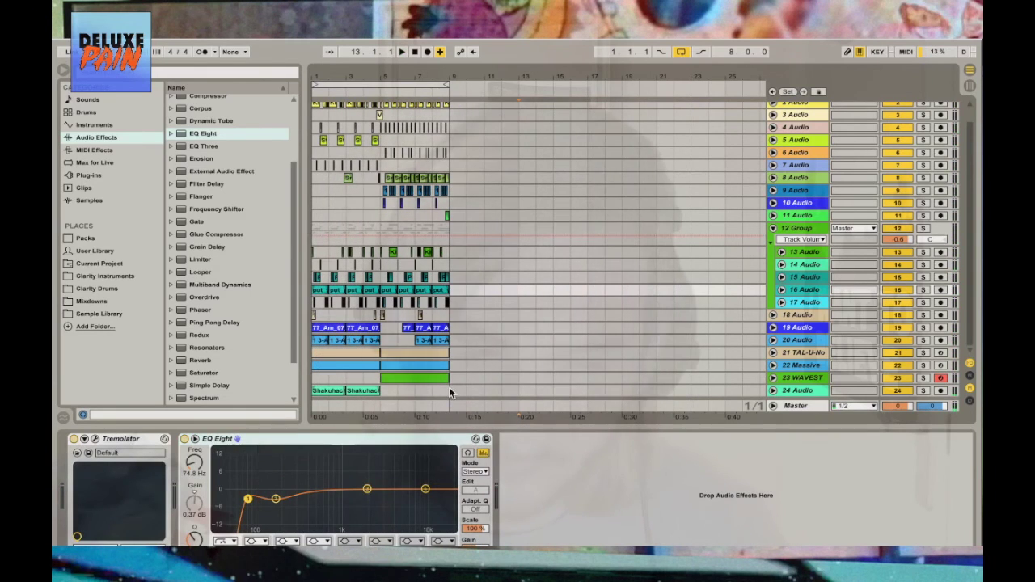
key("space")
key("space")
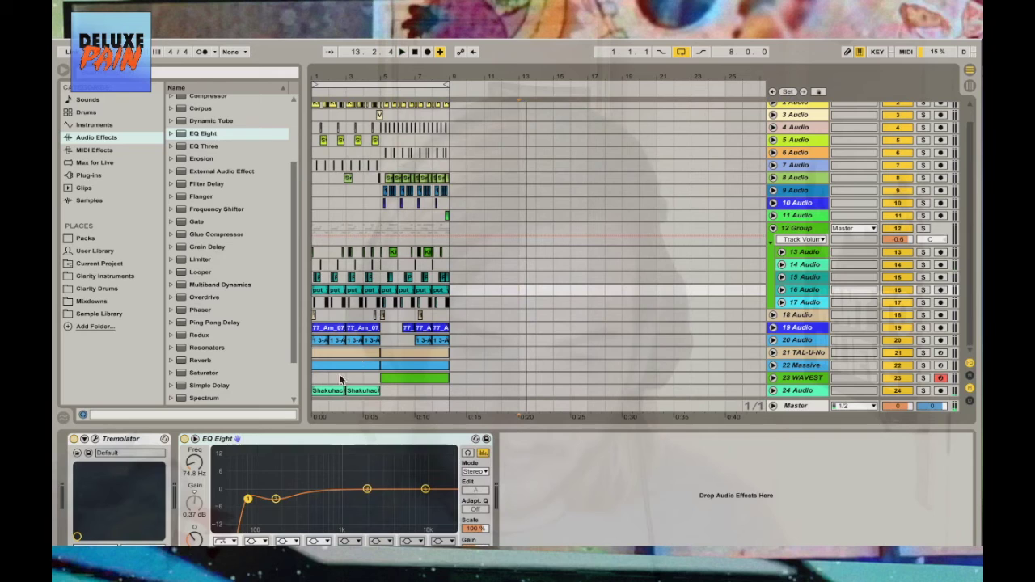
Unfold the shakuhachi flute track and insert a new audio track below it
left_click(332, 392)
key("space")
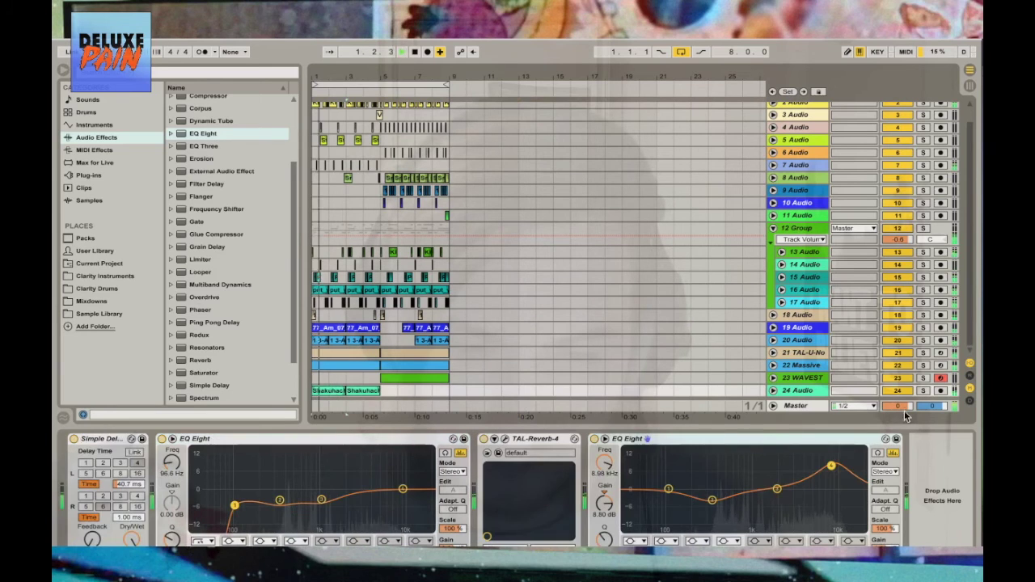
left_click(773, 391)
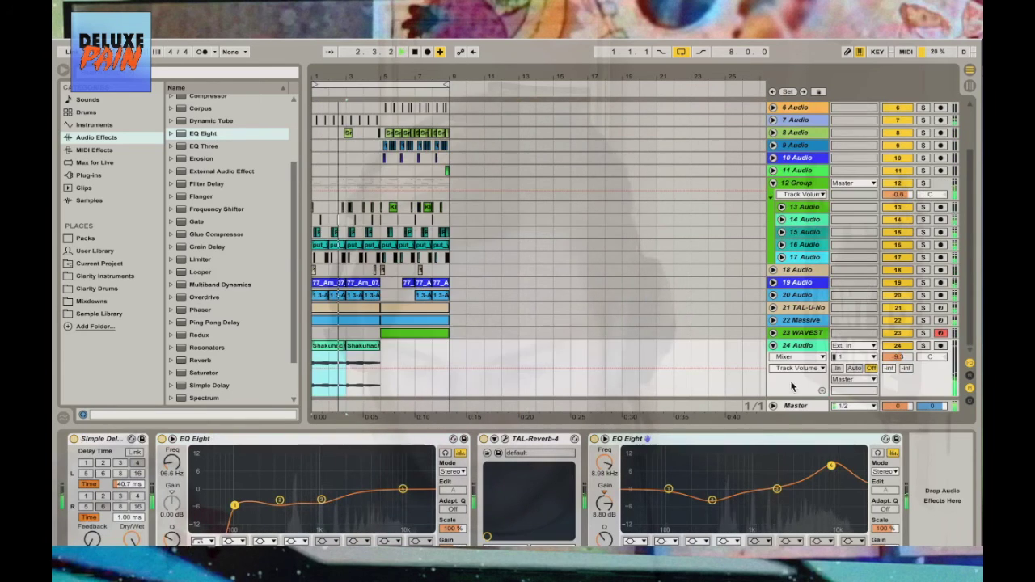
right_click(808, 346)
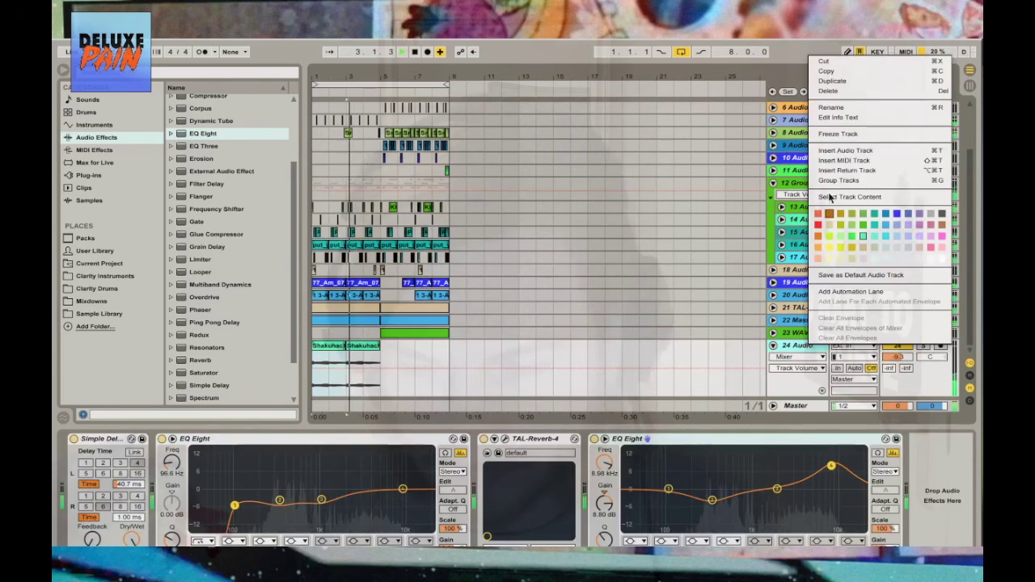
left_click(848, 152)
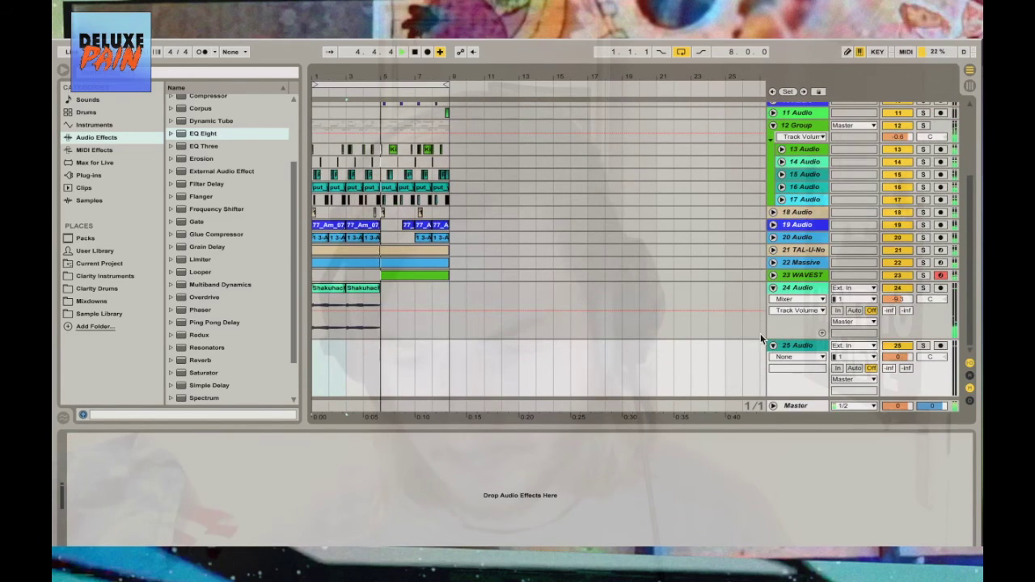
Find Hard Rain.wav in the Sample Library's Ambience sound effects and place it on track 25 over bars 1 to 4
left_click(166, 71)
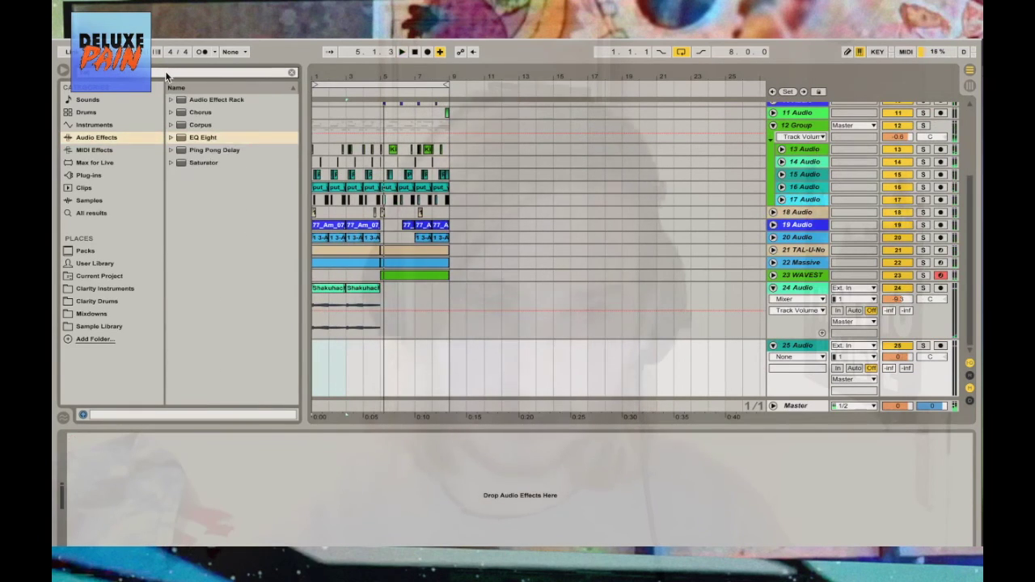
left_click(110, 324)
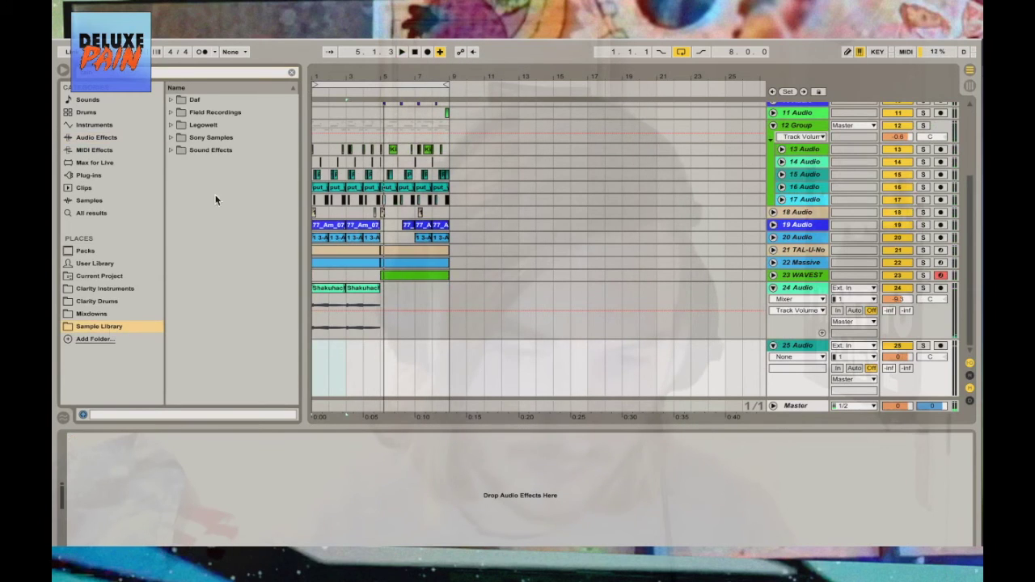
left_click(171, 150)
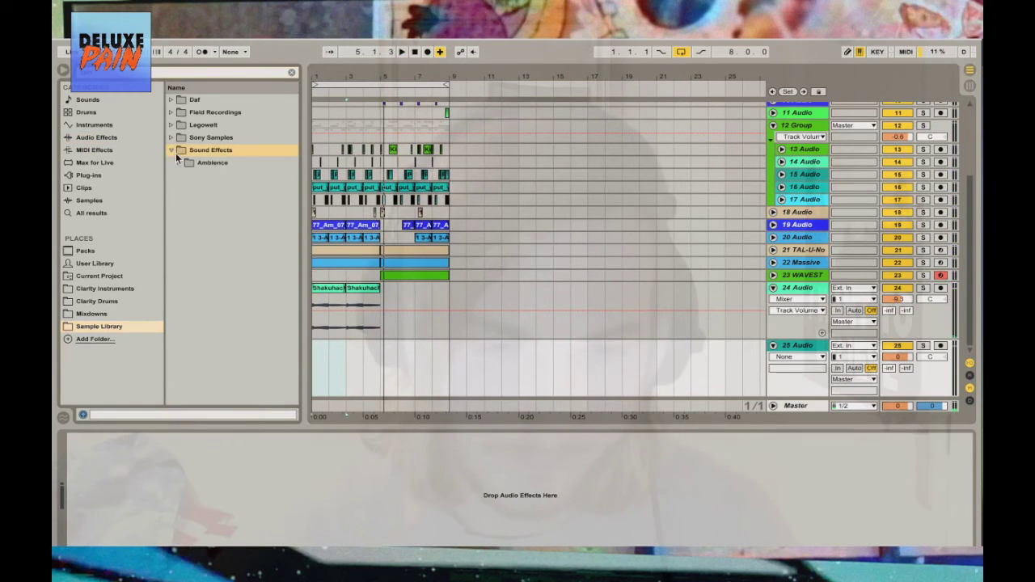
left_click(177, 162)
left_click(213, 178)
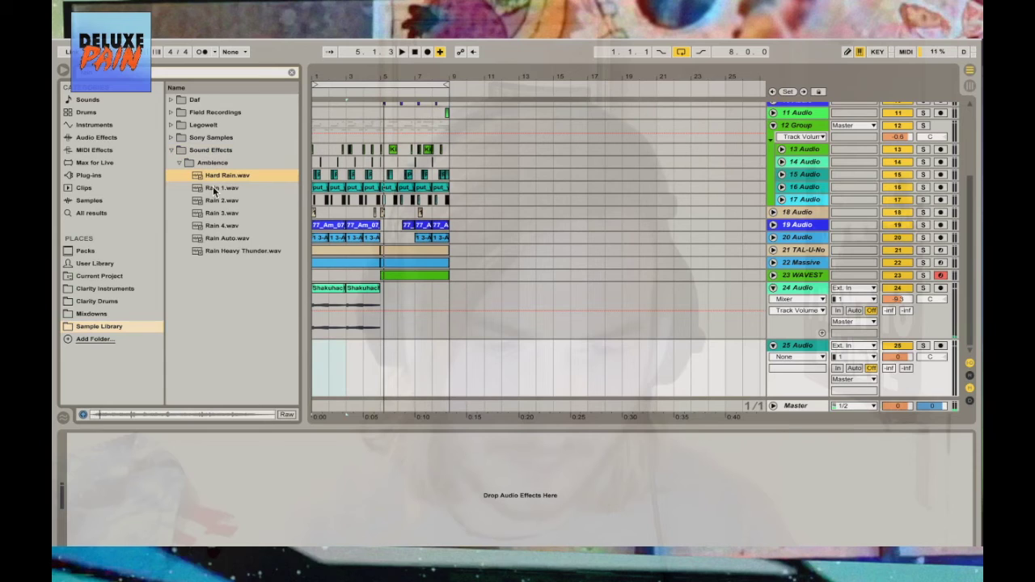
left_click_drag(340, 387, 346, 356)
left_click_drag(448, 362, 414, 362)
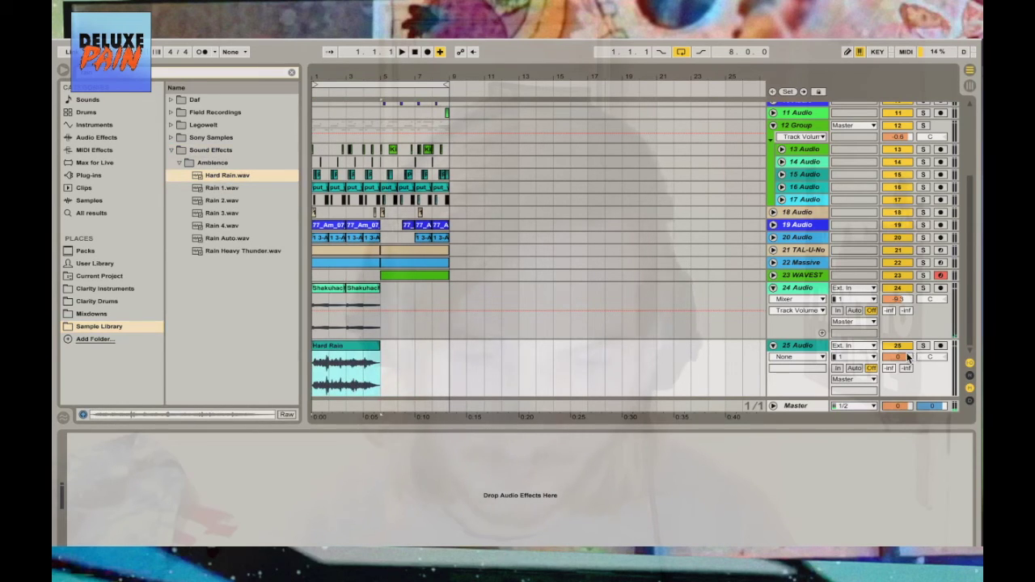
Move the start marker of the Hard Rain clip to 1.2.3, skipping its quiet opening
key("space")
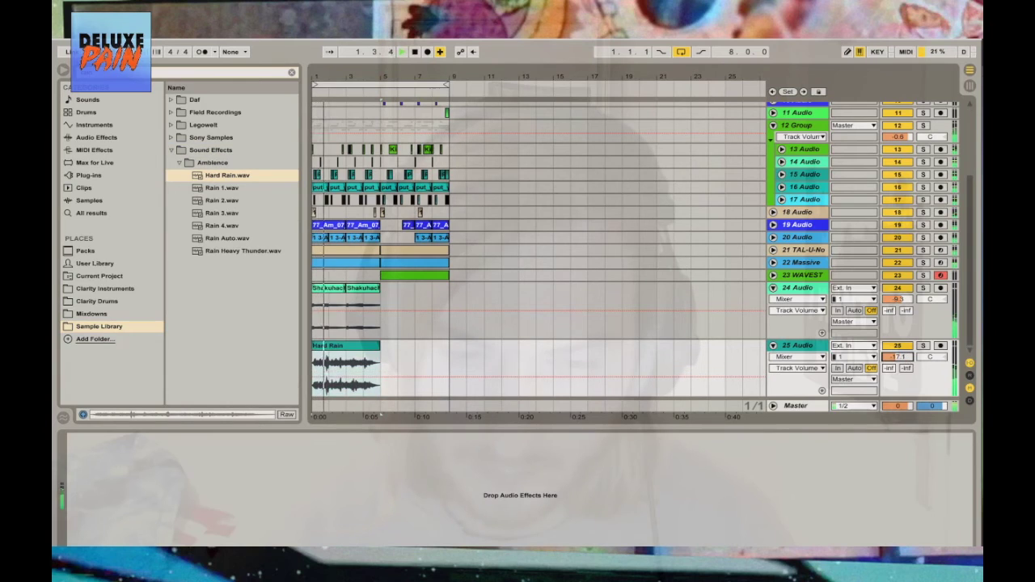
left_click(332, 350)
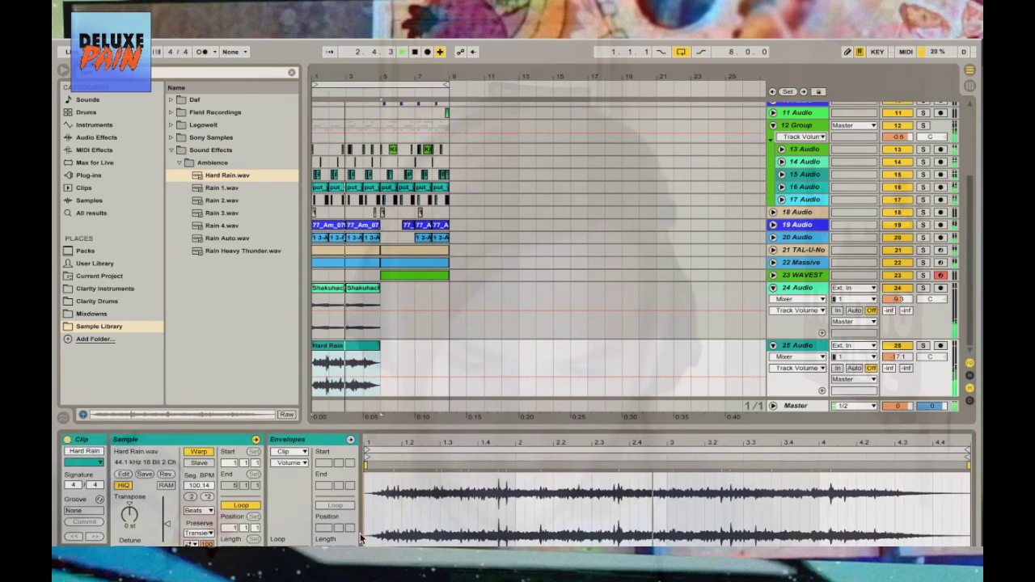
left_click_drag(367, 456, 417, 460)
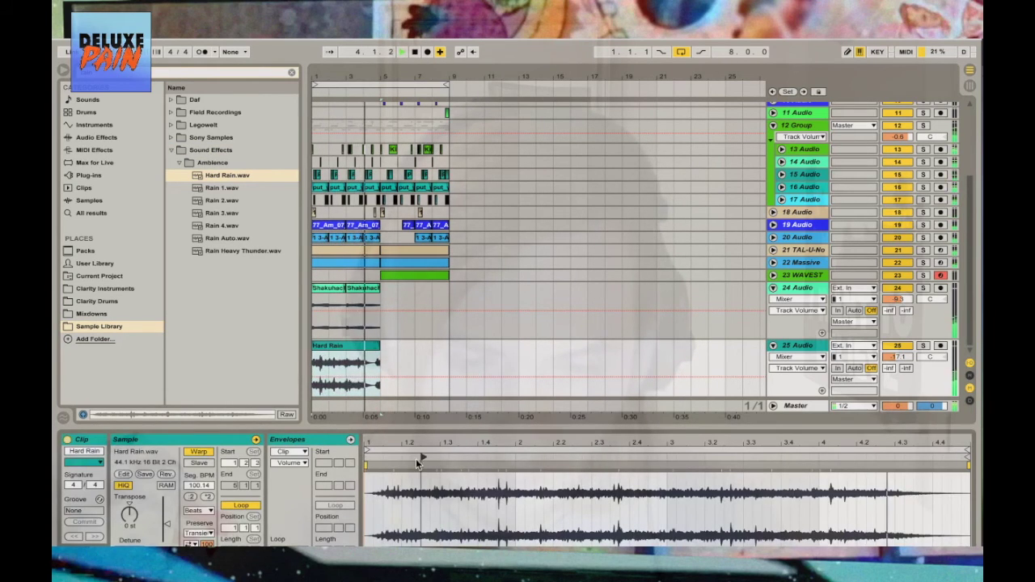
Repeat the rain's first two bars over bars 3 and 4, and set the volume of track 25 Audio to -34.7
left_click(348, 361)
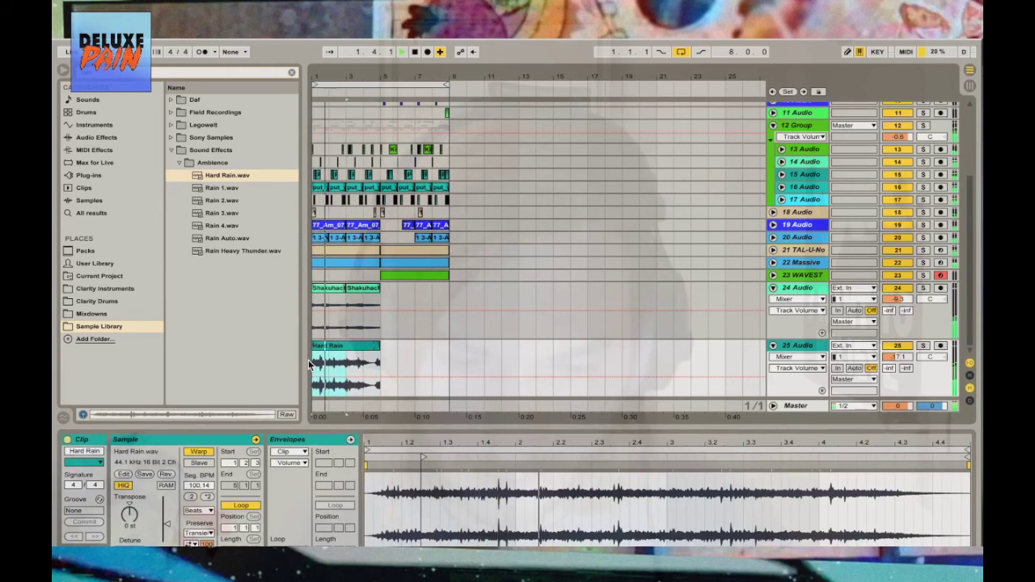
key("ctrl+e")
mouse_move(887, 358)
left_mouse_down()
mouse_move(887, 399)
mouse_move(885, 364)
left_mouse_up()
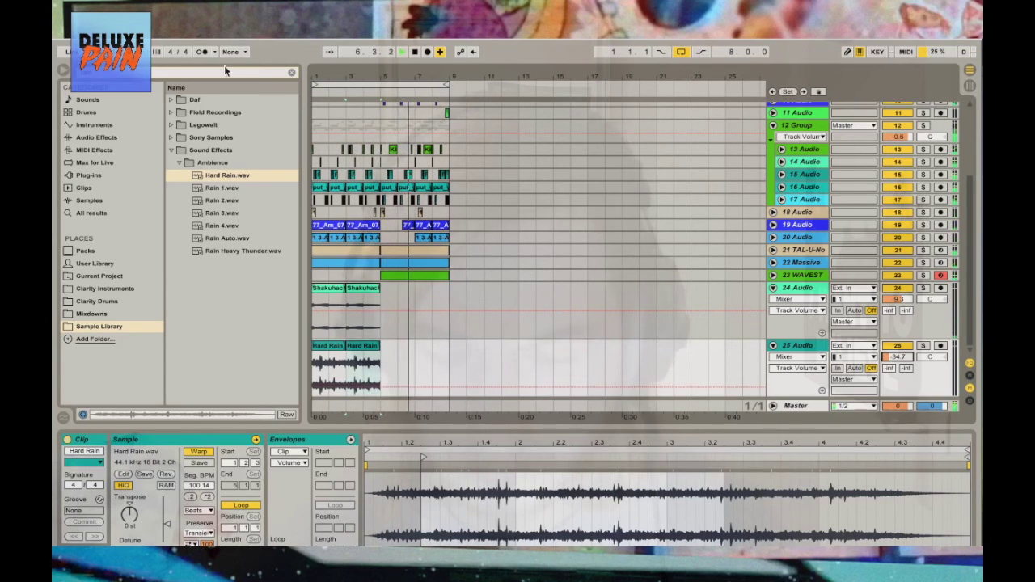
Find Trapaholic Chant - HEYY.wav in the Sample Library's Trapaholic Chants folder and place it on track 25 at bar 6
left_click(272, 73)
type("hat")
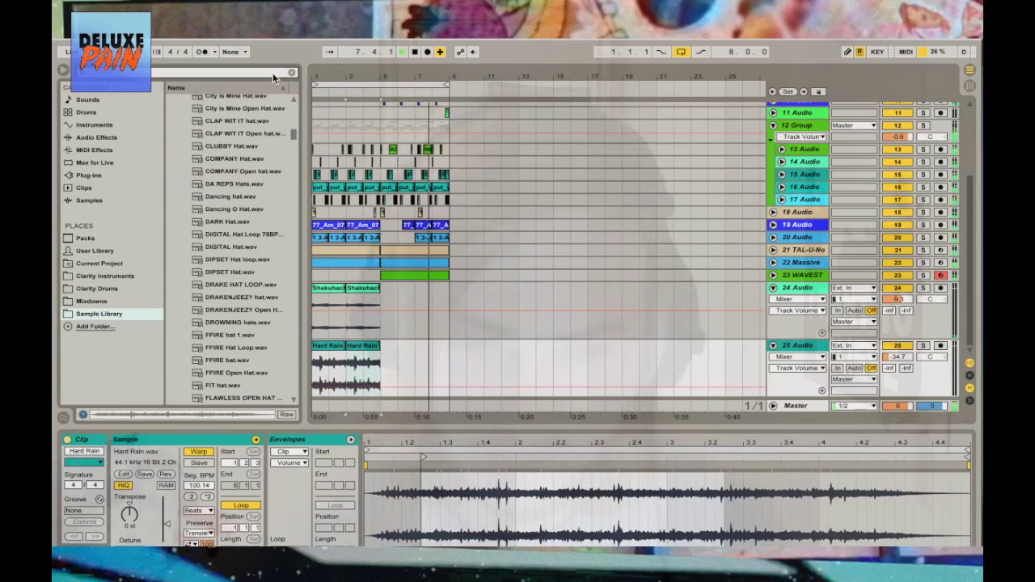
left_click(292, 72)
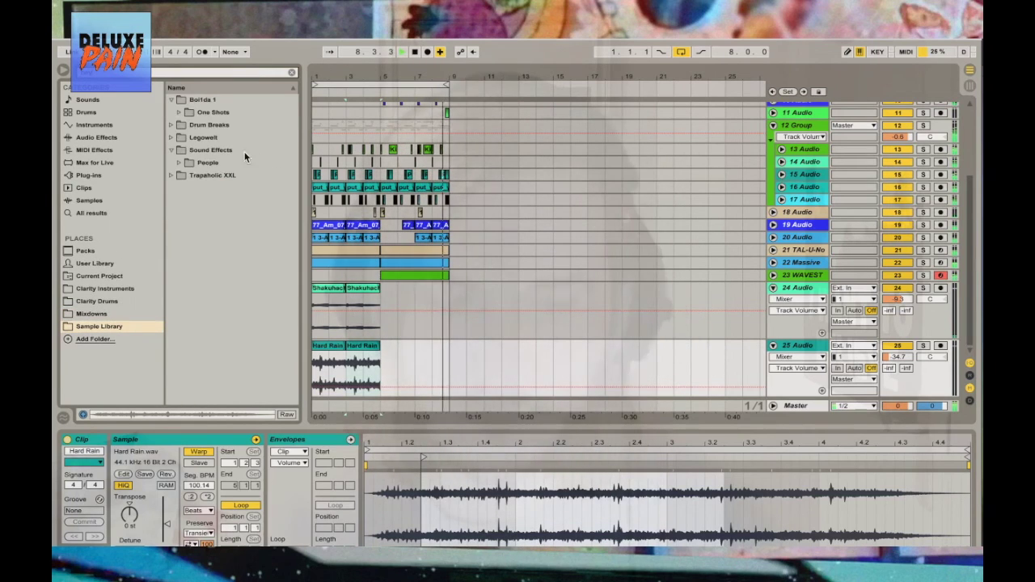
left_click(172, 175)
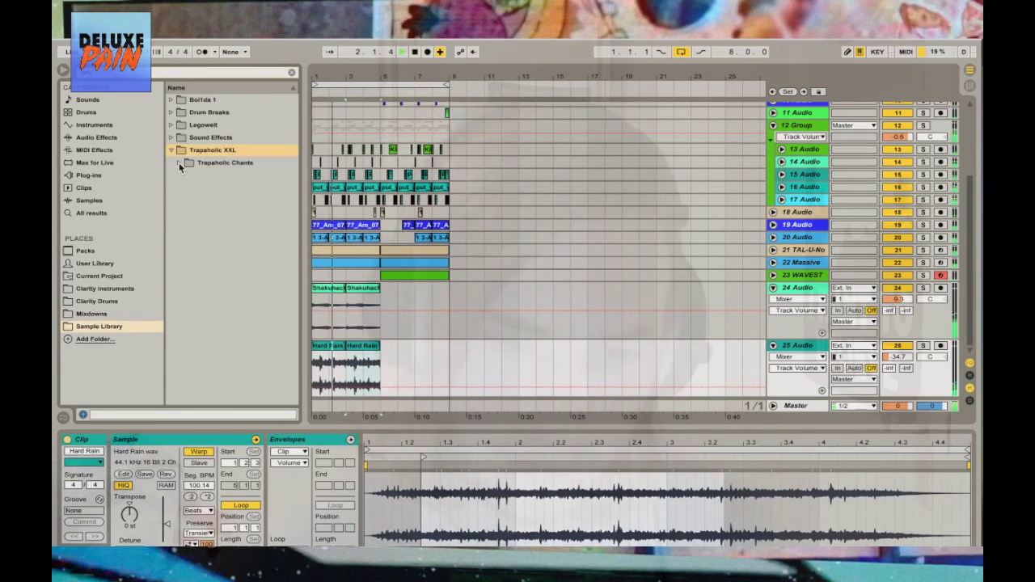
left_click(179, 163)
left_click(204, 172)
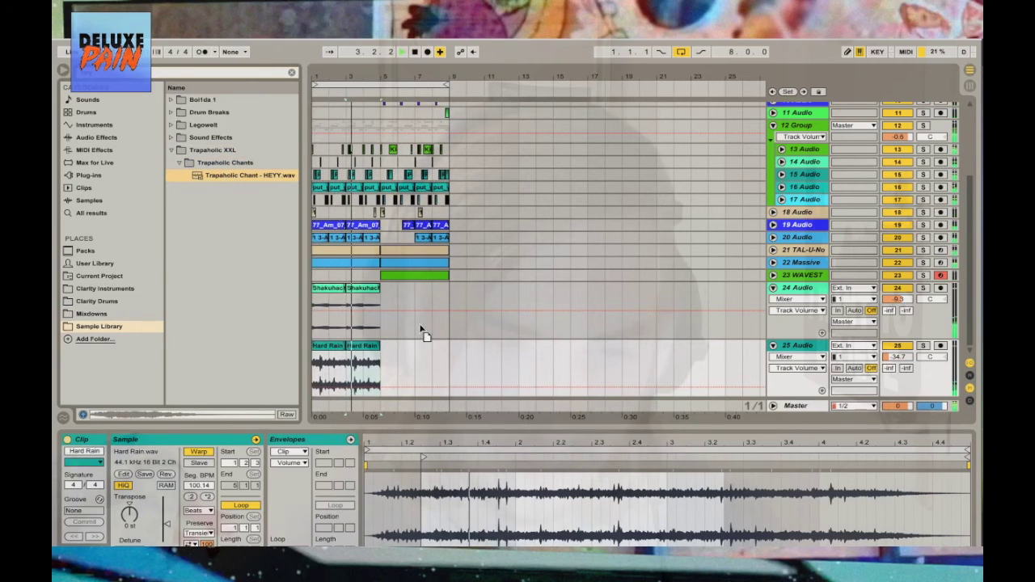
left_click_drag(395, 351, 404, 351)
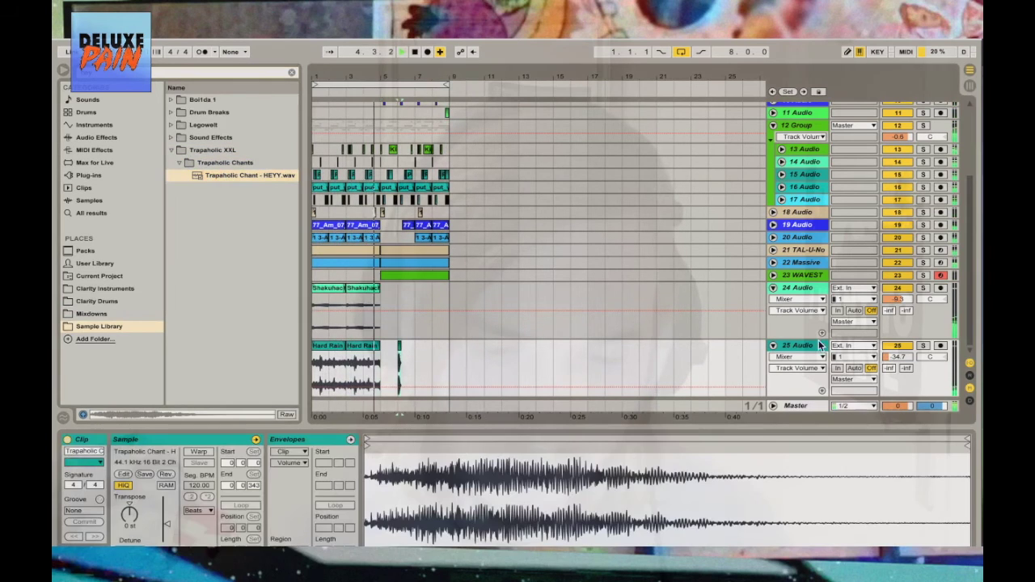
Insert an audio track below track 25 and move the HEYY chant onto it at the start of bar 5
right_click(814, 348)
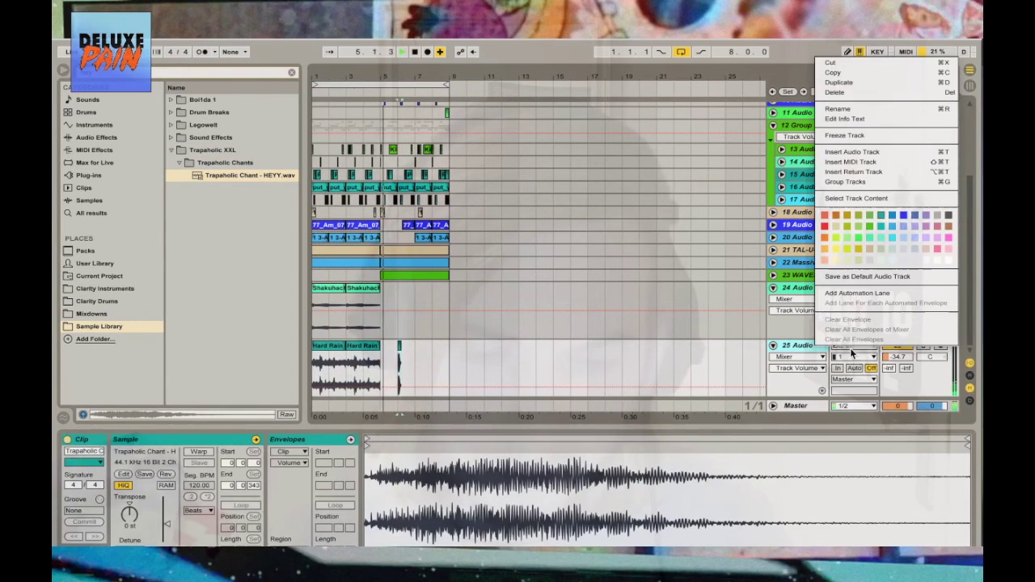
left_click(874, 150)
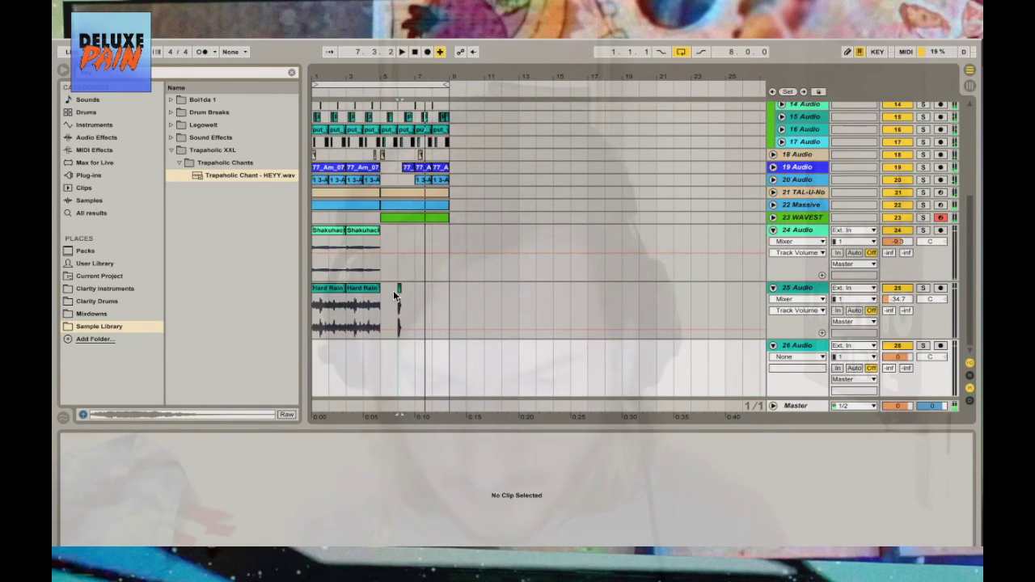
left_click_drag(399, 287, 377, 369)
key("space")
Transpose the chant clip to 5 st, lower its clip gain, and set the volume of track 26 Audio to -12.5
left_click_drag(139, 519, 139, 513)
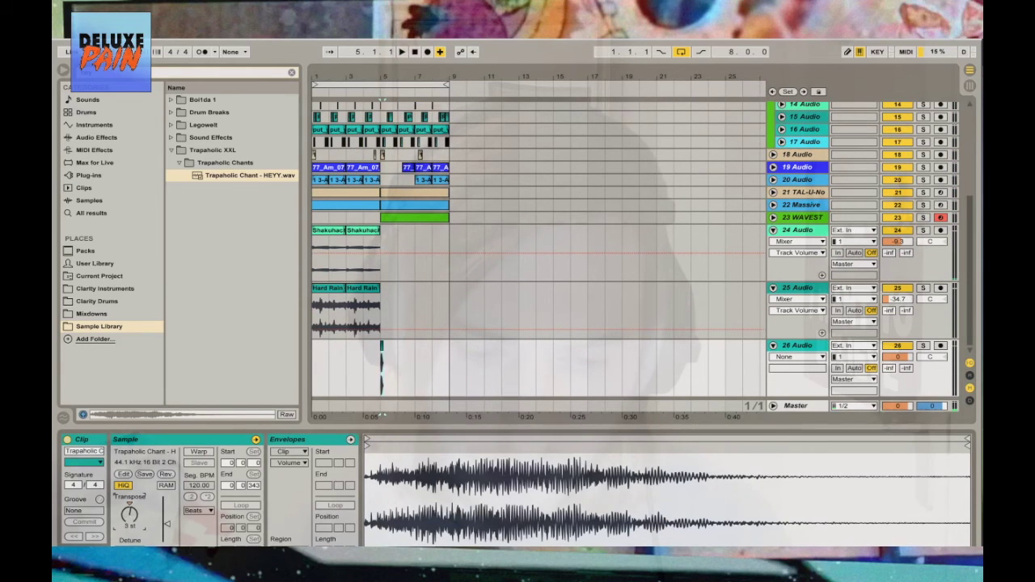
left_click_drag(166, 524, 166, 528)
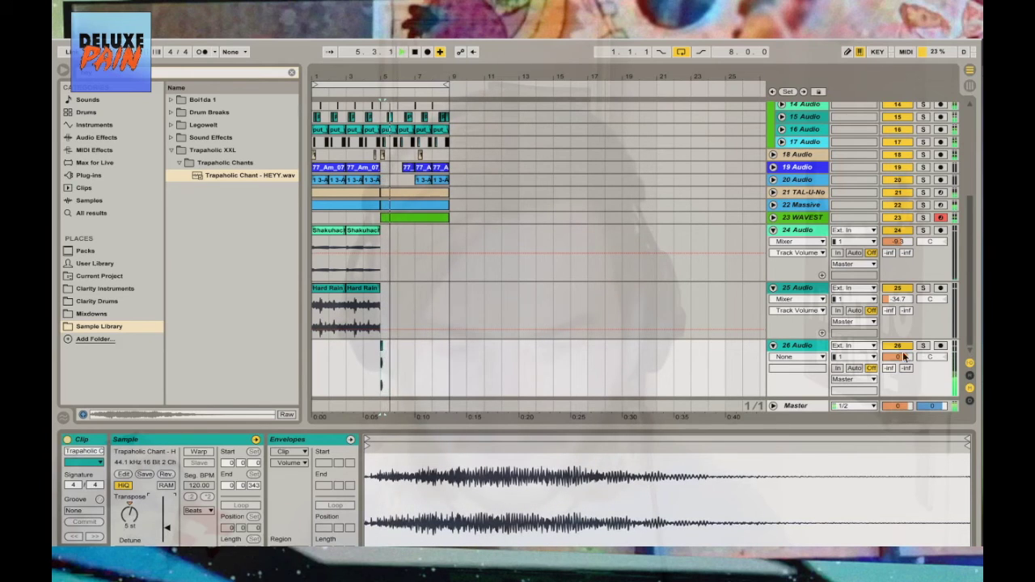
left_click_drag(903, 357, 903, 376)
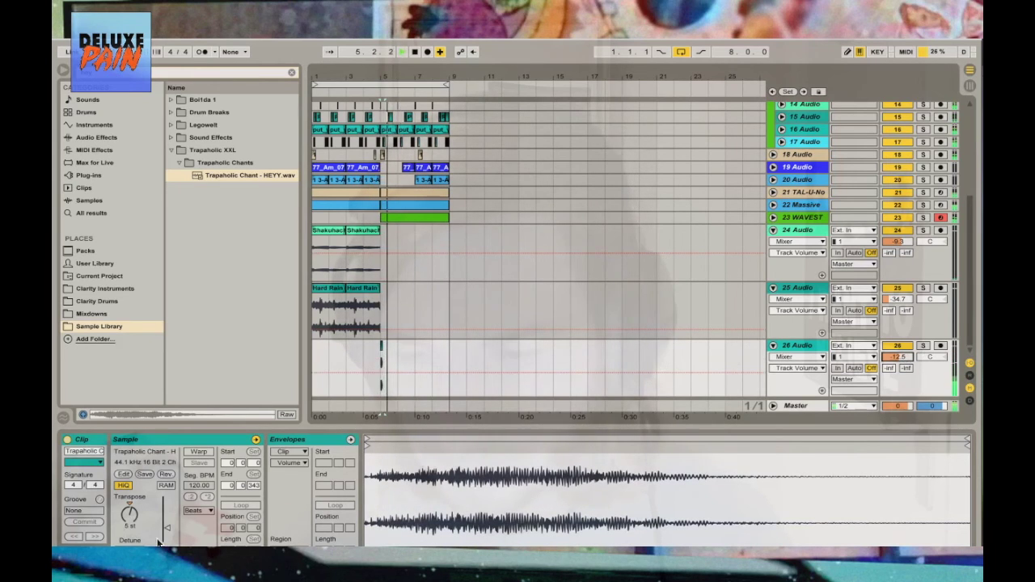
left_click_drag(166, 527, 166, 534)
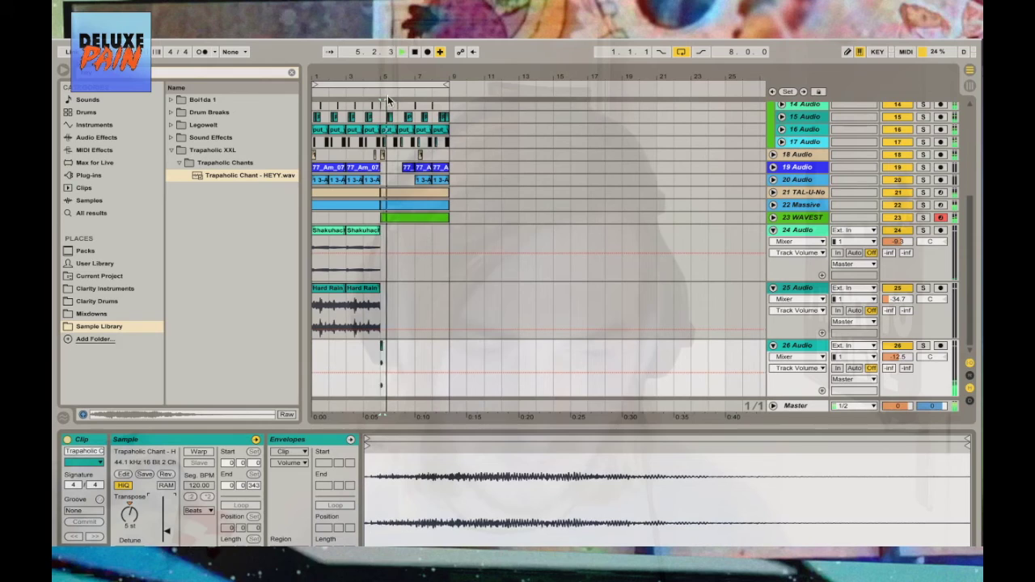
Copy the chant clip from bar 5 to the start of bar 7 on track 26
scroll(386, 260, "up", 3)
left_click(363, 344)
left_click_drag(431, 361, 441, 358)
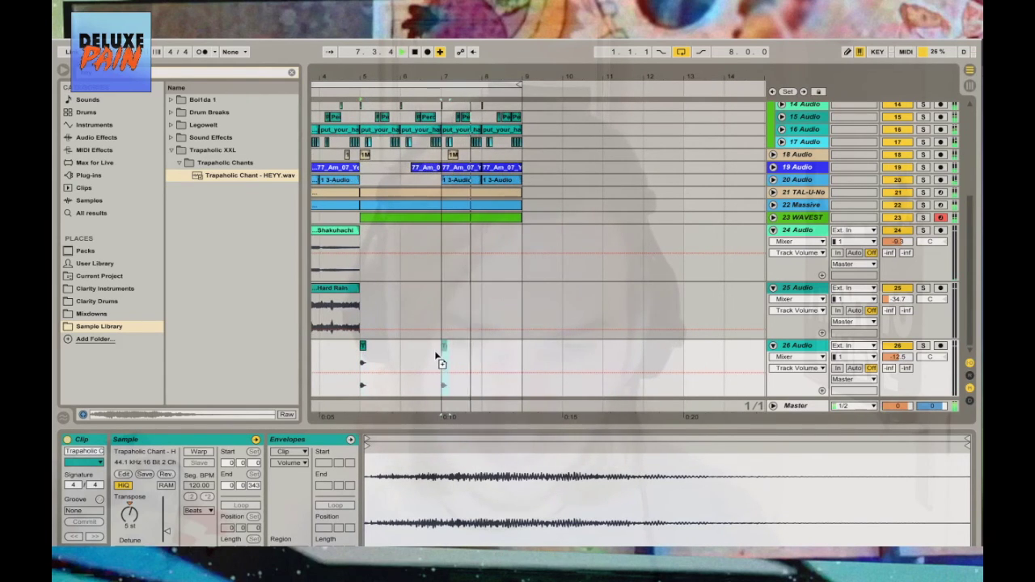
On a 1/32 grid, shift the bar 7 chant slightly earlier, shorten it and duplicate it into two back-to-back hits leading into bar 7
right_click(486, 355)
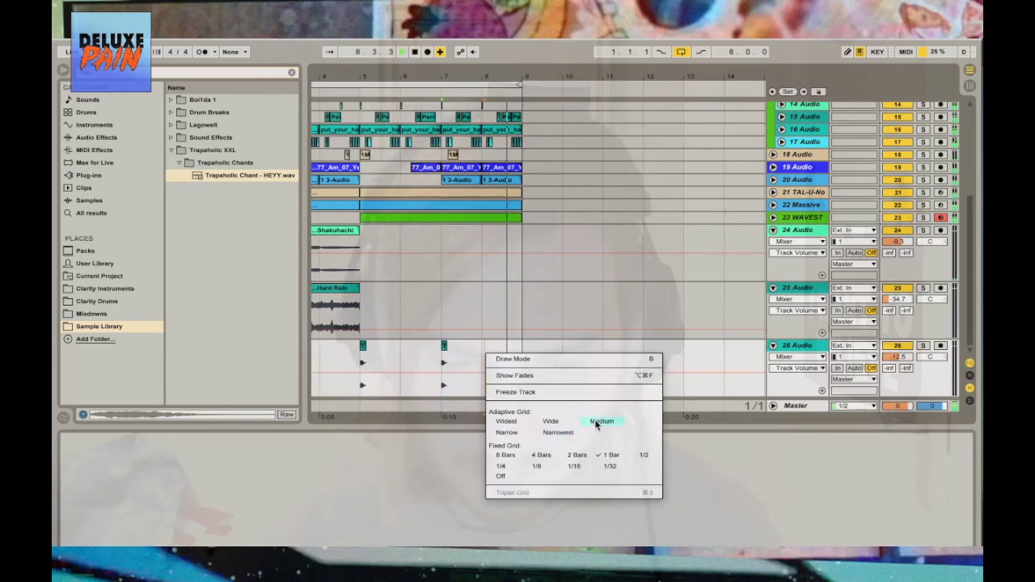
left_click(598, 465)
left_click_drag(449, 74, 443, 318)
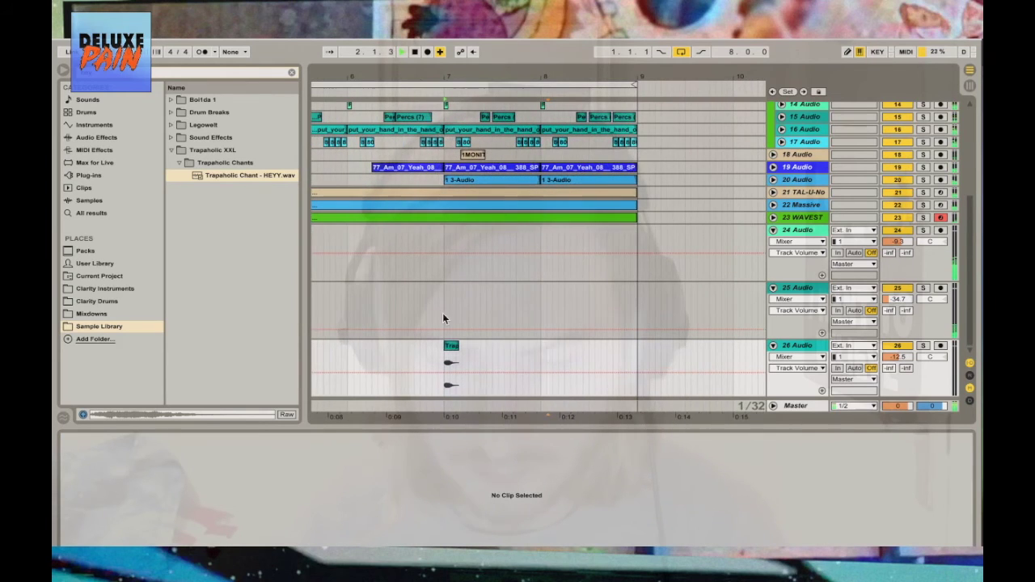
left_click(450, 346)
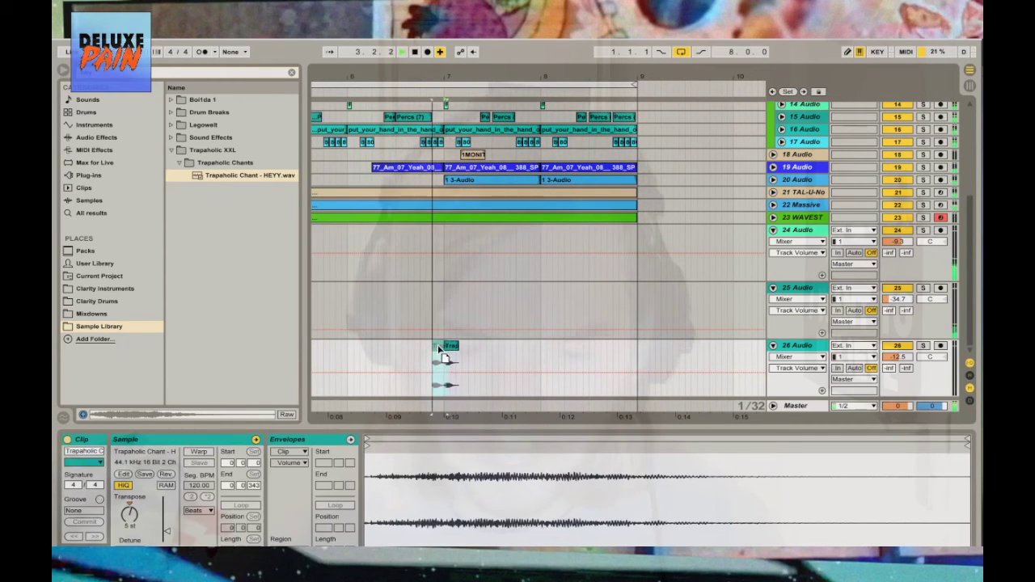
left_click_drag(439, 349, 434, 365)
left_click(438, 365)
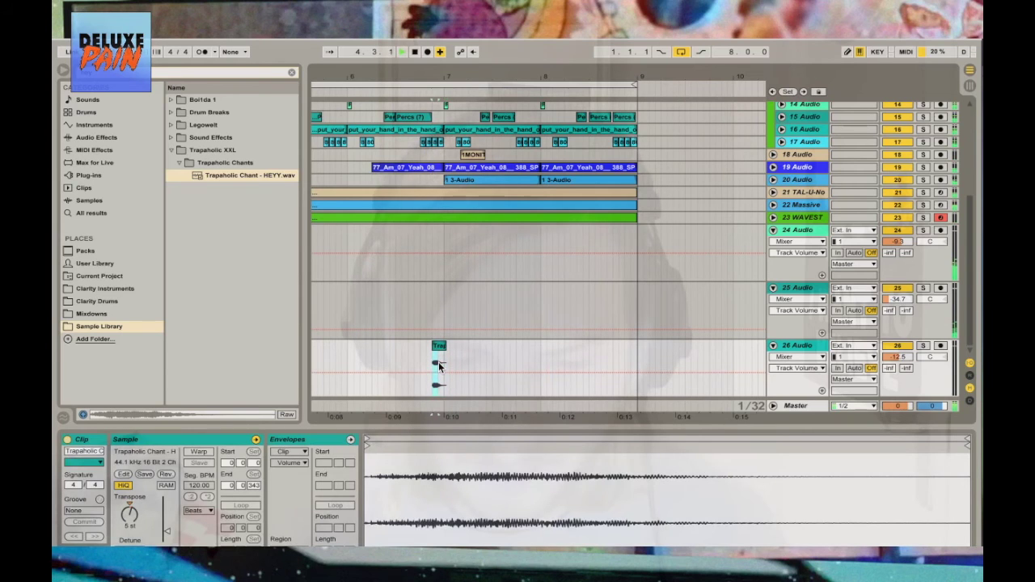
left_click_drag(558, 76, 728, 77)
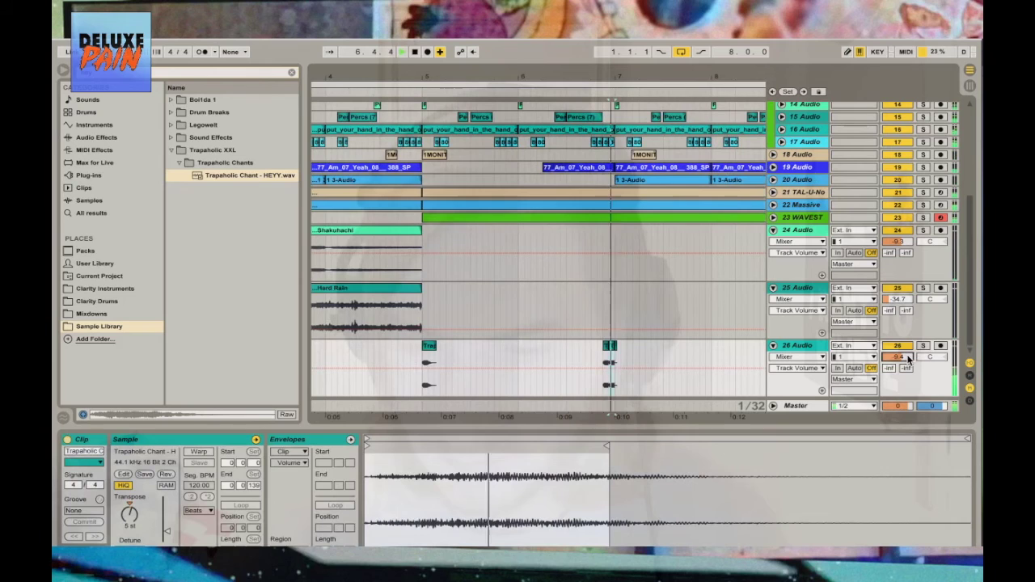
Set the volume of track 26 Audio to -10.2
left_click_drag(908, 361, 909, 368)
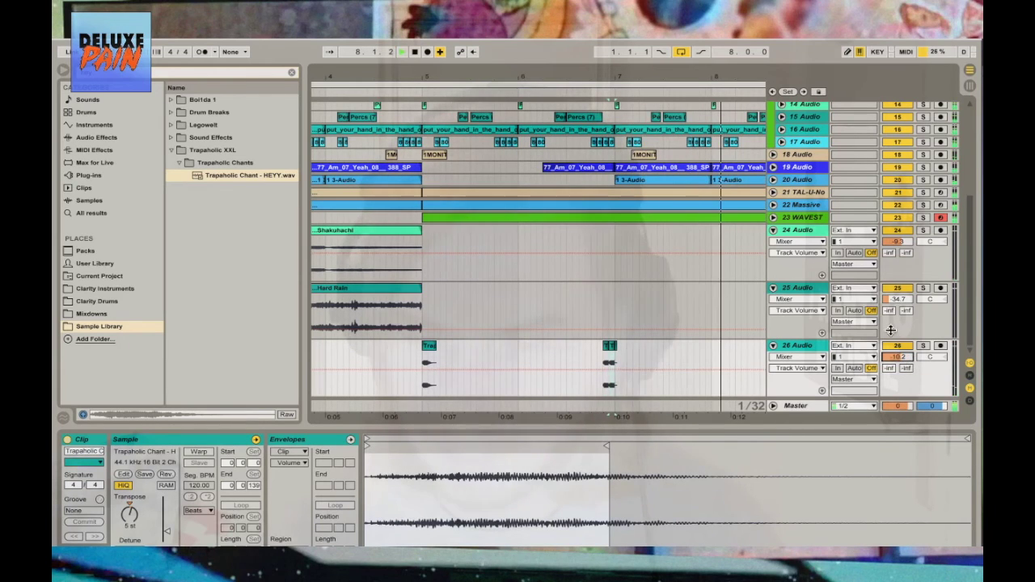
key("minus")
key("minus")
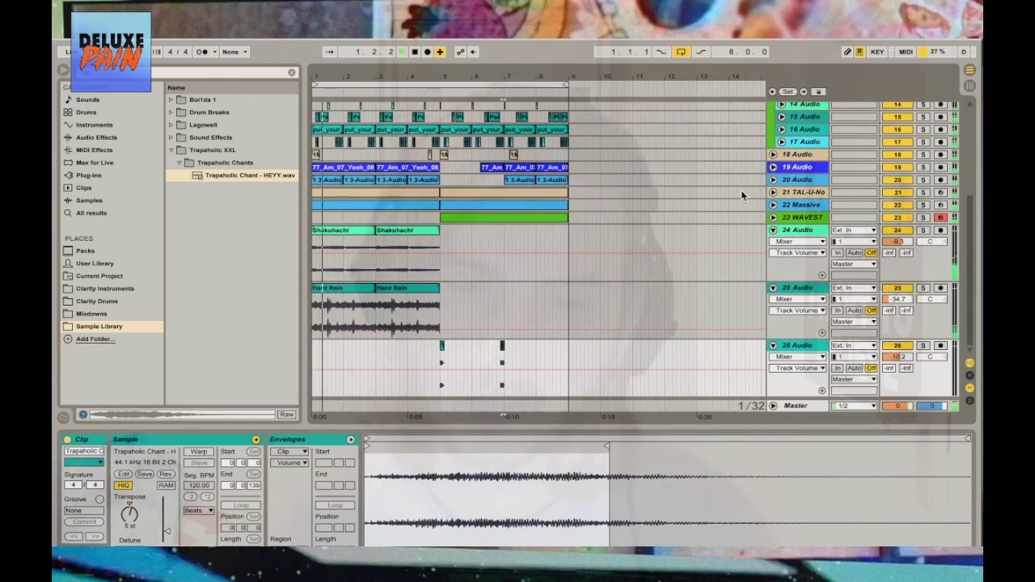
Add an EQ Eight after the WAVESTATION instrument on track 23
left_click(812, 220)
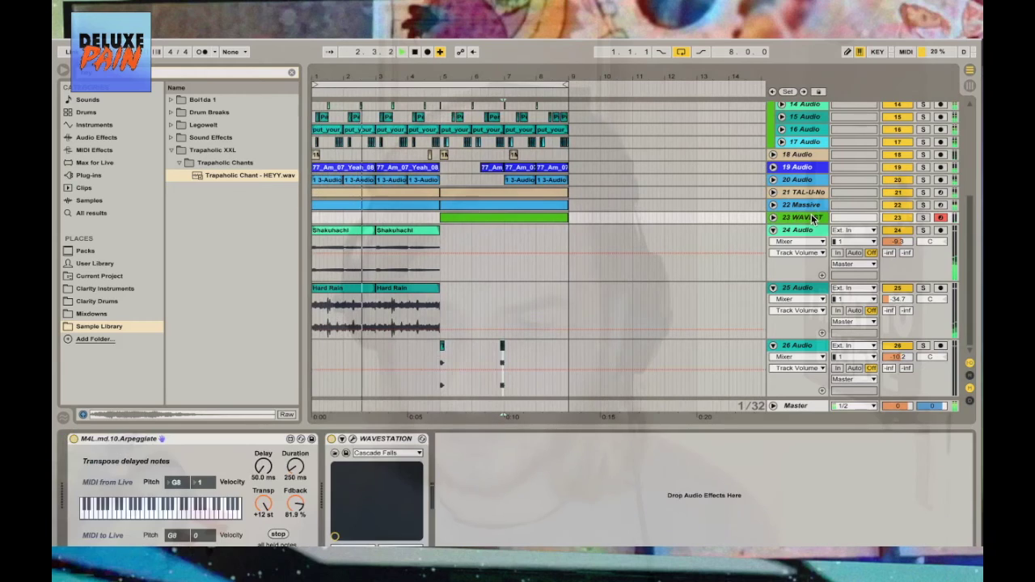
left_click(92, 138)
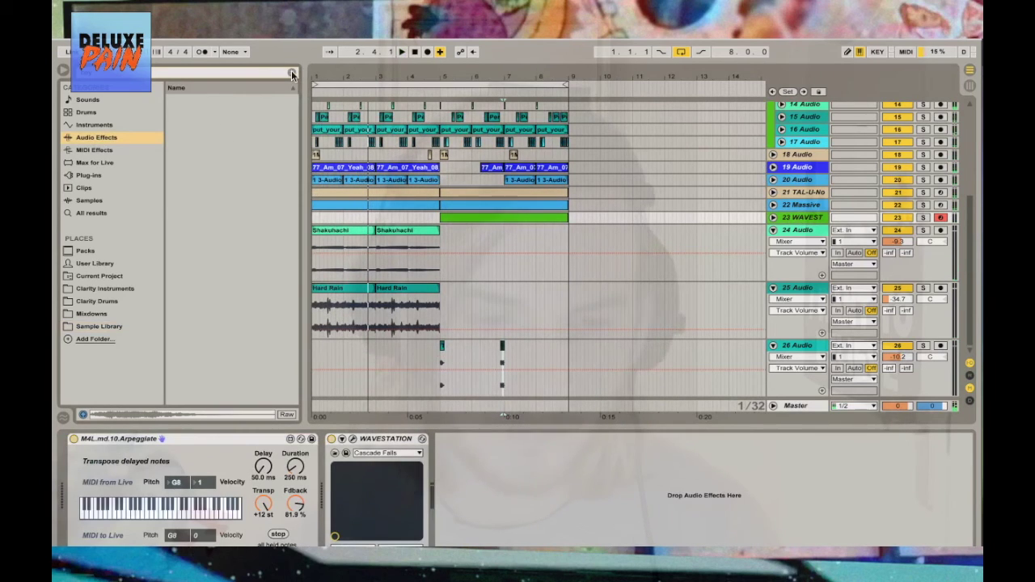
scroll(197, 219, "down", 3)
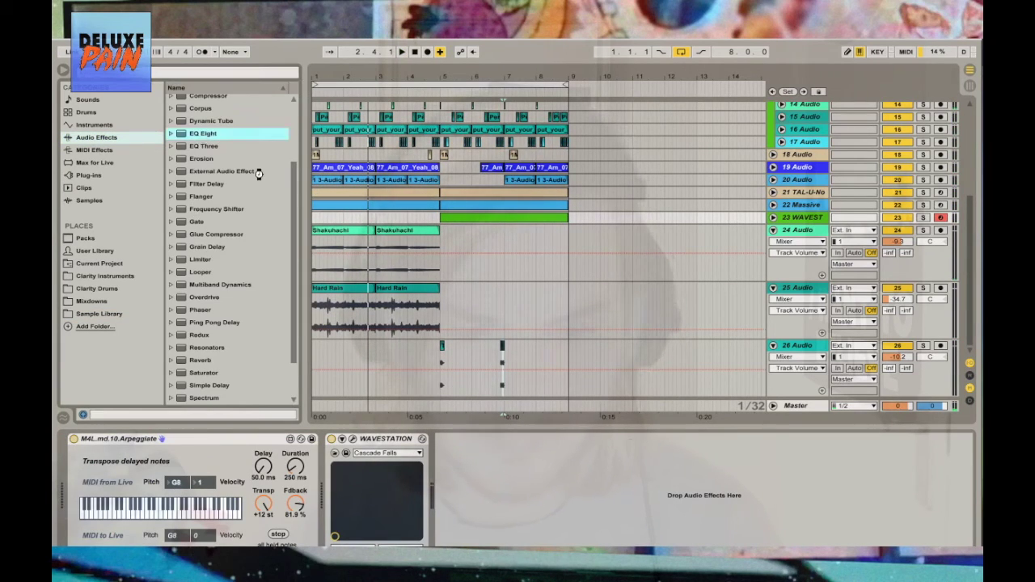
left_click_drag(623, 442, 625, 447)
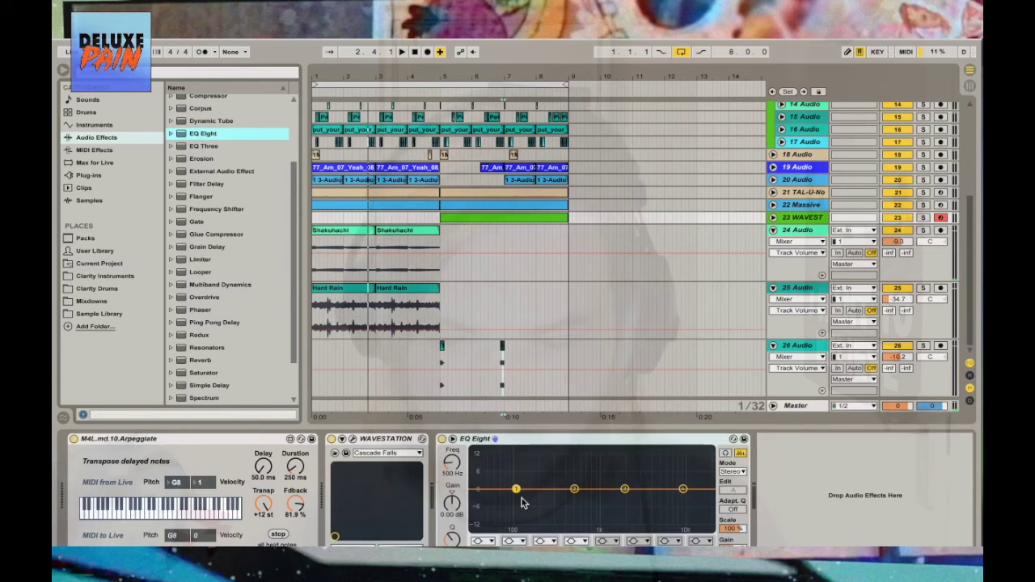
Set EQ Eight band 1 on track 23 to a steep low cut at 142 Hz and boost band 4 slightly at 10.6 kHz
left_click(490, 541)
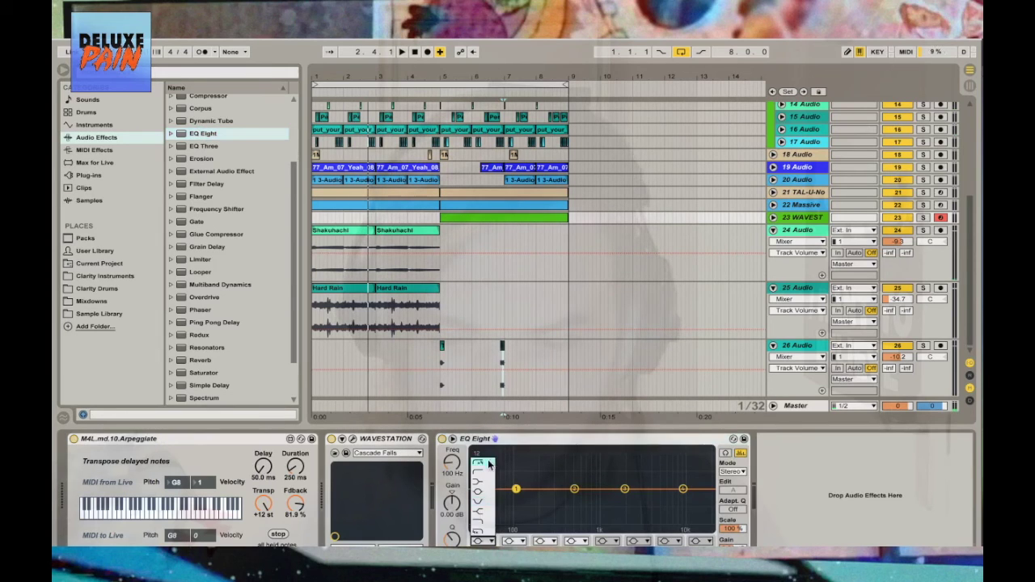
left_click(479, 463)
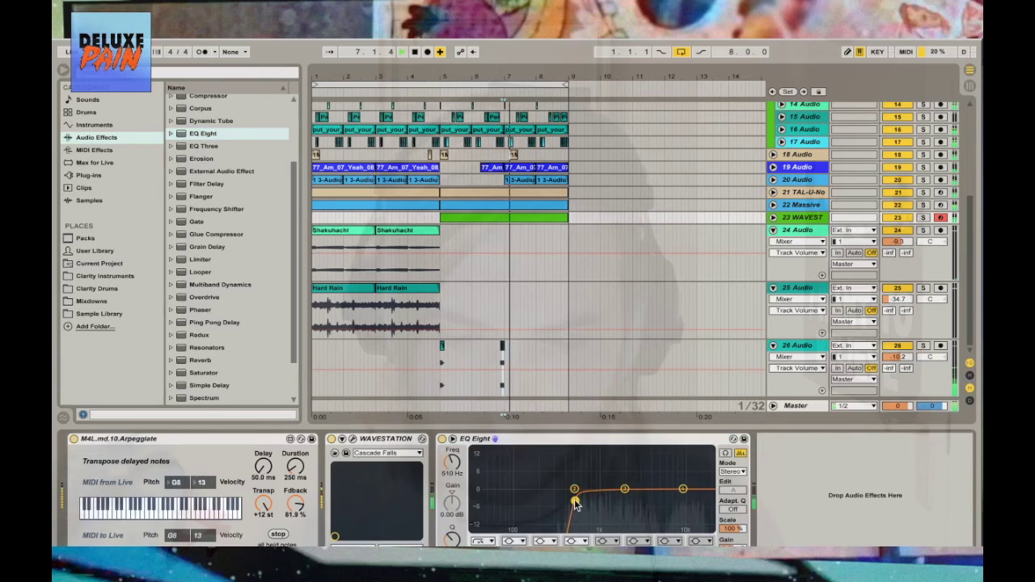
left_click_drag(575, 505, 529, 507)
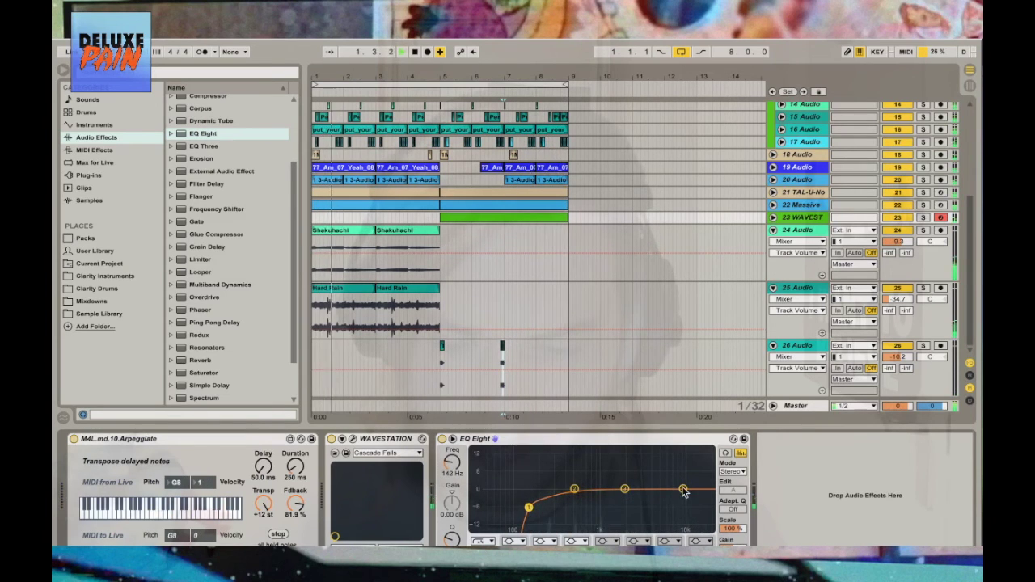
left_click_drag(682, 489, 684, 483)
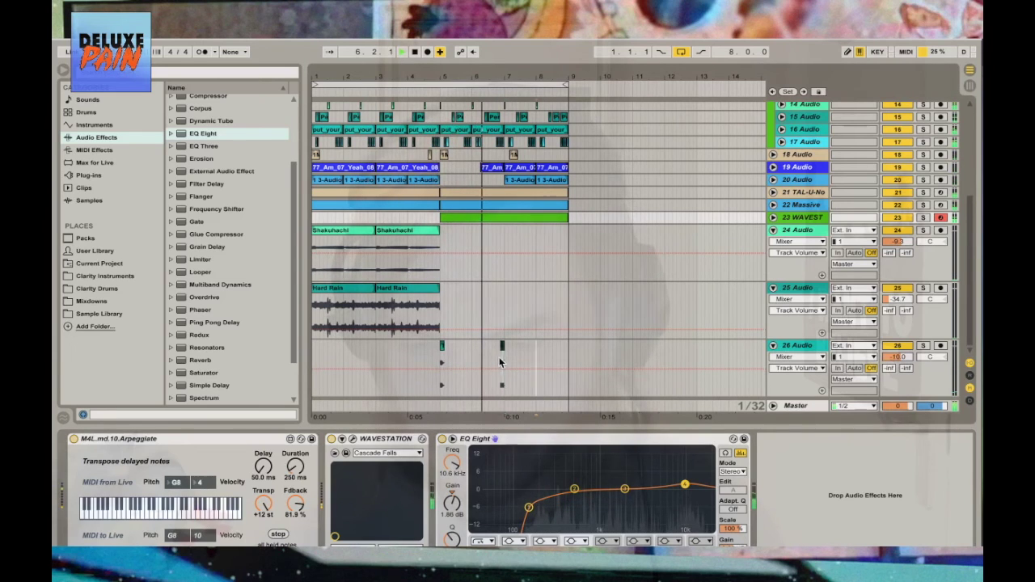
Set the transpose of the first chant clip on track 26 to 8 st
left_click_drag(535, 356, 501, 355)
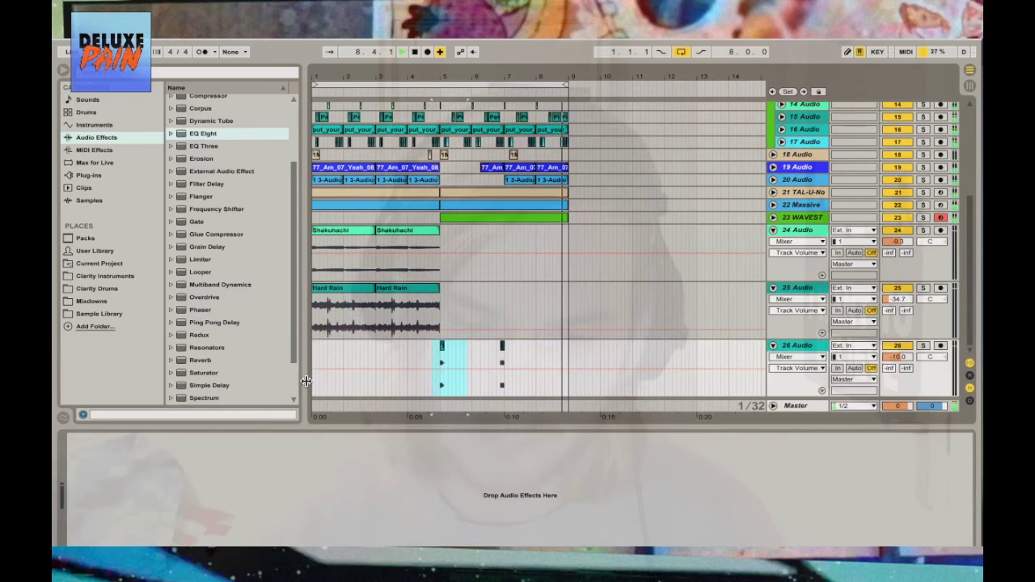
key("shift+Tab")
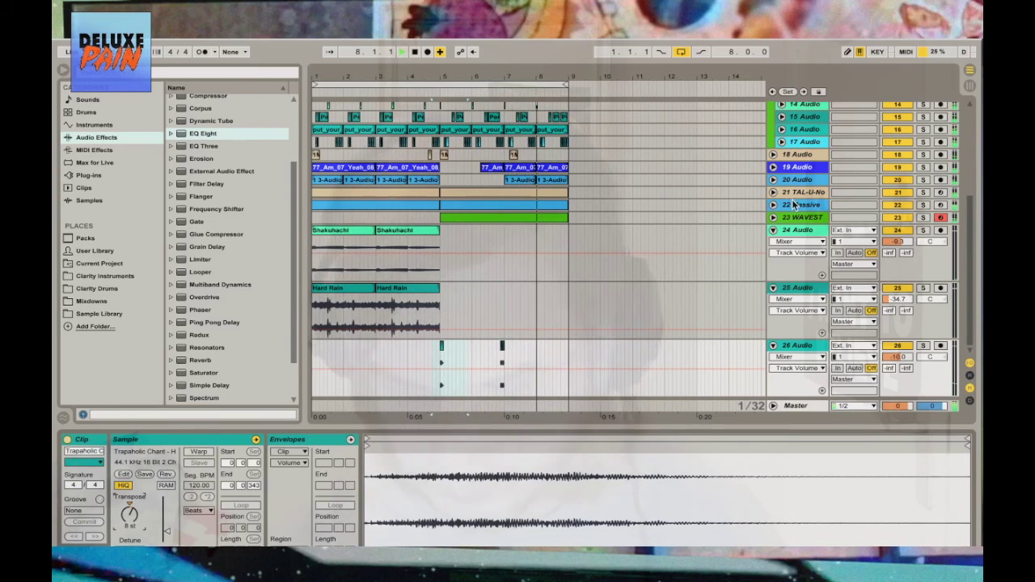
Show the track delay controls and set the delay of track 23 WAVEST to 18.00 ms
left_click(773, 217)
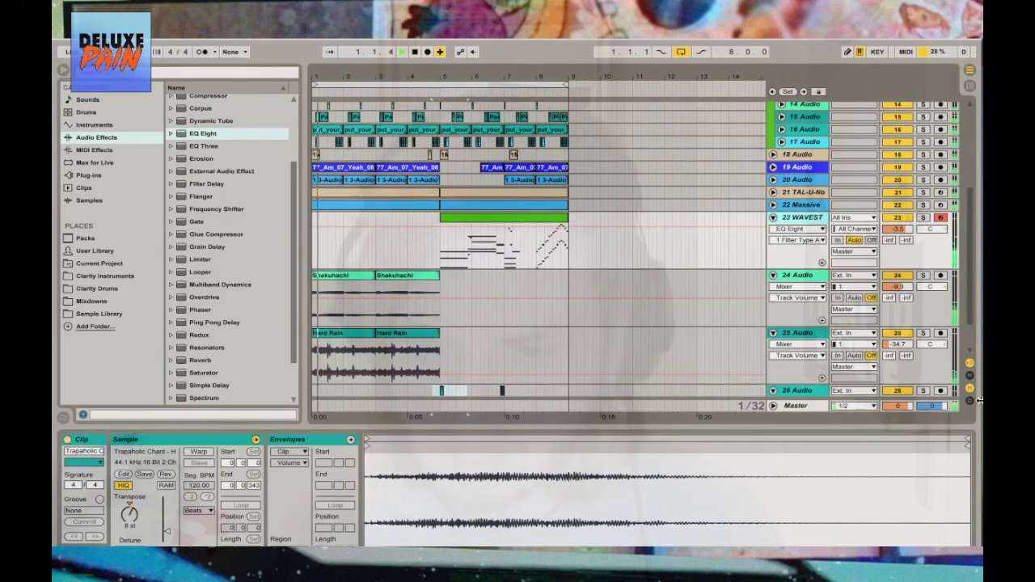
left_click(970, 402)
left_click(924, 216)
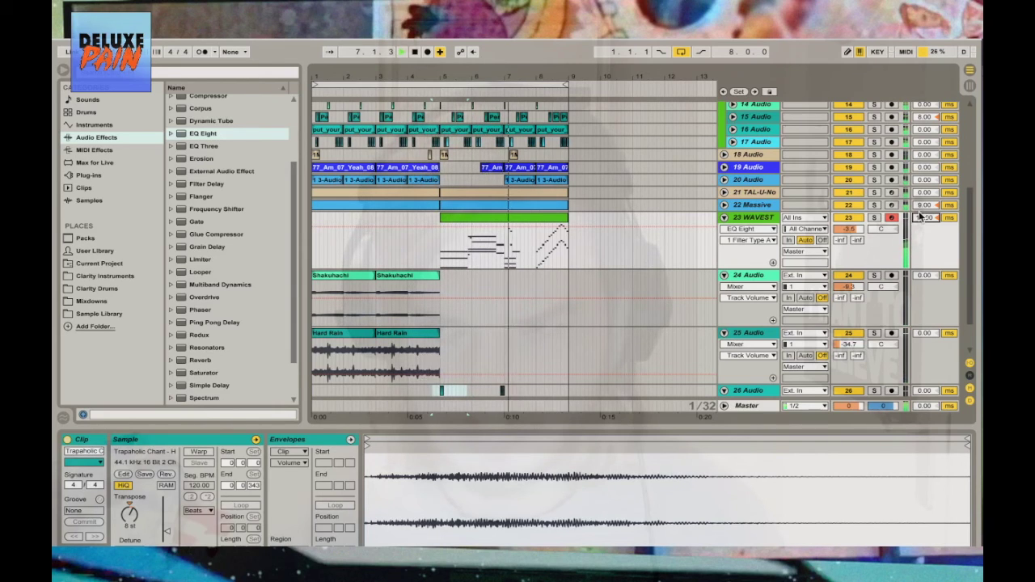
left_click_drag(919, 215, 807, 170)
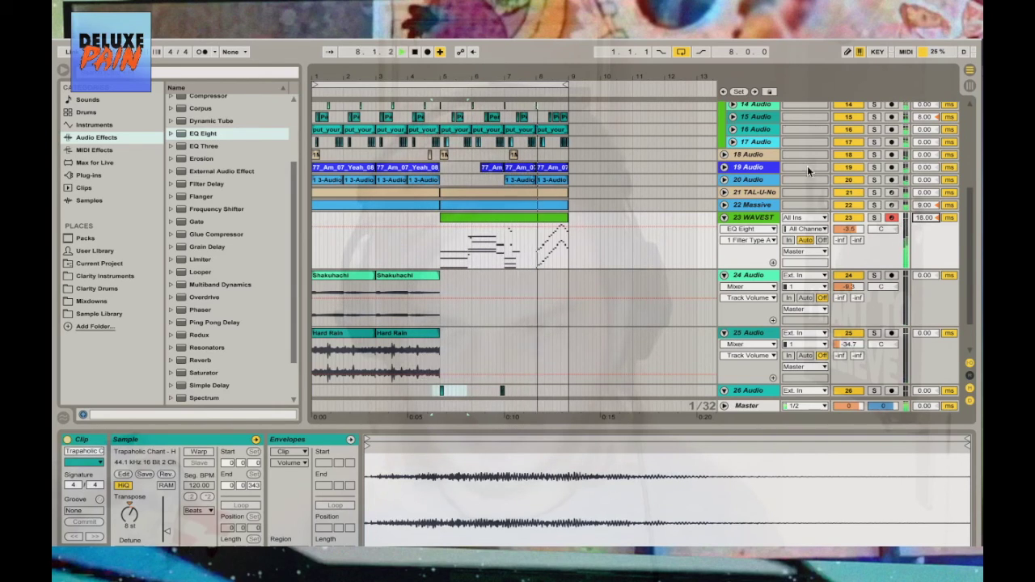
Fold tracks 23 to 26 in the arrangement
left_click(724, 218)
left_click(724, 230)
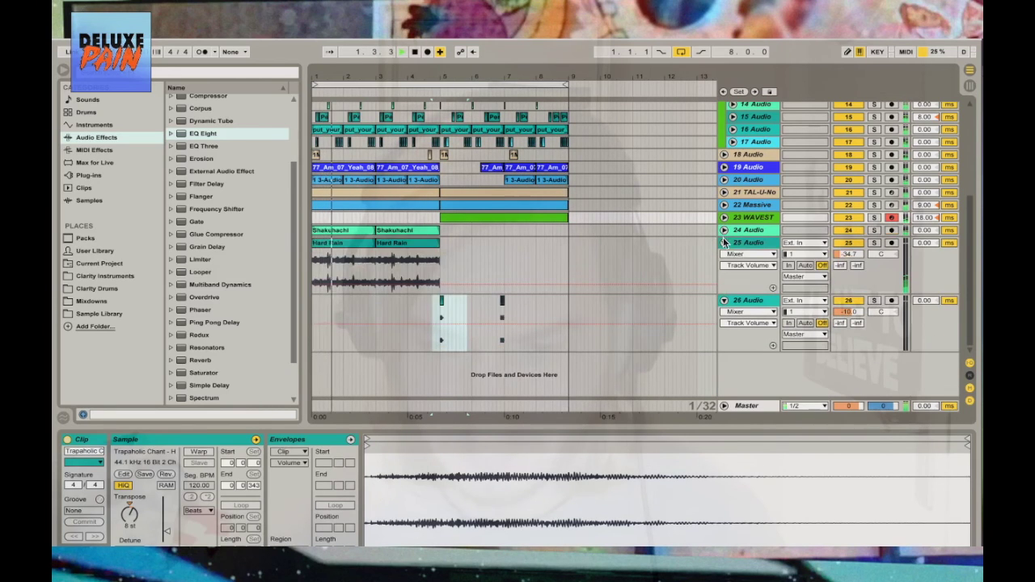
left_click(724, 243)
left_click(724, 255)
Set the arrangement to a fixed grid of 1 Bar and fold the 12 Group track
right_click(551, 278)
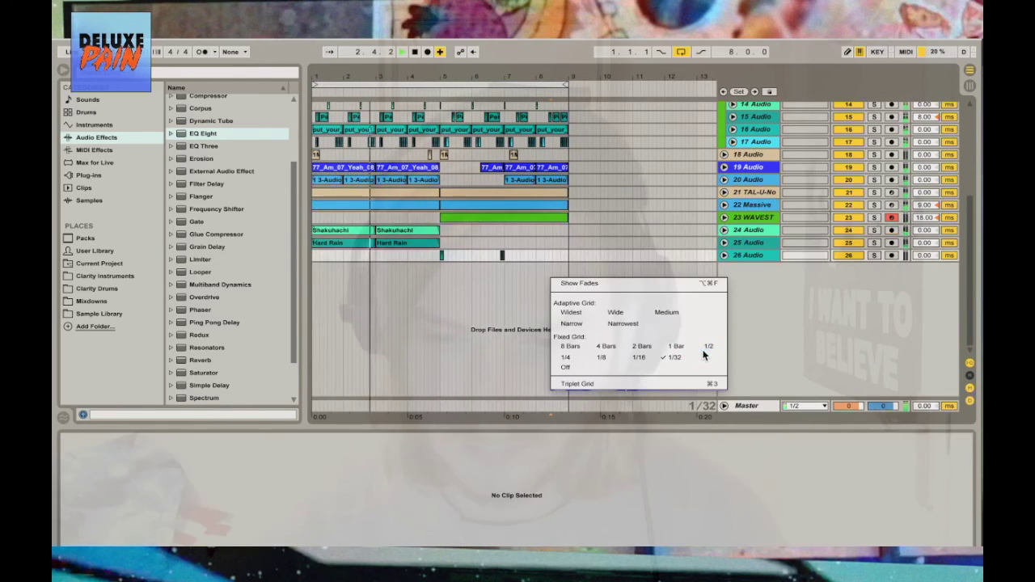
left_click(683, 349)
key("minus")
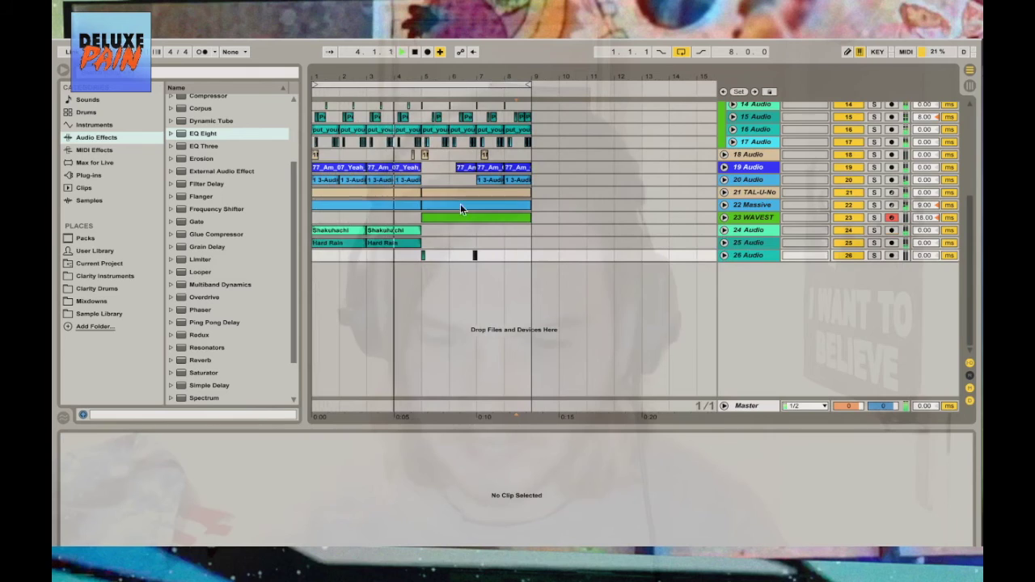
scroll(454, 200, "up", 1)
scroll(455, 201, "up", 4)
left_click(725, 245)
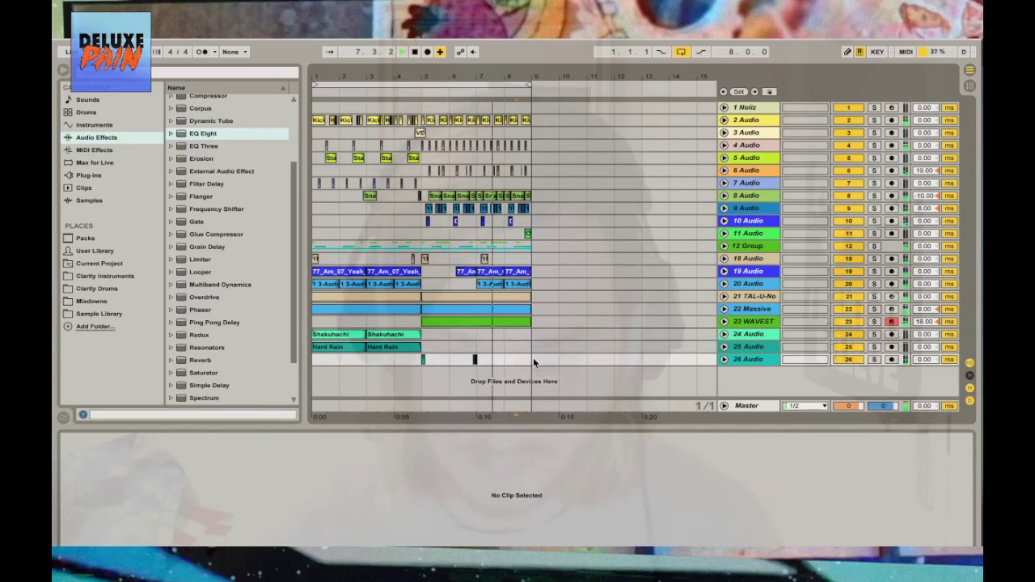
Insert four bars of silence at bar 5 across all tracks and fill them with a duplicate of bars 1 to 4
left_click_drag(533, 357, 418, 51)
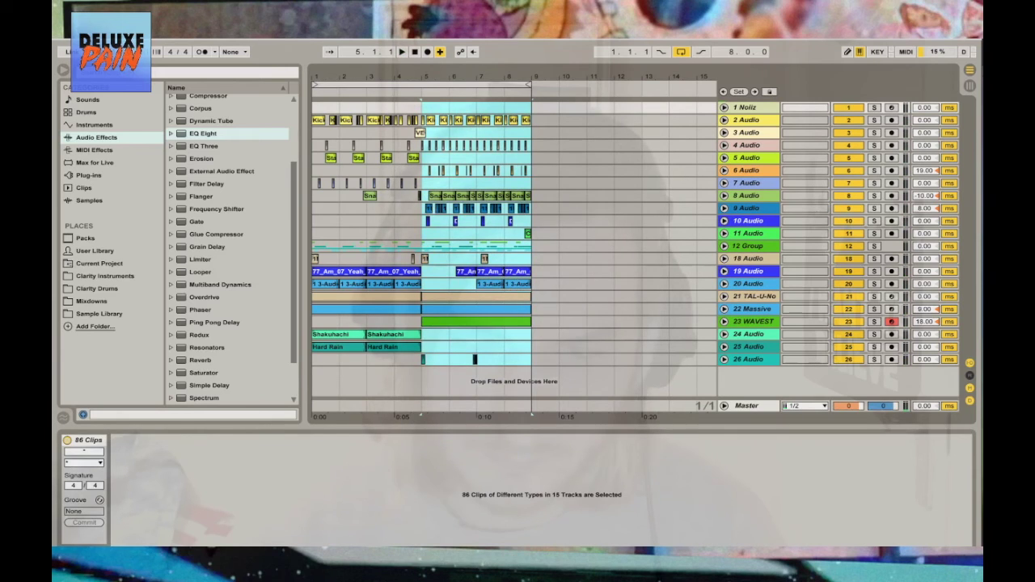
key("ctrl+i")
left_click_drag(336, 137, 313, 362)
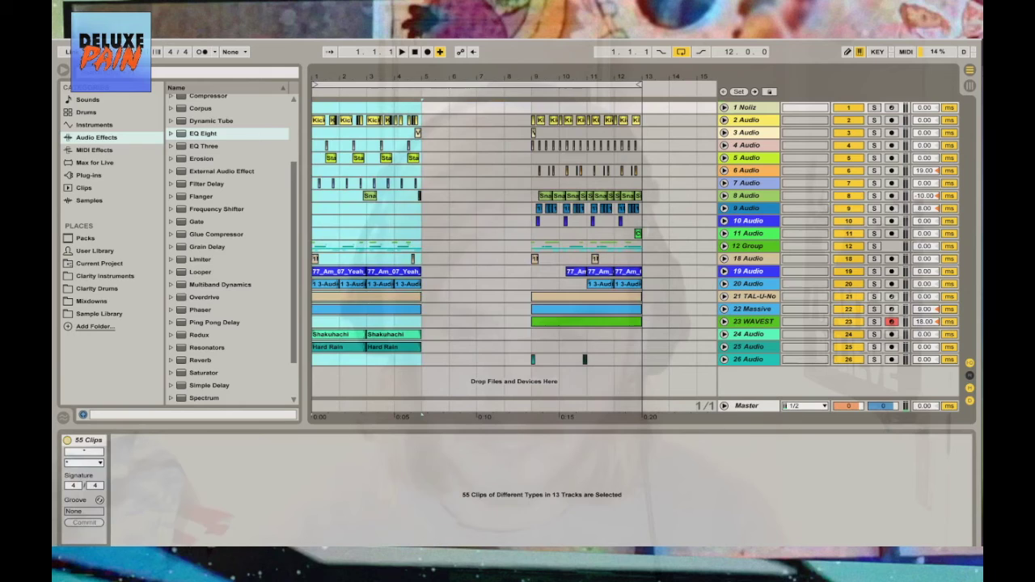
key("ctrl+d")
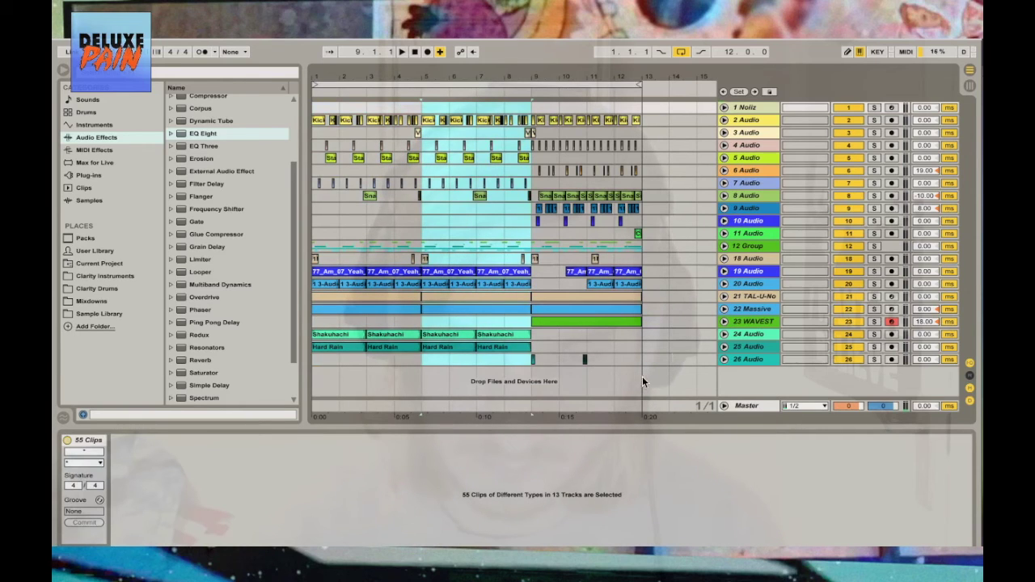
Duplicate bars 9 to 12 of all tracks into bars 13 to 16 and extend the loop to 16 bars
left_click_drag(642, 376, 532, 376)
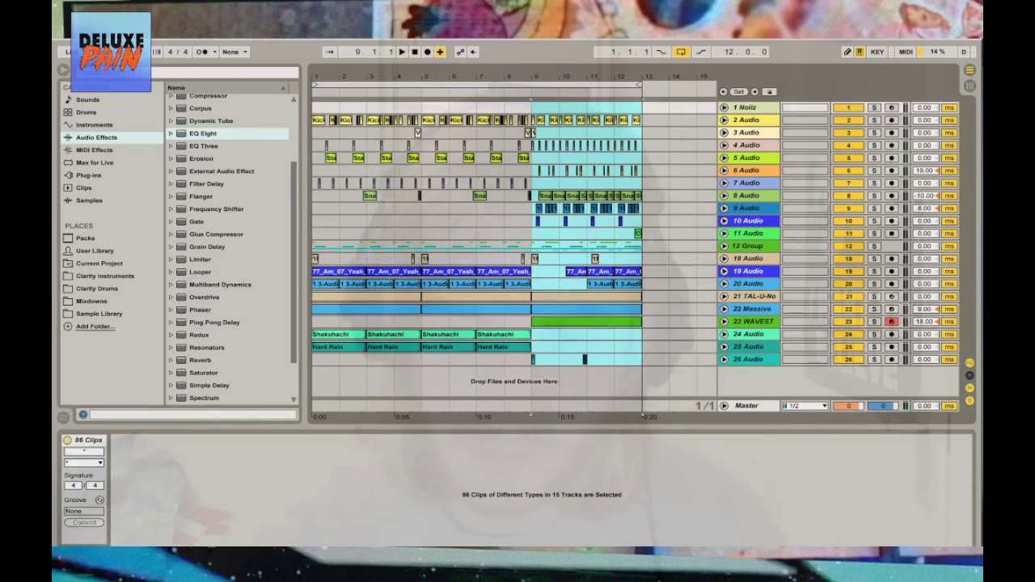
key("ctrl+d")
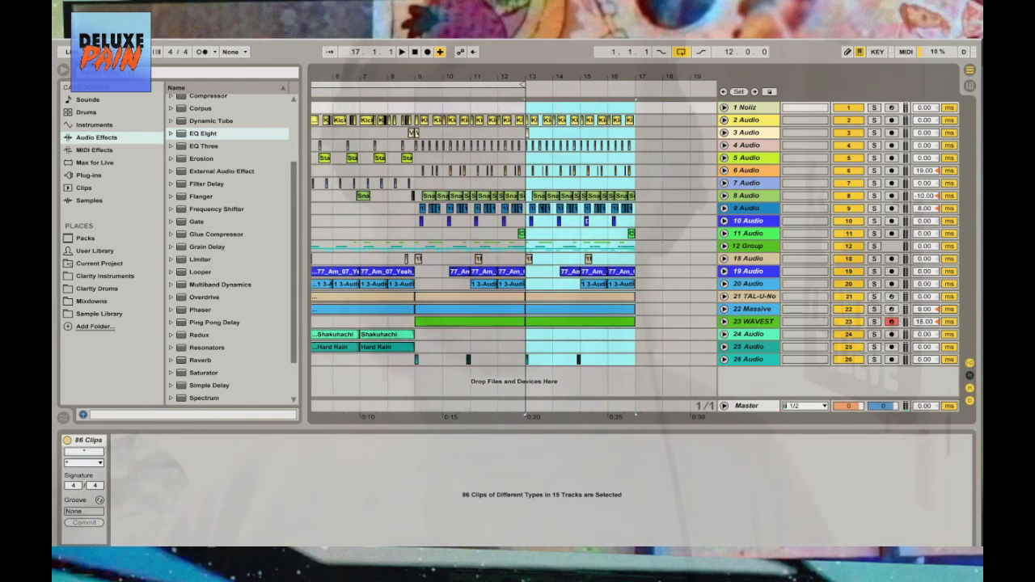
left_click_drag(458, 85, 536, 78)
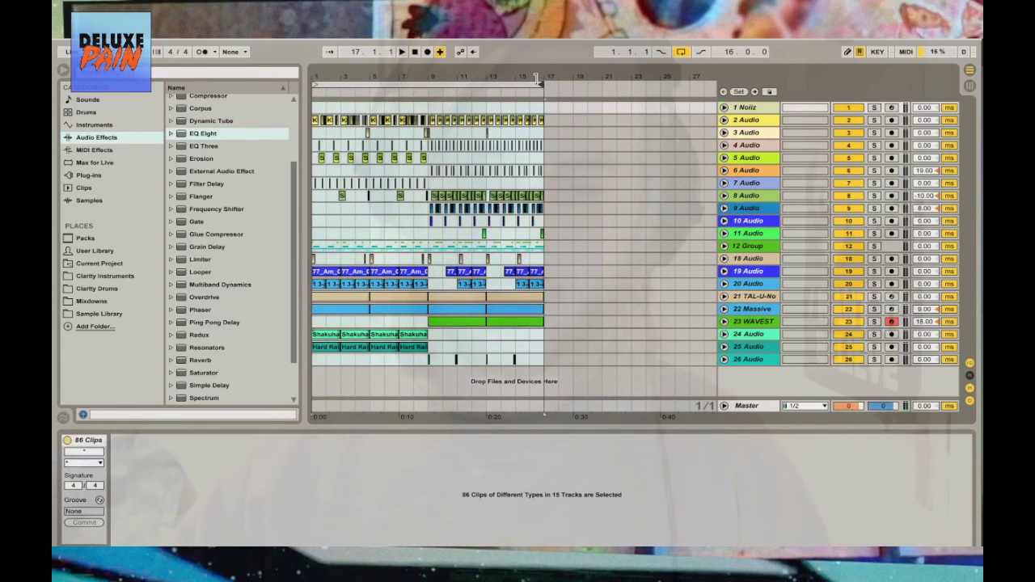
Hide the track delay controls in the arrangement's mixer section
left_click(565, 216)
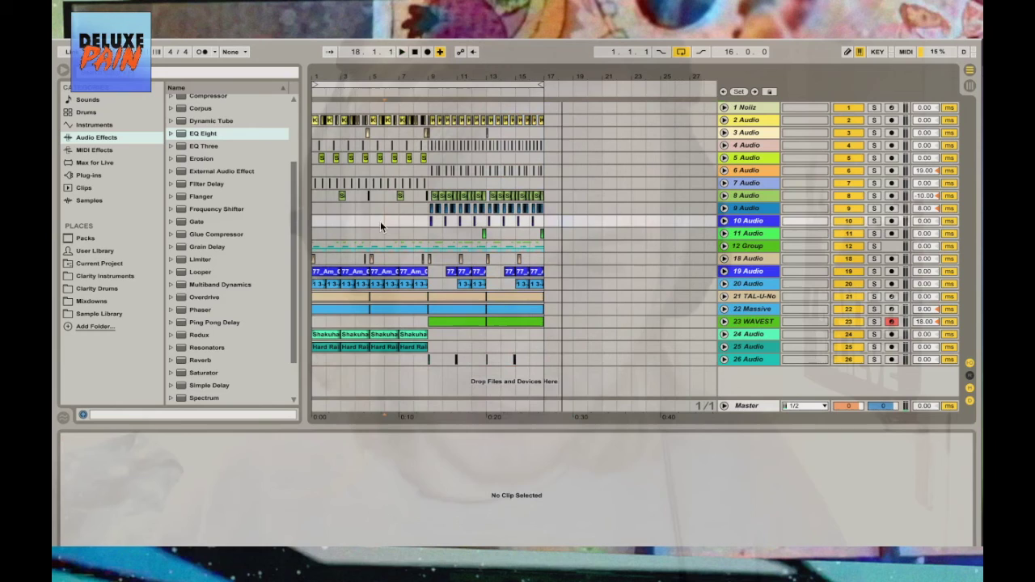
left_click_drag(380, 222, 278, 213)
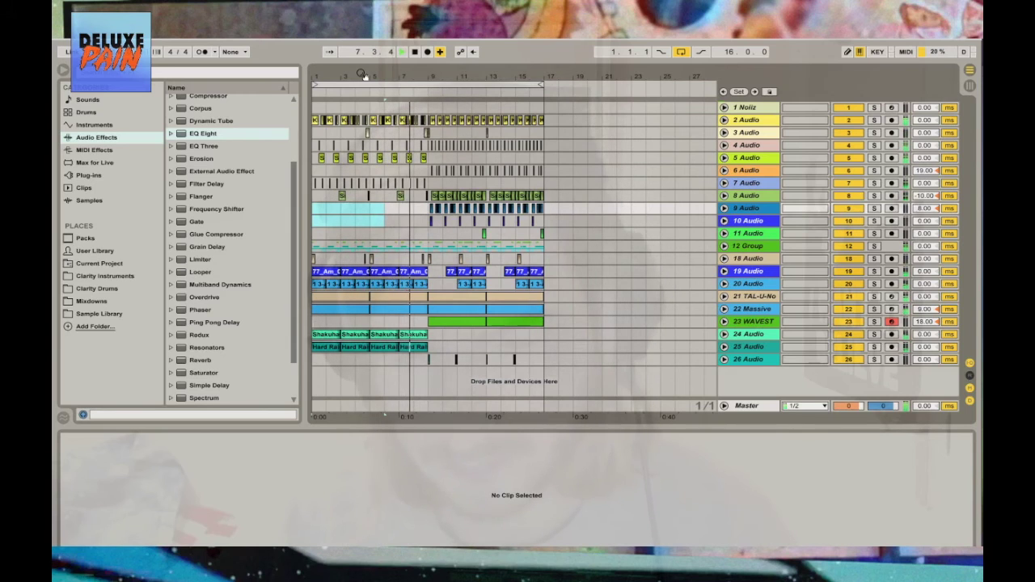
left_click(969, 397)
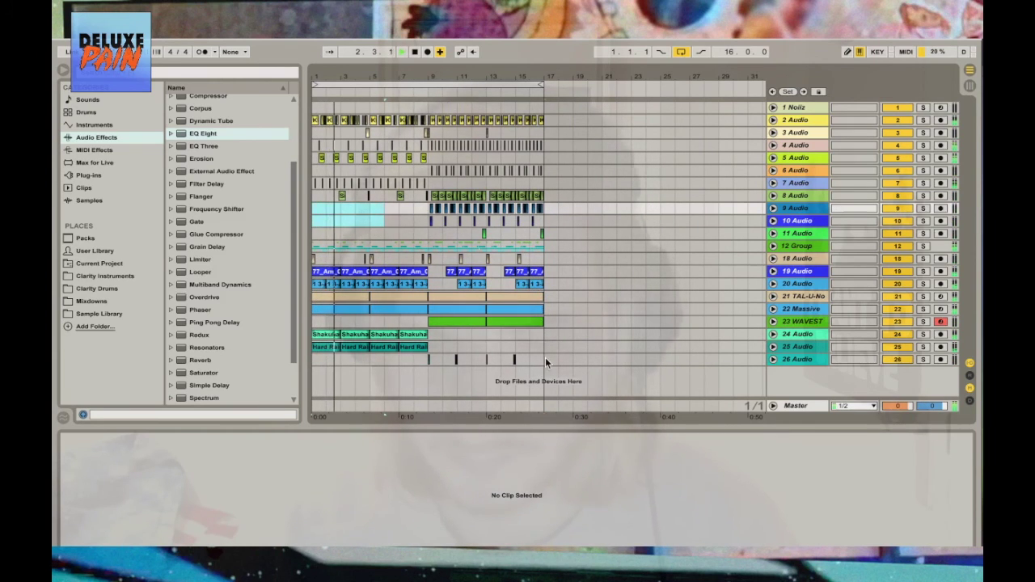
Duplicate the entire 16-bar arrangement directly after itself and extend the loop to 32 bars
key("ctrl+a")
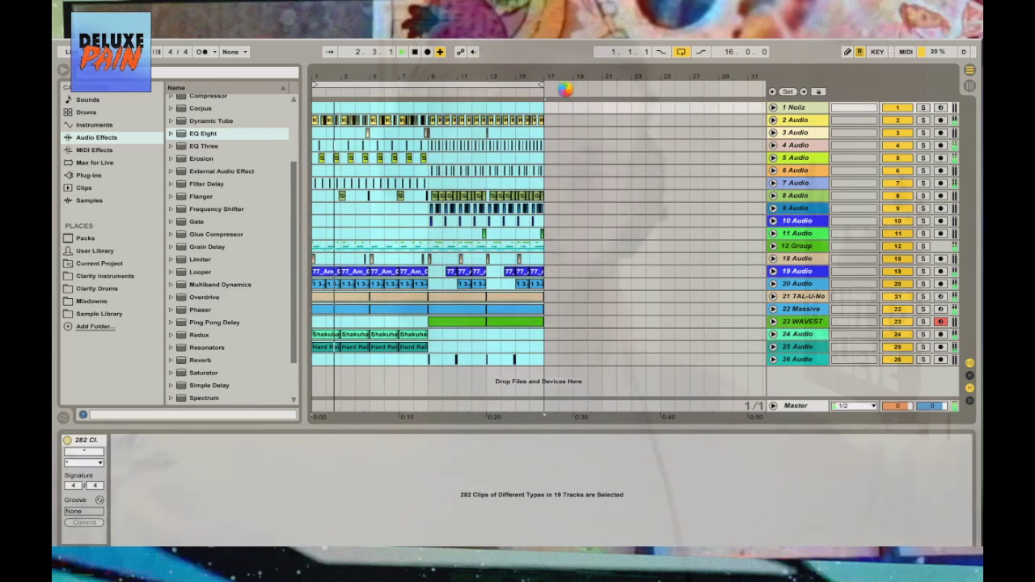
key("ctrl+d")
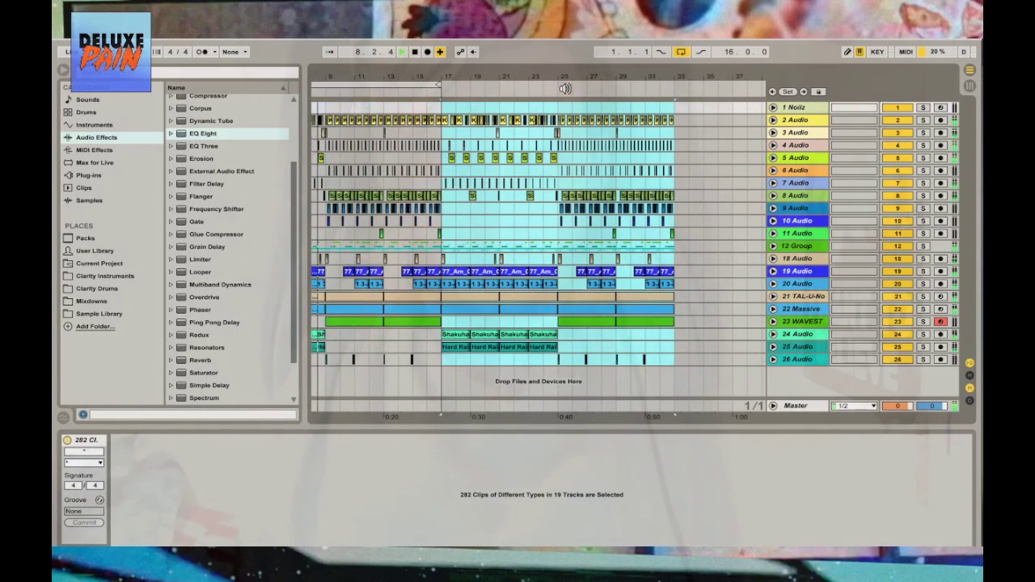
left_click_drag(432, 86, 670, 91)
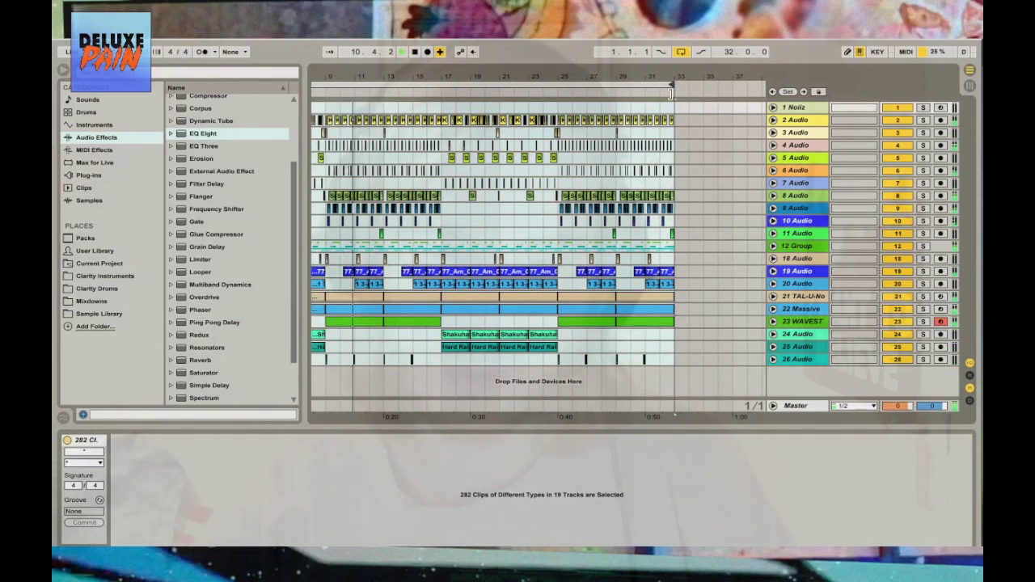
Delete the Shakuhachi clips on track 24 from bars 17 to 20
left_click_drag(647, 76, 440, 113)
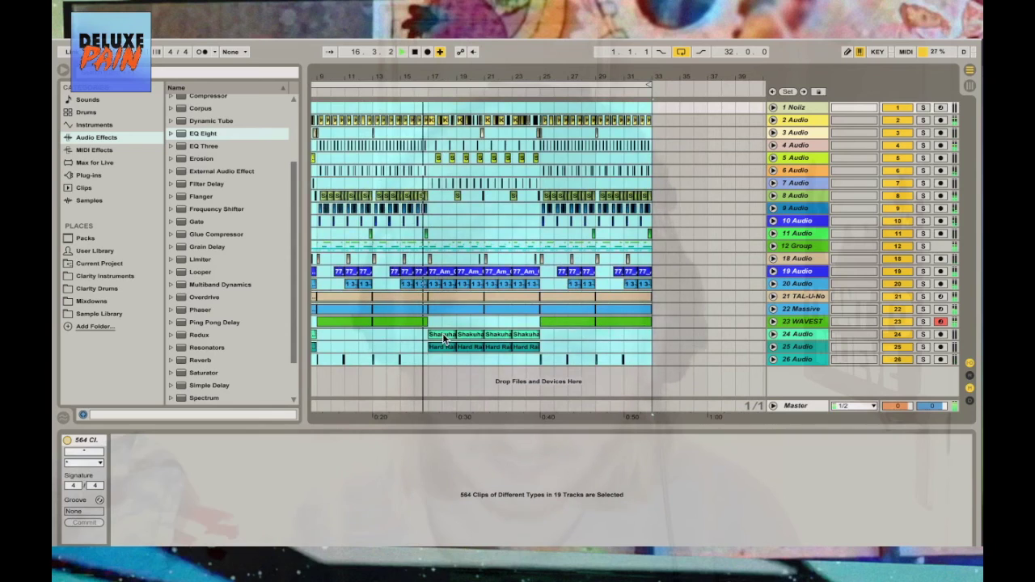
left_click(443, 337)
key("Delete")
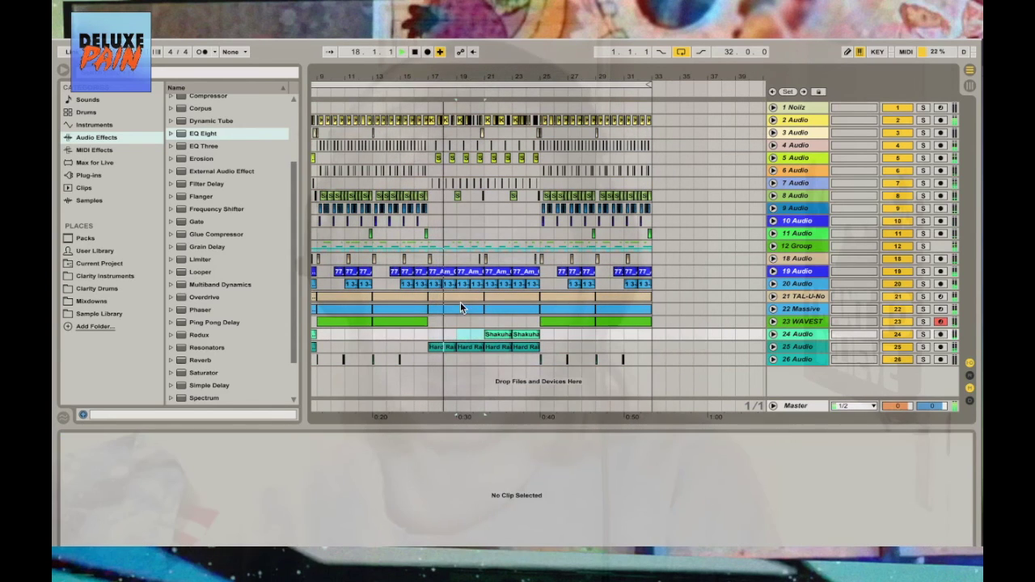
Delete the audio clips on track 20 from bars 17 to 20
left_click(436, 284)
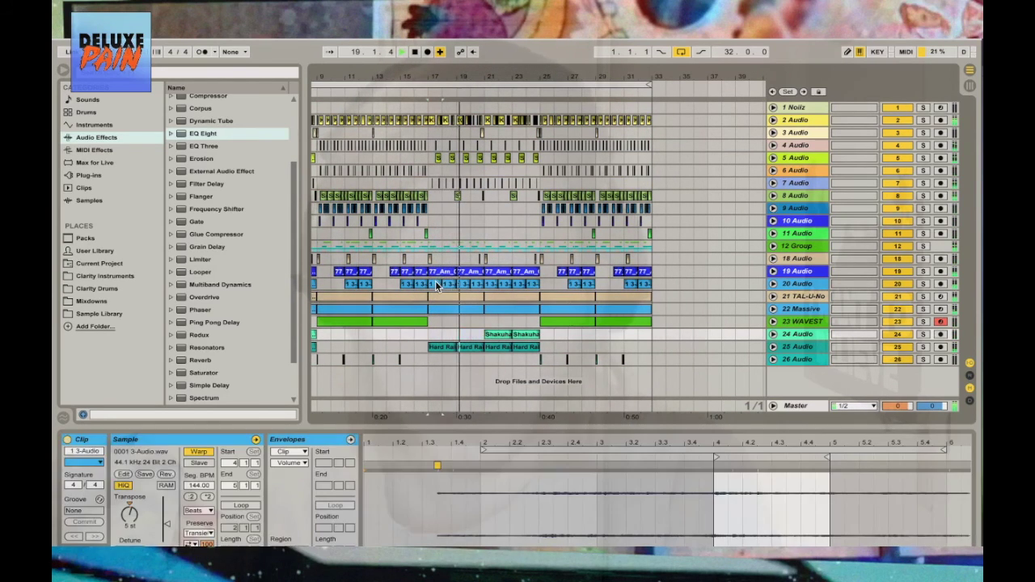
left_click(457, 284)
left_click(472, 284)
key("Delete")
left_click(459, 283)
key("Delete")
left_click(447, 284)
key("Delete")
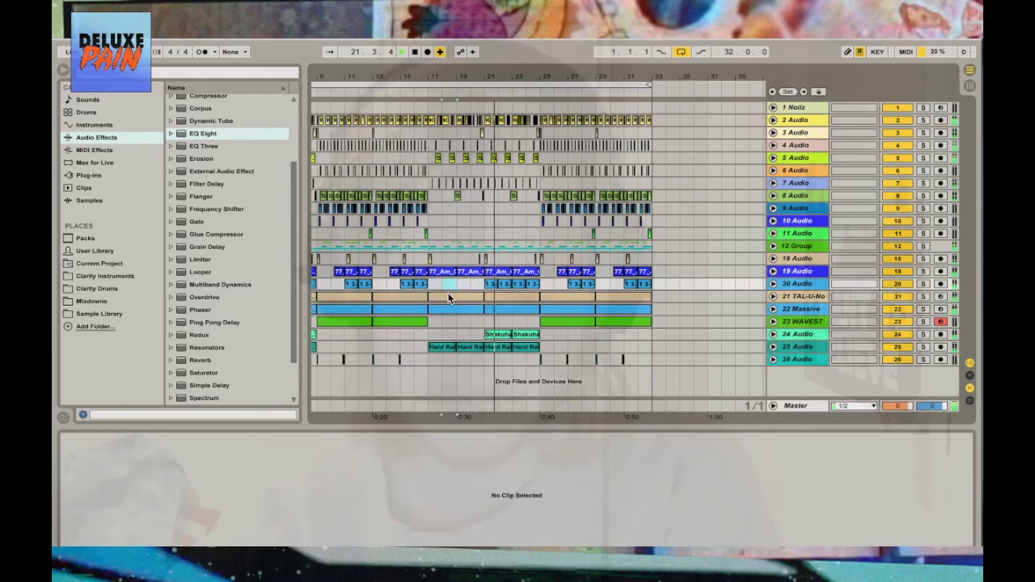
Transpose all notes of the TAL-U-No clip at bar 17 down one octave and restart playback from there
left_click(453, 297)
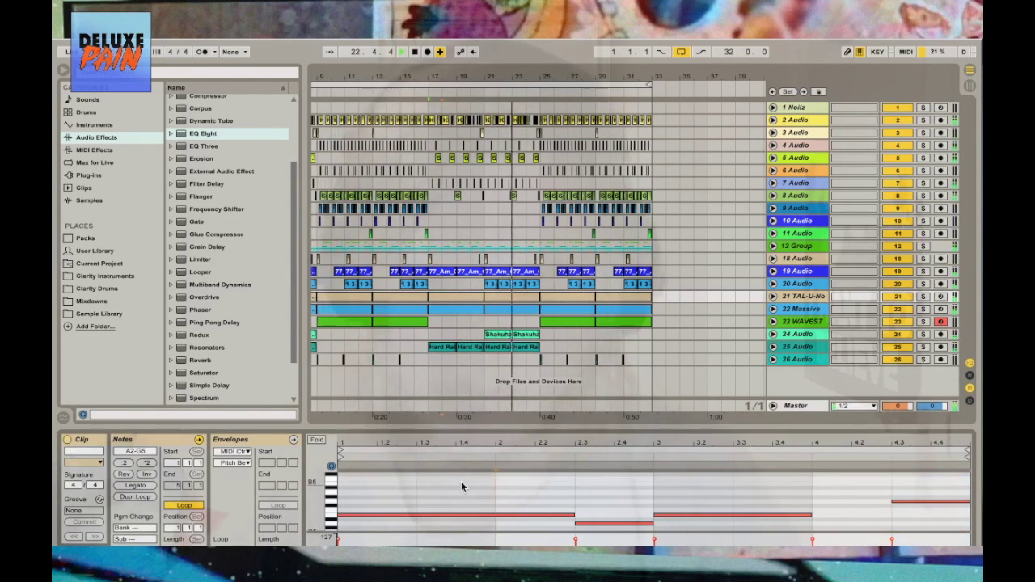
key("ctrl+a")
key("shift+Down")
key("space")
key("space")
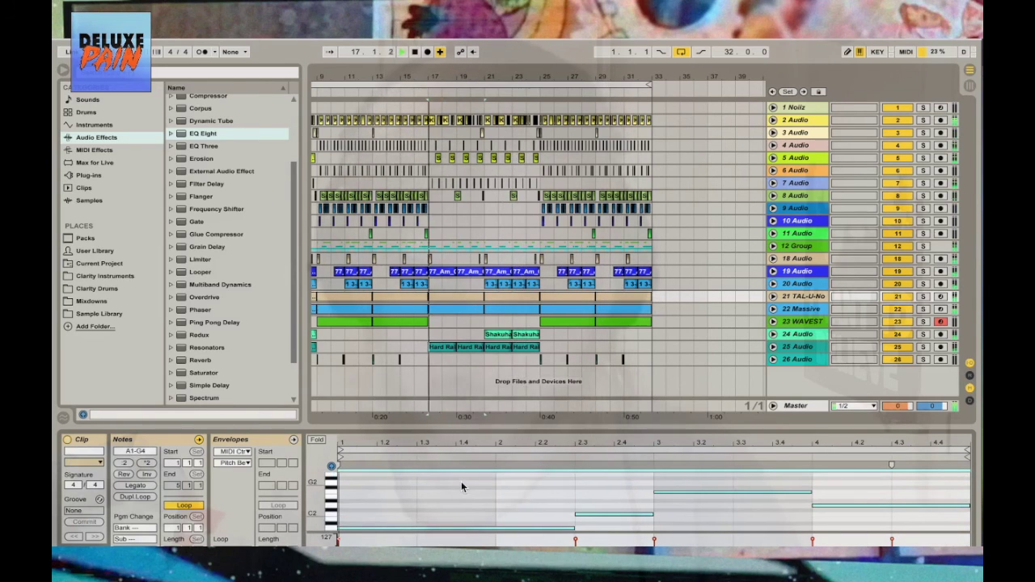
Delete the Massive clip on track 22 from bars 17 to 20 and replay the Shakuhachi clips from bar 21
left_click(469, 308)
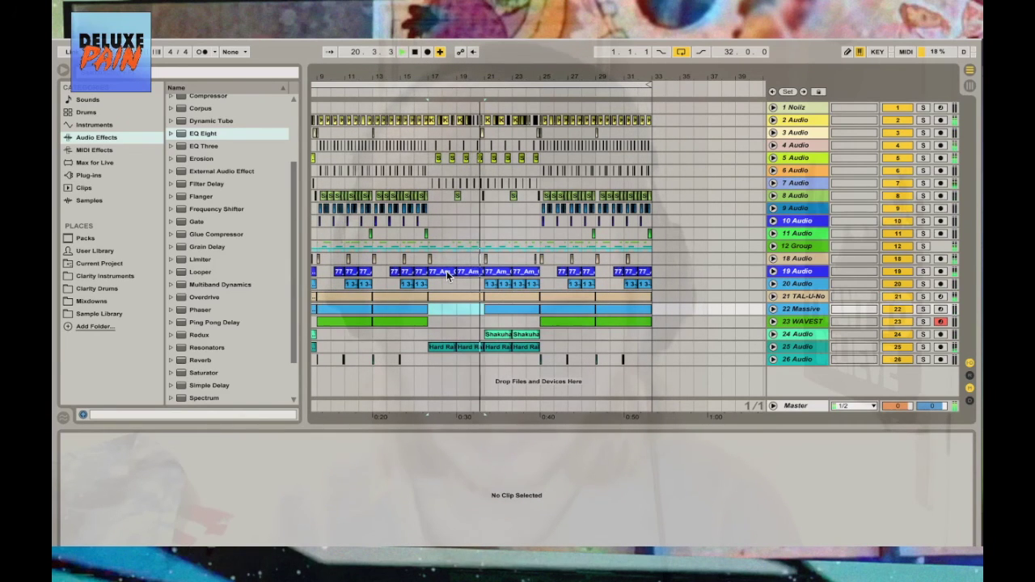
left_click(498, 336)
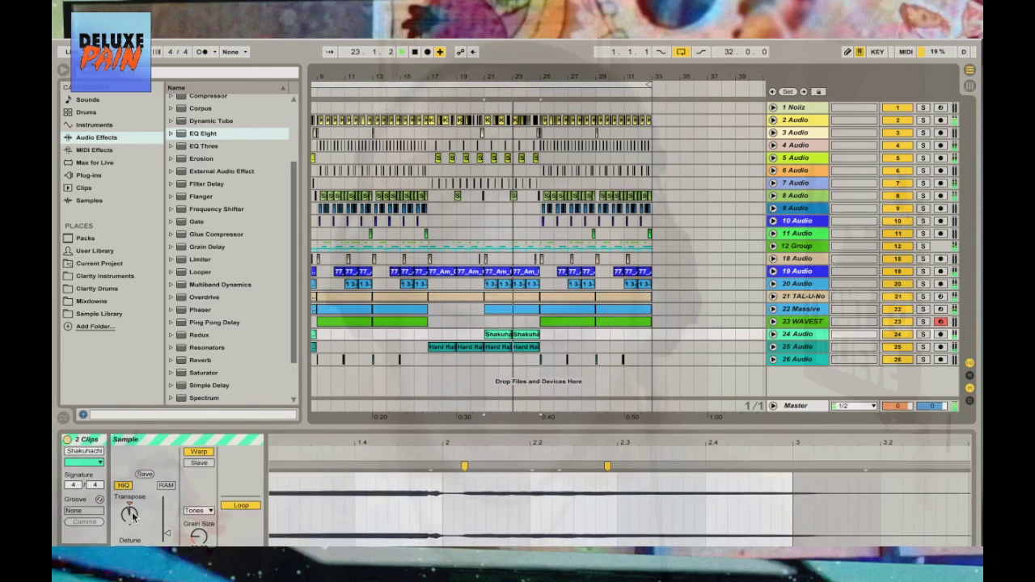
key("space")
key("space")
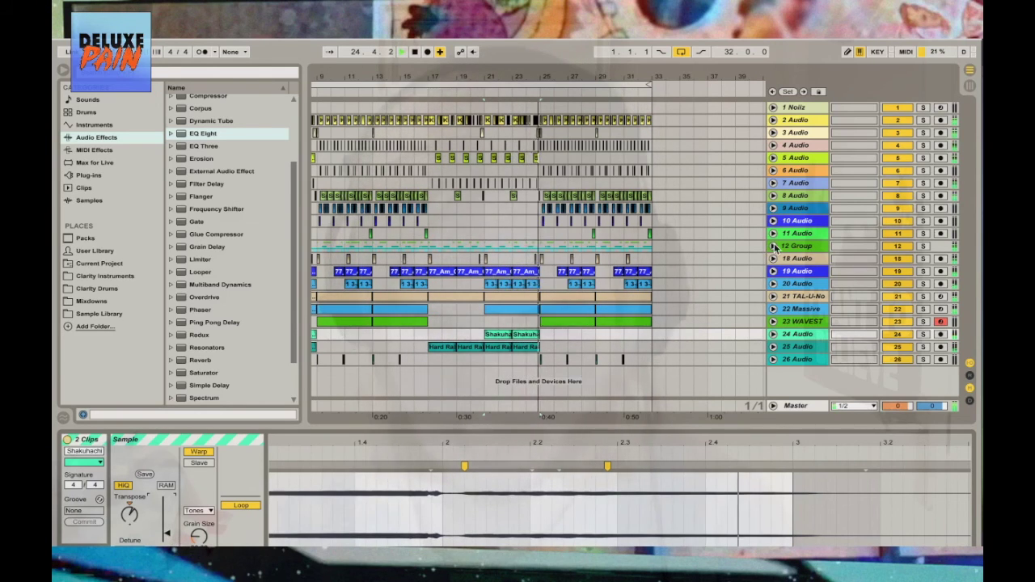
Delete the kick clips on track 2 from bars 21 to 24 and replay that section
left_click_drag(507, 71, 507, 76)
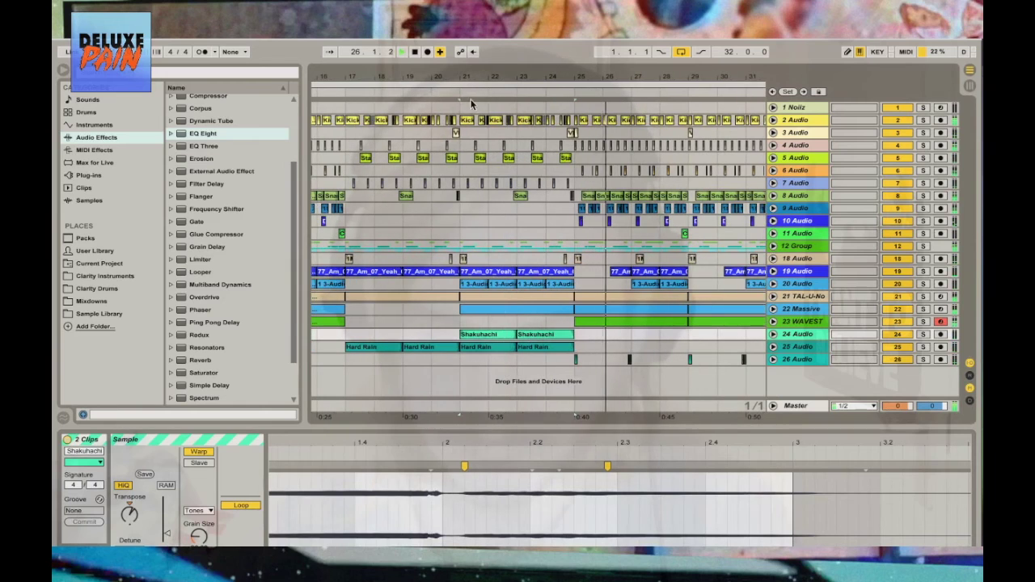
left_click_drag(514, 132, 465, 109)
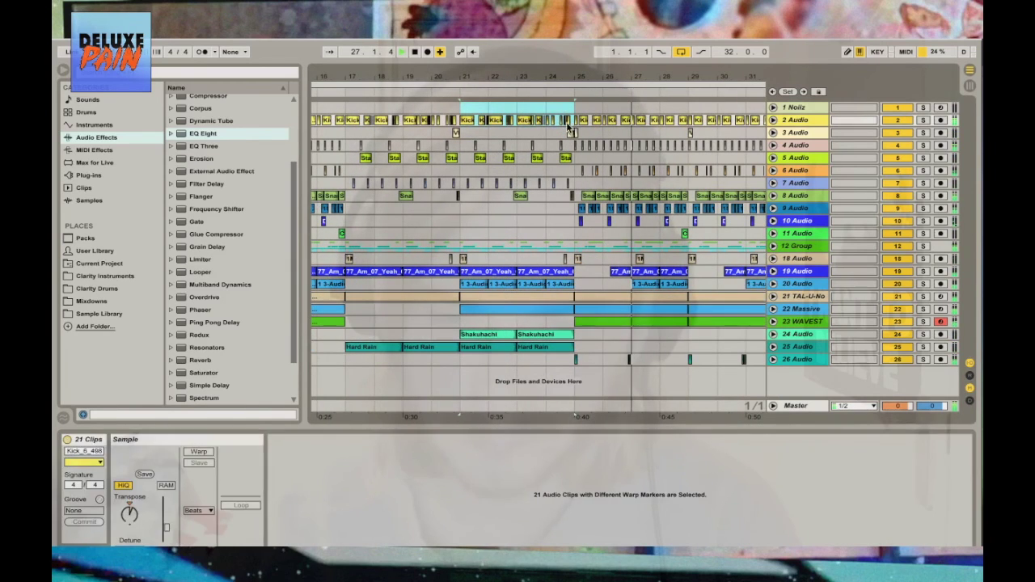
key("Delete")
left_click(469, 91)
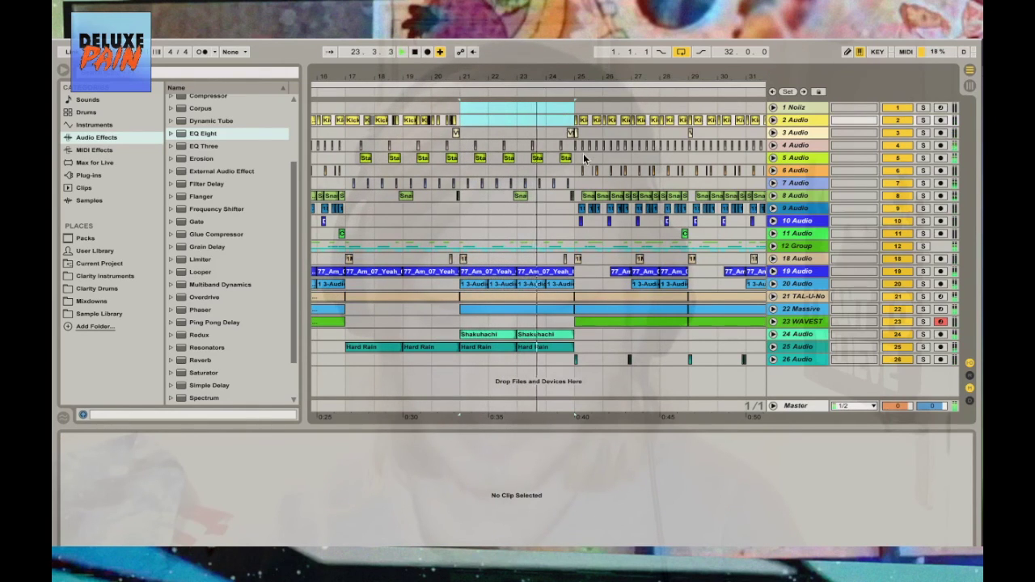
Delete the snare clip on track 8 at bar 23 and replay from bar 21
left_click(520, 196)
key("Delete")
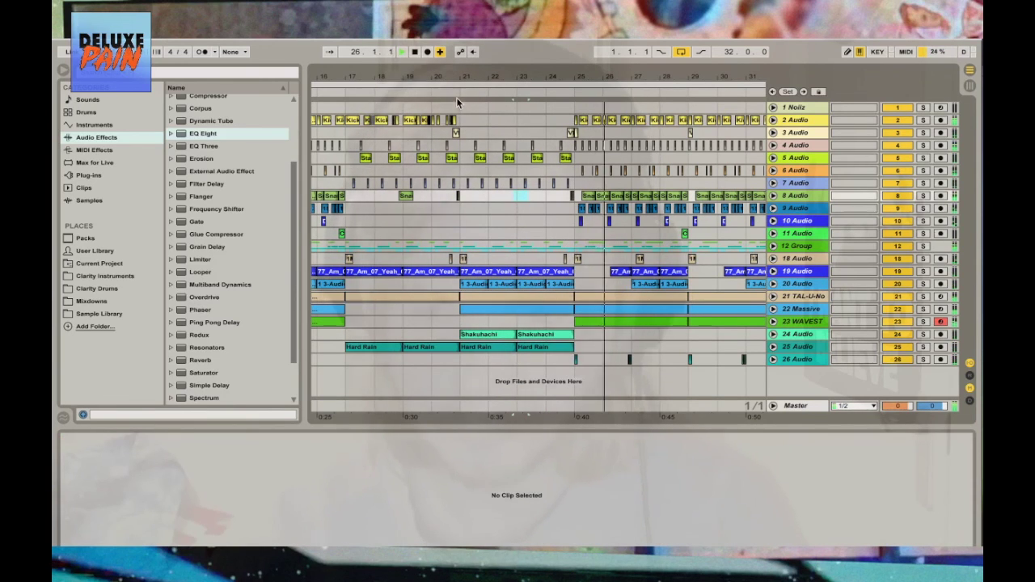
left_click(455, 97)
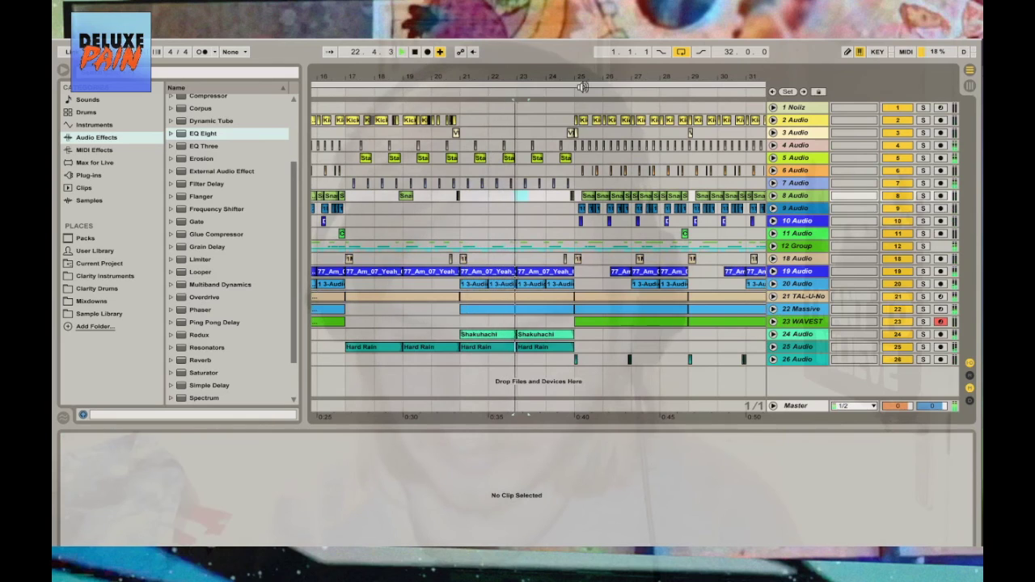
Insert four empty bars across all tracks at bar 21, extending the arrangement loop to 36 bars
key("minus")
right_click(432, 377)
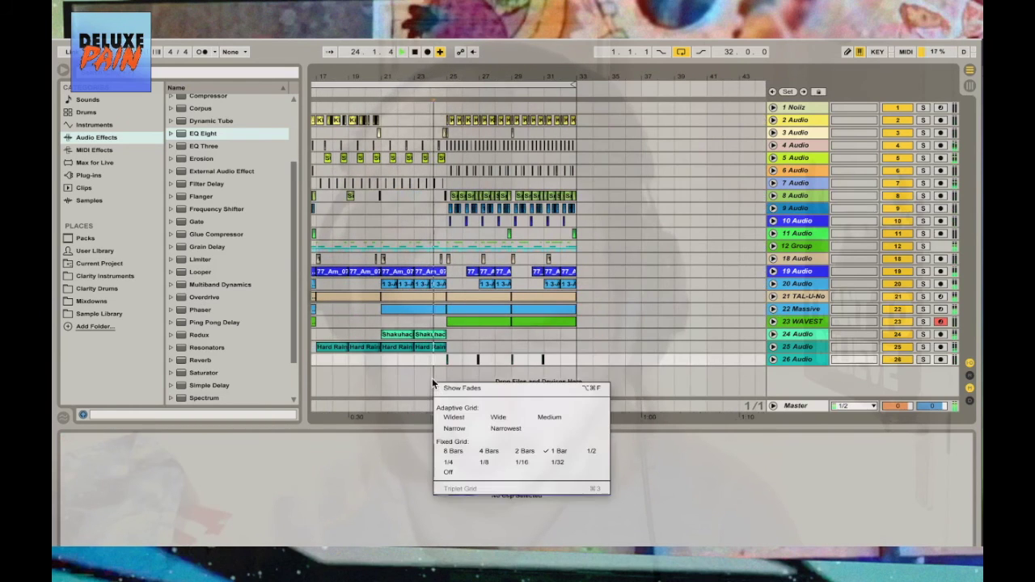
left_click(441, 380)
left_click_drag(446, 385, 381, 105)
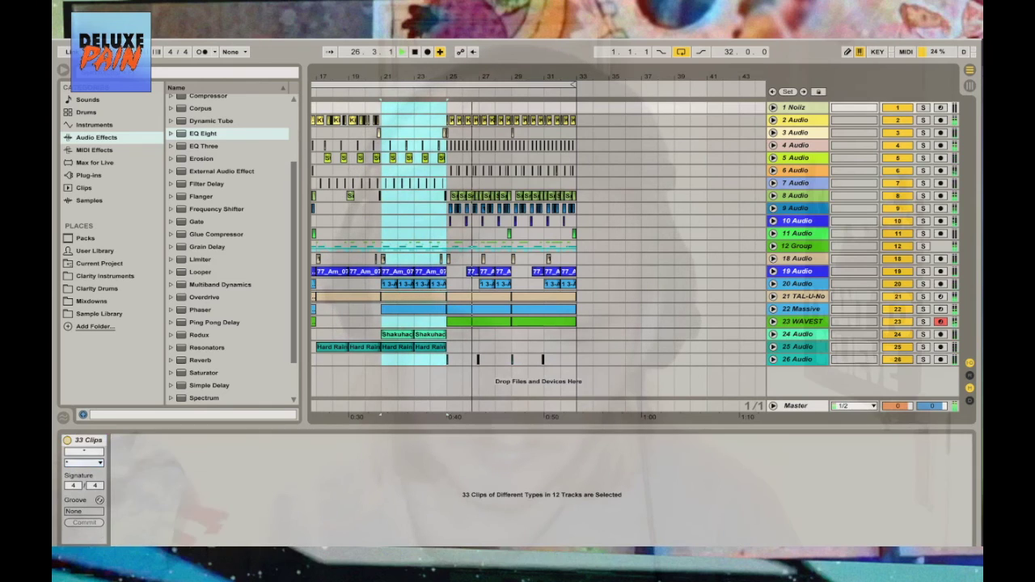
key("ctrl+i")
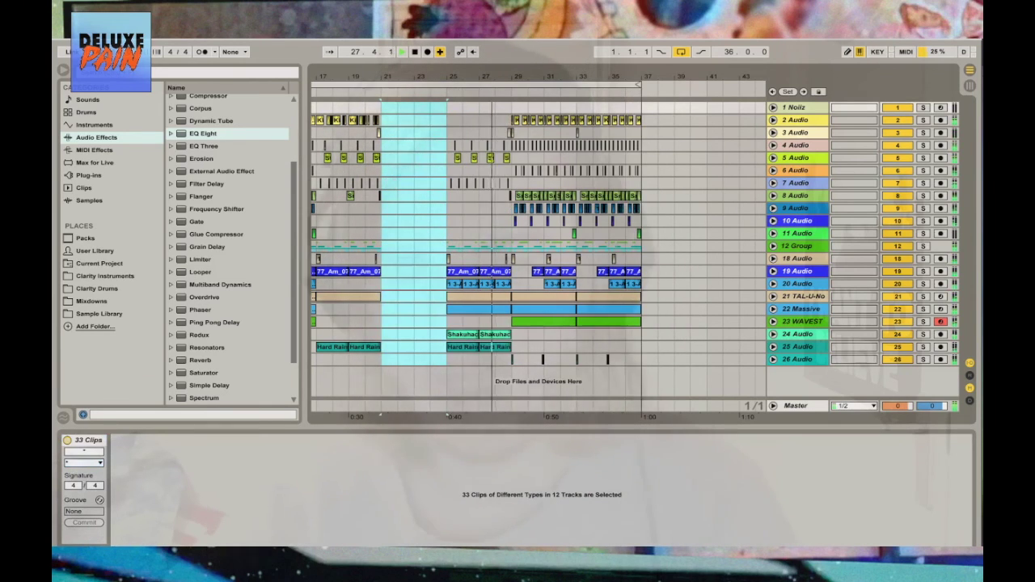
Copy the section of all tracks in bars 25 to 28 into the empty bars 21 to 24 and replay the arrangement from bar 1
left_click_drag(446, 360, 512, 38)
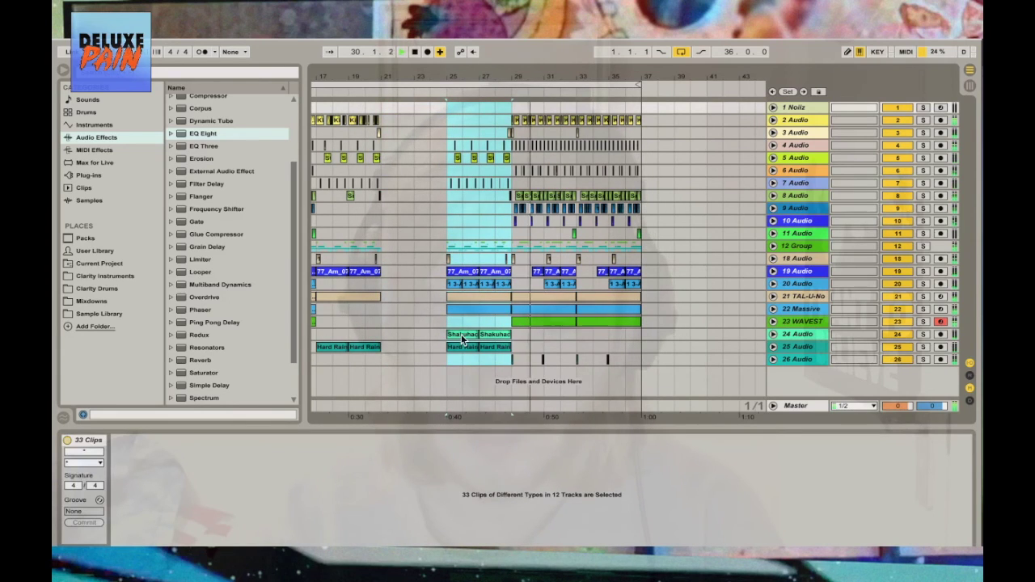
left_click_drag(463, 340, 400, 332)
left_click_drag(437, 101, 436, 87)
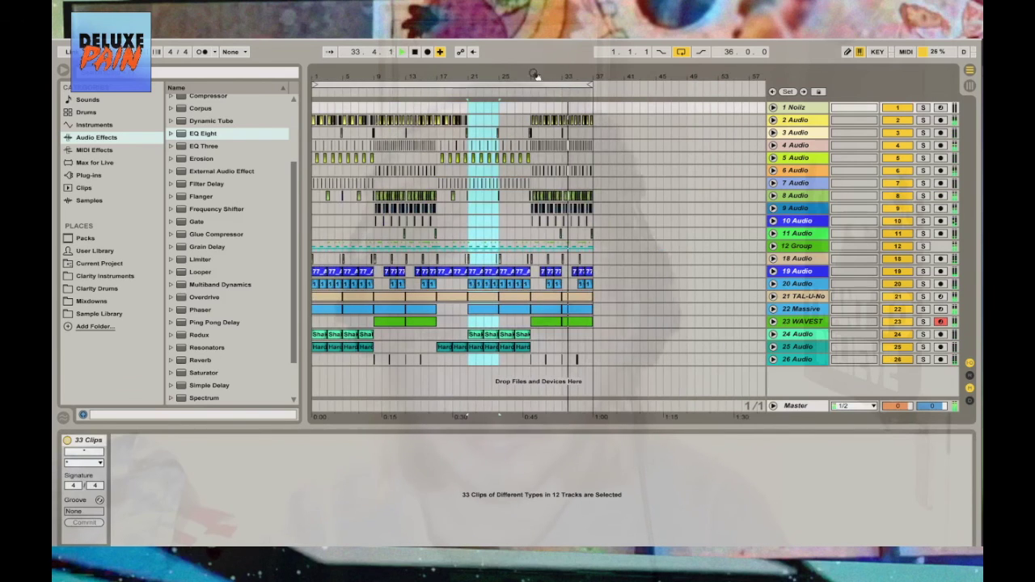
key("space")
key("space")
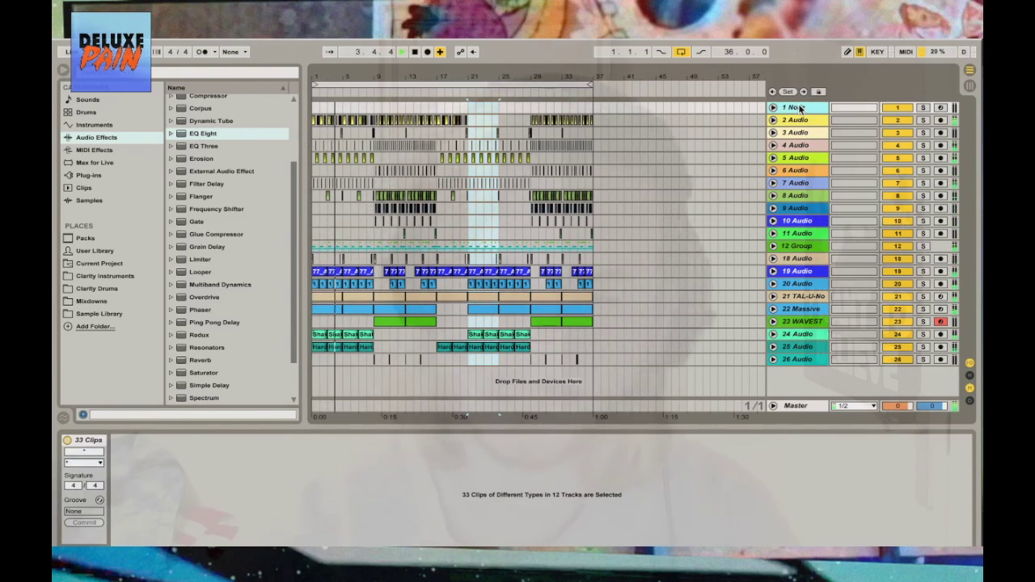
Delete the Noiiz track and insert a new audio track below the last track
key("ctrl+z")
left_click(655, 353)
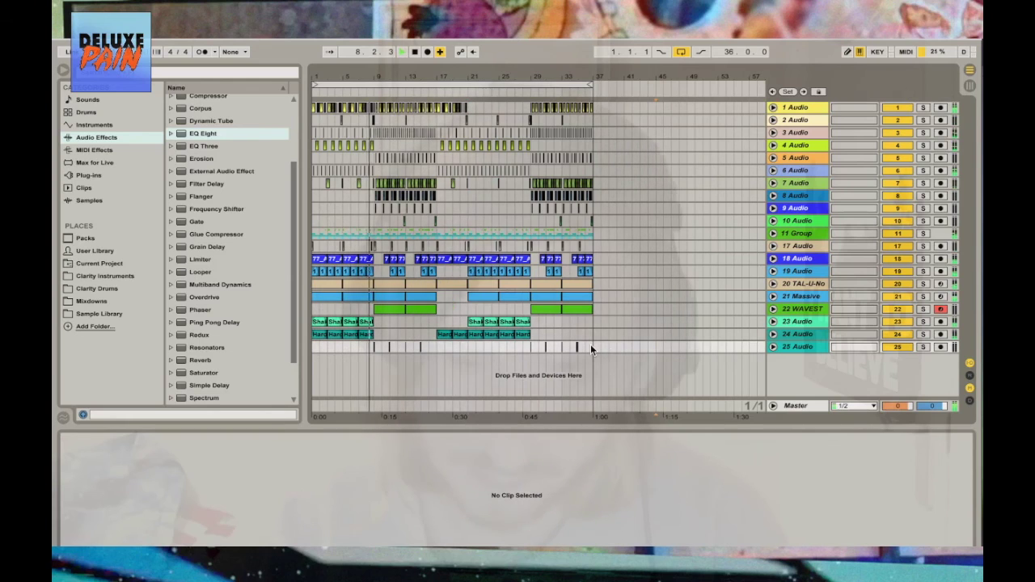
right_click(802, 346)
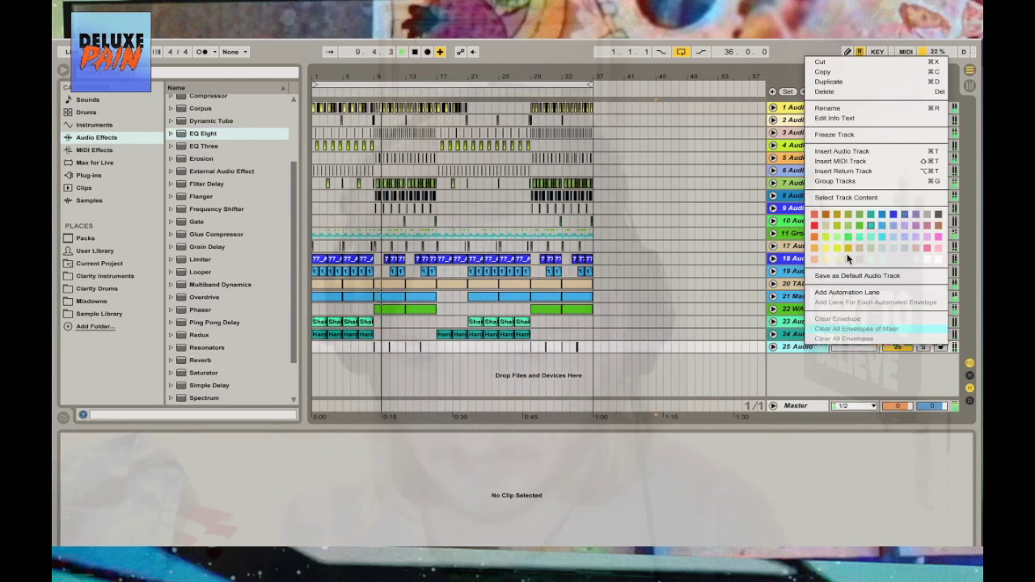
left_click(864, 152)
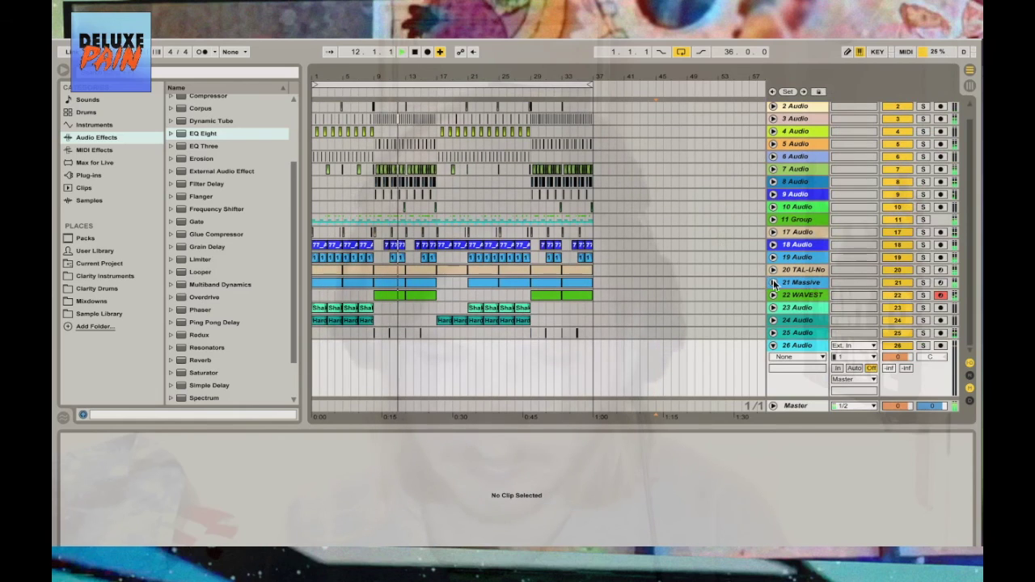
Unfold the WAVEST track, lower its volume and fold it again
left_click(772, 295)
left_click_drag(888, 313, 888, 323)
left_click(773, 295)
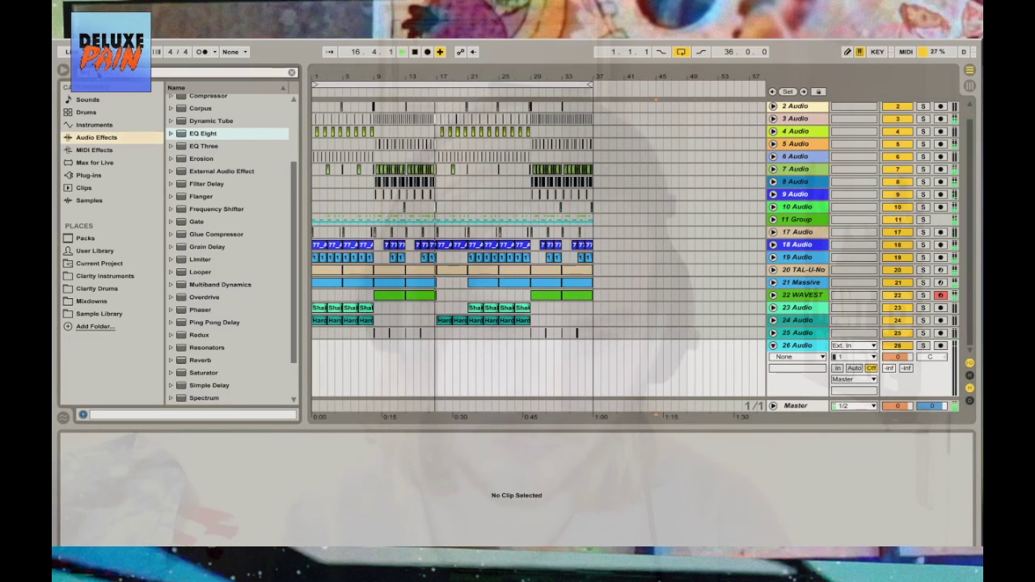
Browse the Sample Library's Sony Samples to Metal Rod Chimes and place Dreamy Rod Loop .wav on track 26 at bar 17
type("tape")
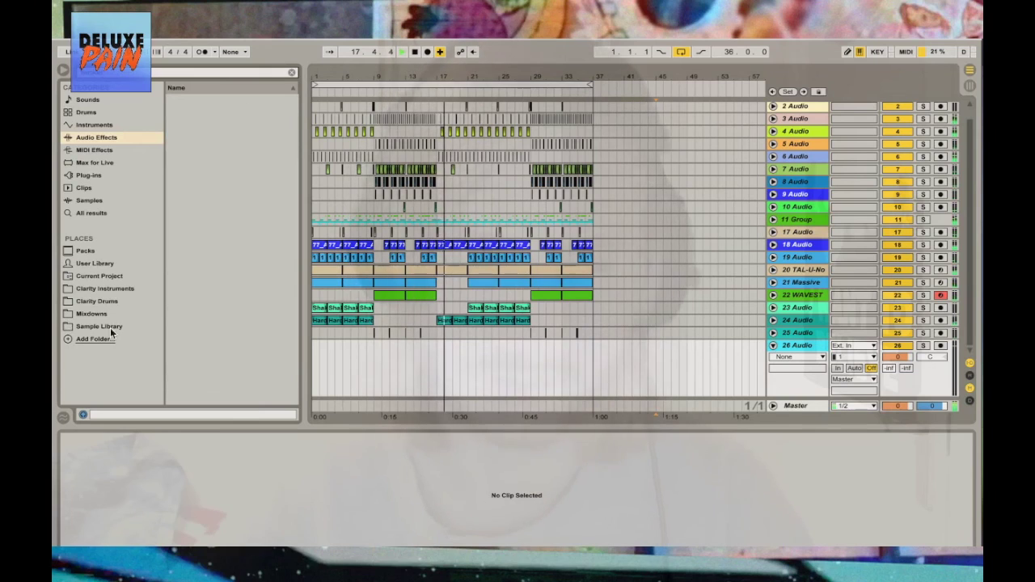
left_click(111, 328)
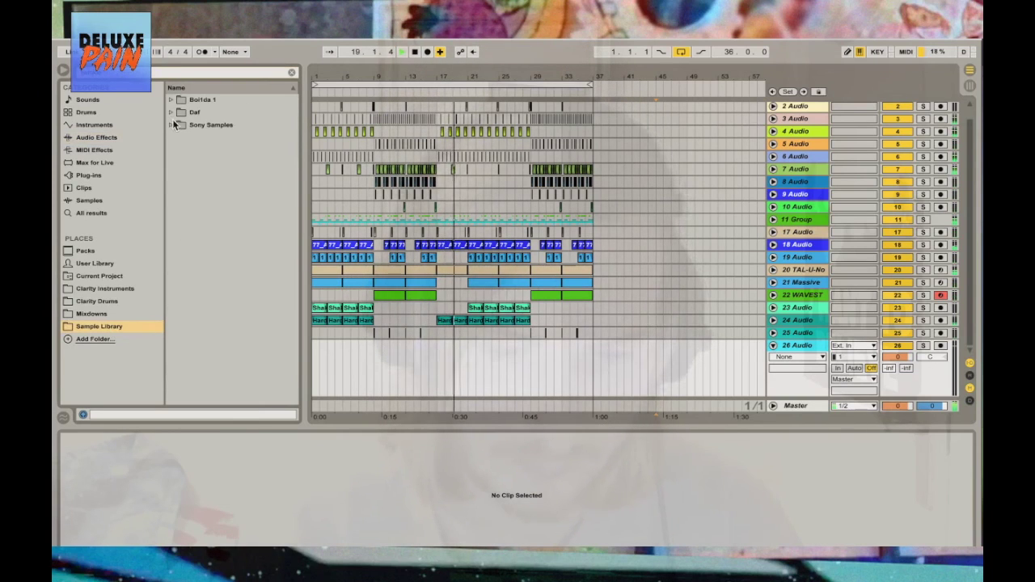
left_click(169, 126)
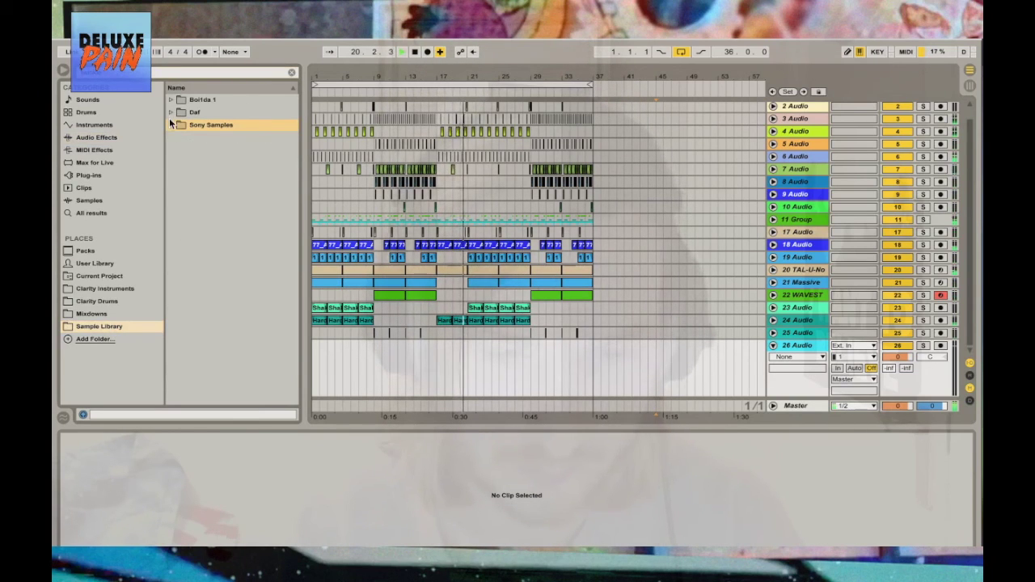
left_click(180, 137)
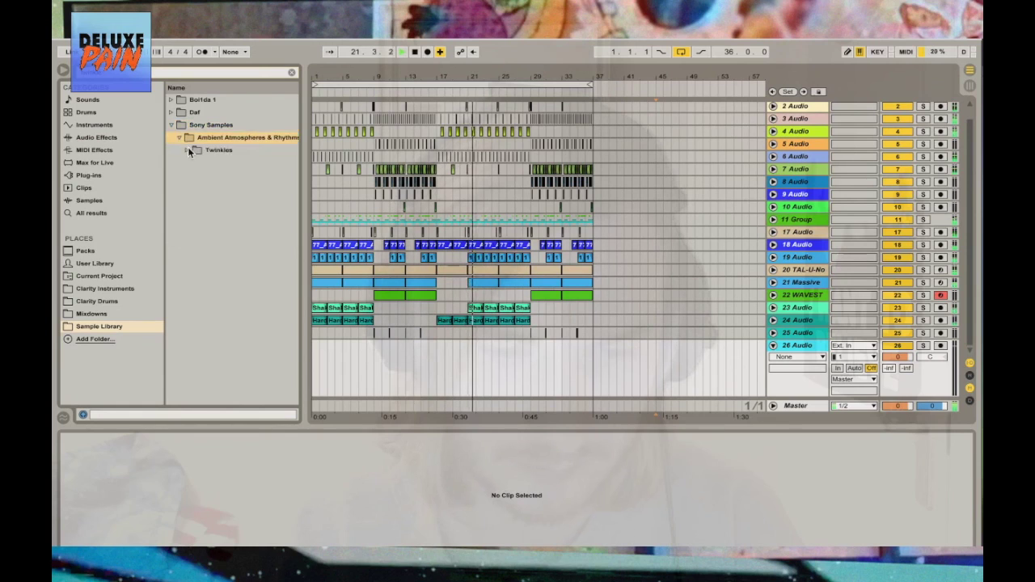
left_click(188, 150)
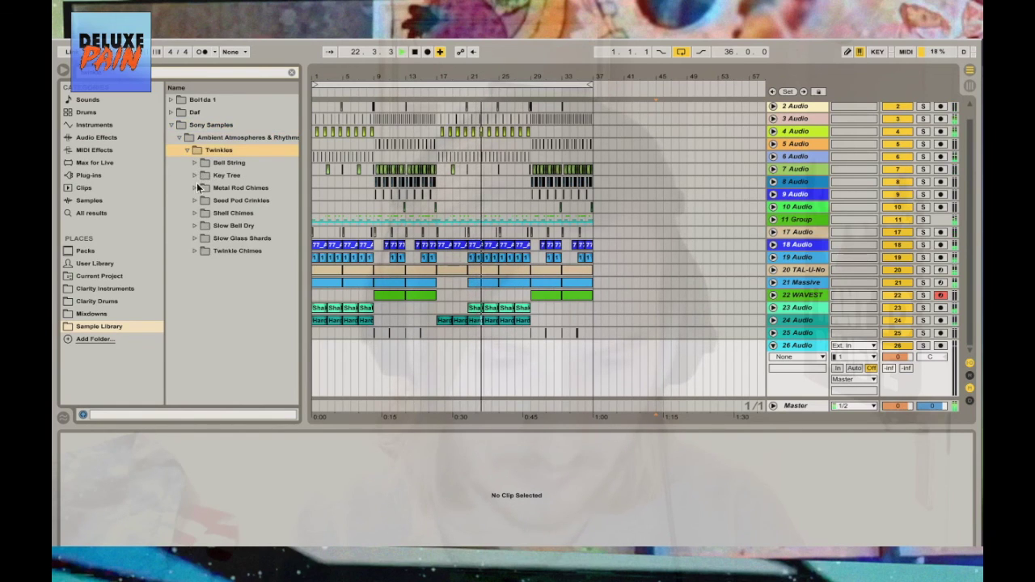
left_click(198, 187)
left_click(242, 200)
left_click(233, 239)
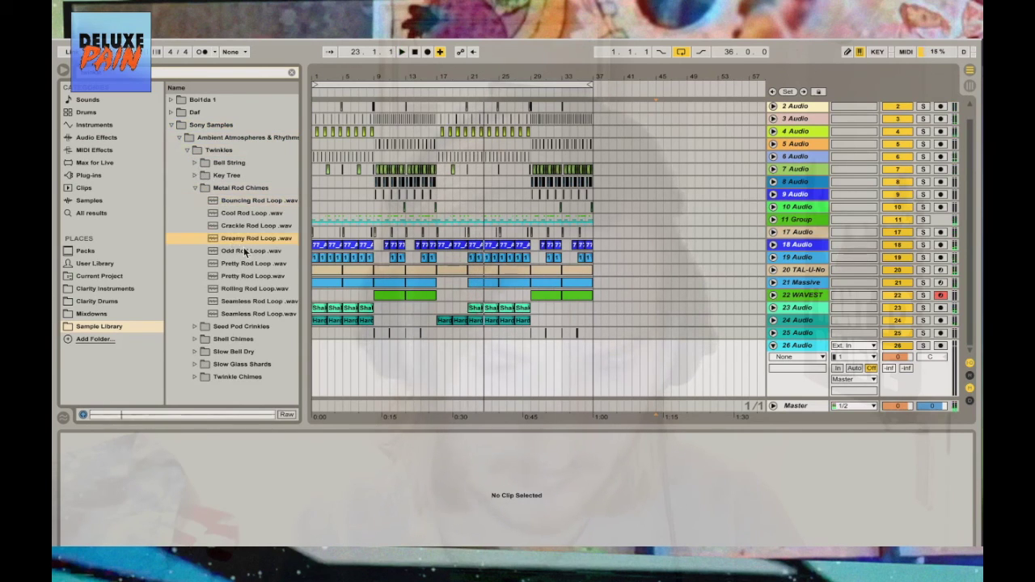
left_click_drag(440, 360, 439, 359)
key("space")
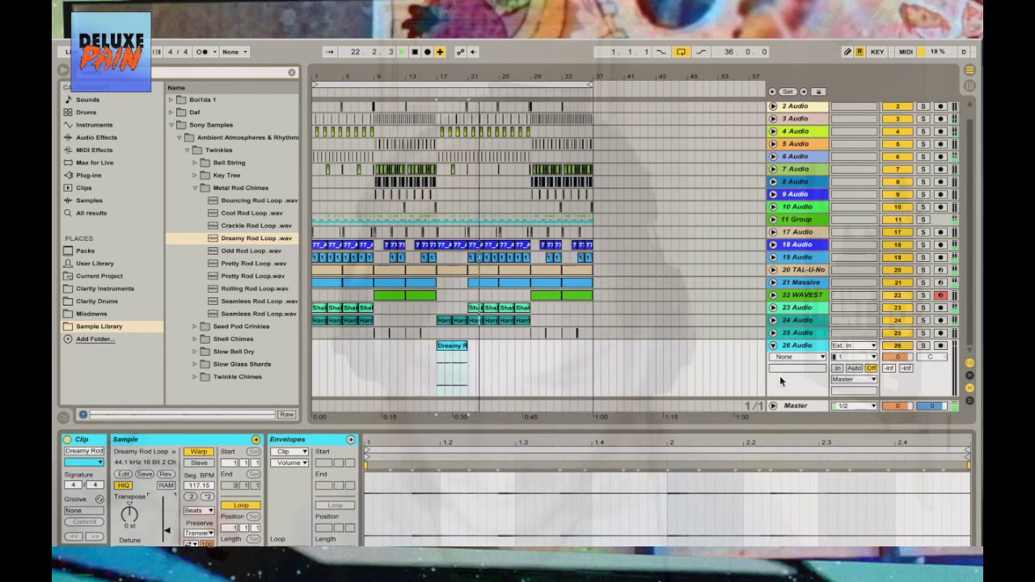
Fold track 26 and insert another new audio track below it
left_click(773, 346)
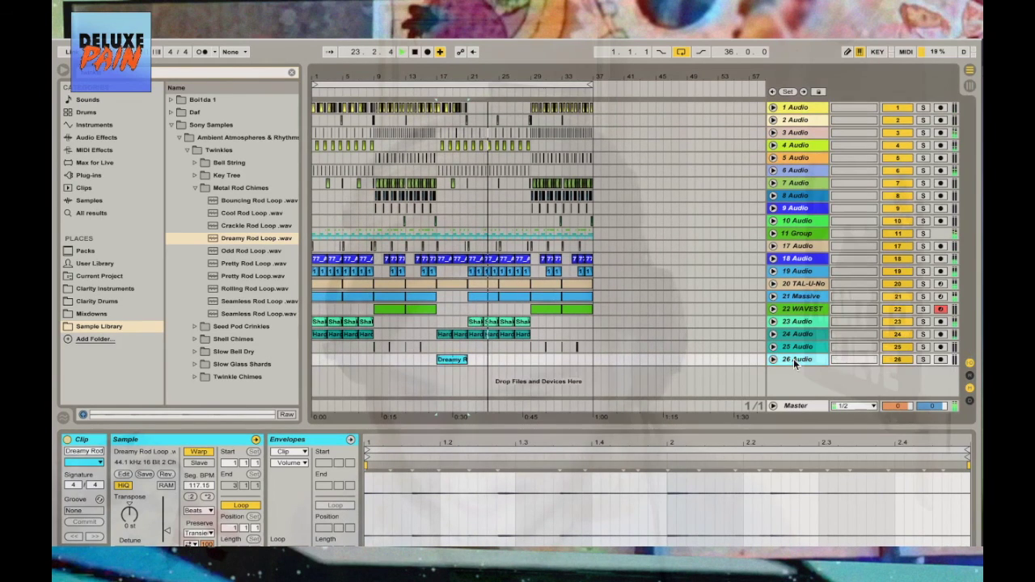
right_click(793, 359)
left_click(591, 288)
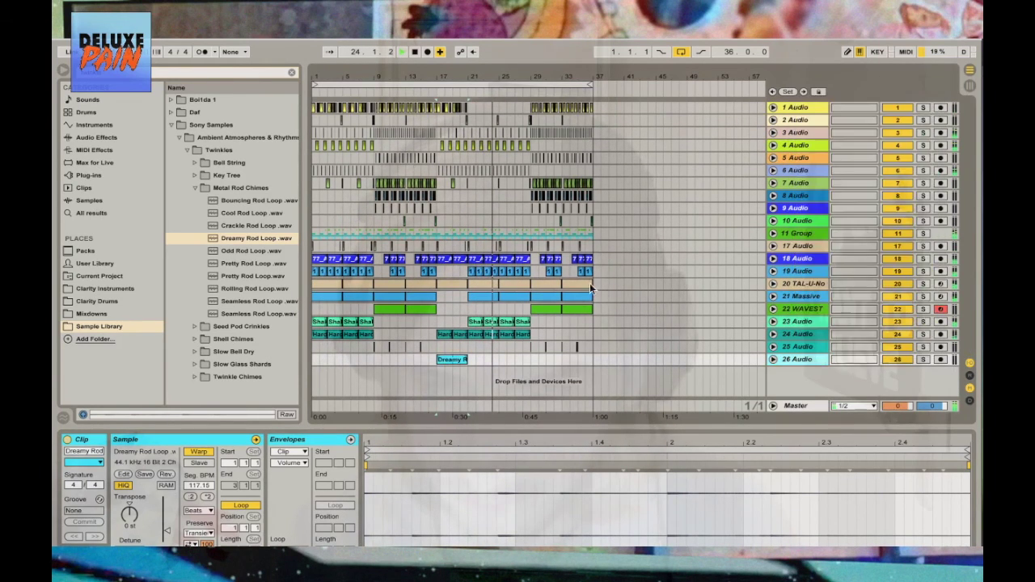
key("ctrl+t")
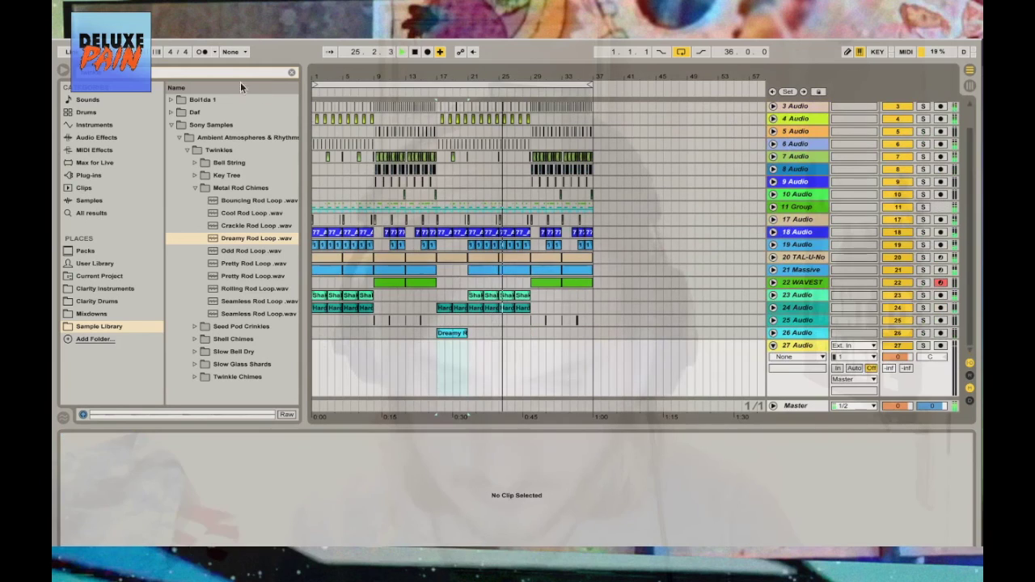
Audition the VFX2 Impacts samples in Vengeance FX2 and place VFX2 Impacts 16.wav on track 27 at bar 21
left_click(293, 73)
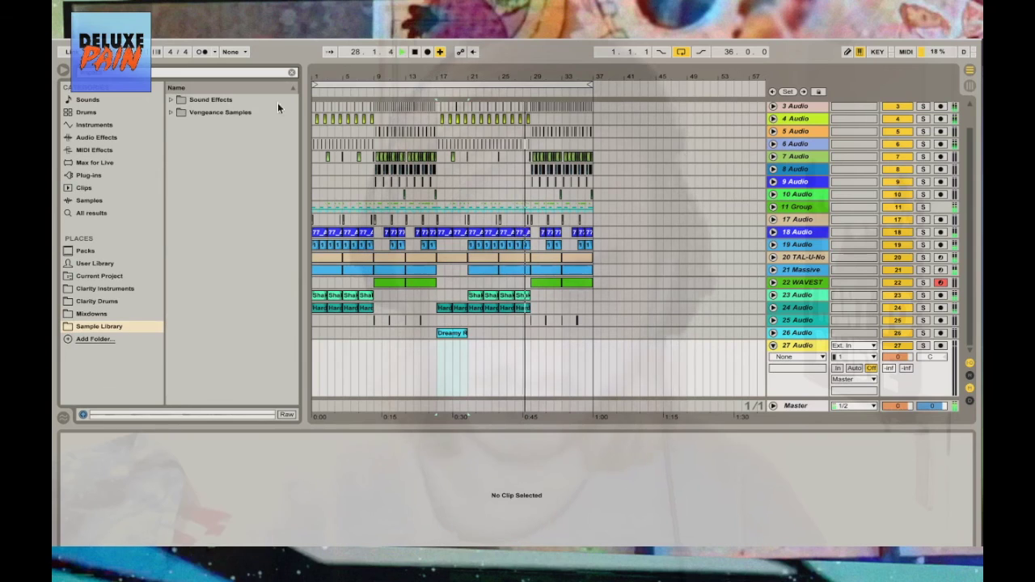
left_click(171, 113)
left_click(178, 149)
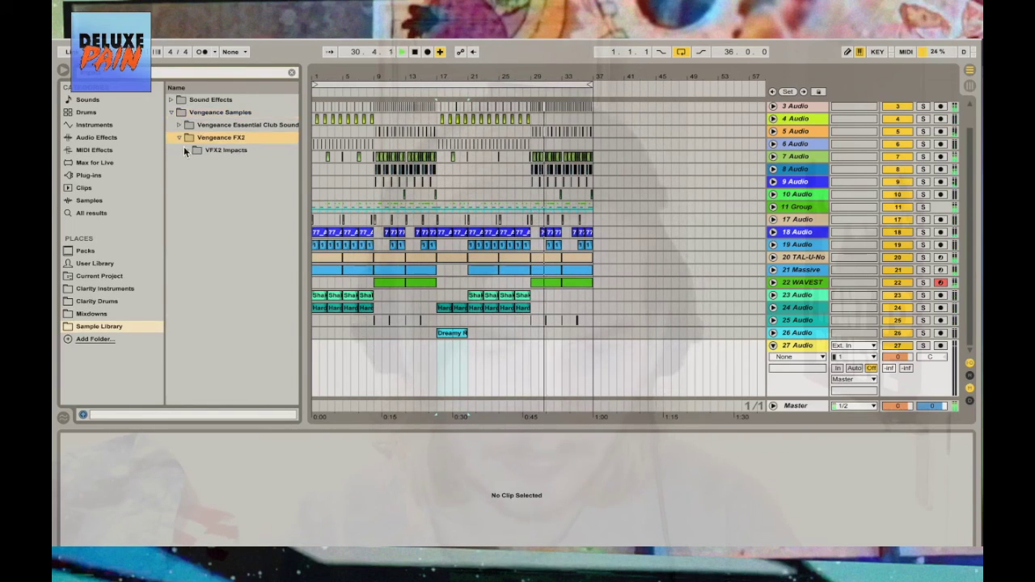
left_click(185, 148)
left_click(245, 252)
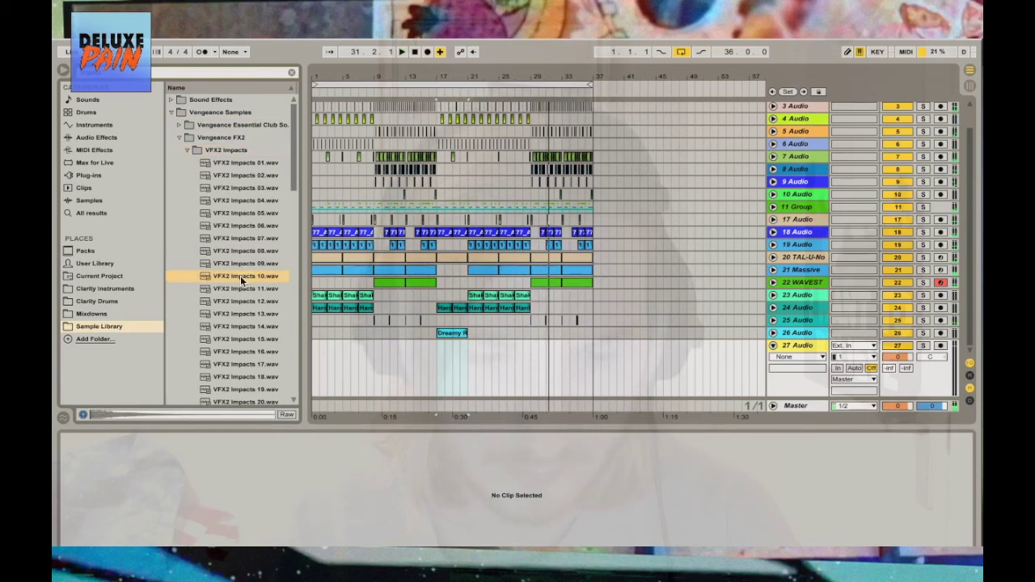
left_click(230, 353)
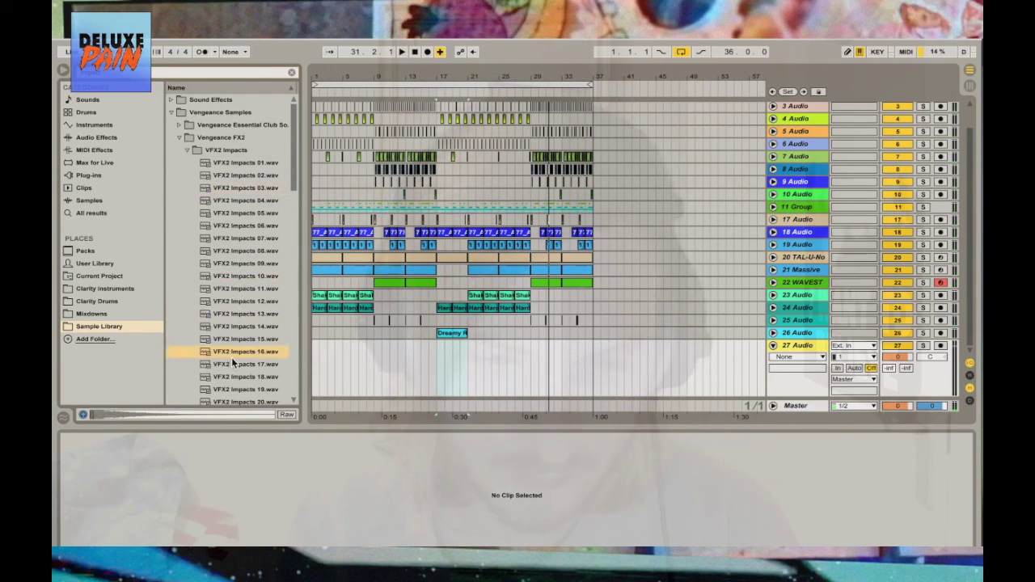
scroll(237, 359, "down", 1)
left_click_drag(512, 349, 472, 356)
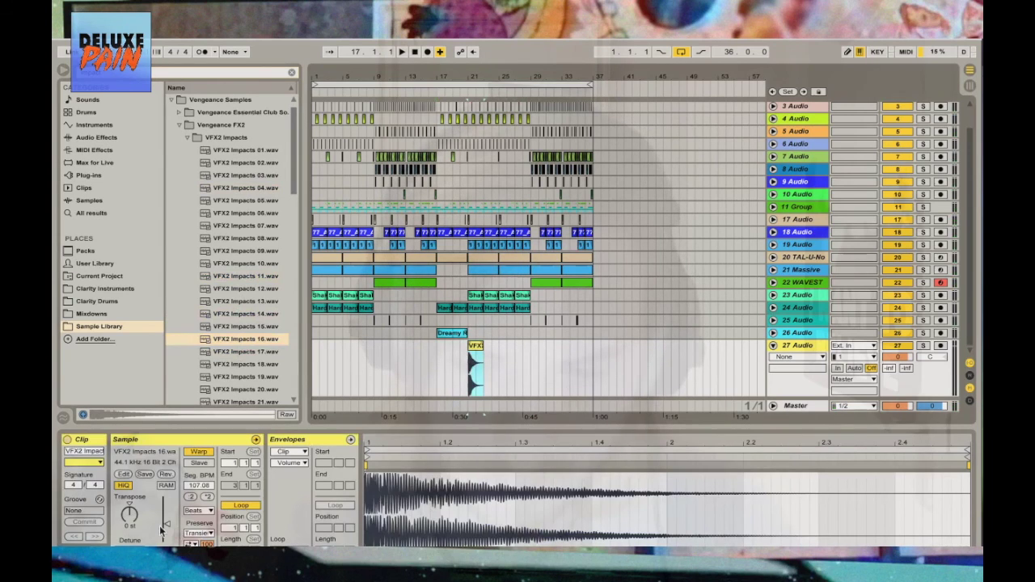
Lower the impact clip's gain, turn off Warp, transpose it to -4 st and play it from bar 21
left_click_drag(161, 529, 161, 540)
left_click(196, 453)
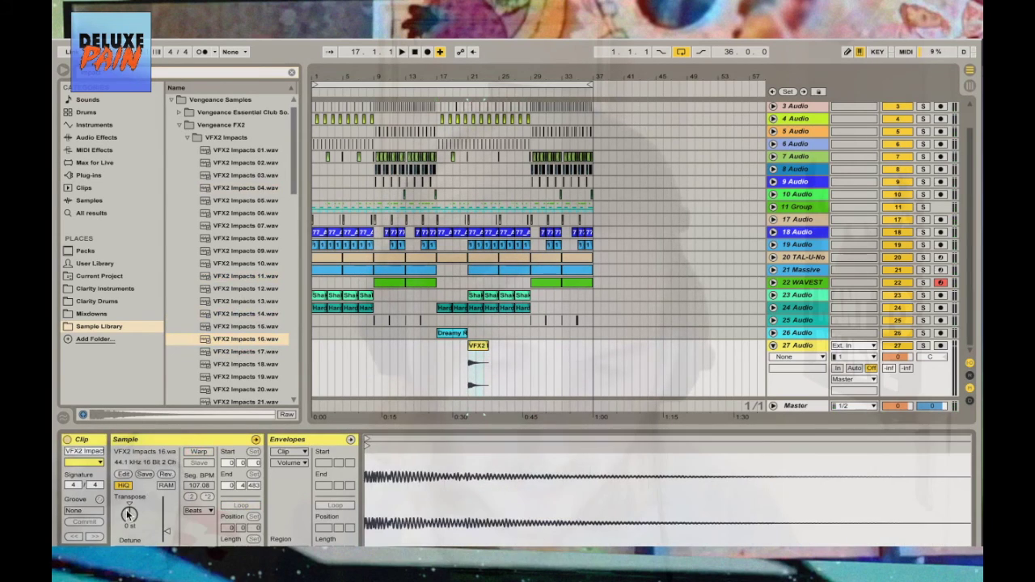
key("space")
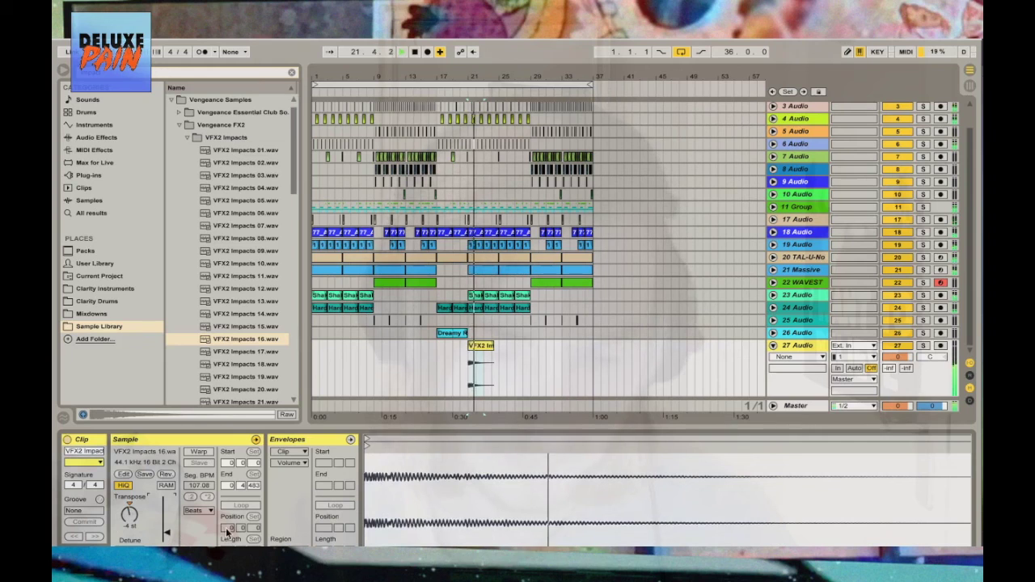
Remove the two snare clips around bar 25 on track 7
left_click(481, 348)
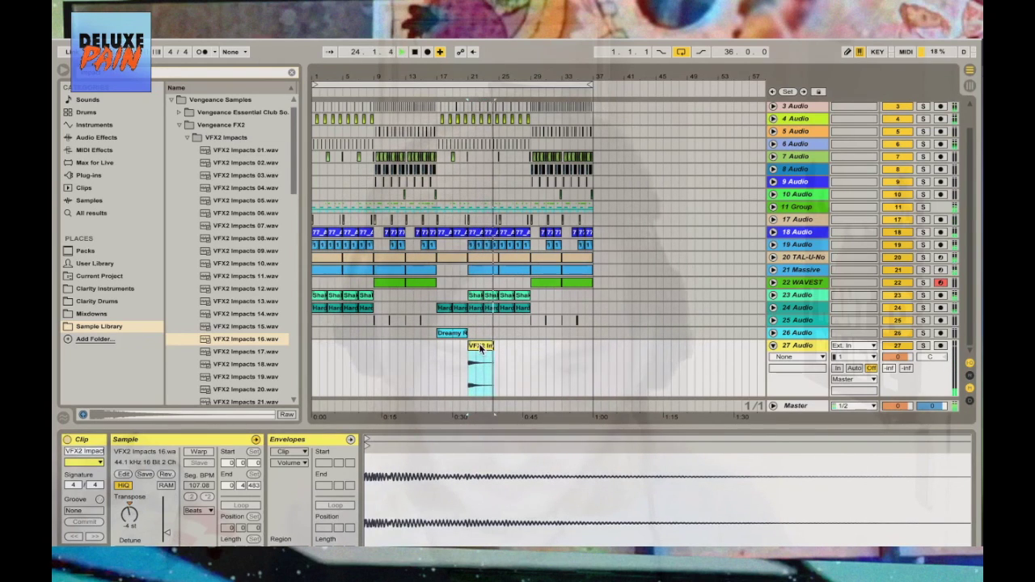
left_click(499, 155)
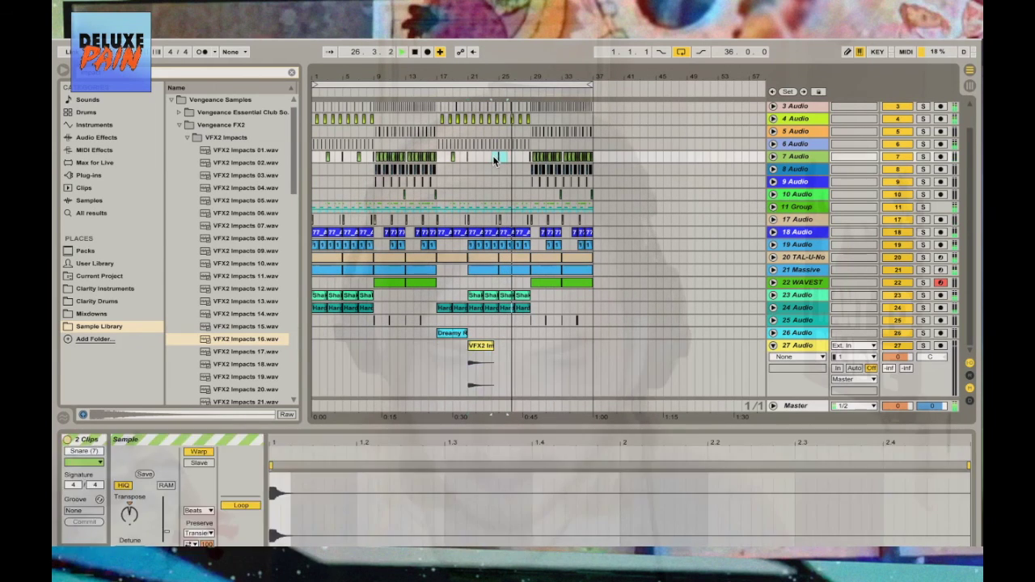
Copy the VFX2 Impacts 16 clip to bar 1 on track 27 and transpose the copy to 26 st
left_click_drag(481, 347, 319, 361)
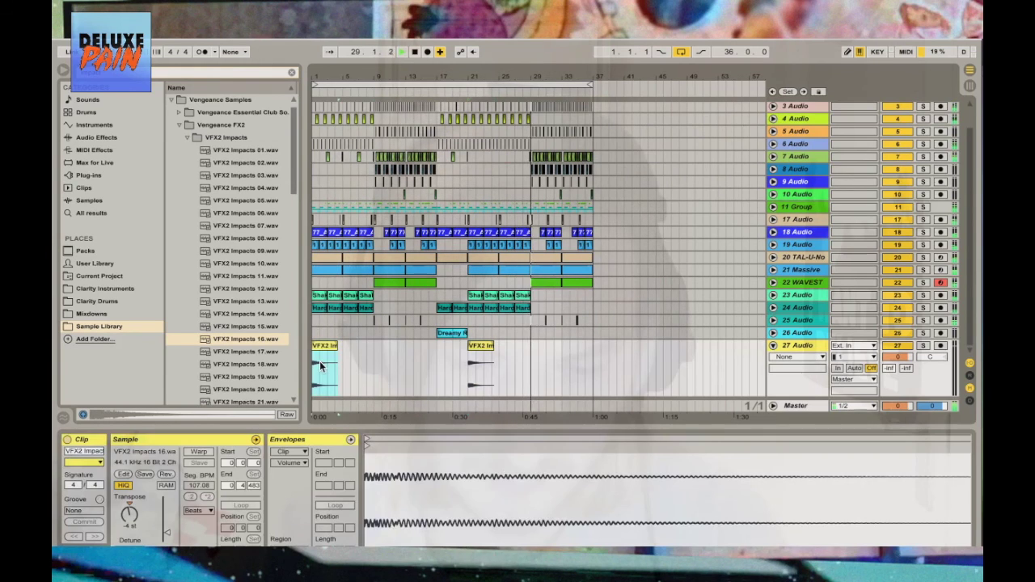
left_click_drag(129, 516, 130, 521)
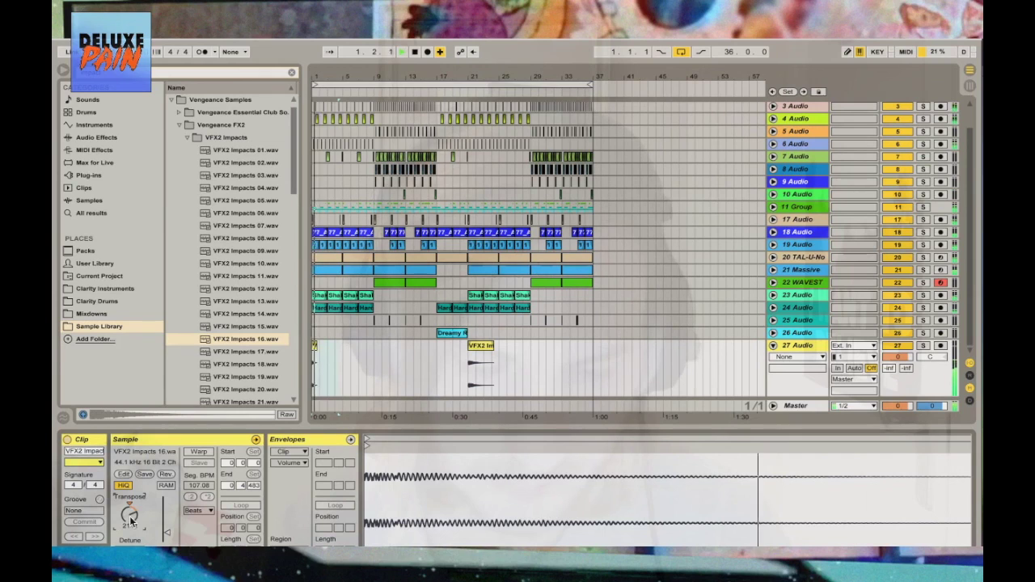
left_click_drag(130, 521, 130, 520)
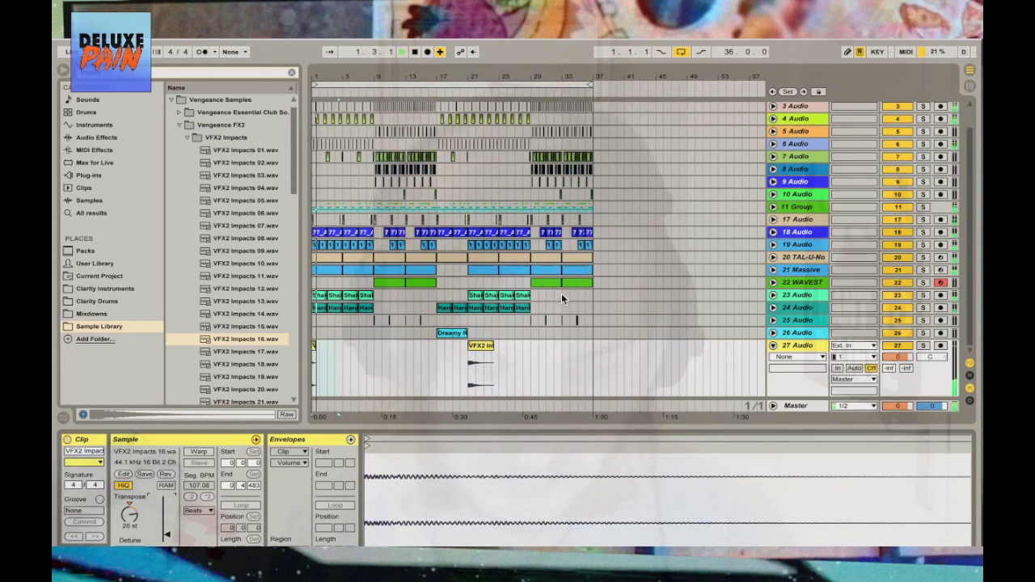
Copy the Crash Glass clip just before bar 33 on track 10 to bar 1 and play the arrangement from the start
scroll(741, 267, "up", 2)
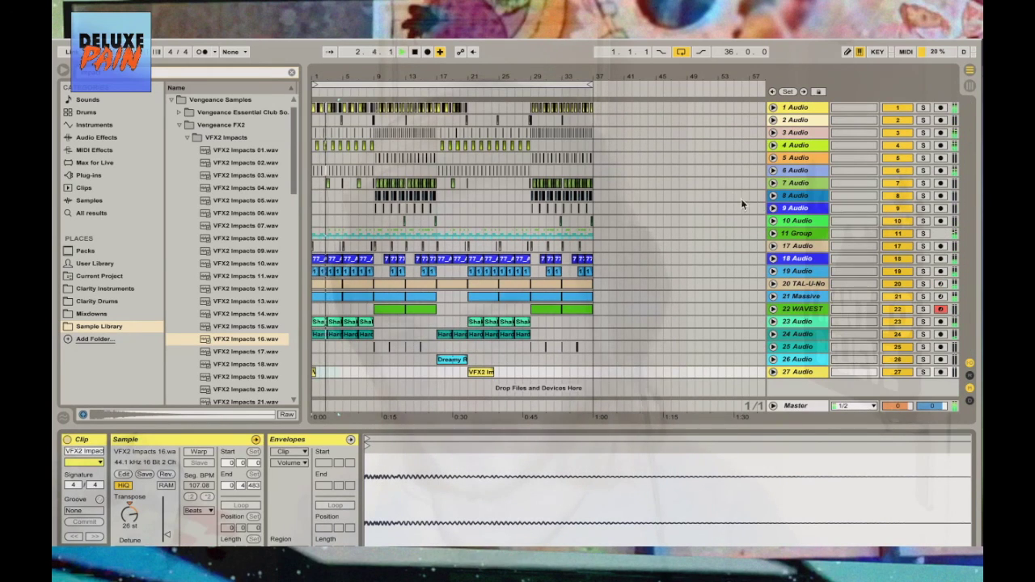
left_click_drag(589, 76, 583, 113)
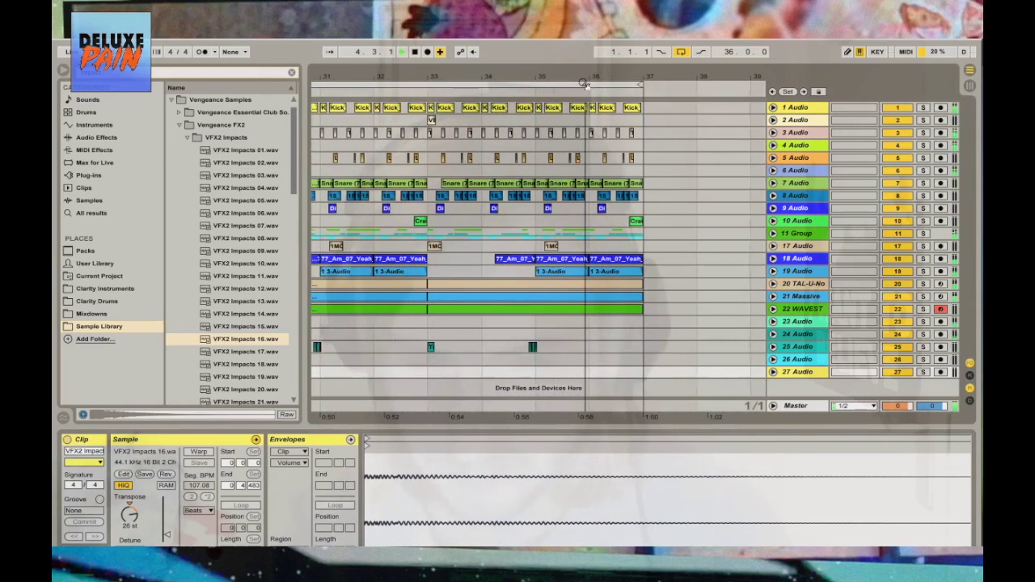
left_click(421, 222)
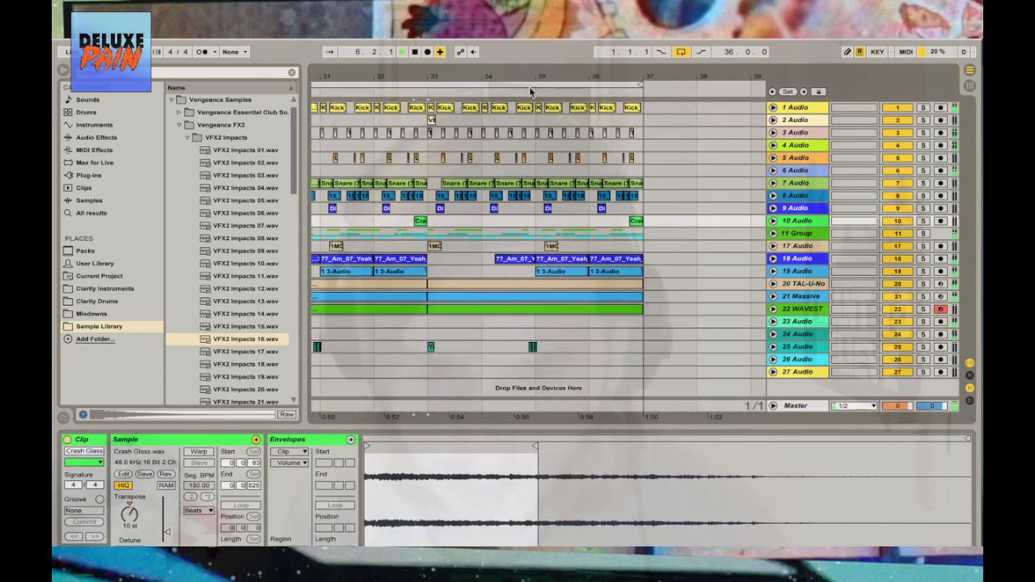
left_click_drag(530, 92, 575, 75)
left_click_drag(361, 77, 319, 81)
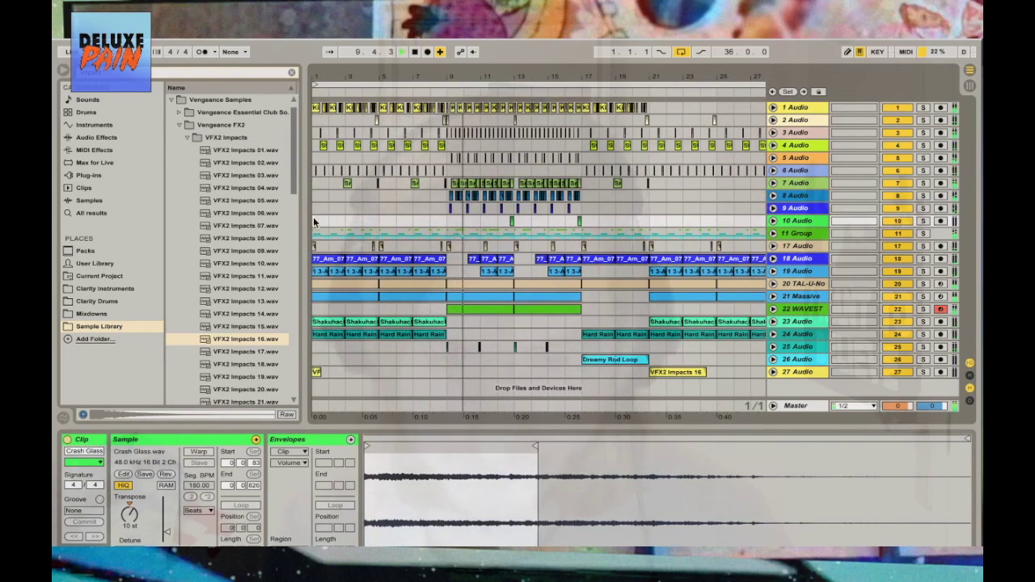
left_click(353, 222)
key("ctrl+z")
key("space")
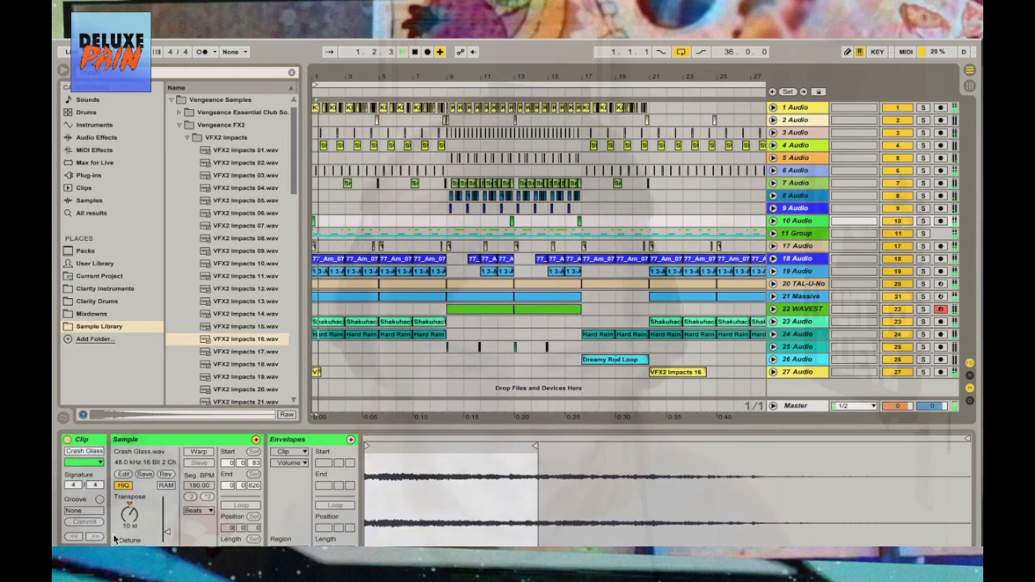
Extend the Crash Glass clip at bar 1 to about two bars, transpose it to -3 st and lower its gain
left_click_drag(131, 511, 129, 507)
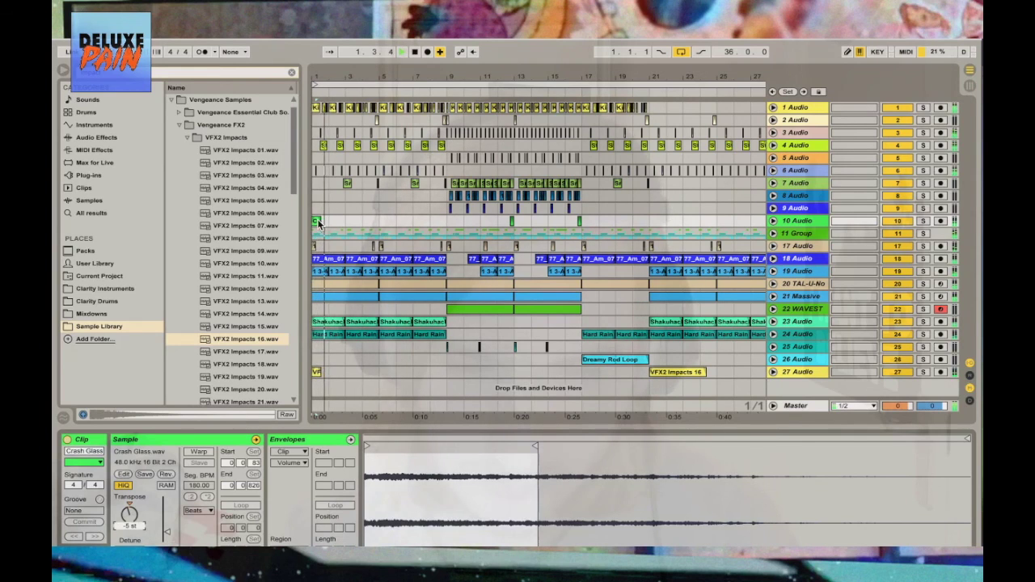
left_click_drag(363, 221, 414, 220)
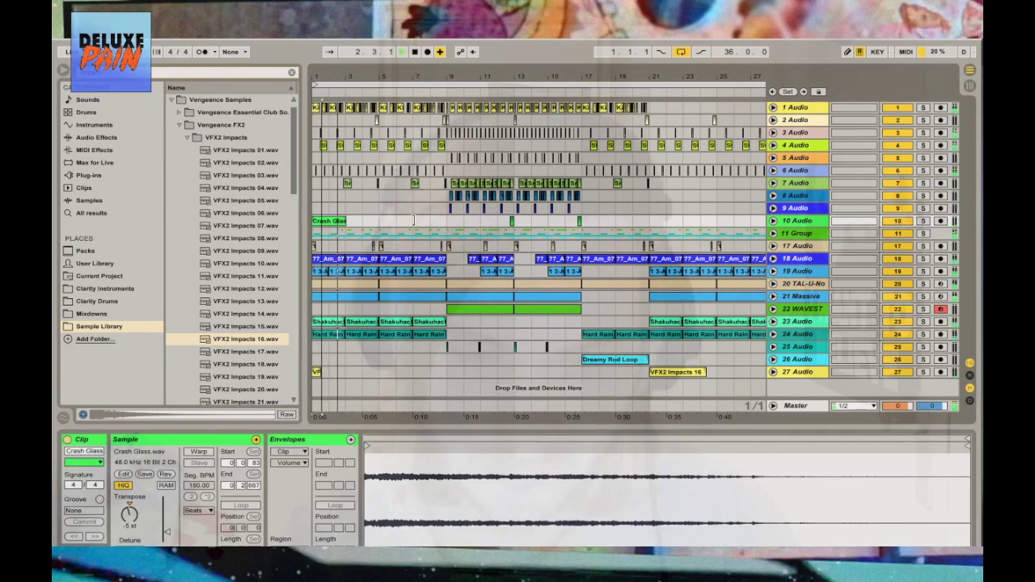
left_click_drag(130, 514, 129, 508)
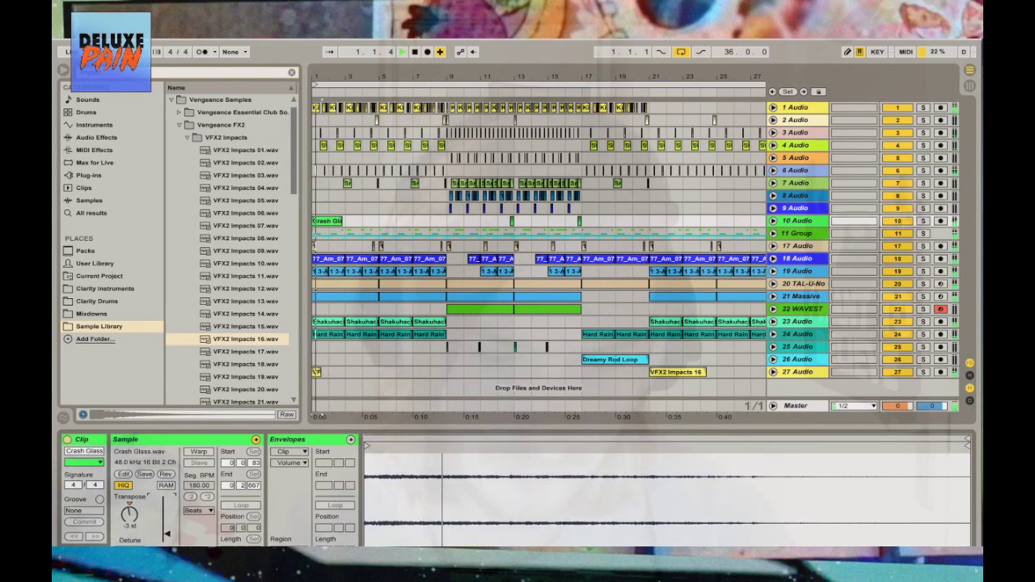
key("minus")
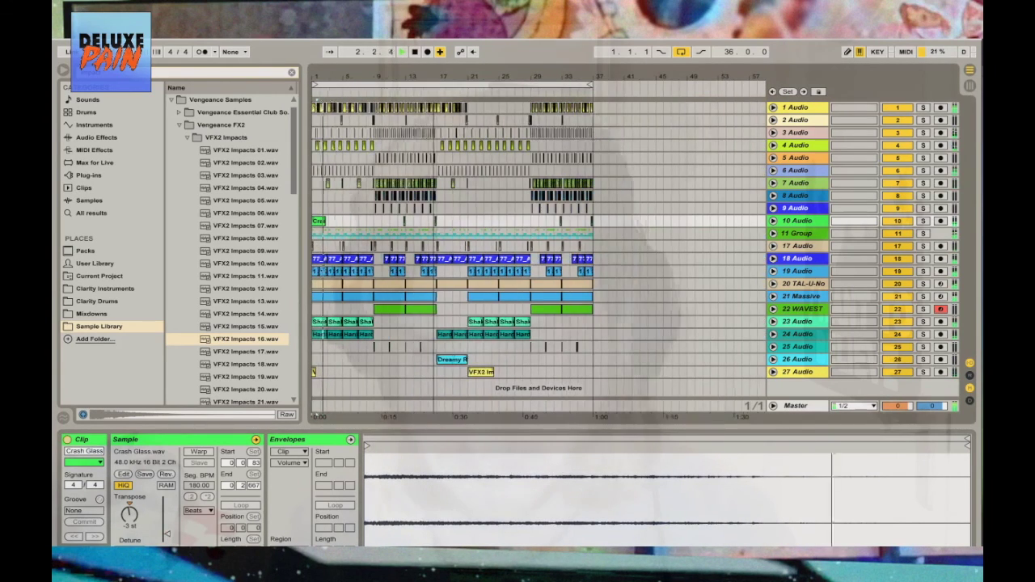
right_click(637, 344)
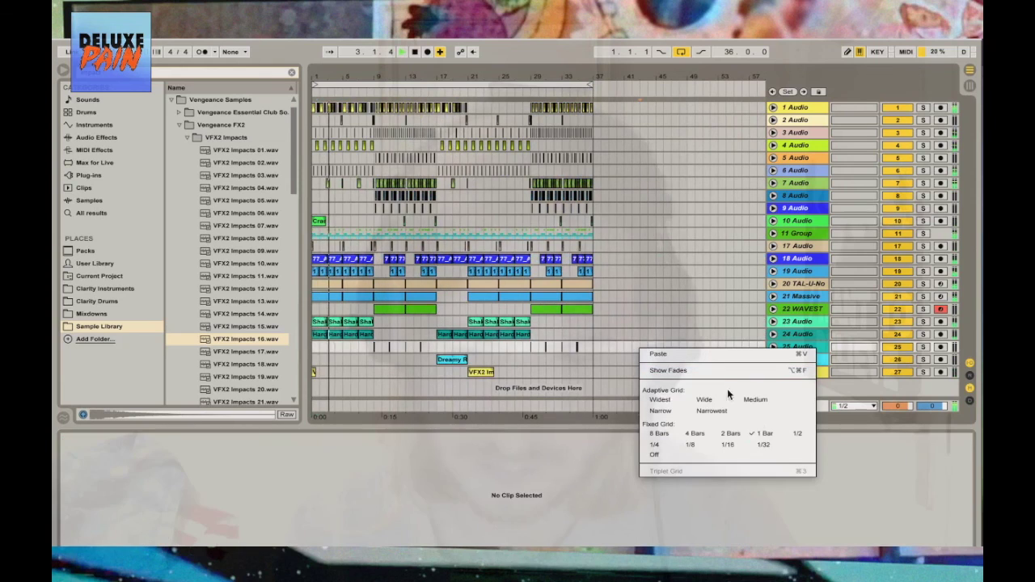
left_click(757, 429)
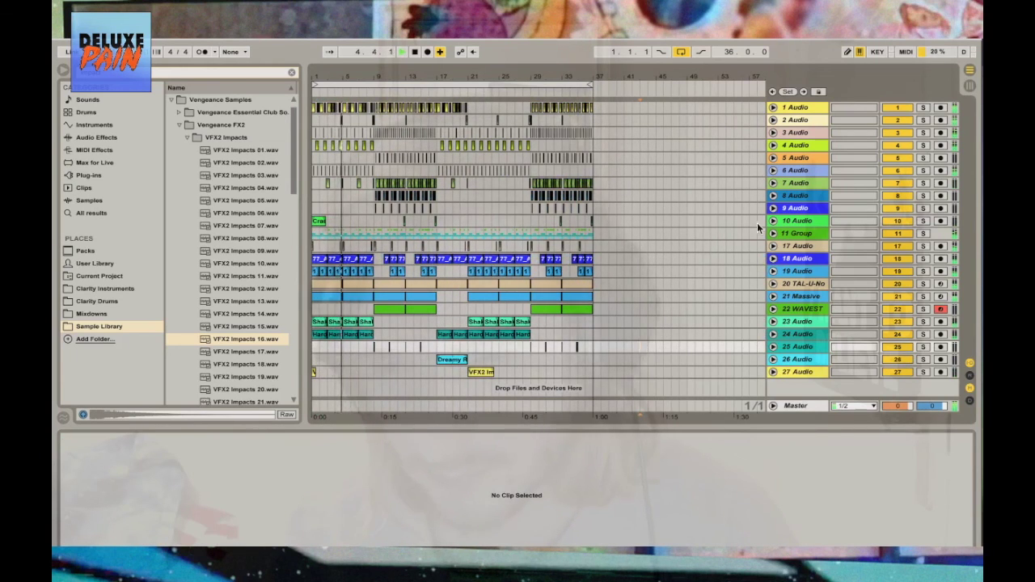
Unfold track 7 and add the TAL-Reverb-4 plug-in to it
left_click(773, 183)
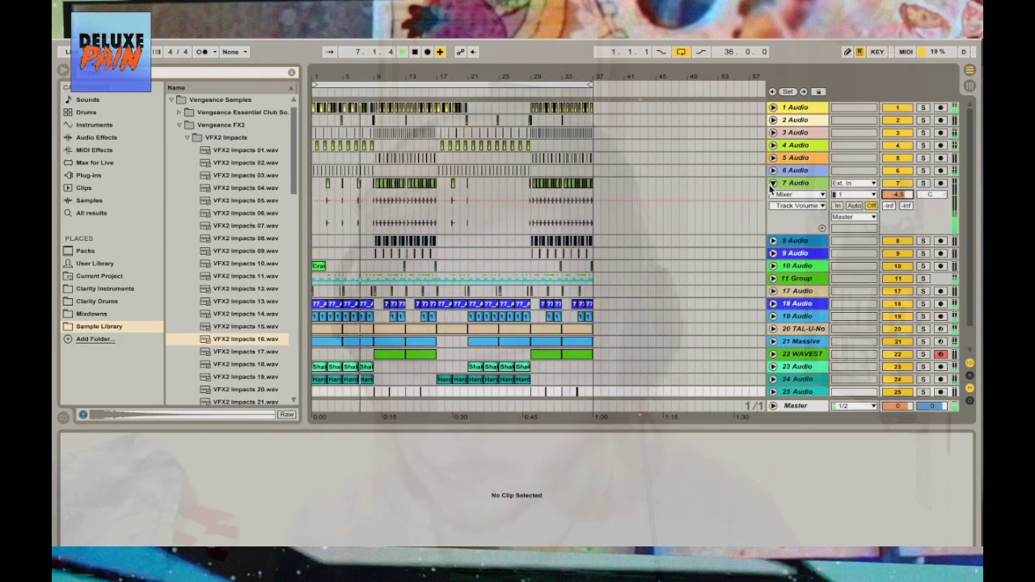
left_click(821, 187)
left_click(90, 175)
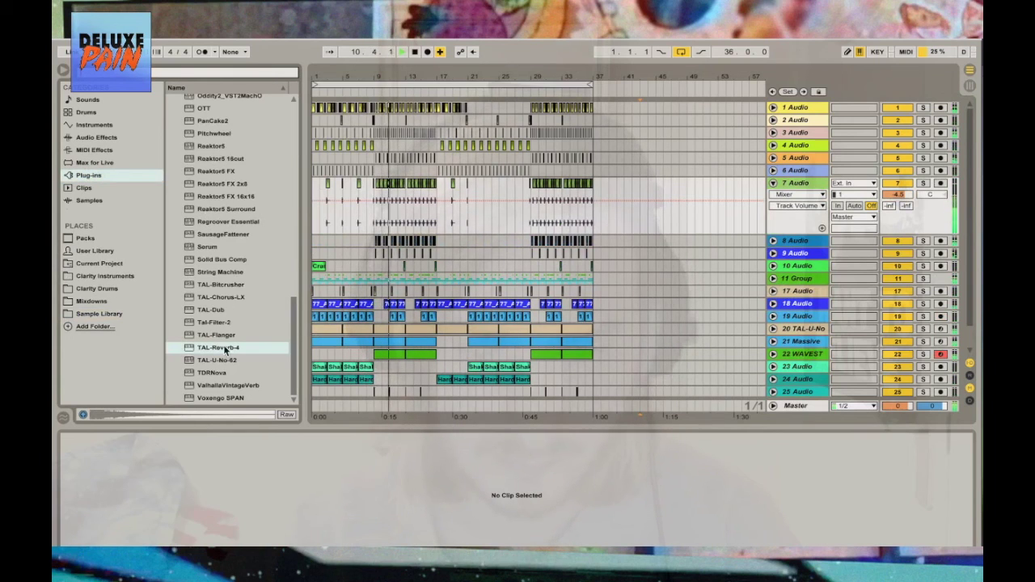
left_click_drag(217, 349, 410, 199)
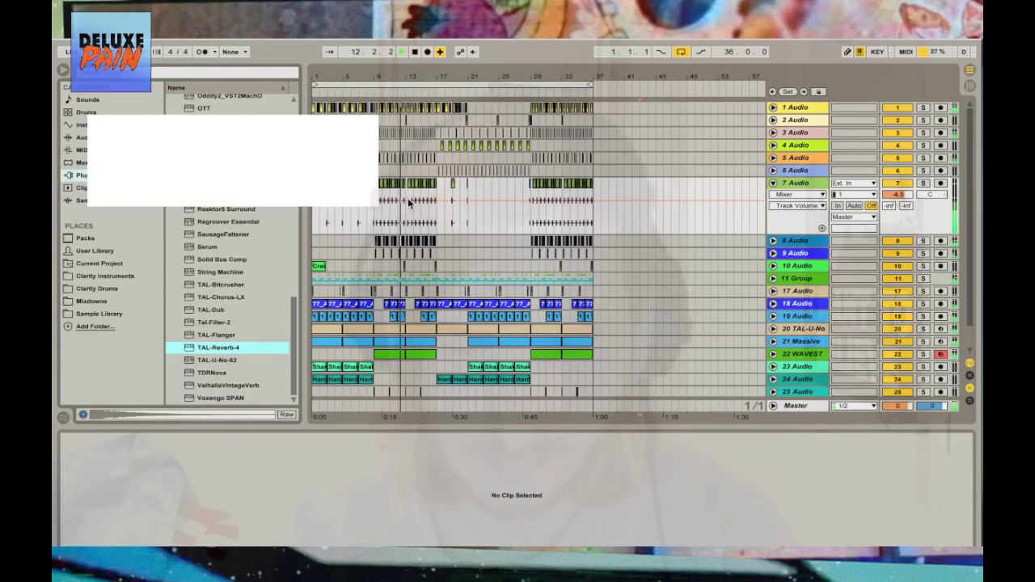
Raise the Wet and Delay amounts and reduce the Size in TAL-Reverb-4, close its window and fold track 7
left_click(275, 162)
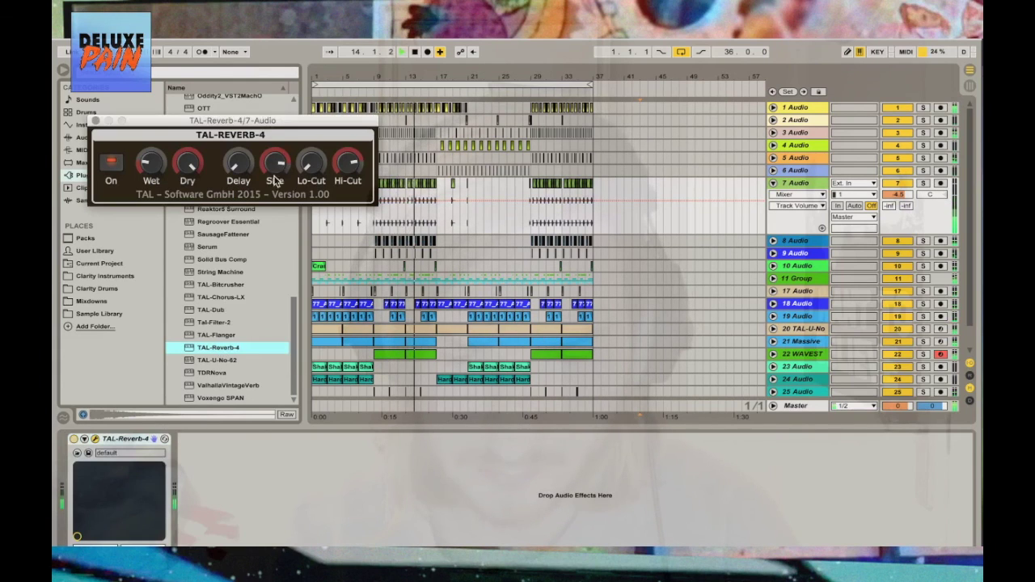
left_click(151, 161)
left_click(272, 163)
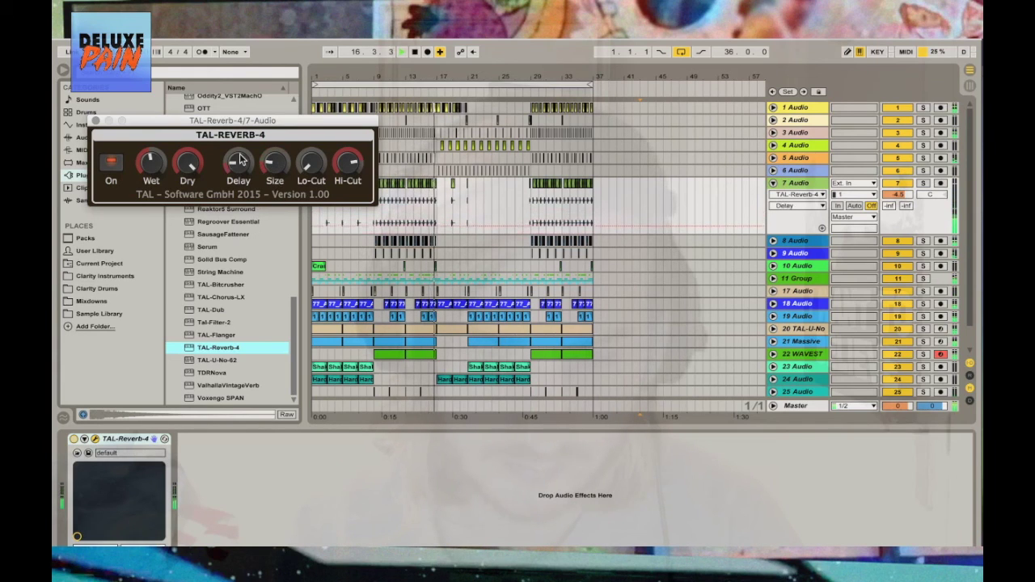
left_click(94, 121)
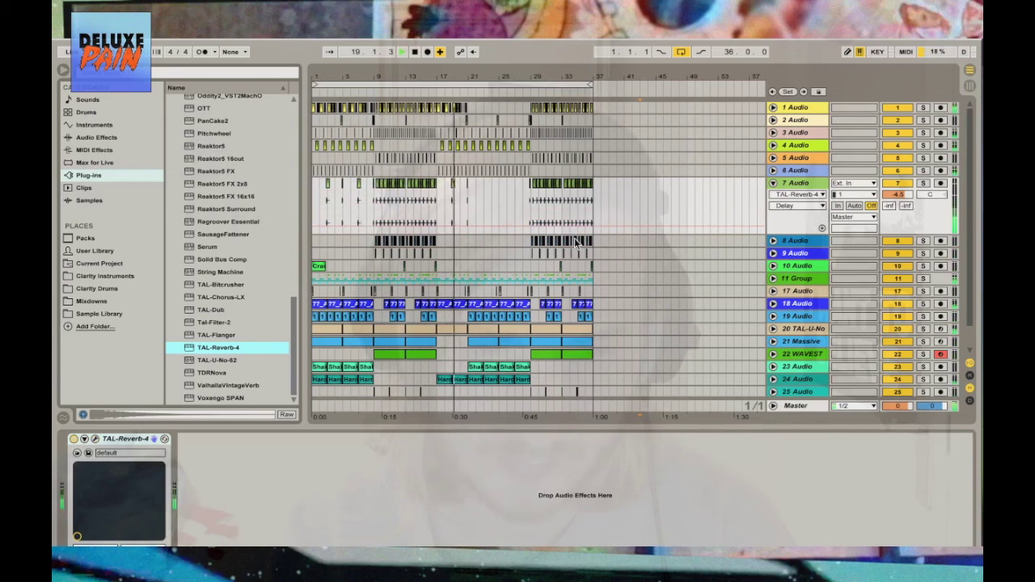
left_click(773, 183)
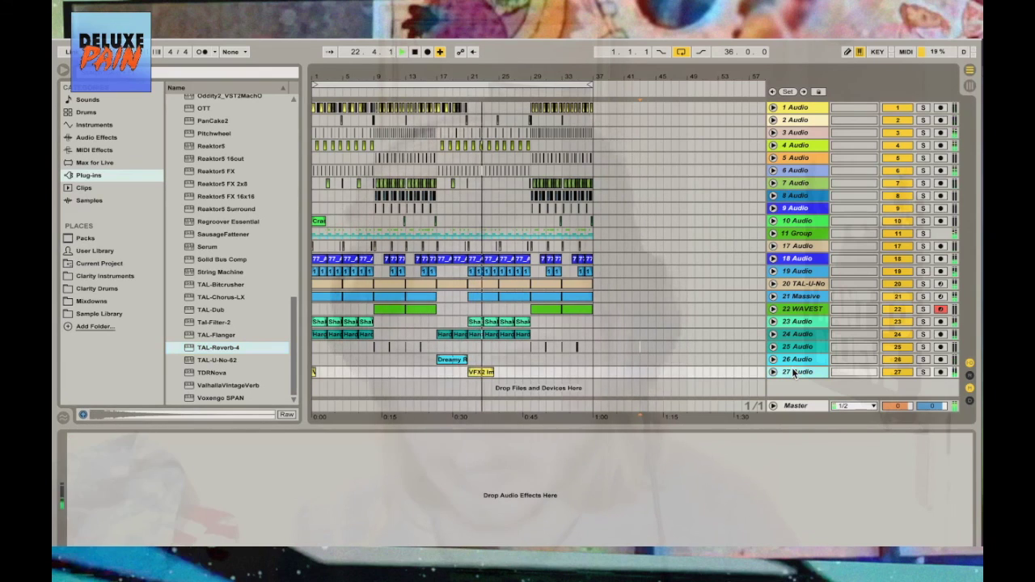
Examine the Shakuhachi clip's settings and transposition envelope and the mixer settings of track 23
left_click(474, 322)
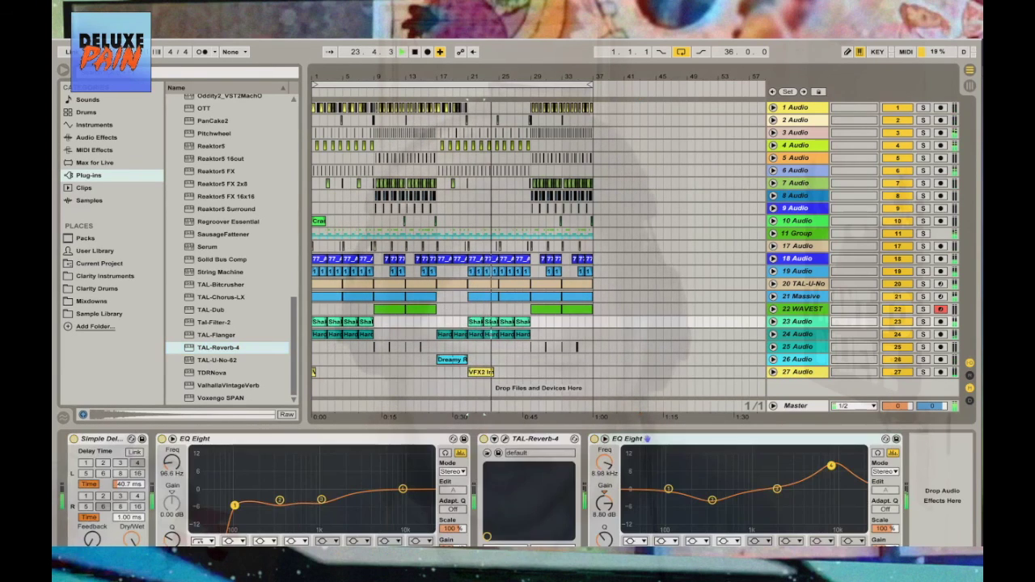
key("shift+Tab")
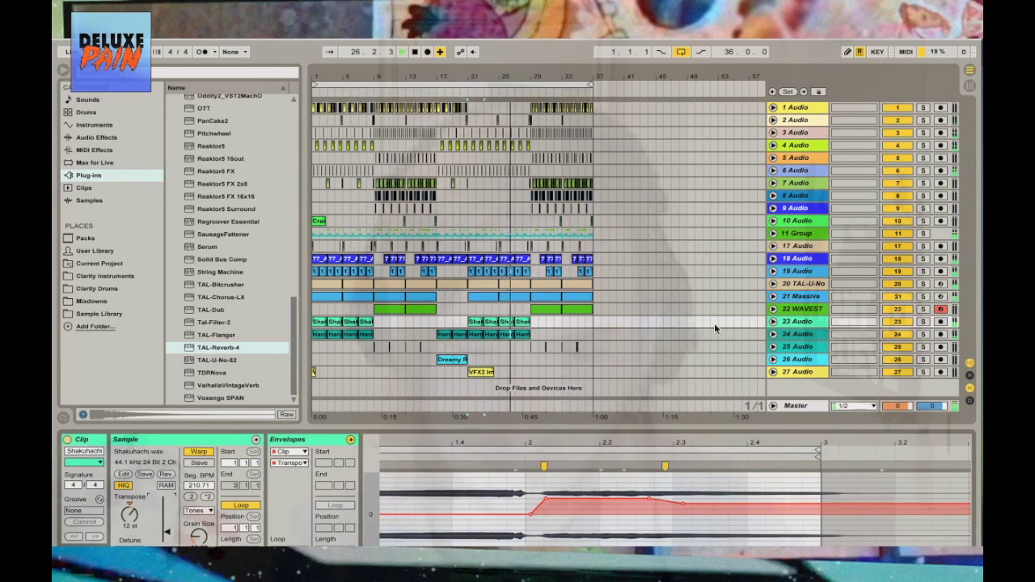
key("Right")
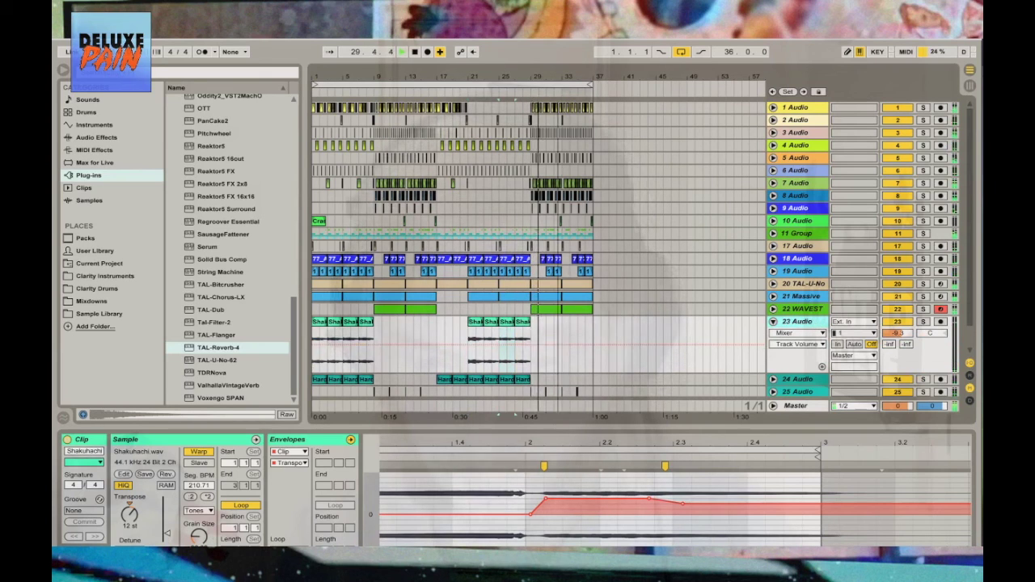
left_click(772, 322)
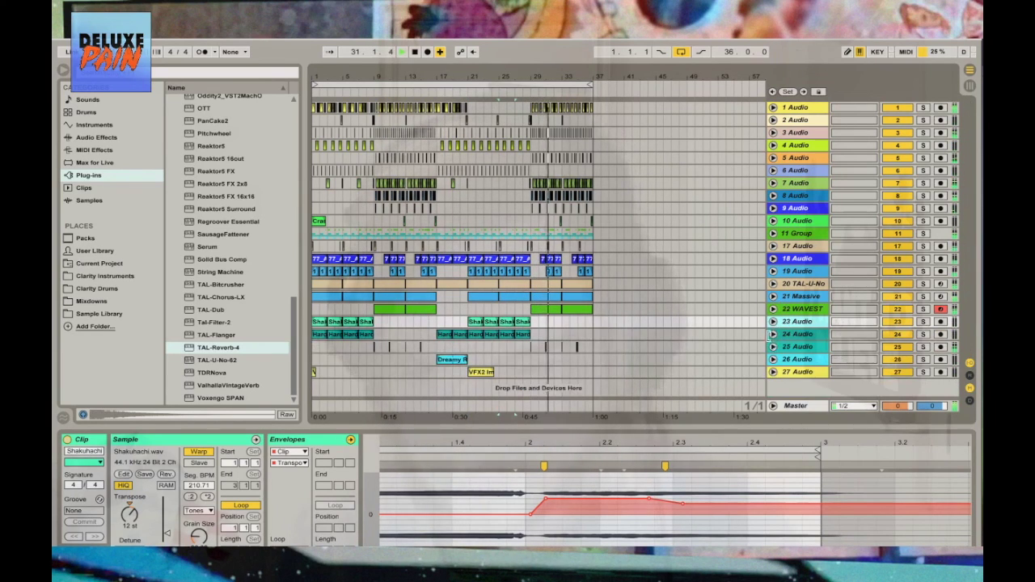